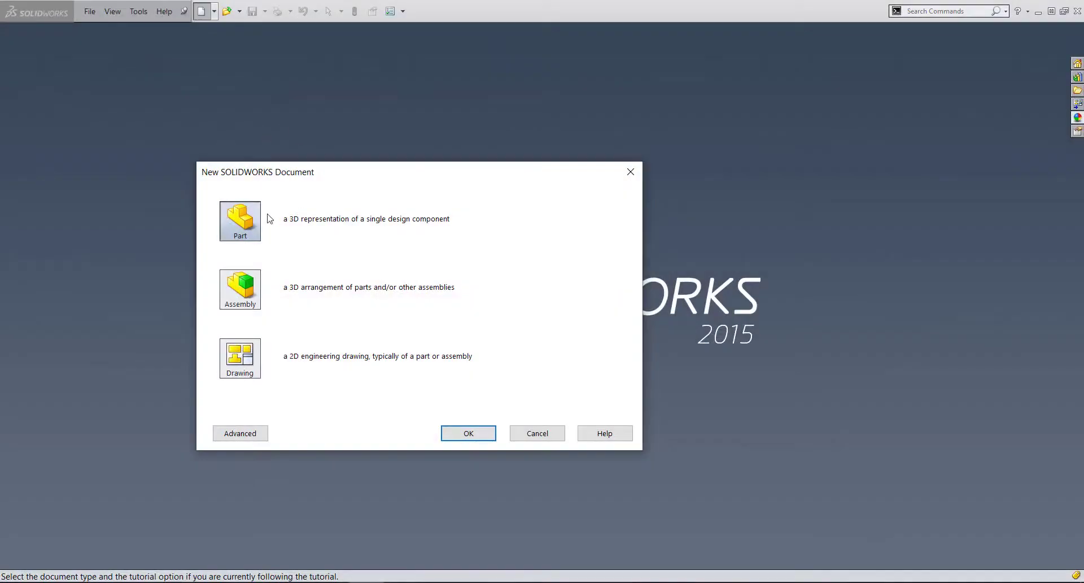
# - Create a new part and start a sketch on the Front Plane
pyautogui.click(483, 437)
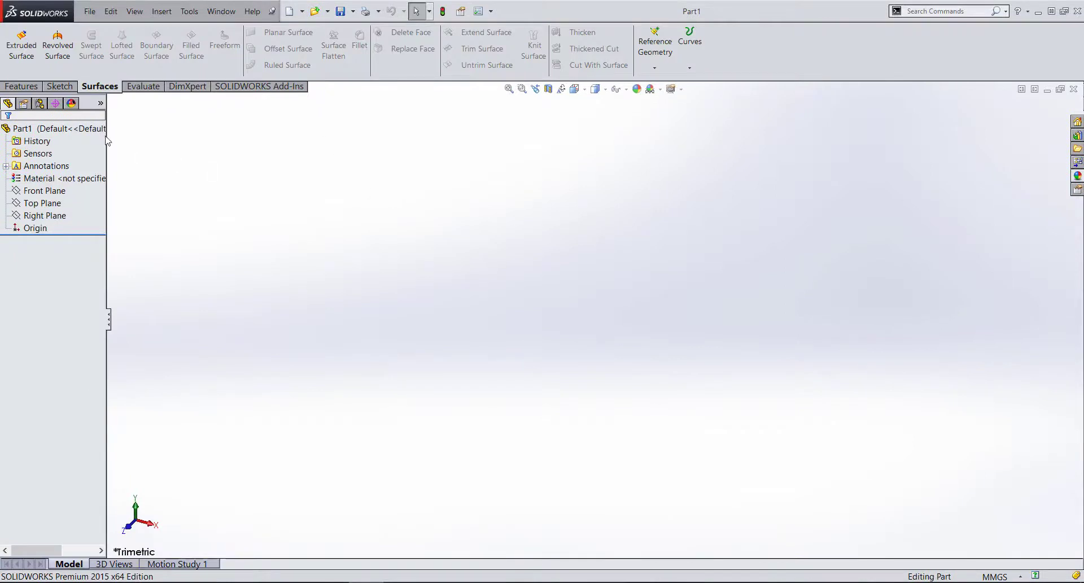
pyautogui.click(45, 191)
pyautogui.rightClick(45, 192)
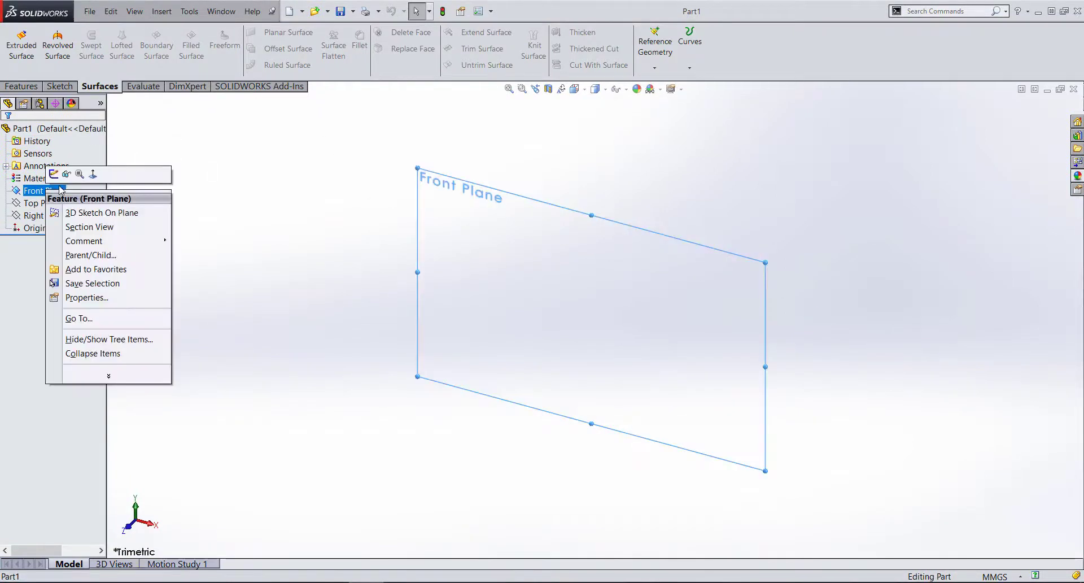
pyautogui.click(57, 178)
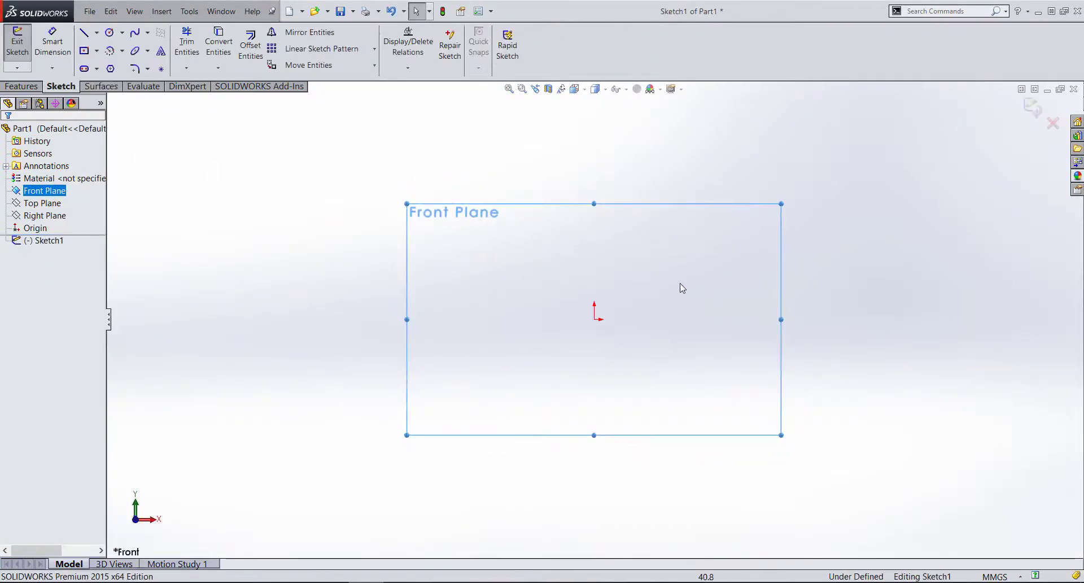
pyautogui.scroll(-2, 679, 287)
# - Draw a horizontal centerline from the origin out to the right
pyautogui.press('c')
pyautogui.press('Escape')
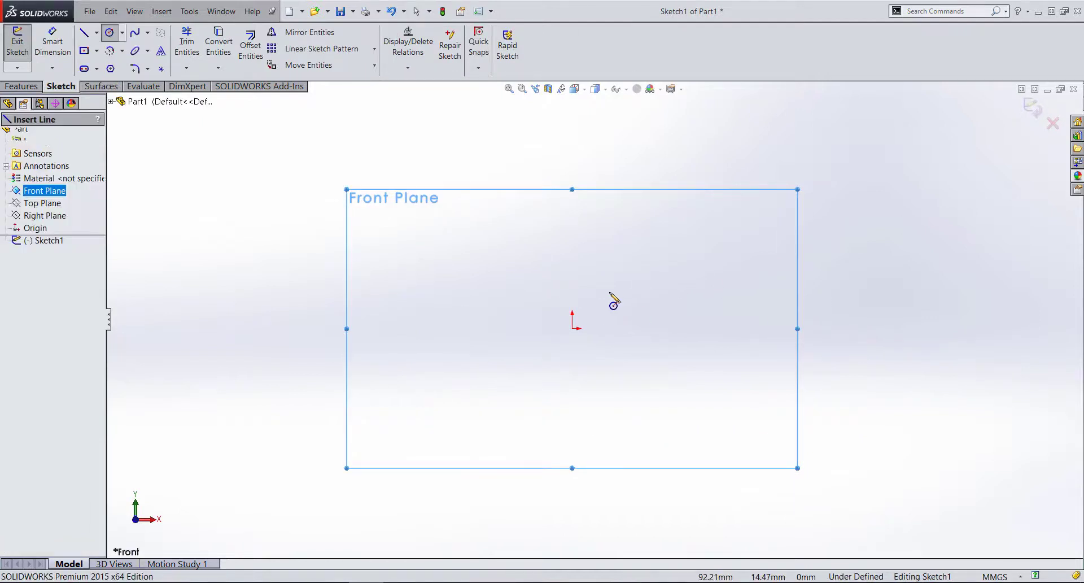
pyautogui.press('l')
pyautogui.click(97, 33)
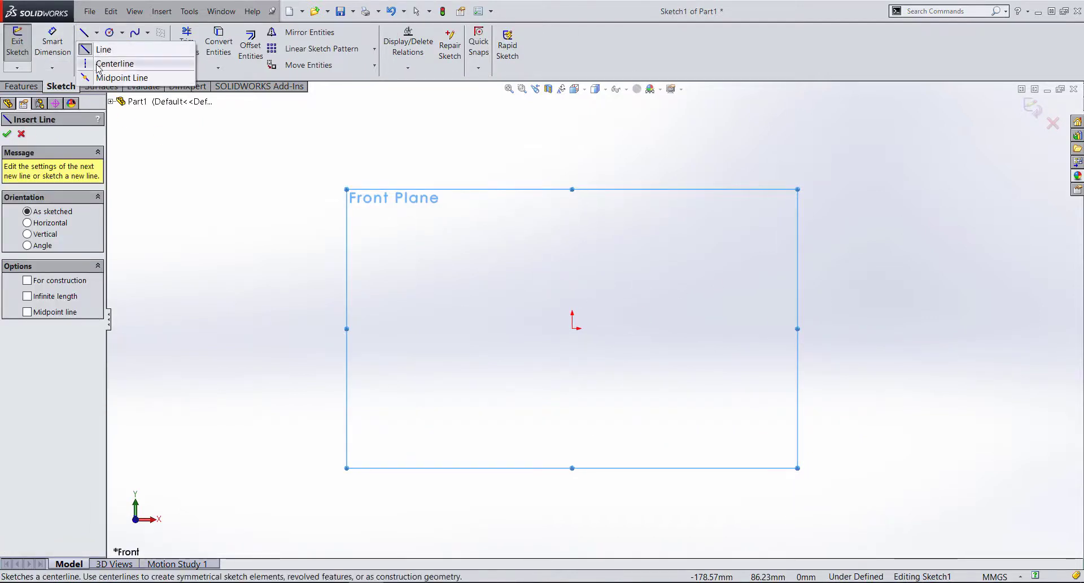
pyautogui.click(113, 61)
pyautogui.click(572, 328)
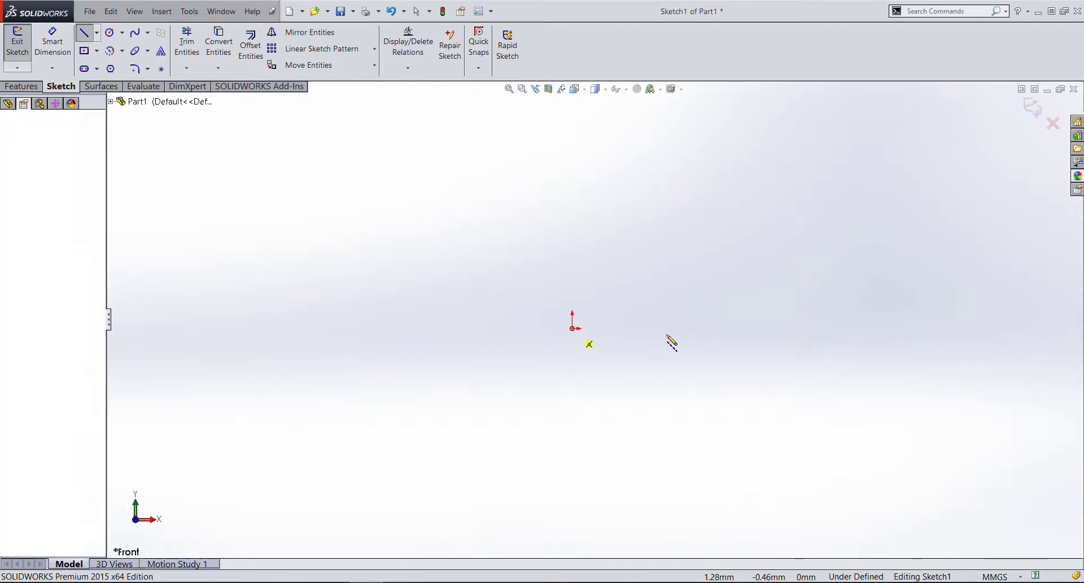
pyautogui.click(818, 328)
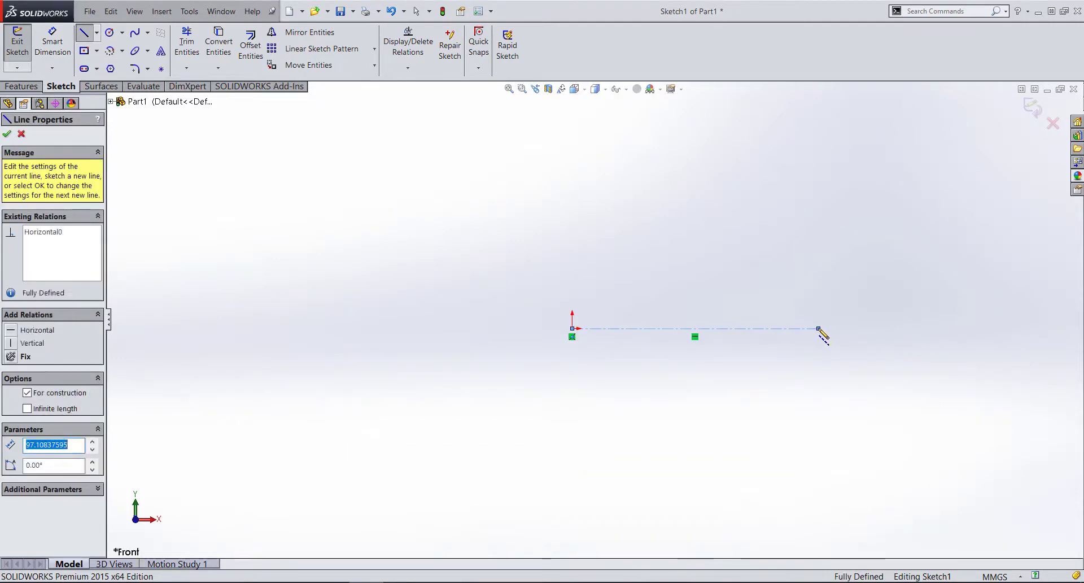
pyautogui.press('Escape')
pyautogui.press('Escape')
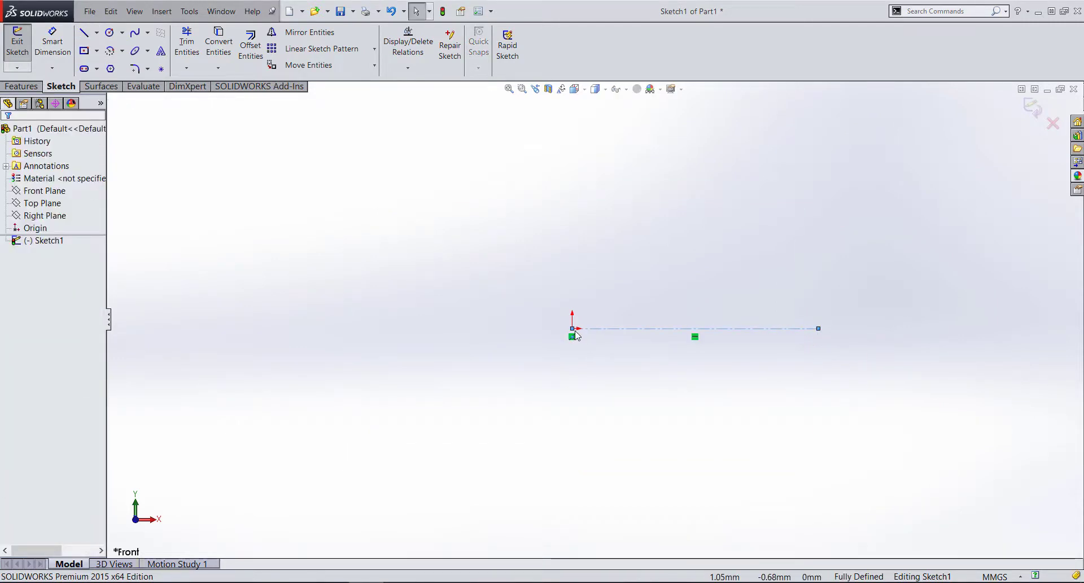
# - Draw a vertical centerline from the origin upward
pyautogui.press('l')
pyautogui.click(22, 134)
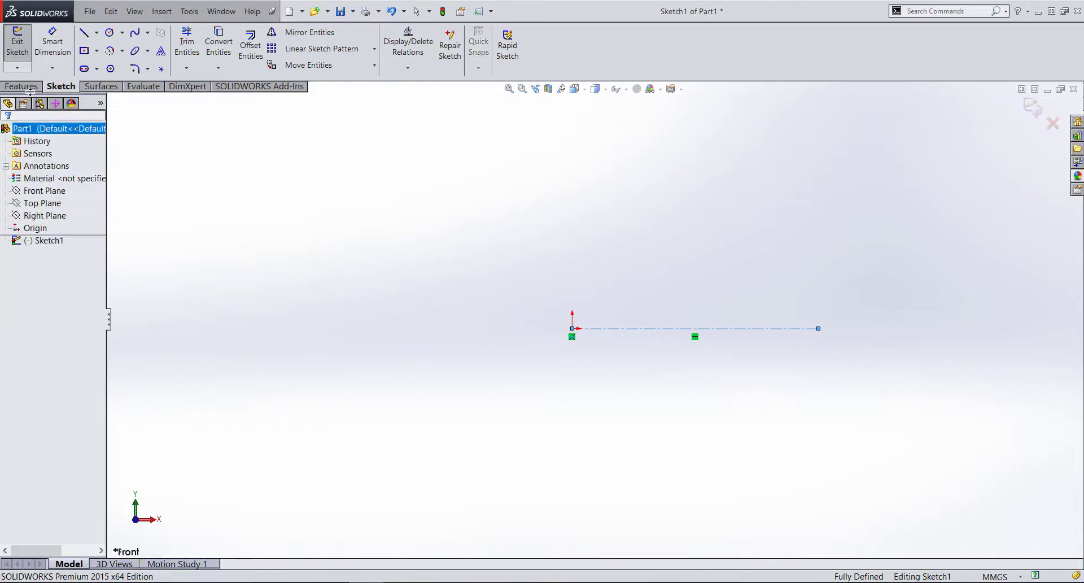
pyautogui.click(96, 34)
pyautogui.click(107, 62)
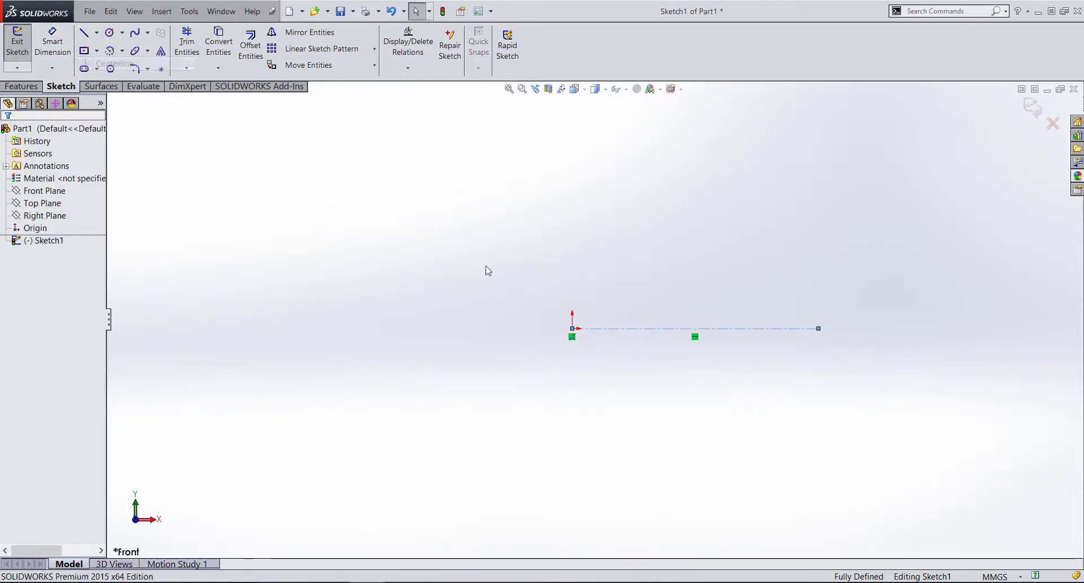
pyautogui.click(572, 328)
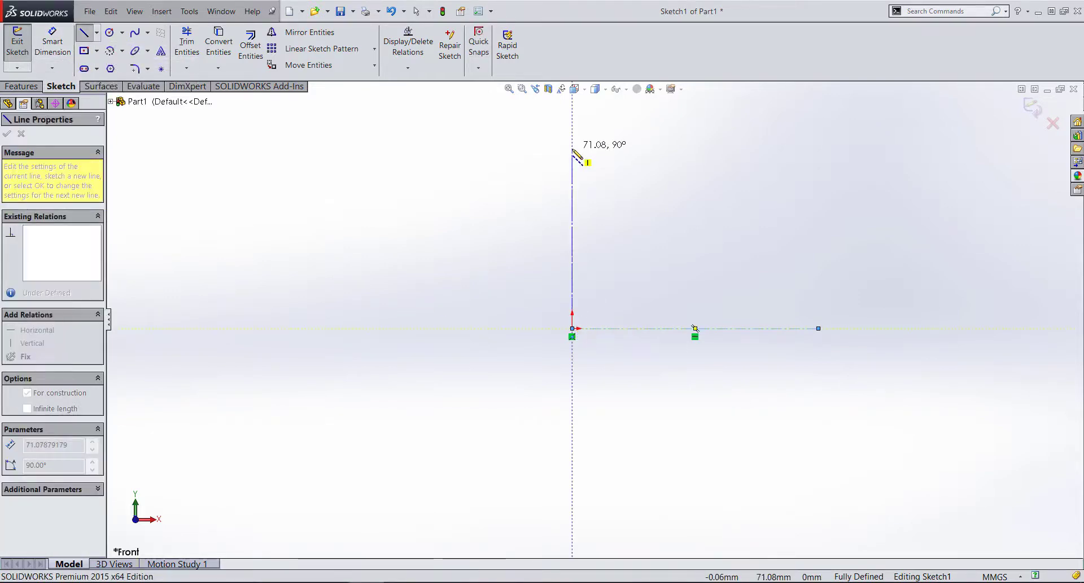
pyautogui.click(573, 148)
pyautogui.rightClick(573, 148)
pyautogui.click(588, 159)
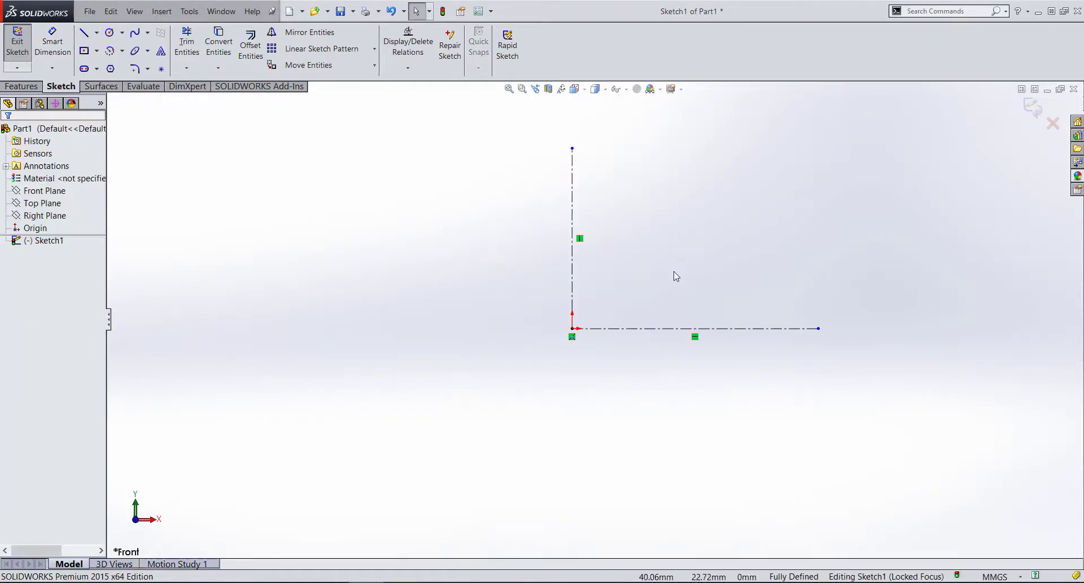
pyautogui.scroll(2, 675, 276)
pyautogui.scroll(-2, 658, 201)
pyautogui.scroll(2, 700, 380)
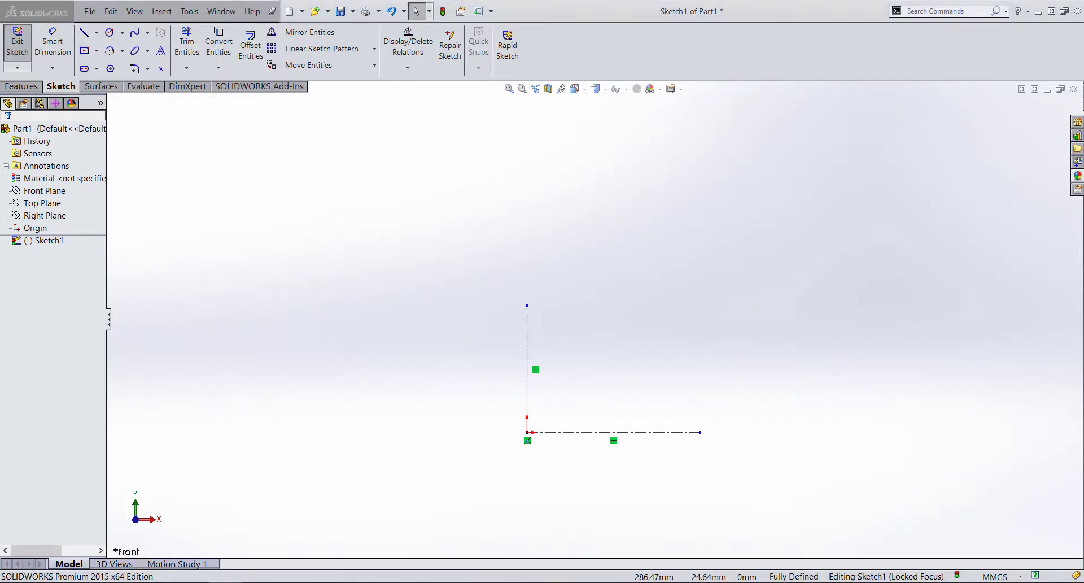
pyautogui.click(640, 322)
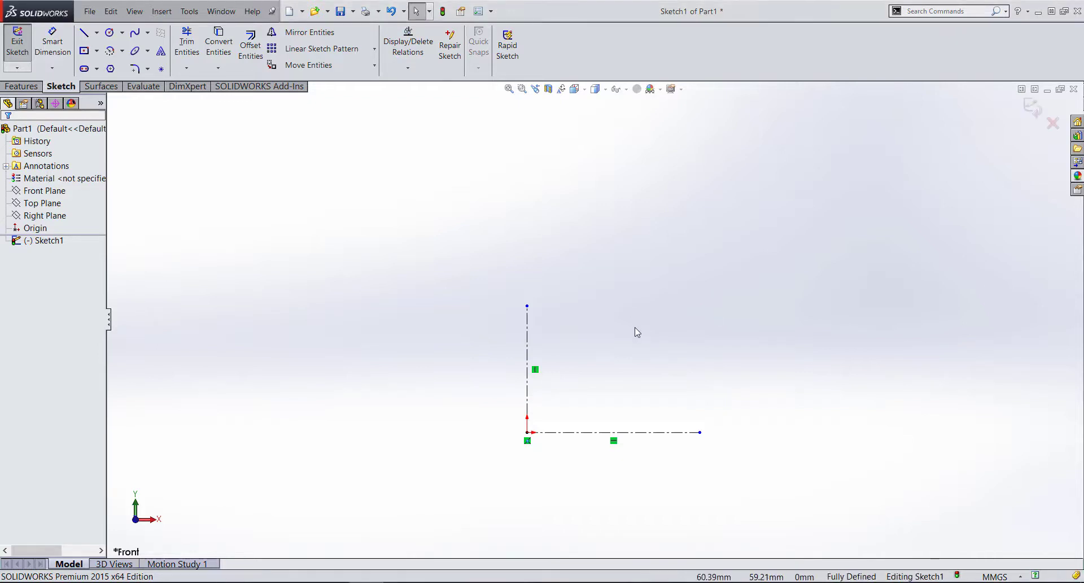
# - Sketch six connected lines: short vertical, short horizontal, slanted step, long top edge, right side, bottom edge
pyautogui.press('l')
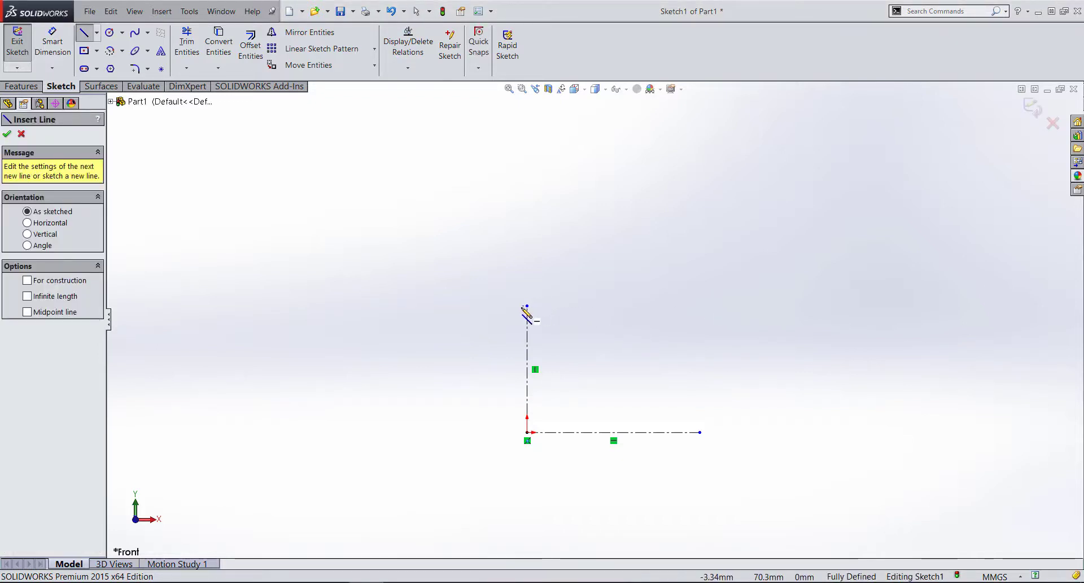
pyautogui.scroll(2, 678, 395)
pyautogui.scroll(-4, 677, 395)
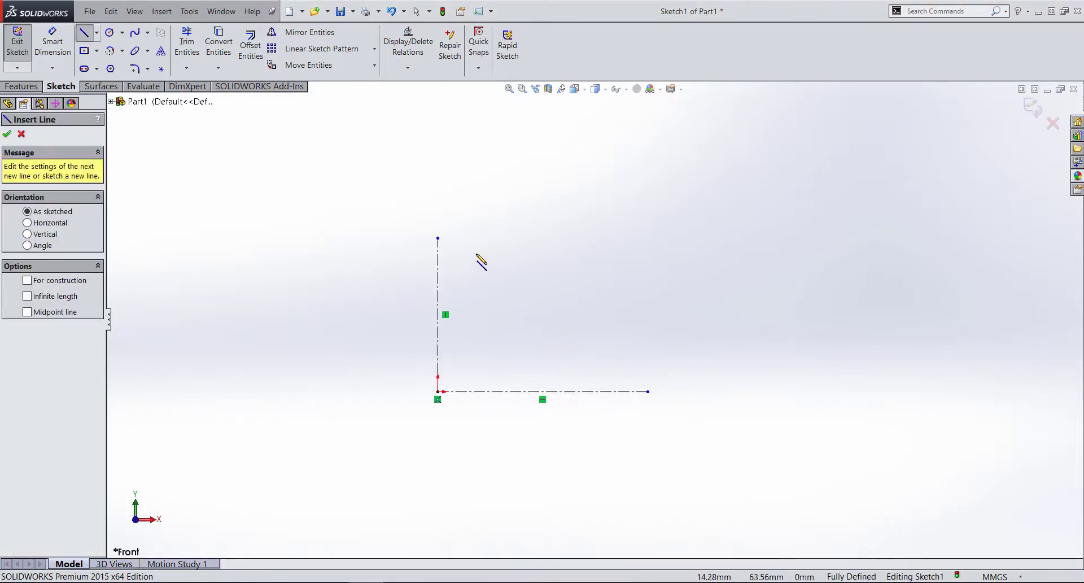
pyautogui.scroll(-3, 476, 255)
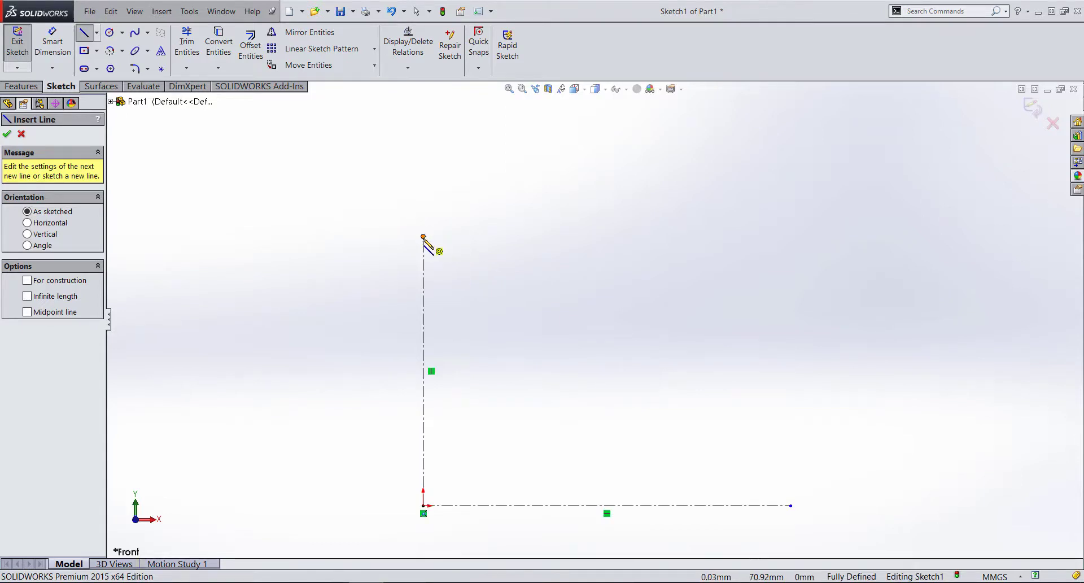
pyautogui.click(424, 271)
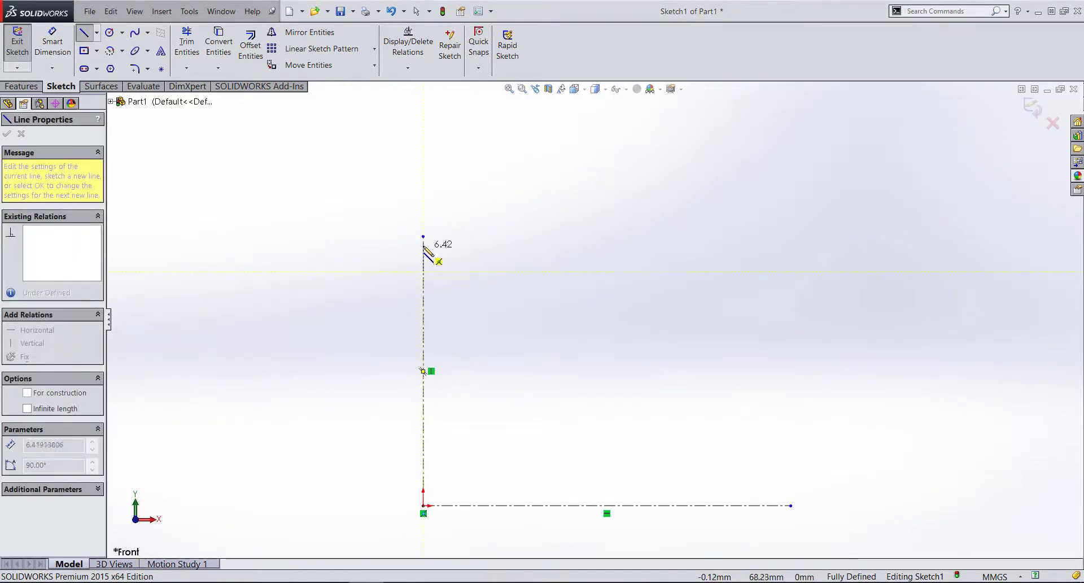
pyautogui.click(423, 245)
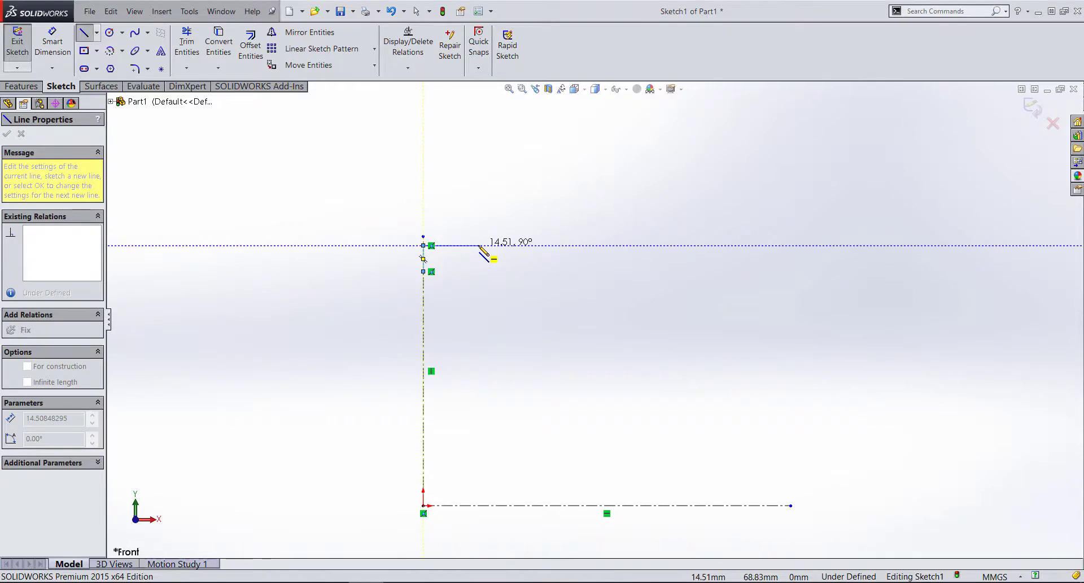
pyautogui.click(458, 245)
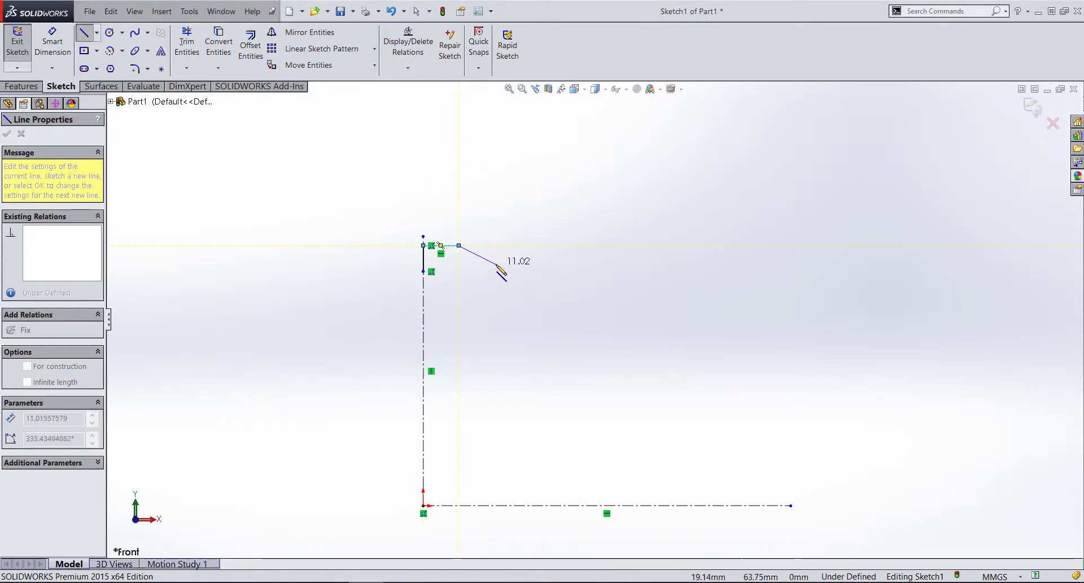
pyautogui.click(495, 264)
pyautogui.click(693, 264)
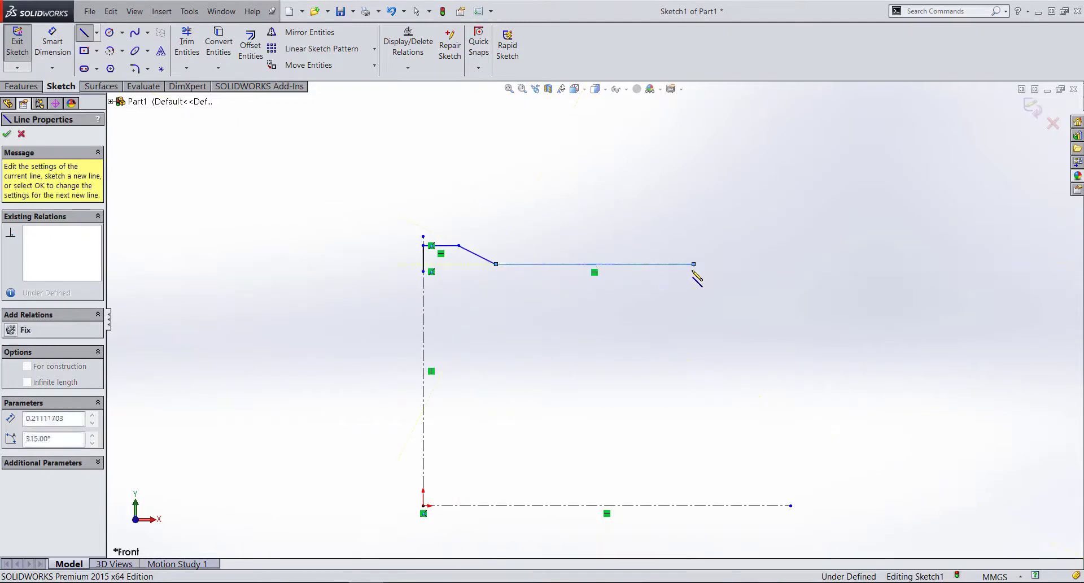
pyautogui.click(693, 312)
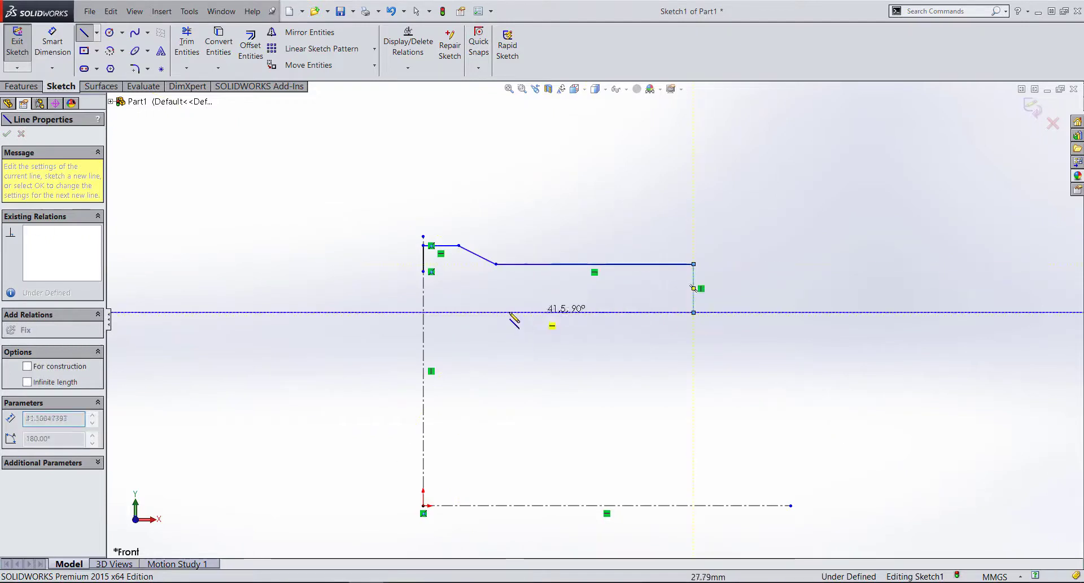
pyautogui.click(478, 313)
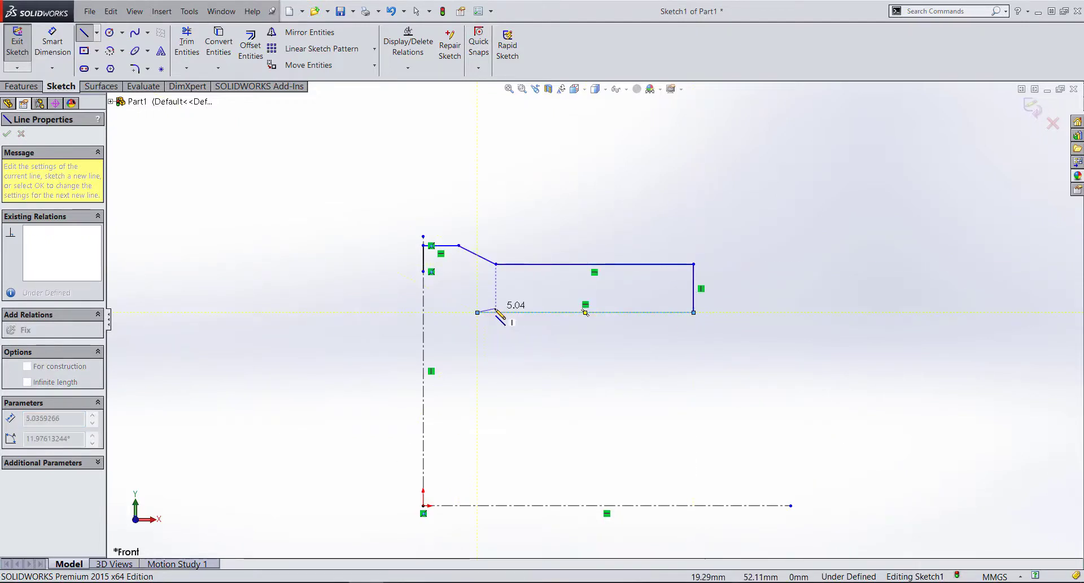
pyautogui.press('Escape')
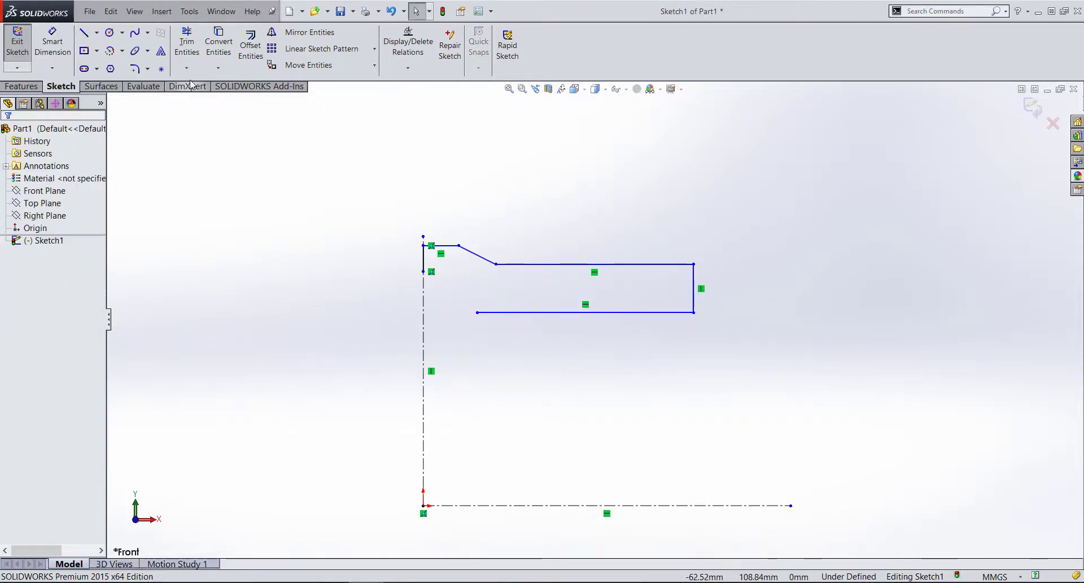
# - Draw a three-point perimeter circle touching the short vertical line and the bottom edge
pyautogui.click(122, 32)
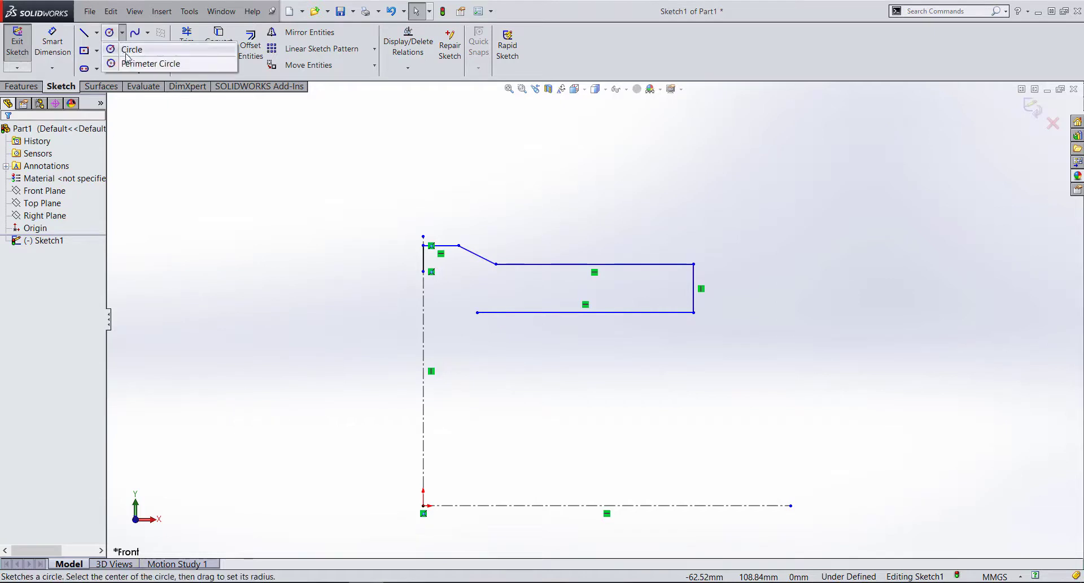
pyautogui.click(121, 32)
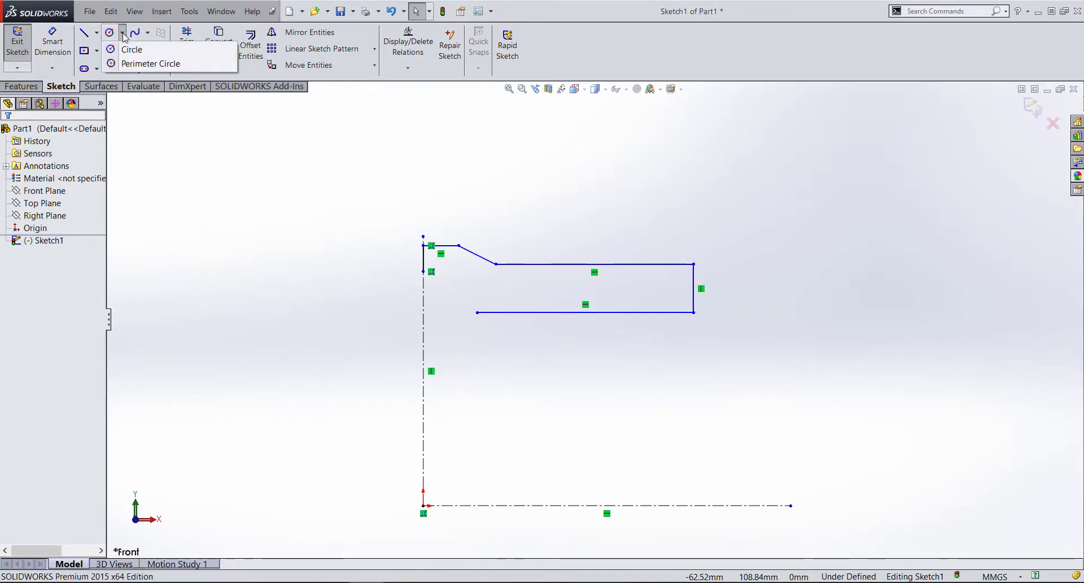
pyautogui.click(130, 62)
pyautogui.click(416, 322)
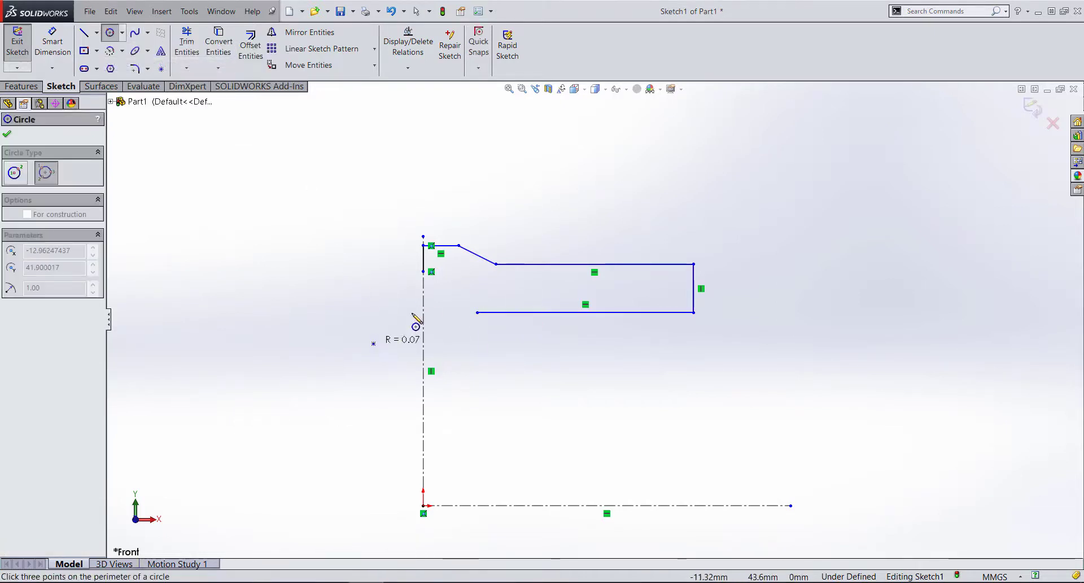
pyautogui.click(431, 273)
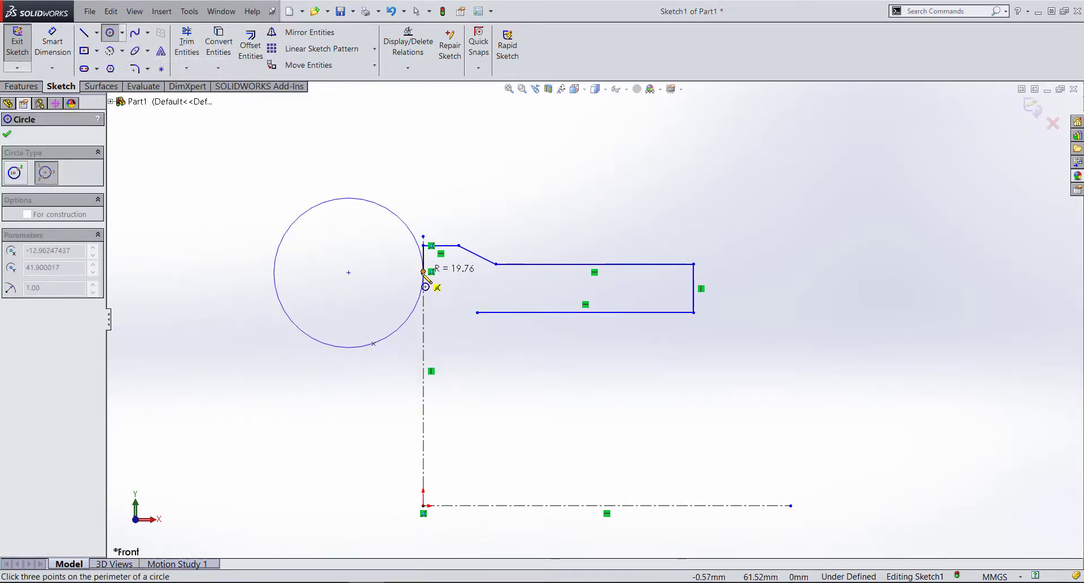
pyautogui.click(479, 313)
pyautogui.press('Escape')
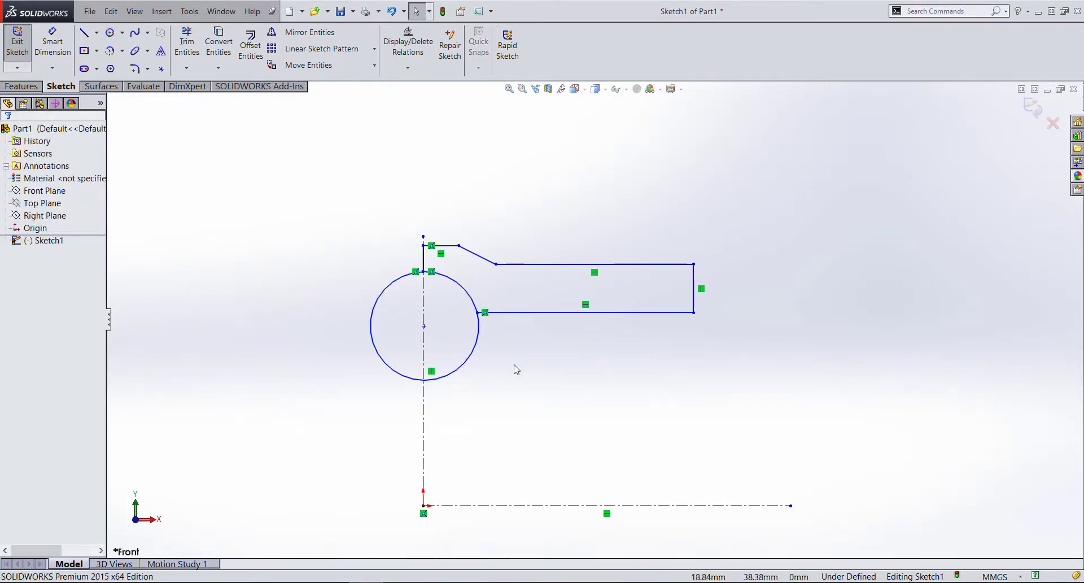
# - Power-trim the circle's lower-right and left arcs, leaving one connecting arc
pyautogui.press('t')
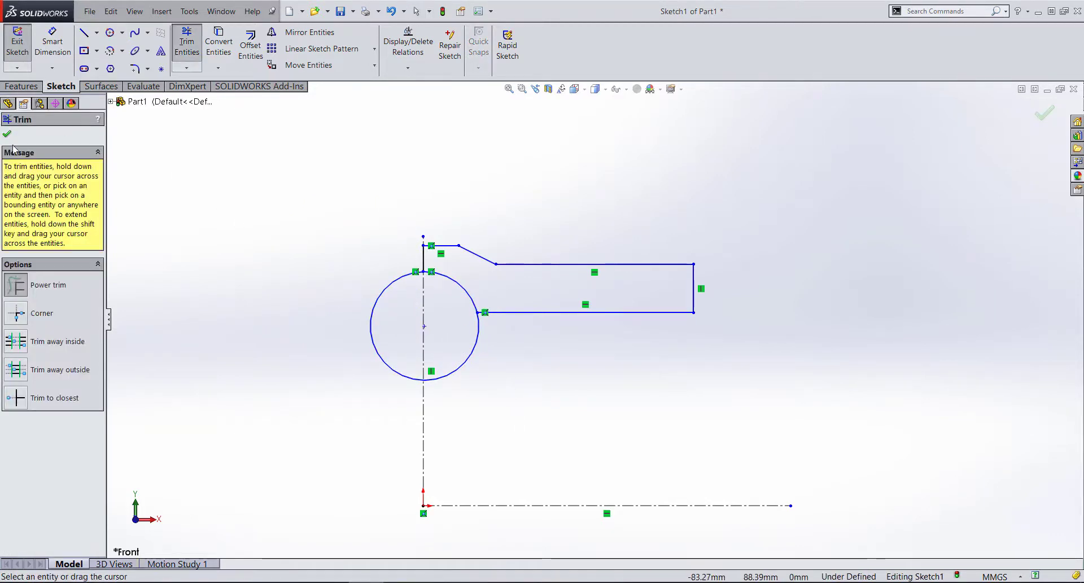
pyautogui.click(7, 134)
pyautogui.click(186, 42)
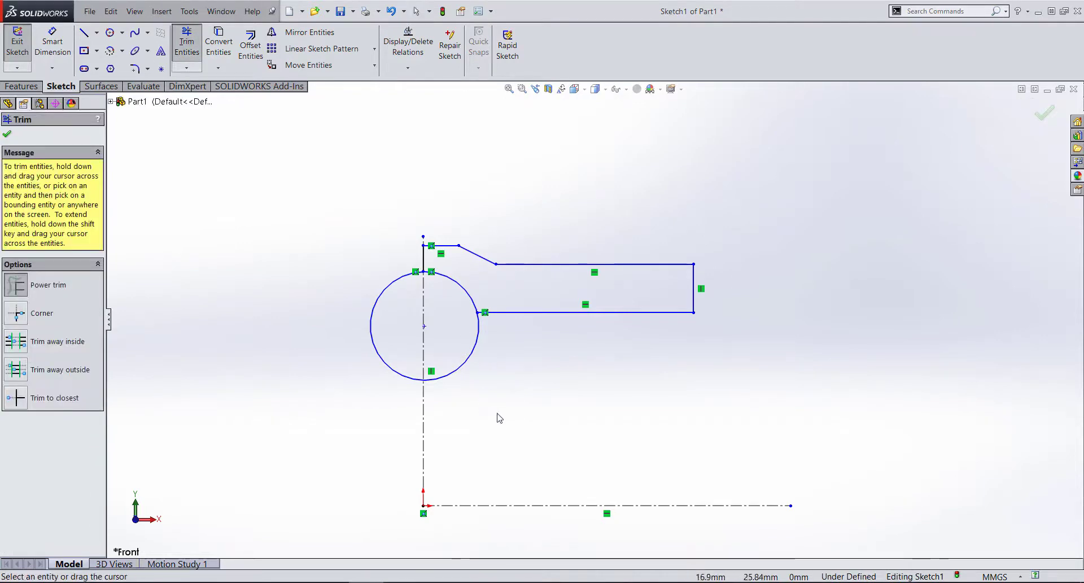
pyautogui.moveTo(500, 418); pyautogui.dragTo(459, 355)
pyautogui.moveTo(398, 334); pyautogui.dragTo(349, 396)
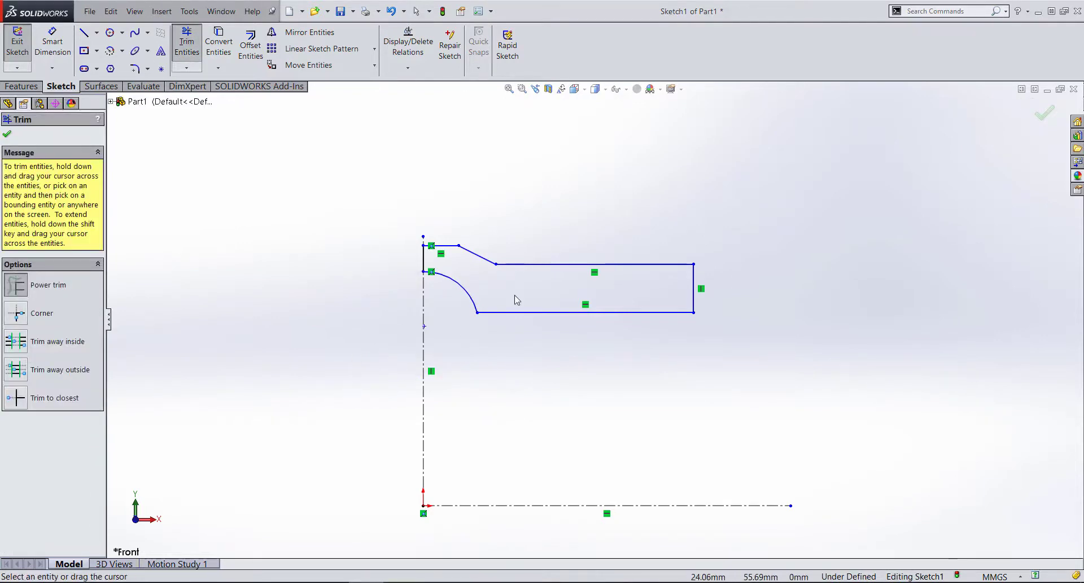
pyautogui.press('Escape')
pyautogui.moveTo(565, 337); pyautogui.dragTo(553, 267, button='right')
pyautogui.scroll(-2, 516, 302)
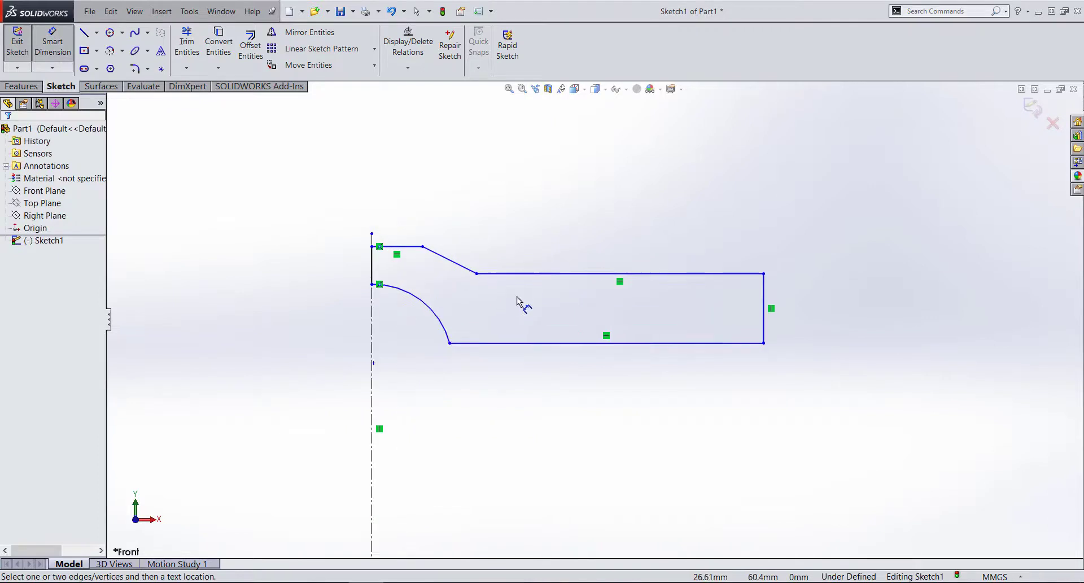
pyautogui.scroll(-1, 516, 303)
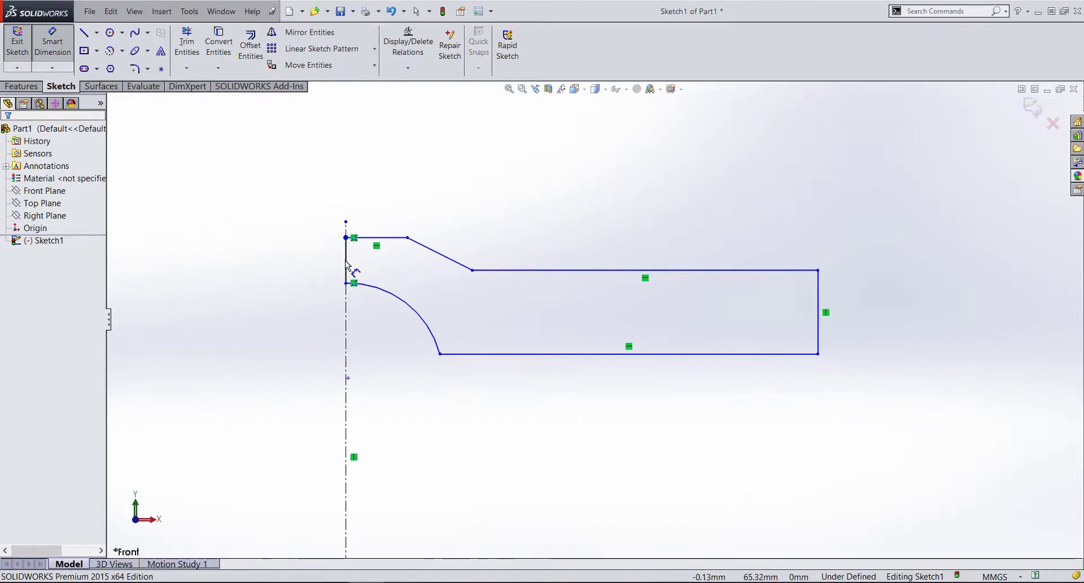
# - Dimension the short top line 14, the slant's horizontal offset 9, and the short vertical line 8
pyautogui.click(392, 238)
pyautogui.click(377, 200)
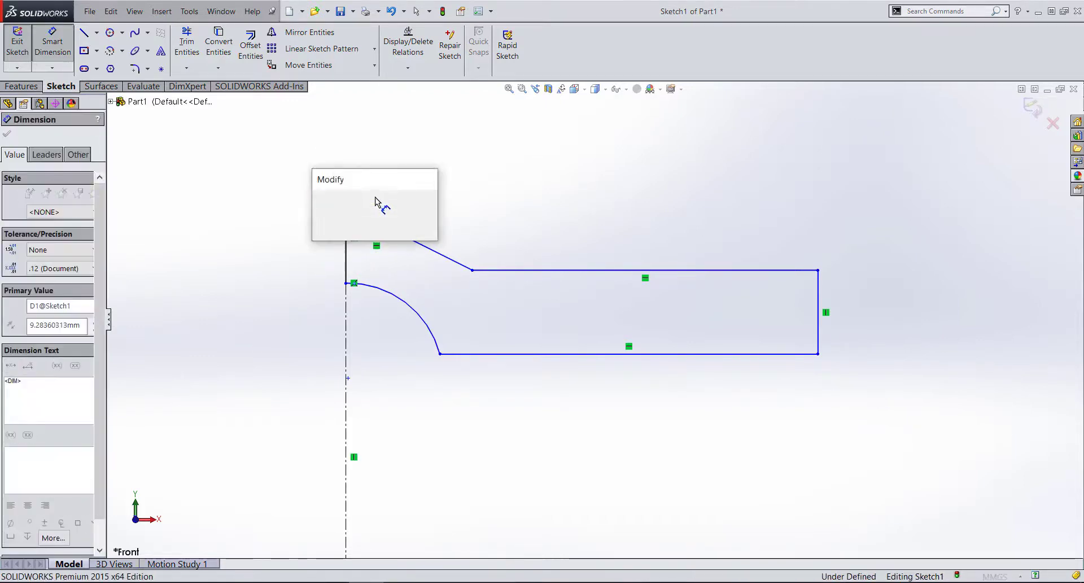
pyautogui.write('14')
pyautogui.press('Return')
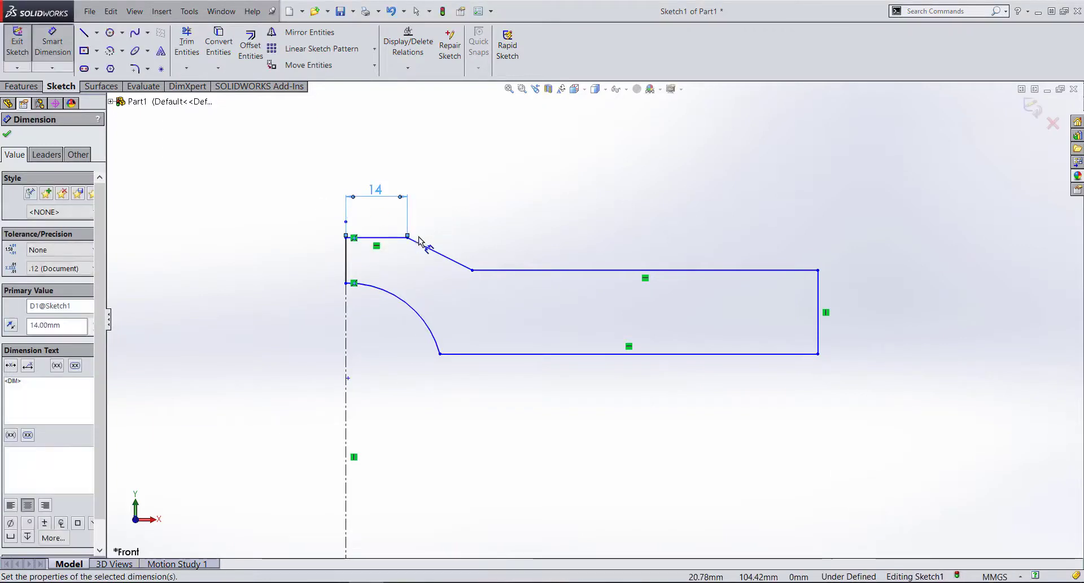
pyautogui.click(408, 238)
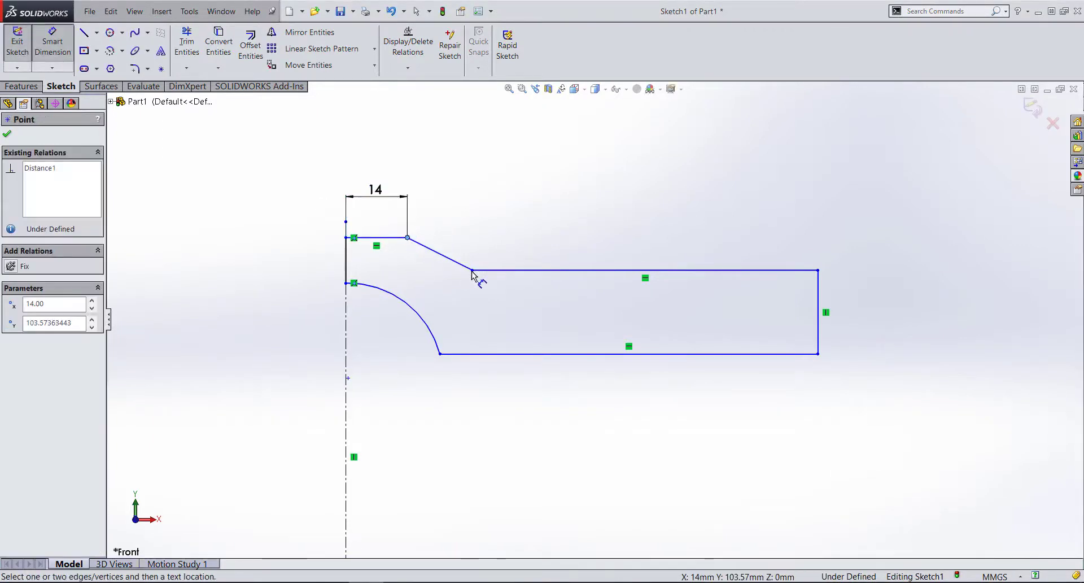
pyautogui.click(471, 270)
pyautogui.click(435, 167)
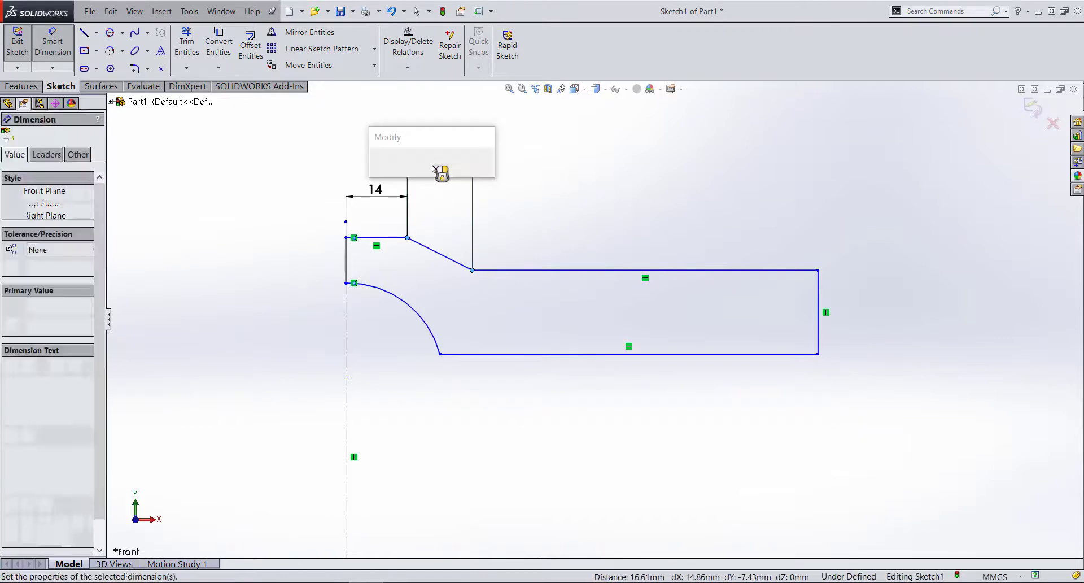
pyautogui.write('9')
pyautogui.press('Return')
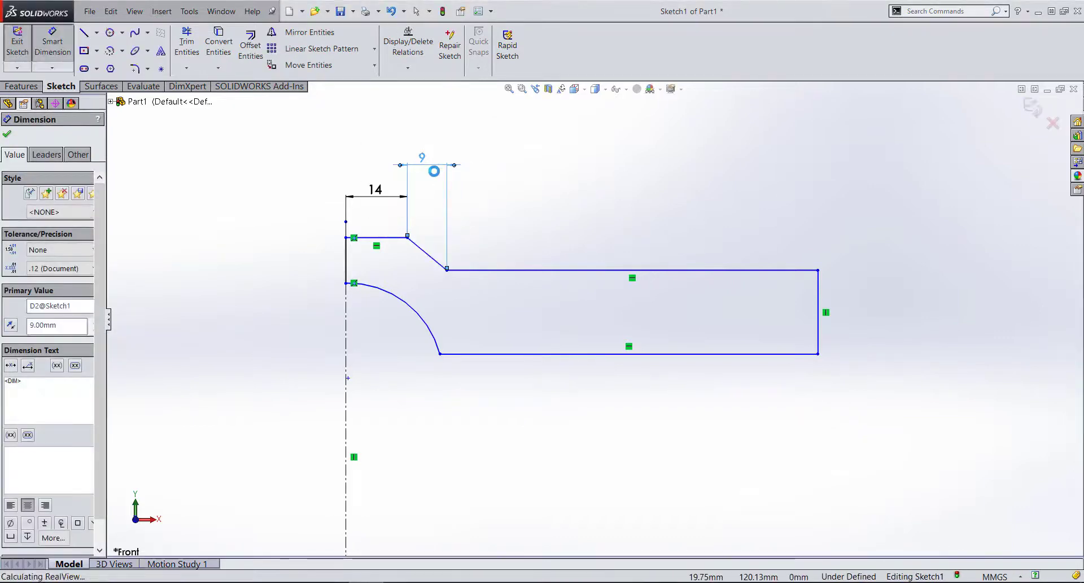
pyautogui.click(347, 267)
pyautogui.click(263, 265)
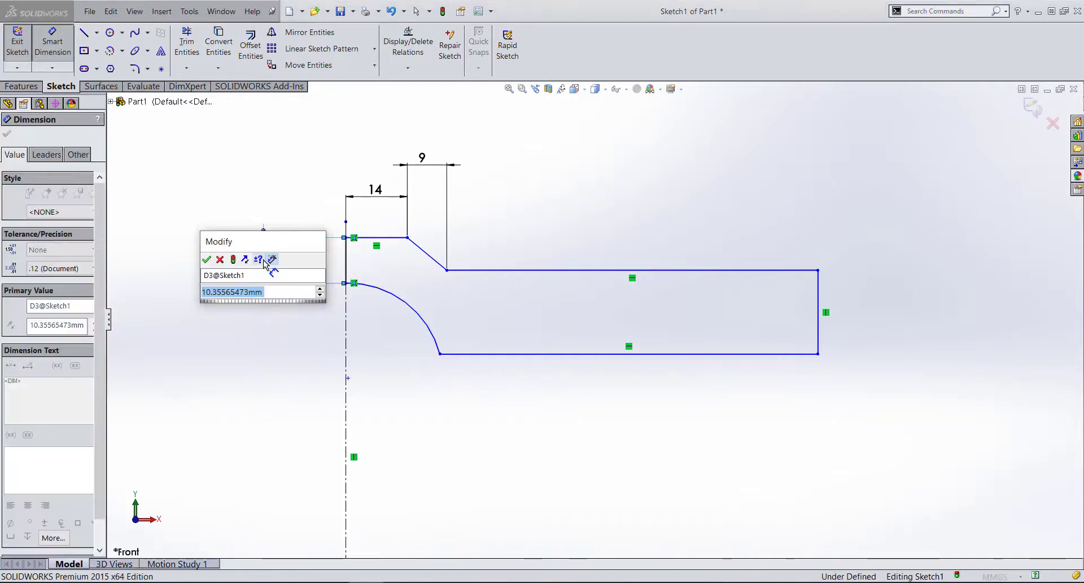
pyautogui.write('8')
pyautogui.press('Return')
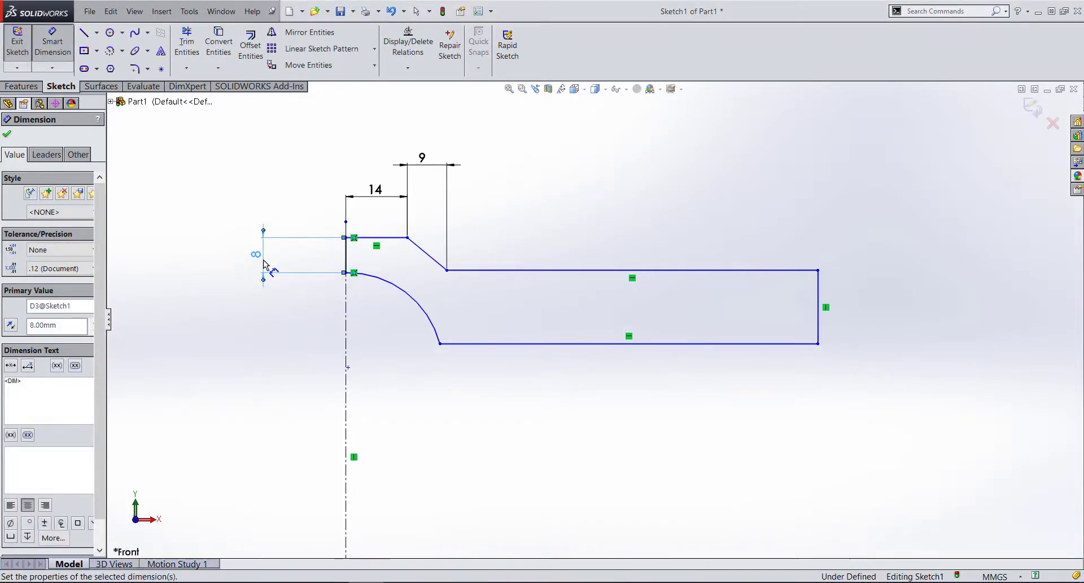
# - Dimension the vertical centerline's top point at 60 above the origin
pyautogui.scroll(-3, 621, 373)
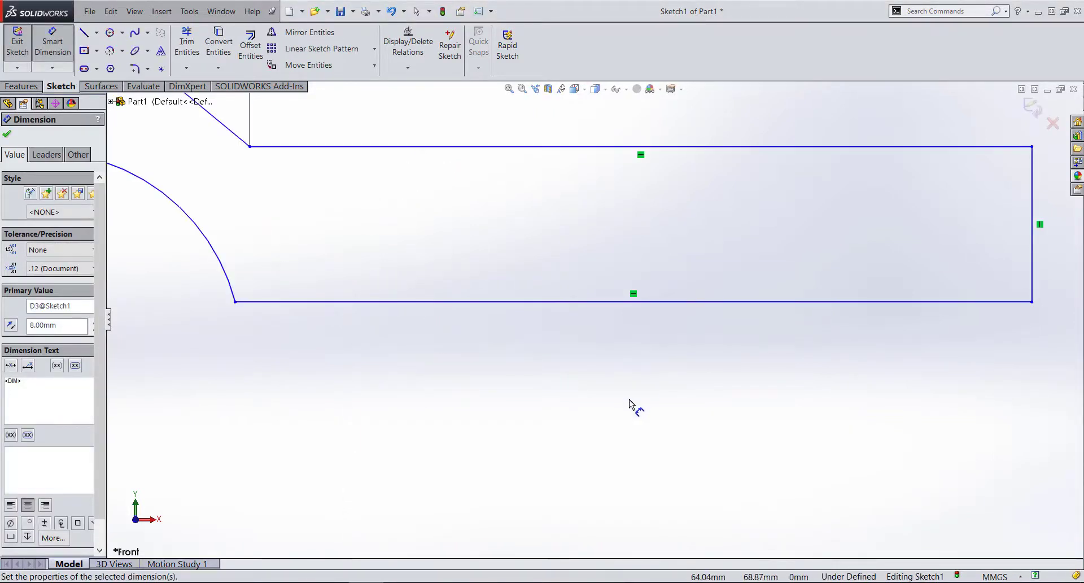
pyautogui.scroll(-2, 632, 406)
pyautogui.scroll(5, 625, 403)
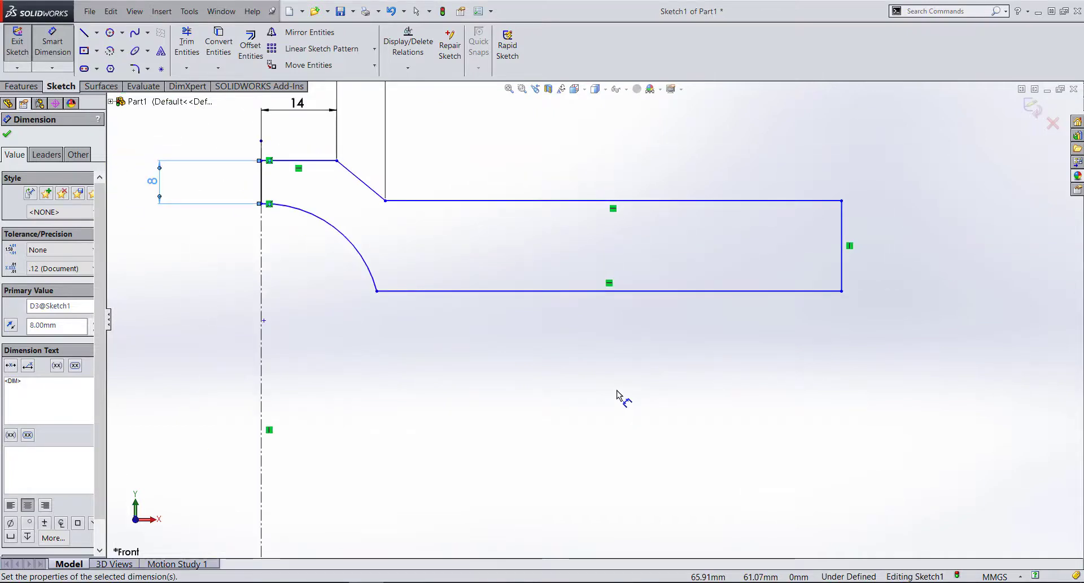
pyautogui.scroll(-1, 616, 384)
pyautogui.scroll(1, 616, 385)
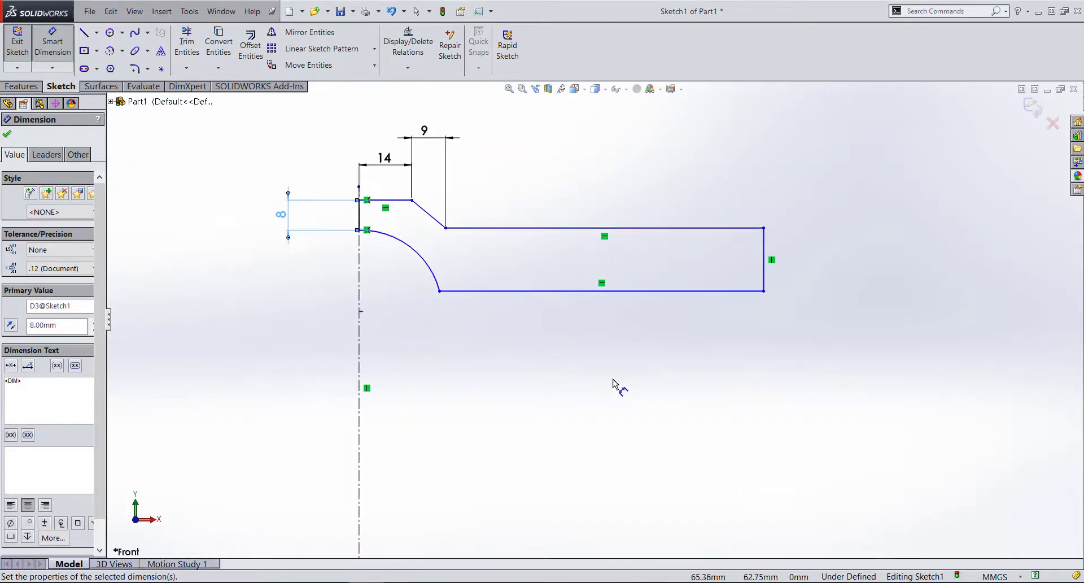
pyautogui.scroll(3, 615, 386)
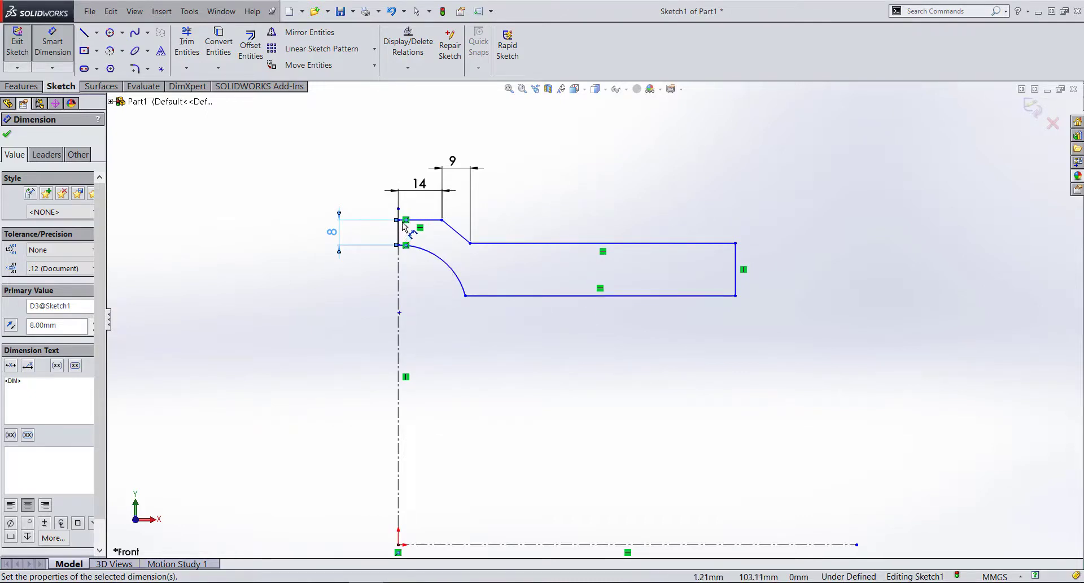
pyautogui.click(399, 312)
pyautogui.scroll(-2, 395, 511)
pyautogui.scroll(-2, 436, 449)
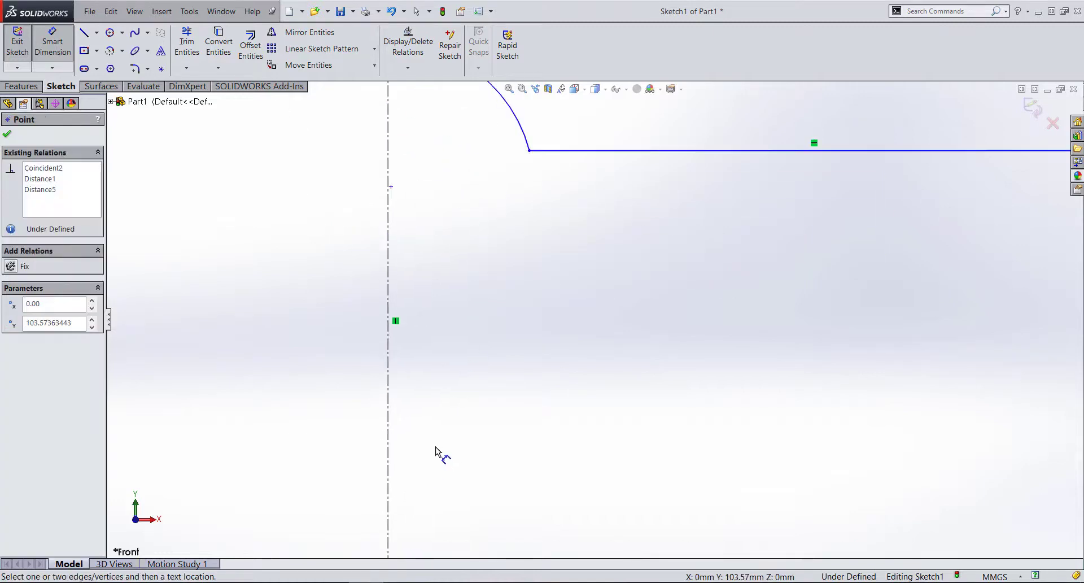
pyautogui.press('f')
pyautogui.click(525, 438)
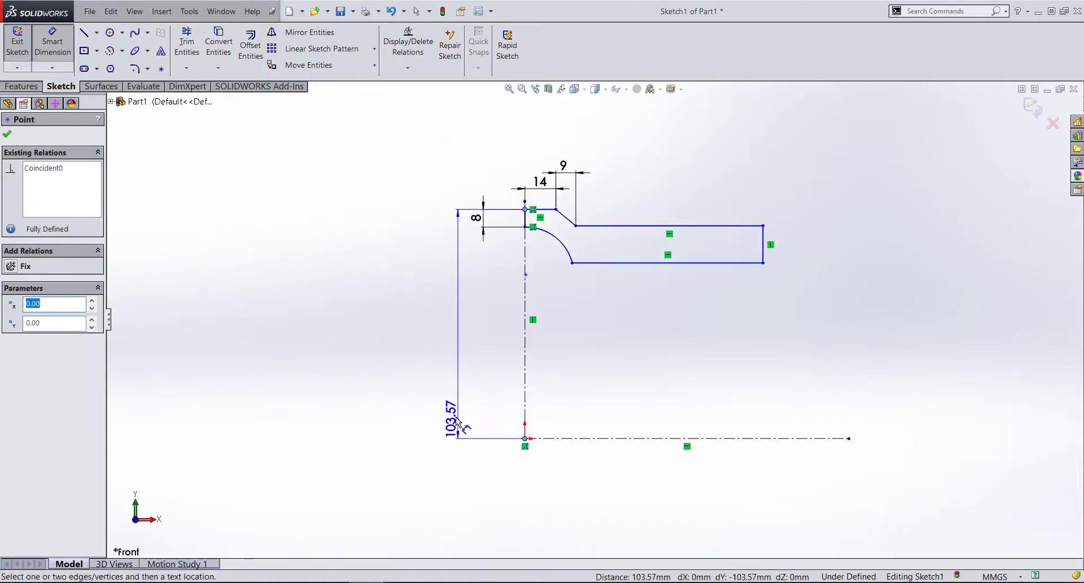
pyautogui.click(433, 393)
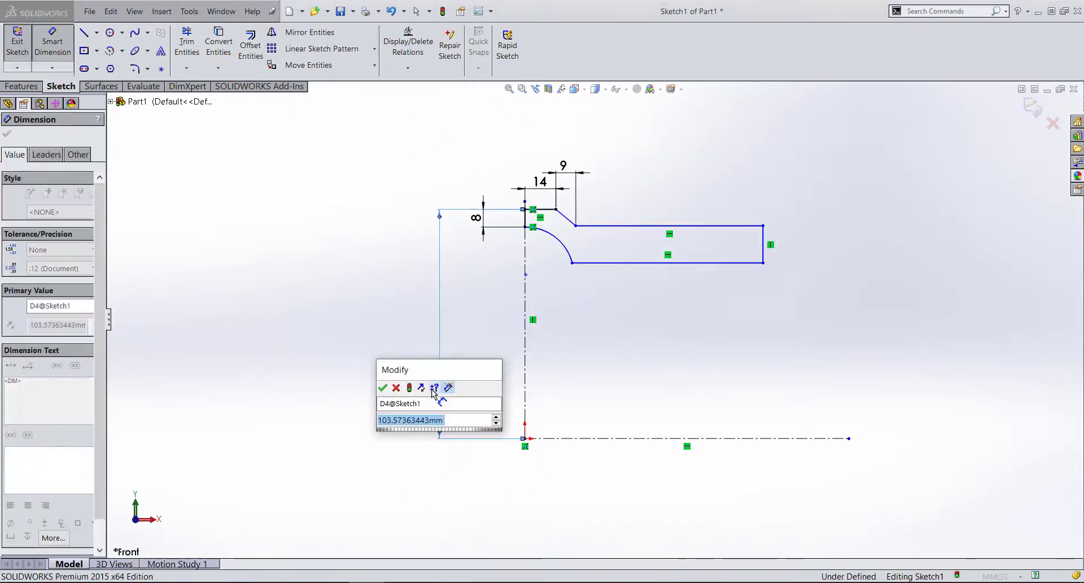
pyautogui.write('60')
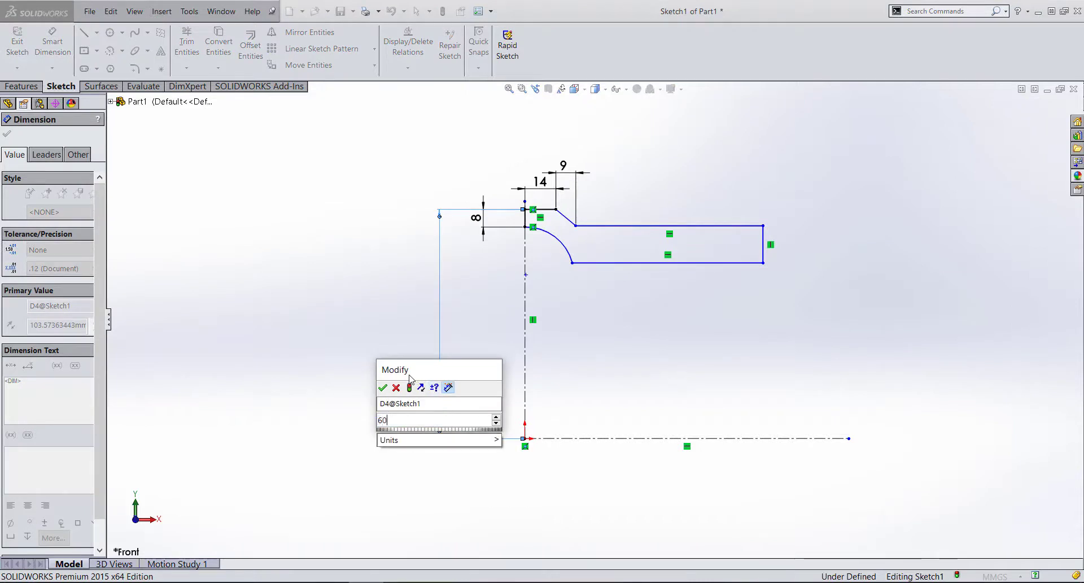
pyautogui.press('Return')
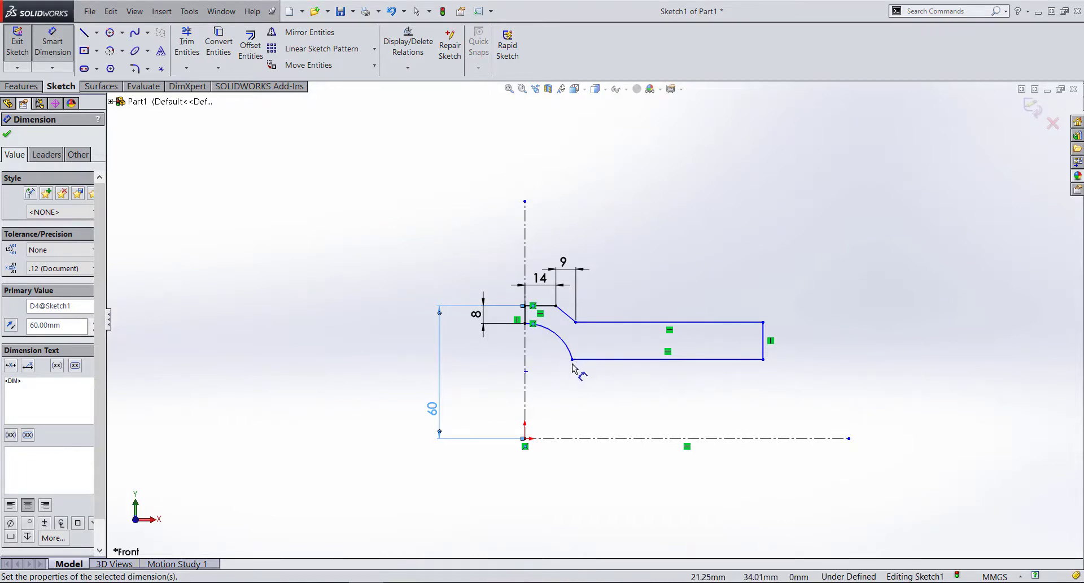
pyautogui.click(542, 370)
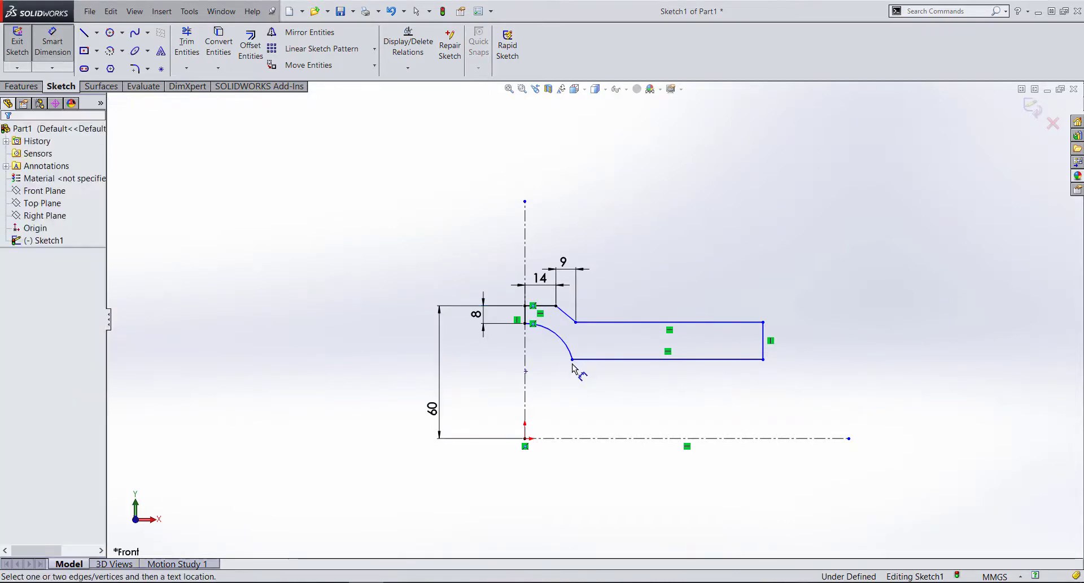
# - Dimension the arc's lower endpoint 41 from the vertical centerline
pyautogui.click(525, 361)
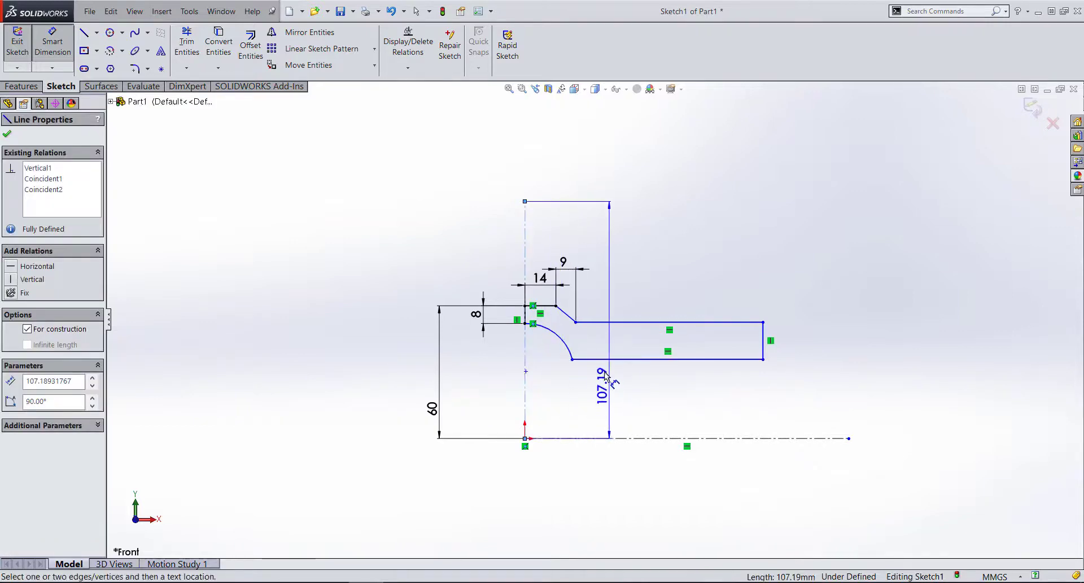
pyautogui.press('Escape')
pyautogui.click(572, 360)
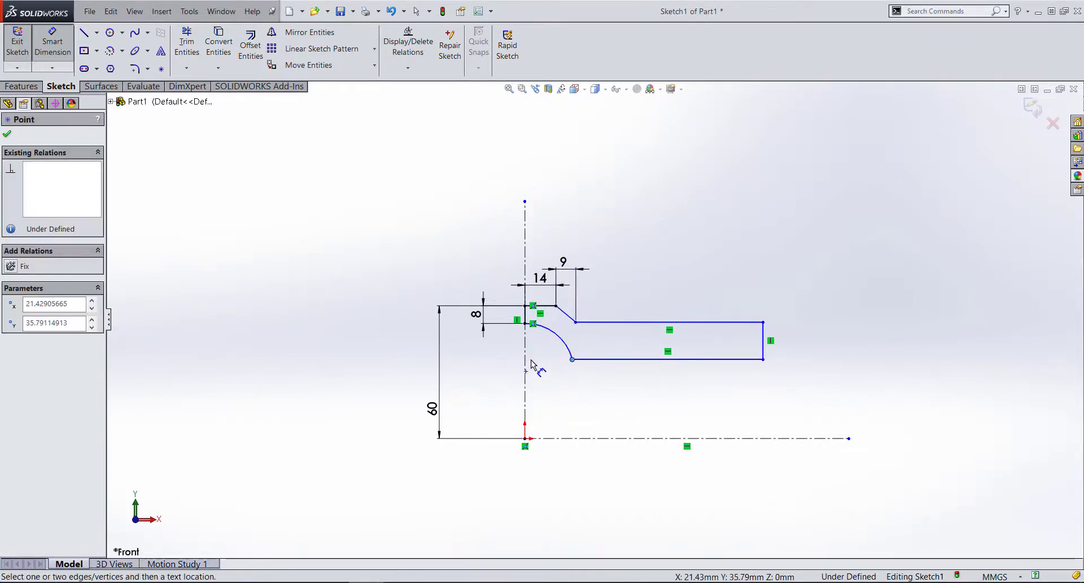
pyautogui.click(525, 361)
pyautogui.click(557, 415)
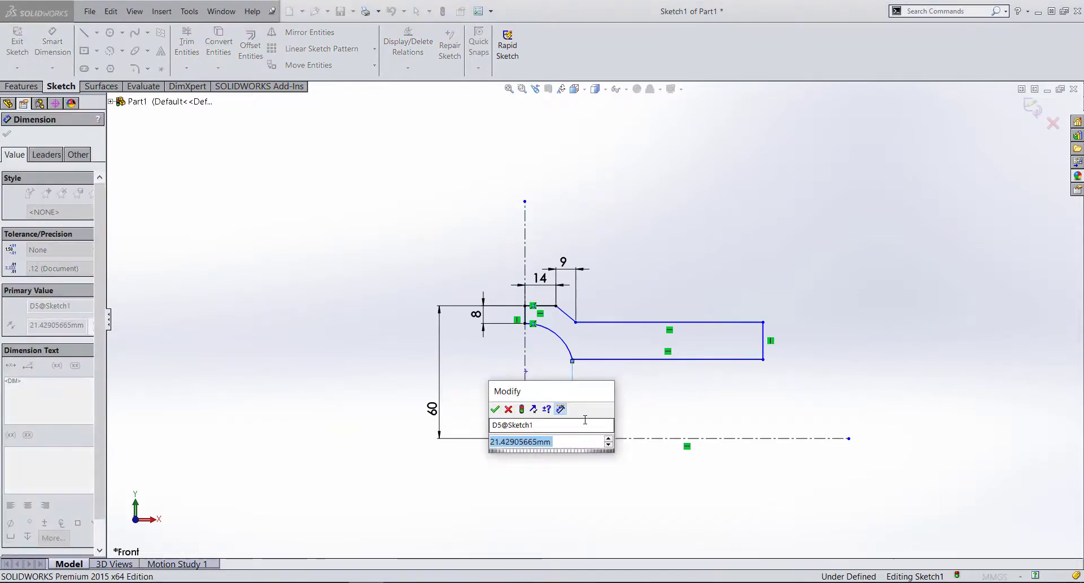
pyautogui.write('41')
pyautogui.press('Return')
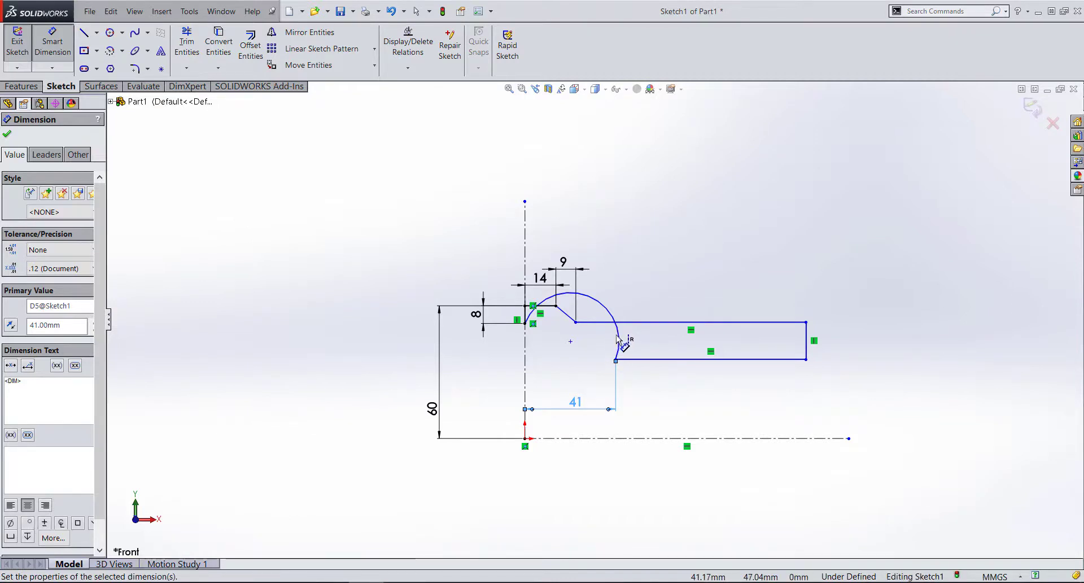
# - Give the arc a radius dimension of 86.56
pyautogui.click(618, 340)
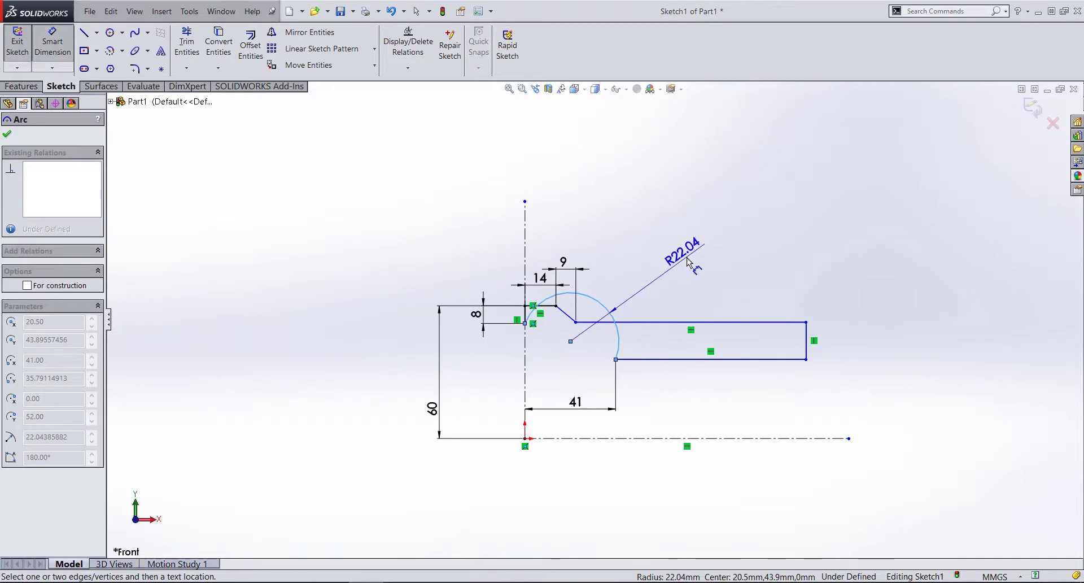
pyautogui.click(687, 261)
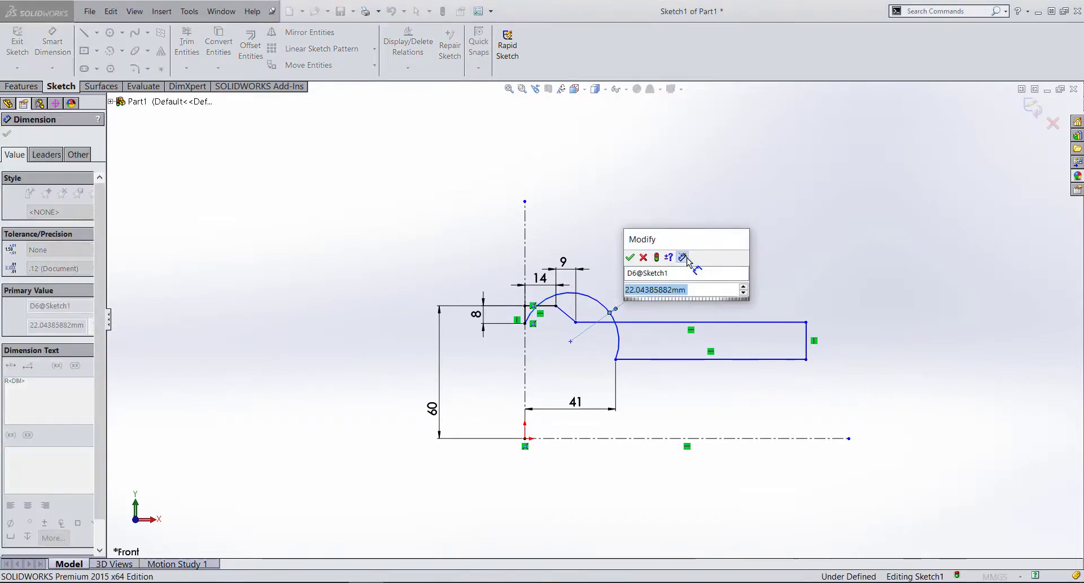
pyautogui.write('35')
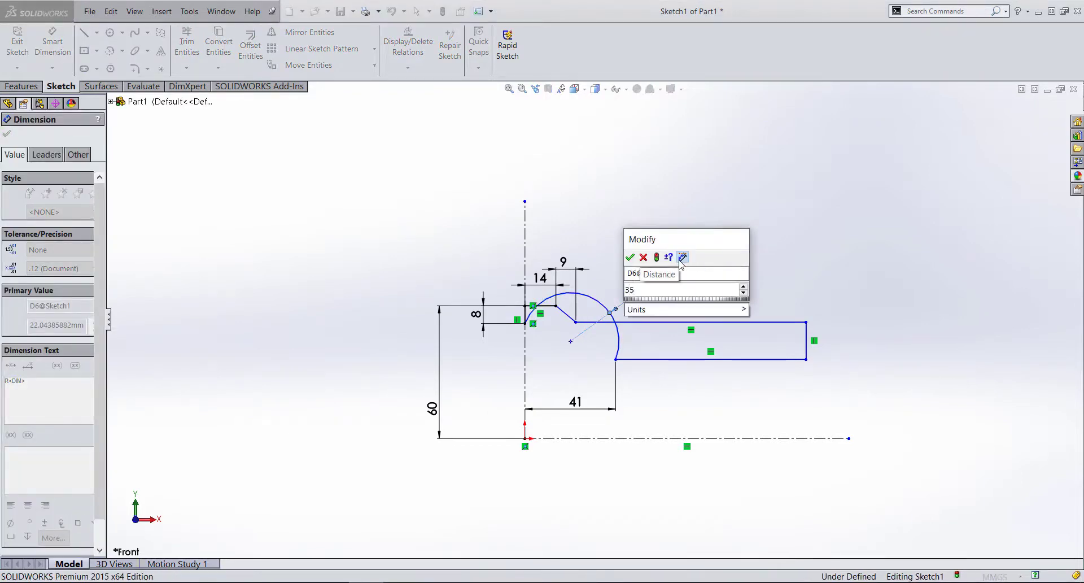
pyautogui.write('.')
pyautogui.press('Return')
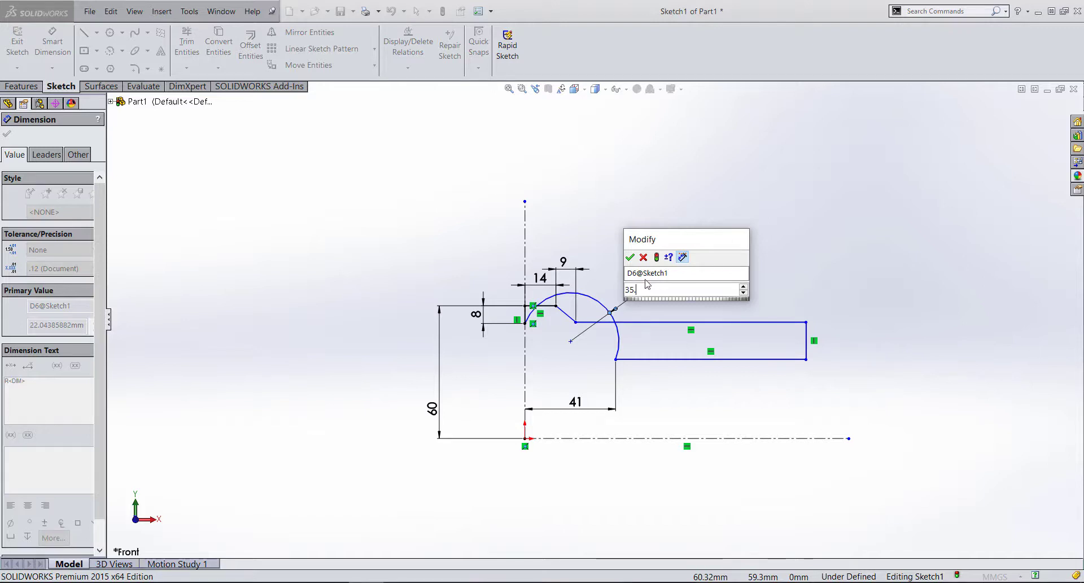
pyautogui.click(646, 279)
pyautogui.click(651, 291)
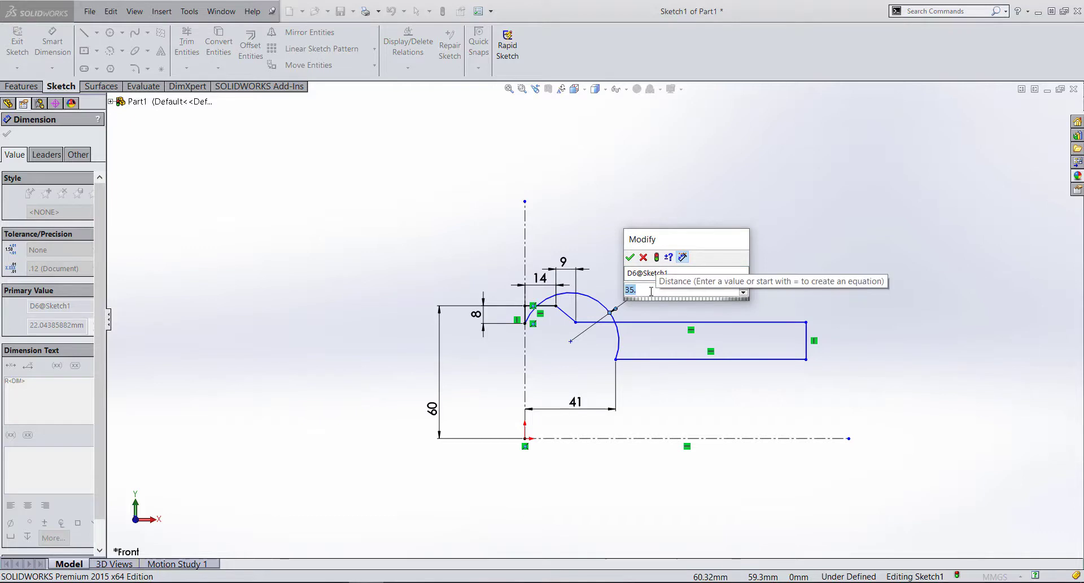
pyautogui.write('8')
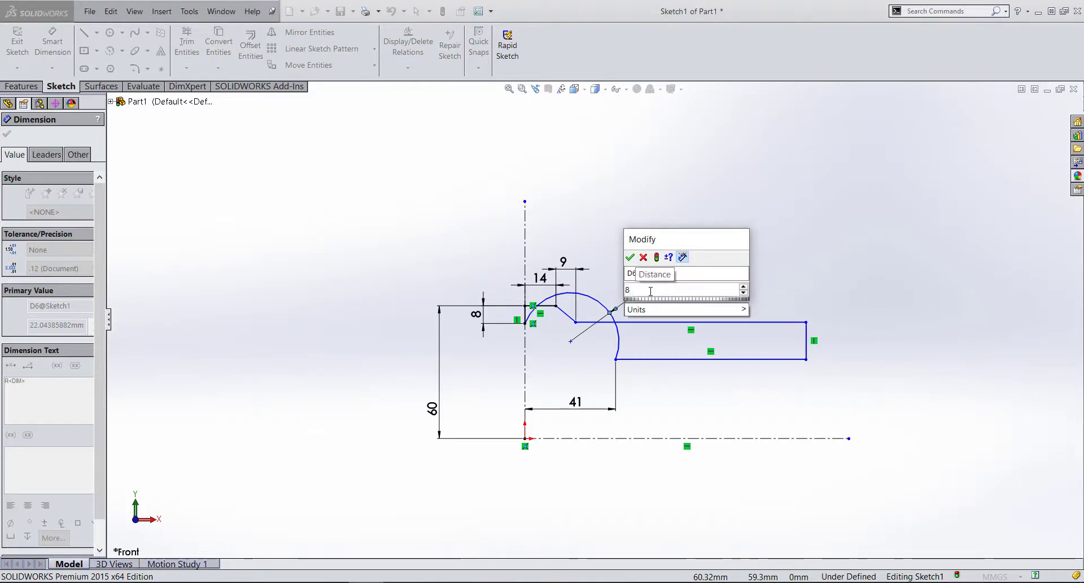
pyautogui.write('6.56')
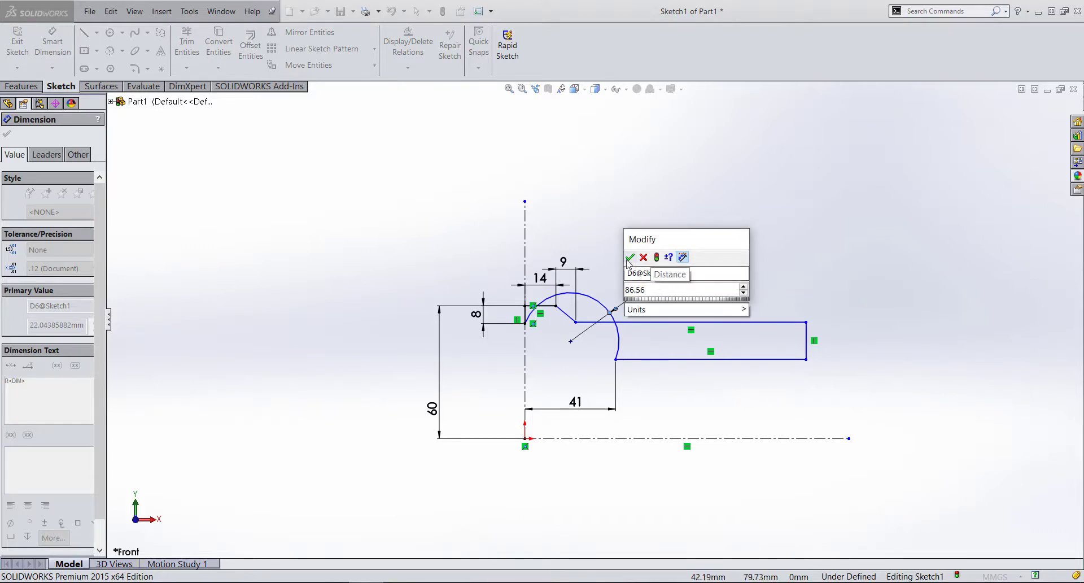
pyautogui.click(631, 258)
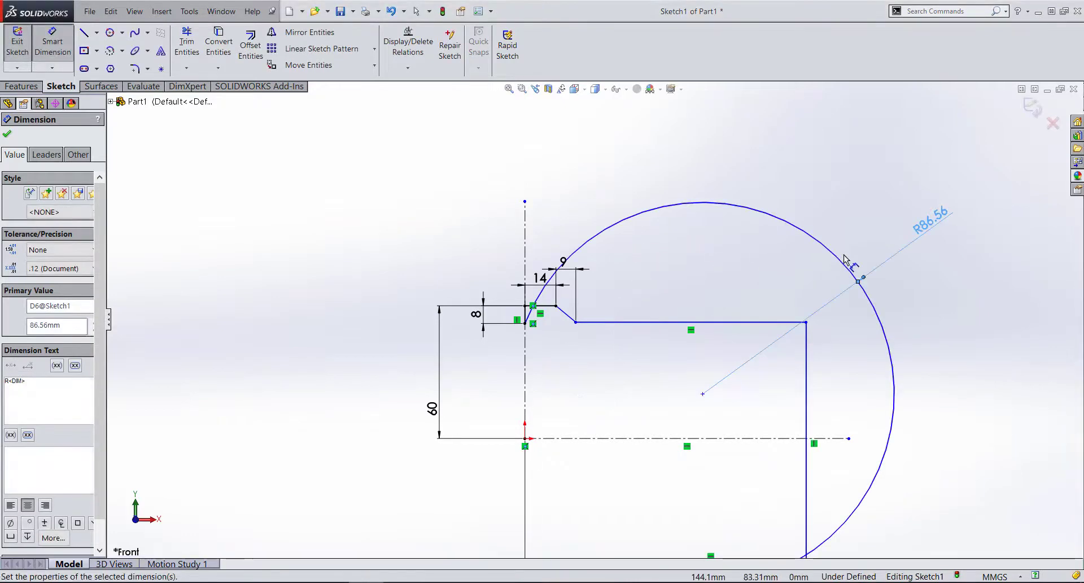
pyautogui.press('Escape')
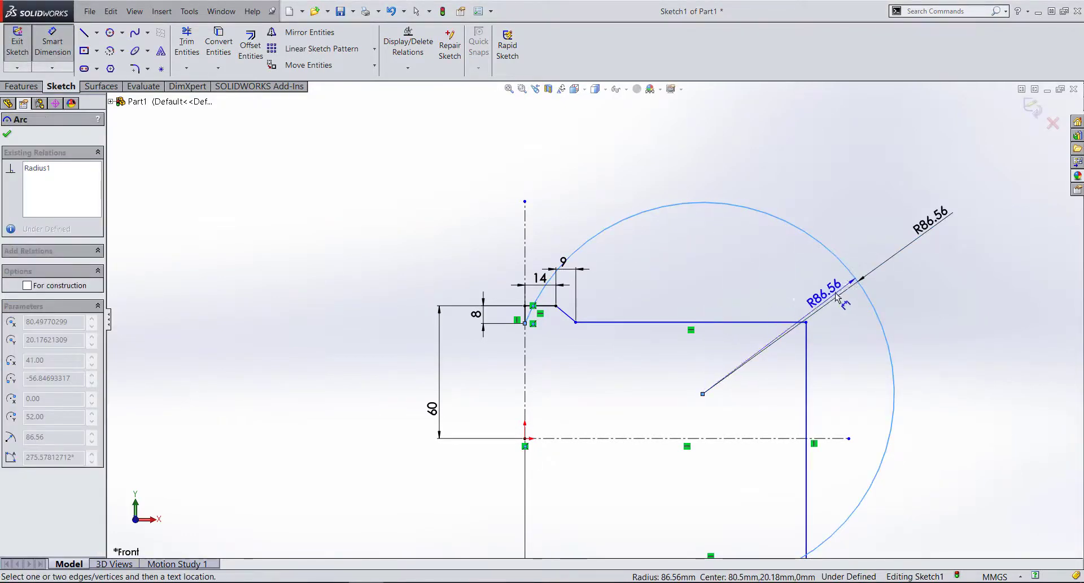
pyautogui.press('Escape')
# - Flip the arc to run from the top step to the lower edge, and move R86.56 upper left
pyautogui.moveTo(858, 292); pyautogui.dragTo(565, 380)
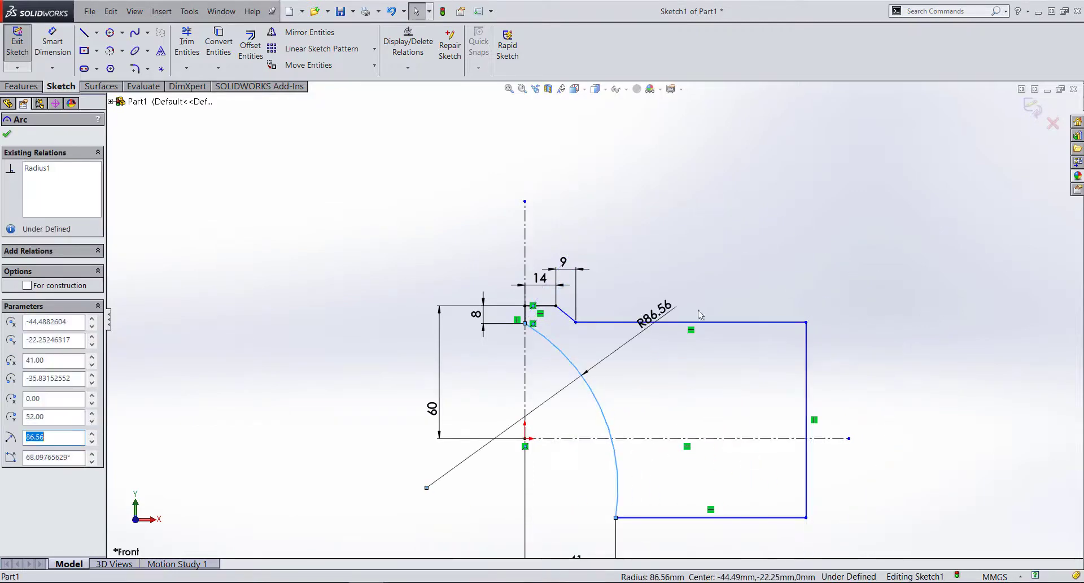
pyautogui.press('Escape')
pyautogui.moveTo(655, 315)
pyautogui.mouseDown()
pyautogui.moveTo(291, 261)
pyautogui.moveTo(281, 275)
pyautogui.mouseUp()
pyautogui.click(736, 380)
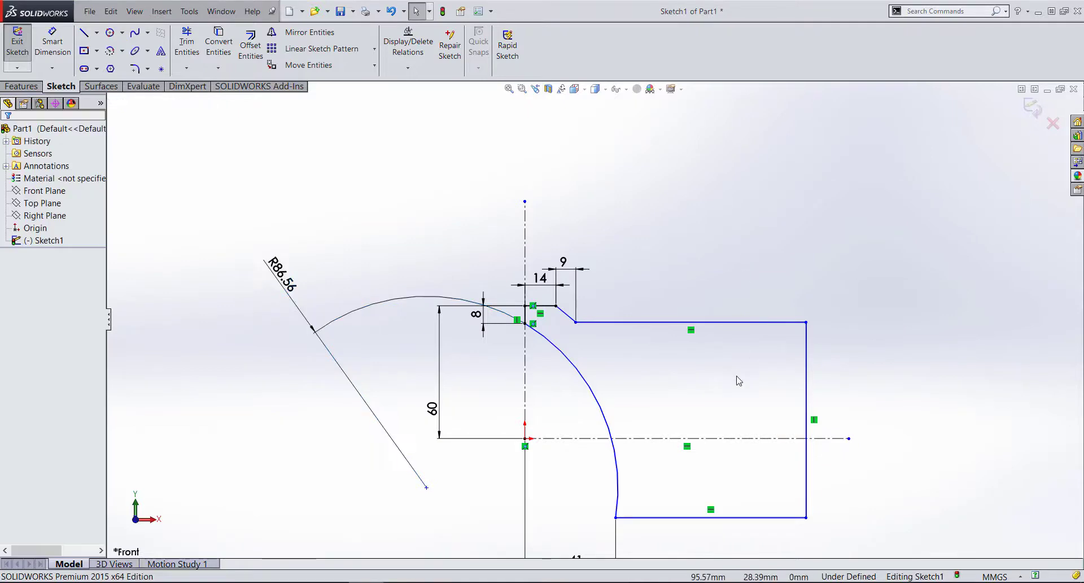
pyautogui.press('z')
pyautogui.scroll(-3, 706, 448)
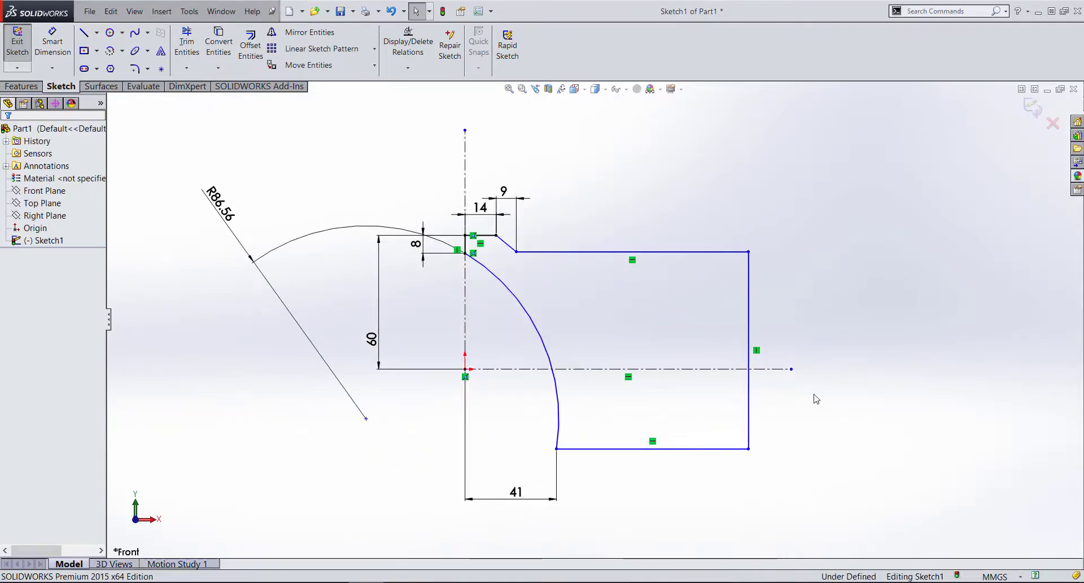
pyautogui.moveTo(813, 394); pyautogui.dragTo(804, 287, button='right')
# - Set the gap between the long top edge and the short 14 line to 16
pyautogui.click(580, 253)
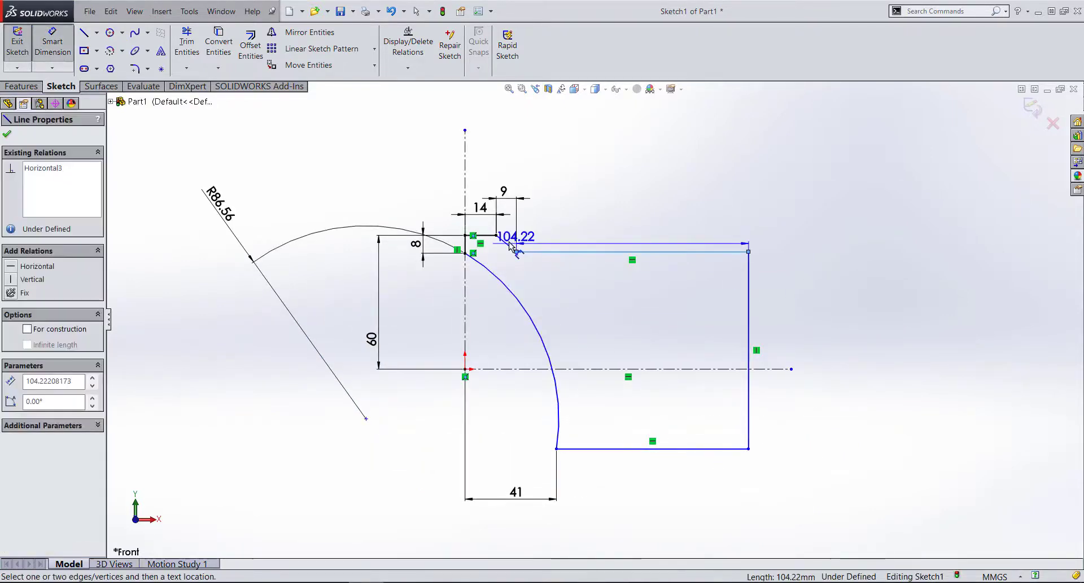
pyautogui.click(489, 236)
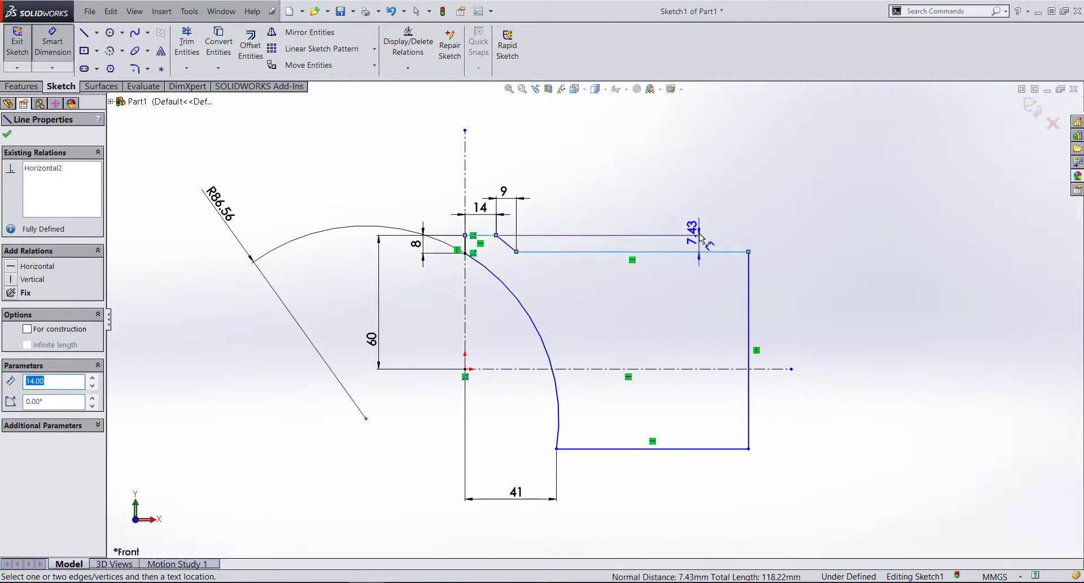
pyautogui.click(700, 236)
pyautogui.write('6')
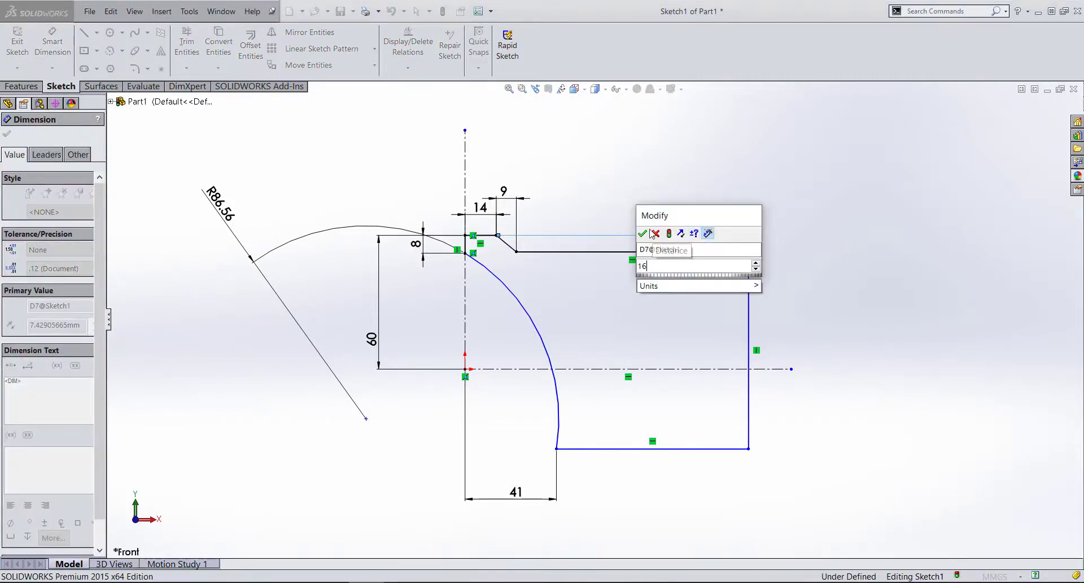
pyautogui.click(641, 234)
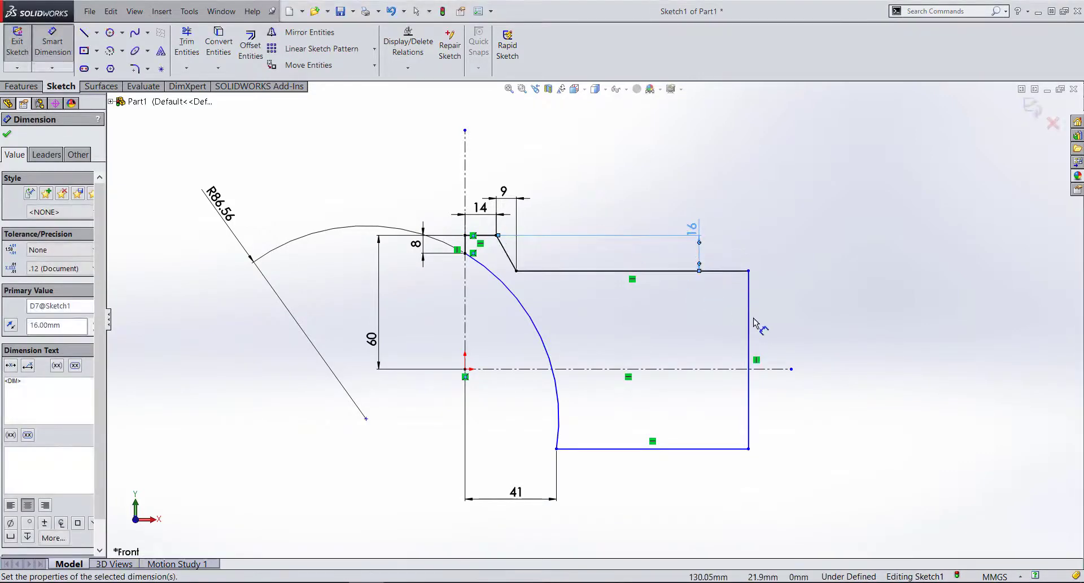
# - Dimension the width from the vertical centerline to the right edge as 125
pyautogui.click(464, 294)
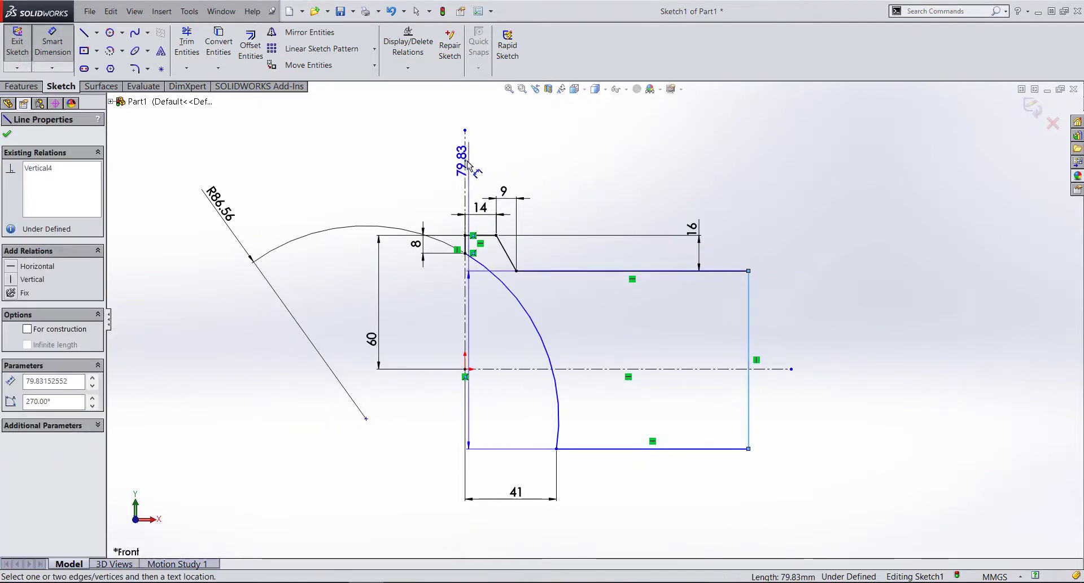
pyautogui.click(748, 270)
pyautogui.click(638, 162)
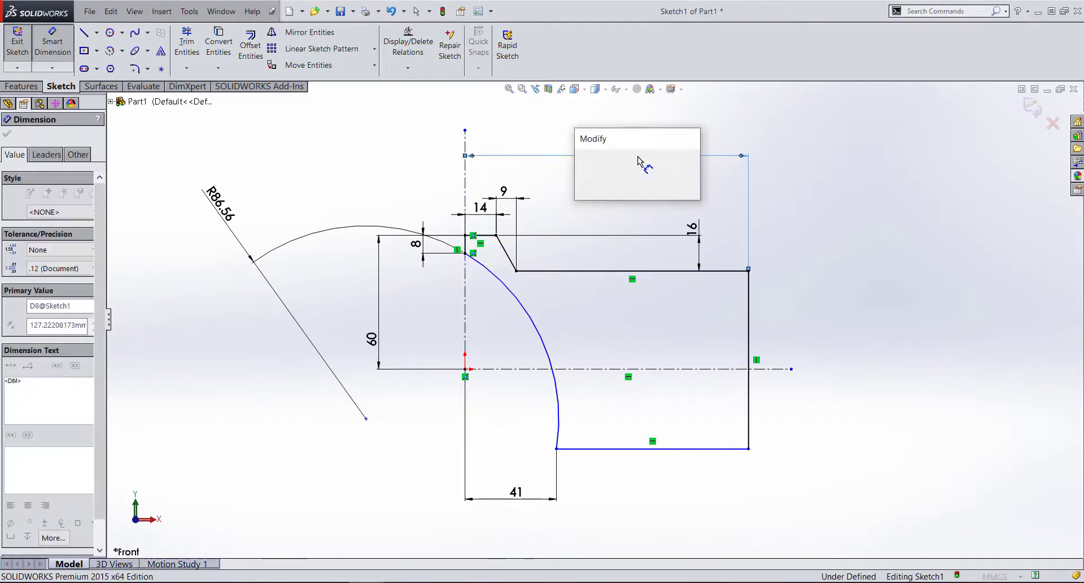
pyautogui.write('125')
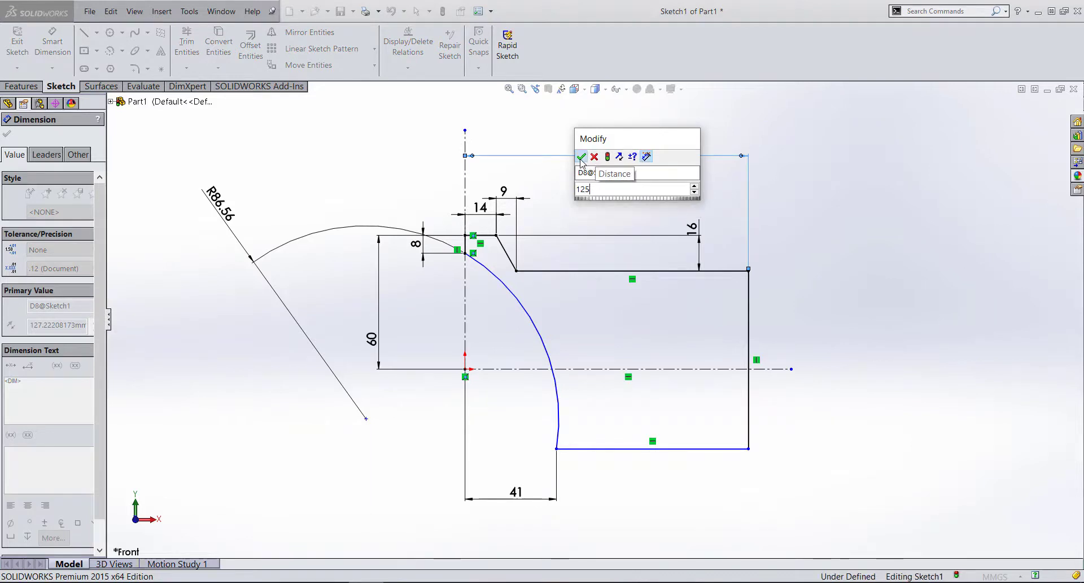
pyautogui.press('Return')
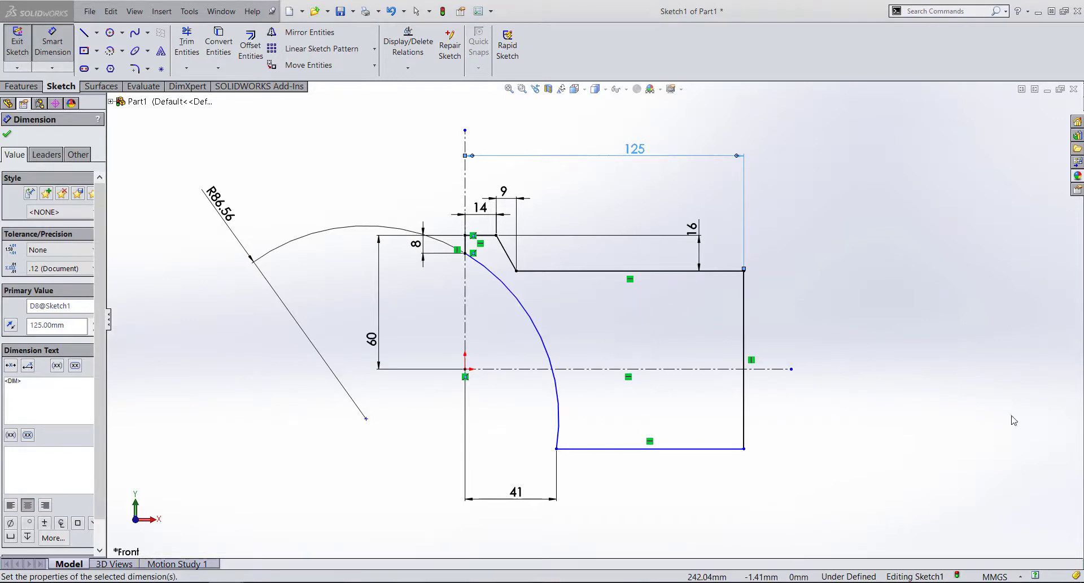
# - Change the 60 height dimension to 260
pyautogui.press('Escape')
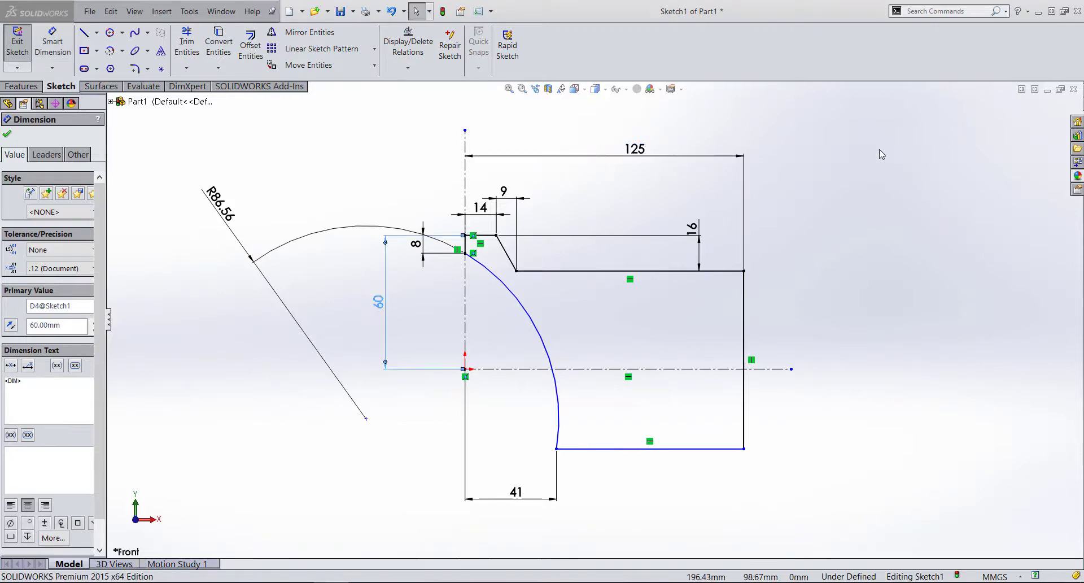
pyautogui.press('Escape')
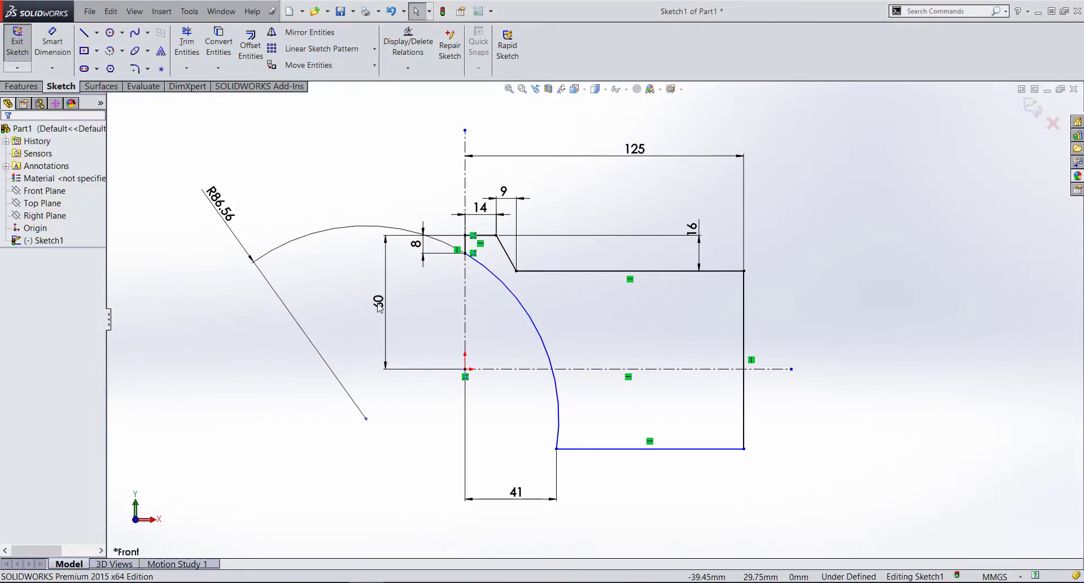
pyautogui.doubleClick(378, 305)
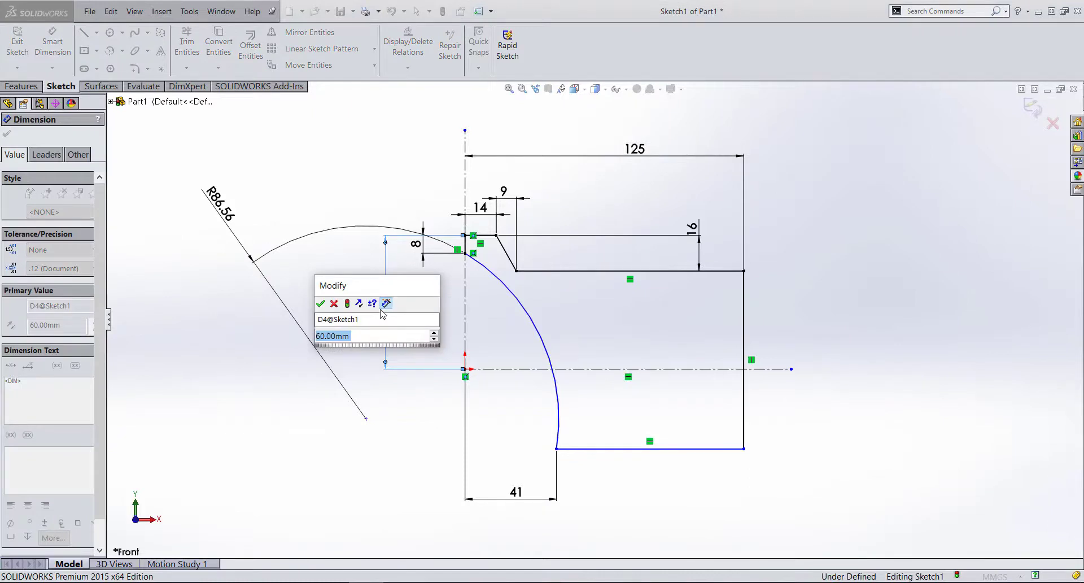
pyautogui.write('260')
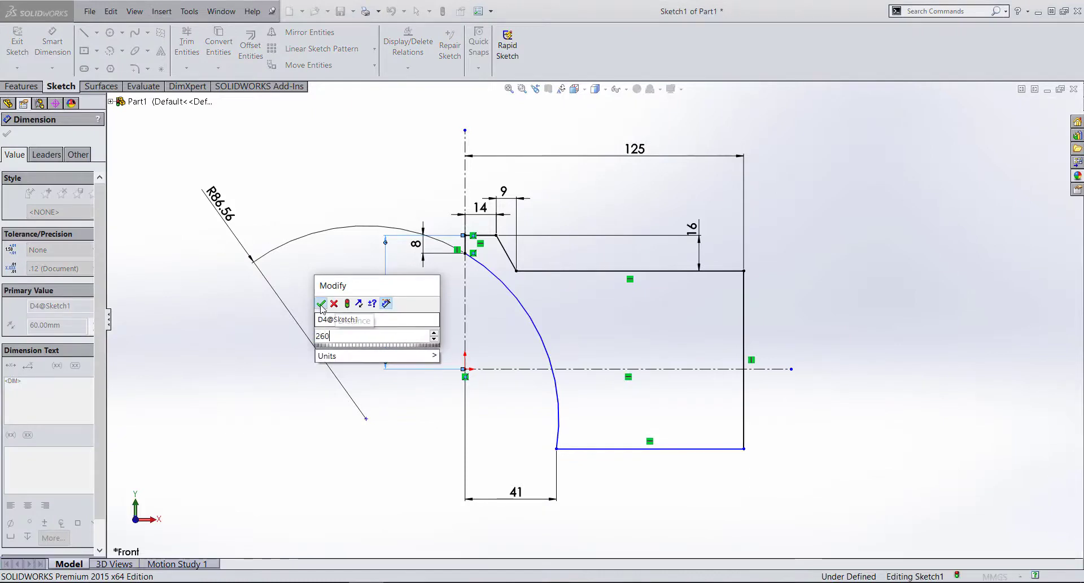
pyautogui.click(321, 304)
# - Dimension the arc's lower endpoint 204.95 above the horizontal centerline
pyautogui.scroll(-2, 658, 358)
pyautogui.scroll(3, 624, 367)
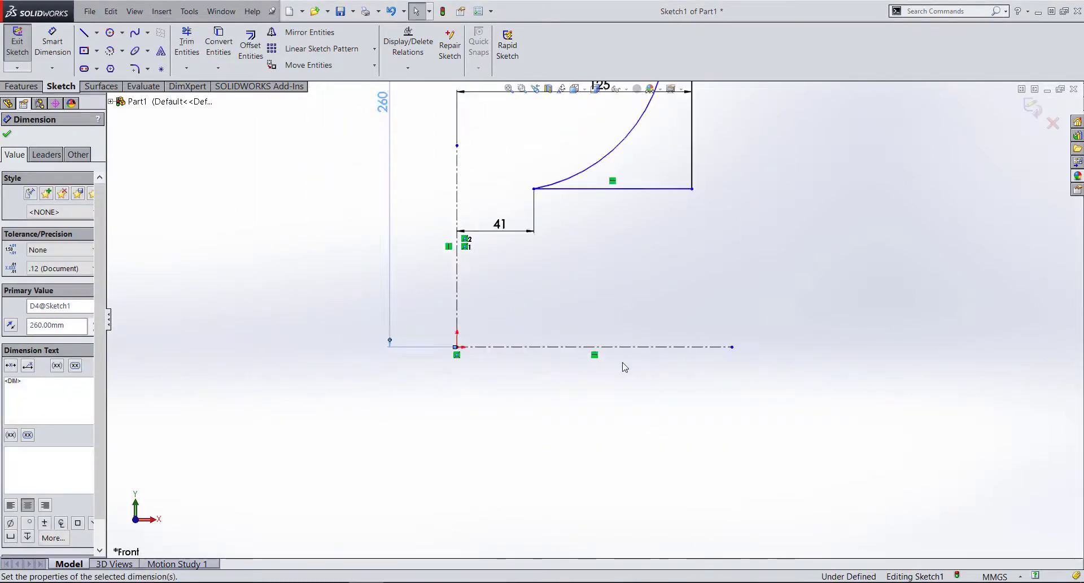
pyautogui.scroll(2, 624, 367)
pyautogui.scroll(2, 621, 350)
pyautogui.scroll(-3, 618, 329)
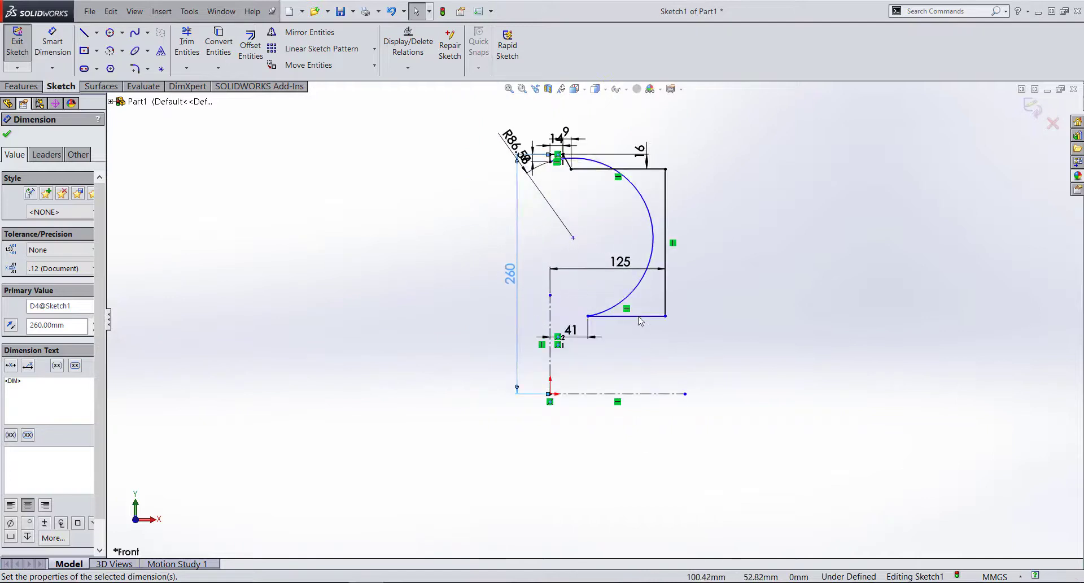
pyautogui.press('d')
pyautogui.click(588, 317)
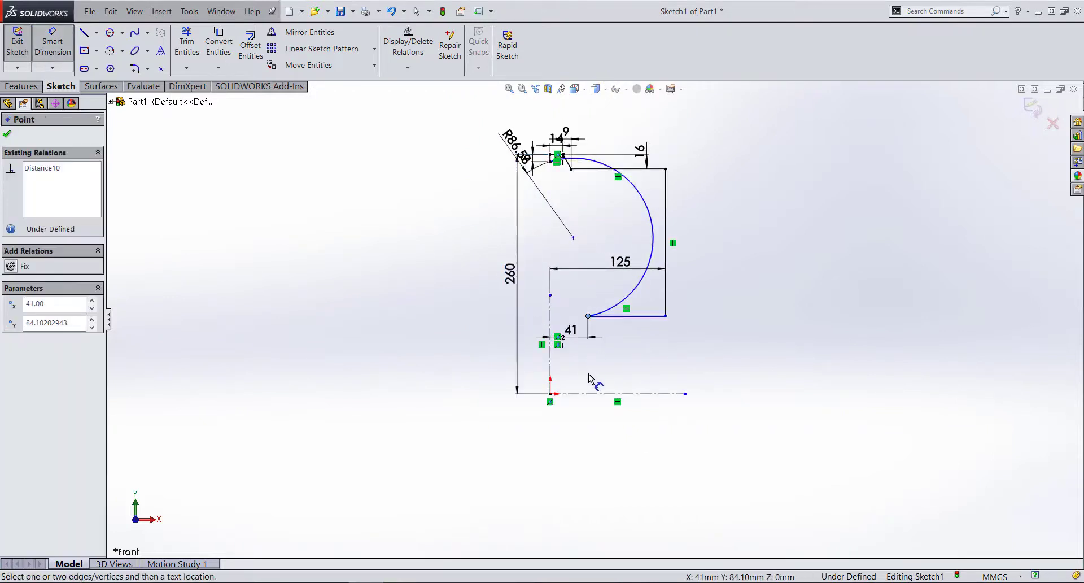
pyautogui.click(590, 394)
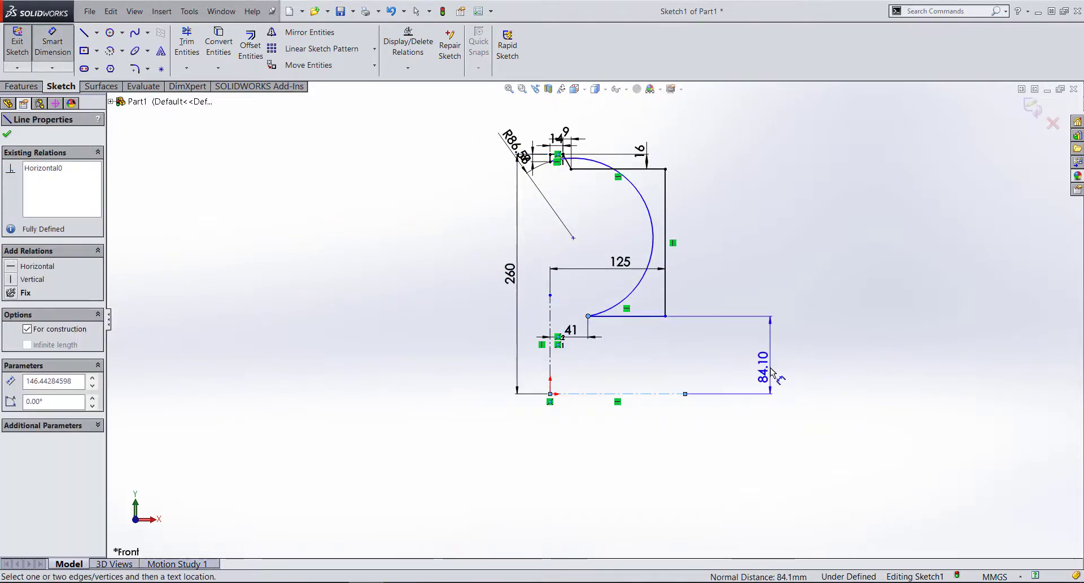
pyautogui.click(772, 373)
pyautogui.write('2')
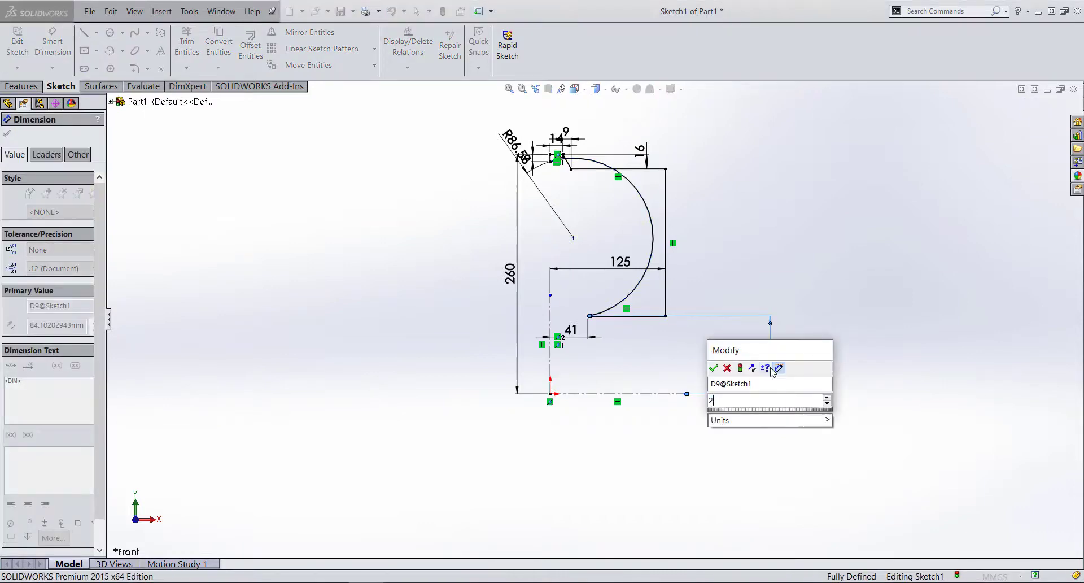
pyautogui.write('.4')
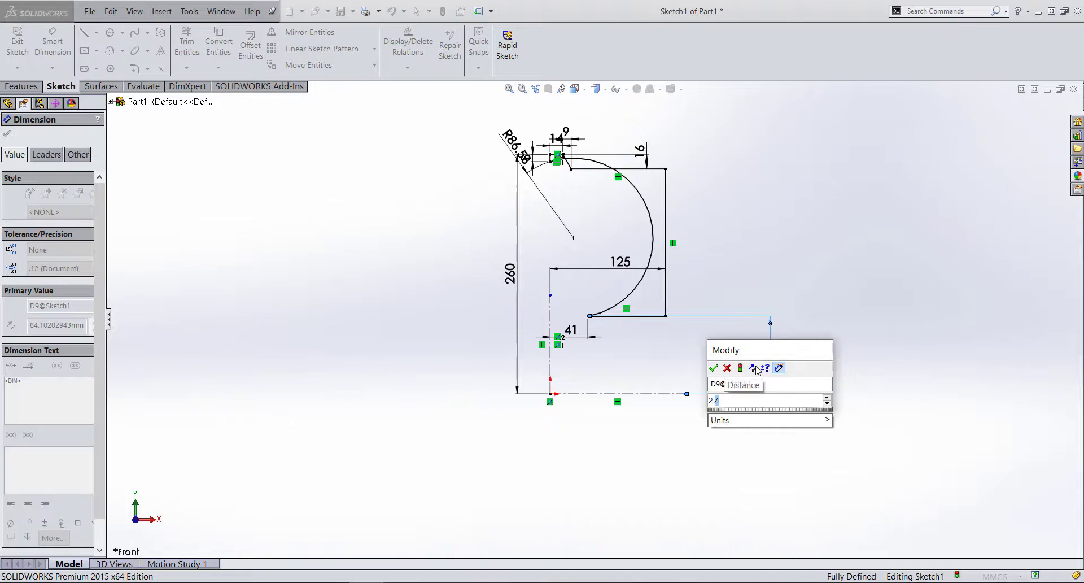
pyautogui.press('BackSpace')
pyautogui.press('BackSpace')
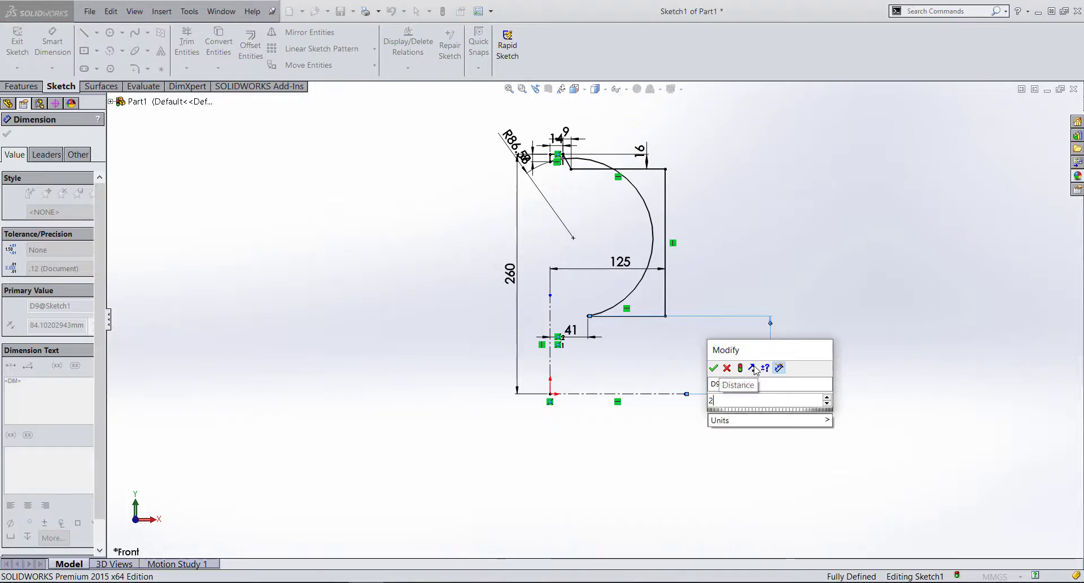
pyautogui.write('04.')
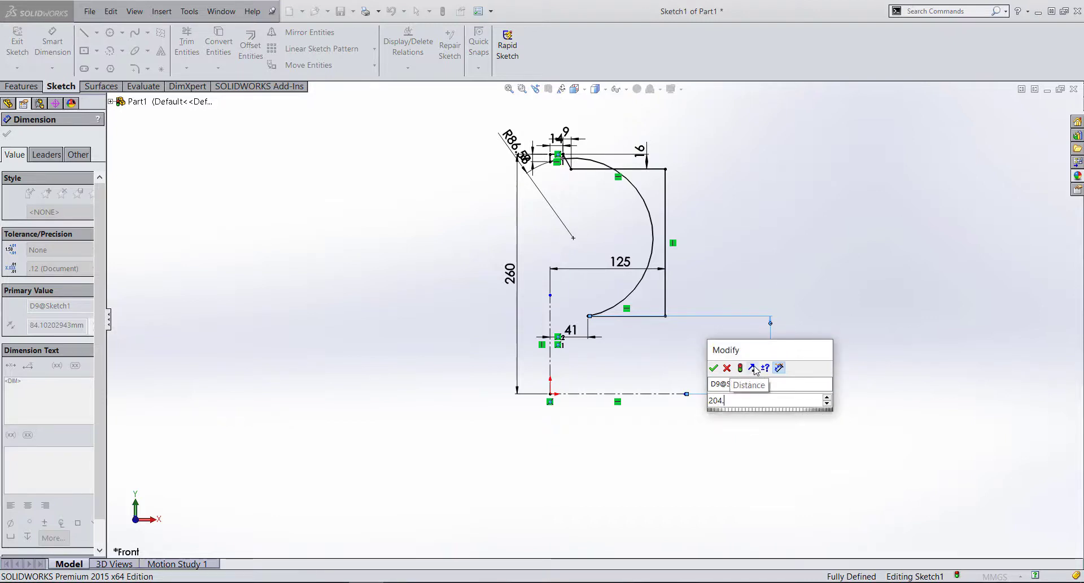
pyautogui.write('95')
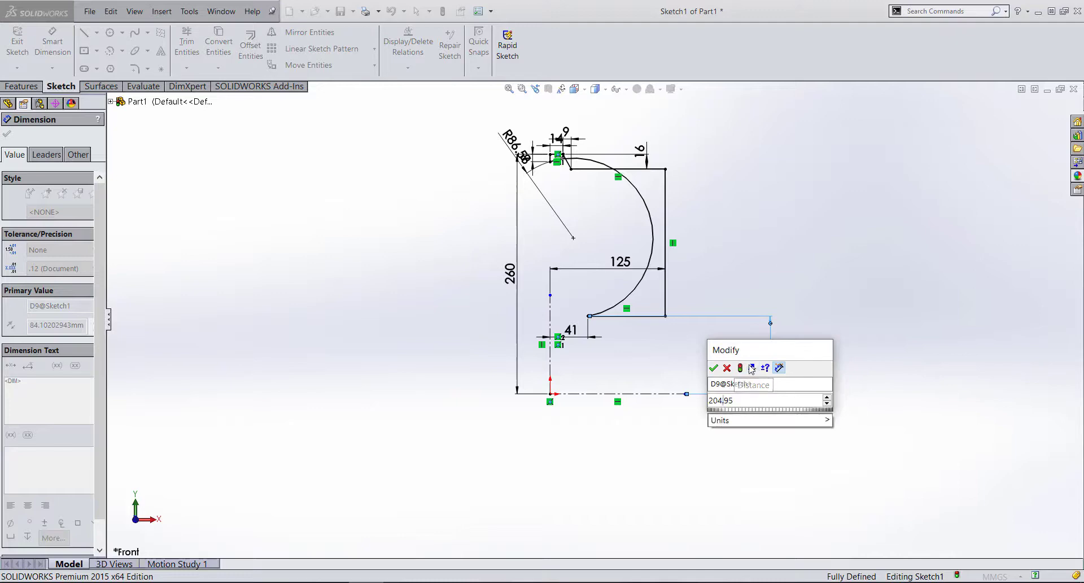
pyautogui.click(713, 367)
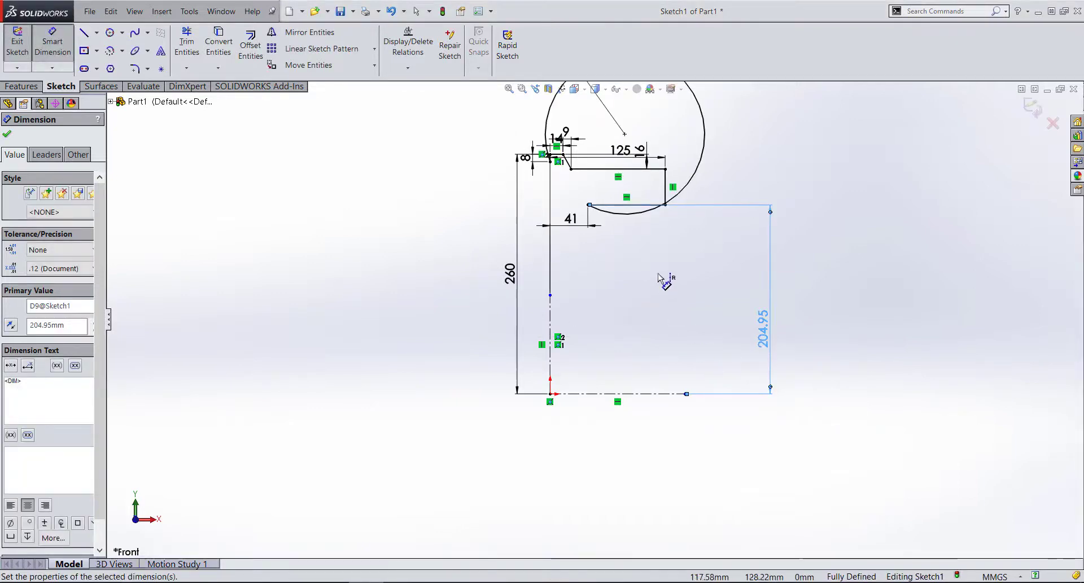
# - Delete the R86.56 circle along with its radius dimension
pyautogui.scroll(3, 672, 249)
pyautogui.scroll(-3, 633, 249)
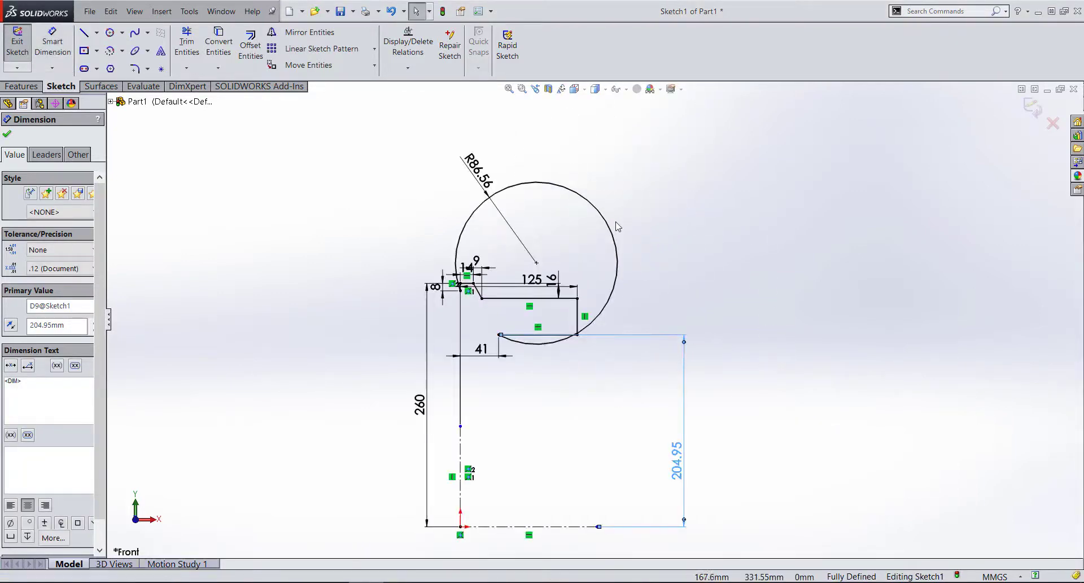
pyautogui.click(613, 237)
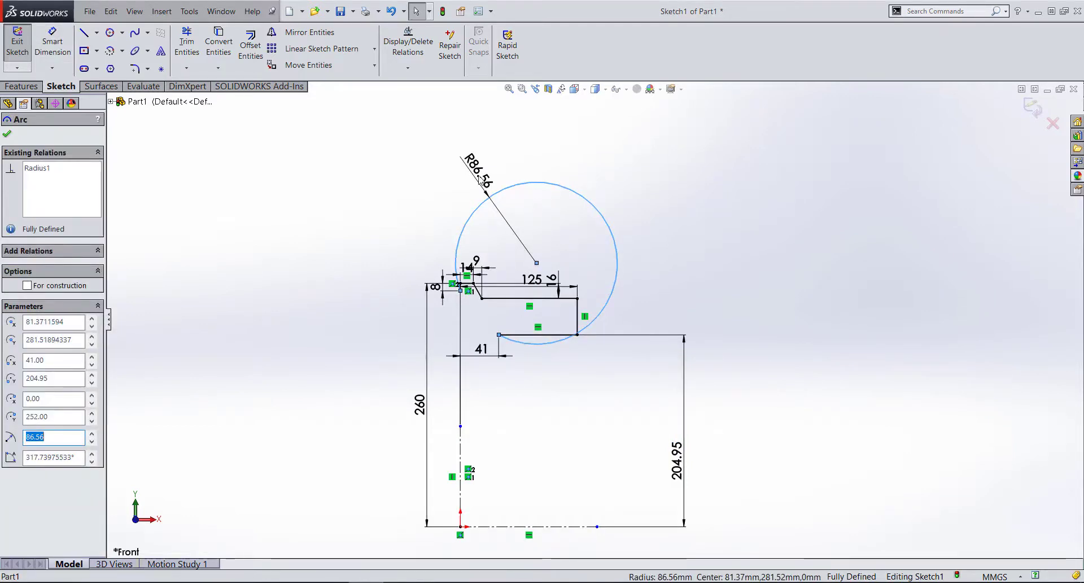
pyautogui.click(608, 228)
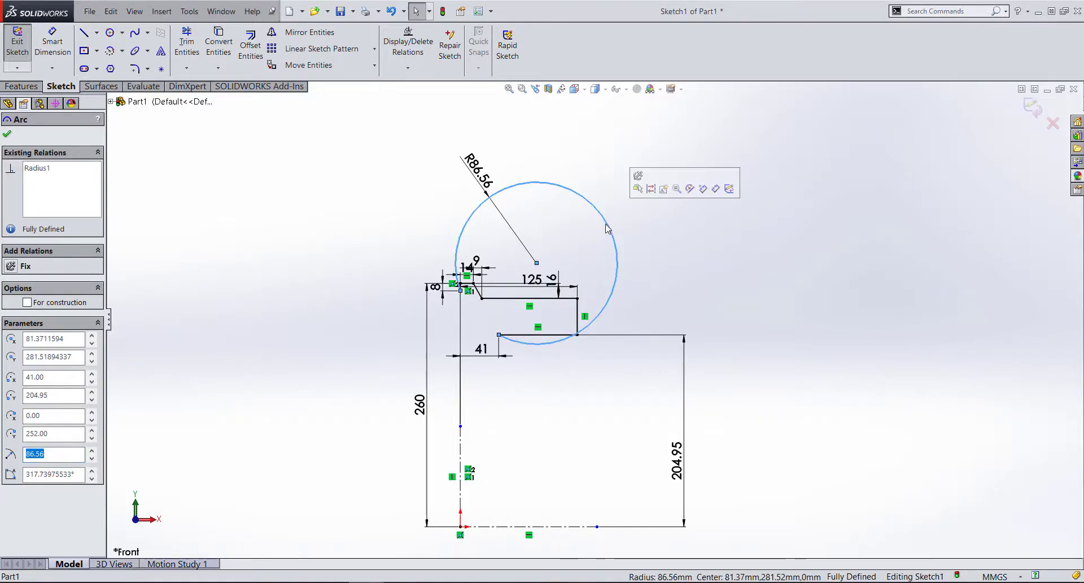
pyautogui.press('Delete')
pyautogui.scroll(-4, 539, 313)
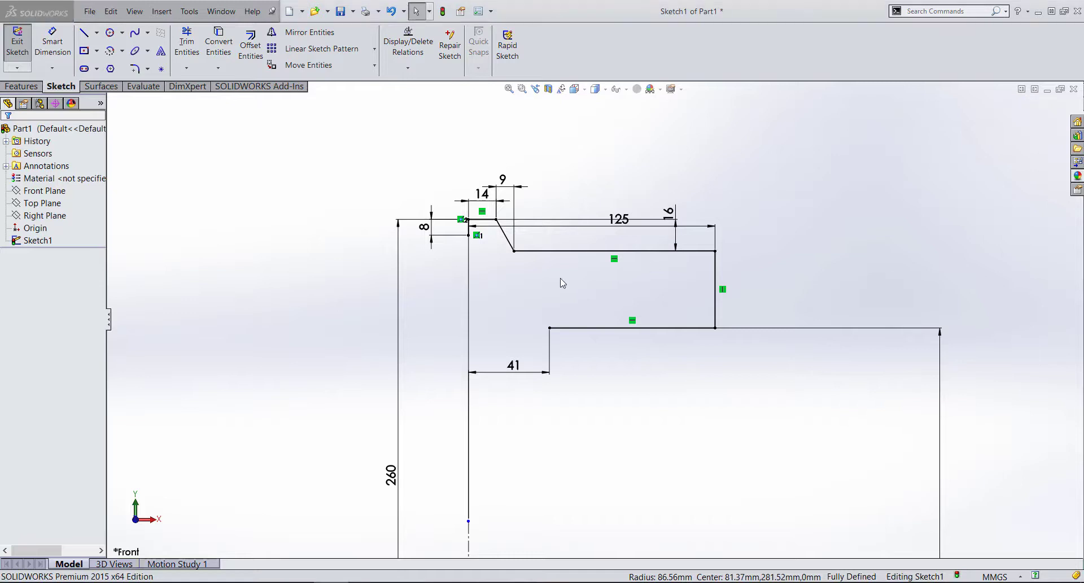
# - Draw a perimeter circle through the profile's corner points
pyautogui.click(121, 33)
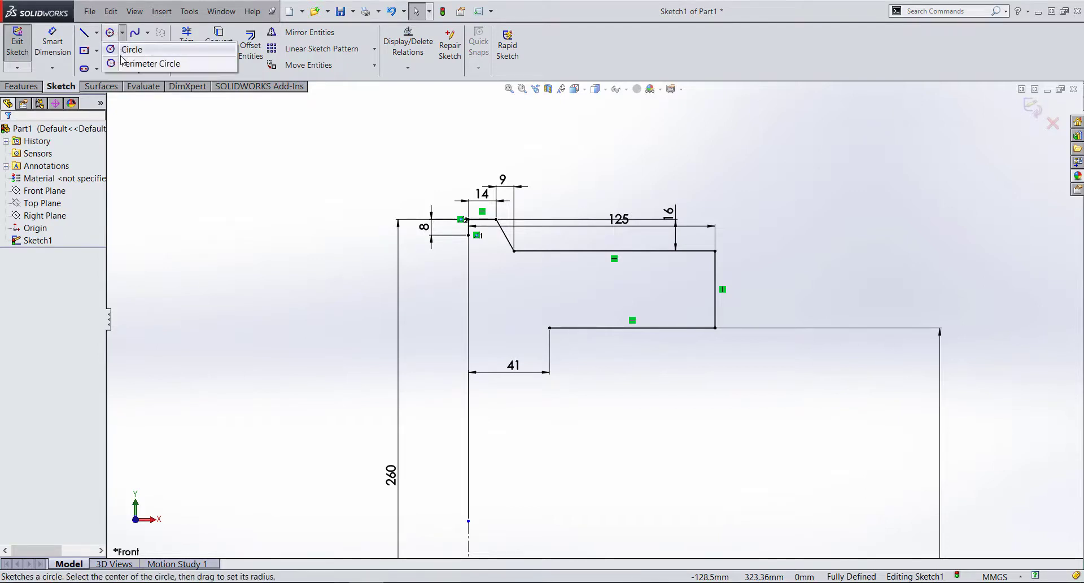
pyautogui.click(138, 61)
pyautogui.click(427, 375)
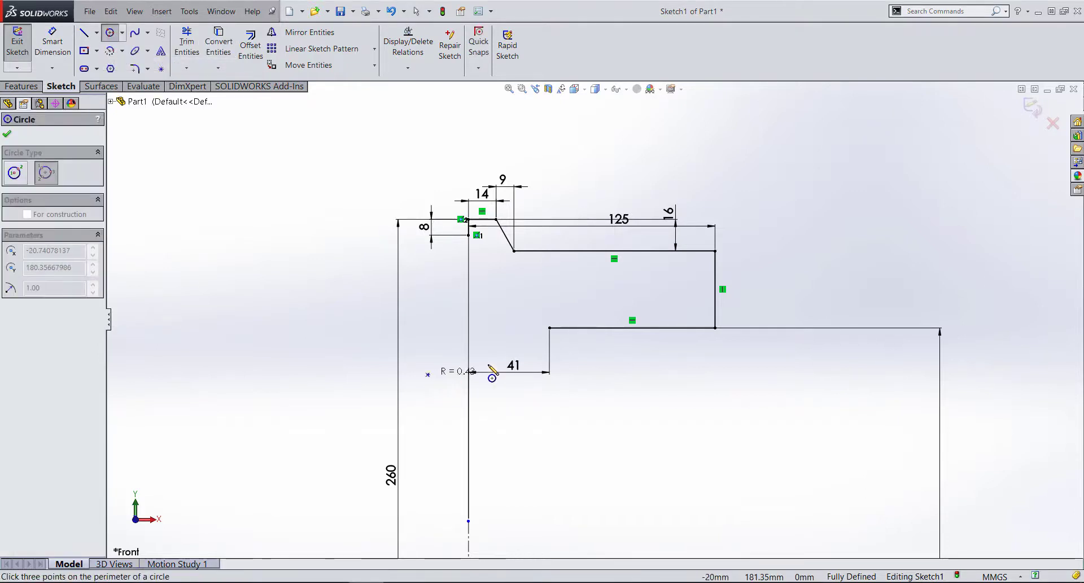
pyautogui.click(549, 372)
pyautogui.click(550, 327)
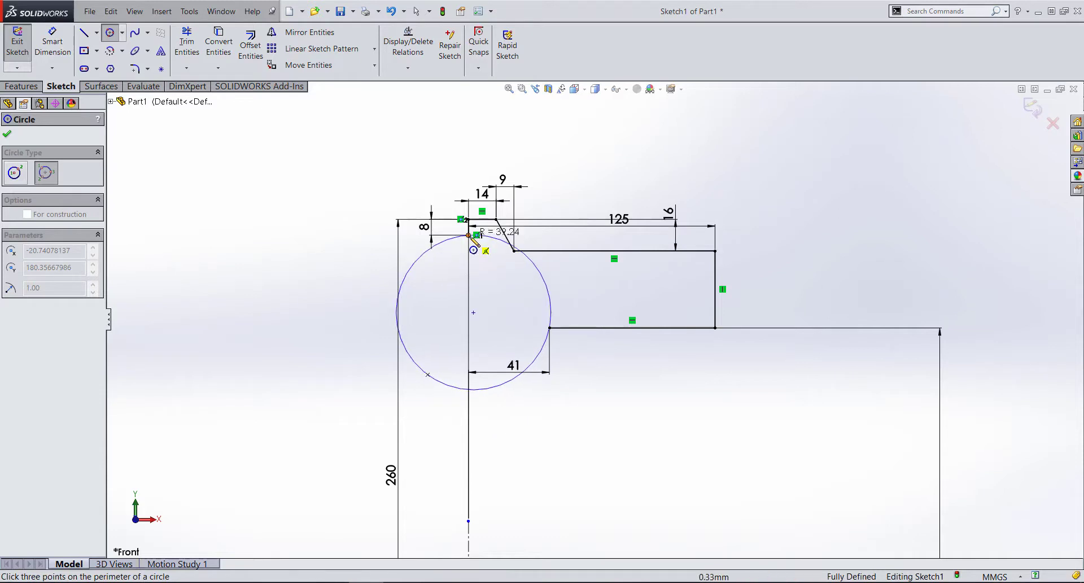
pyautogui.click(476, 234)
pyautogui.press('Escape')
# - Dimension the new circle's diameter to 86.56
pyautogui.press('d')
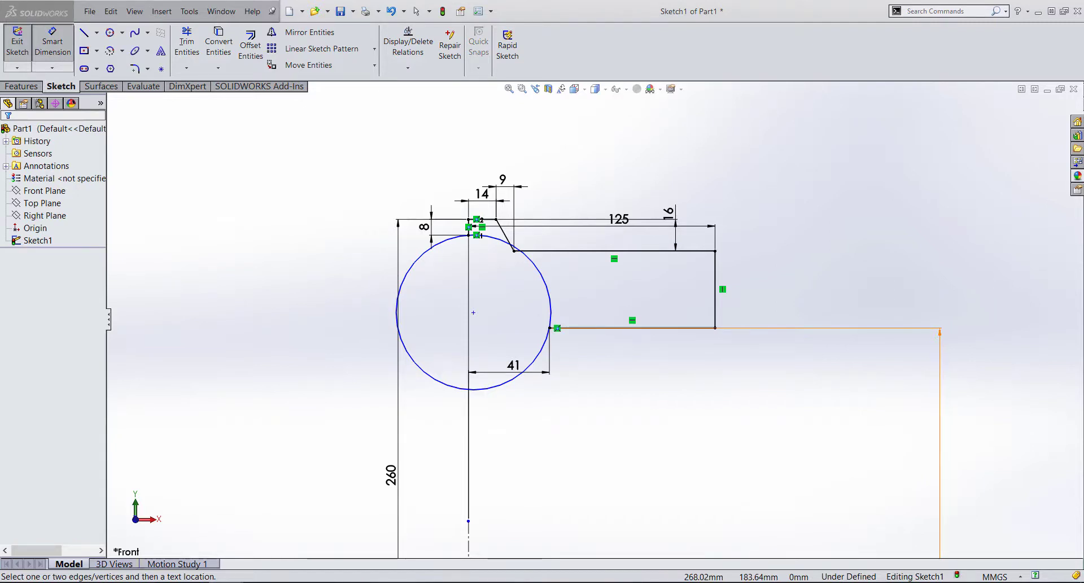
pyautogui.click(415, 366)
pyautogui.click(312, 346)
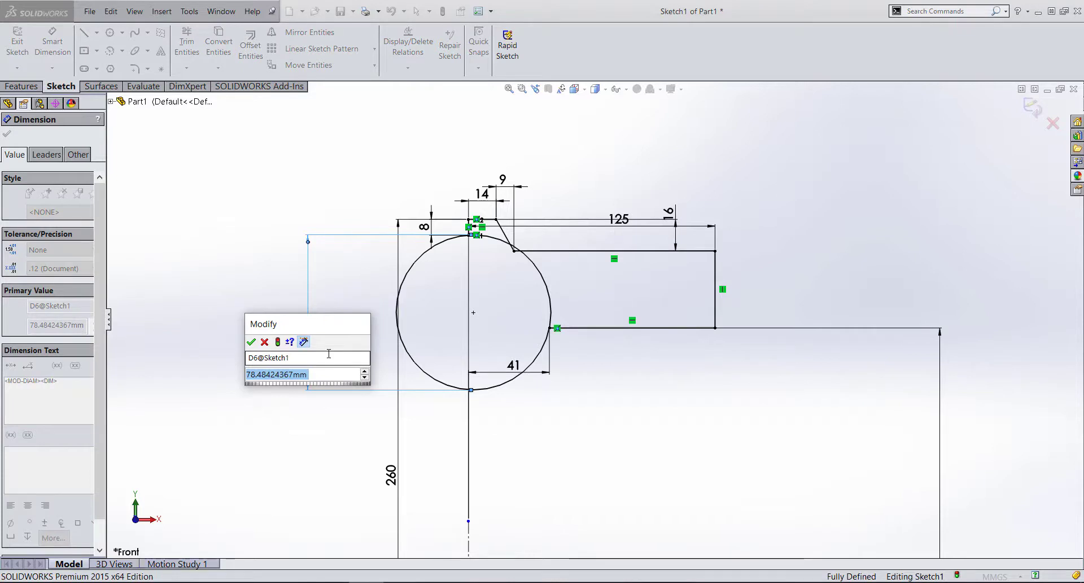
pyautogui.write('86')
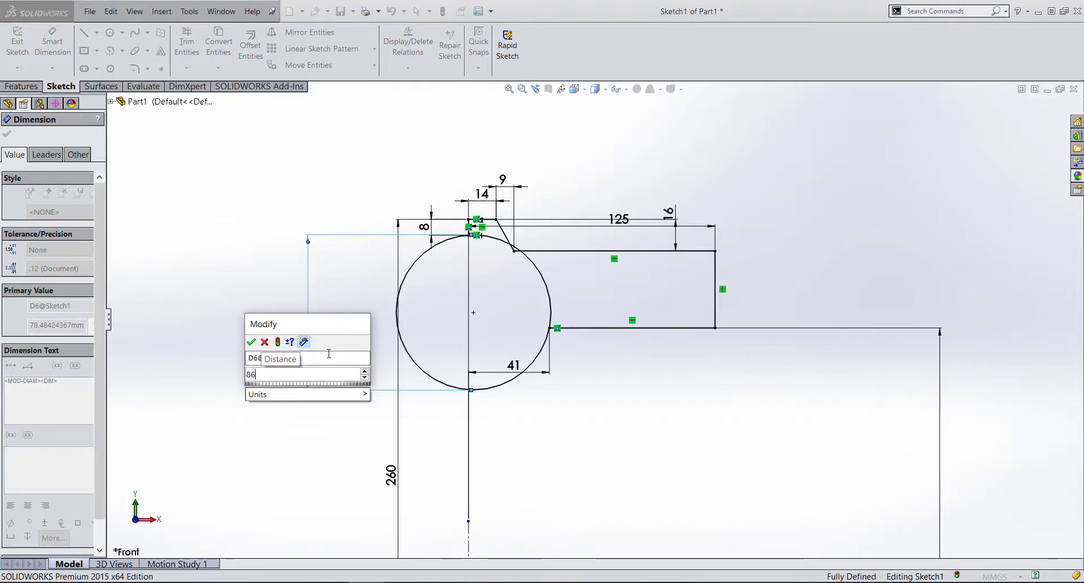
pyautogui.write('.56')
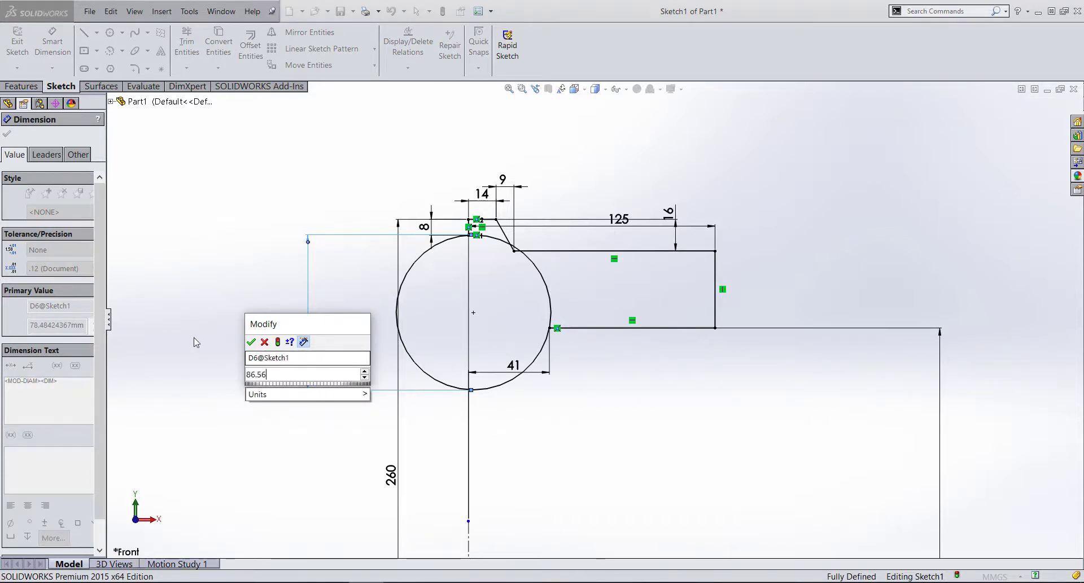
pyautogui.click(252, 341)
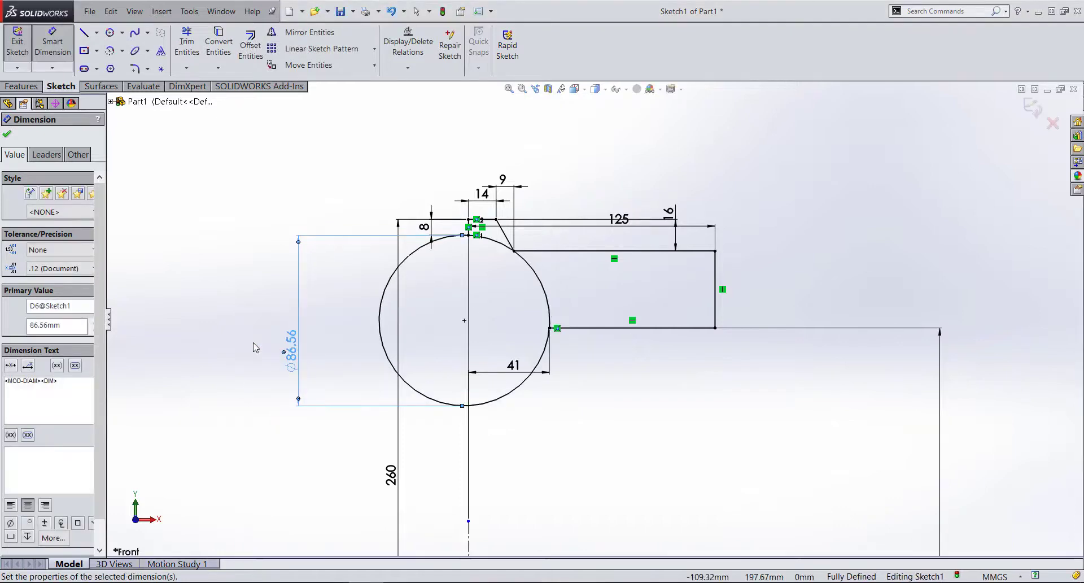
pyautogui.press('Escape')
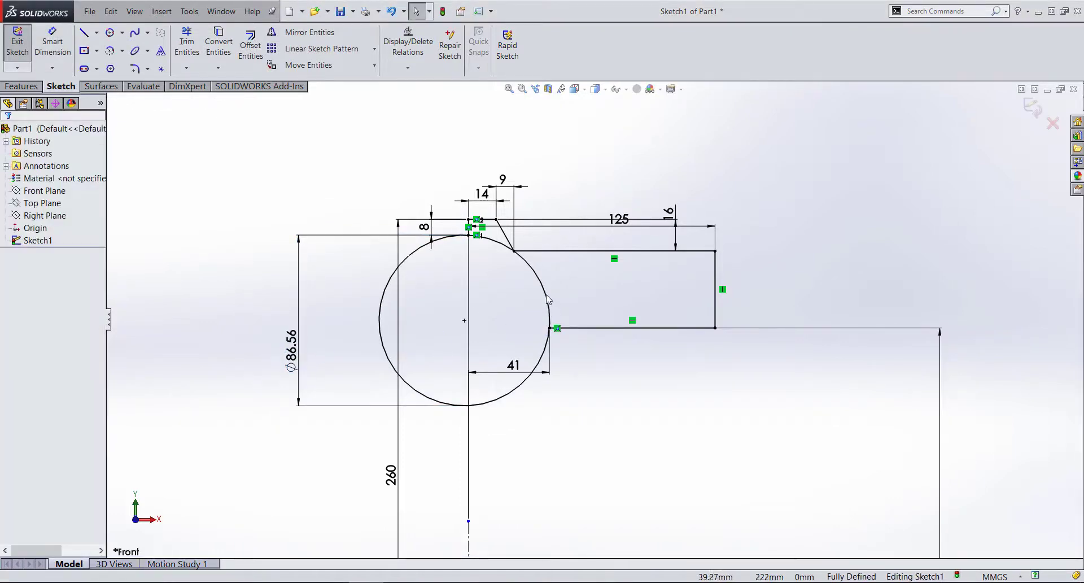
# - Check the new circle, its centre point and the point where the line meets the circle
pyautogui.click(548, 309)
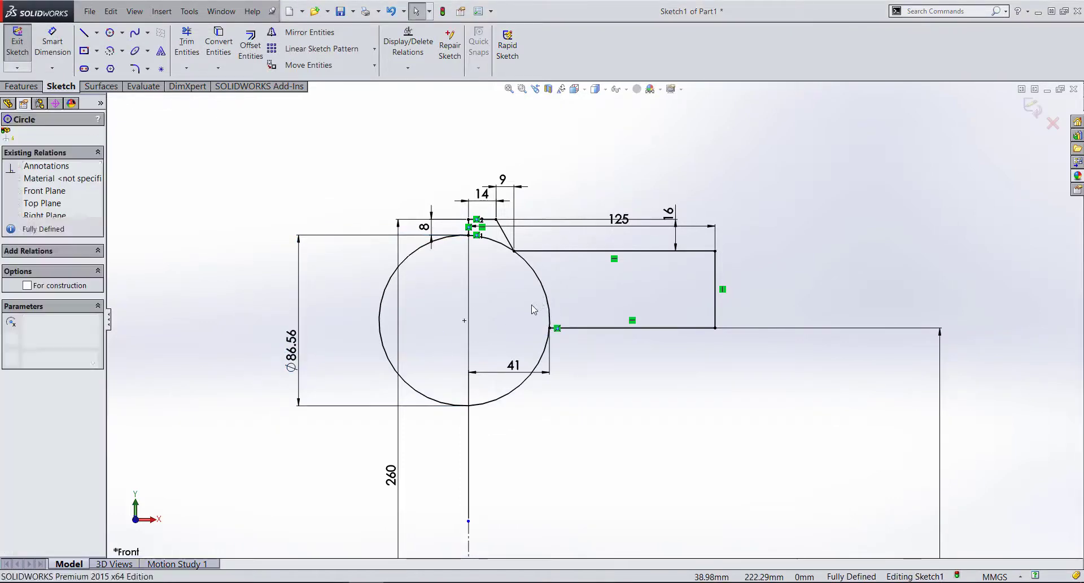
pyautogui.click(464, 320)
pyautogui.click(620, 297)
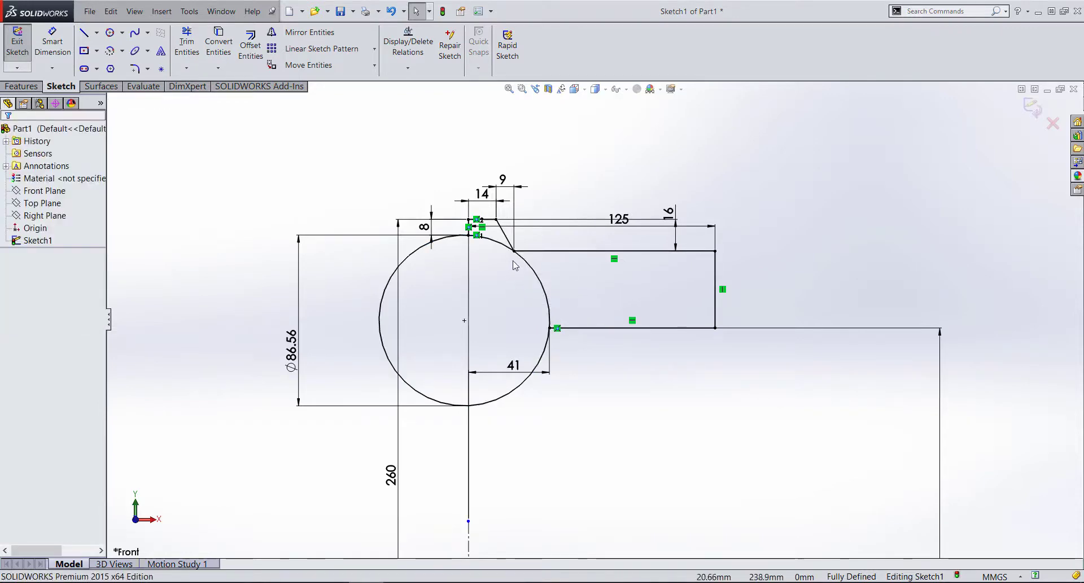
pyautogui.scroll(-3, 620, 298)
pyautogui.scroll(1, 562, 281)
pyautogui.scroll(2, 588, 294)
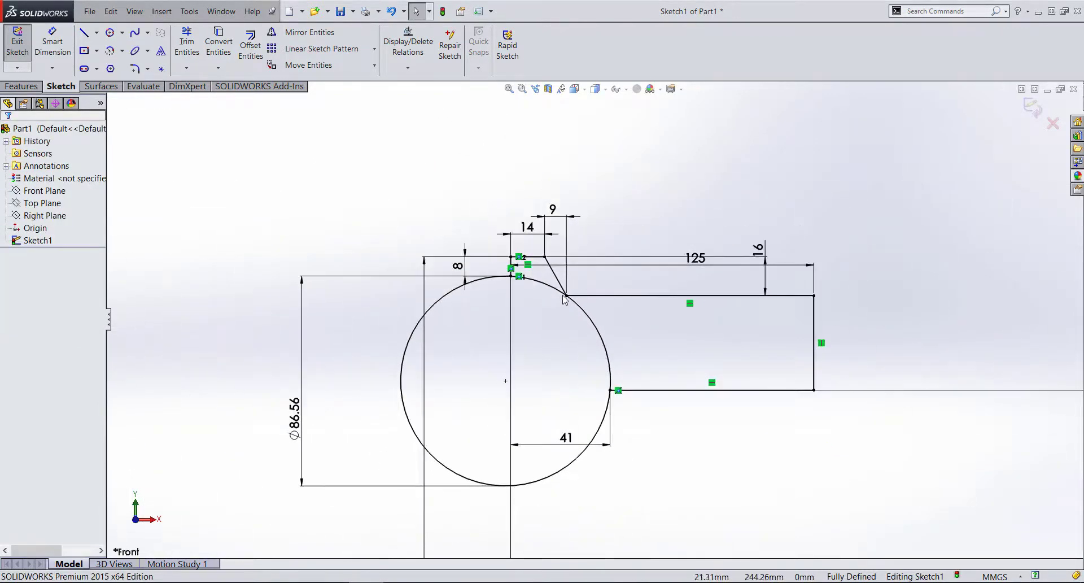
pyautogui.click(565, 295)
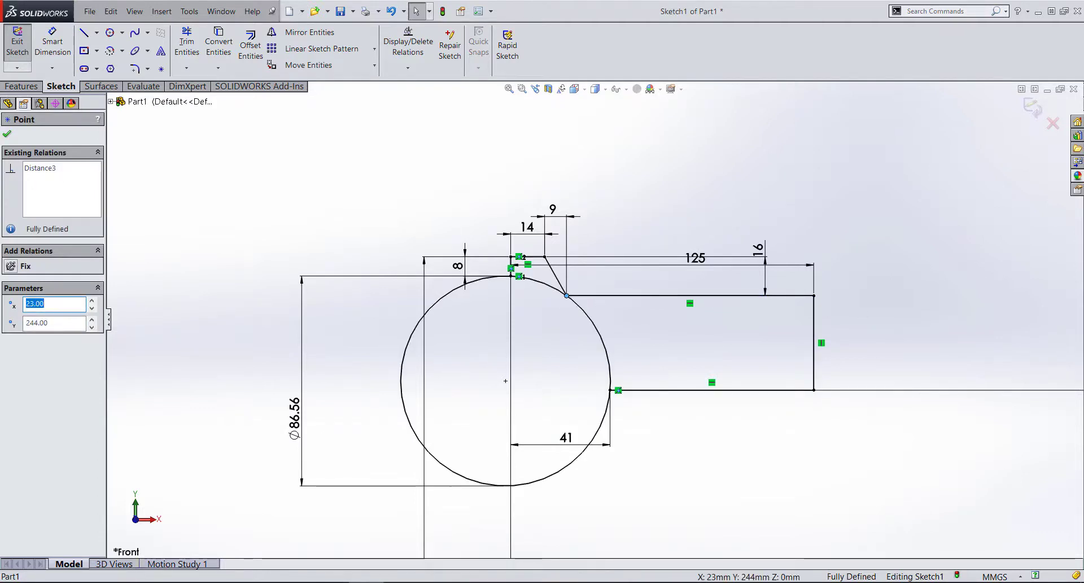
# - Move the 204.95 dimension text close to its vertical line
pyautogui.scroll(-2, 638, 489)
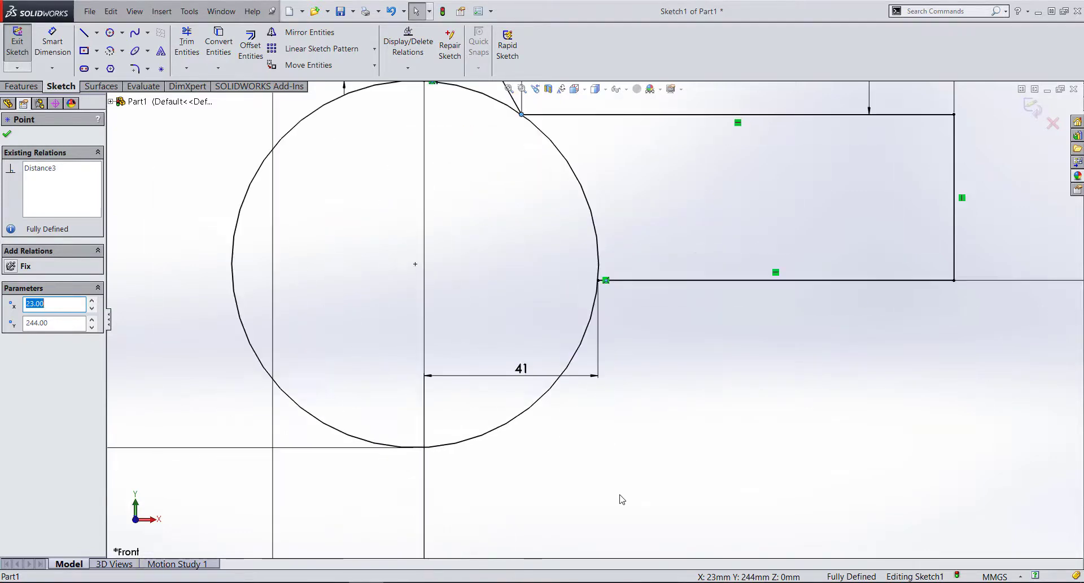
pyautogui.scroll(3, 645, 479)
pyautogui.scroll(3, 667, 472)
pyautogui.scroll(2, 734, 446)
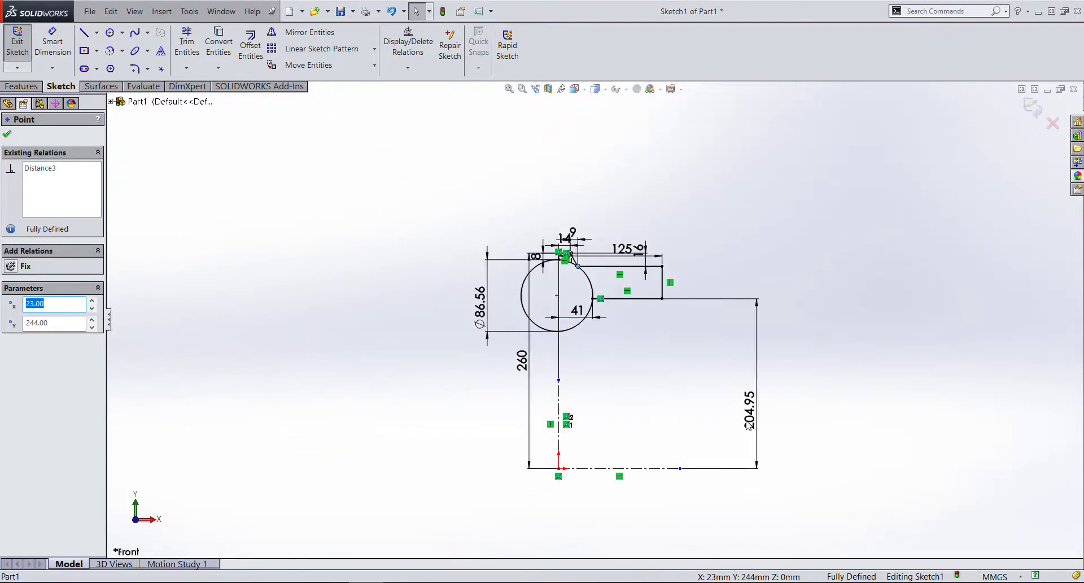
pyautogui.moveTo(748, 425); pyautogui.dragTo(591, 407)
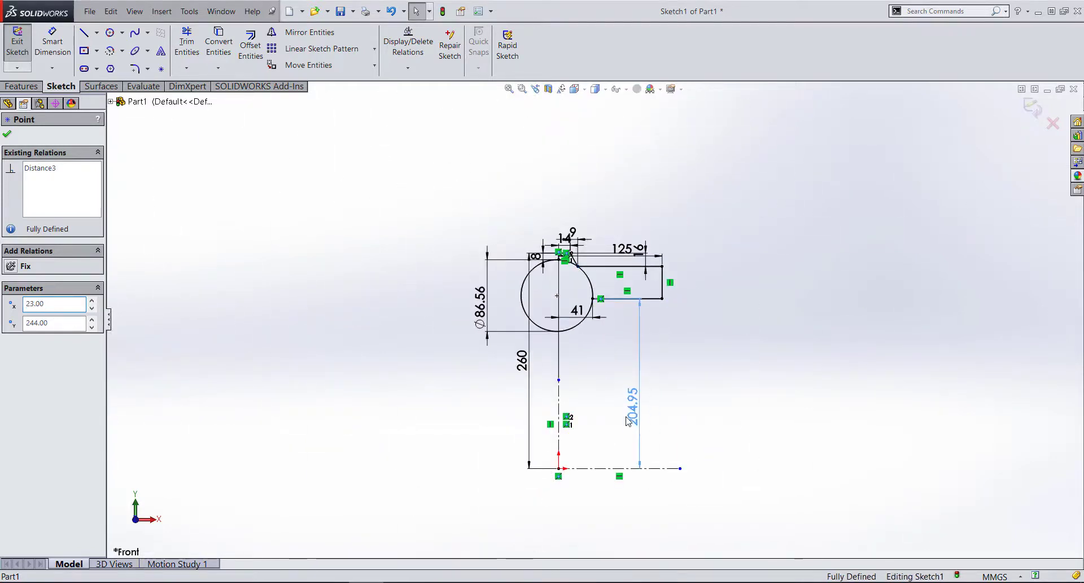
pyautogui.click(740, 435)
pyautogui.scroll(-3, 734, 430)
pyautogui.scroll(-2, 675, 340)
# - Trim the circle's left and lower portion away, leaving an R86.56 arc
pyautogui.press('t')
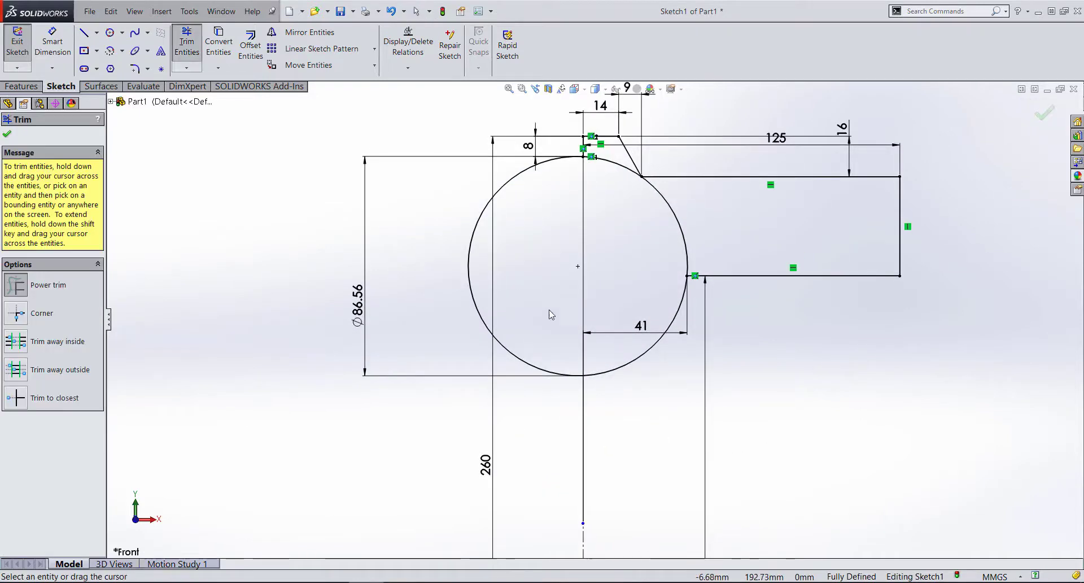
pyautogui.moveTo(551, 310); pyautogui.dragTo(568, 351)
pyautogui.press('Escape')
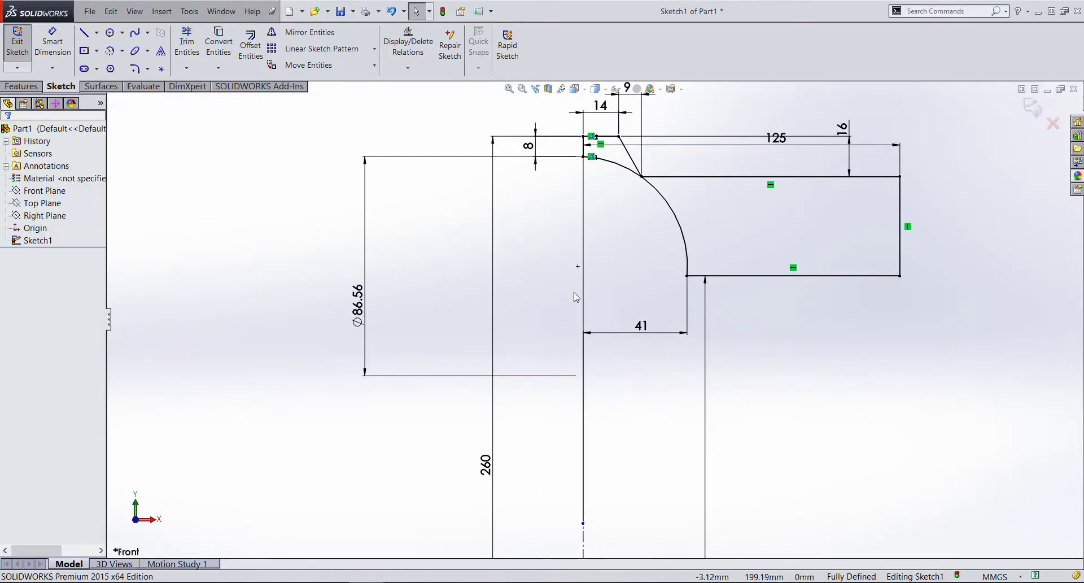
# - Drag the vertical line's lower endpoint up, then down along the centerline
pyautogui.moveTo(583, 523); pyautogui.dragTo(583, 382)
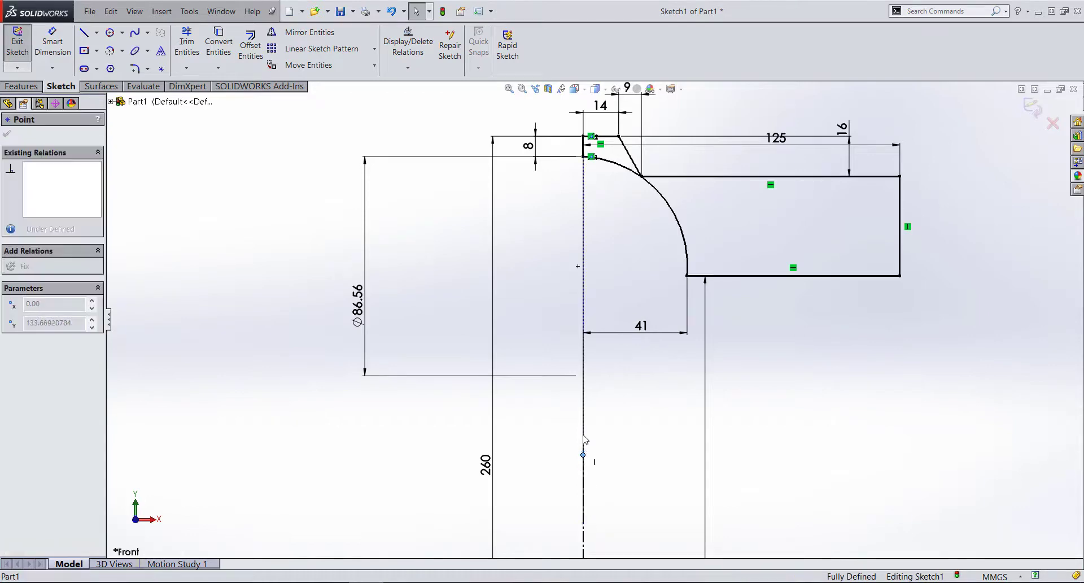
pyautogui.scroll(-2, 615, 392)
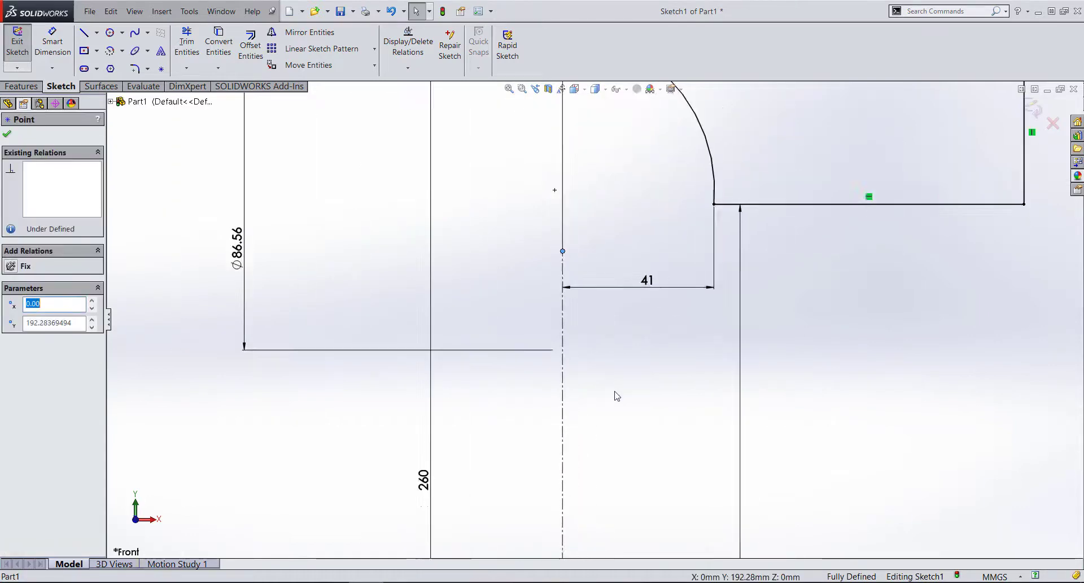
pyautogui.scroll(5, 598, 384)
pyautogui.scroll(-3, 593, 382)
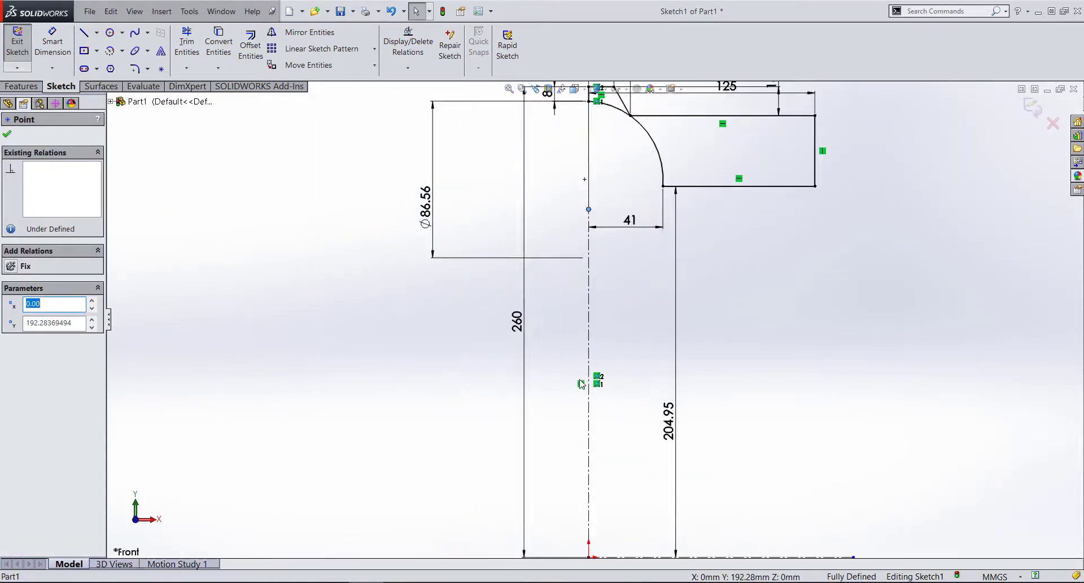
pyautogui.moveTo(588, 209); pyautogui.dragTo(589, 363)
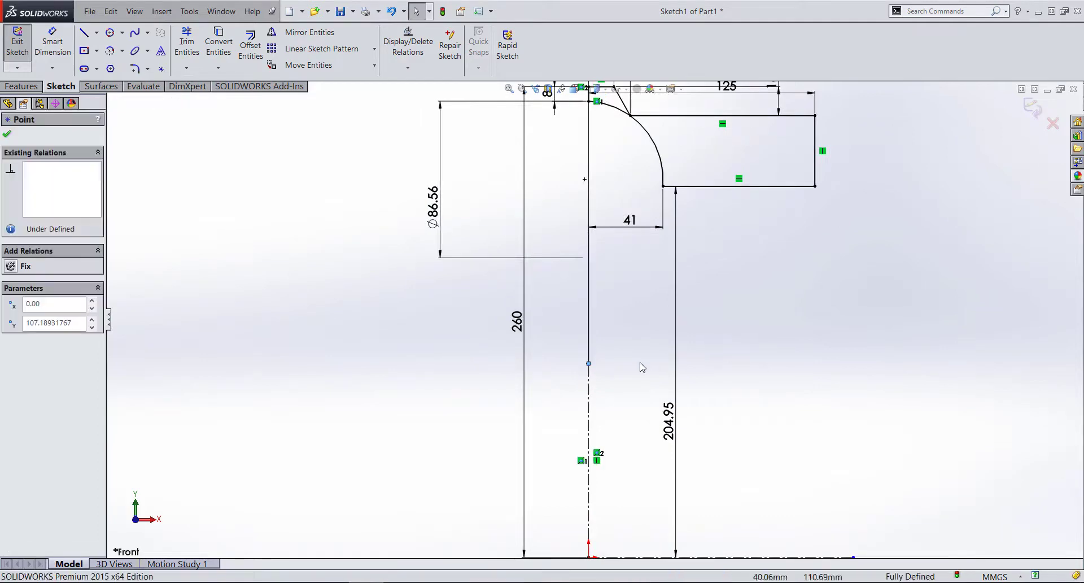
pyautogui.click(602, 384)
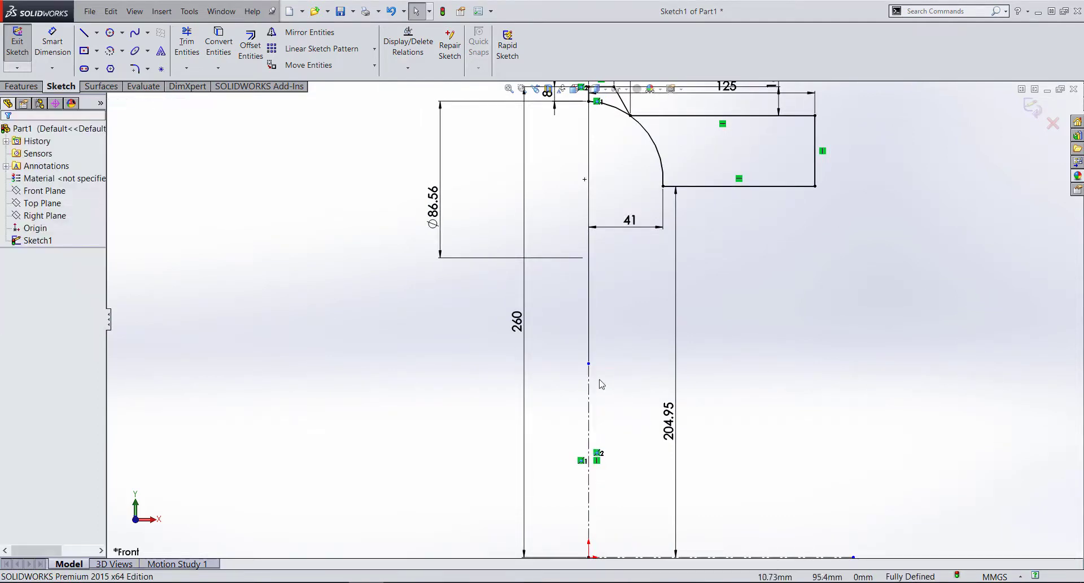
# - Check the 125 dimension and zoom out to show the whole fully defined profile
pyautogui.click(588, 356)
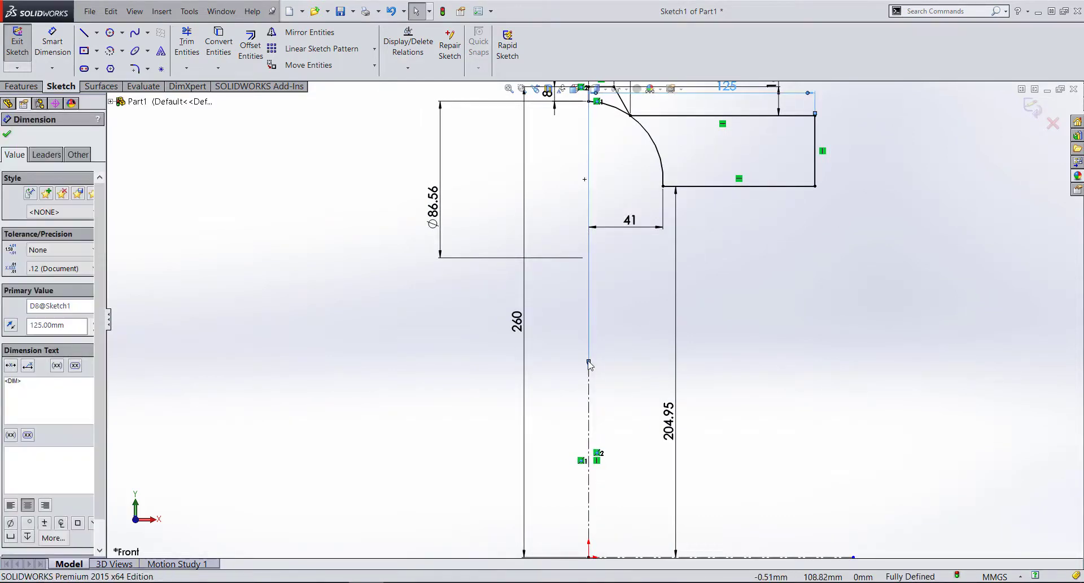
pyautogui.scroll(2, 589, 364)
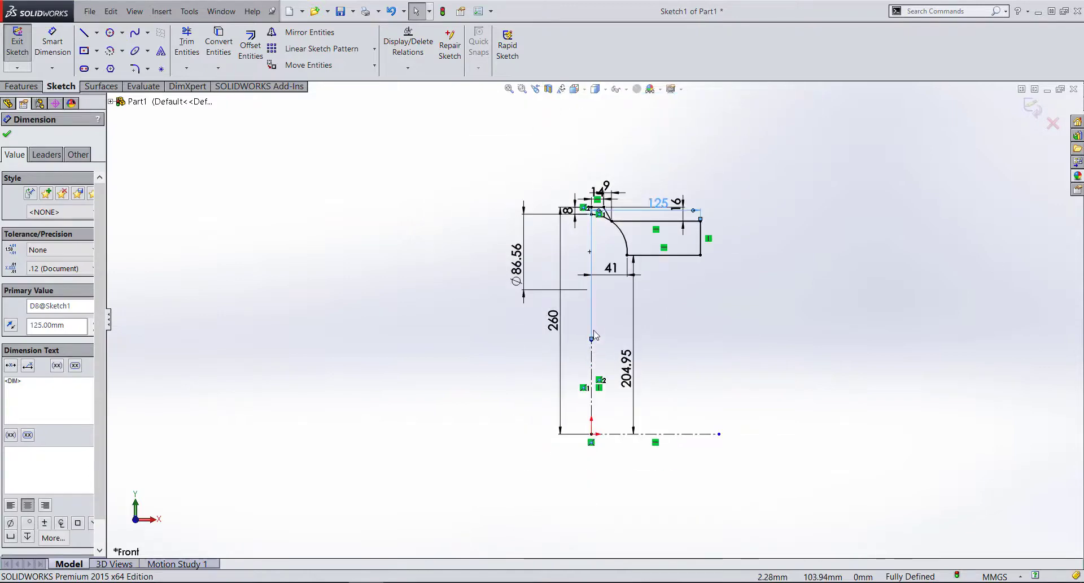
pyautogui.click(592, 338)
pyautogui.click(695, 343)
pyautogui.scroll(-5, 572, 249)
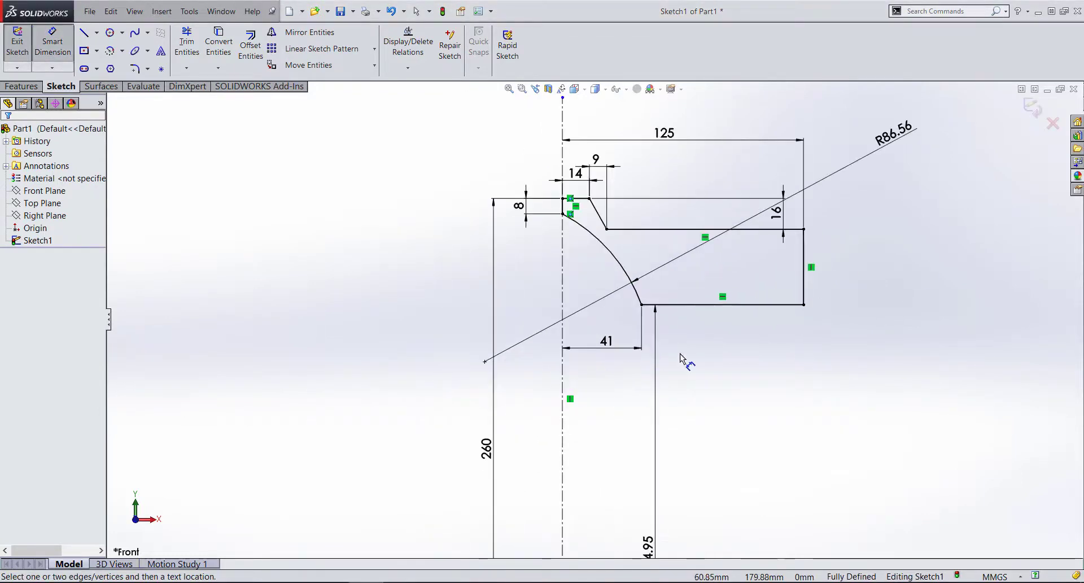
pyautogui.scroll(2, 588, 483)
pyautogui.scroll(1, 669, 366)
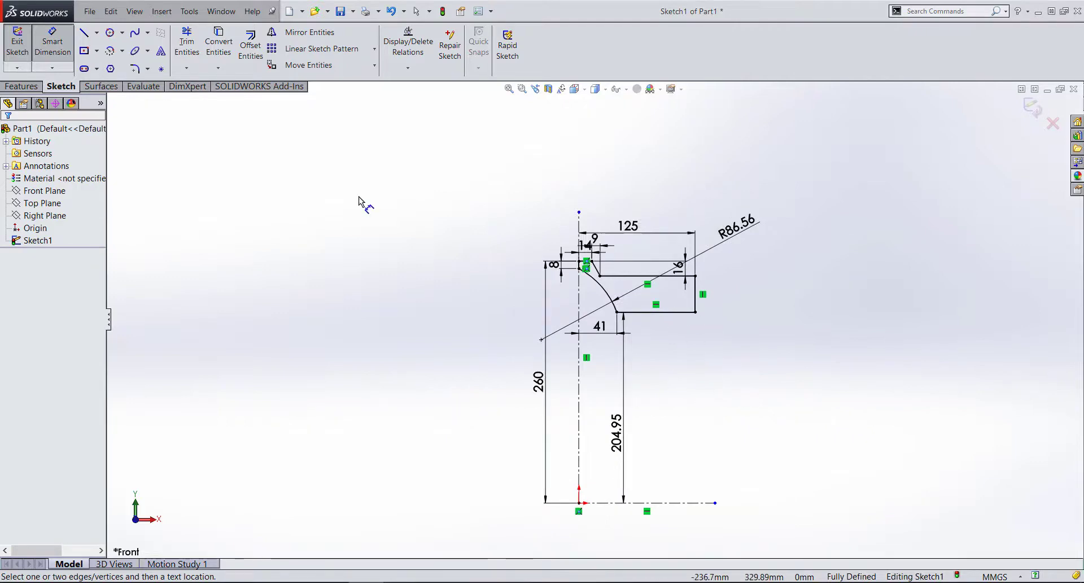
# - Revolve the profile 360° (Blind) around Line1 to create Revolve1, then orbit to inspect it
pyautogui.click(34, 88)
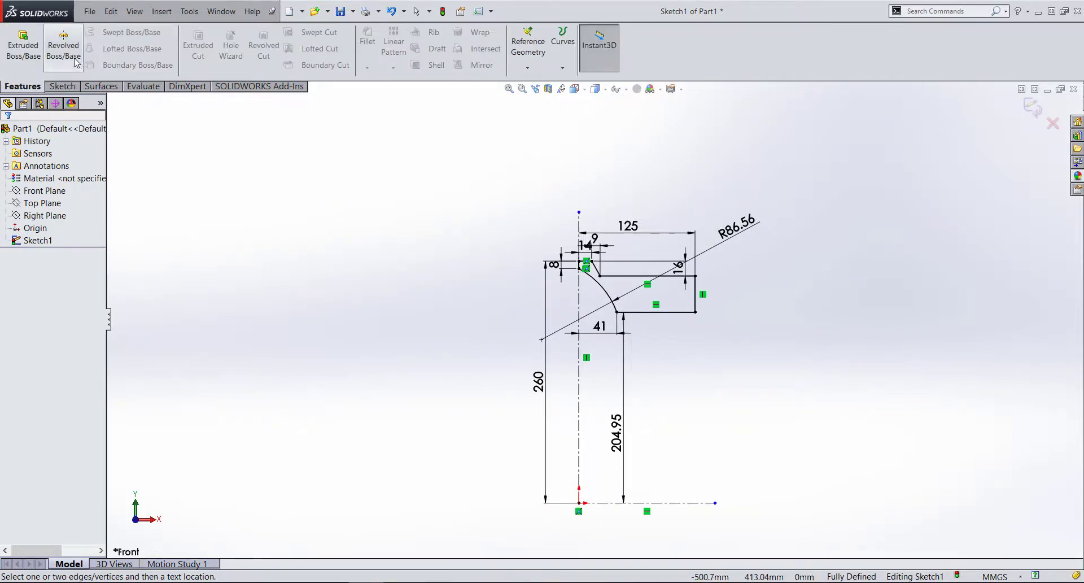
pyautogui.click(75, 61)
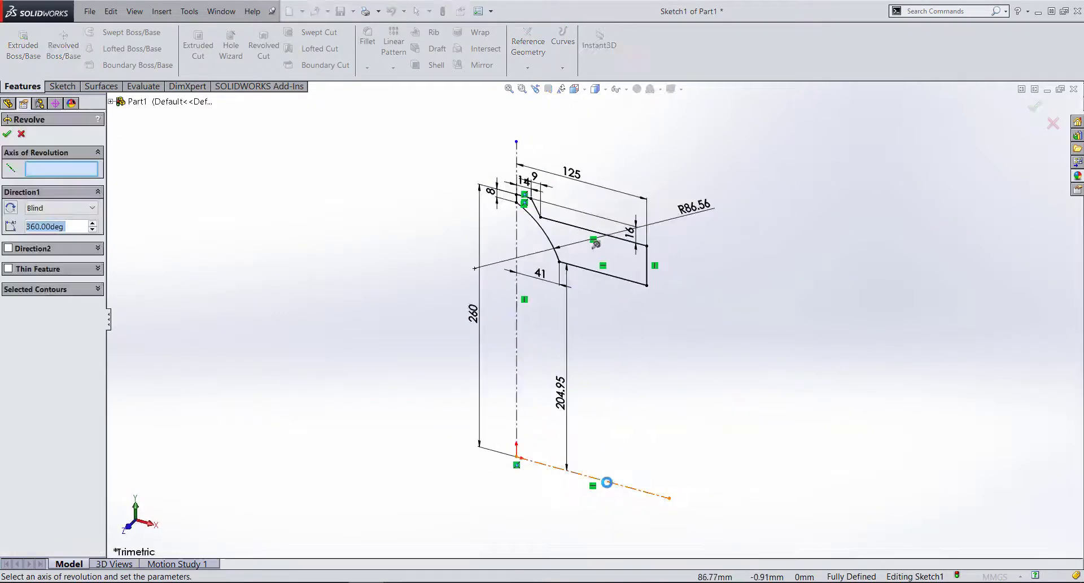
pyautogui.click(607, 483)
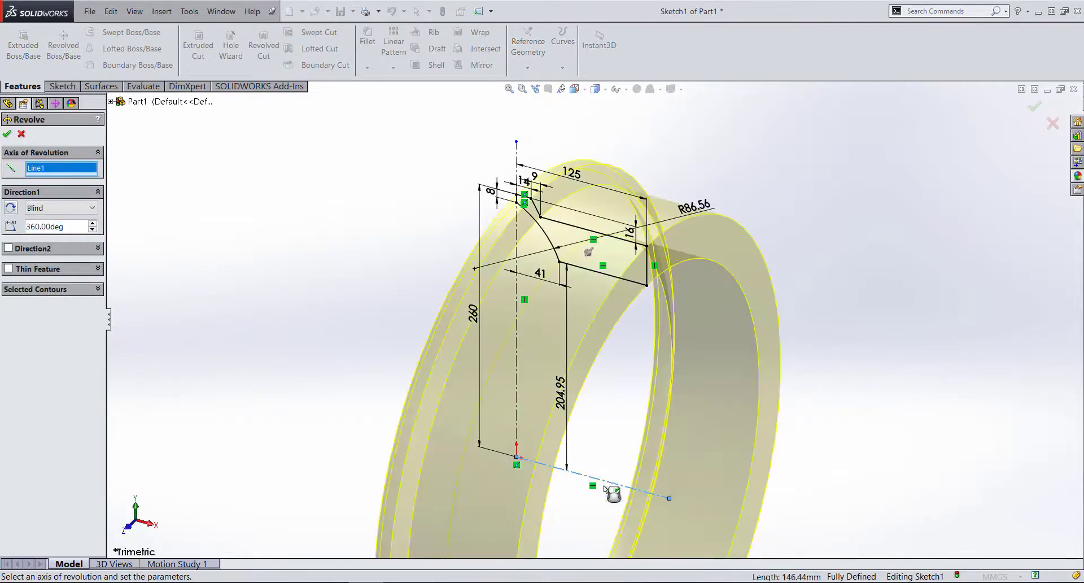
pyautogui.click(8, 134)
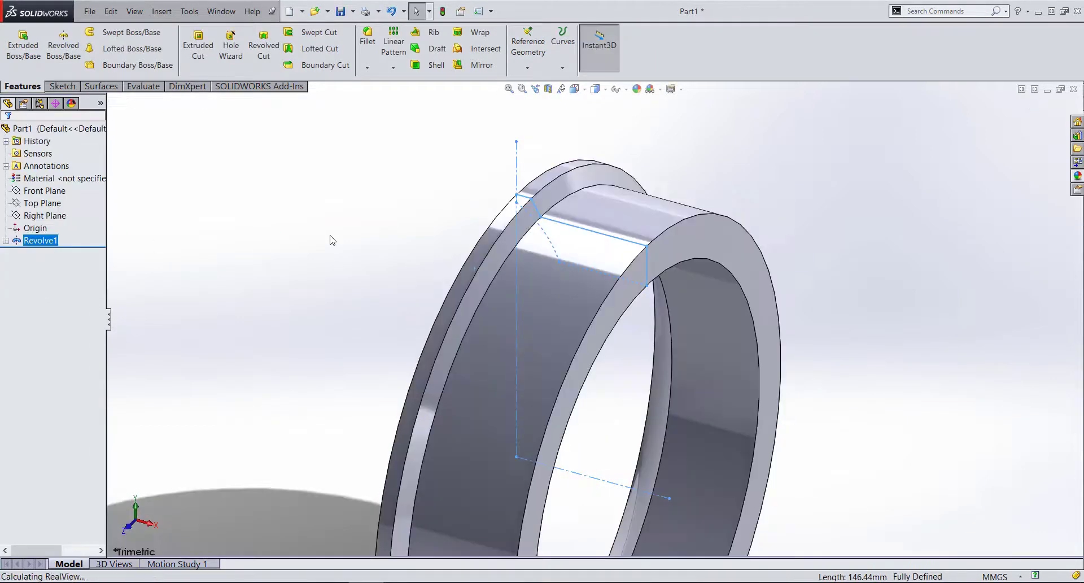
pyautogui.scroll(5, 620, 302)
pyautogui.moveTo(675, 359)
pyautogui.mouseDown(button='middle')
pyautogui.moveTo(720, 378)
pyautogui.moveTo(755, 262)
pyautogui.mouseUp(button='middle')
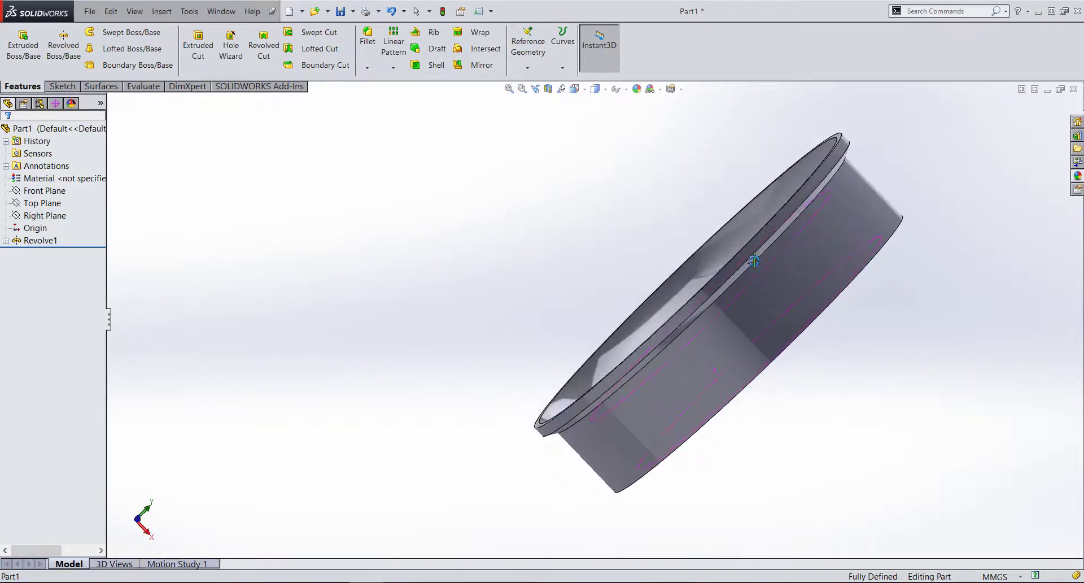
pyautogui.scroll(-5, 876, 170)
pyautogui.moveTo(709, 300)
pyautogui.mouseDown(button='middle')
pyautogui.moveTo(760, 363)
pyautogui.moveTo(666, 346)
pyautogui.moveTo(695, 354)
pyautogui.mouseUp(button='middle')
pyautogui.scroll(3, 666, 346)
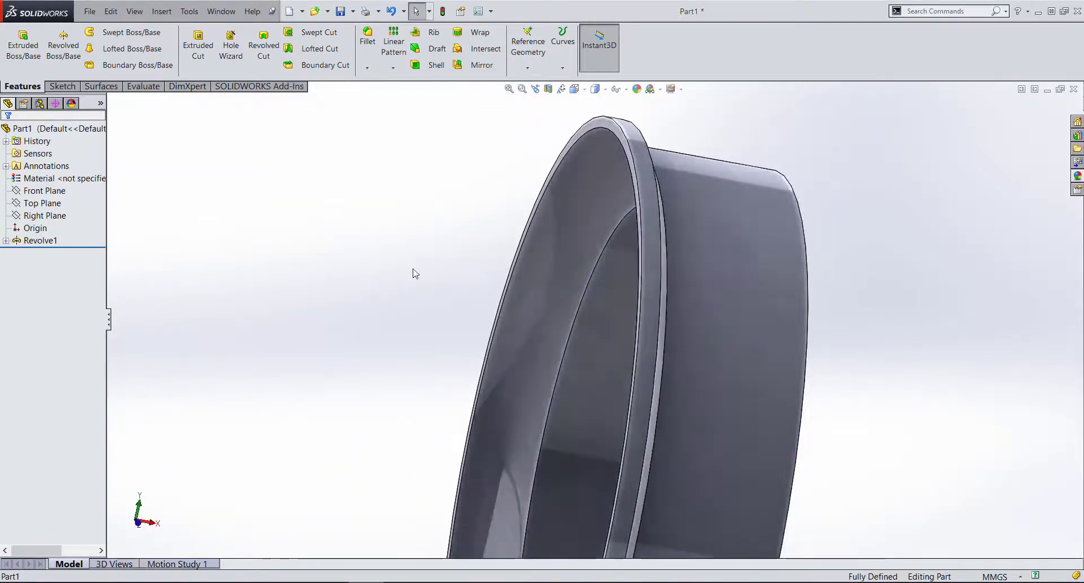
pyautogui.rightClick(47, 192)
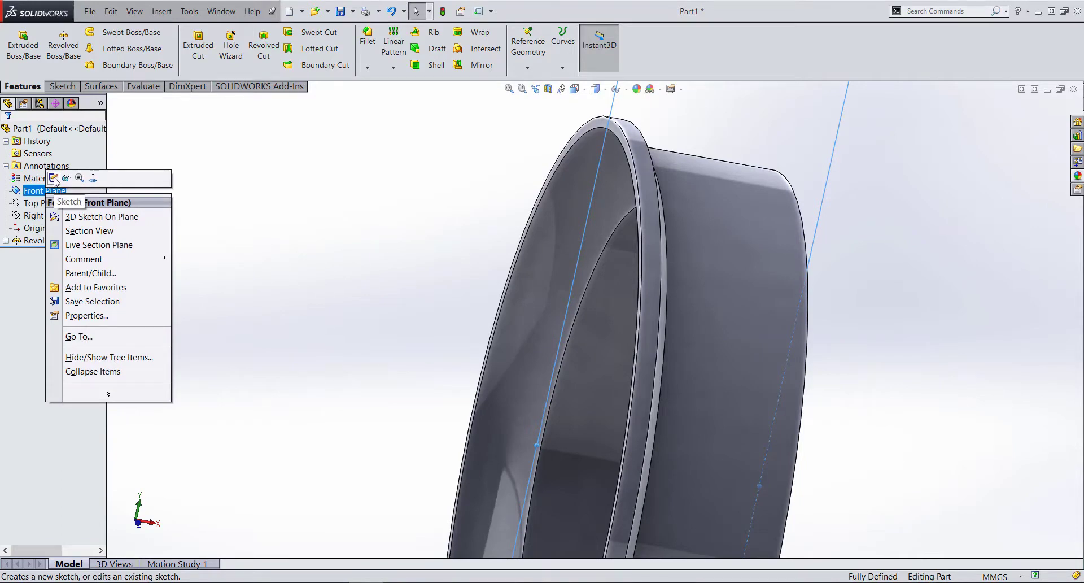
pyautogui.scroll(3, 606, 305)
pyautogui.moveTo(648, 307); pyautogui.dragTo(725, 370, button='middle')
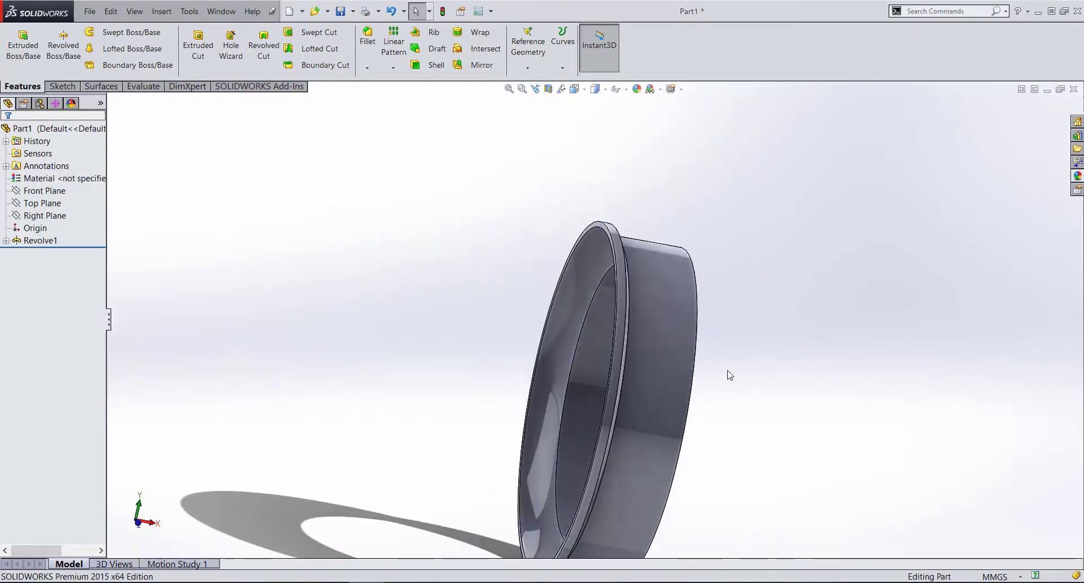
pyautogui.moveTo(668, 311); pyautogui.dragTo(153, 261, button='middle')
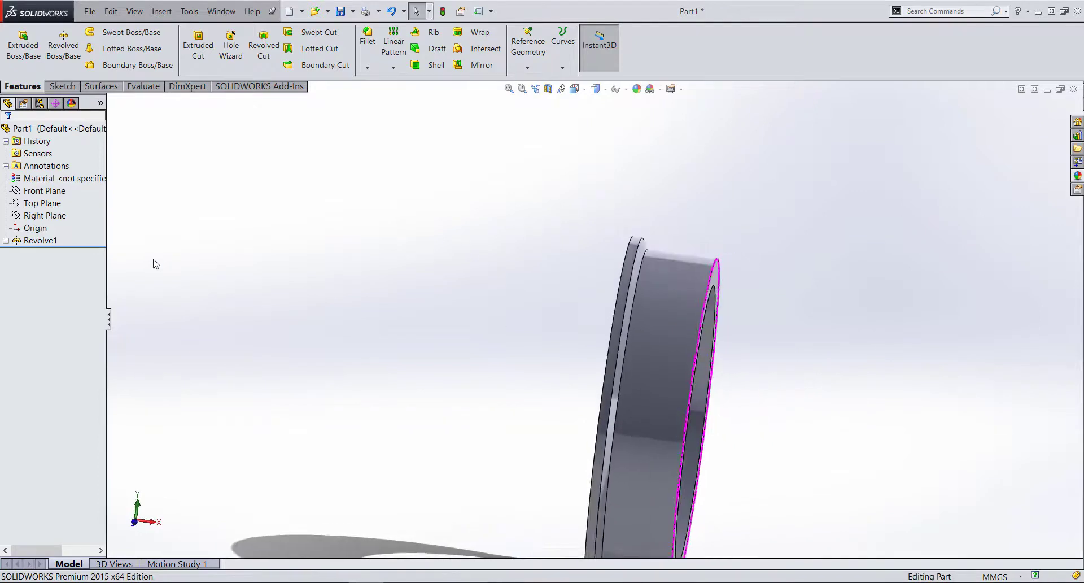
pyautogui.click(46, 192)
pyautogui.click(47, 220)
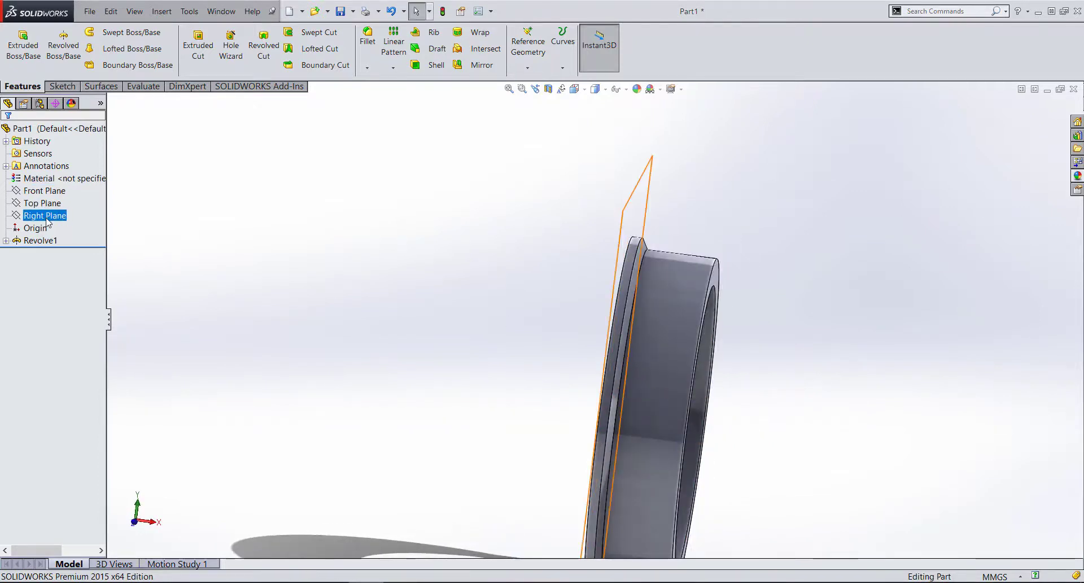
pyautogui.click(42, 205)
pyautogui.click(44, 192)
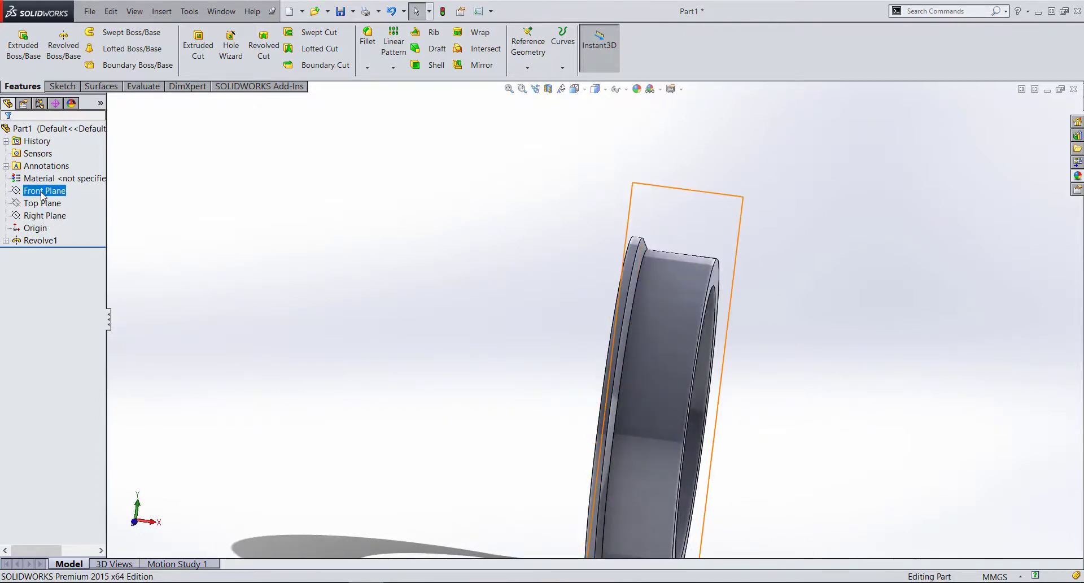
pyautogui.moveTo(404, 300); pyautogui.dragTo(397, 304, button='middle')
pyautogui.press('Escape')
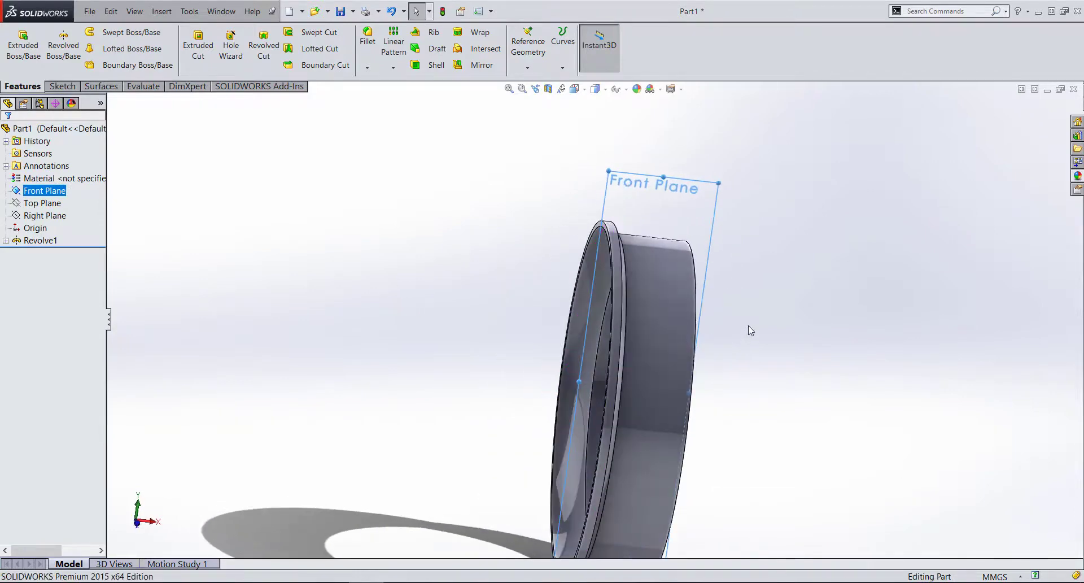
pyautogui.click(745, 309)
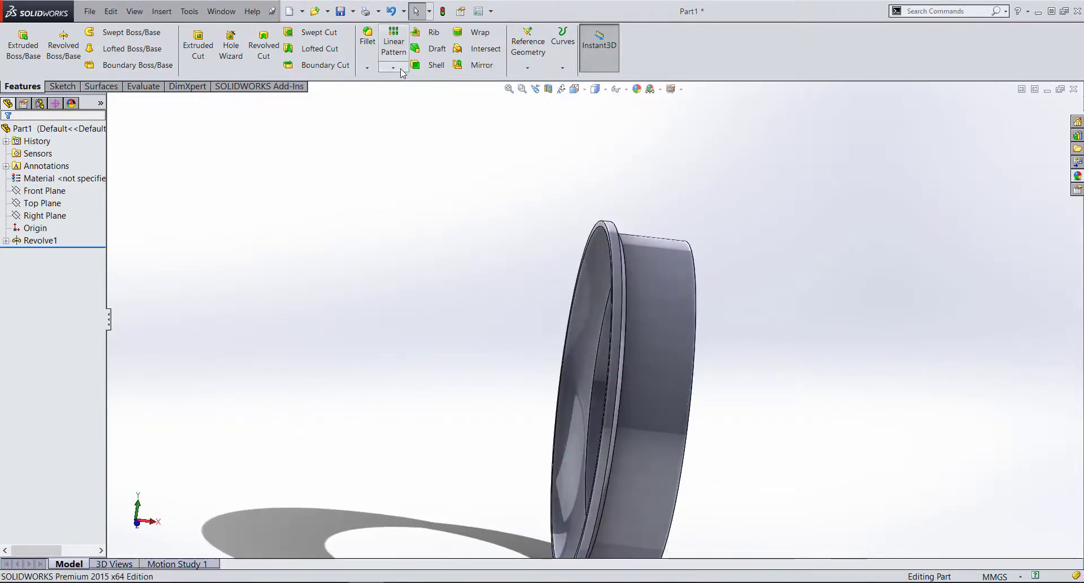
# - Mirror Revolve1 across the ring's flat end face, creating Mirror1
pyautogui.click(482, 65)
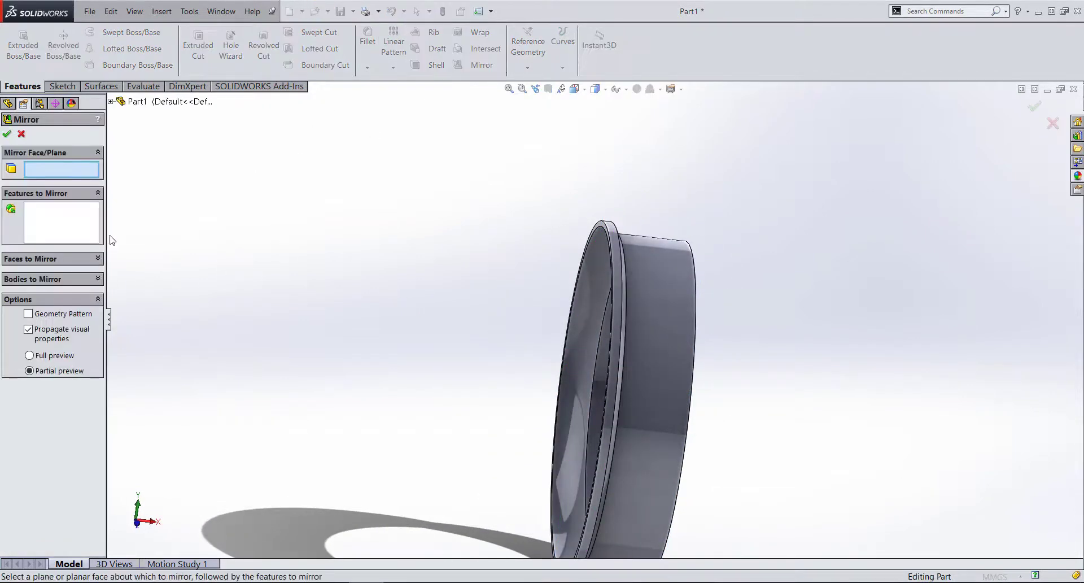
pyautogui.hotkey('ctrl', '4')
pyautogui.click(737, 276)
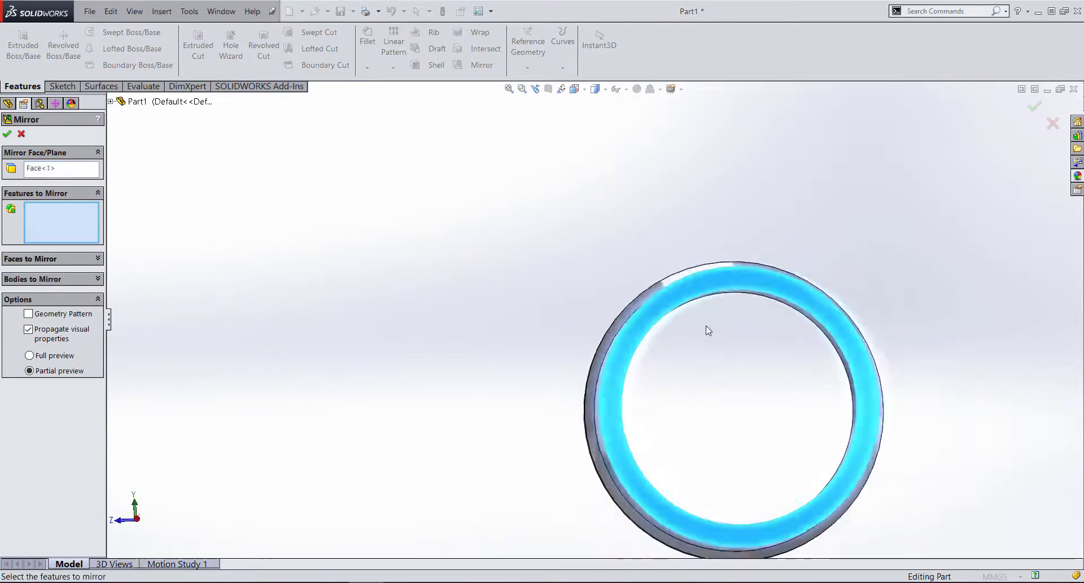
pyautogui.moveTo(708, 330); pyautogui.dragTo(237, 289, button='middle')
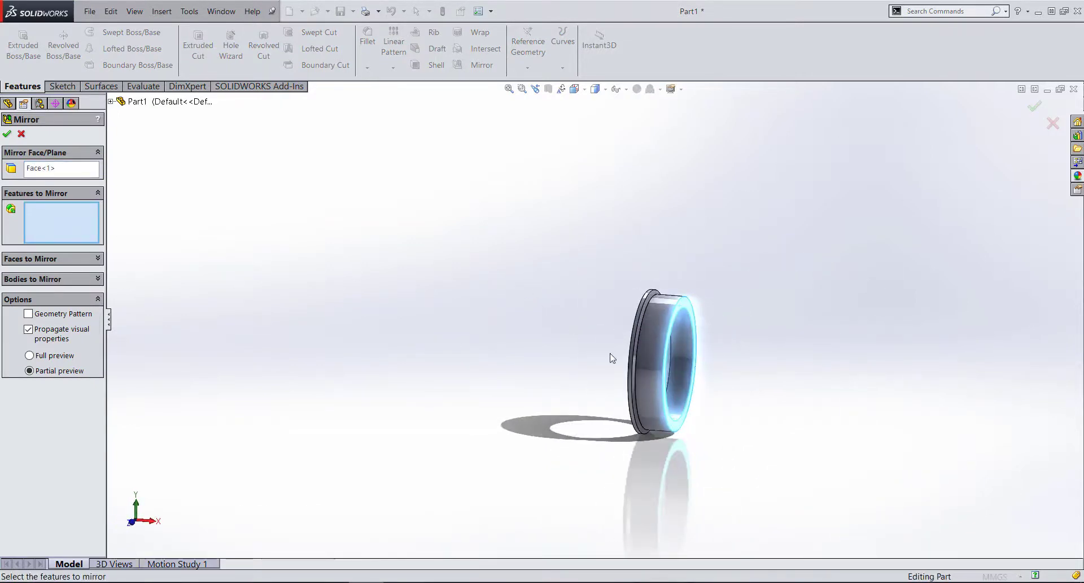
pyautogui.click(646, 320)
pyautogui.moveTo(674, 363); pyautogui.dragTo(505, 309, button='middle')
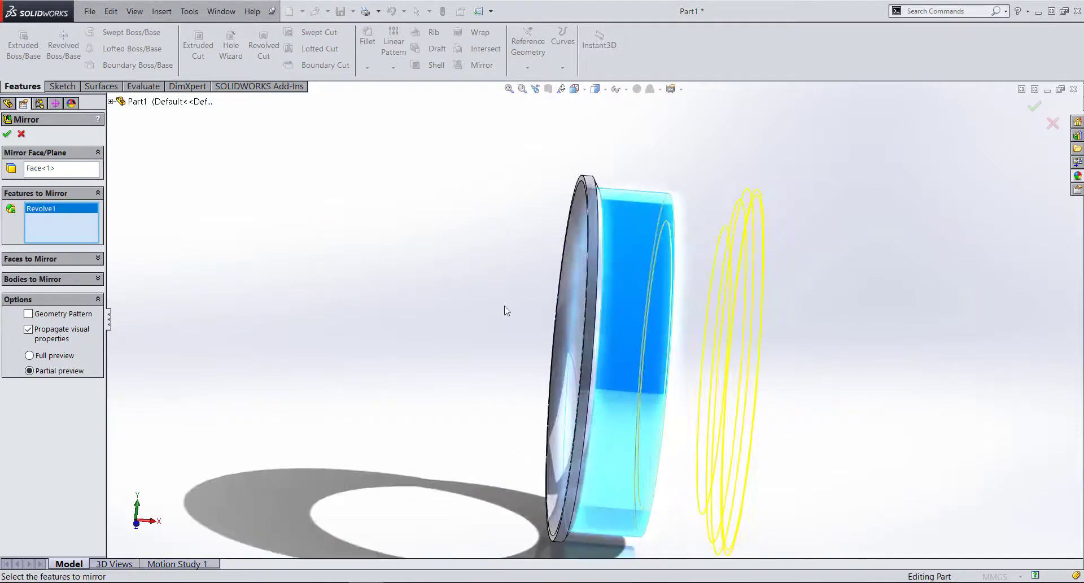
pyautogui.click(7, 135)
# - Orbit the doubled ring to show its open face
pyautogui.scroll(2, 648, 330)
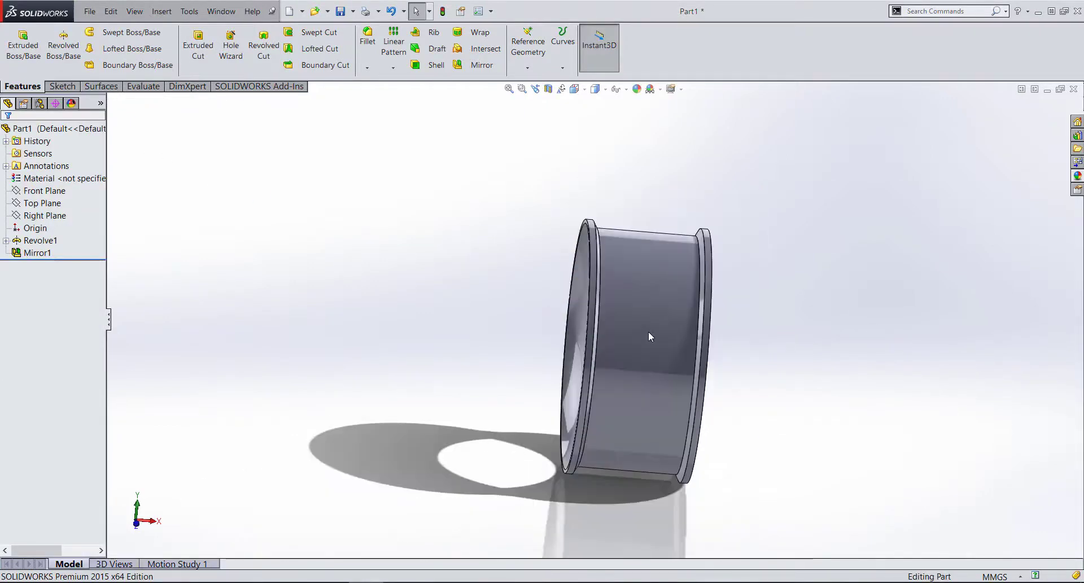
pyautogui.moveTo(692, 340)
pyautogui.mouseDown(button='middle')
pyautogui.moveTo(672, 344)
pyautogui.moveTo(715, 382)
pyautogui.mouseUp(button='middle')
pyautogui.press('Escape')
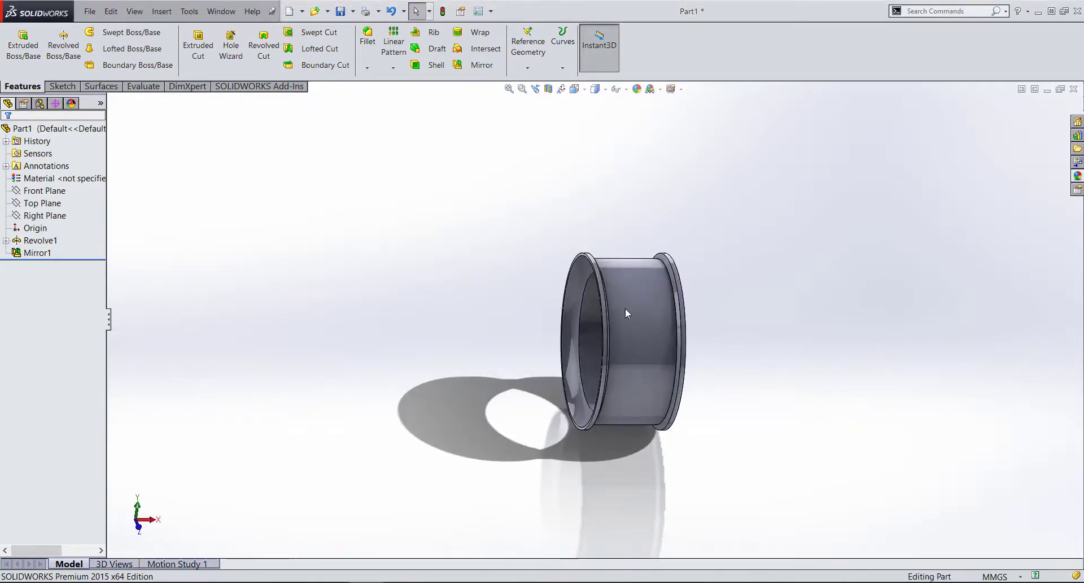
pyautogui.scroll(-2, 625, 307)
pyautogui.scroll(-2, 594, 358)
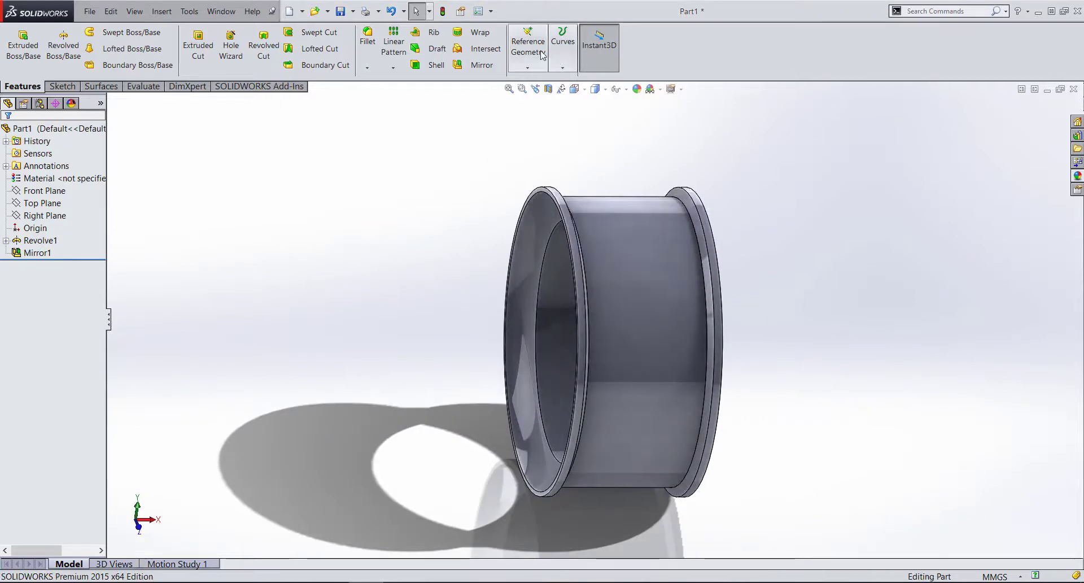
pyautogui.click(527, 65)
# - Create Plane1 offset 90 mm from the Right Plane with Flip offset checked
pyautogui.click(539, 79)
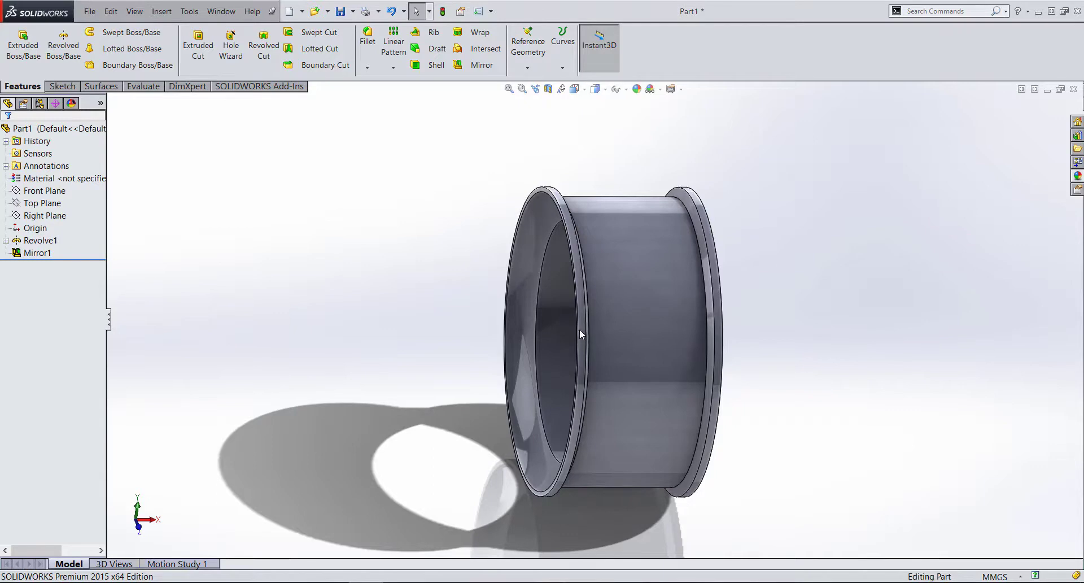
pyautogui.moveTo(587, 326); pyautogui.dragTo(416, 311, button='right')
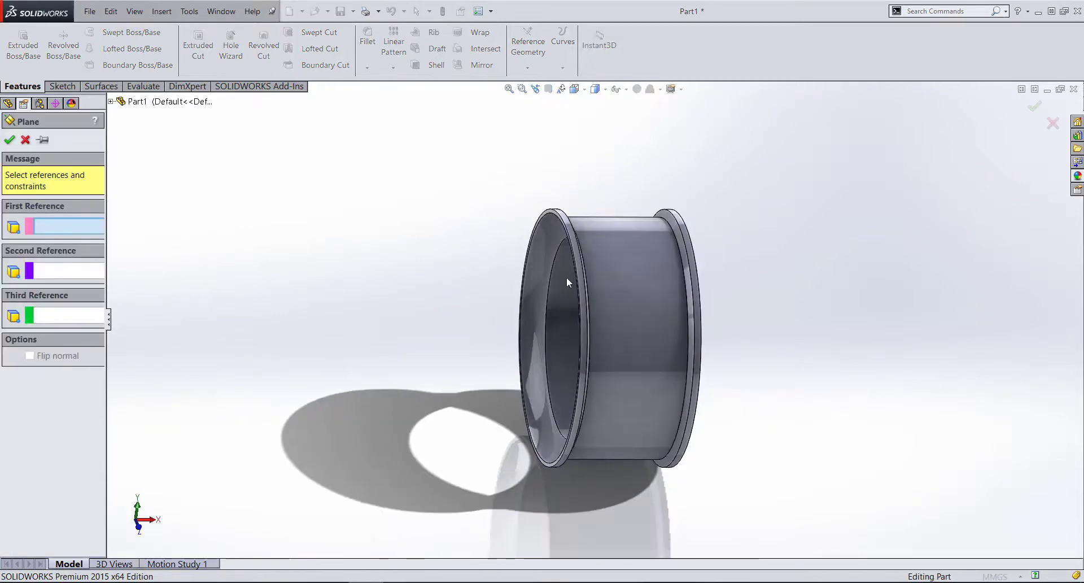
pyautogui.click(111, 102)
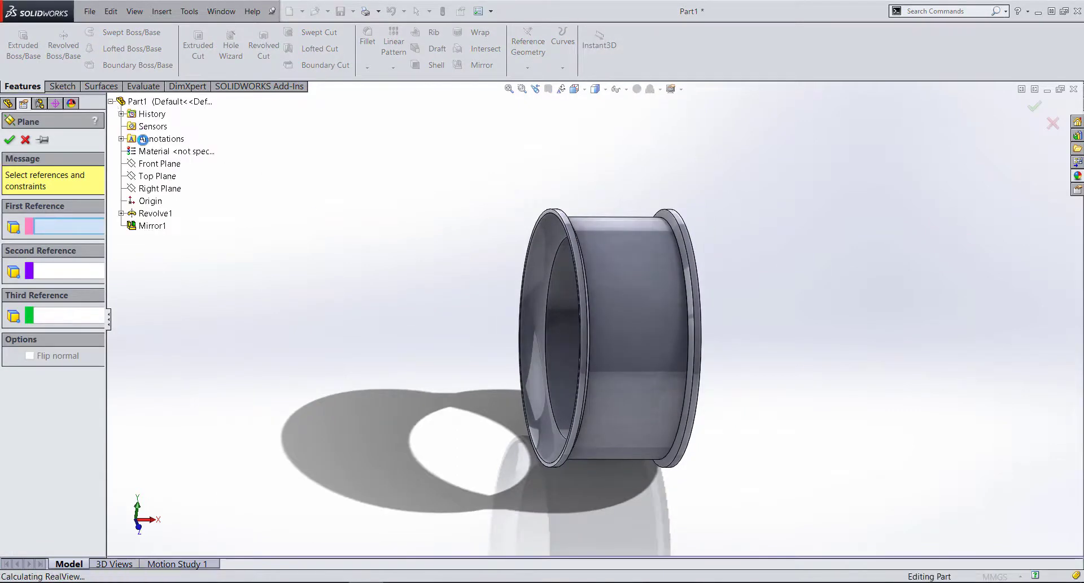
pyautogui.click(154, 189)
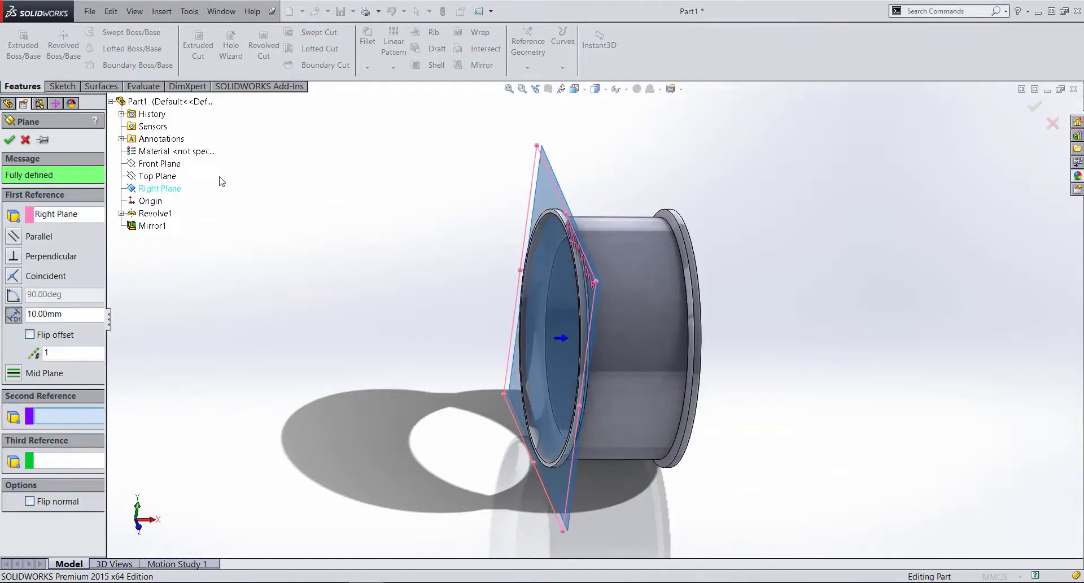
pyautogui.doubleClick(68, 317)
pyautogui.write('90')
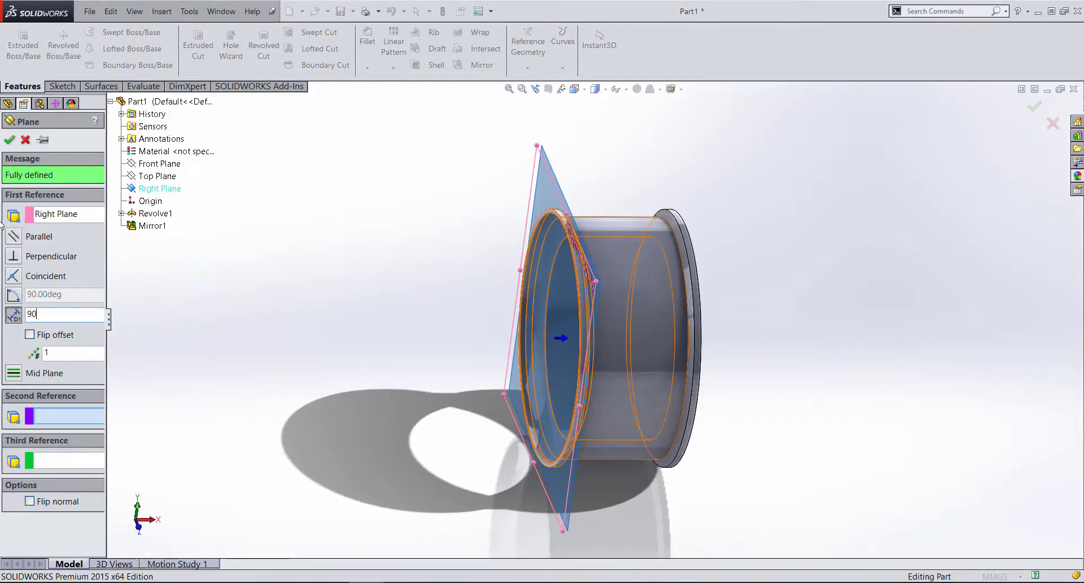
pyautogui.press('Return')
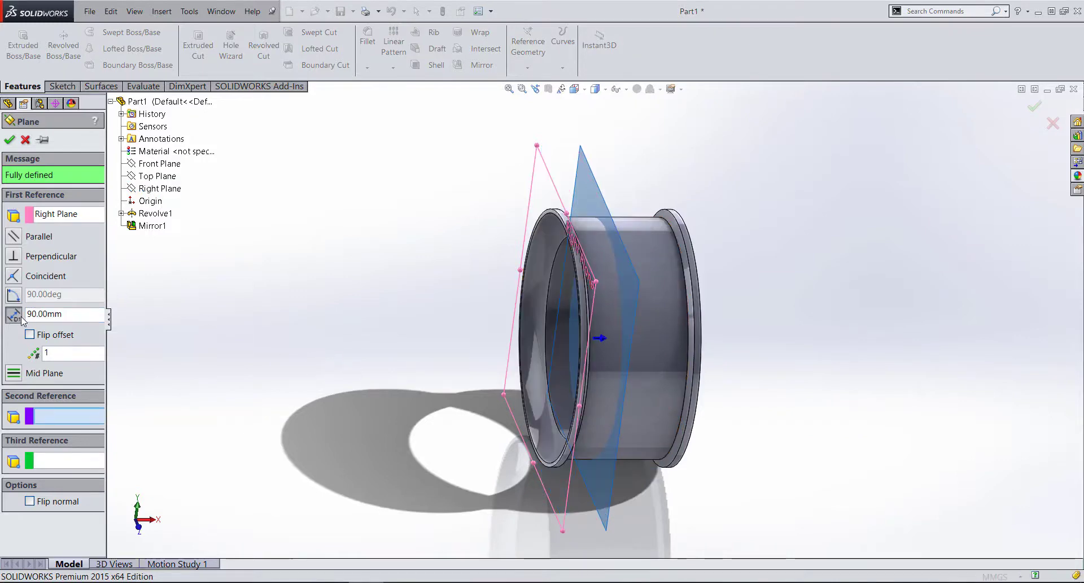
pyautogui.click(30, 334)
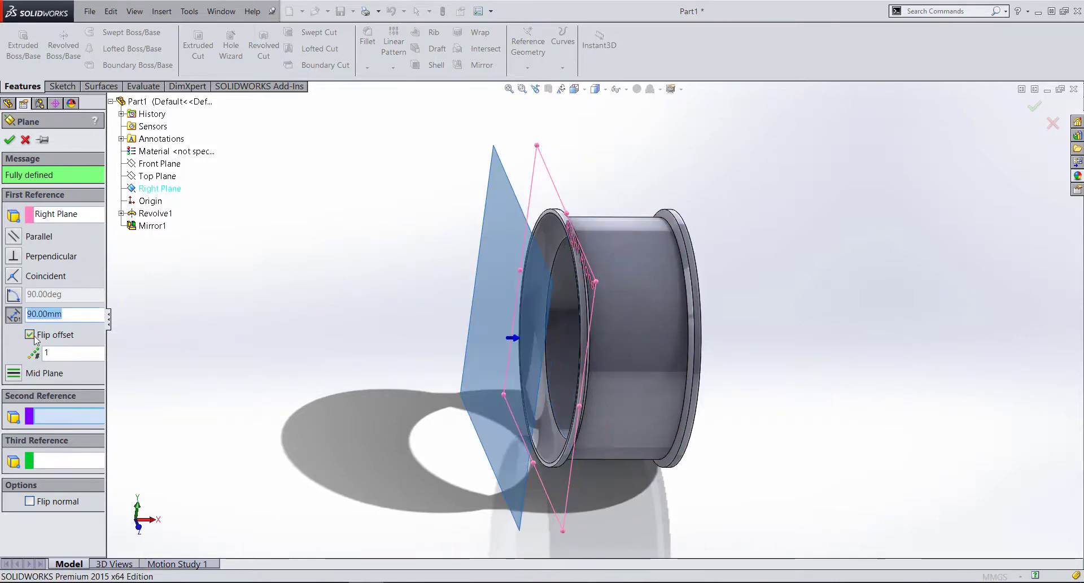
pyautogui.click(9, 140)
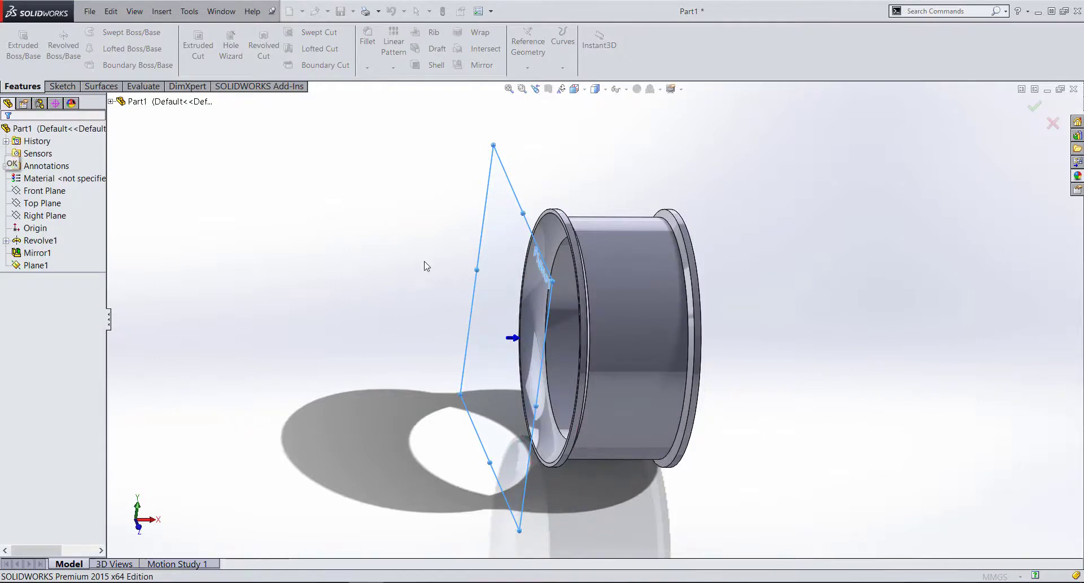
# - Start a new sketch, Sketch4, on Plane1
pyautogui.rightClick(508, 237)
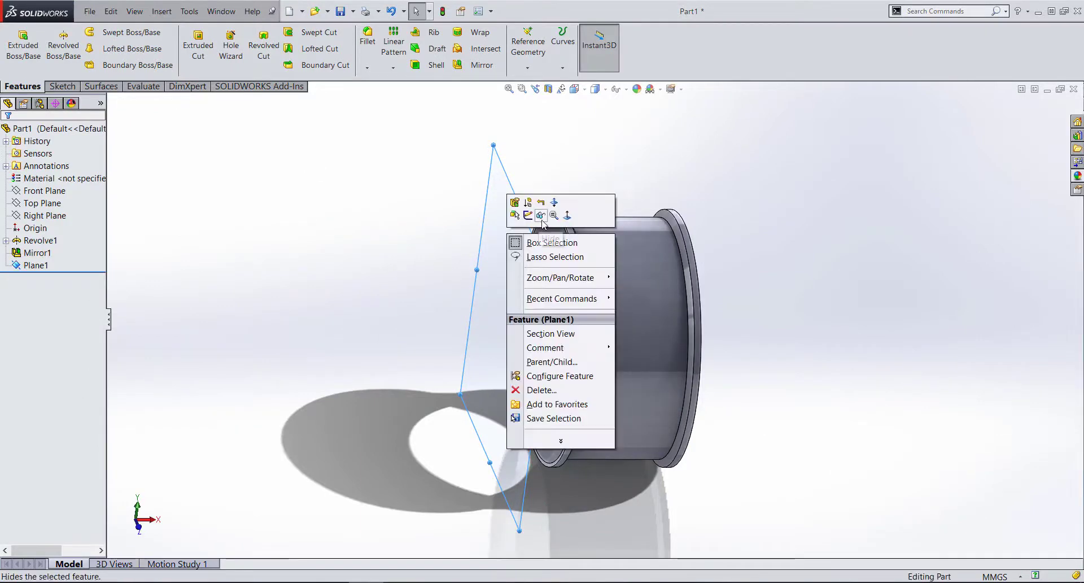
pyautogui.click(527, 215)
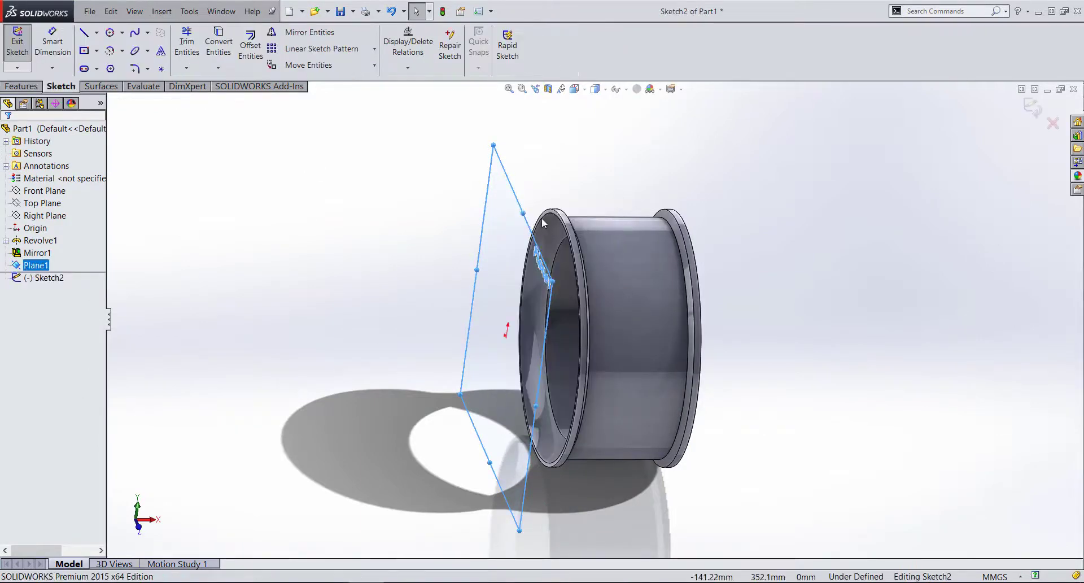
pyautogui.rightClick(508, 225)
pyautogui.click(621, 169)
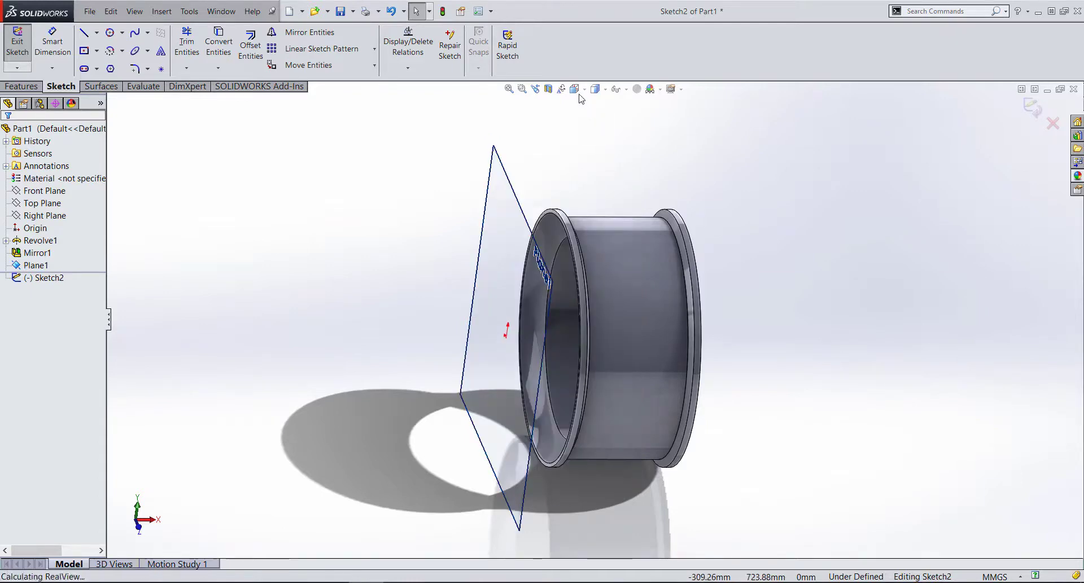
# - Switch to Front, then Left view so the ring shows as concentric circles
pyautogui.click(574, 89)
pyautogui.click(594, 140)
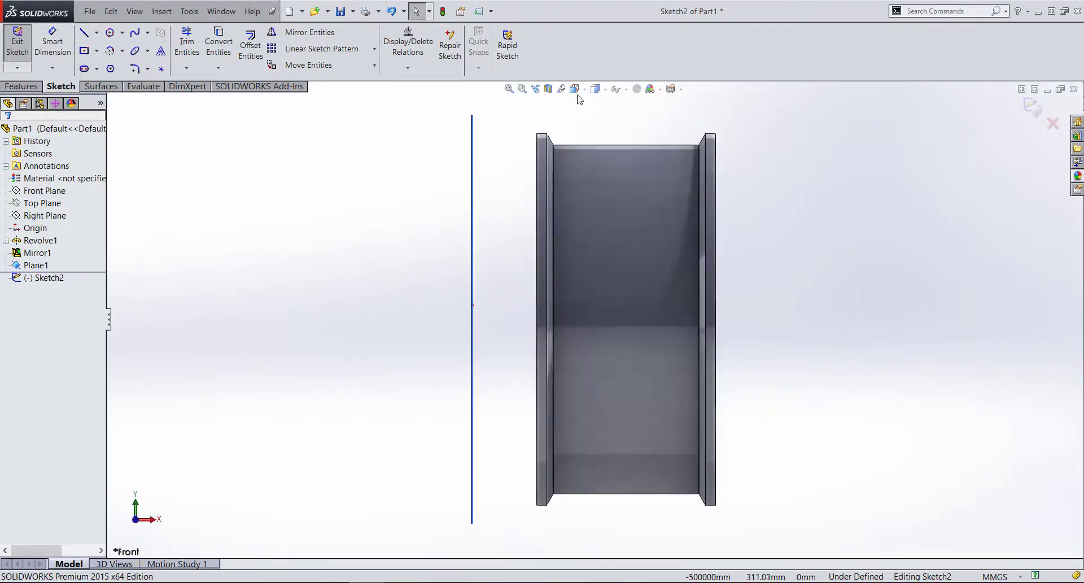
pyautogui.click(574, 88)
pyautogui.click(578, 142)
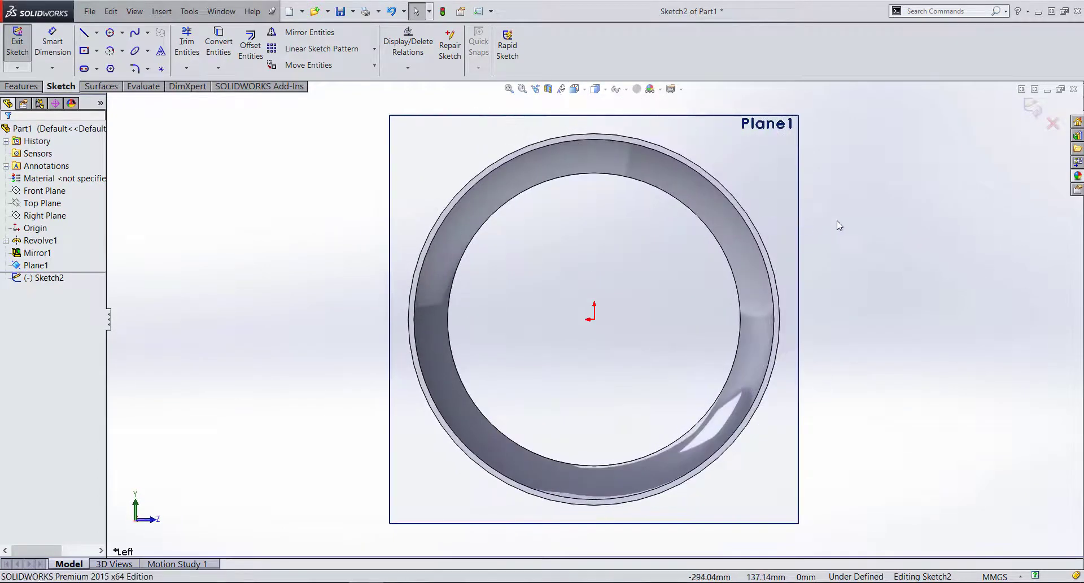
pyautogui.scroll(2, 610, 269)
pyautogui.scroll(-2, 605, 259)
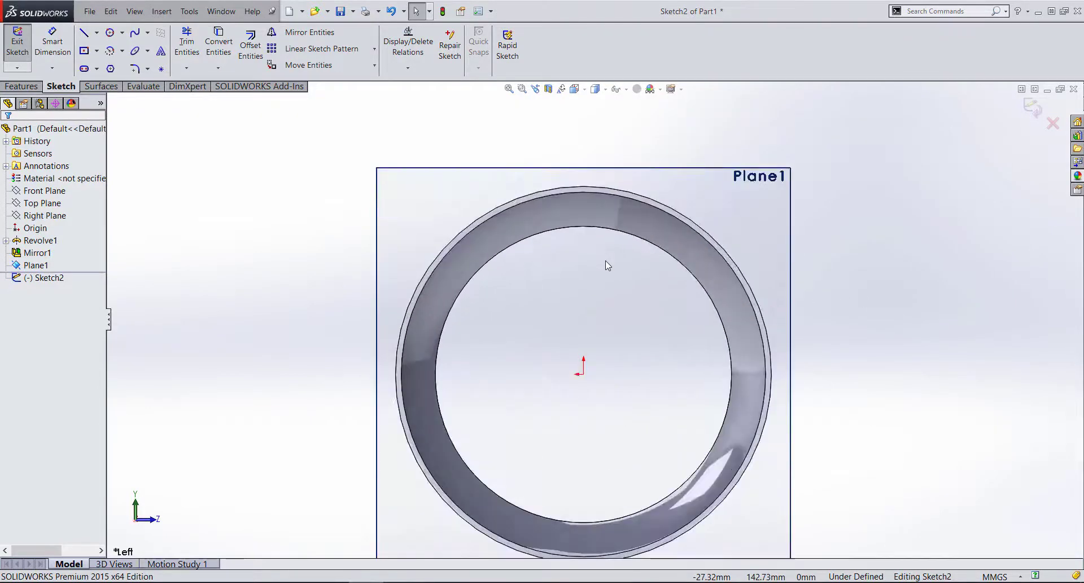
pyautogui.scroll(2, 706, 305)
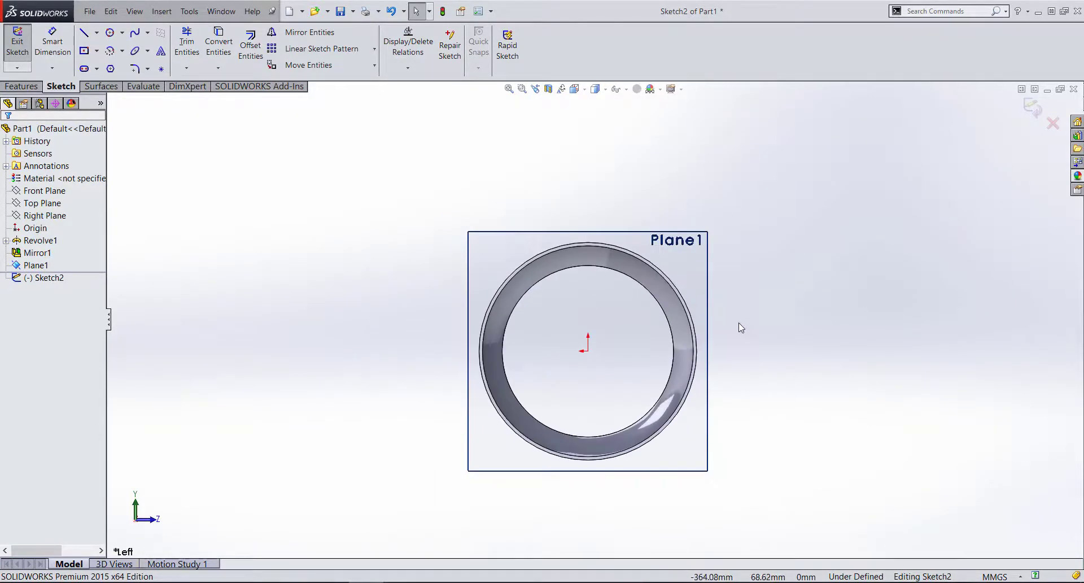
pyautogui.moveTo(739, 323)
pyautogui.mouseDown(button='middle')
pyautogui.moveTo(610, 333)
pyautogui.moveTo(677, 316)
pyautogui.mouseUp(button='middle')
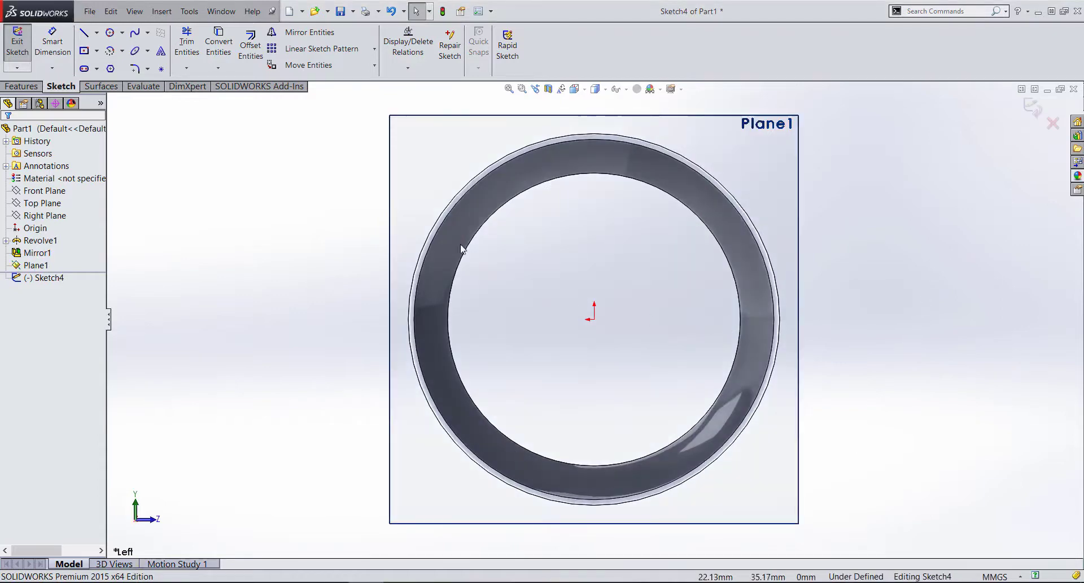
# - Draw a vertical and a diagonal centerline from the origin to the outer circle
pyautogui.click(97, 33)
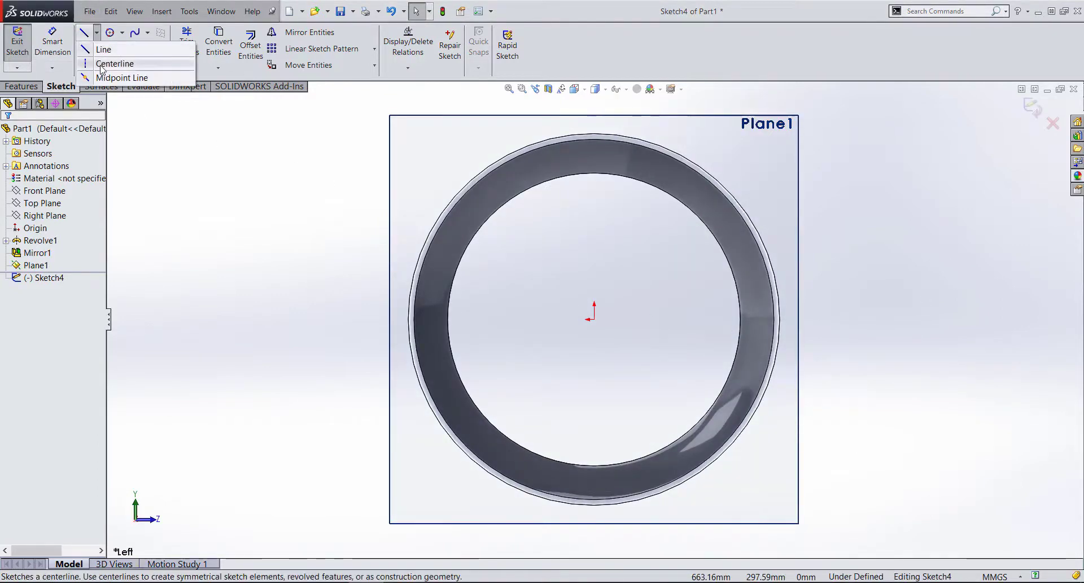
pyautogui.click(102, 68)
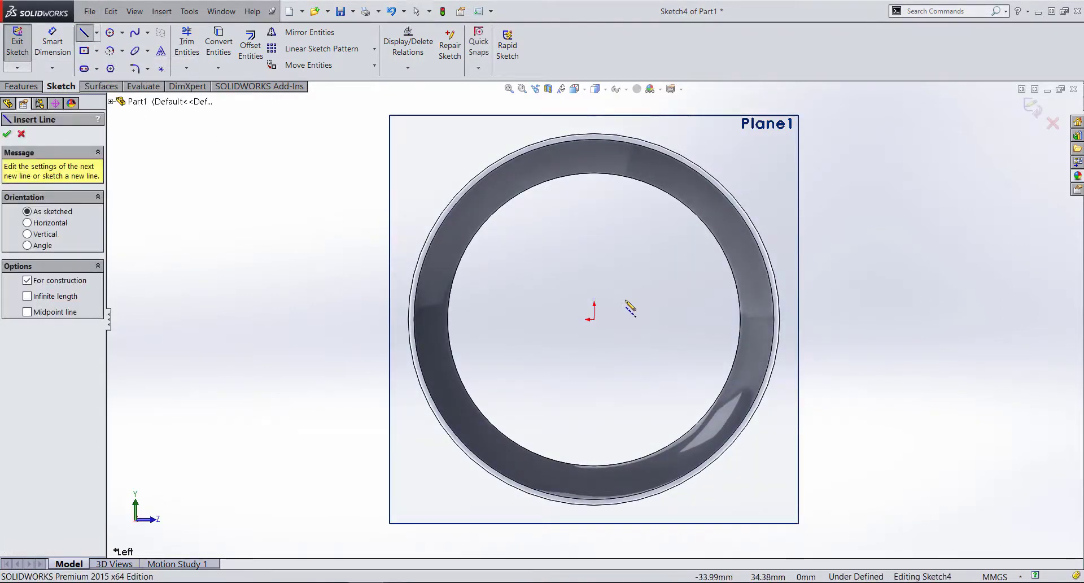
pyautogui.click(594, 319)
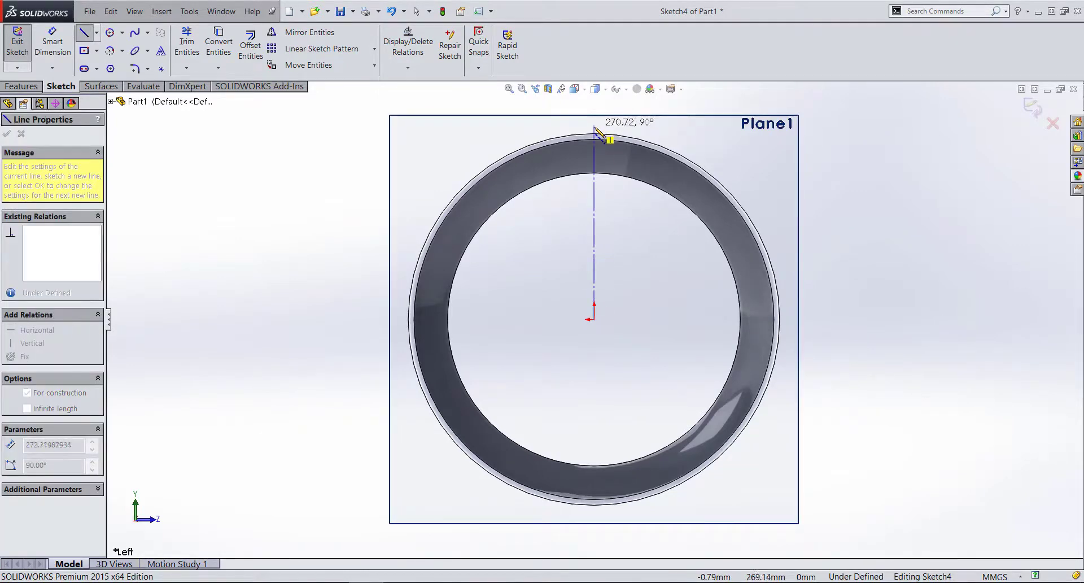
pyautogui.scroll(-3, 594, 136)
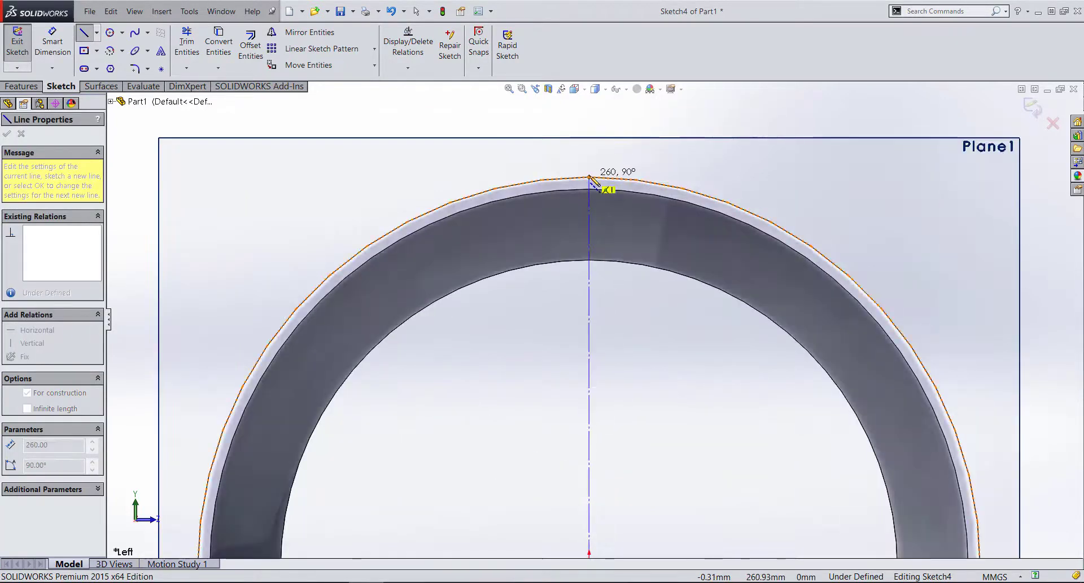
pyautogui.click(589, 177)
pyautogui.scroll(3, 653, 230)
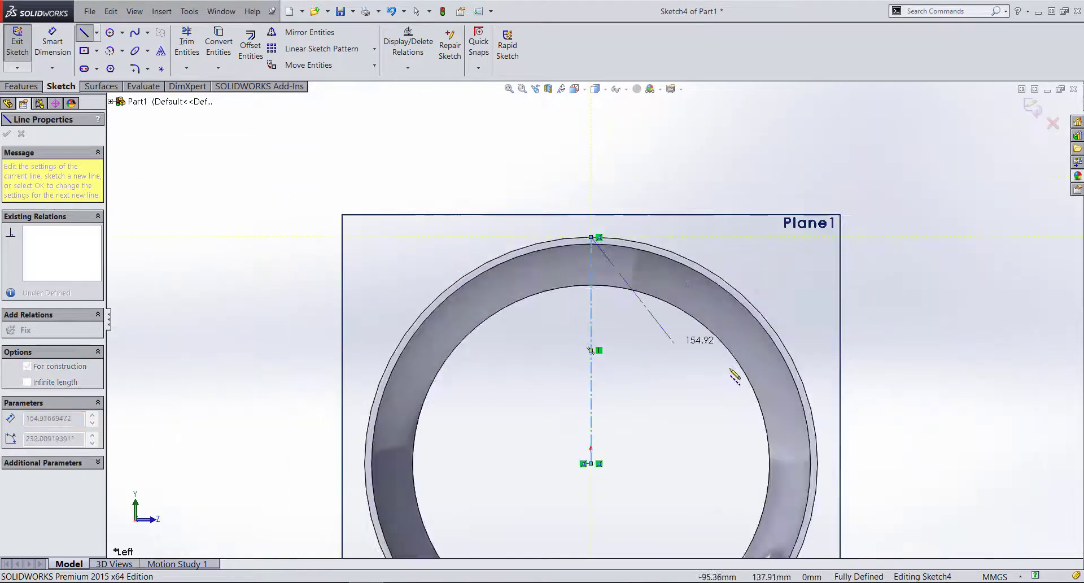
pyautogui.press('Escape')
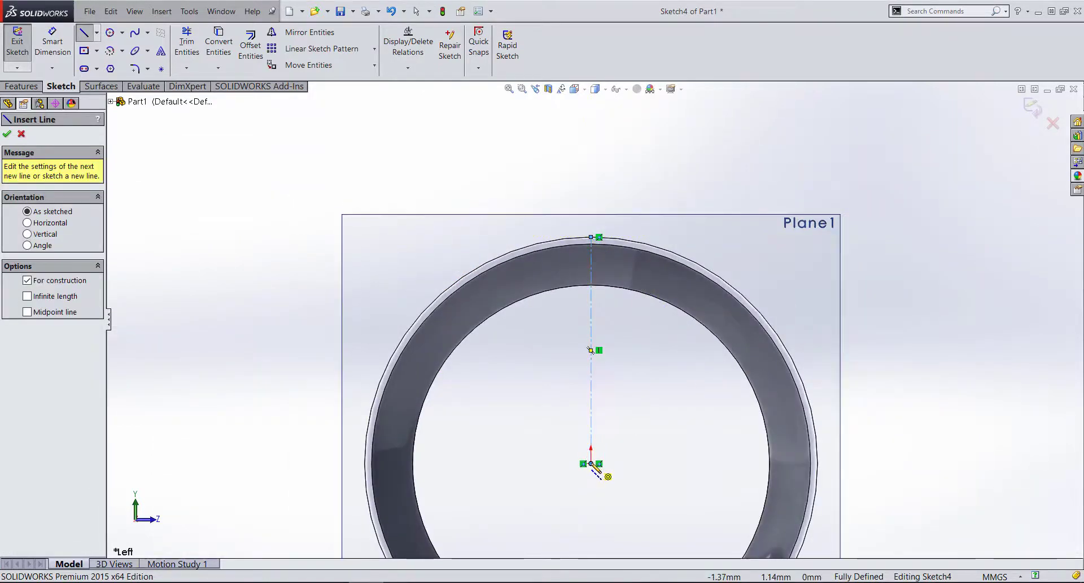
pyautogui.click(591, 463)
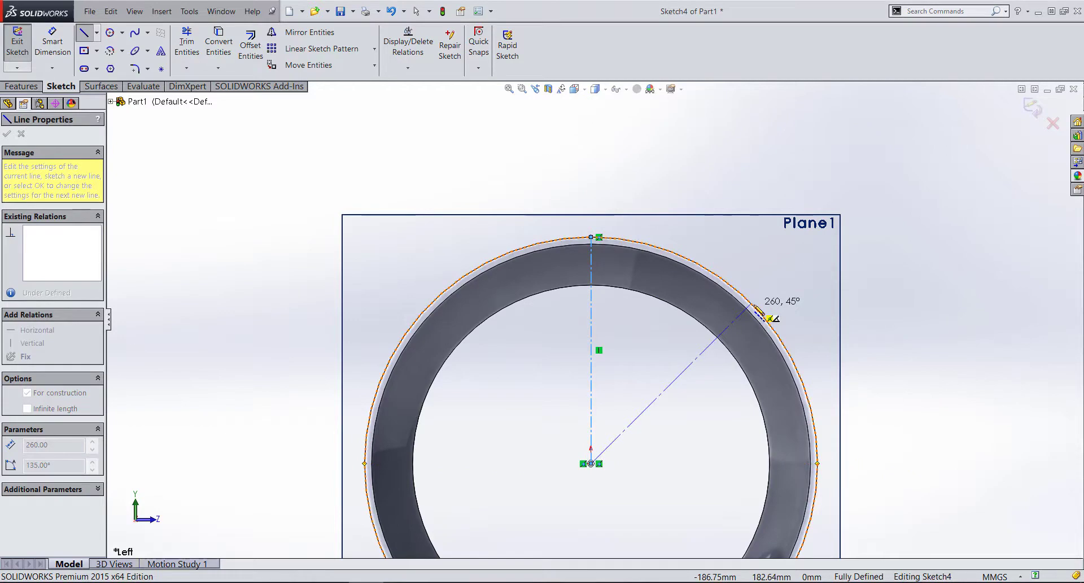
pyautogui.click(755, 306)
pyautogui.press('Escape')
pyautogui.press('Escape')
pyautogui.scroll(-3, 777, 323)
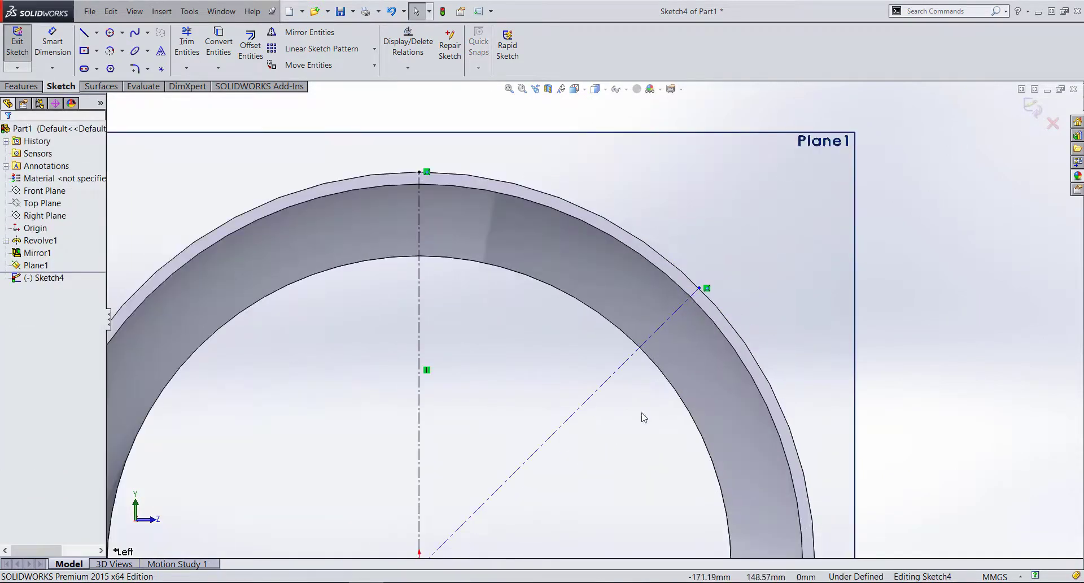
pyautogui.scroll(3, 644, 423)
# - Dimension the angle between the two centerlines as 36°
pyautogui.moveTo(634, 430); pyautogui.dragTo(625, 406, button='right')
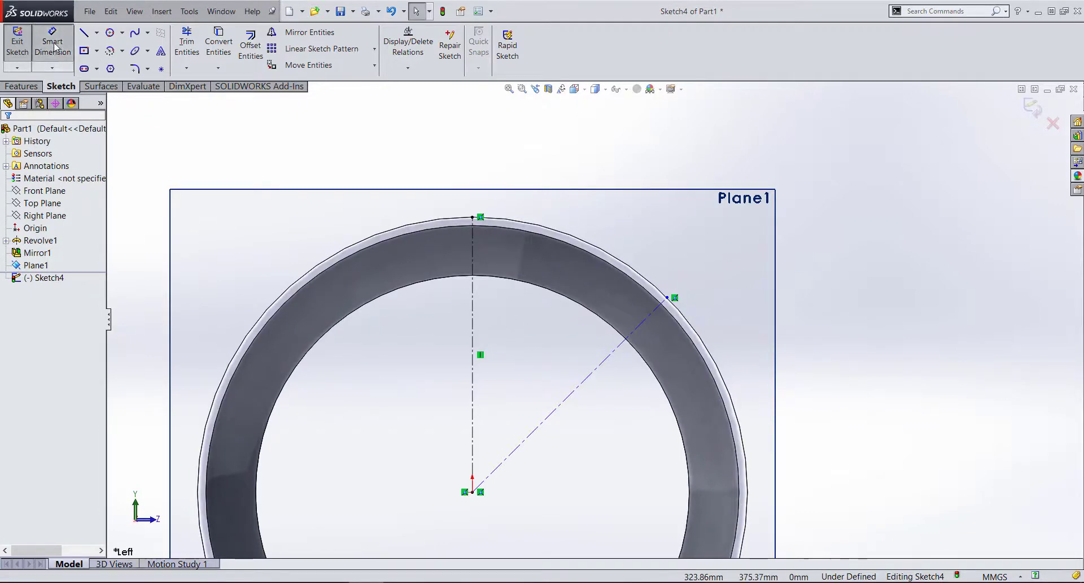
pyautogui.click(472, 316)
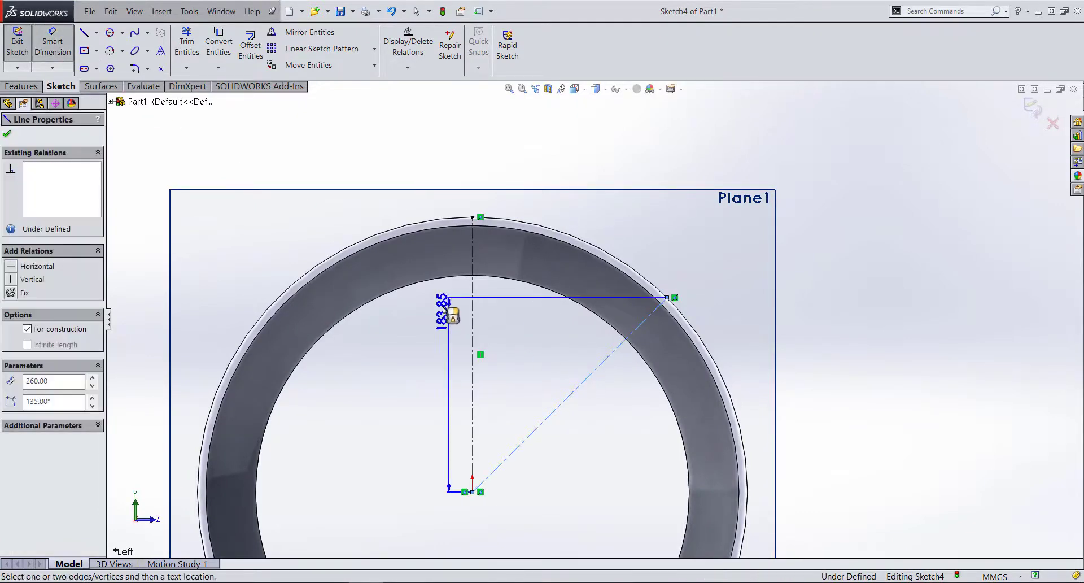
pyautogui.click(649, 315)
pyautogui.click(665, 163)
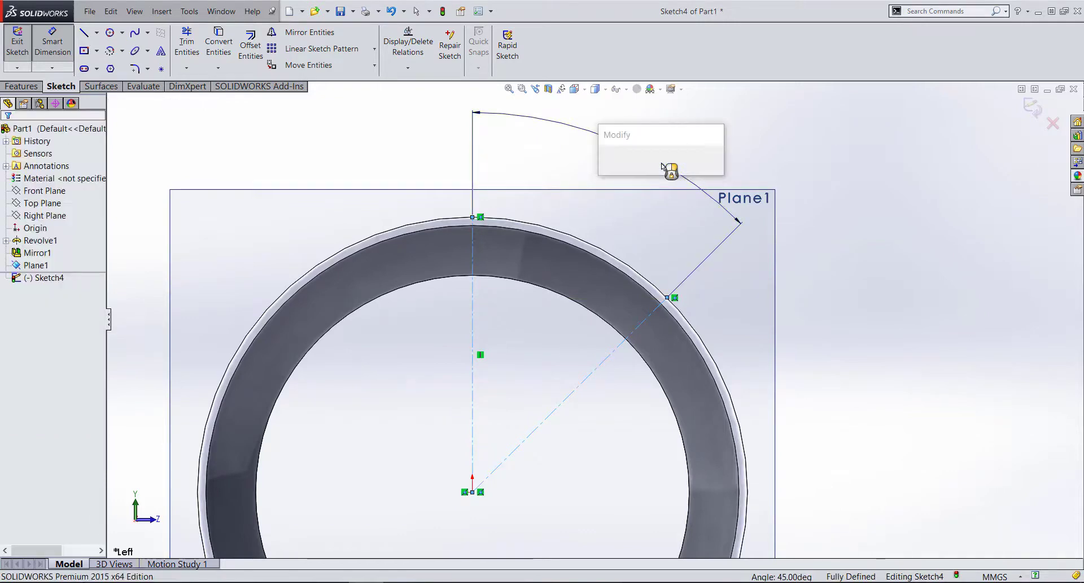
pyautogui.write('36')
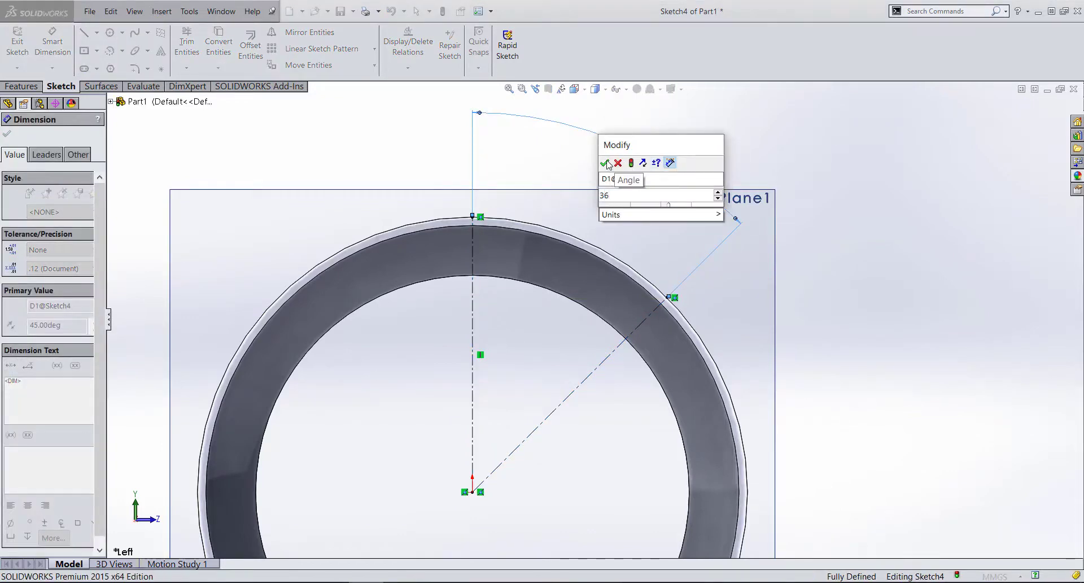
pyautogui.click(606, 163)
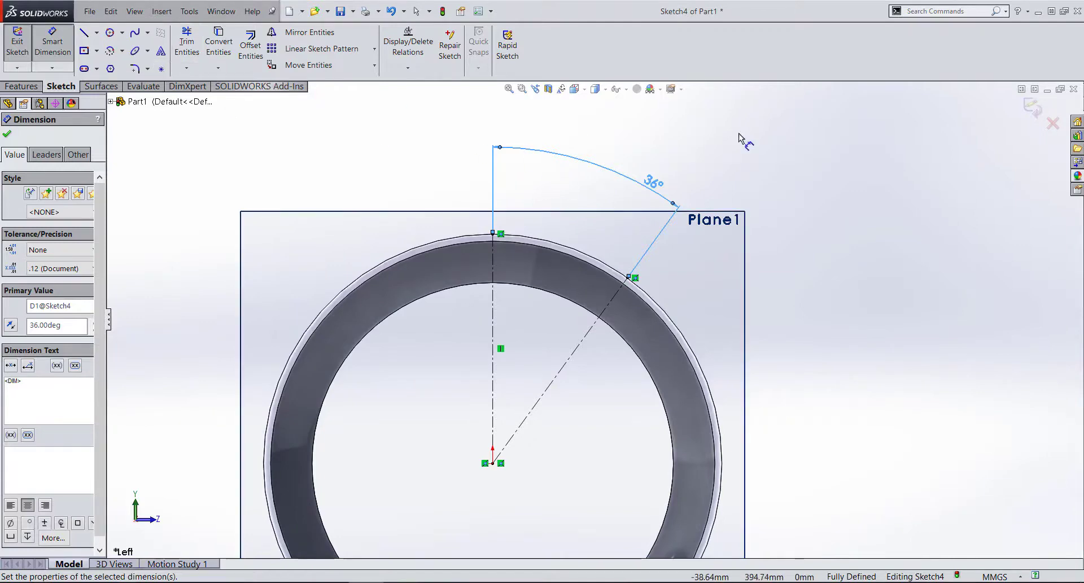
pyautogui.press('Escape')
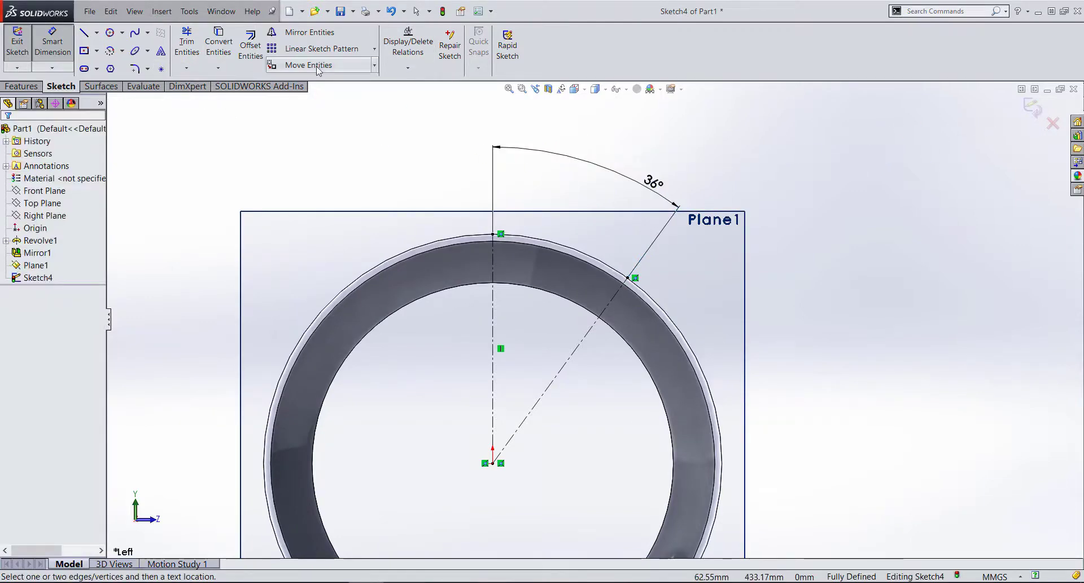
# - Draw three connected lines from the outer circle down to a short horizontal base and back up
pyautogui.click(85, 37)
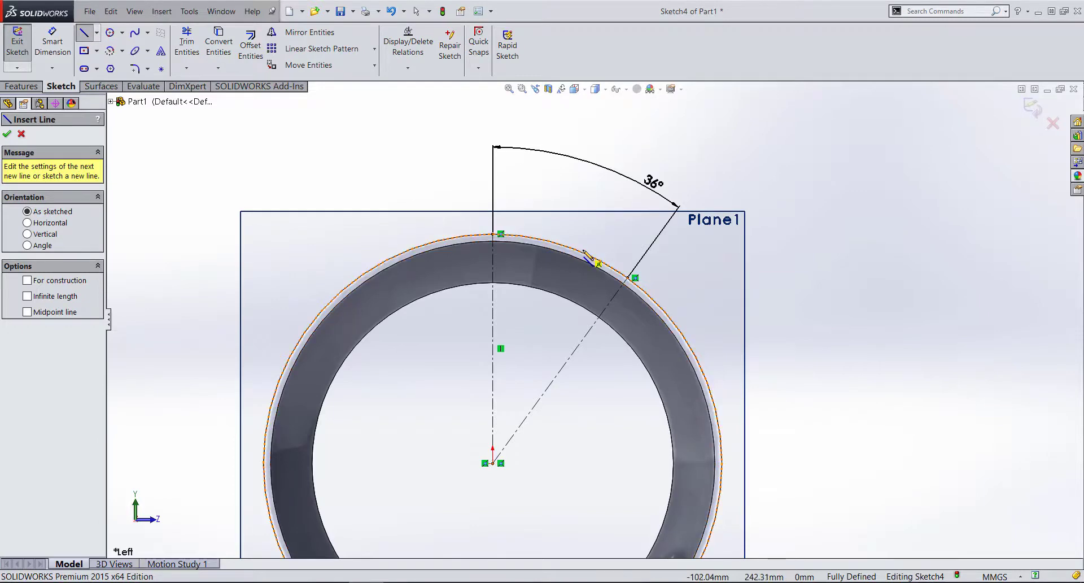
pyautogui.click(608, 268)
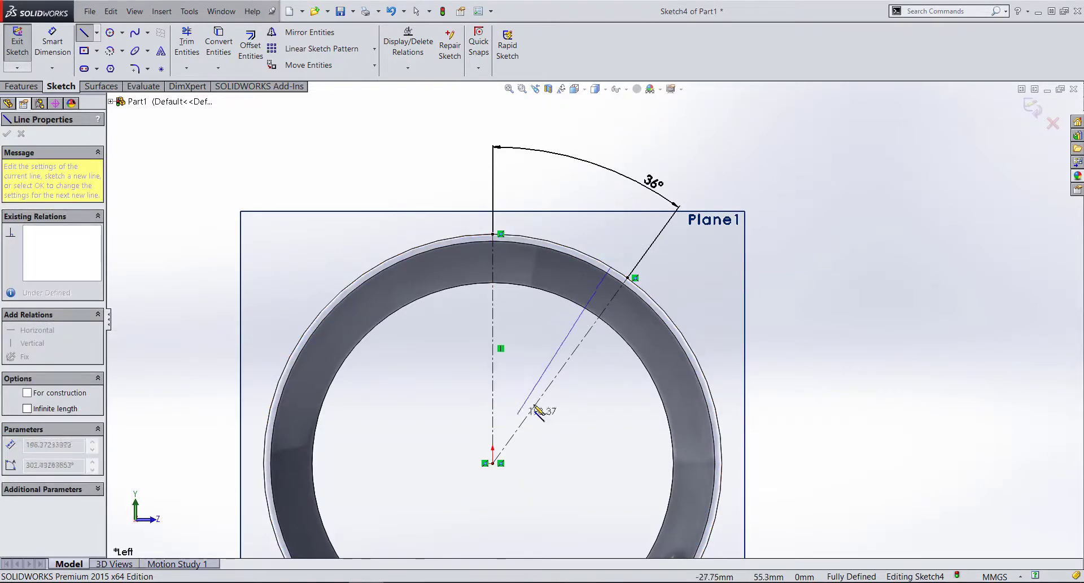
pyautogui.click(525, 391)
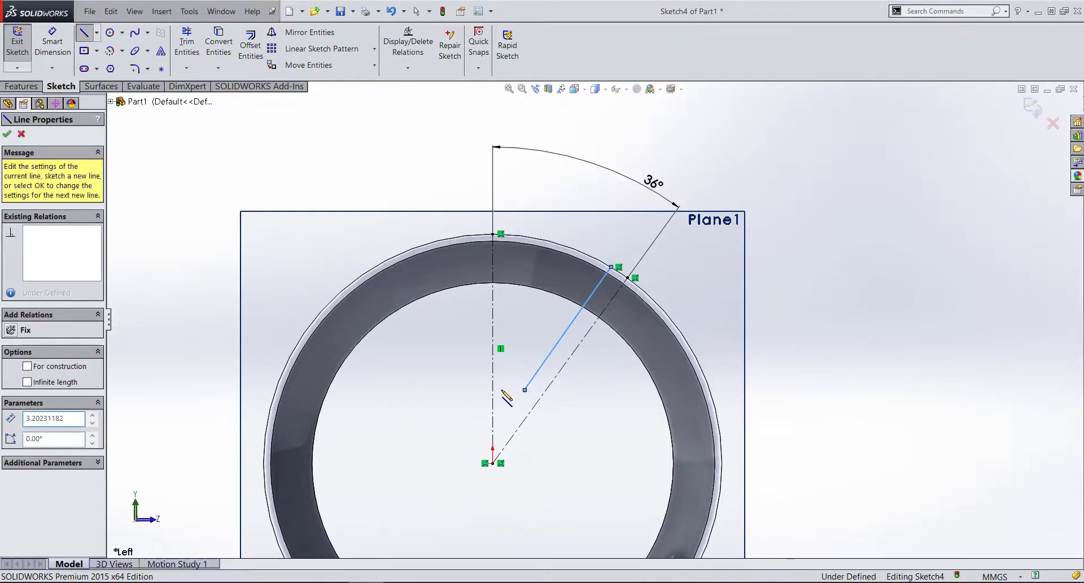
pyautogui.click(460, 389)
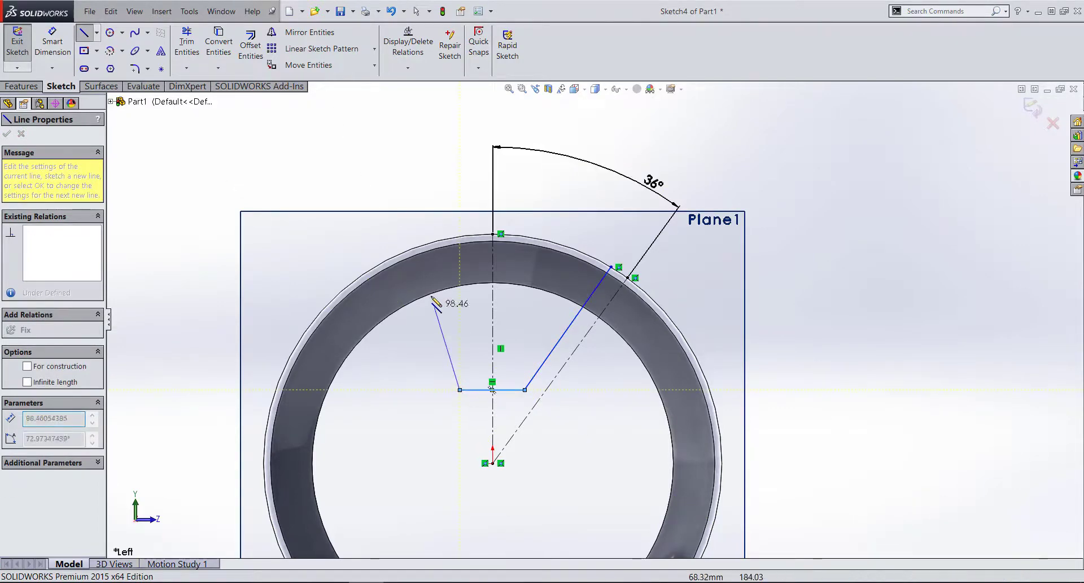
pyautogui.click(418, 247)
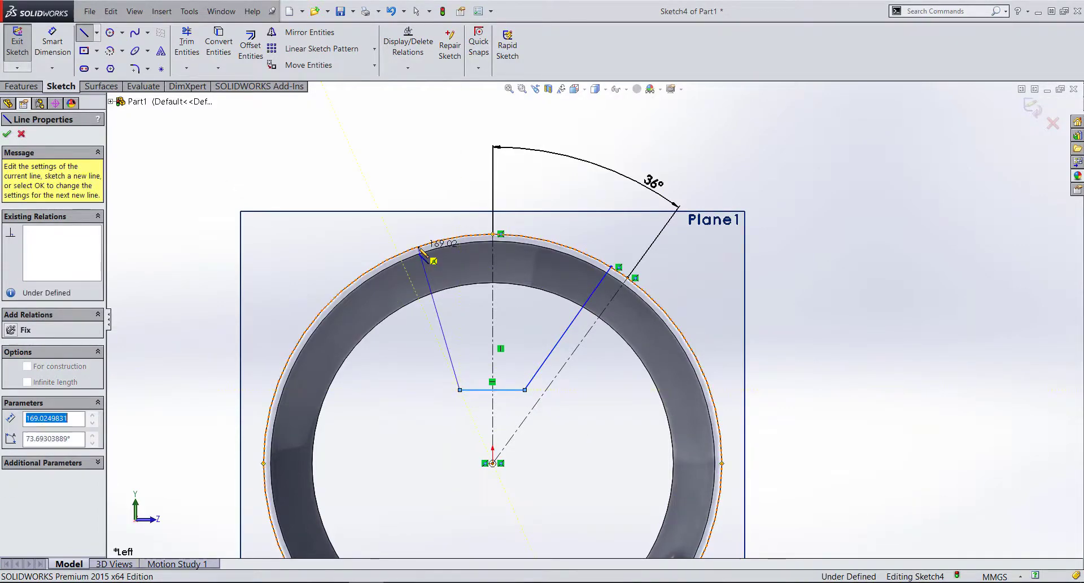
pyautogui.press('Escape')
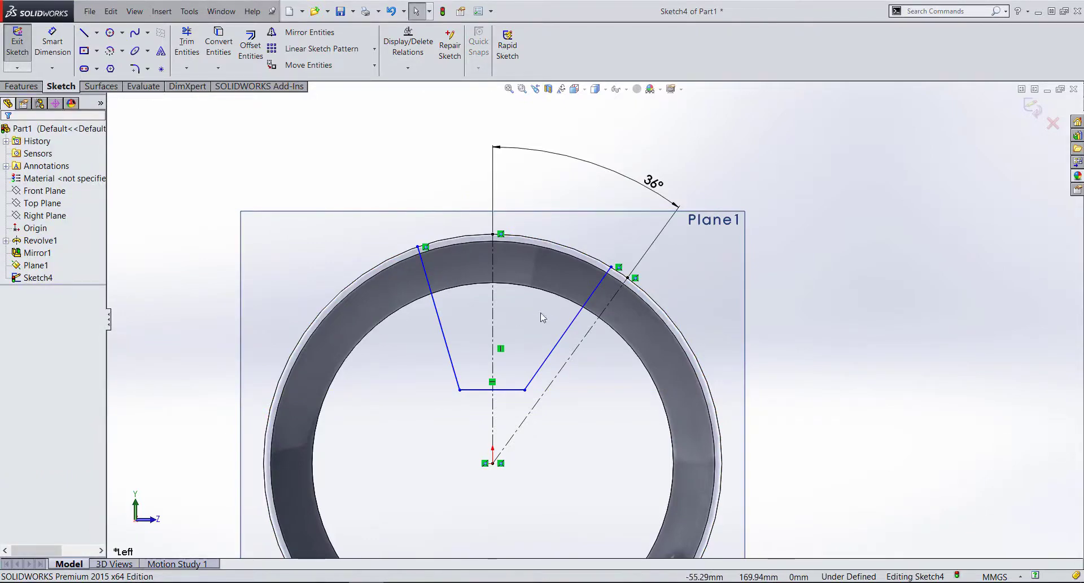
pyautogui.moveTo(580, 441); pyautogui.dragTo(576, 345, button='right')
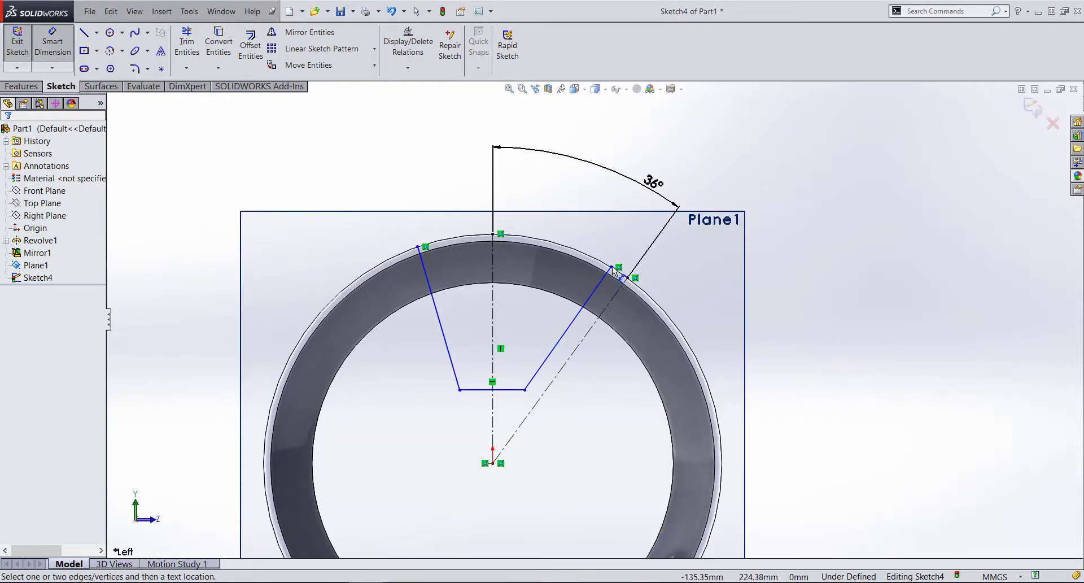
# - Dimension the trapezoid's top width as 200 and its left half-width from the centreline as 100
pyautogui.click(612, 267)
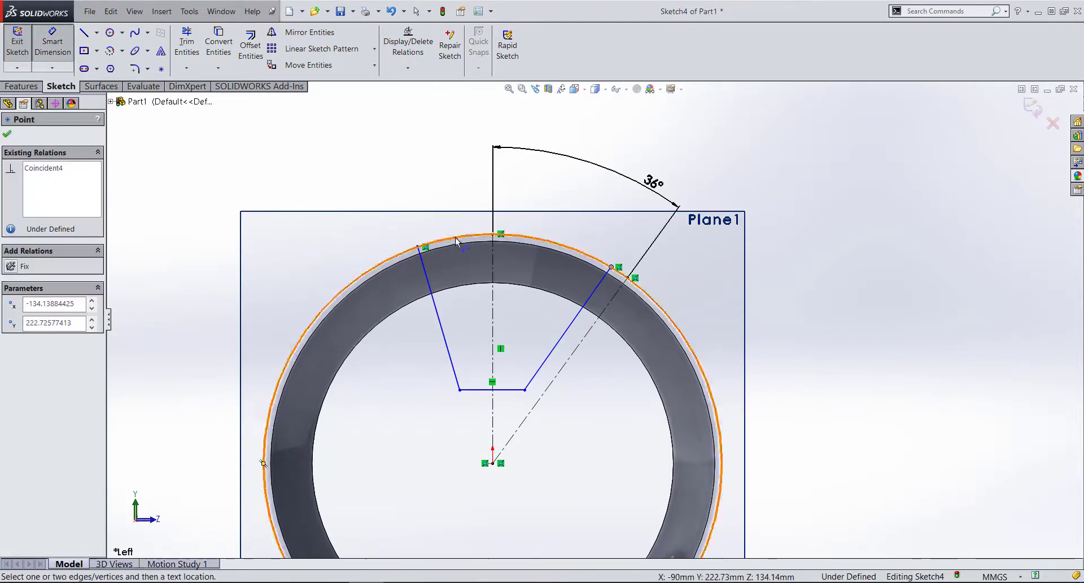
pyautogui.click(419, 246)
pyautogui.click(464, 181)
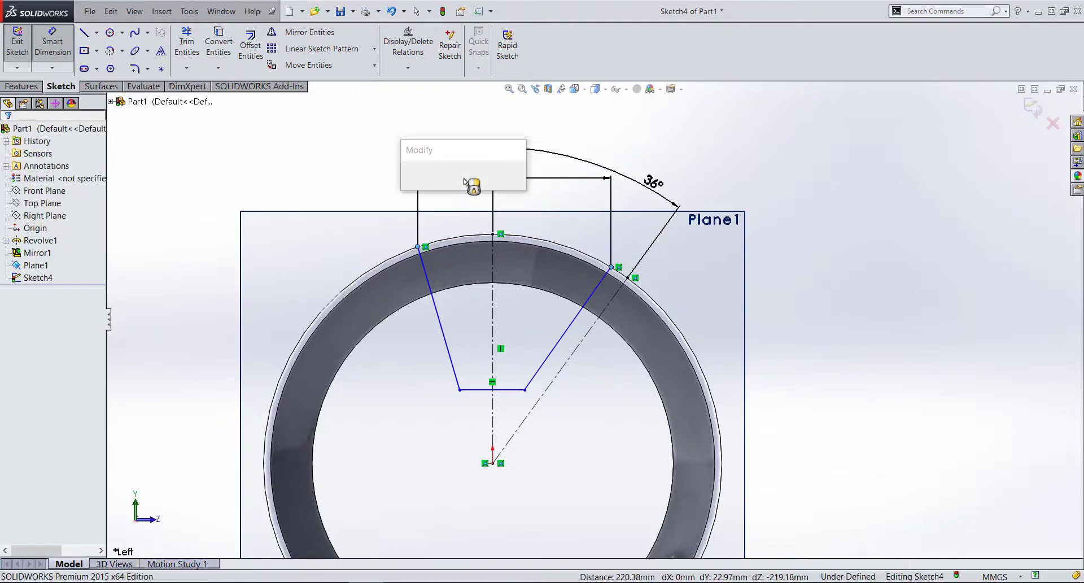
pyautogui.write('200')
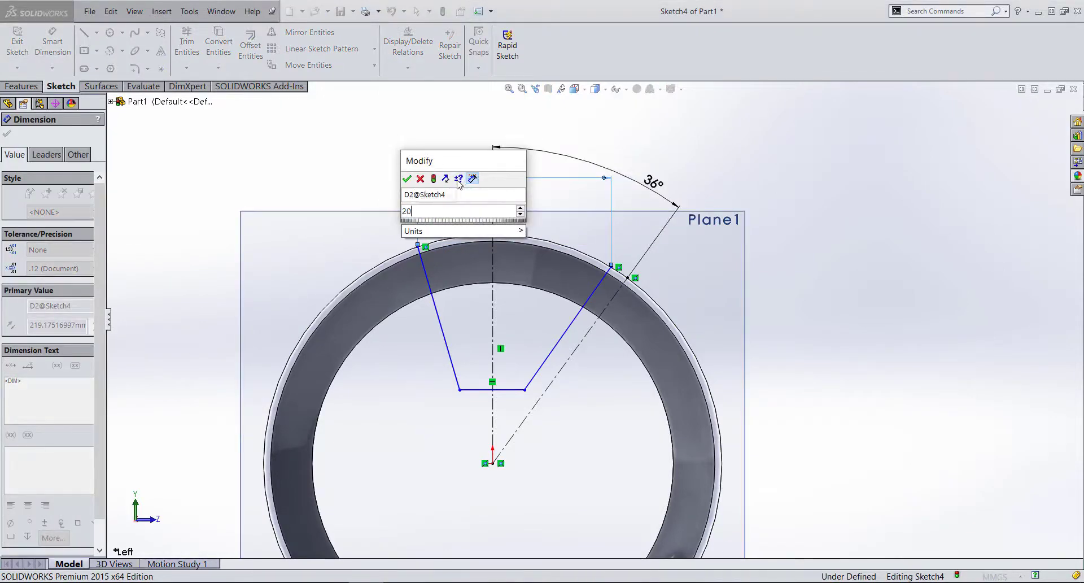
pyautogui.press('Return')
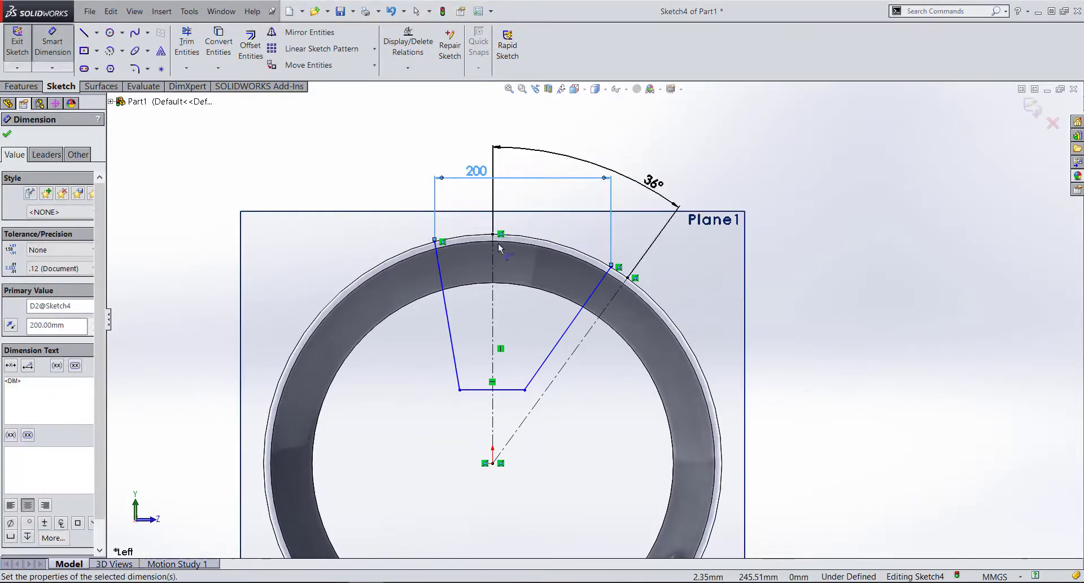
pyautogui.click(493, 234)
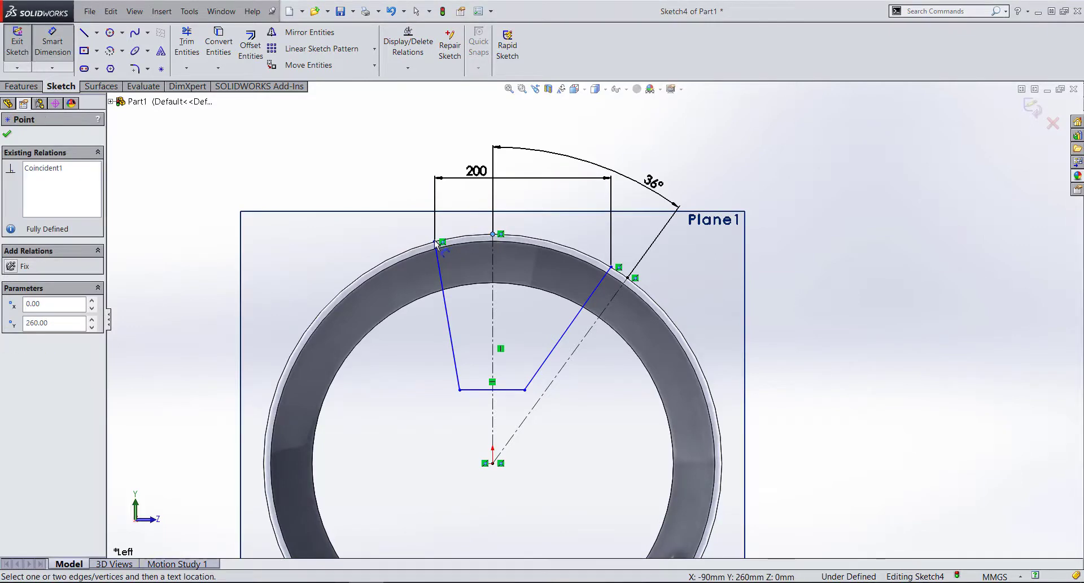
pyautogui.click(436, 242)
pyautogui.click(452, 204)
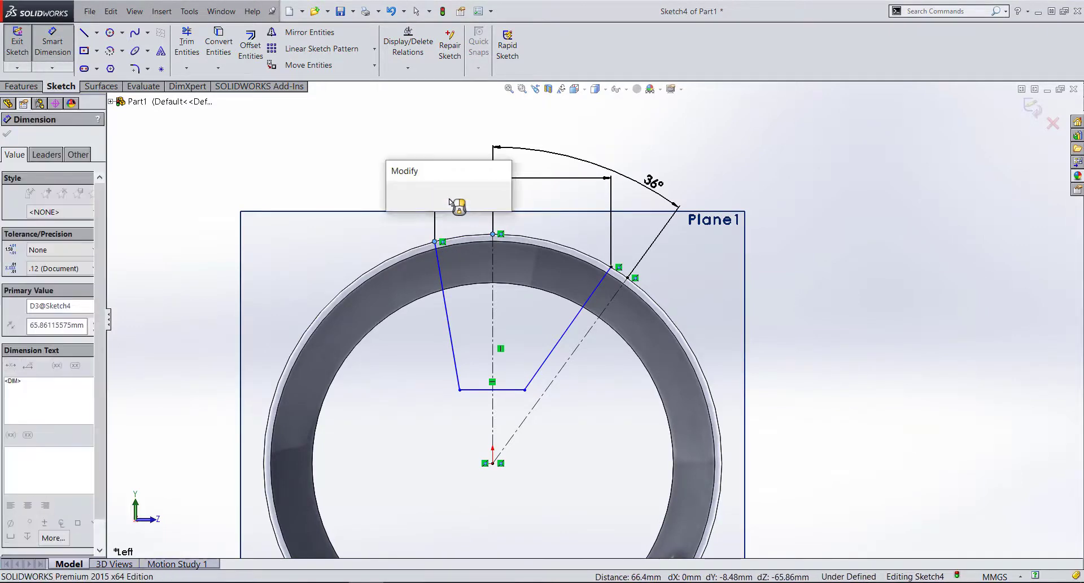
pyautogui.write('100')
pyautogui.press('Return')
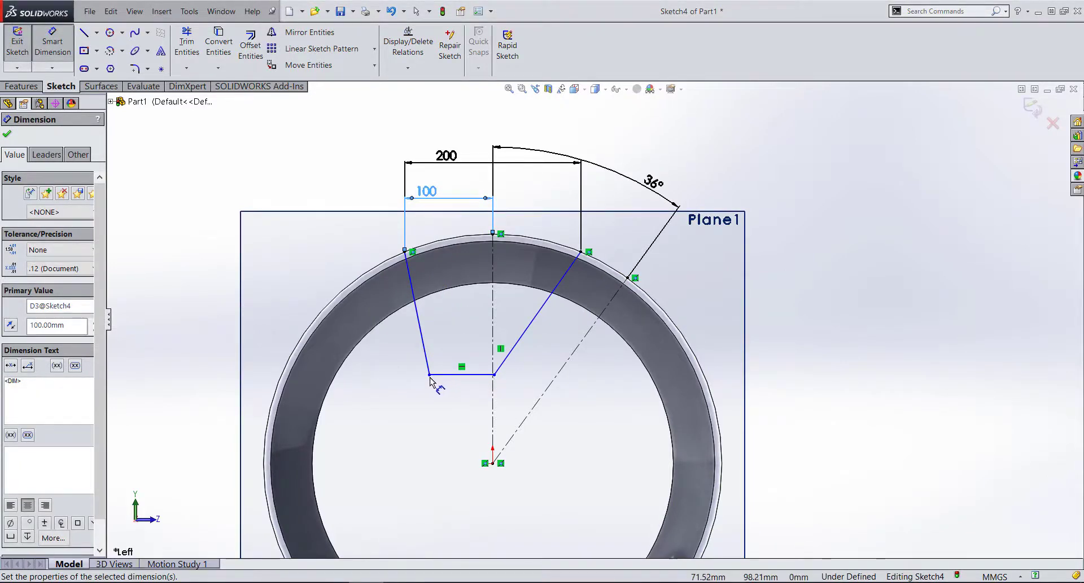
# - Add a 25 bottom half-width and a 50 length to the trapezoid's bottom line
pyautogui.click(480, 374)
pyautogui.click(463, 418)
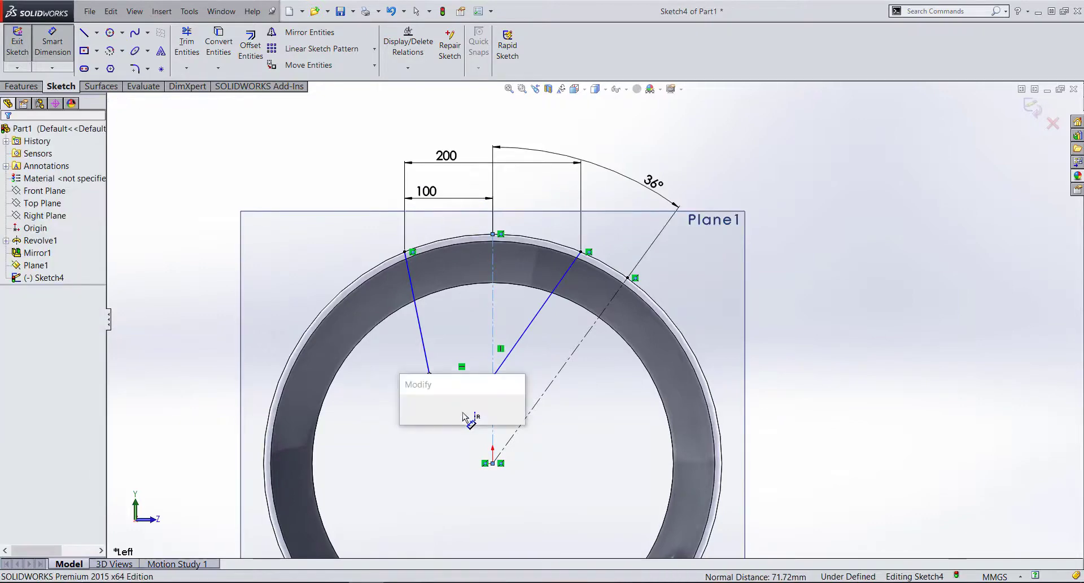
pyautogui.click(407, 415)
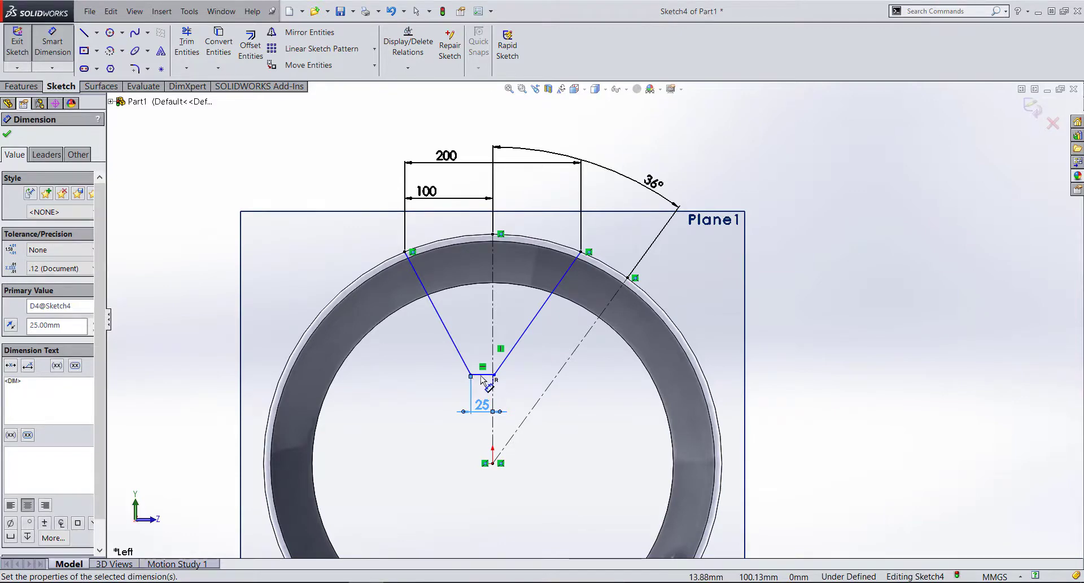
pyautogui.click(493, 389)
pyautogui.click(483, 374)
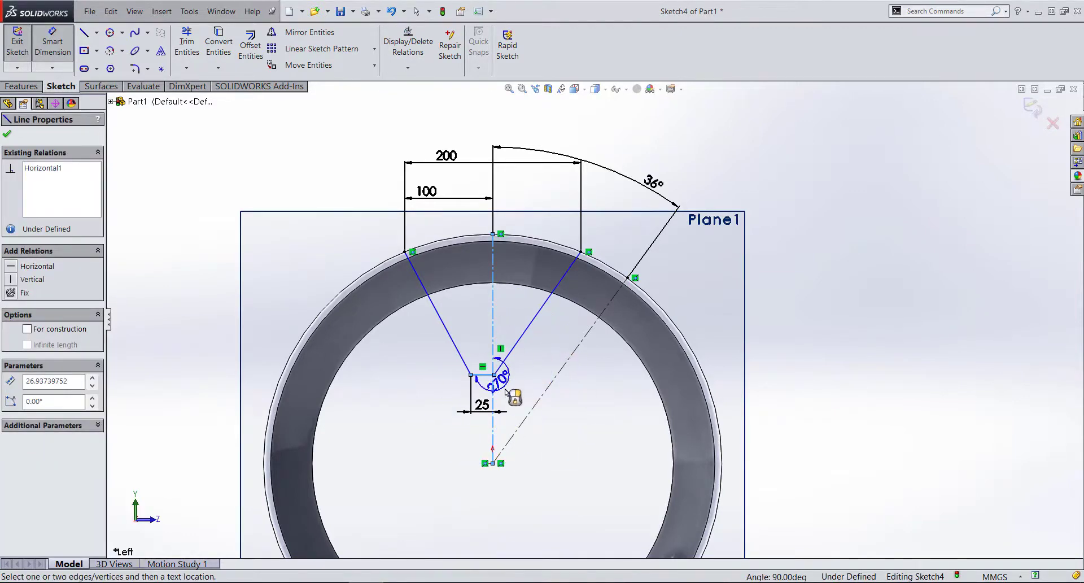
pyautogui.click(493, 389)
pyautogui.click(487, 334)
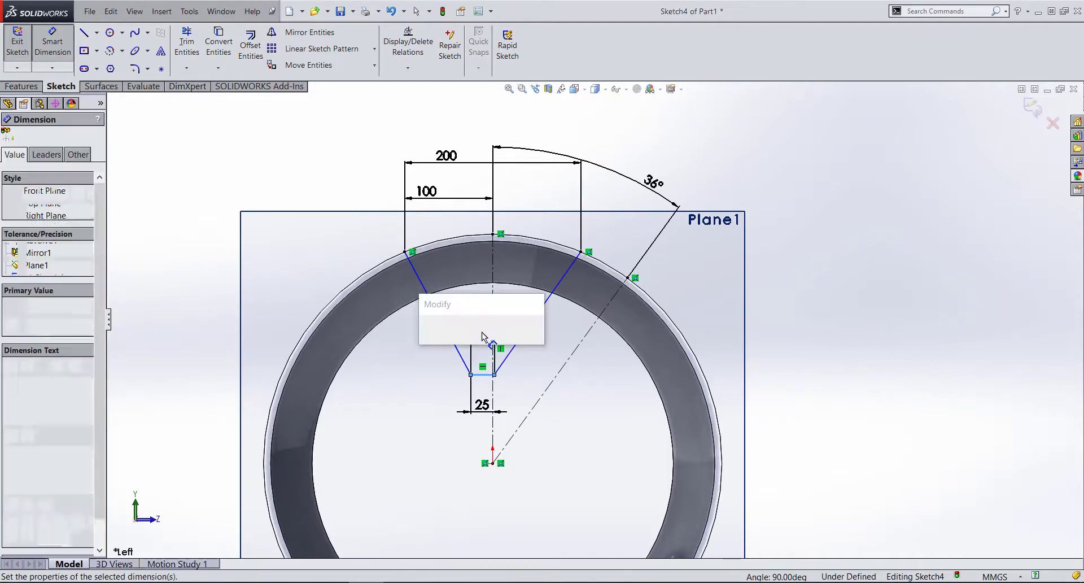
pyautogui.write('50')
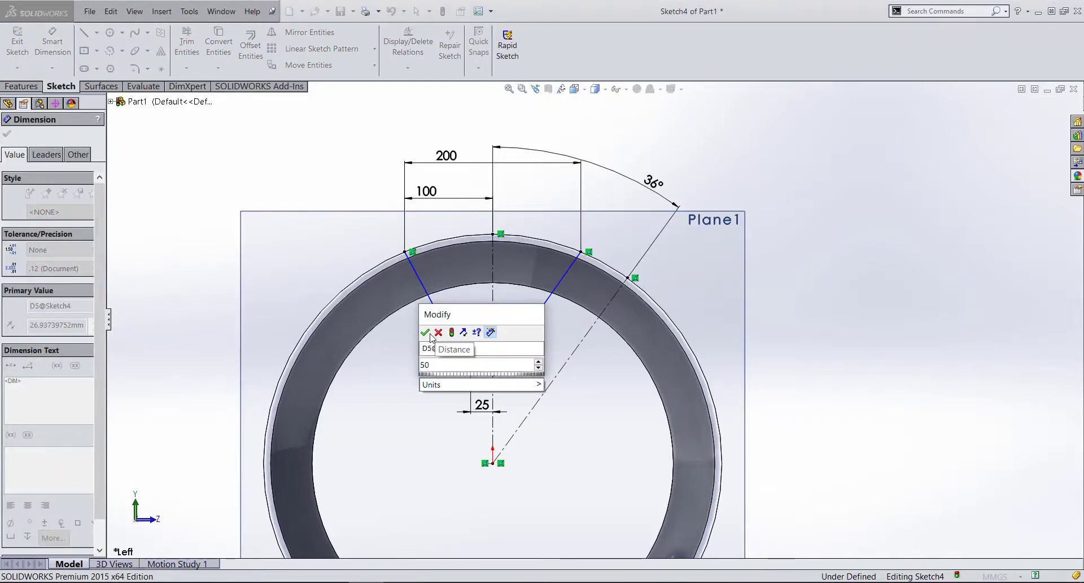
pyautogui.click(425, 333)
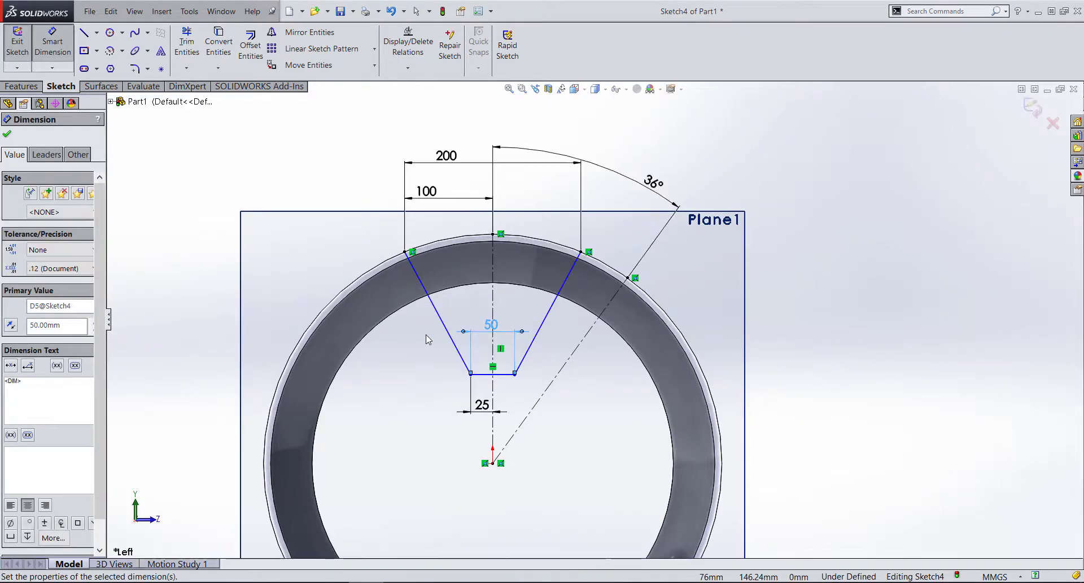
pyautogui.press('Escape')
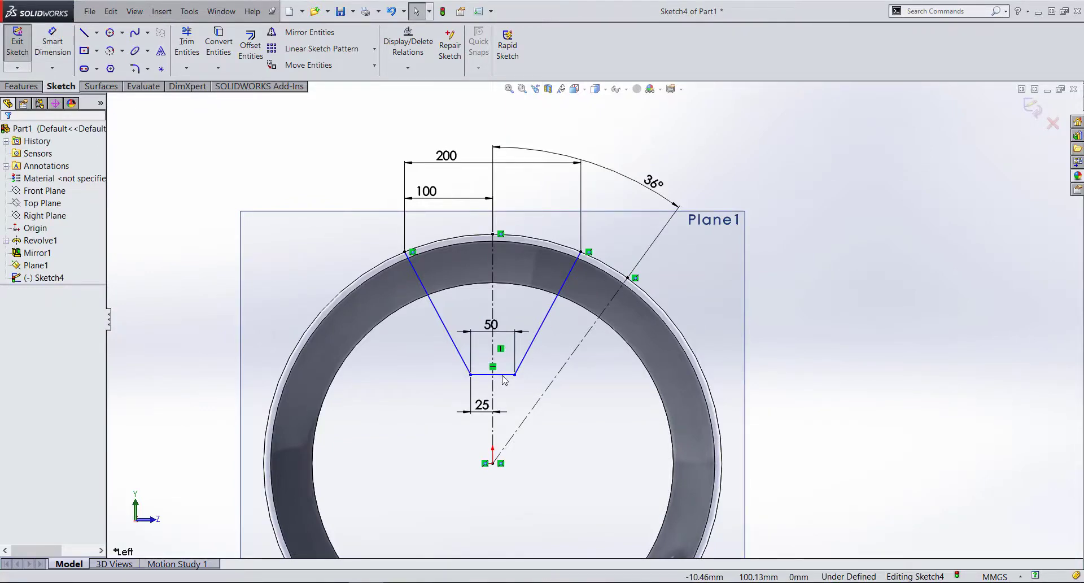
# - Set a 127.33 vertical depth from the ring's top point, then move the 50 dimension below
pyautogui.click(504, 375)
pyautogui.click(546, 373)
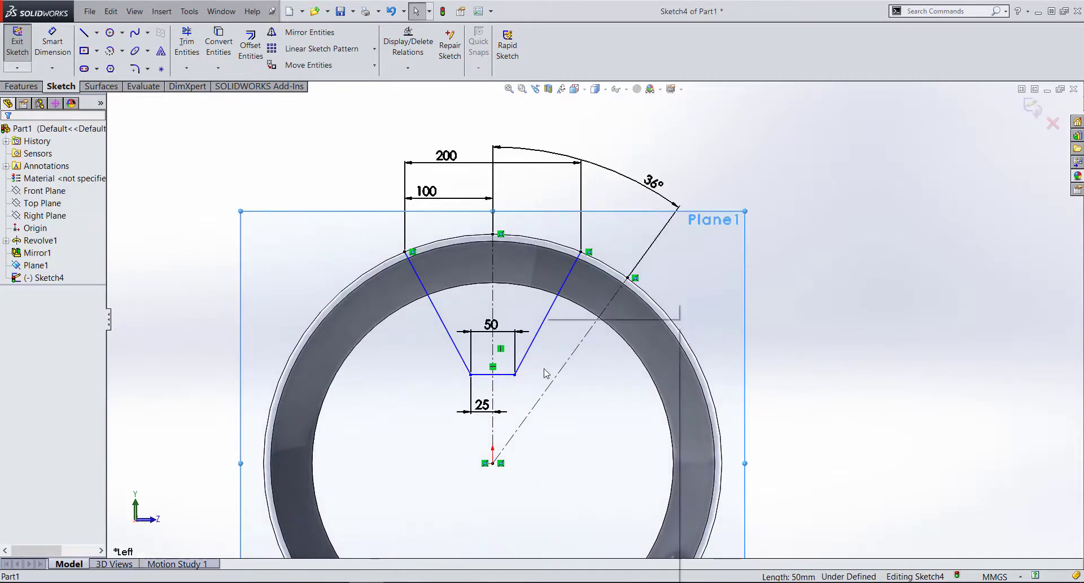
pyautogui.rightClick(546, 374)
pyautogui.click(201, 201)
pyautogui.click(53, 42)
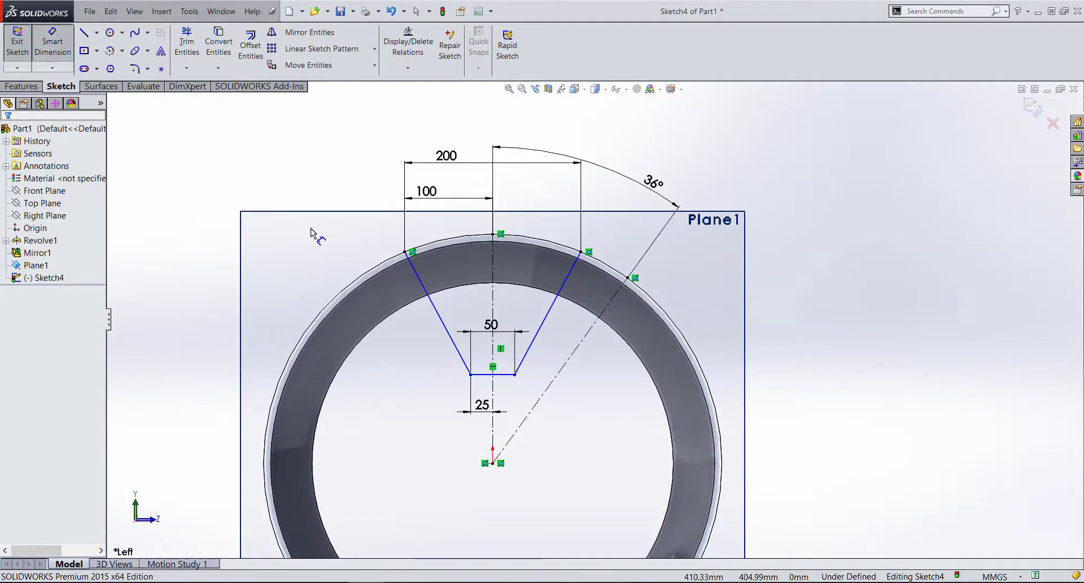
pyautogui.click(504, 374)
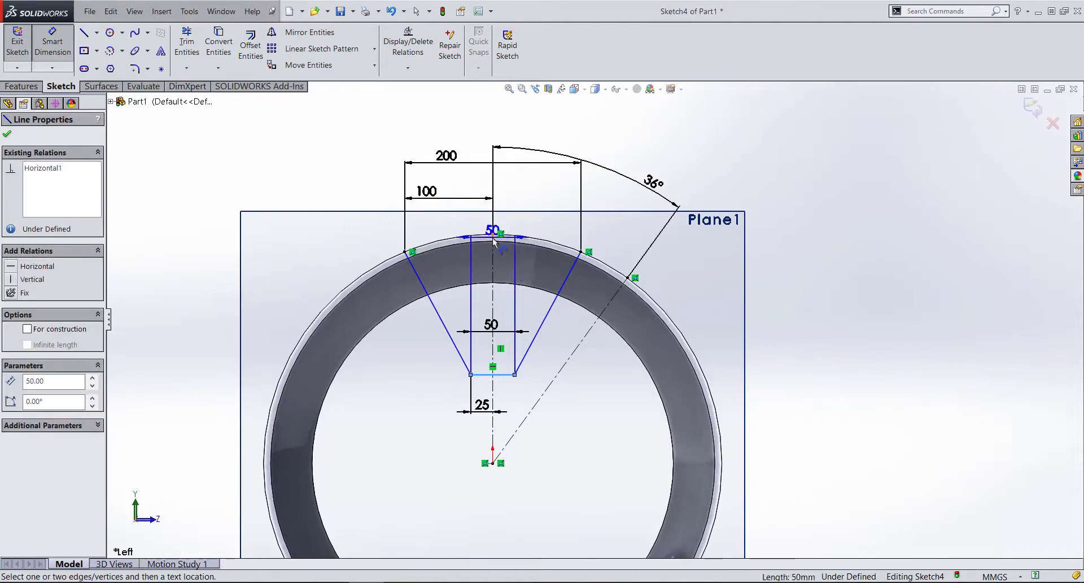
pyautogui.click(493, 235)
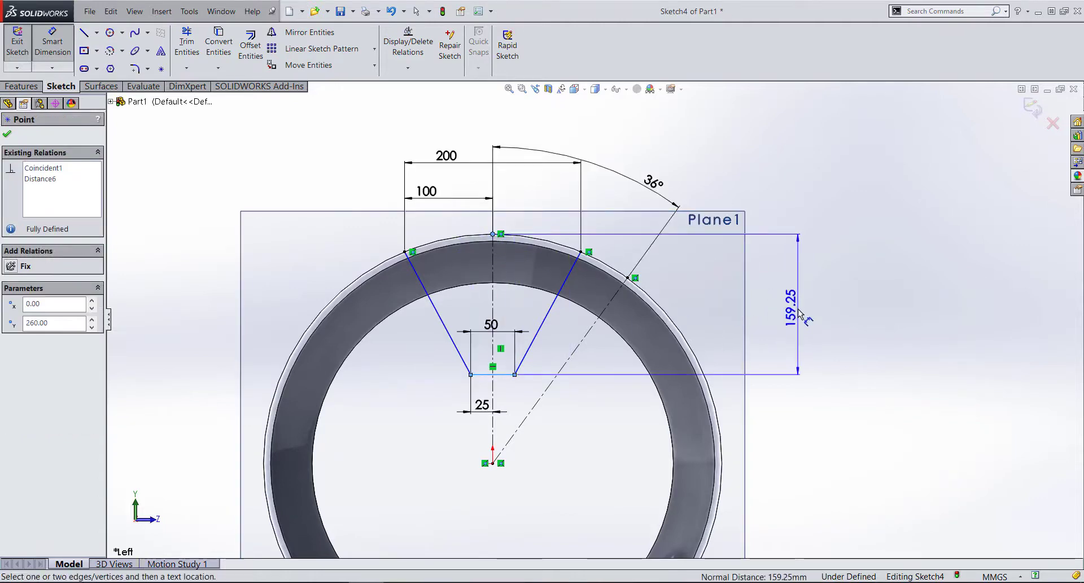
pyautogui.click(782, 314)
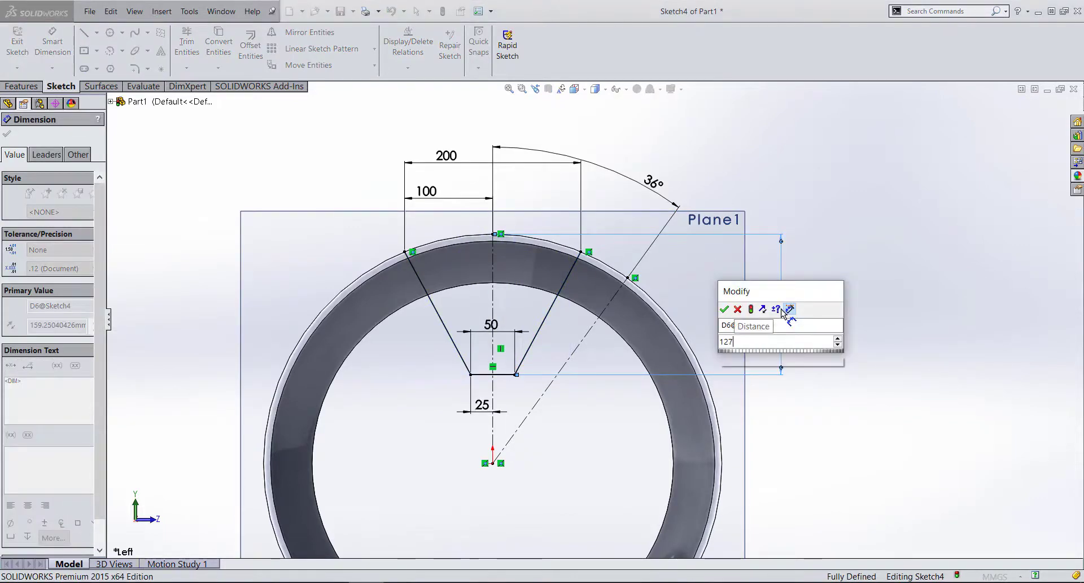
pyautogui.write('127.33')
pyautogui.click(725, 309)
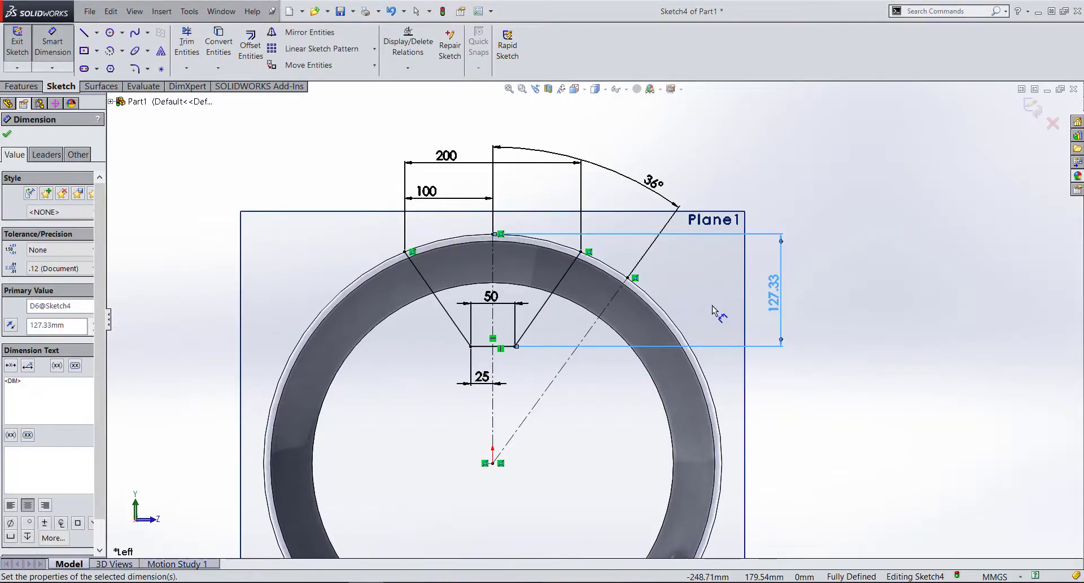
pyautogui.moveTo(492, 296); pyautogui.dragTo(493, 403)
pyautogui.click(565, 390)
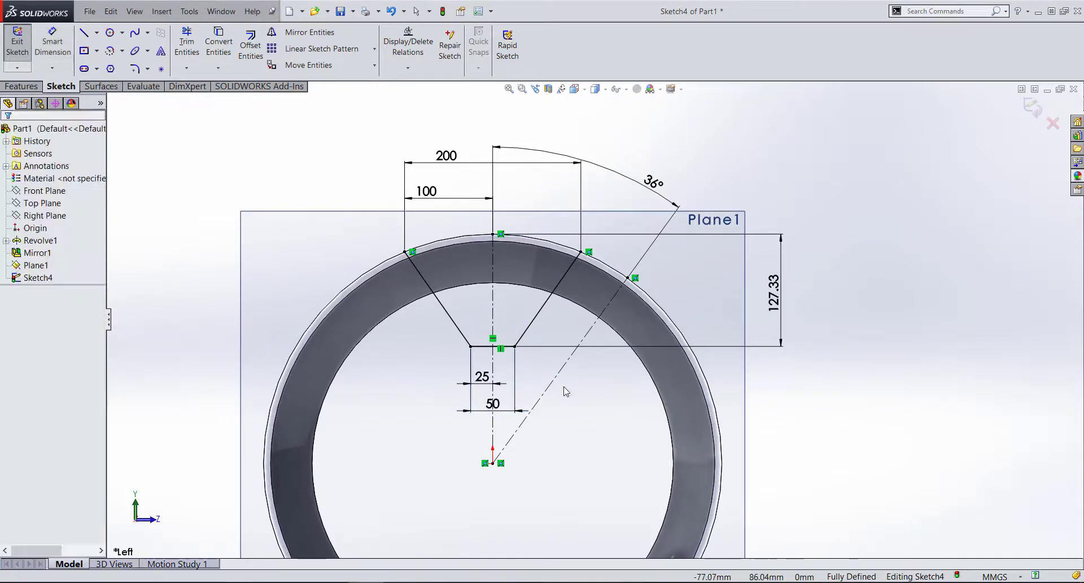
pyautogui.press('Escape')
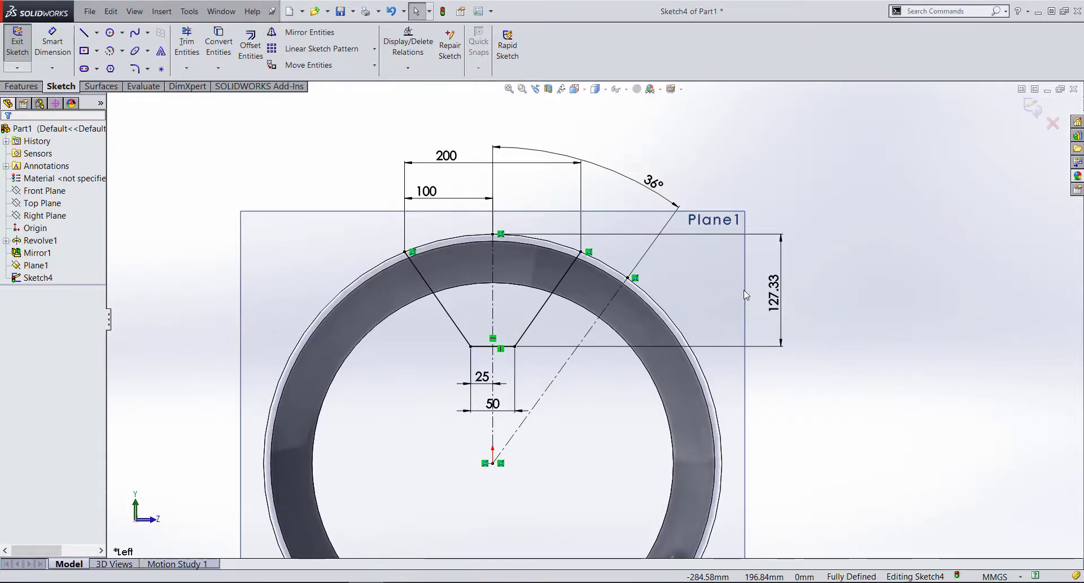
# - Draw a three-point spline from the outer ring at the 36° centreline inward toward the centre
pyautogui.click(481, 347)
pyautogui.click(880, 382)
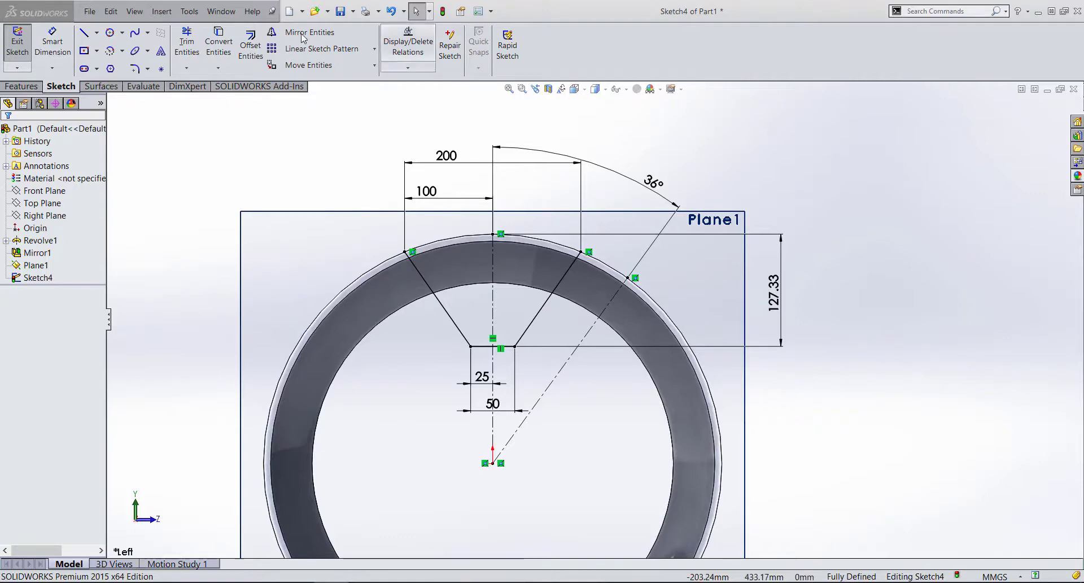
pyautogui.click(135, 32)
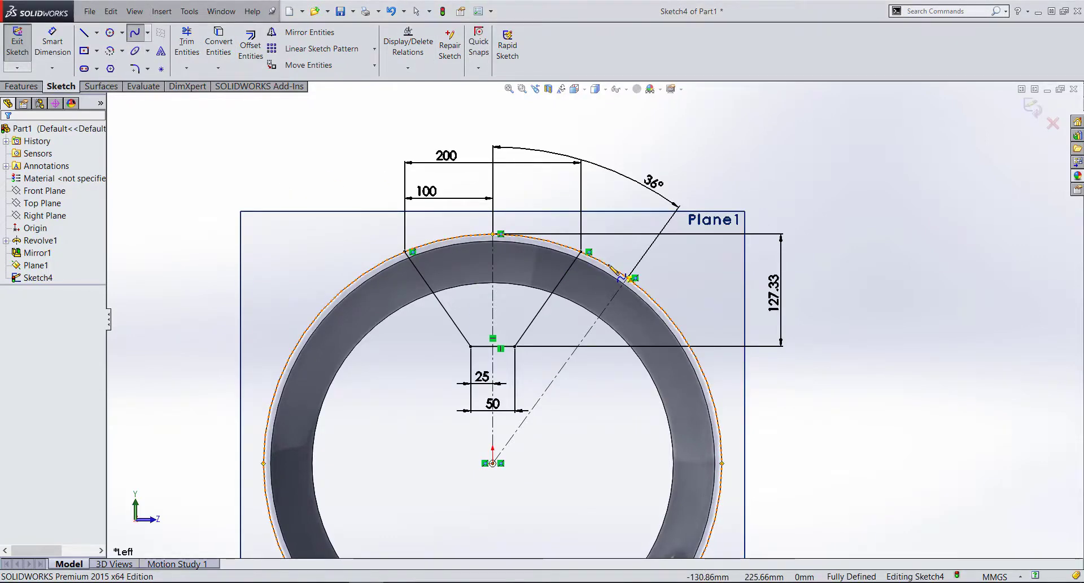
pyautogui.click(627, 278)
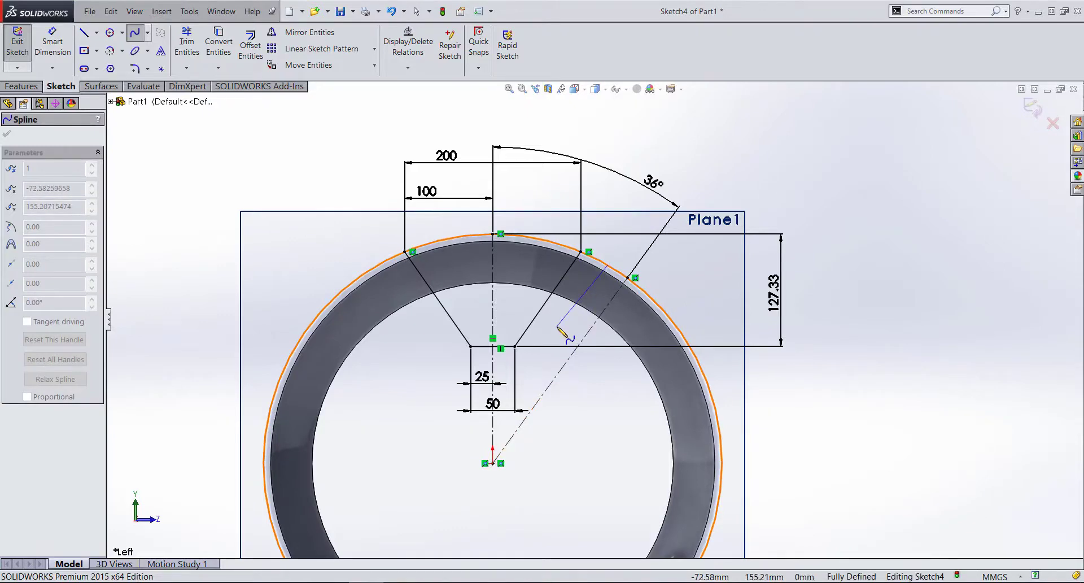
pyautogui.click(581, 301)
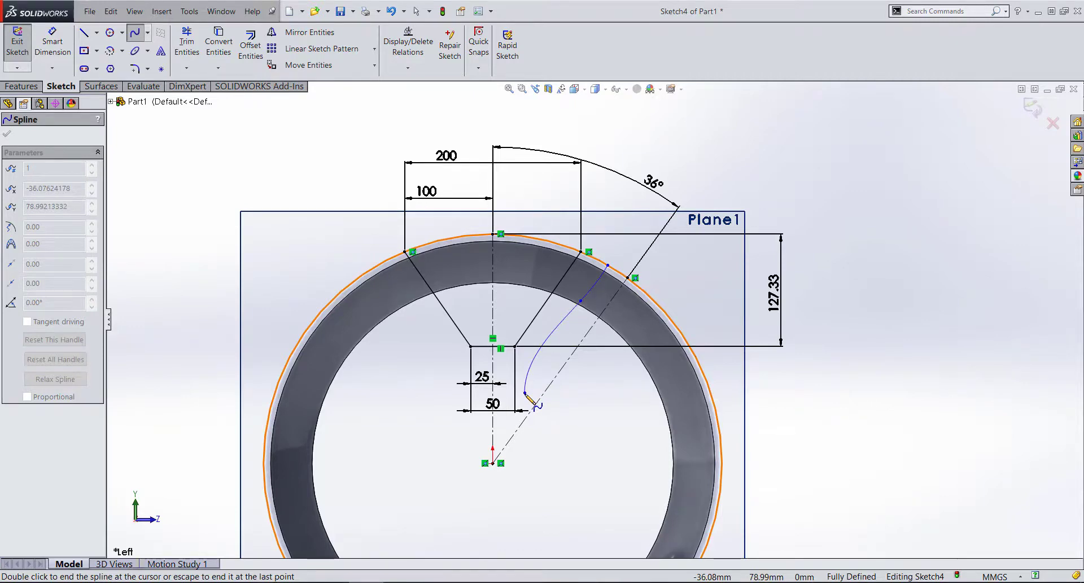
pyautogui.doubleClick(526, 394)
pyautogui.scroll(1, 561, 413)
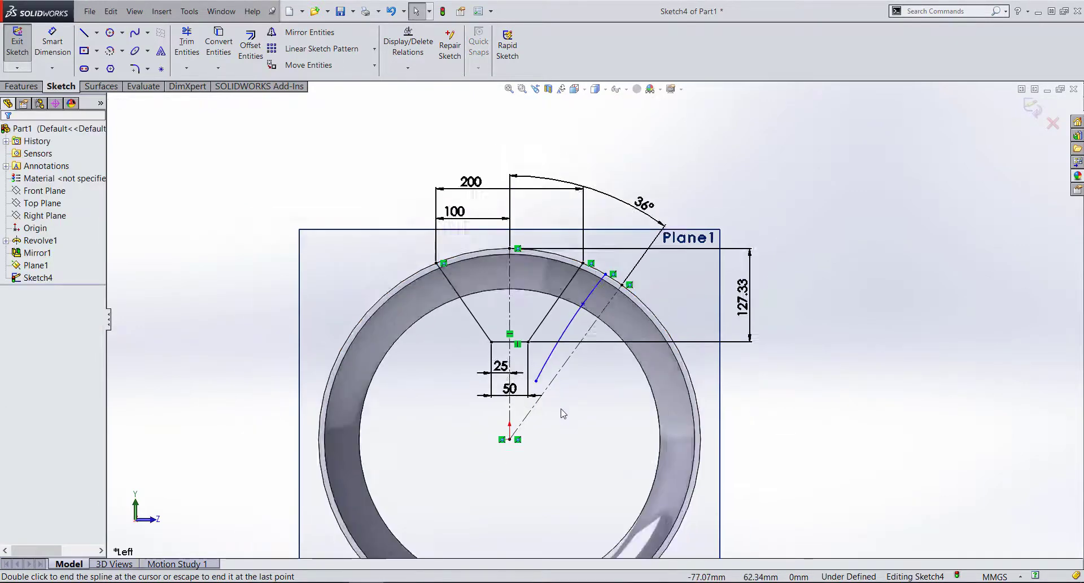
pyautogui.press('z')
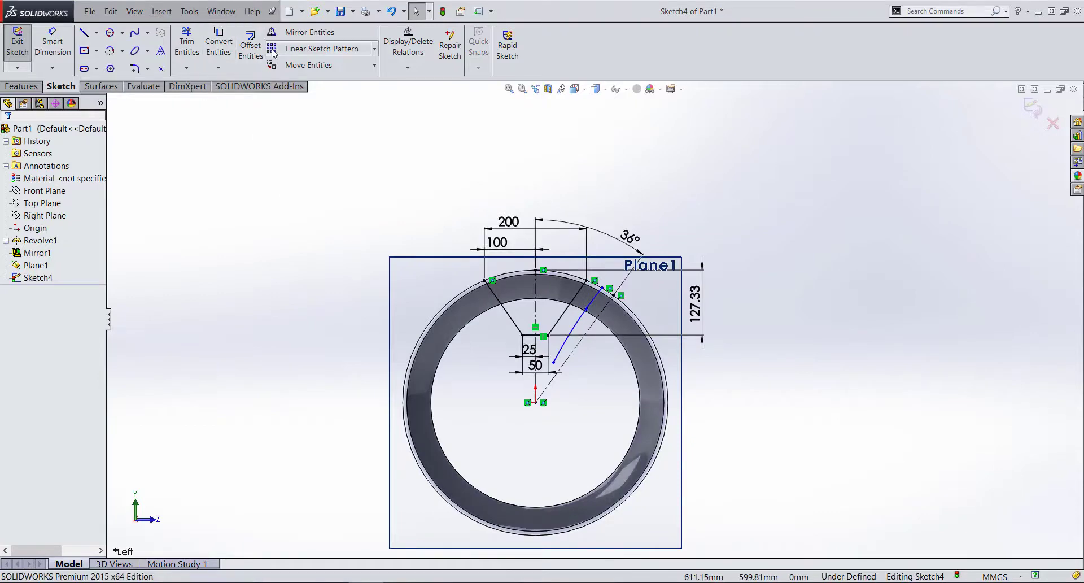
# - Mirror the spline across the angled 36° centreline to create a matching spline
pyautogui.click(299, 32)
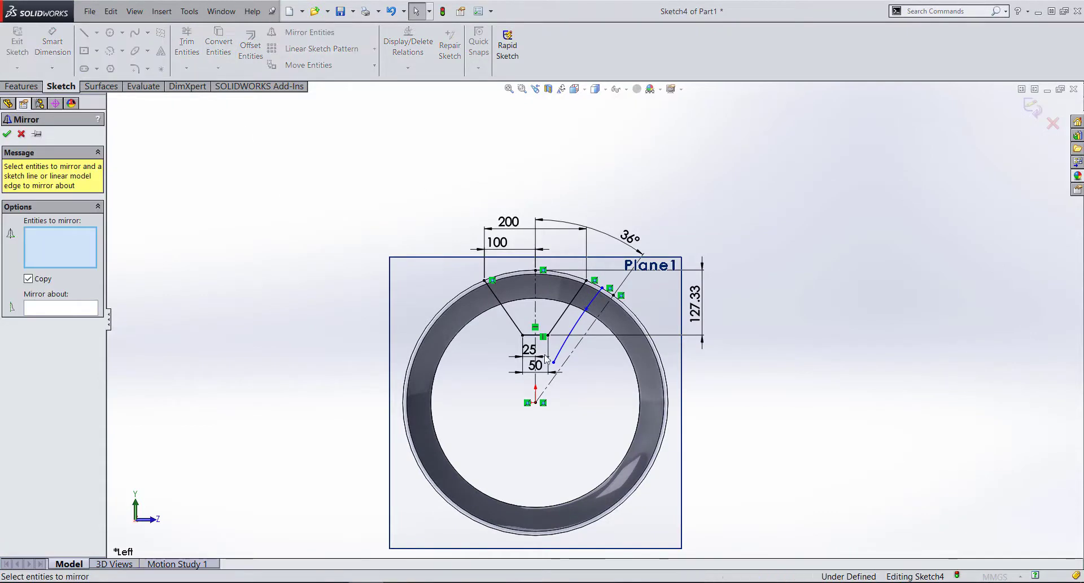
pyautogui.click(577, 326)
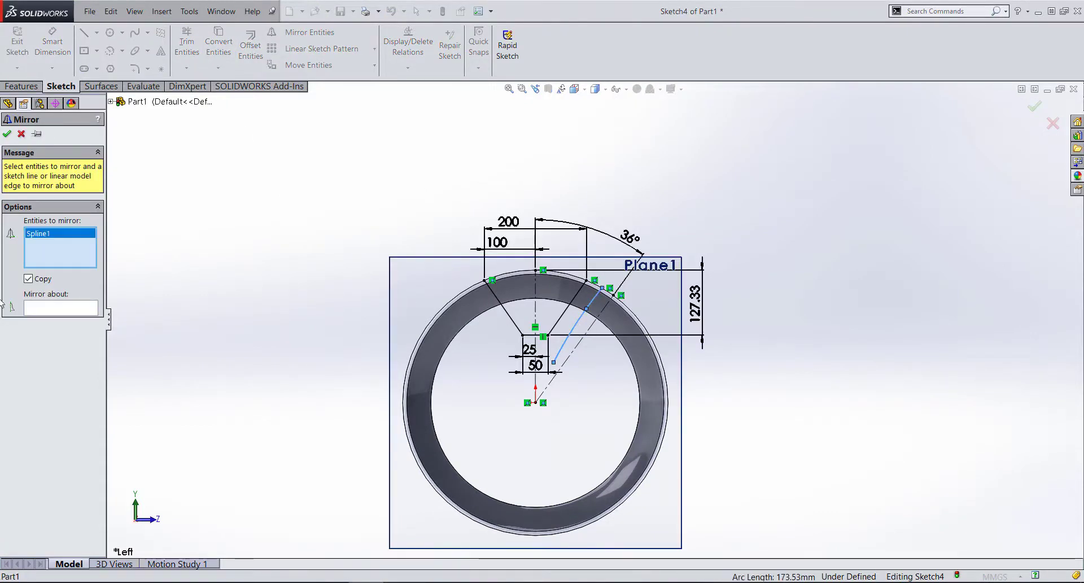
pyautogui.click(73, 309)
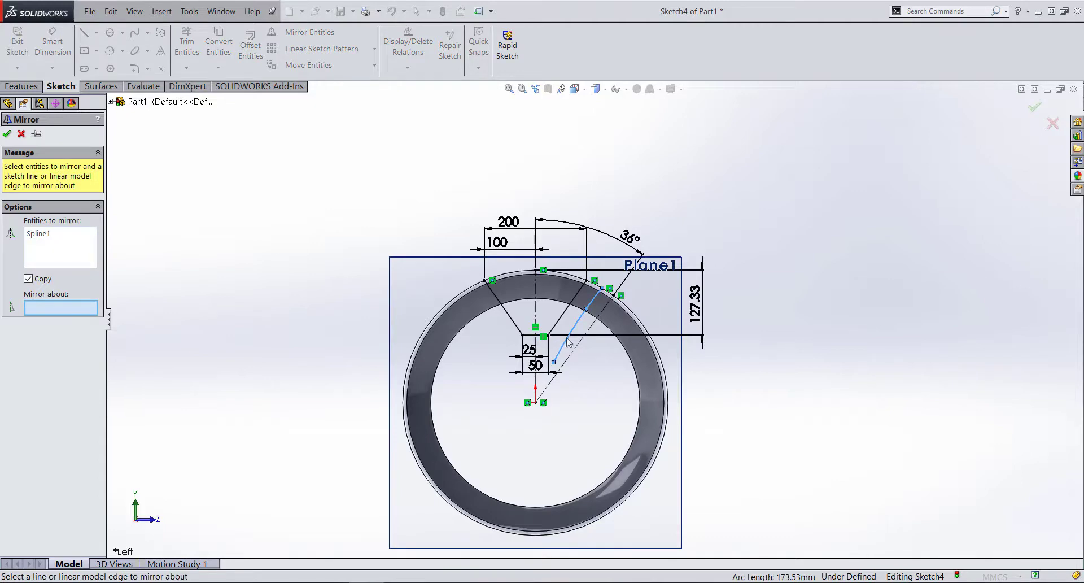
pyautogui.click(594, 326)
pyautogui.click(7, 135)
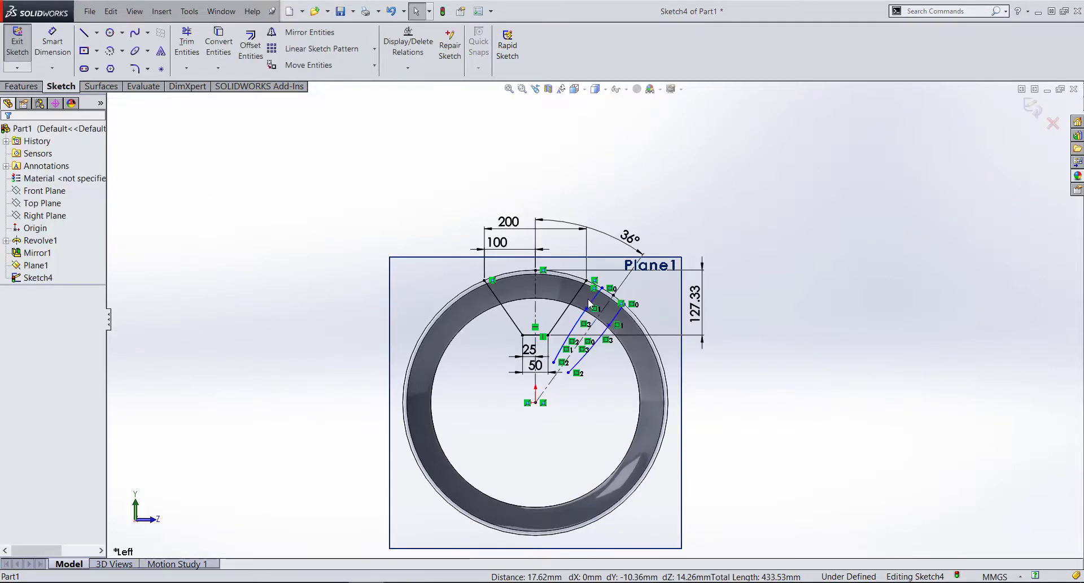
pyautogui.scroll(-1, 622, 310)
pyautogui.scroll(-2, 610, 319)
pyautogui.scroll(-1, 590, 334)
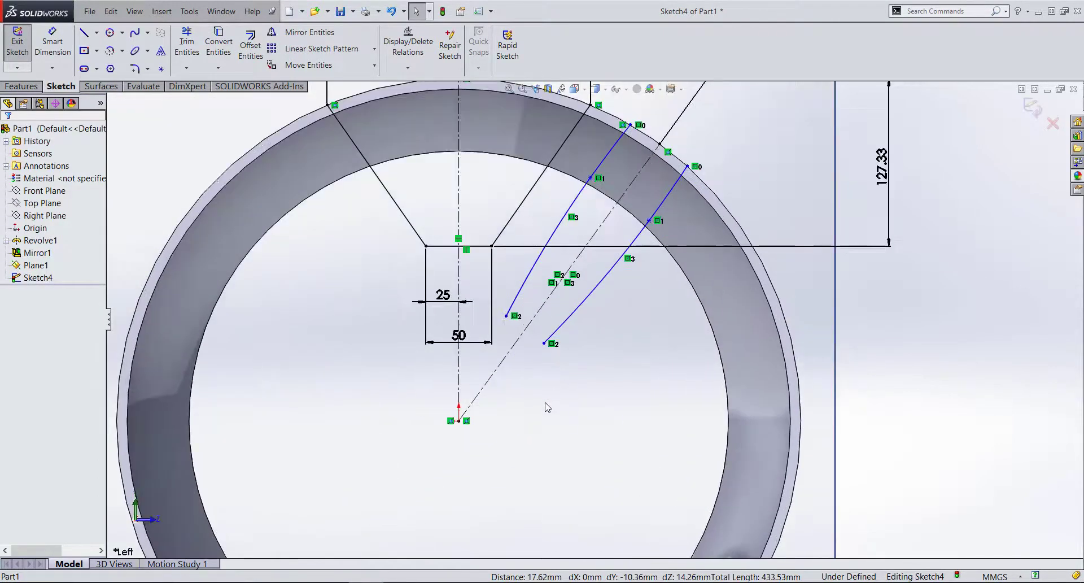
pyautogui.scroll(-1, 530, 362)
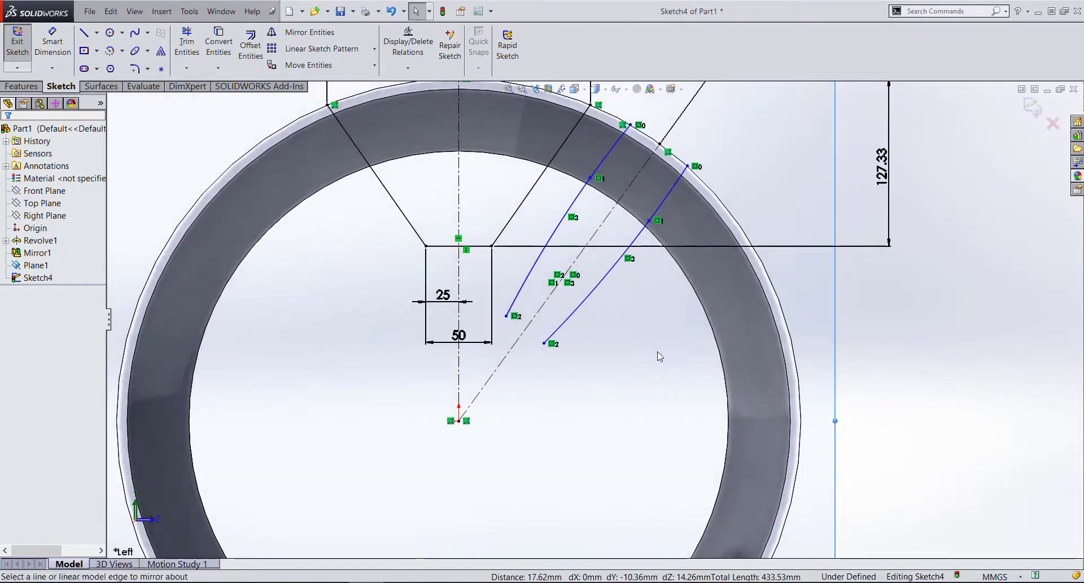
# - Draw a circle centred on the diagonal centreline and dimension its diameter as 30
pyautogui.press('c')
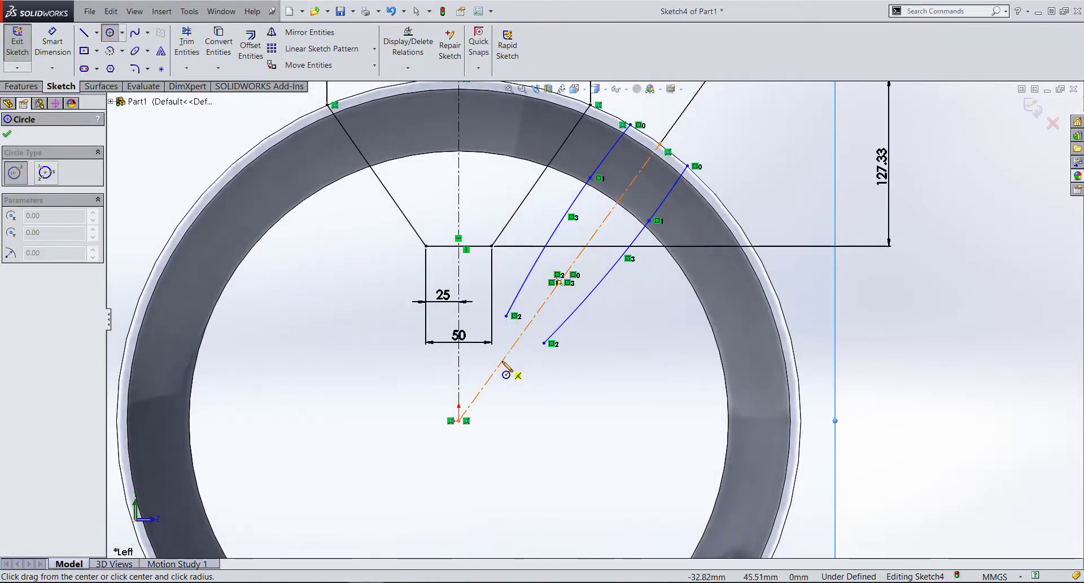
pyautogui.click(503, 362)
pyautogui.click(499, 353)
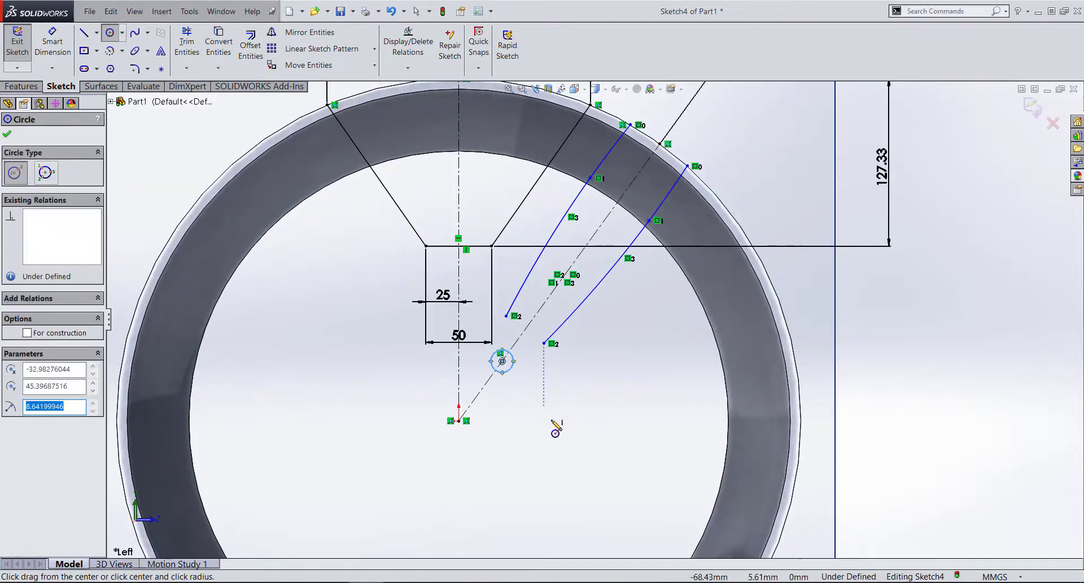
pyautogui.press('d')
pyautogui.click(510, 370)
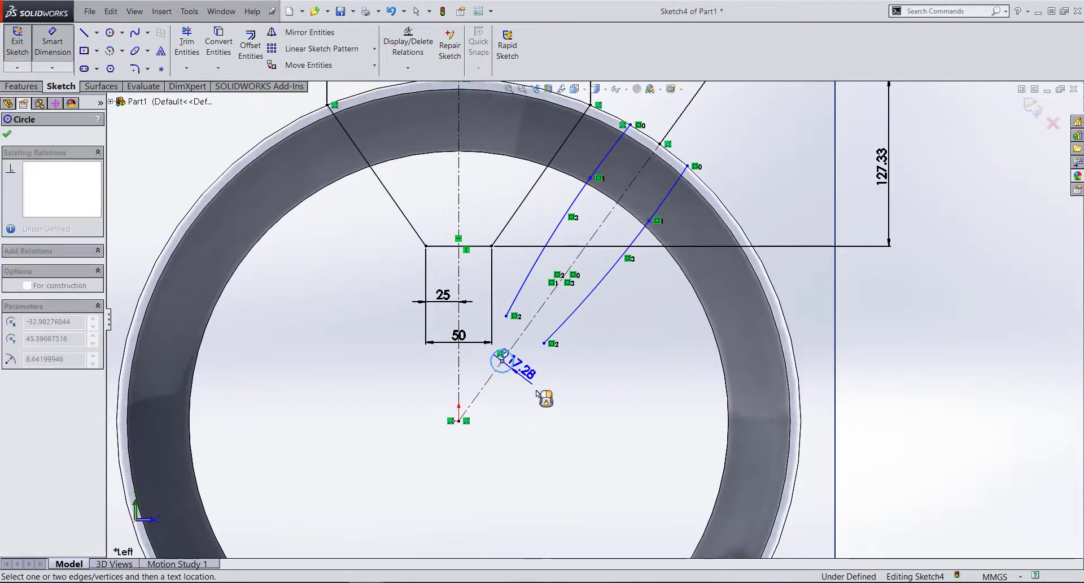
pyautogui.click(556, 424)
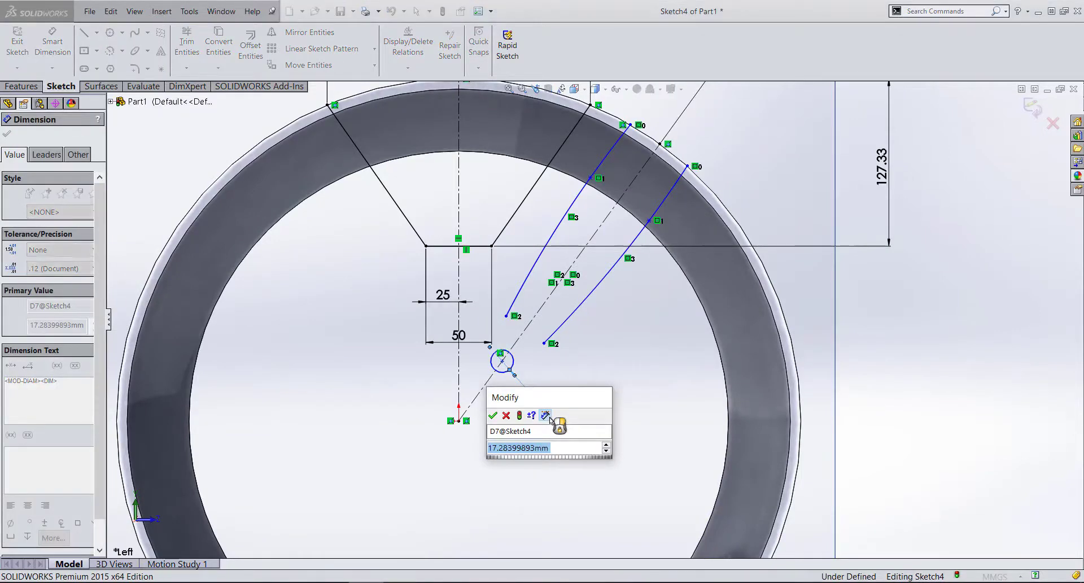
pyautogui.write('30')
pyautogui.click(493, 415)
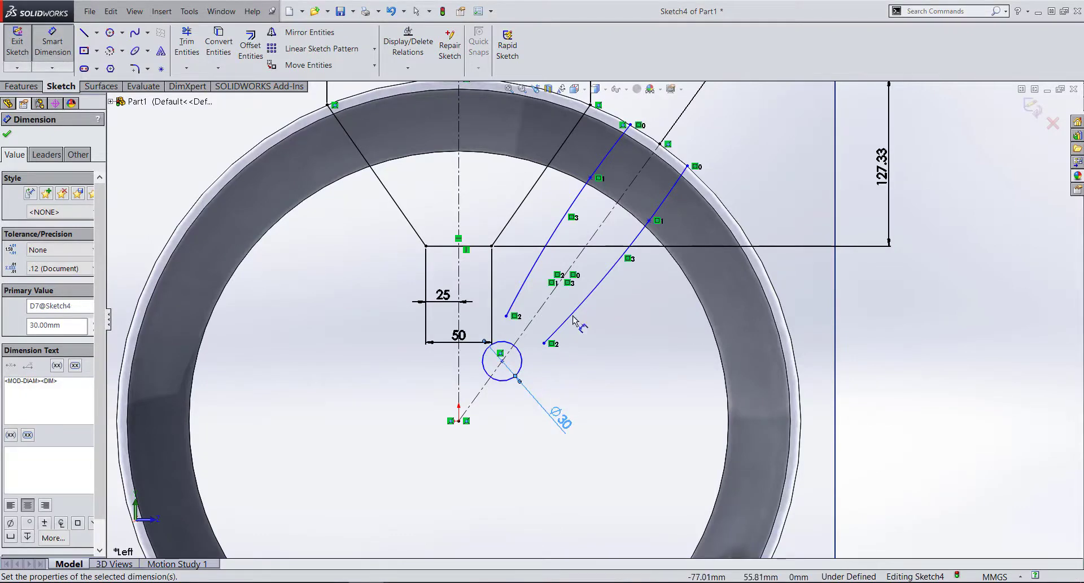
# - Dimension the circle's centre 190 from the point on the ring's outer edge
pyautogui.click(502, 361)
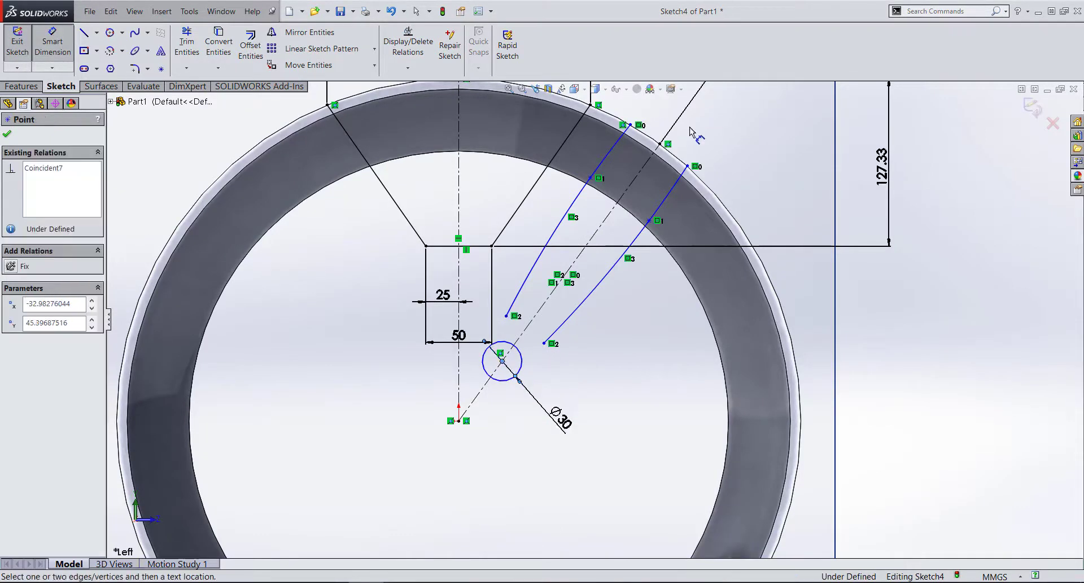
pyautogui.click(660, 144)
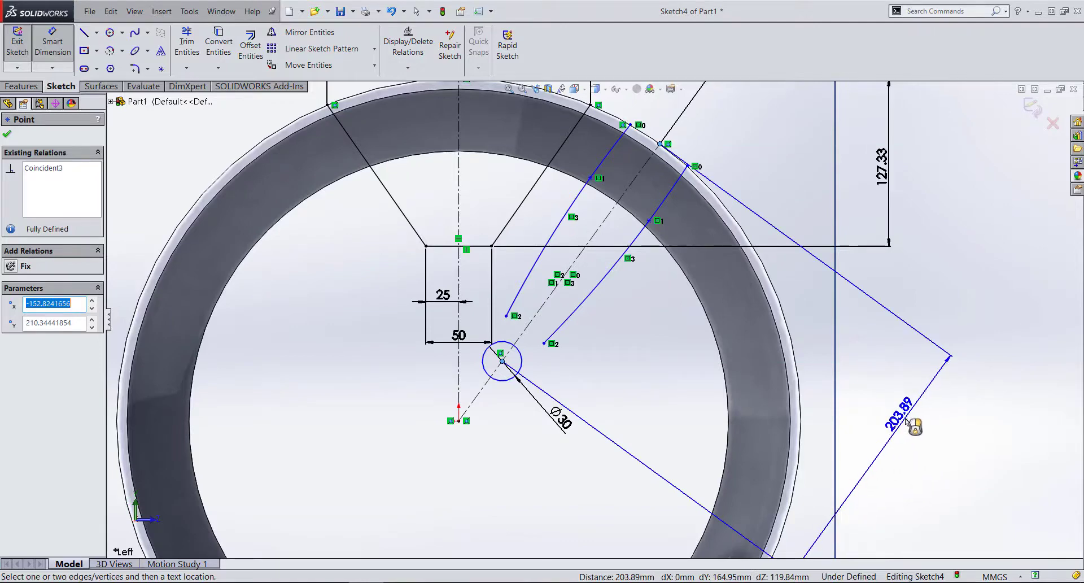
pyautogui.click(906, 424)
pyautogui.write('190')
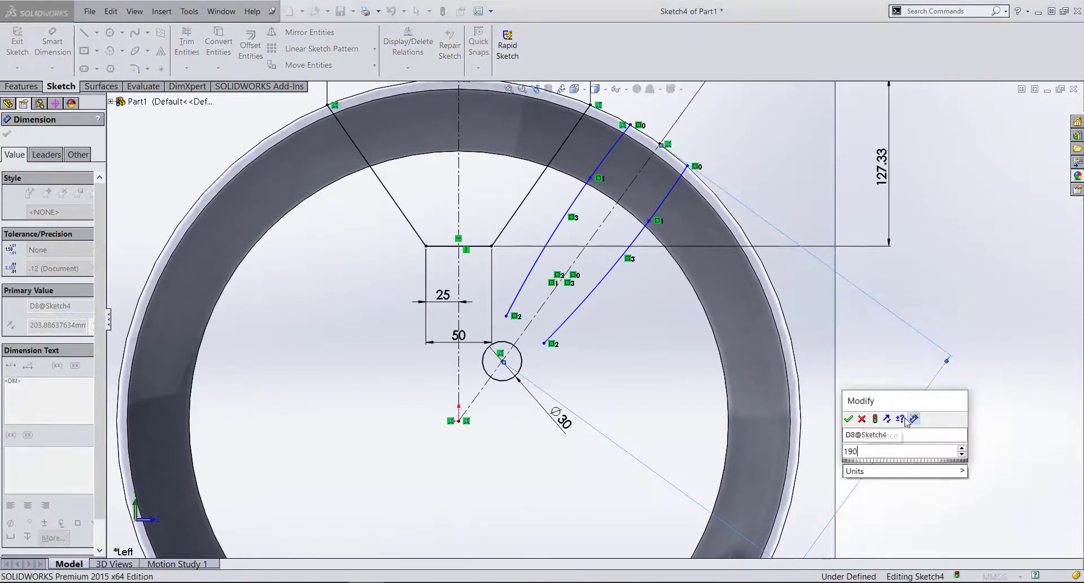
pyautogui.click(848, 419)
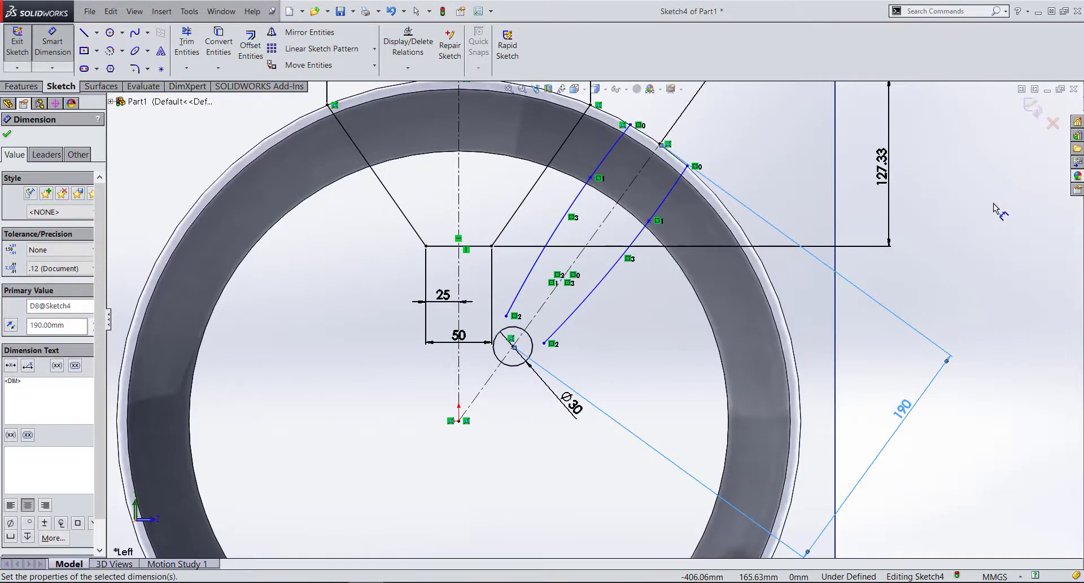
pyautogui.press('Escape')
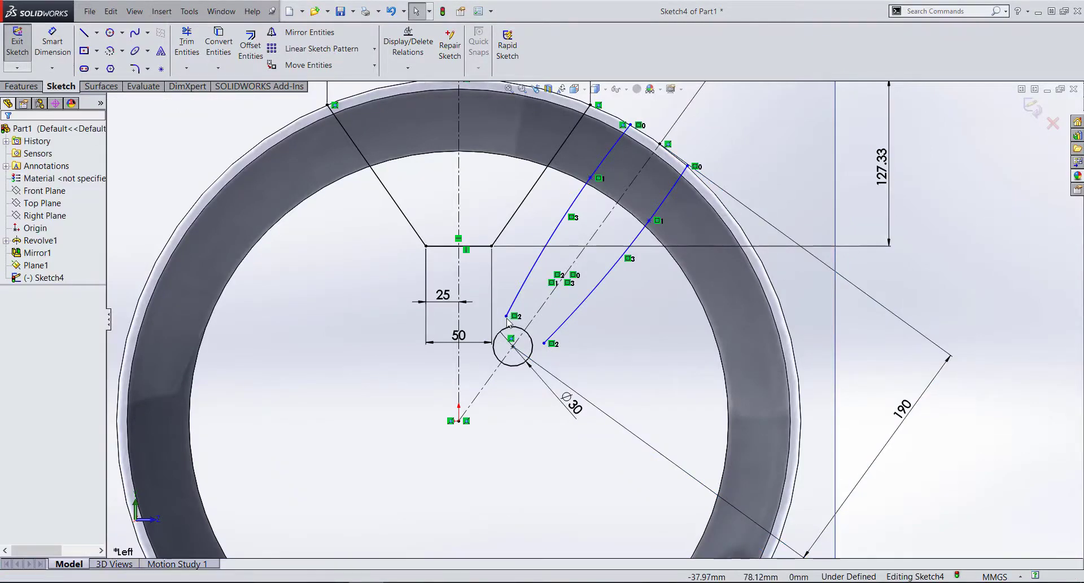
# - Make the upper spline's lower end coincident with the Ø30 circle, then slide it along the circle
pyautogui.moveTo(506, 317); pyautogui.dragTo(499, 318)
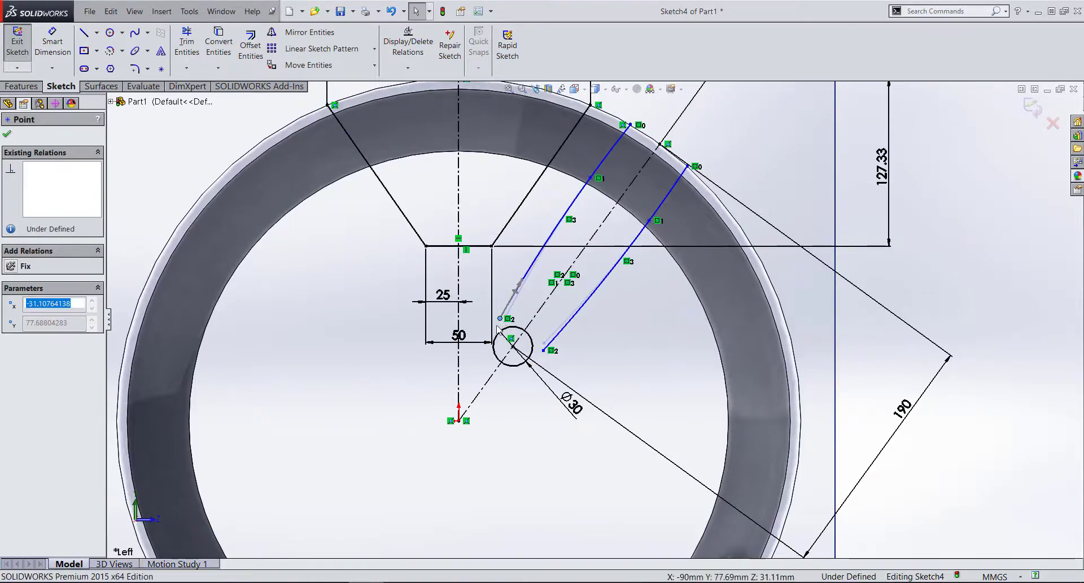
pyautogui.keyDown('ctrl'); pyautogui.click(500, 334); pyautogui.keyUp('ctrl')
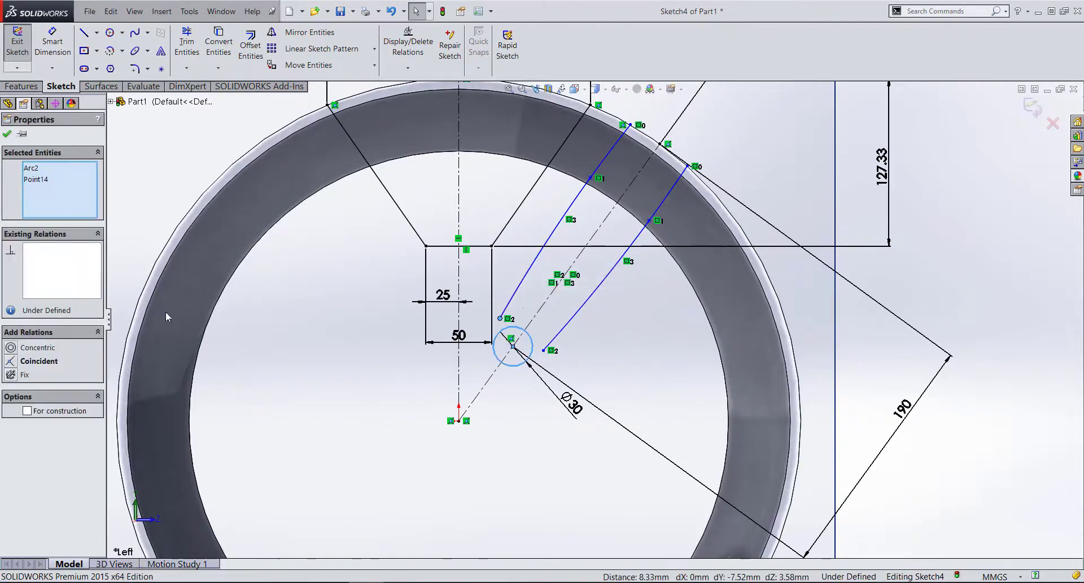
pyautogui.click(23, 362)
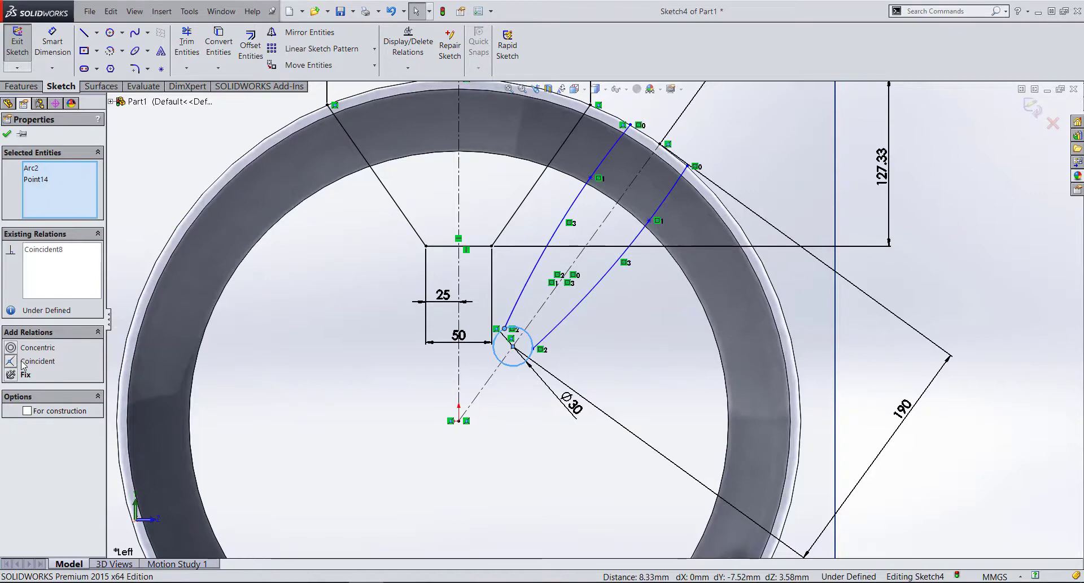
pyautogui.press('Escape')
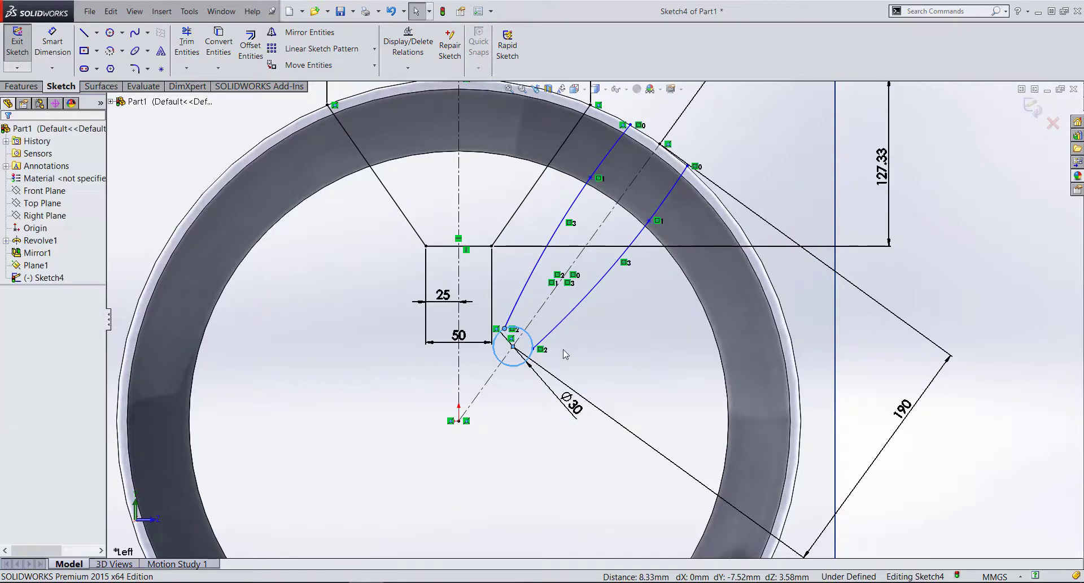
pyautogui.scroll(-5, 497, 337)
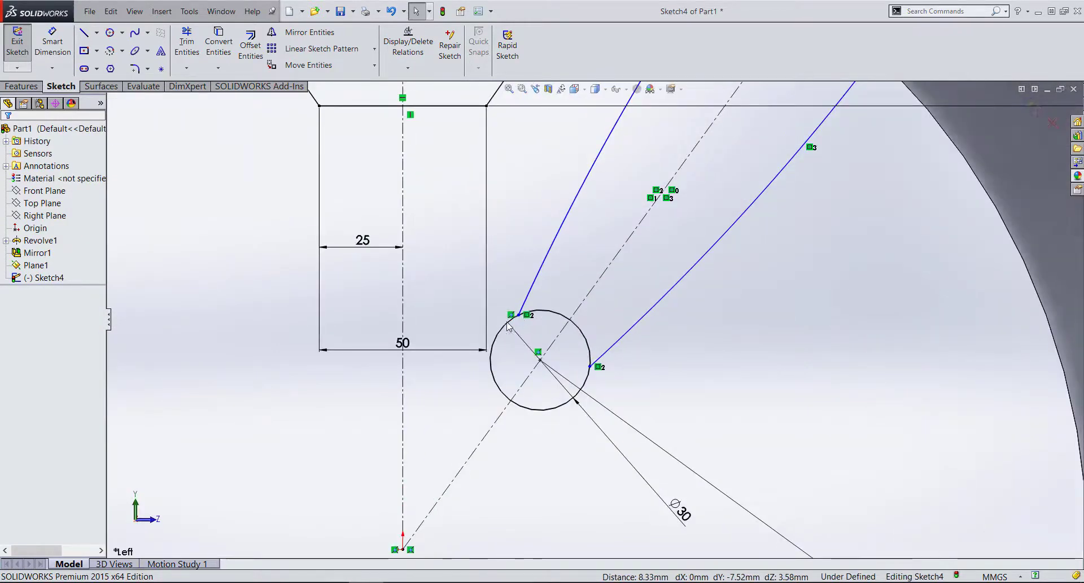
pyautogui.moveTo(519, 316)
pyautogui.mouseDown()
pyautogui.moveTo(489, 336)
pyautogui.moveTo(497, 327)
pyautogui.mouseUp()
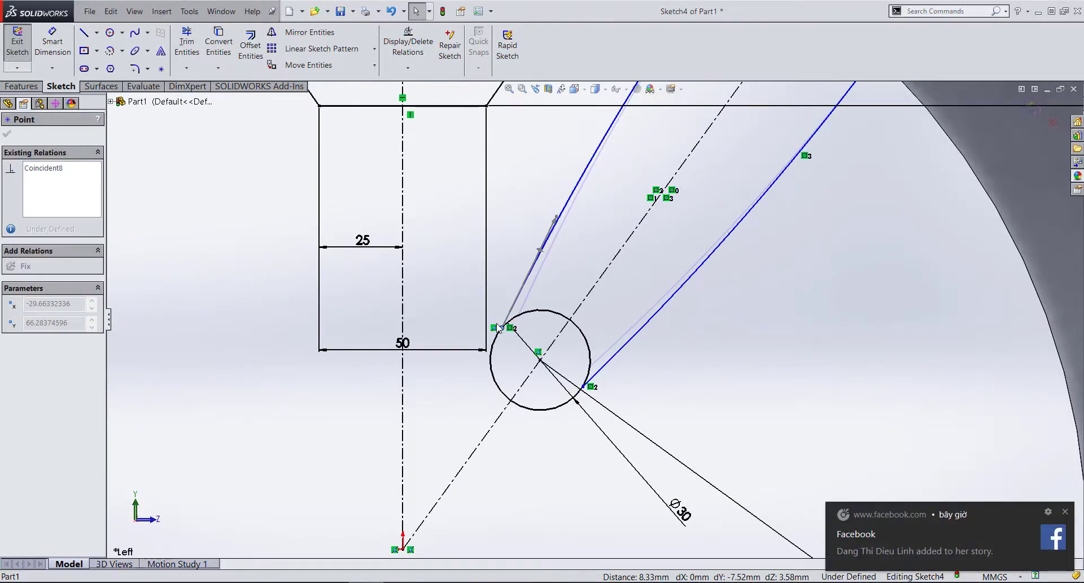
pyautogui.moveTo(497, 328); pyautogui.dragTo(502, 328)
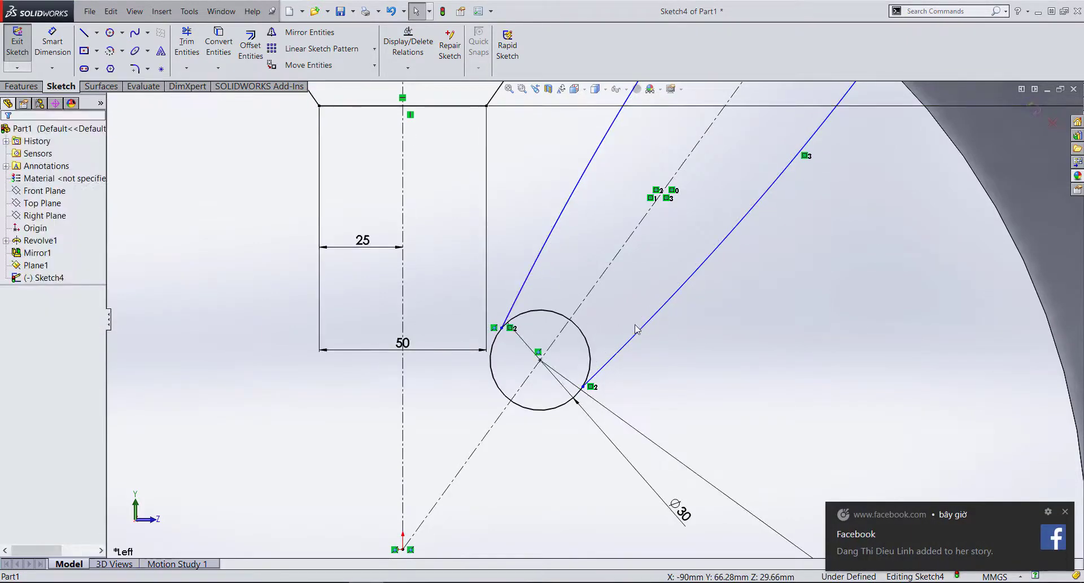
# - Undo a conflicting Horizontal relation between the spline ends and circle centre, then reposition the end
pyautogui.click(583, 388)
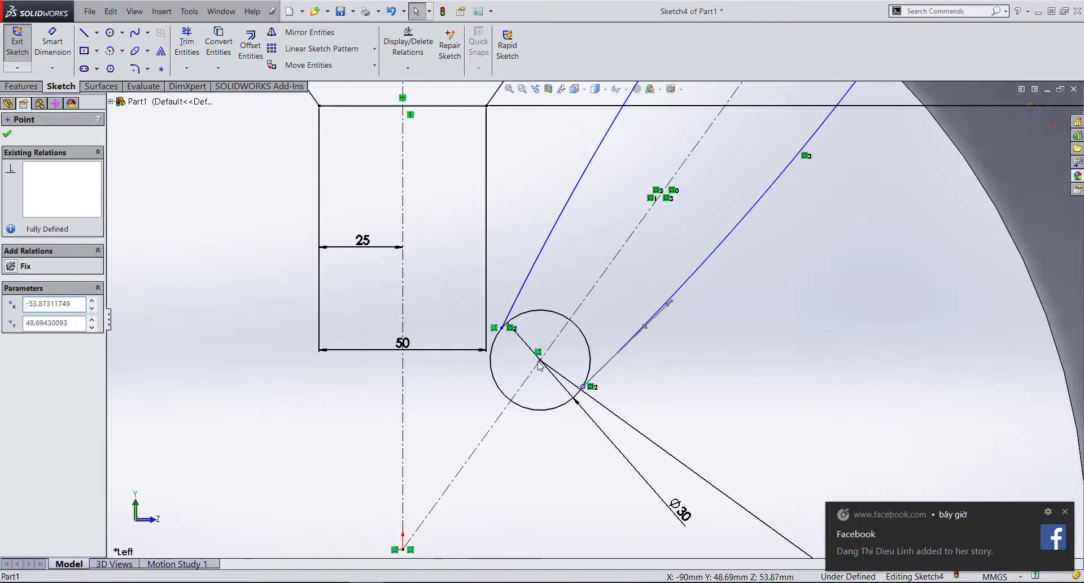
pyautogui.keyDown('ctrl'); pyautogui.click(540, 359); pyautogui.keyUp('ctrl')
pyautogui.keyDown('ctrl'); pyautogui.click(503, 328); pyautogui.keyUp('ctrl')
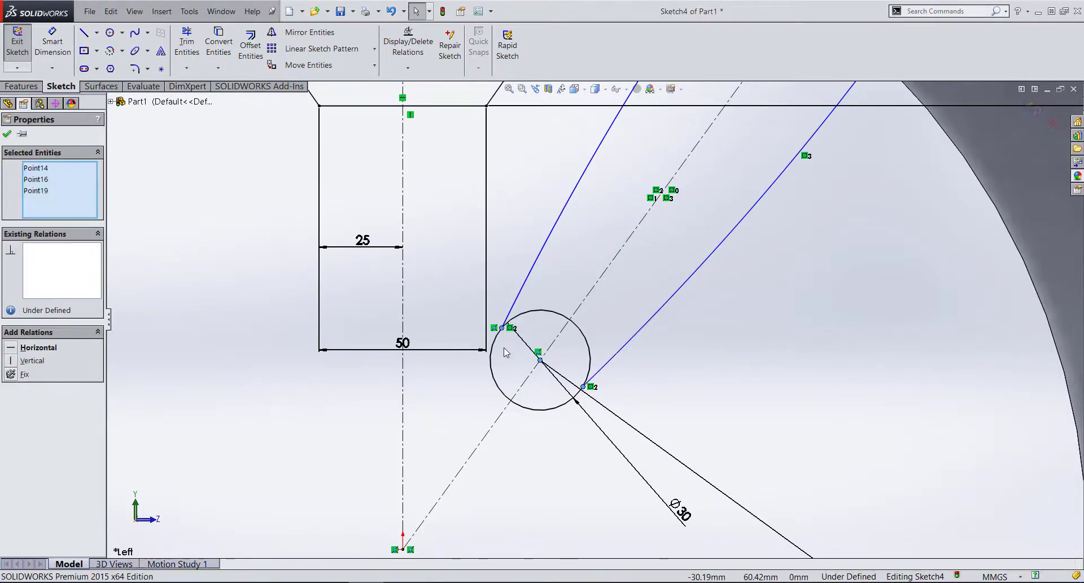
pyautogui.click(41, 350)
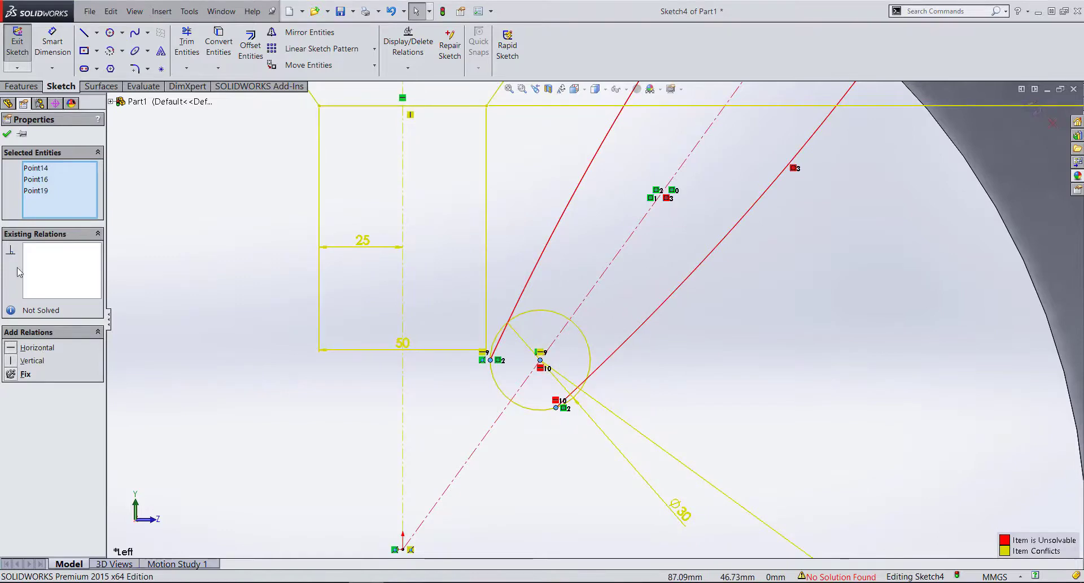
pyautogui.hotkey('ctrl', 'z')
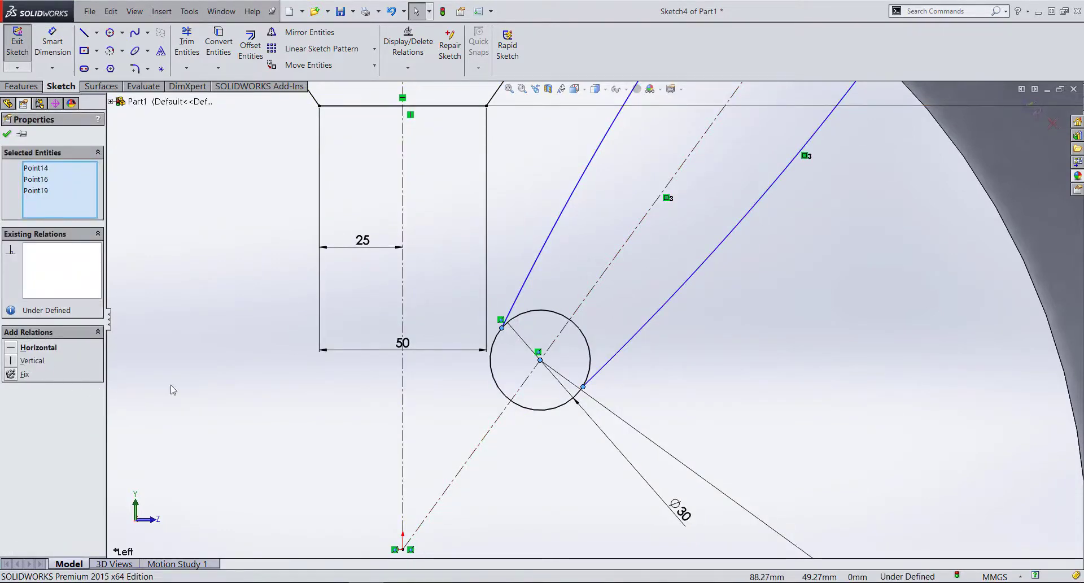
pyautogui.press('Escape')
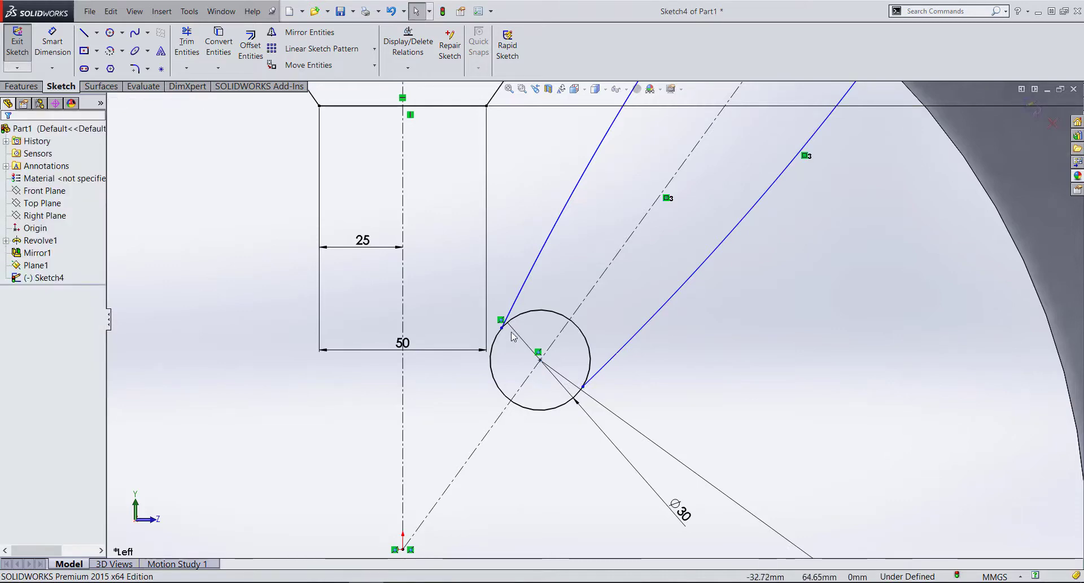
pyautogui.moveTo(501, 328)
pyautogui.mouseDown()
pyautogui.moveTo(495, 341)
pyautogui.moveTo(505, 336)
pyautogui.mouseUp()
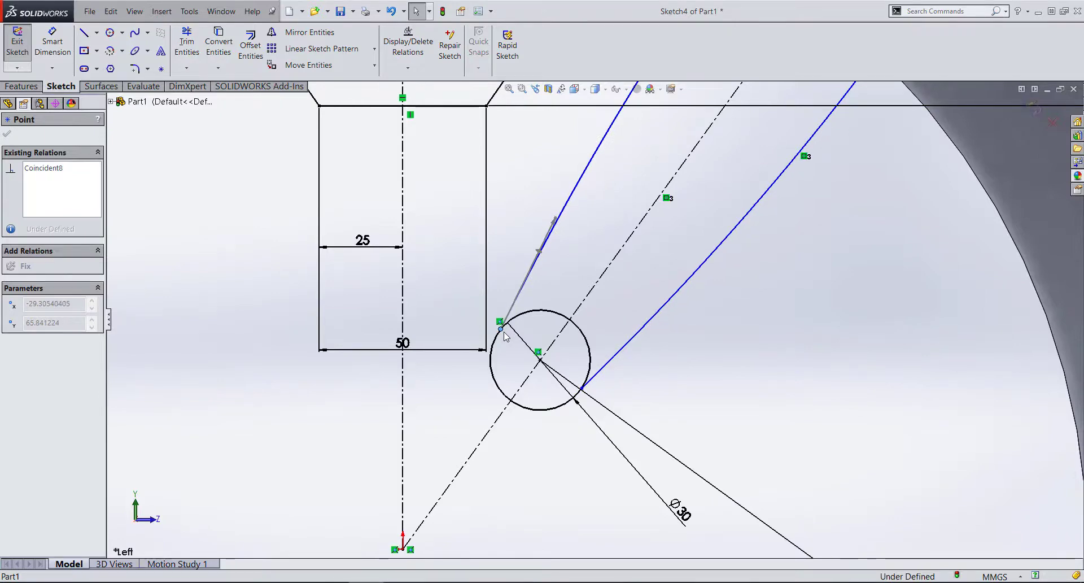
pyautogui.keyDown('ctrl'); pyautogui.click(540, 359); pyautogui.keyUp('ctrl')
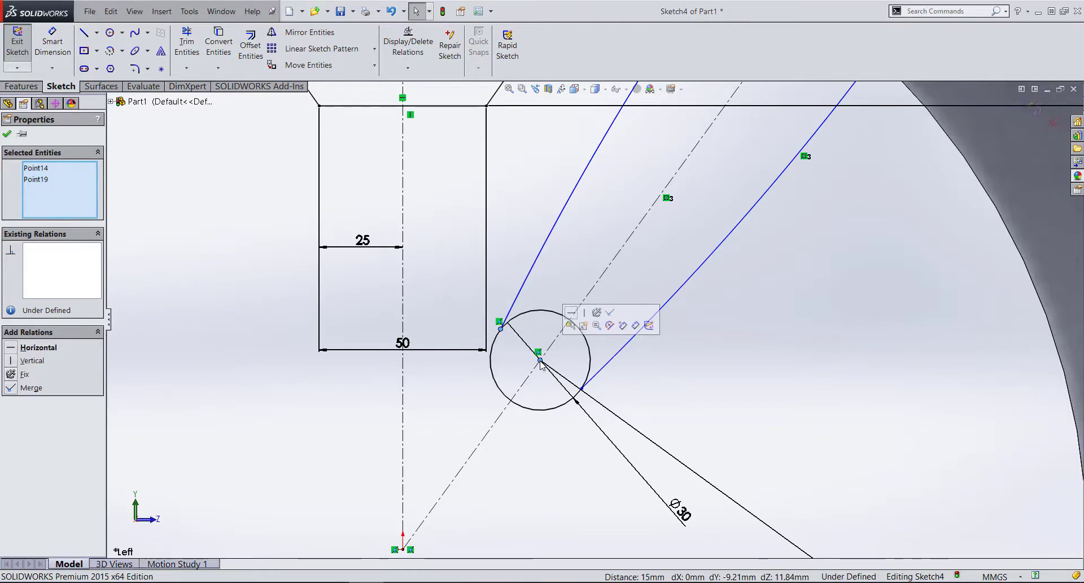
pyautogui.click(623, 367)
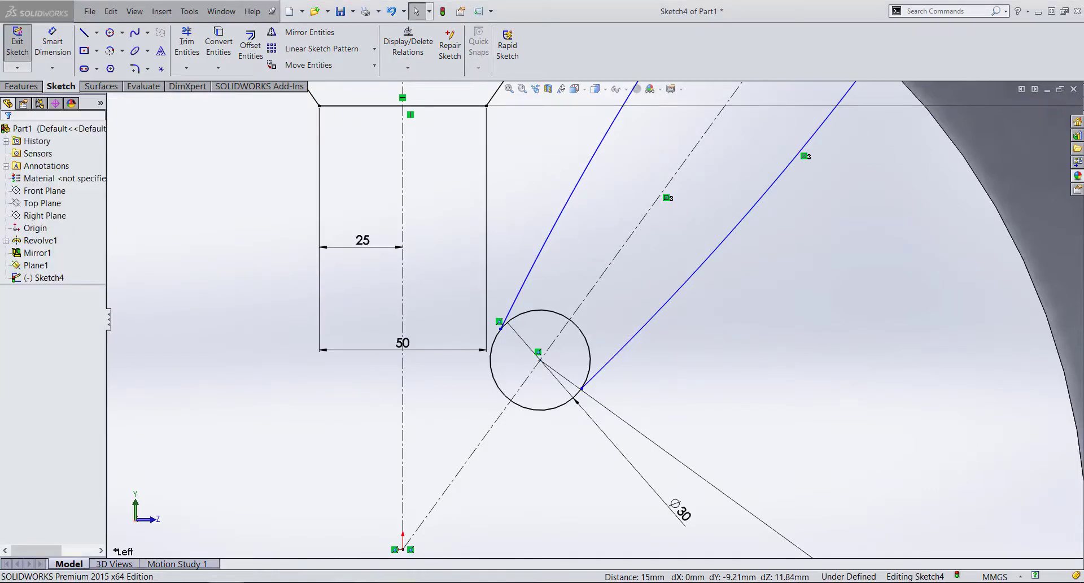
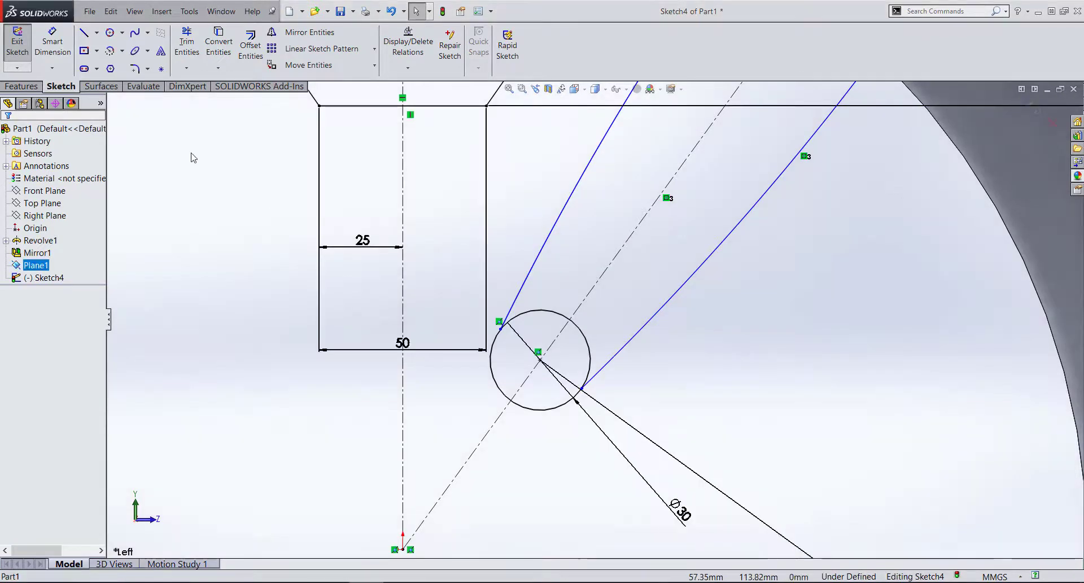
# - Try a tangent relation between the left spline and the Ø30 circle, then undo it
pyautogui.click(535, 267)
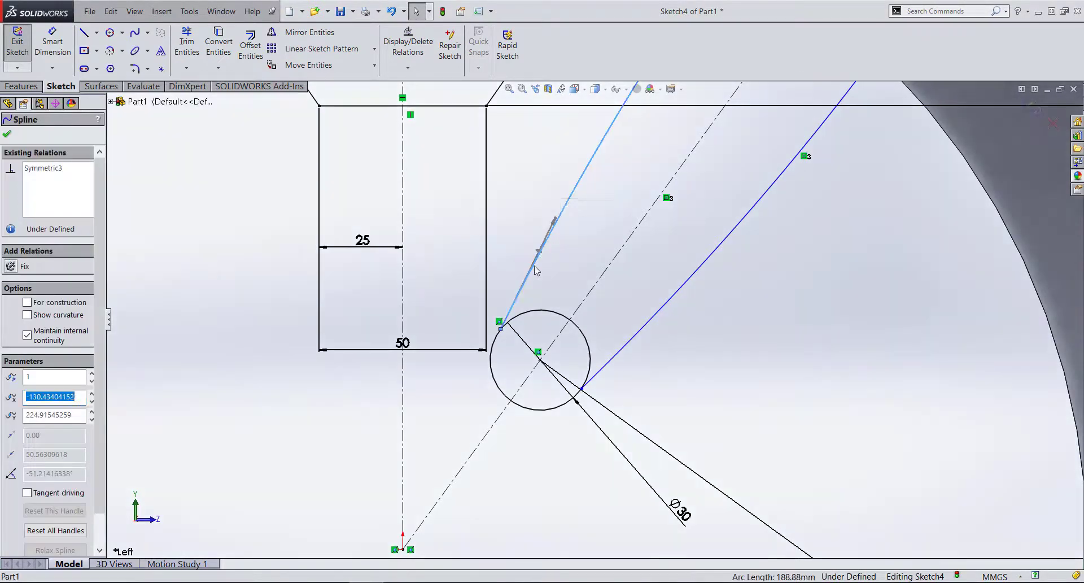
pyautogui.keyDown('ctrl'); pyautogui.click(491, 352); pyautogui.keyUp('ctrl')
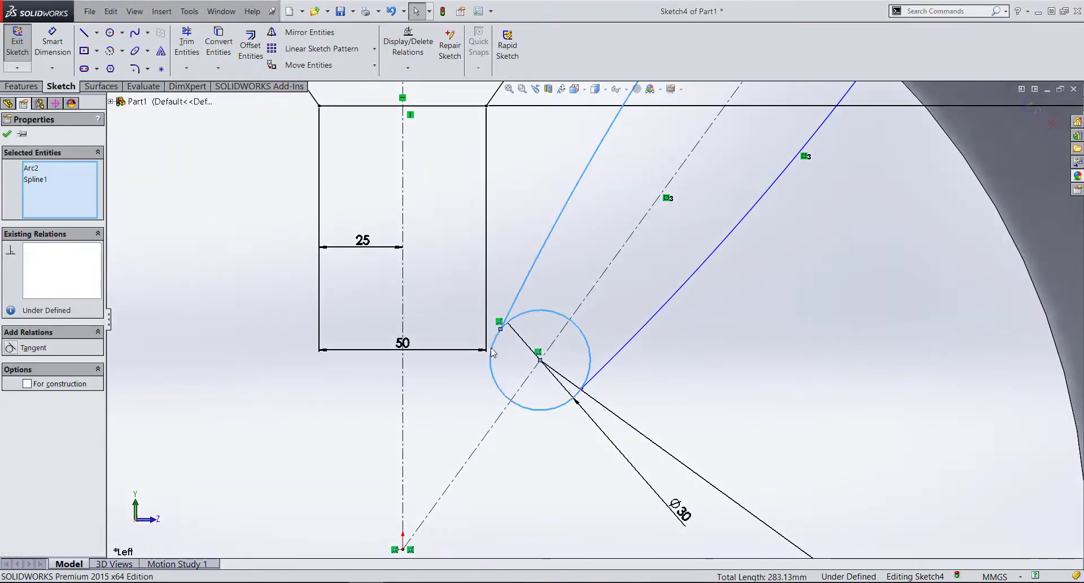
pyautogui.click(33, 348)
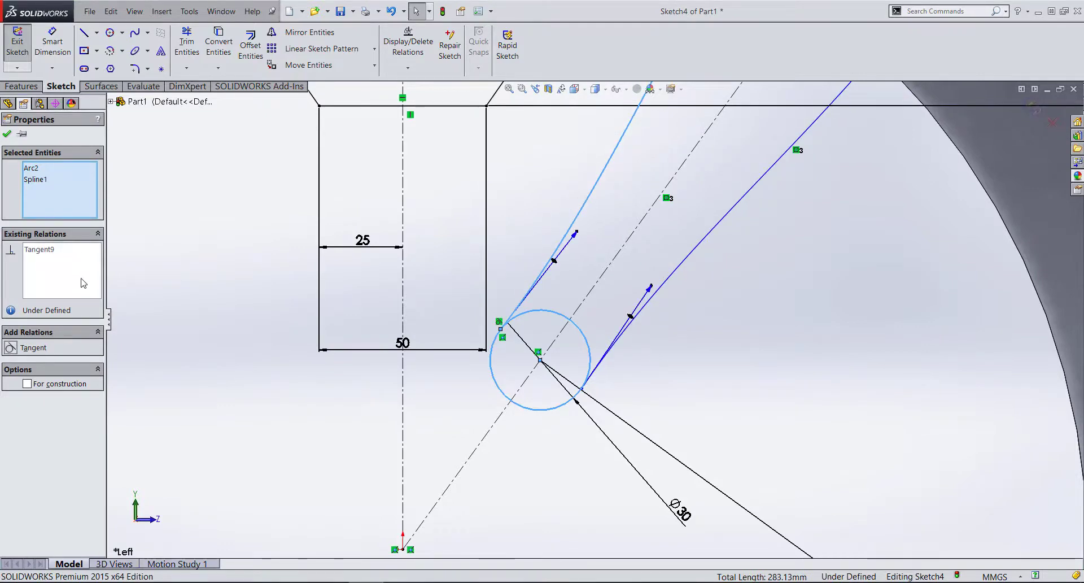
pyautogui.hotkey('ctrl', 'z')
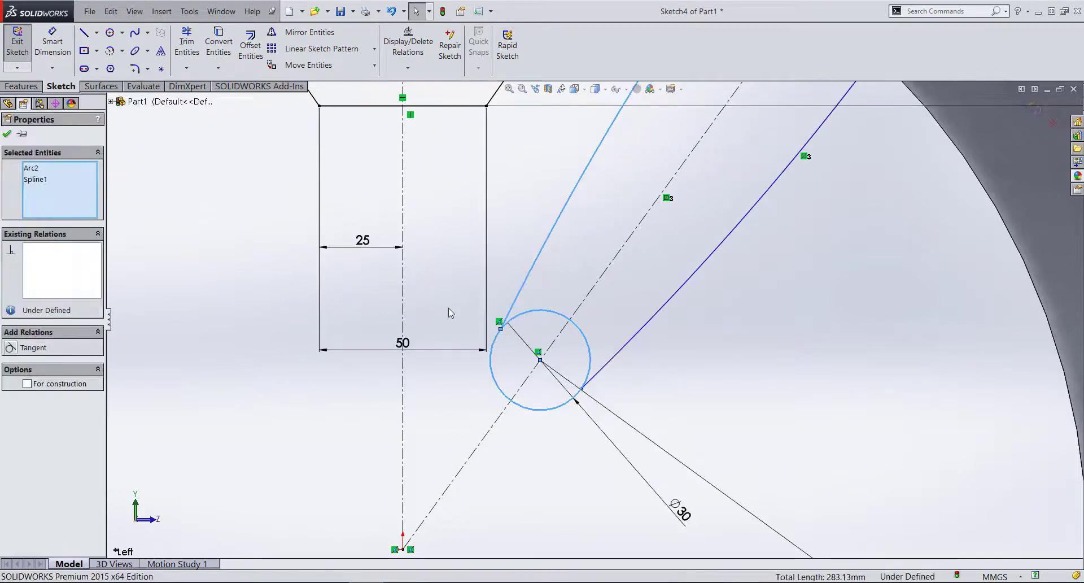
pyautogui.press('Escape')
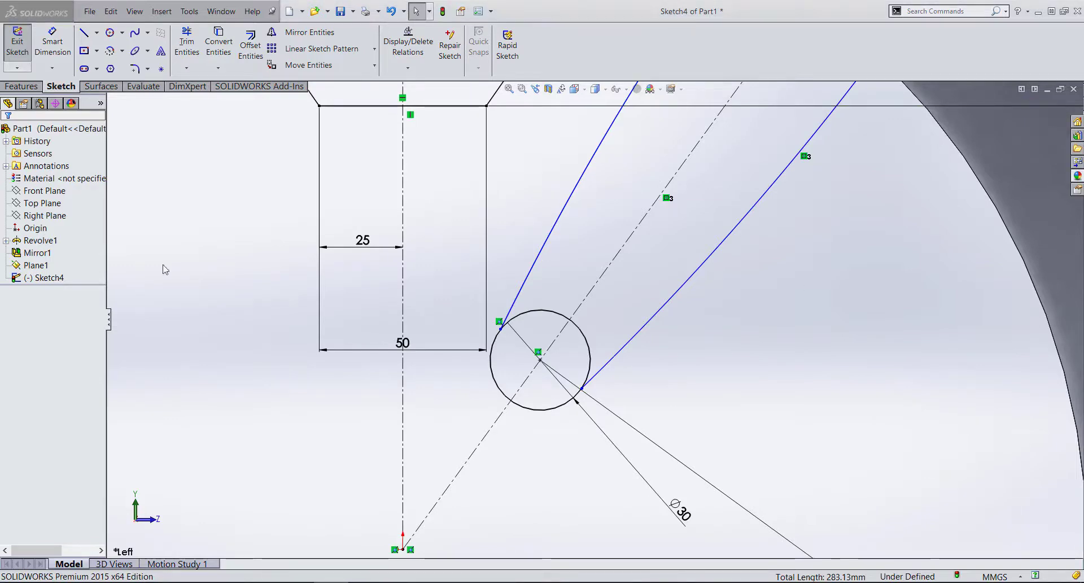
# - Draw a construction centerline from the left spline's end to the right spline's end
pyautogui.click(97, 33)
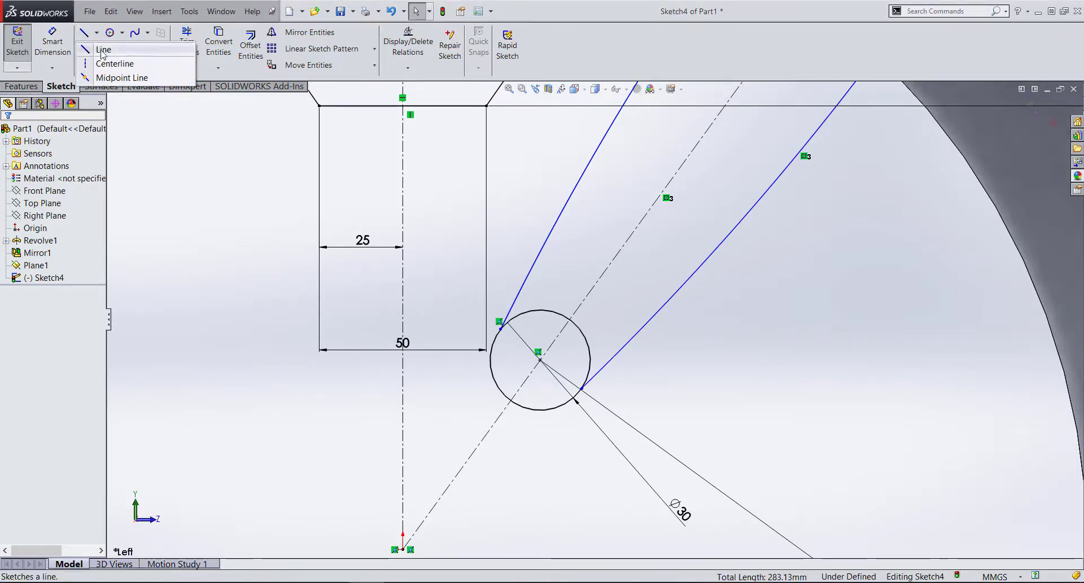
pyautogui.click(109, 65)
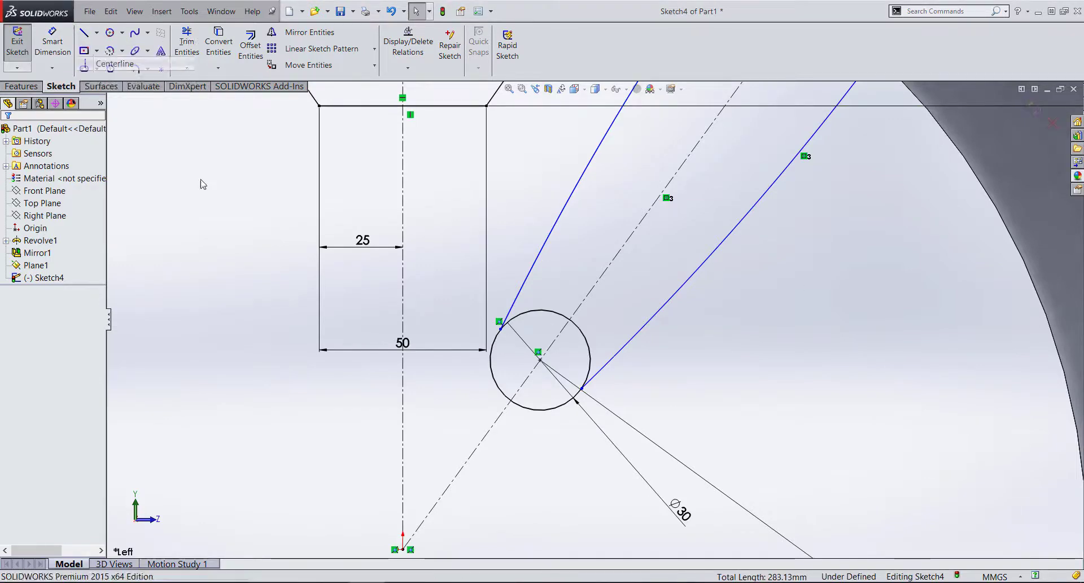
pyautogui.click(501, 329)
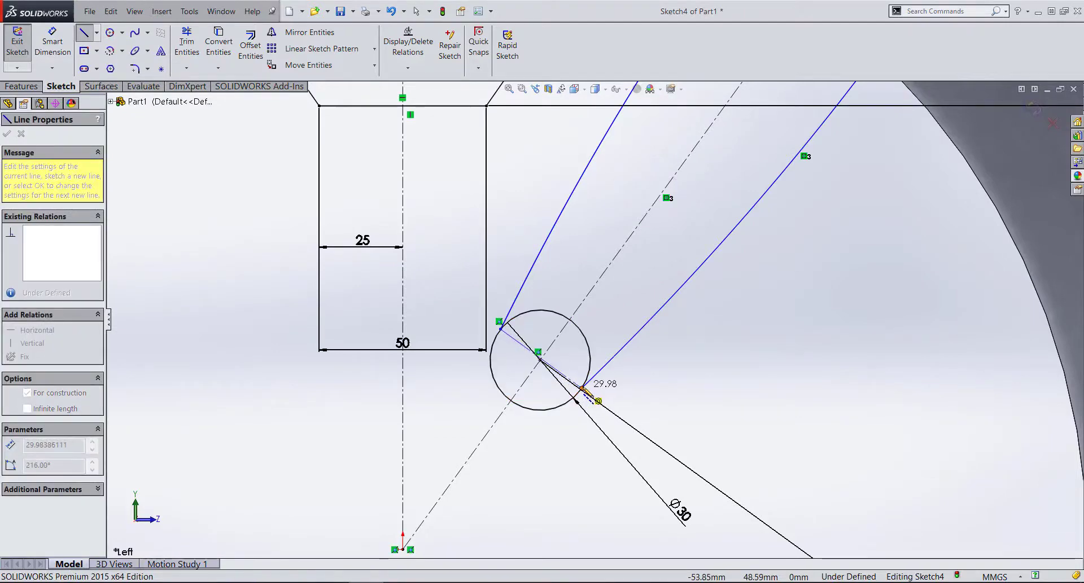
pyautogui.click(582, 389)
pyautogui.press('Escape')
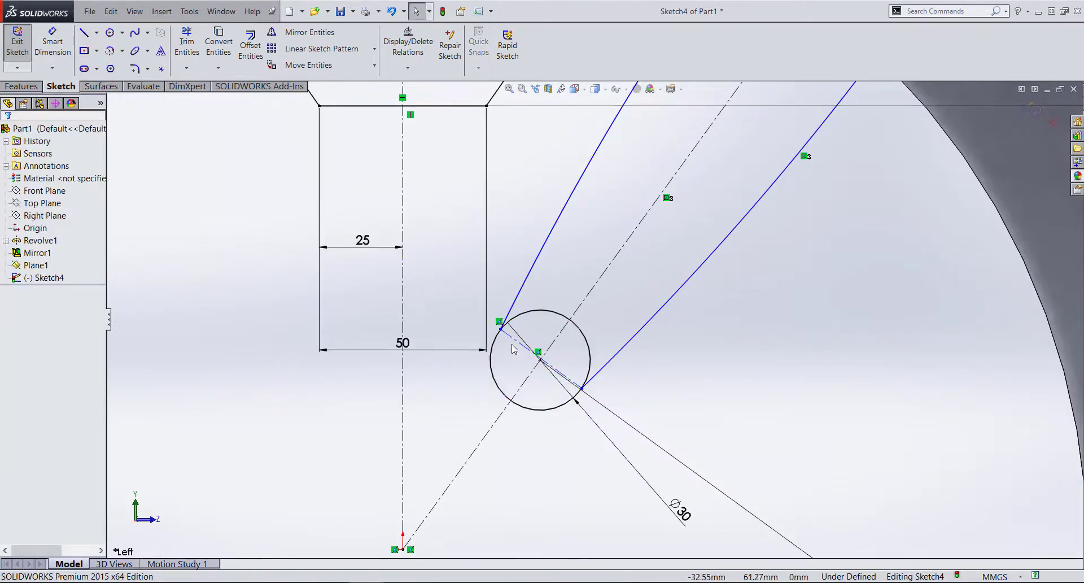
# - Give the centerline a Midpoint relation at the Ø30 circle's centre
pyautogui.click(517, 341)
pyautogui.scroll(-2, 517, 342)
pyautogui.scroll(-2, 517, 342)
pyautogui.scroll(-2, 517, 339)
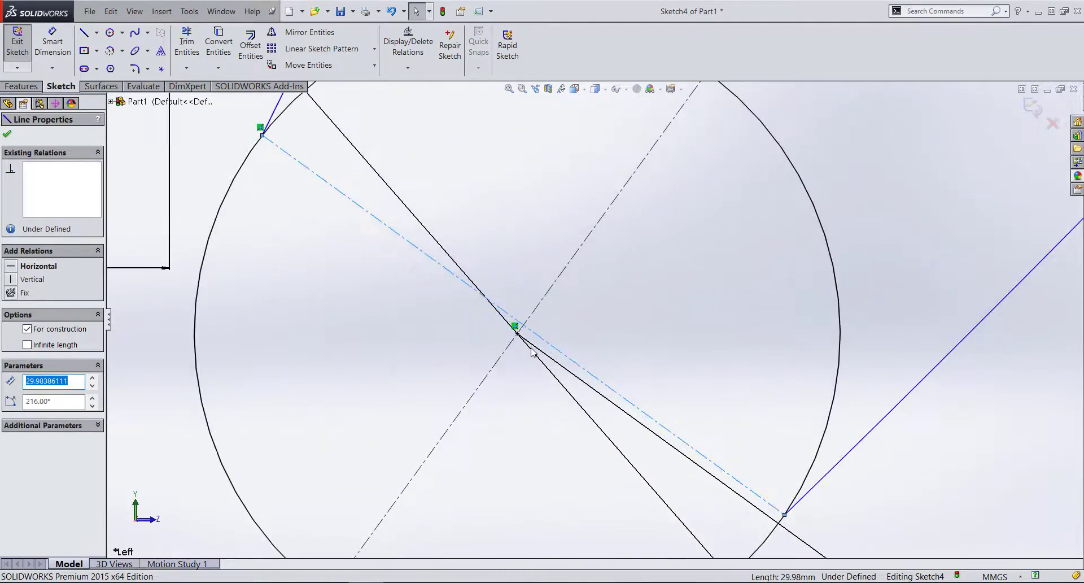
pyautogui.keyDown('ctrl'); pyautogui.click(517, 334); pyautogui.keyUp('ctrl')
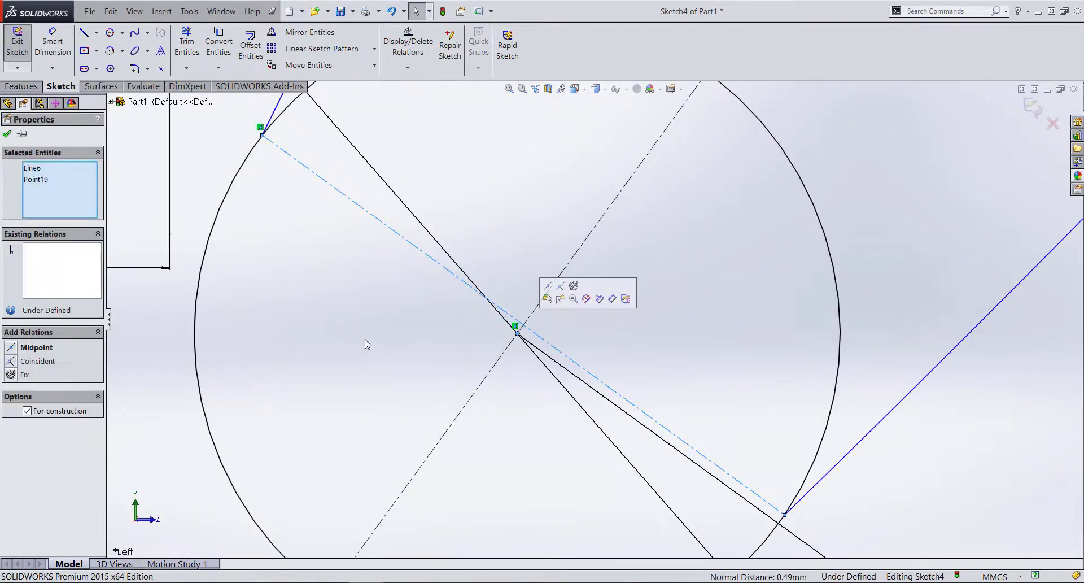
pyautogui.click(32, 348)
pyautogui.click(7, 134)
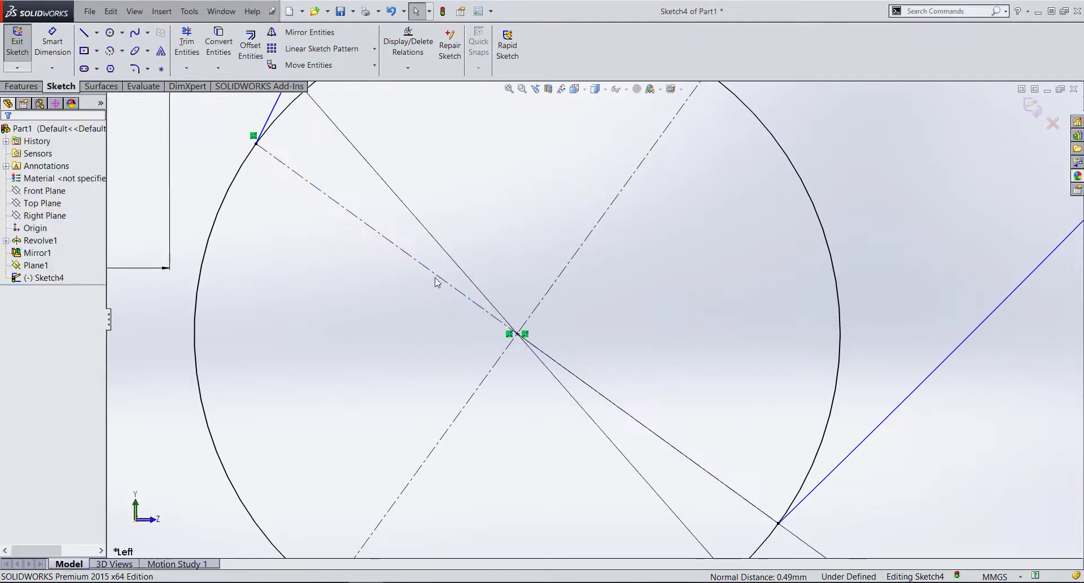
pyautogui.scroll(3, 441, 285)
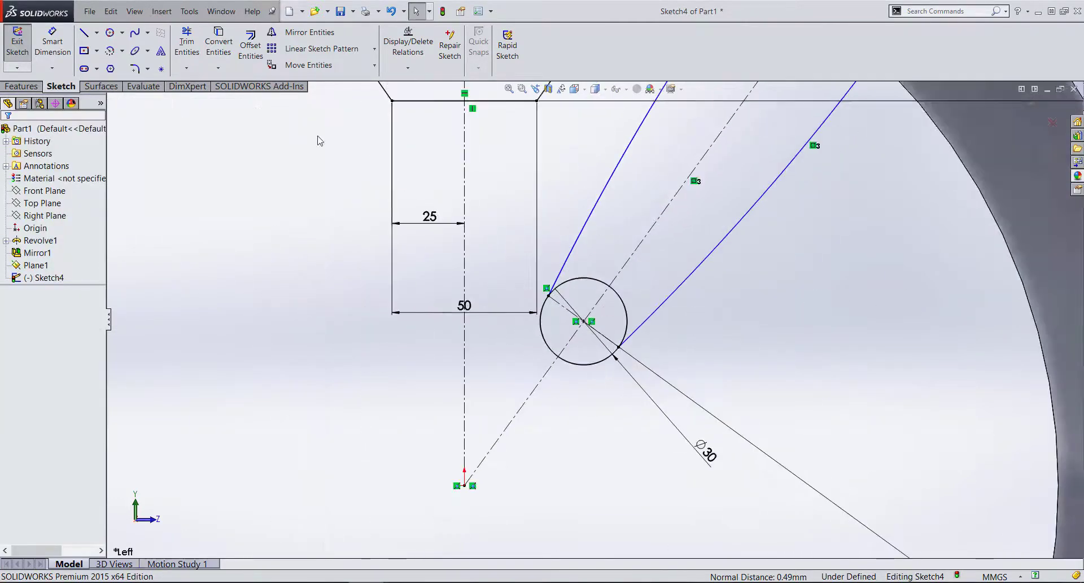
# - Trim the Ø30 circle's upper arc between the splines and move the 190 dimension closer
pyautogui.click(186, 43)
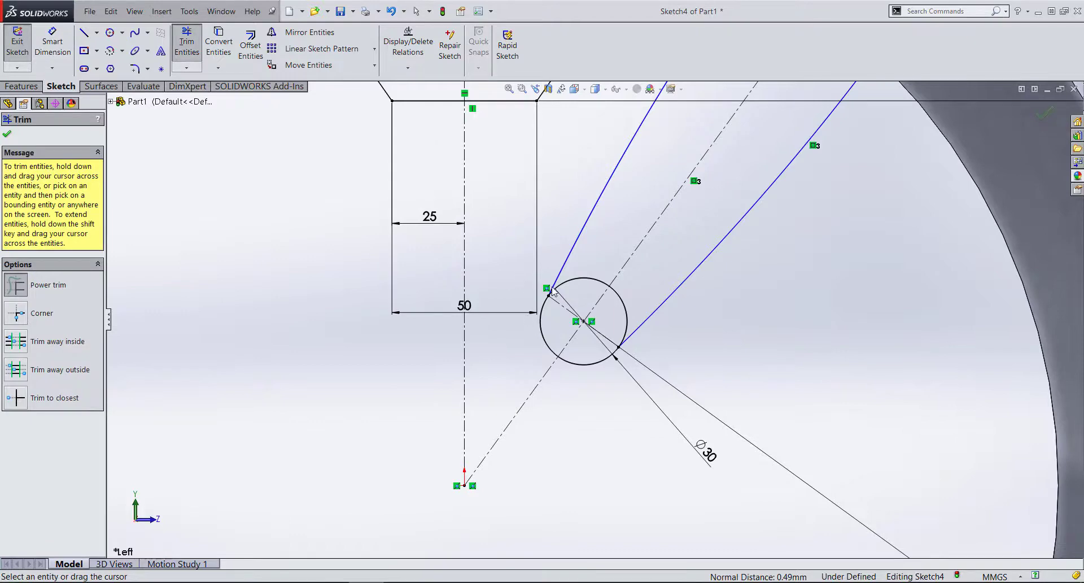
pyautogui.moveTo(552, 290); pyautogui.dragTo(637, 281)
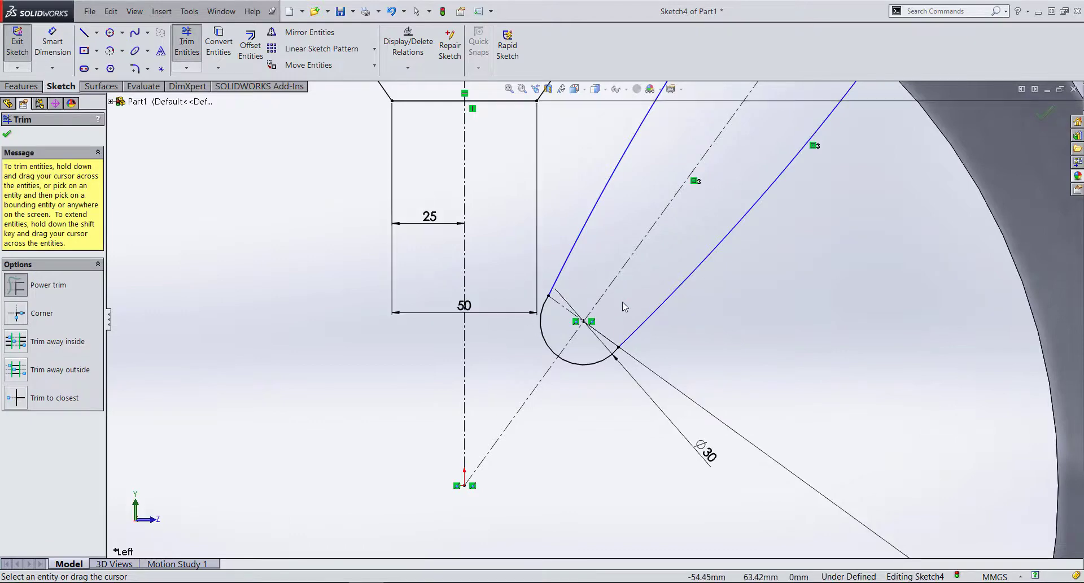
pyautogui.scroll(-3, 621, 299)
pyautogui.press('Escape')
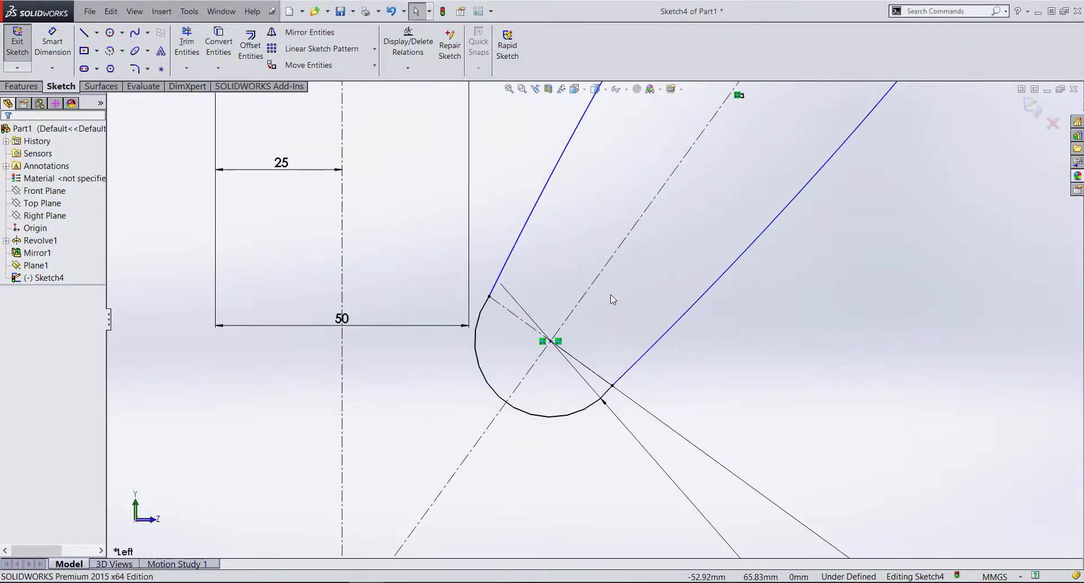
pyautogui.scroll(3, 611, 294)
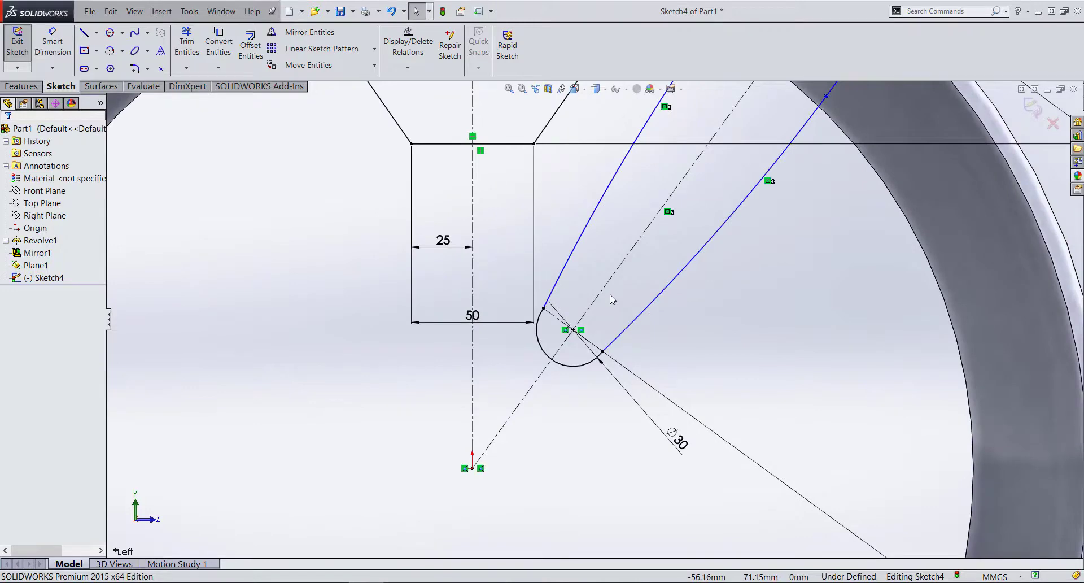
pyautogui.scroll(-3, 659, 337)
pyautogui.scroll(-1, 655, 340)
pyautogui.scroll(5, 649, 346)
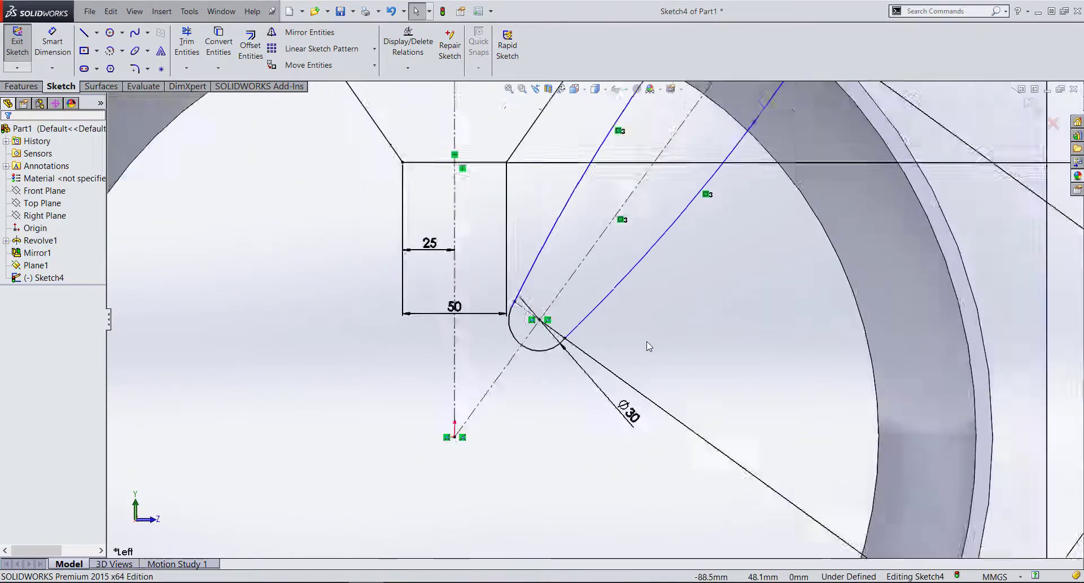
pyautogui.scroll(5, 649, 345)
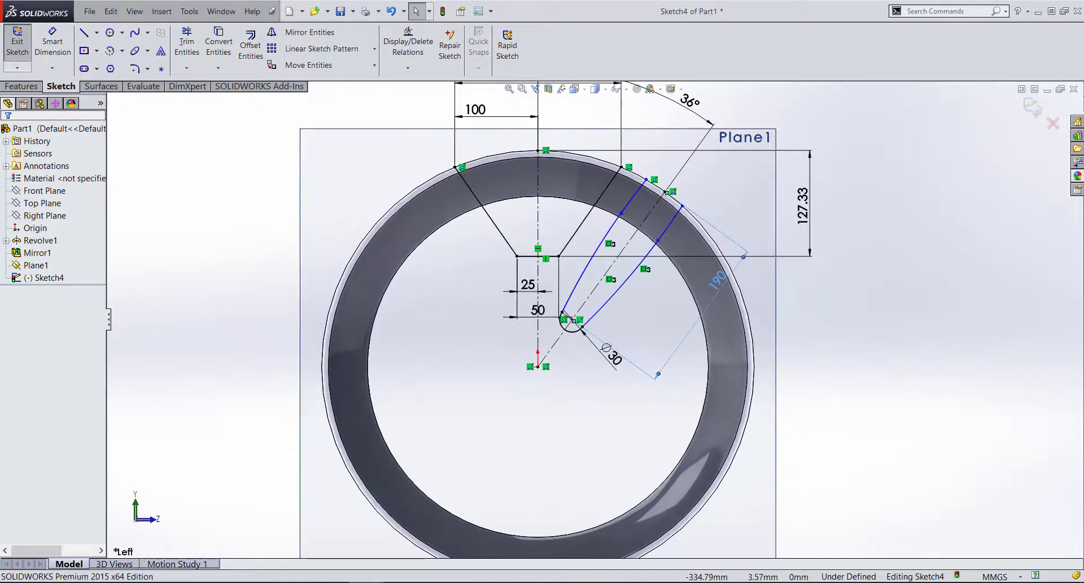
pyautogui.click(673, 328)
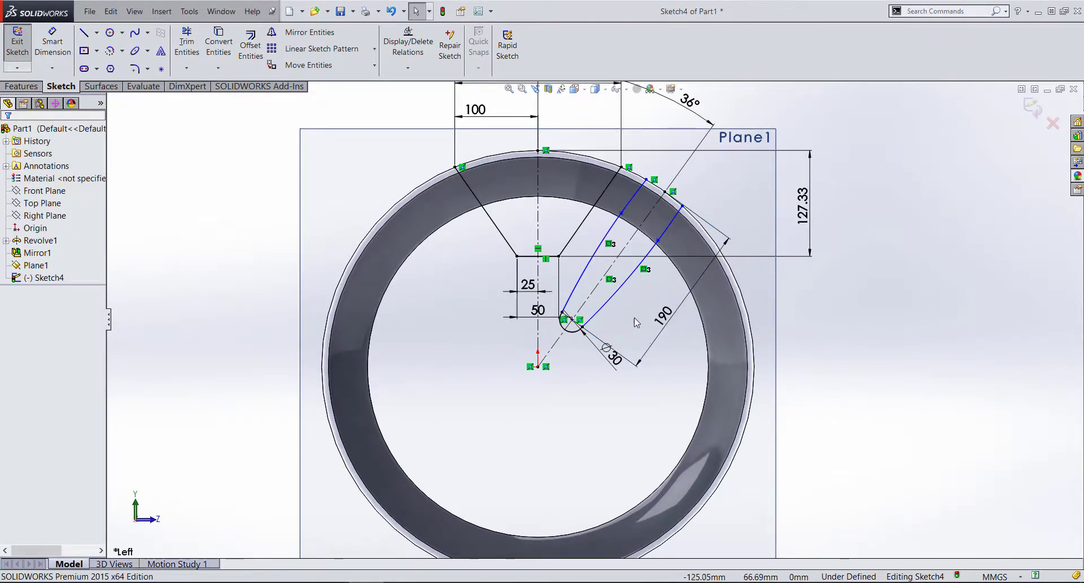
# - Convert the ring's Ø520 outer edge into a sketch circle
pyautogui.click(219, 35)
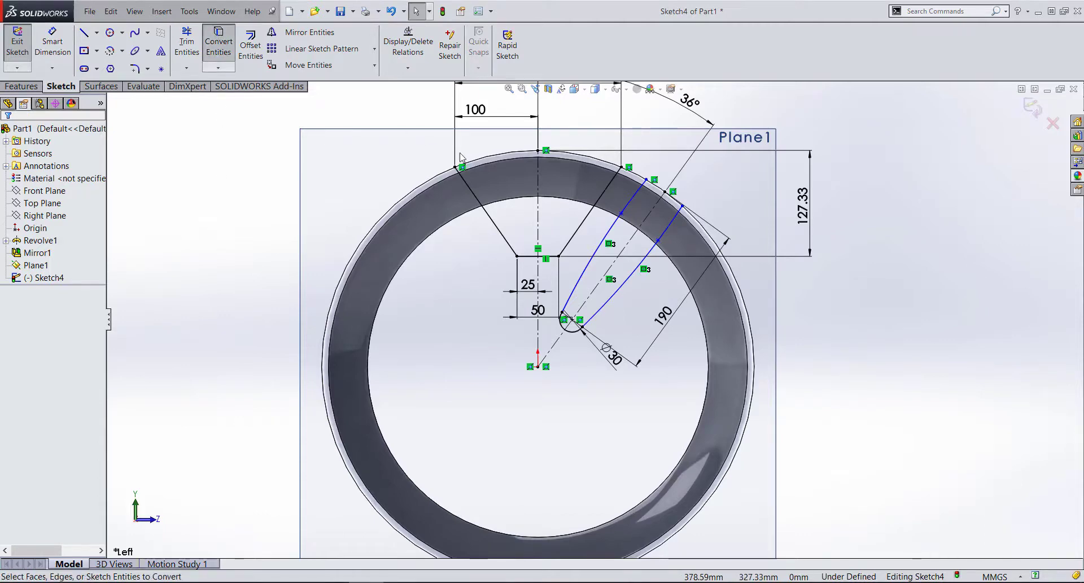
pyautogui.click(516, 153)
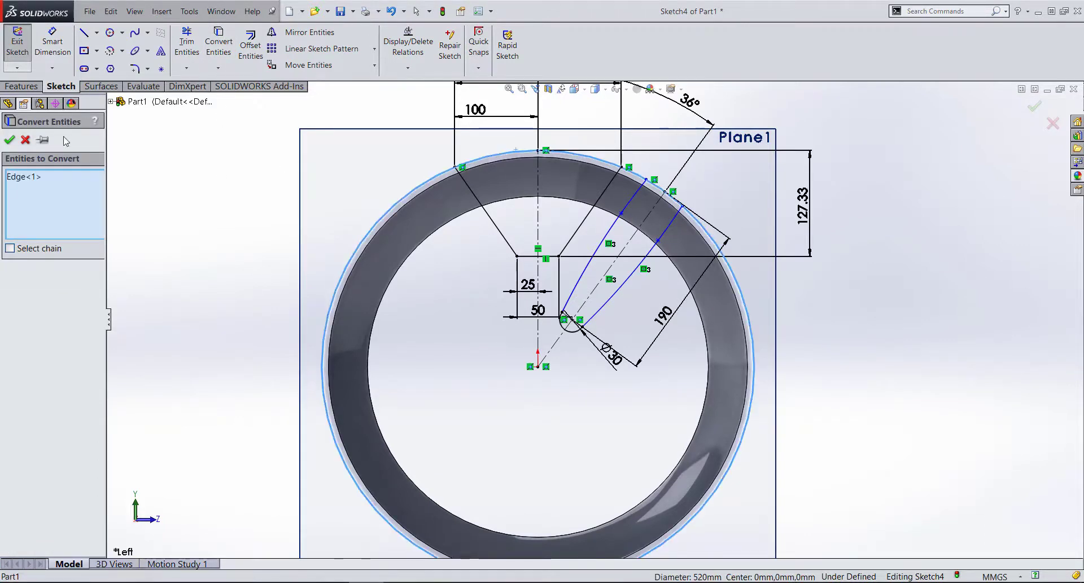
pyautogui.click(9, 140)
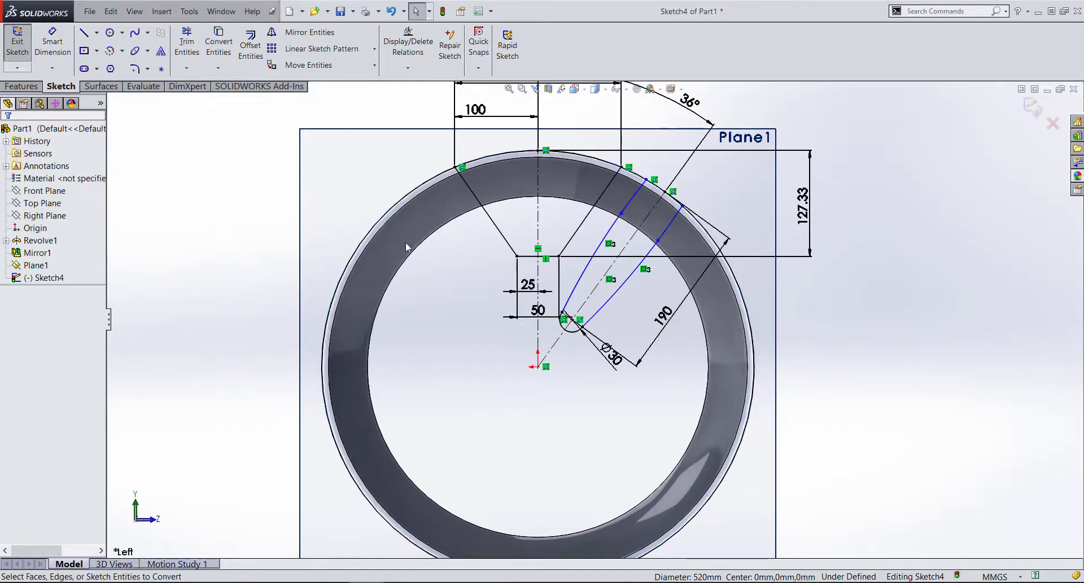
pyautogui.scroll(3, 594, 289)
pyautogui.scroll(1, 505, 299)
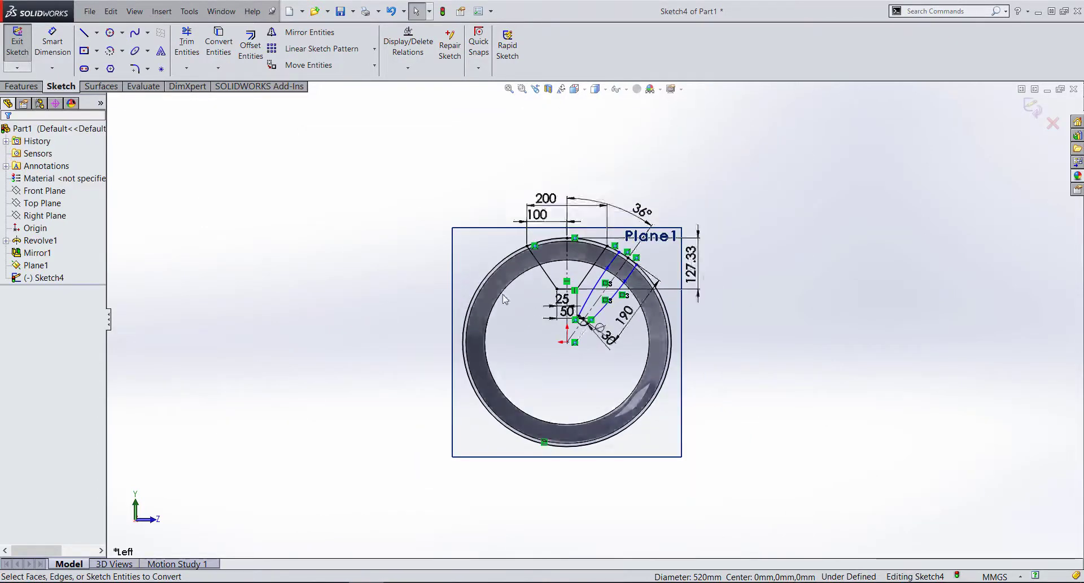
pyautogui.scroll(-4, 693, 325)
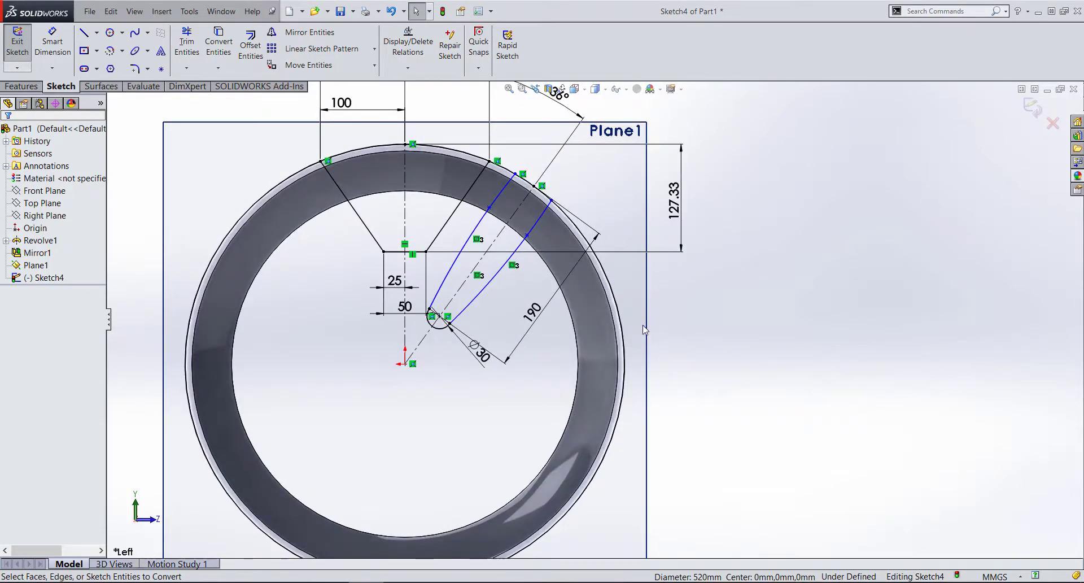
pyautogui.scroll(-3, 509, 248)
pyautogui.scroll(-1, 472, 196)
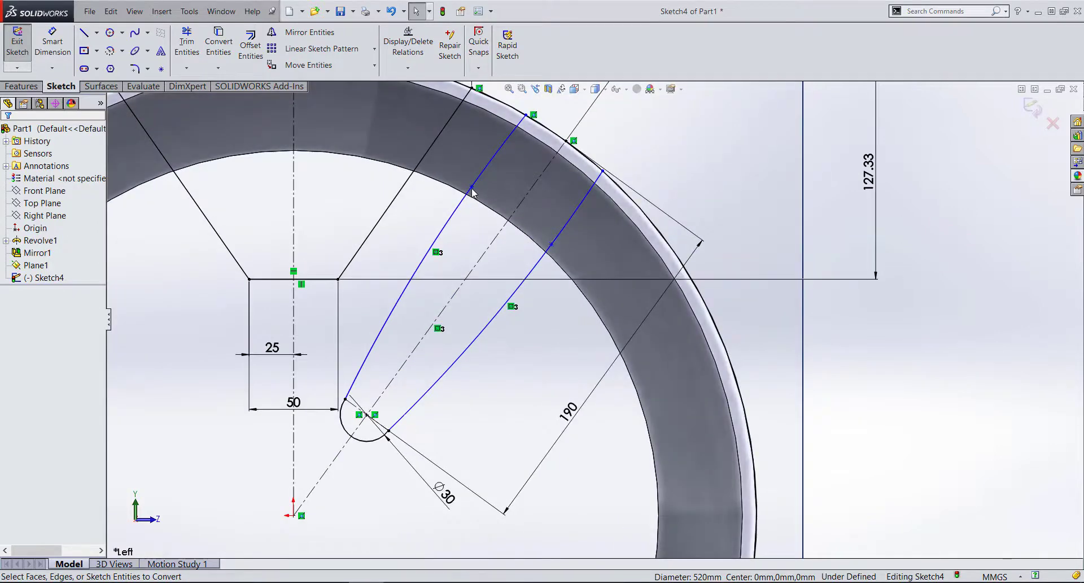
# - Bend the two symmetric spoke splines into curves by dragging their points
pyautogui.moveTo(471, 188); pyautogui.dragTo(442, 225)
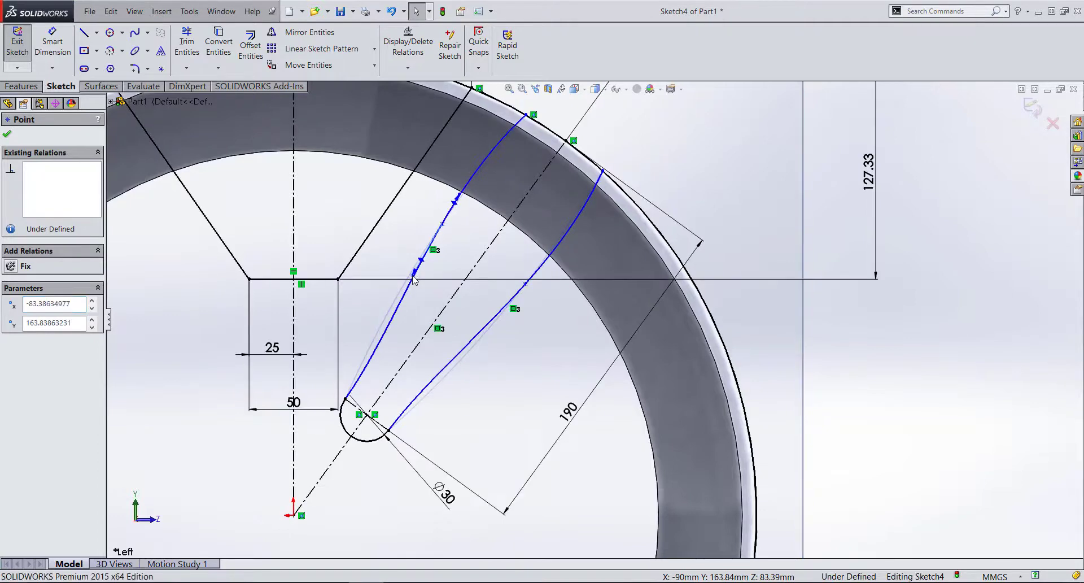
pyautogui.moveTo(409, 276); pyautogui.dragTo(410, 280)
pyautogui.scroll(-2, 530, 291)
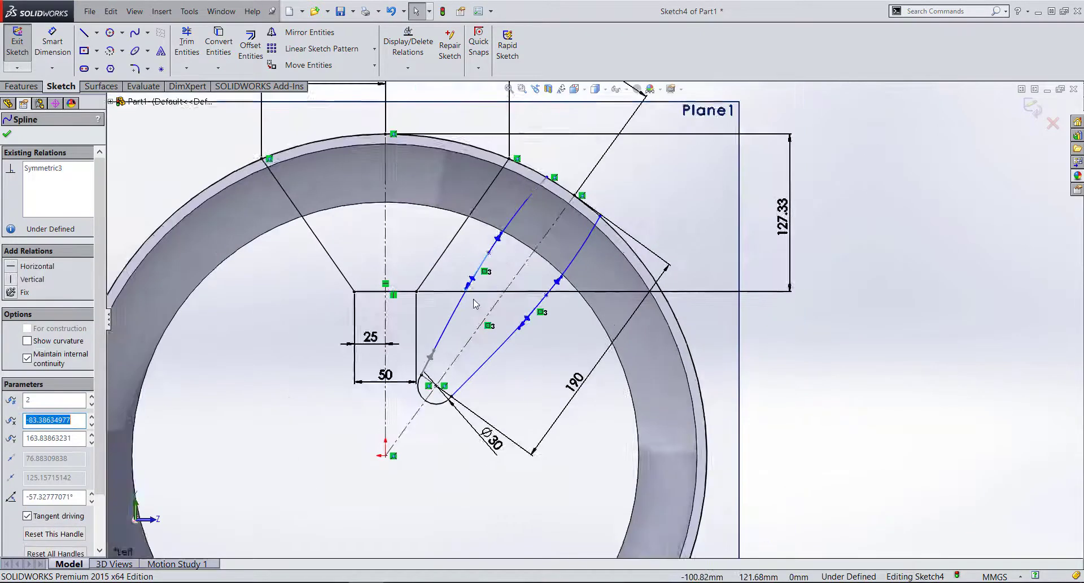
pyautogui.scroll(-1, 531, 291)
pyautogui.press('Escape')
pyautogui.scroll(2, 517, 286)
pyautogui.scroll(1, 535, 293)
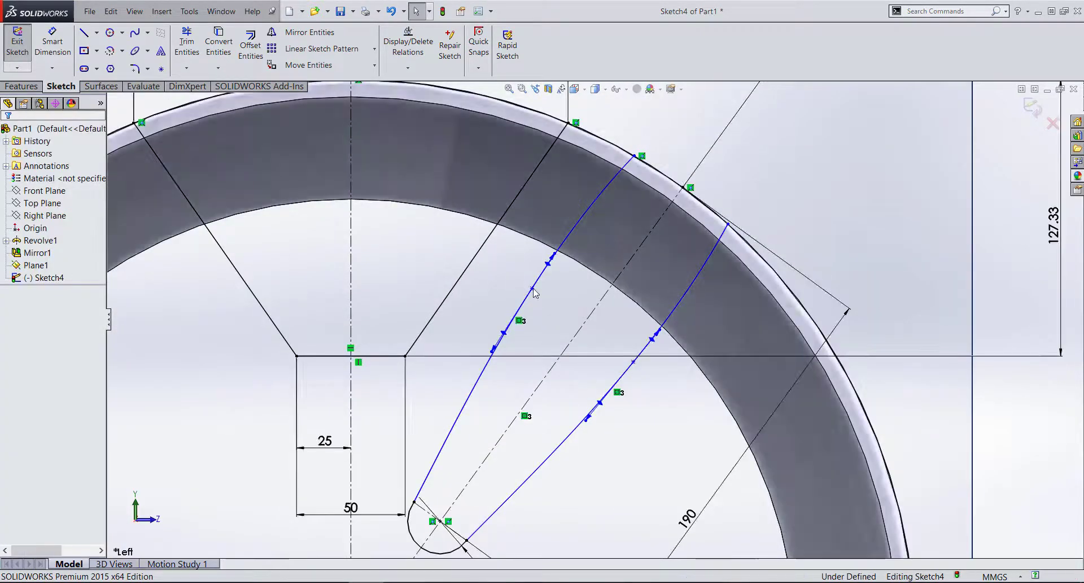
pyautogui.click(532, 289)
pyautogui.moveTo(532, 290); pyautogui.dragTo(535, 299)
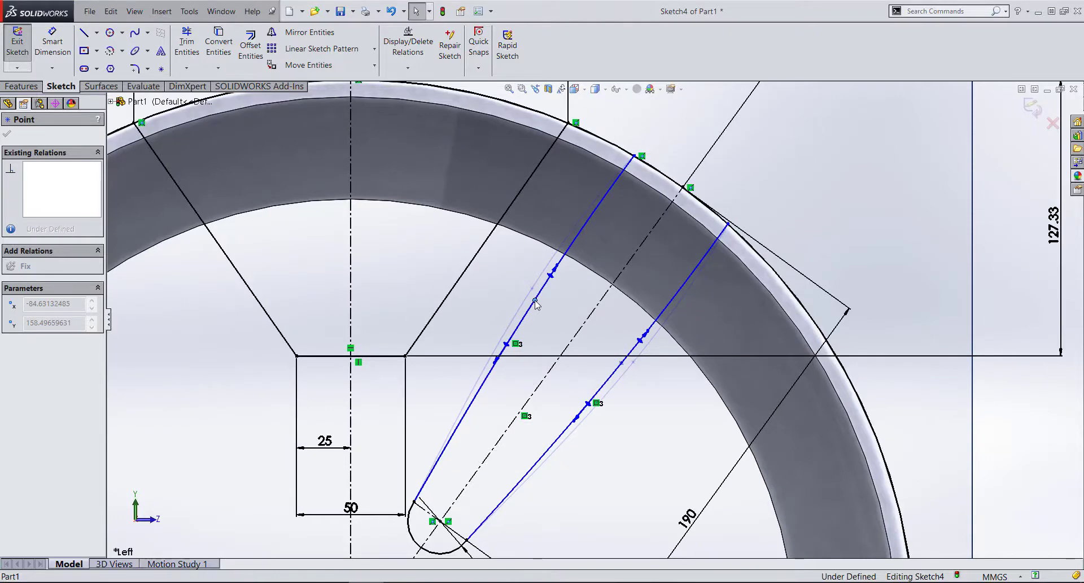
pyautogui.press('Escape')
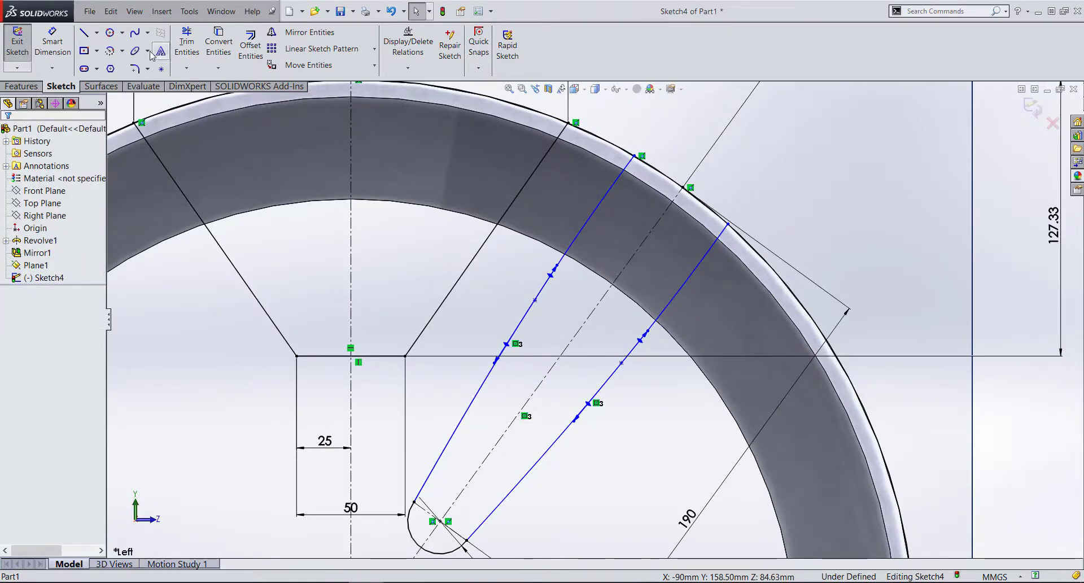
# - Dimension the two spoke end points at the rim 50 mm apart
pyautogui.click(53, 40)
pyautogui.click(635, 157)
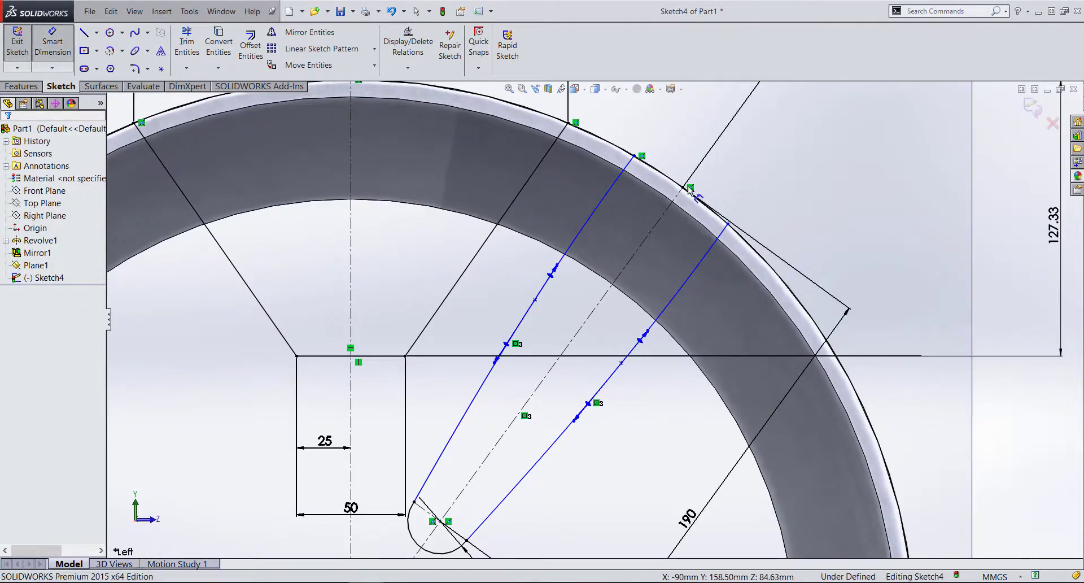
pyautogui.click(728, 225)
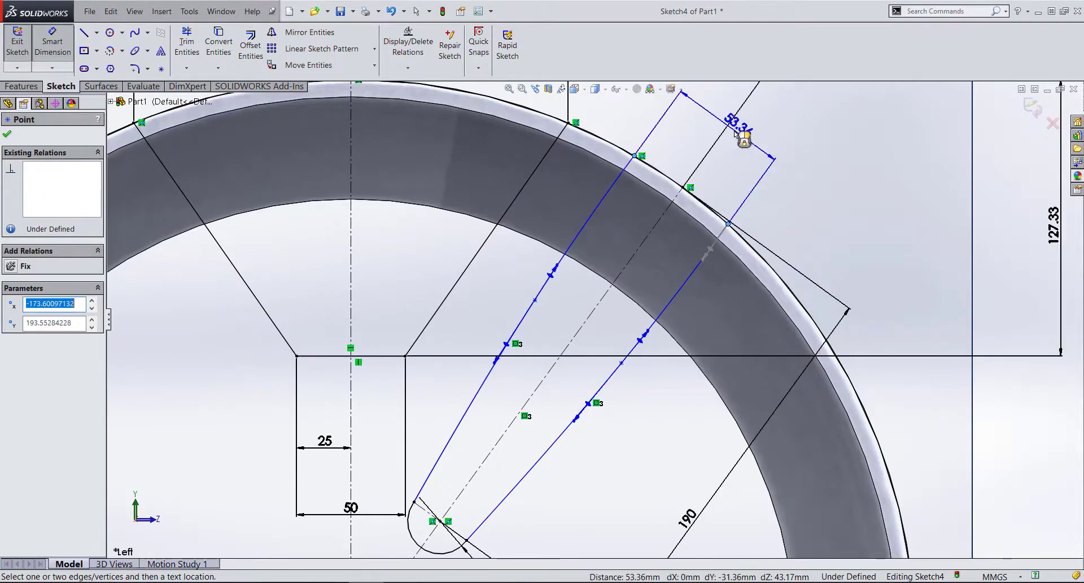
pyautogui.click(757, 137)
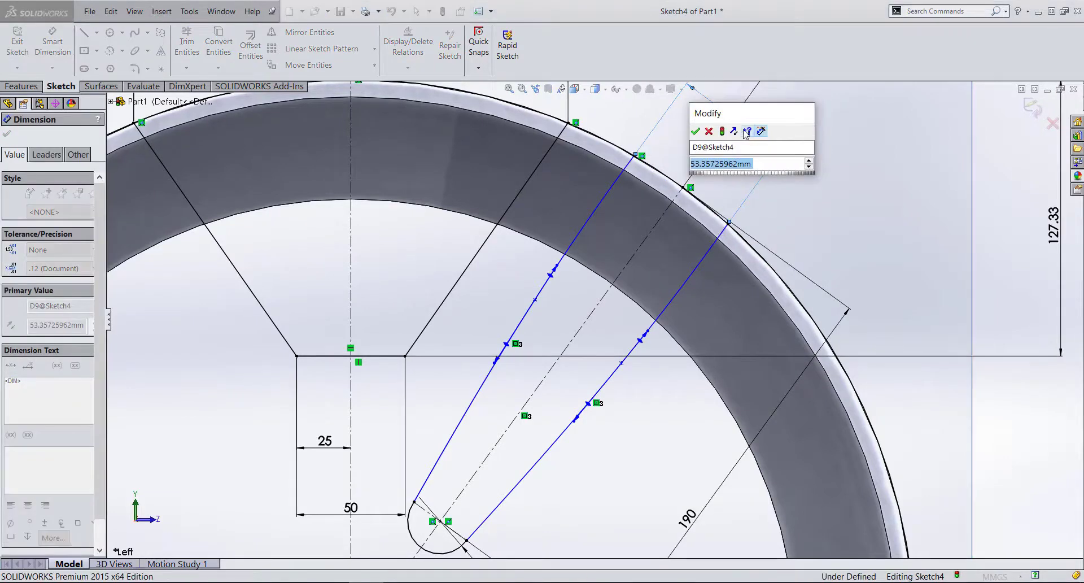
pyautogui.write('50')
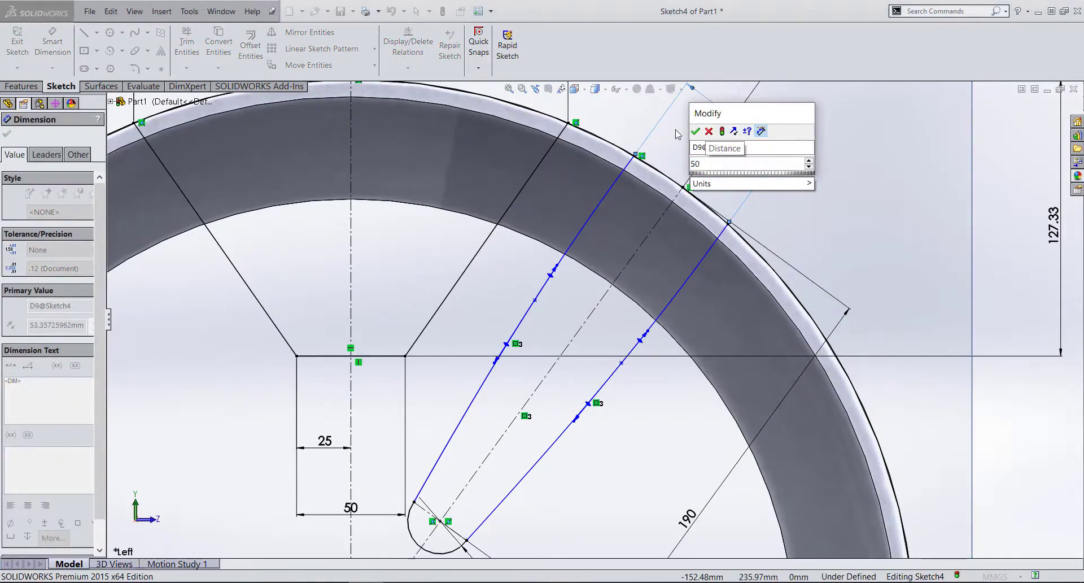
pyautogui.click(696, 131)
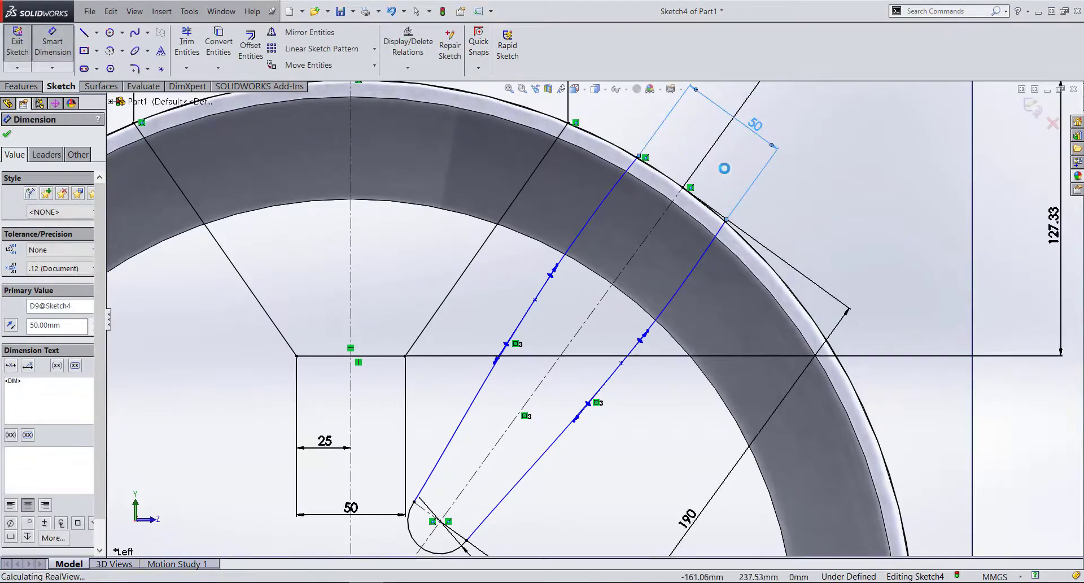
pyautogui.click(683, 189)
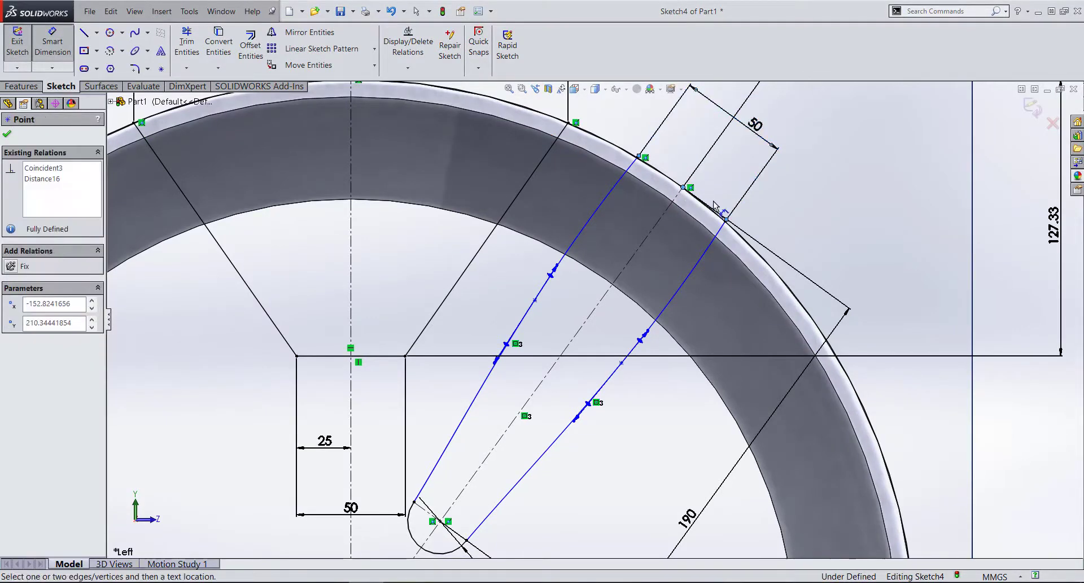
pyautogui.press('Escape')
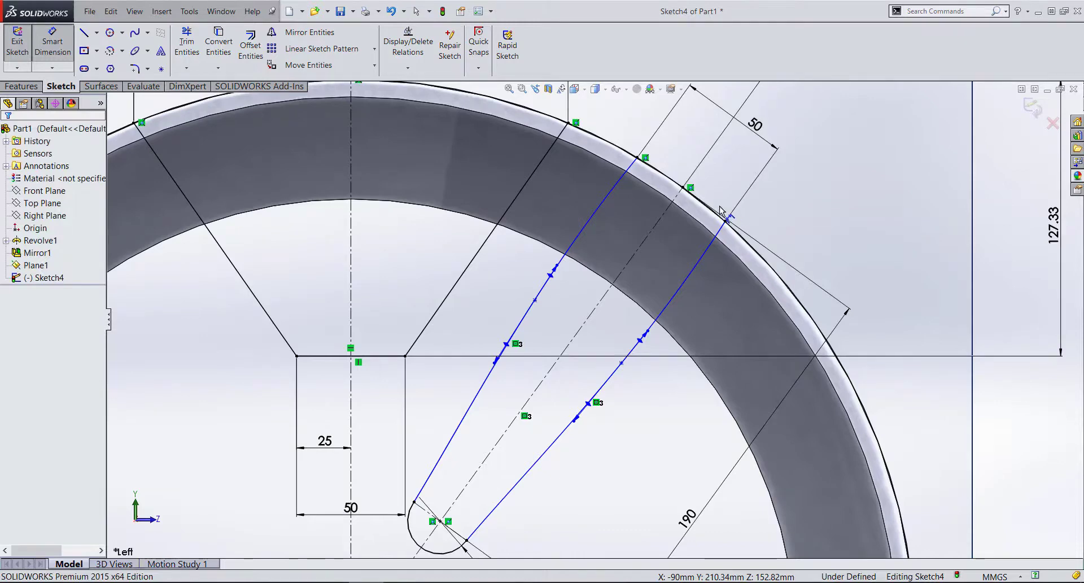
# - Reshape the spoke by pulling a spline point down and editing the left curve
pyautogui.scroll(-2, 712, 247)
pyautogui.scroll(3, 600, 314)
pyautogui.scroll(3, 587, 346)
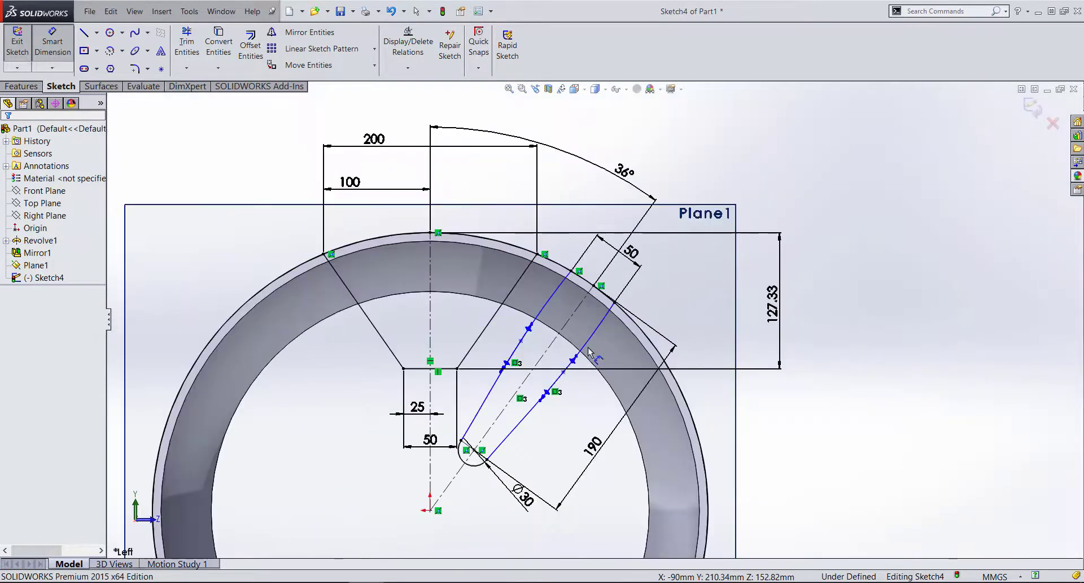
pyautogui.scroll(2, 589, 350)
pyautogui.scroll(1, 589, 350)
pyautogui.scroll(-2, 588, 350)
pyautogui.scroll(-2, 582, 327)
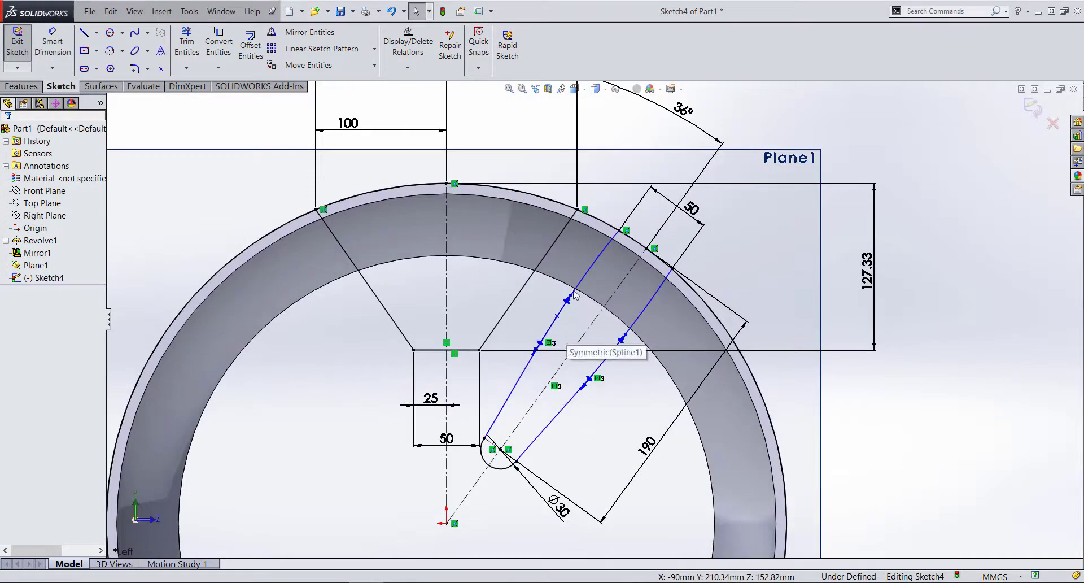
pyautogui.scroll(-1, 572, 299)
pyautogui.scroll(-1, 572, 299)
pyautogui.scroll(-1, 575, 300)
pyautogui.scroll(-1, 576, 298)
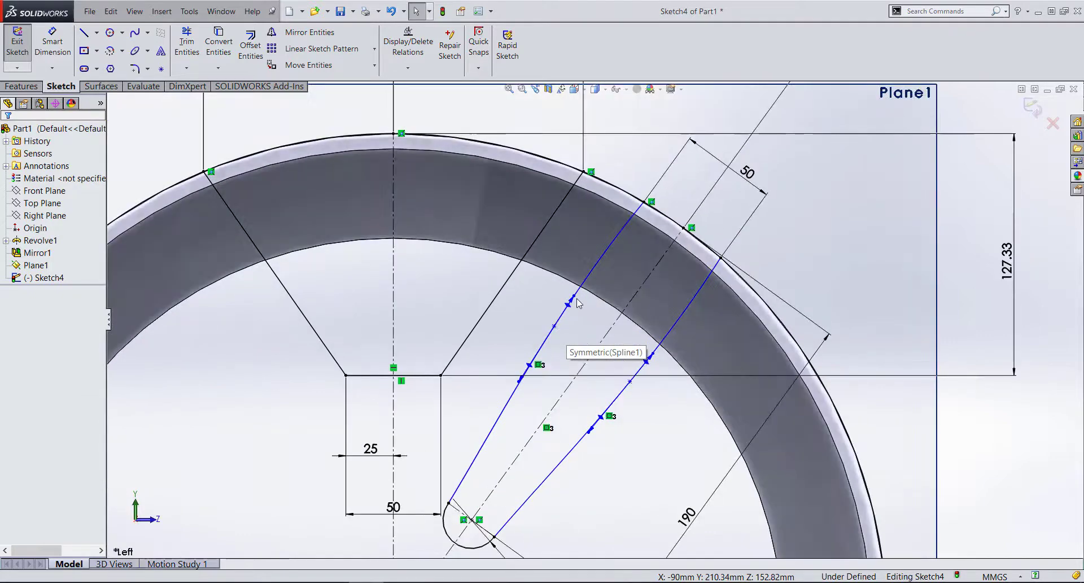
pyautogui.moveTo(555, 331); pyautogui.dragTo(545, 349)
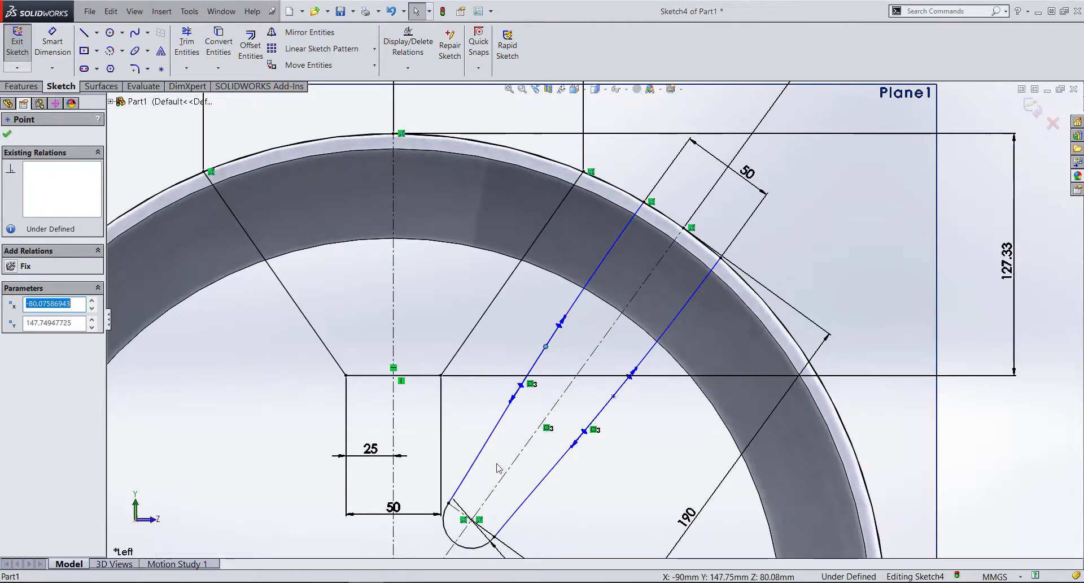
pyautogui.scroll(-5, 457, 502)
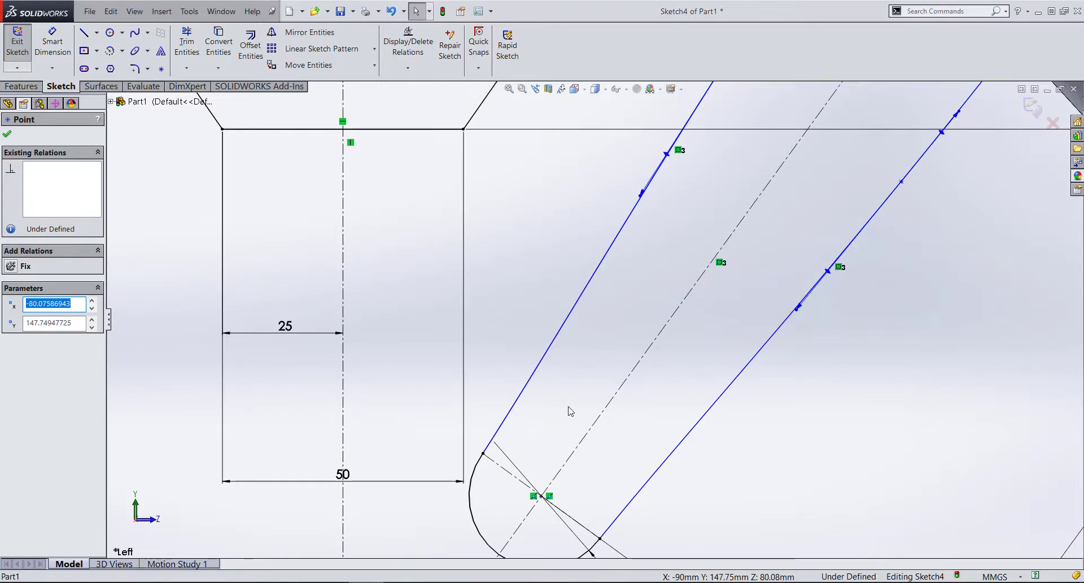
pyautogui.click(531, 382)
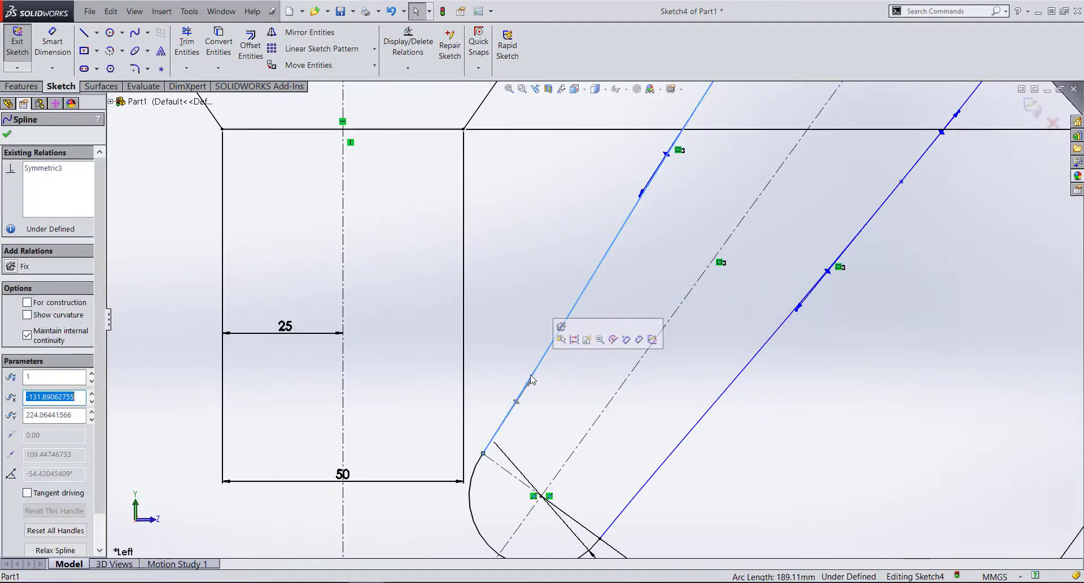
pyautogui.click(526, 382)
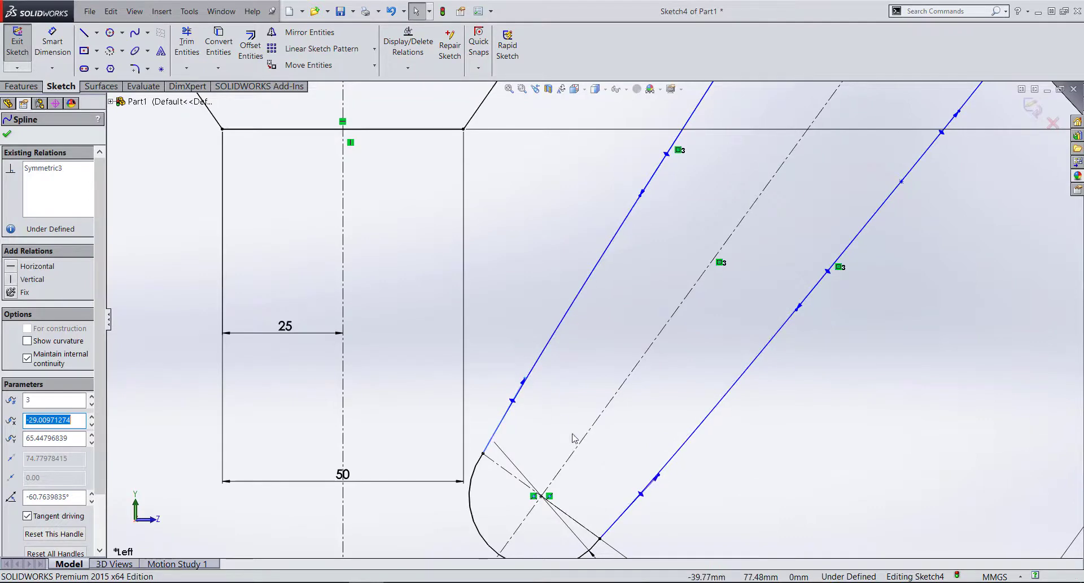
pyautogui.press('Escape')
# - Start Smart Dimension and cancel it without adding a dimension
pyautogui.scroll(3, 601, 314)
pyautogui.scroll(-4, 545, 371)
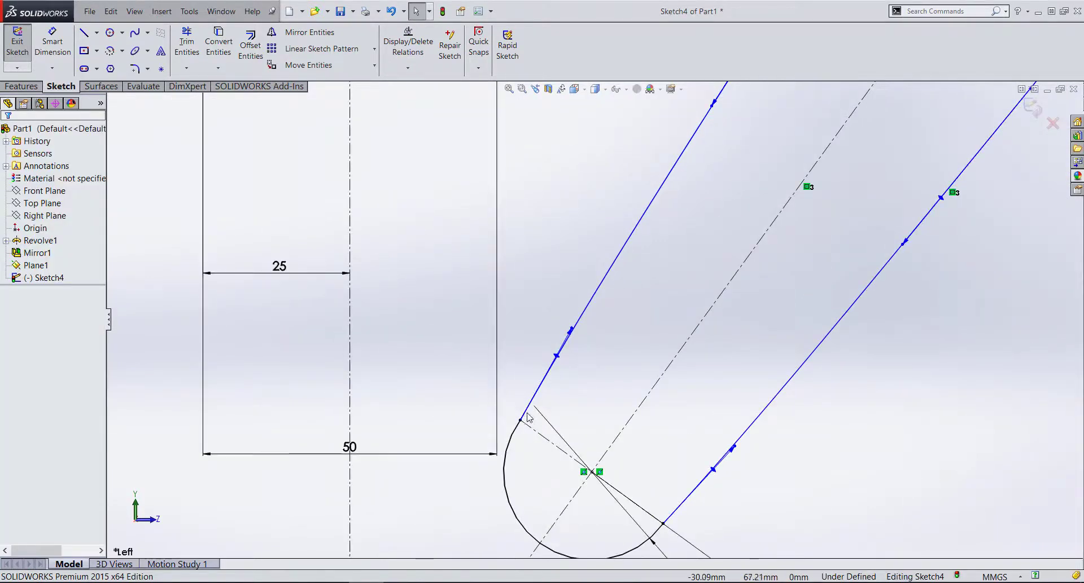
pyautogui.scroll(3, 649, 429)
pyautogui.scroll(3, 674, 424)
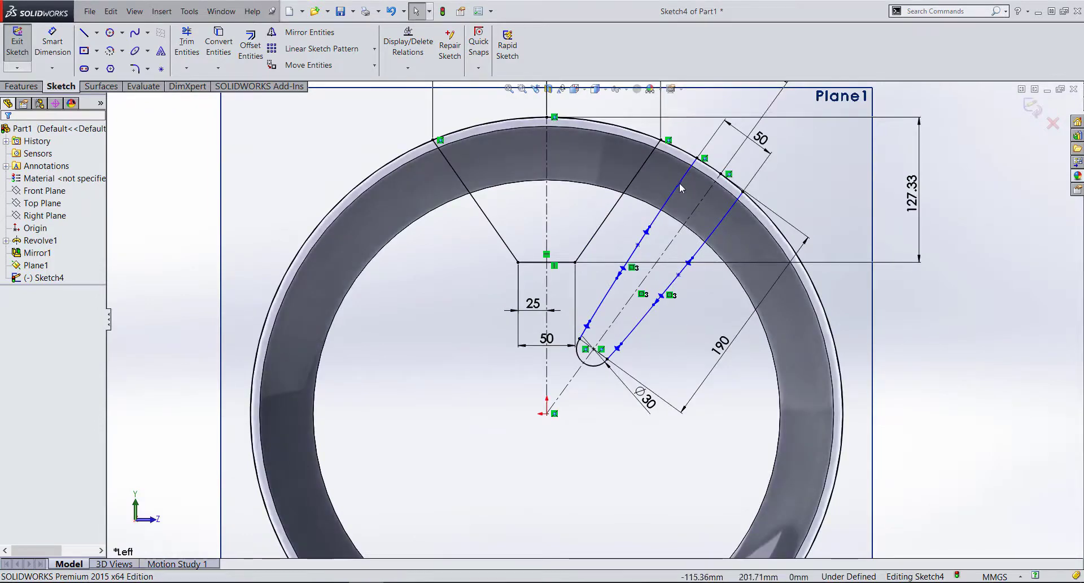
pyautogui.scroll(-3, 711, 155)
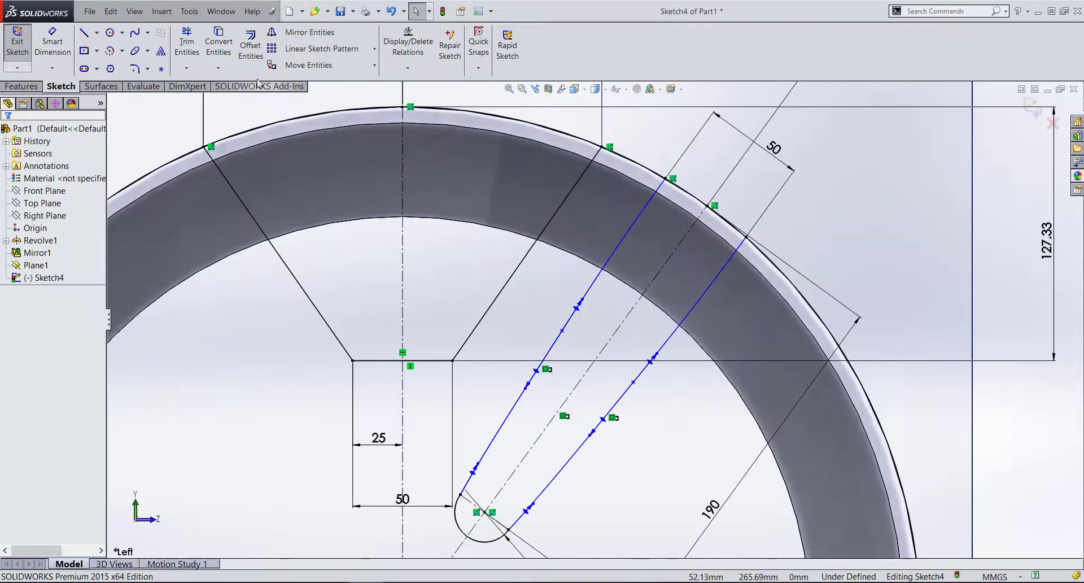
pyautogui.click(65, 41)
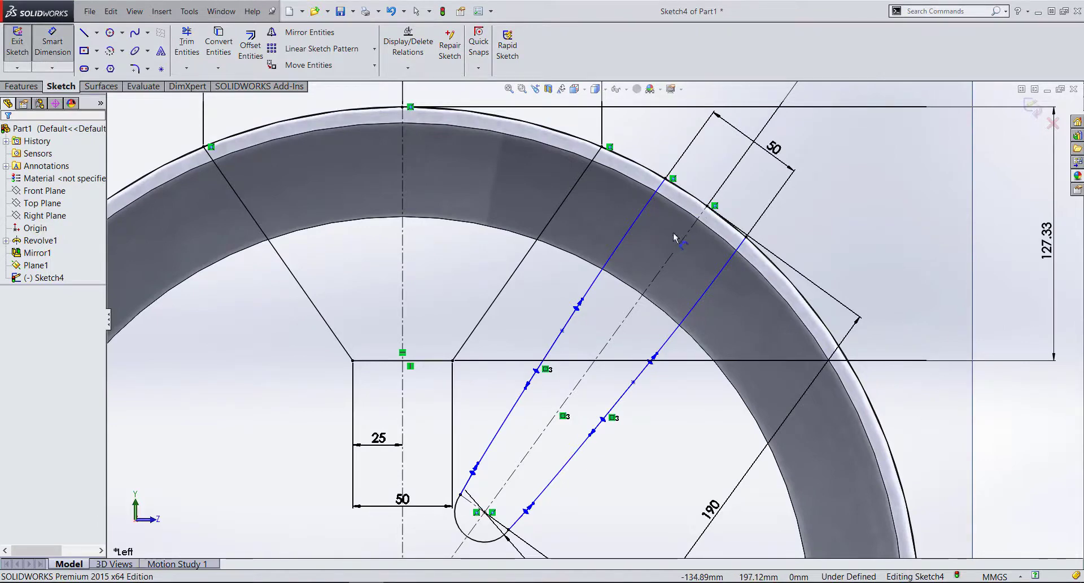
pyautogui.press('Escape')
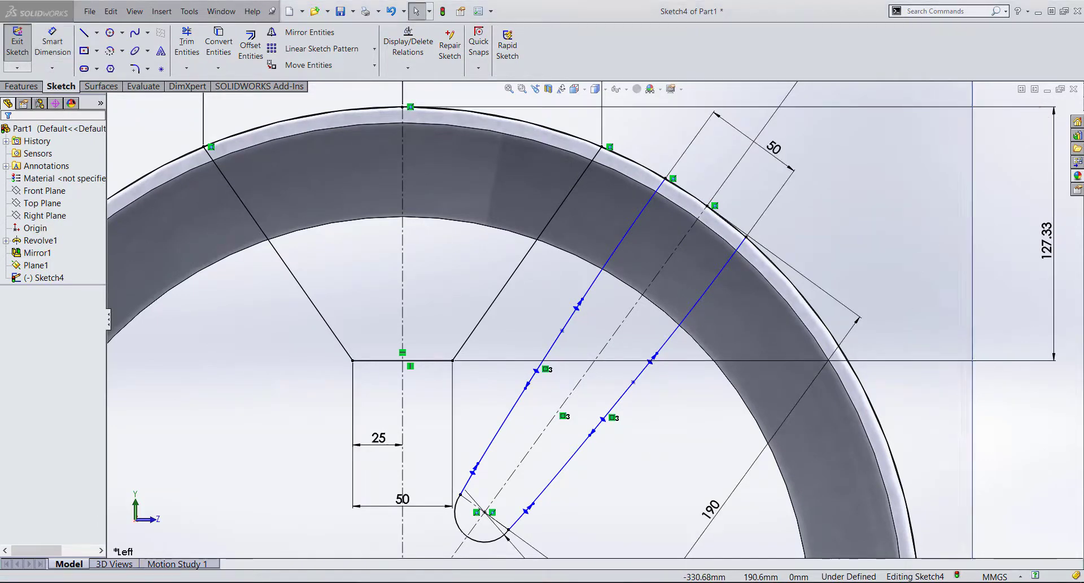
pyautogui.scroll(3, 714, 269)
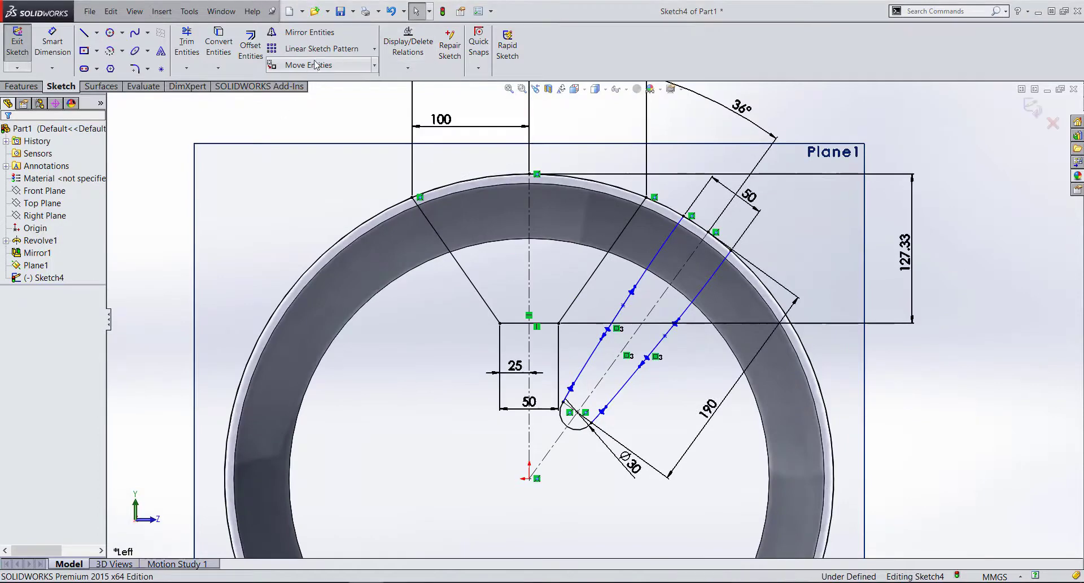
# - Open Circular Sketch Pattern and cancel it
pyautogui.click(374, 49)
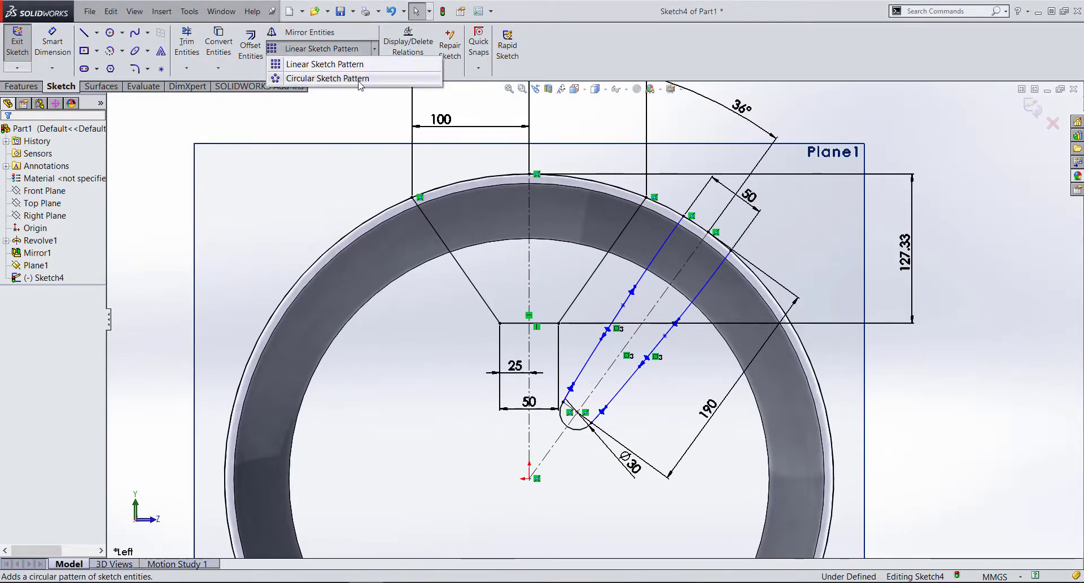
pyautogui.click(327, 78)
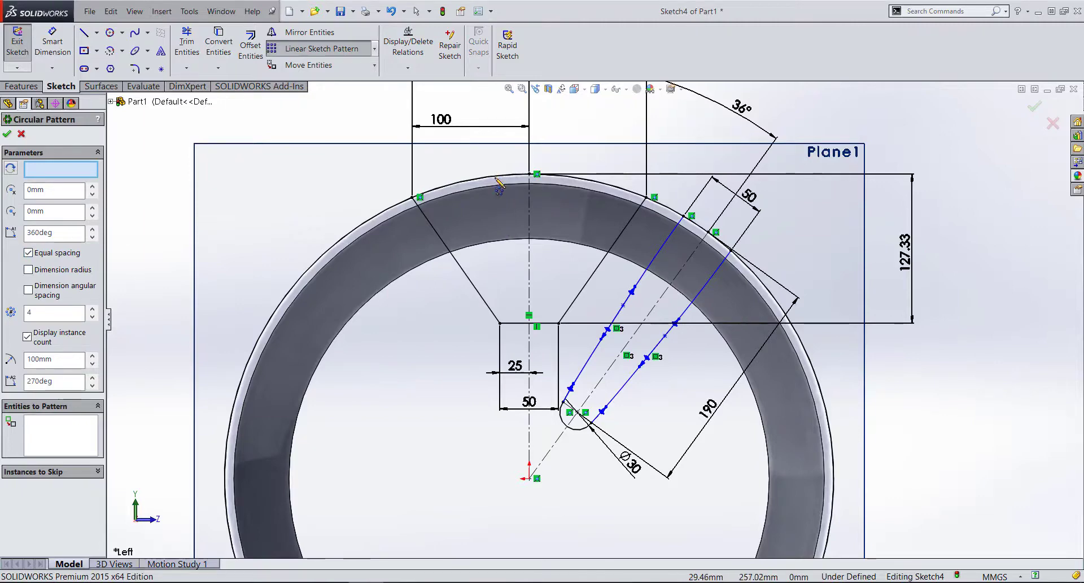
pyautogui.press('Escape')
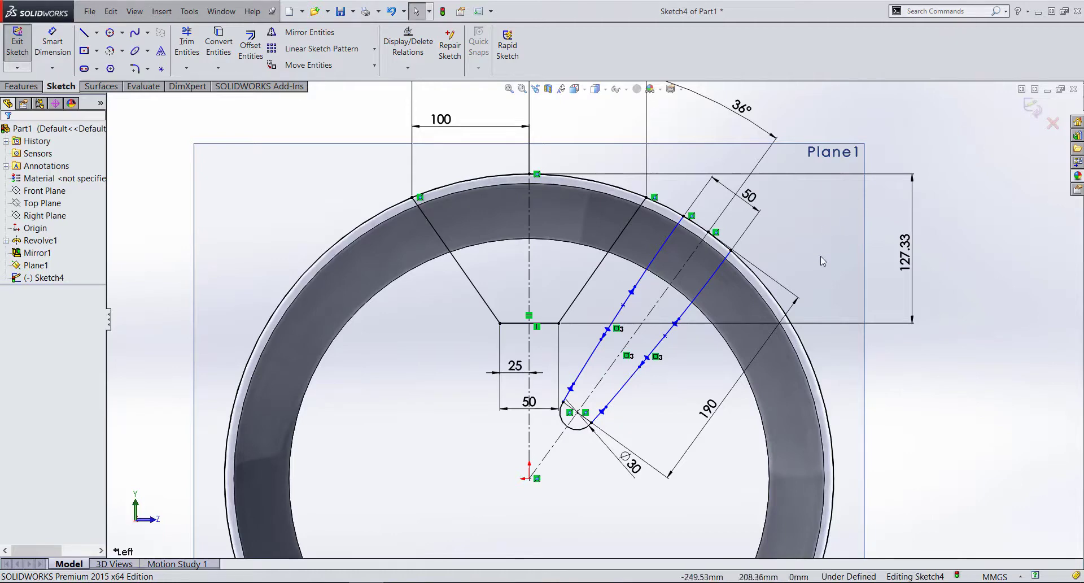
# - Trim the outer rim arc segment between the top centreline and the spoke
pyautogui.click(186, 44)
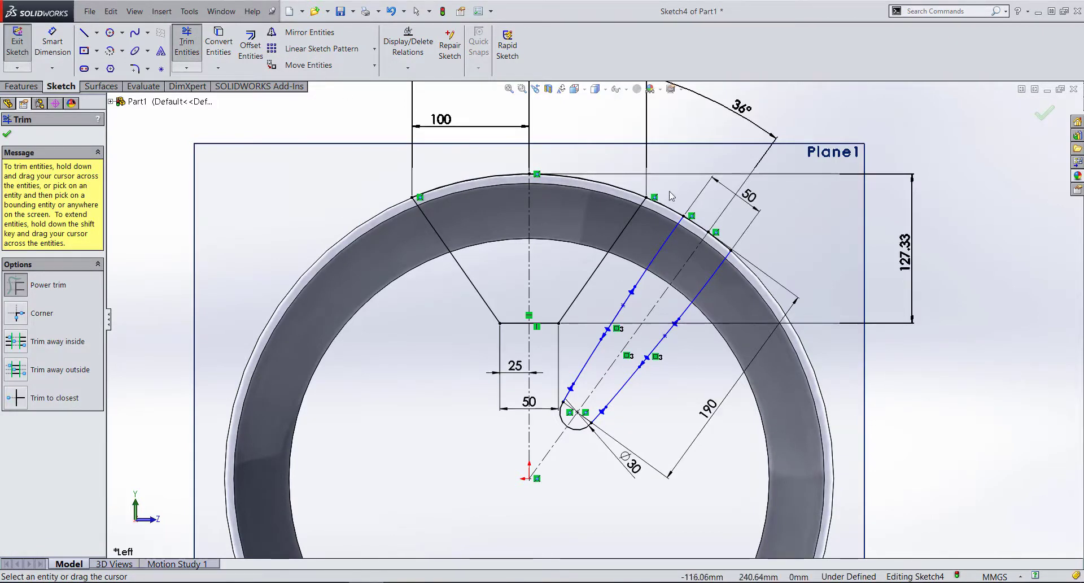
pyautogui.moveTo(680, 182); pyautogui.dragTo(654, 218)
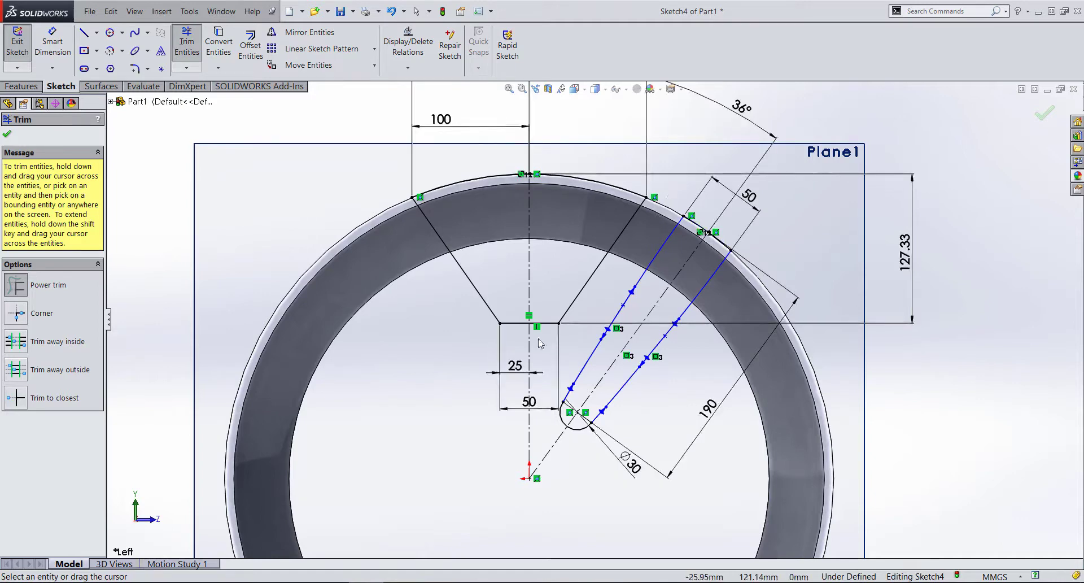
pyautogui.click(7, 134)
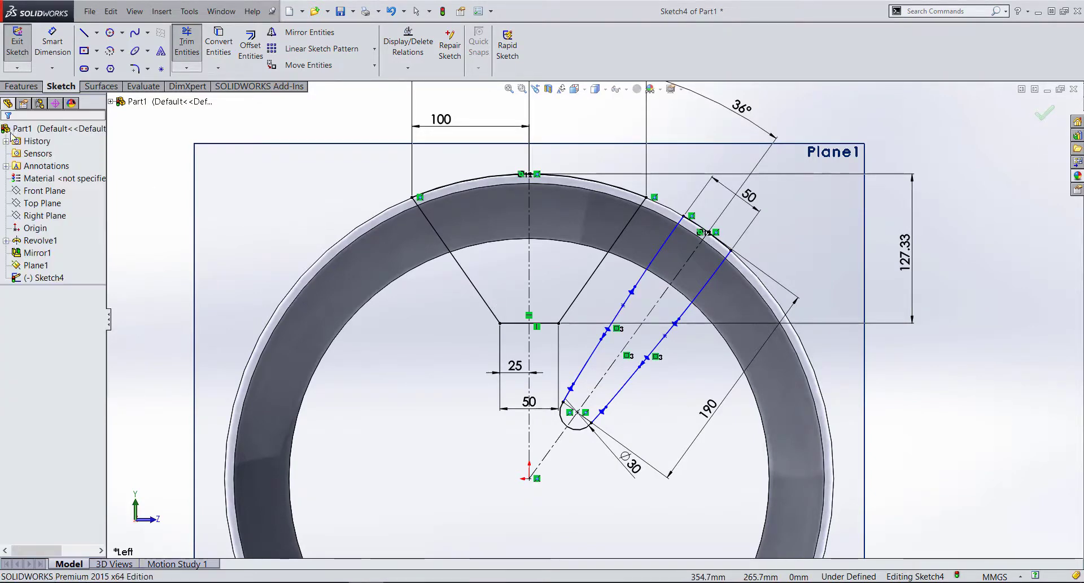
pyautogui.click(373, 48)
# - Start a circular sketch pattern, setting then clearing the rim edge as its centre
pyautogui.click(311, 79)
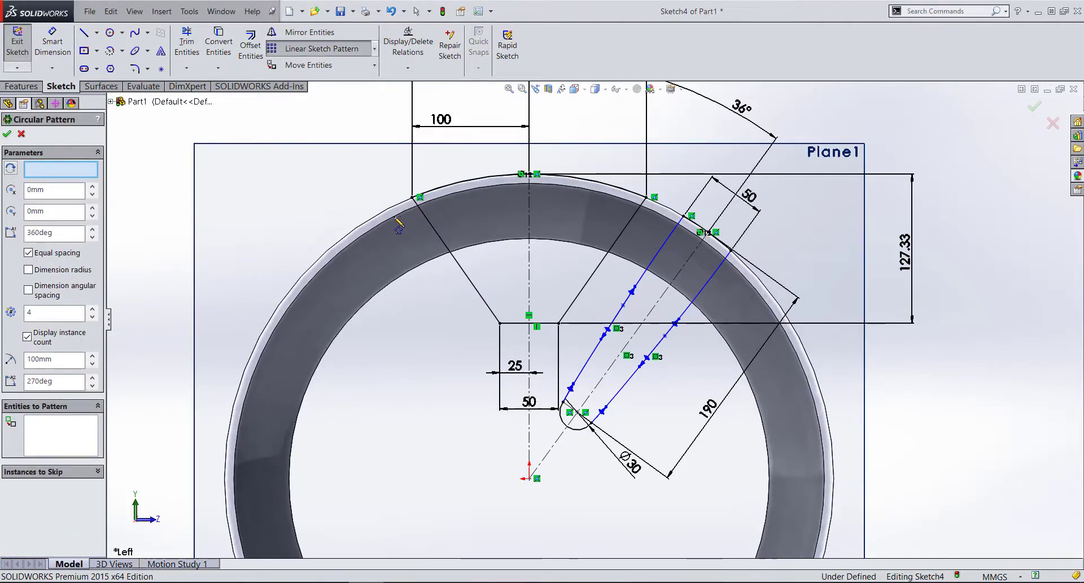
pyautogui.click(383, 213)
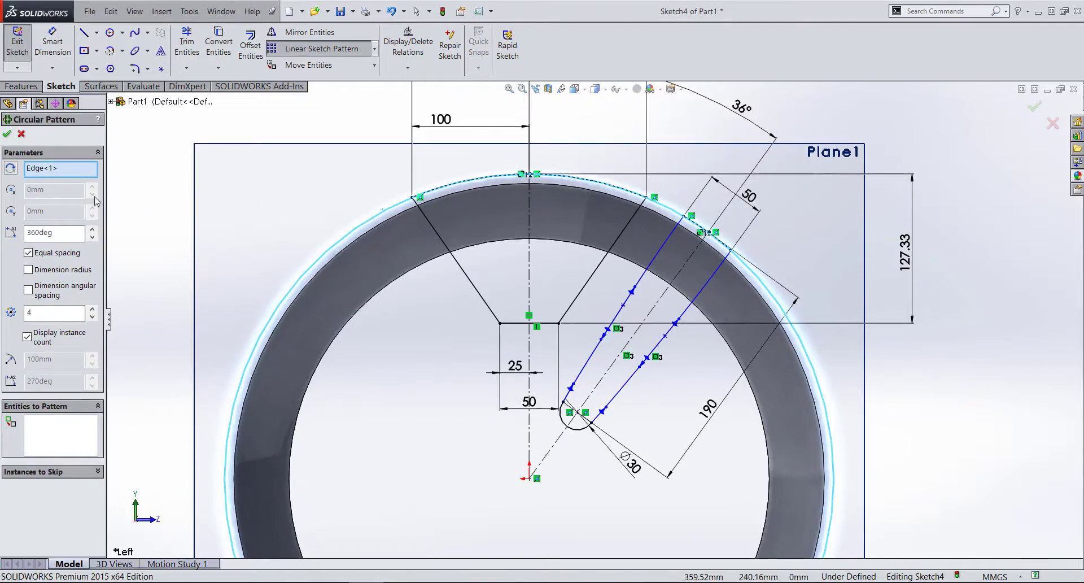
pyautogui.rightClick(83, 171)
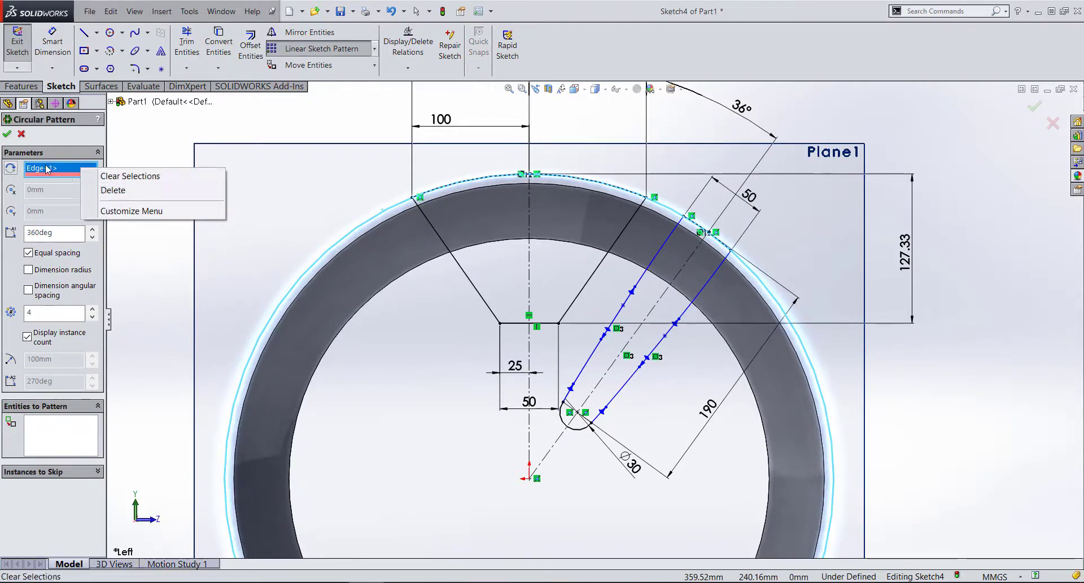
pyautogui.click(46, 170)
pyautogui.rightClick(47, 169)
pyautogui.click(84, 187)
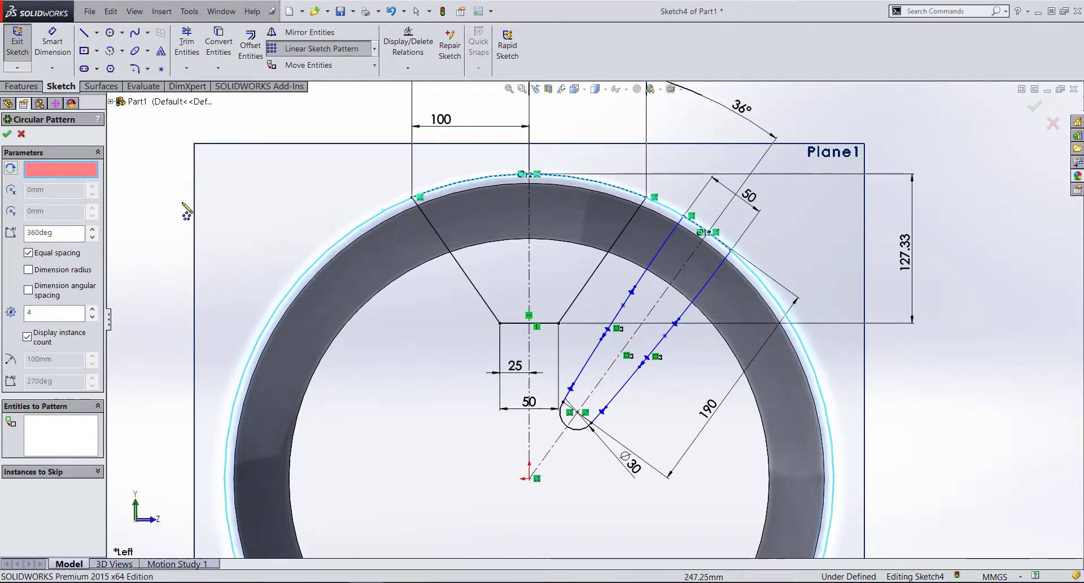
# - Pick the slot lines, end arc and trapezoid lines, then close without applying
pyautogui.click(460, 265)
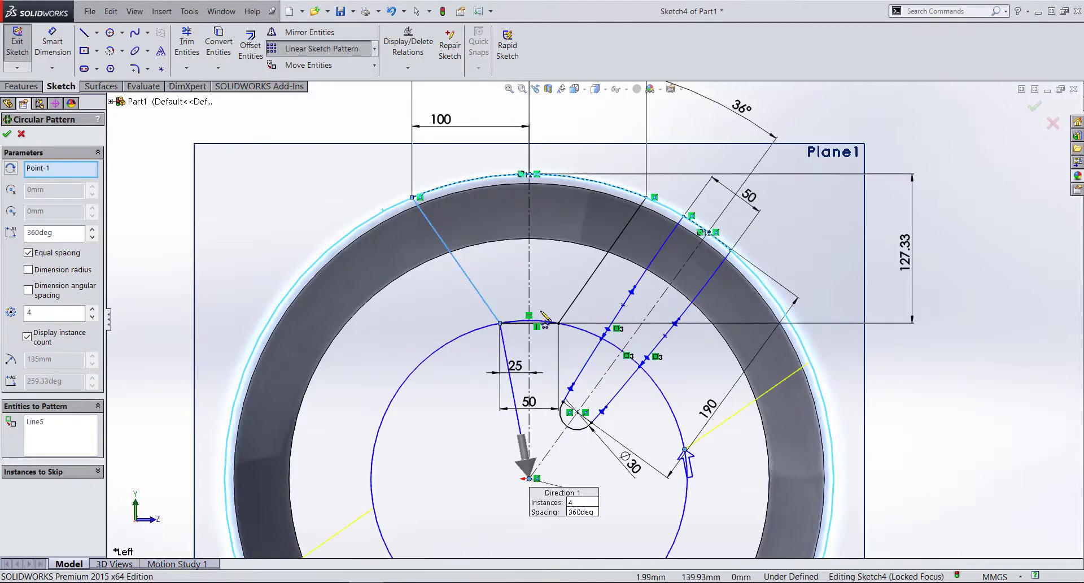
pyautogui.click(642, 287)
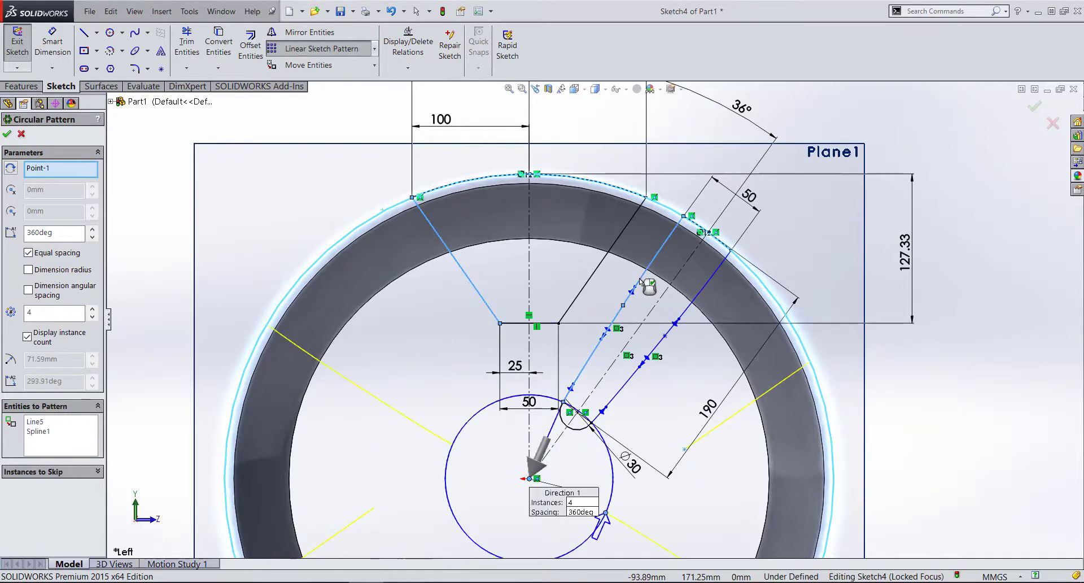
pyautogui.click(713, 279)
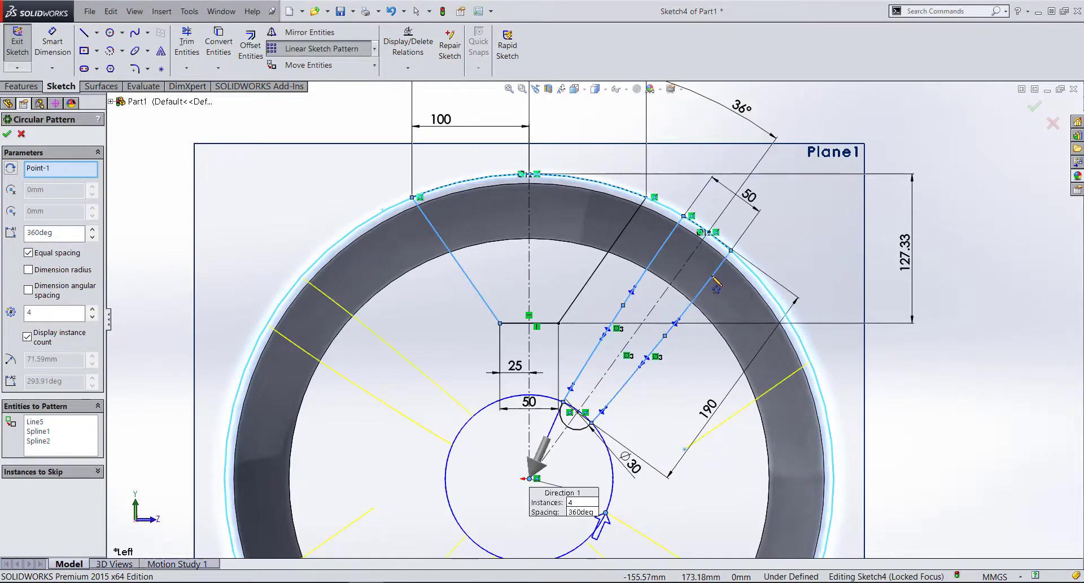
pyautogui.click(577, 430)
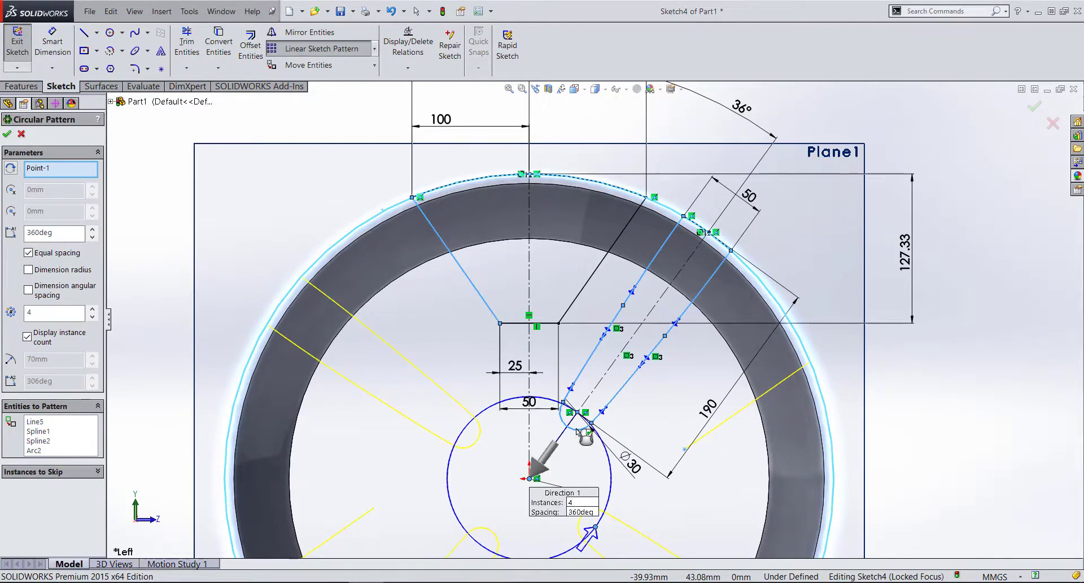
pyautogui.click(521, 324)
pyautogui.click(588, 283)
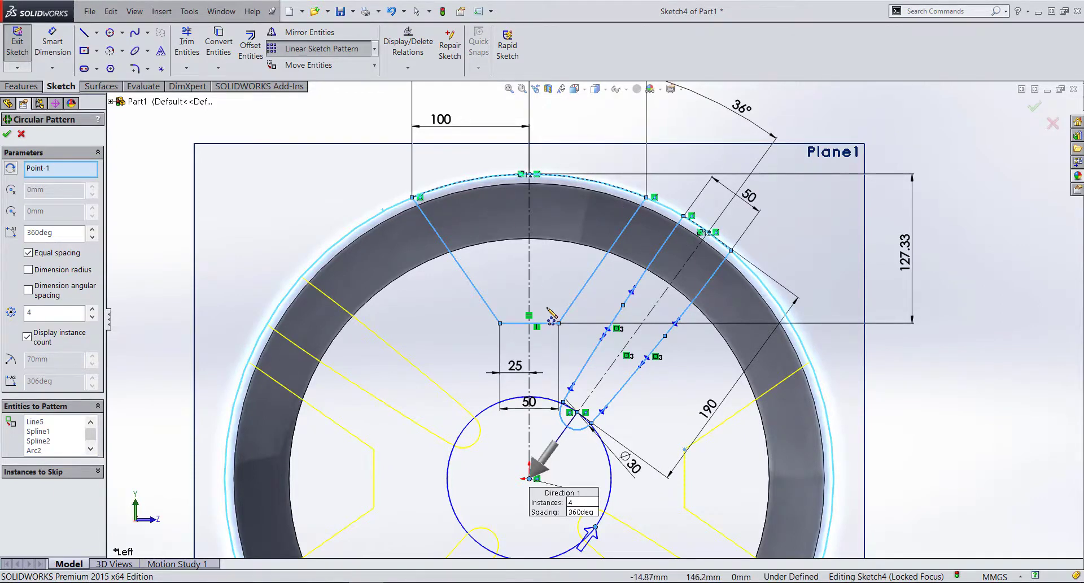
pyautogui.scroll(3, 564, 316)
pyautogui.scroll(-2, 626, 418)
pyautogui.scroll(-1, 634, 431)
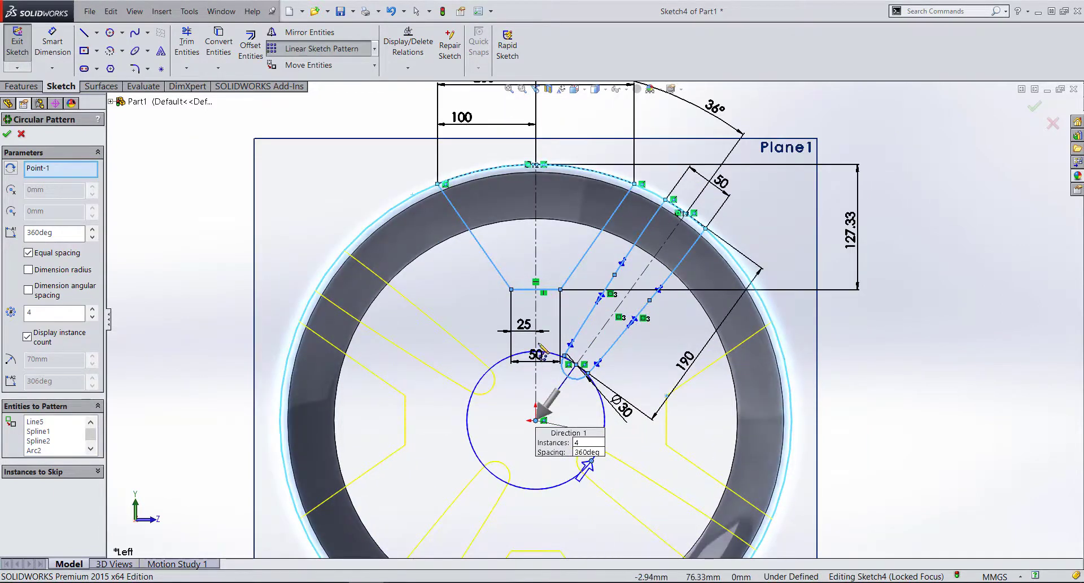
pyautogui.click(7, 136)
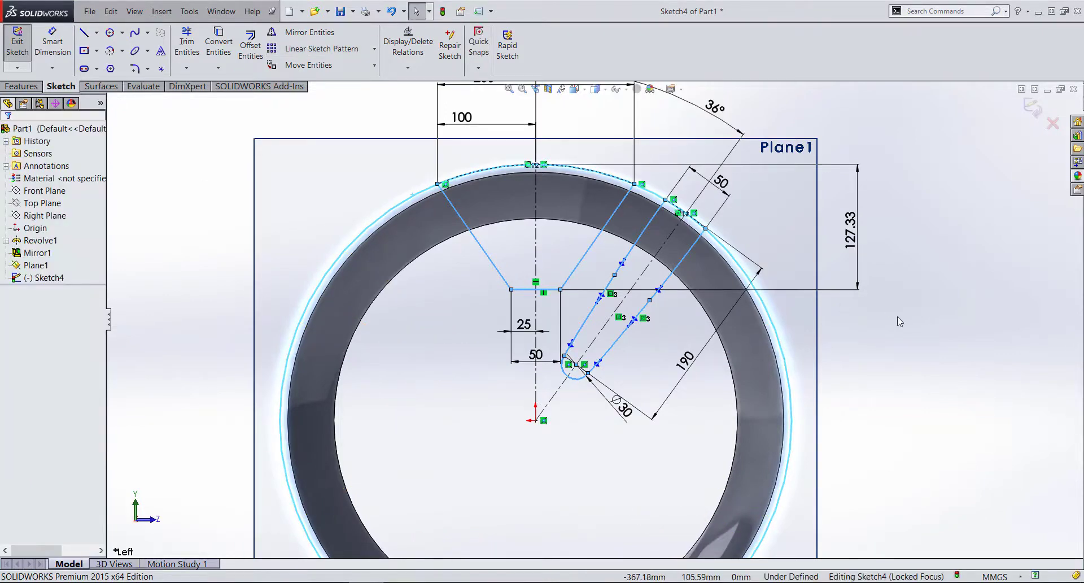
# - Start a circular sketch pattern of both spoke curves, slot arcs, trapezoid lines and top rim arc
pyautogui.scroll(3, 881, 305)
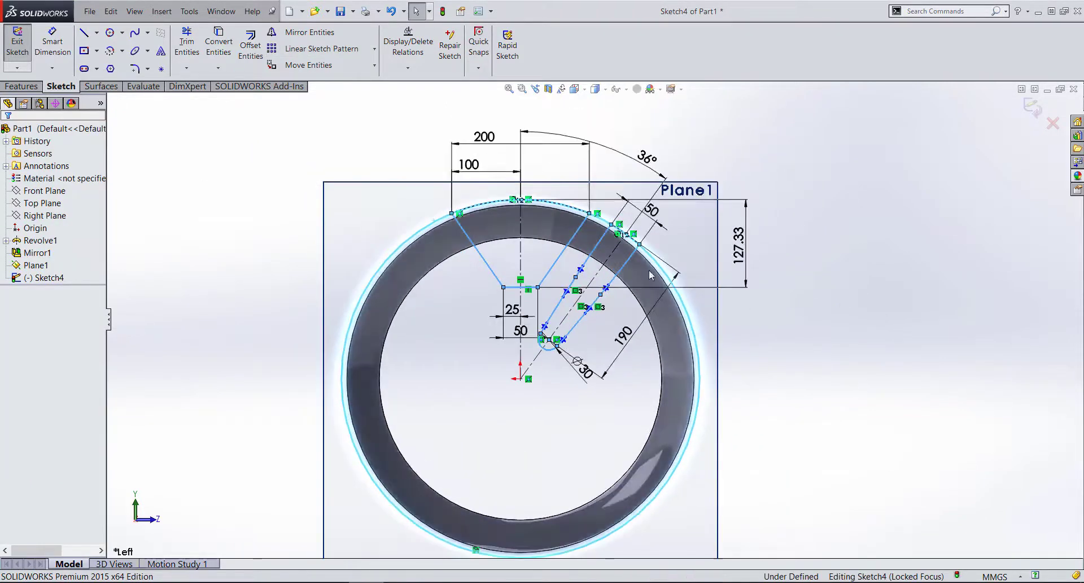
pyautogui.scroll(-3, 509, 257)
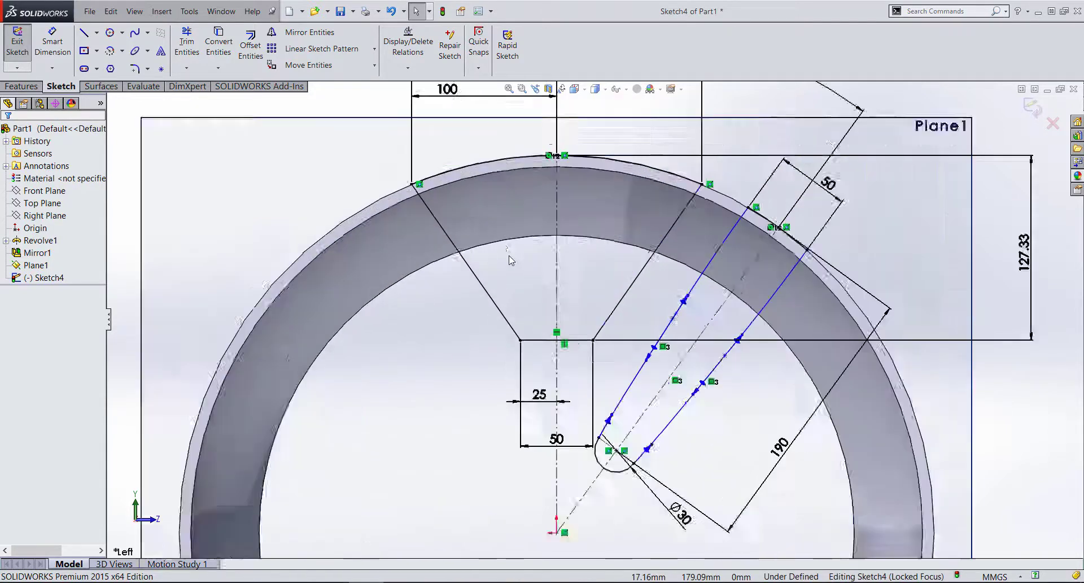
pyautogui.scroll(-2, 424, 154)
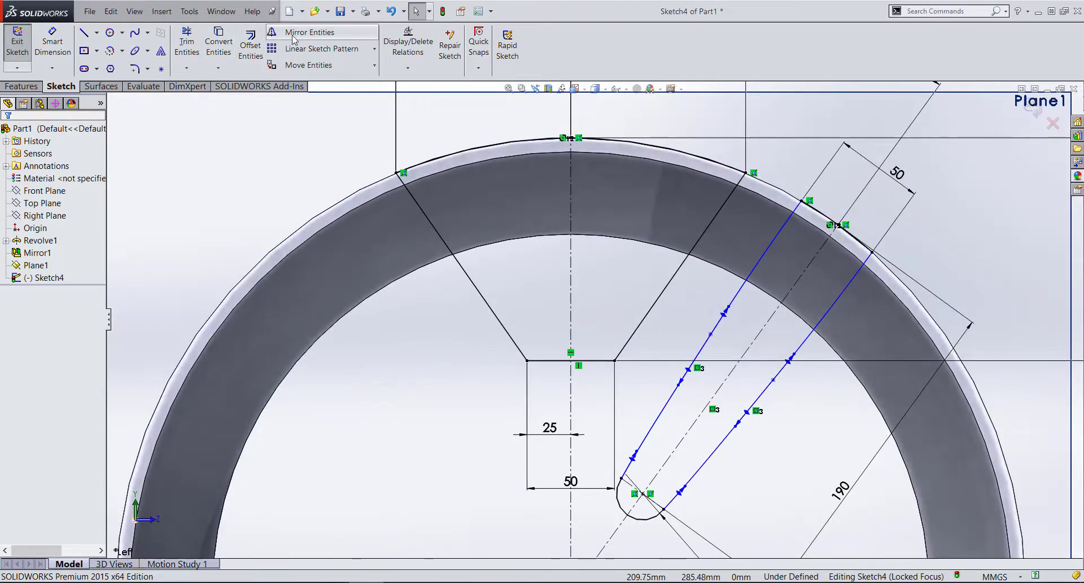
pyautogui.click(373, 51)
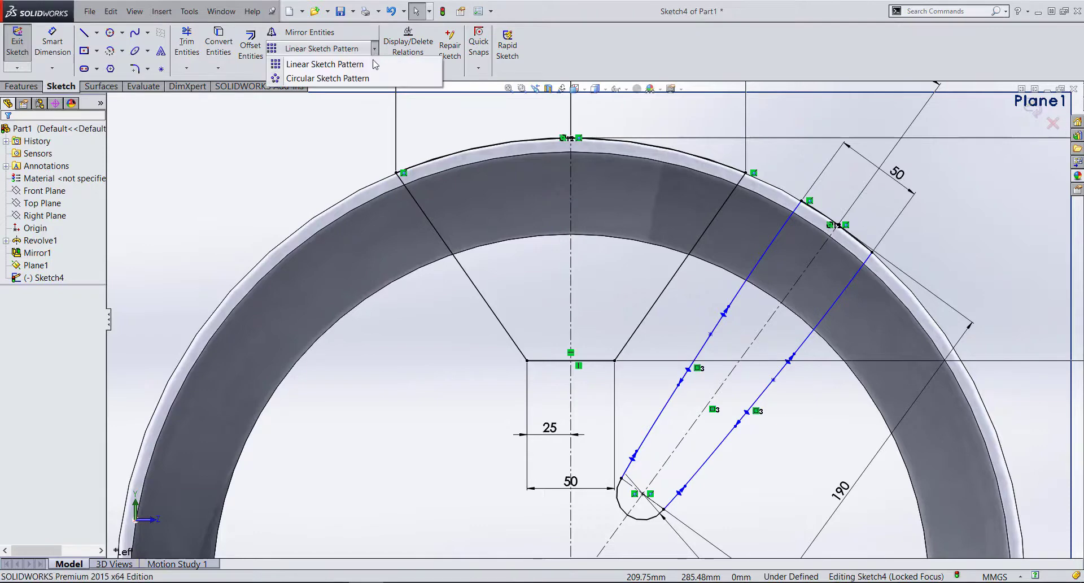
pyautogui.click(316, 80)
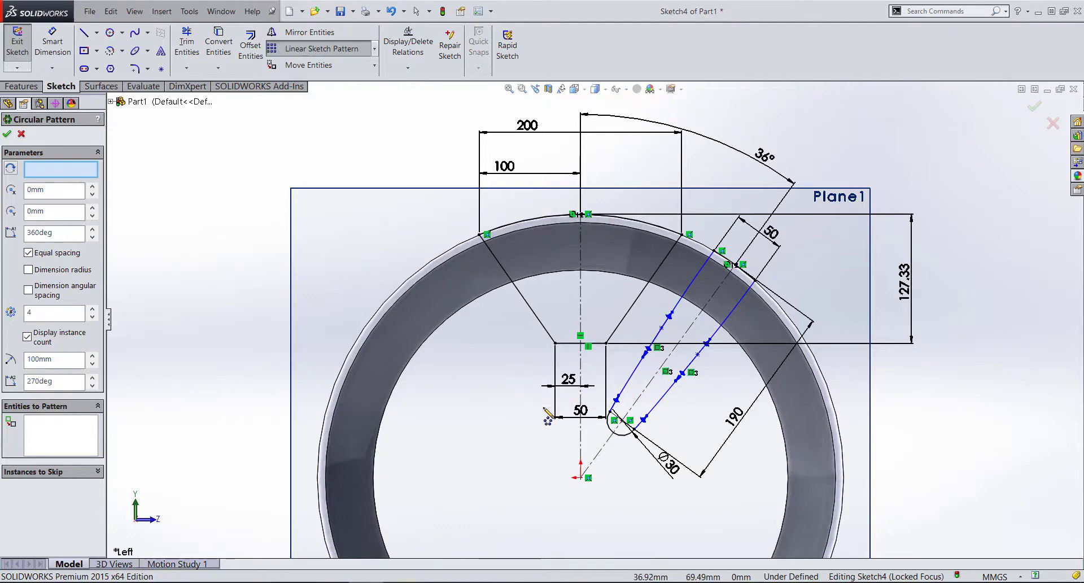
pyautogui.click(59, 435)
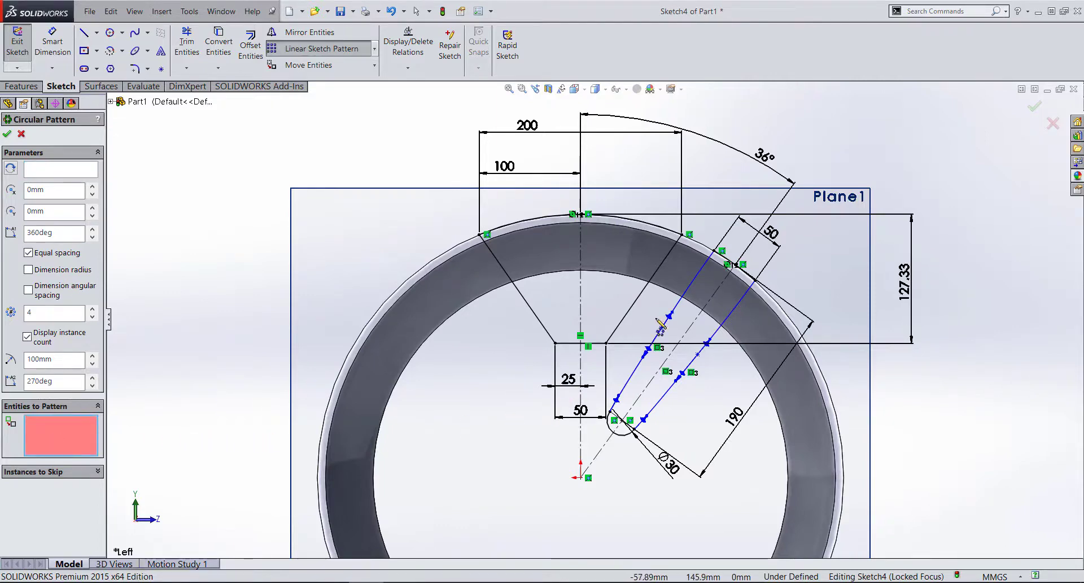
pyautogui.click(693, 289)
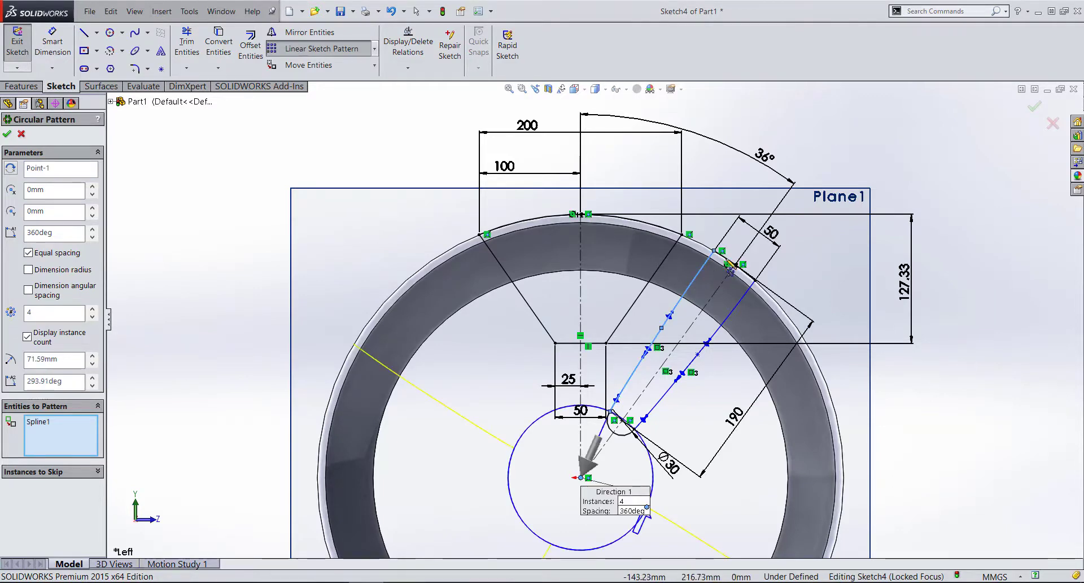
pyautogui.click(729, 265)
pyautogui.click(739, 310)
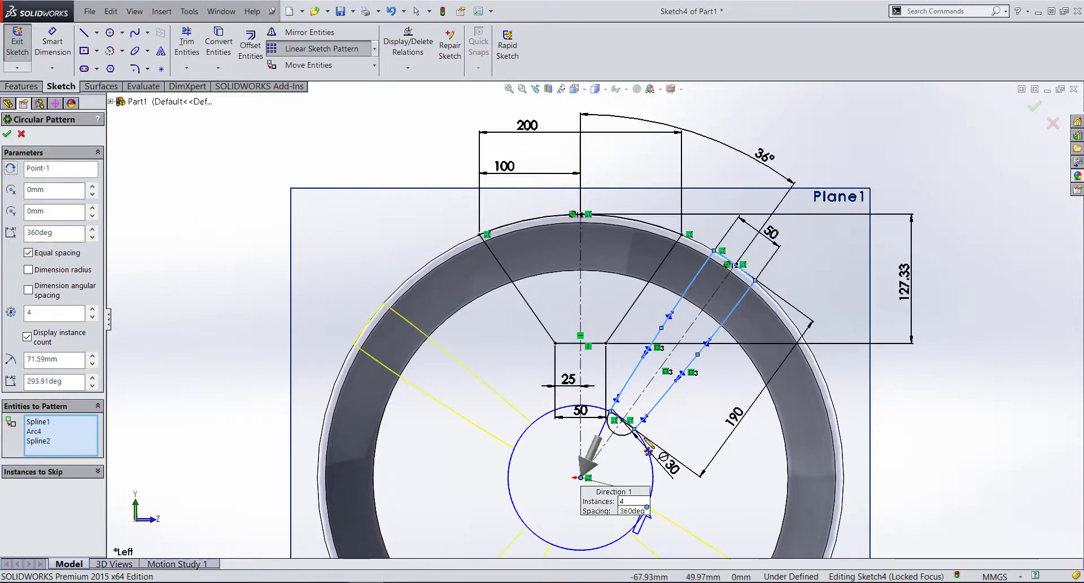
pyautogui.click(615, 430)
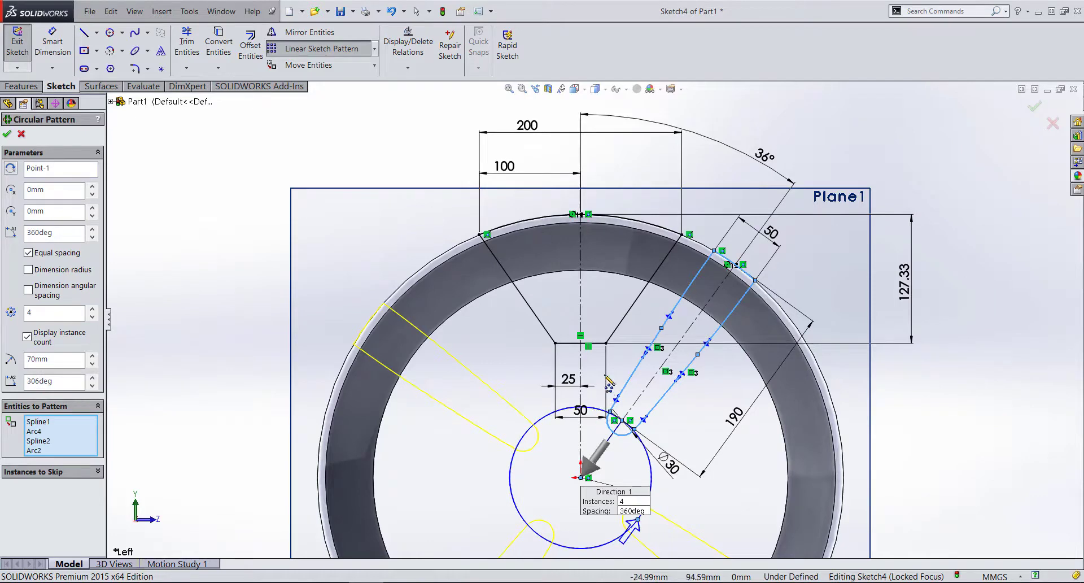
pyautogui.click(600, 343)
pyautogui.click(615, 330)
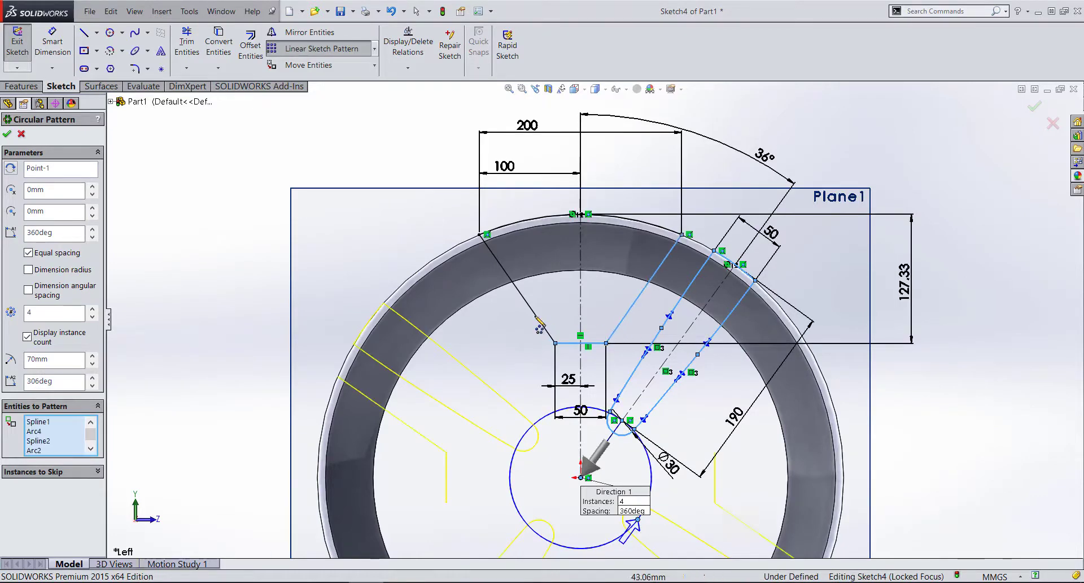
pyautogui.click(535, 318)
pyautogui.click(620, 218)
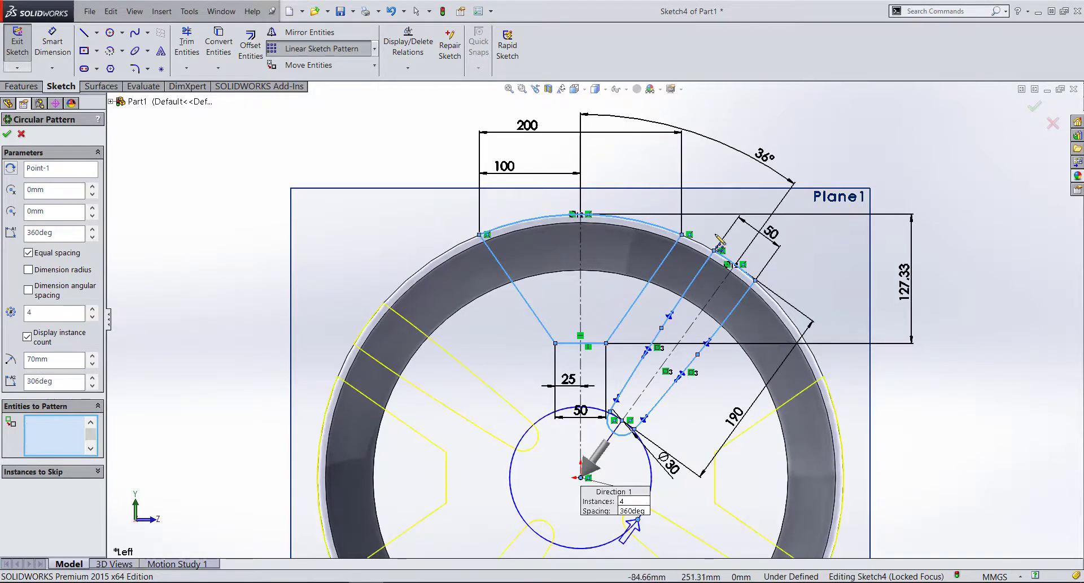
# - Set the pattern to 5 instances over 360° and apply it
pyautogui.scroll(2, 751, 259)
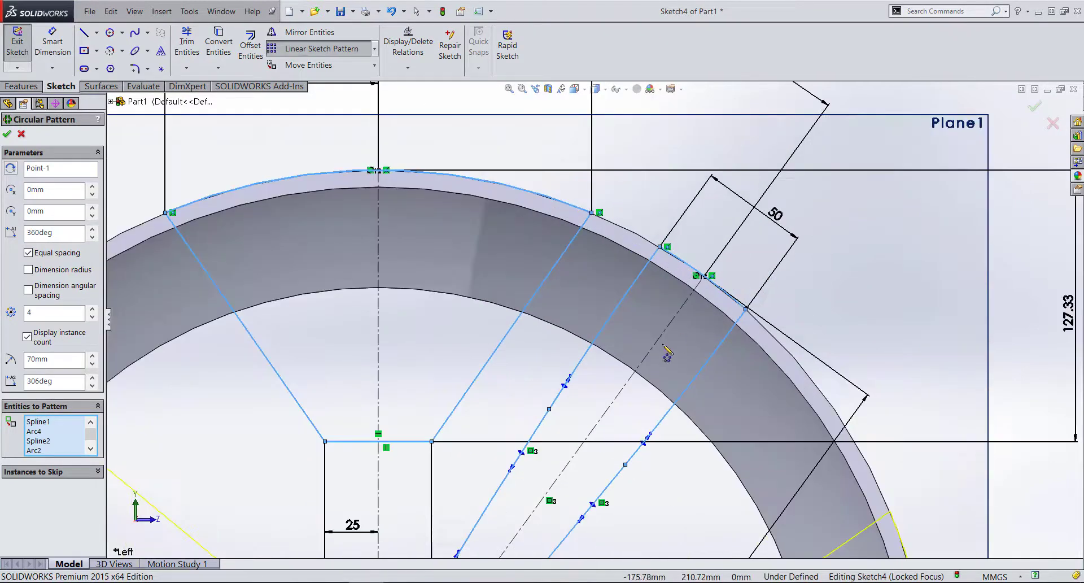
pyautogui.scroll(-1, 553, 333)
pyautogui.scroll(-3, 554, 333)
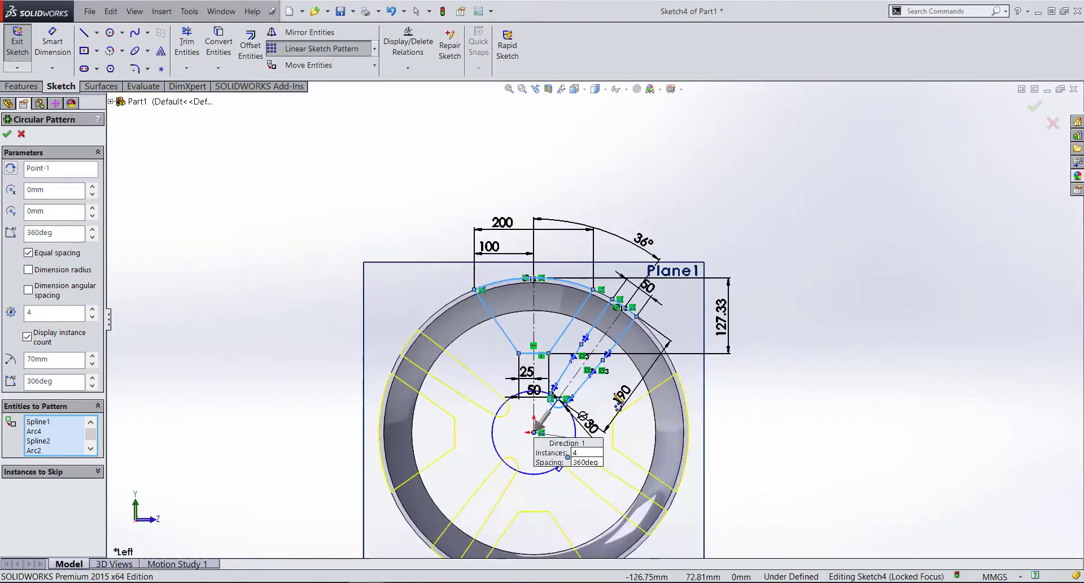
pyautogui.click(92, 309)
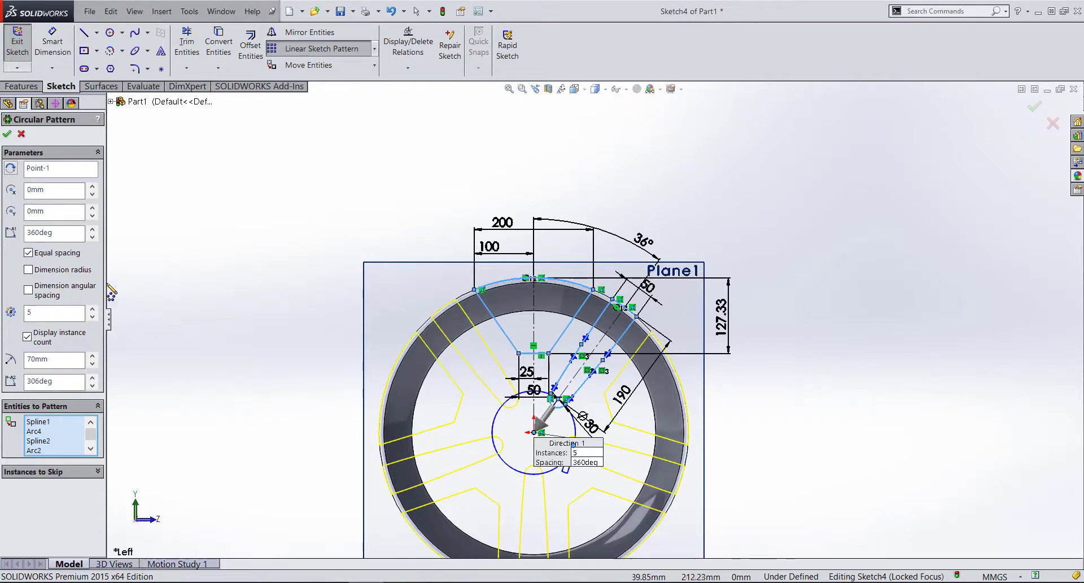
pyautogui.click(8, 136)
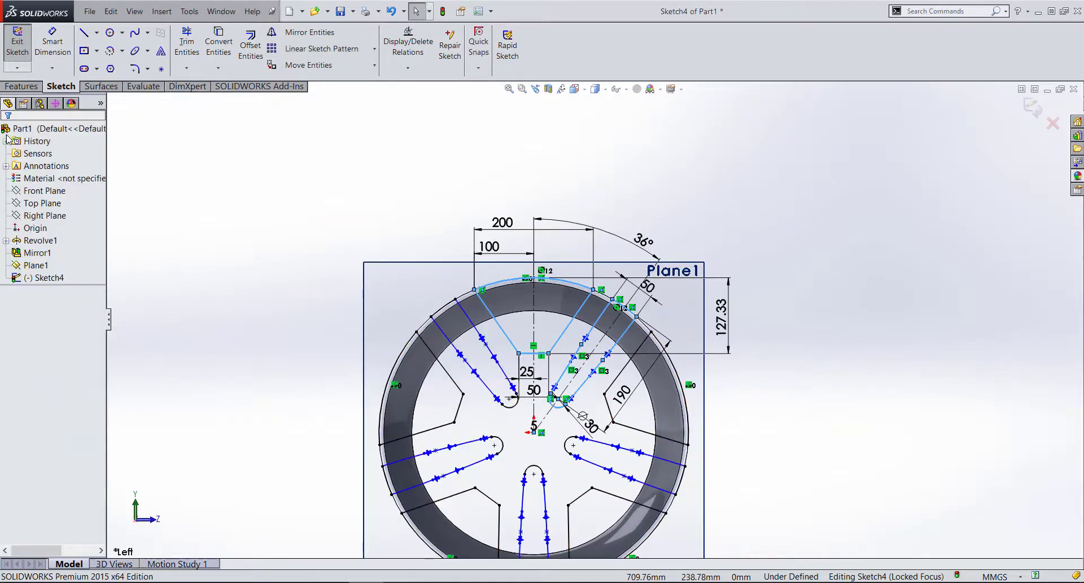
pyautogui.click(879, 400)
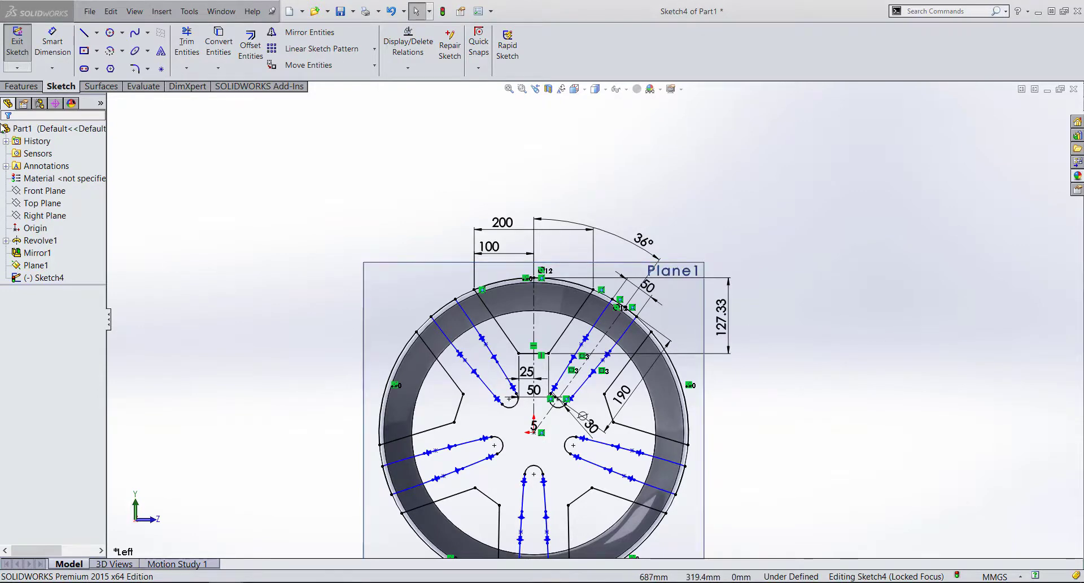
# - Extrude the spoke sketch 160 mm as Boss-Extrude1
pyautogui.click(21, 86)
pyautogui.click(23, 45)
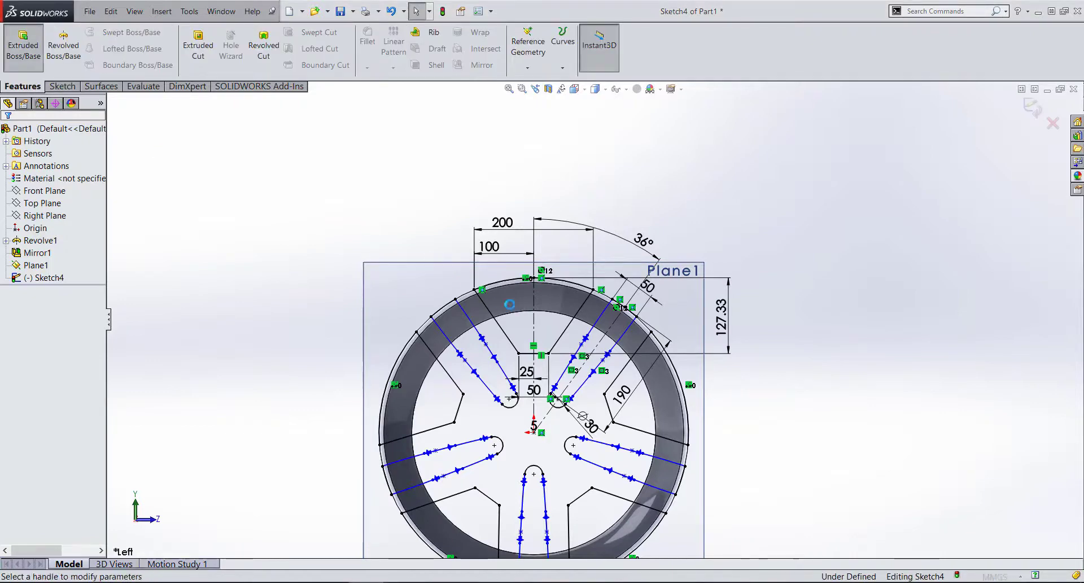
pyautogui.scroll(5, 587, 382)
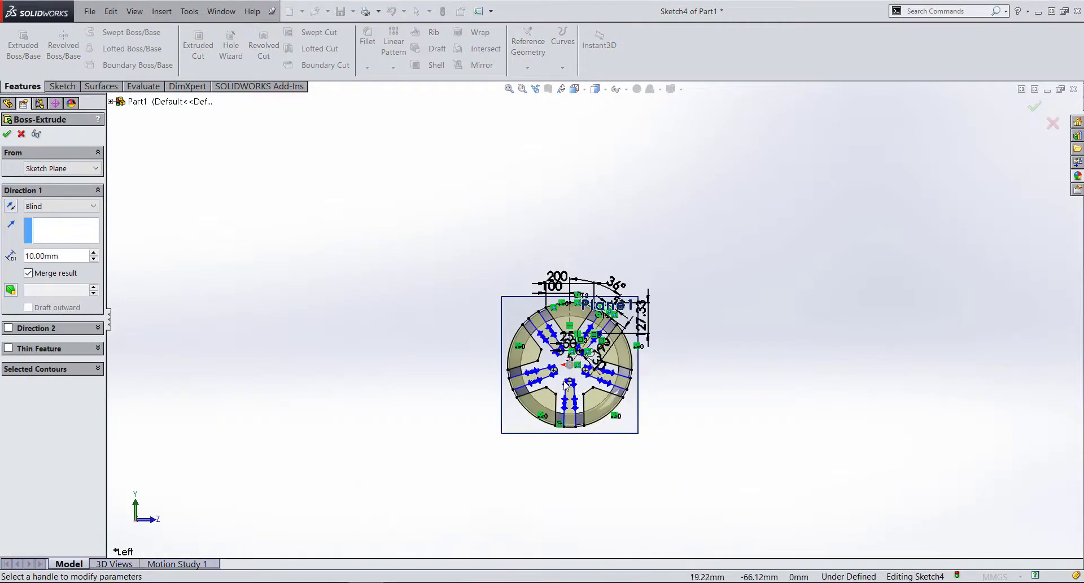
pyautogui.moveTo(587, 382)
pyautogui.mouseDown(button='middle')
pyautogui.moveTo(647, 384)
pyautogui.moveTo(641, 316)
pyautogui.mouseUp(button='middle')
pyautogui.scroll(-5, 644, 373)
pyautogui.scroll(3, 642, 360)
pyautogui.scroll(-4, 641, 316)
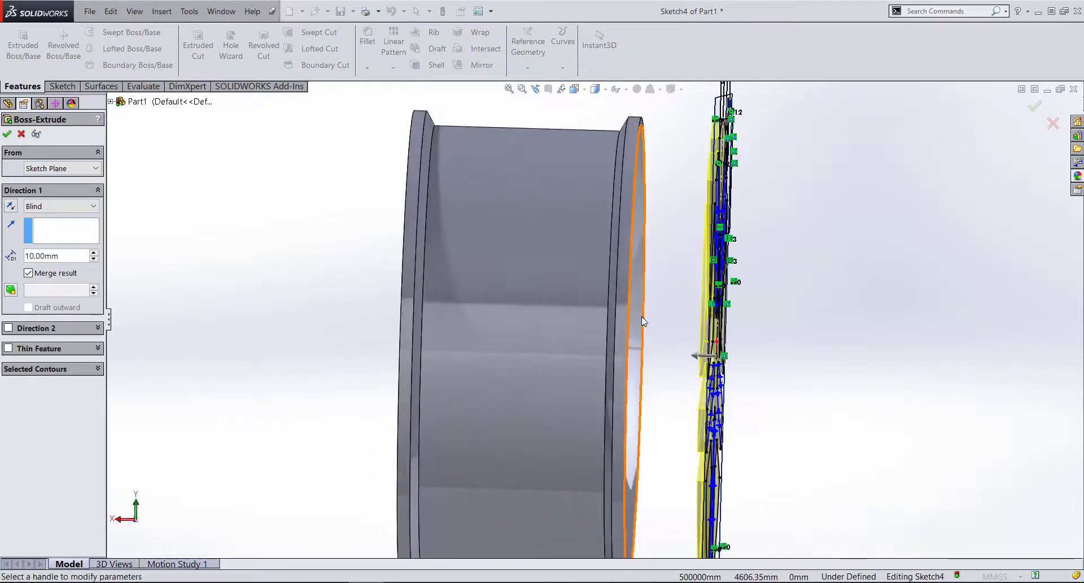
pyautogui.click(16, 208)
pyautogui.click(17, 208)
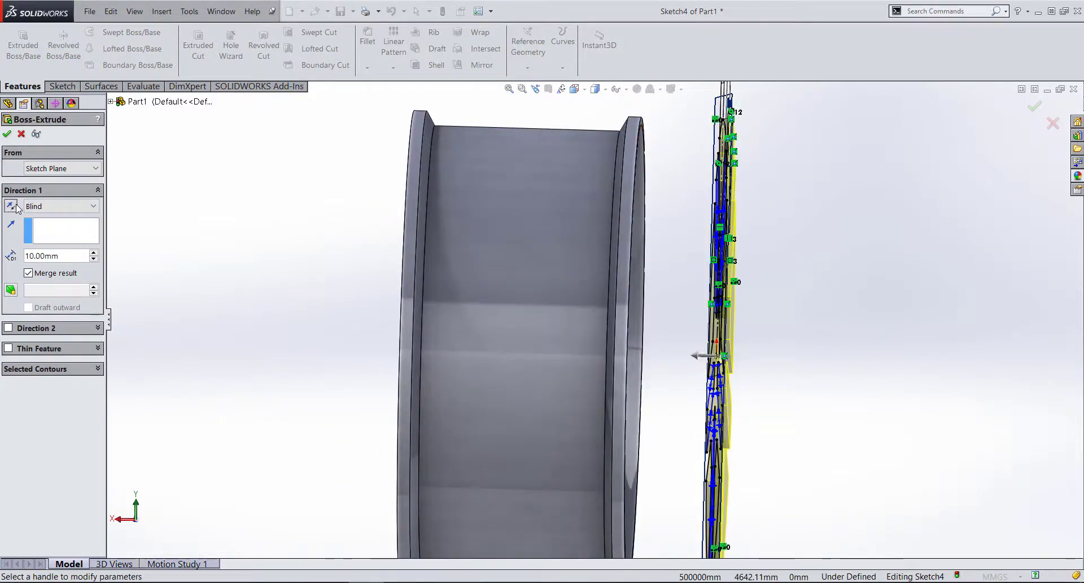
pyautogui.doubleClick(57, 260)
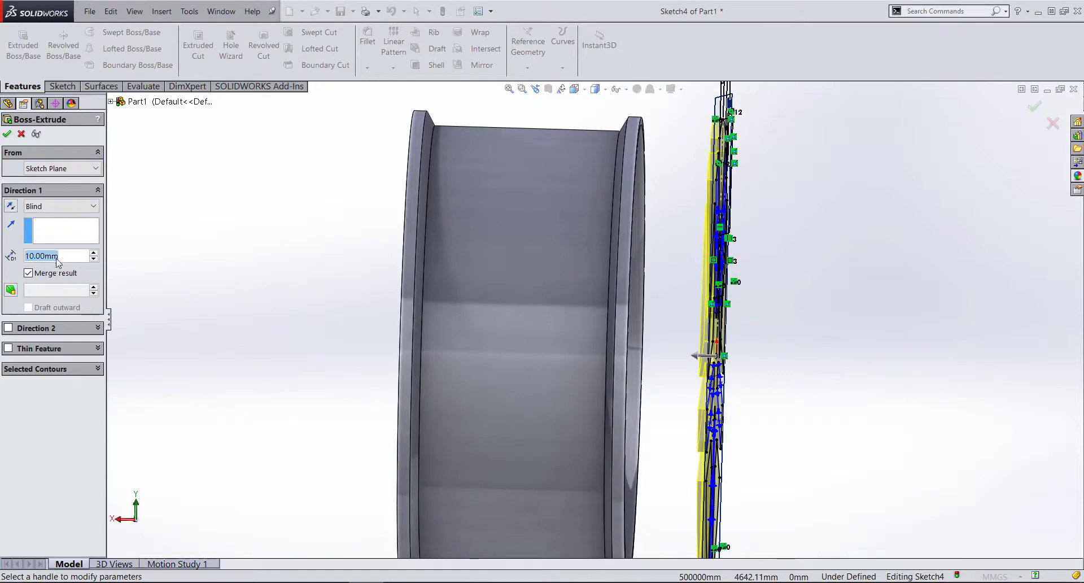
pyautogui.write('160')
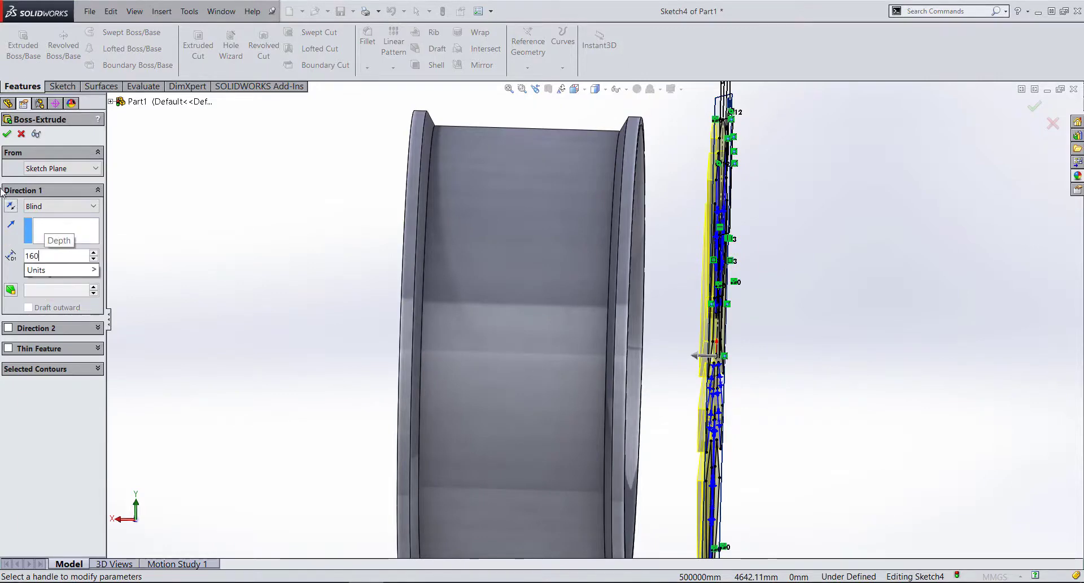
pyautogui.click(8, 136)
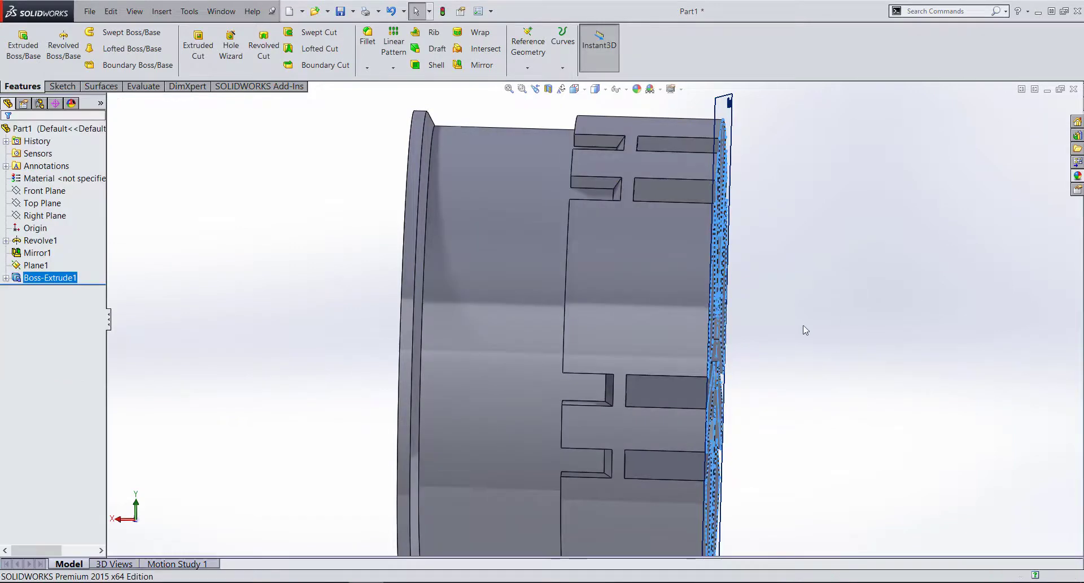
pyautogui.press('f')
# - Inspect the extruded wheel from several angles, then undo the extrusion
pyautogui.moveTo(780, 337)
pyautogui.mouseDown(button='middle')
pyautogui.moveTo(706, 383)
pyautogui.moveTo(669, 360)
pyautogui.mouseUp(button='middle')
pyautogui.press('f')
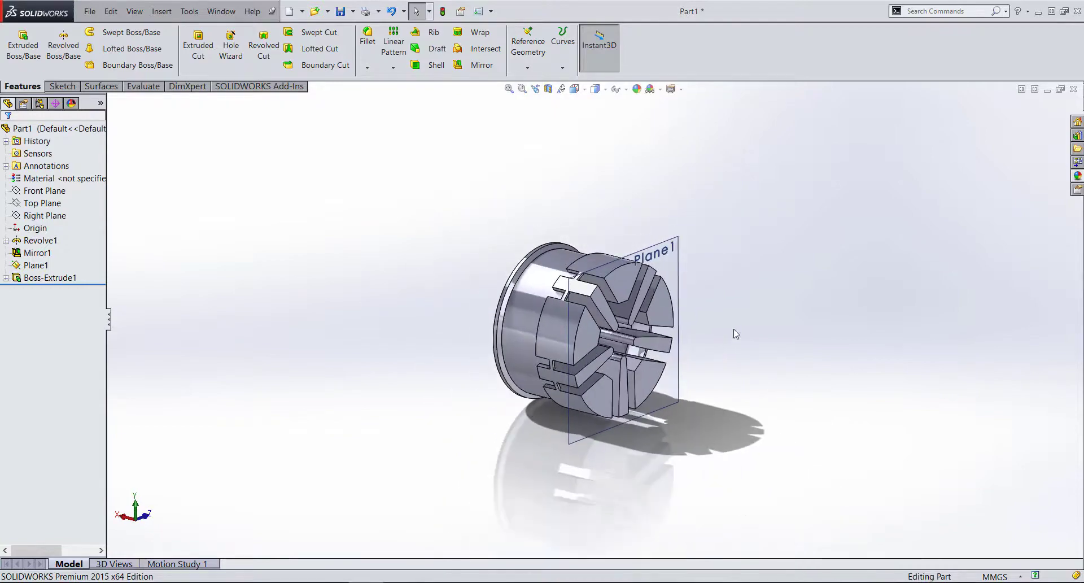
pyautogui.scroll(-5, 730, 325)
pyautogui.moveTo(731, 324)
pyautogui.mouseDown(button='middle')
pyautogui.moveTo(411, 373)
pyautogui.moveTo(811, 342)
pyautogui.mouseUp(button='middle')
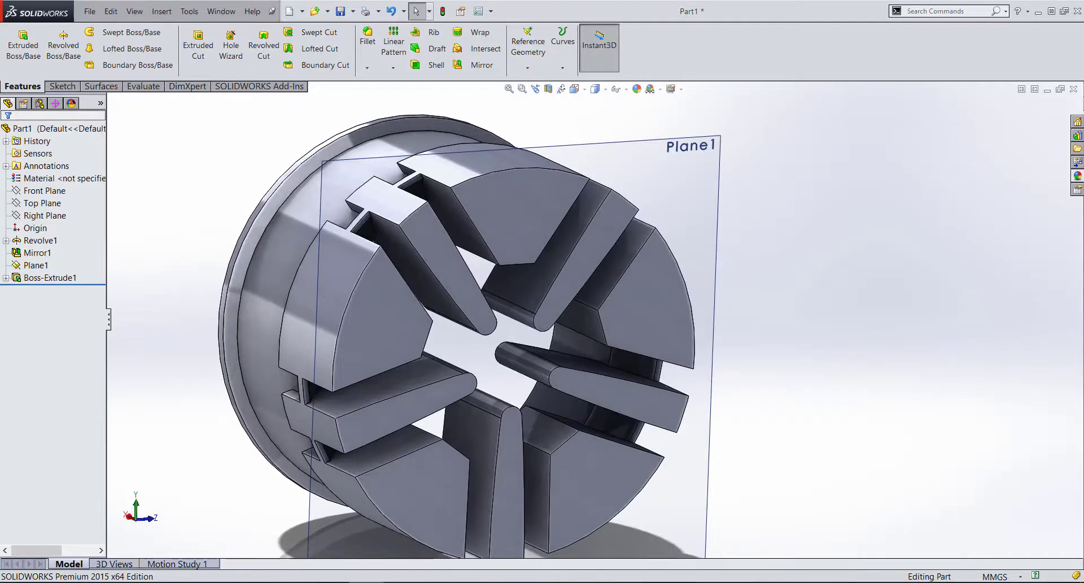
pyautogui.hotkey('ctrl', 'z')
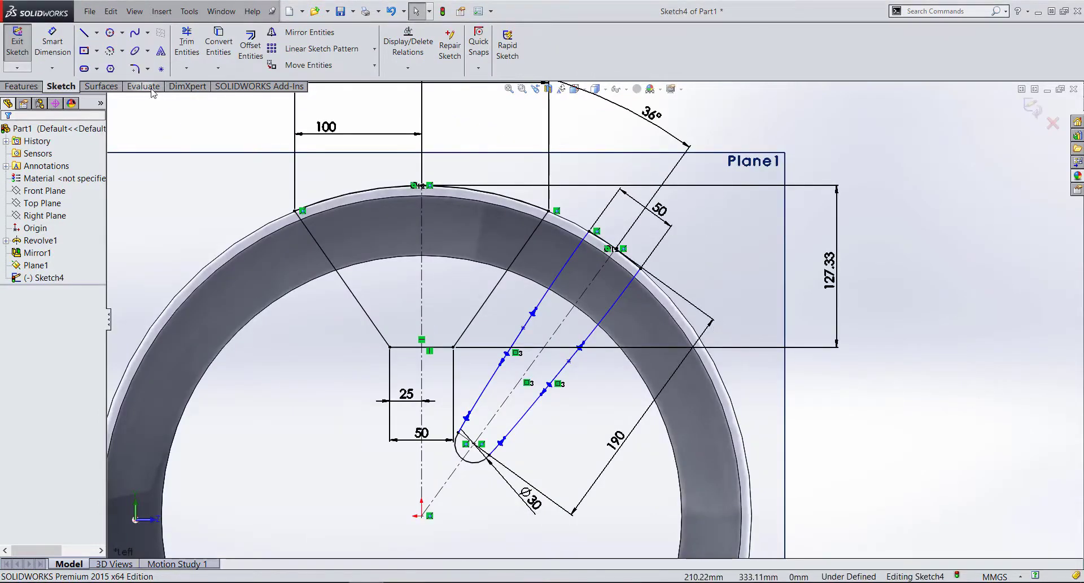
# - Convert the rim's outer circular edge into a 520 mm circle in Sketch4
pyautogui.click(225, 42)
pyautogui.click(253, 235)
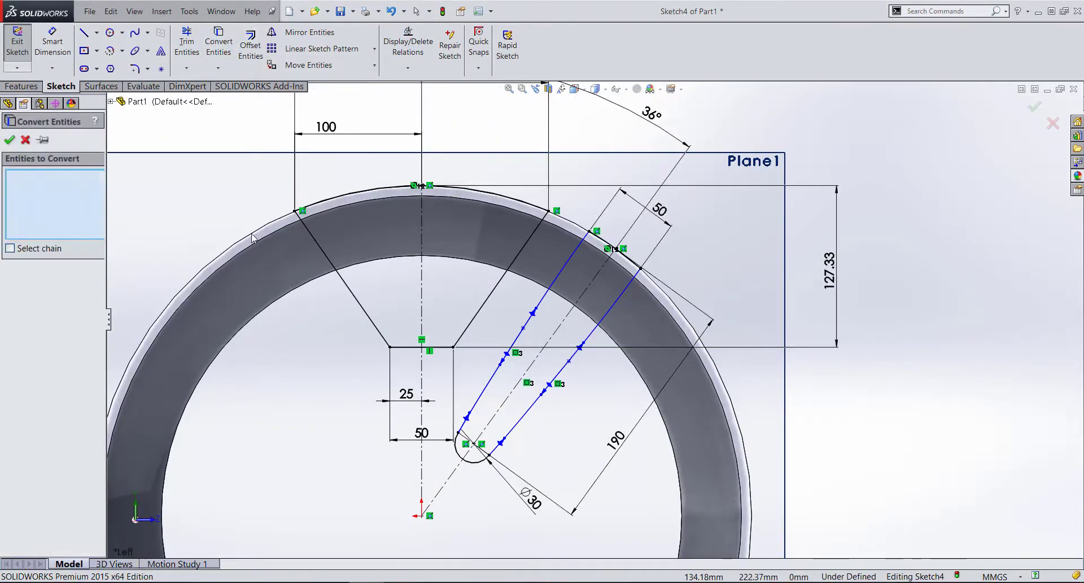
pyautogui.click(9, 141)
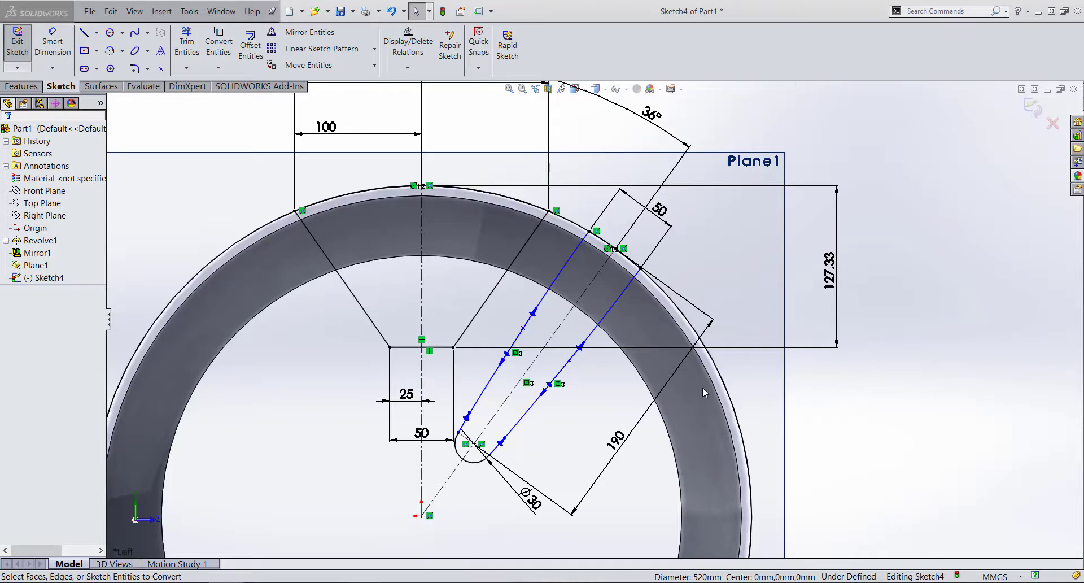
pyautogui.scroll(-1, 380, 266)
pyautogui.scroll(-1, 490, 252)
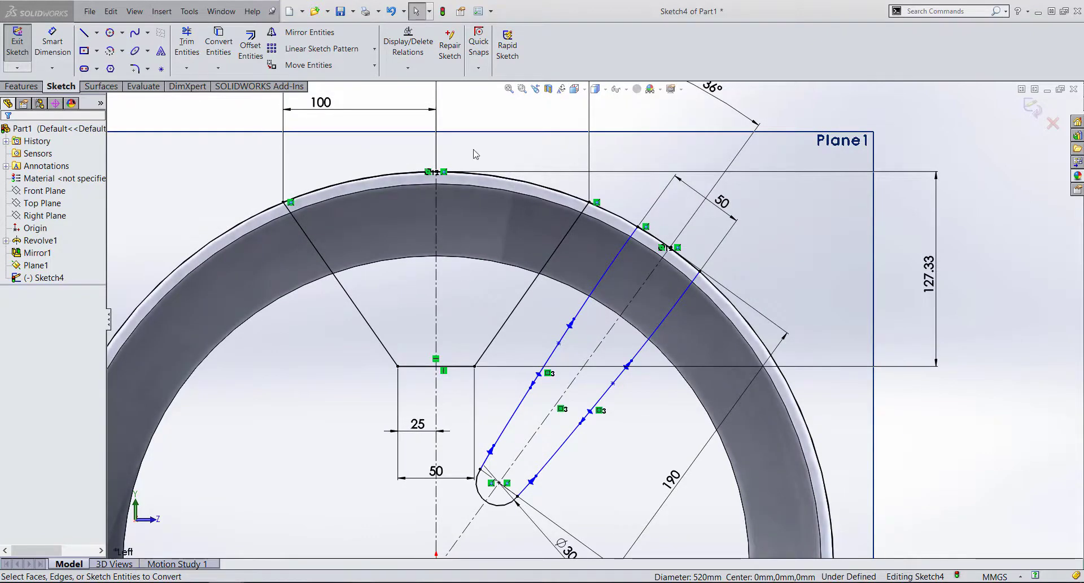
# - Power-trim the converted rim circle where it crosses the upper-right spoke outline
pyautogui.click(187, 42)
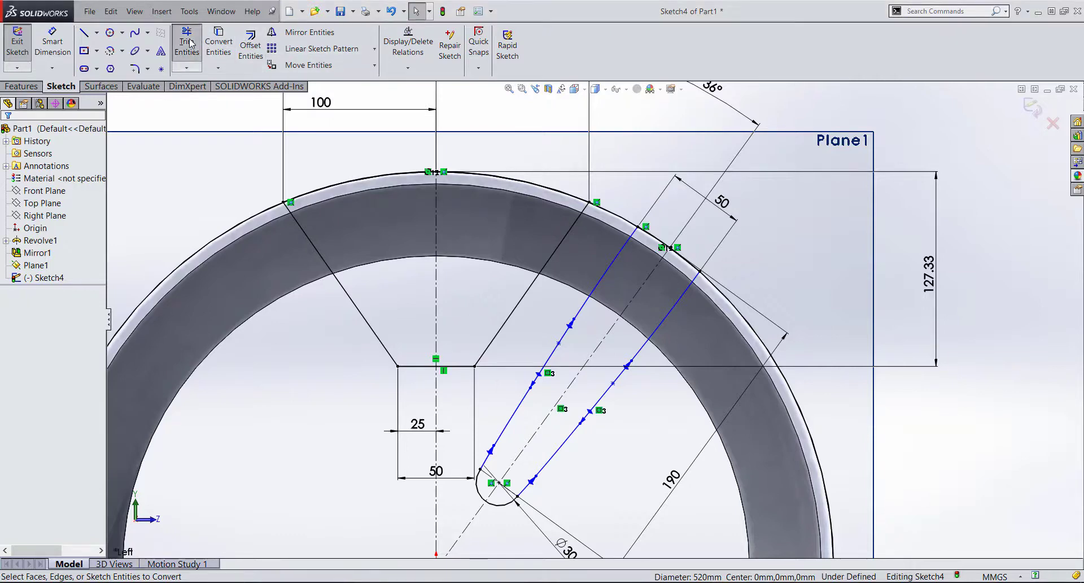
pyautogui.moveTo(594, 159); pyautogui.dragTo(371, 190)
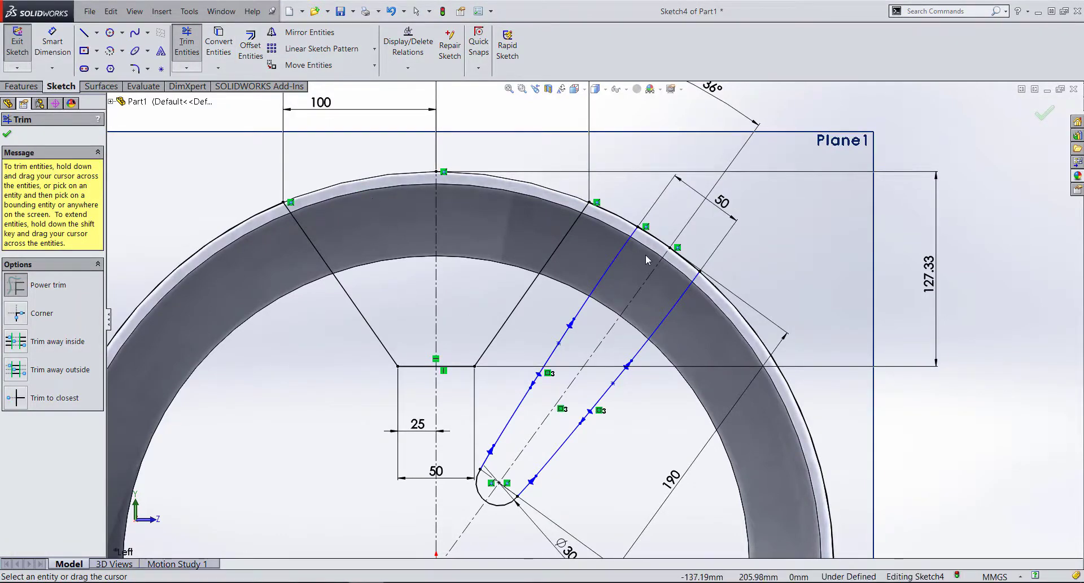
pyautogui.scroll(1, 615, 237)
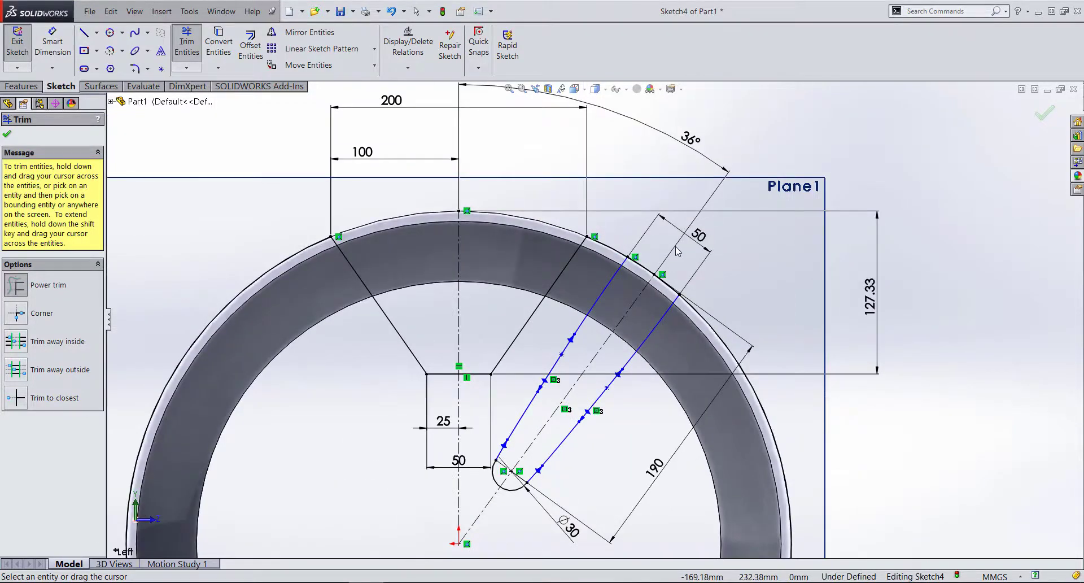
pyautogui.scroll(-3, 663, 285)
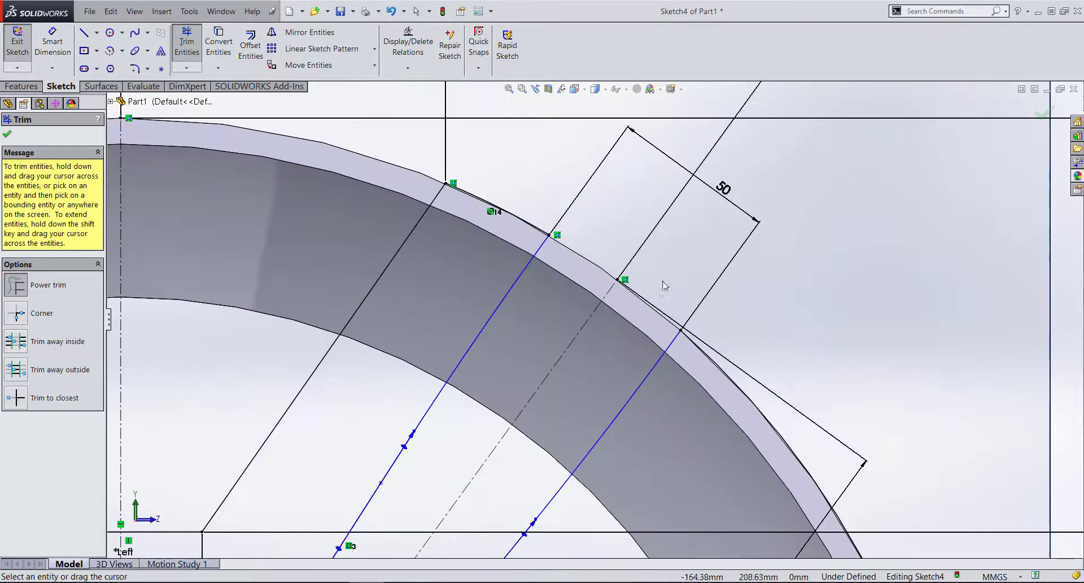
pyautogui.scroll(3, 616, 324)
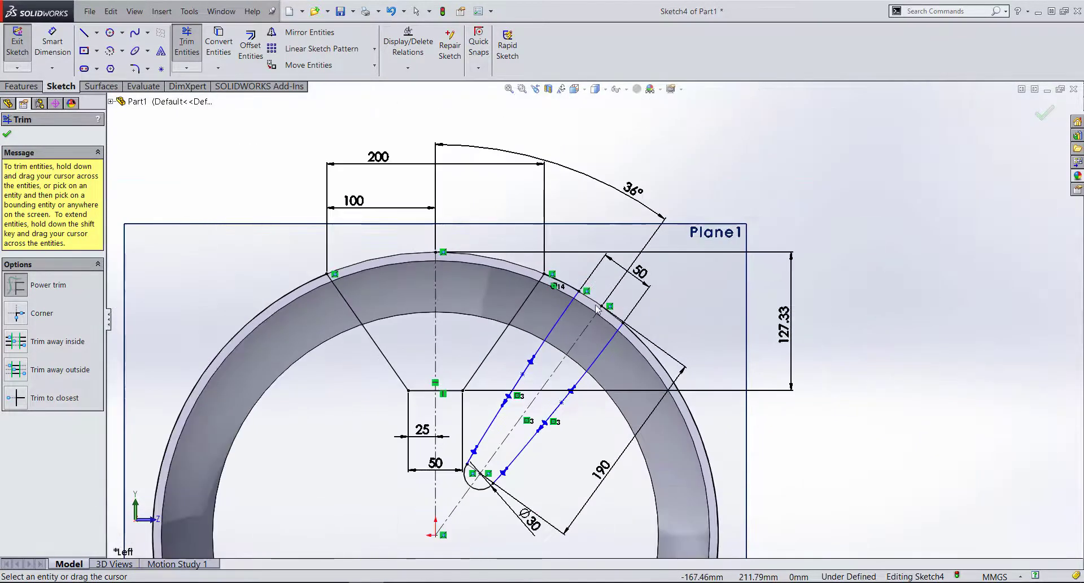
pyautogui.click(8, 136)
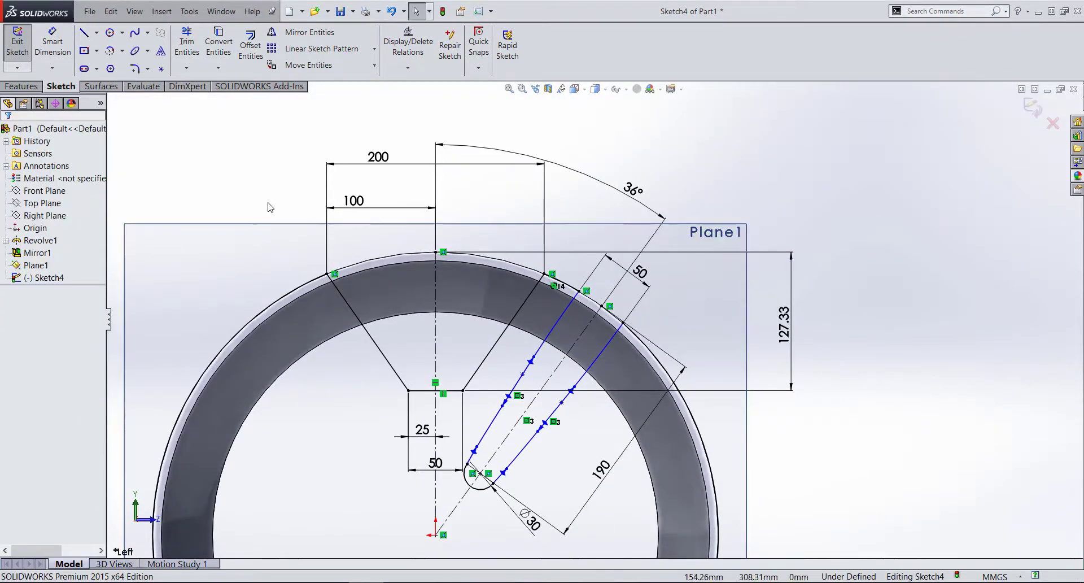
pyautogui.scroll(-1, 391, 299)
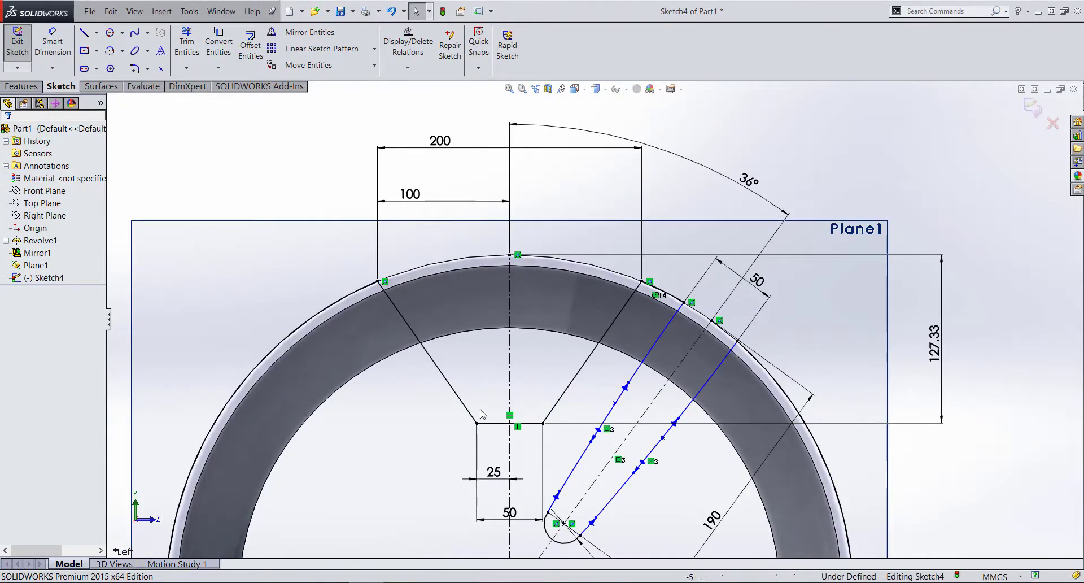
# - Start a circular sketch pattern and select the four spoke lines and the small end arc
pyautogui.click(374, 49)
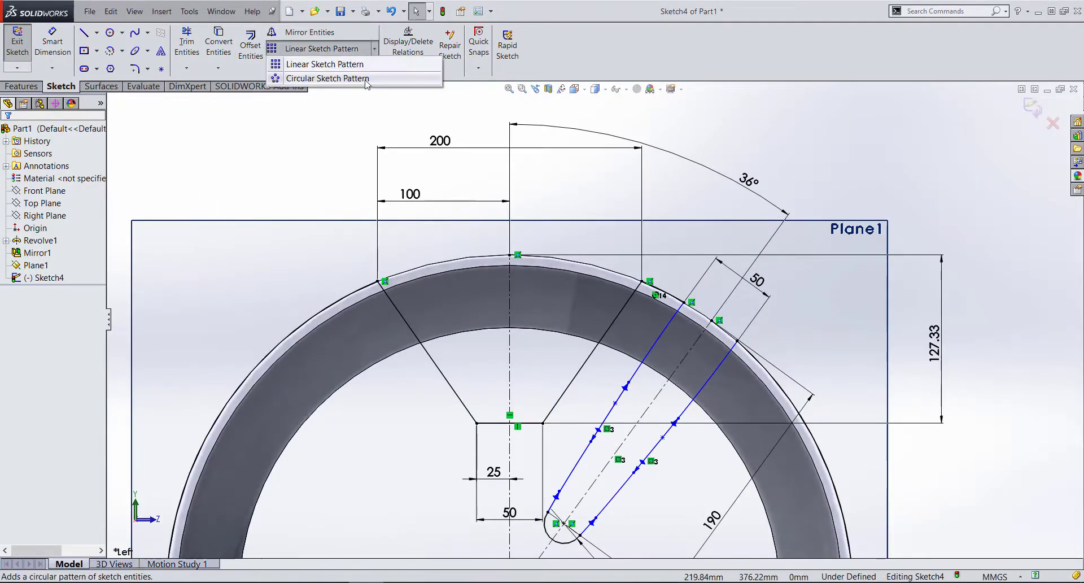
pyautogui.click(362, 79)
pyautogui.scroll(2, 593, 311)
pyautogui.scroll(2, 593, 311)
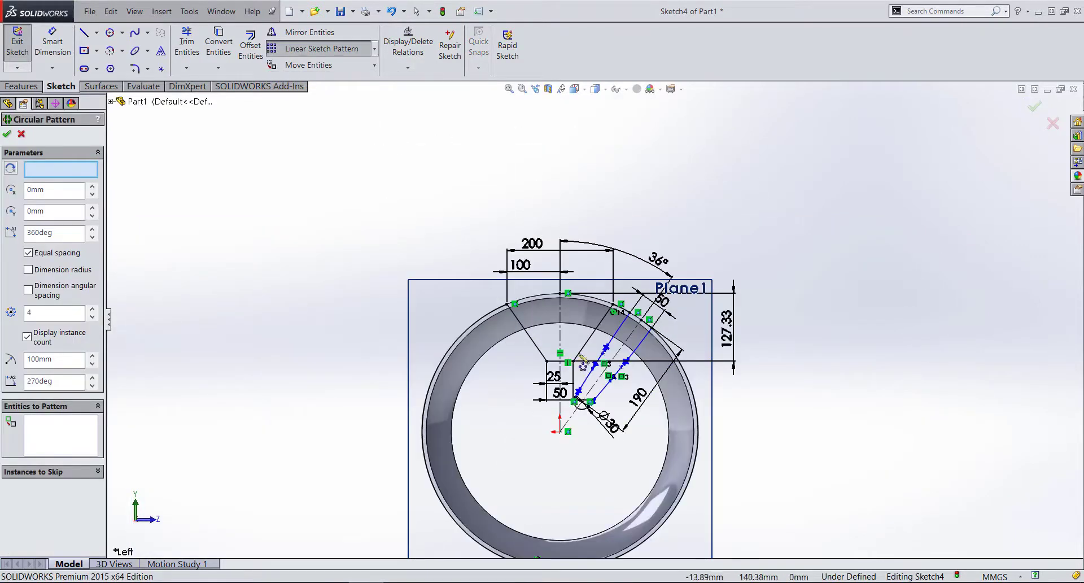
pyautogui.click(582, 354)
pyautogui.scroll(-5, 582, 354)
pyautogui.scroll(1, 543, 370)
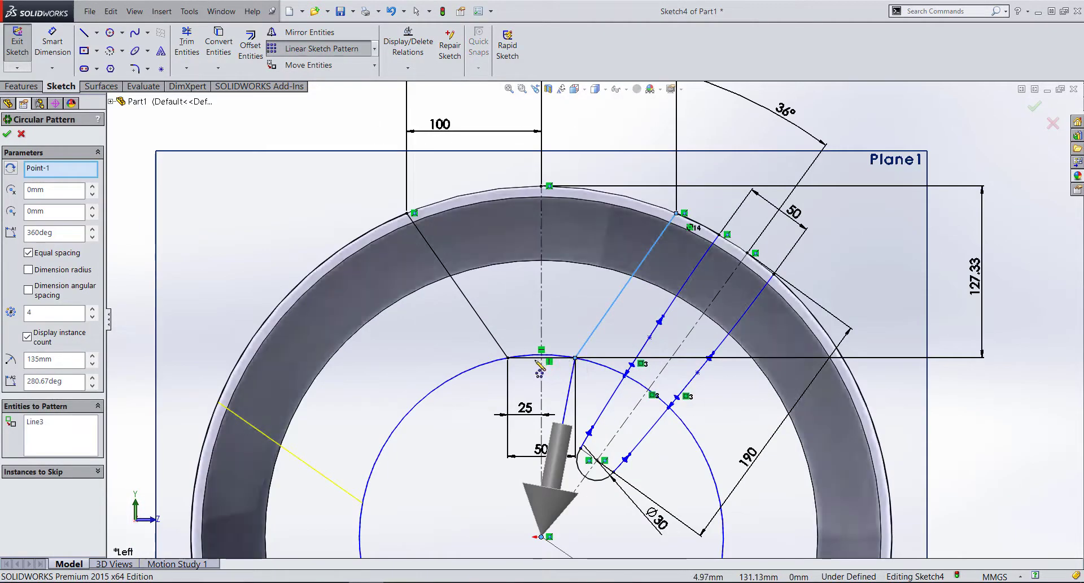
pyautogui.click(539, 357)
pyautogui.click(493, 336)
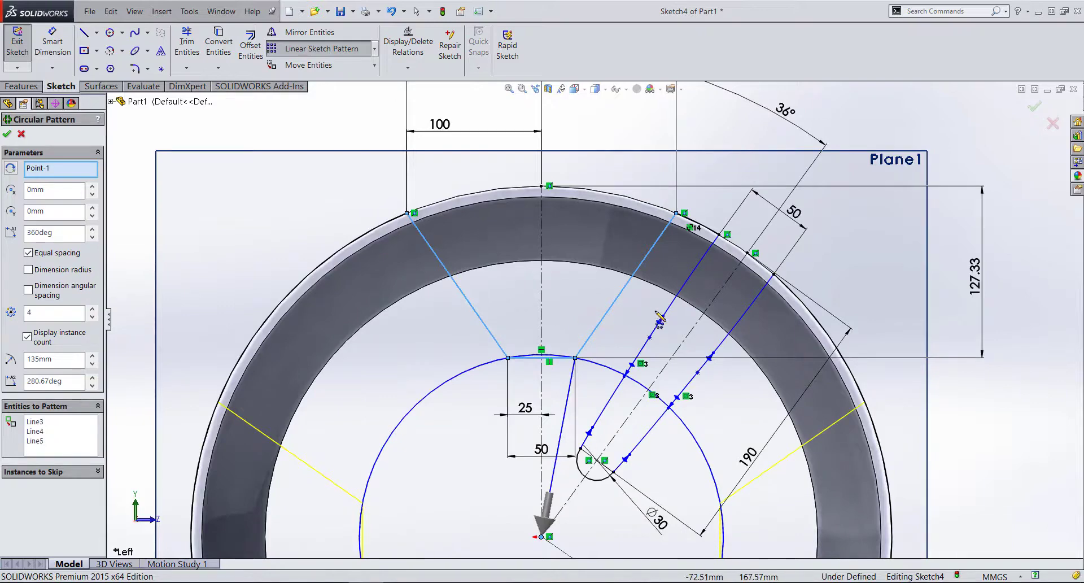
pyautogui.click(678, 299)
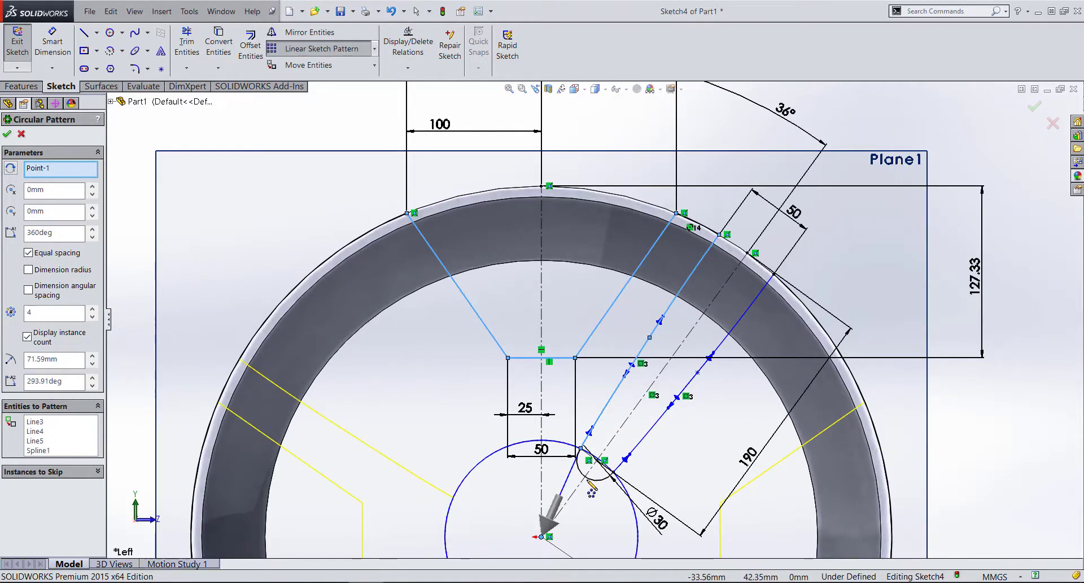
pyautogui.click(588, 481)
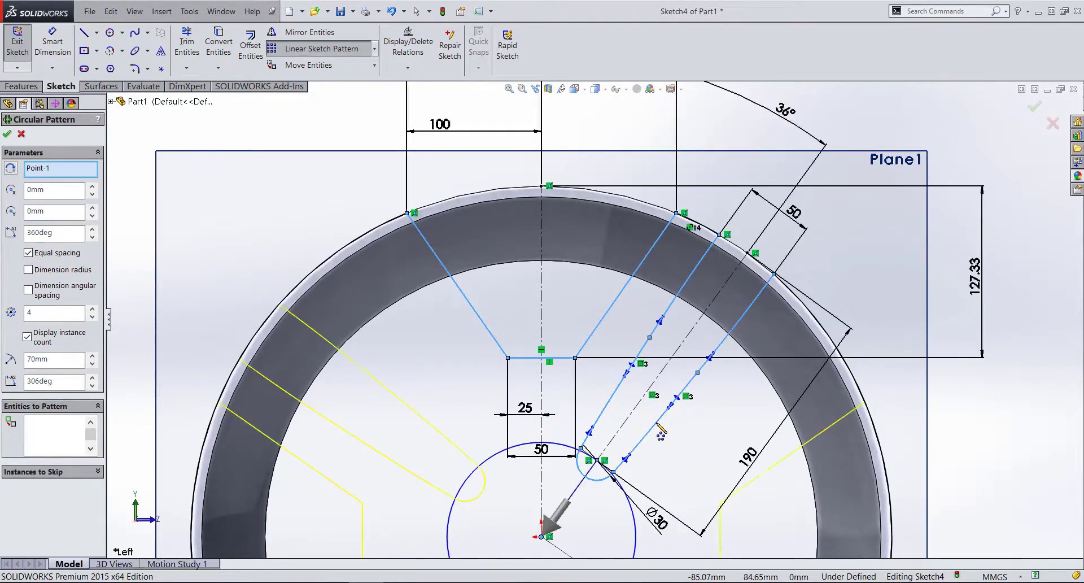
# - Set the pattern to 5 instances over 360° and accept it
pyautogui.scroll(2, 706, 392)
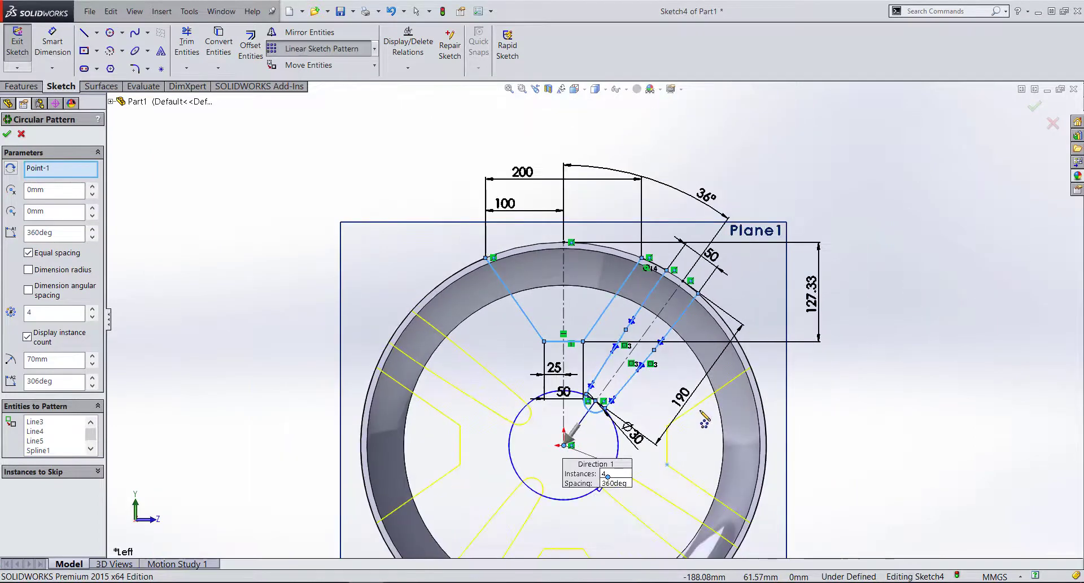
pyautogui.scroll(2, 706, 418)
pyautogui.scroll(-5, 686, 434)
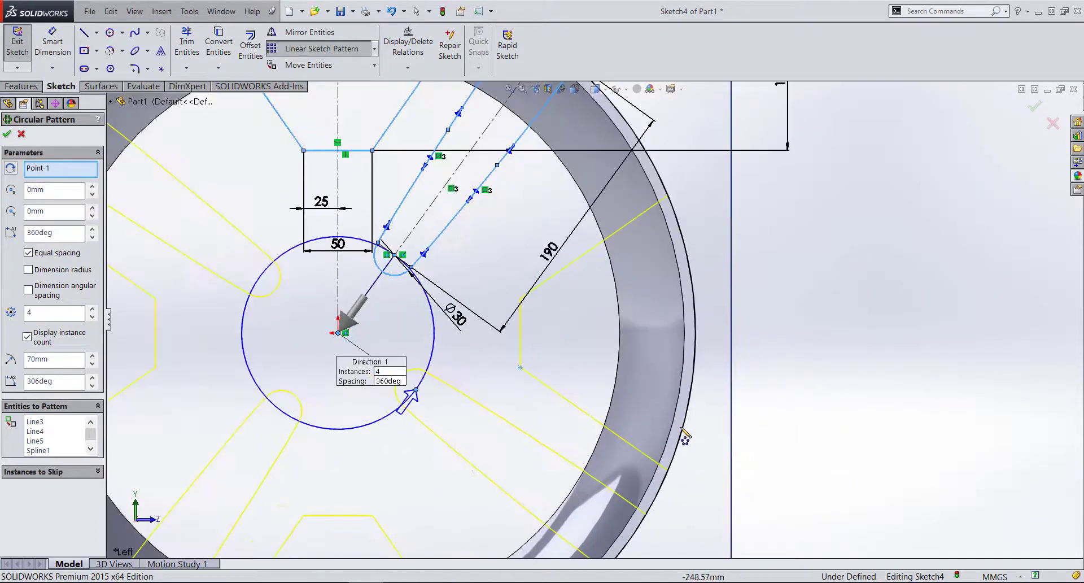
pyautogui.click(92, 309)
pyautogui.press('z')
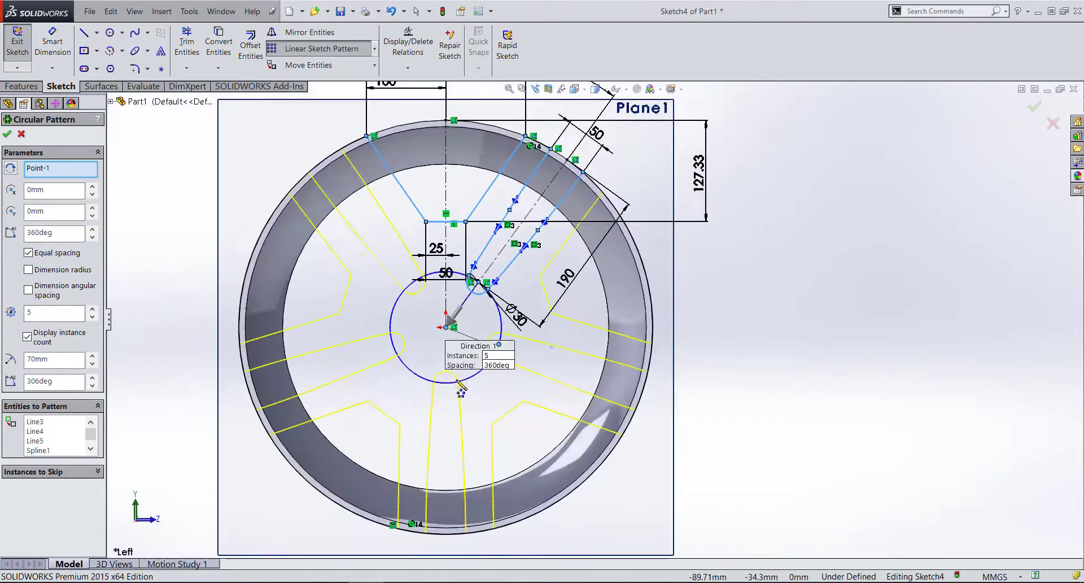
pyautogui.click(7, 135)
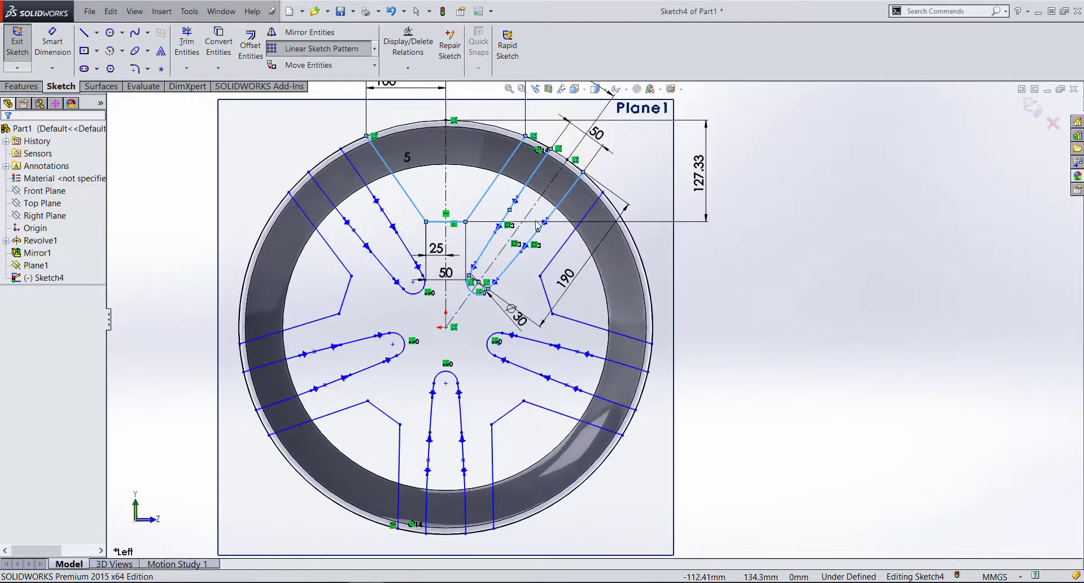
pyautogui.scroll(-3, 507, 169)
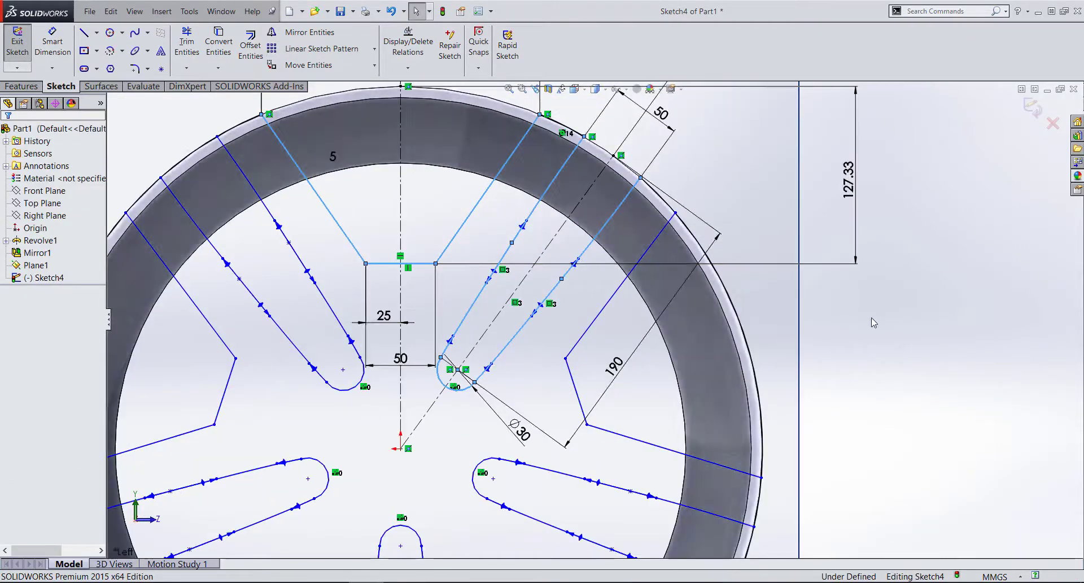
pyautogui.click(873, 322)
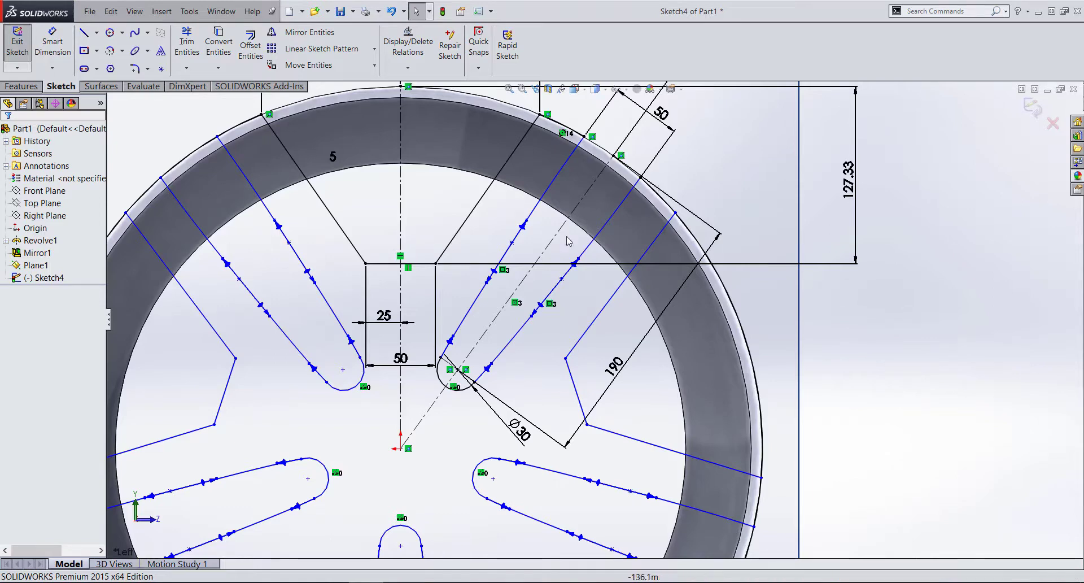
pyautogui.scroll(3, 601, 312)
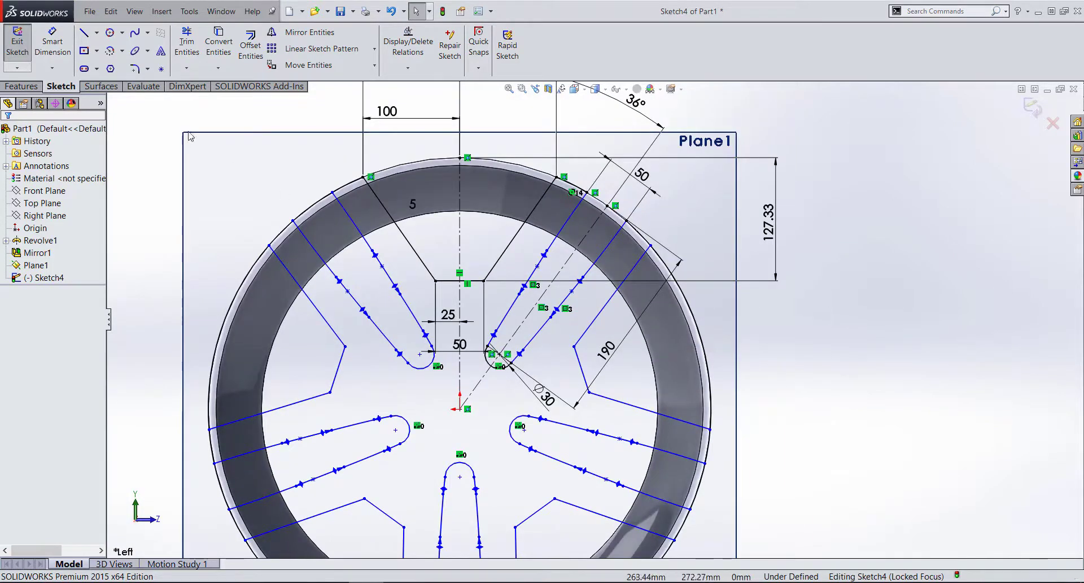
# - Trim the rim circle segments between the patterned spoke edges all around the wheel
pyautogui.click(187, 44)
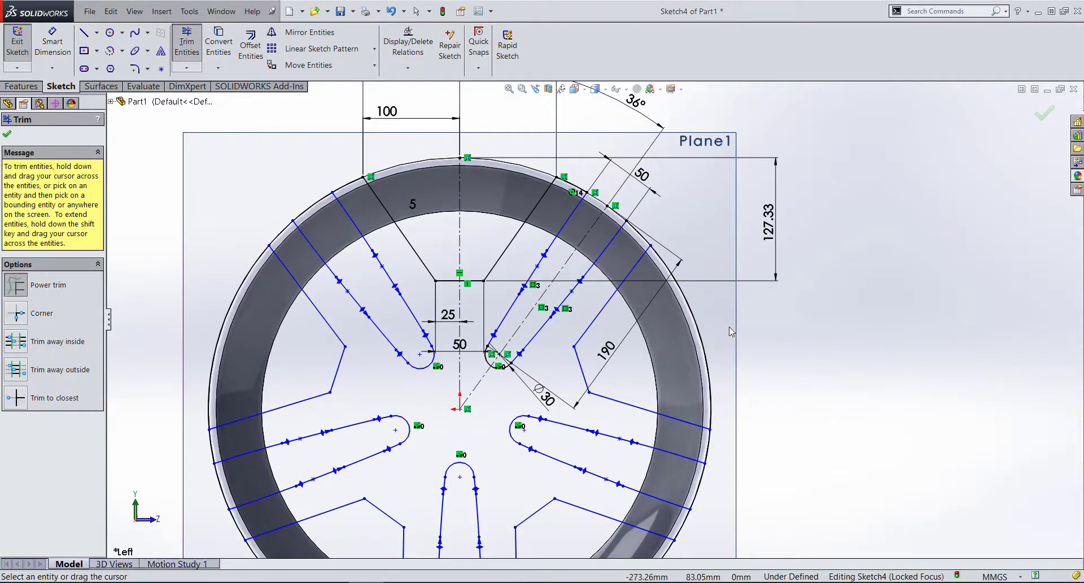
pyautogui.moveTo(732, 328); pyautogui.dragTo(673, 336)
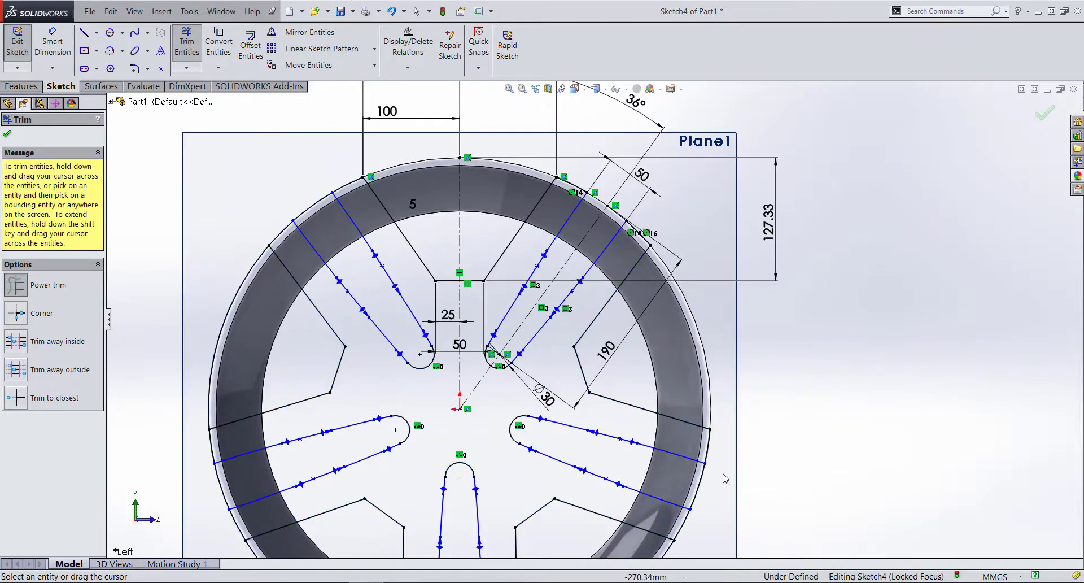
pyautogui.scroll(-2, 518, 426)
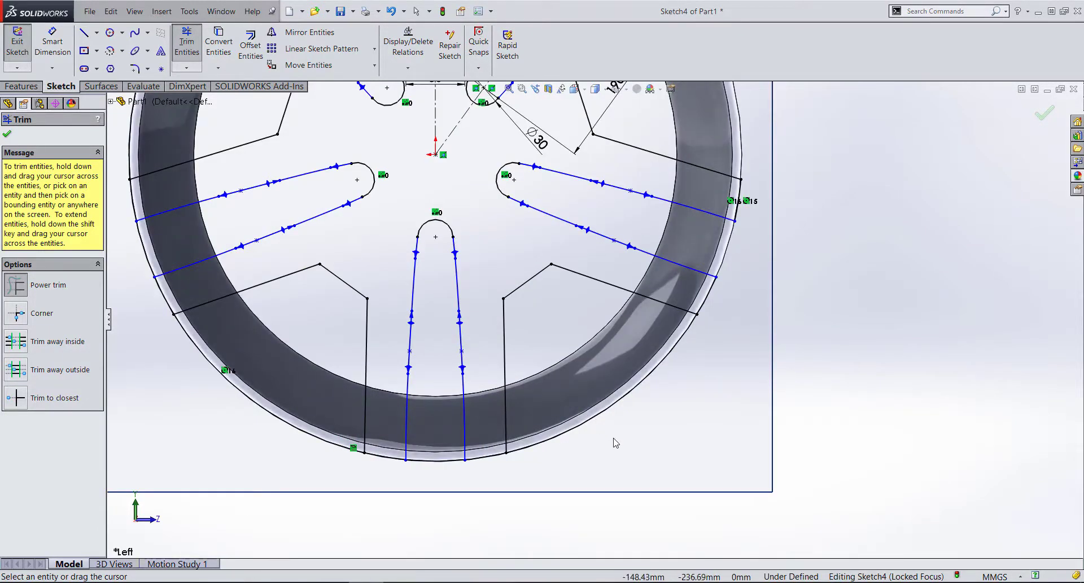
pyautogui.moveTo(616, 442); pyautogui.dragTo(349, 421)
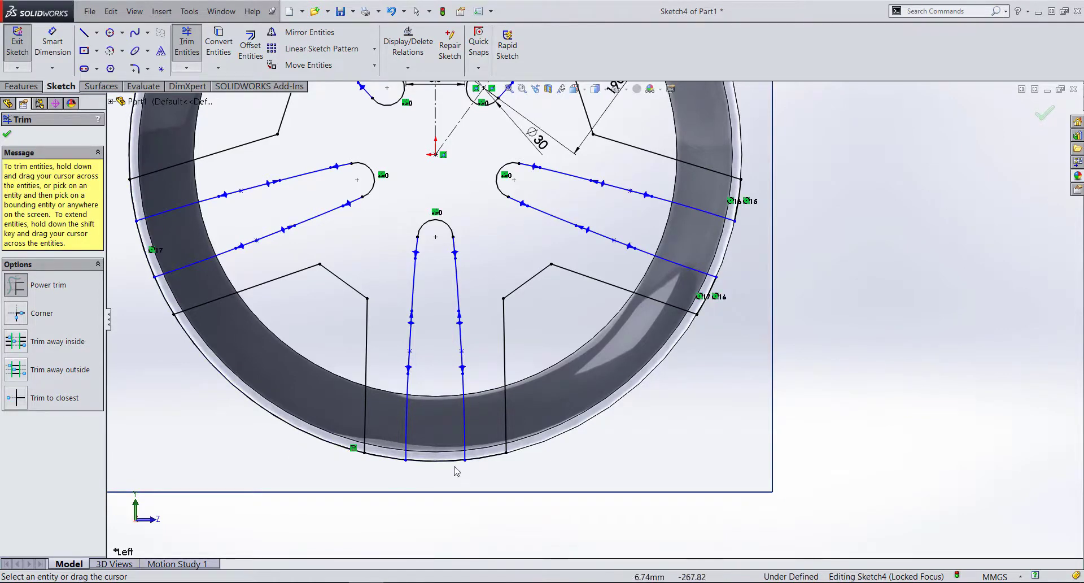
pyautogui.moveTo(521, 434); pyautogui.dragTo(444, 475)
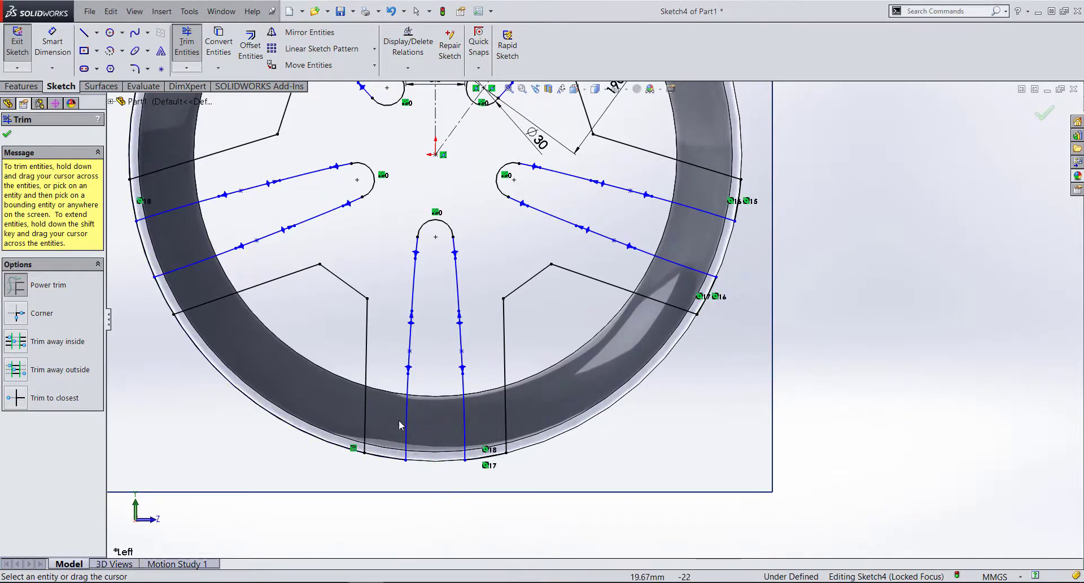
pyautogui.moveTo(239, 416); pyautogui.dragTo(224, 365)
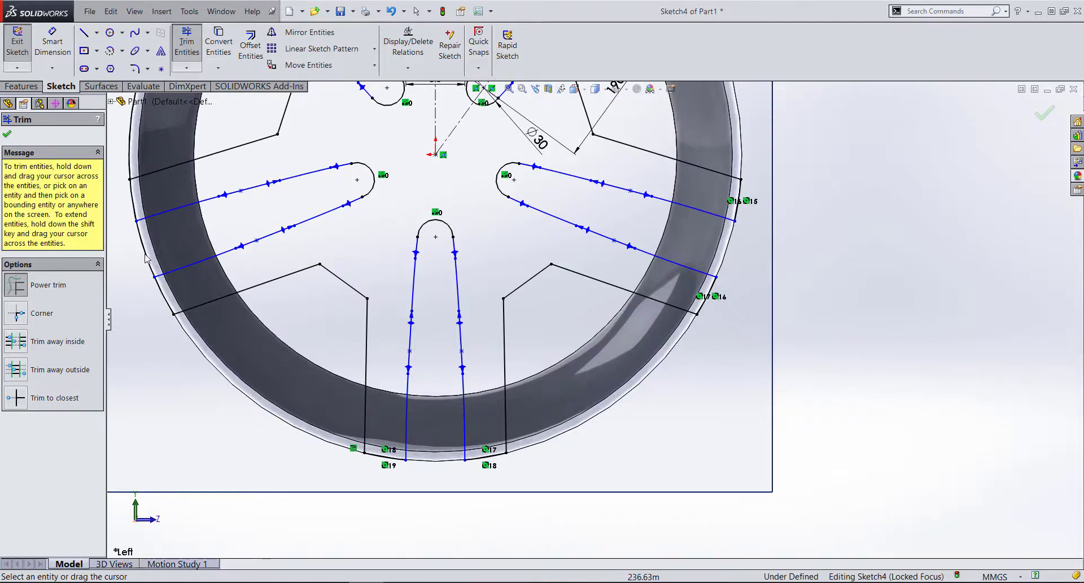
pyautogui.scroll(3, 204, 286)
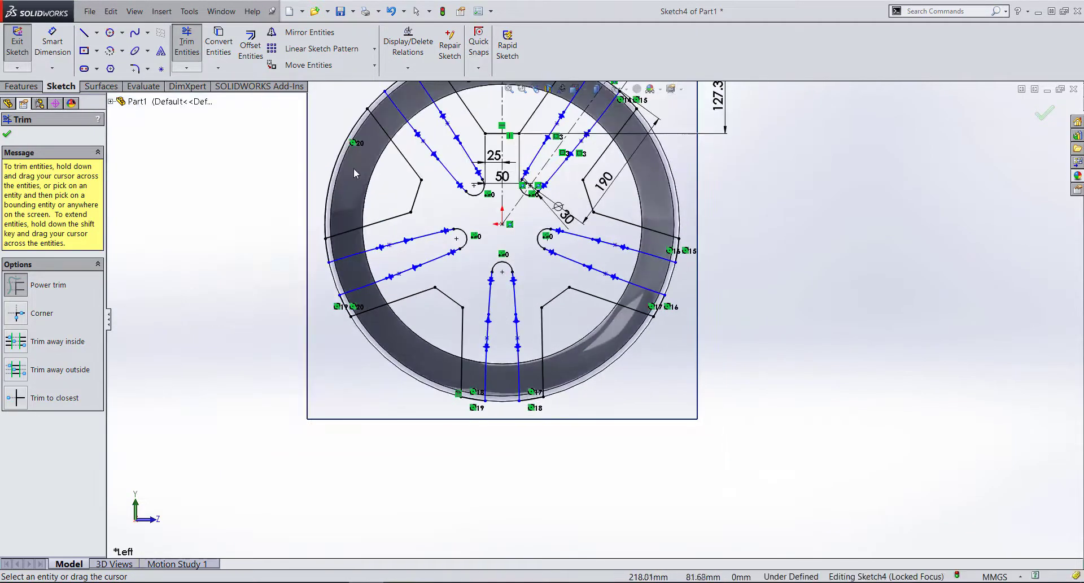
pyautogui.scroll(2, 353, 167)
pyautogui.scroll(-2, 480, 174)
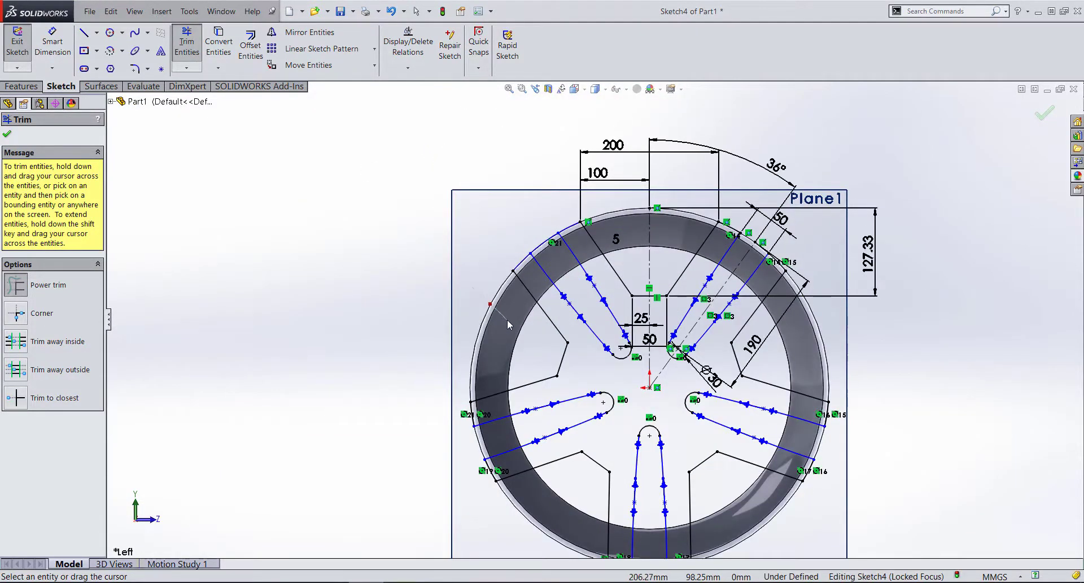
pyautogui.scroll(-2, 553, 237)
pyautogui.moveTo(532, 226); pyautogui.dragTo(545, 243)
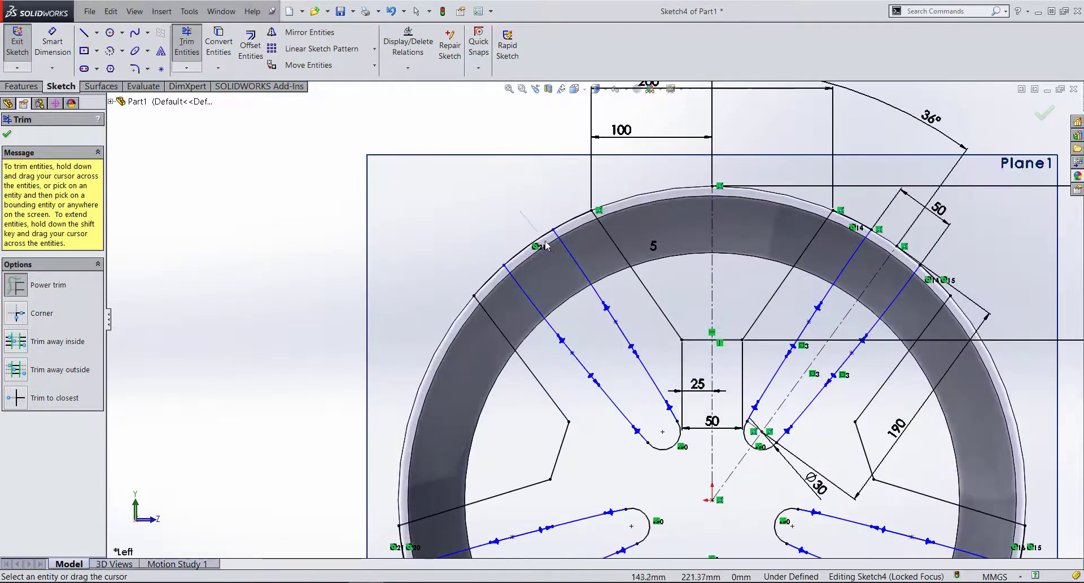
pyautogui.click(8, 136)
# - Extrude Sketch4 Blind 160 mm as Boss-Extrude2, forming five solid slotted spokes
pyautogui.click(23, 87)
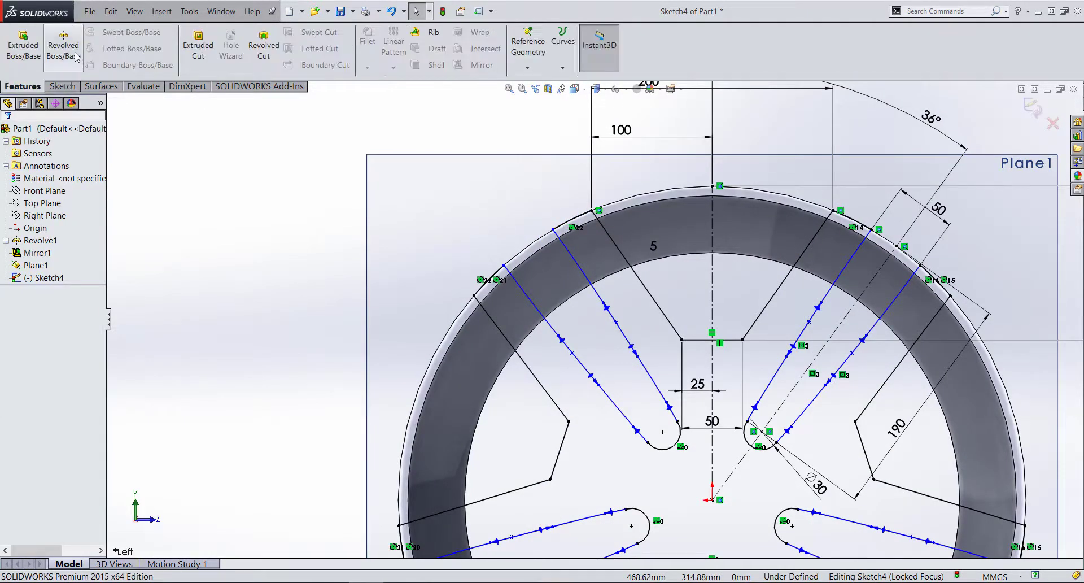
pyautogui.click(23, 48)
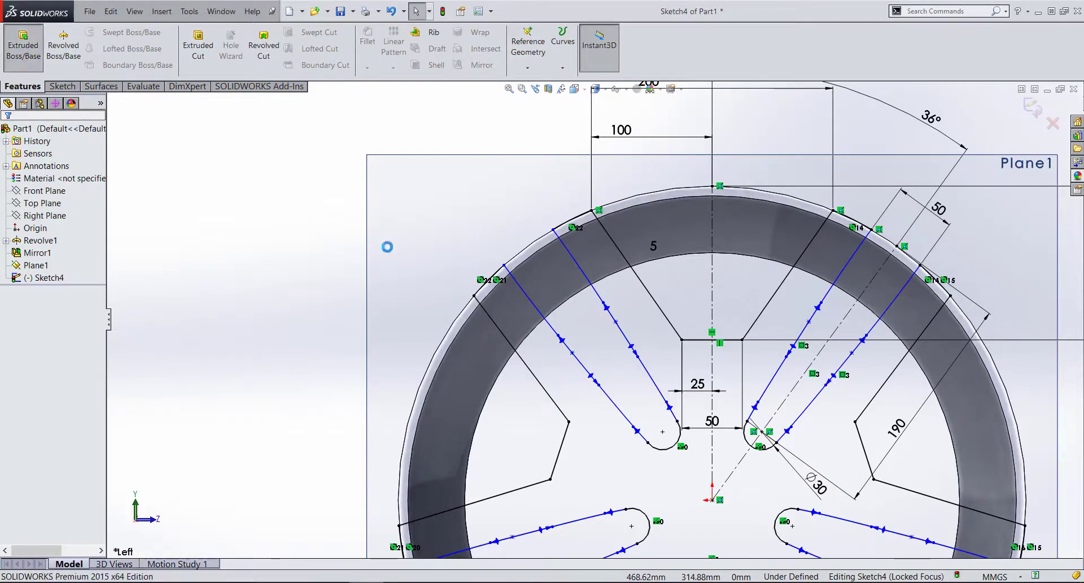
pyautogui.scroll(3, 587, 307)
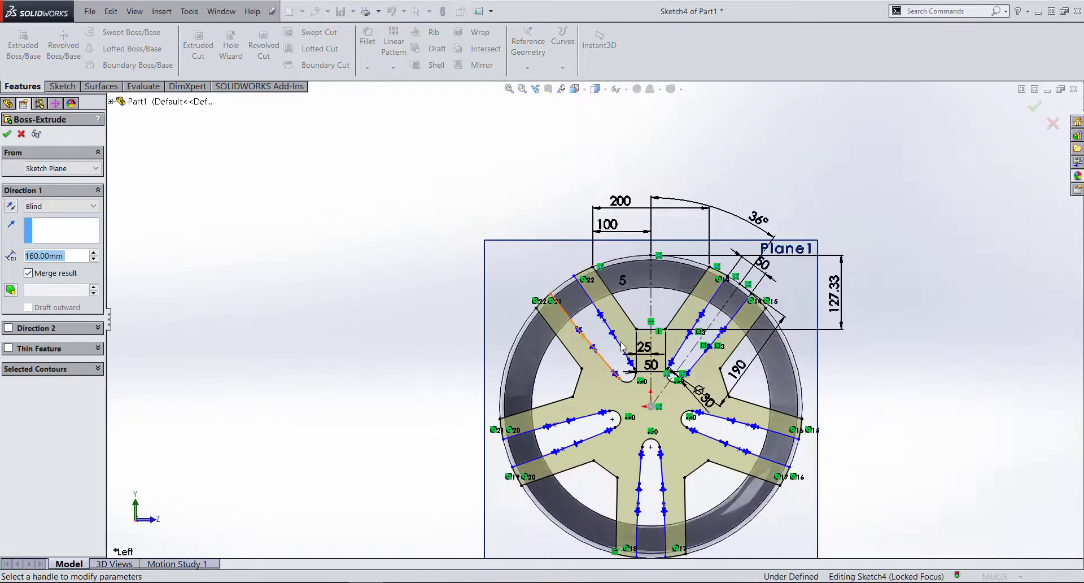
pyautogui.moveTo(622, 346); pyautogui.dragTo(344, 278, button='middle')
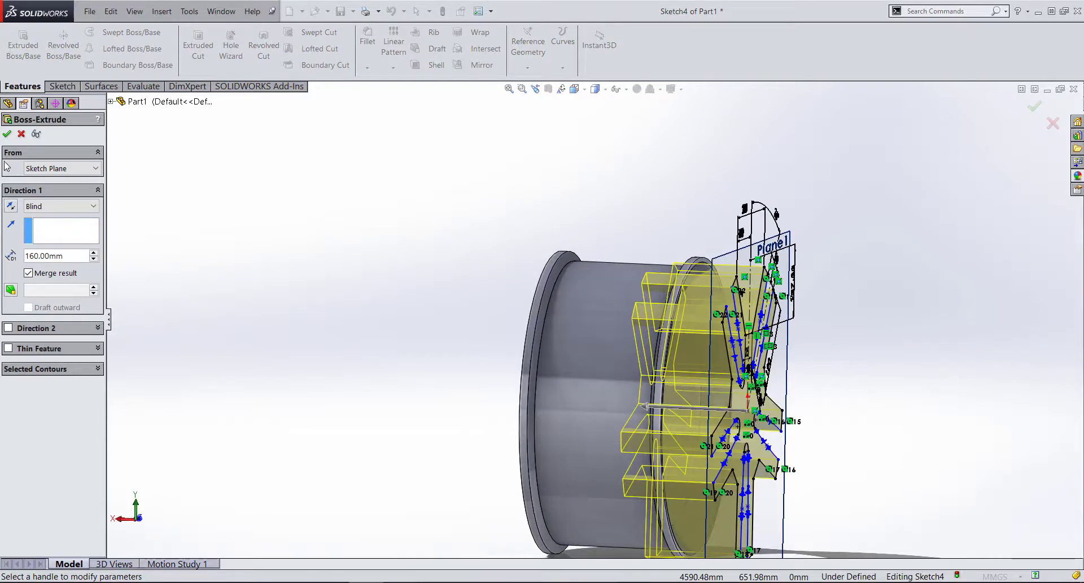
pyautogui.click(7, 134)
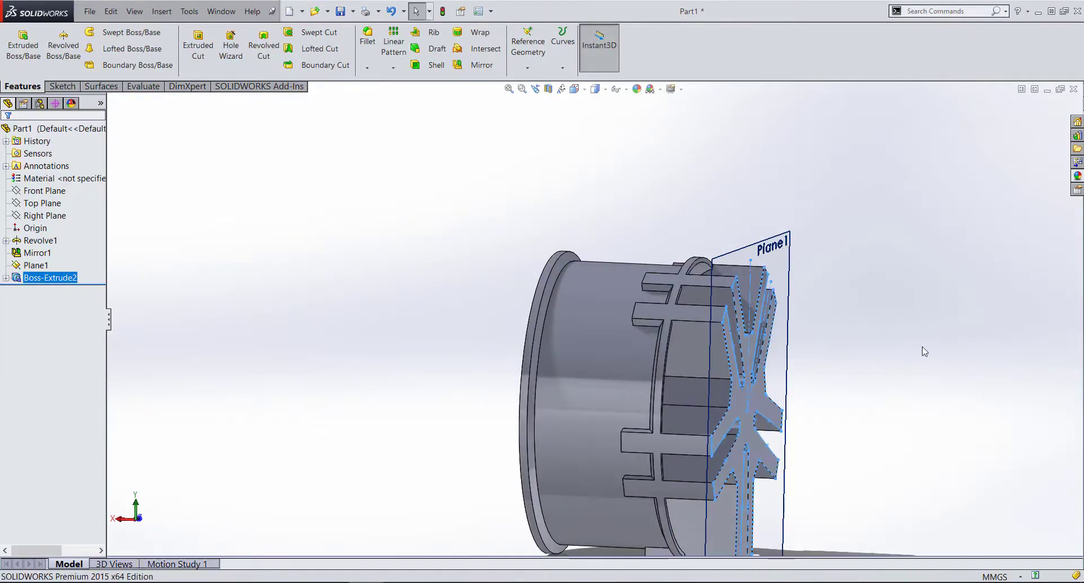
pyautogui.click(922, 349)
pyautogui.scroll(-2, 703, 345)
pyautogui.scroll(-1, 703, 346)
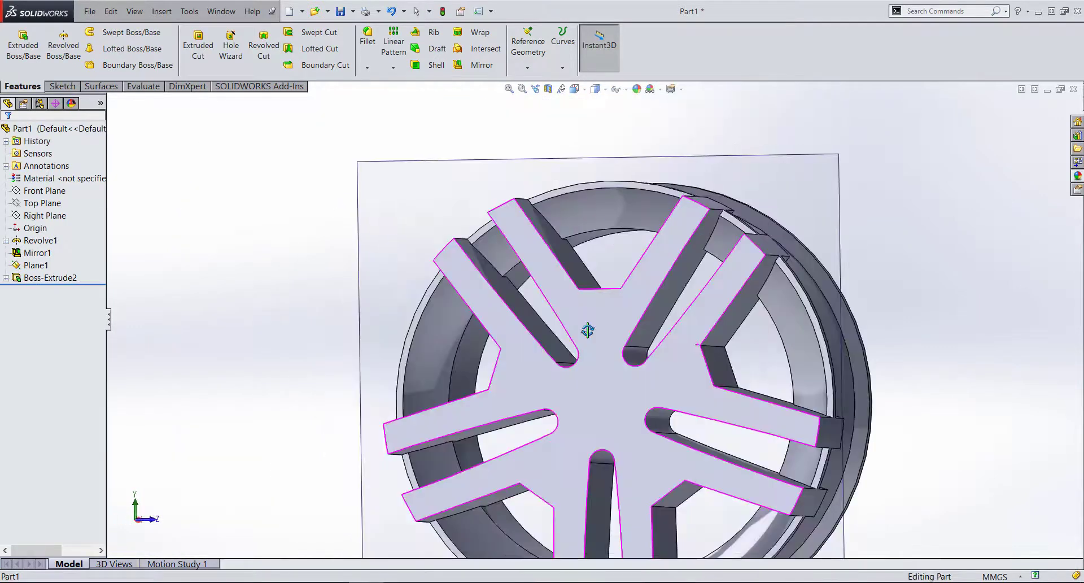
# - Hide Plane1 from the view
pyautogui.moveTo(676, 339); pyautogui.dragTo(678, 331, button='middle')
pyautogui.scroll(3, 678, 331)
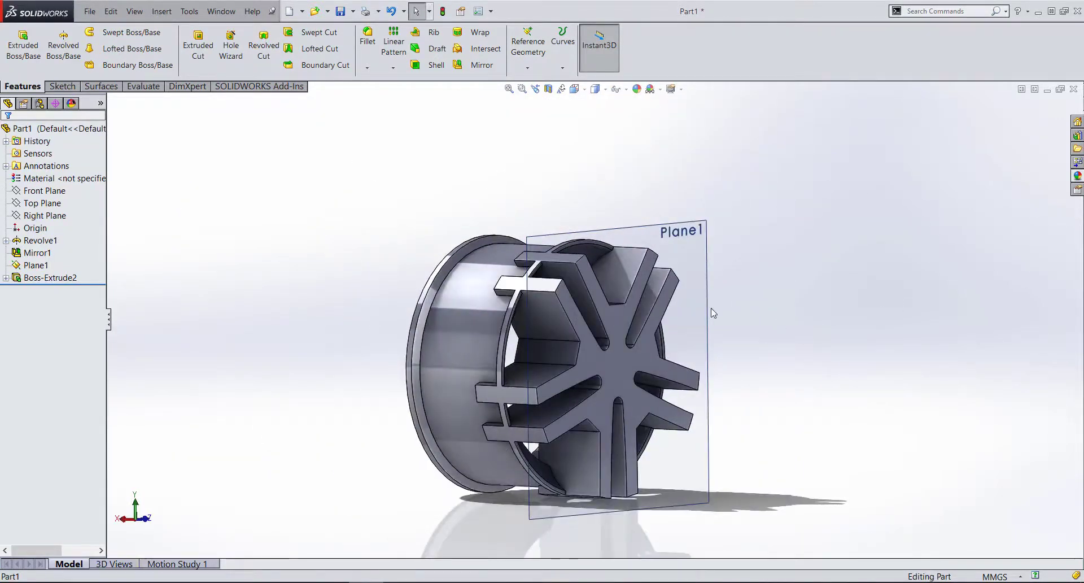
pyautogui.click(706, 231)
pyautogui.moveTo(734, 226); pyautogui.dragTo(784, 303, button='middle')
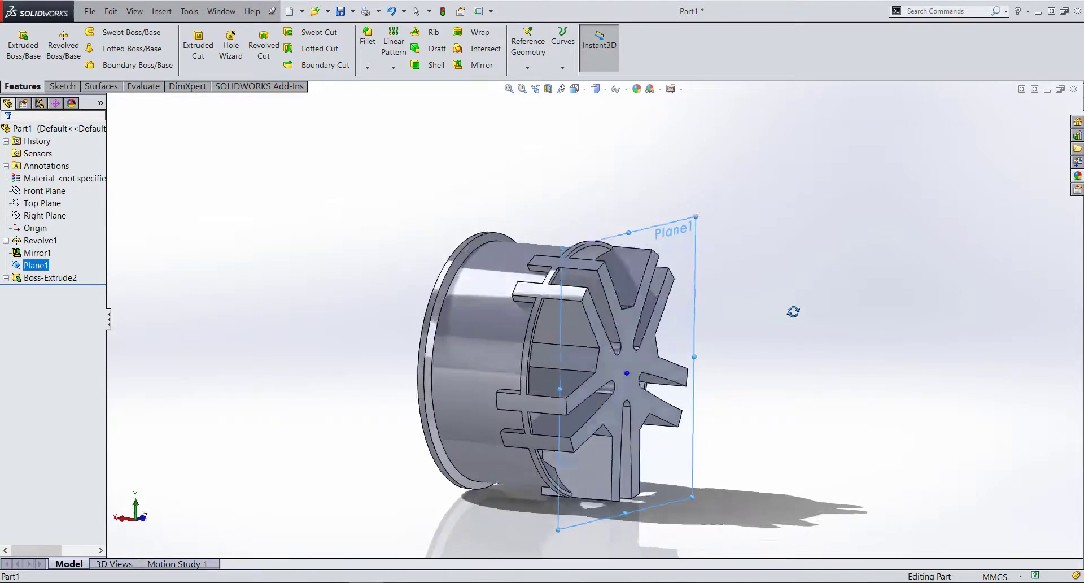
pyautogui.rightClick(666, 238)
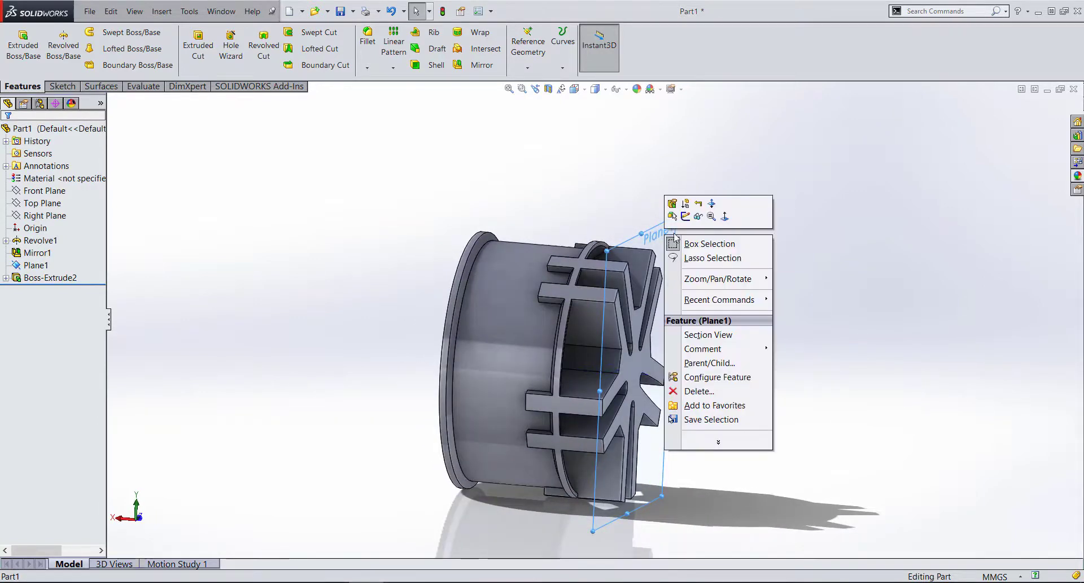
pyautogui.click(698, 216)
pyautogui.scroll(-3, 633, 305)
# - Try Hidden Lines Visible and Wireframe display styles, then turn the wheel to the Front view
pyautogui.moveTo(633, 305); pyautogui.dragTo(591, 290, button='middle')
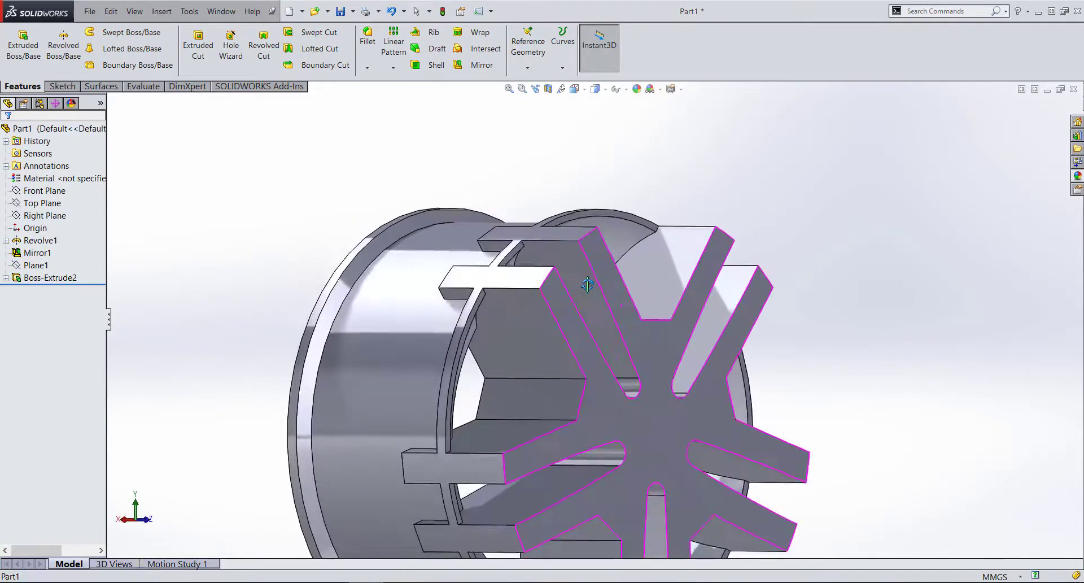
pyautogui.click(596, 89)
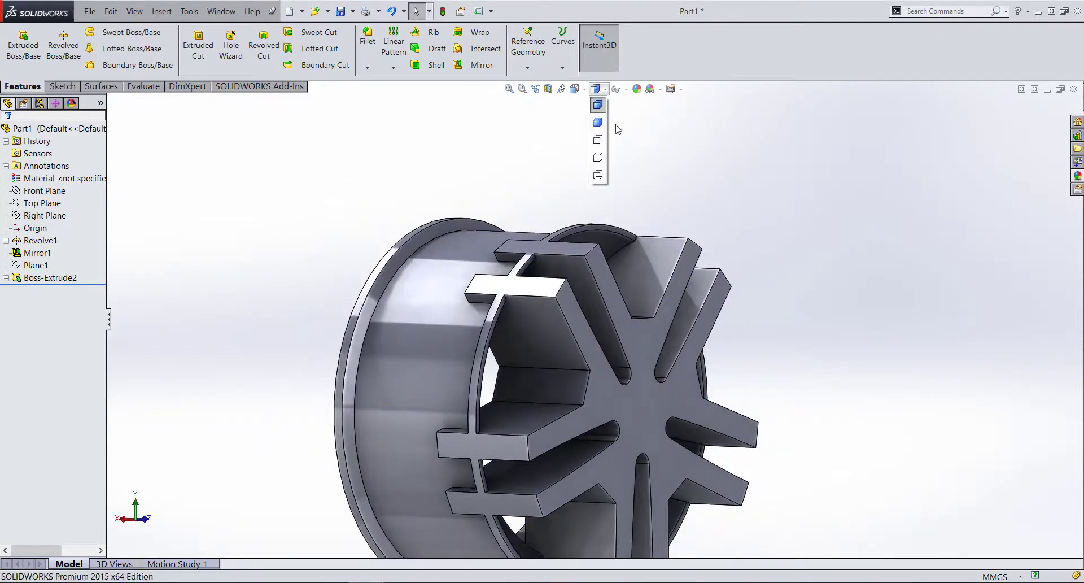
pyautogui.click(598, 158)
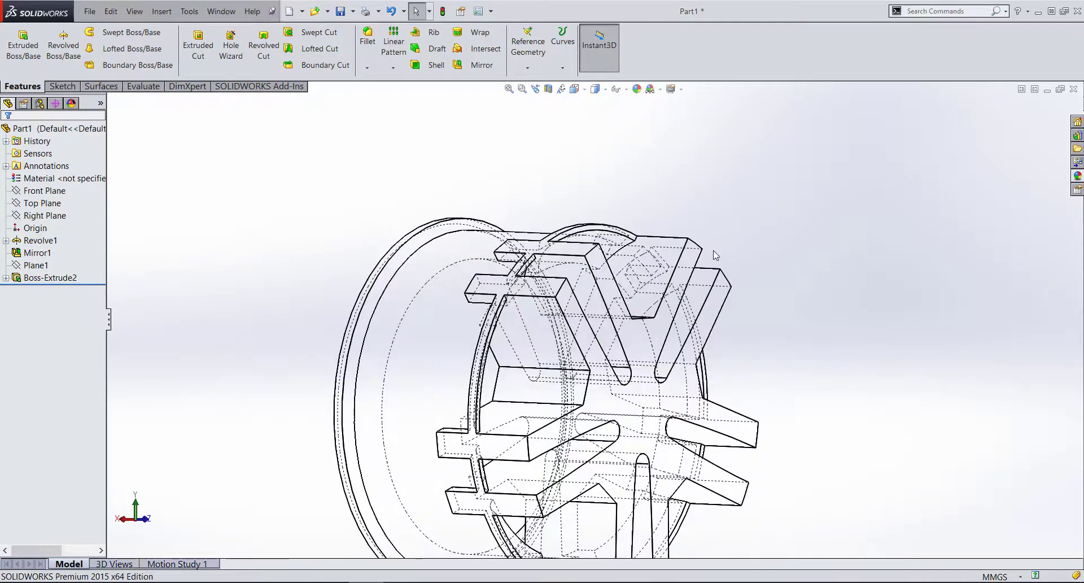
pyautogui.click(605, 89)
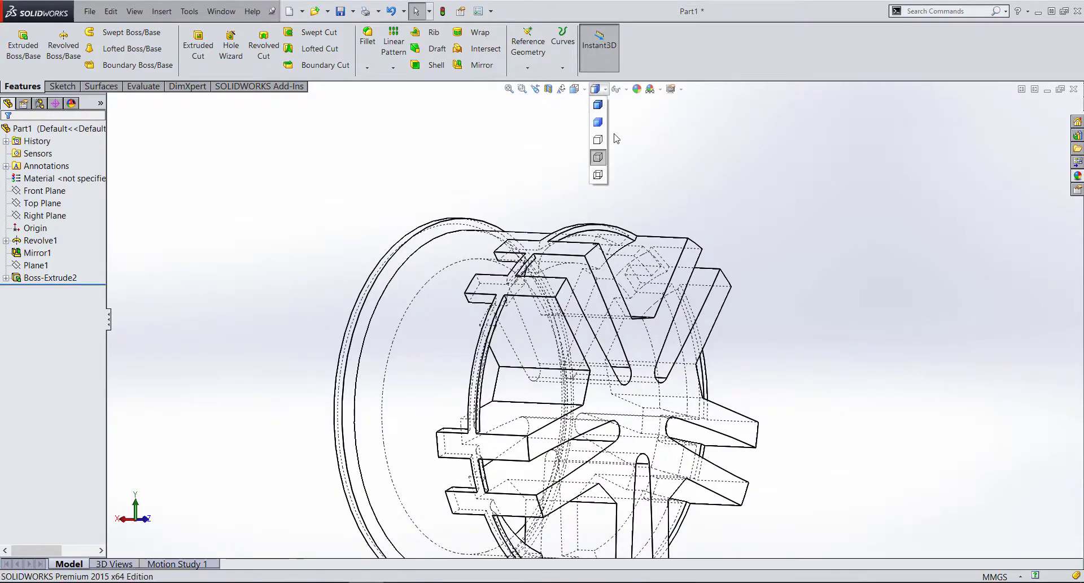
pyautogui.click(598, 174)
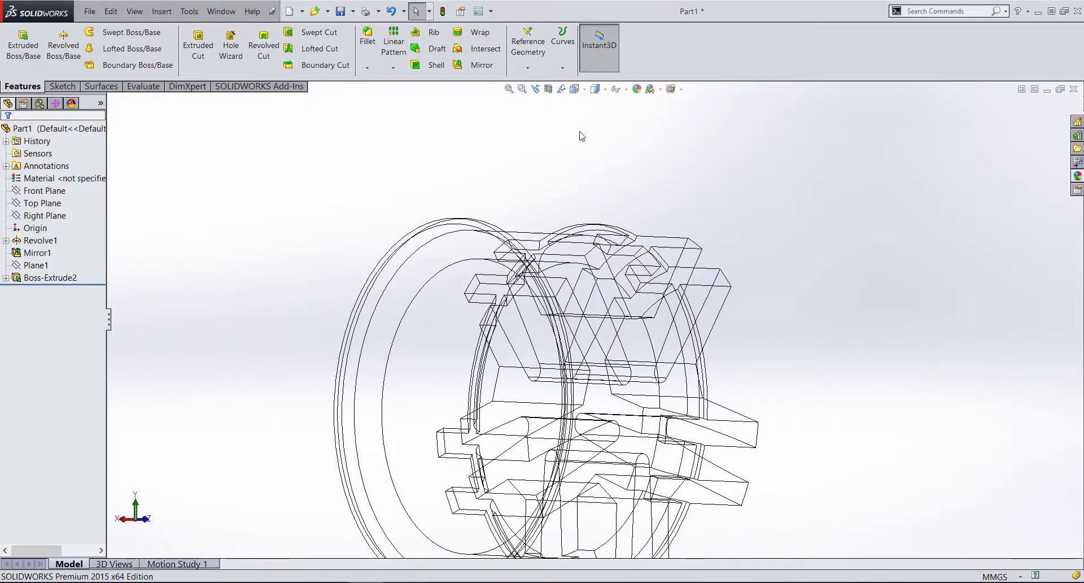
pyautogui.click(574, 89)
pyautogui.click(600, 140)
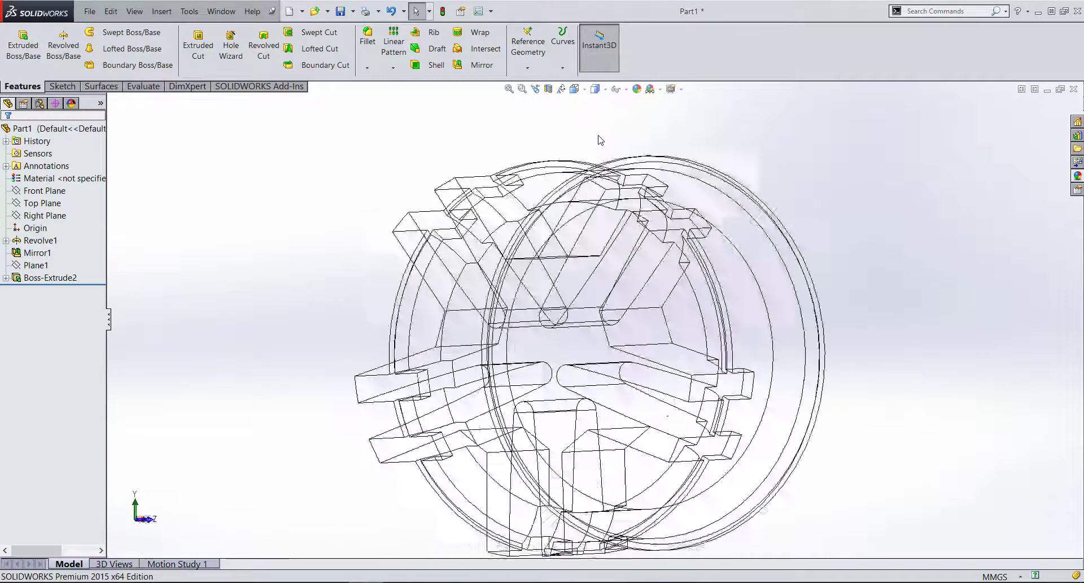
pyautogui.scroll(-3, 604, 273)
pyautogui.scroll(-5, 531, 248)
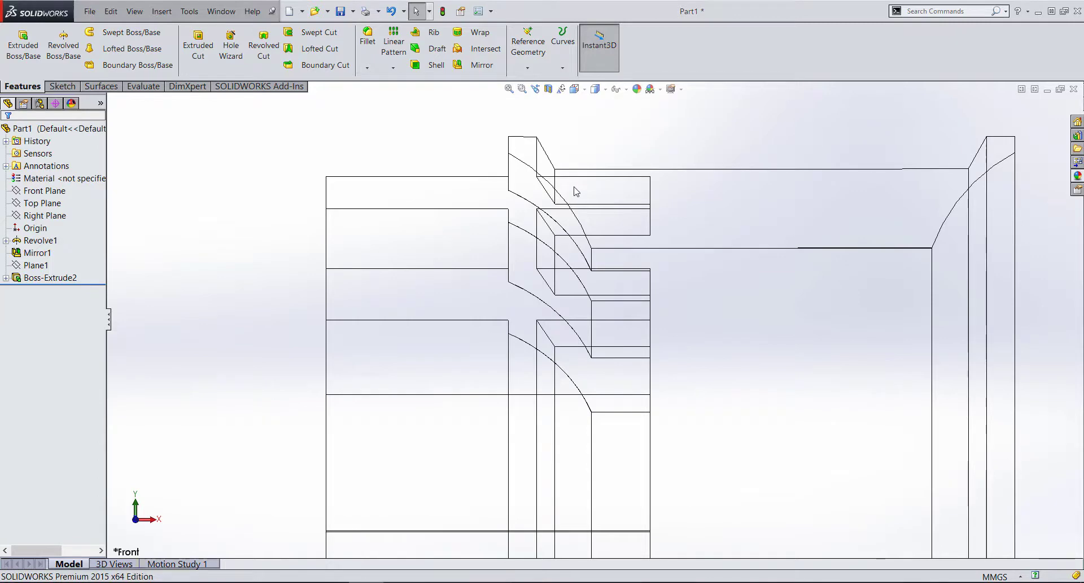
# - Set Hidden Lines Visible so the spoke slot edges show dashed, then select Front Plane
pyautogui.click(596, 88)
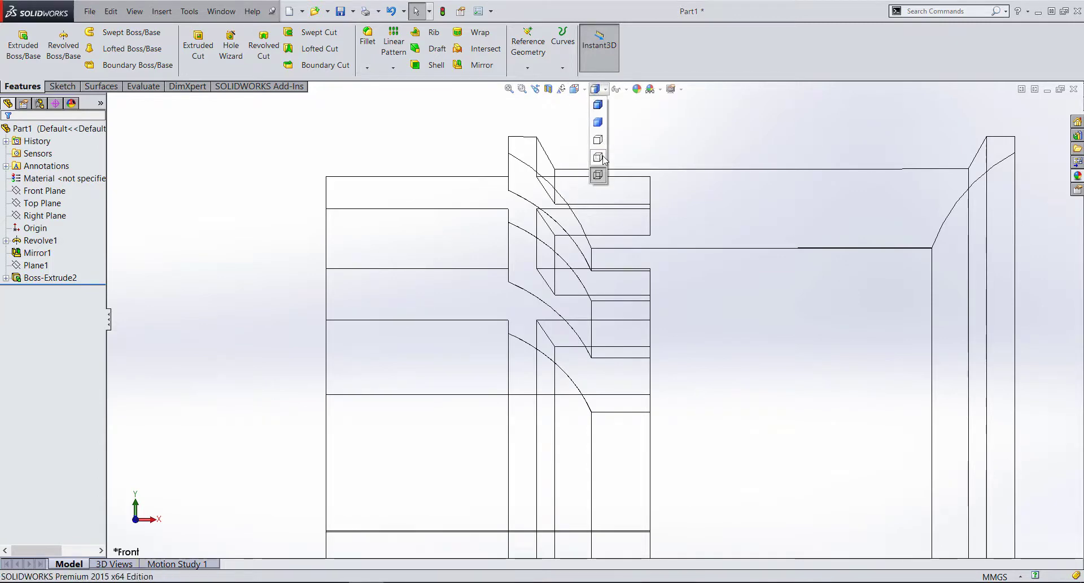
pyautogui.click(598, 157)
pyautogui.scroll(3, 592, 216)
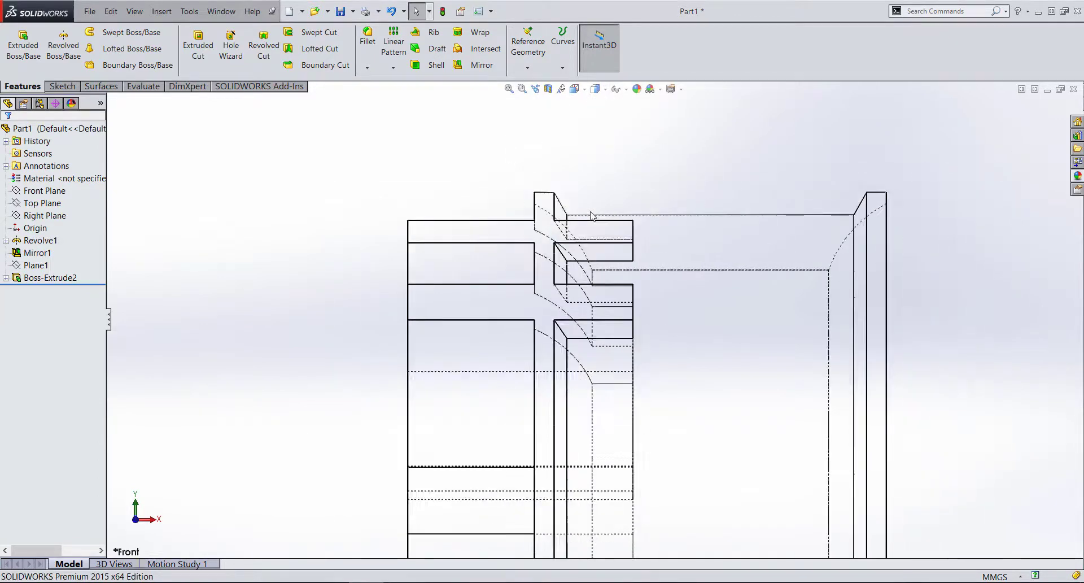
pyautogui.scroll(2, 495, 220)
pyautogui.scroll(3, 644, 283)
pyautogui.scroll(2, 755, 416)
pyautogui.scroll(-1, 733, 429)
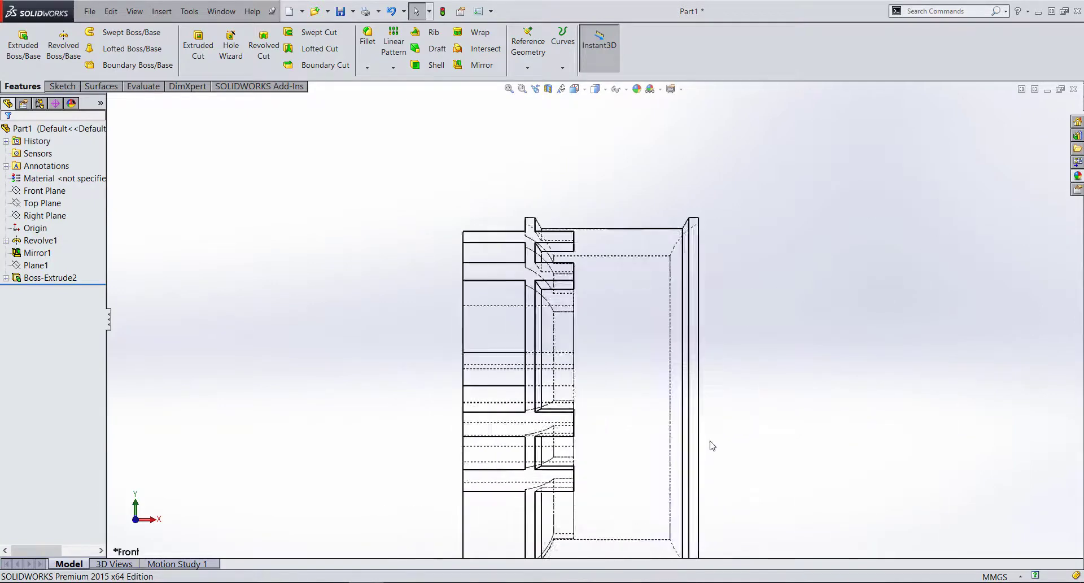
pyautogui.scroll(-3, 710, 429)
pyautogui.rightClick(709, 407)
pyautogui.scroll(-2, 429, 183)
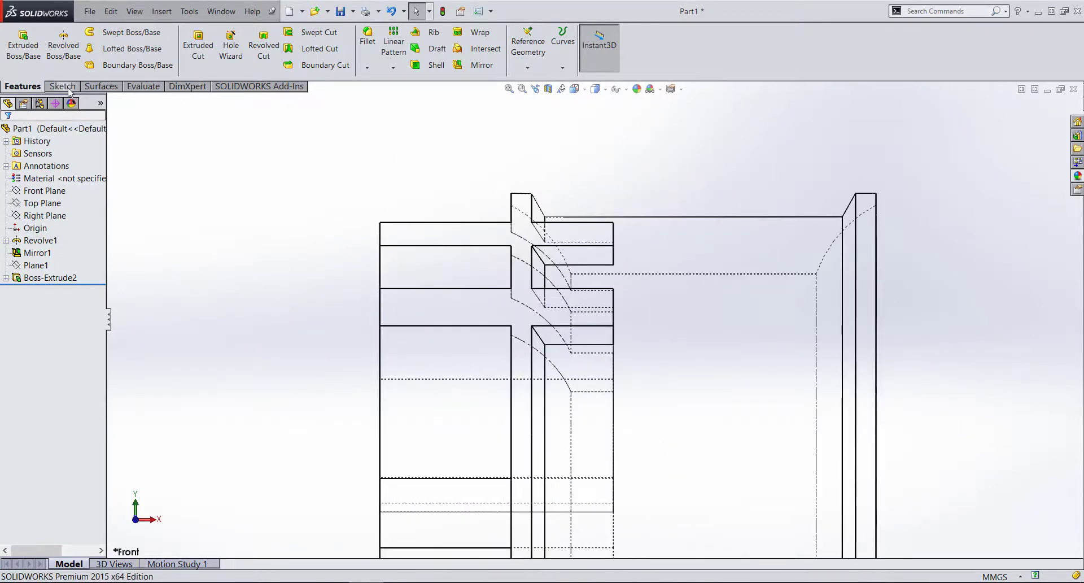
pyautogui.click(42, 192)
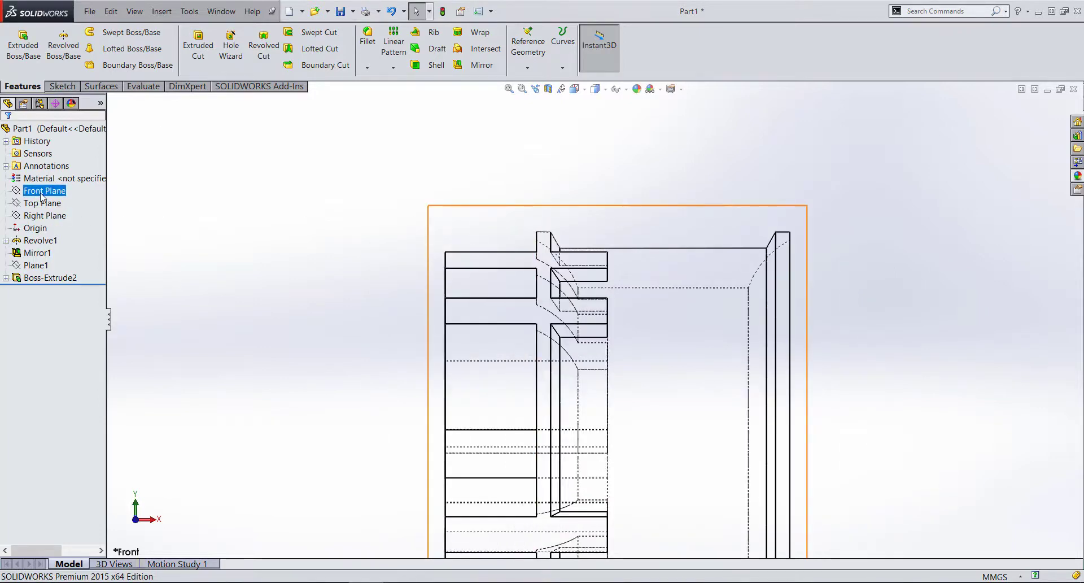
# - Start a sketch on Front Plane and draw a spline through points down the spoke profile
pyautogui.click(48, 182)
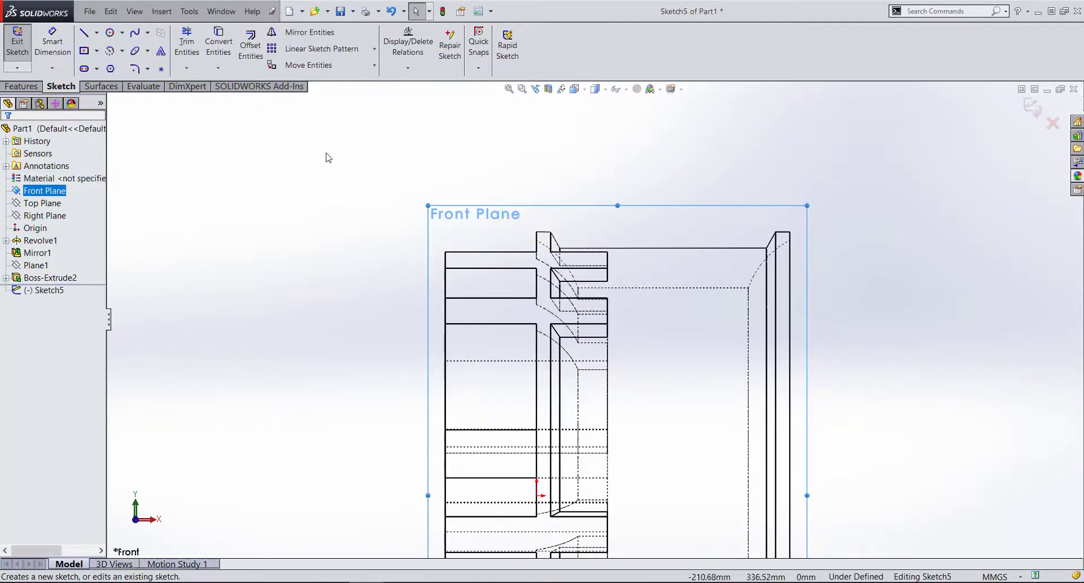
pyautogui.click(134, 33)
pyautogui.scroll(-3, 472, 224)
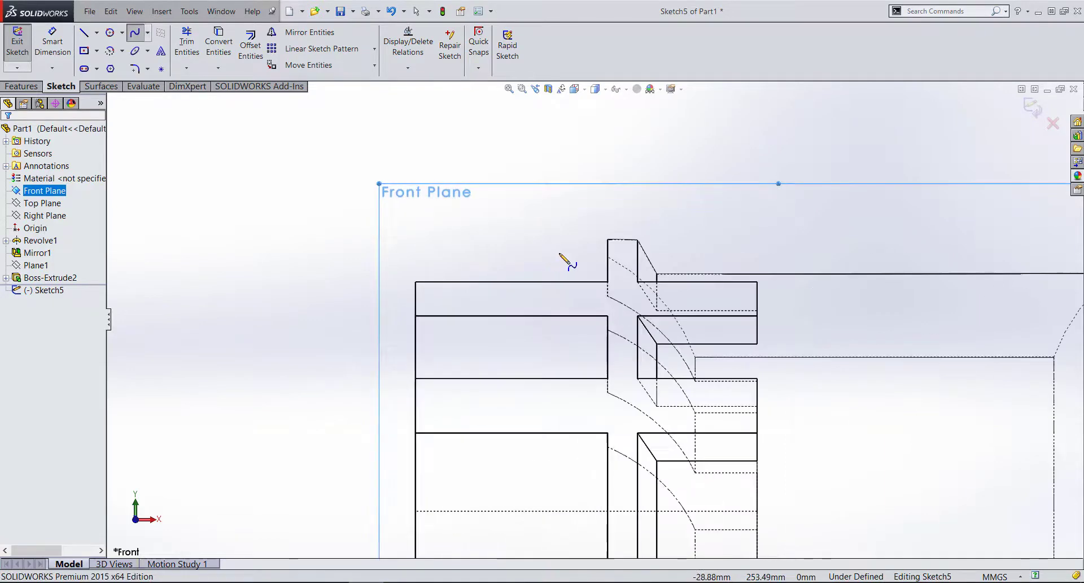
pyautogui.click(603, 257)
pyautogui.scroll(2, 621, 392)
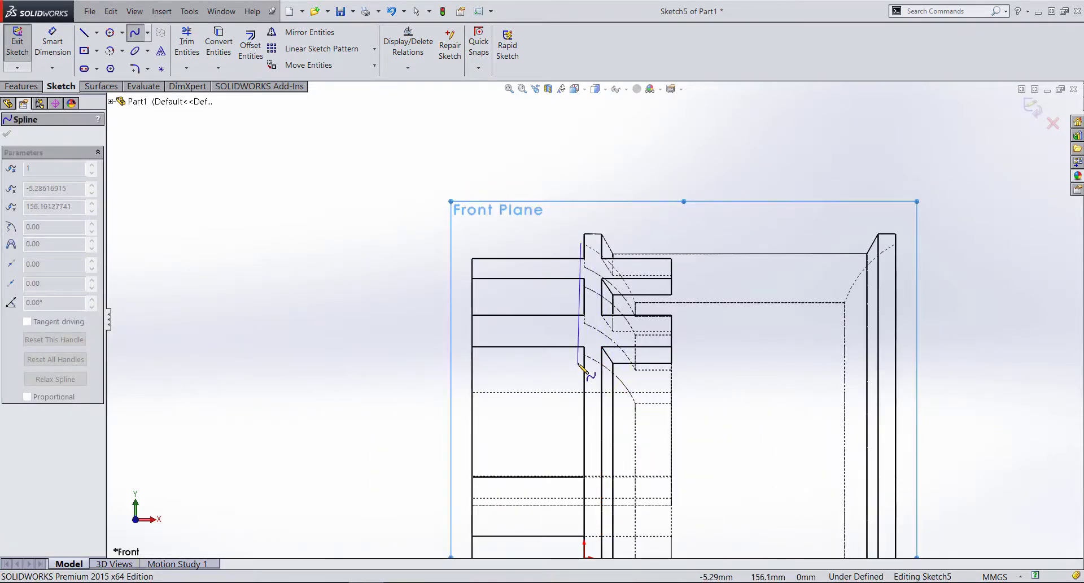
pyautogui.click(578, 308)
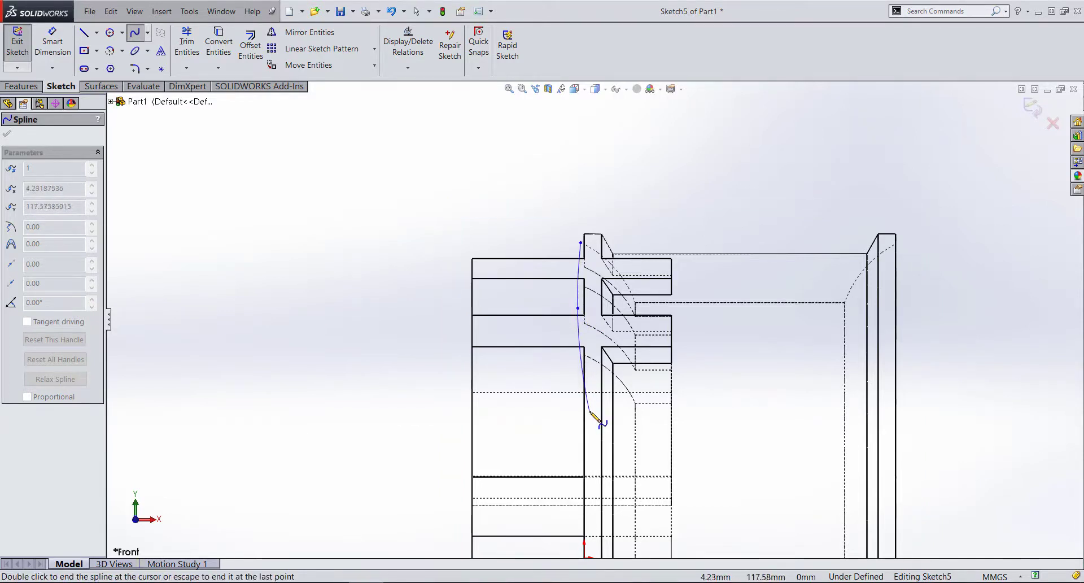
pyautogui.click(588, 414)
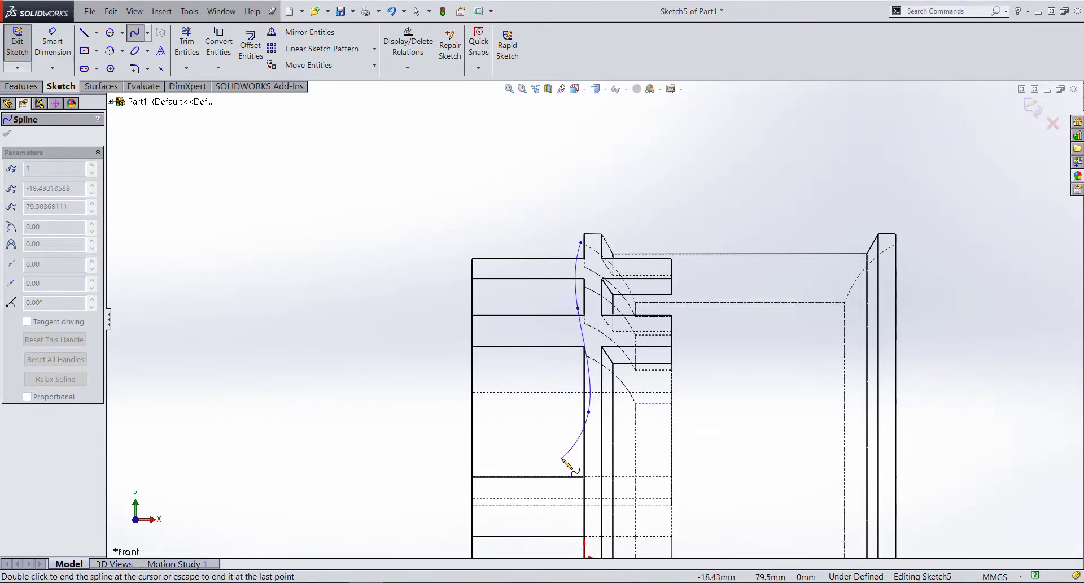
pyautogui.scroll(3, 608, 458)
pyautogui.scroll(-5, 609, 460)
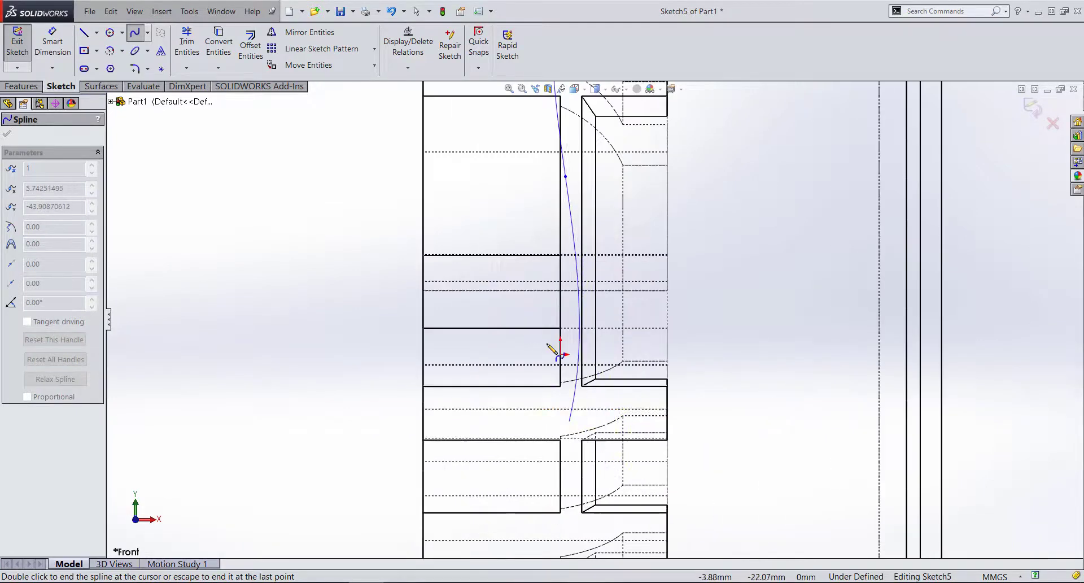
pyautogui.click(549, 272)
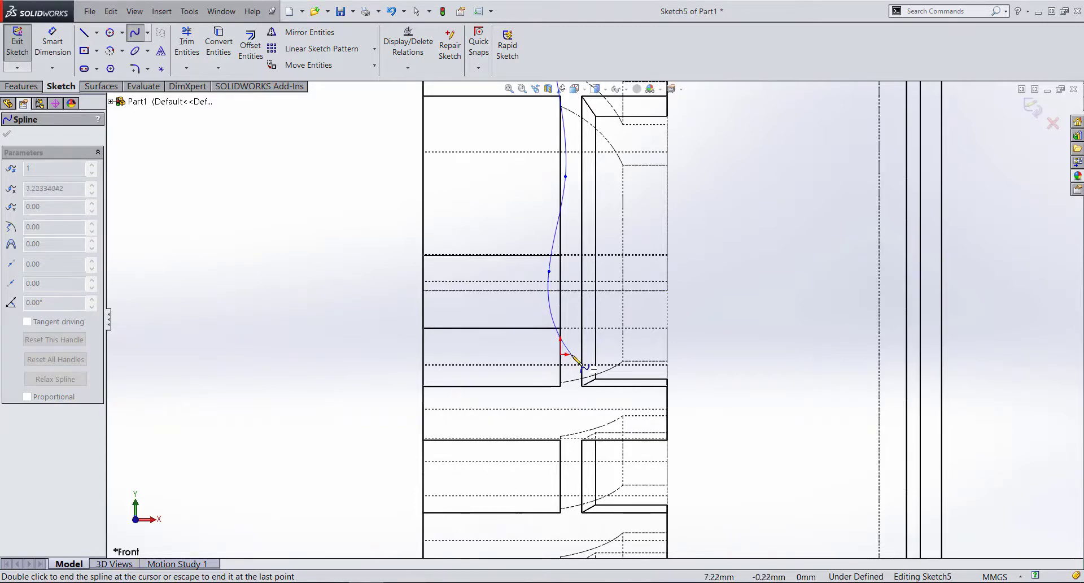
pyautogui.doubleClick(572, 356)
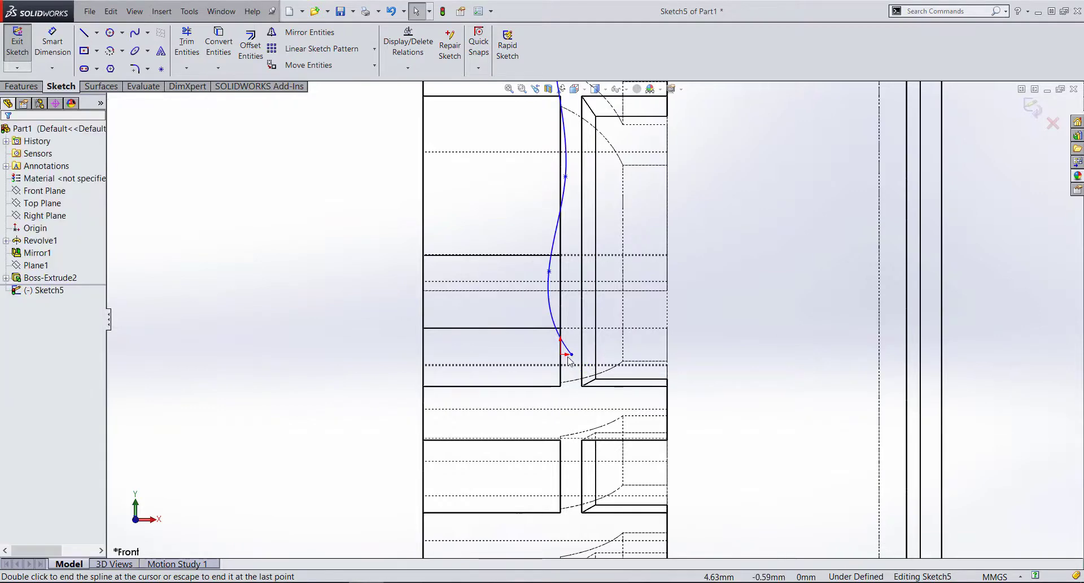
# - Add a Horizontal relation between the spline's lower endpoint and the origin
pyautogui.click(572, 355)
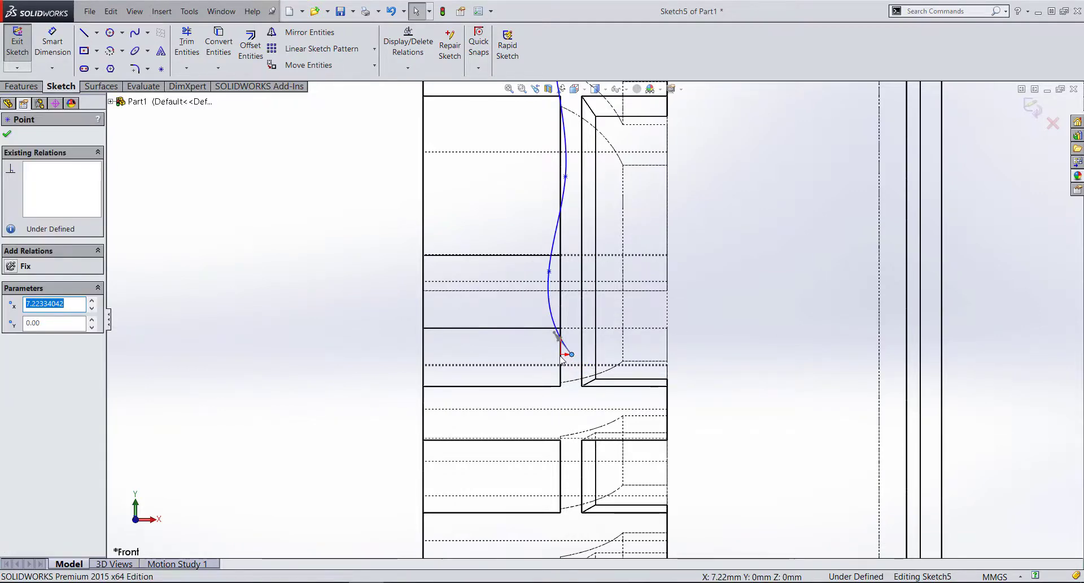
pyautogui.click(560, 354)
pyautogui.keyDown('ctrl'); pyautogui.click(572, 354); pyautogui.keyUp('ctrl')
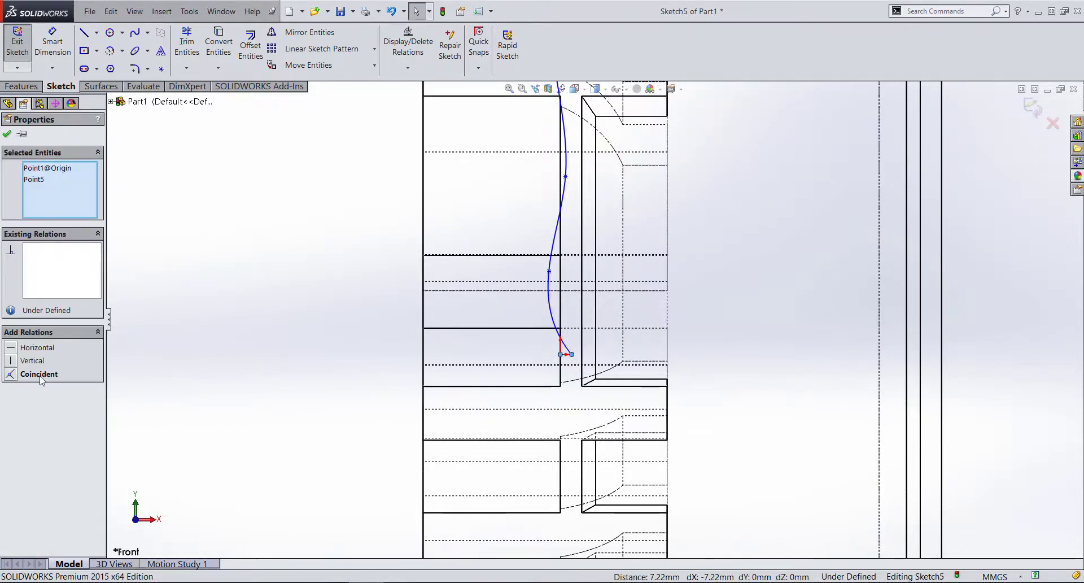
pyautogui.click(36, 348)
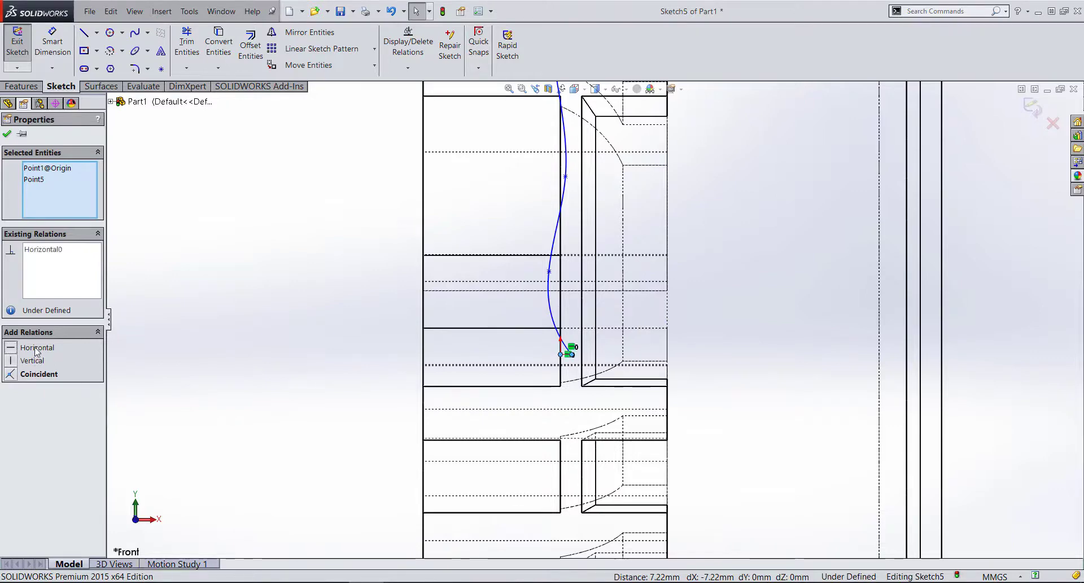
pyautogui.click(7, 133)
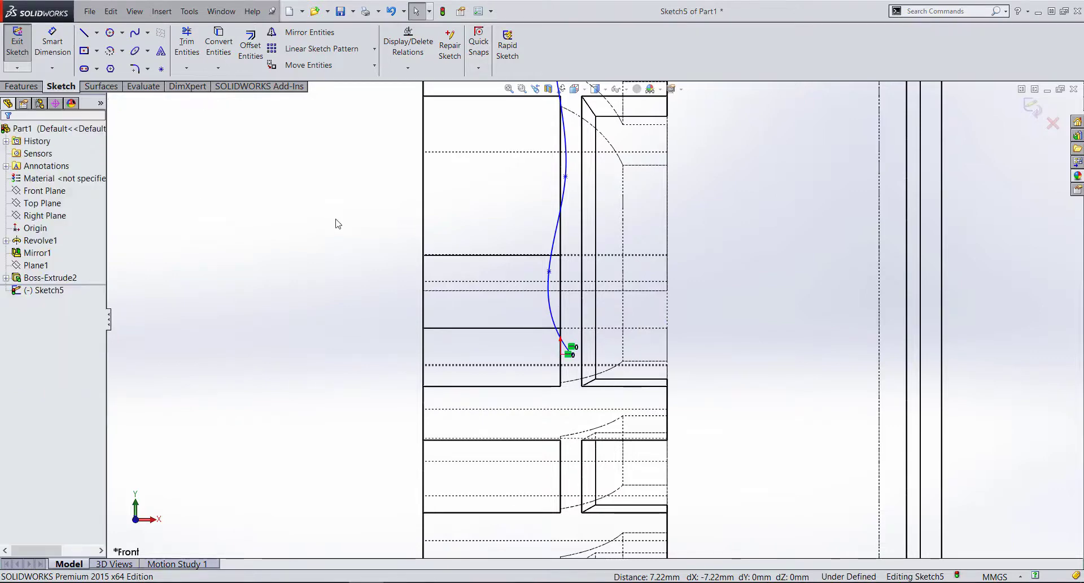
pyautogui.scroll(2, 537, 235)
pyautogui.scroll(-2, 672, 249)
pyautogui.scroll(2, 593, 316)
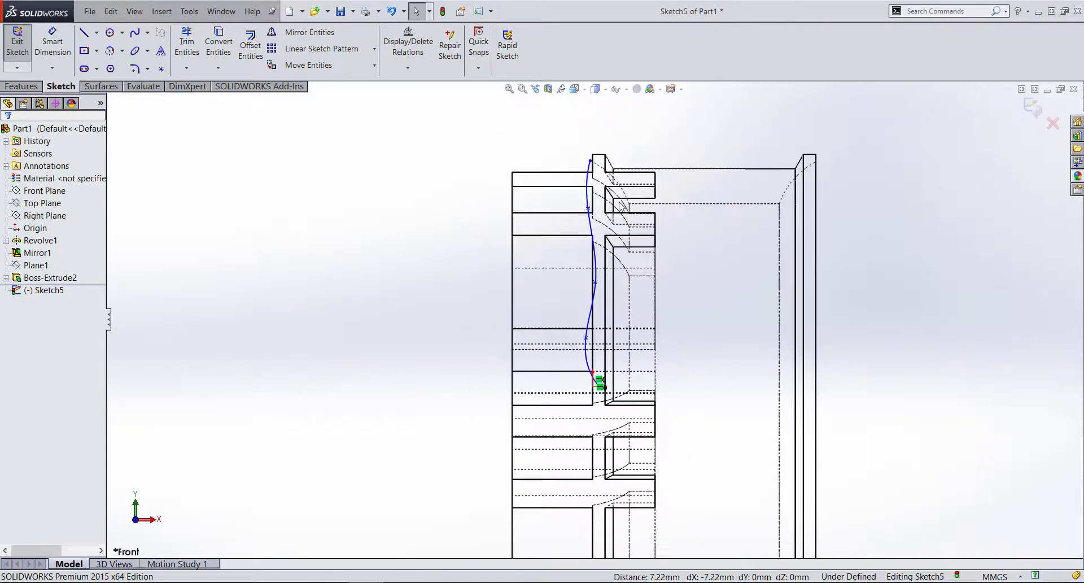
pyautogui.scroll(-2, 559, 389)
# - Reshape the spline by moving a point, tilting the top tangent, and raising its top endpoint
pyautogui.moveTo(574, 364); pyautogui.dragTo(574, 318)
pyautogui.press('Escape')
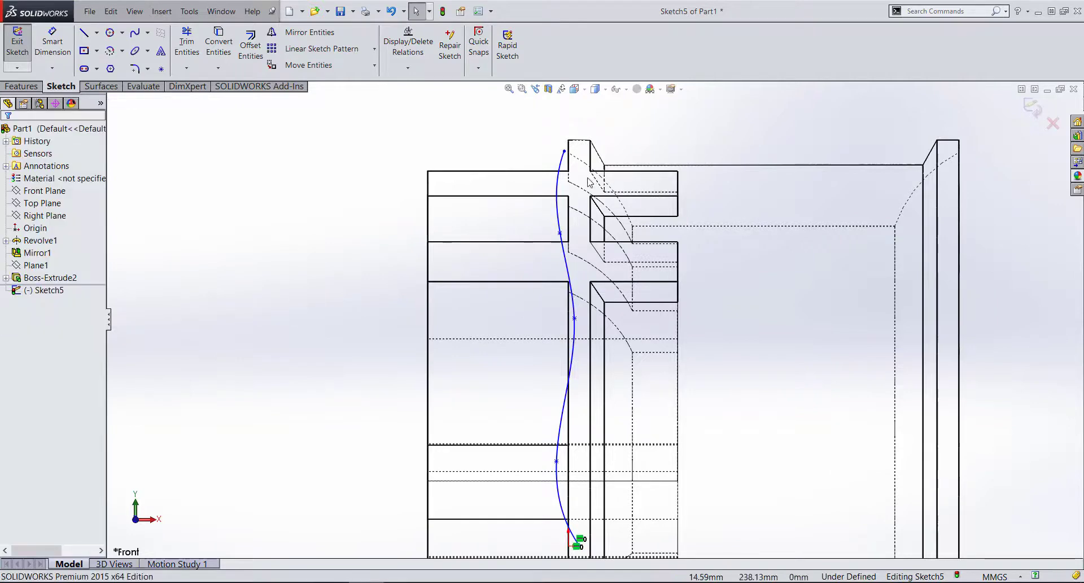
pyautogui.scroll(-2, 567, 209)
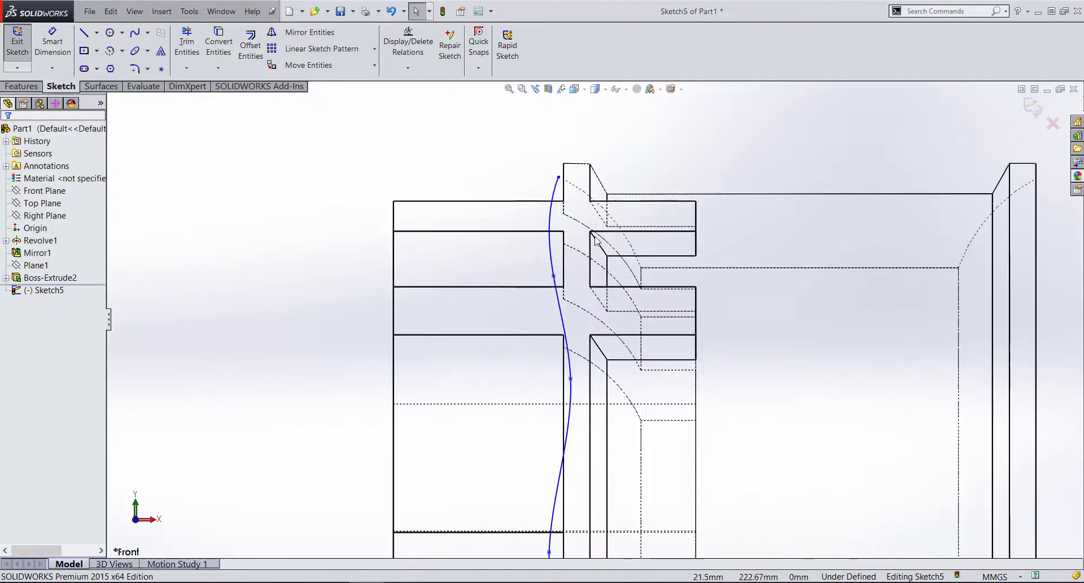
pyautogui.click(552, 225)
pyautogui.scroll(-1, 551, 215)
pyautogui.scroll(-1, 546, 183)
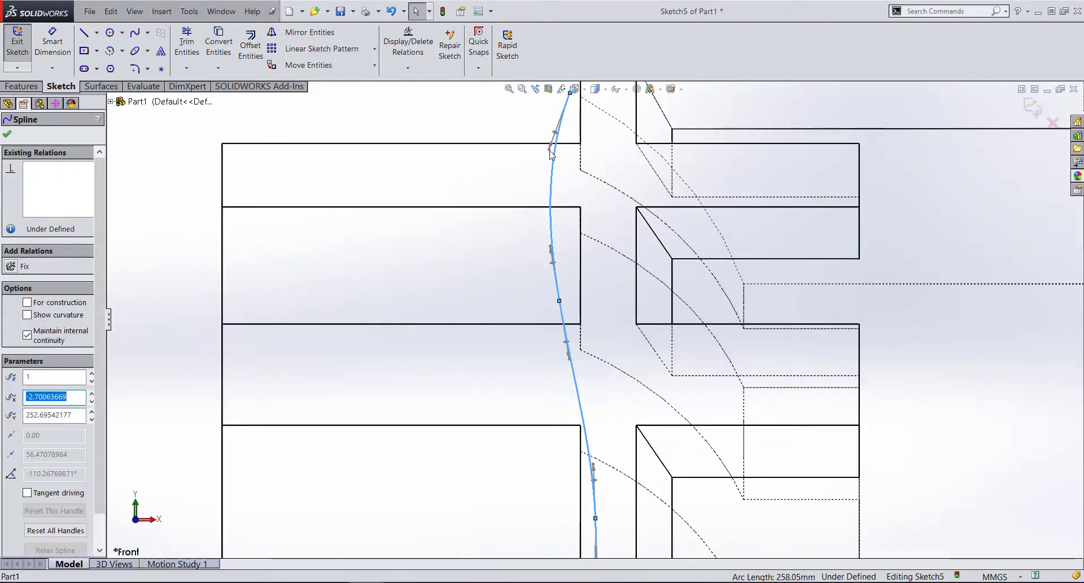
pyautogui.moveTo(551, 153); pyautogui.dragTo(572, 152)
pyautogui.scroll(-1, 572, 152)
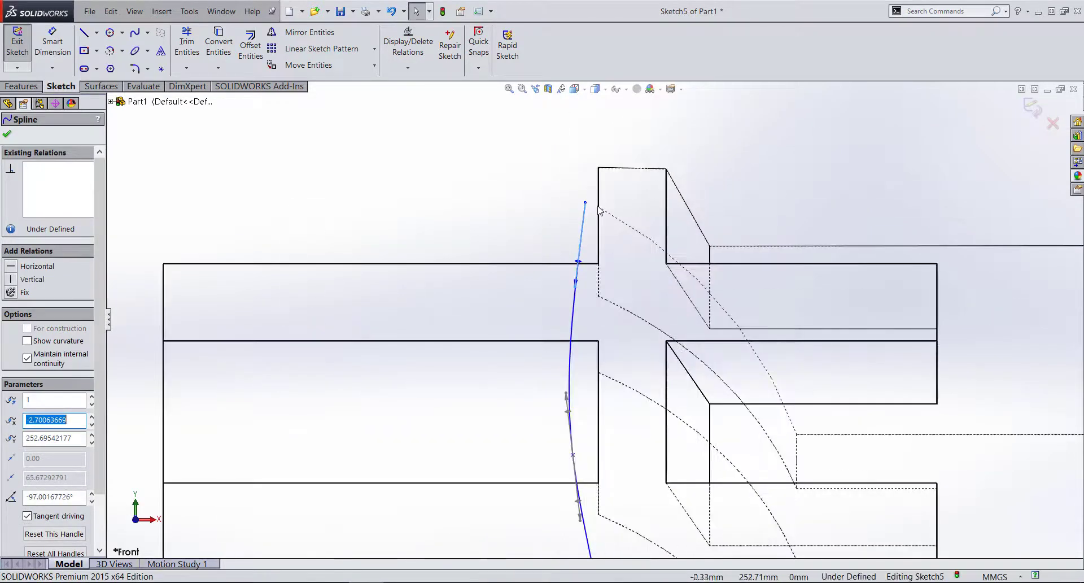
pyautogui.moveTo(584, 202); pyautogui.dragTo(598, 146)
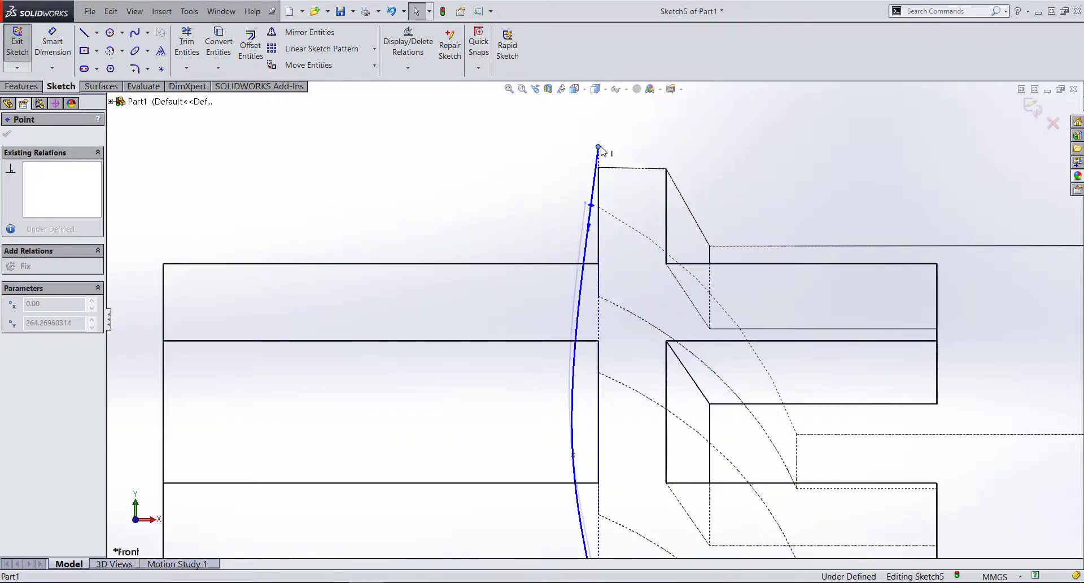
pyautogui.click(588, 215)
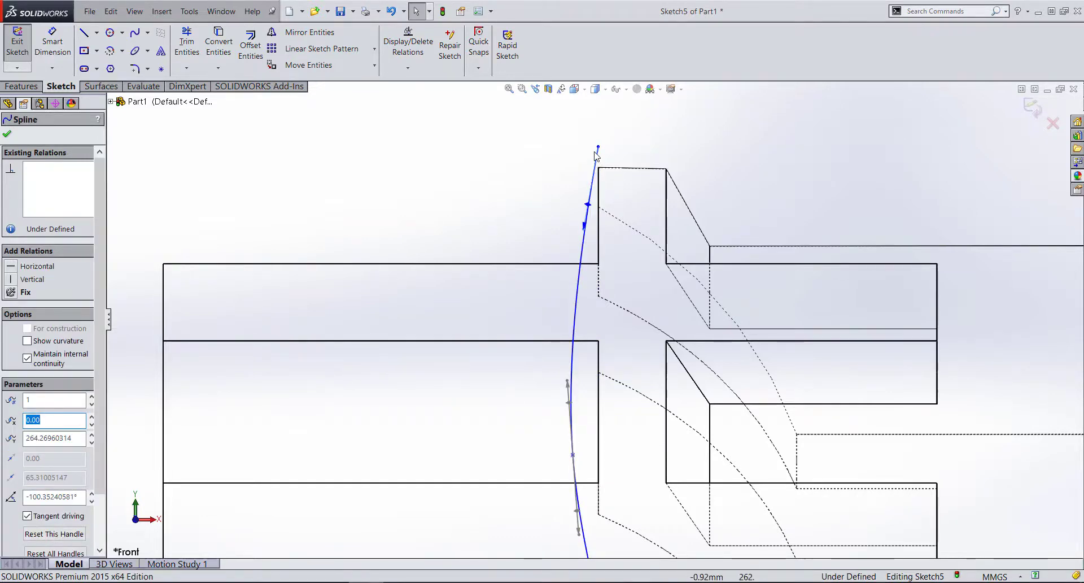
pyautogui.click(868, 161)
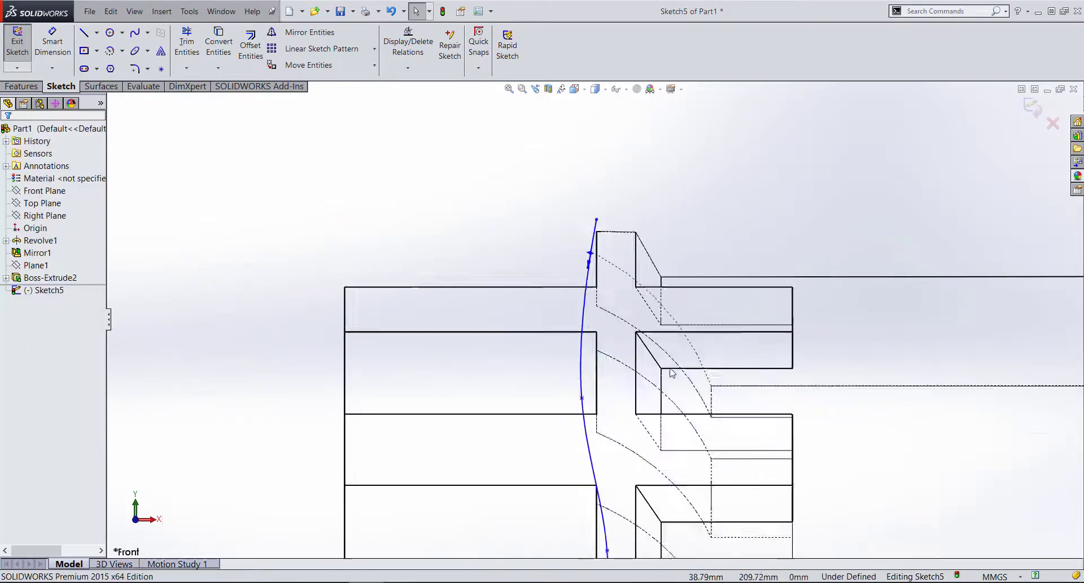
pyautogui.scroll(3, 607, 451)
pyautogui.scroll(3, 607, 452)
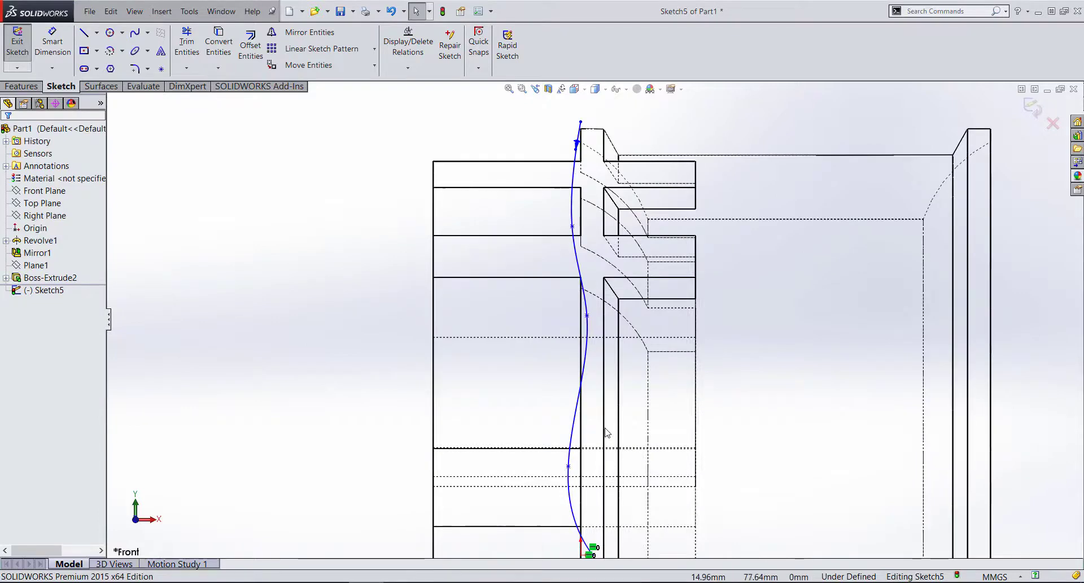
# - Drag a middle spline point to smooth the curve into a gentle S-shape
pyautogui.hotkey('ctrl', 'Up')
pyautogui.hotkey('ctrl', 'Up')
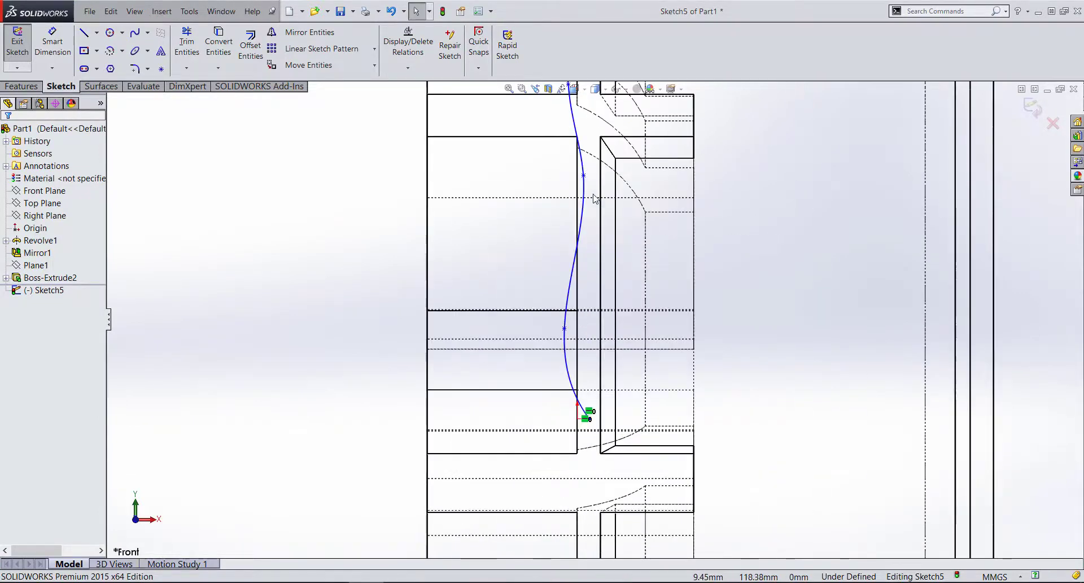
pyautogui.click(569, 284)
pyautogui.moveTo(564, 329); pyautogui.dragTo(571, 332)
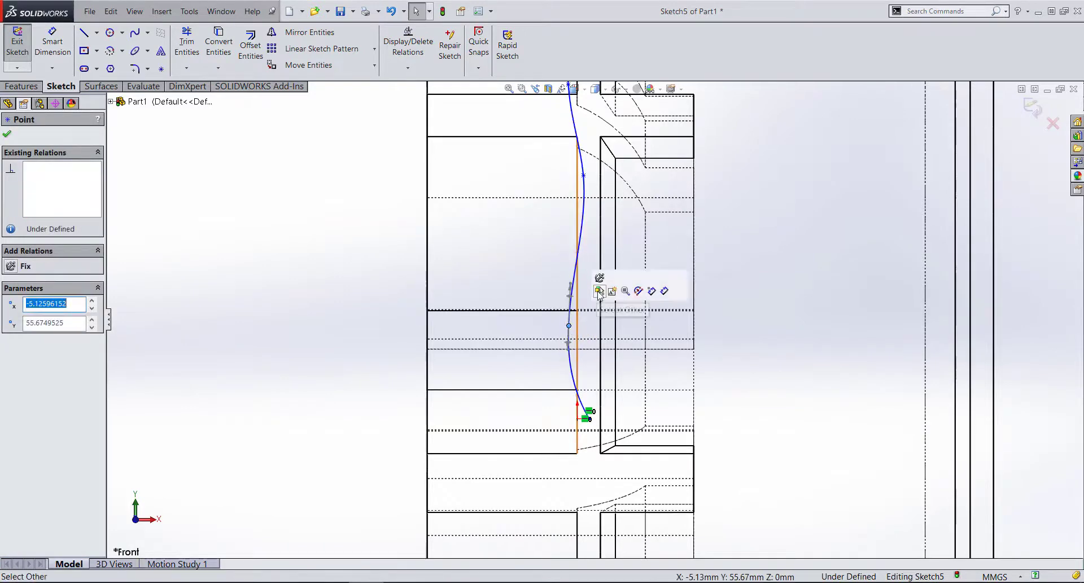
pyautogui.scroll(3, 477, 287)
pyautogui.scroll(-3, 610, 256)
pyautogui.scroll(2, 565, 286)
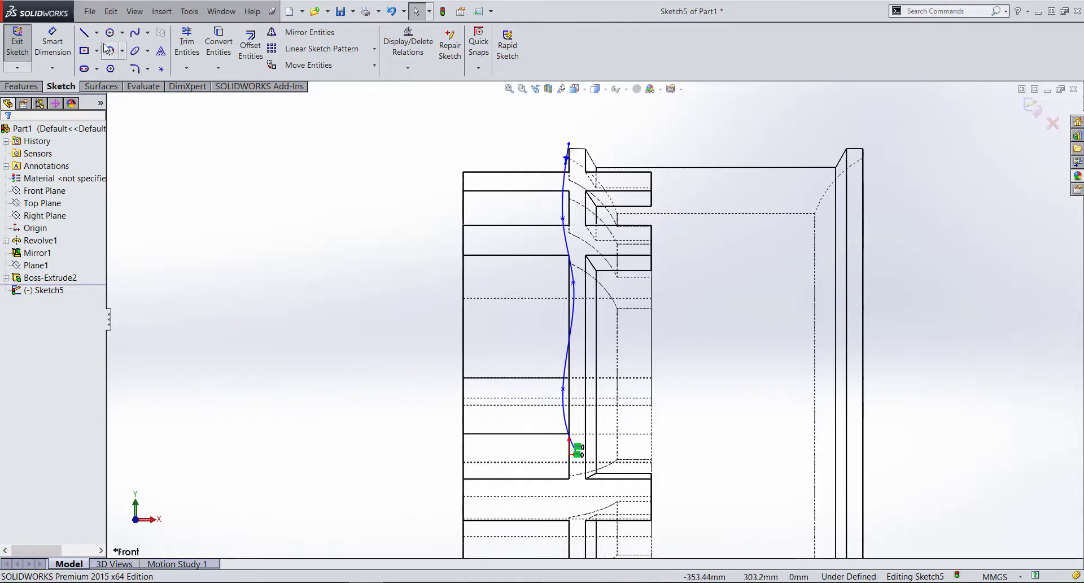
# - Close the region left of the spline with horizontal, vertical and bottom lines
pyautogui.click(84, 32)
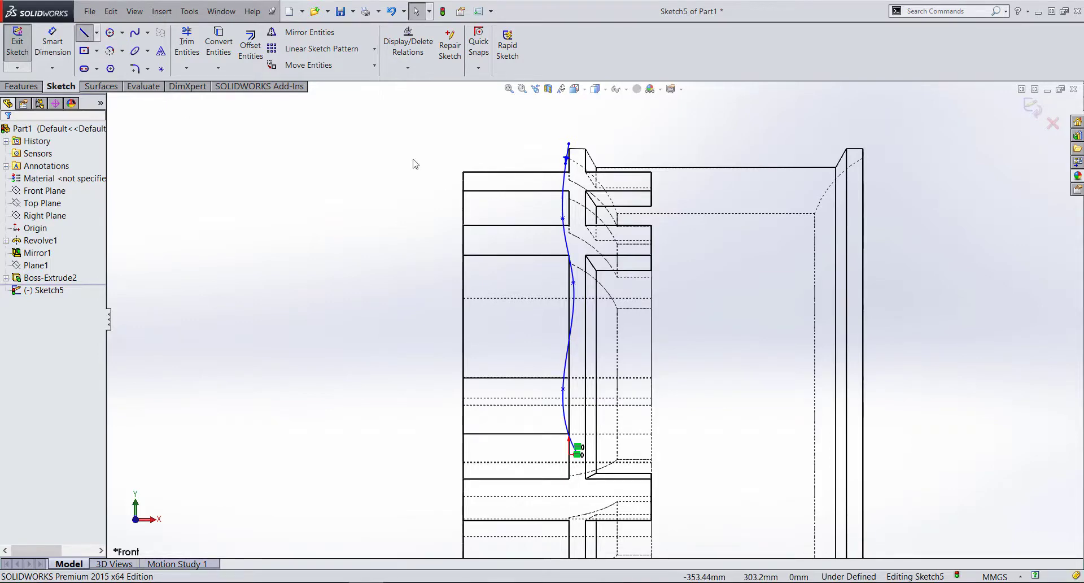
pyautogui.click(568, 144)
pyautogui.click(401, 144)
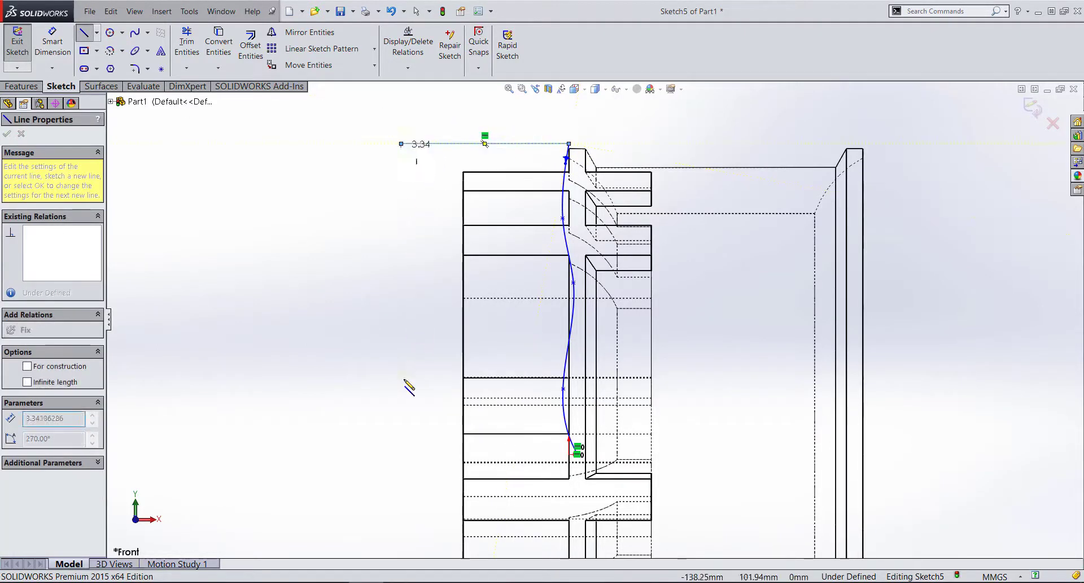
pyautogui.click(400, 453)
pyautogui.click(575, 453)
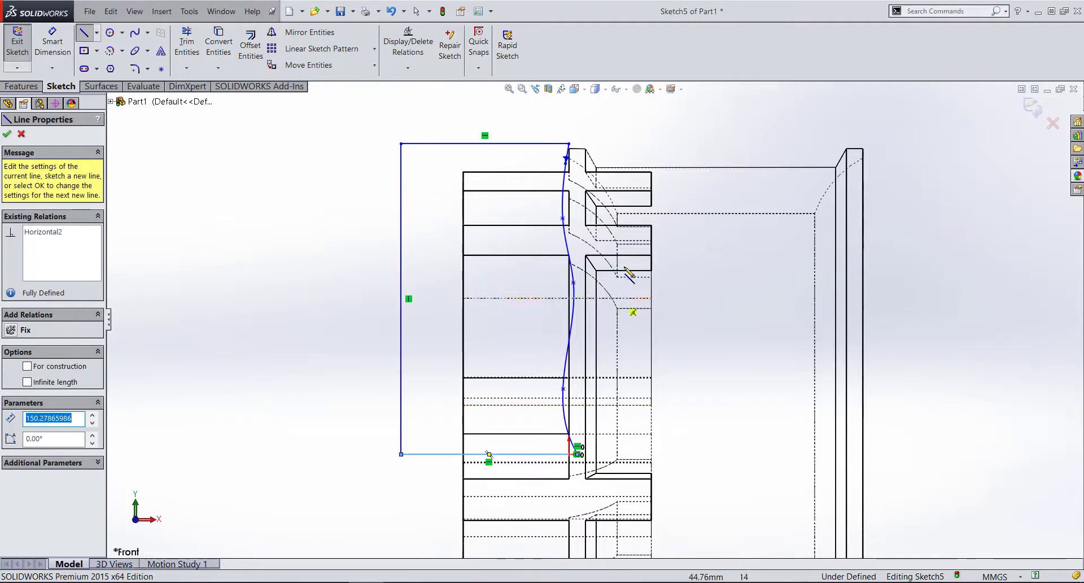
pyautogui.scroll(2, 626, 308)
pyautogui.scroll(-3, 615, 246)
pyautogui.press('Escape')
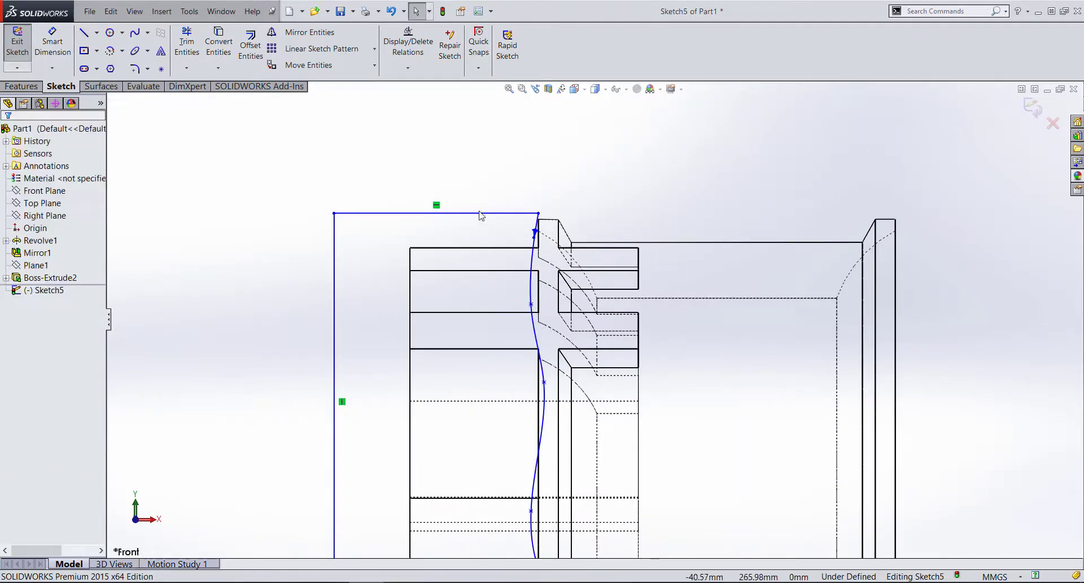
# - Draw a 204 mm line along the rim's top edge and check the vertical rim line's length
pyautogui.click(89, 35)
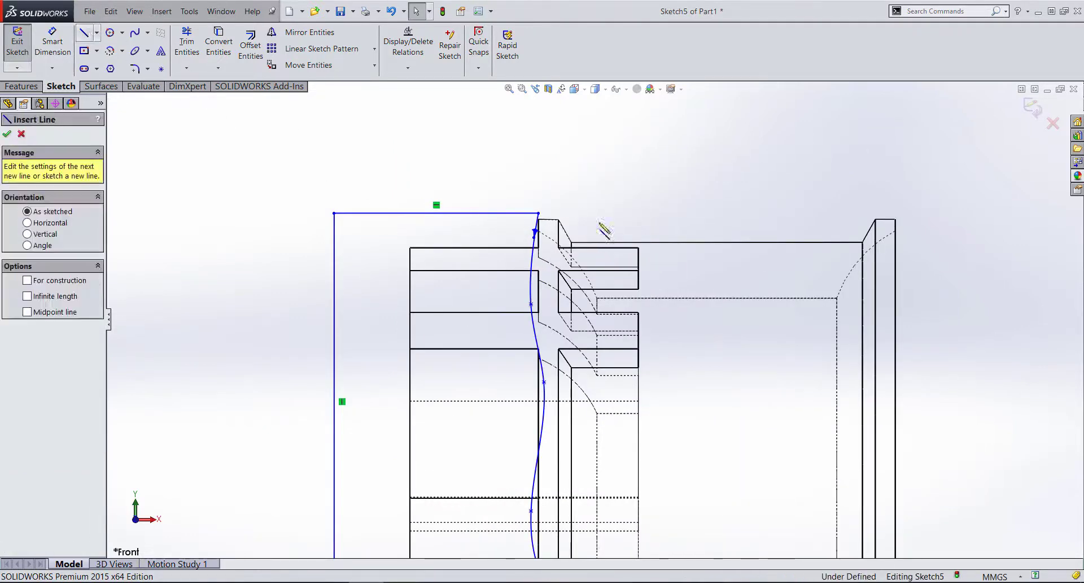
pyautogui.click(570, 242)
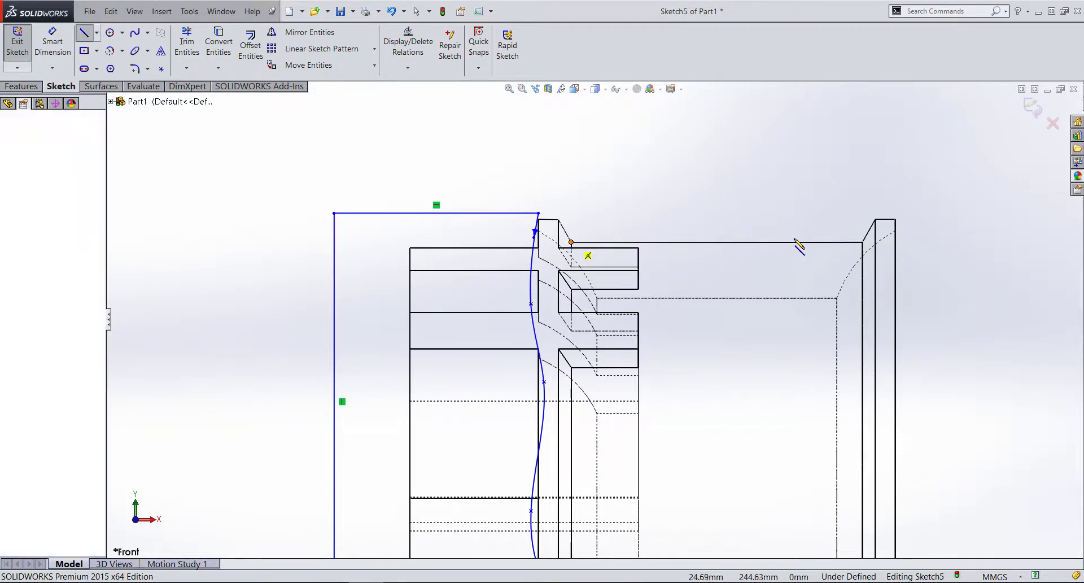
pyautogui.click(862, 242)
pyautogui.scroll(3, 824, 389)
pyautogui.scroll(-2, 700, 457)
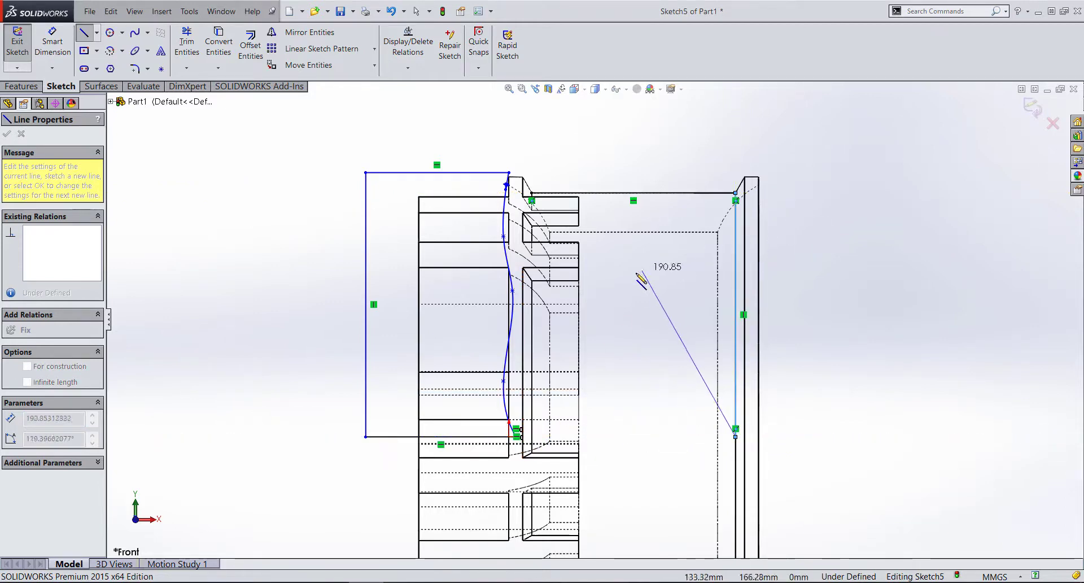
pyautogui.press('Escape')
pyautogui.press('Escape')
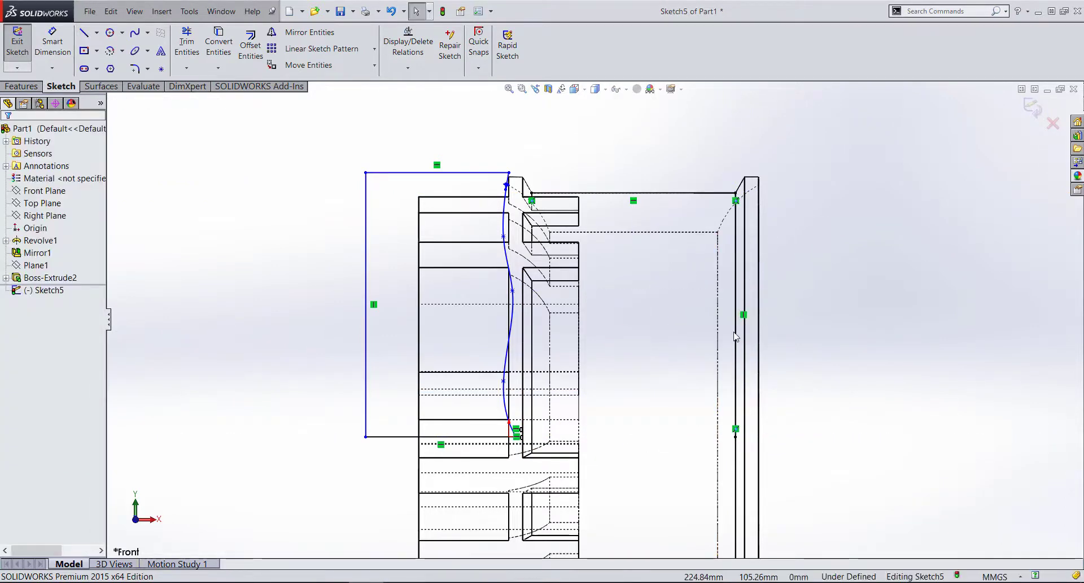
pyautogui.click(744, 334)
pyautogui.click(735, 332)
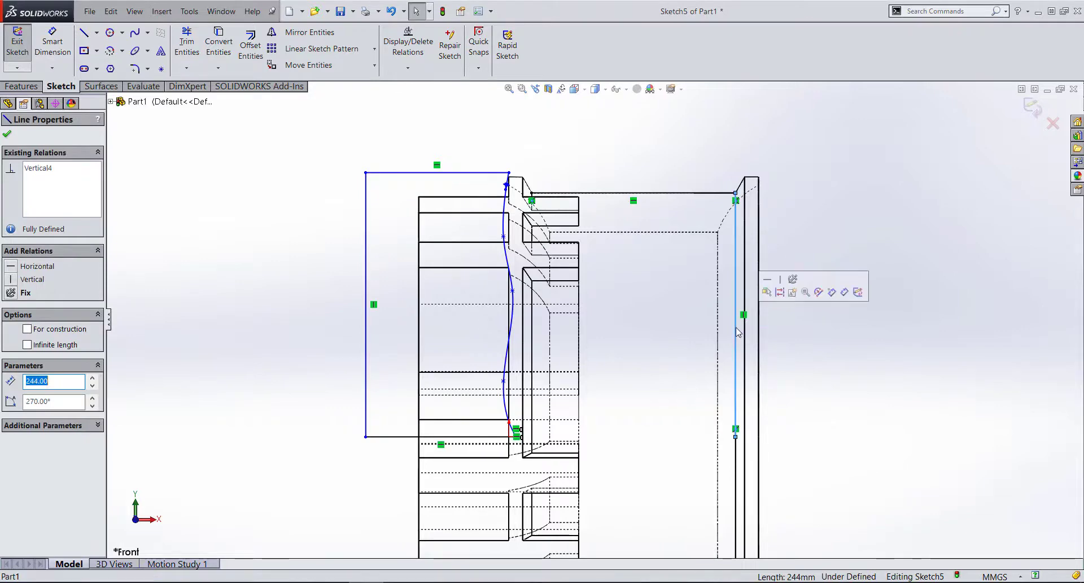
pyautogui.press('Escape')
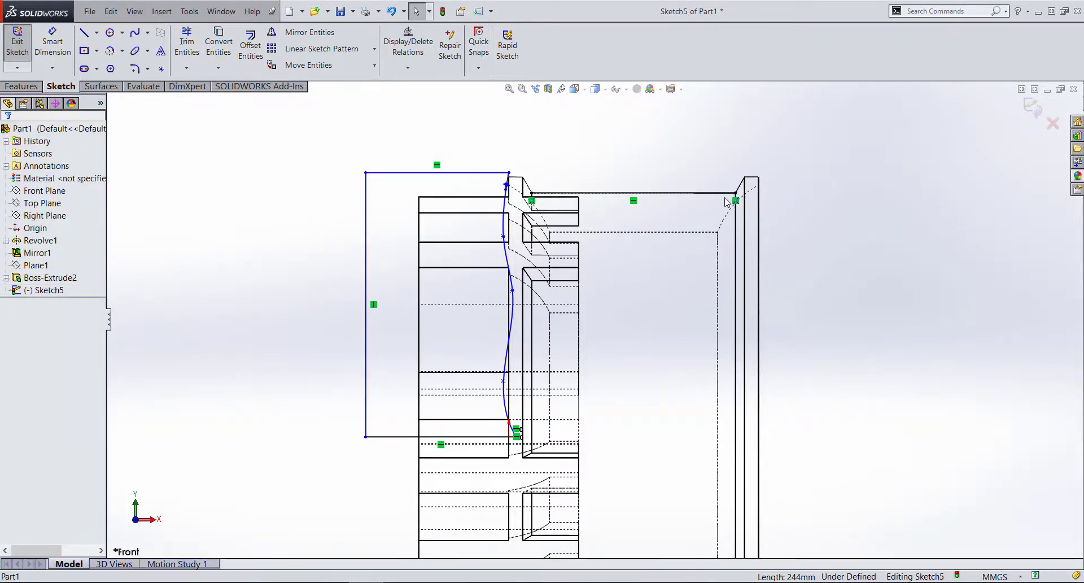
# - Draw a rectangle above the rim's top edge, starting from its top-right corner
pyautogui.press('l')
pyautogui.click(735, 192)
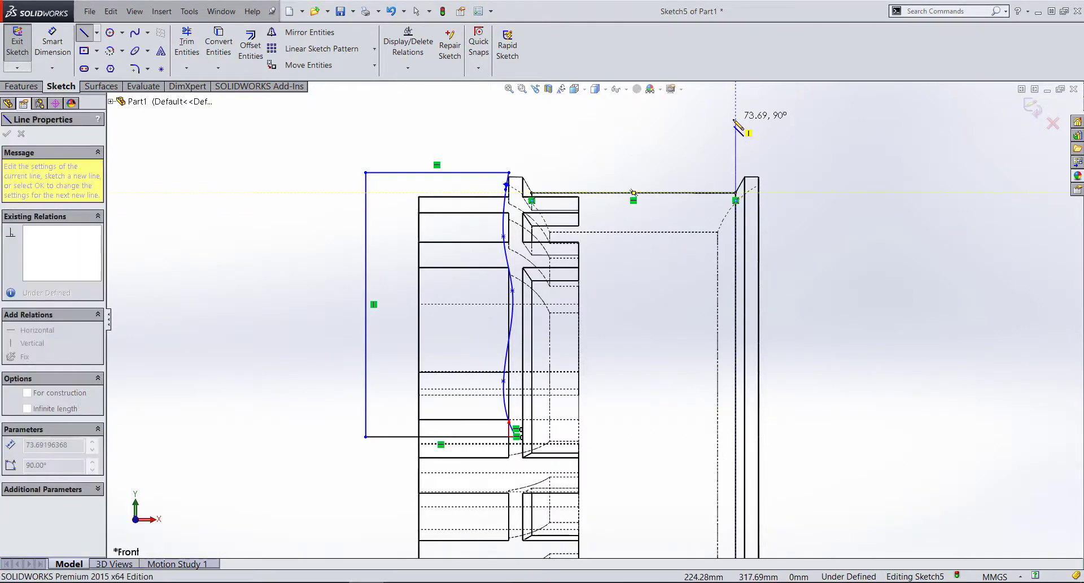
pyautogui.click(735, 119)
pyautogui.click(531, 119)
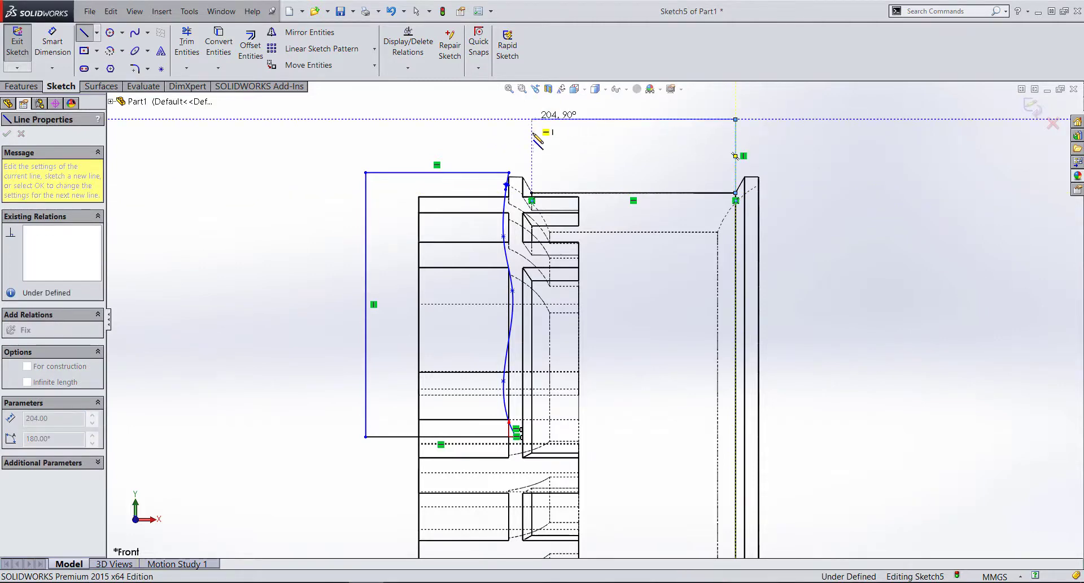
pyautogui.click(531, 192)
pyautogui.press('Escape')
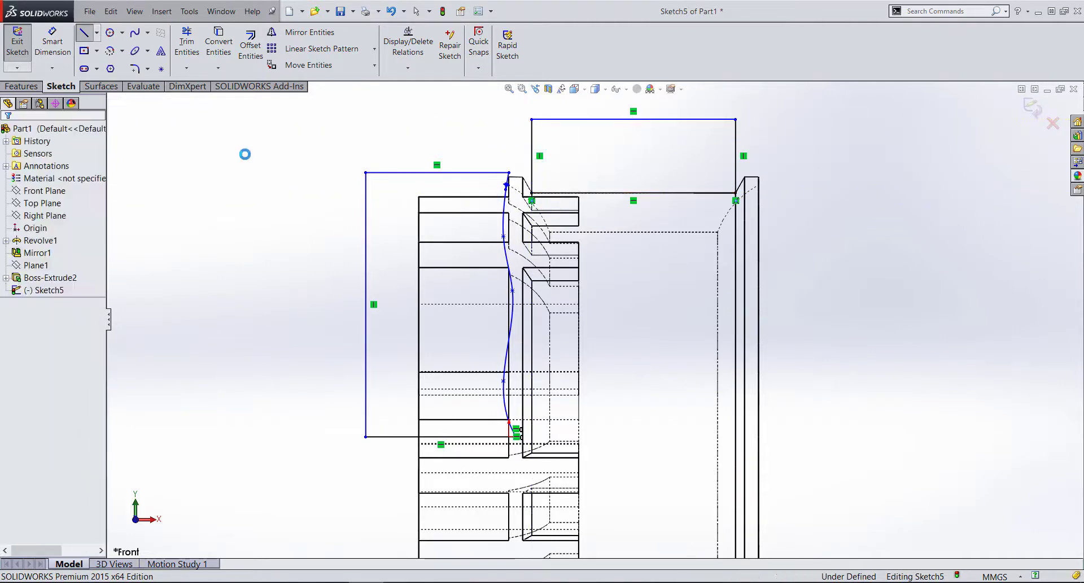
# - Revolve-cut Sketch5 360° around the bottom sketch line to create Cut-Revolve1
pyautogui.click(24, 86)
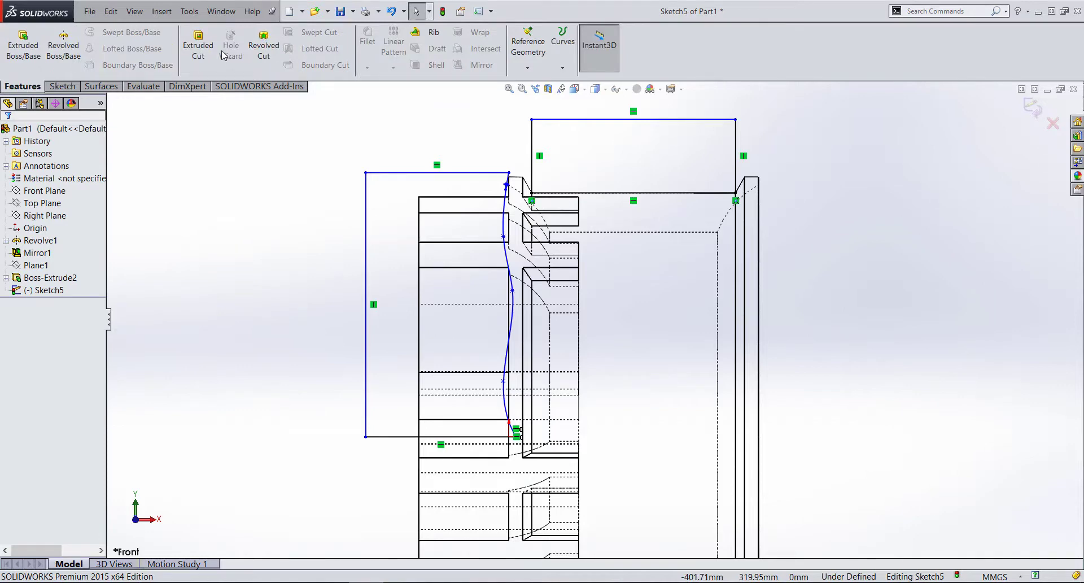
pyautogui.click(264, 45)
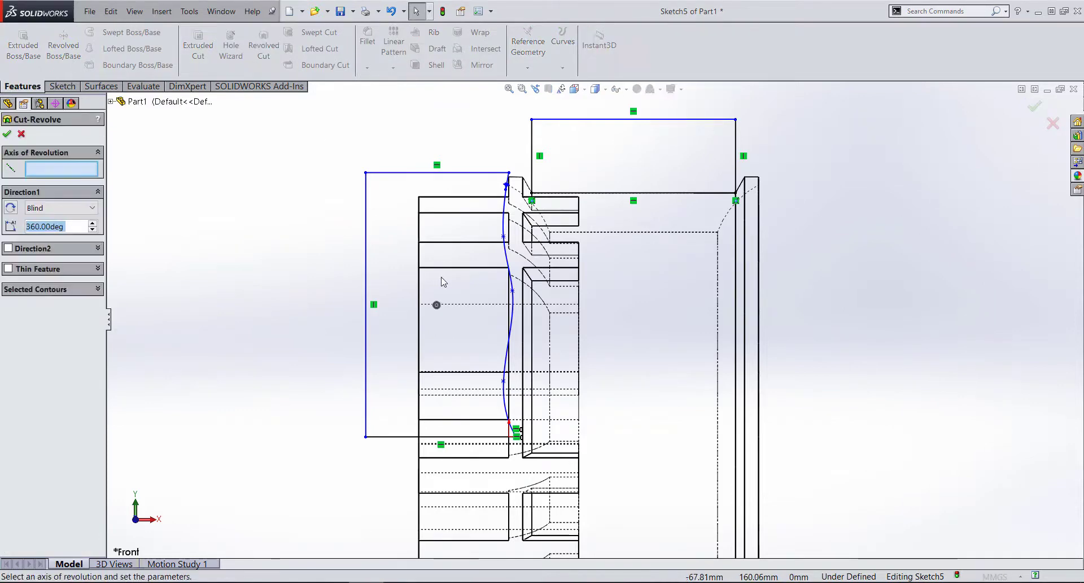
pyautogui.click(396, 437)
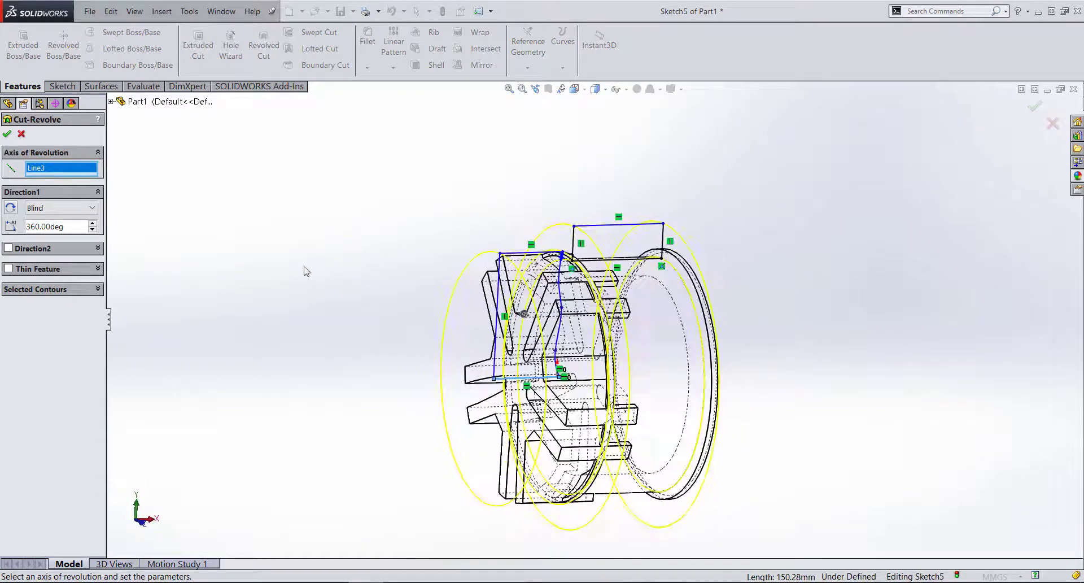
pyautogui.click(6, 135)
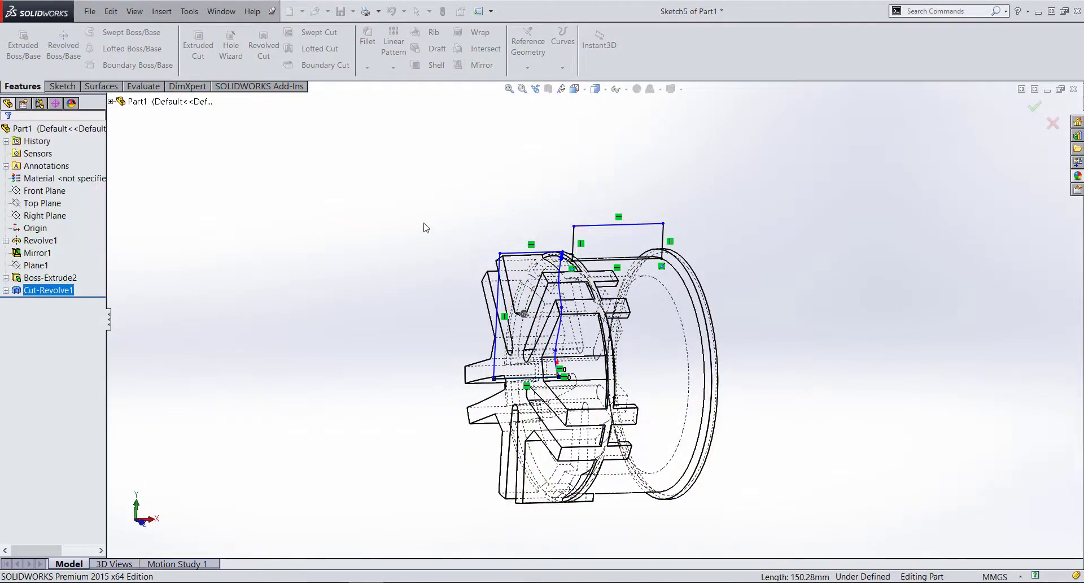
pyautogui.click(508, 179)
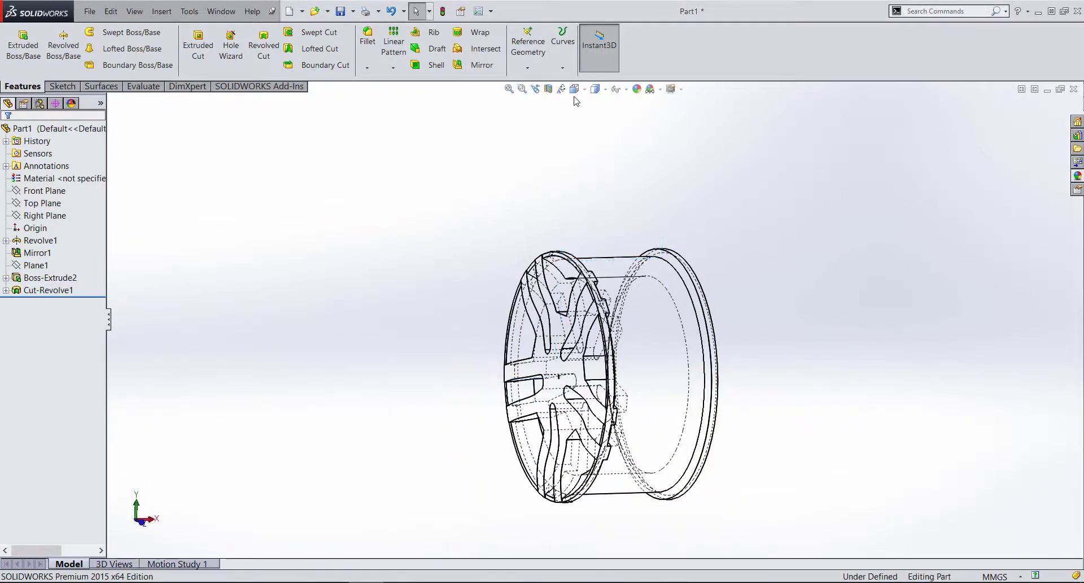
# - Display the model Shaded with Edges and orbit the wheel to a side view
pyautogui.click(595, 89)
pyautogui.click(604, 116)
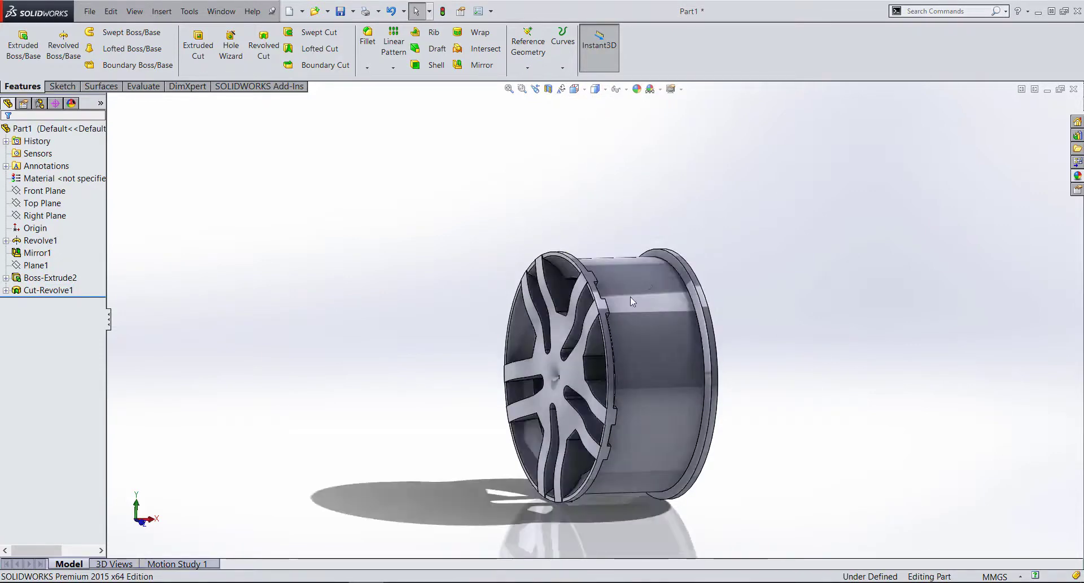
pyautogui.scroll(-3, 609, 311)
pyautogui.moveTo(597, 319)
pyautogui.mouseDown(button='middle')
pyautogui.moveTo(516, 247)
pyautogui.moveTo(748, 221)
pyautogui.mouseUp(button='middle')
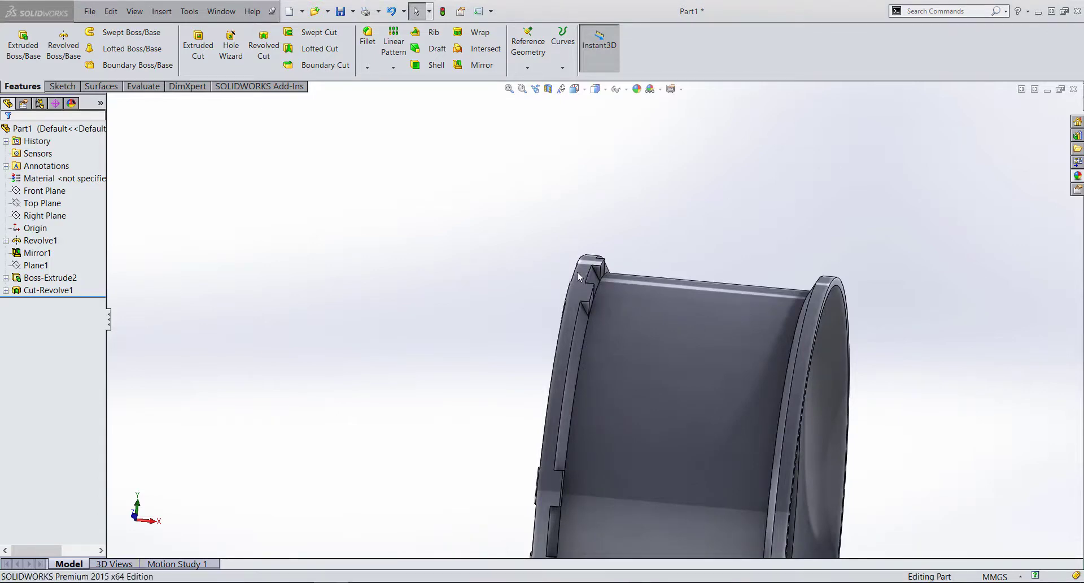
# - Edit Sketch5 under Cut-Revolve1 and view it from the Front
pyautogui.click(5, 290)
pyautogui.click(56, 278)
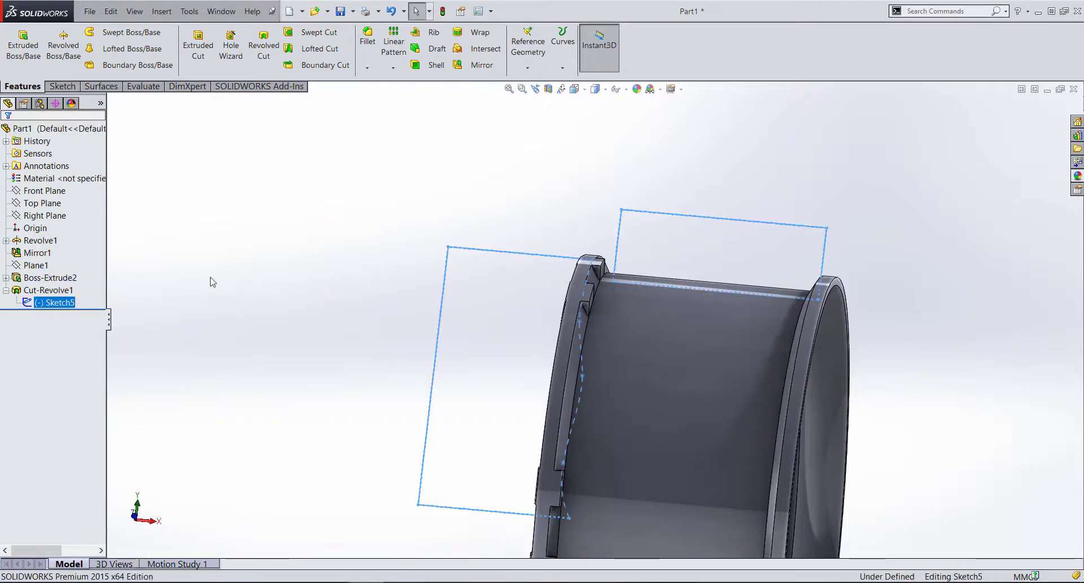
pyautogui.click(575, 89)
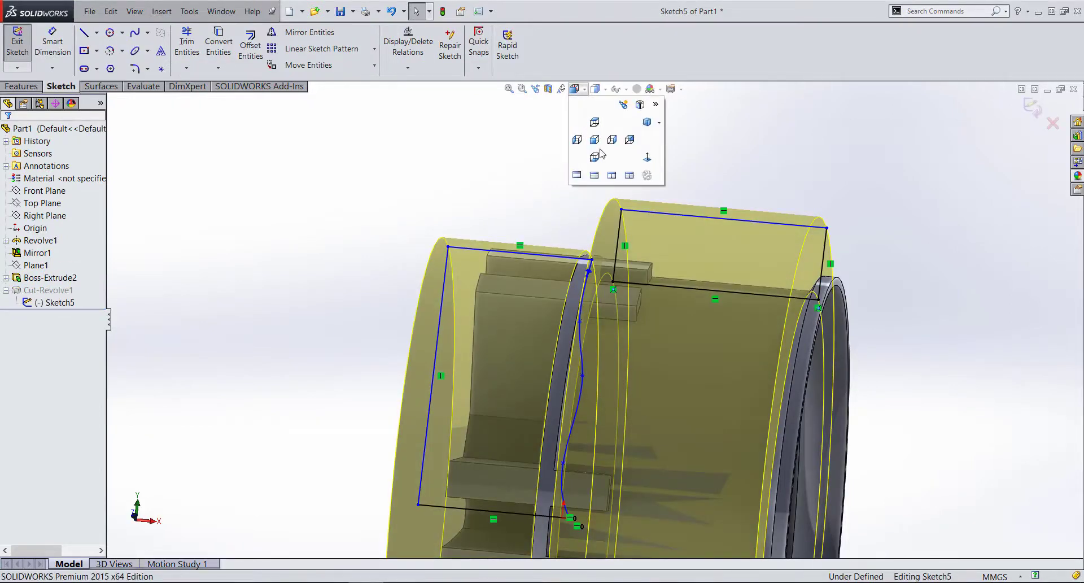
pyautogui.click(595, 140)
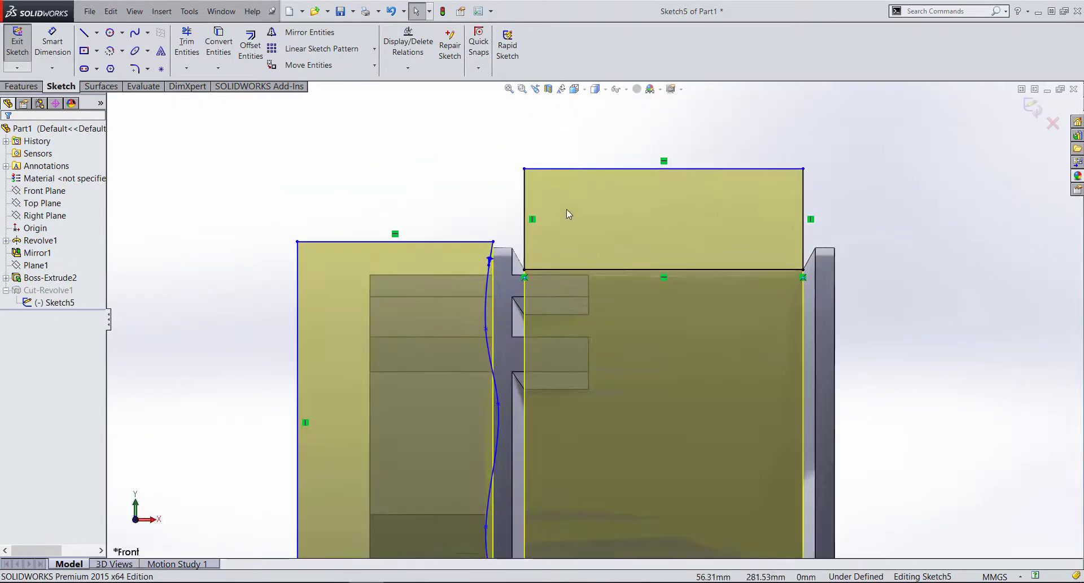
pyautogui.scroll(-3, 562, 212)
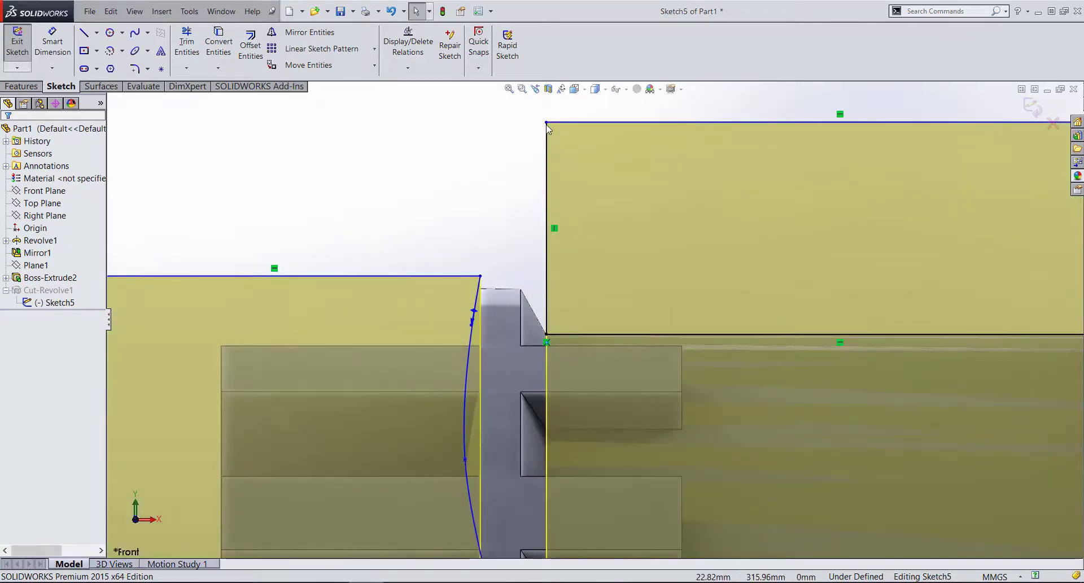
# - Drag the right rectangle's top corner down onto the rim's edge point
pyautogui.click(546, 248)
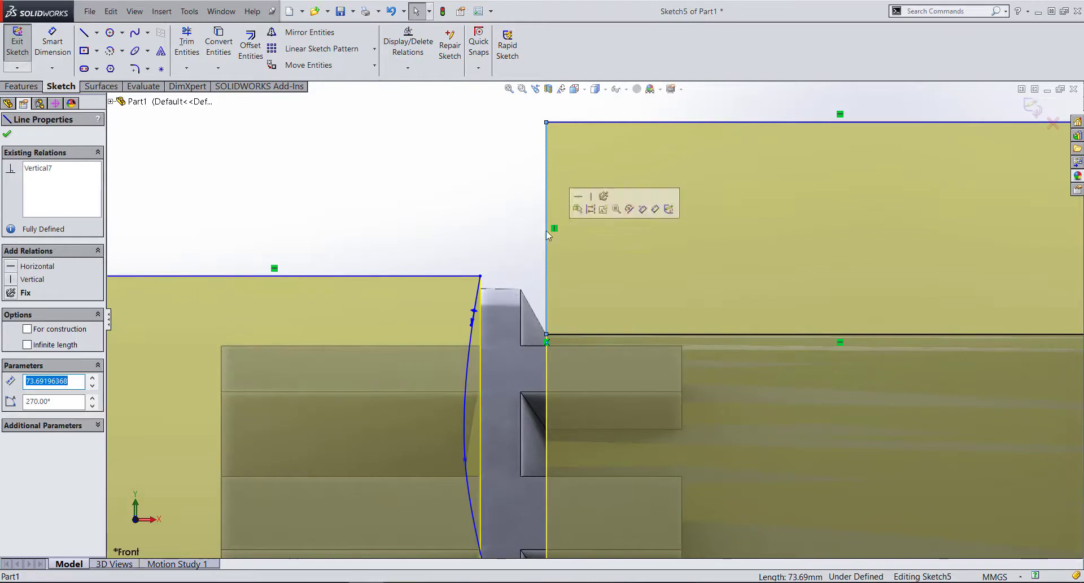
pyautogui.moveTo(546, 125); pyautogui.dragTo(520, 224)
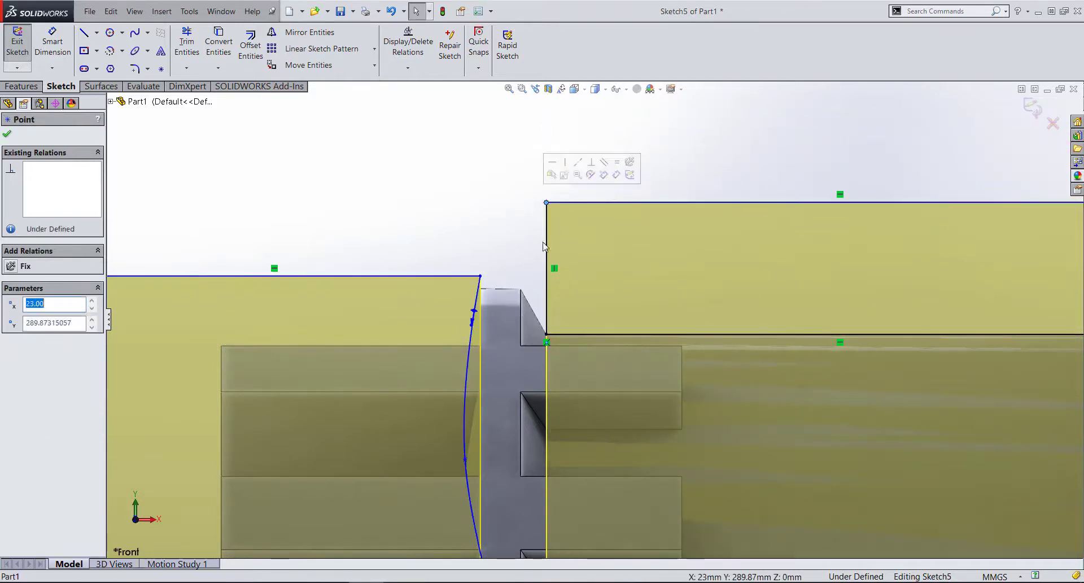
pyautogui.click(555, 268)
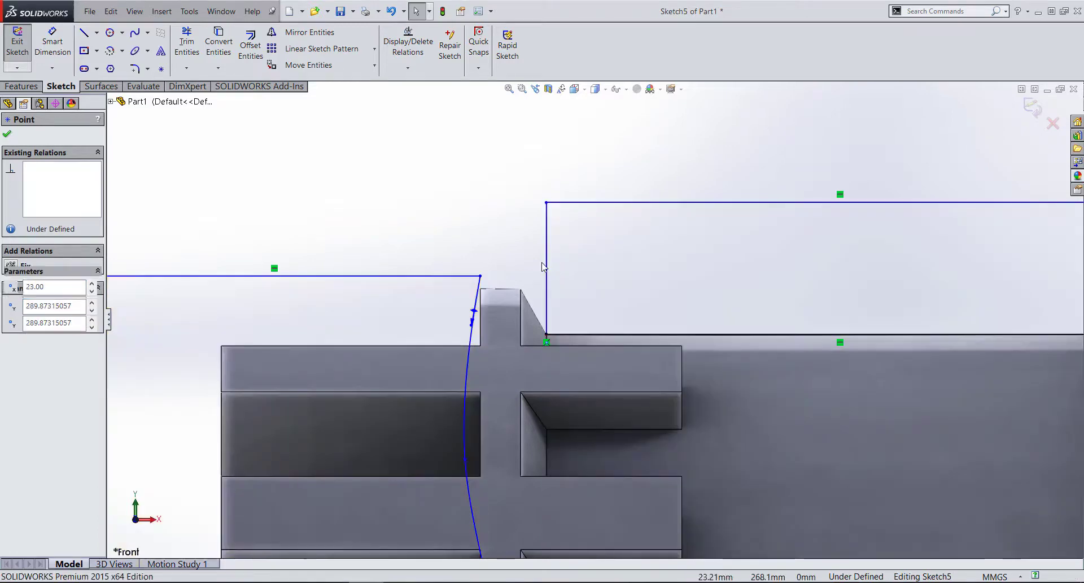
pyautogui.moveTo(546, 202); pyautogui.dragTo(523, 290)
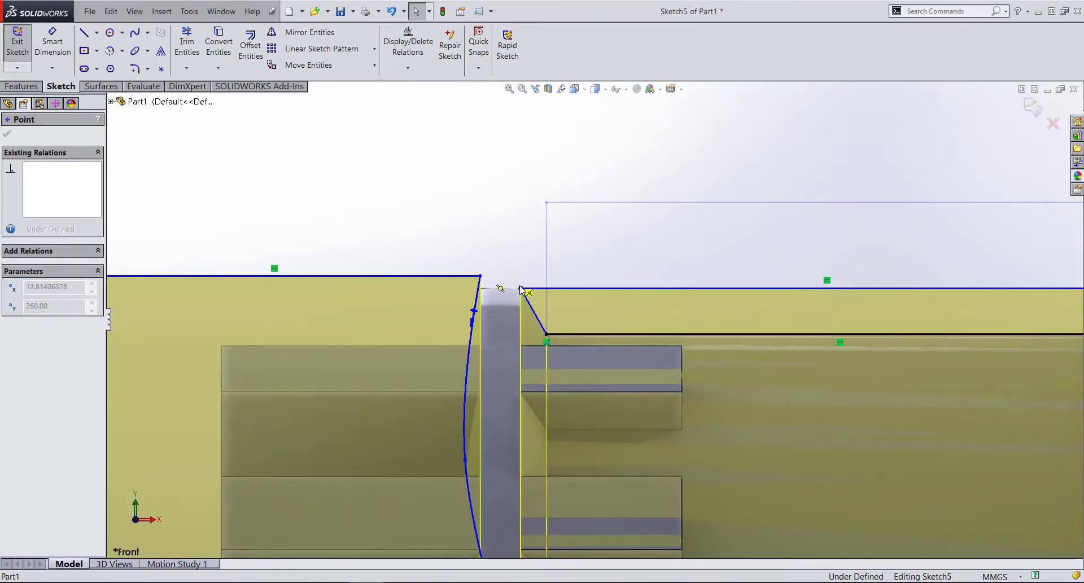
pyautogui.moveTo(522, 290); pyautogui.dragTo(522, 289)
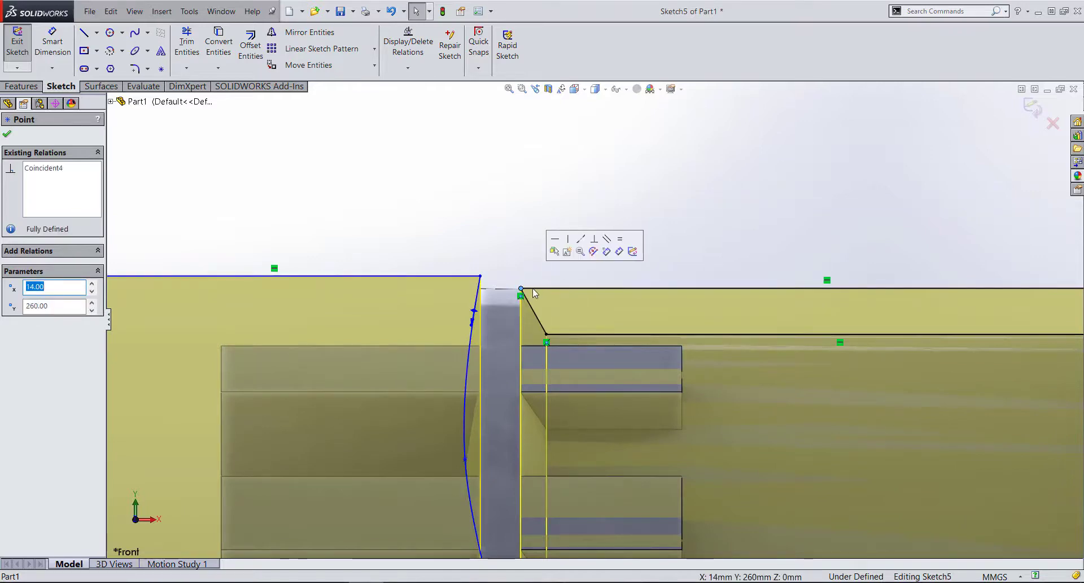
pyautogui.click(550, 288)
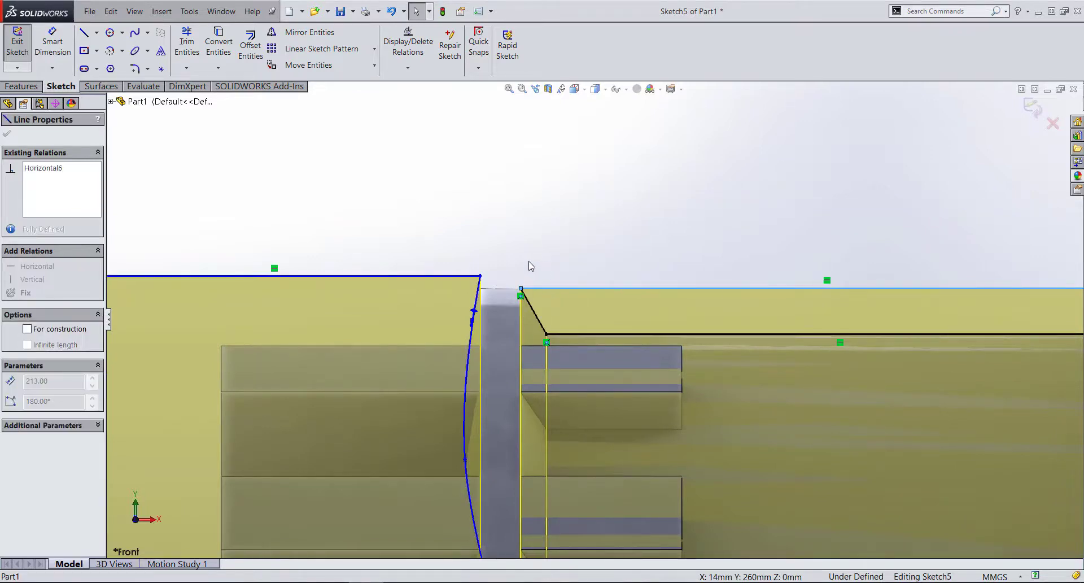
pyautogui.click(552, 265)
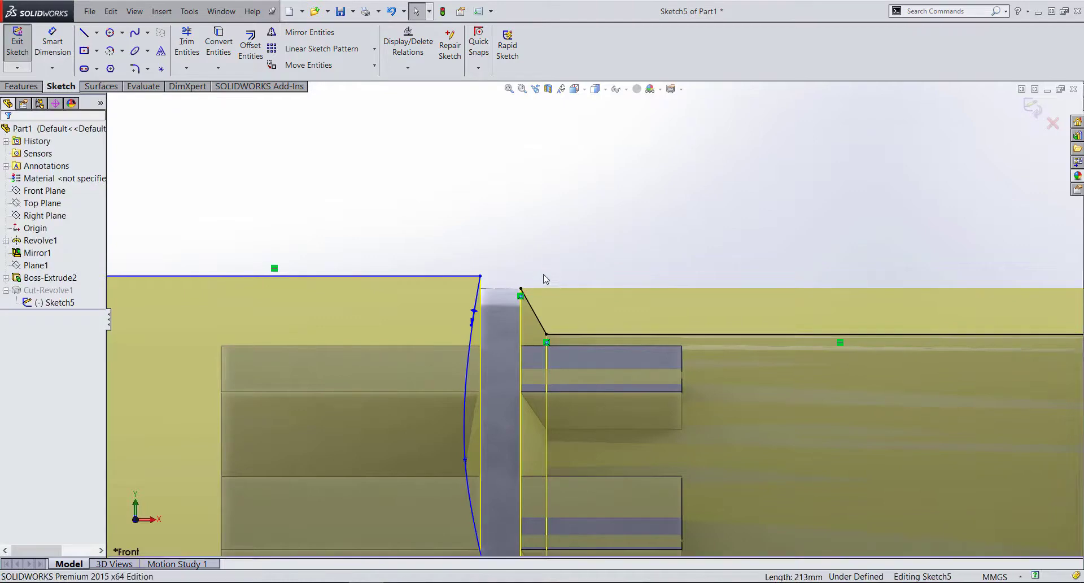
# - Redraw the sloped, top and vertical closing lines, then exit the sketch to rebuild the cut
pyautogui.press('l')
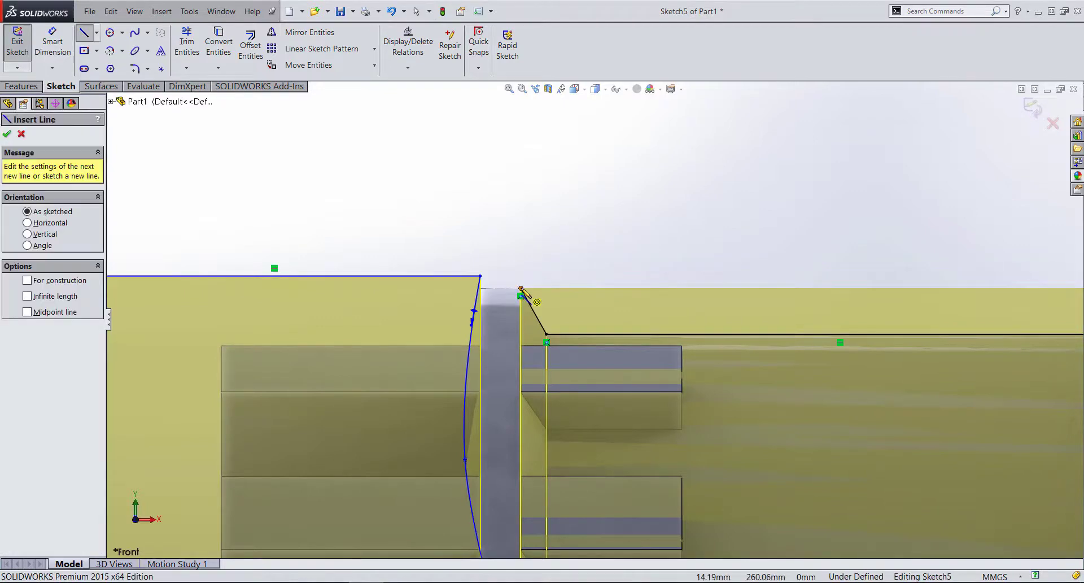
pyautogui.click(521, 289)
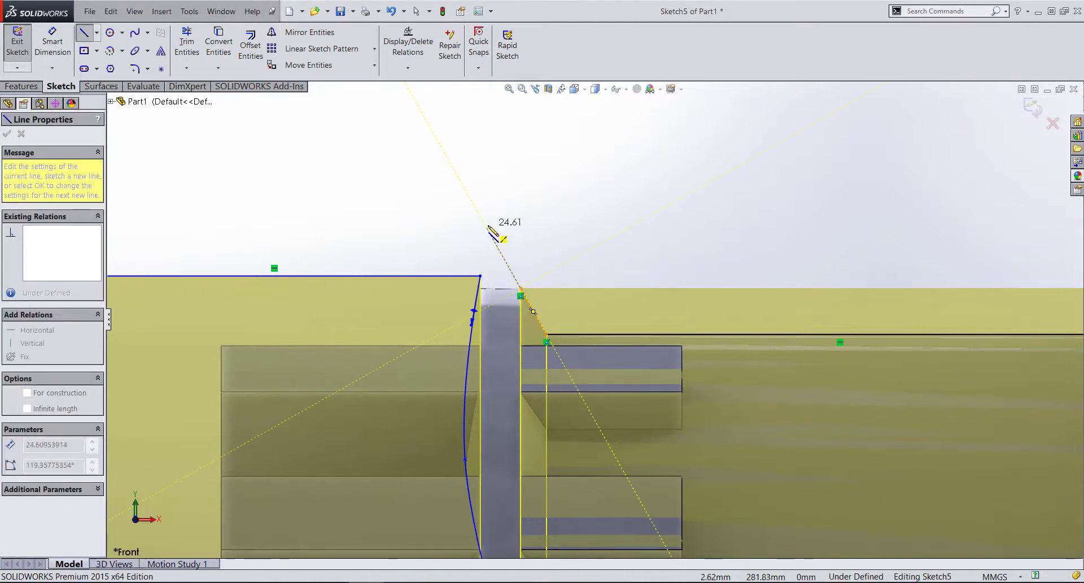
pyautogui.press('Escape')
pyautogui.click(496, 247)
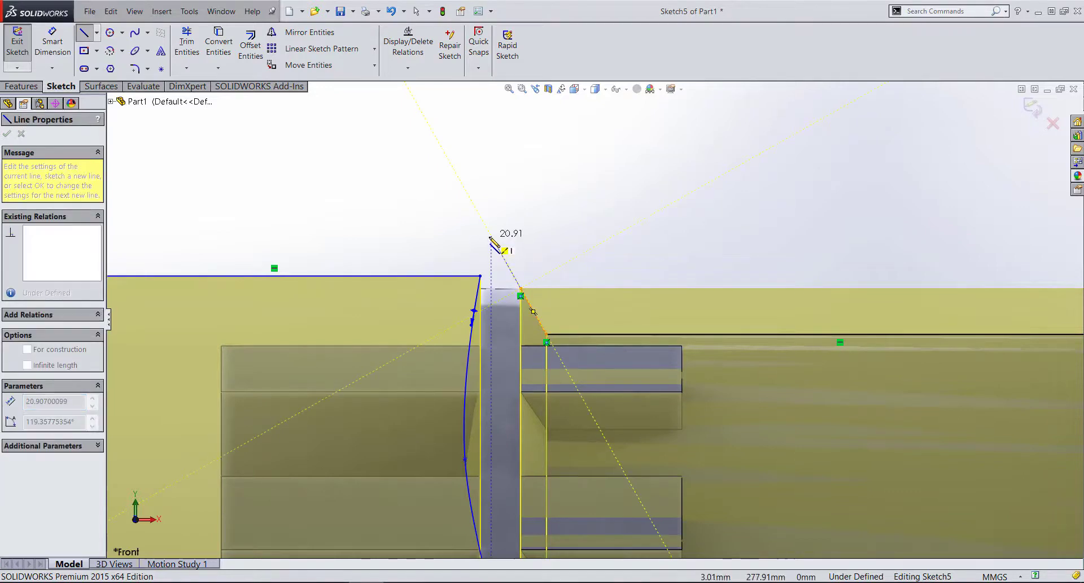
pyautogui.scroll(4, 743, 262)
pyautogui.scroll(3, 774, 290)
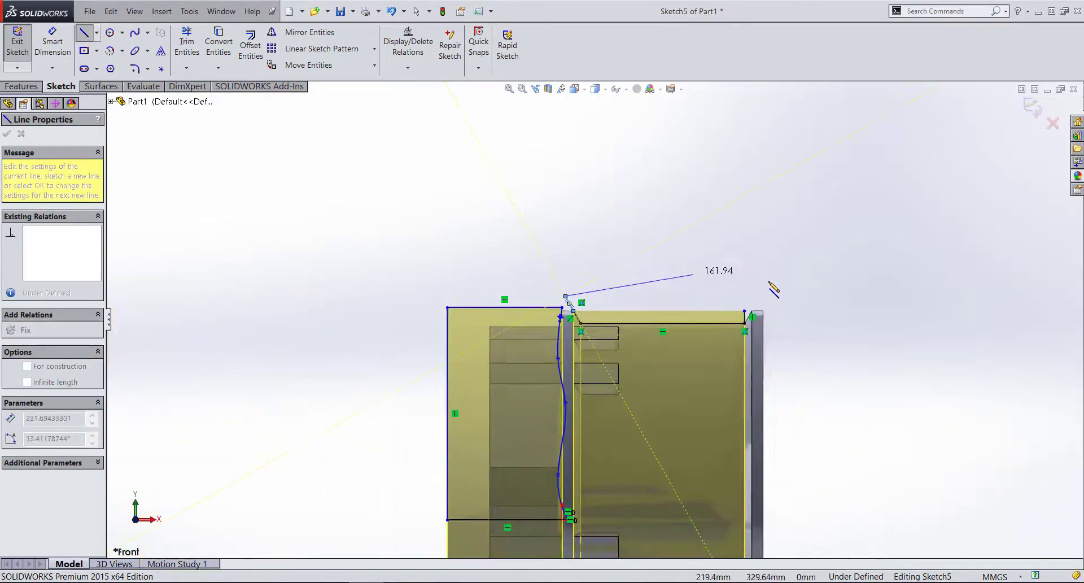
pyautogui.click(744, 295)
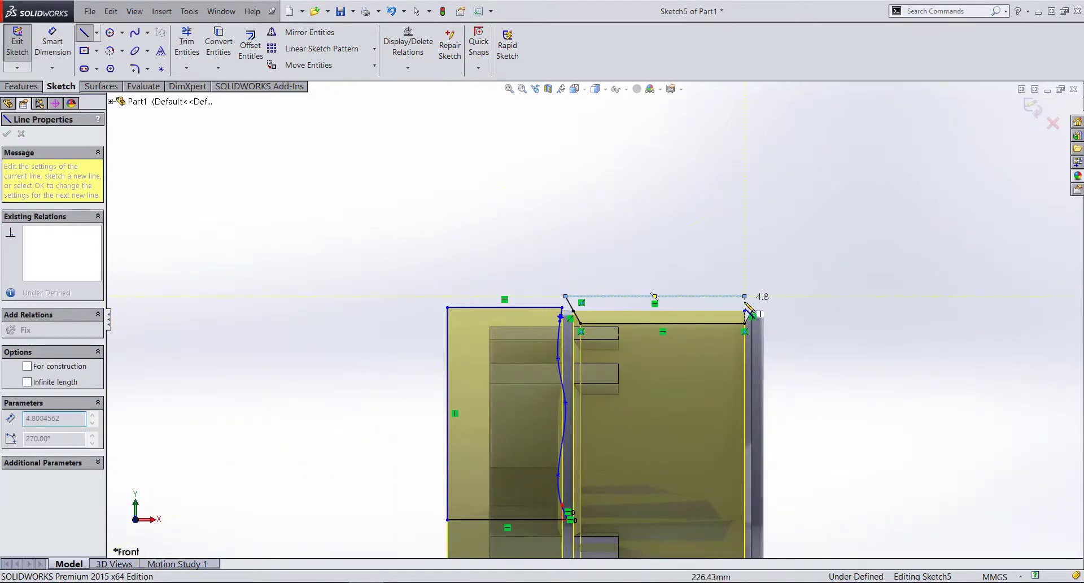
pyautogui.click(744, 310)
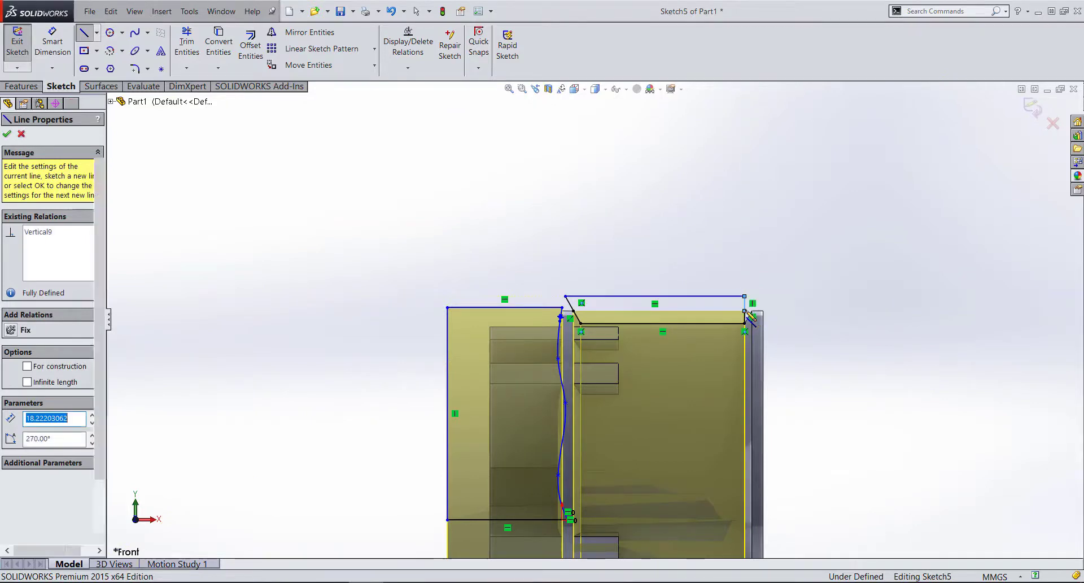
pyautogui.press('Escape')
pyautogui.scroll(-4, 512, 312)
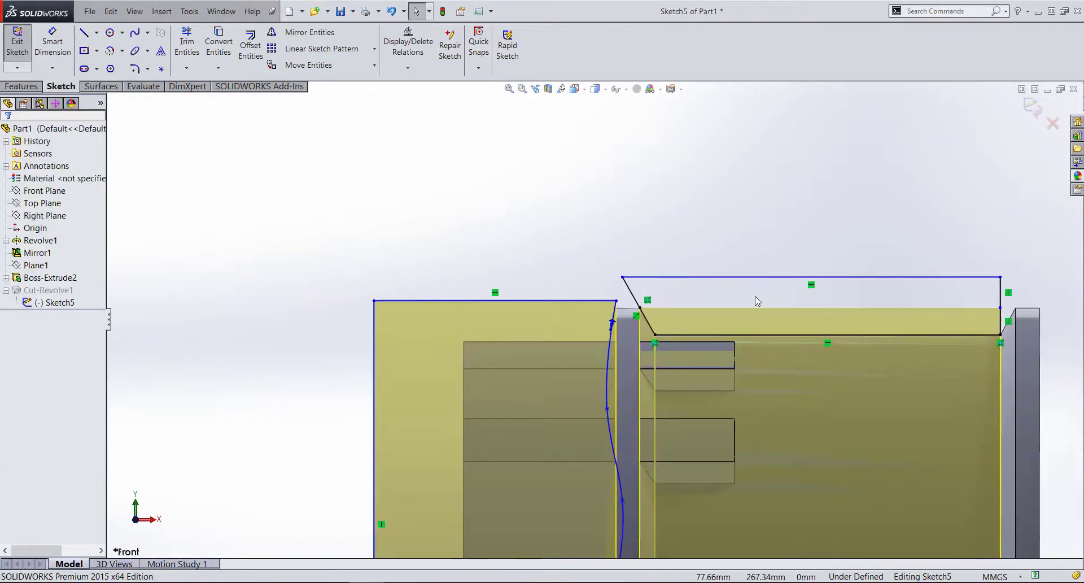
pyautogui.click(1033, 108)
# - Orbit and zoom around the finished wheel, then switch to the isometric view with Ctrl+7
pyautogui.scroll(3, 649, 316)
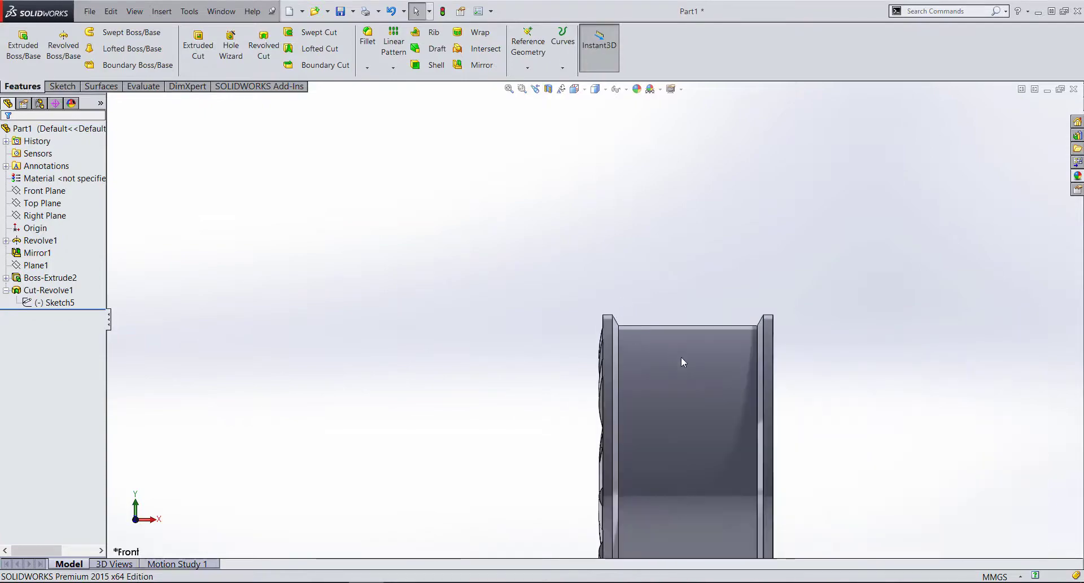
pyautogui.moveTo(680, 357)
pyautogui.mouseDown(button='middle')
pyautogui.moveTo(611, 402)
pyautogui.moveTo(653, 394)
pyautogui.mouseUp(button='middle')
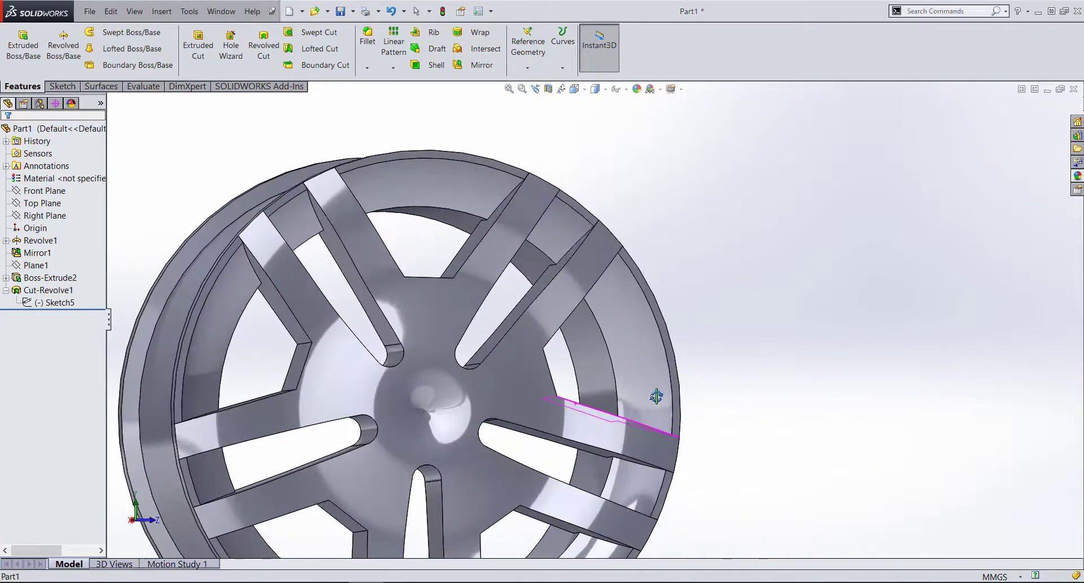
pyautogui.scroll(-4, 469, 398)
pyautogui.scroll(-2, 495, 380)
pyautogui.scroll(-2, 443, 323)
pyautogui.moveTo(442, 324)
pyautogui.mouseDown(button='middle')
pyautogui.moveTo(411, 256)
pyautogui.moveTo(443, 341)
pyautogui.moveTo(401, 334)
pyautogui.moveTo(567, 357)
pyautogui.mouseUp(button='middle')
pyautogui.scroll(2, 442, 343)
pyautogui.scroll(-2, 656, 411)
pyautogui.moveTo(656, 412)
pyautogui.mouseDown(button='middle')
pyautogui.moveTo(706, 368)
pyautogui.moveTo(515, 346)
pyautogui.moveTo(554, 350)
pyautogui.moveTo(536, 306)
pyautogui.mouseUp(button='middle')
pyautogui.scroll(3, 581, 407)
pyautogui.scroll(2, 581, 408)
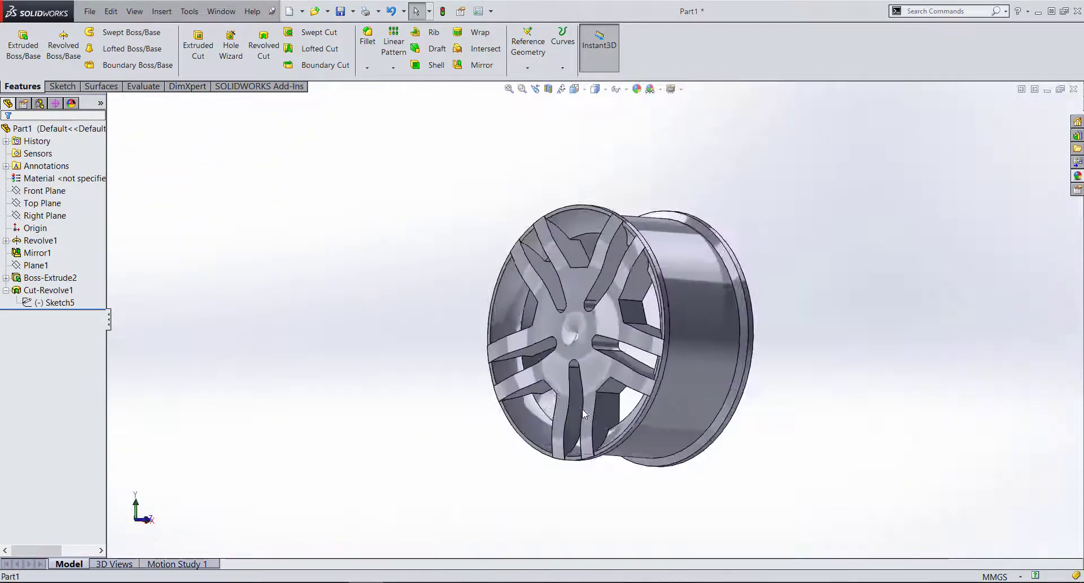
pyautogui.moveTo(582, 408); pyautogui.dragTo(610, 330, button='middle')
pyautogui.scroll(-3, 609, 329)
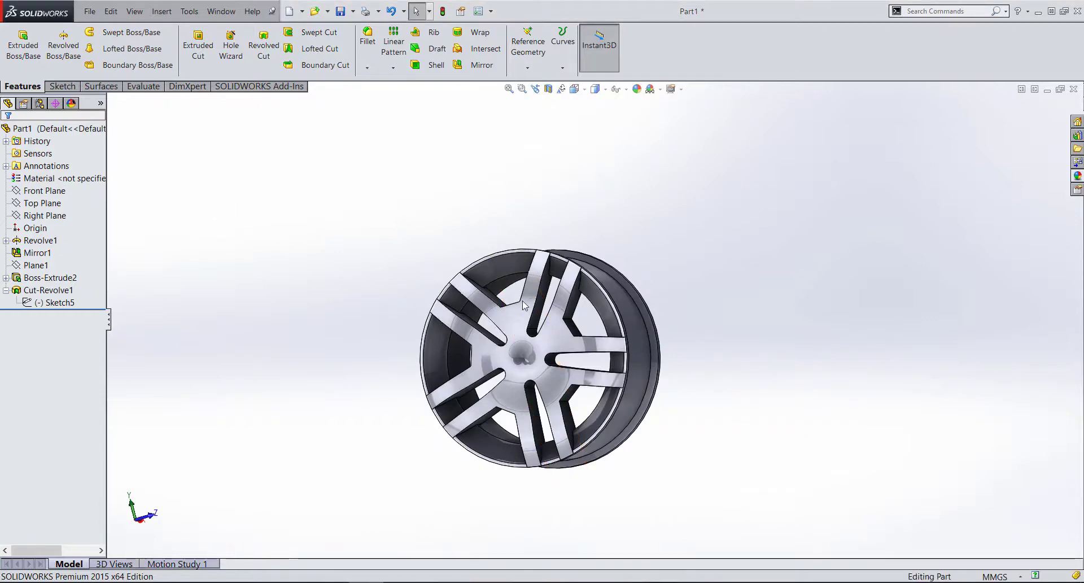
pyautogui.hotkey('ctrl', '7')
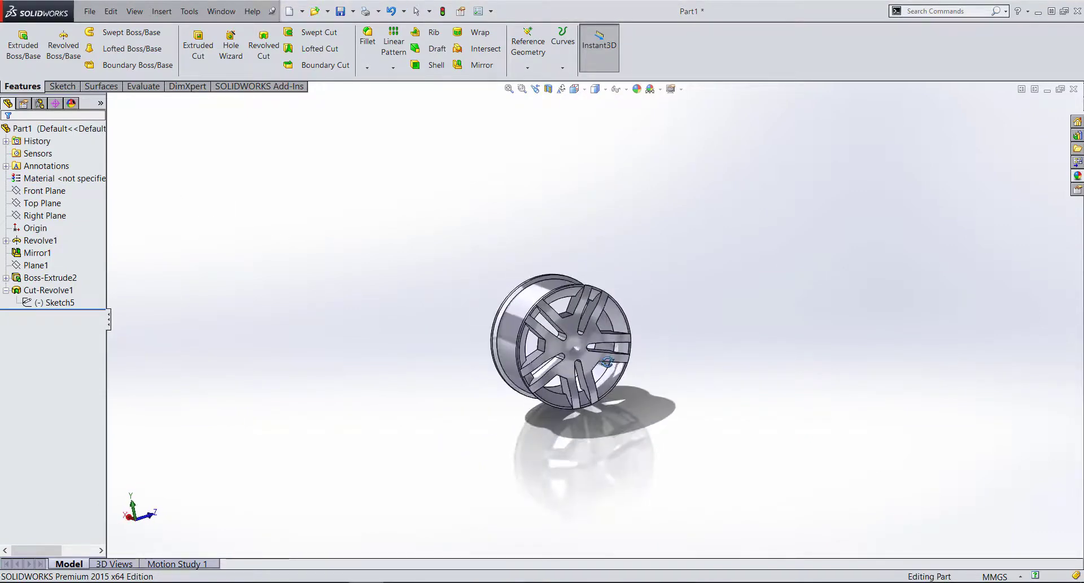
# - Start a new sketch, Sketch6, on the Right Plane
pyautogui.click(26, 192)
pyautogui.click(35, 215)
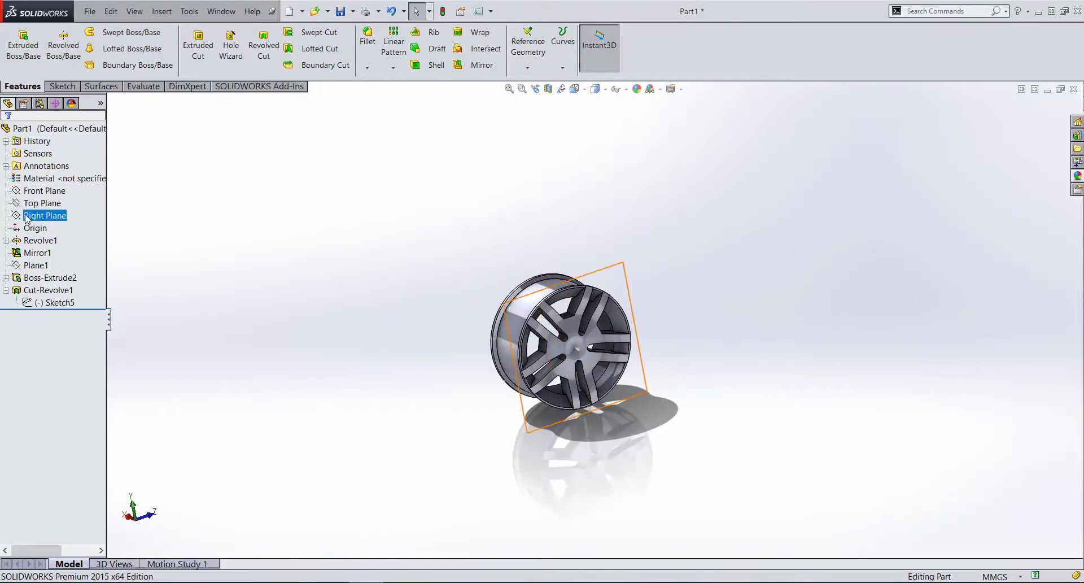
pyautogui.moveTo(596, 330)
pyautogui.mouseDown(button='middle')
pyautogui.moveTo(620, 332)
pyautogui.moveTo(600, 278)
pyautogui.moveTo(621, 285)
pyautogui.moveTo(581, 291)
pyautogui.moveTo(582, 387)
pyautogui.moveTo(610, 390)
pyautogui.mouseUp(button='middle')
pyautogui.scroll(-5, 620, 332)
pyautogui.scroll(-3, 604, 380)
pyautogui.scroll(-5, 587, 372)
pyautogui.scroll(5, 190, 219)
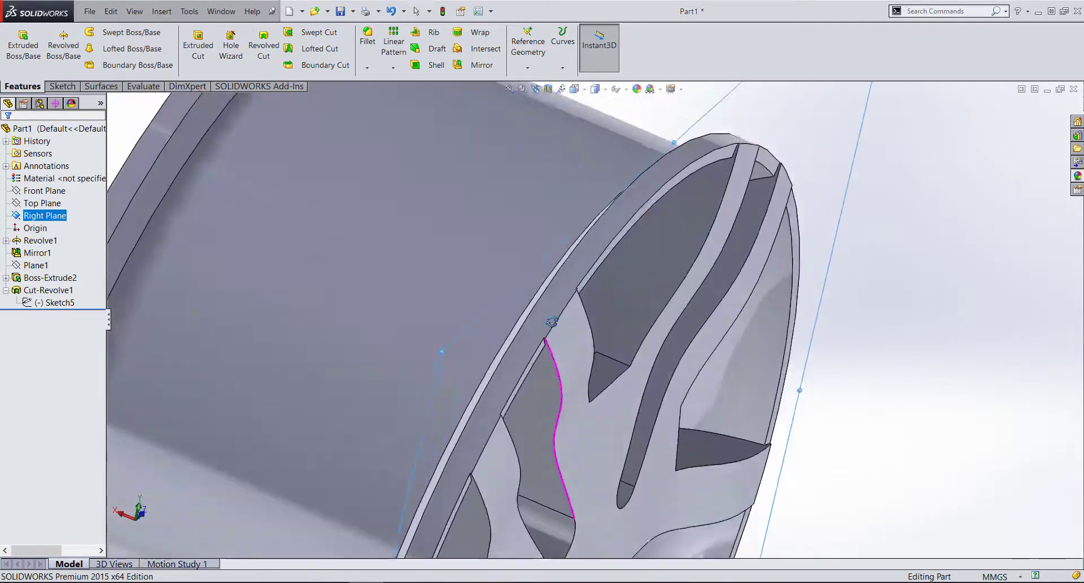
pyautogui.scroll(3, 191, 219)
pyautogui.rightClick(45, 215)
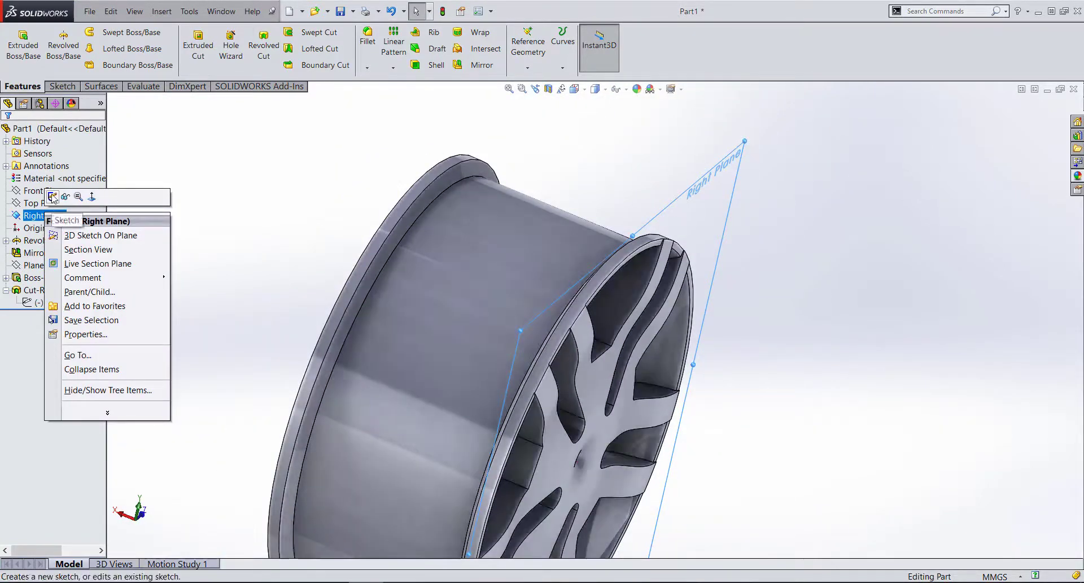
pyautogui.click(87, 193)
# - Set the view orientation to Left and pick the Polygon tool
pyautogui.scroll(3, 615, 379)
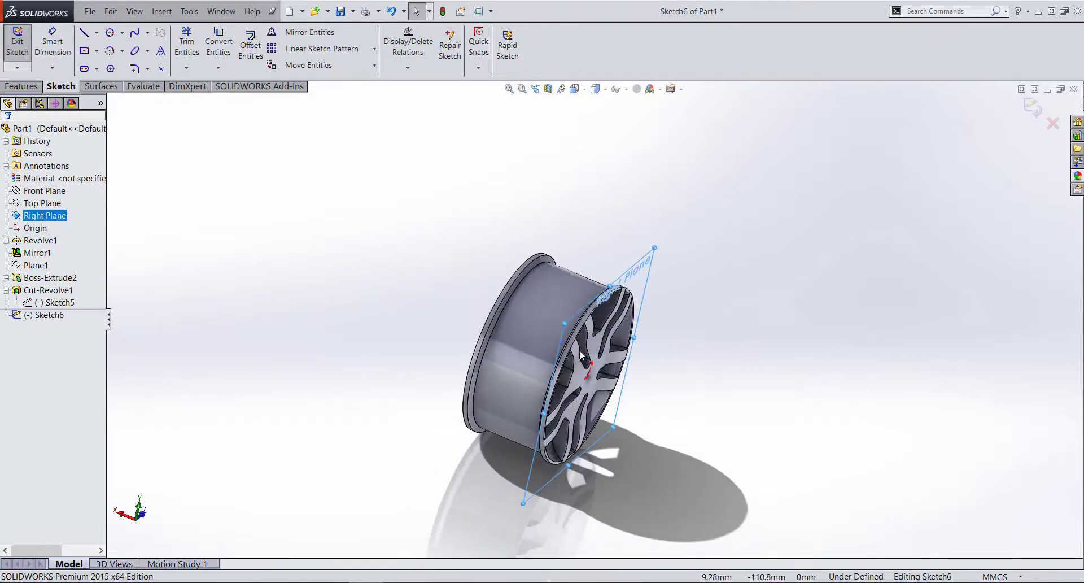
pyautogui.scroll(-2, 587, 248)
pyautogui.click(575, 88)
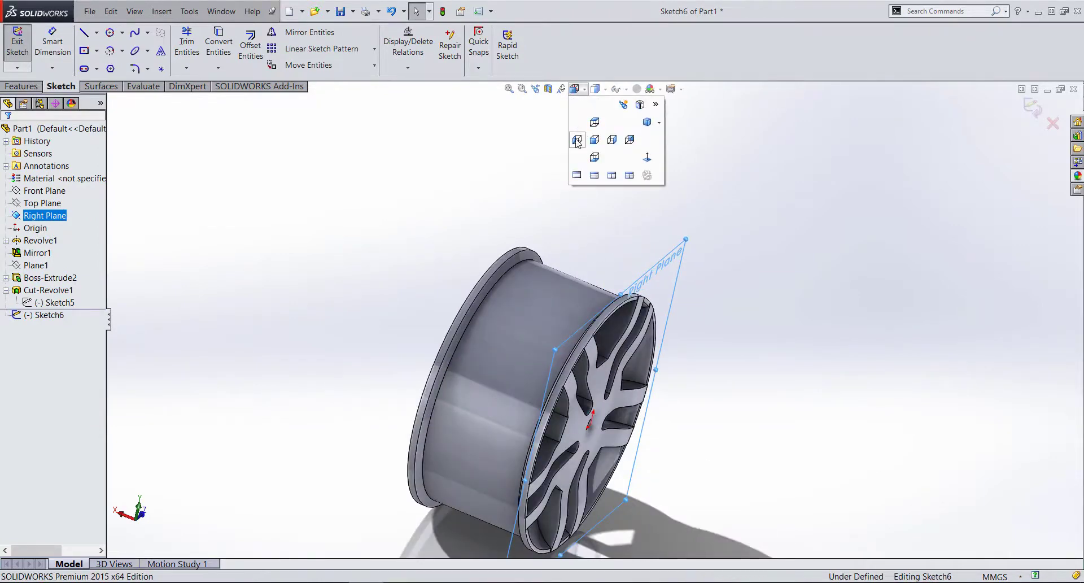
pyautogui.click(577, 140)
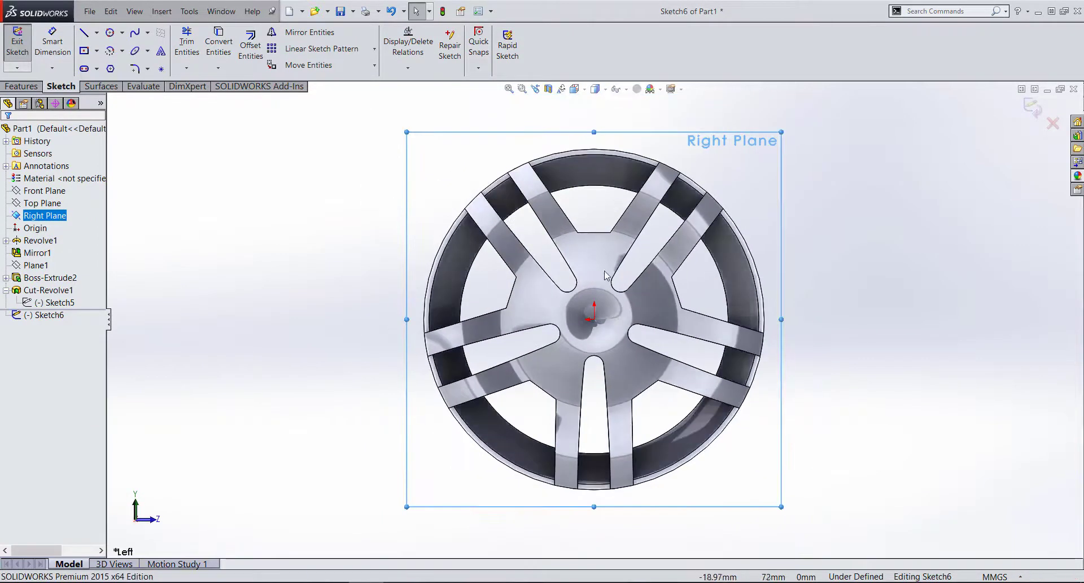
pyautogui.click(113, 72)
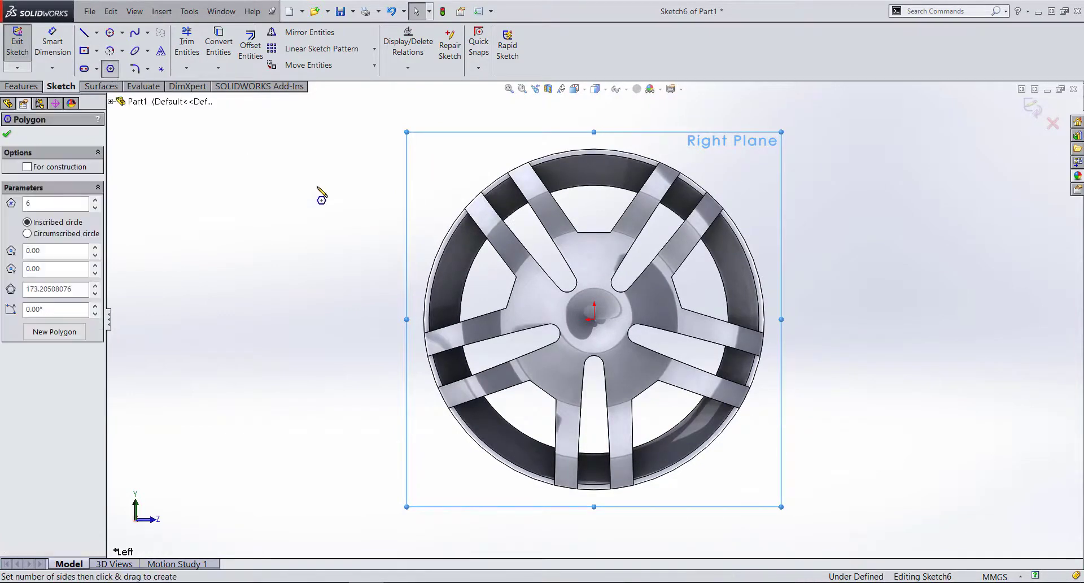
pyautogui.click(593, 319)
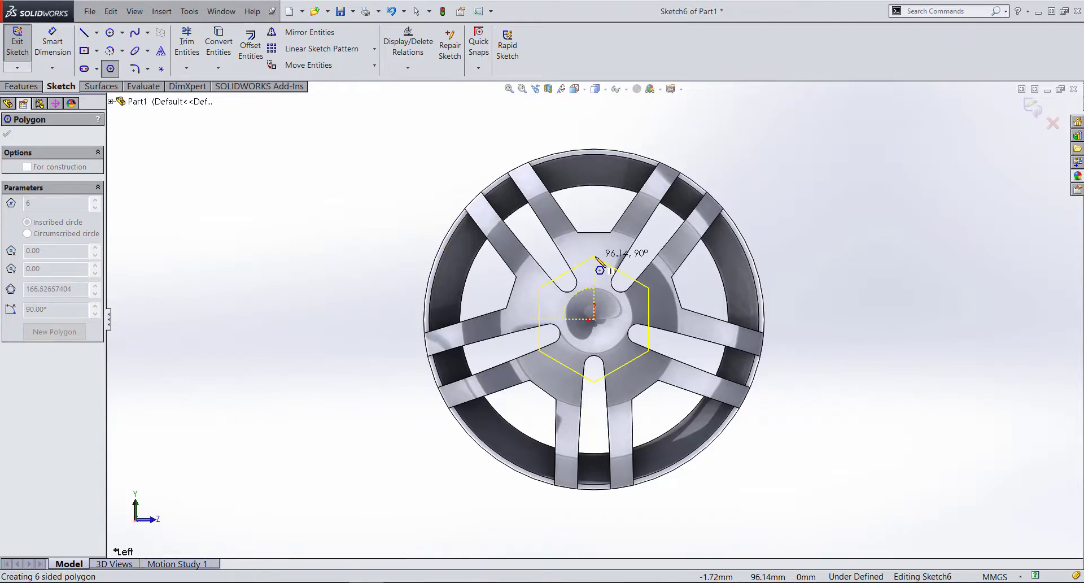
pyautogui.click(594, 257)
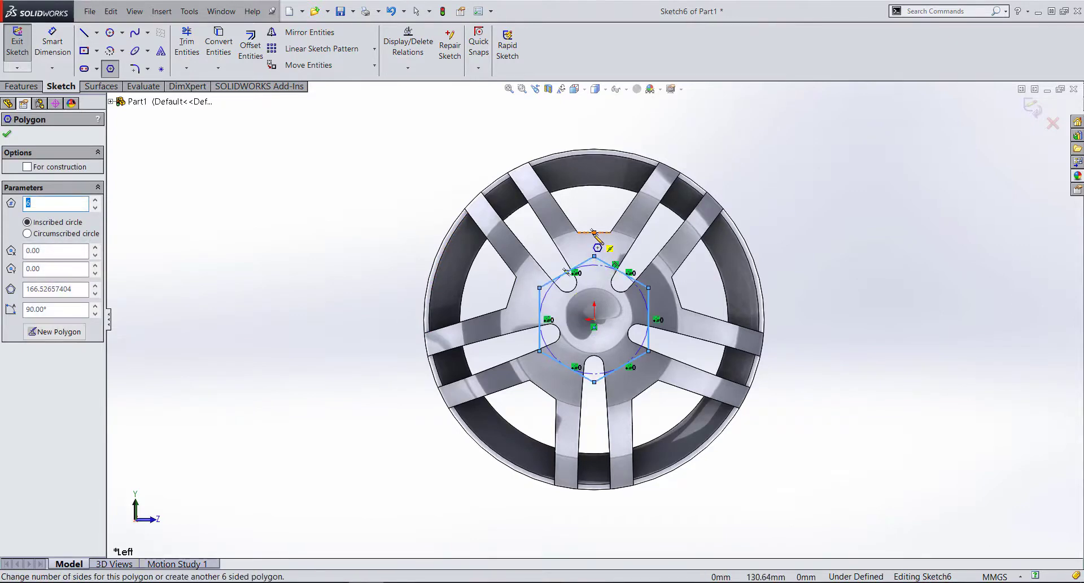
pyautogui.press('Escape')
pyautogui.scroll(-3, 587, 293)
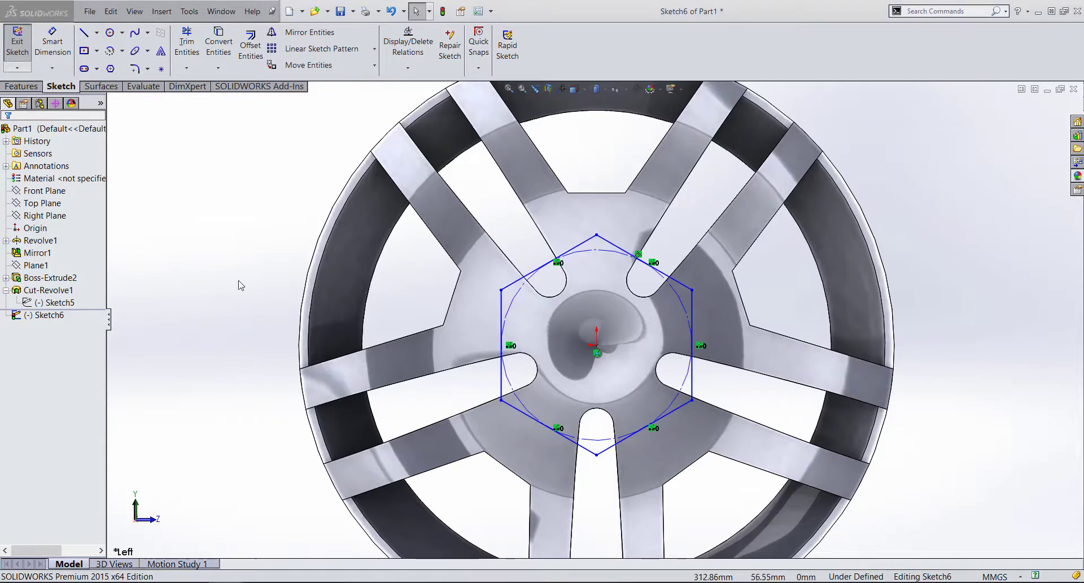
pyautogui.click(610, 245)
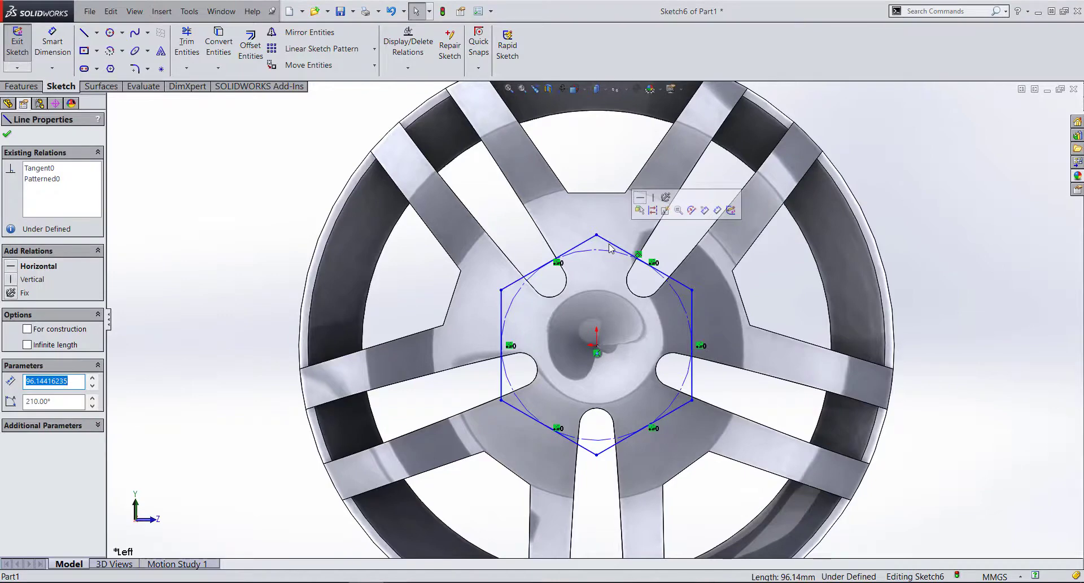
pyautogui.press('Escape')
pyautogui.hotkey('ctrl', 'z')
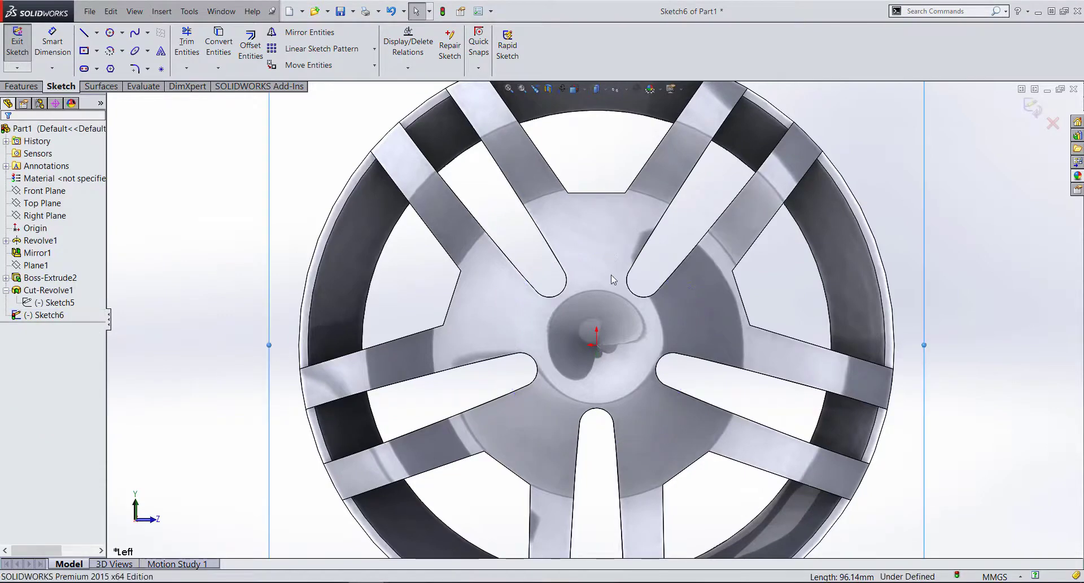
# - Draw a five-sided polygon centred on the wheel's origin
pyautogui.click(112, 69)
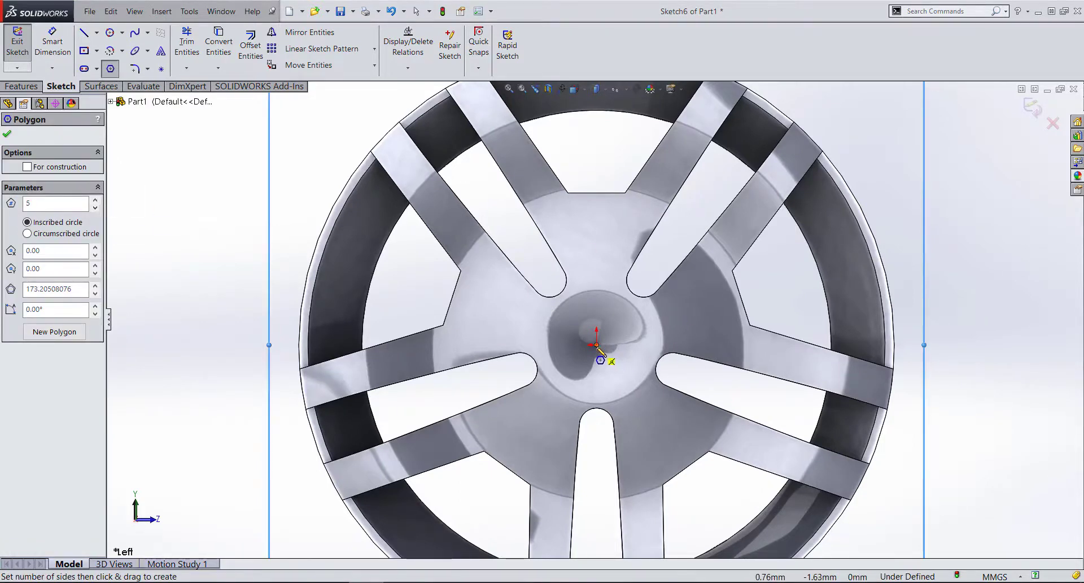
pyautogui.moveTo(596, 345); pyautogui.dragTo(597, 231)
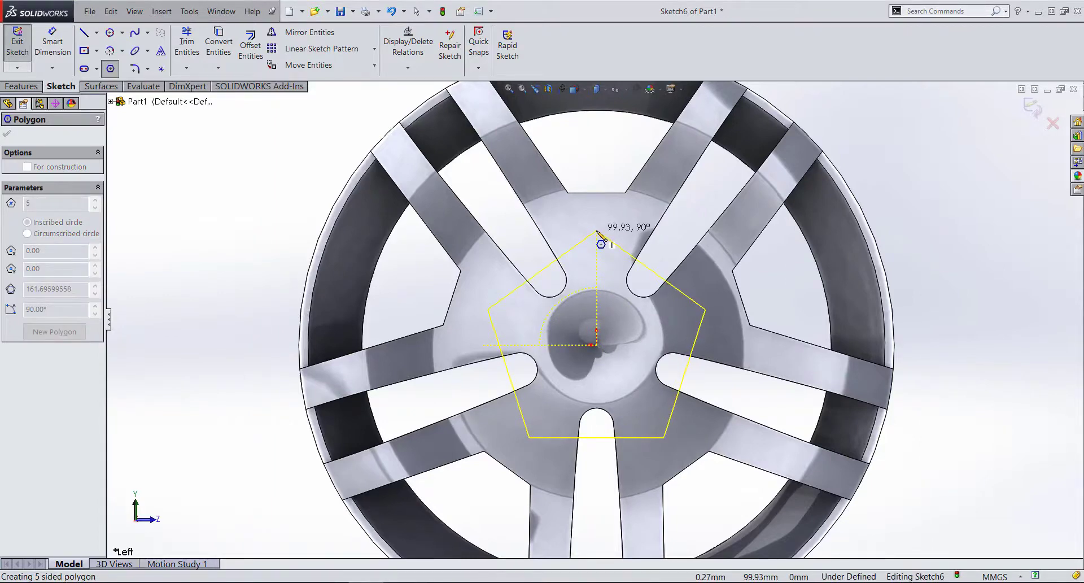
pyautogui.click(596, 231)
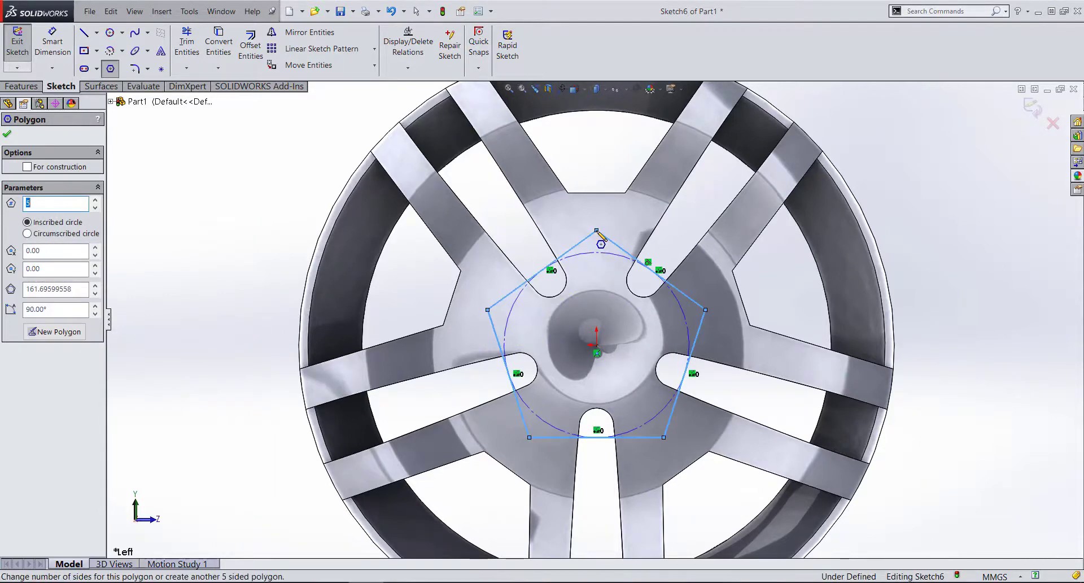
pyautogui.press('Escape')
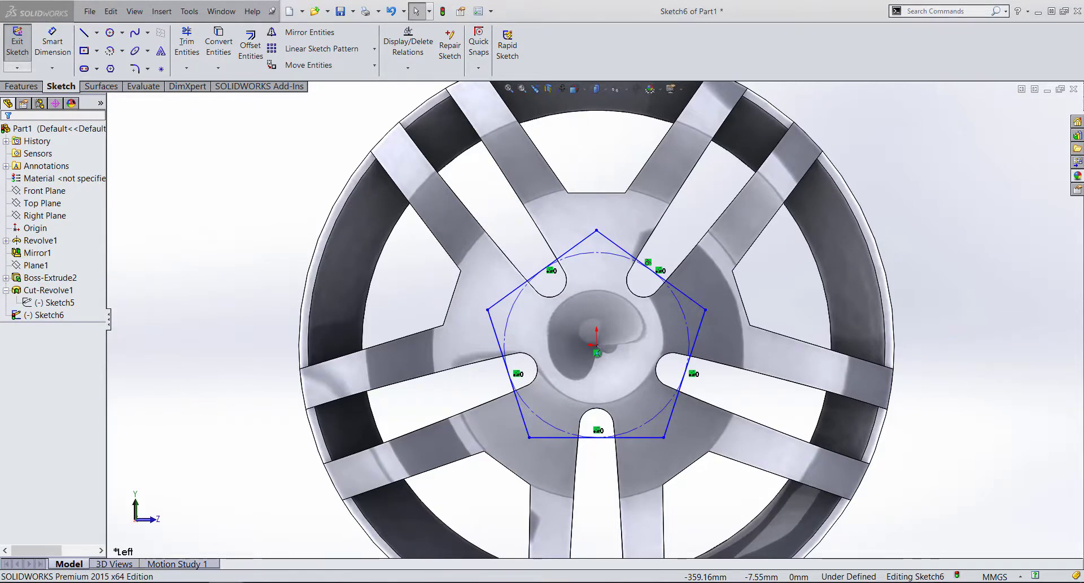
pyautogui.click(584, 314)
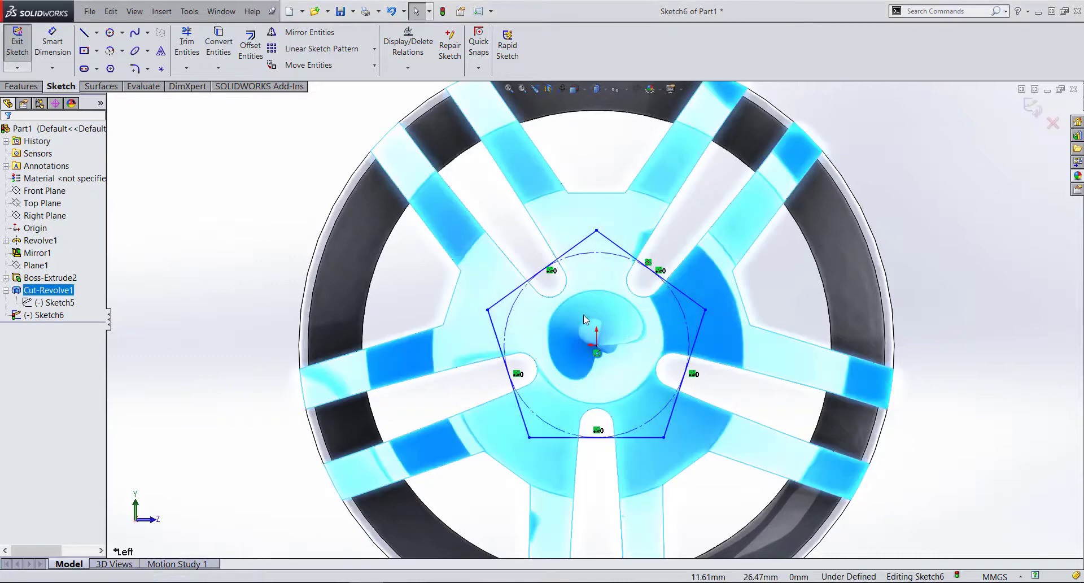
pyautogui.click(244, 227)
# - Dimension the pentagon's top-left edge to 130 mm
pyautogui.click(52, 43)
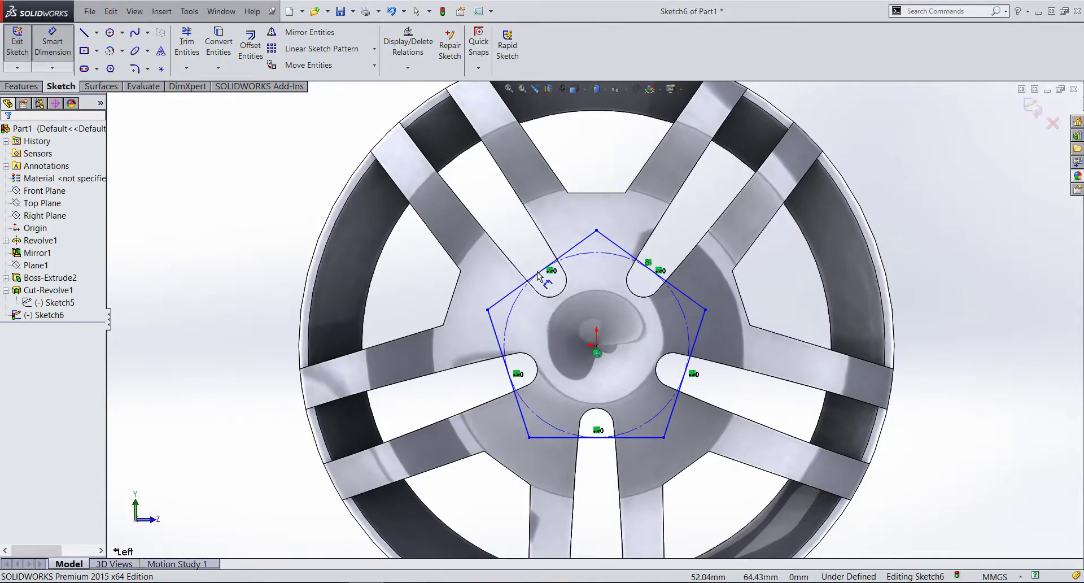
pyautogui.click(541, 268)
pyautogui.click(522, 240)
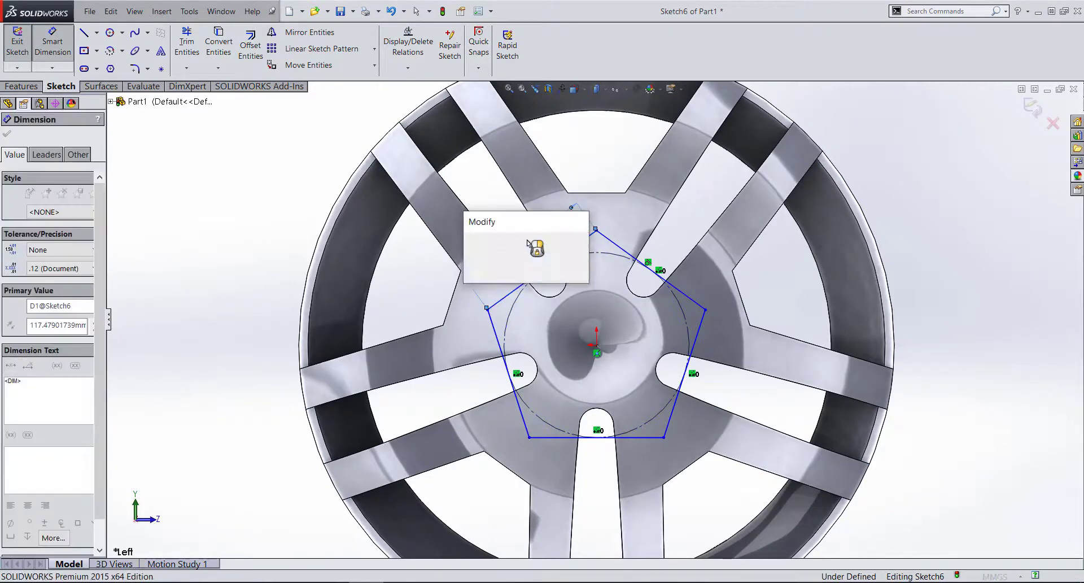
pyautogui.write('130')
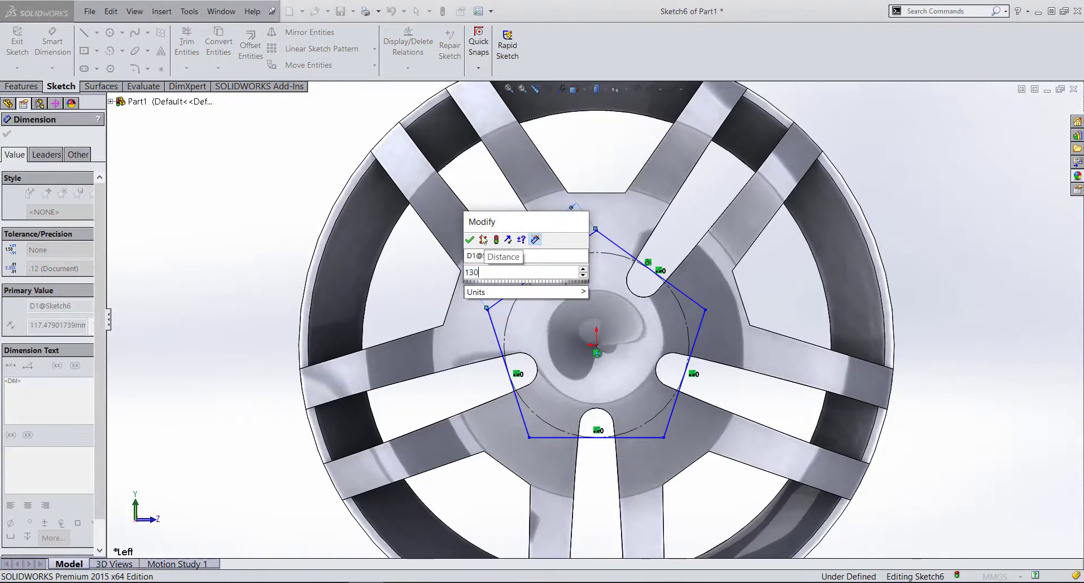
pyautogui.click(470, 240)
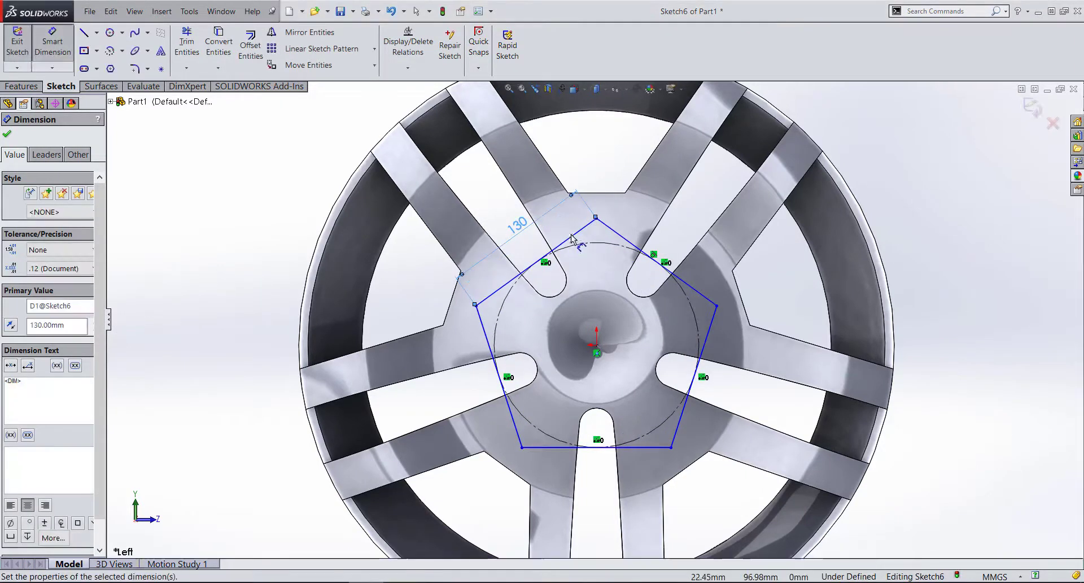
pyautogui.press('Escape')
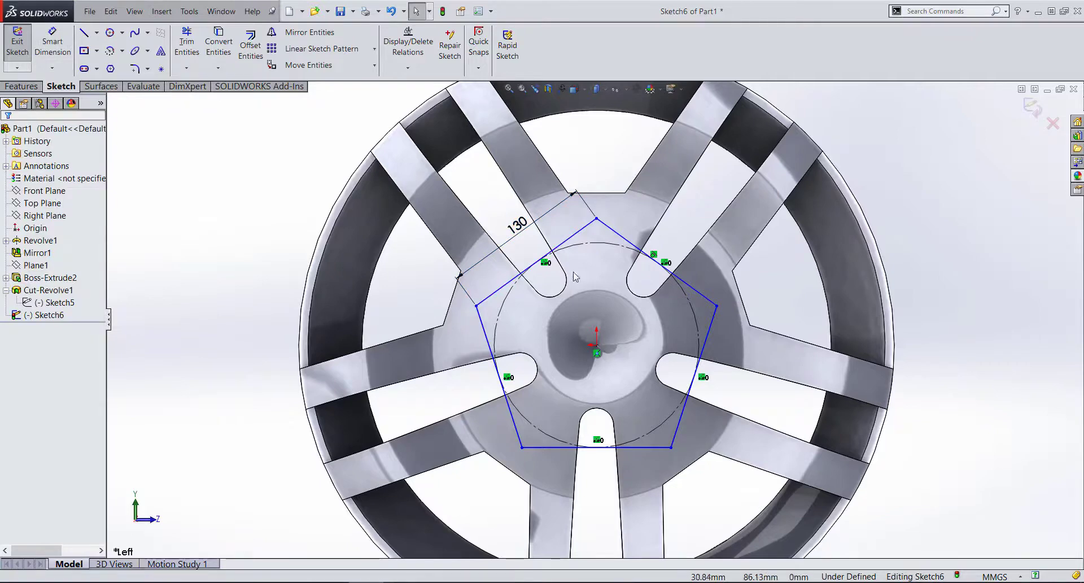
pyautogui.scroll(2, 605, 333)
pyautogui.scroll(2, 605, 333)
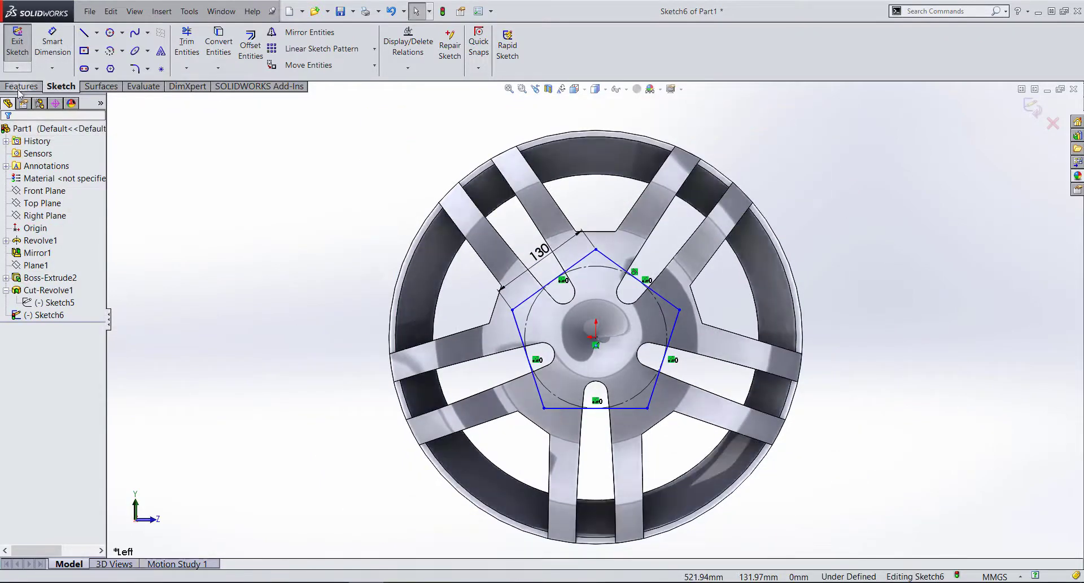
# - Extrude the pentagon sketch as a boss with a blind depth of 15 mm
pyautogui.click(22, 86)
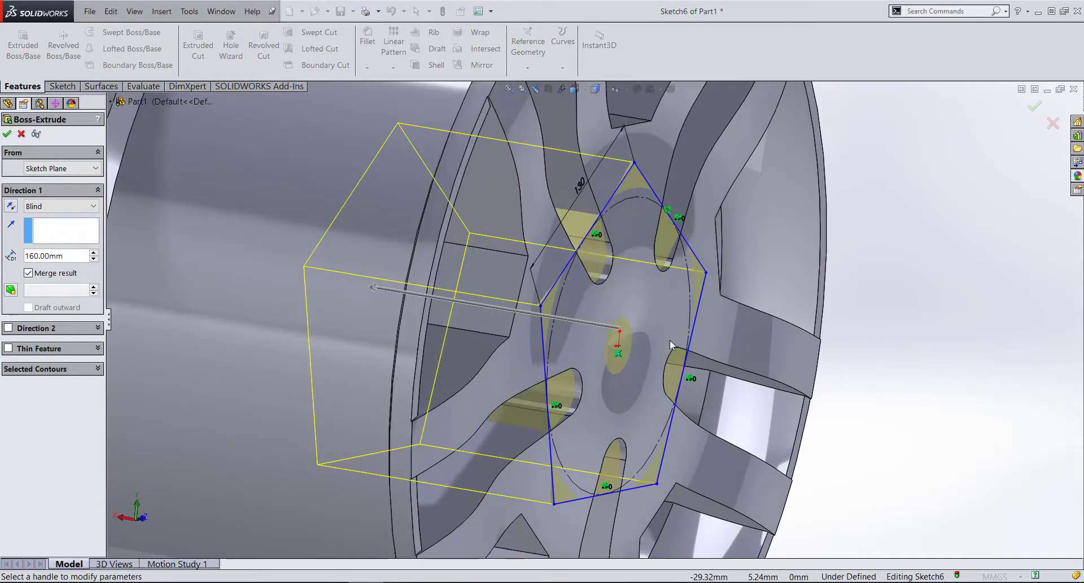
pyautogui.moveTo(670, 340)
pyautogui.mouseDown(button='middle')
pyautogui.moveTo(660, 325)
pyautogui.moveTo(629, 326)
pyautogui.mouseUp(button='middle')
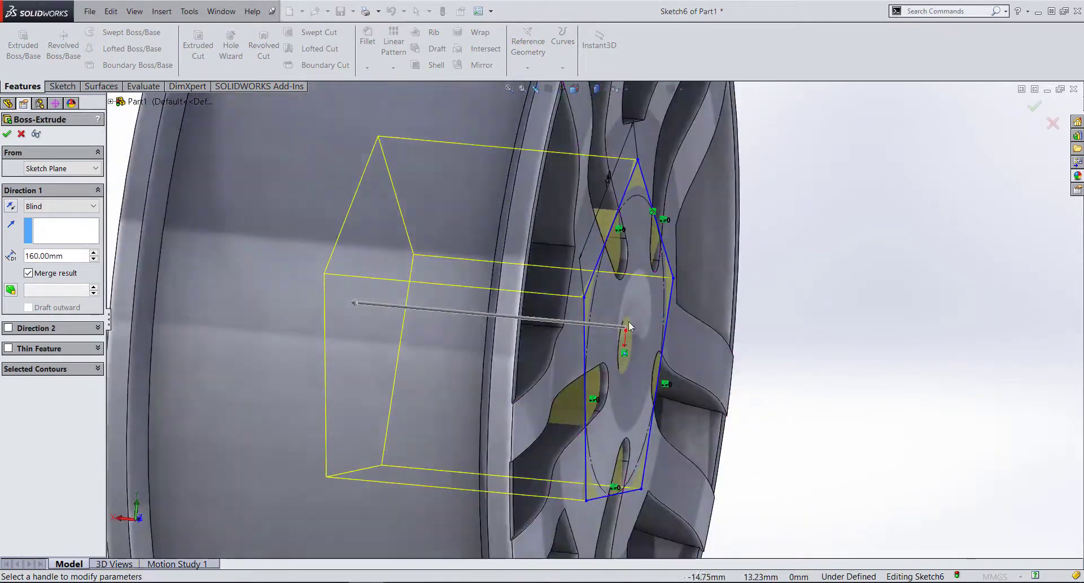
pyautogui.doubleClick(53, 254)
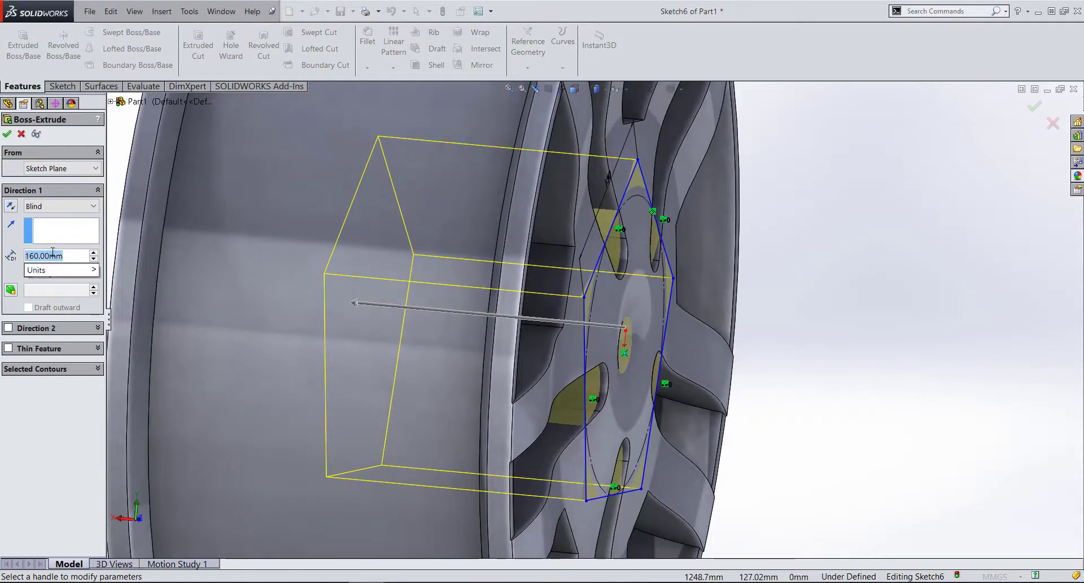
pyautogui.write('15')
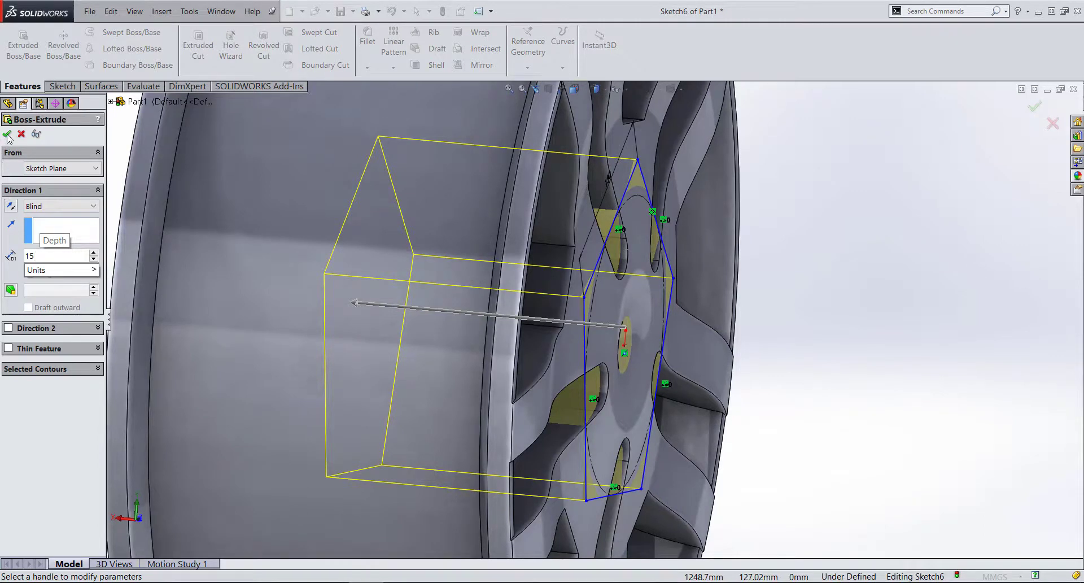
pyautogui.press('Return')
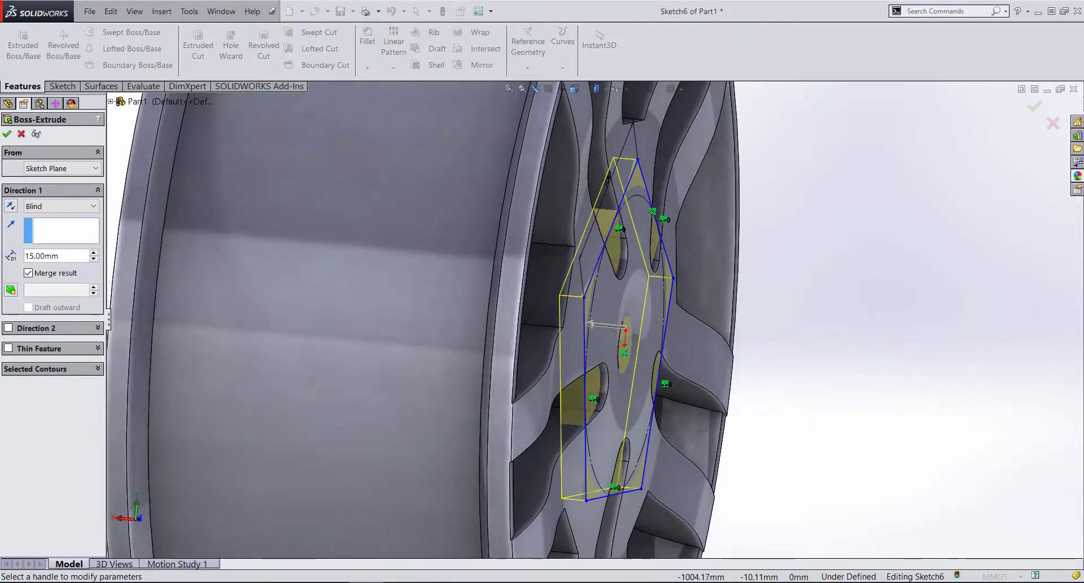
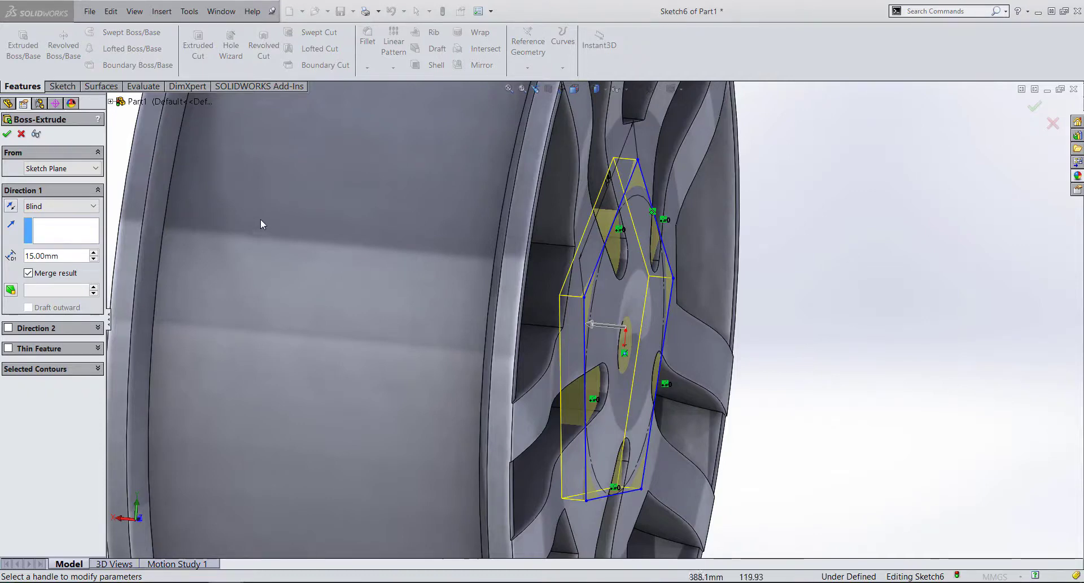
# - Set the hub boss extrusion depth to 50 mm and accept it as Boss-Extrude3
pyautogui.click(77, 255)
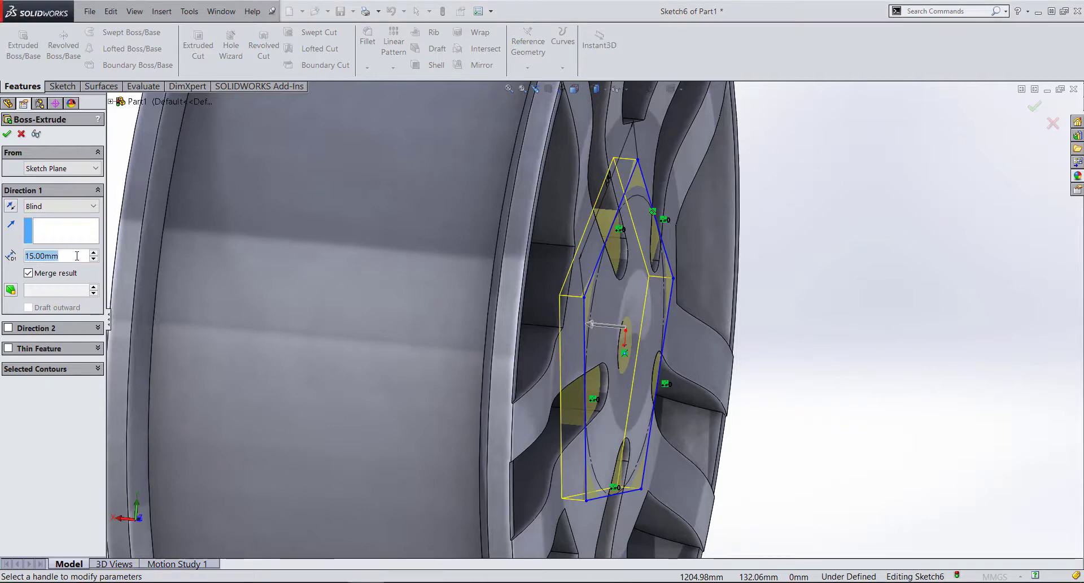
pyautogui.write('50')
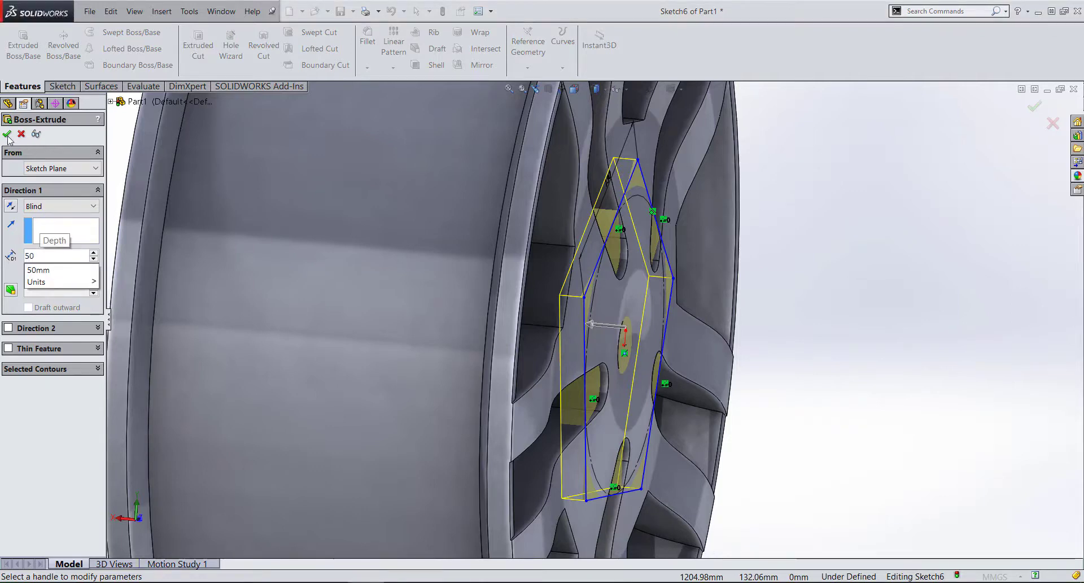
pyautogui.press('Return')
pyautogui.click(7, 136)
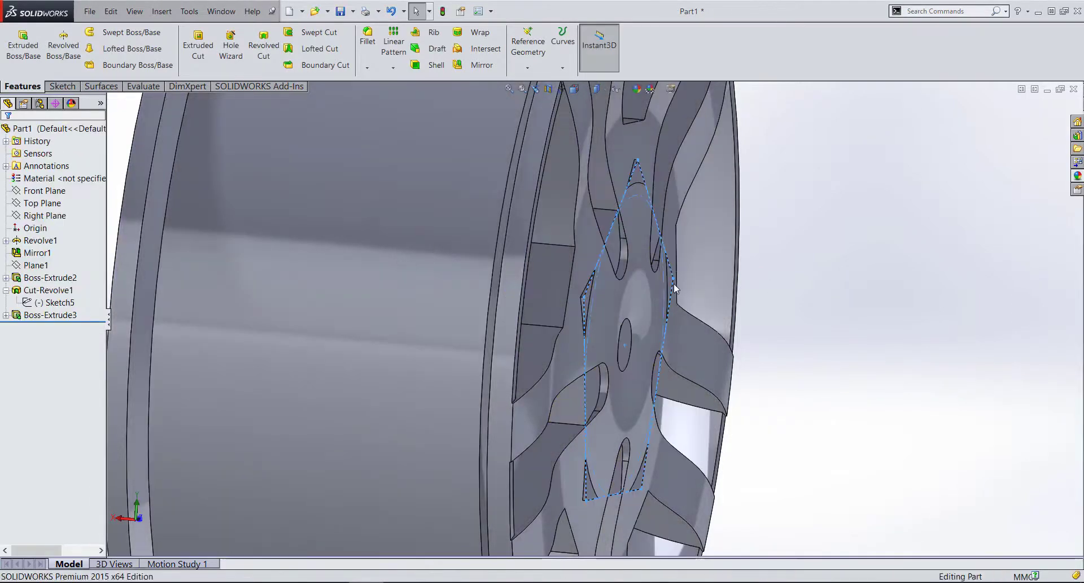
# - Inspect the new hub extrusion, then select Cut-Revolve1 and its Sketch5
pyautogui.moveTo(673, 283)
pyautogui.mouseDown(button='middle')
pyautogui.moveTo(605, 291)
pyautogui.moveTo(508, 242)
pyautogui.mouseUp(button='middle')
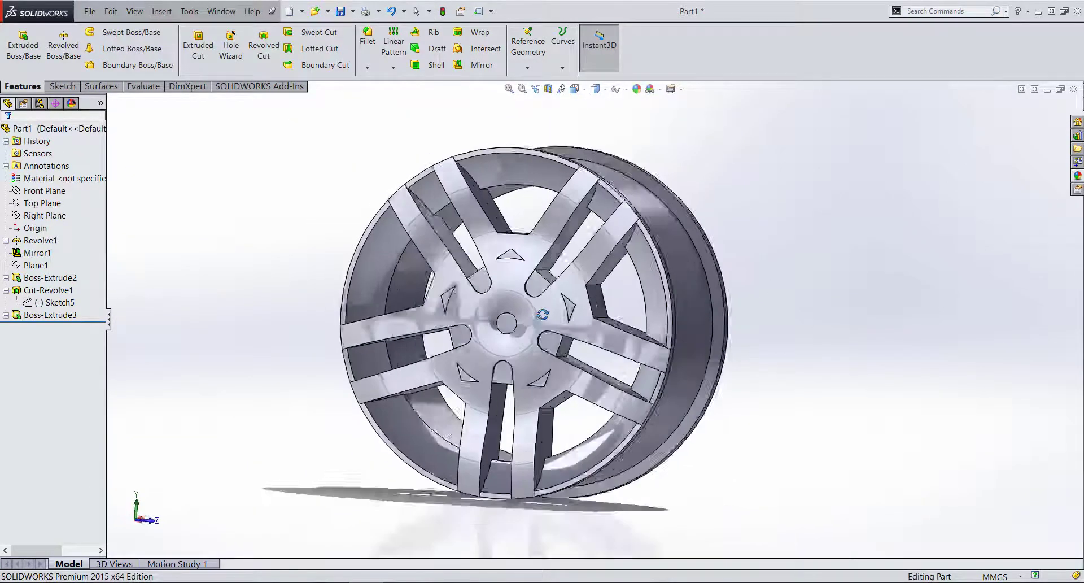
pyautogui.scroll(-3, 500, 235)
pyautogui.scroll(-3, 500, 234)
pyautogui.scroll(2, 494, 294)
pyautogui.scroll(3, 506, 352)
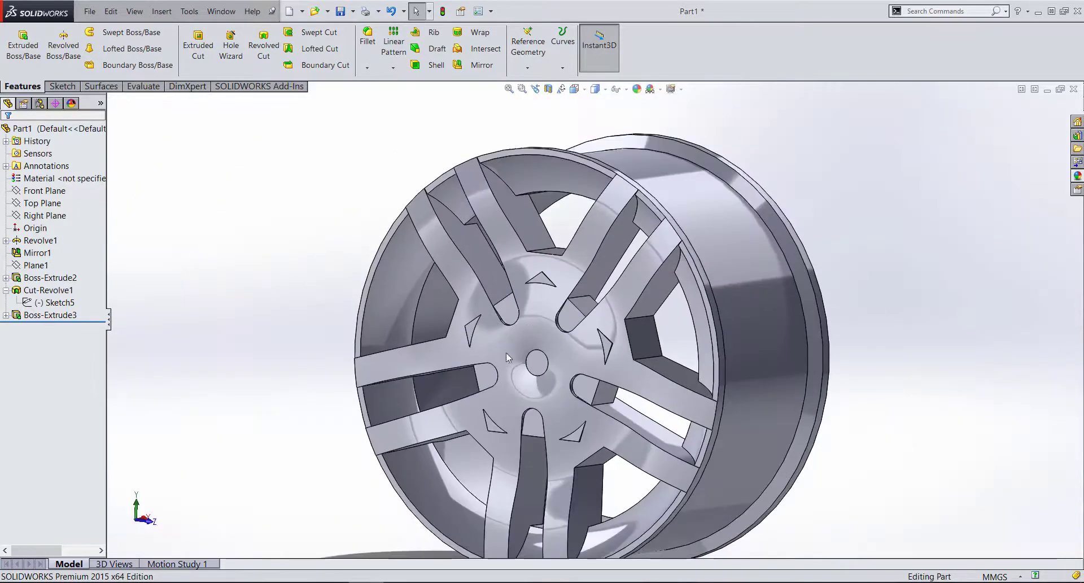
pyautogui.scroll(-3, 506, 353)
pyautogui.scroll(-2, 517, 360)
pyautogui.click(517, 360)
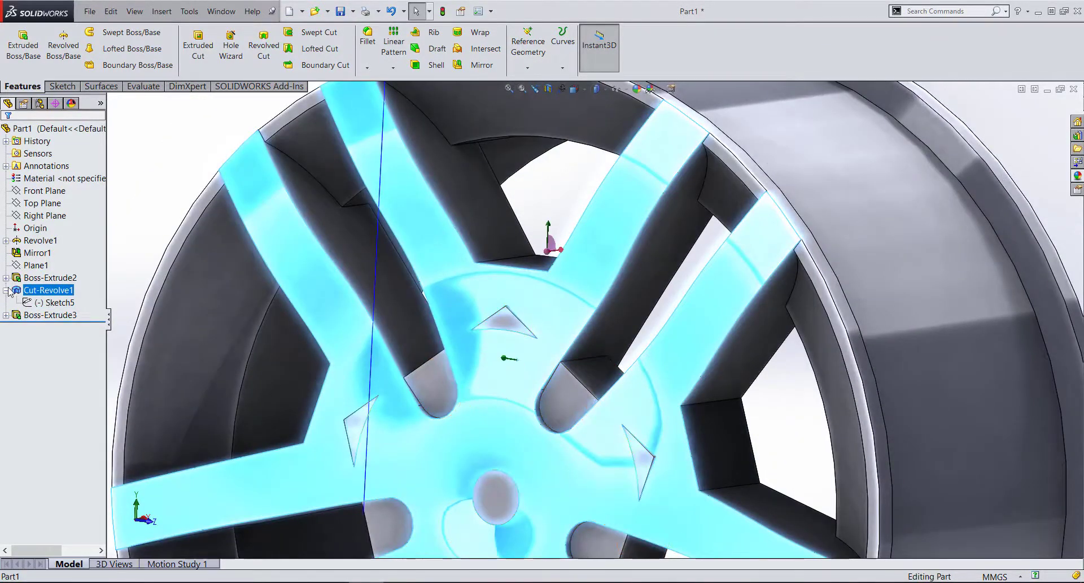
pyautogui.click(38, 302)
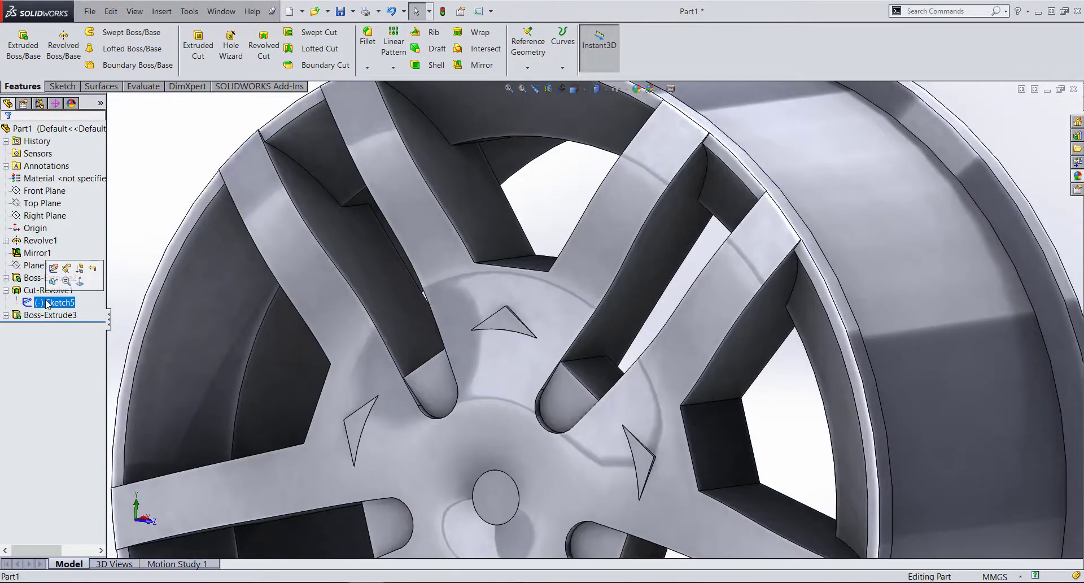
# - Edit Sketch5 and view it from the front, zoomed in on the spline
pyautogui.click(53, 269)
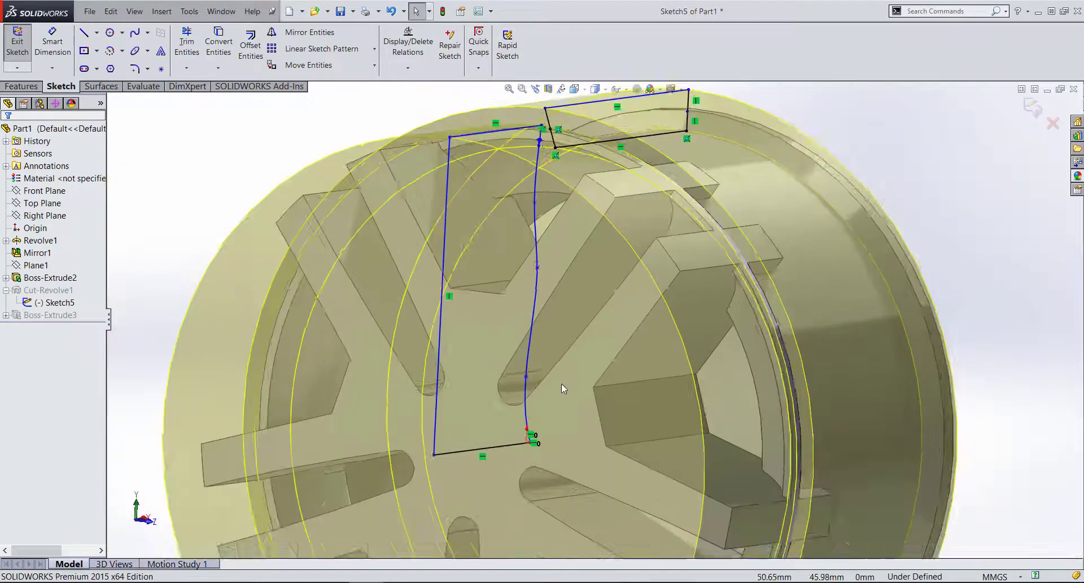
pyautogui.moveTo(561, 384); pyautogui.dragTo(527, 271, button='middle')
pyautogui.click(574, 89)
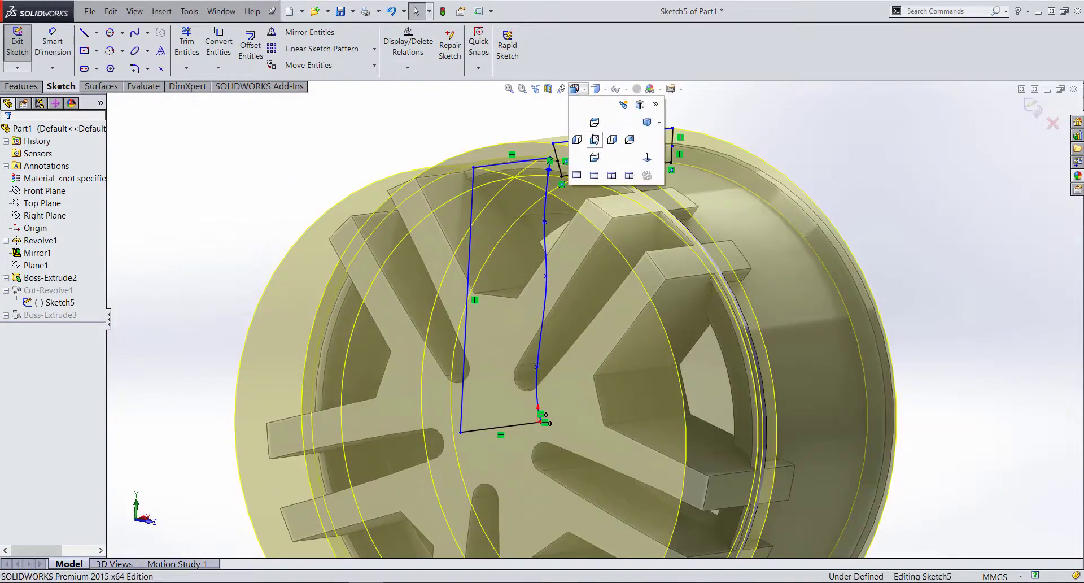
pyautogui.click(589, 141)
pyautogui.scroll(-5, 533, 214)
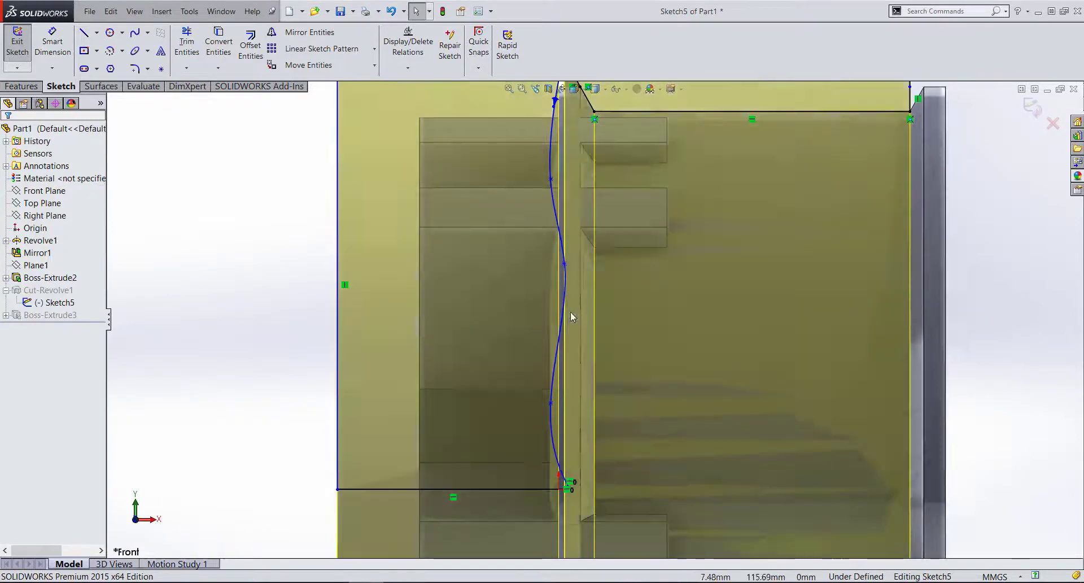
pyautogui.scroll(-2, 567, 311)
pyautogui.scroll(-2, 553, 309)
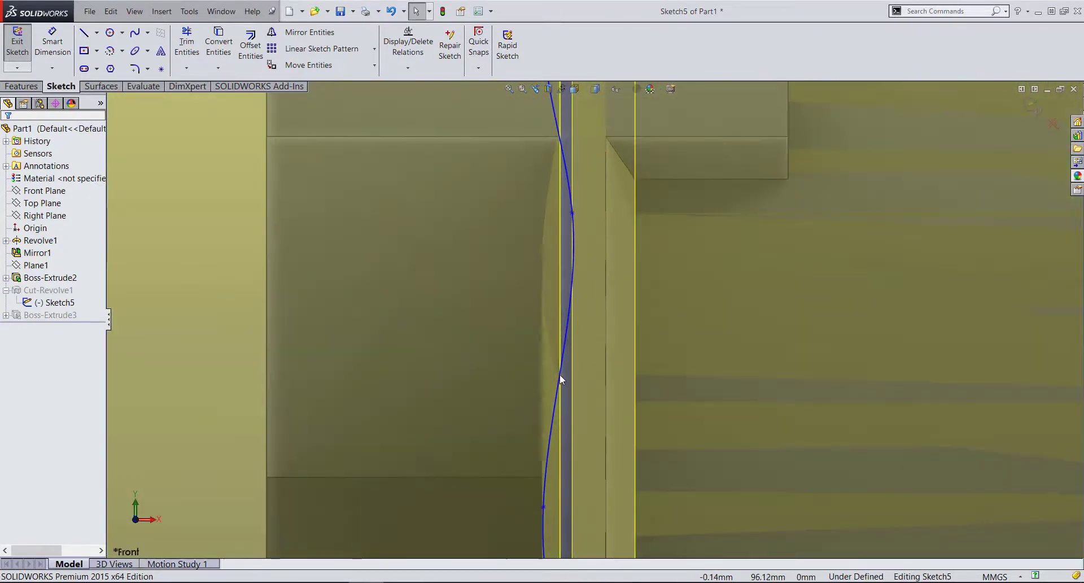
# - Drag two spline points upward to reshape the wavy profile
pyautogui.click(573, 213)
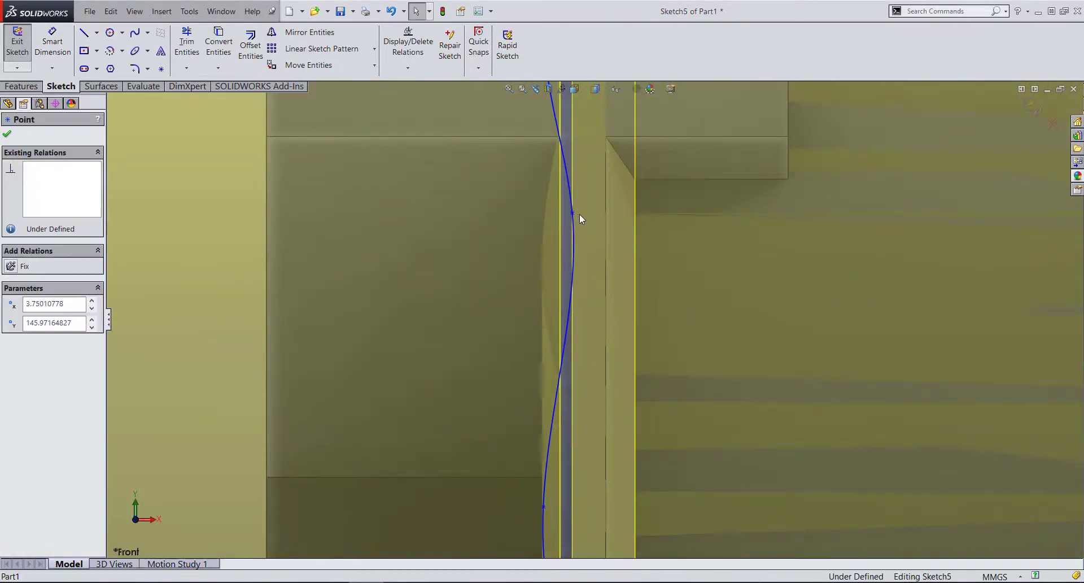
pyautogui.click(564, 365)
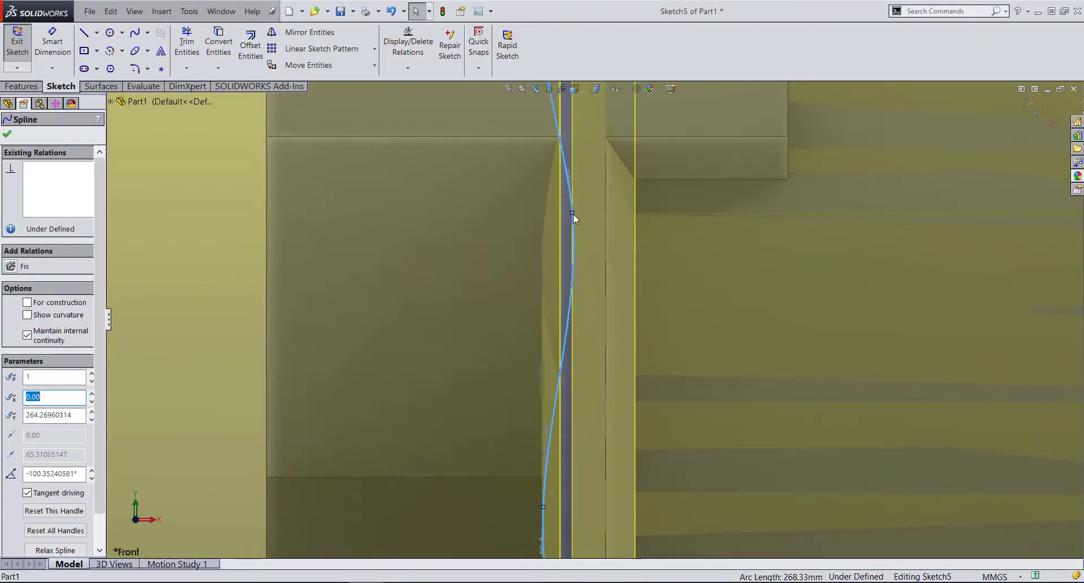
pyautogui.moveTo(573, 213); pyautogui.dragTo(581, 120)
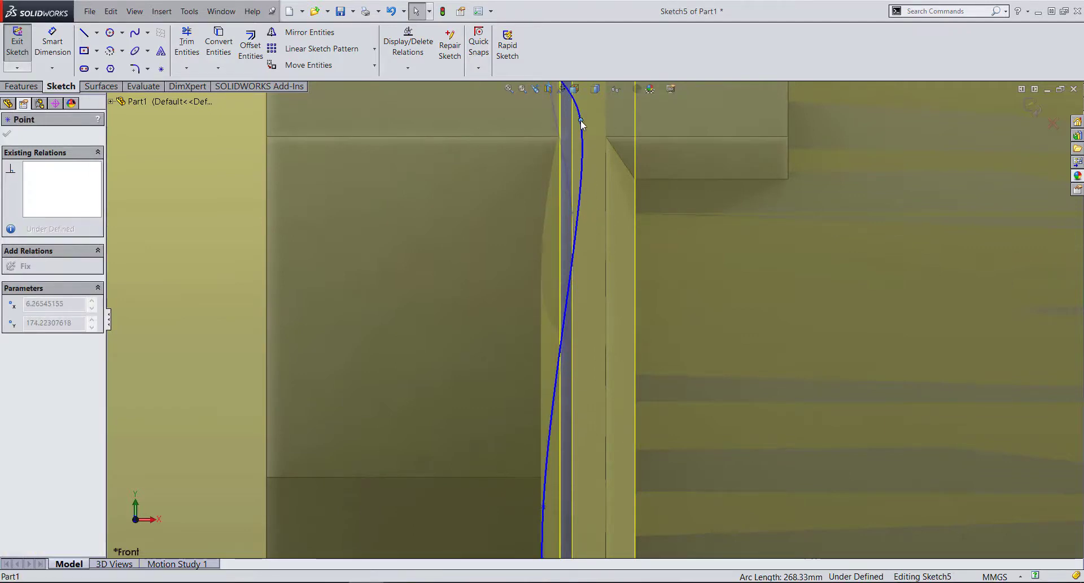
pyautogui.scroll(3, 592, 324)
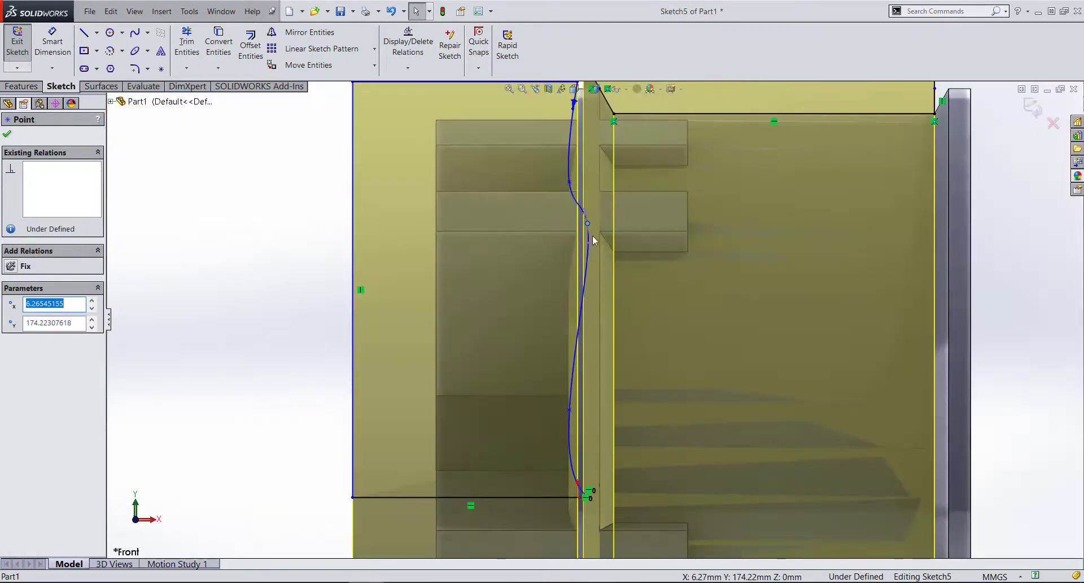
pyautogui.scroll(-2, 590, 220)
pyautogui.scroll(-2, 586, 228)
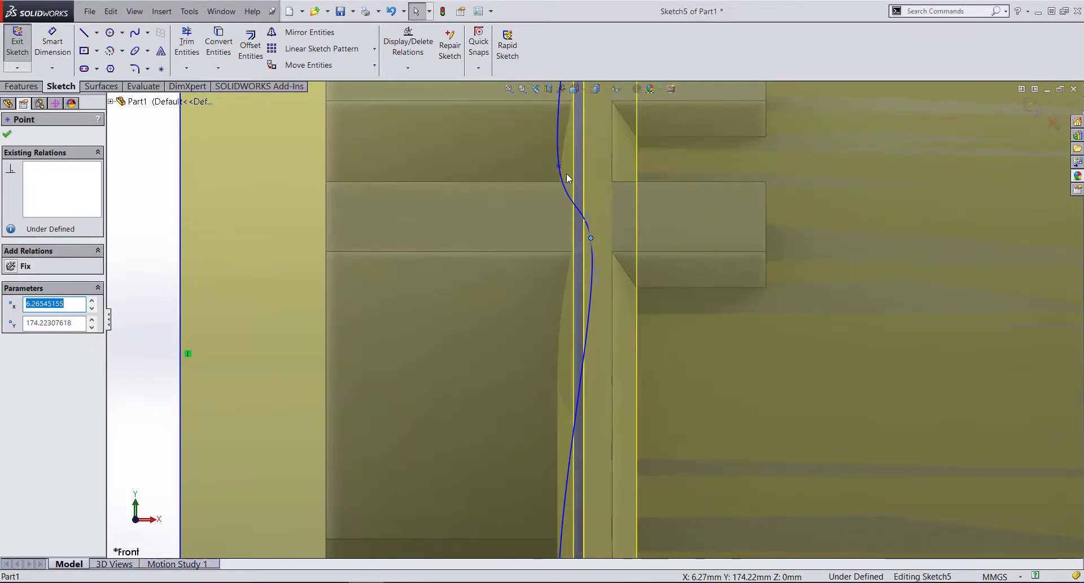
pyautogui.scroll(3, 567, 177)
pyautogui.scroll(-2, 580, 372)
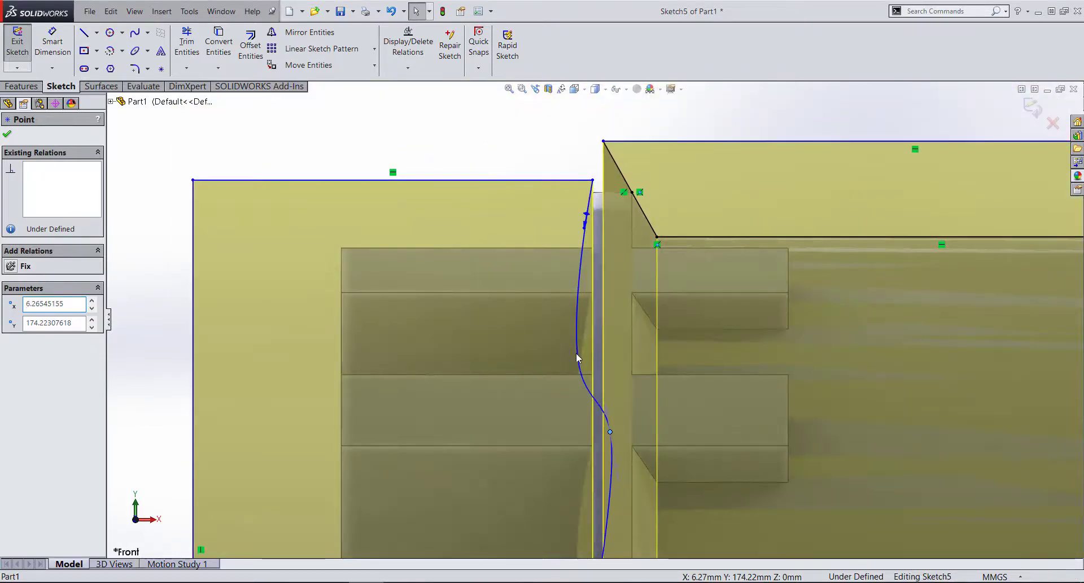
pyautogui.moveTo(576, 354); pyautogui.dragTo(582, 308)
pyautogui.scroll(3, 576, 420)
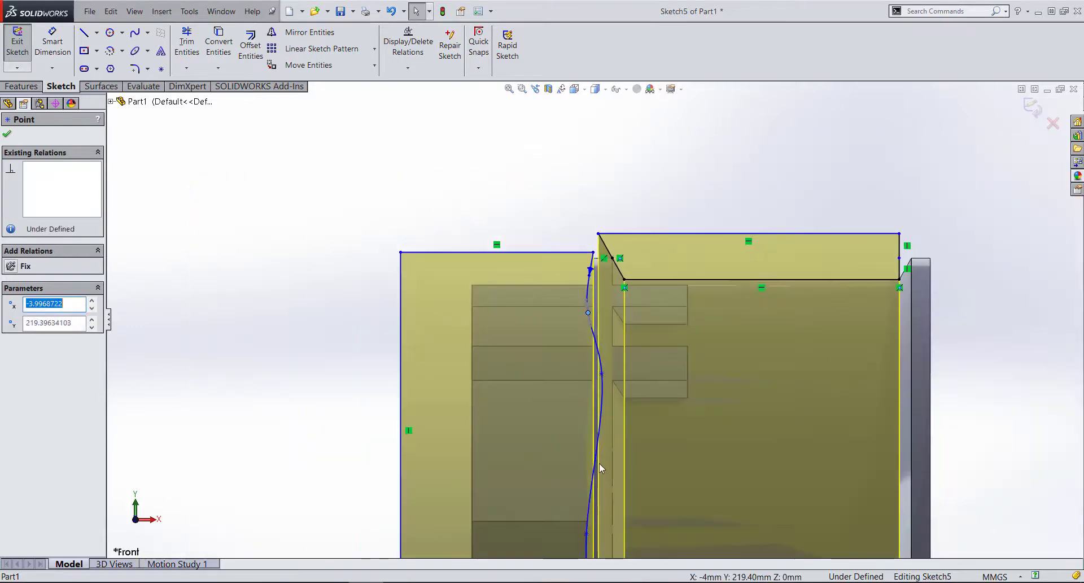
pyautogui.scroll(2, 598, 463)
pyautogui.scroll(-2, 606, 474)
pyautogui.scroll(-2, 592, 299)
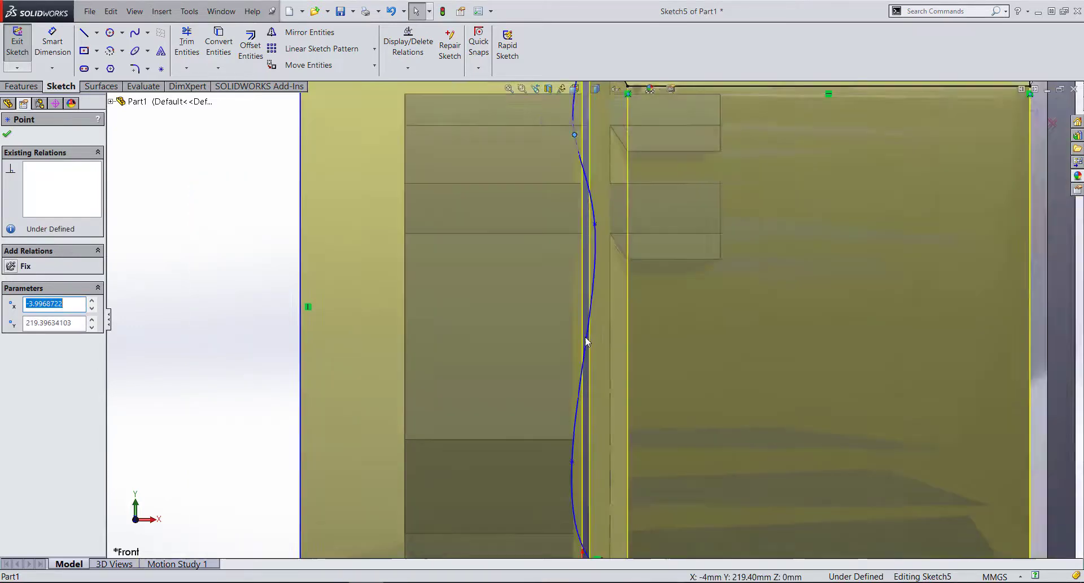
pyautogui.scroll(-1, 586, 354)
# - Pull another spline point down, adjust the lower point, and exit the sketch to rebuild
pyautogui.click(585, 356)
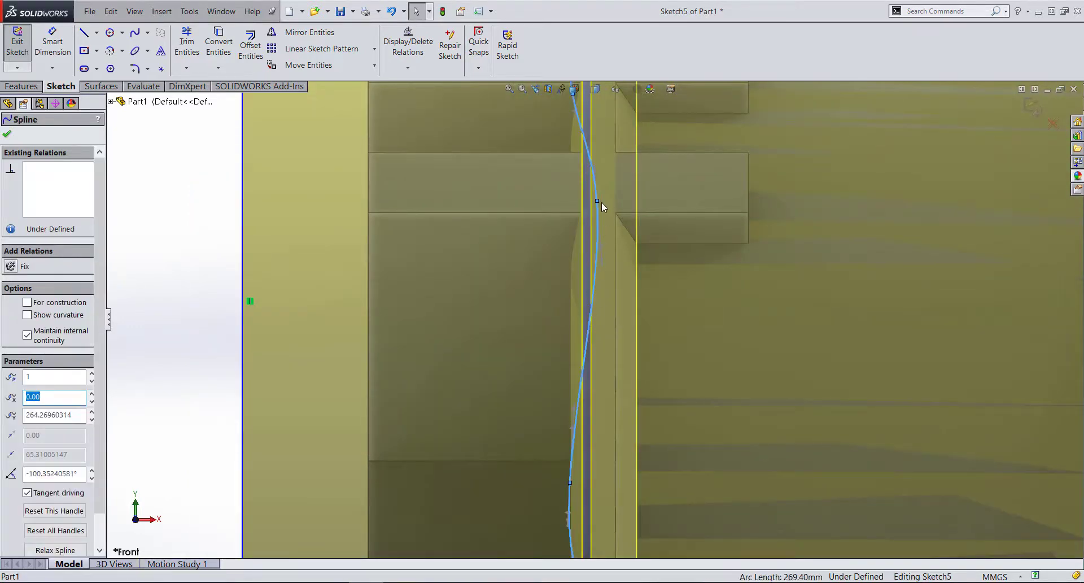
pyautogui.moveTo(597, 203); pyautogui.dragTo(598, 240)
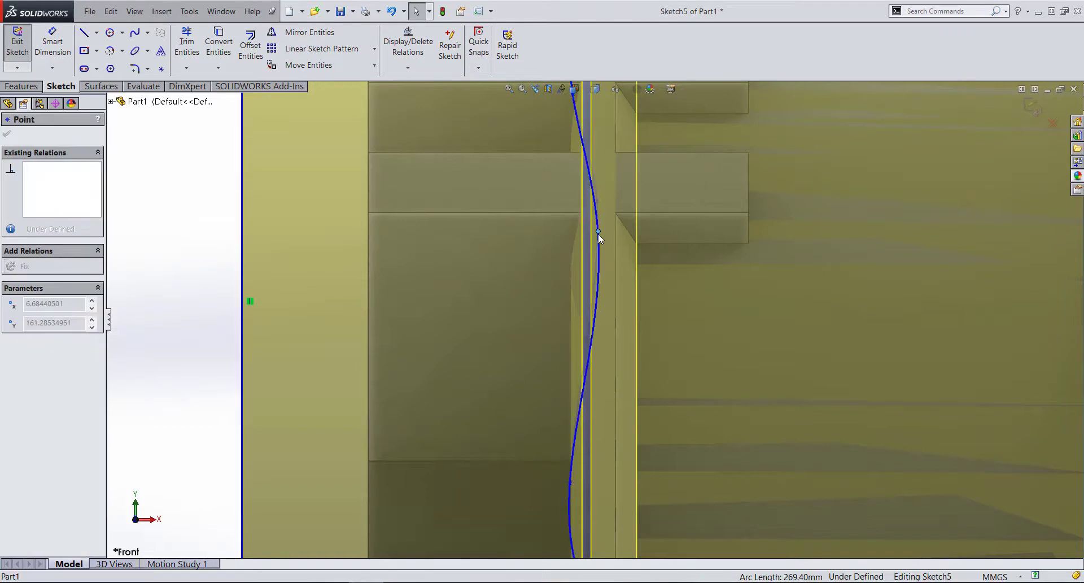
pyautogui.click(582, 407)
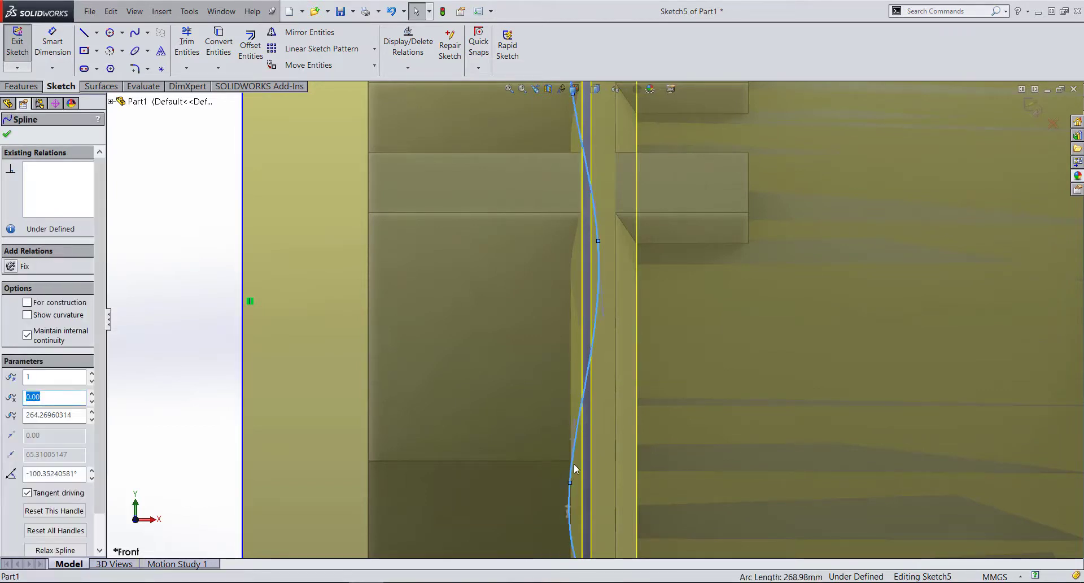
pyautogui.click(570, 438)
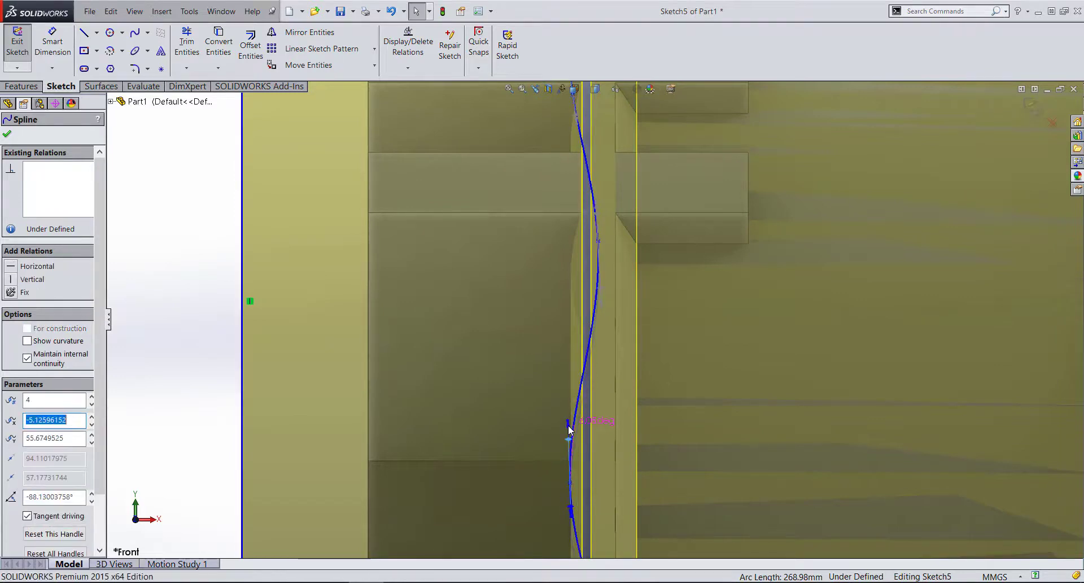
pyautogui.scroll(3, 569, 427)
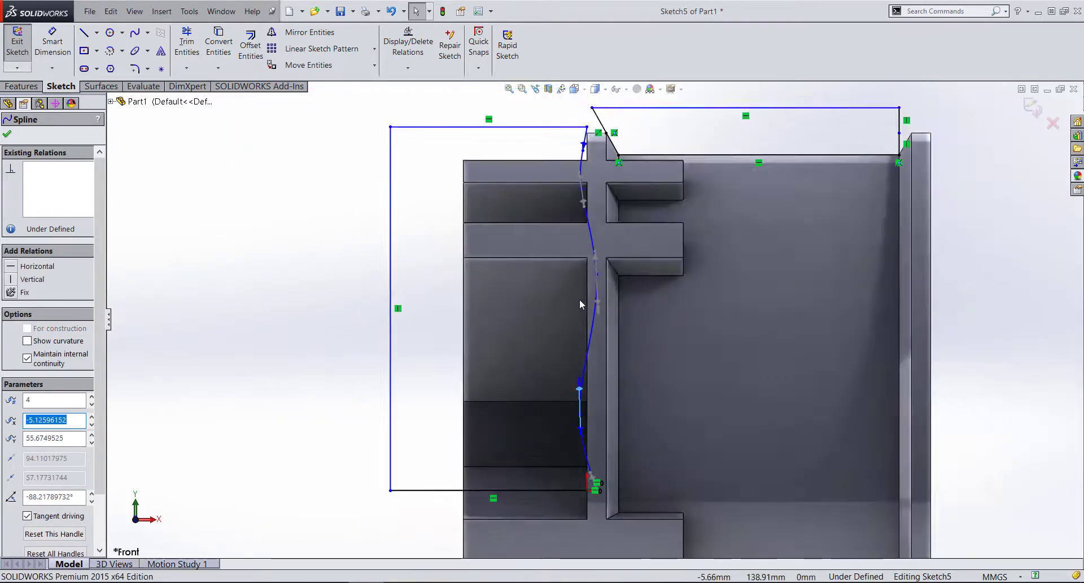
pyautogui.scroll(-1, 587, 474)
pyautogui.scroll(-1, 587, 452)
pyautogui.scroll(-1, 583, 294)
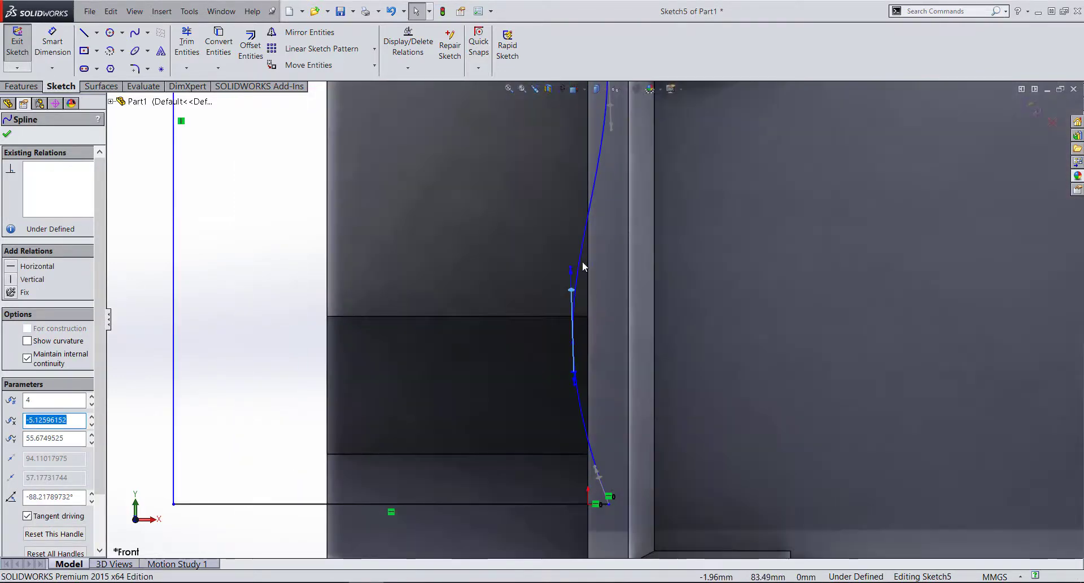
pyautogui.click(582, 262)
pyautogui.scroll(1, 595, 279)
pyautogui.scroll(1, 603, 351)
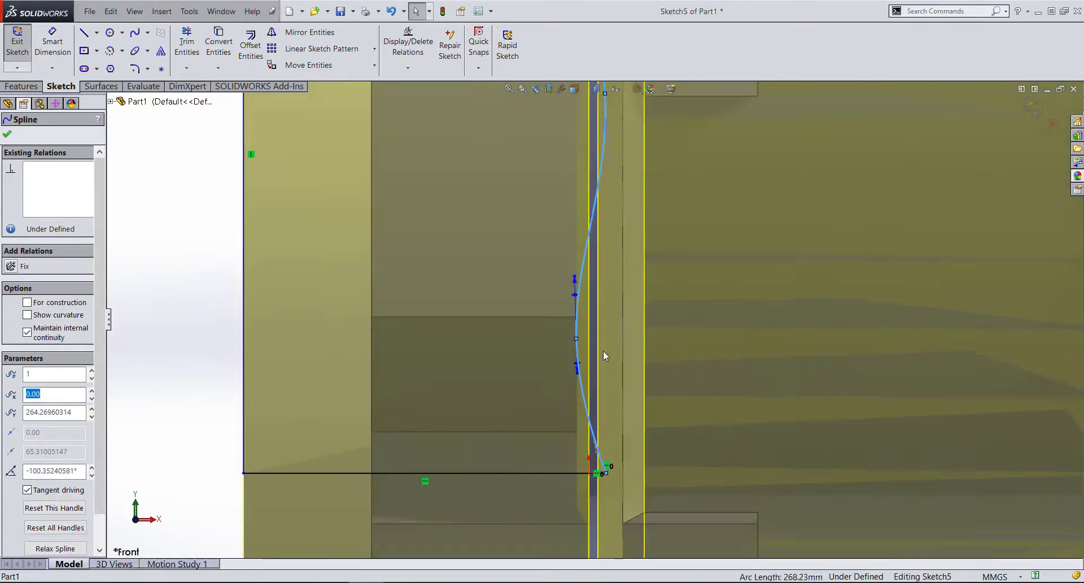
pyautogui.scroll(1, 603, 351)
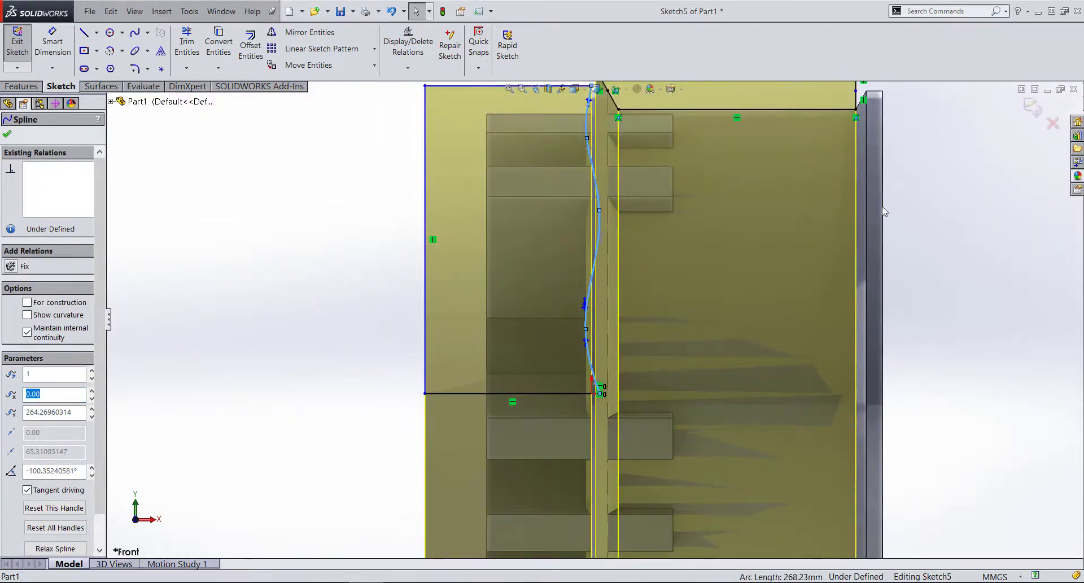
pyautogui.click(1031, 110)
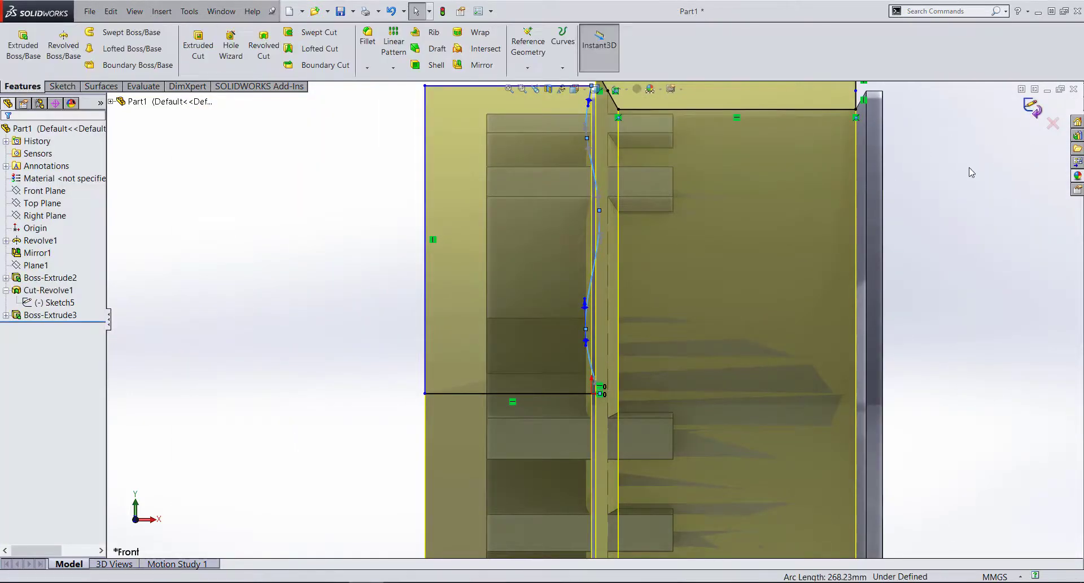
# - Reopen Sketch5 under Cut-Revolve1 for editing, viewed from the front and zoomed in
pyautogui.moveTo(702, 337); pyautogui.dragTo(472, 317, button='middle')
pyautogui.scroll(-2, 472, 317)
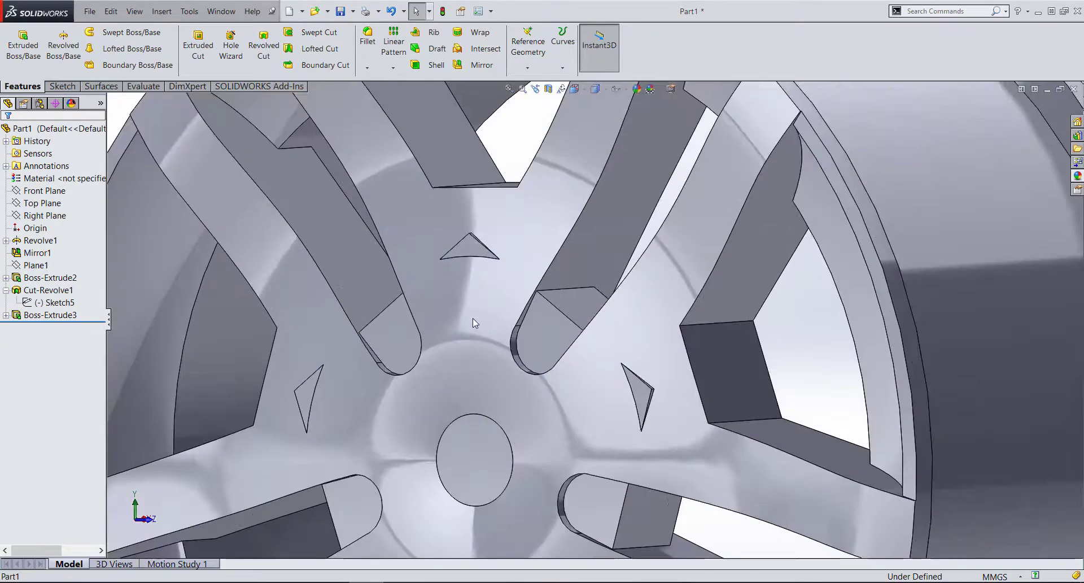
pyautogui.scroll(-1, 474, 282)
pyautogui.scroll(-1, 475, 248)
pyautogui.click(54, 277)
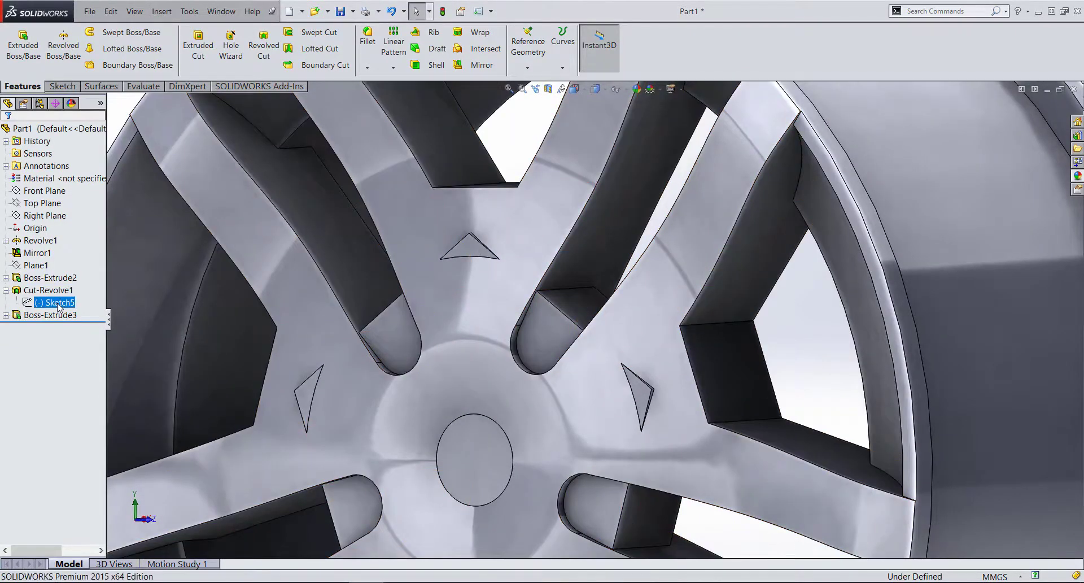
pyautogui.click(65, 273)
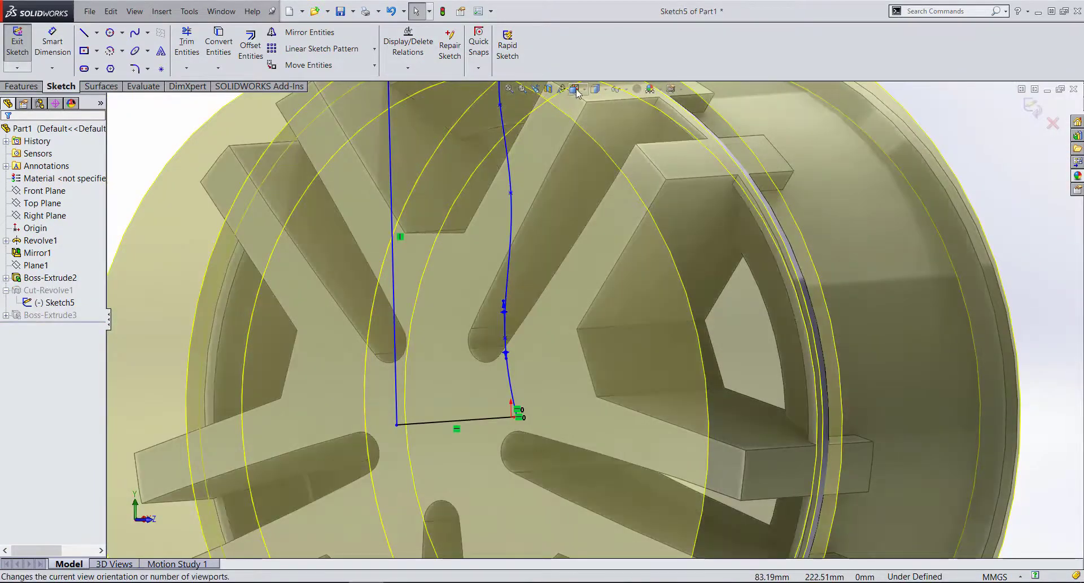
pyautogui.click(574, 89)
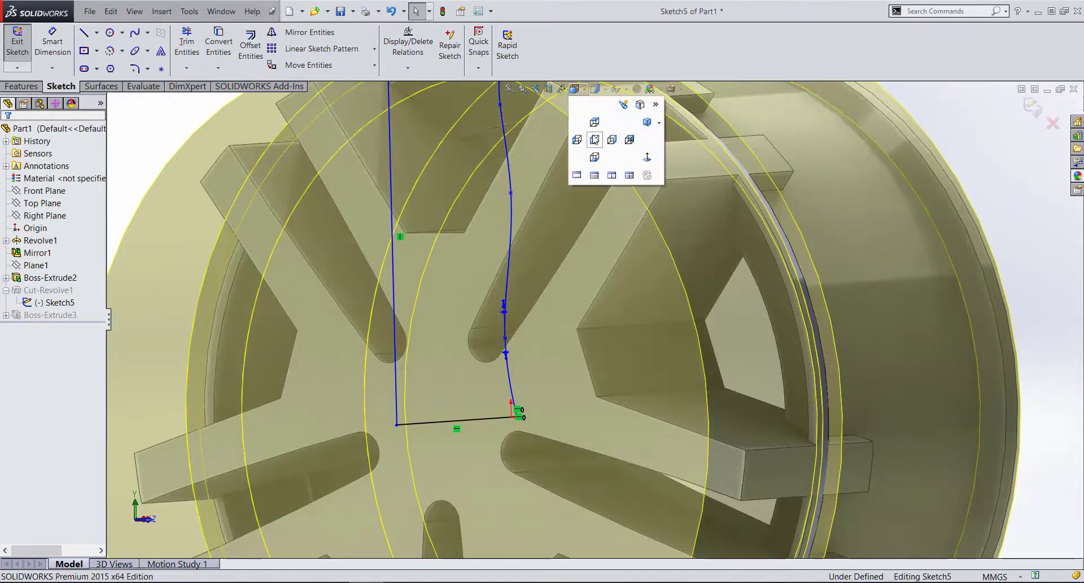
pyautogui.click(593, 137)
pyautogui.scroll(-3, 574, 256)
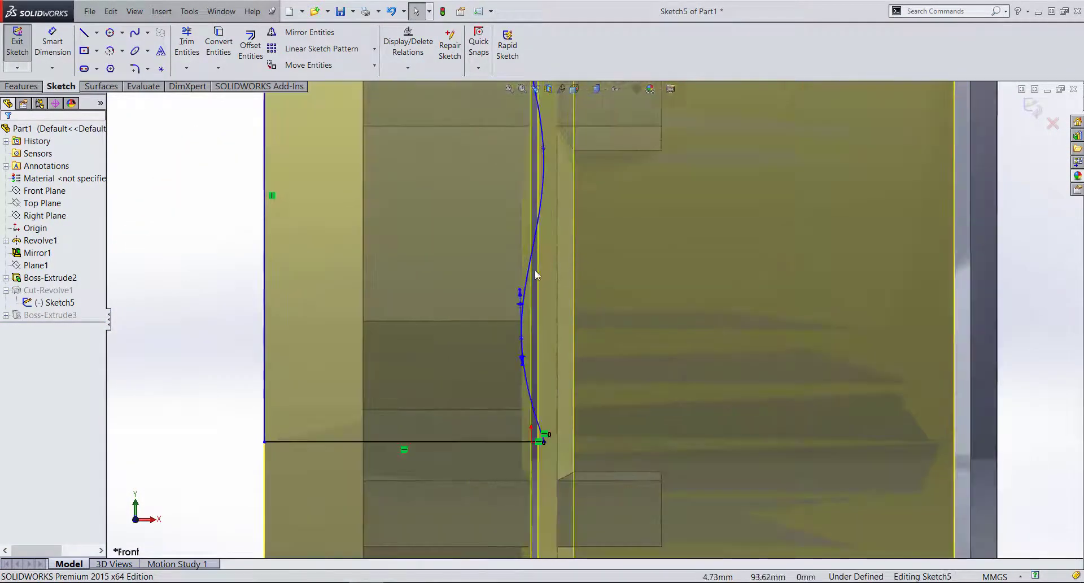
pyautogui.scroll(-3, 589, 384)
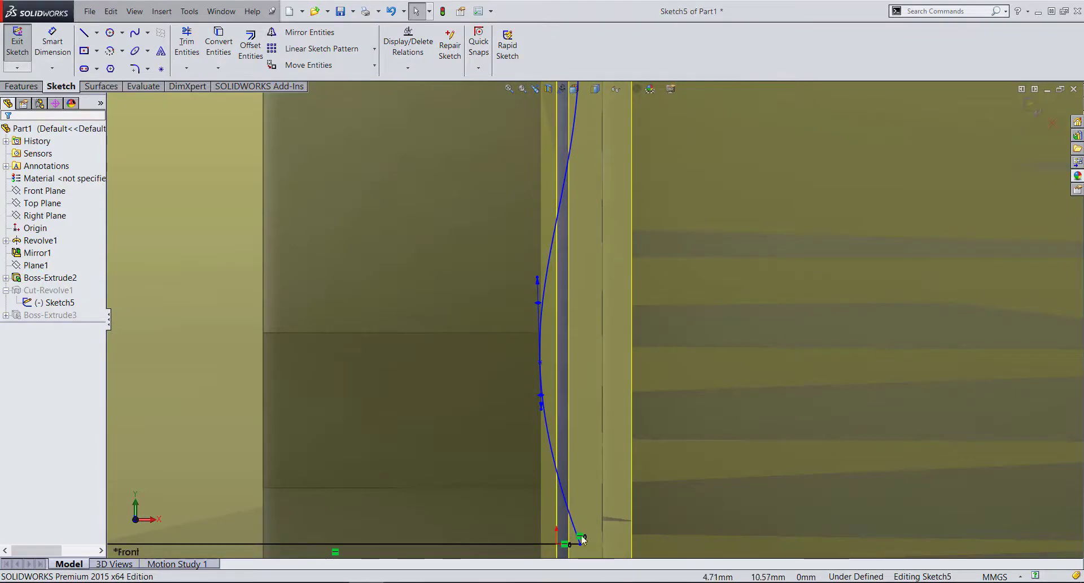
pyautogui.scroll(-2, 569, 544)
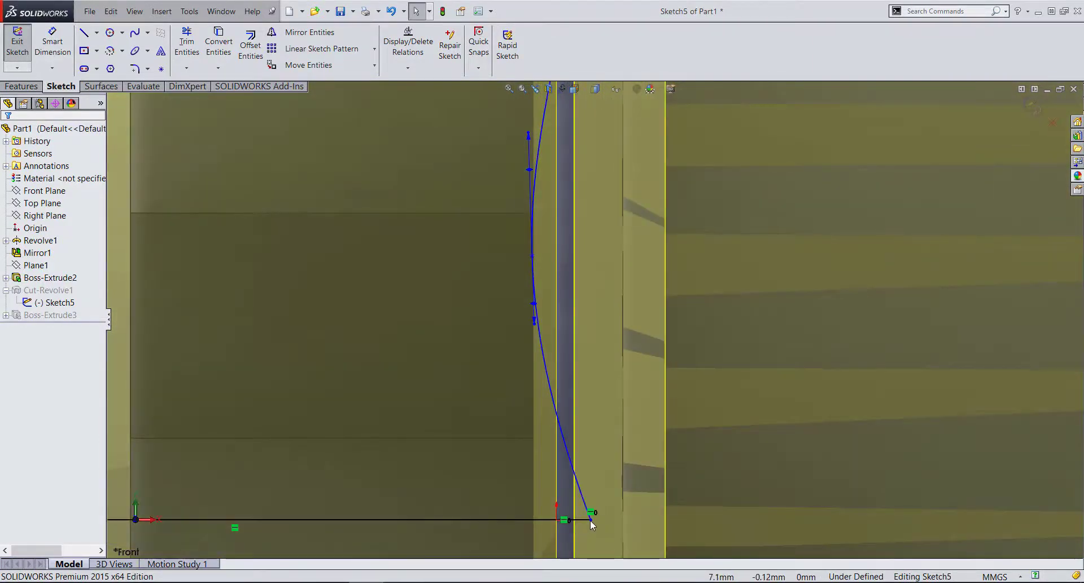
# - Shift the spline's lower endpoint and adjust its points and tangent handles
pyautogui.click(590, 520)
pyautogui.moveTo(581, 520); pyautogui.dragTo(586, 521)
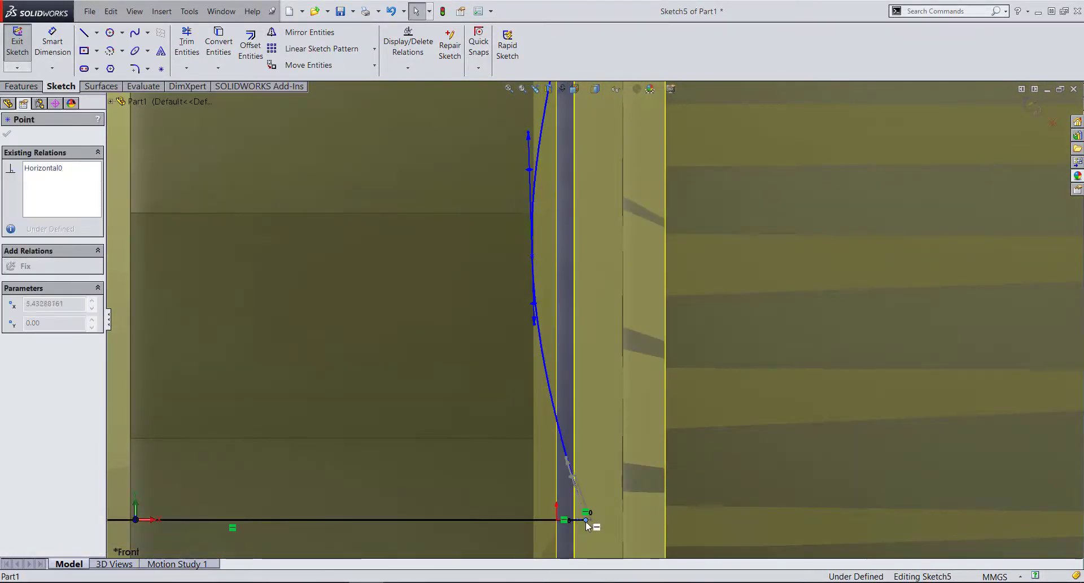
pyautogui.scroll(2, 550, 285)
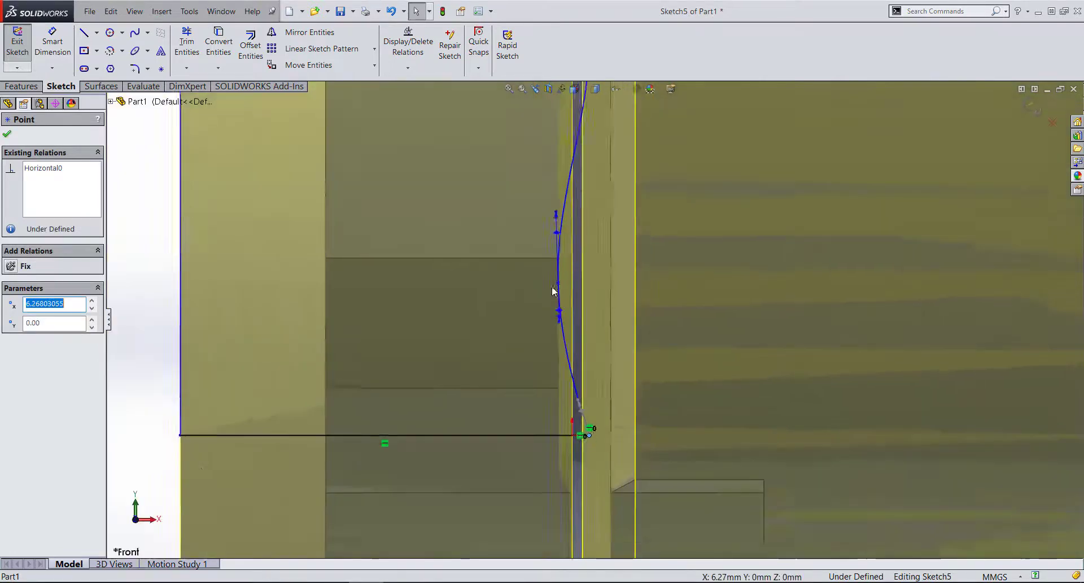
pyautogui.moveTo(567, 238); pyautogui.dragTo(564, 189)
pyautogui.scroll(3, 564, 188)
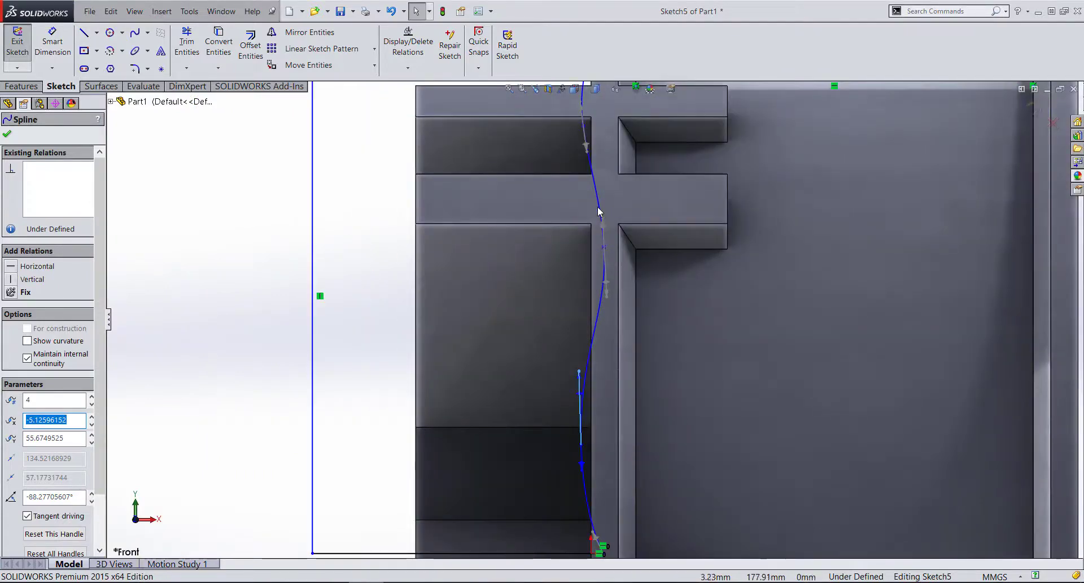
pyautogui.click(597, 205)
pyautogui.moveTo(604, 245); pyautogui.dragTo(604, 230)
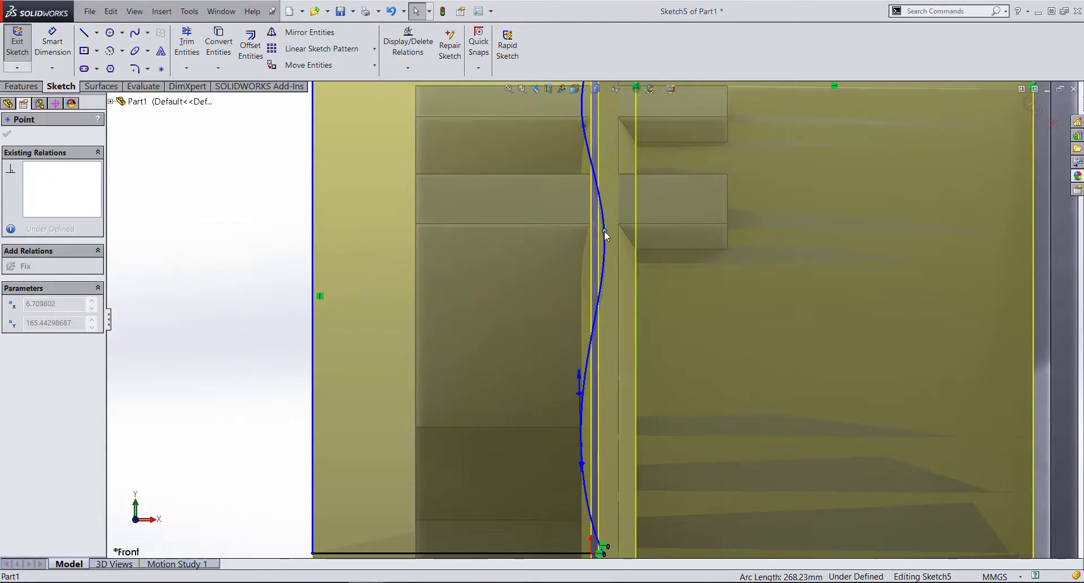
pyautogui.click(580, 373)
pyautogui.moveTo(580, 357); pyautogui.dragTo(577, 350)
pyautogui.scroll(2, 822, 204)
pyautogui.scroll(2, 698, 252)
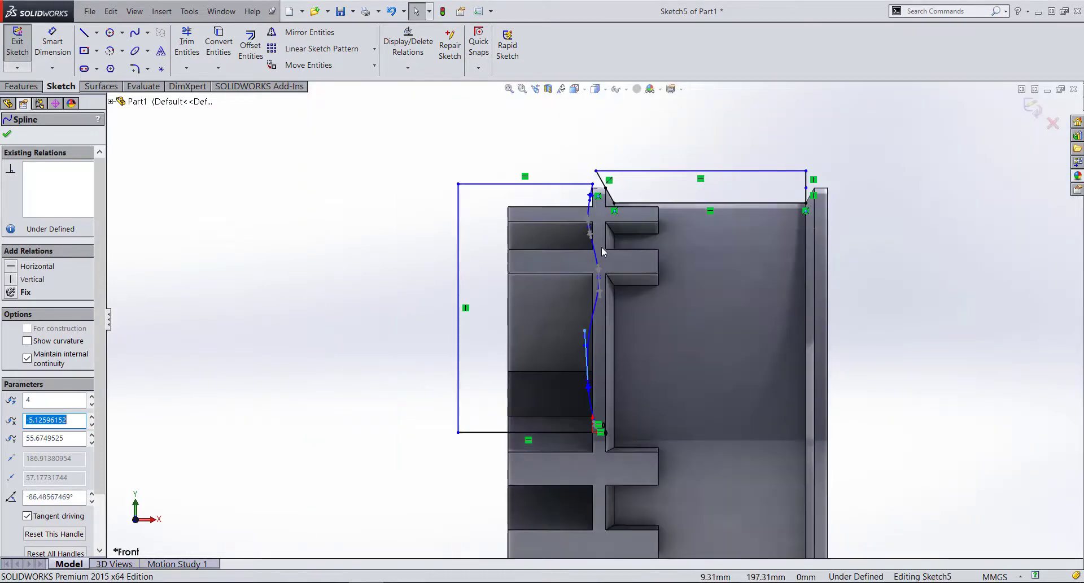
# - Move the upper spline points to refine the curve, then exit the sketch and rebuild
pyautogui.click(589, 209)
pyautogui.scroll(-3, 587, 209)
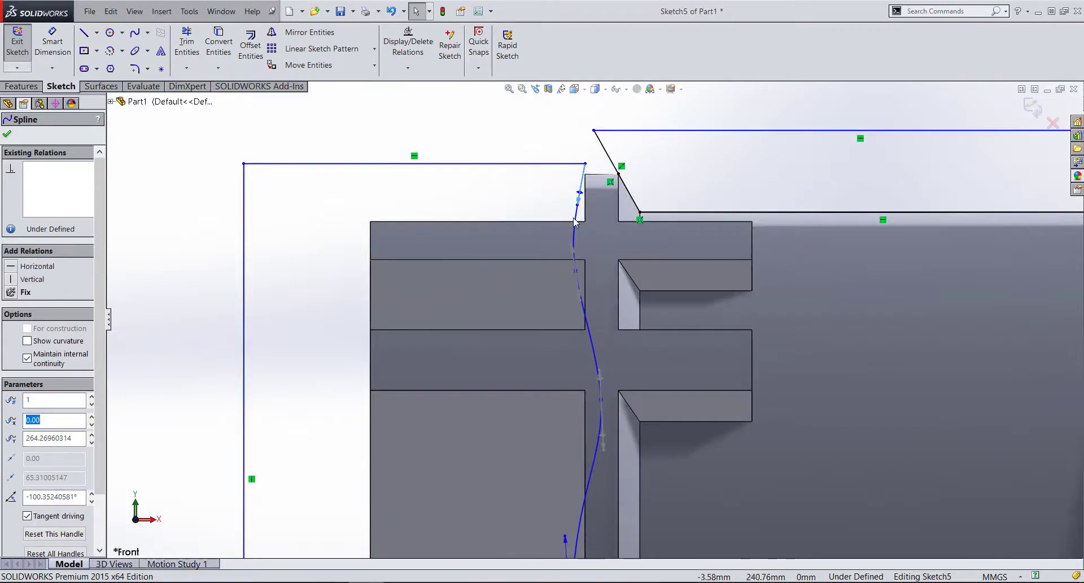
pyautogui.scroll(-3, 574, 220)
pyautogui.scroll(-2, 581, 241)
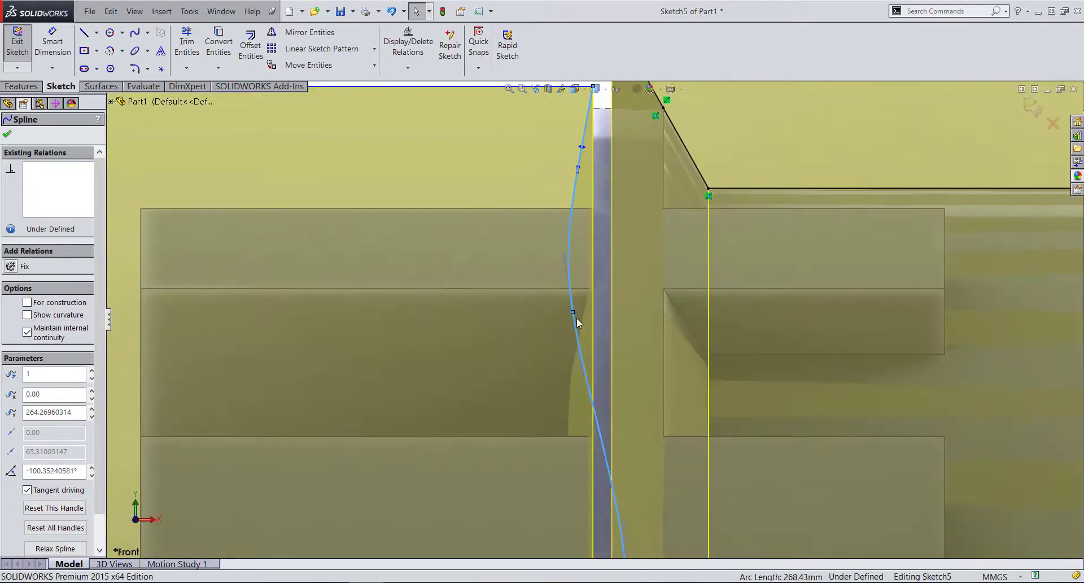
pyautogui.moveTo(573, 312); pyautogui.dragTo(583, 328)
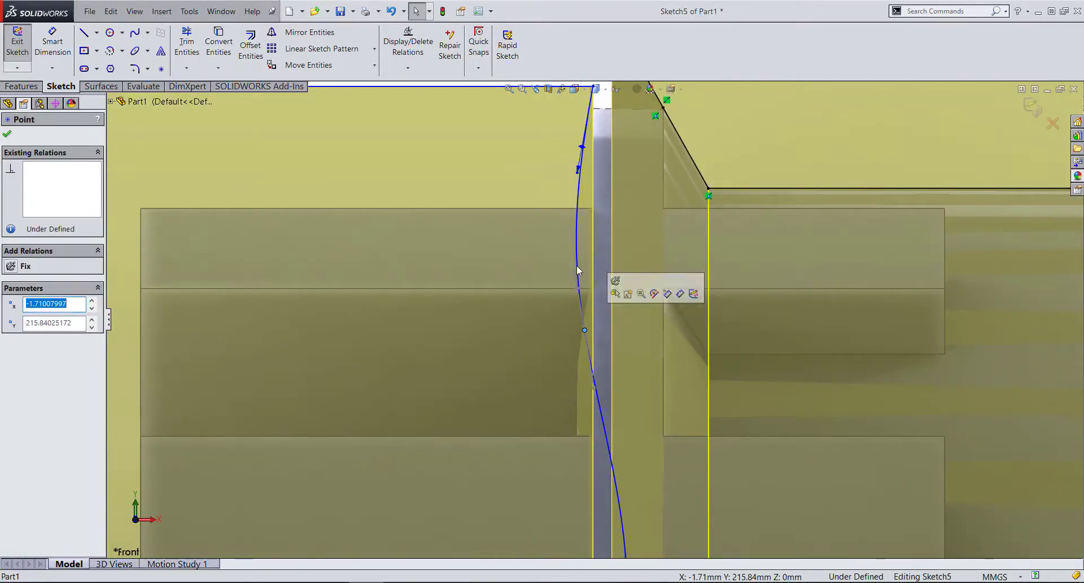
pyautogui.scroll(4, 616, 447)
pyautogui.scroll(-3, 605, 447)
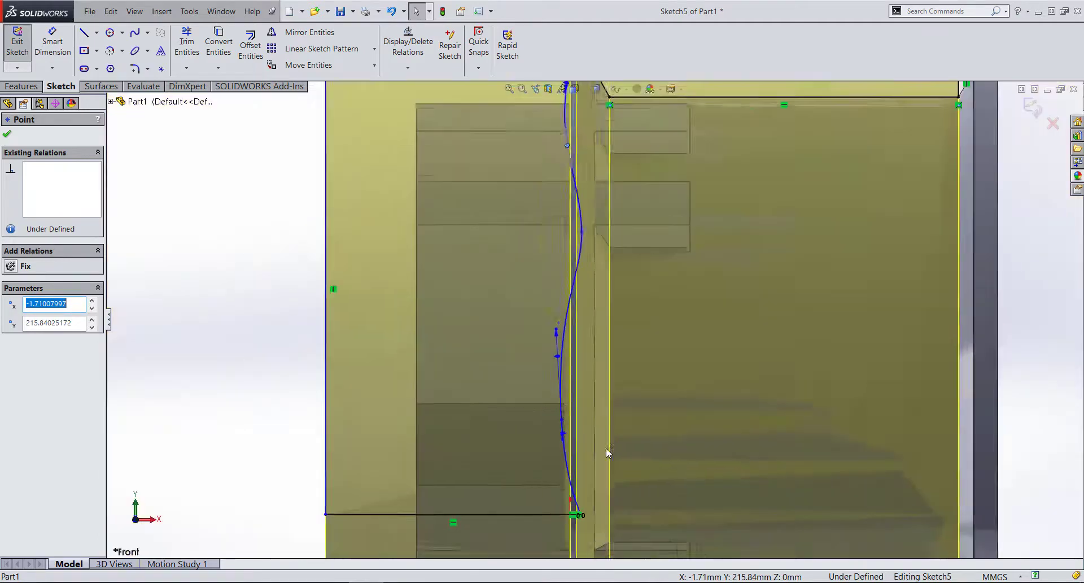
pyautogui.scroll(-2, 566, 194)
pyautogui.scroll(-2, 603, 209)
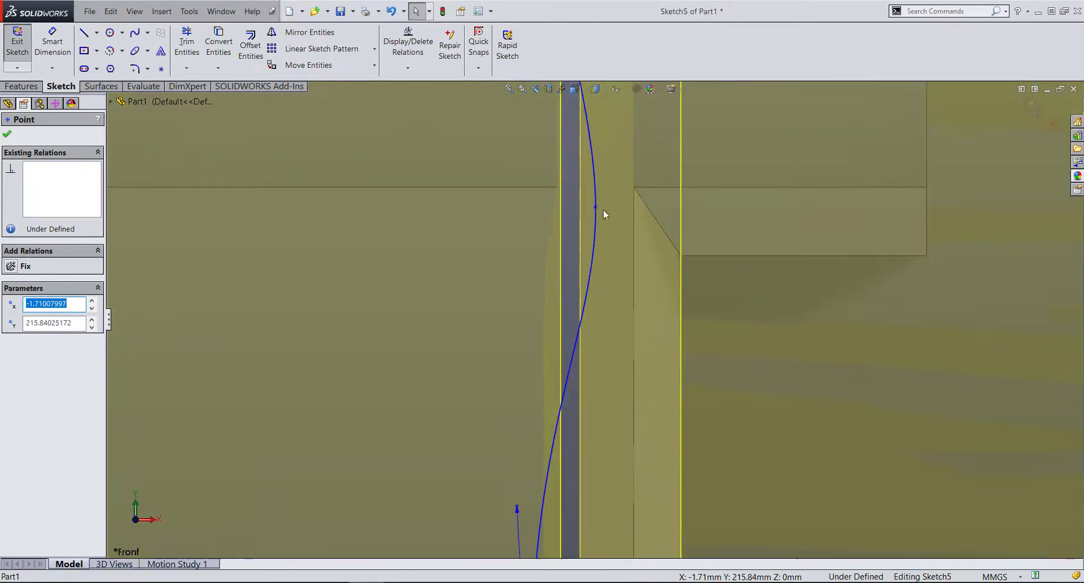
pyautogui.scroll(-1, 596, 207)
pyautogui.moveTo(596, 206); pyautogui.dragTo(591, 211)
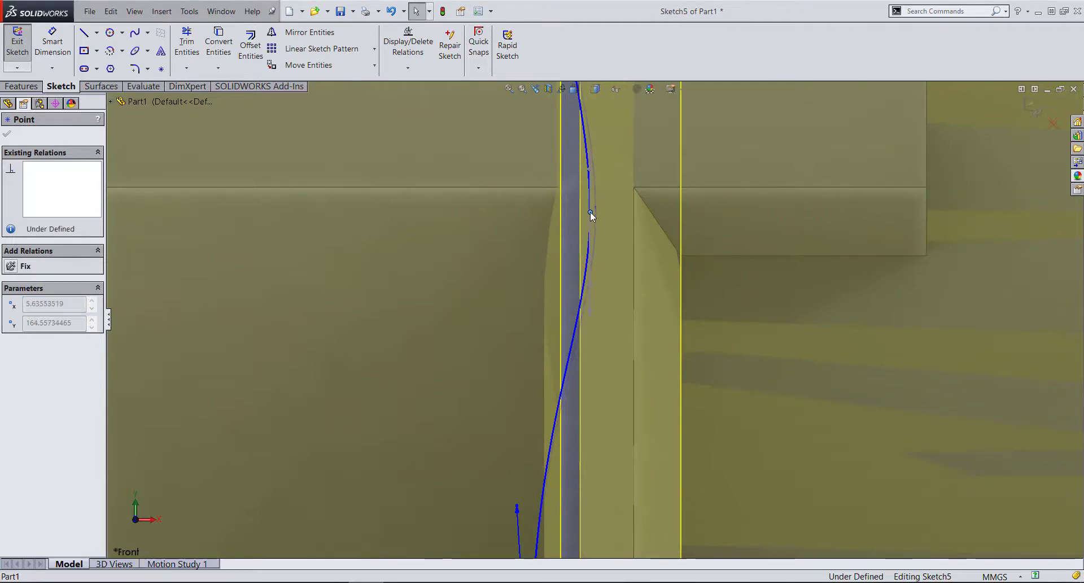
pyautogui.scroll(3, 591, 211)
pyautogui.click(1031, 107)
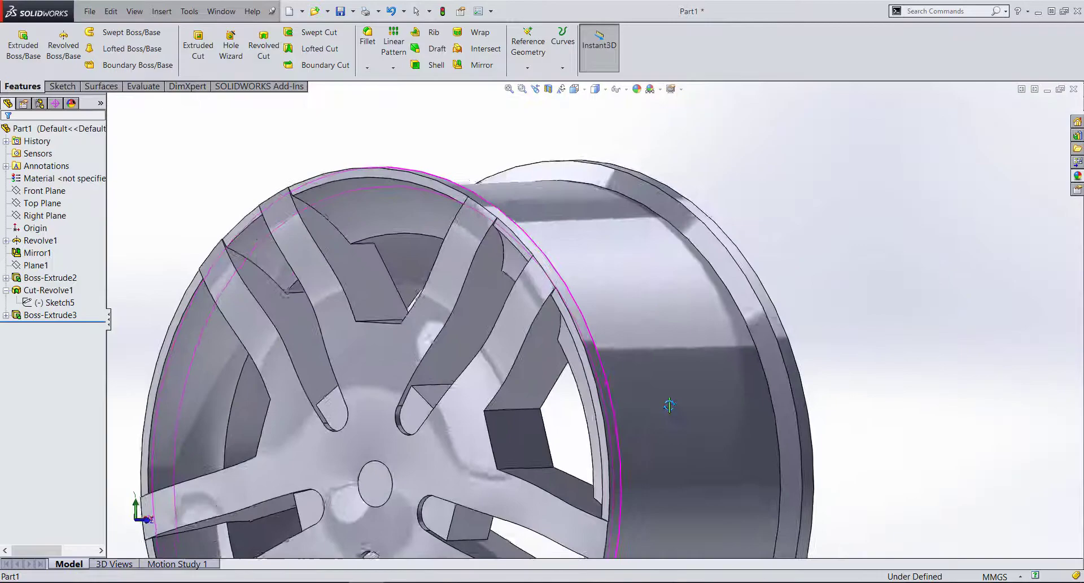
pyautogui.moveTo(669, 405)
pyautogui.mouseDown(button='middle')
pyautogui.moveTo(507, 367)
pyautogui.moveTo(517, 421)
pyautogui.mouseUp(button='middle')
pyautogui.scroll(-5, 507, 367)
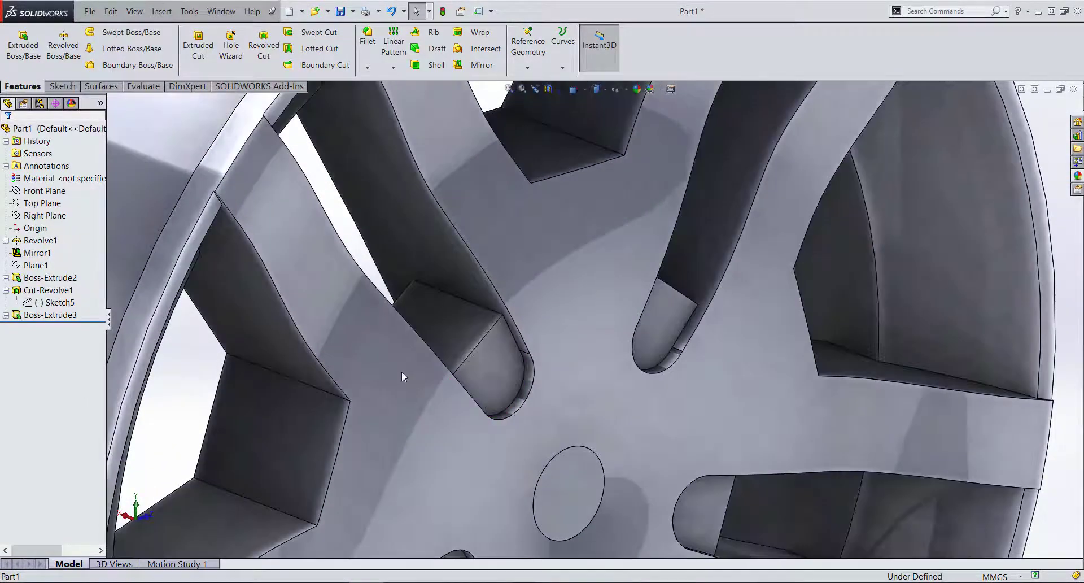
# - Start a new sketch on the rounded face at a spoke's inner end
pyautogui.scroll(5, 580, 242)
pyautogui.scroll(3, 553, 431)
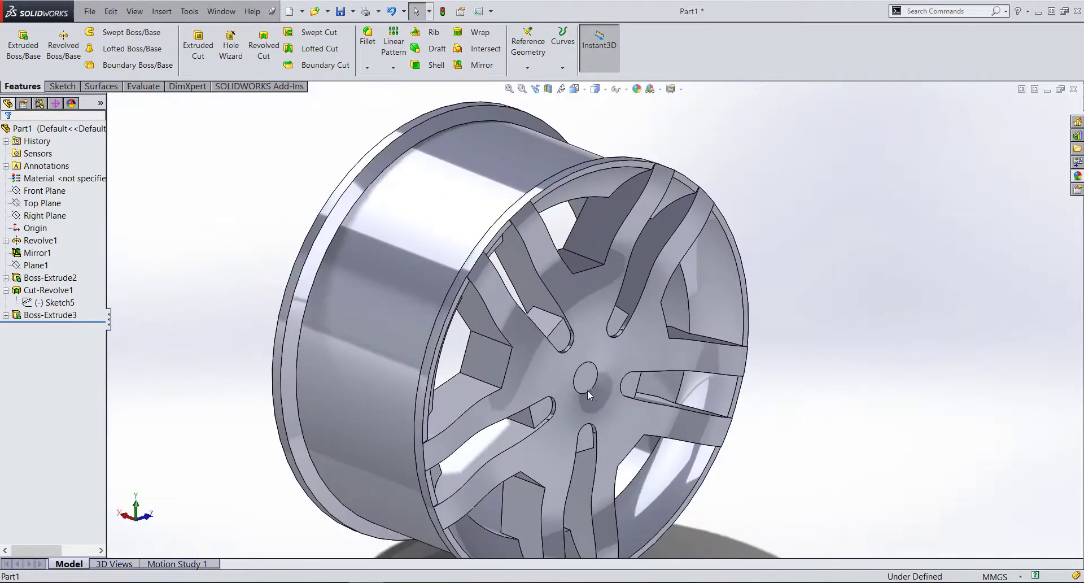
pyautogui.moveTo(587, 390); pyautogui.dragTo(536, 356, button='middle')
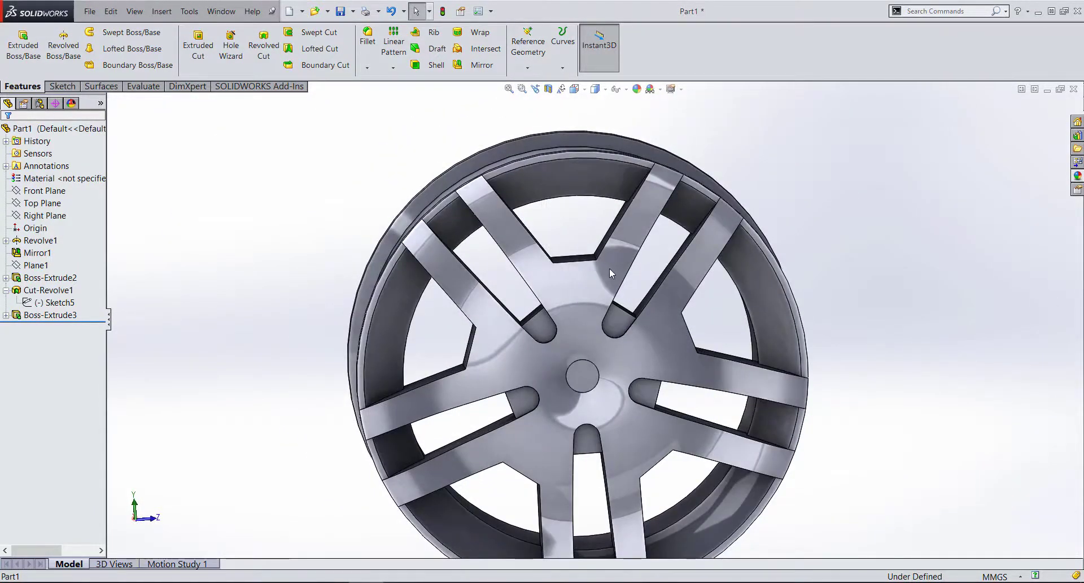
pyautogui.scroll(-3, 554, 304)
pyautogui.click(535, 344)
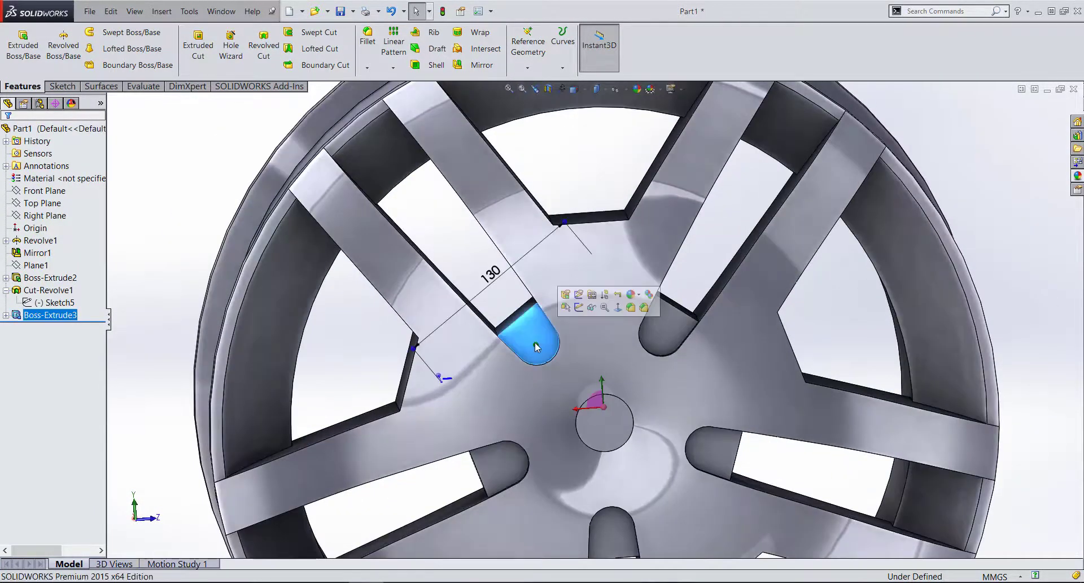
pyautogui.rightClick(535, 346)
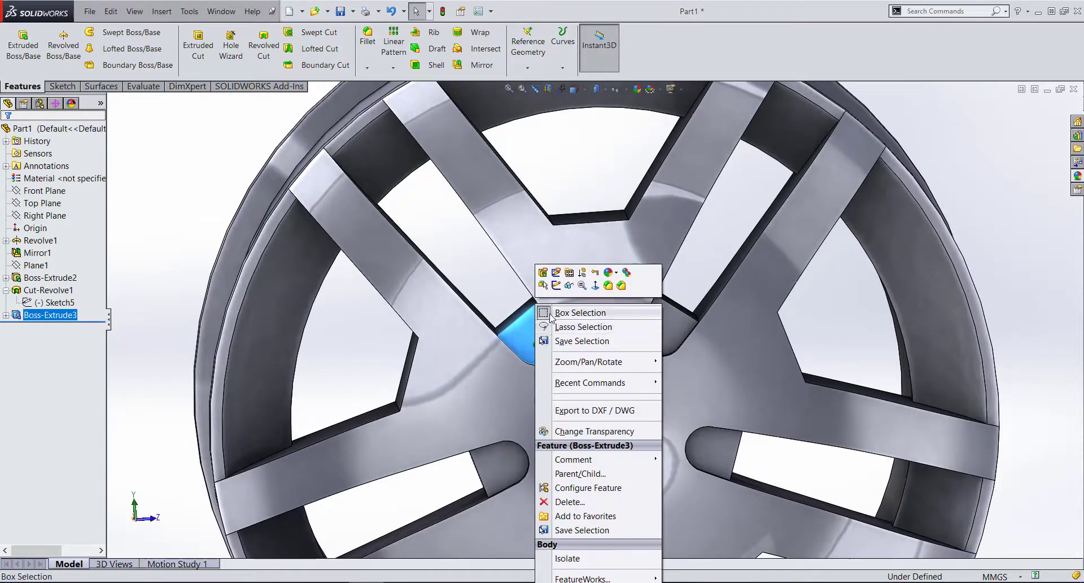
pyautogui.click(556, 286)
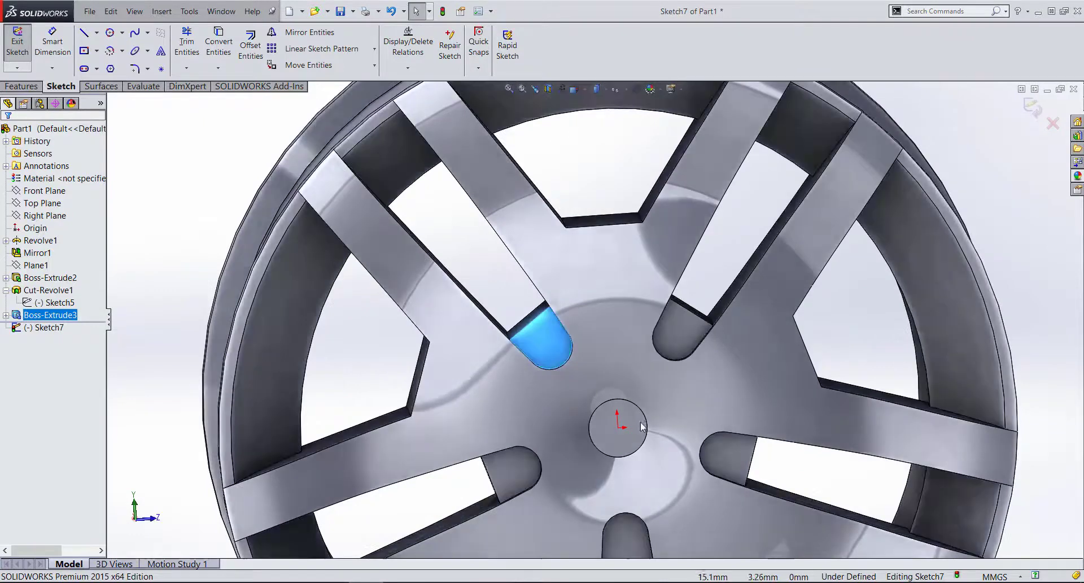
# - Draw a circle around the hub to the spoke roots and dimension it Ø110
pyautogui.press('s')
pyautogui.click(710, 425)
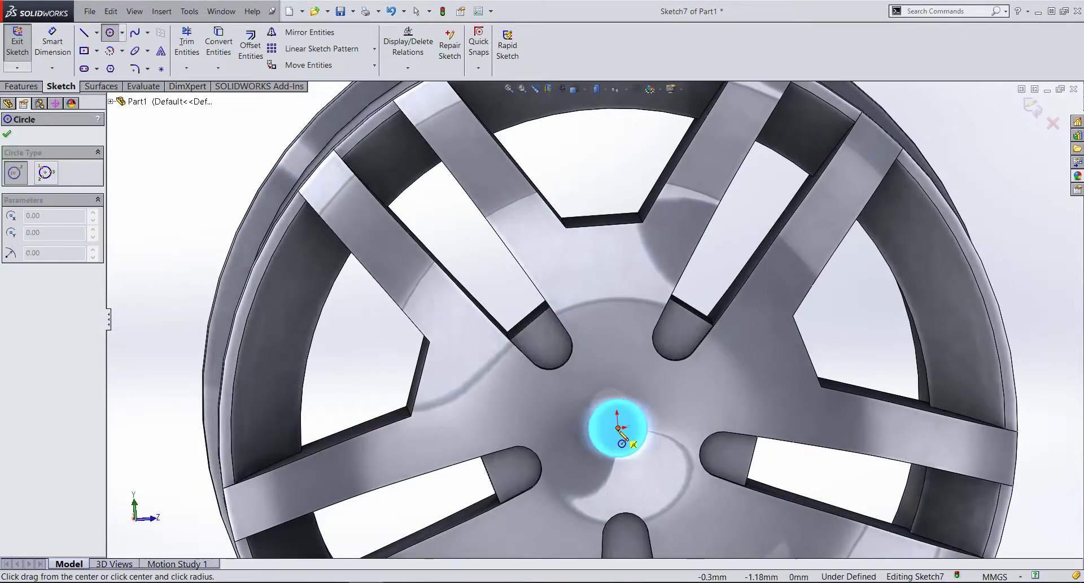
pyautogui.moveTo(618, 428); pyautogui.dragTo(709, 453)
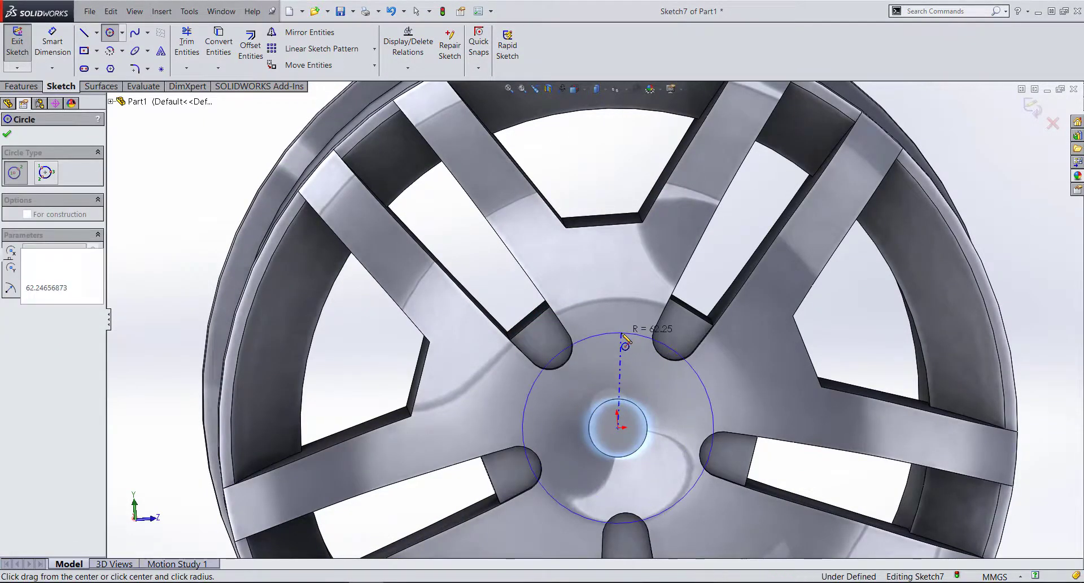
pyautogui.moveTo(688, 451); pyautogui.dragTo(696, 376, button='right')
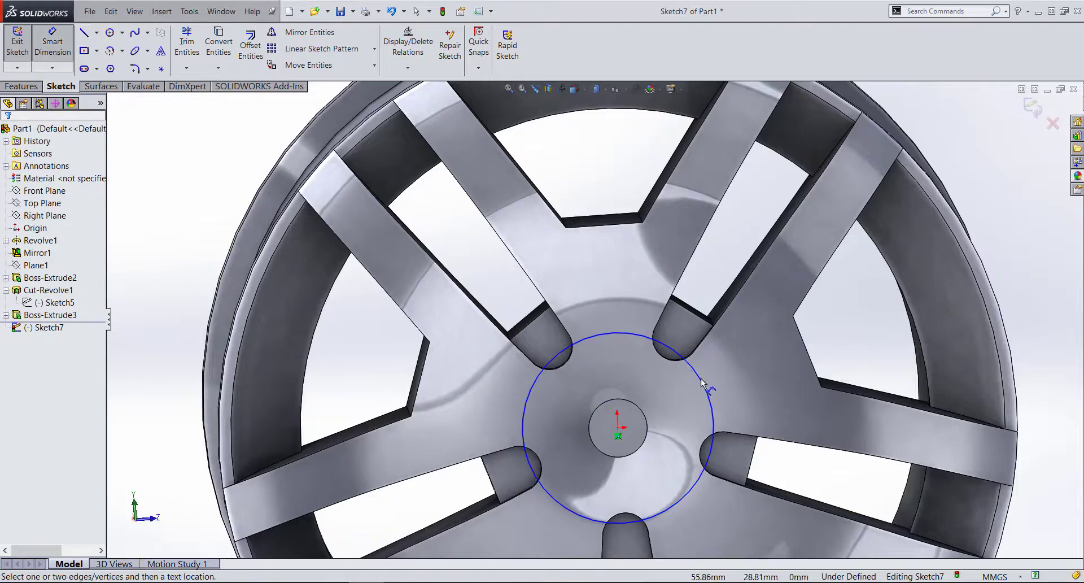
pyautogui.click(677, 350)
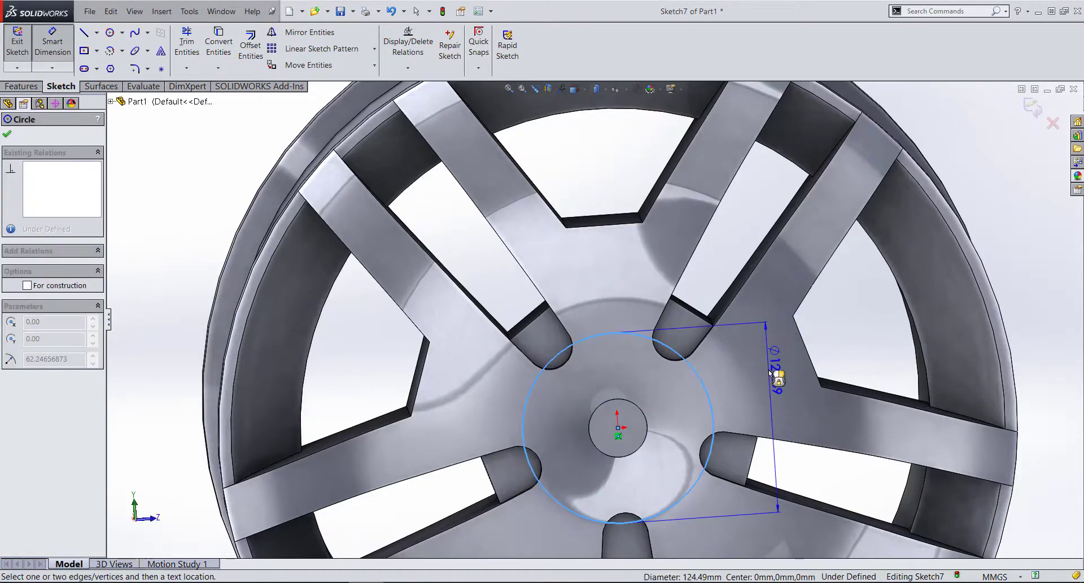
pyautogui.click(769, 373)
pyautogui.write('1')
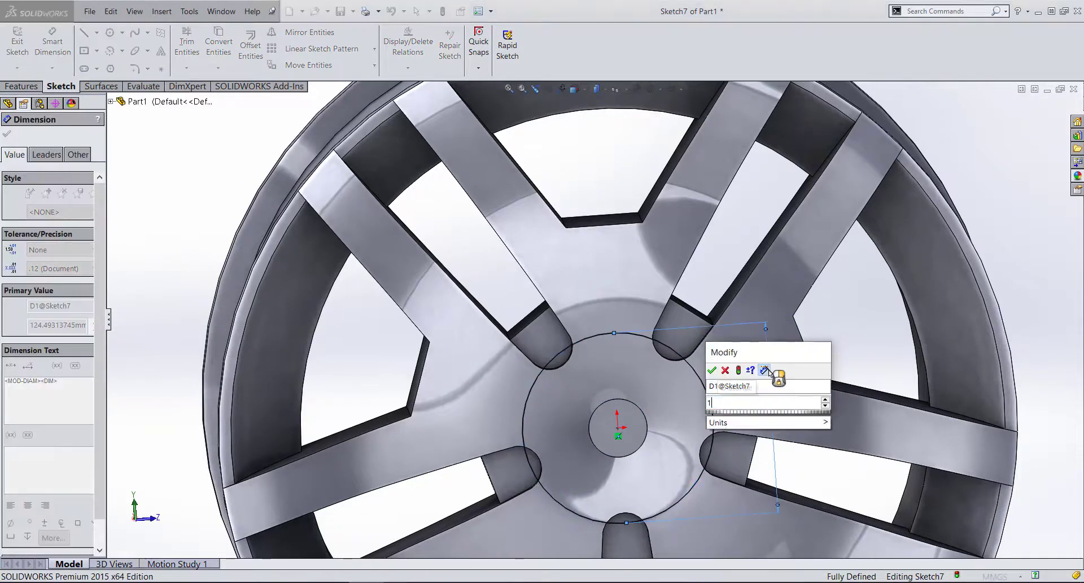
pyautogui.write('0')
pyautogui.click(711, 370)
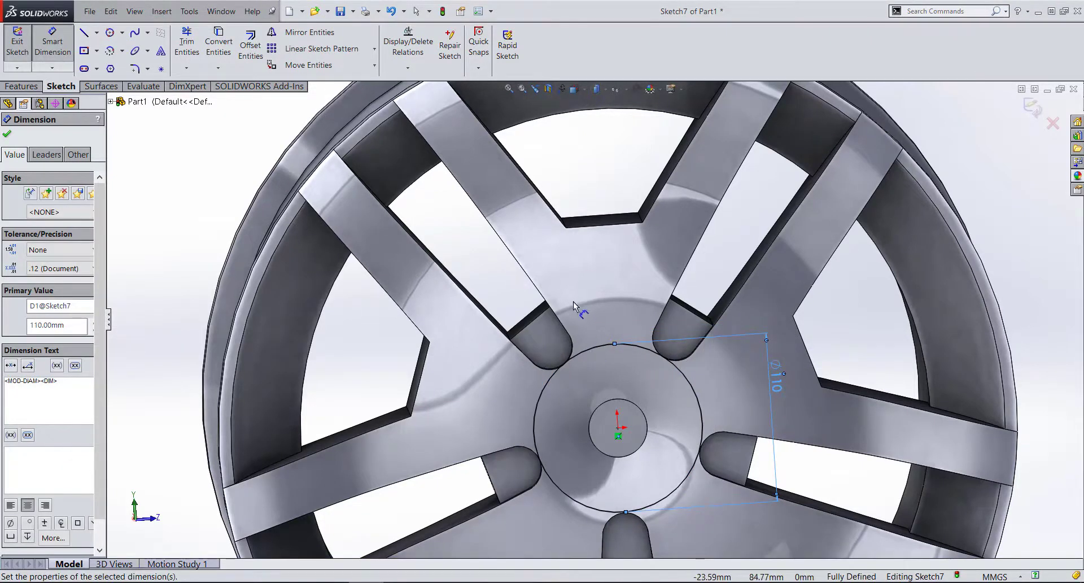
# - View the wheel from the left and close the dimension panel
pyautogui.click(575, 89)
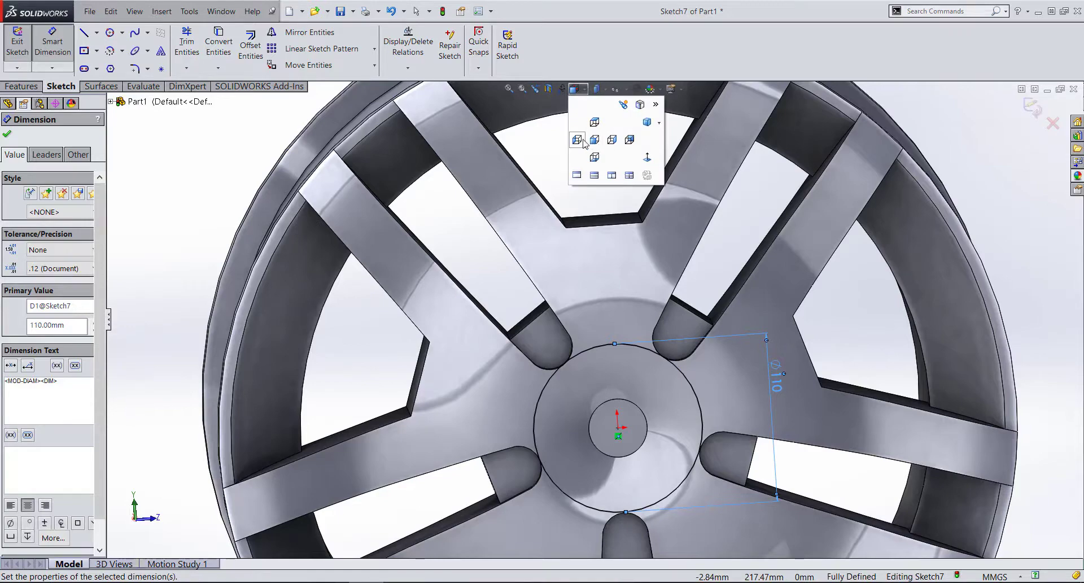
pyautogui.click(582, 140)
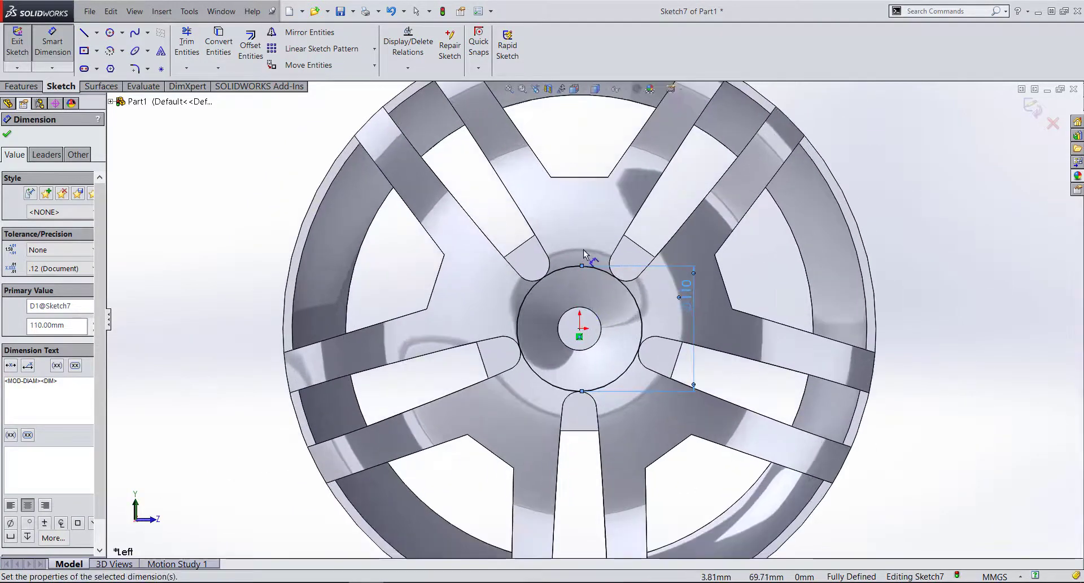
pyautogui.scroll(-2, 585, 282)
pyautogui.scroll(-3, 581, 339)
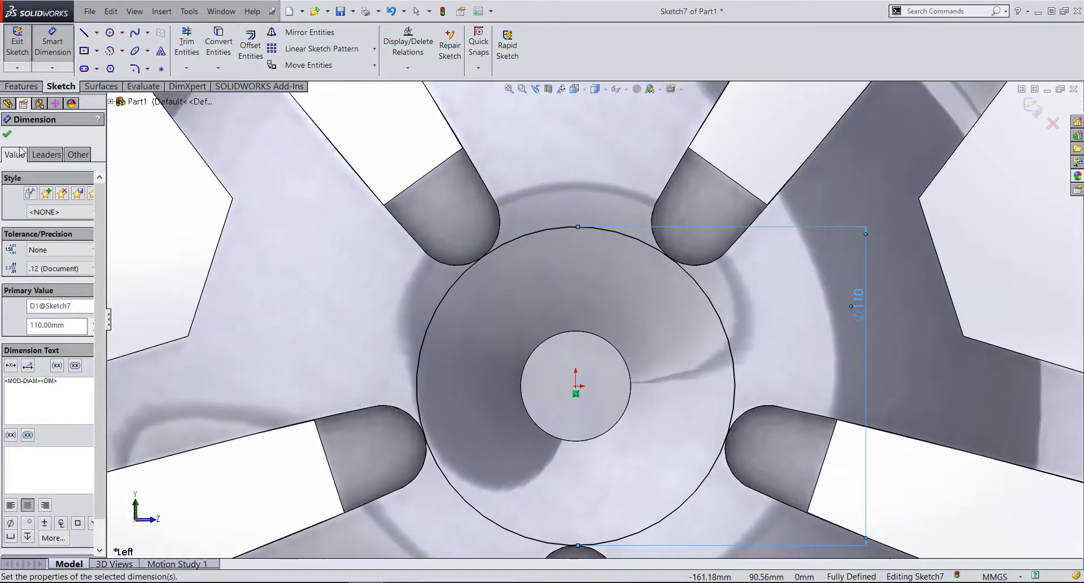
pyautogui.click(8, 134)
# - Extrude the 110 mm hub circle as a 10 mm boss
pyautogui.click(26, 86)
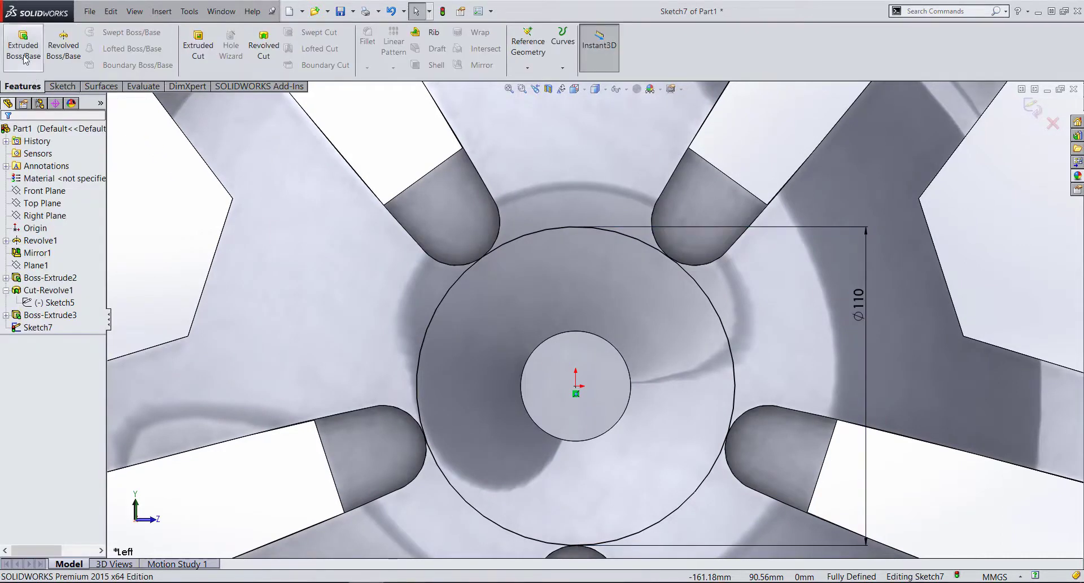
pyautogui.click(23, 45)
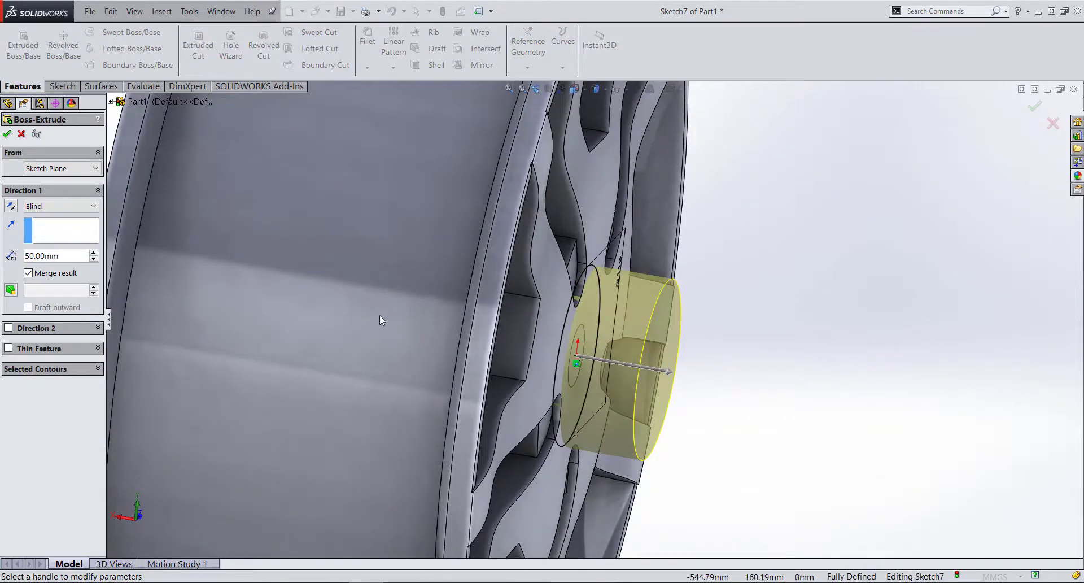
pyautogui.doubleClick(49, 256)
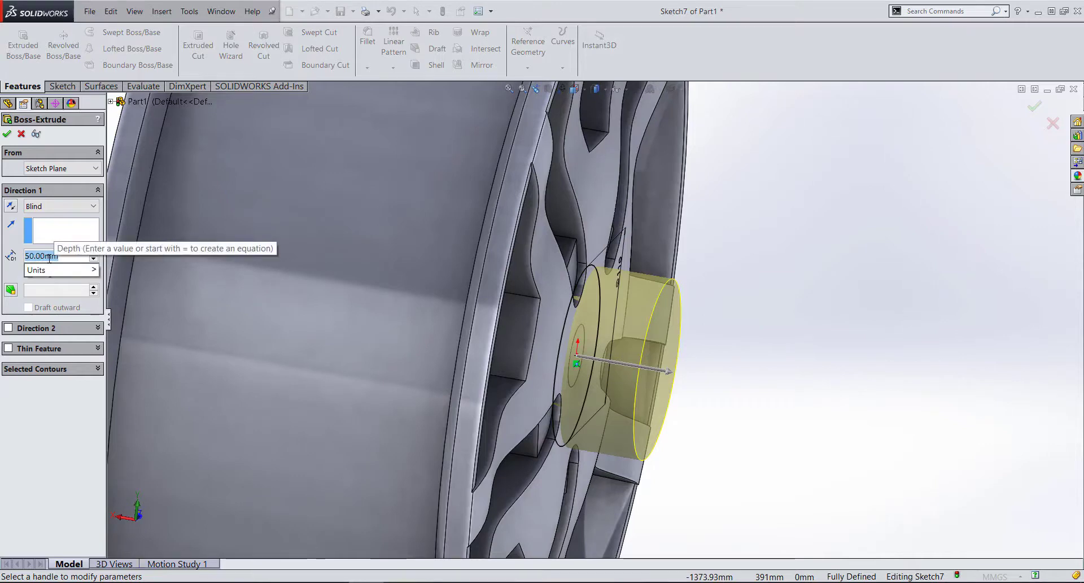
pyautogui.write('10')
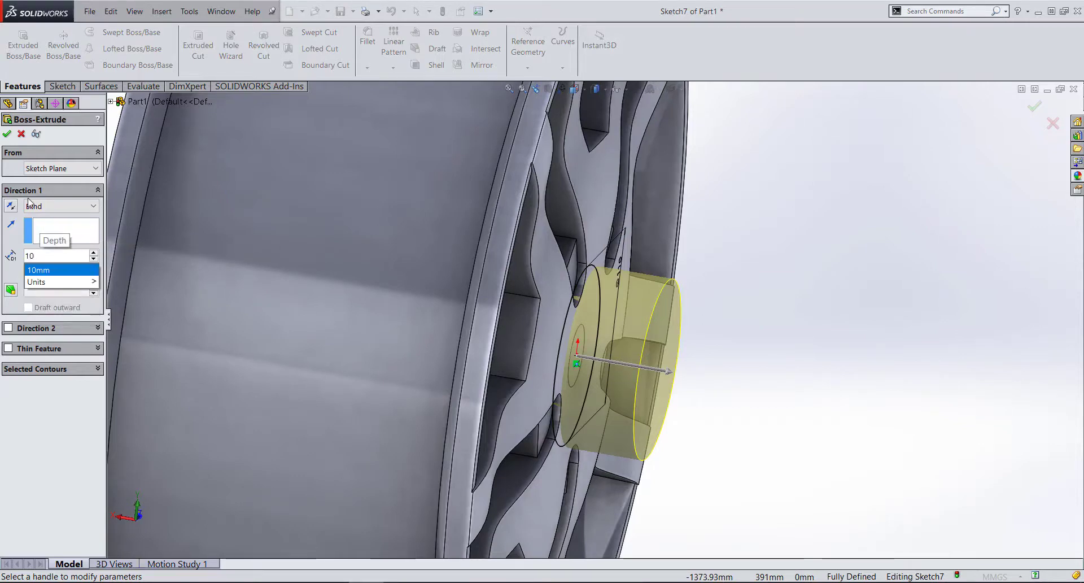
pyautogui.press('Return')
pyautogui.click(7, 135)
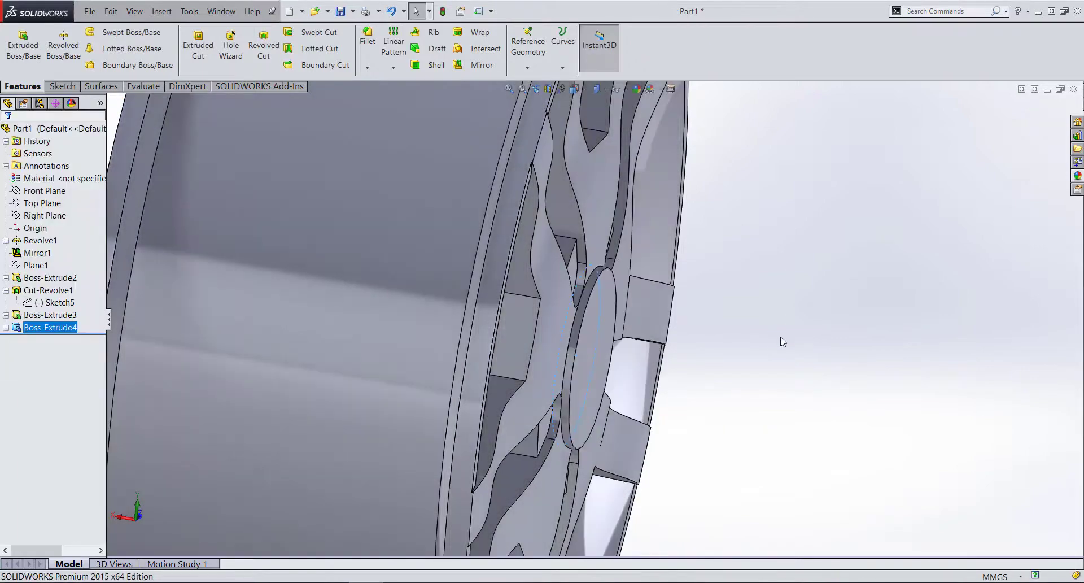
# - Start a new sketch on the end face of a spoke root
pyautogui.scroll(-5, 588, 334)
pyautogui.scroll(-3, 621, 339)
pyautogui.moveTo(654, 329); pyautogui.dragTo(564, 333, button='middle')
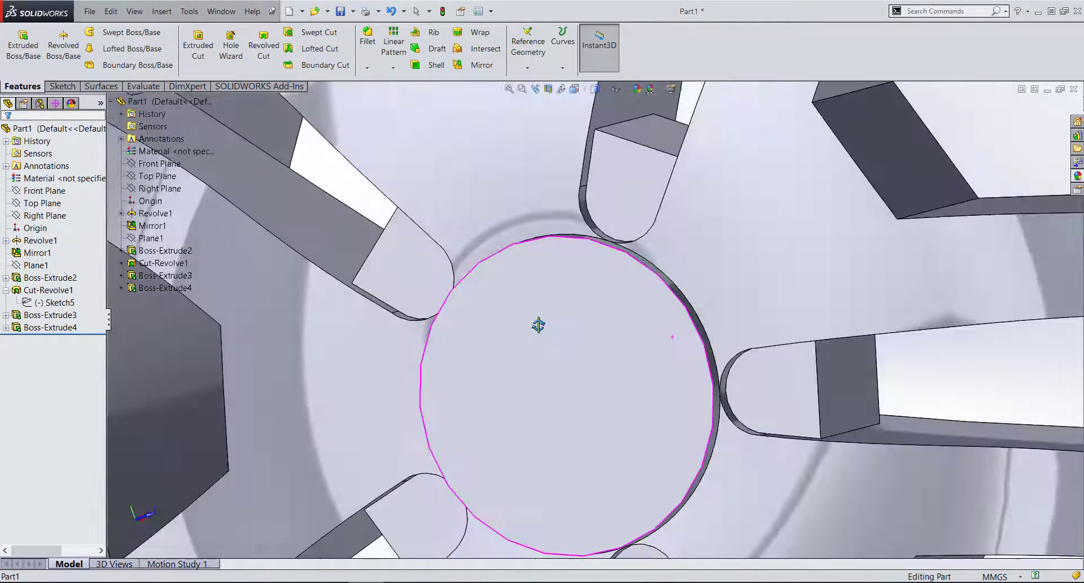
pyautogui.scroll(3, 563, 333)
pyautogui.scroll(-2, 565, 341)
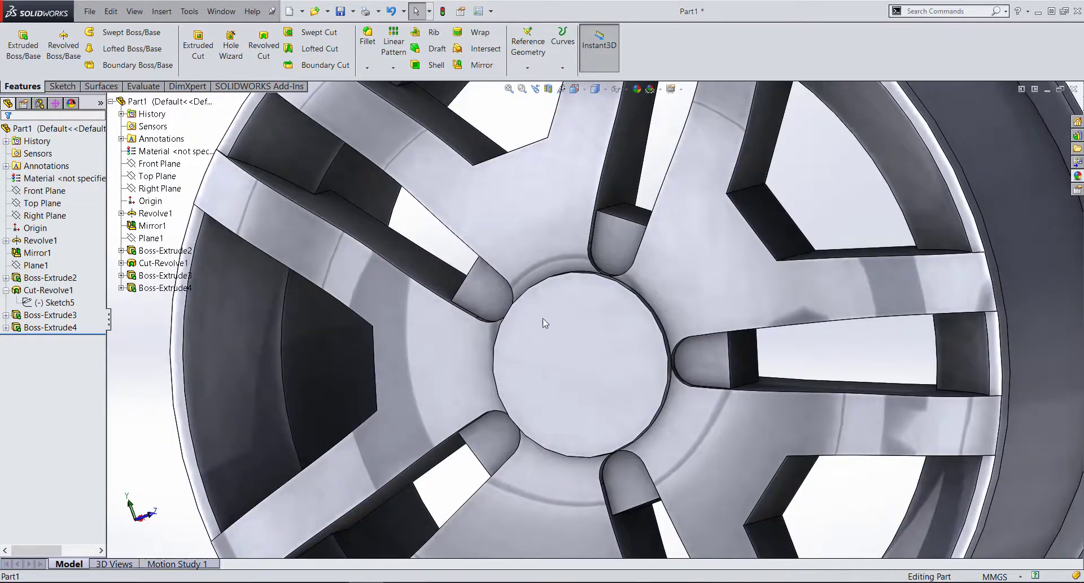
pyautogui.scroll(-2, 536, 290)
pyautogui.moveTo(581, 298); pyautogui.dragTo(519, 302, button='middle')
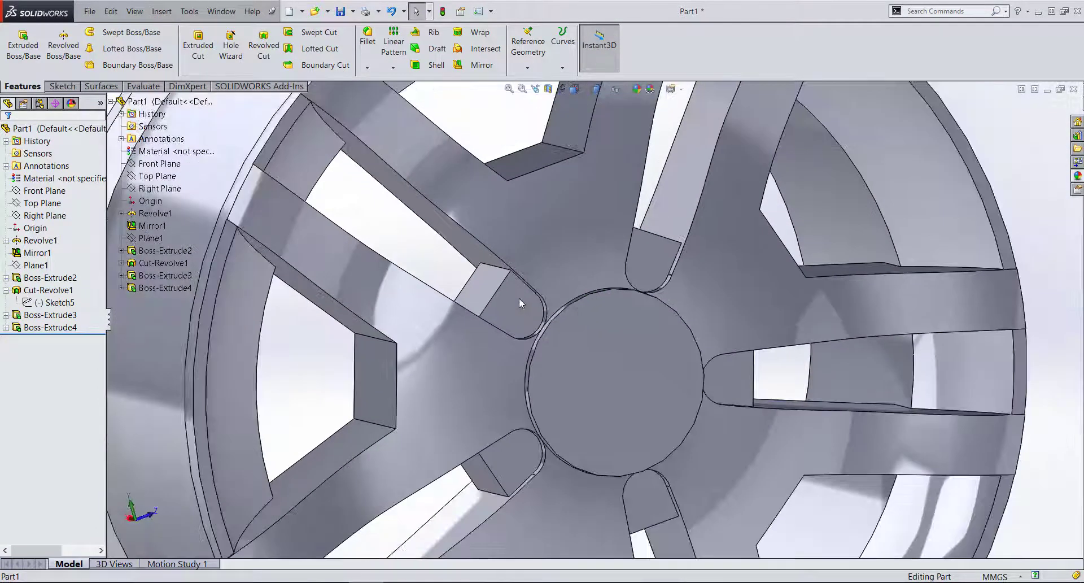
pyautogui.click(519, 299)
pyautogui.rightClick(520, 300)
pyautogui.click(537, 288)
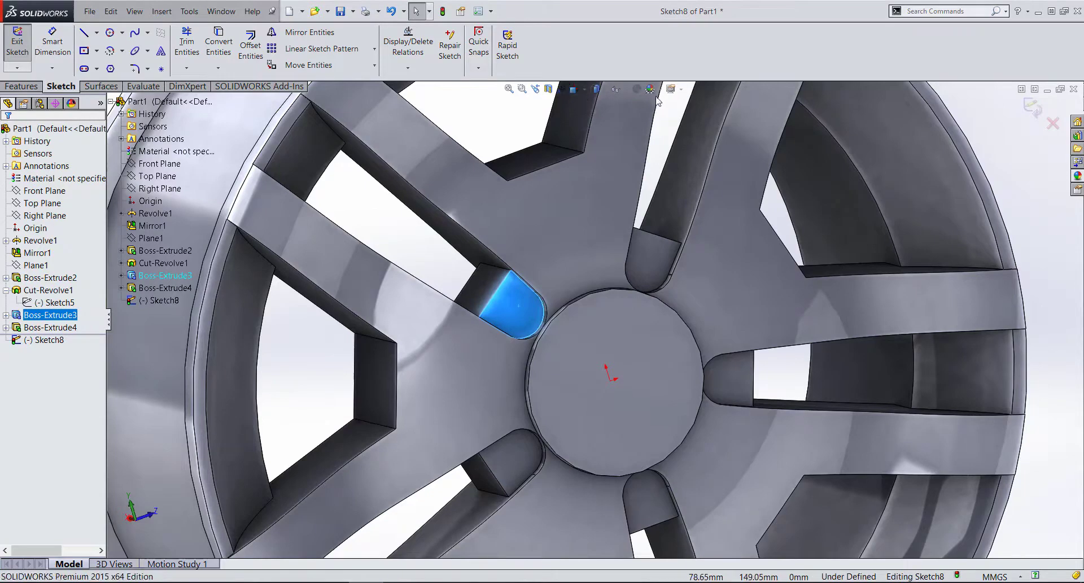
# - Orient the view to look straight at the spoke-root sketch plane
pyautogui.click(582, 90)
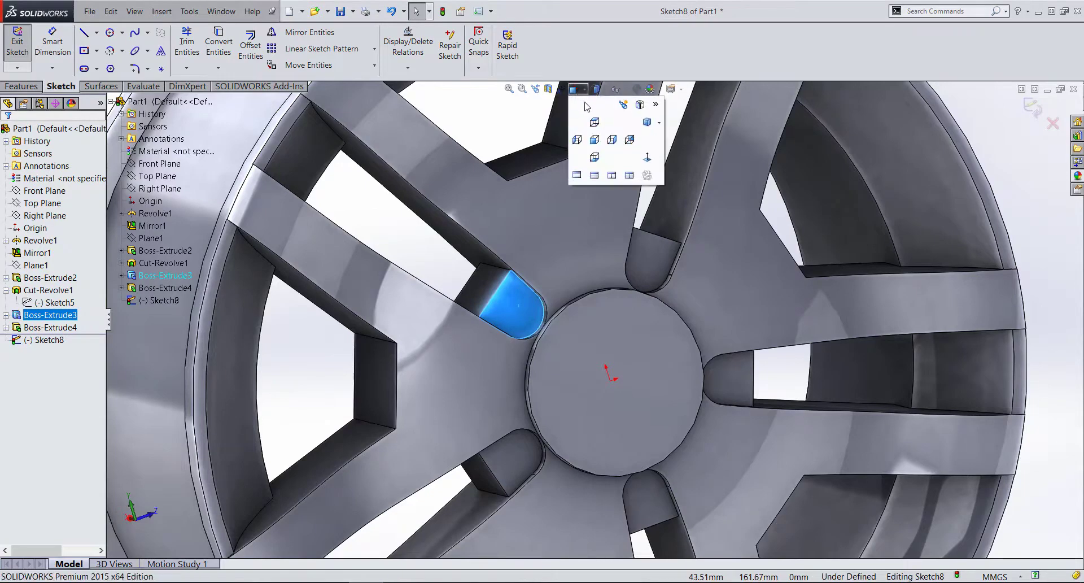
pyautogui.click(647, 157)
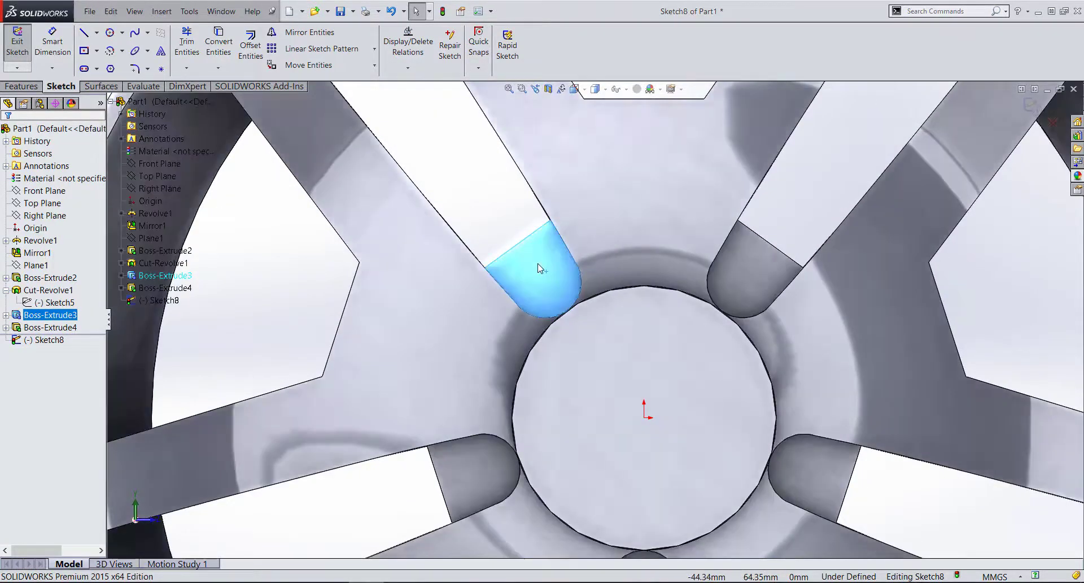
pyautogui.rightClick(539, 263)
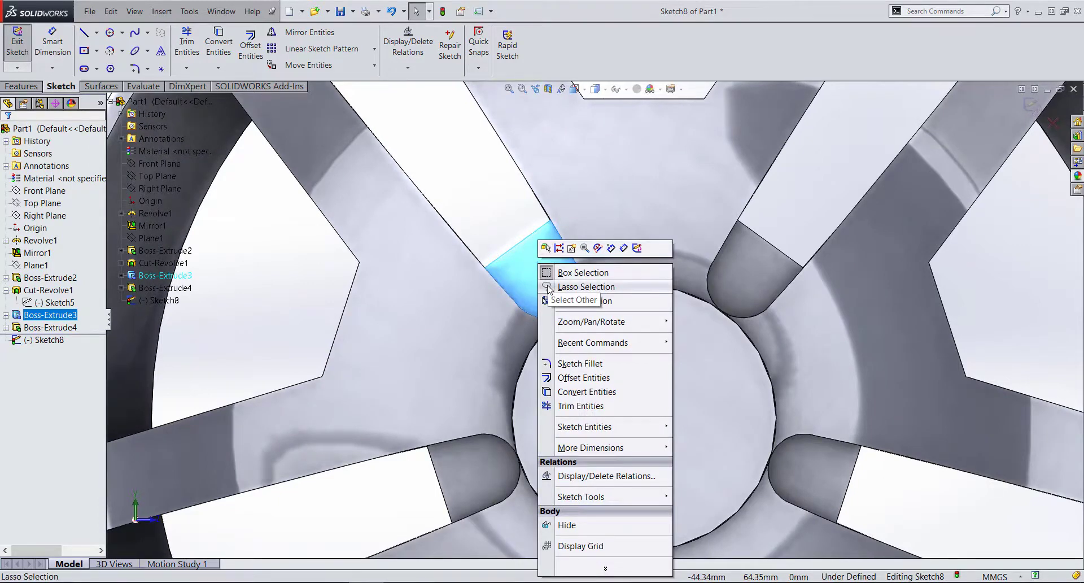
pyautogui.click(548, 287)
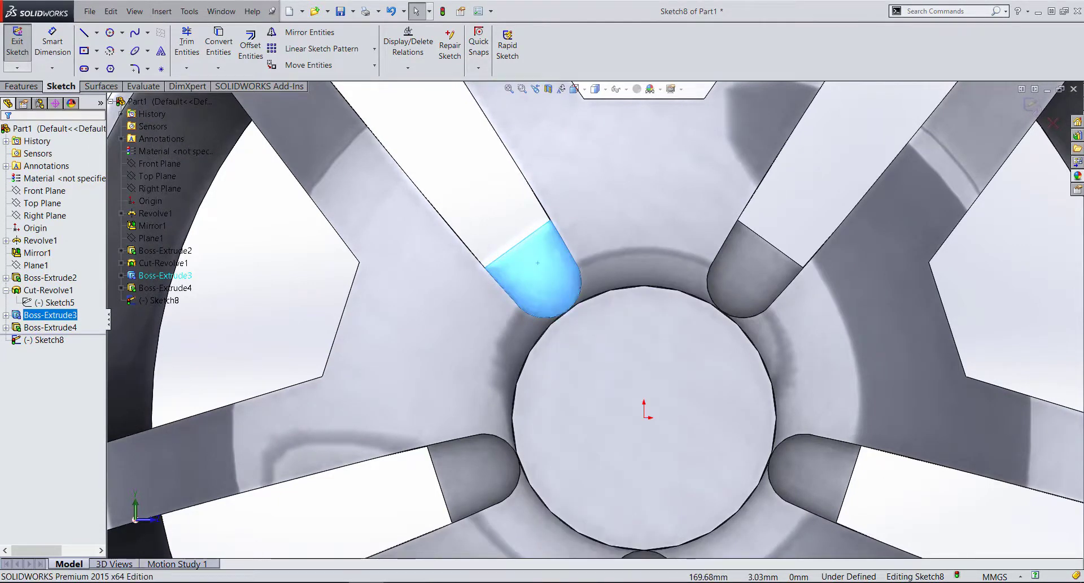
pyautogui.scroll(4, 595, 319)
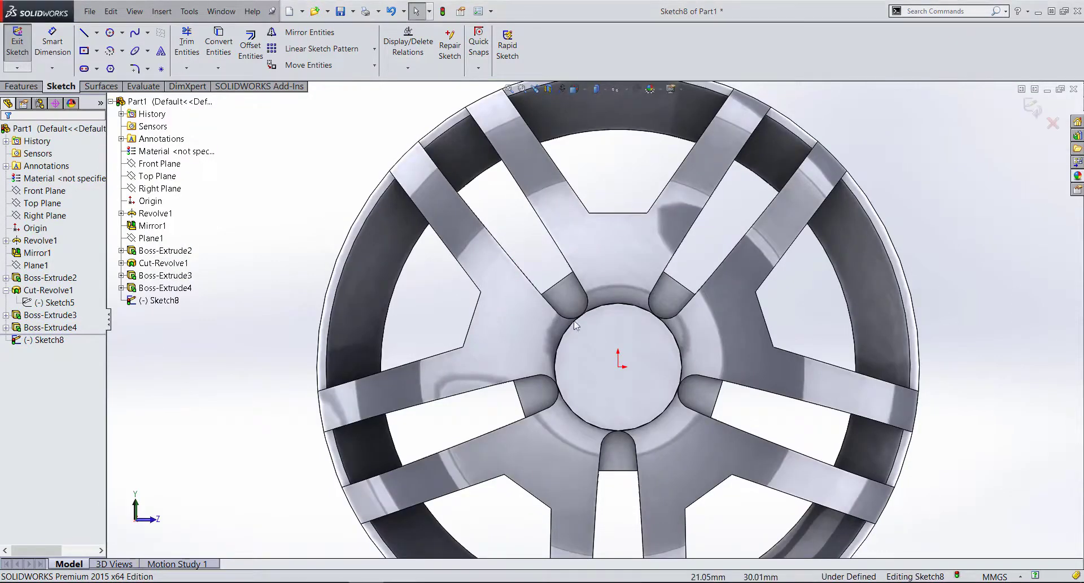
pyautogui.scroll(-3, 580, 302)
pyautogui.scroll(-2, 631, 273)
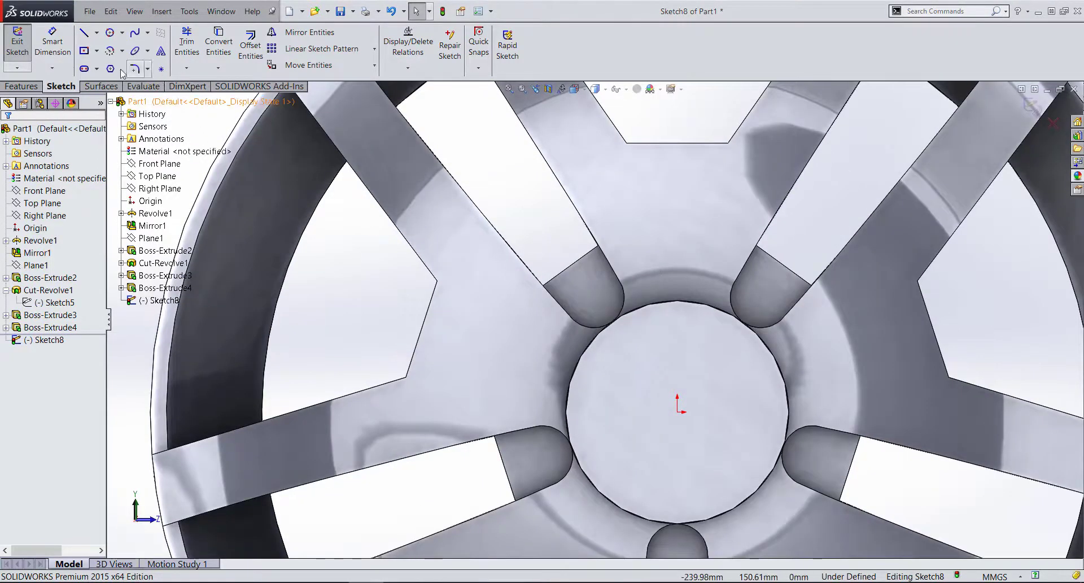
# - Draw a small centre-point circle of about 8 mm radius at the spoke root
pyautogui.click(110, 32)
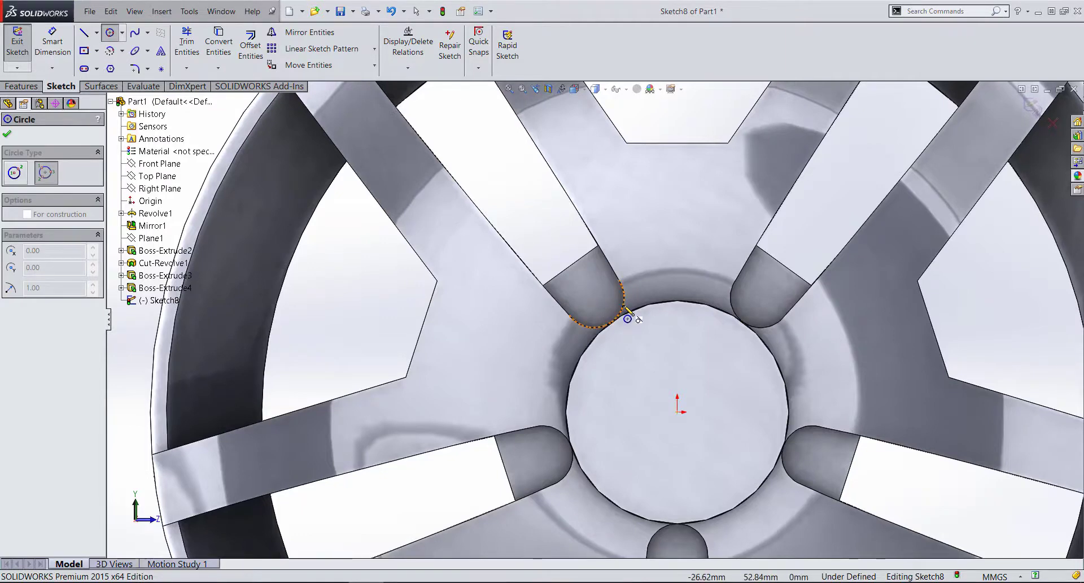
pyautogui.click(593, 298)
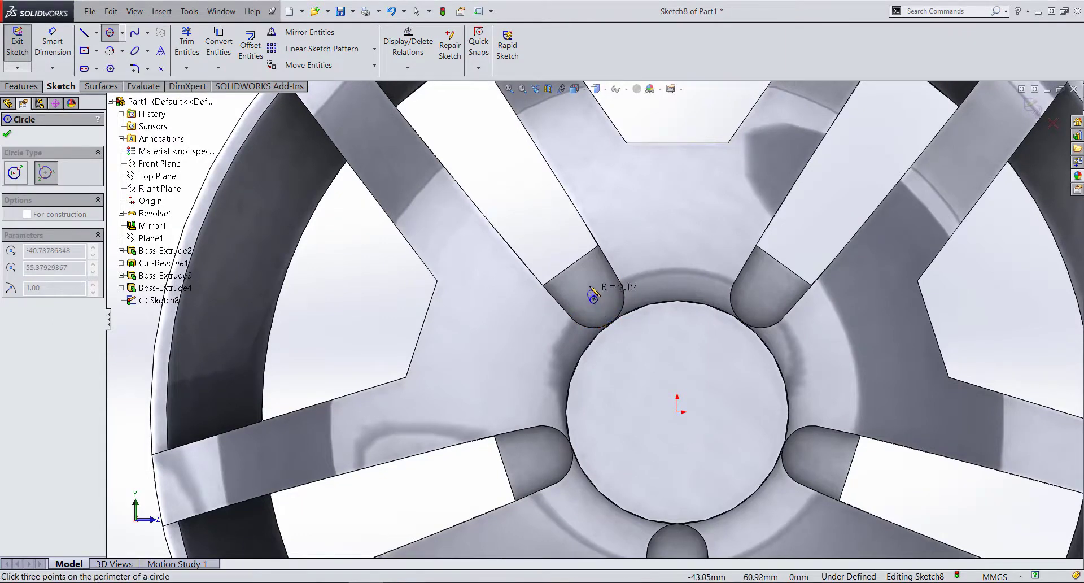
pyautogui.click(587, 271)
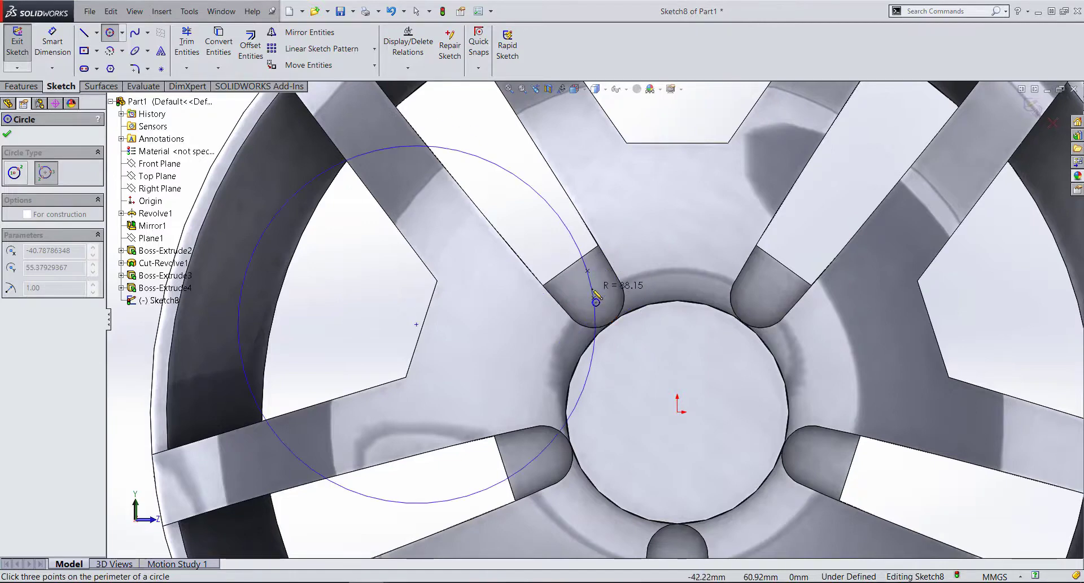
pyautogui.press('Escape')
pyautogui.click(112, 68)
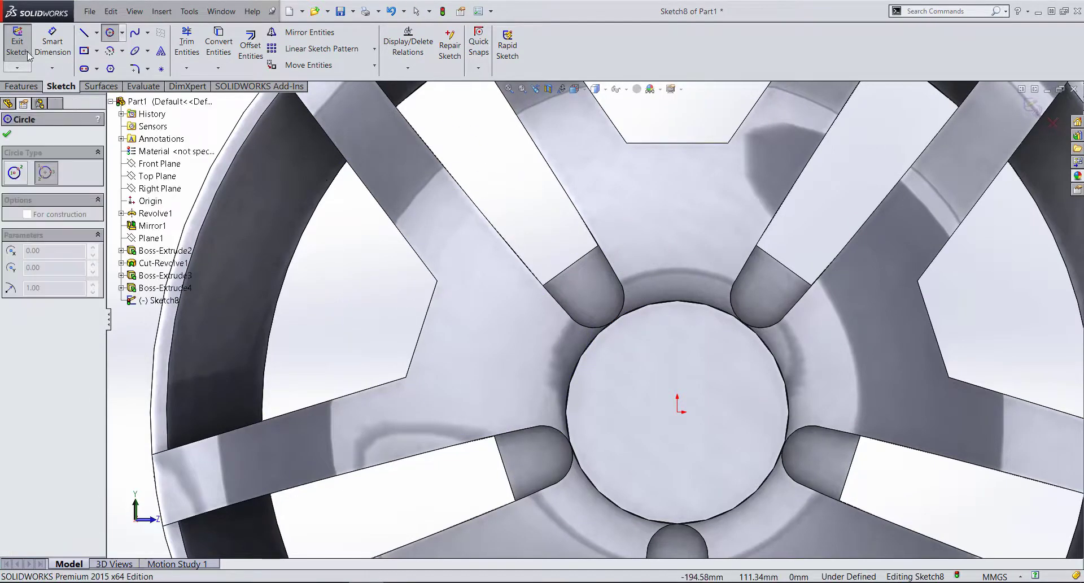
pyautogui.click(122, 32)
pyautogui.click(141, 47)
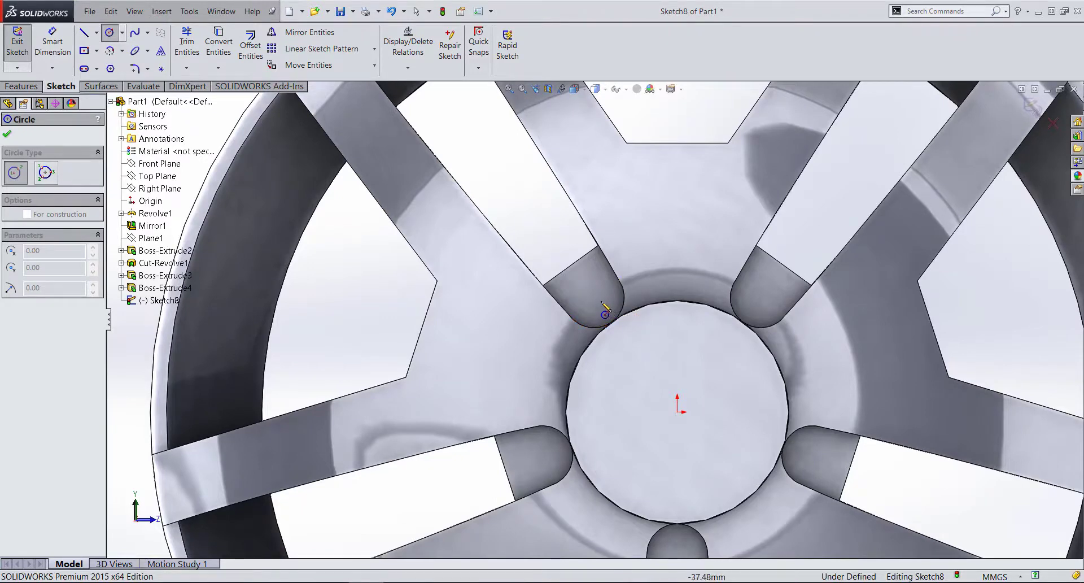
pyautogui.click(598, 297)
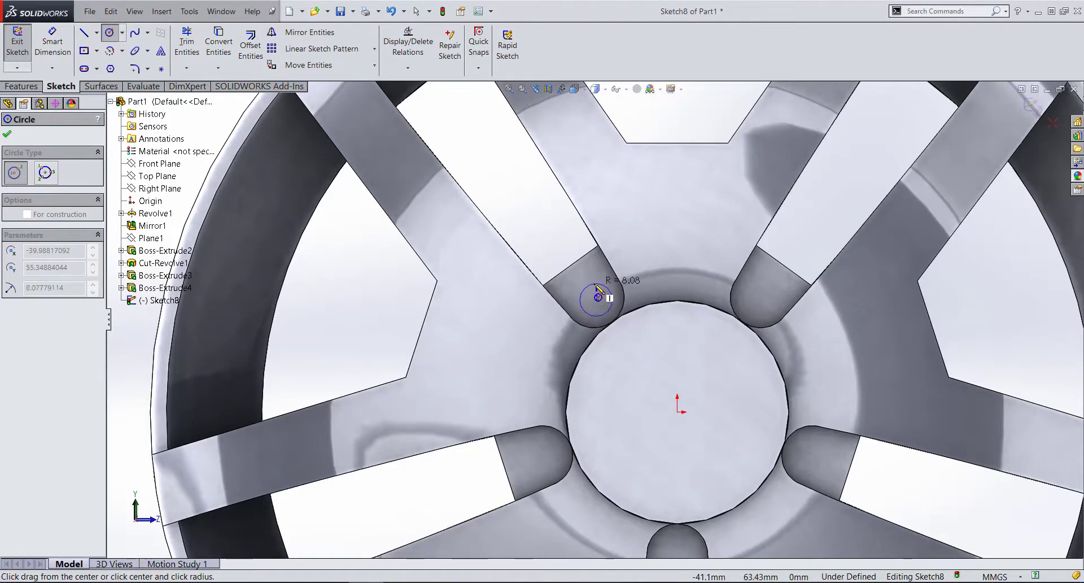
pyautogui.click(596, 284)
pyautogui.press('Escape')
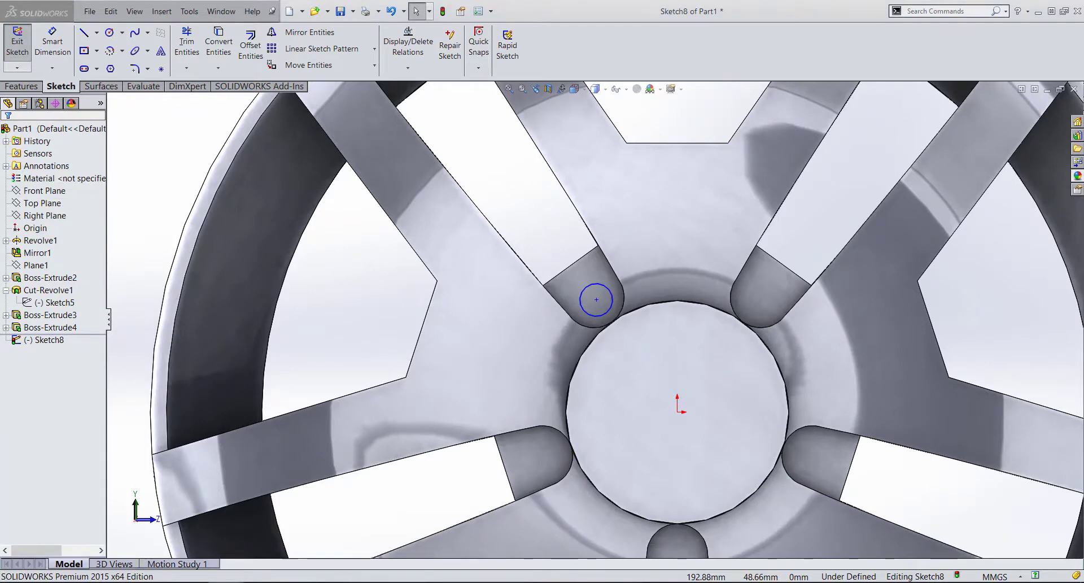
# - Discard the spoke-root sketch, fit the wheel in view and select the Right Plane
pyautogui.click(613, 294)
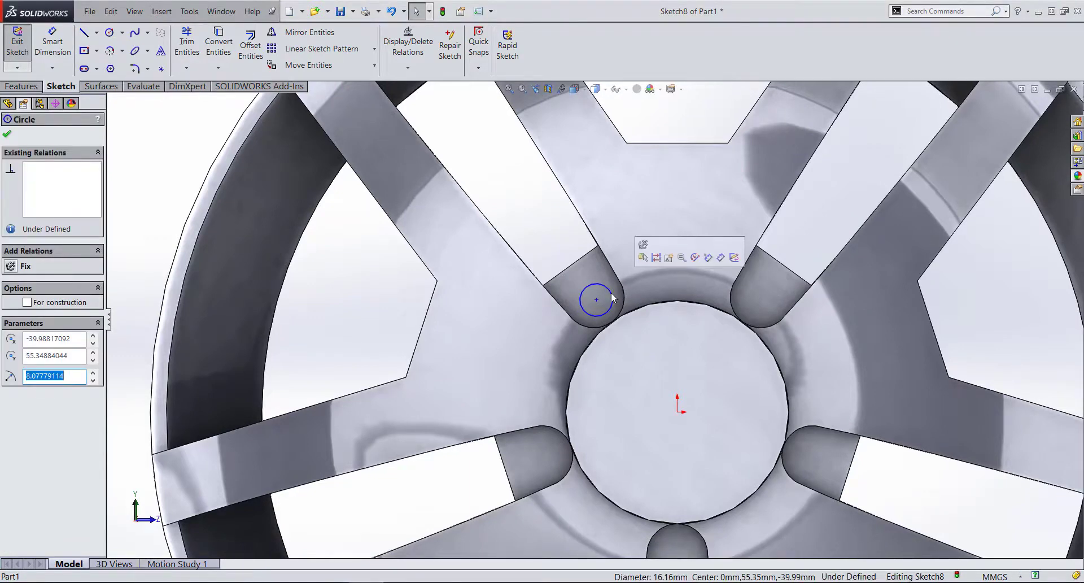
pyautogui.press('Escape')
pyautogui.press('z')
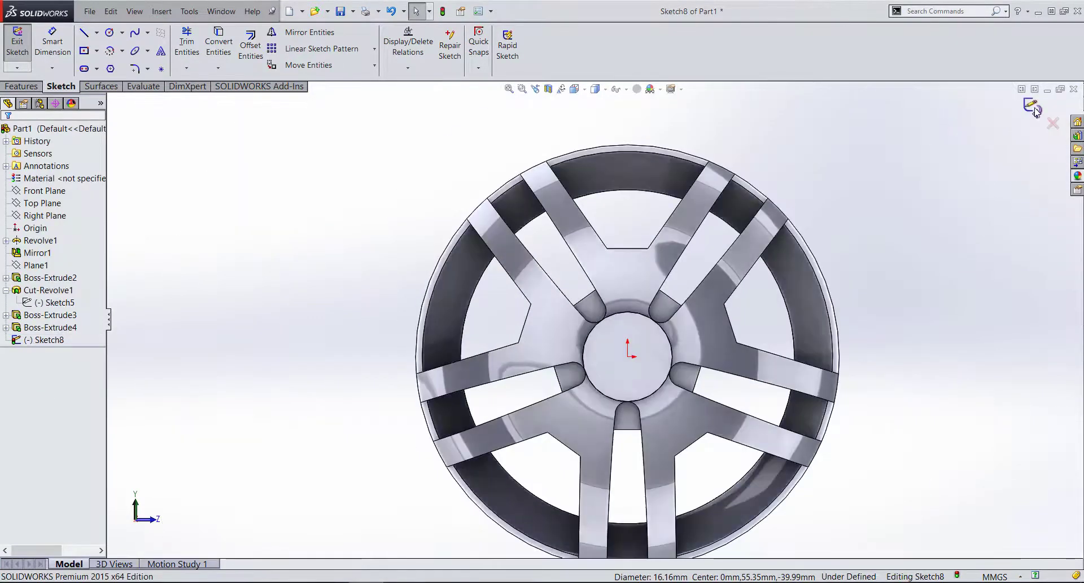
pyautogui.click(1036, 111)
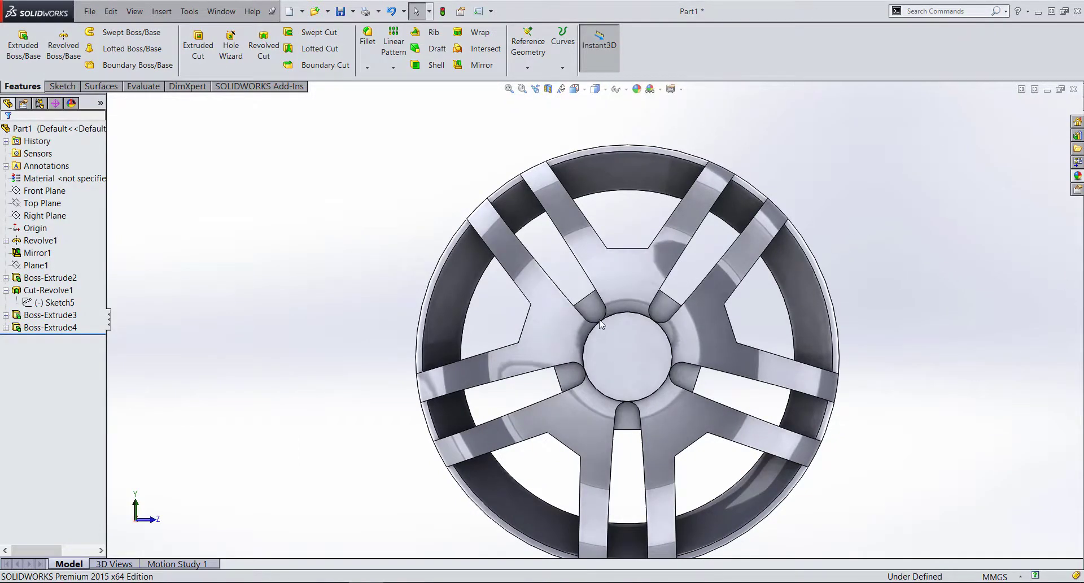
pyautogui.click(35, 215)
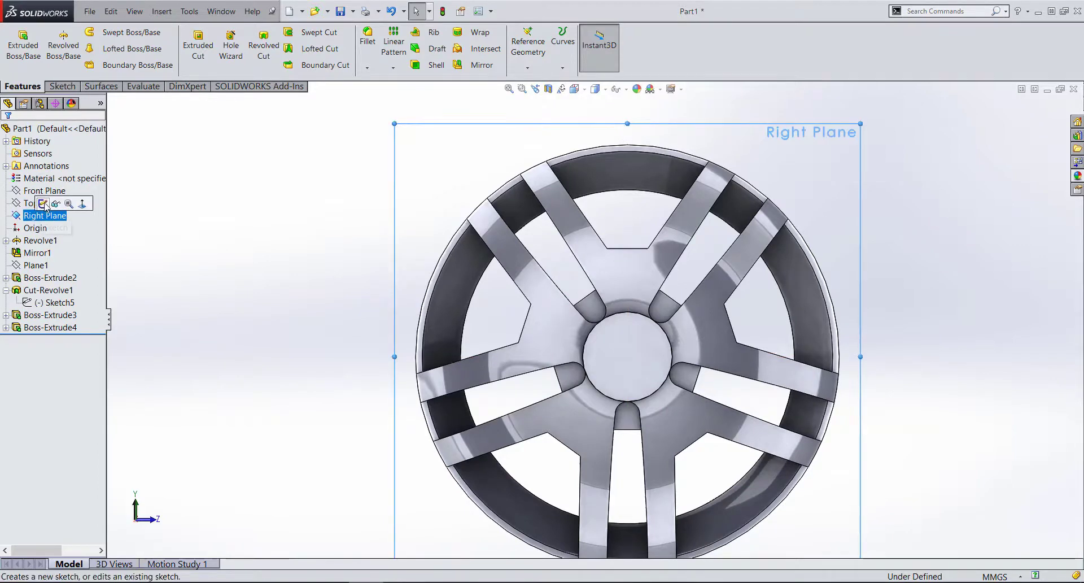
# - Start a new sketch on the Right Plane and turn the view Normal To it
pyautogui.click(37, 191)
pyautogui.click(35, 216)
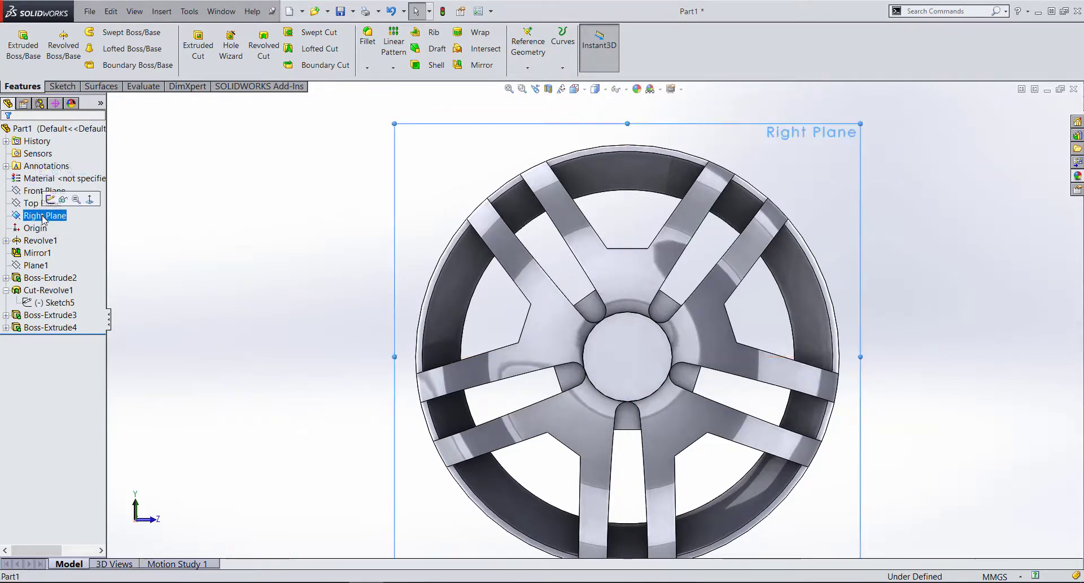
pyautogui.click(44, 195)
pyautogui.moveTo(611, 306); pyautogui.dragTo(662, 313, button='middle')
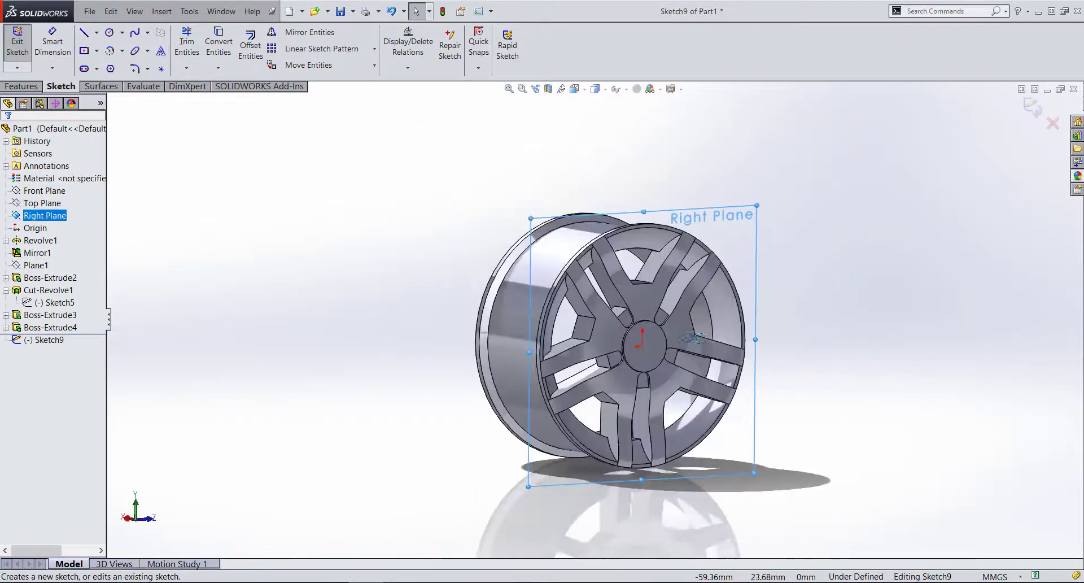
pyautogui.hotkey('ctrl', '8')
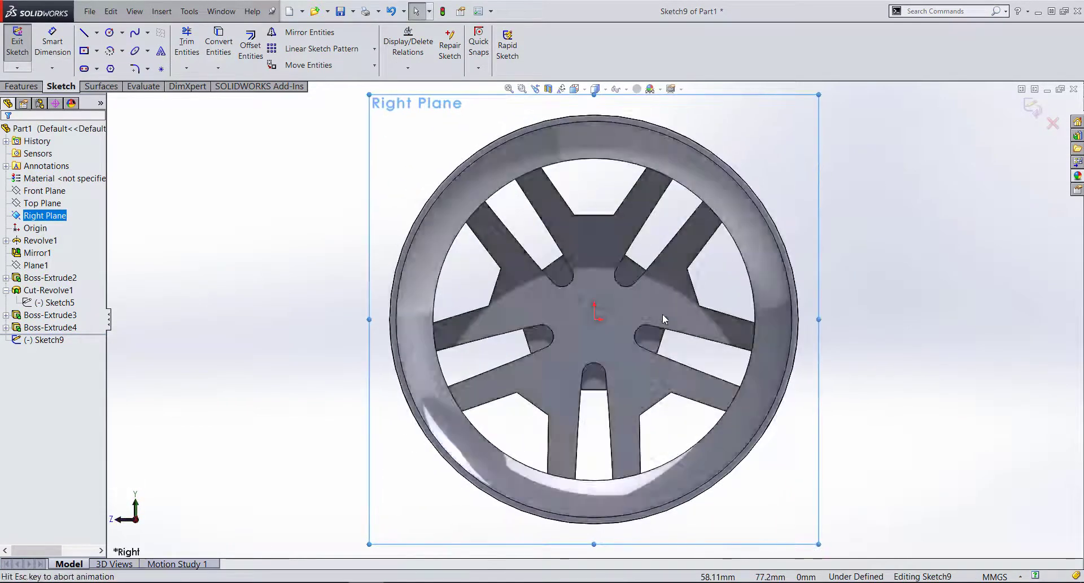
pyautogui.scroll(-2, 599, 327)
pyautogui.scroll(2, 599, 327)
pyautogui.scroll(2, 599, 327)
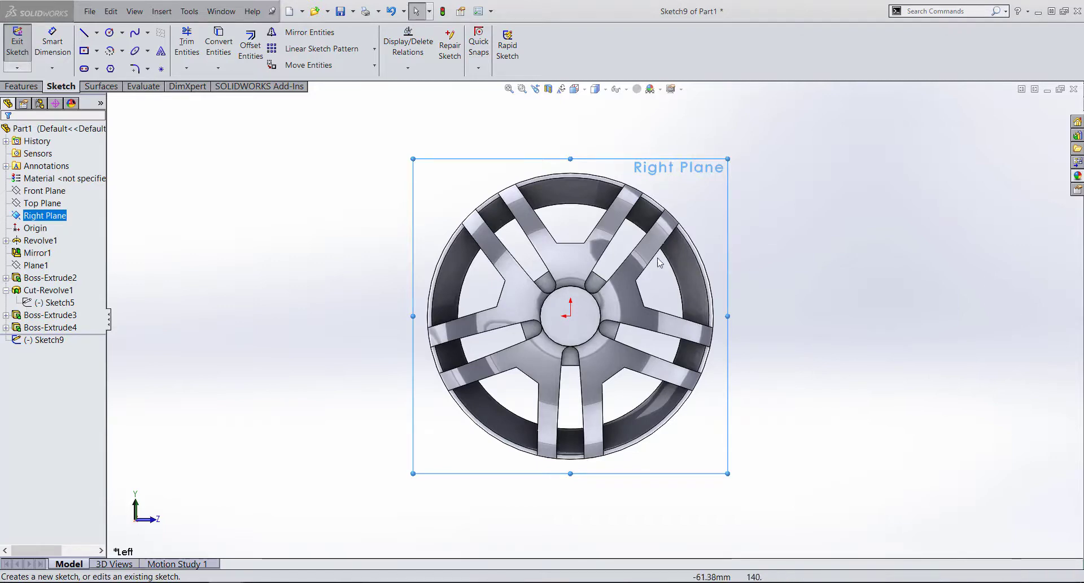
# - Draw a circle centred on the origin reaching out to the wheel's outer rim
pyautogui.click(806, 259)
pyautogui.press('c')
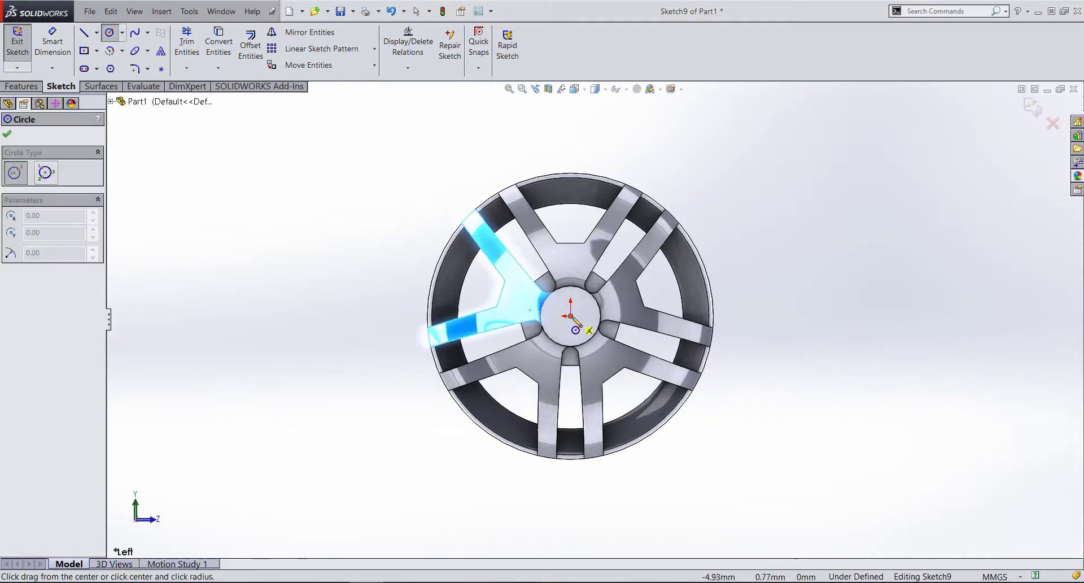
pyautogui.click(275, 193)
pyautogui.press('Escape')
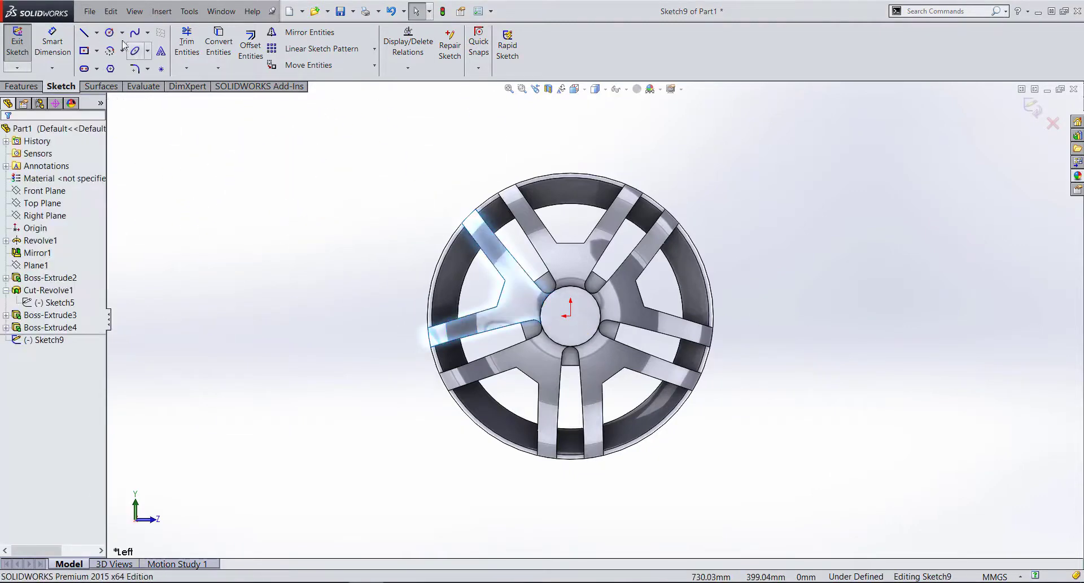
pyautogui.press('c')
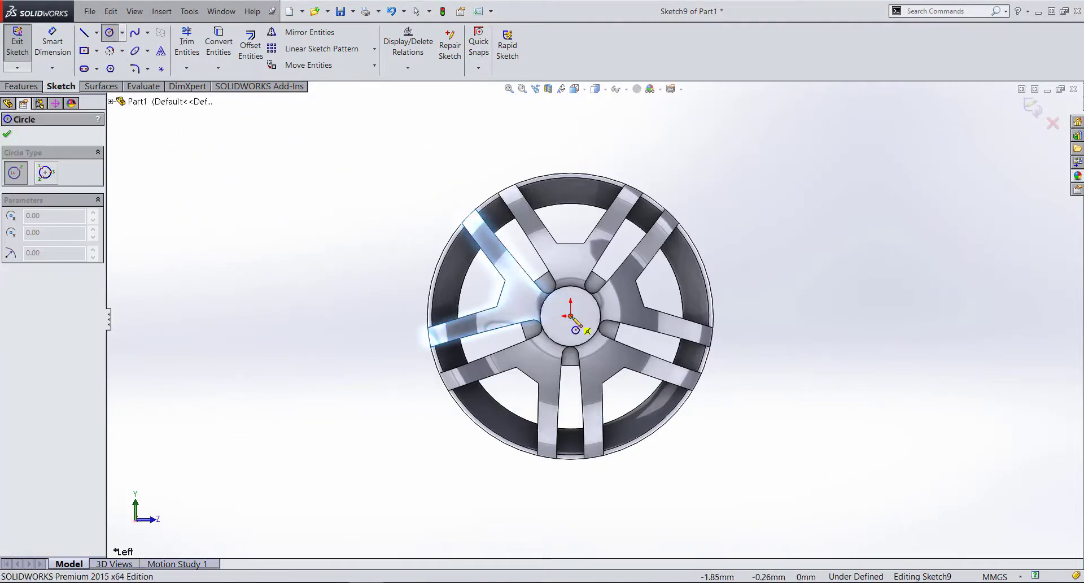
pyautogui.click(571, 317)
pyautogui.click(593, 173)
pyautogui.press('Escape')
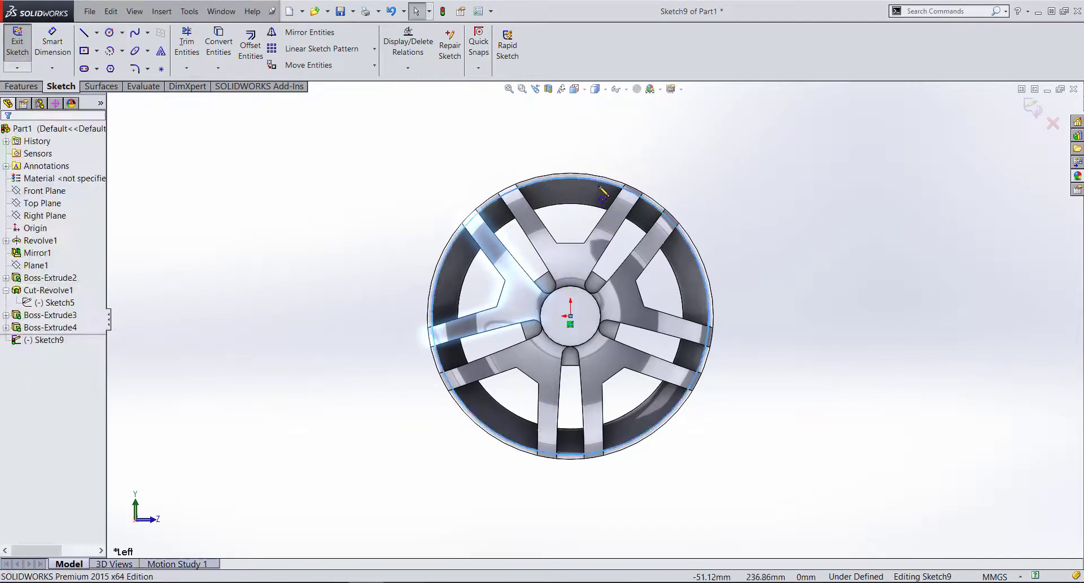
pyautogui.scroll(-1, 598, 198)
pyautogui.scroll(-2, 597, 204)
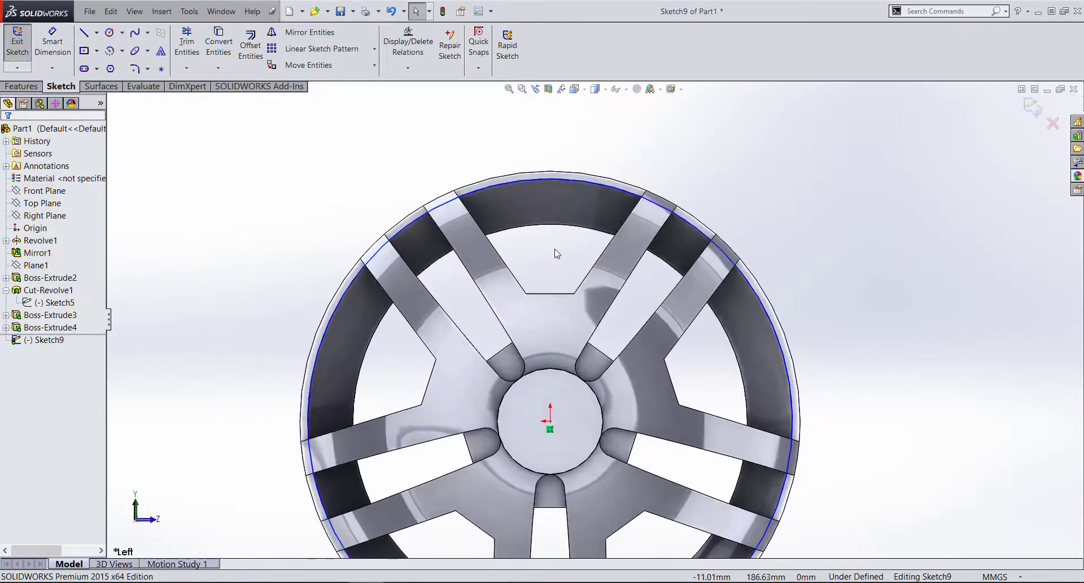
# - Draw a sloped line from the rim circle down the spoke, ending in a short horizontal segment
pyautogui.click(83, 33)
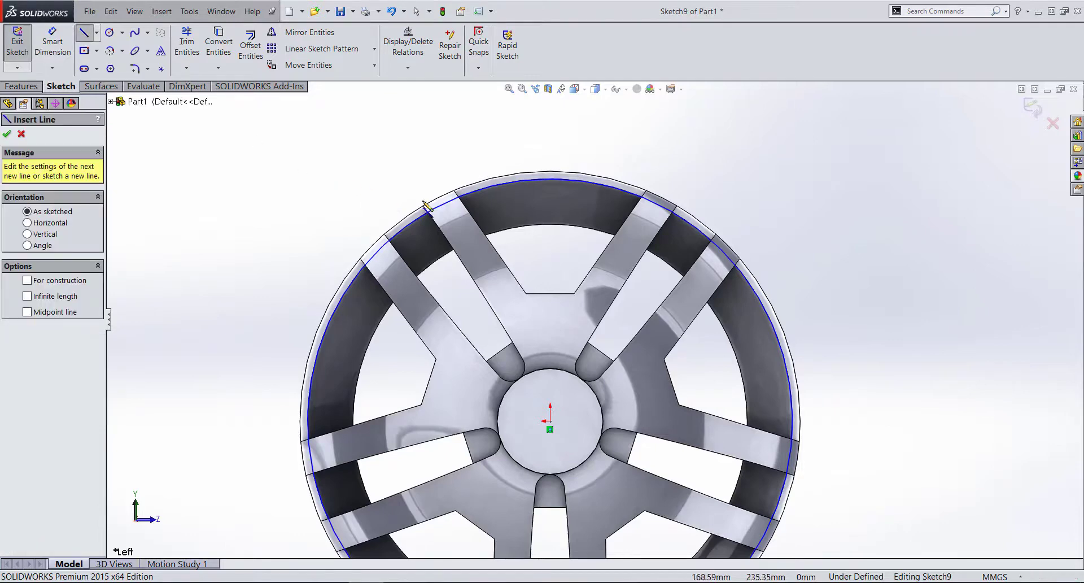
pyautogui.click(446, 204)
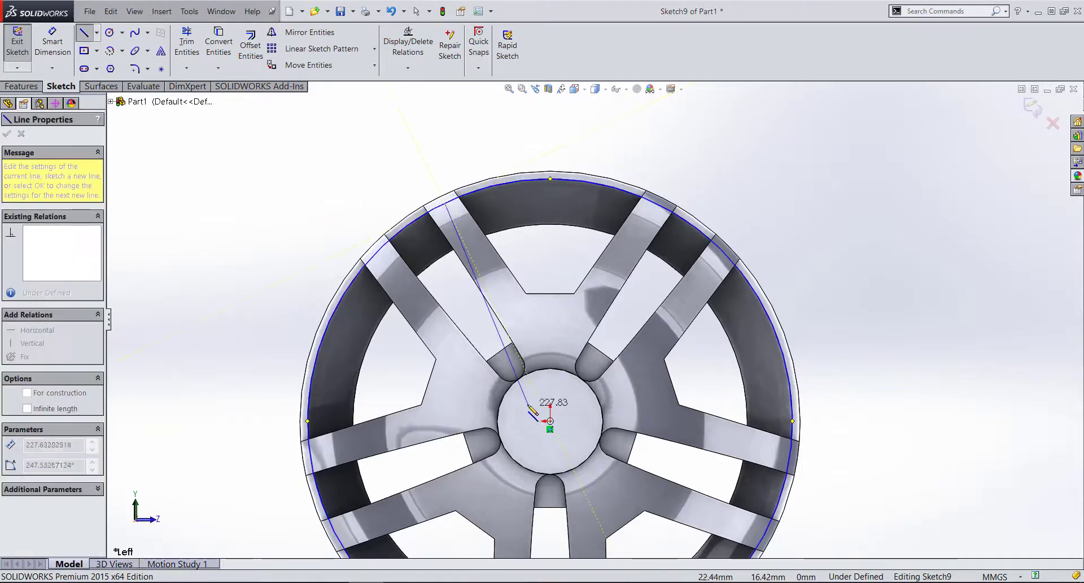
pyautogui.click(525, 323)
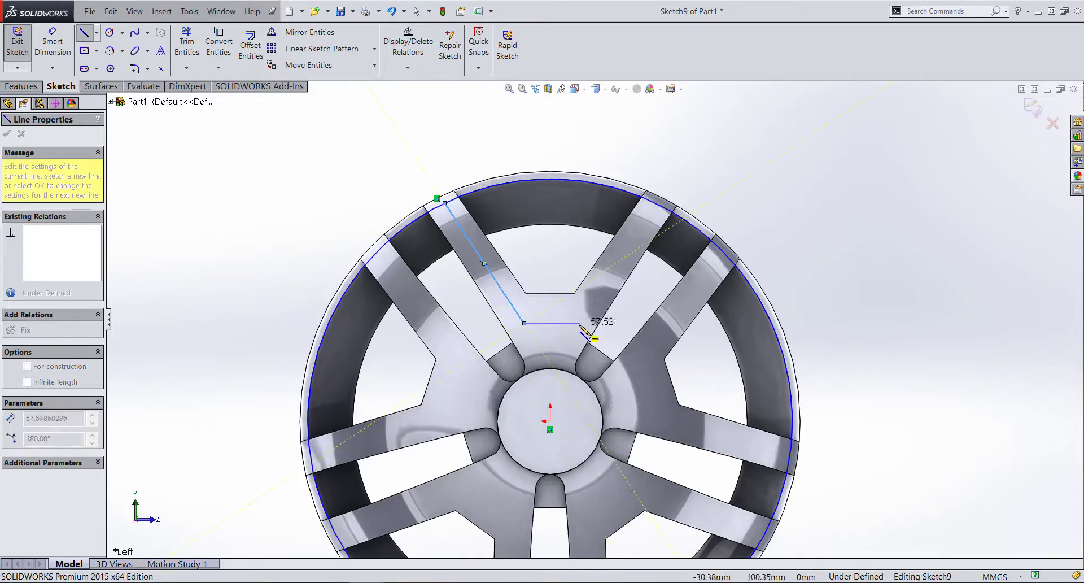
pyautogui.click(579, 323)
pyautogui.press('Escape')
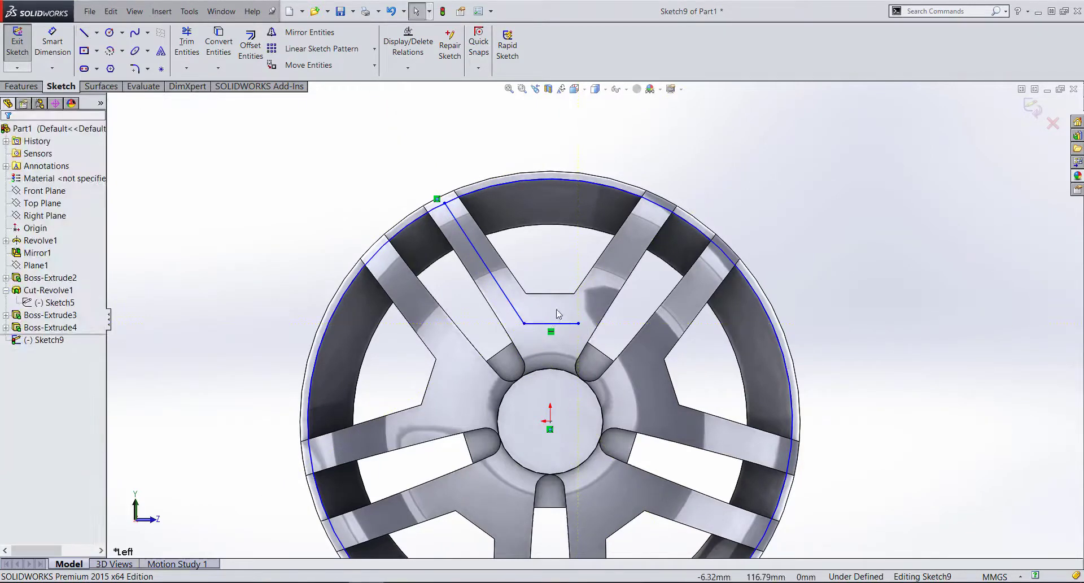
pyautogui.scroll(-2, 548, 265)
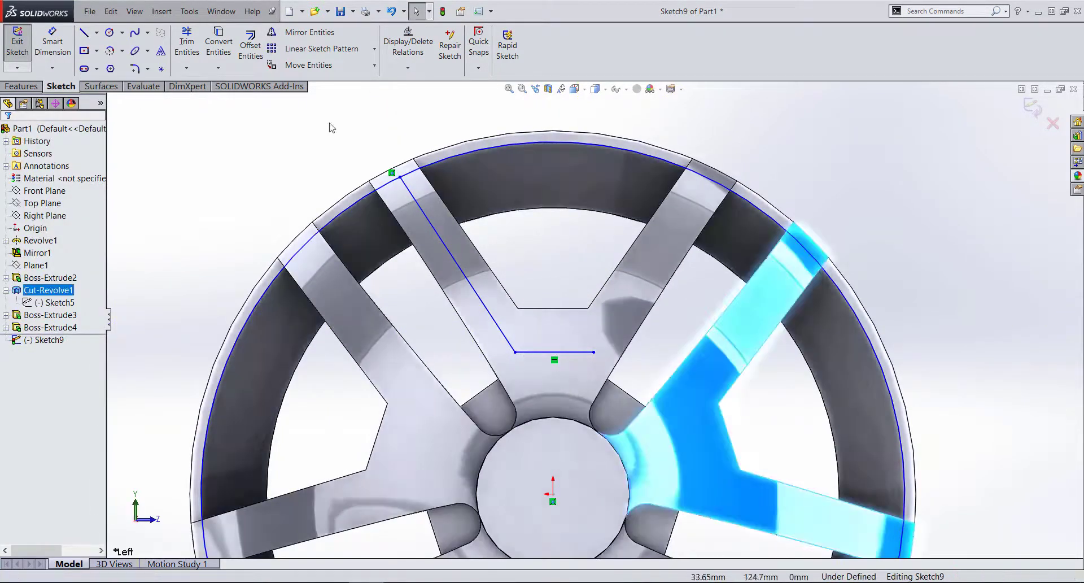
# - Add a vertical construction centerline from the origin up past the rim
pyautogui.click(96, 32)
pyautogui.click(113, 63)
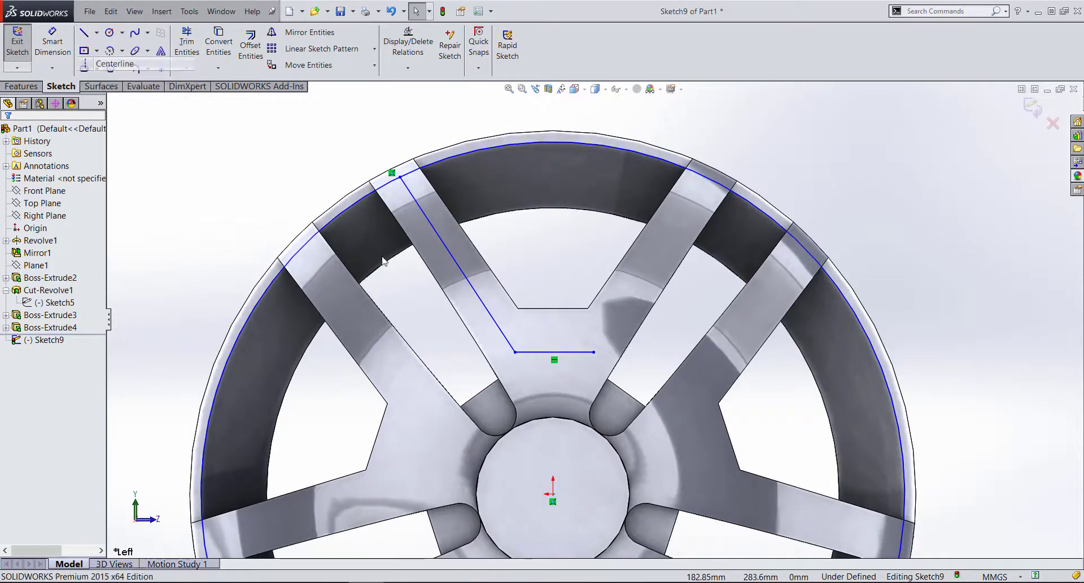
pyautogui.click(553, 501)
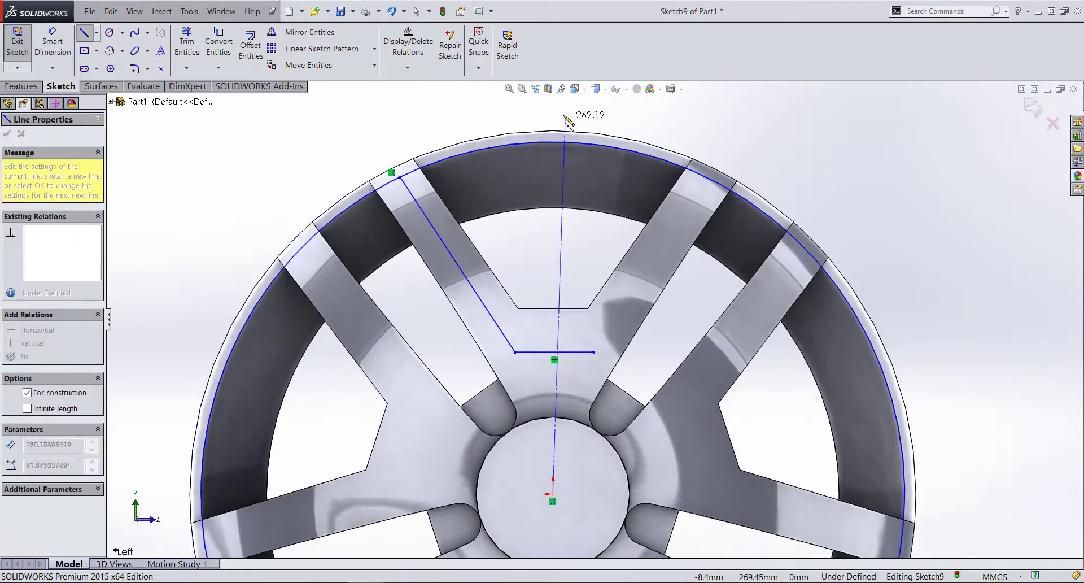
pyautogui.click(556, 109)
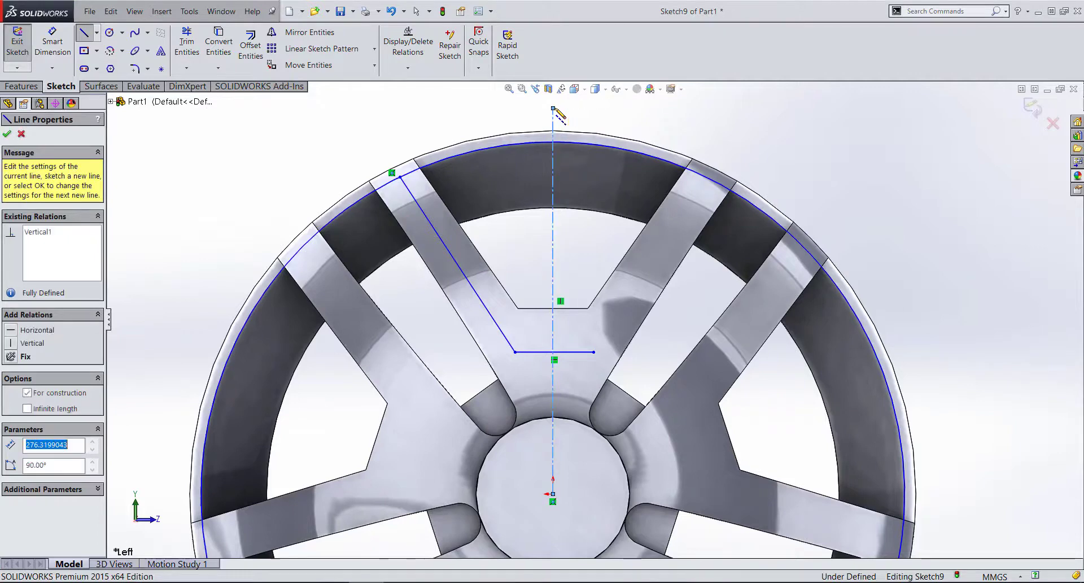
pyautogui.press('Escape')
pyautogui.scroll(3, 586, 160)
pyautogui.scroll(-3, 529, 214)
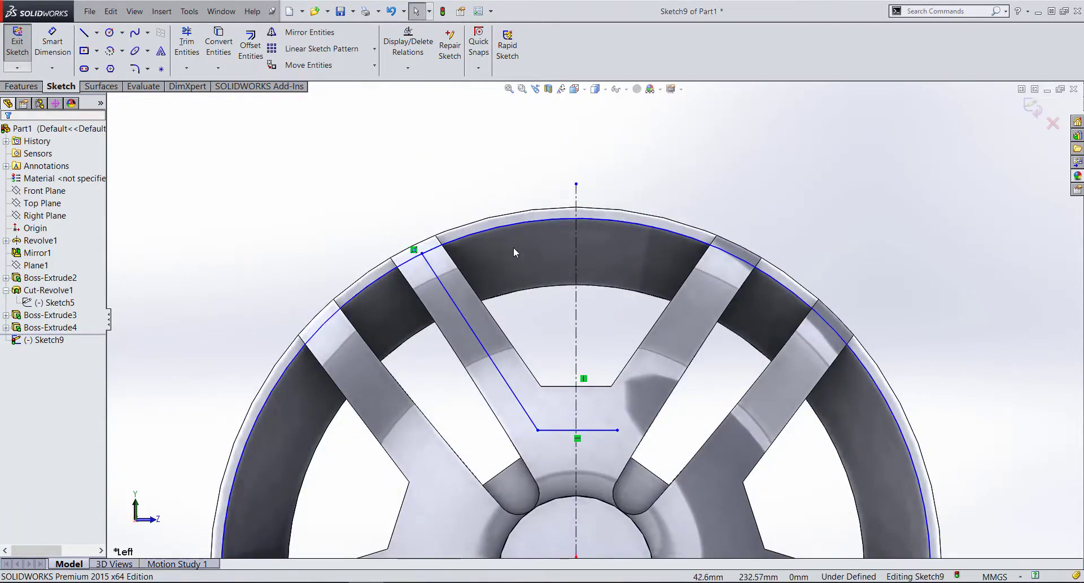
pyautogui.scroll(-1, 602, 409)
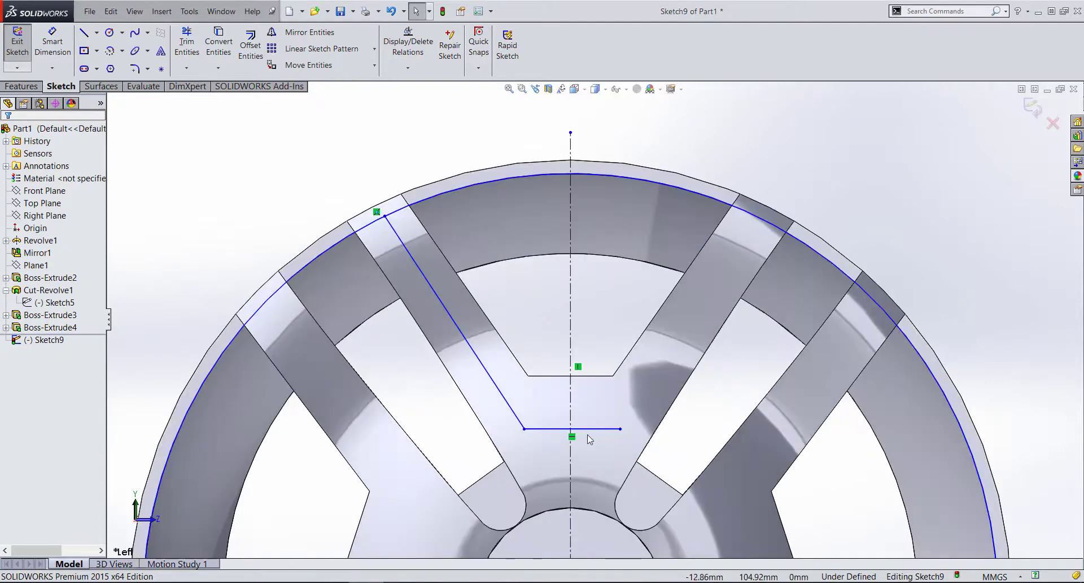
pyautogui.scroll(-1, 587, 435)
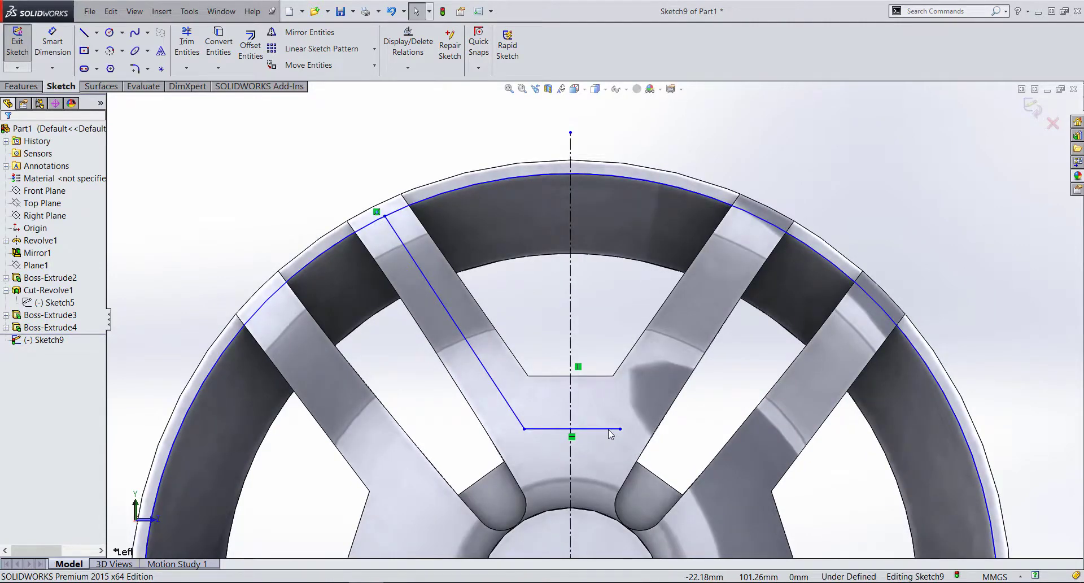
# - Replace the short horizontal line with one ending on the centerline, and reposition the top endpoint on the rim
pyautogui.click(609, 430)
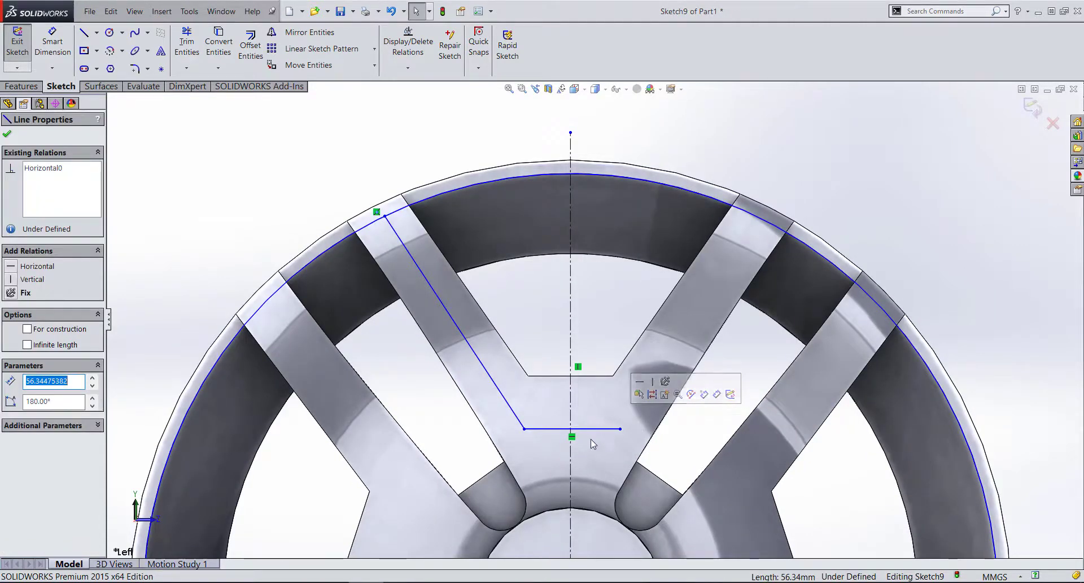
pyautogui.click(592, 429)
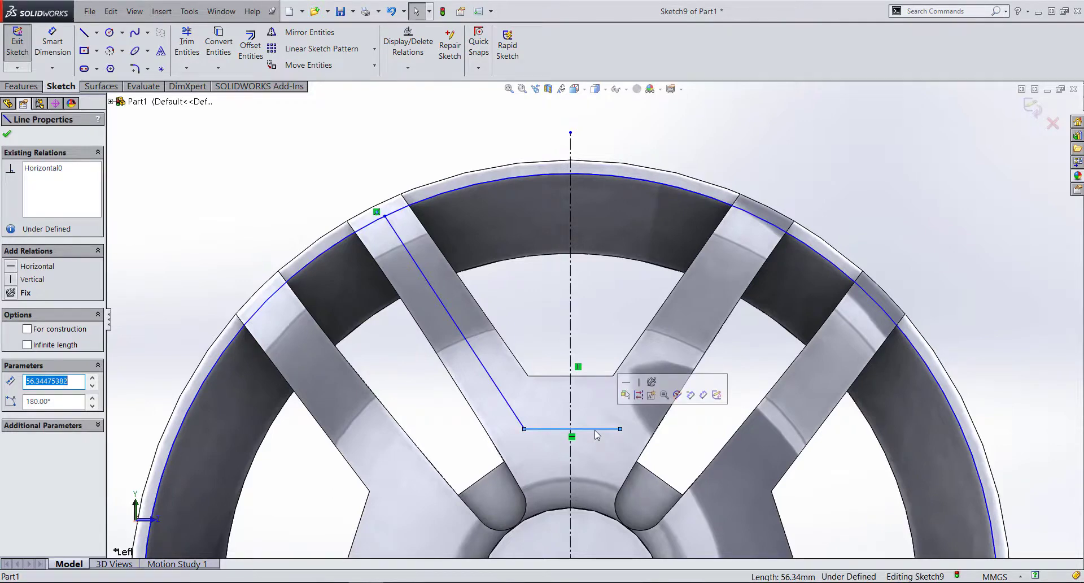
pyautogui.press('Delete')
pyautogui.scroll(1, 595, 324)
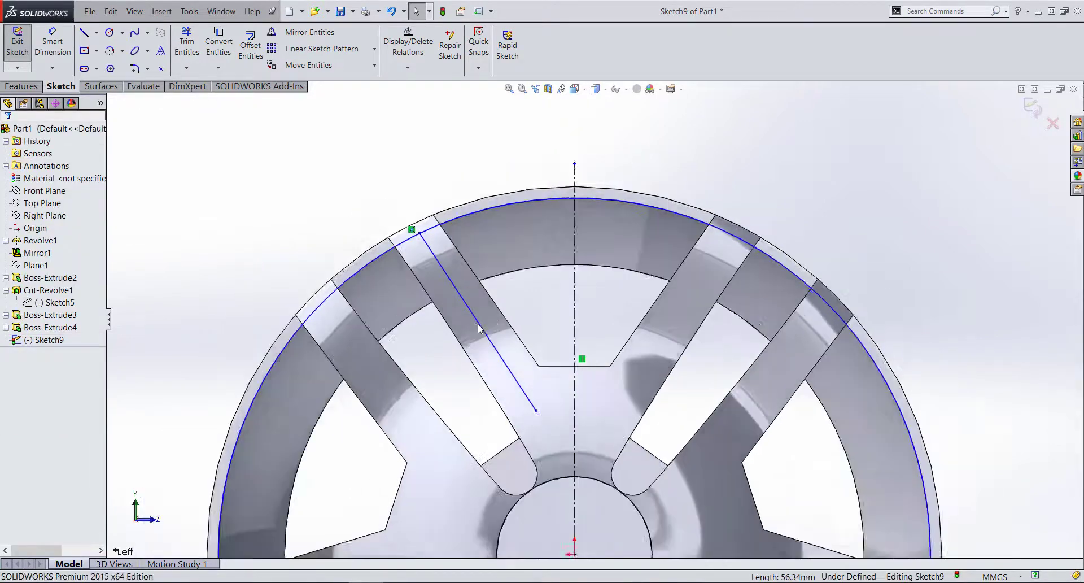
pyautogui.scroll(-1, 479, 327)
pyautogui.press('l')
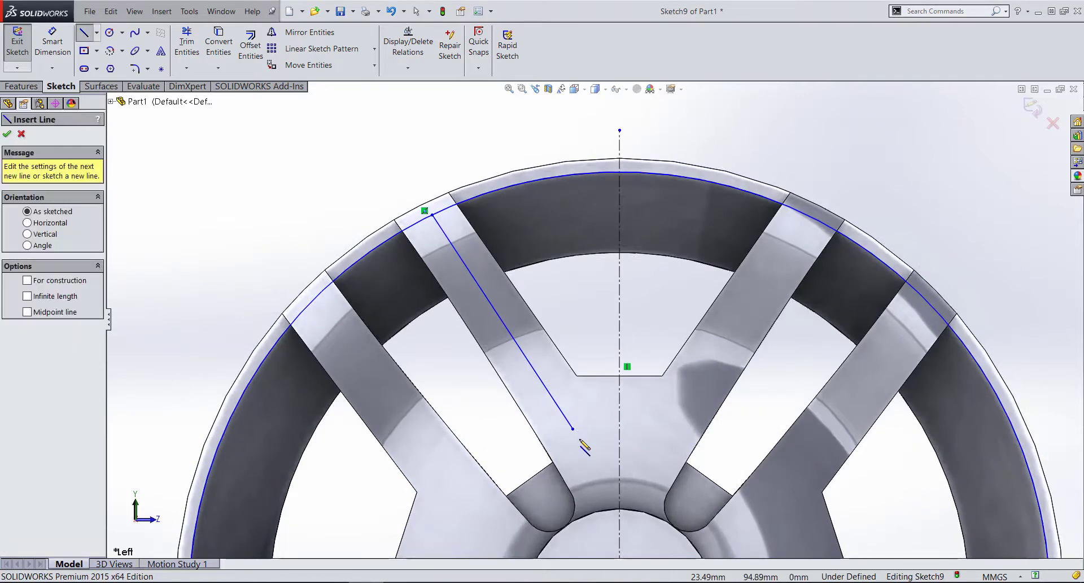
pyautogui.click(572, 428)
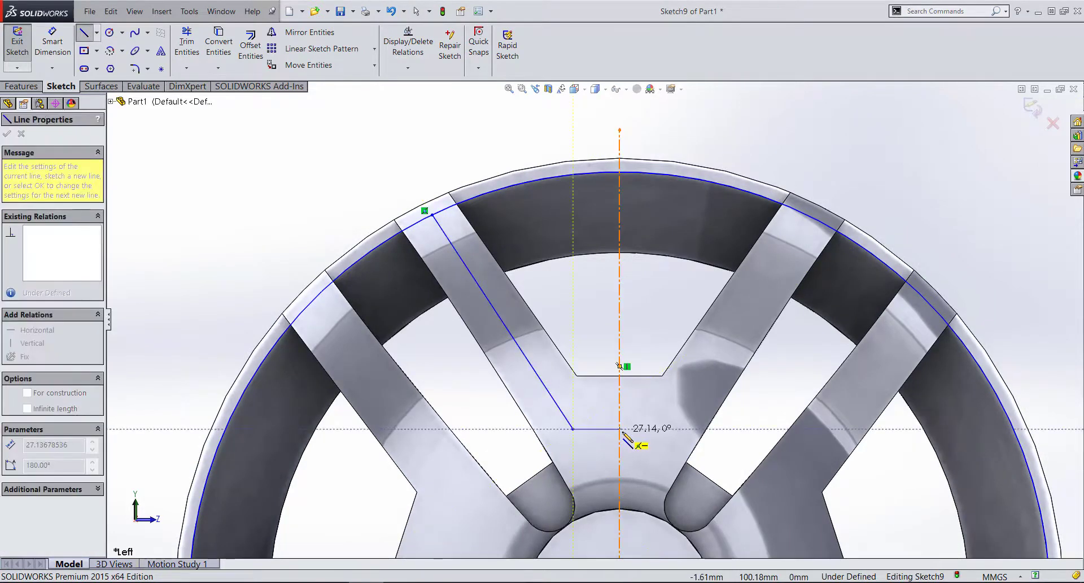
pyautogui.click(621, 430)
pyautogui.press('Escape')
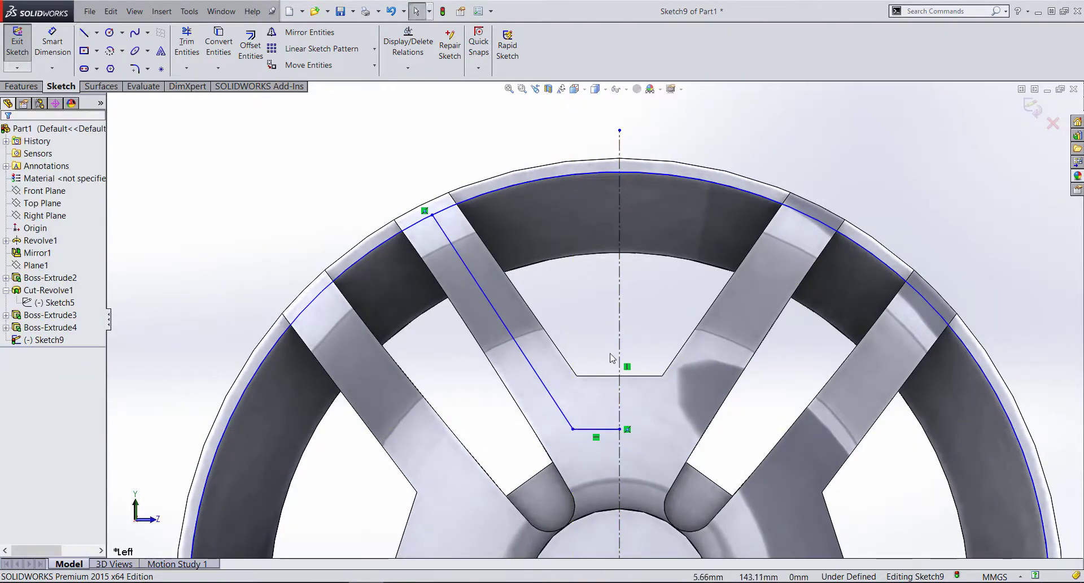
pyautogui.scroll(1, 530, 246)
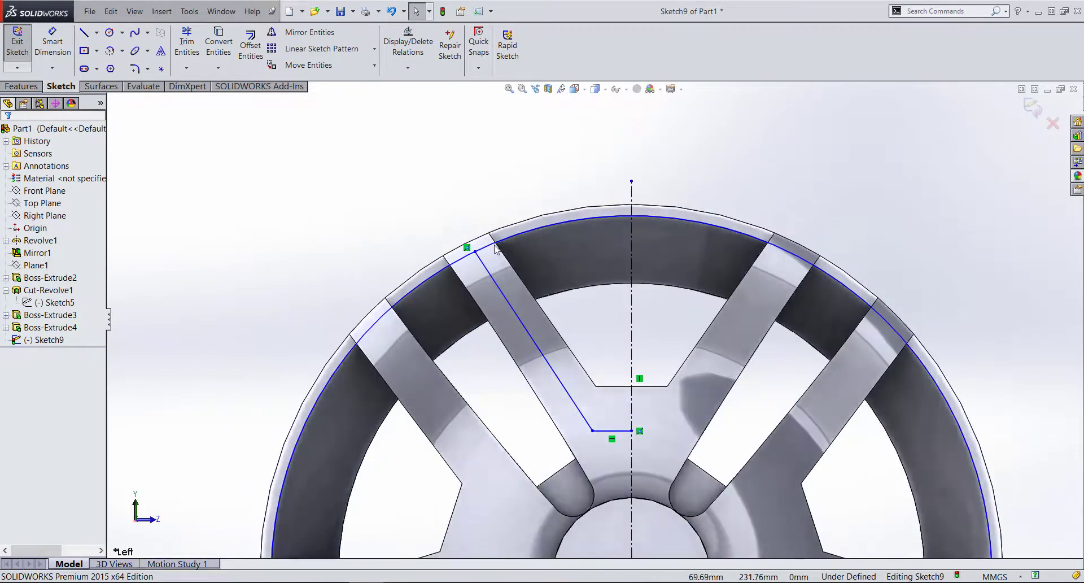
pyautogui.scroll(2, 594, 319)
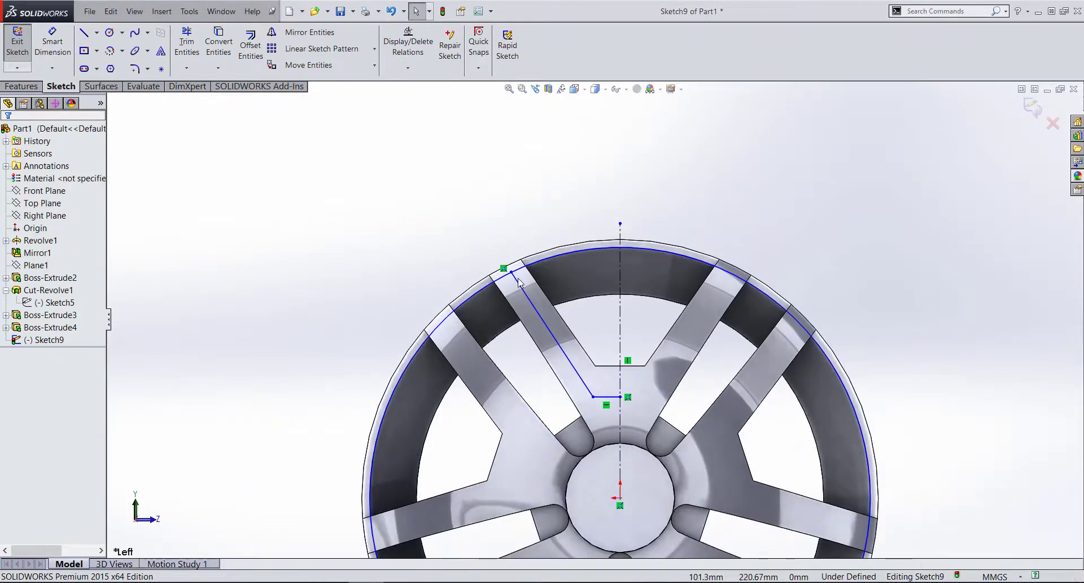
pyautogui.moveTo(512, 276); pyautogui.dragTo(510, 284)
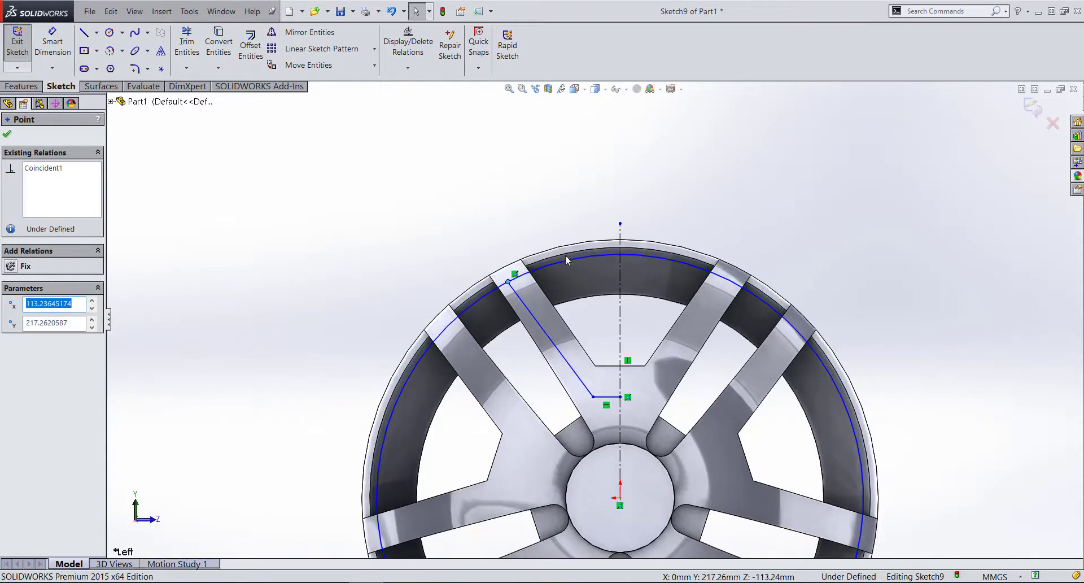
# - Give the sketch arc Concentric and Coradial relations with the wheel's rim edge
pyautogui.scroll(-3, 566, 259)
pyautogui.click(614, 269)
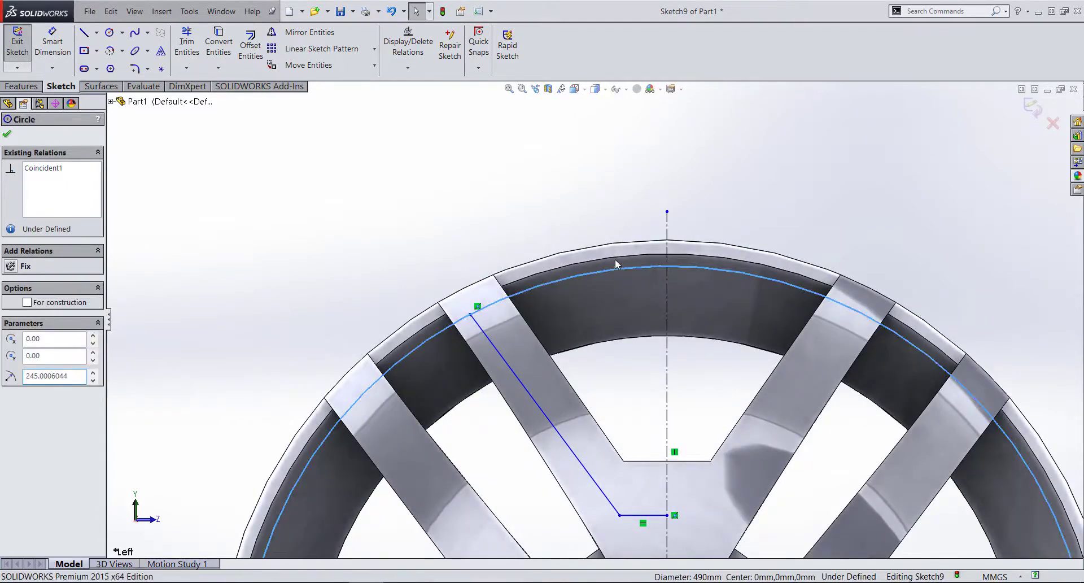
pyautogui.click(615, 261)
pyautogui.press('Escape')
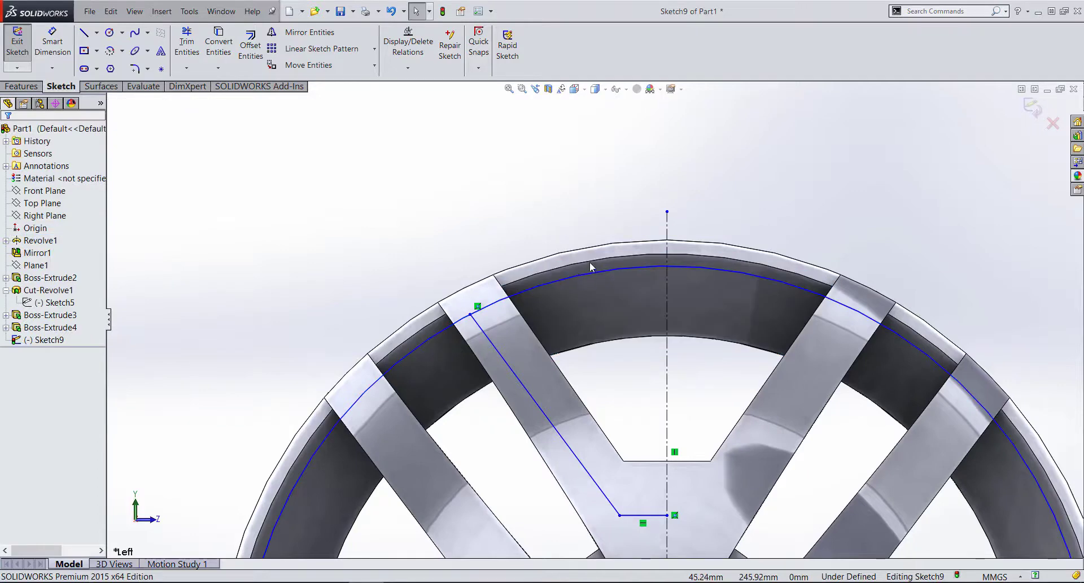
pyautogui.keyDown('ctrl'); pyautogui.click(594, 273); pyautogui.keyUp('ctrl')
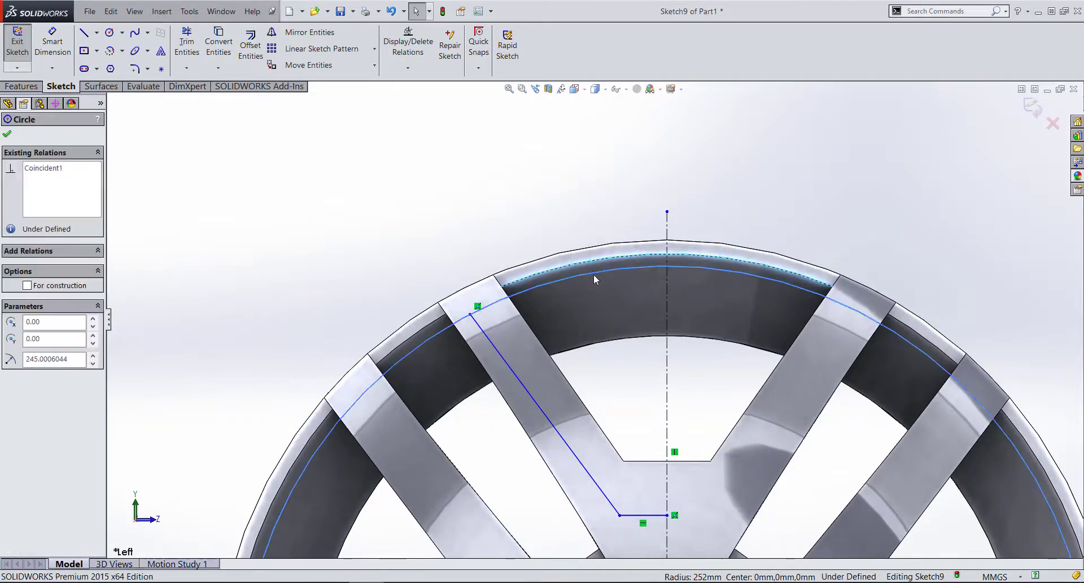
pyautogui.click(30, 375)
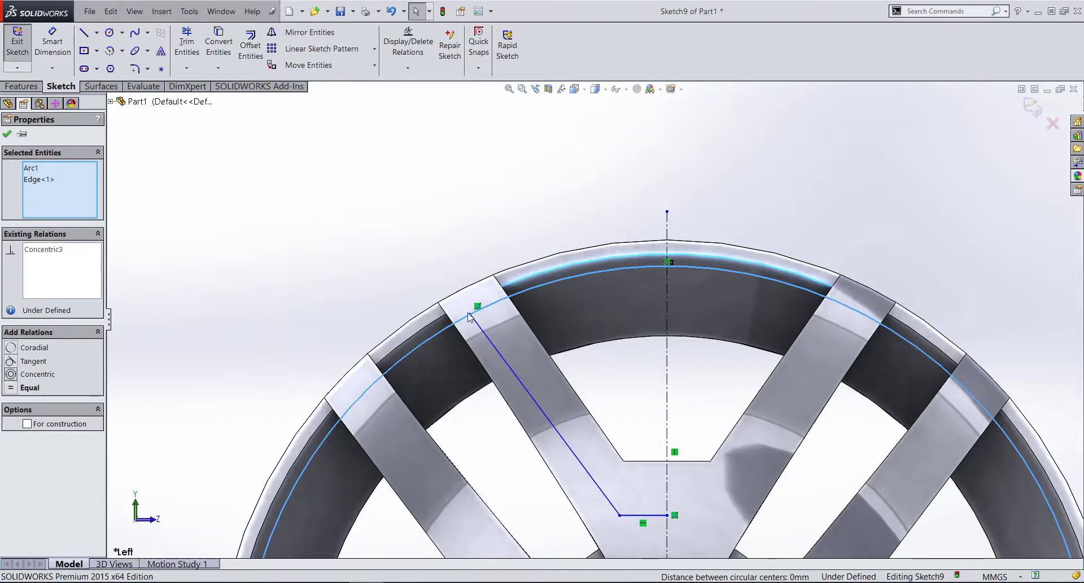
pyautogui.click(32, 348)
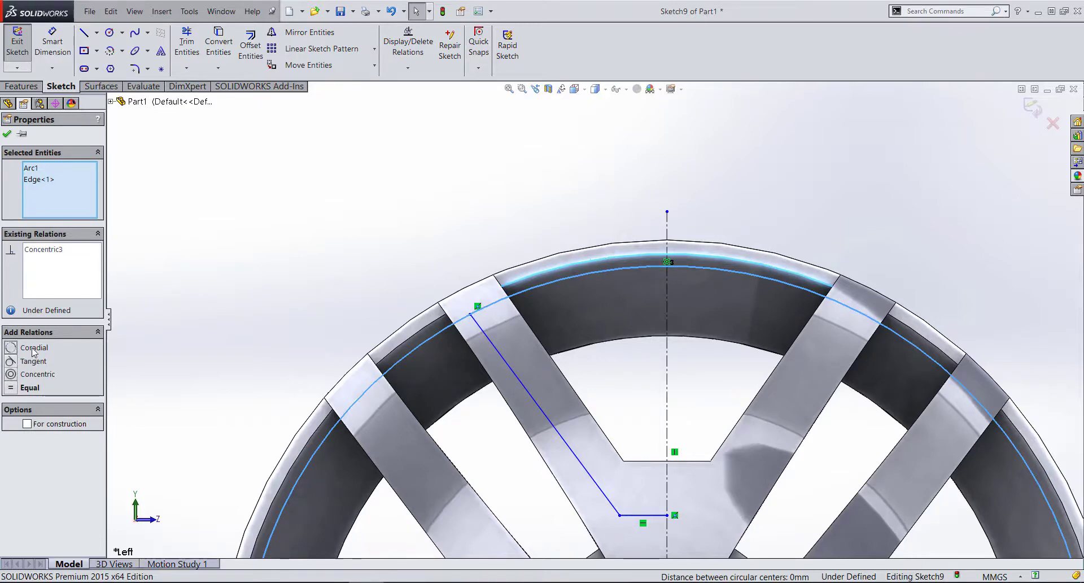
pyautogui.click(6, 133)
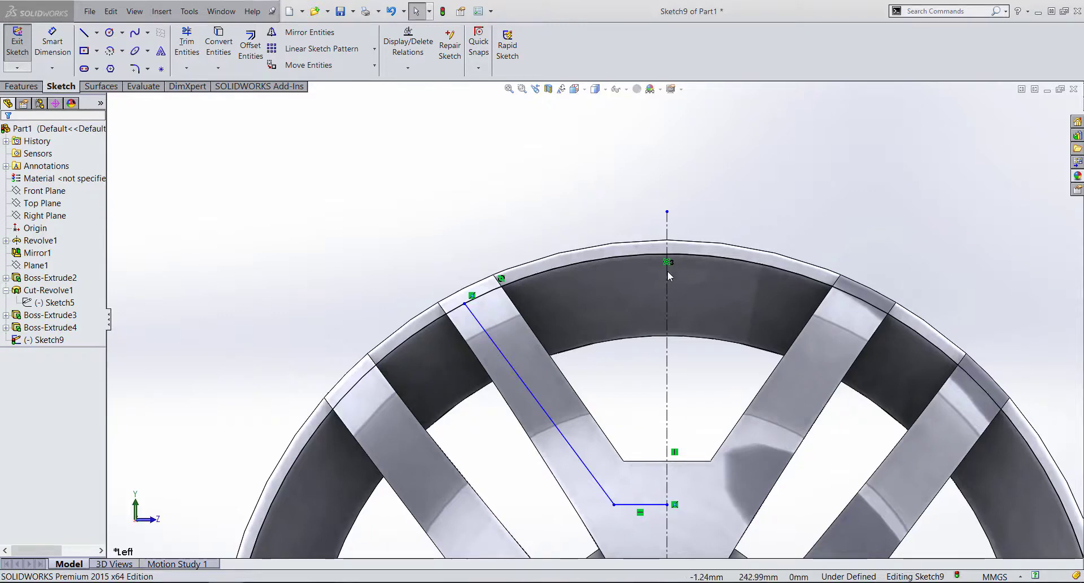
# - Draw a second bent line down the spoke, parallel to the first, ending at the centerline
pyautogui.click(83, 32)
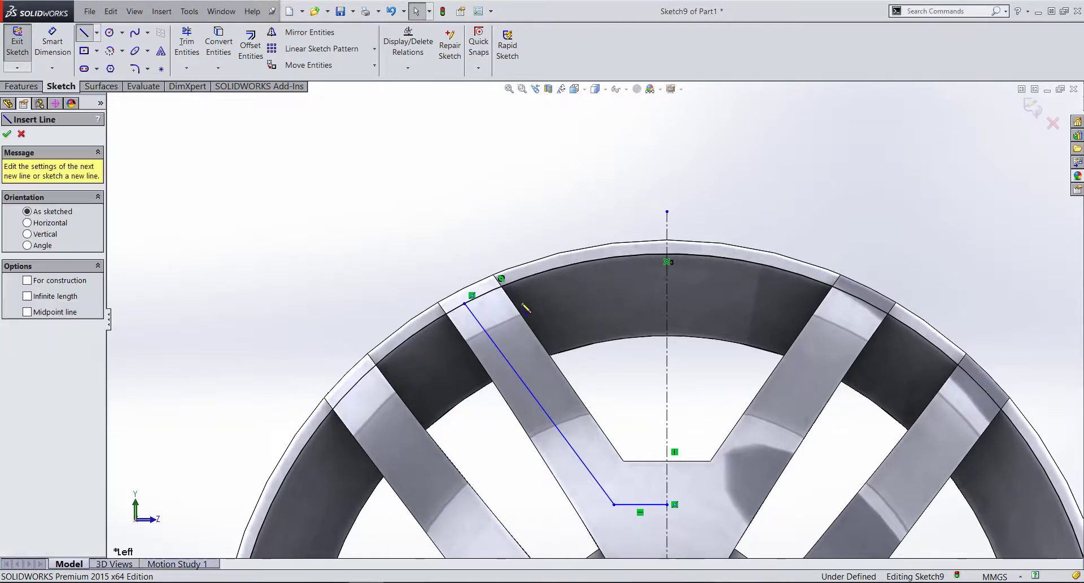
pyautogui.click(489, 292)
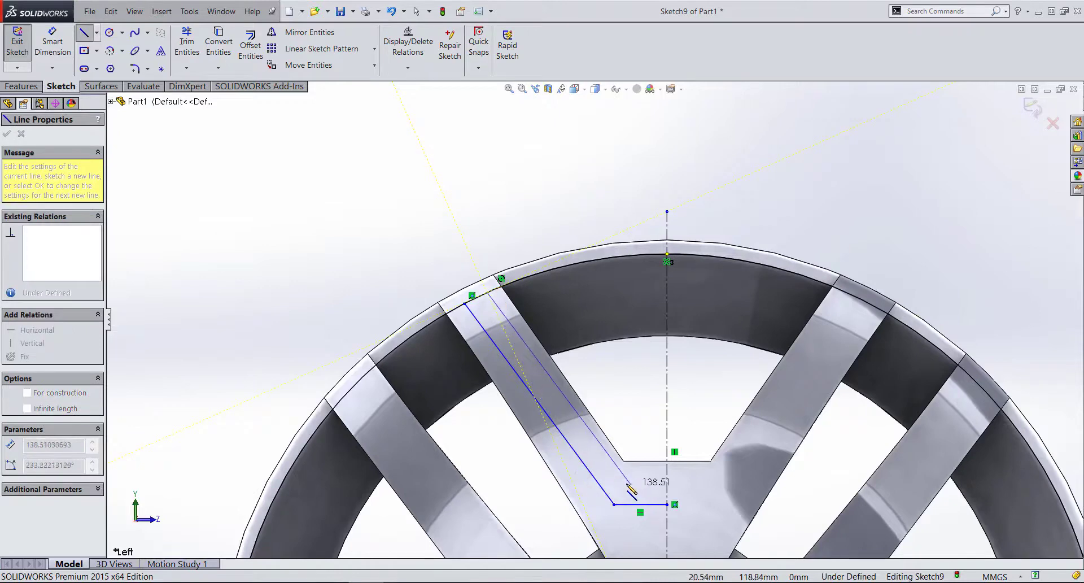
pyautogui.click(626, 482)
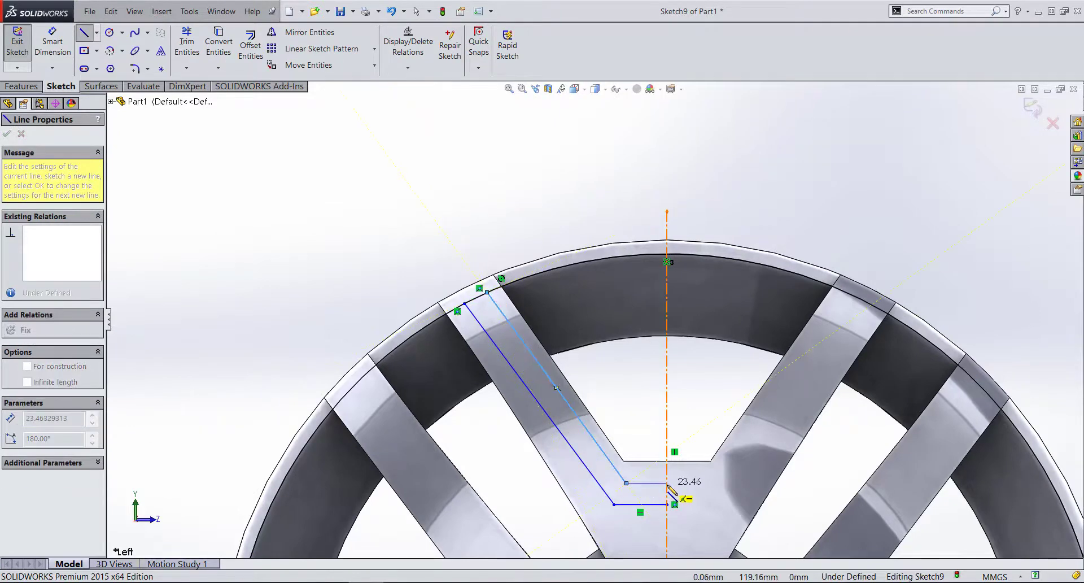
pyautogui.click(668, 483)
pyautogui.press('Escape')
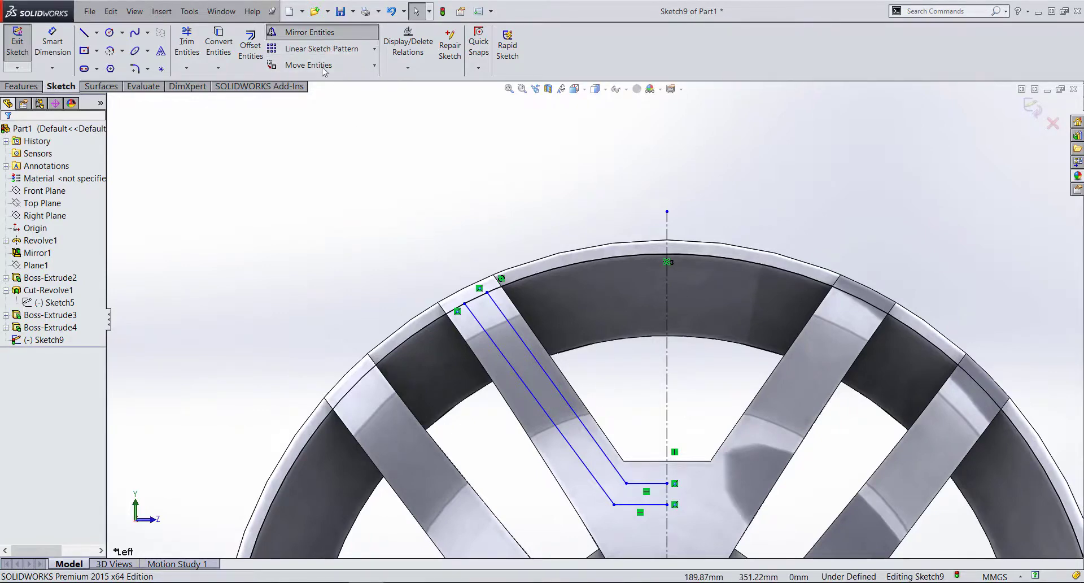
# - Mirror the two slanted and two horizontal groove lines about the vertical centerline
pyautogui.click(309, 33)
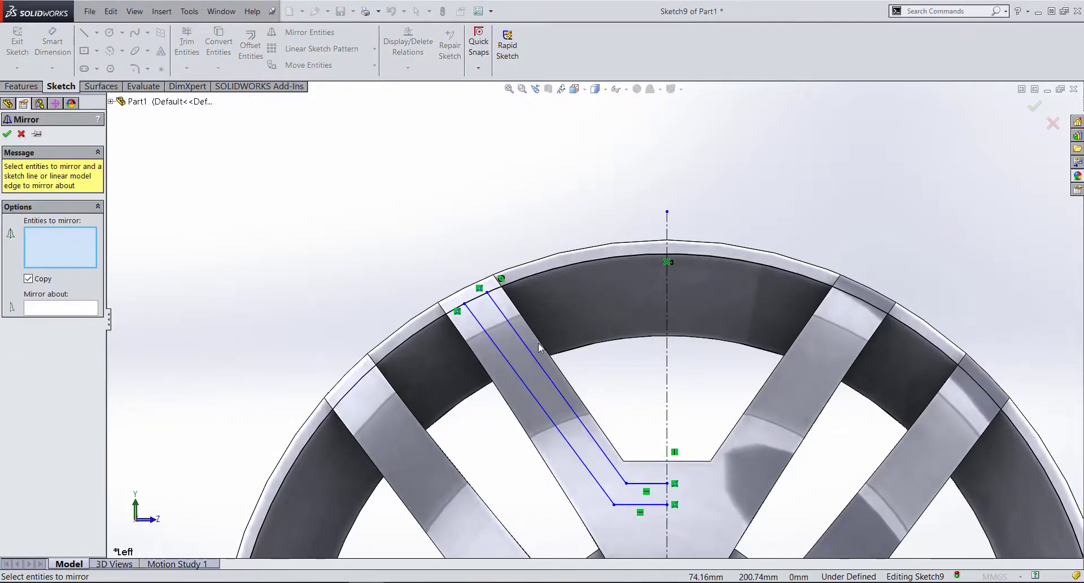
pyautogui.click(558, 390)
pyautogui.click(553, 425)
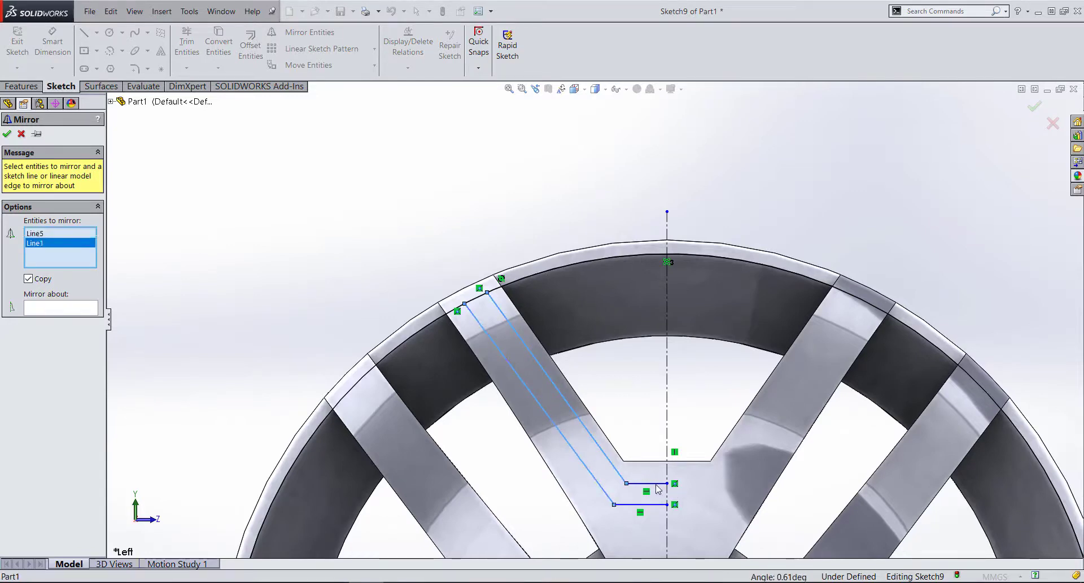
pyautogui.click(657, 484)
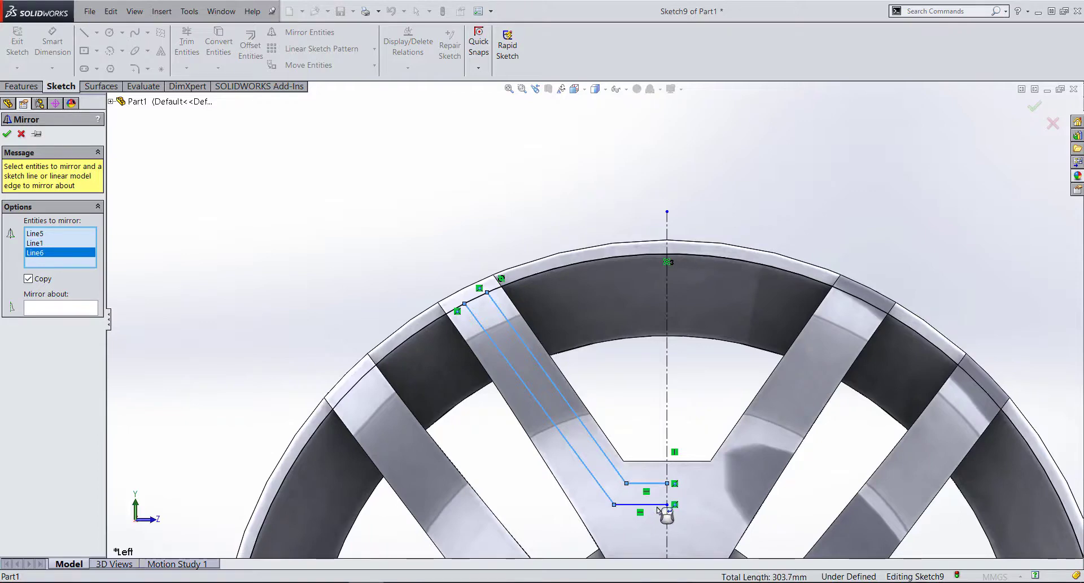
pyautogui.click(648, 504)
pyautogui.click(64, 308)
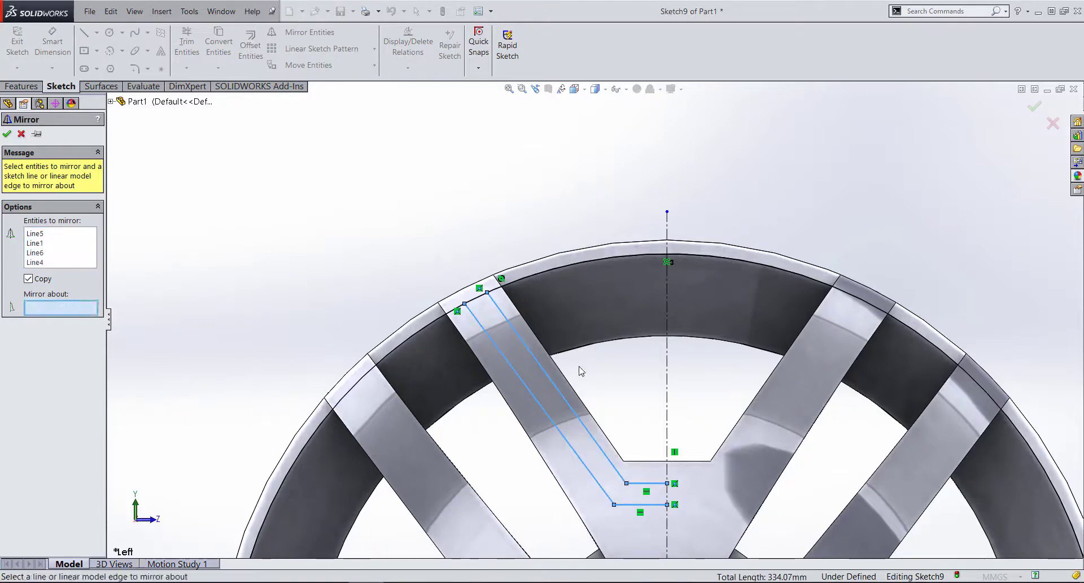
pyautogui.click(668, 383)
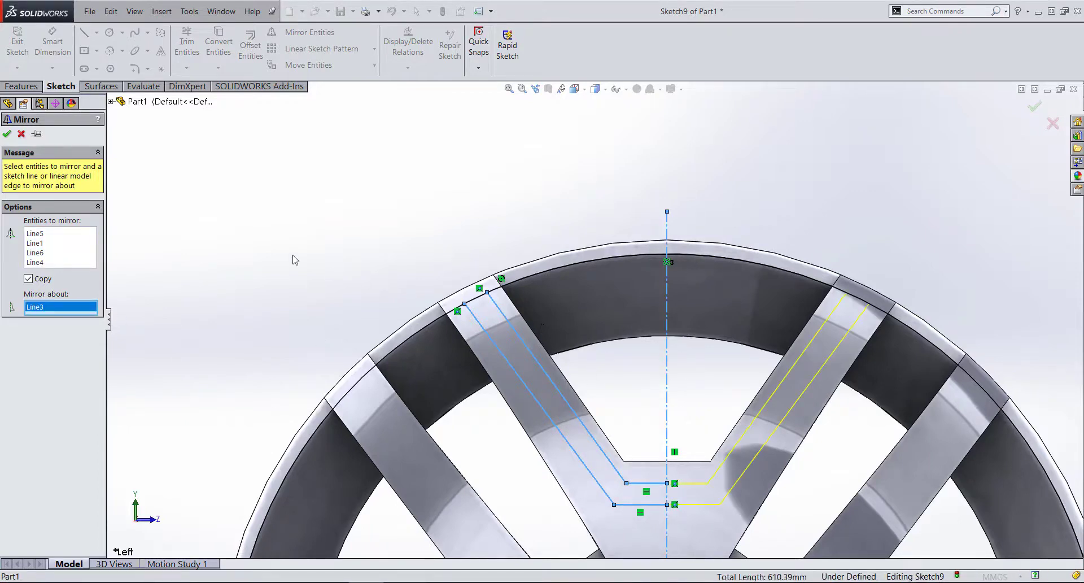
pyautogui.click(8, 134)
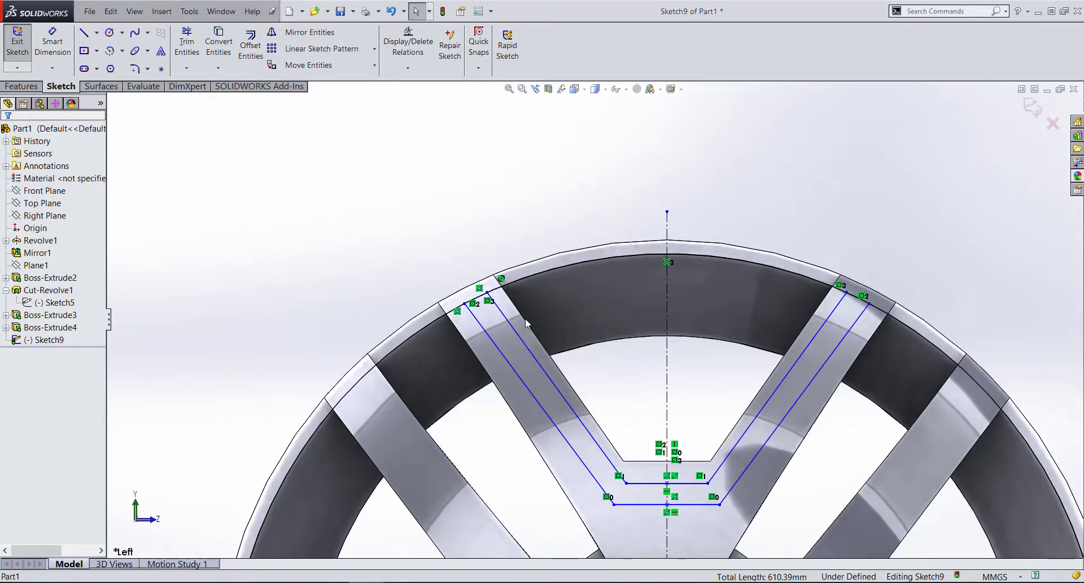
pyautogui.scroll(-1, 525, 323)
pyautogui.scroll(-3, 525, 316)
pyautogui.scroll(2, 621, 339)
pyautogui.scroll(1, 812, 356)
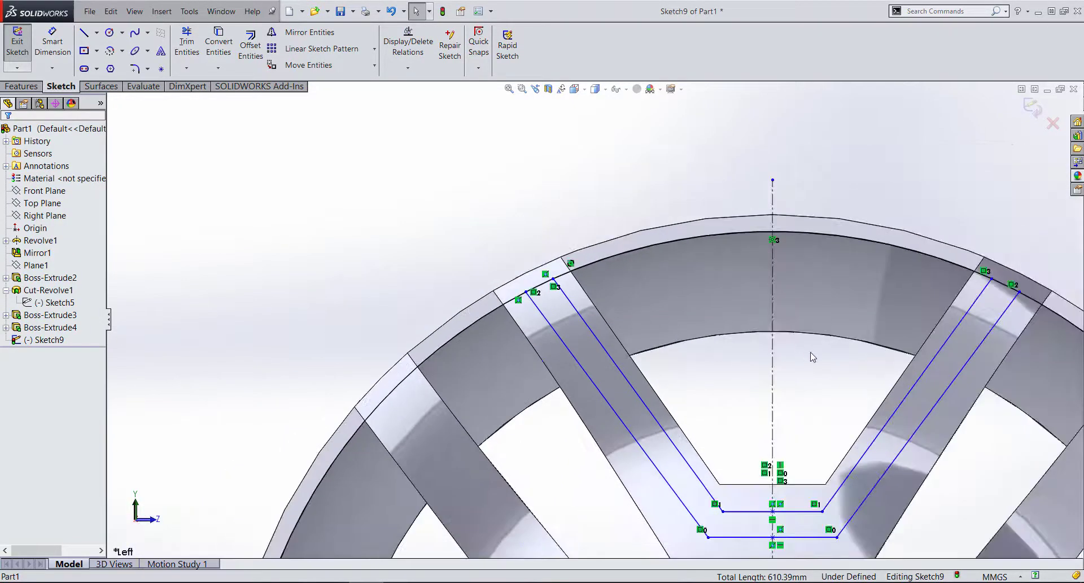
pyautogui.scroll(1, 812, 356)
pyautogui.scroll(-1, 592, 286)
pyautogui.scroll(-1, 542, 188)
pyautogui.scroll(-1, 485, 295)
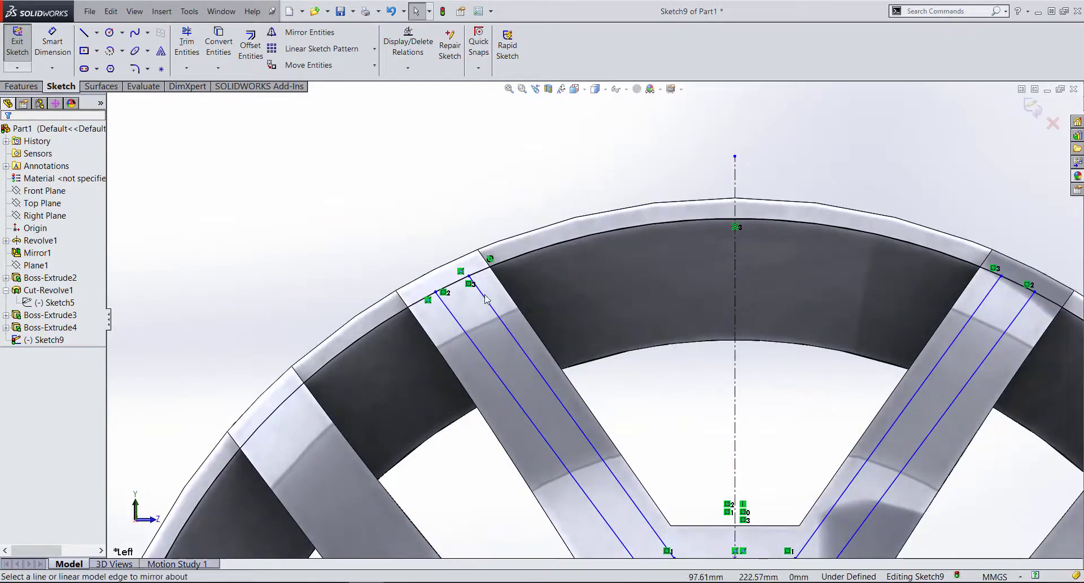
# - Dimension the first rim-point distance, changing 14.46 to 11.85 mm
pyautogui.click(50, 45)
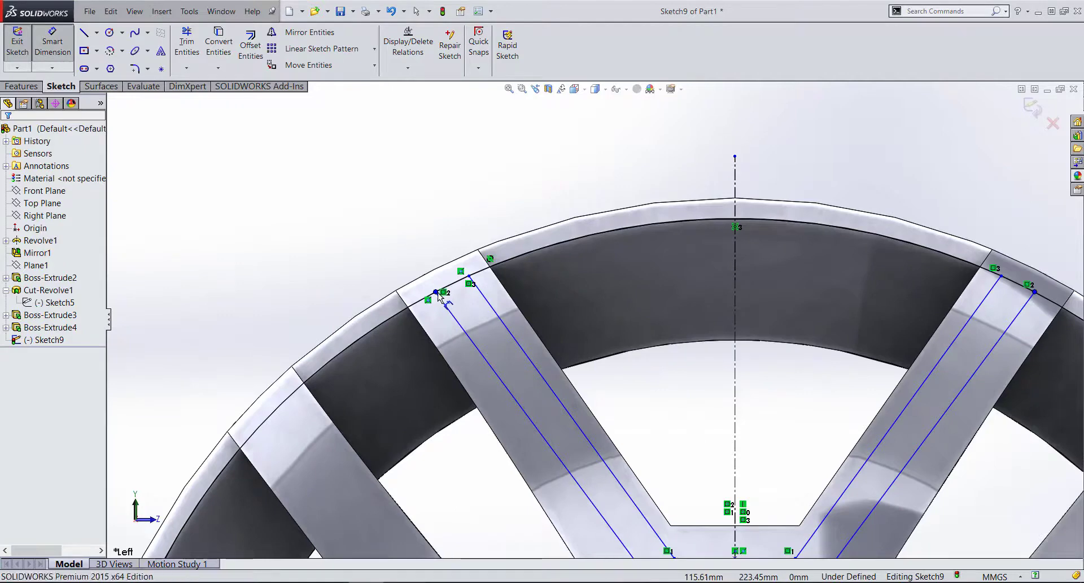
pyautogui.click(436, 292)
pyautogui.click(469, 275)
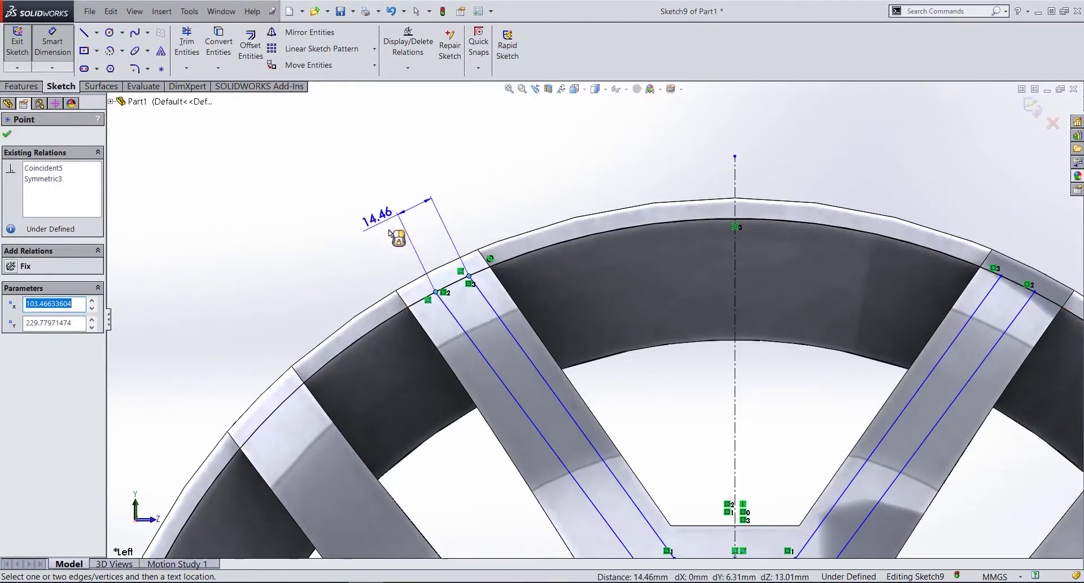
pyautogui.click(414, 236)
pyautogui.write('1')
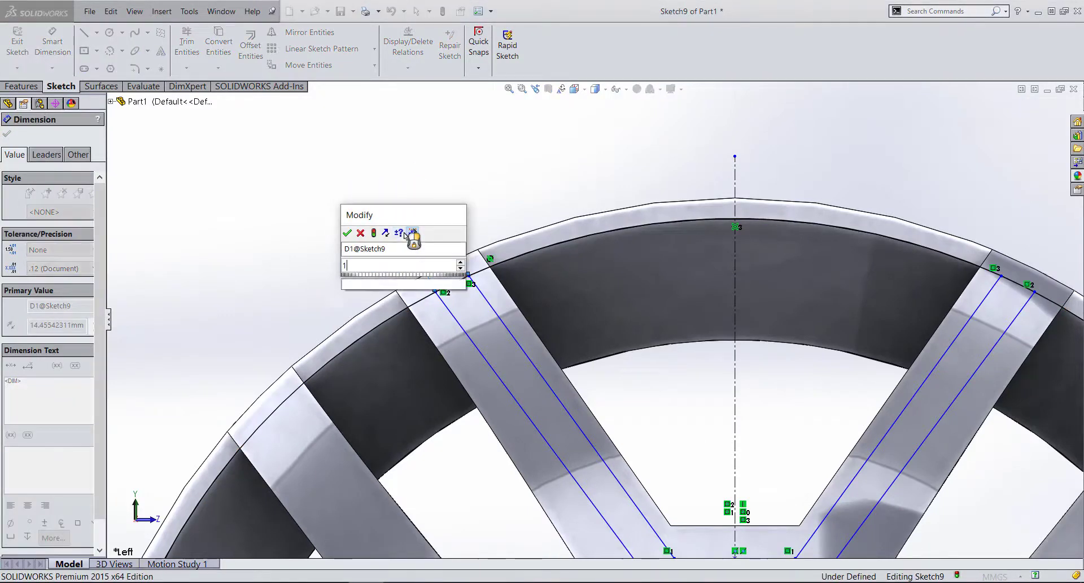
pyautogui.write('1.85')
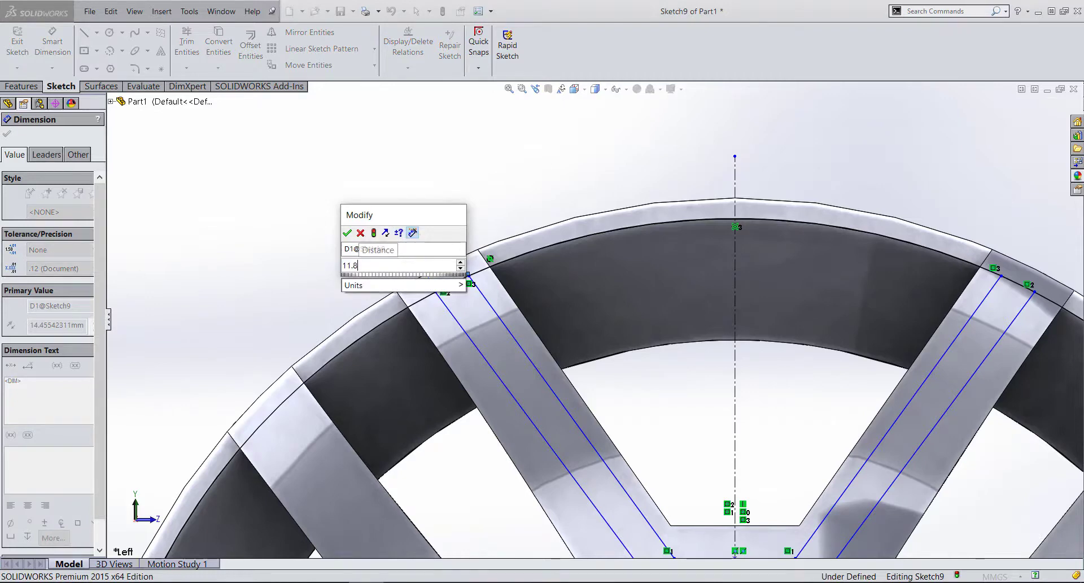
pyautogui.click(348, 233)
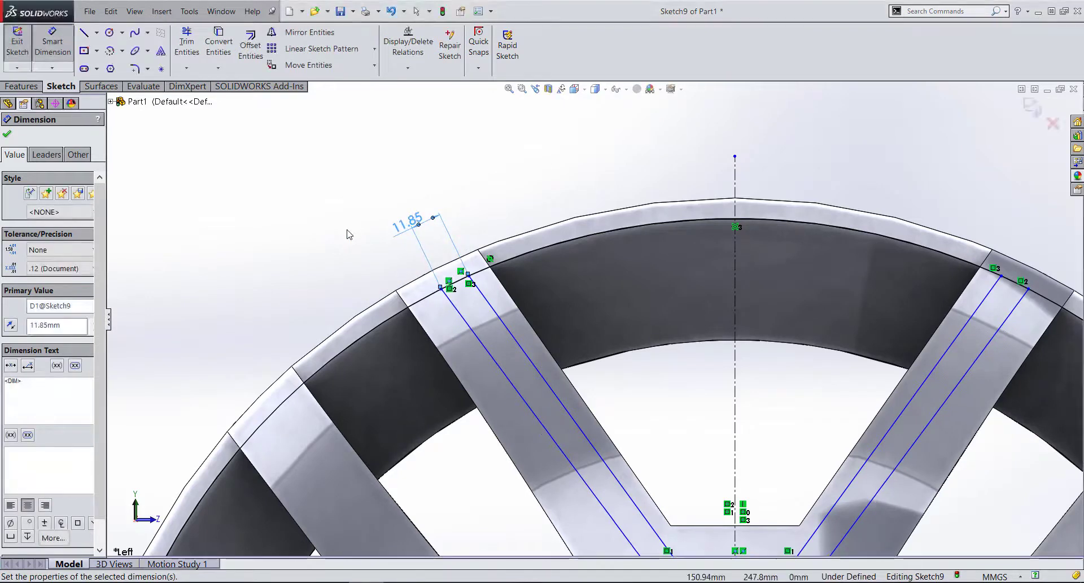
pyautogui.click(440, 289)
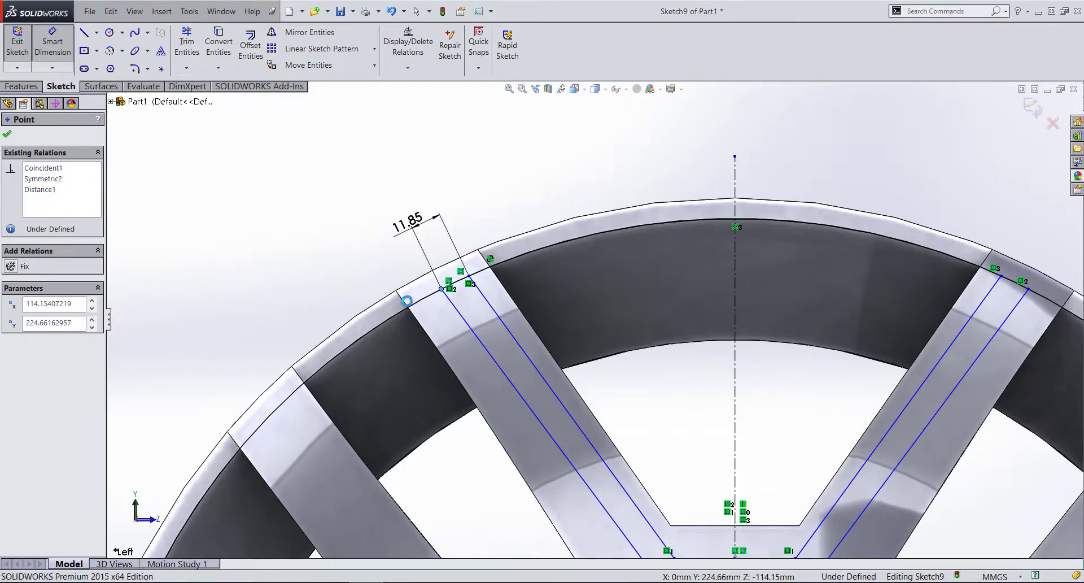
pyautogui.press('Escape')
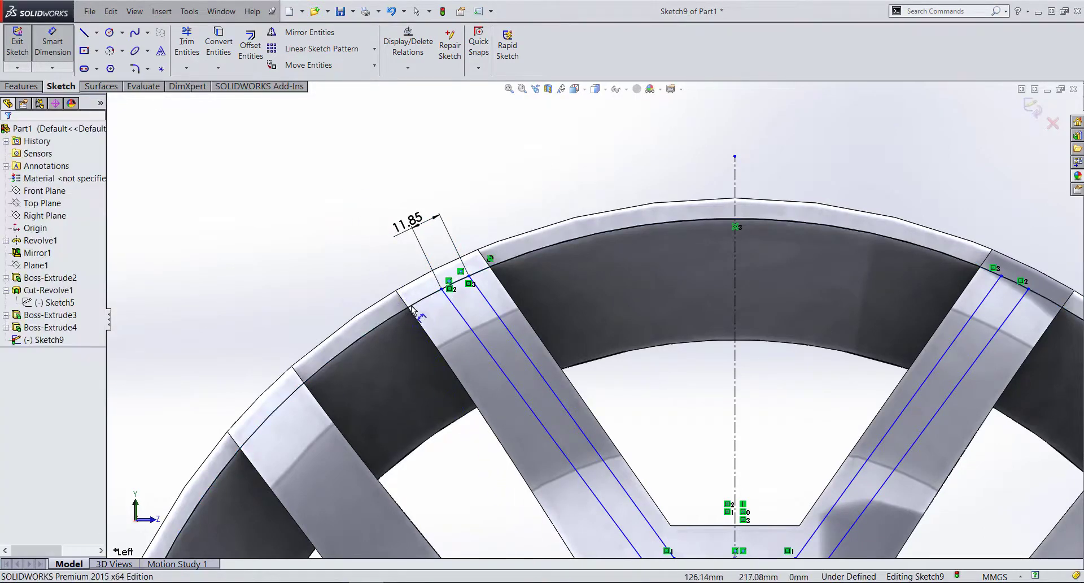
# - Add a second rim-point distance dimension, changing 14.84 to 11.85 mm
pyautogui.moveTo(390, 293); pyautogui.dragTo(357, 249, button='right')
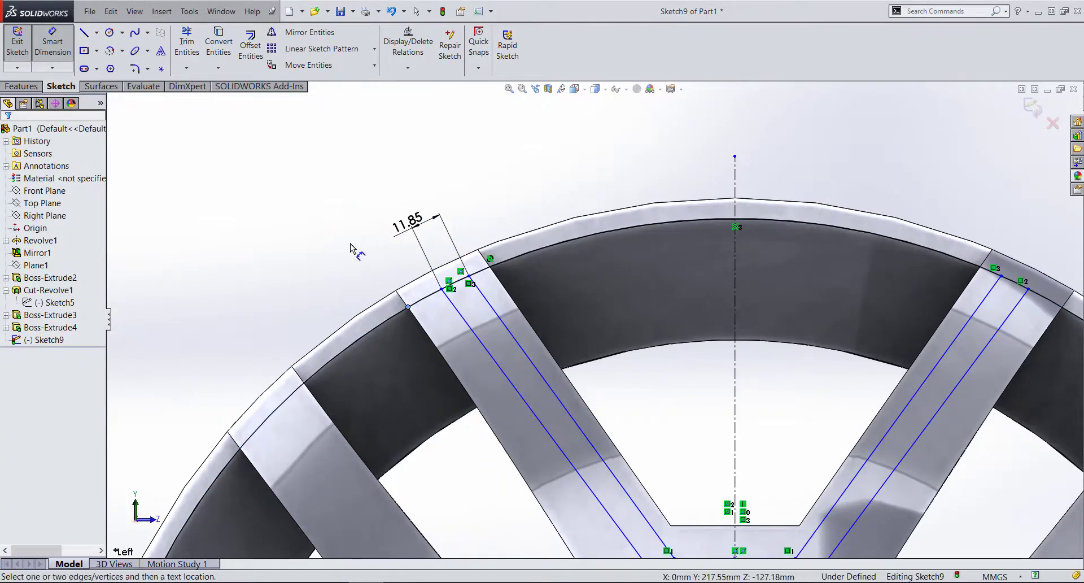
pyautogui.click(440, 288)
pyautogui.click(408, 306)
pyautogui.click(368, 241)
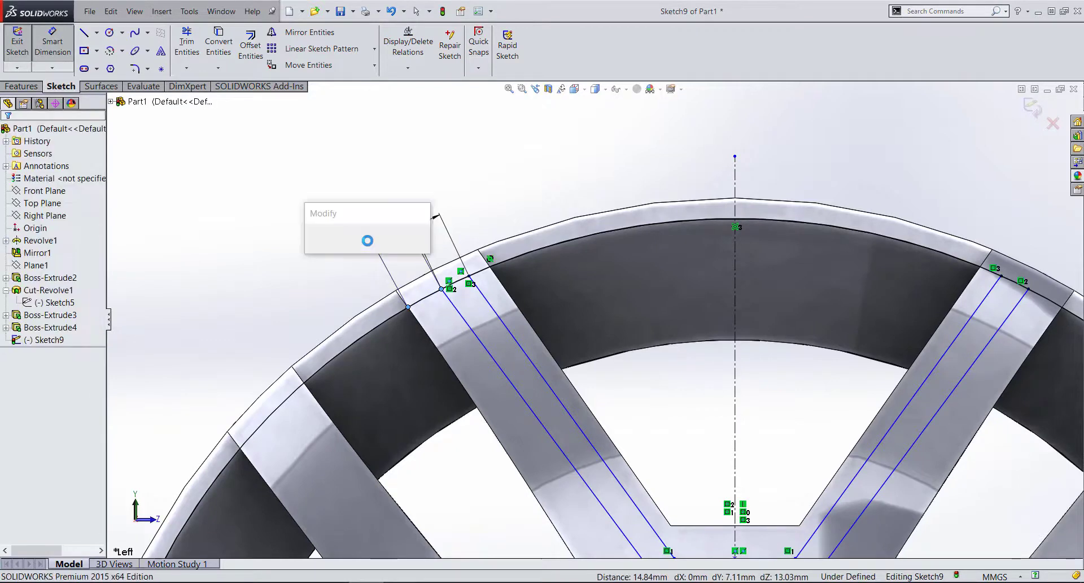
pyautogui.write('11.')
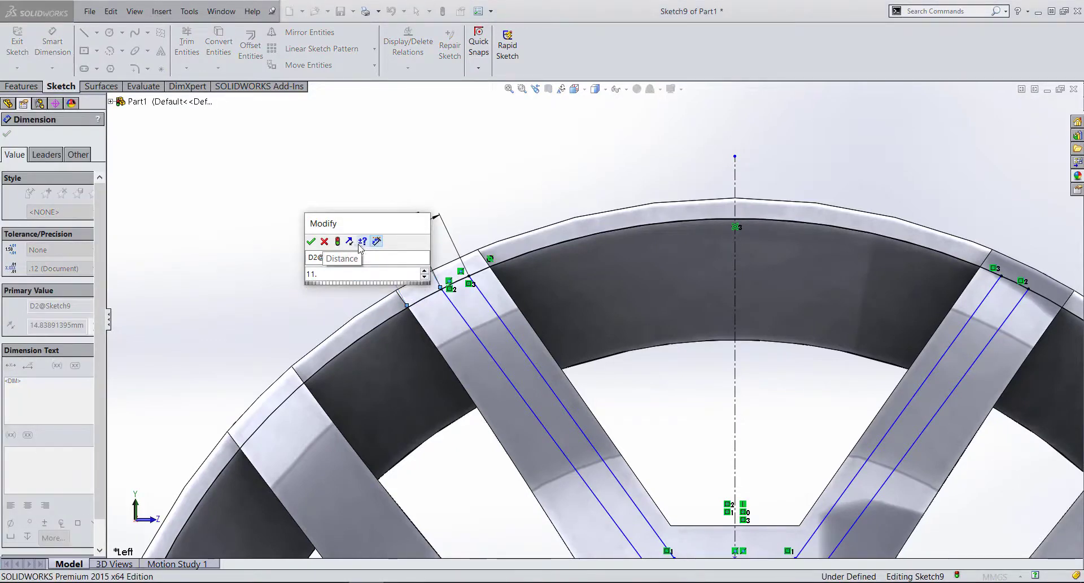
pyautogui.write('85')
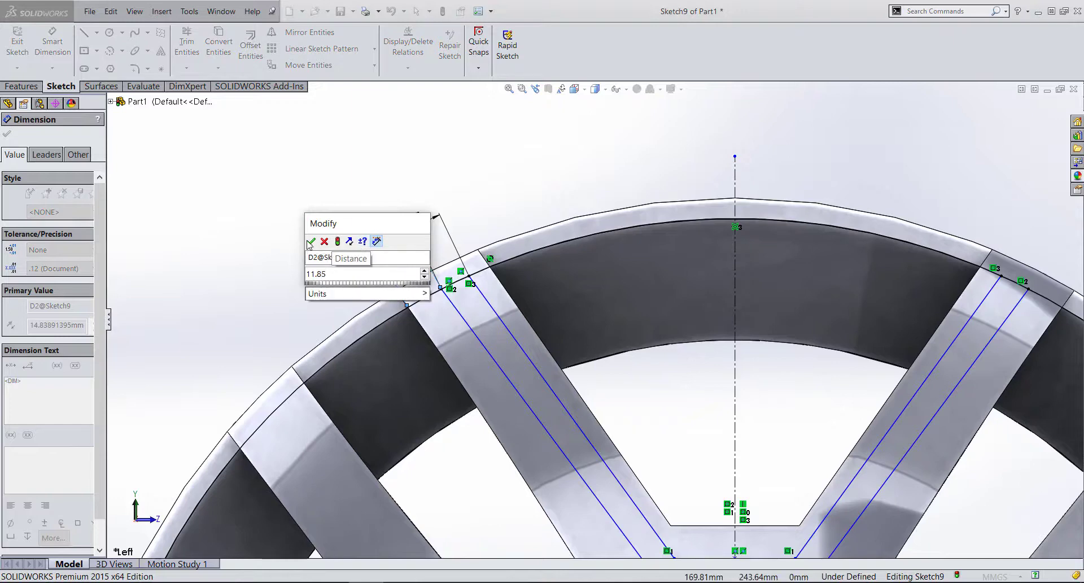
pyautogui.click(310, 242)
pyautogui.press('Escape')
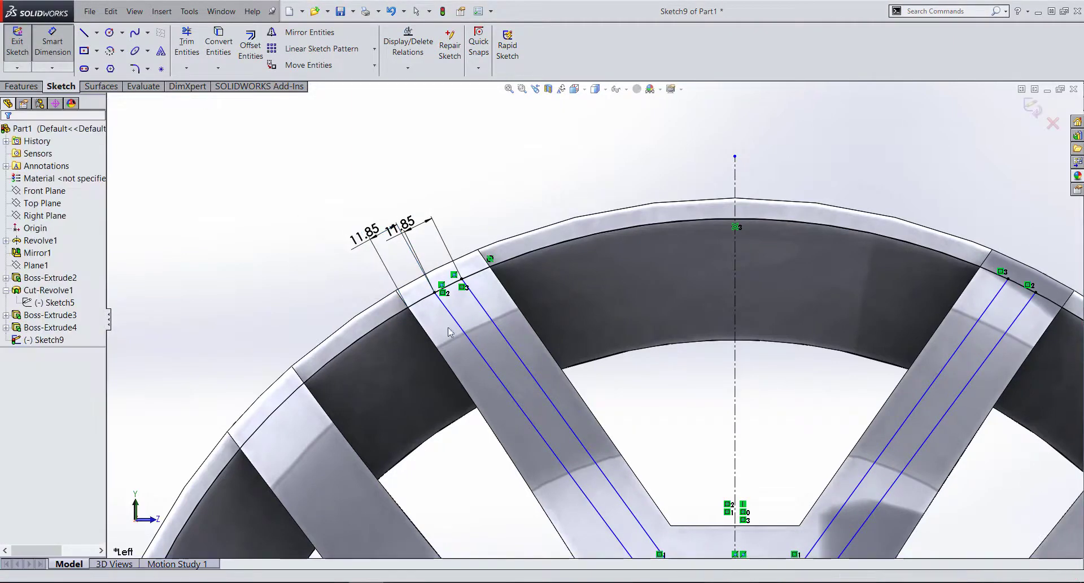
pyautogui.scroll(1, 515, 306)
pyautogui.scroll(-1, 515, 307)
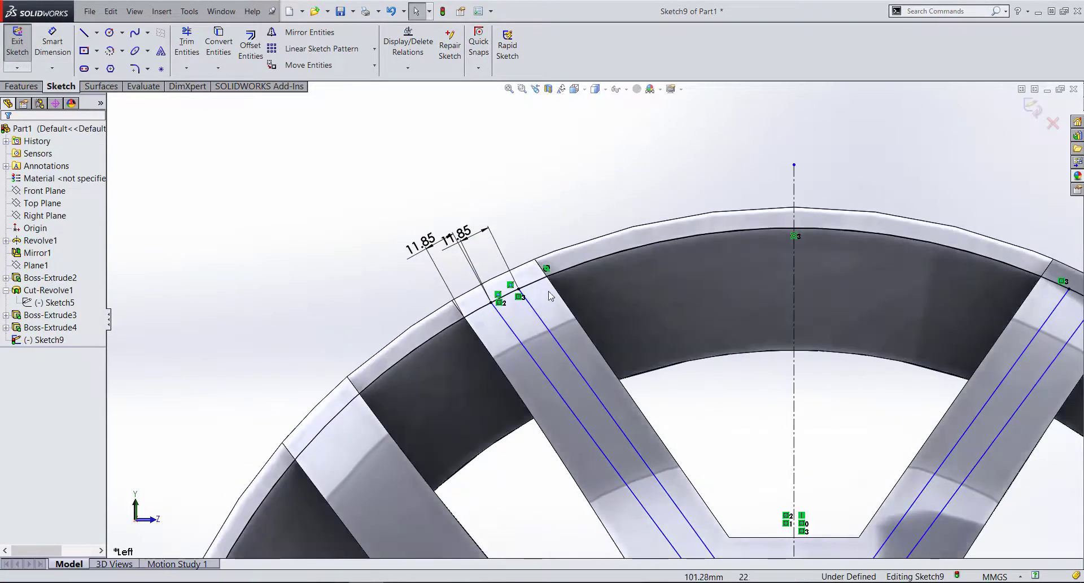
# - Cancel an unwanted groove-to-arc dimension and pan down to the lower spoke lines
pyautogui.click(53, 41)
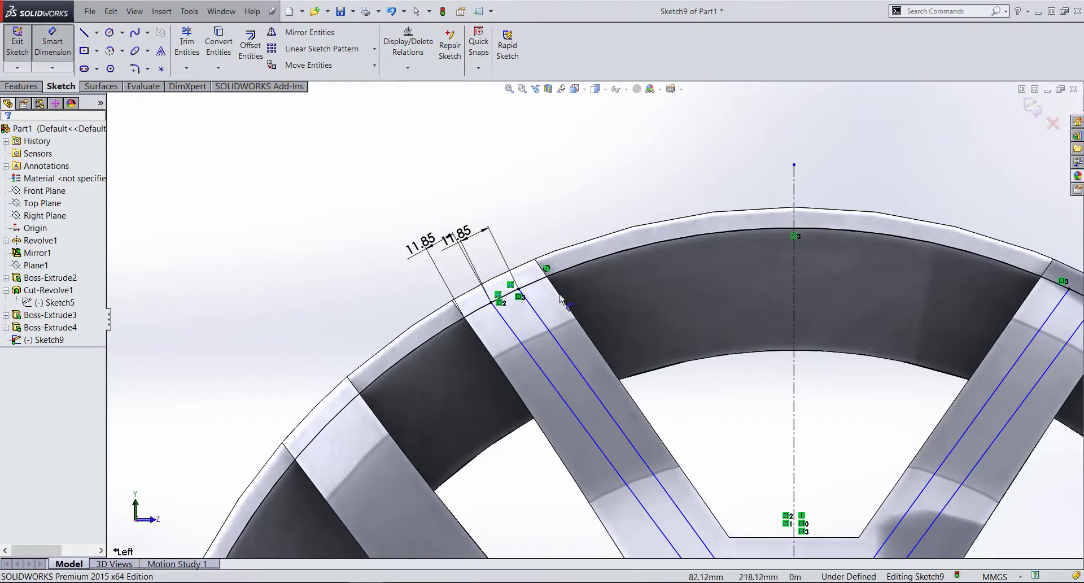
pyautogui.click(519, 290)
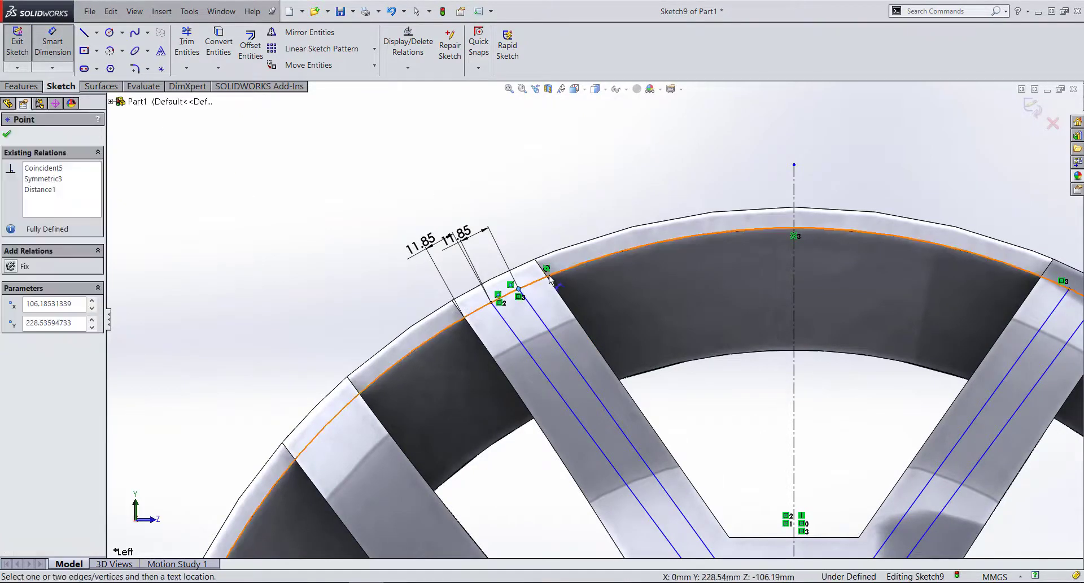
pyautogui.click(550, 280)
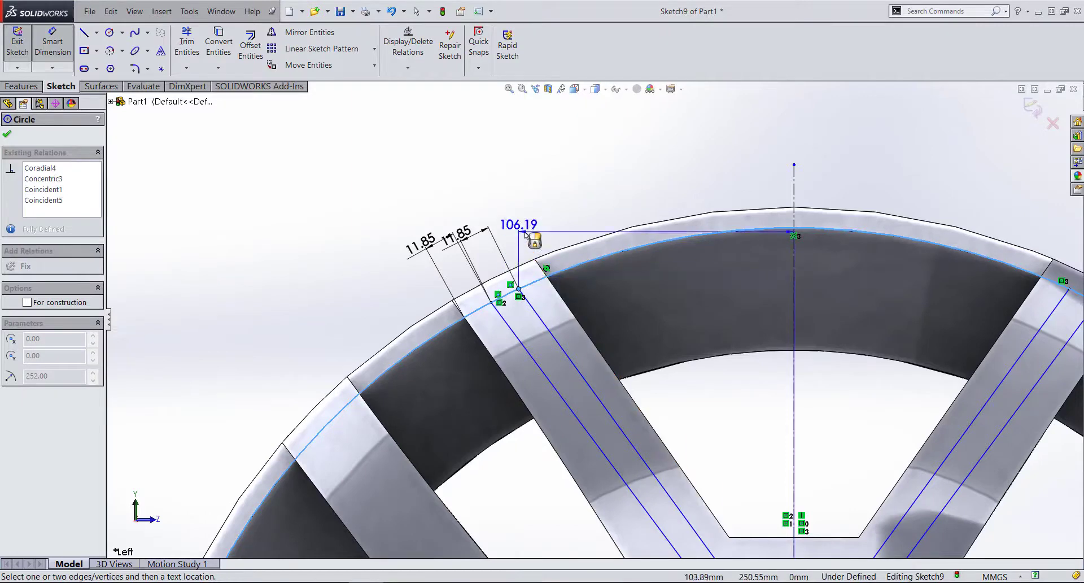
pyautogui.press('Escape')
pyautogui.press('Escape')
pyautogui.keyDown('ctrl'); pyautogui.moveTo(598, 398); pyautogui.dragTo(594, 332, button='middle'); pyautogui.keyUp('ctrl')
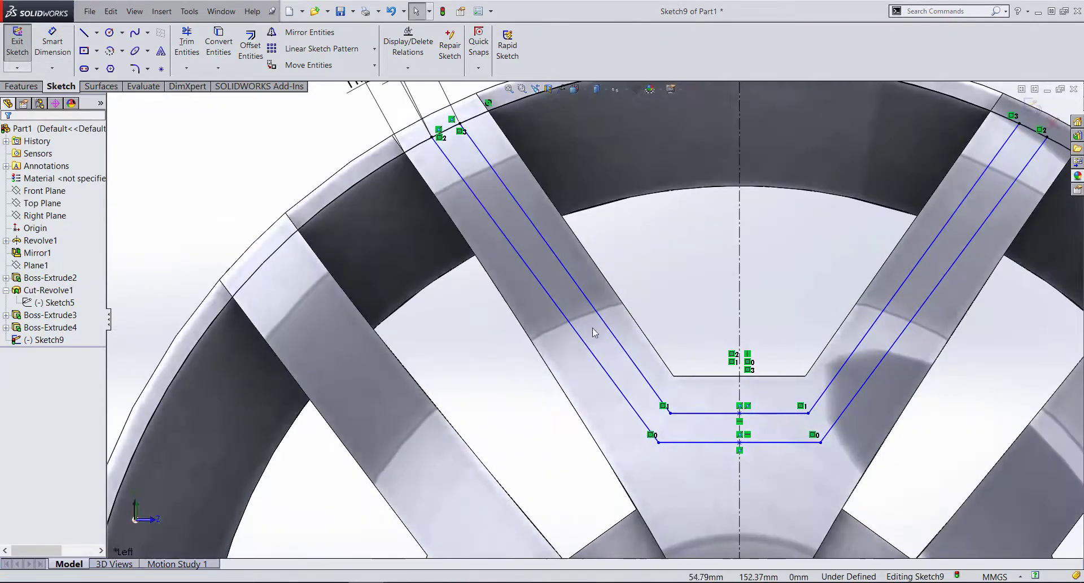
# - Make the two left groove lines parallel
pyautogui.click(587, 349)
pyautogui.keyDown('ctrl'); pyautogui.click(606, 324); pyautogui.keyUp('ctrl')
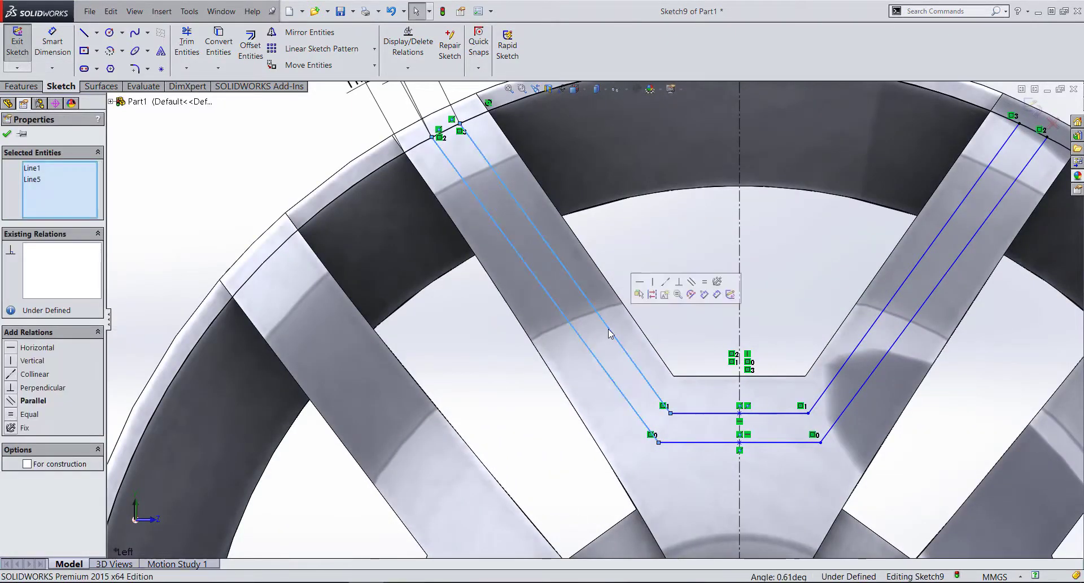
pyautogui.click(24, 402)
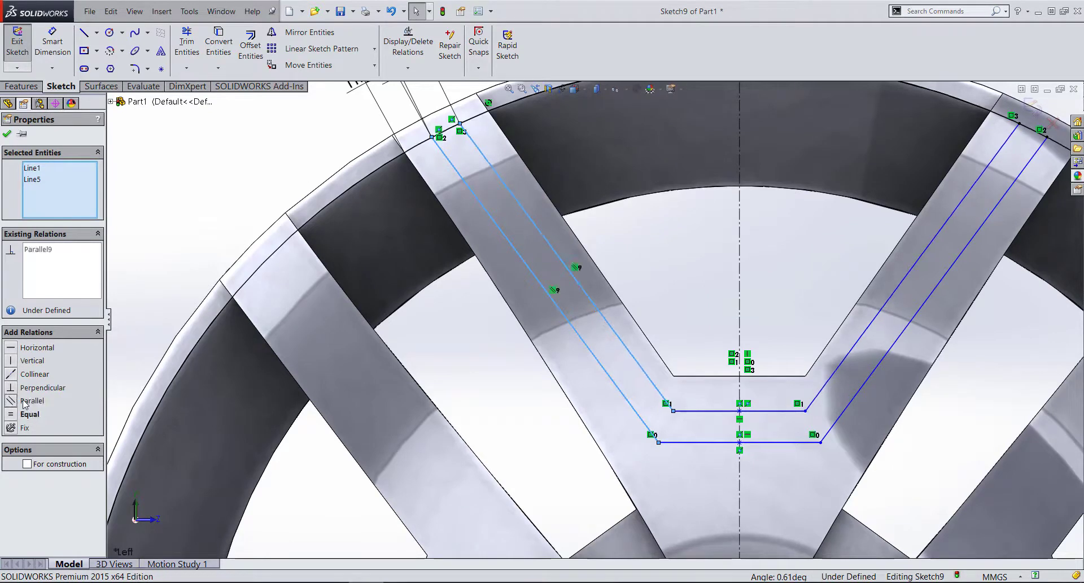
pyautogui.click(8, 134)
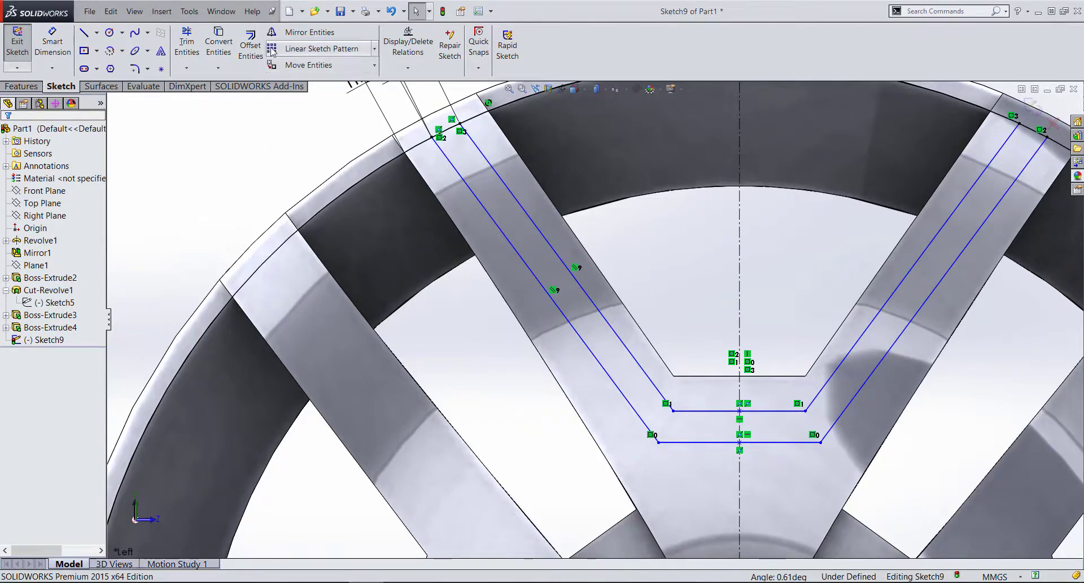
# - Dimension the spacing between the left groove lines to 11.85 mm
pyautogui.click(53, 43)
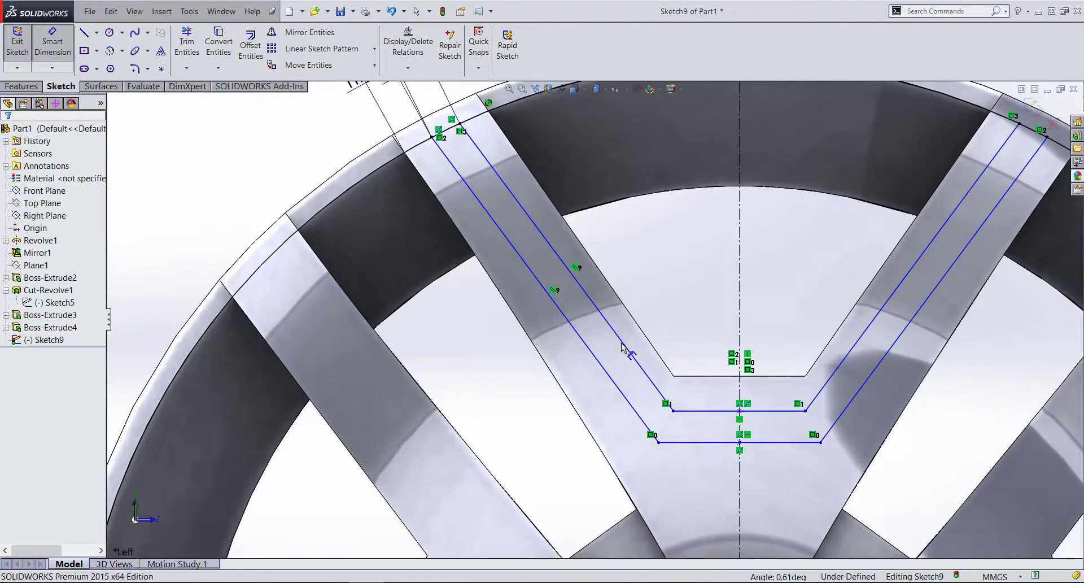
pyautogui.click(626, 347)
pyautogui.click(622, 390)
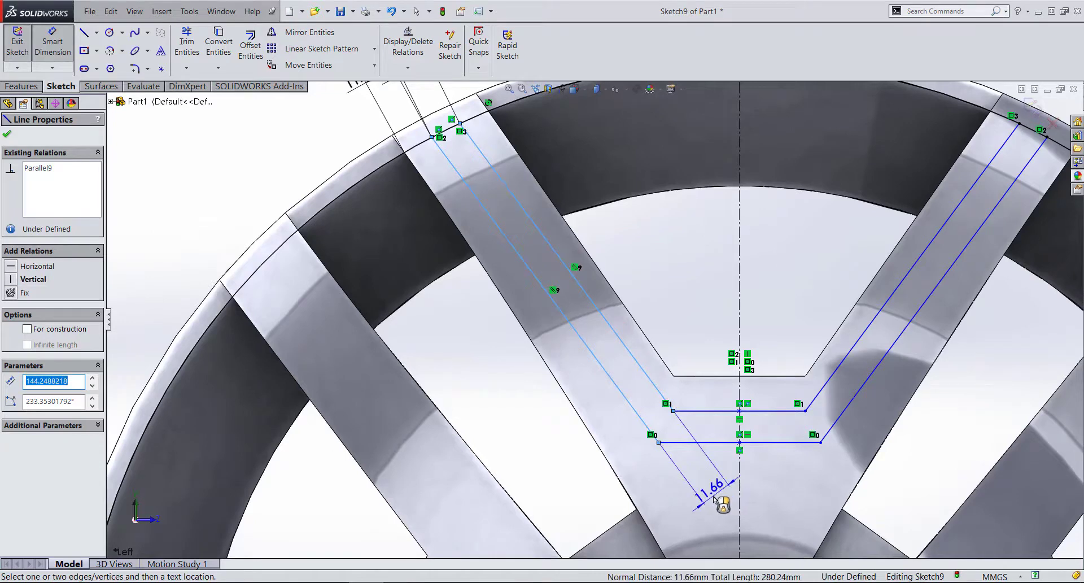
pyautogui.click(728, 500)
pyautogui.write('11')
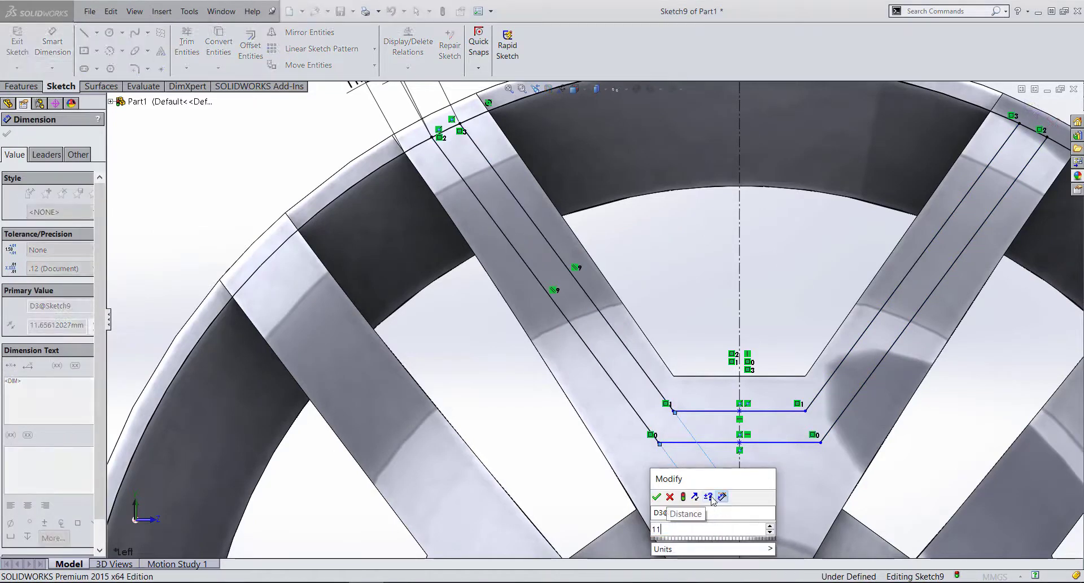
pyautogui.write('.85')
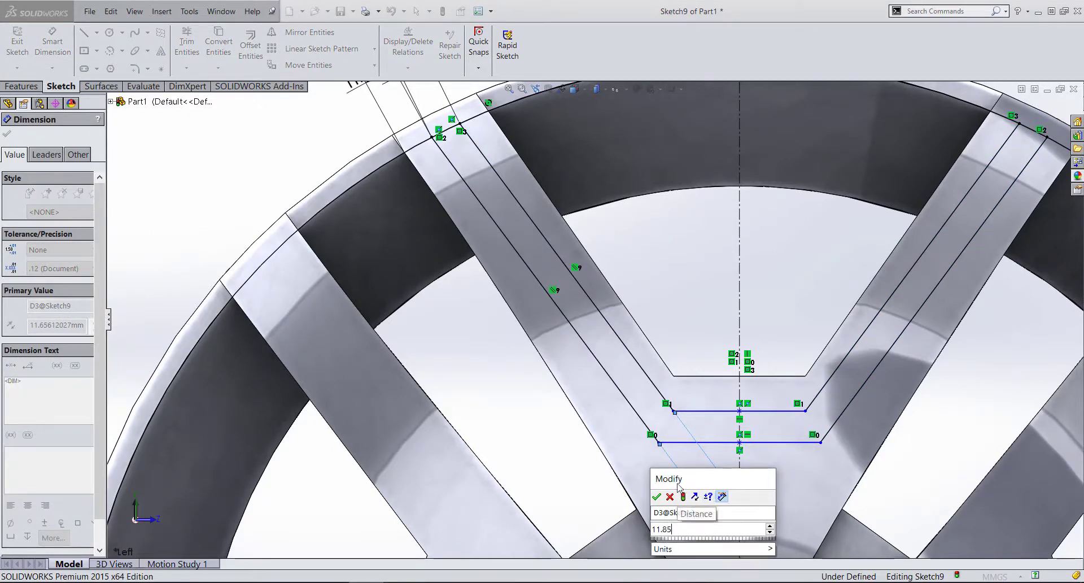
pyautogui.click(657, 497)
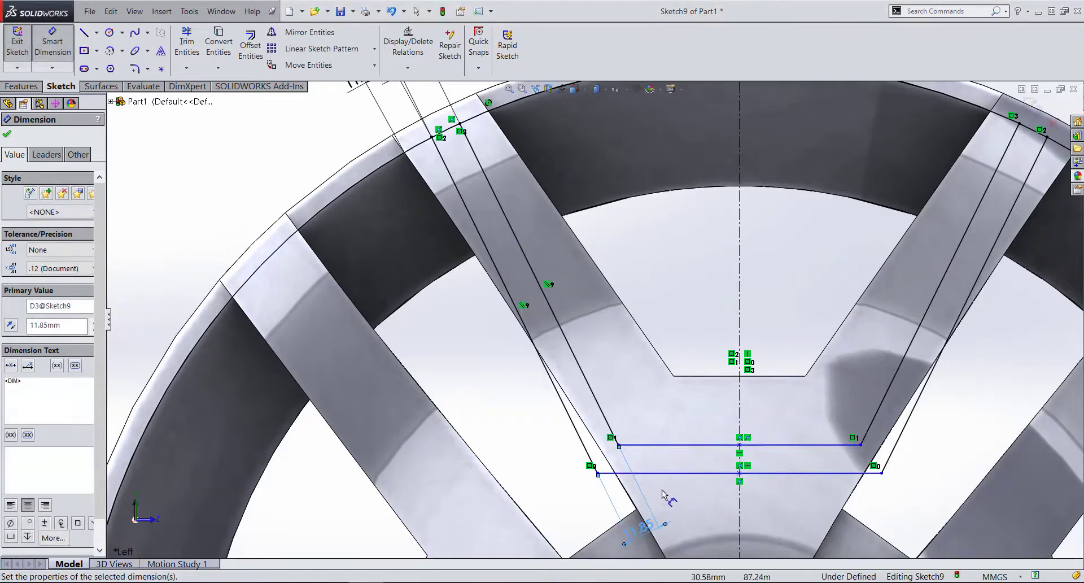
pyautogui.press('Escape')
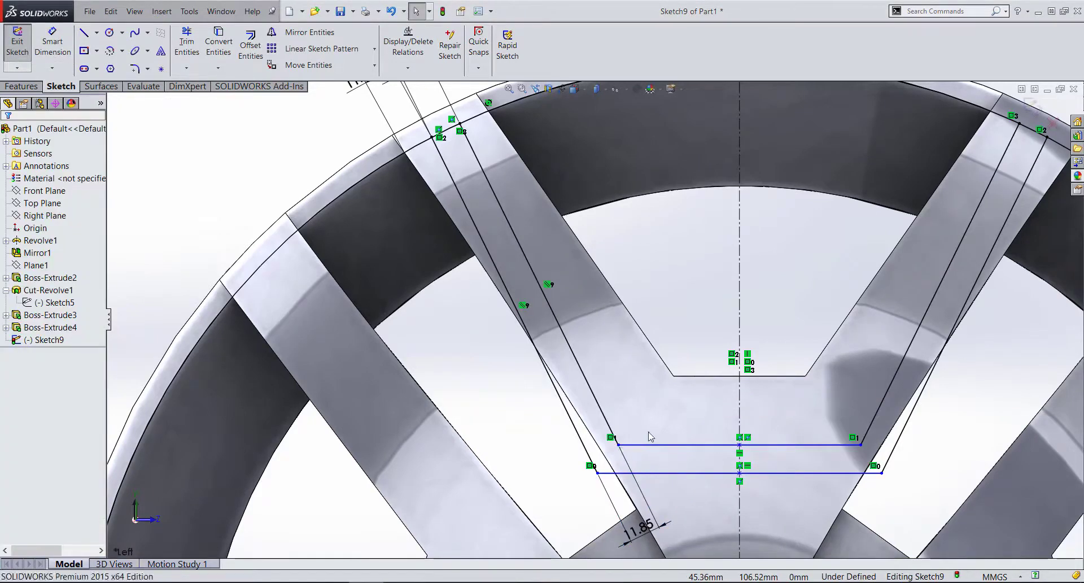
# - Drag the horizontal lines and corner to reshape the groove, deleting the redundant upper 11.85 dimension
pyautogui.moveTo(619, 446)
pyautogui.mouseDown()
pyautogui.moveTo(677, 416)
pyautogui.moveTo(673, 382)
pyautogui.mouseUp()
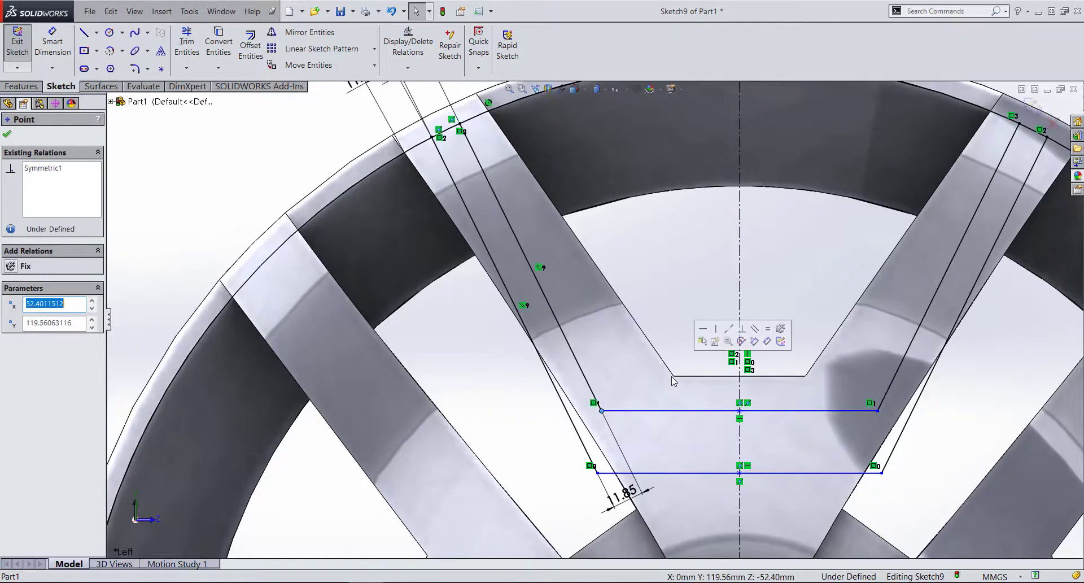
pyautogui.press('Escape')
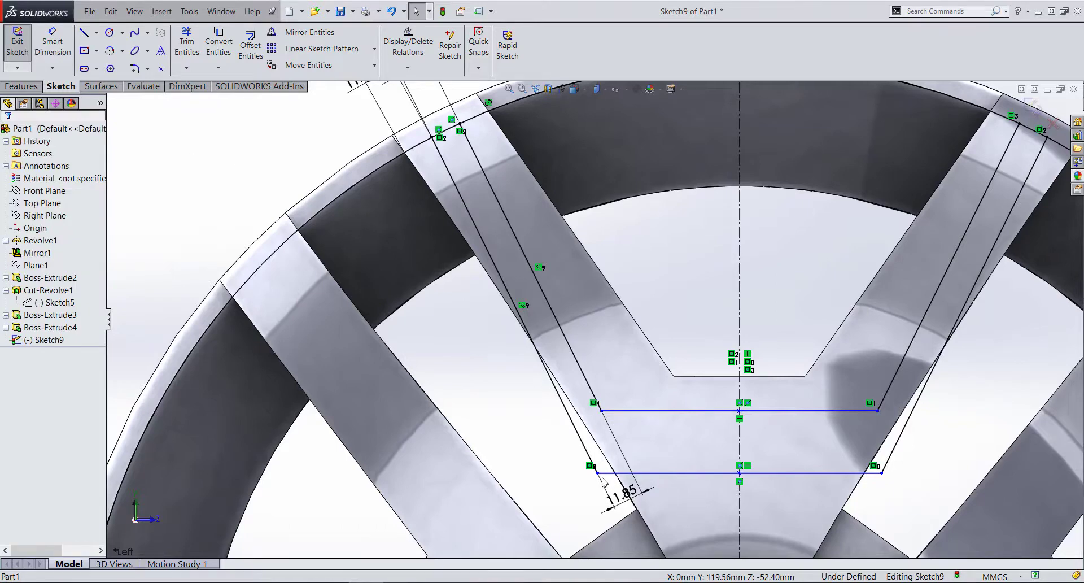
pyautogui.moveTo(602, 478)
pyautogui.mouseDown()
pyautogui.moveTo(678, 394)
pyautogui.moveTo(665, 437)
pyautogui.mouseUp()
pyautogui.scroll(3, 565, 314)
pyautogui.scroll(-2, 523, 233)
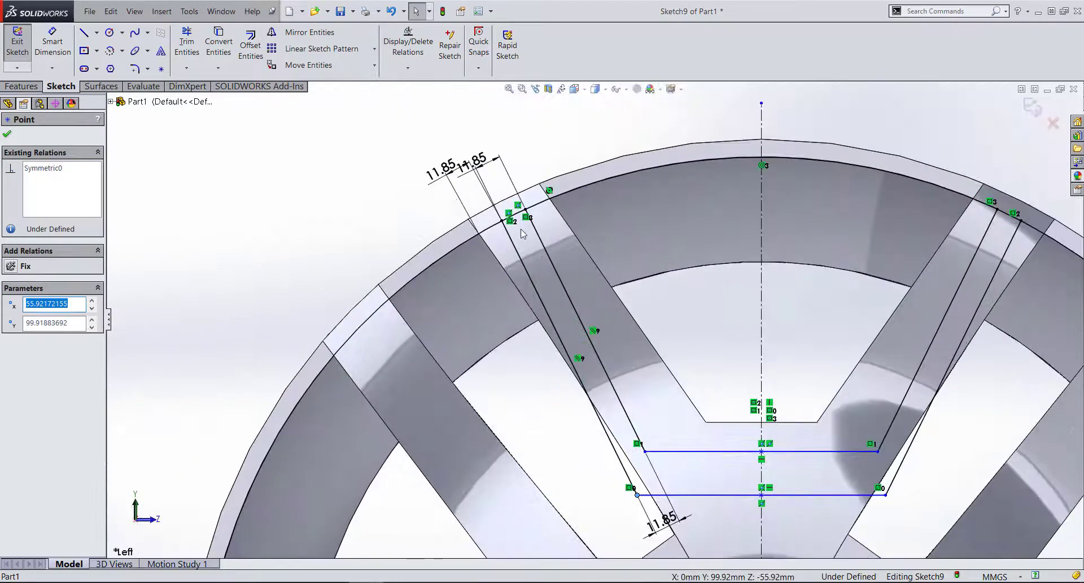
pyautogui.moveTo(484, 163); pyautogui.dragTo(514, 162)
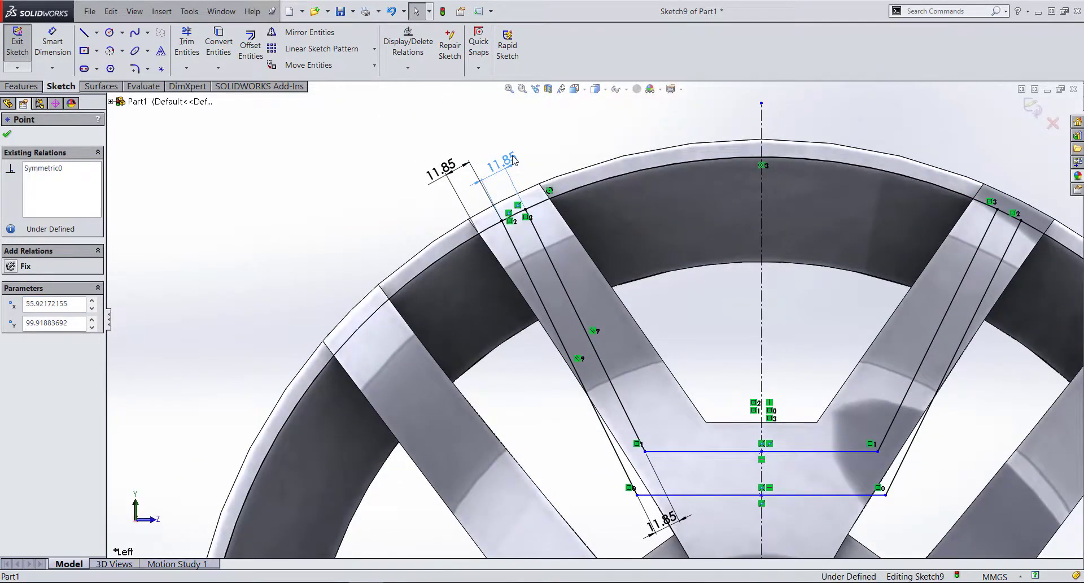
pyautogui.press('Delete')
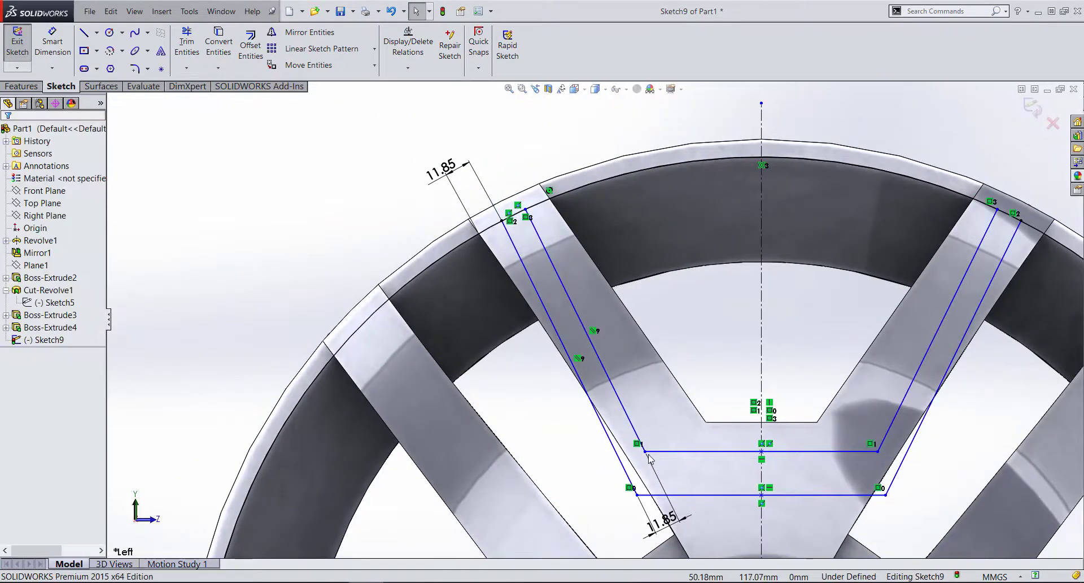
pyautogui.moveTo(647, 452); pyautogui.dragTo(702, 450)
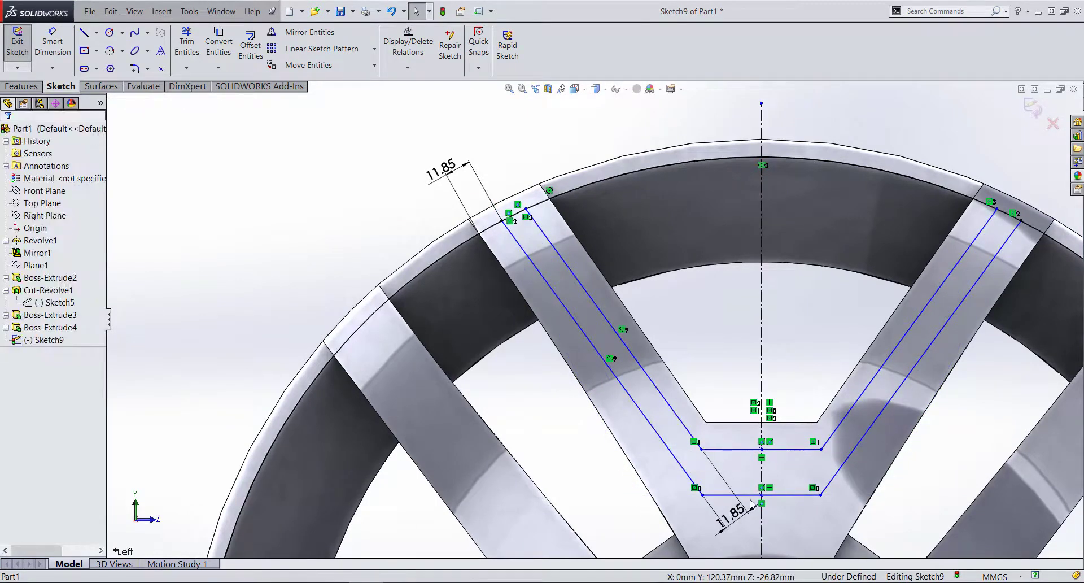
pyautogui.keyDown('ctrl'); pyautogui.moveTo(751, 504); pyautogui.dragTo(712, 458, button='middle'); pyautogui.keyUp('ctrl')
# - Dimension the bottom horizontal line to 50 mm and the lower line spacing to 17 mm
pyautogui.click(52, 40)
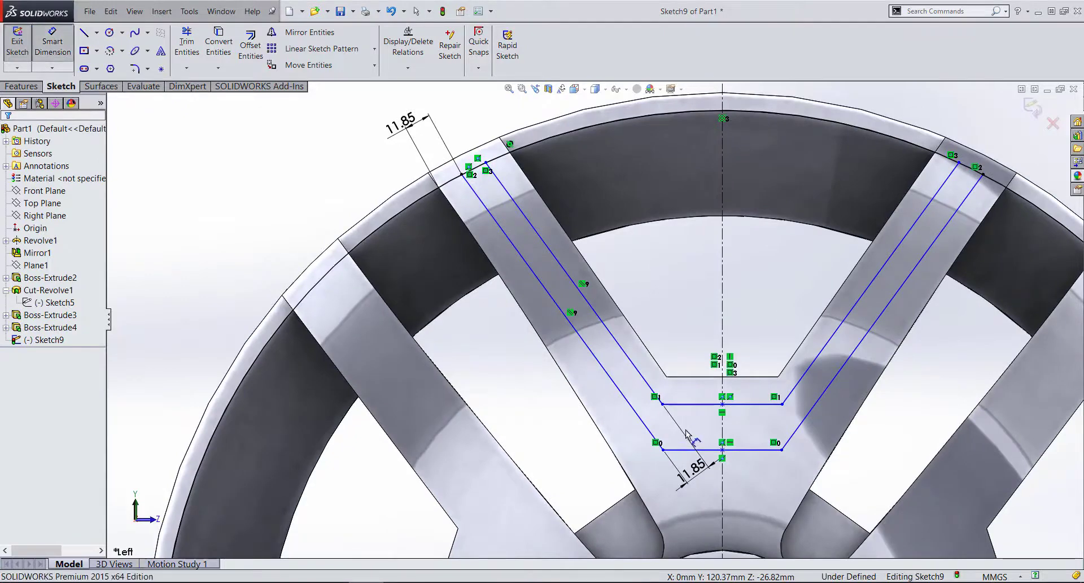
pyautogui.click(743, 450)
pyautogui.click(744, 495)
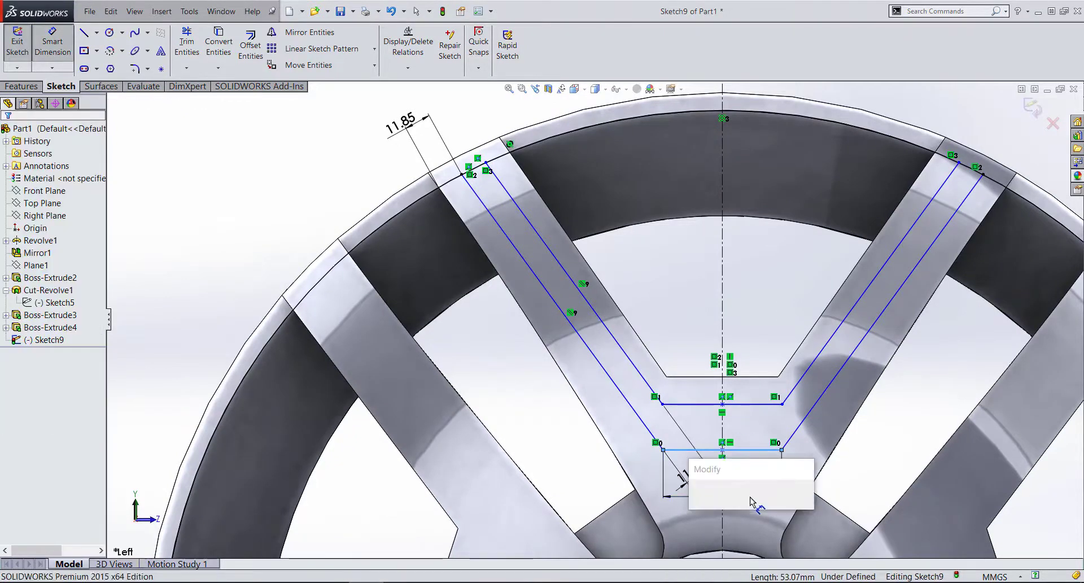
pyautogui.write('50')
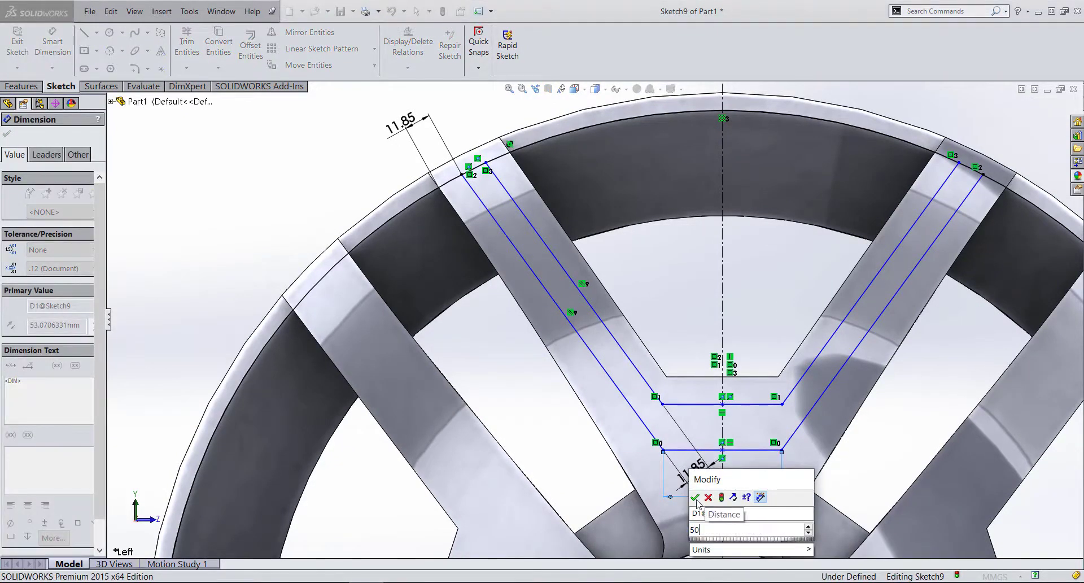
pyautogui.click(696, 497)
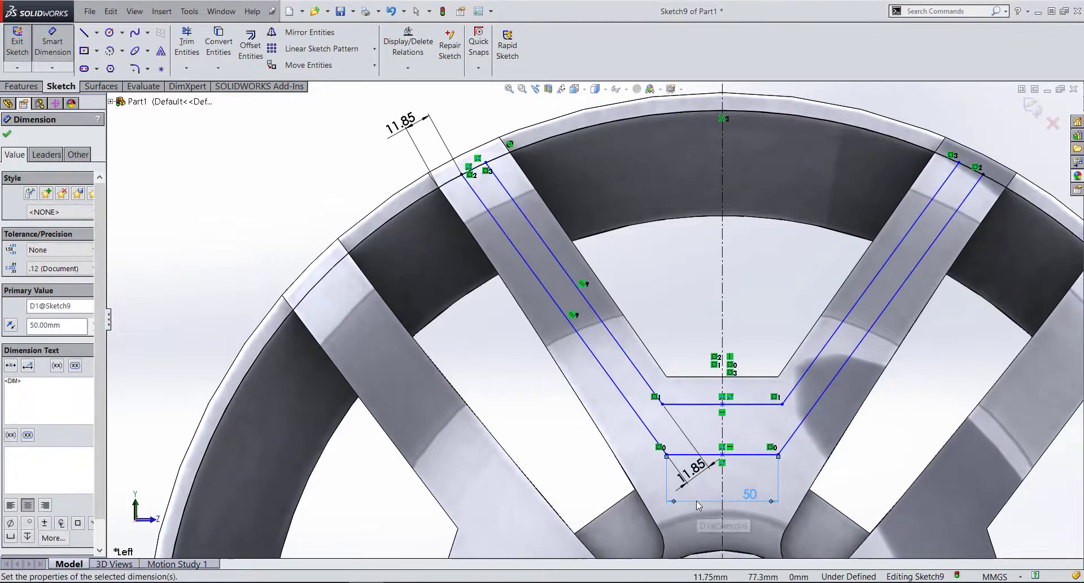
pyautogui.click(707, 405)
pyautogui.click(689, 454)
pyautogui.click(624, 437)
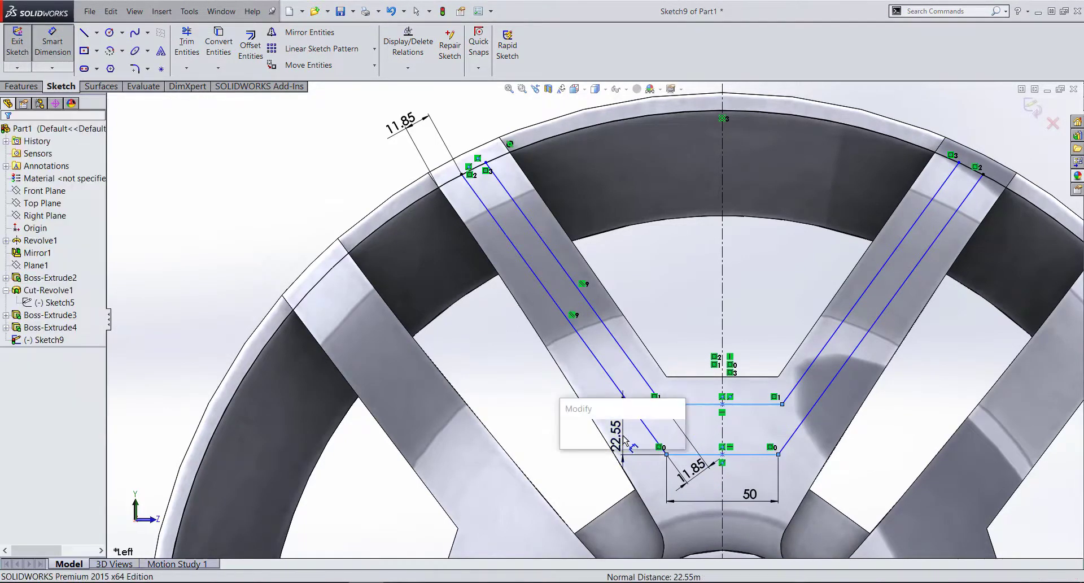
pyautogui.write('17')
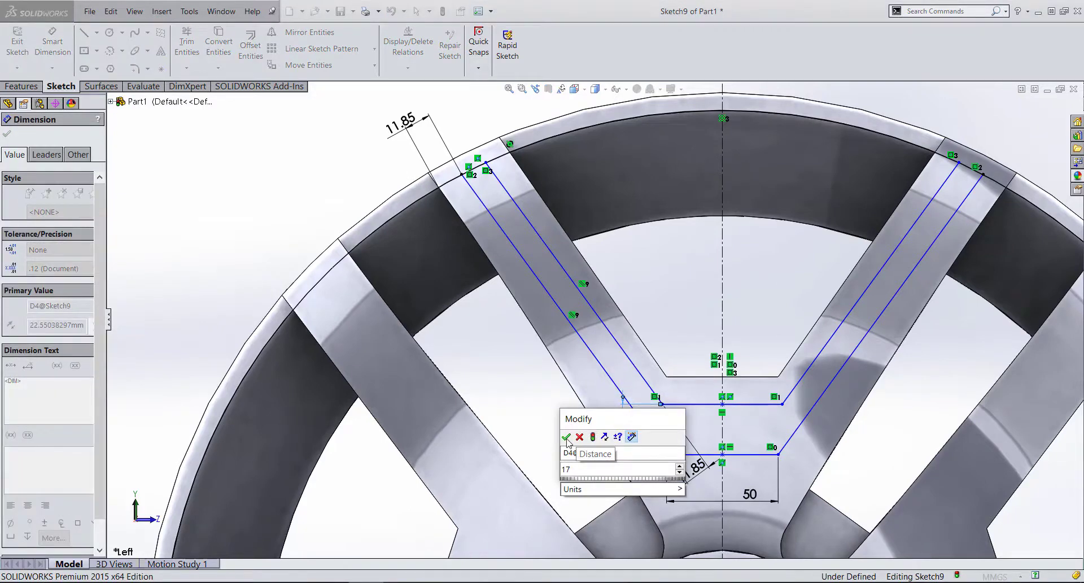
pyautogui.click(565, 437)
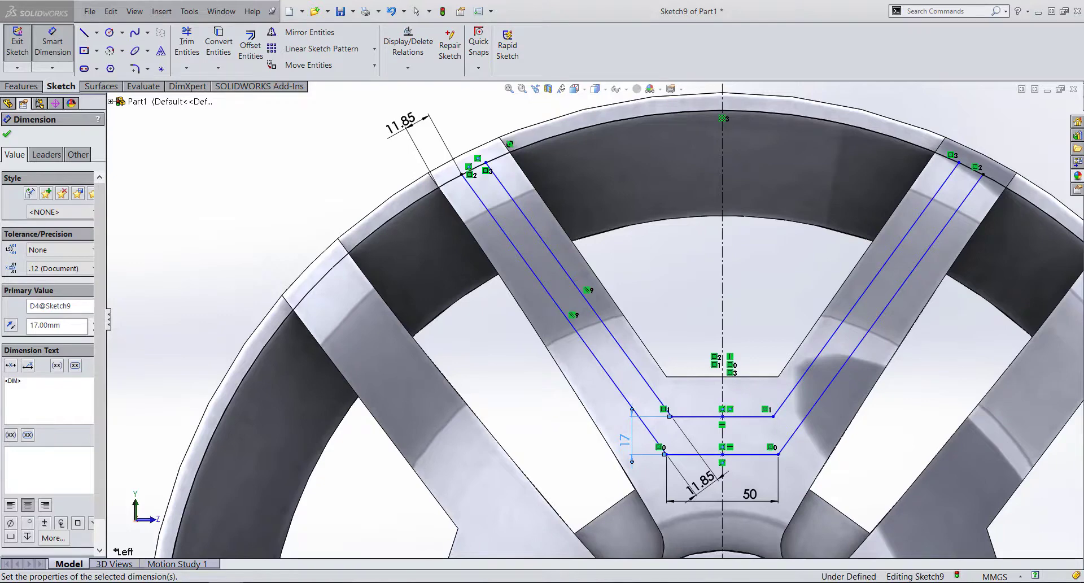
# - Add a 20 mm vertical dimension between the top and middle horizontal lines
pyautogui.press('Escape')
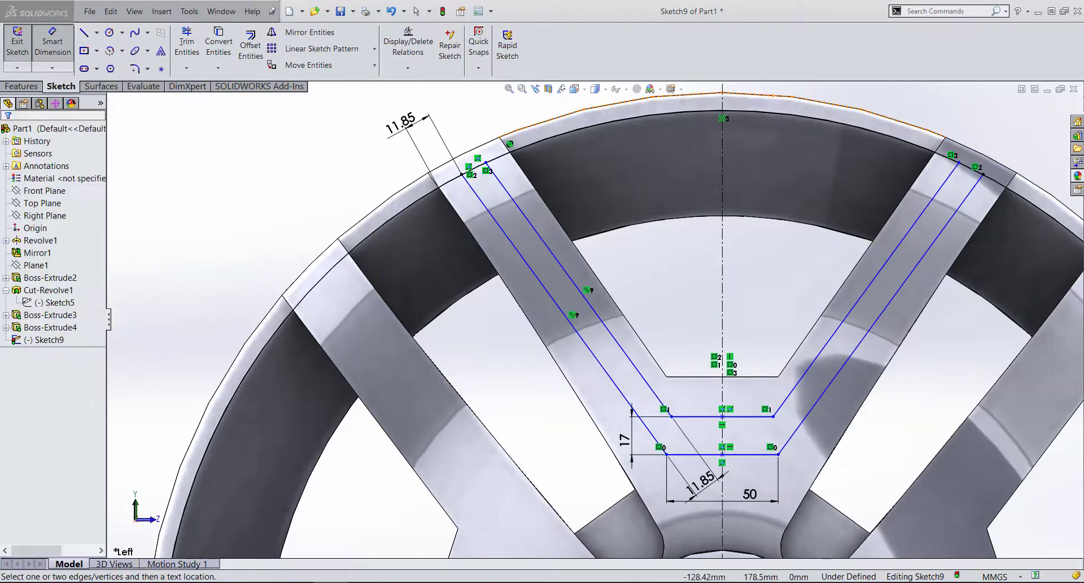
pyautogui.scroll(3, 607, 336)
pyautogui.scroll(-5, 575, 290)
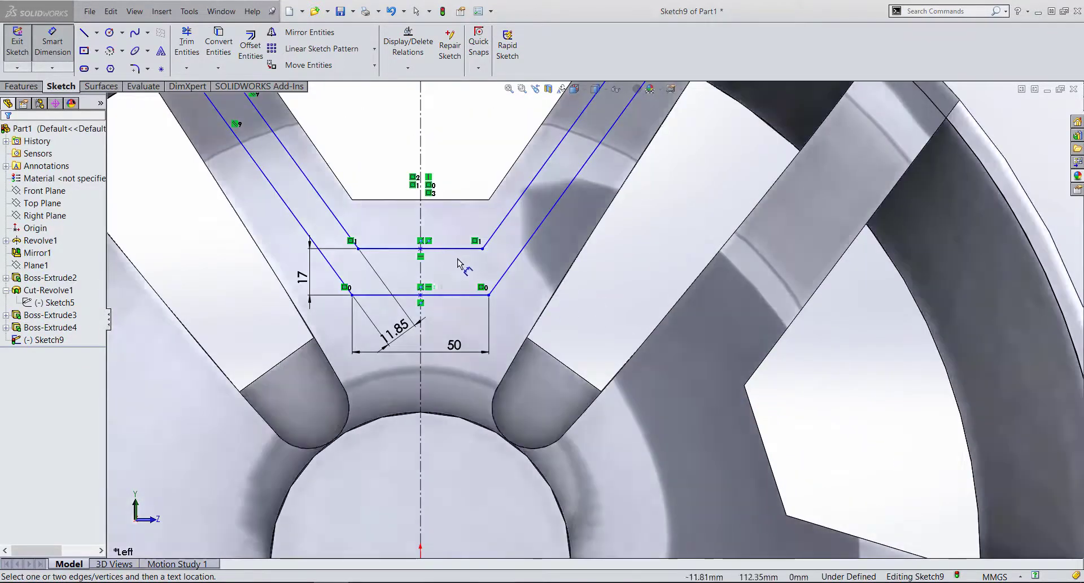
pyautogui.scroll(4, 573, 290)
pyautogui.scroll(-2, 576, 305)
pyautogui.scroll(-3, 580, 318)
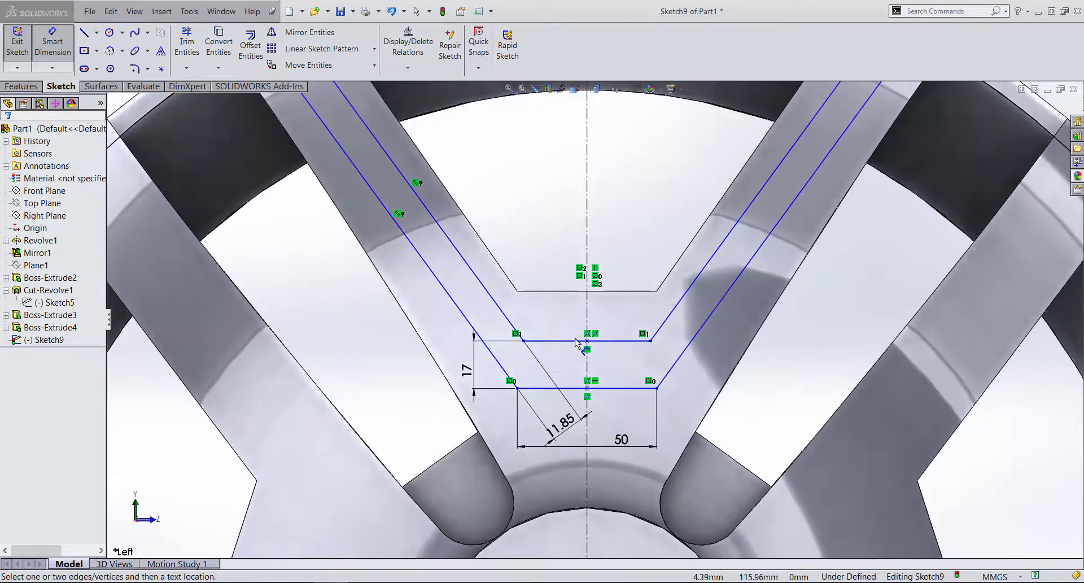
pyautogui.click(565, 340)
pyautogui.click(559, 291)
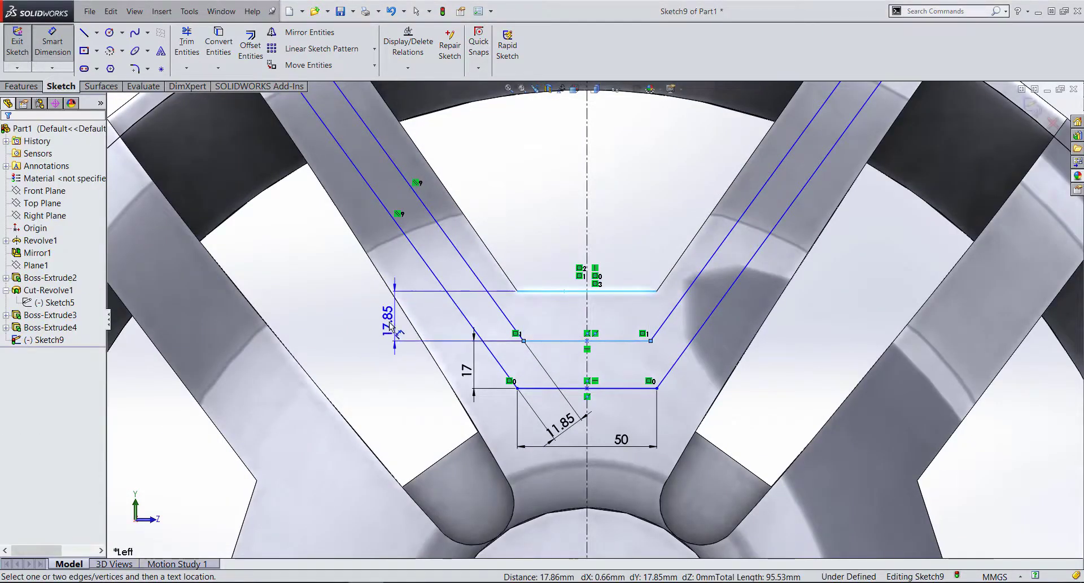
pyautogui.click(378, 320)
pyautogui.write('20')
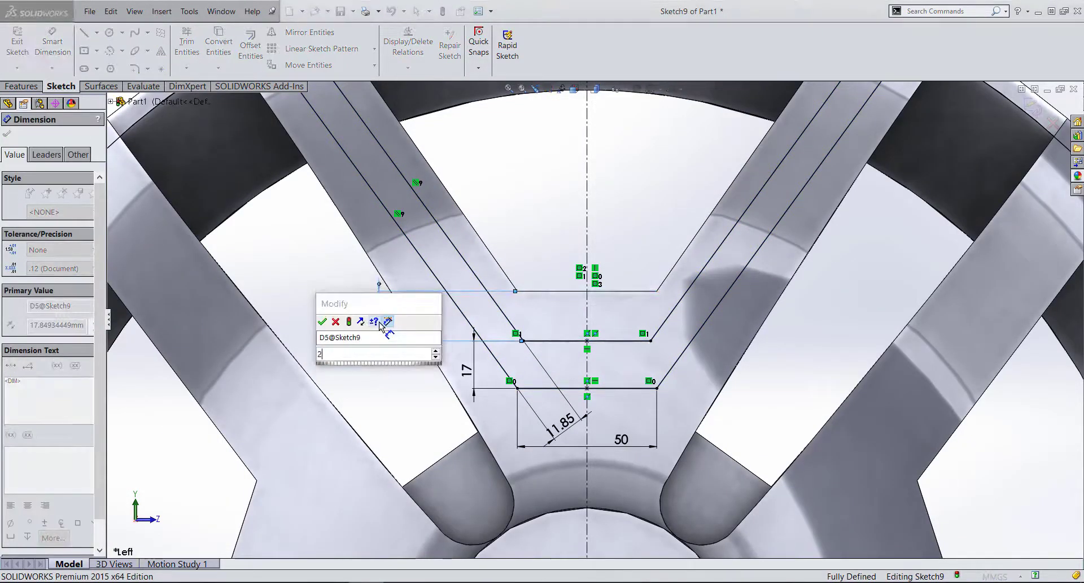
pyautogui.click(323, 321)
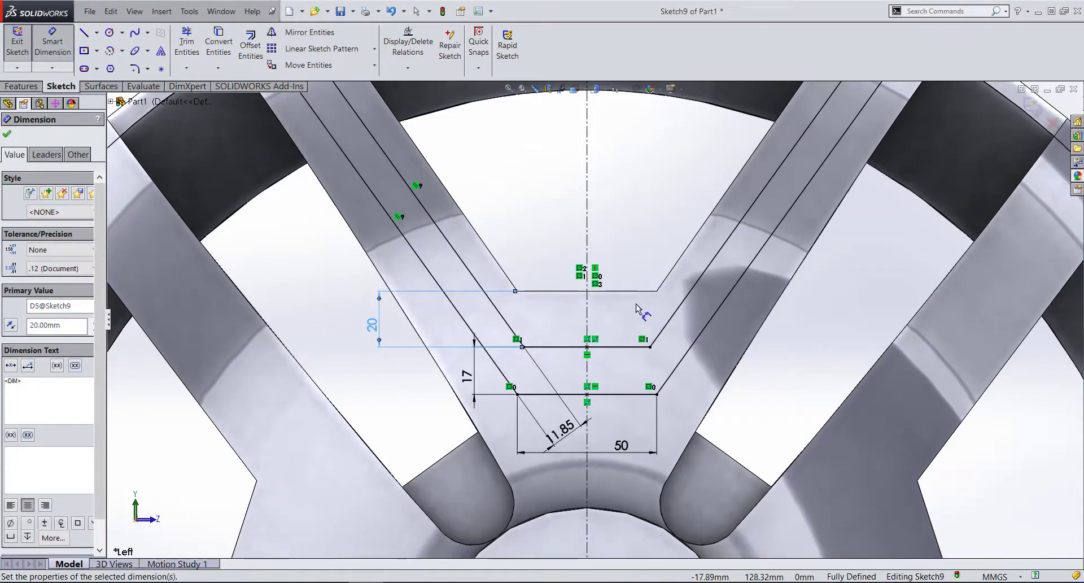
pyautogui.scroll(4, 553, 355)
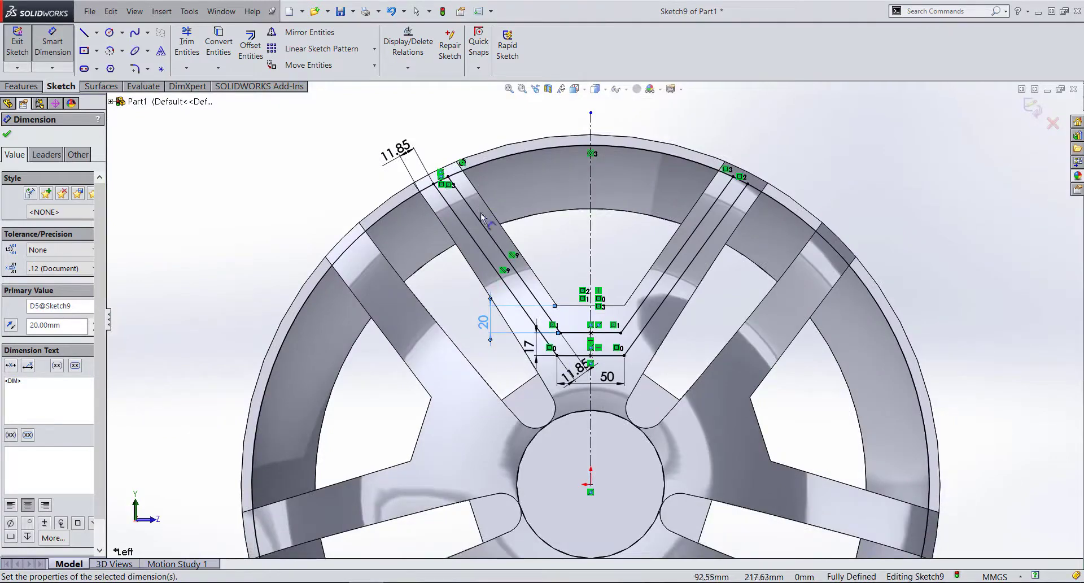
pyautogui.scroll(-1, 499, 266)
pyautogui.scroll(-1, 581, 346)
pyautogui.scroll(-1, 658, 436)
pyautogui.scroll(-1, 612, 456)
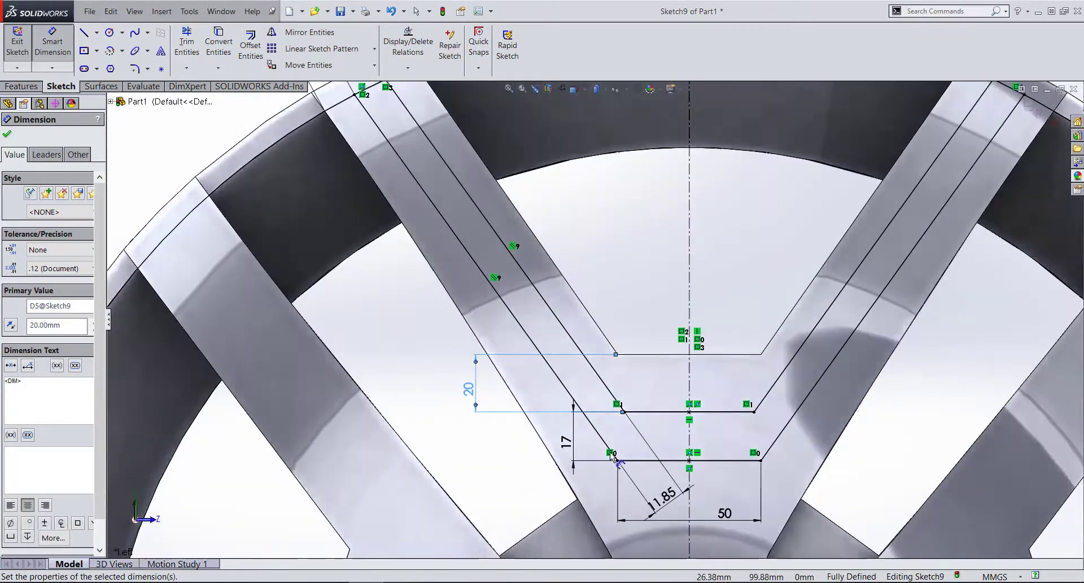
pyautogui.scroll(3, 565, 390)
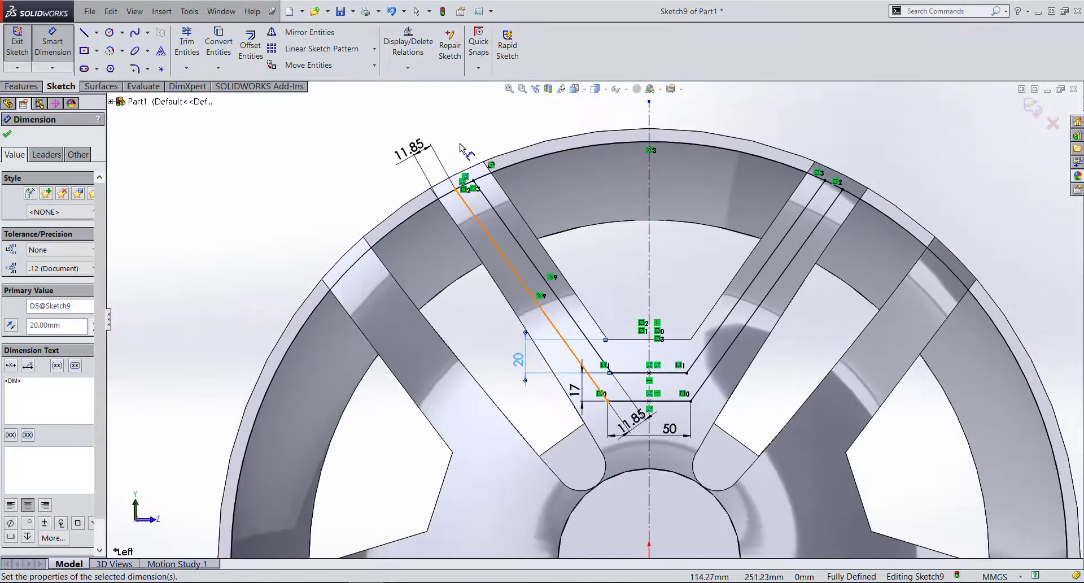
pyautogui.scroll(-3, 511, 271)
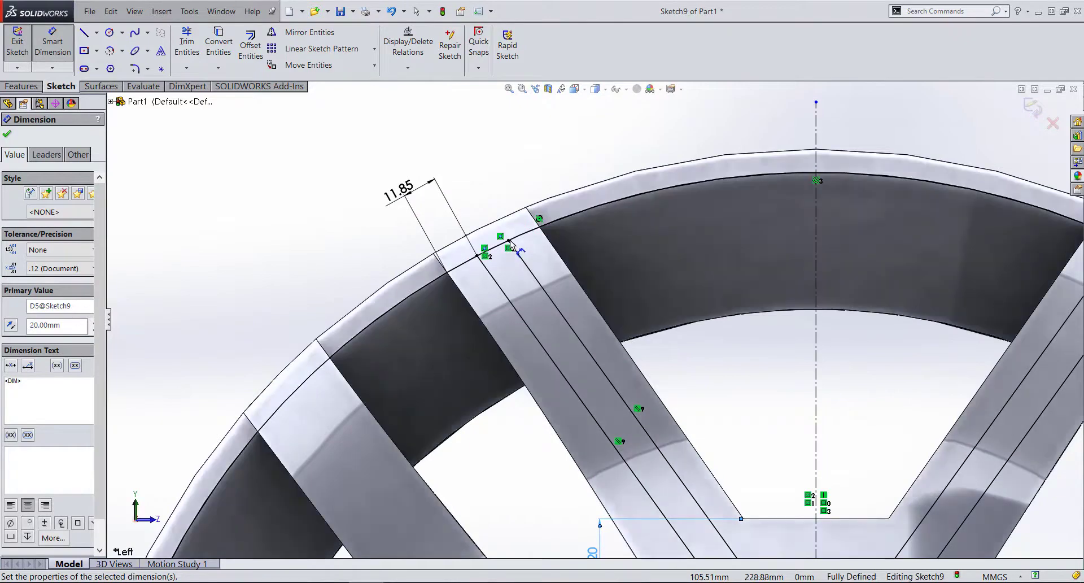
# - Try a distance between the two spoke-top points and discard the conflicting 12.01 dimension
pyautogui.click(508, 240)
pyautogui.click(478, 255)
pyautogui.click(477, 170)
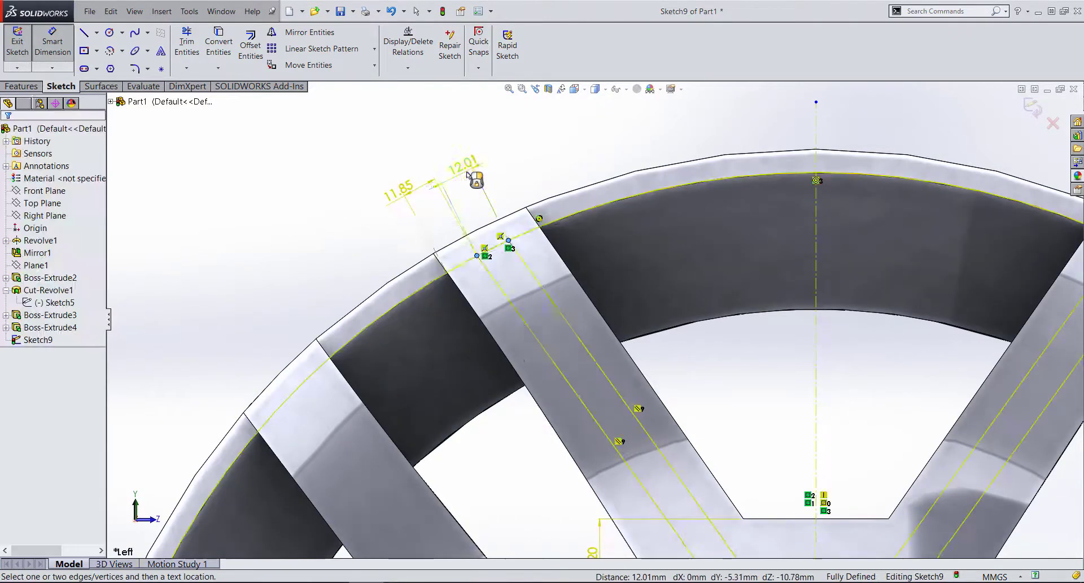
pyautogui.click(655, 235)
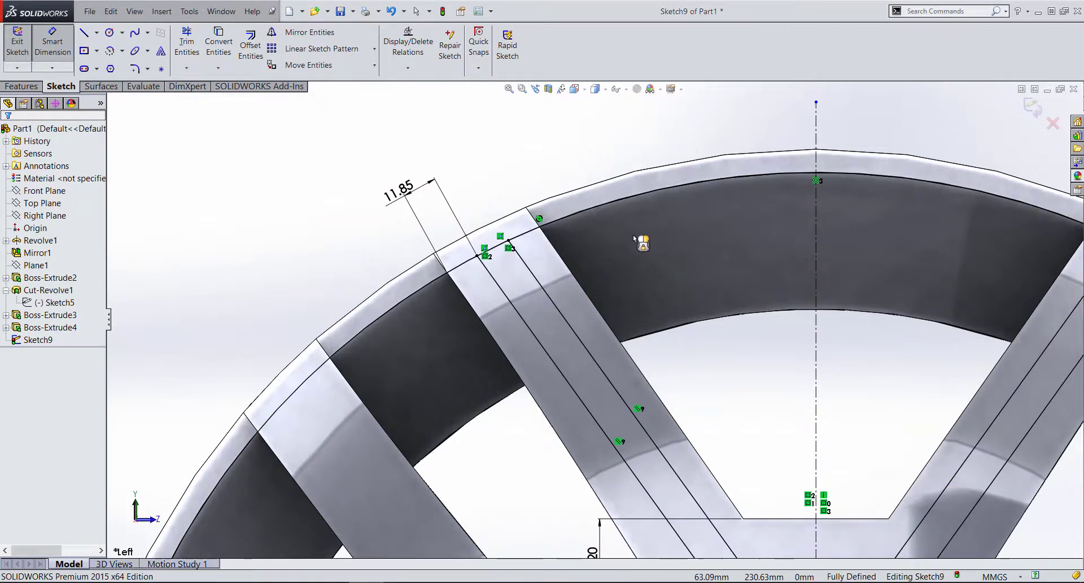
pyautogui.scroll(-3, 493, 265)
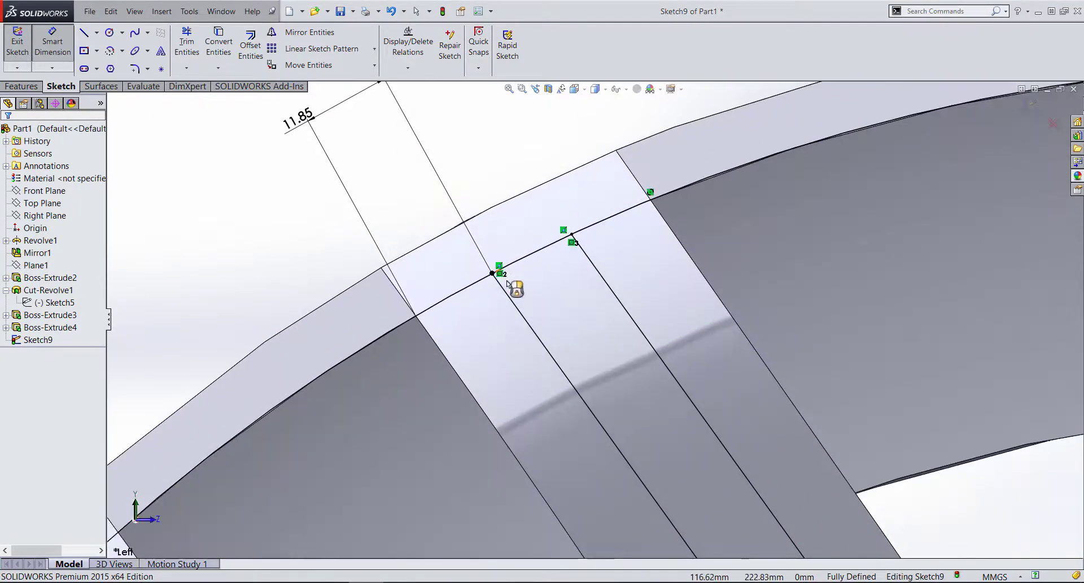
pyautogui.press('Escape')
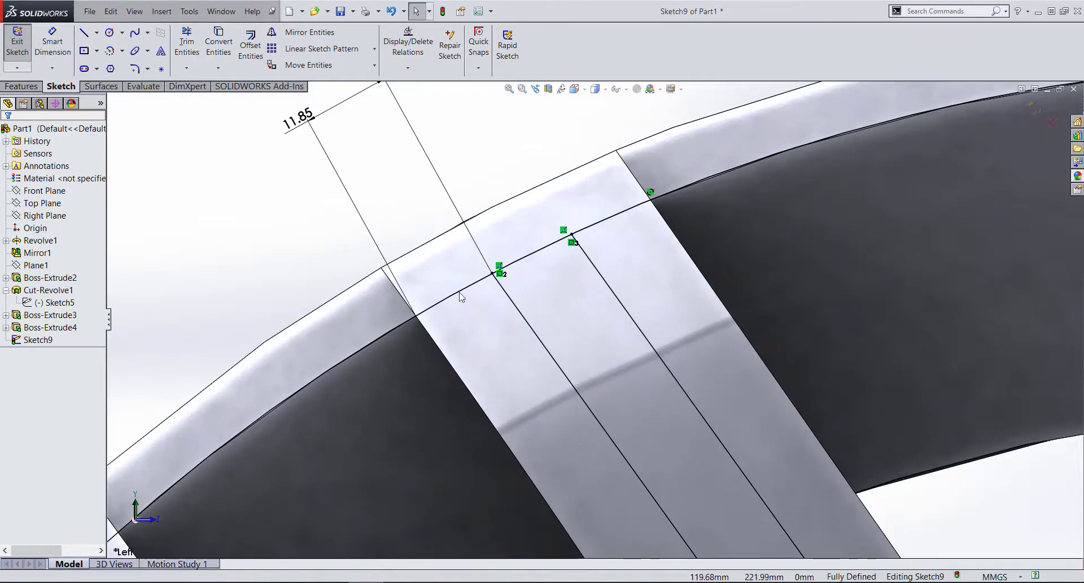
pyautogui.scroll(2, 460, 296)
# - Trim away the extra outer arc segment at the top of the left spoke's groove
pyautogui.press('t')
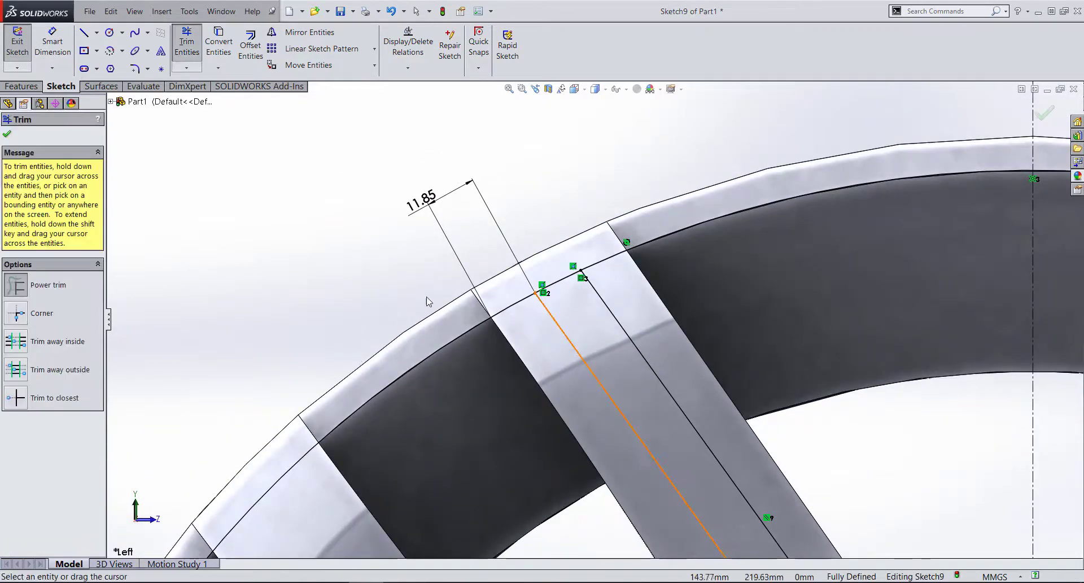
pyautogui.moveTo(737, 225); pyautogui.dragTo(756, 289)
pyautogui.press('Escape')
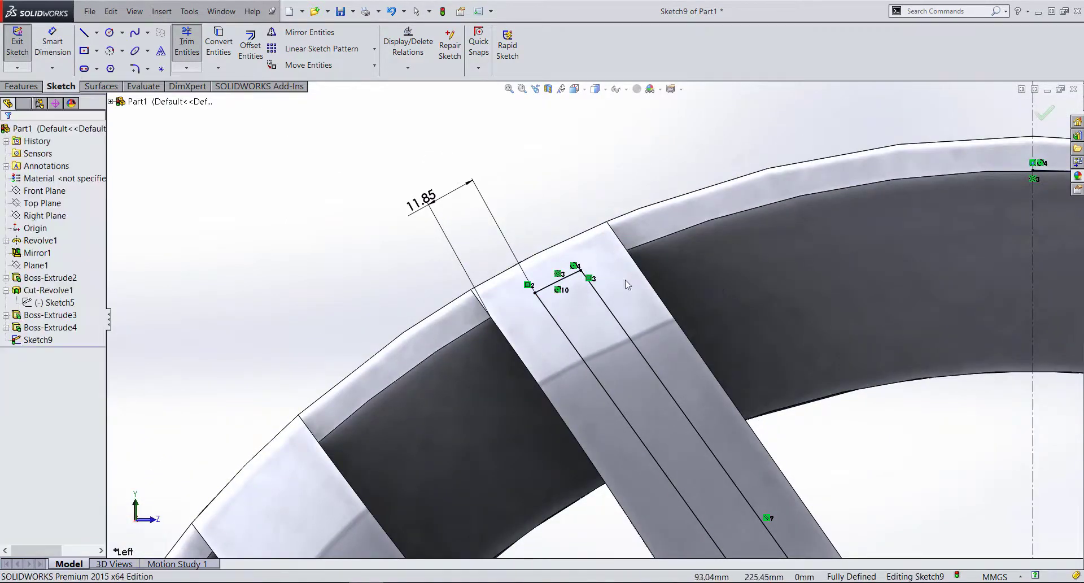
pyautogui.press('d')
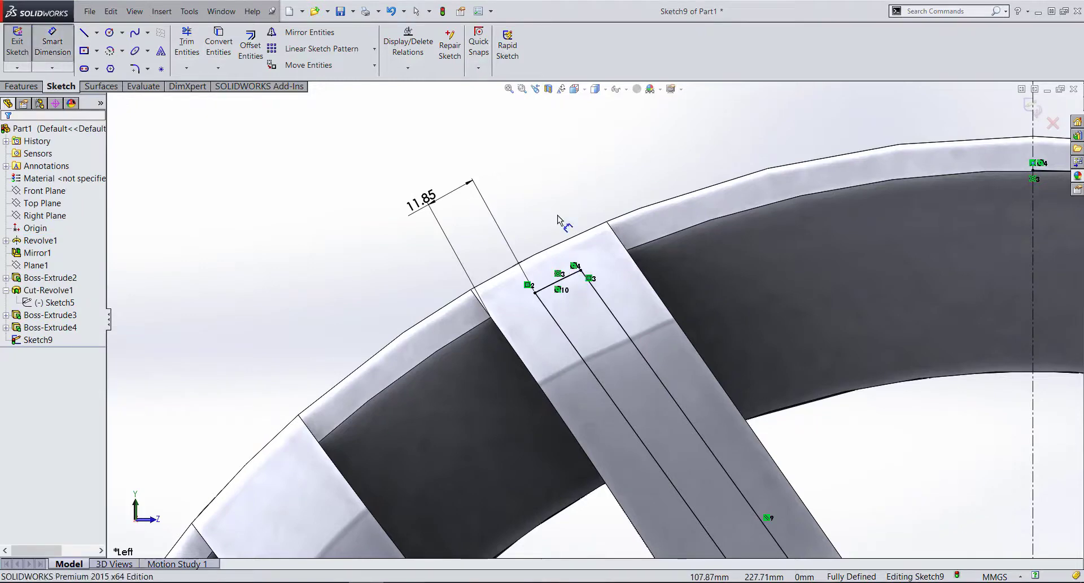
pyautogui.click(558, 280)
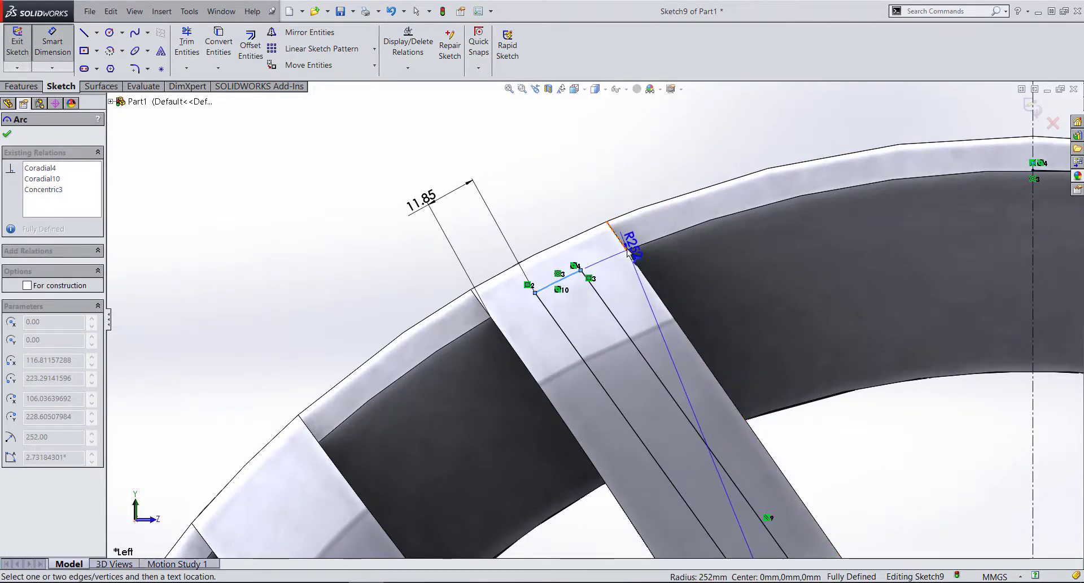
pyautogui.press('Escape')
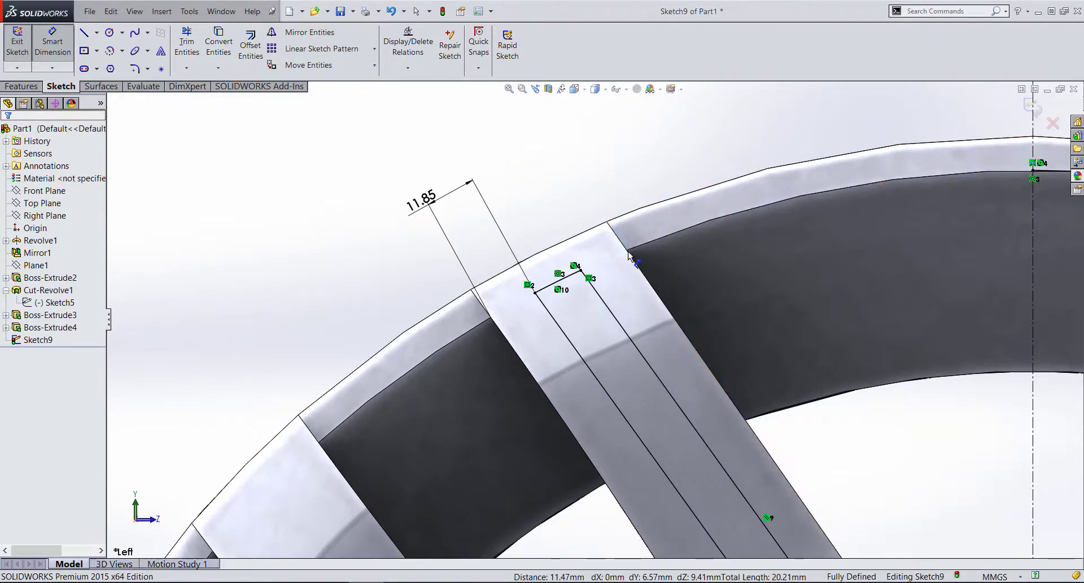
pyautogui.click(628, 253)
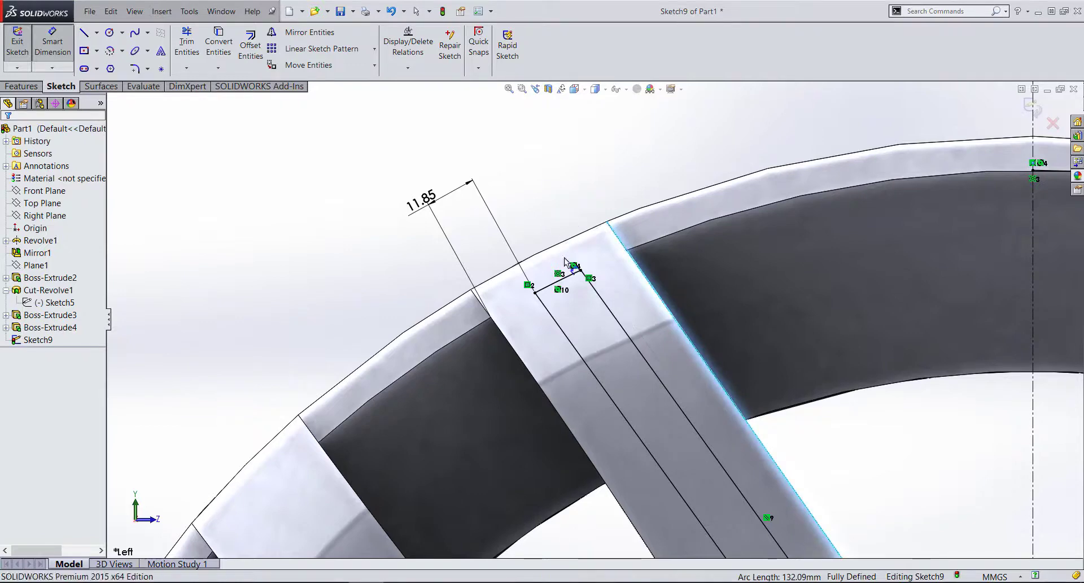
pyautogui.scroll(5, 637, 279)
# - Check the lower-left corner point's coordinates to confirm the groove outline is fully defined
pyautogui.scroll(2, 703, 384)
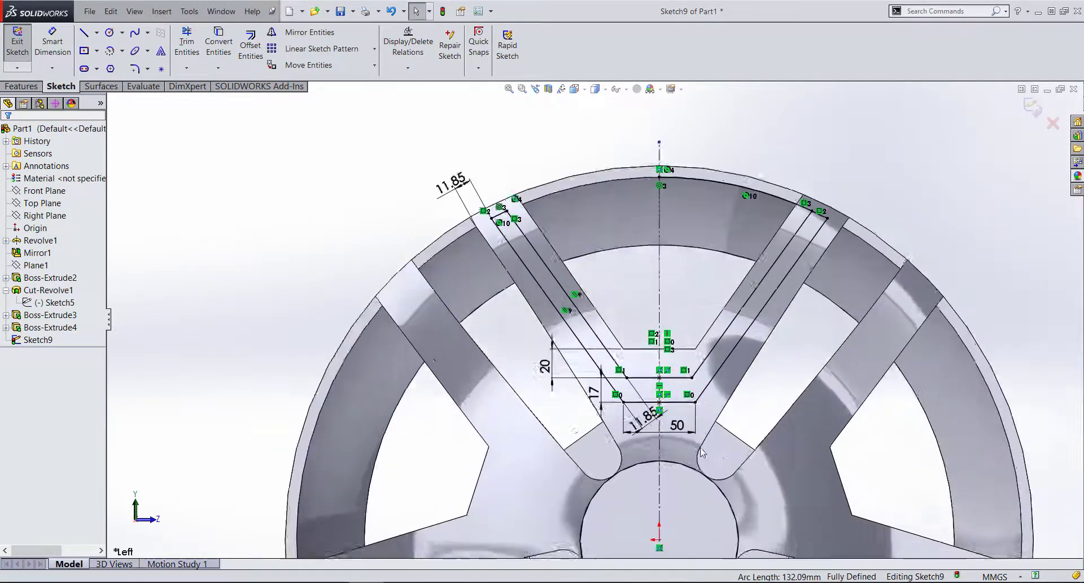
pyautogui.scroll(-2, 702, 452)
pyautogui.scroll(-2, 594, 341)
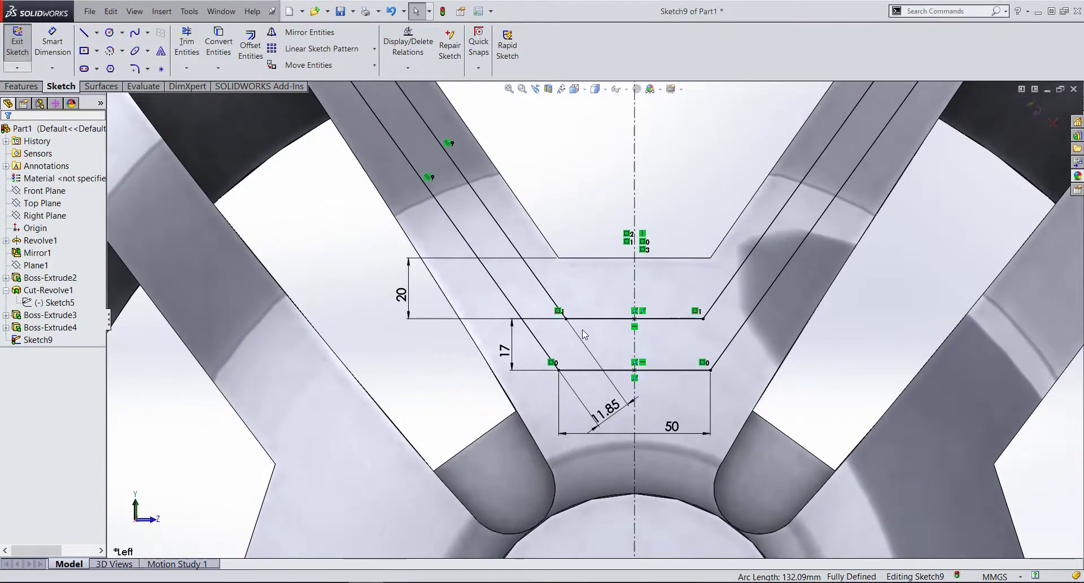
pyautogui.scroll(-1, 567, 333)
pyautogui.scroll(-1, 559, 331)
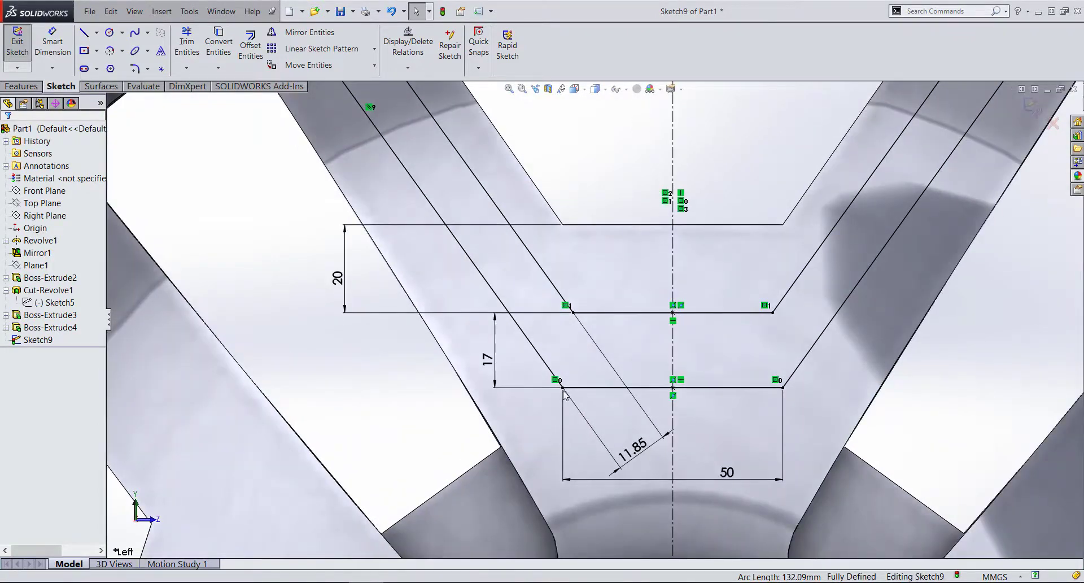
pyautogui.click(562, 389)
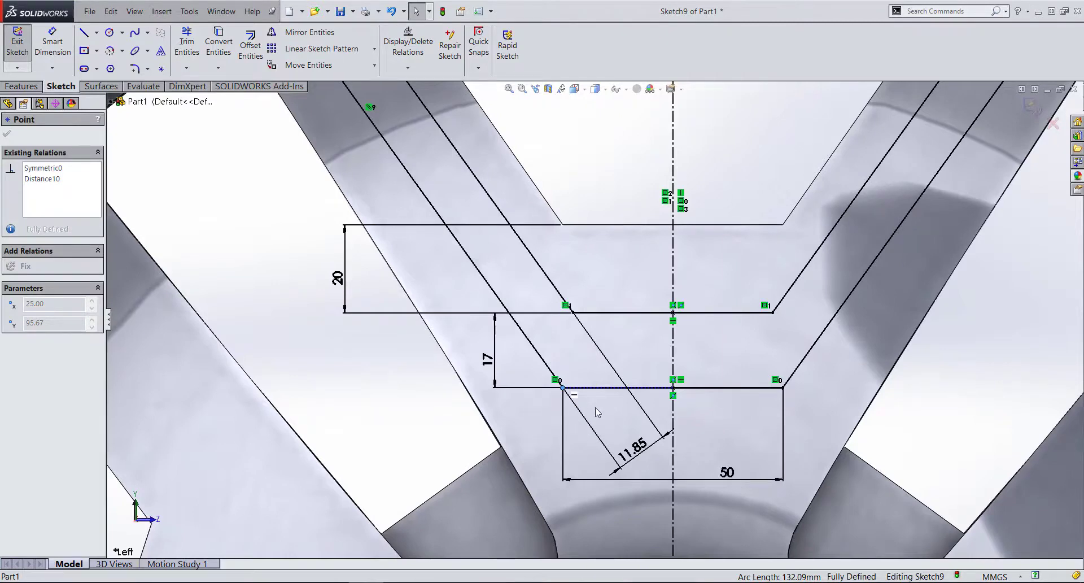
pyautogui.scroll(3, 645, 432)
pyautogui.scroll(4, 645, 432)
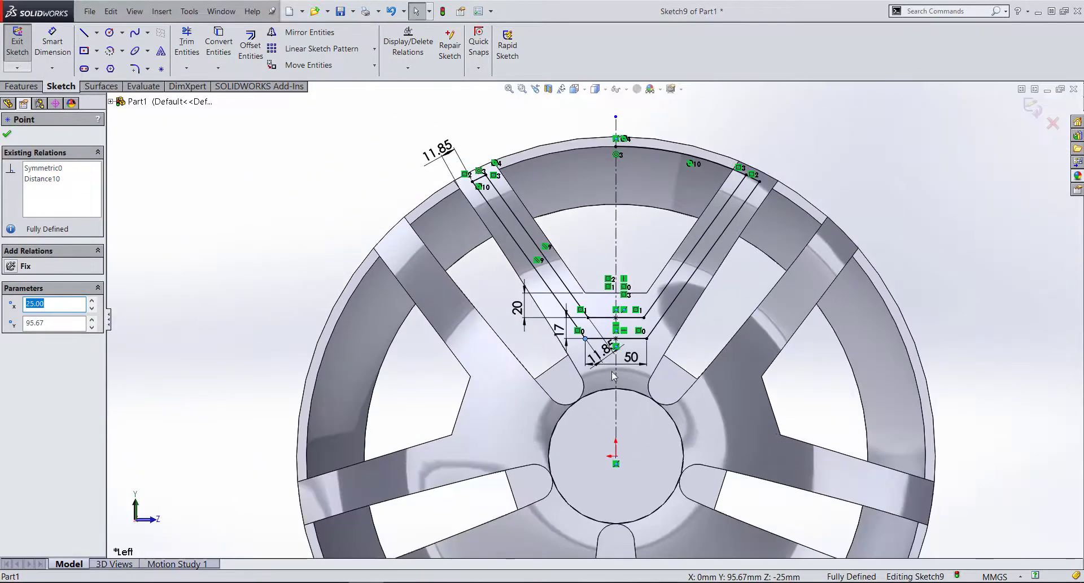
pyautogui.press('Escape')
pyautogui.scroll(-3, 525, 203)
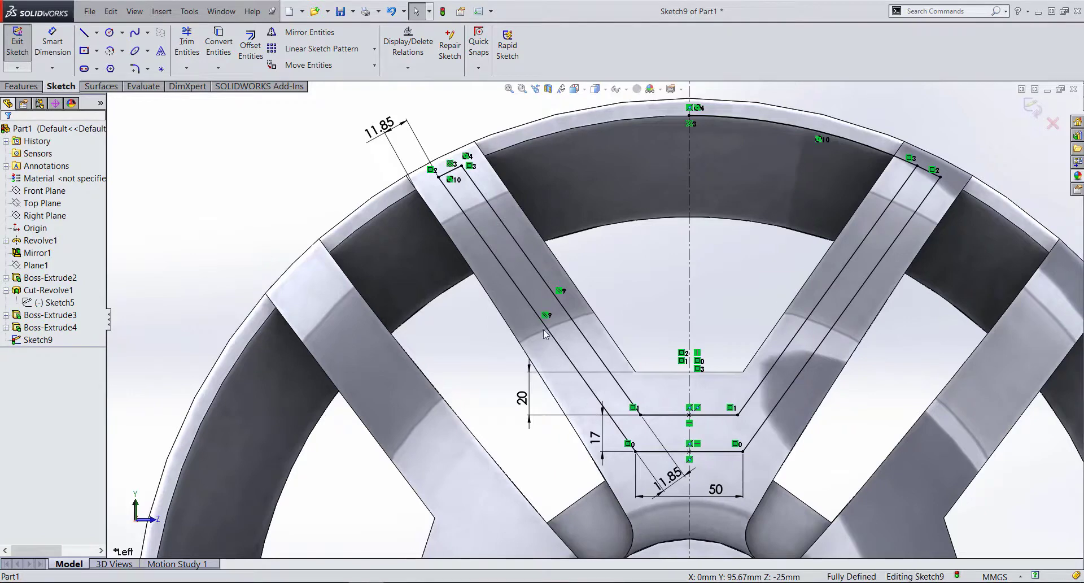
pyautogui.scroll(3, 544, 334)
pyautogui.scroll(-2, 576, 345)
pyautogui.scroll(-1, 589, 352)
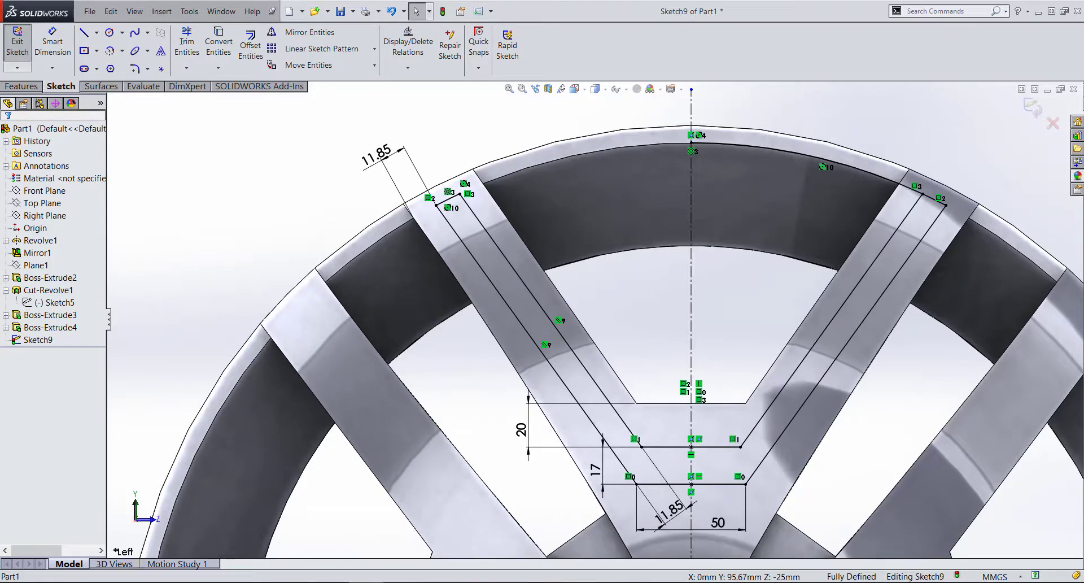
pyautogui.scroll(3, 539, 237)
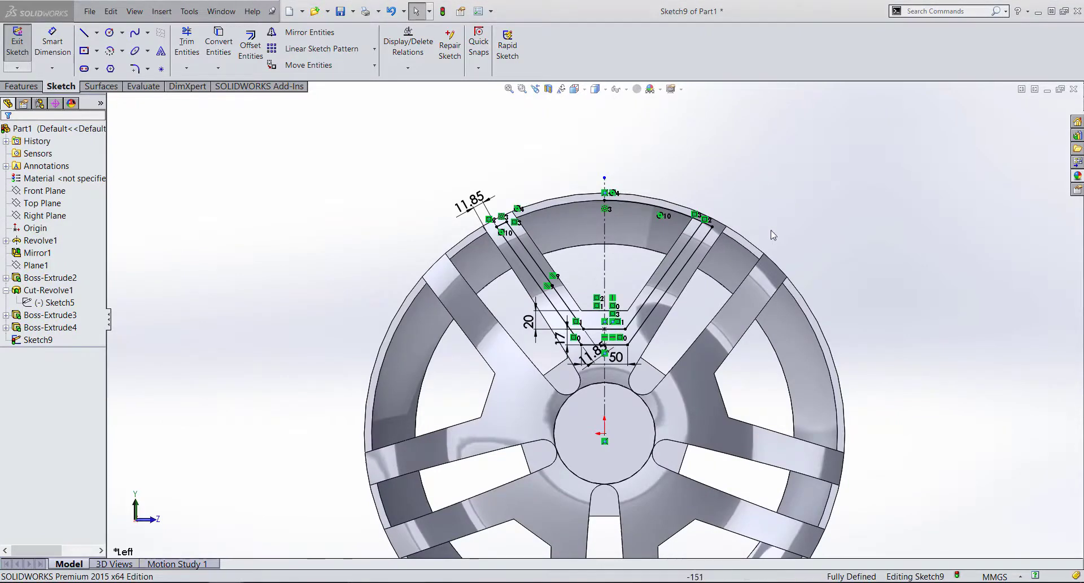
pyautogui.scroll(-3, 530, 331)
pyautogui.scroll(3, 678, 254)
pyautogui.scroll(-2, 815, 212)
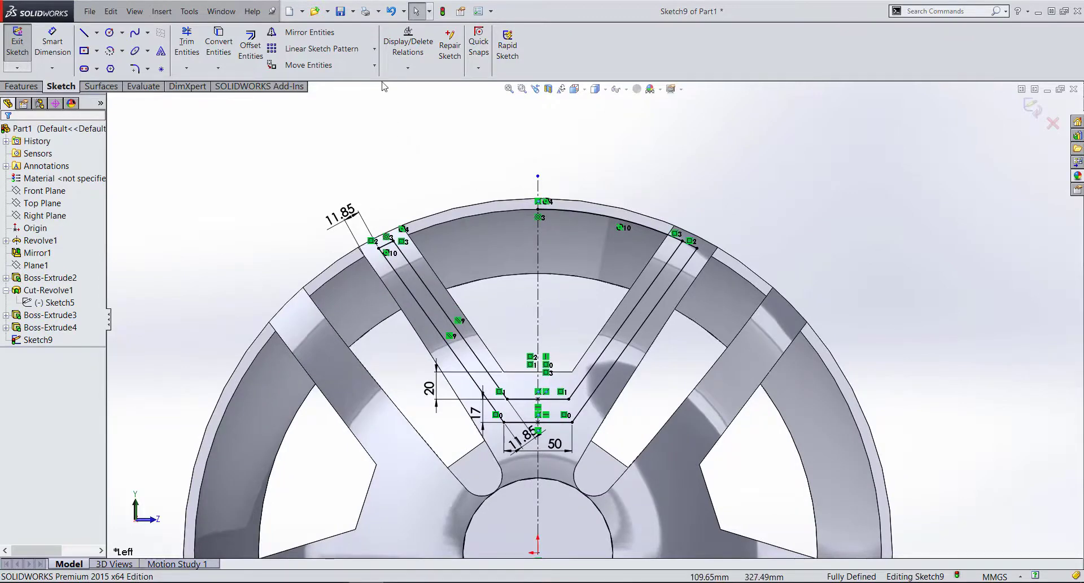
# - Start a circular sketch pattern selecting the spoke groove lines, rim arc, spoke-top arc and hub lines
pyautogui.click(374, 49)
pyautogui.click(316, 78)
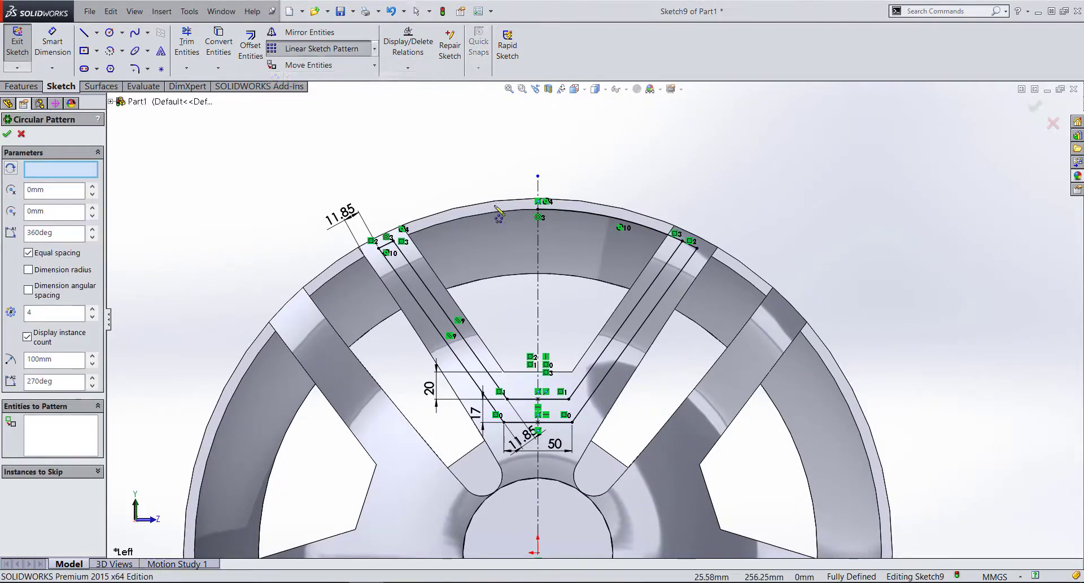
pyautogui.click(650, 289)
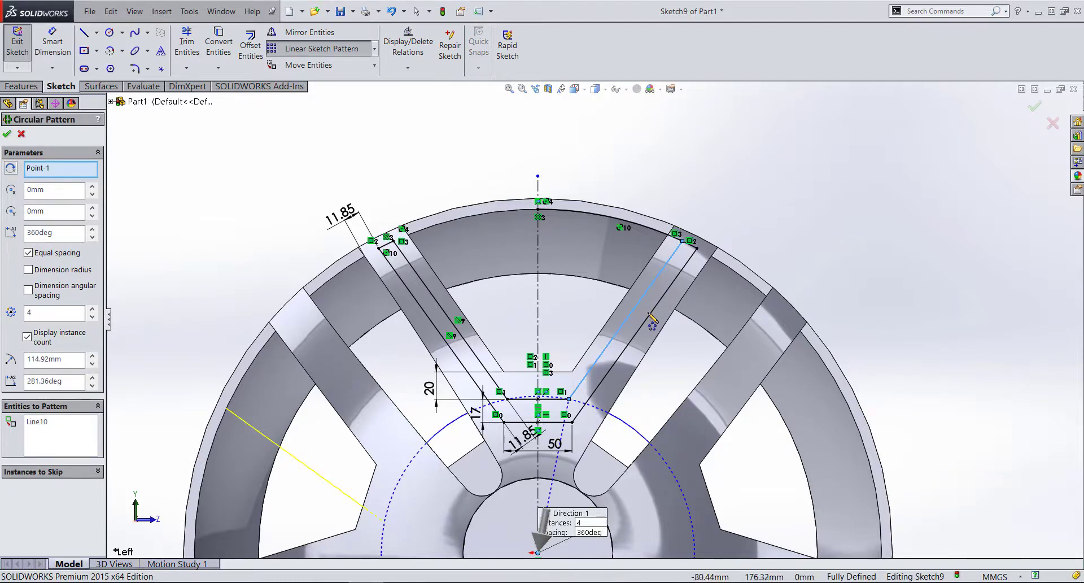
pyautogui.click(649, 314)
pyautogui.scroll(3, 684, 277)
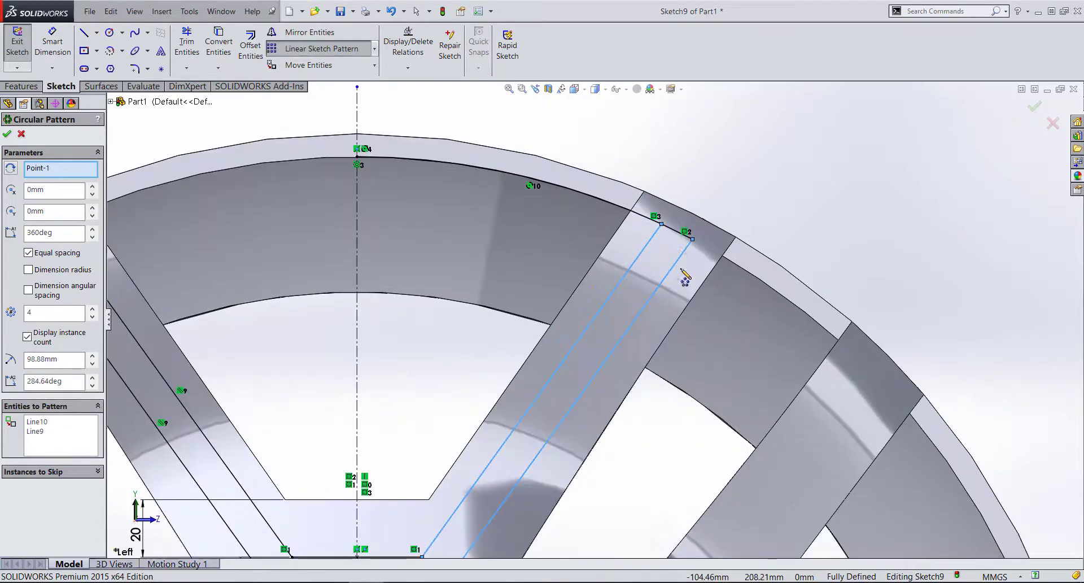
pyautogui.click(681, 237)
pyautogui.scroll(-3, 426, 338)
pyautogui.scroll(3, 349, 215)
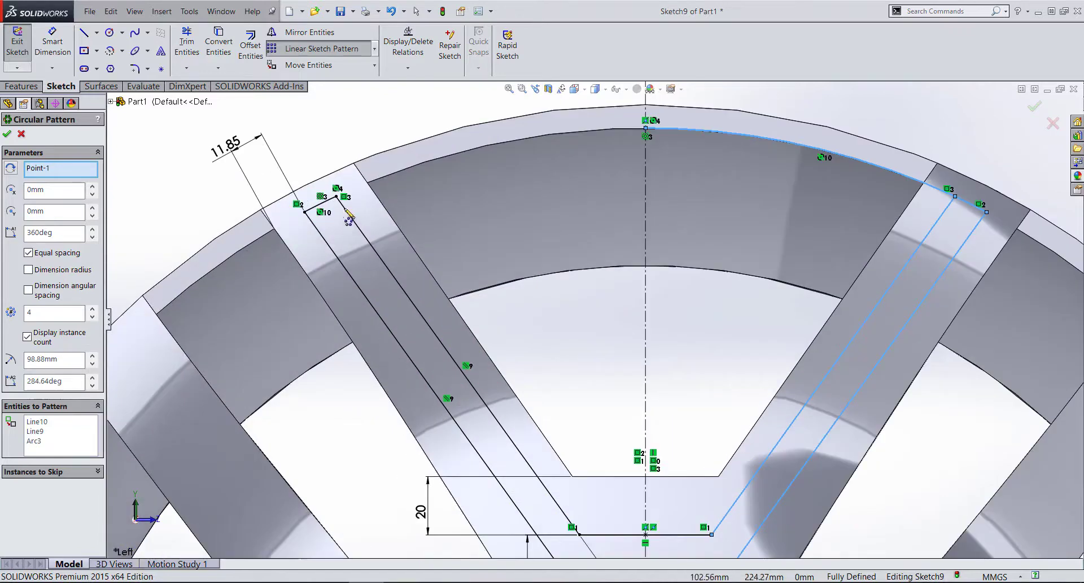
pyautogui.click(332, 209)
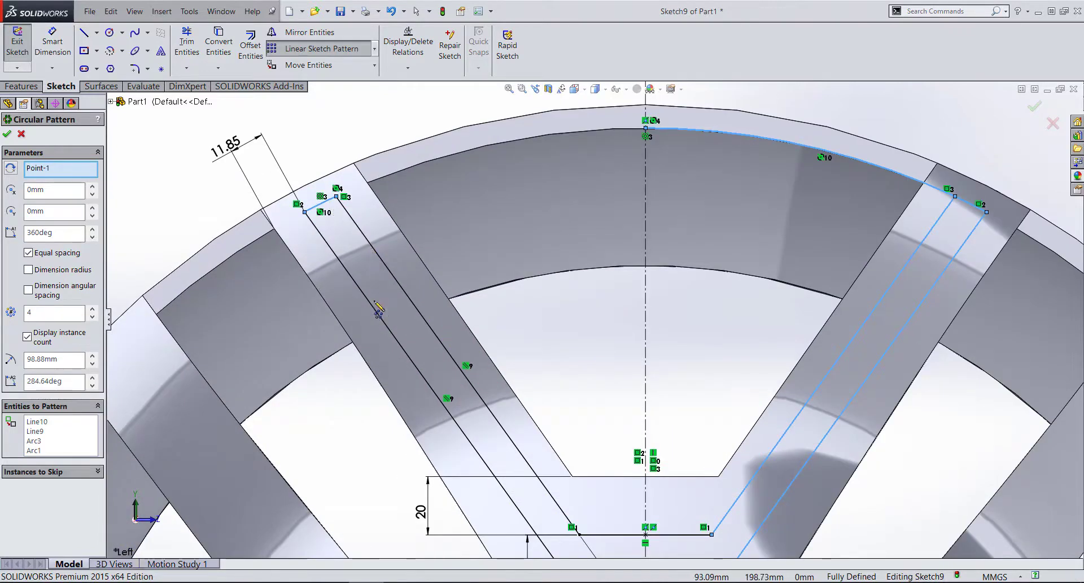
pyautogui.click(390, 271)
pyautogui.click(386, 325)
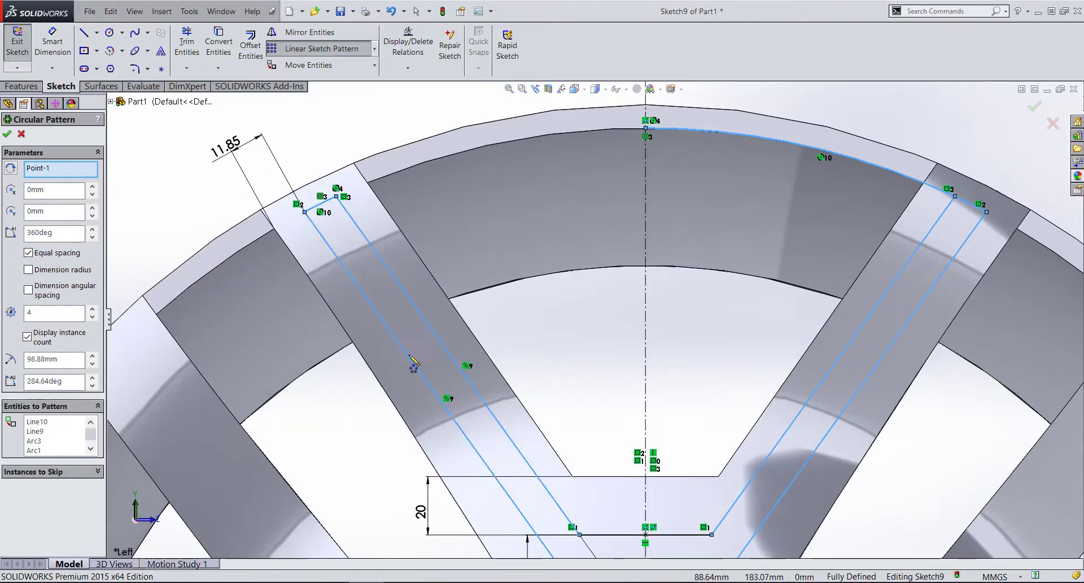
pyautogui.scroll(-3, 618, 351)
pyautogui.scroll(3, 618, 352)
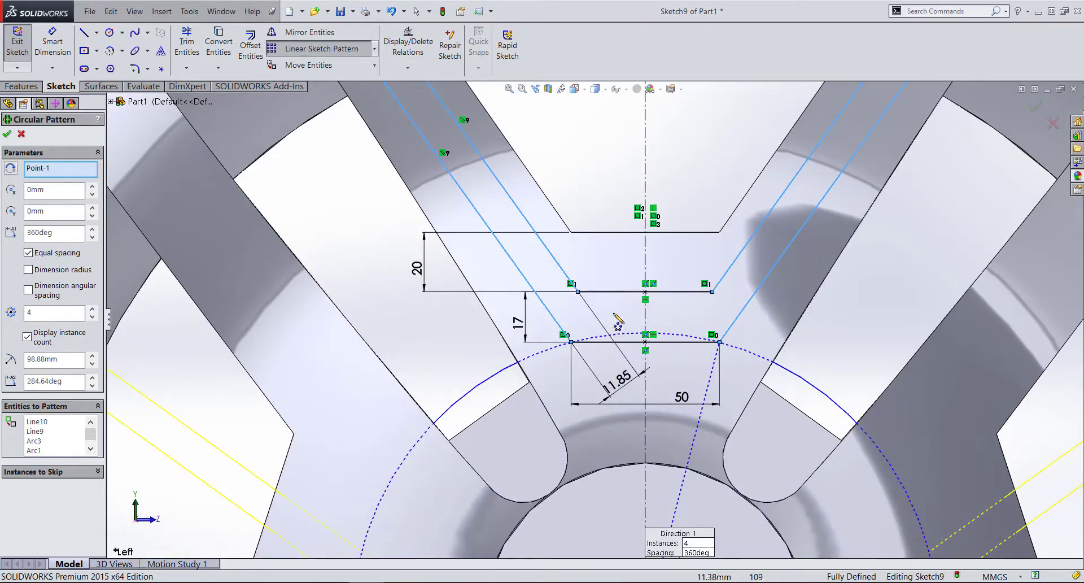
pyautogui.click(611, 292)
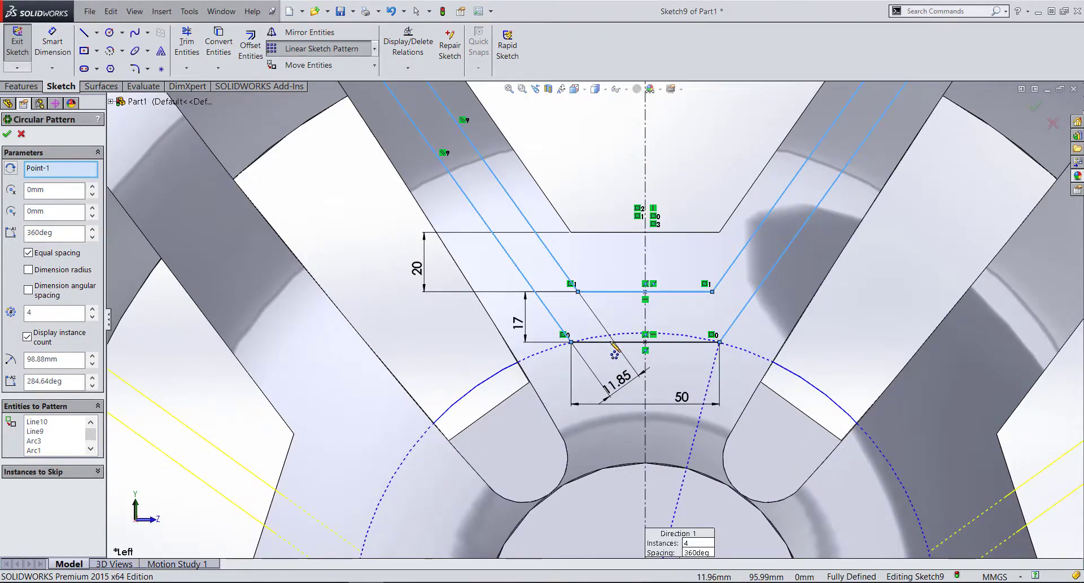
pyautogui.click(613, 342)
pyautogui.scroll(-3, 624, 395)
pyautogui.scroll(-1, 628, 401)
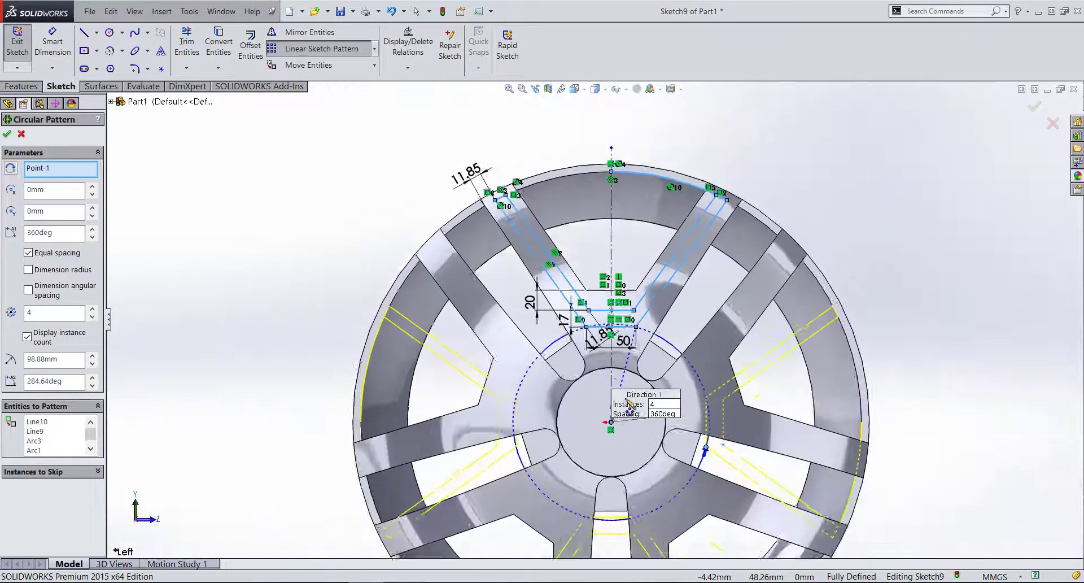
pyautogui.scroll(-1, 629, 404)
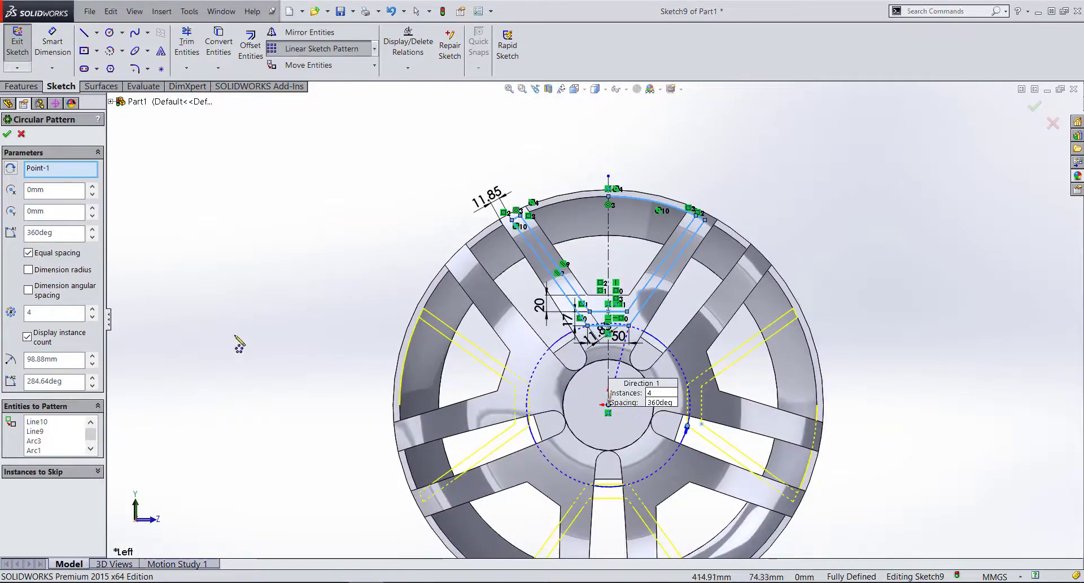
# - Raise the pattern count to 5 instances, then cancel a stray trim command
pyautogui.click(92, 310)
pyautogui.scroll(1, 488, 320)
pyautogui.scroll(1, 488, 320)
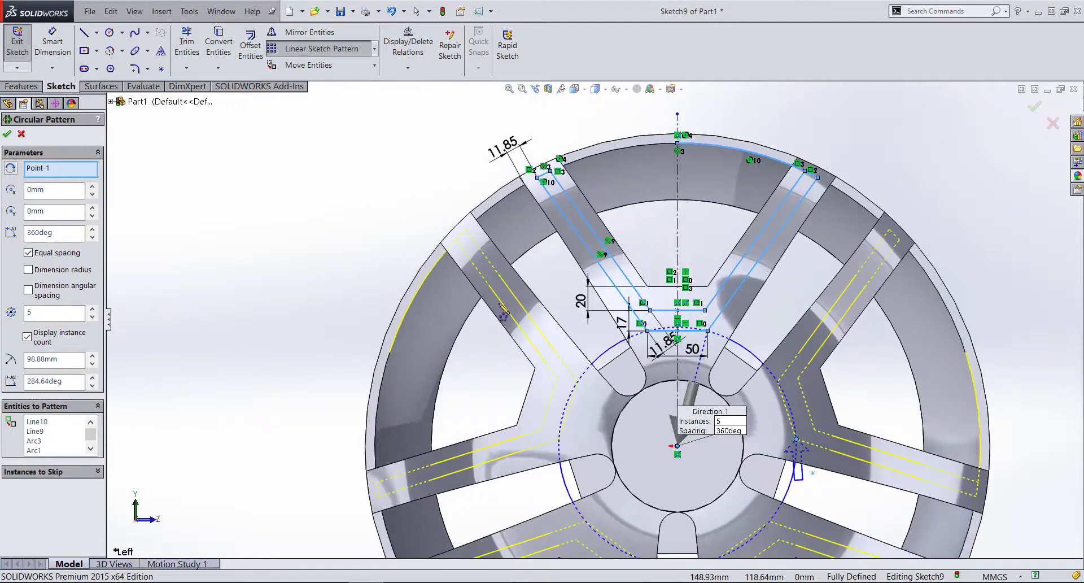
pyautogui.scroll(2, 782, 193)
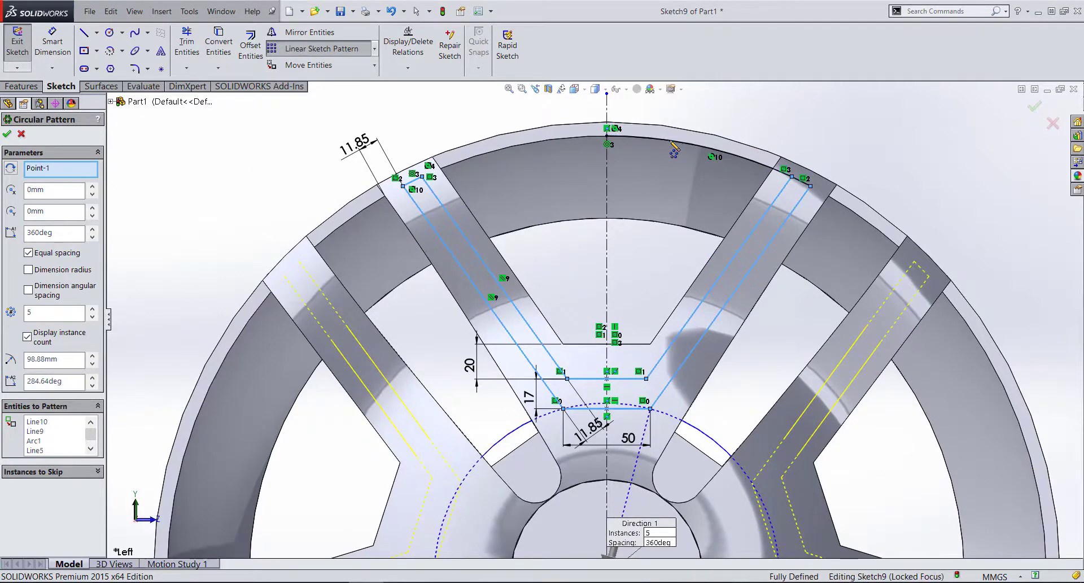
pyautogui.scroll(3, 788, 183)
pyautogui.scroll(2, 771, 203)
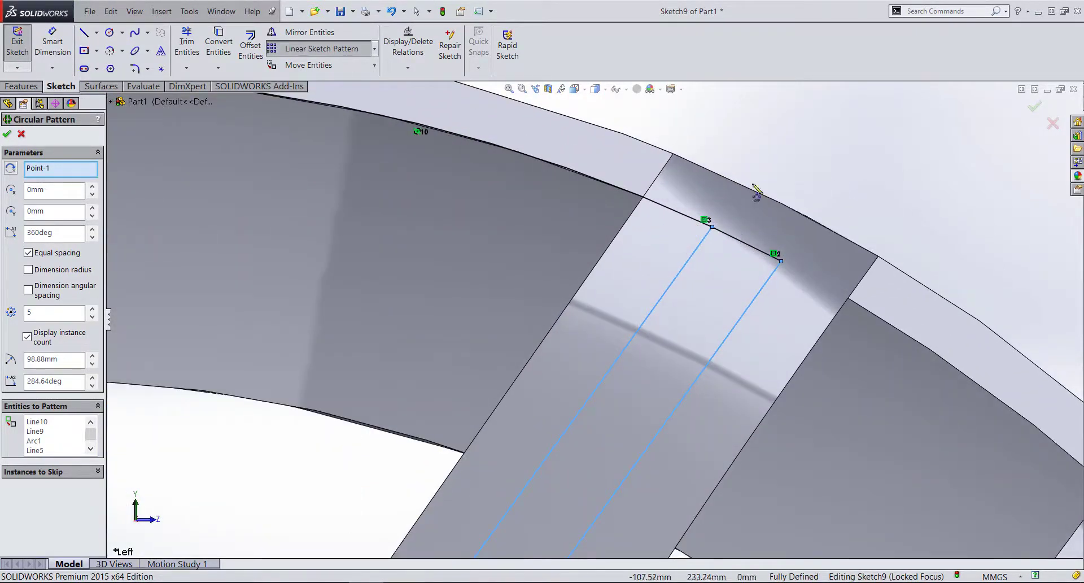
pyautogui.click(187, 44)
pyautogui.scroll(-3, 520, 245)
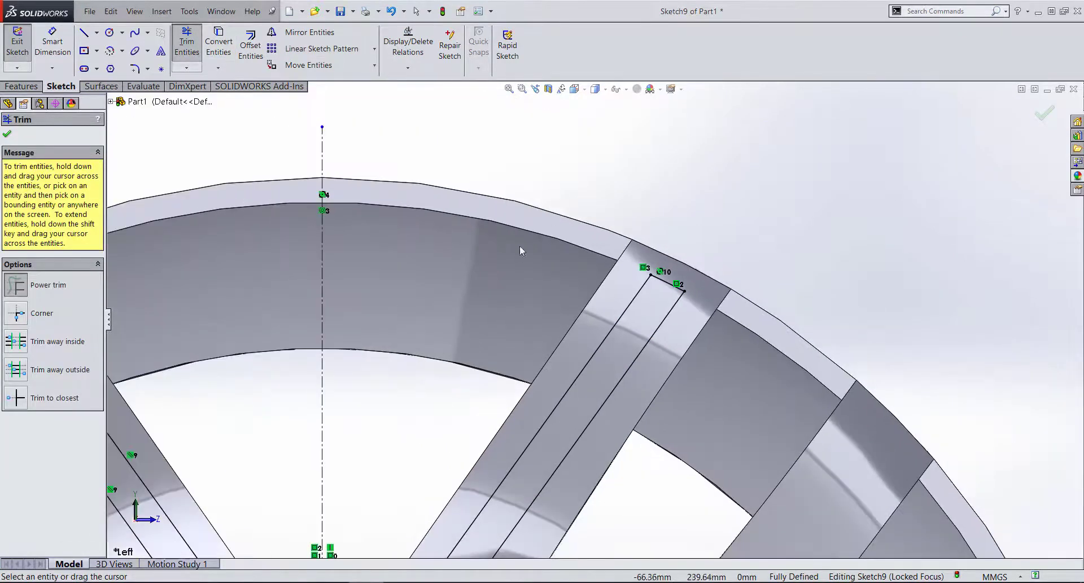
pyautogui.scroll(-2, 388, 270)
pyautogui.scroll(-2, 587, 312)
pyautogui.press('Escape')
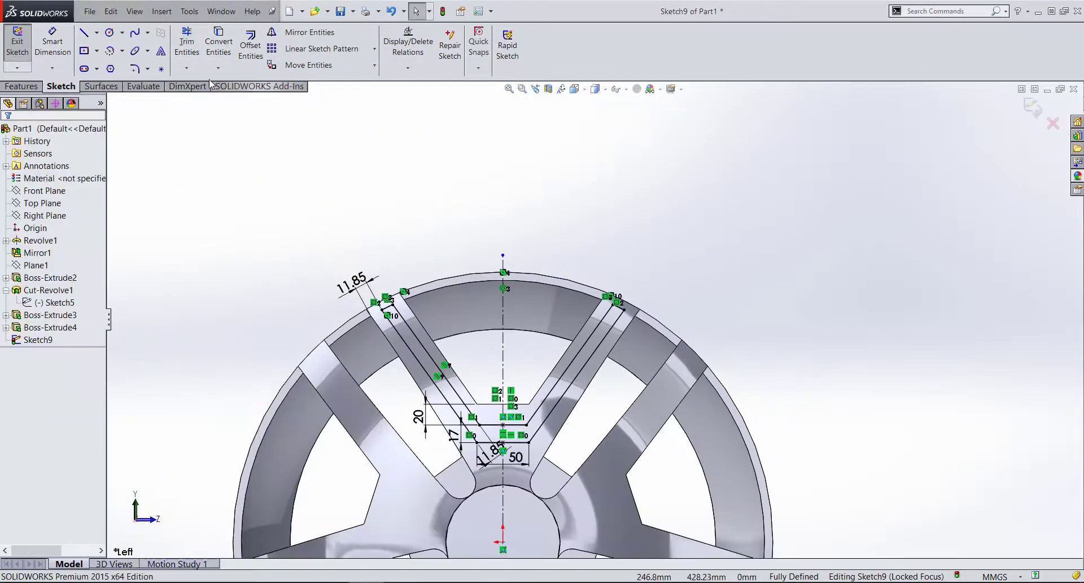
# - Rerun the circular sketch pattern on both spokes' groove lines and the two horizontal groove lines
pyautogui.click(375, 51)
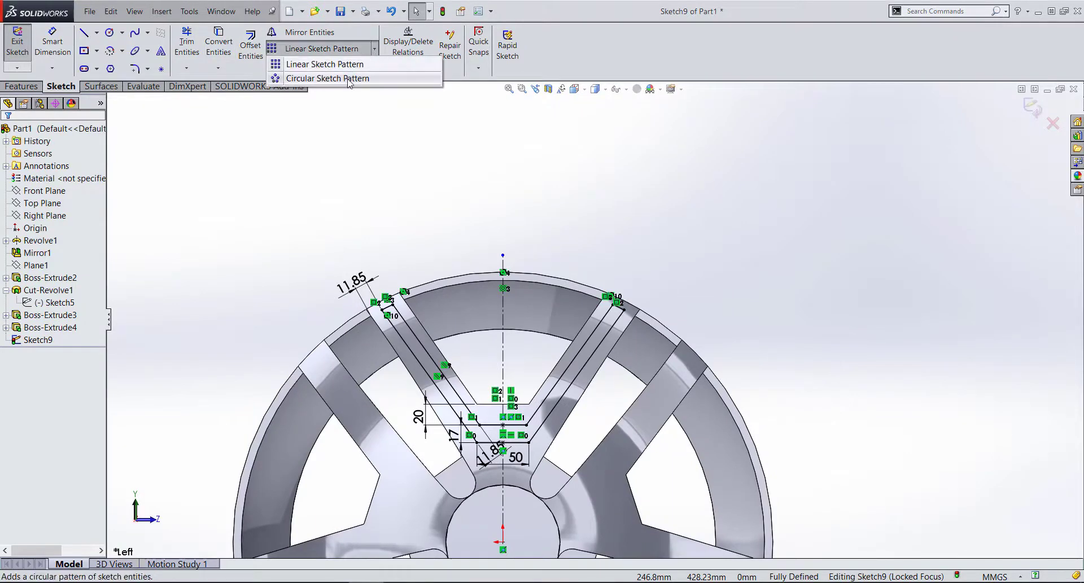
pyautogui.click(316, 69)
pyautogui.scroll(-3, 420, 313)
pyautogui.scroll(3, 420, 314)
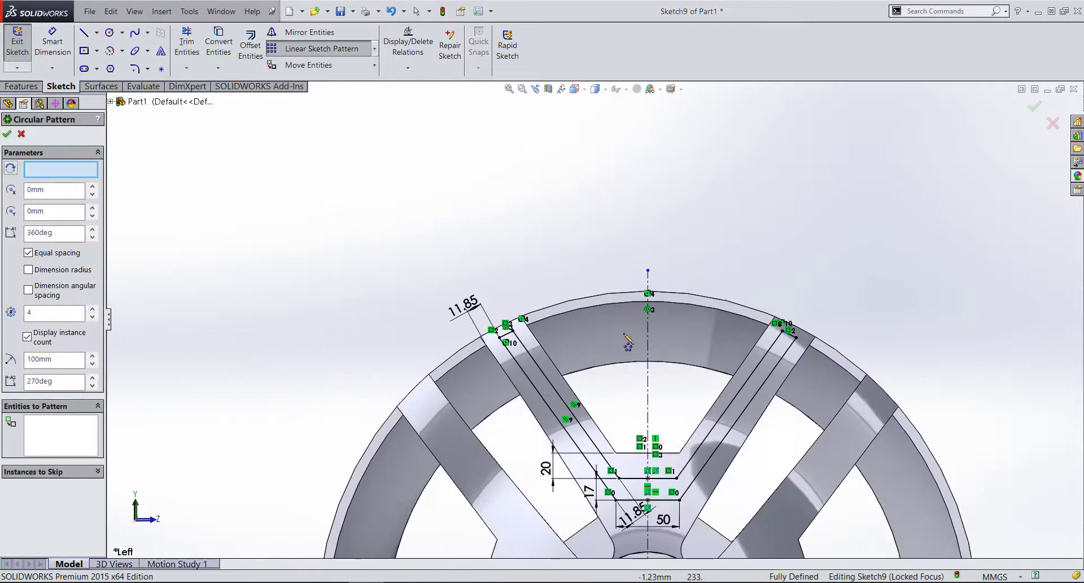
pyautogui.scroll(-4, 622, 460)
pyautogui.click(495, 327)
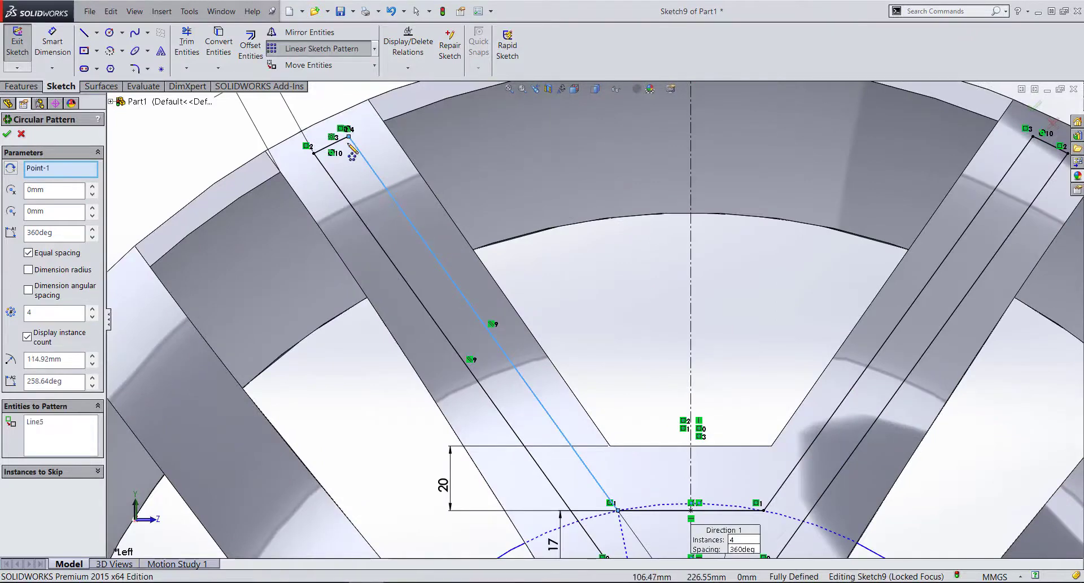
pyautogui.click(444, 337)
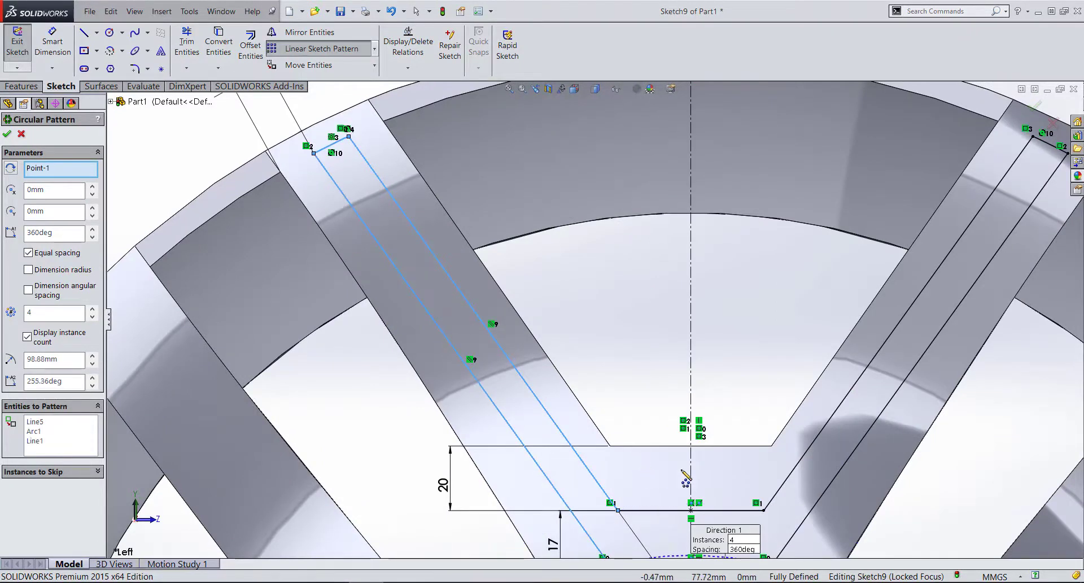
pyautogui.click(576, 275)
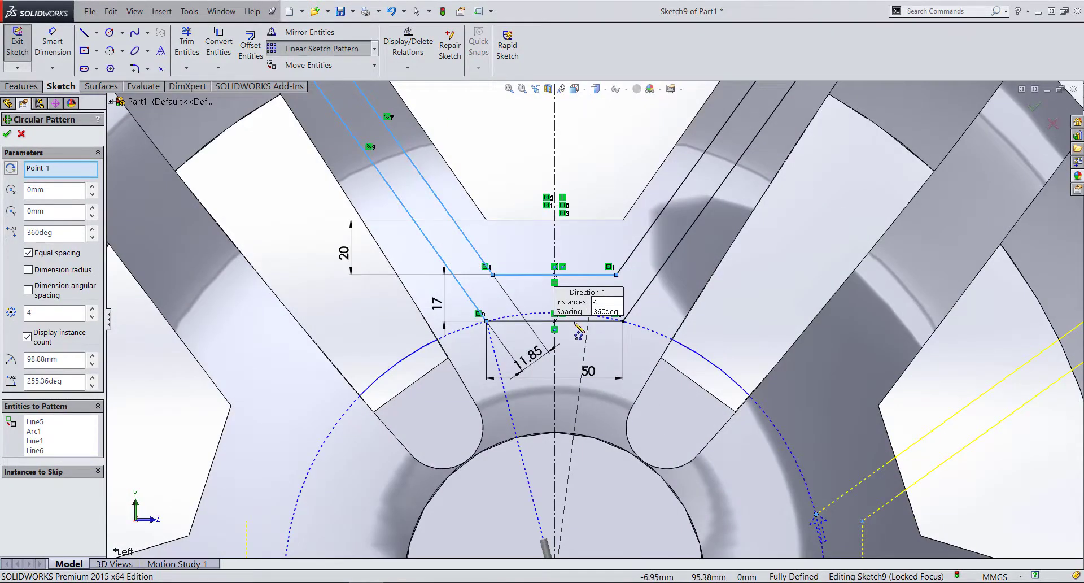
pyautogui.click(575, 321)
pyautogui.click(669, 260)
pyautogui.click(649, 229)
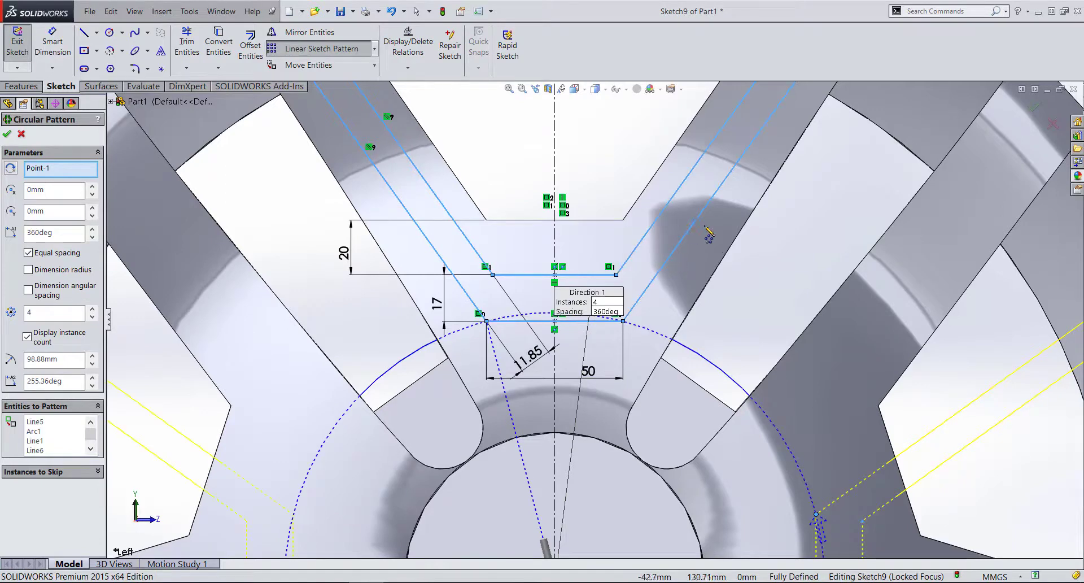
pyautogui.scroll(5, 723, 204)
pyautogui.scroll(-3, 621, 271)
pyautogui.scroll(-4, 597, 297)
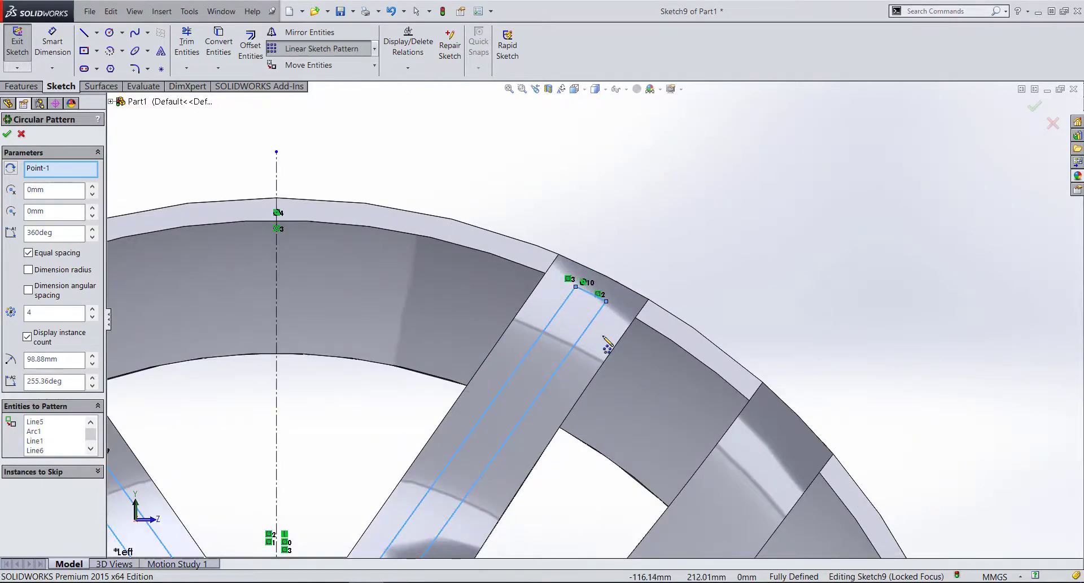
pyautogui.scroll(3, 606, 344)
pyautogui.scroll(2, 606, 345)
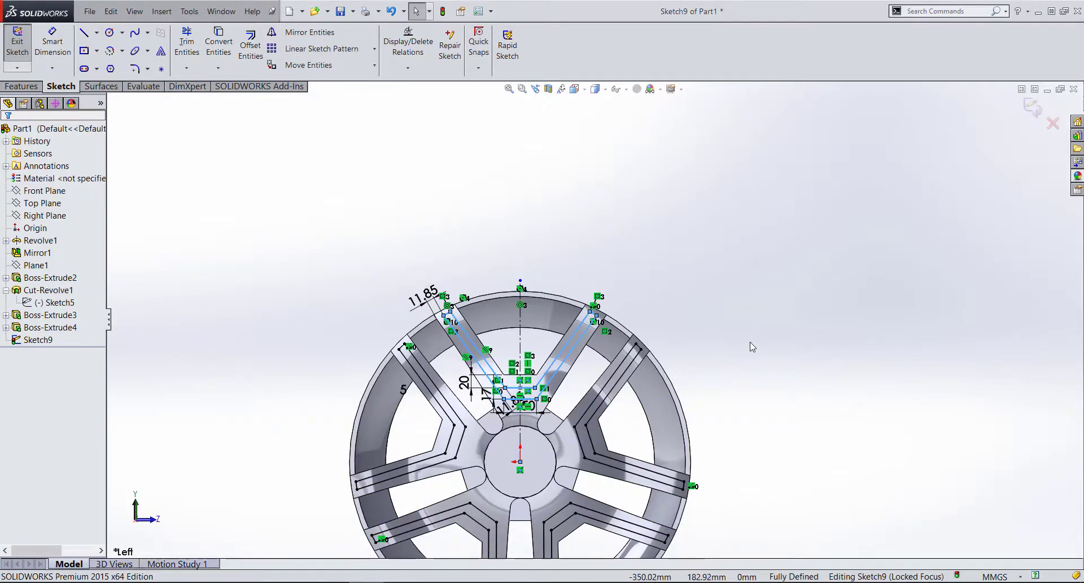
pyautogui.scroll(-3, 566, 381)
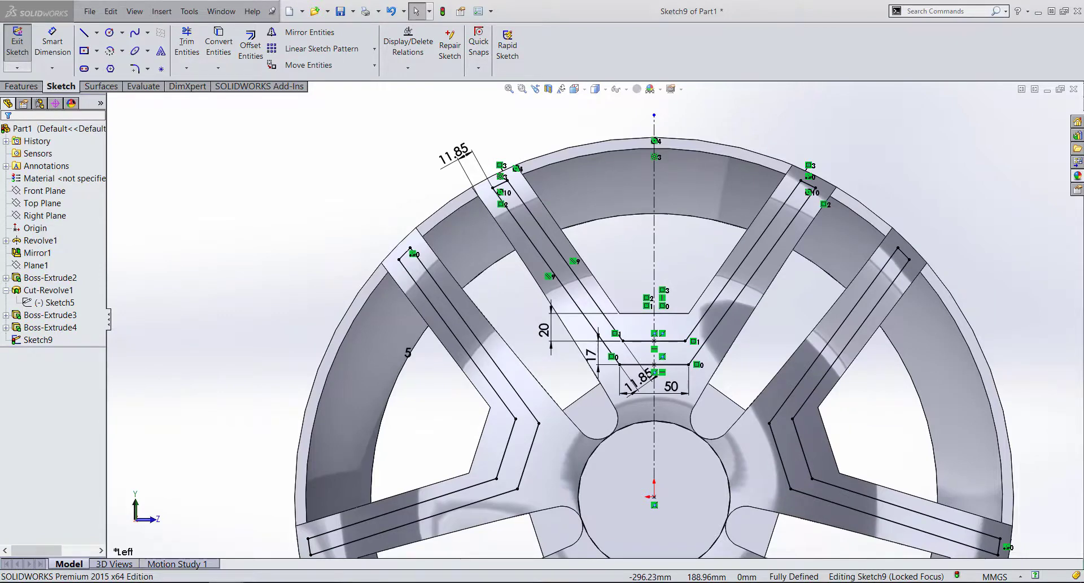
pyautogui.click(5, 103)
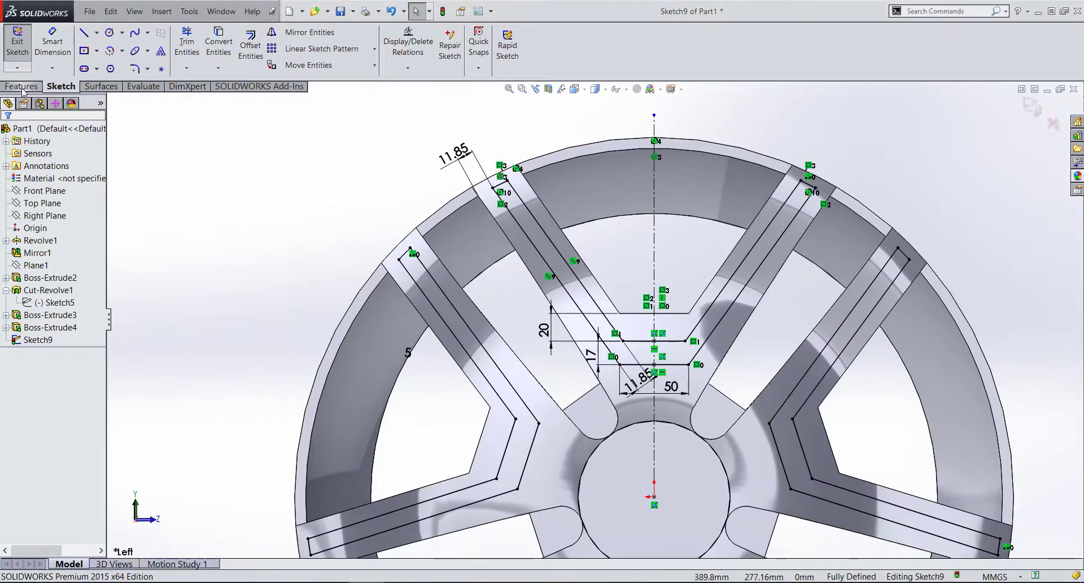
pyautogui.click(22, 88)
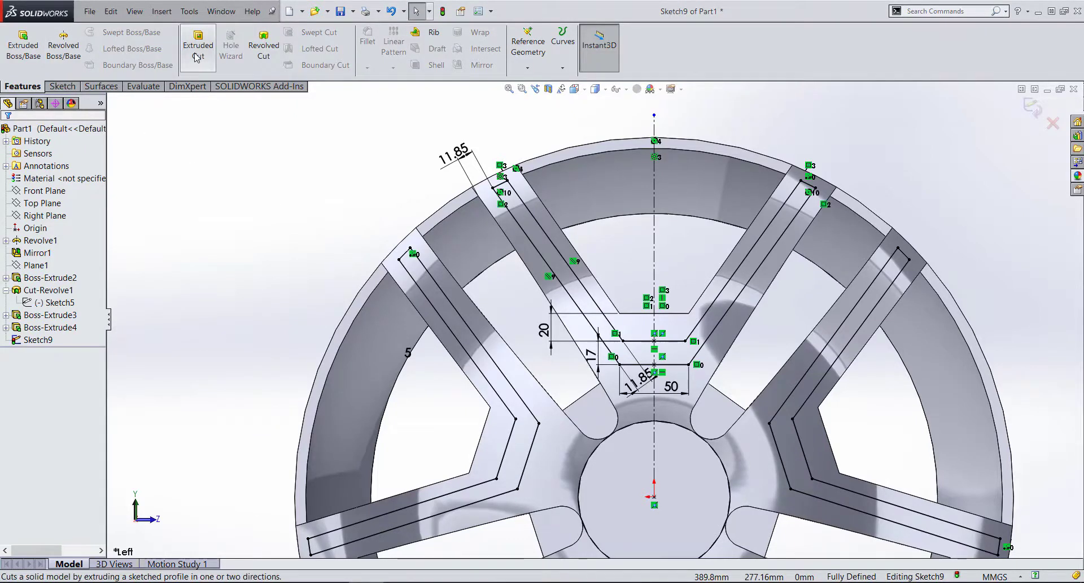
# - Preview a two-direction cut-extrude of the groove sketch at 15 mm and 5 mm
pyautogui.click(197, 56)
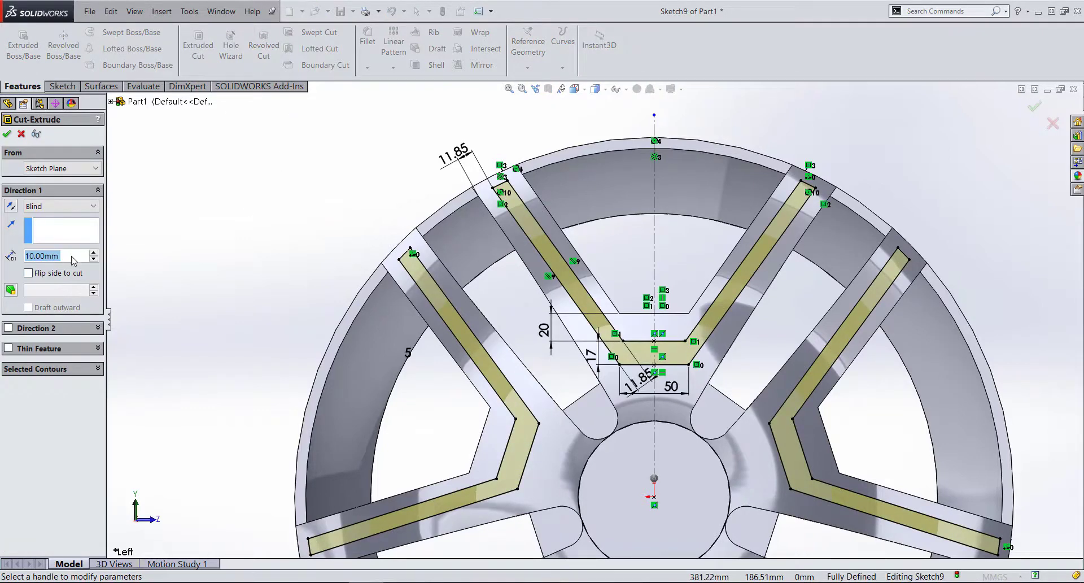
pyautogui.write('15')
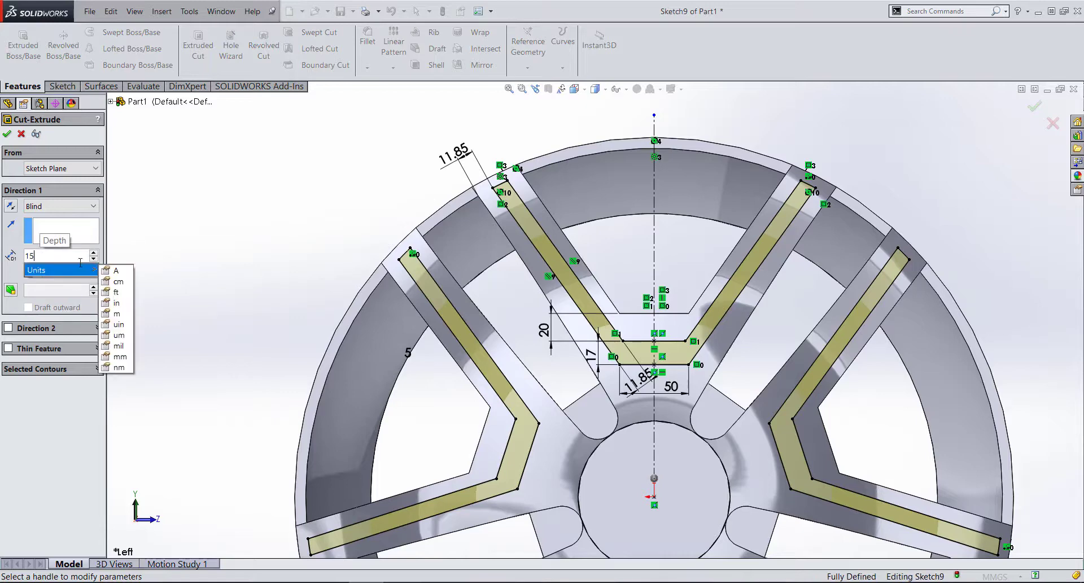
pyautogui.press('Return')
pyautogui.click(9, 328)
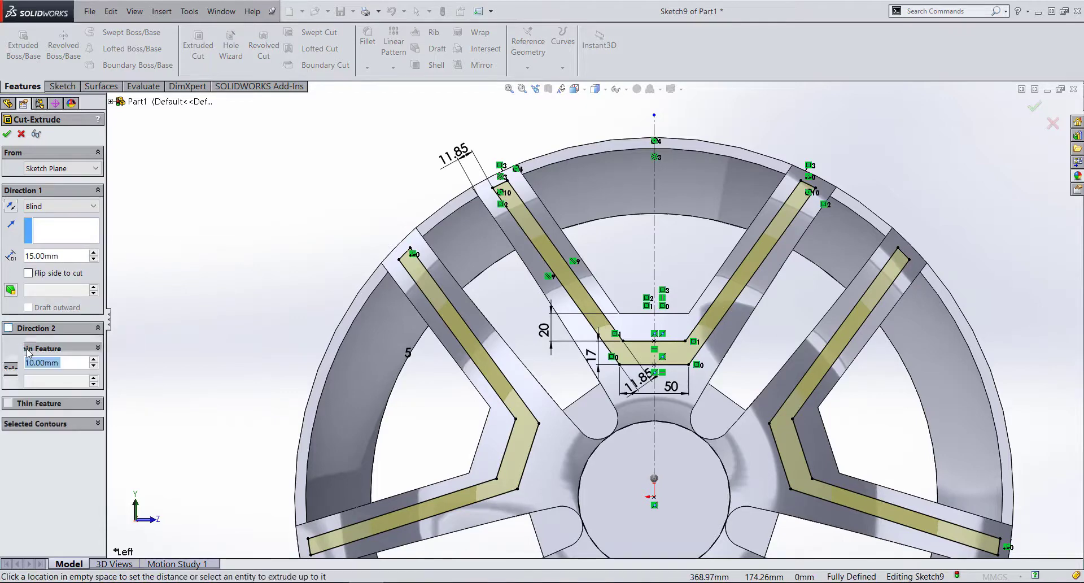
pyautogui.write('5')
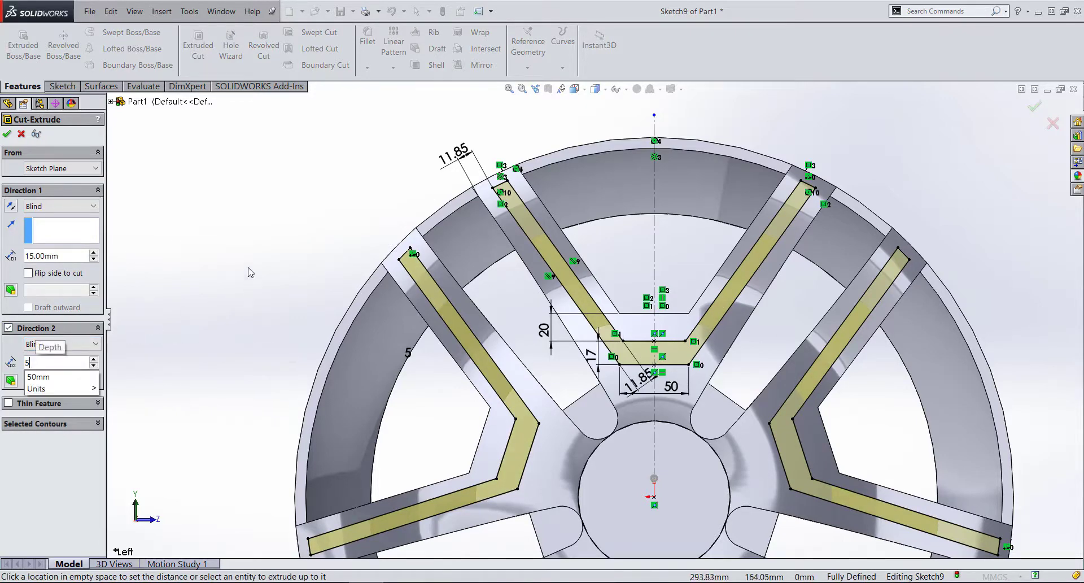
pyautogui.press('Return')
pyautogui.scroll(-3, 474, 316)
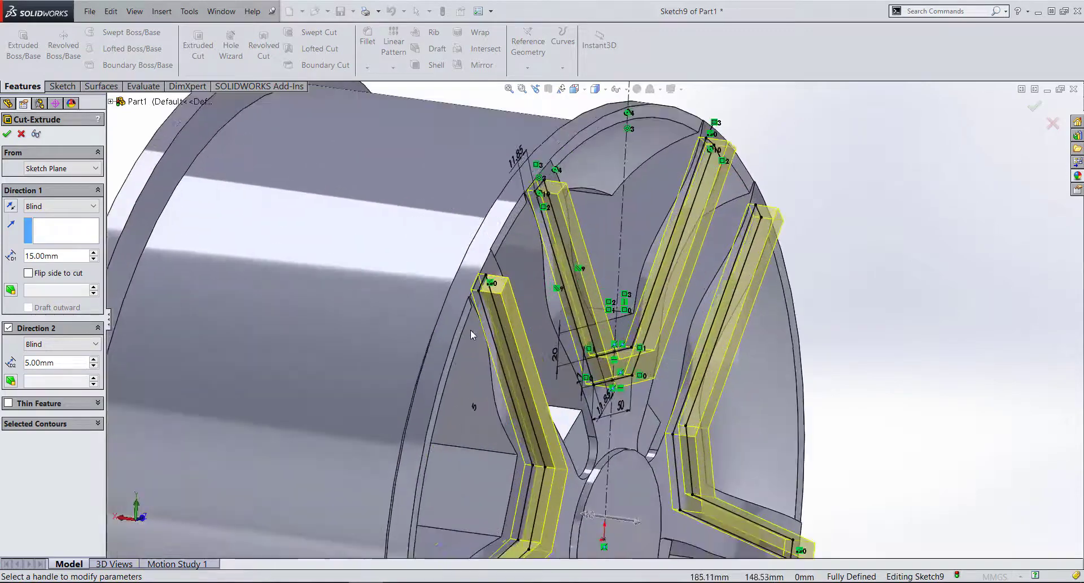
pyautogui.scroll(-3, 479, 322)
pyautogui.moveTo(479, 323); pyautogui.dragTo(545, 450, button='middle')
pyautogui.scroll(3, 546, 450)
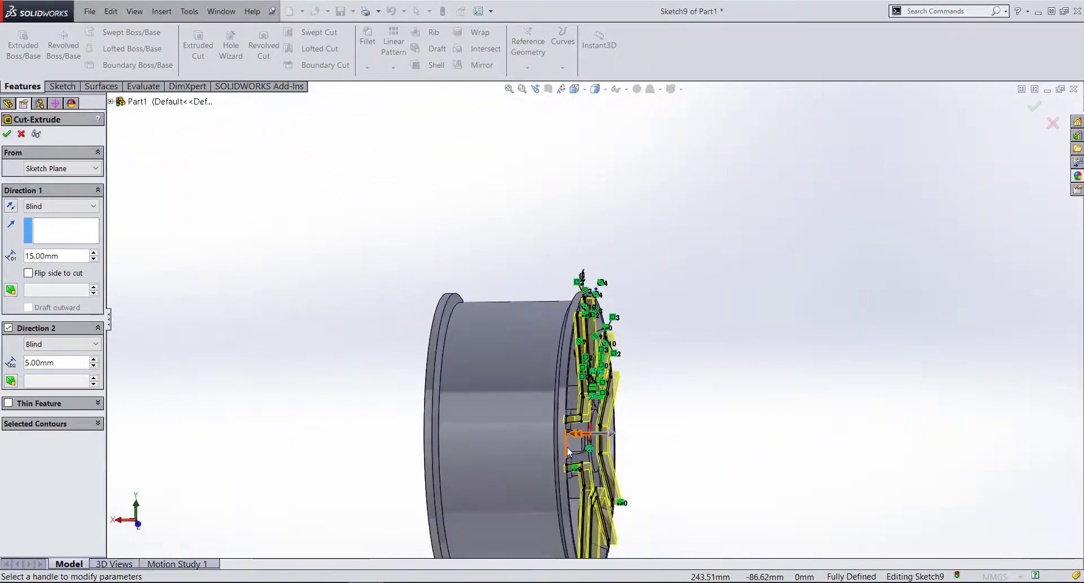
pyautogui.scroll(-5, 609, 363)
pyautogui.scroll(-2, 608, 363)
pyautogui.moveTo(608, 363)
pyautogui.mouseDown(button='middle')
pyautogui.moveTo(582, 412)
pyautogui.moveTo(612, 346)
pyautogui.moveTo(597, 347)
pyautogui.mouseUp(button='middle')
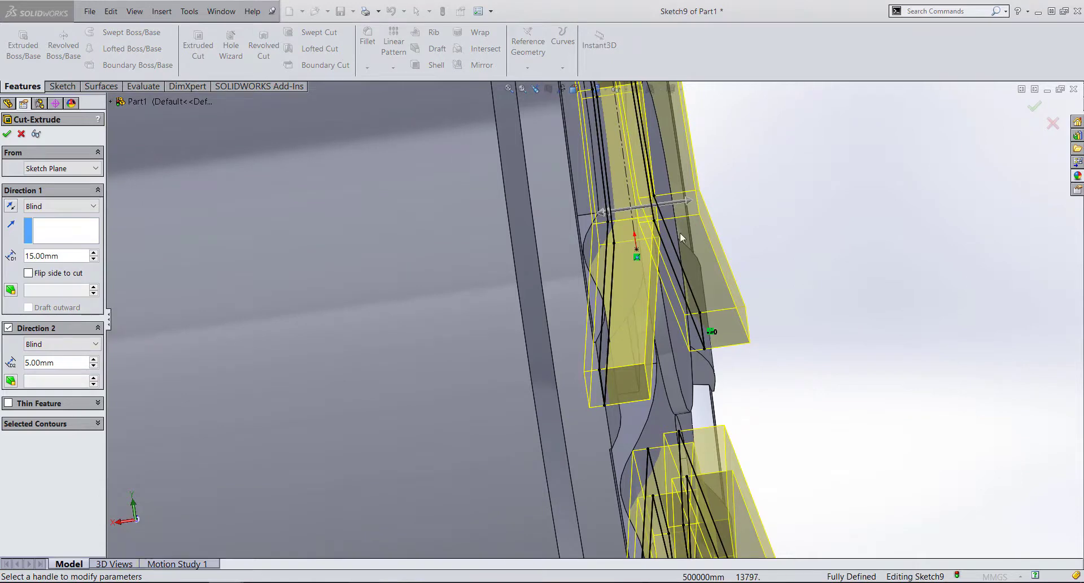
pyautogui.scroll(3, 635, 285)
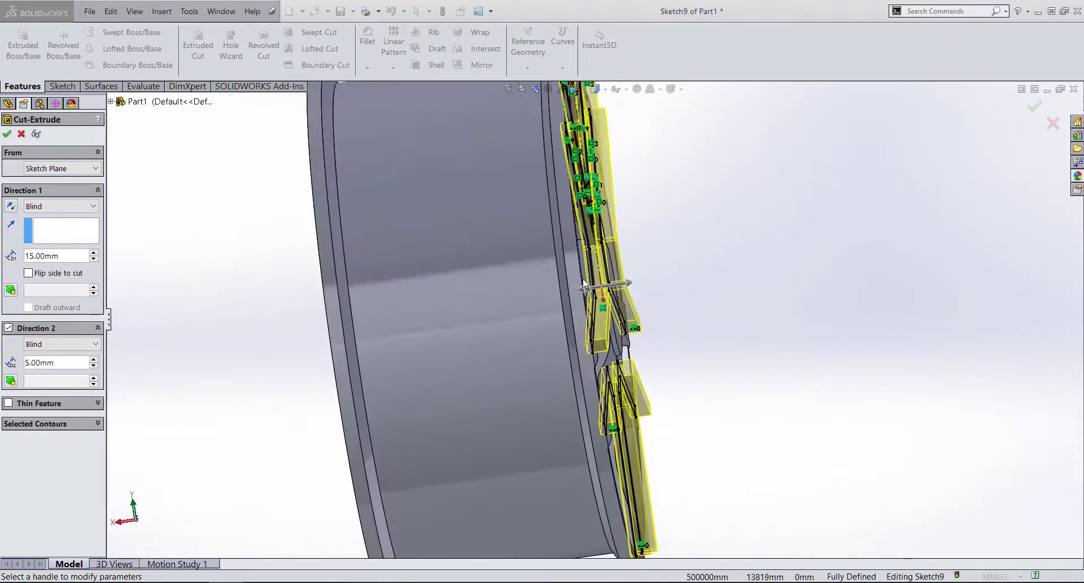
# - Change the cut depths to 6 mm and 15 mm and apply the cut
pyautogui.click(51, 257)
pyautogui.write('6')
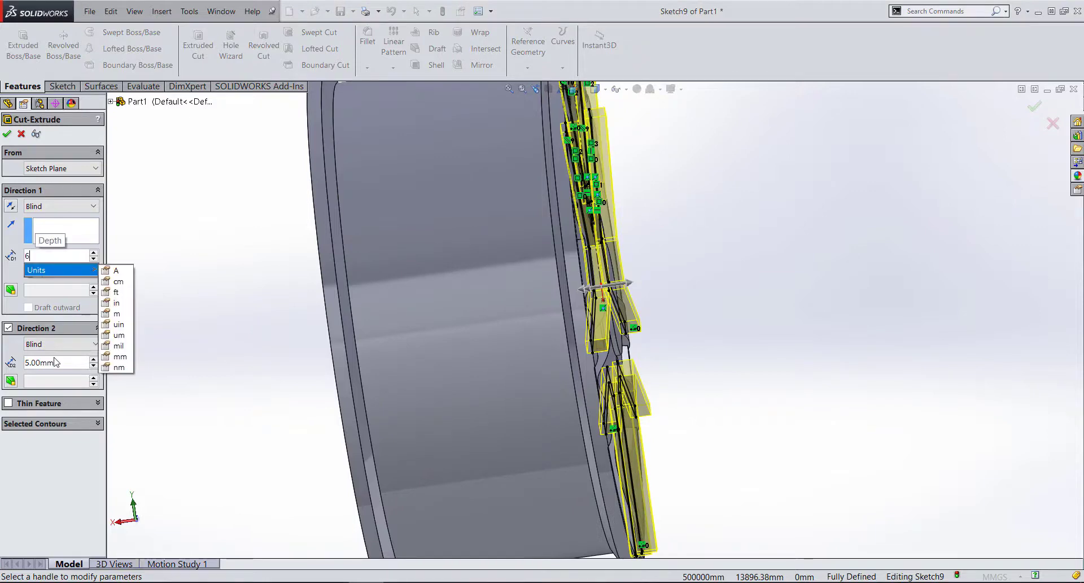
pyautogui.press('Return')
pyautogui.click(54, 361)
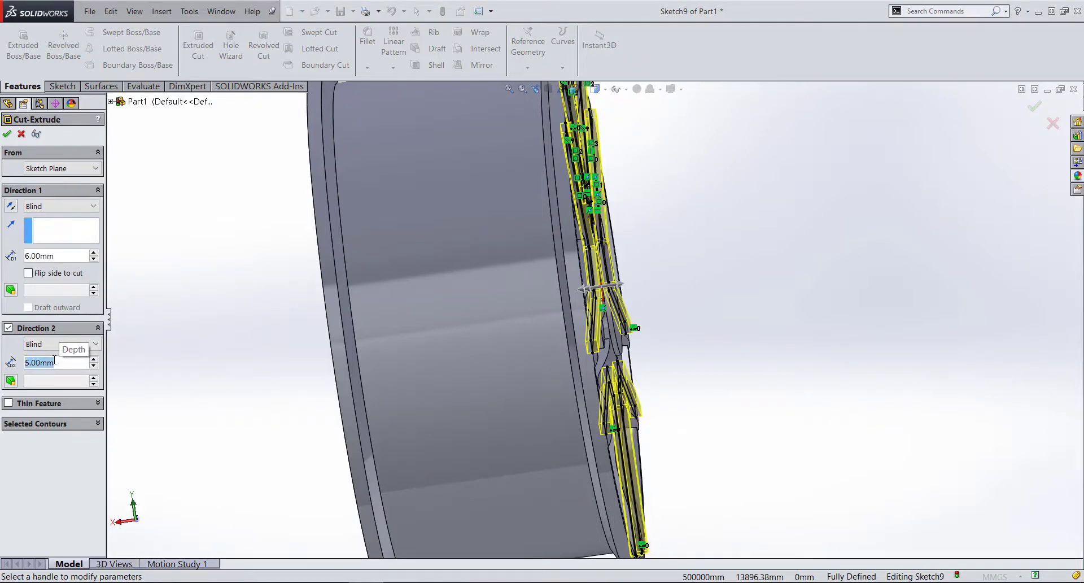
pyautogui.write('15')
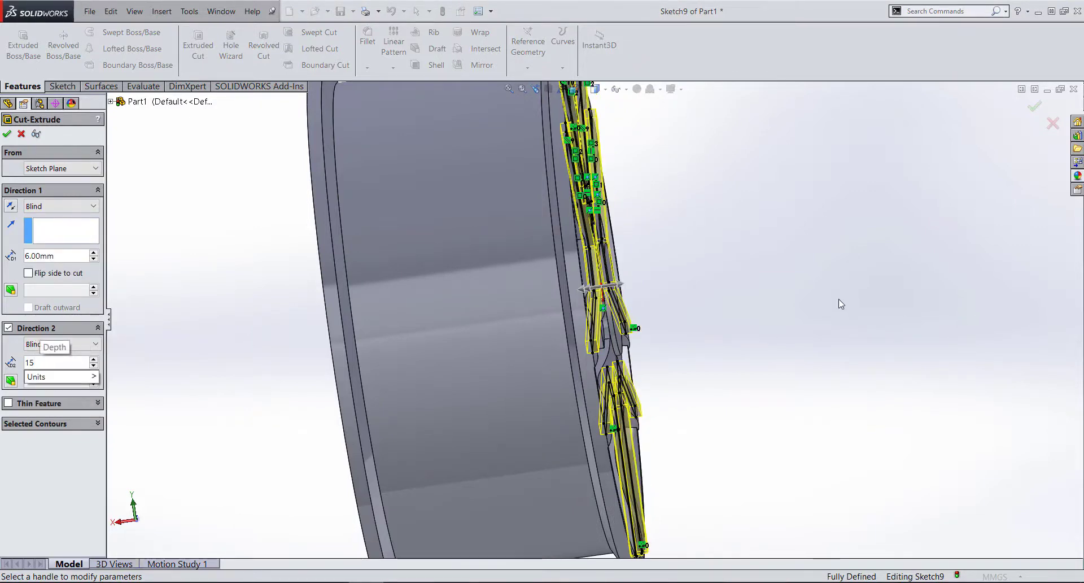
pyautogui.press('Return')
pyautogui.press('z')
pyautogui.moveTo(683, 282); pyautogui.dragTo(1, 179, button='middle')
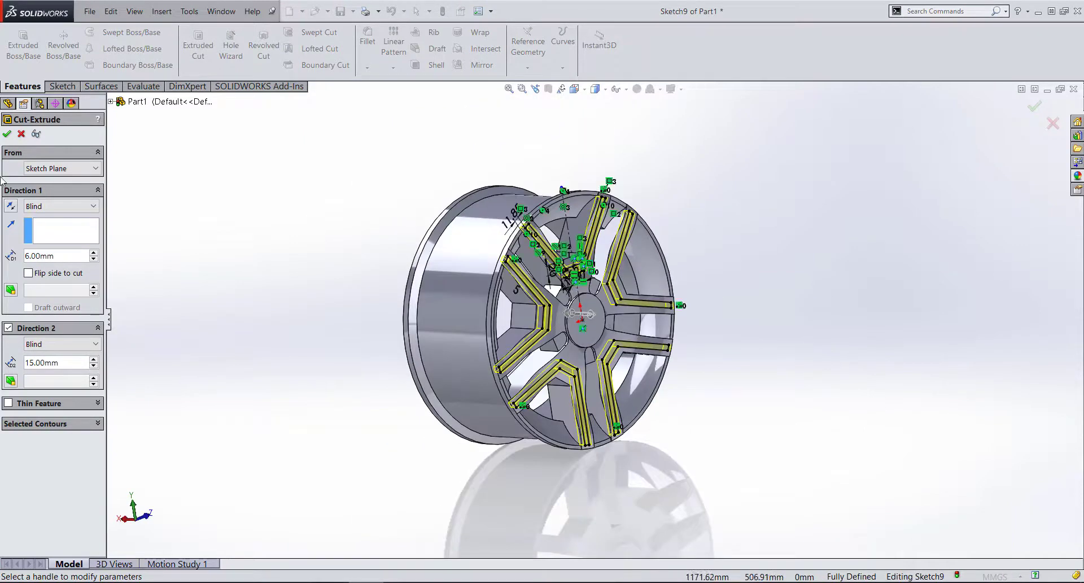
pyautogui.click(7, 134)
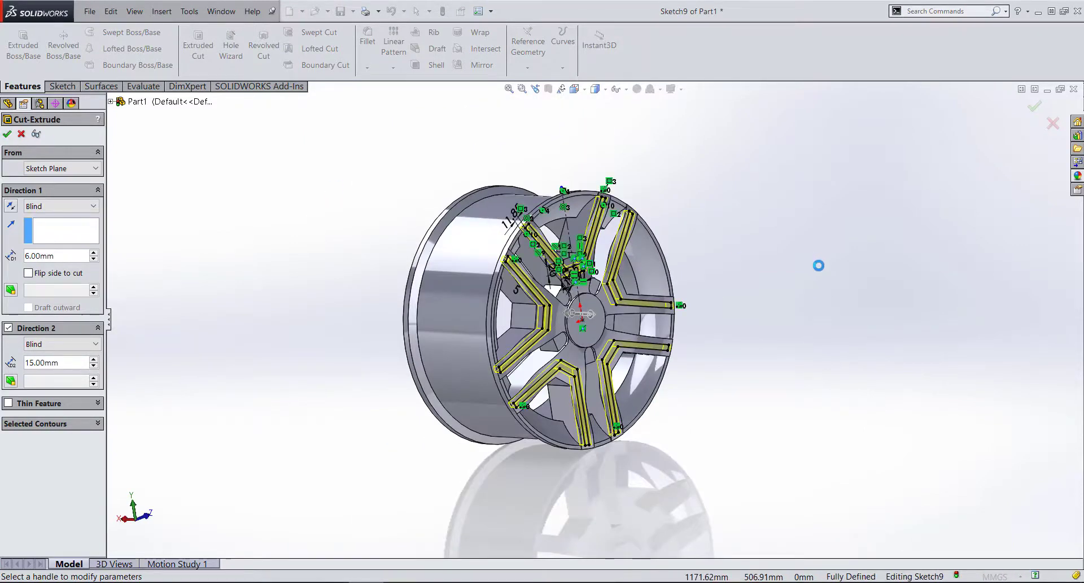
pyautogui.click(739, 237)
pyautogui.scroll(-3, 540, 319)
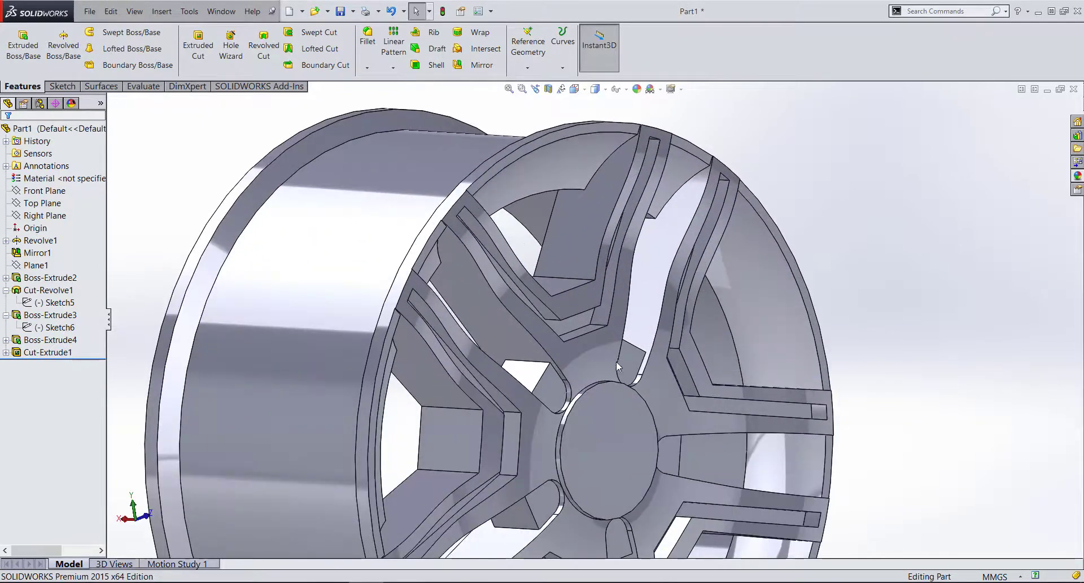
pyautogui.scroll(-3, 540, 319)
pyautogui.moveTo(539, 319)
pyautogui.mouseDown(button='middle')
pyautogui.moveTo(467, 407)
pyautogui.moveTo(515, 416)
pyautogui.mouseUp(button='middle')
pyautogui.scroll(5, 530, 422)
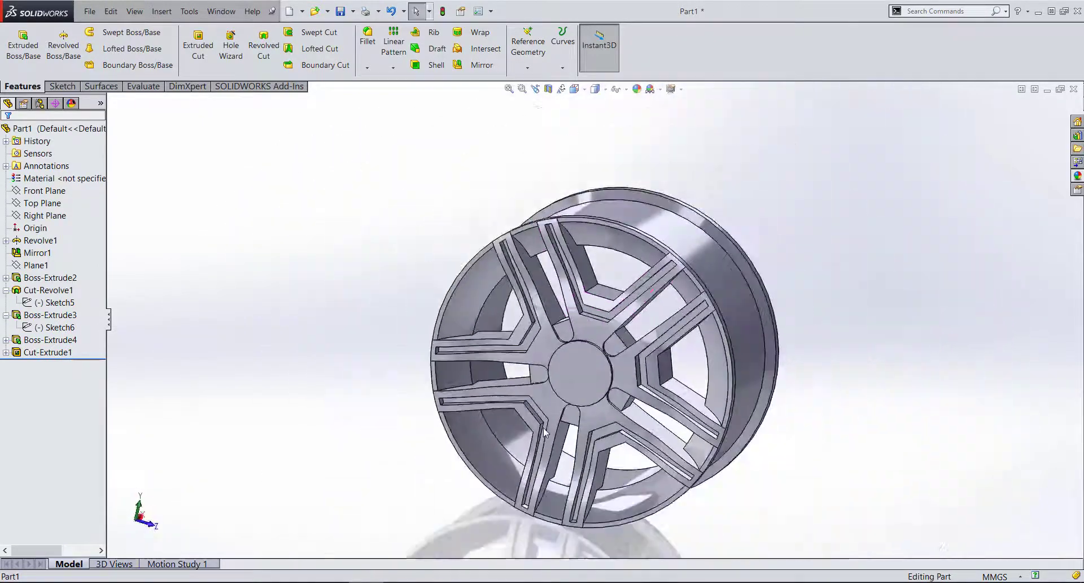
pyautogui.scroll(-5, 585, 333)
pyautogui.moveTo(584, 333)
pyautogui.mouseDown(button='middle')
pyautogui.moveTo(612, 307)
pyautogui.moveTo(654, 315)
pyautogui.moveTo(585, 310)
pyautogui.moveTo(550, 365)
pyautogui.moveTo(573, 373)
pyautogui.moveTo(587, 333)
pyautogui.moveTo(620, 314)
pyautogui.mouseUp(button='middle')
pyautogui.scroll(5, 573, 372)
pyautogui.scroll(-5, 560, 354)
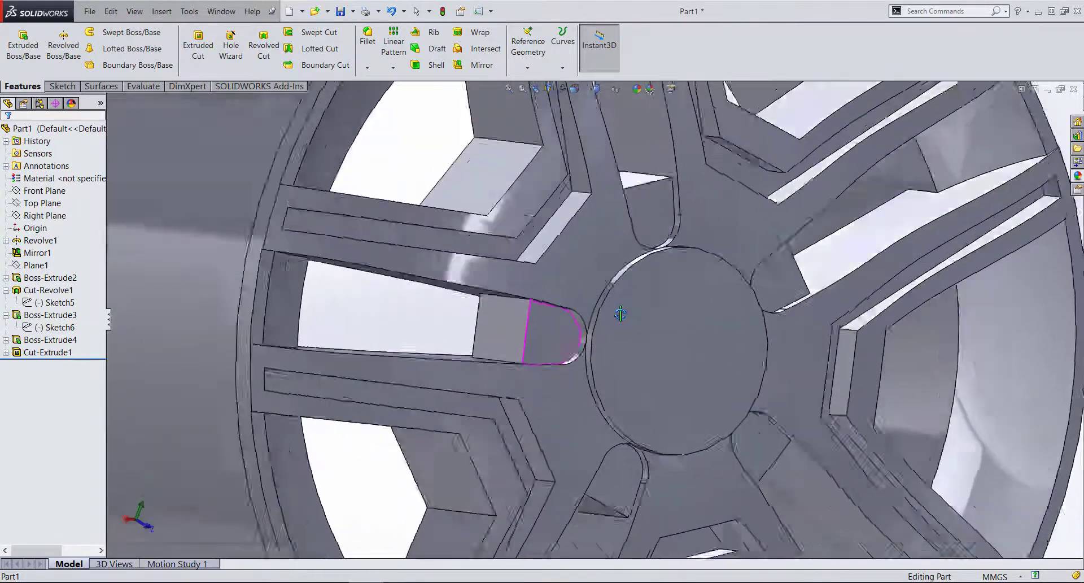
pyautogui.scroll(5, 619, 313)
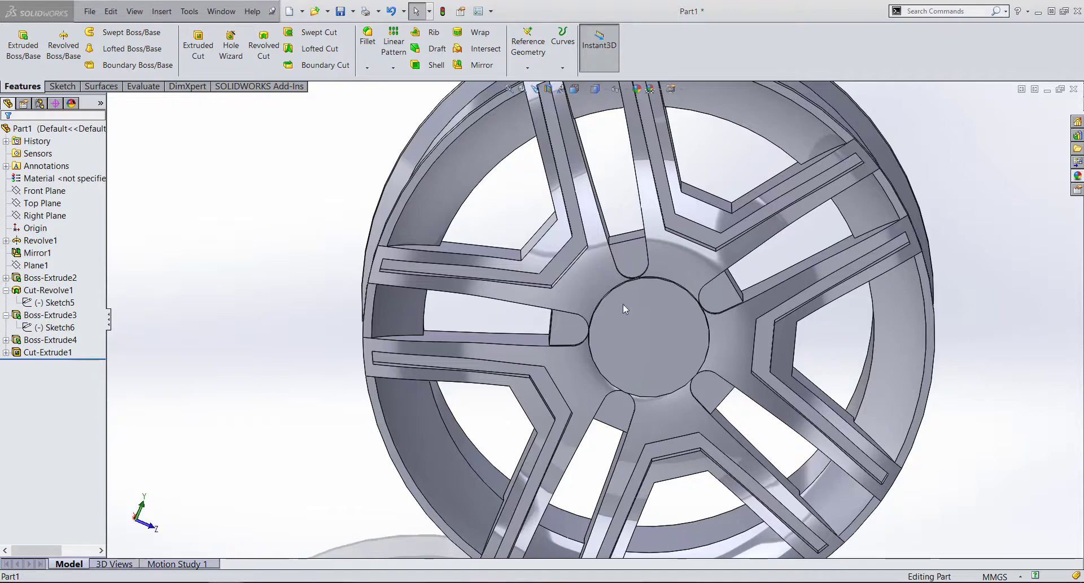
pyautogui.scroll(-3, 624, 307)
# - Start a new sketch on the hub's spoke-root face and view it from the Left
pyautogui.rightClick(564, 221)
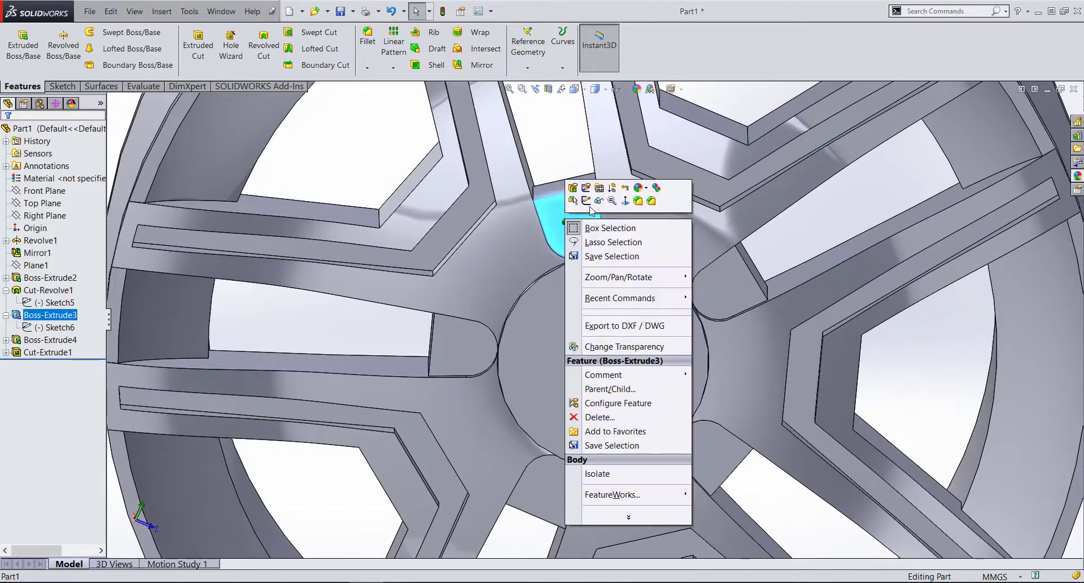
pyautogui.click(588, 201)
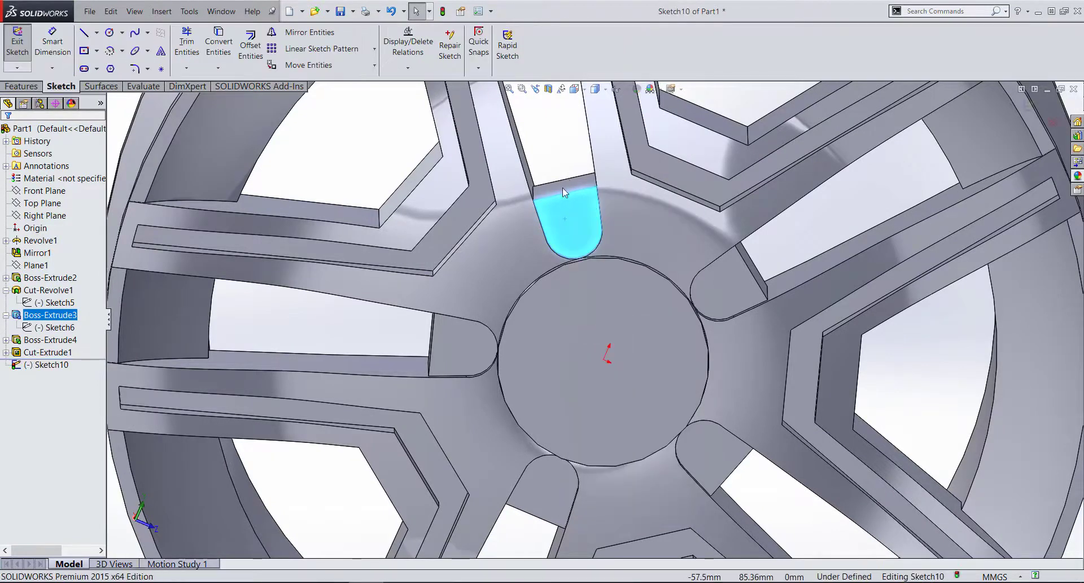
pyautogui.rightClick(573, 225)
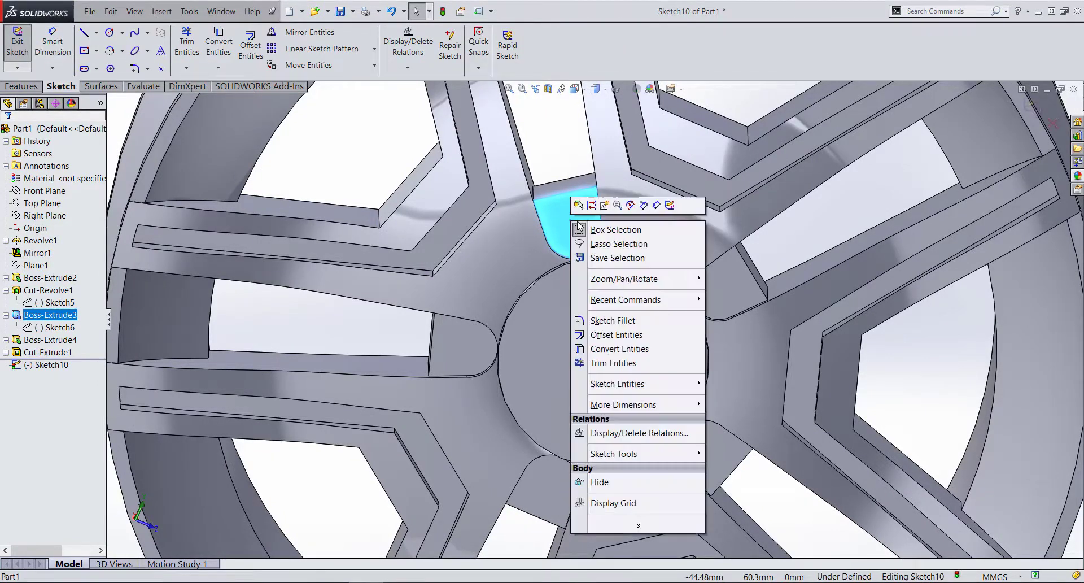
pyautogui.click(578, 90)
pyautogui.click(577, 140)
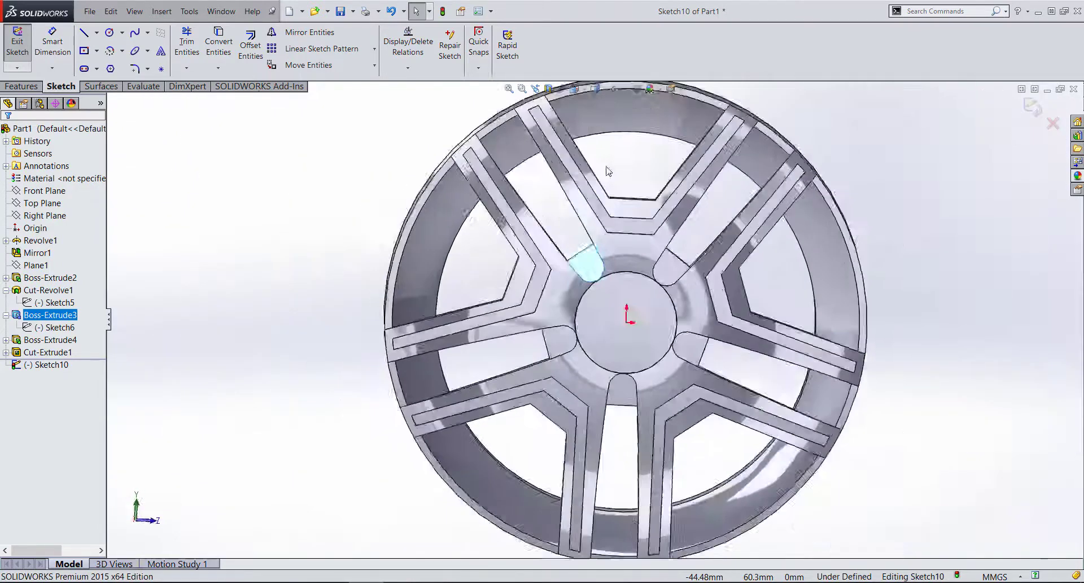
pyautogui.scroll(-3, 596, 272)
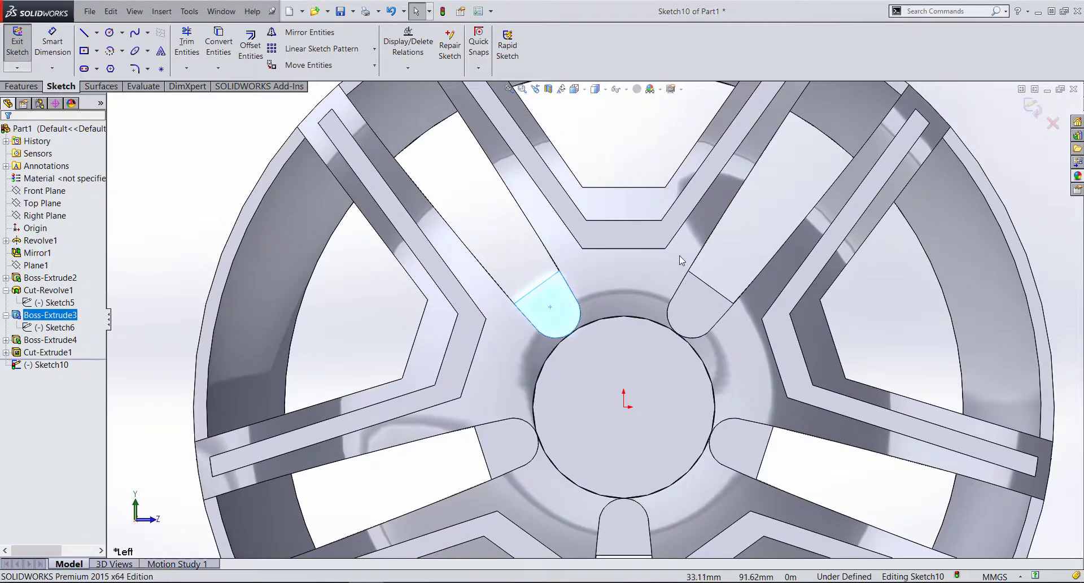
pyautogui.click(219, 143)
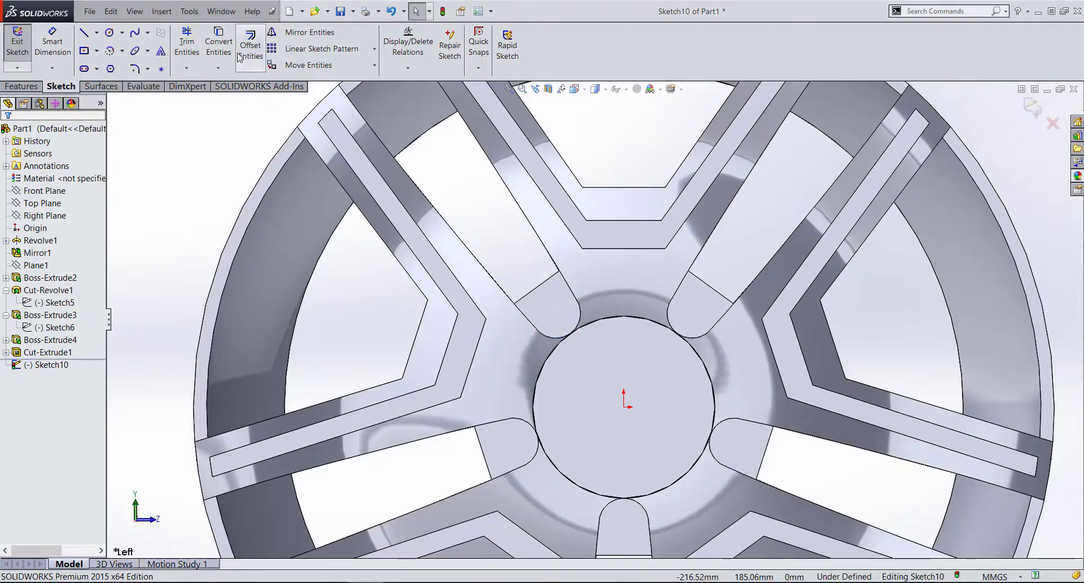
# - Convert the five spoke-root pocket faces into sketch outlines with Convert Entities
pyautogui.click(218, 45)
pyautogui.click(565, 311)
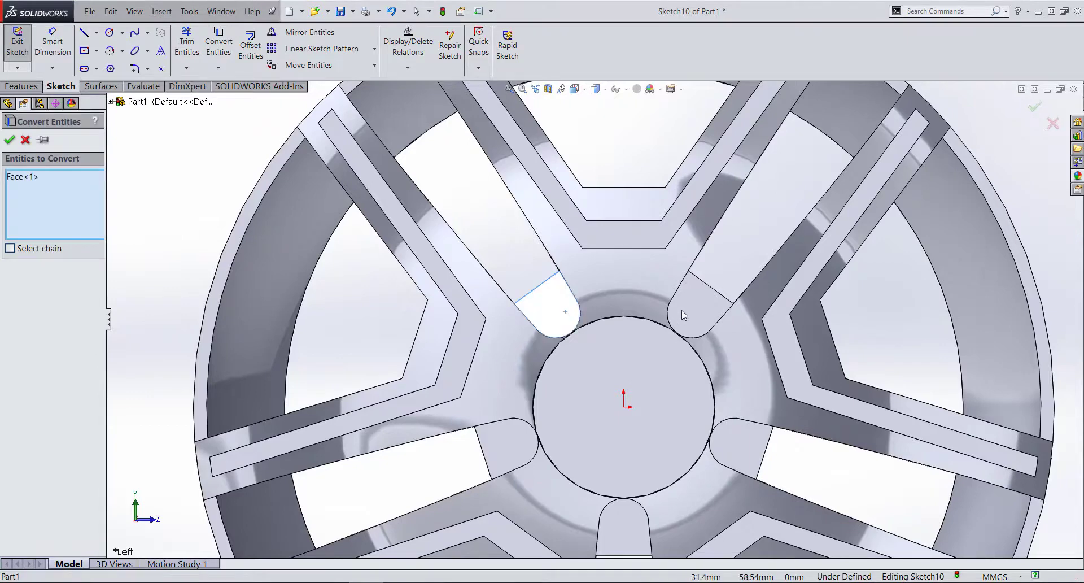
pyautogui.click(698, 316)
pyautogui.click(739, 446)
pyautogui.click(624, 530)
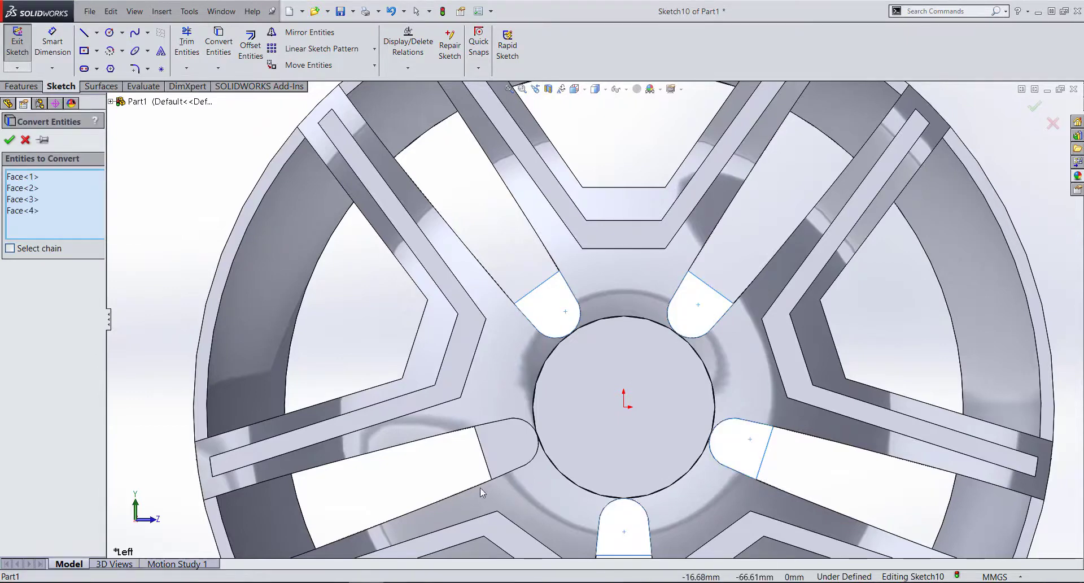
pyautogui.click(505, 437)
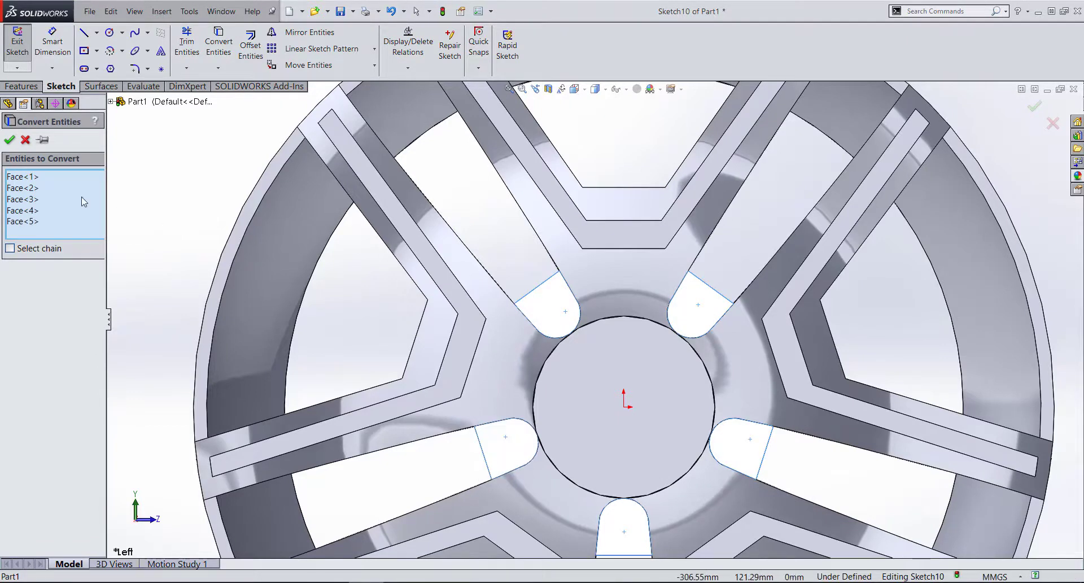
pyautogui.click(10, 140)
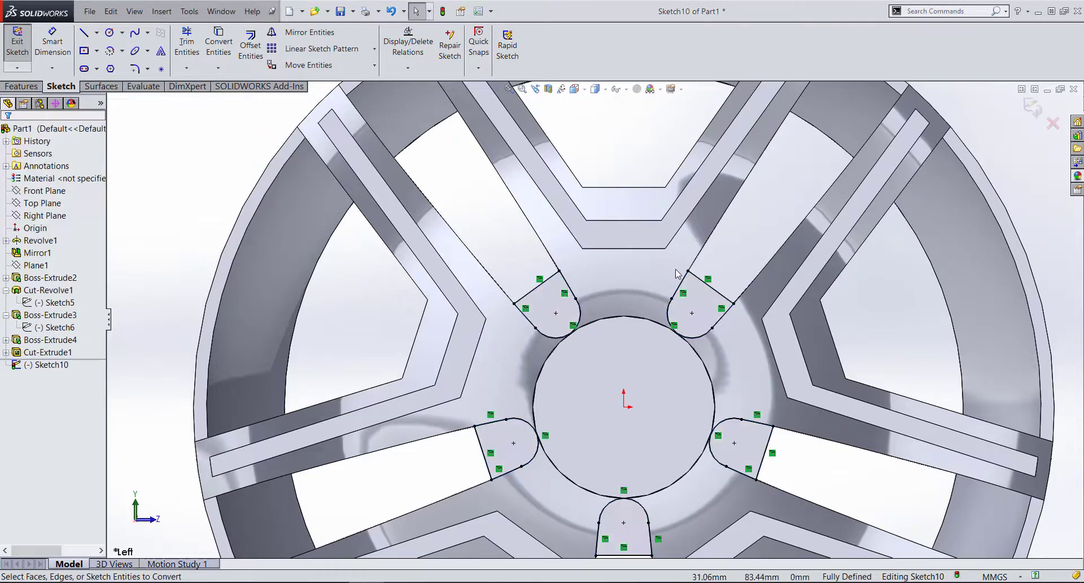
pyautogui.click(21, 86)
# - Preview an Extruded Cut of the five pocket outlines at 15 mm depth
pyautogui.click(200, 49)
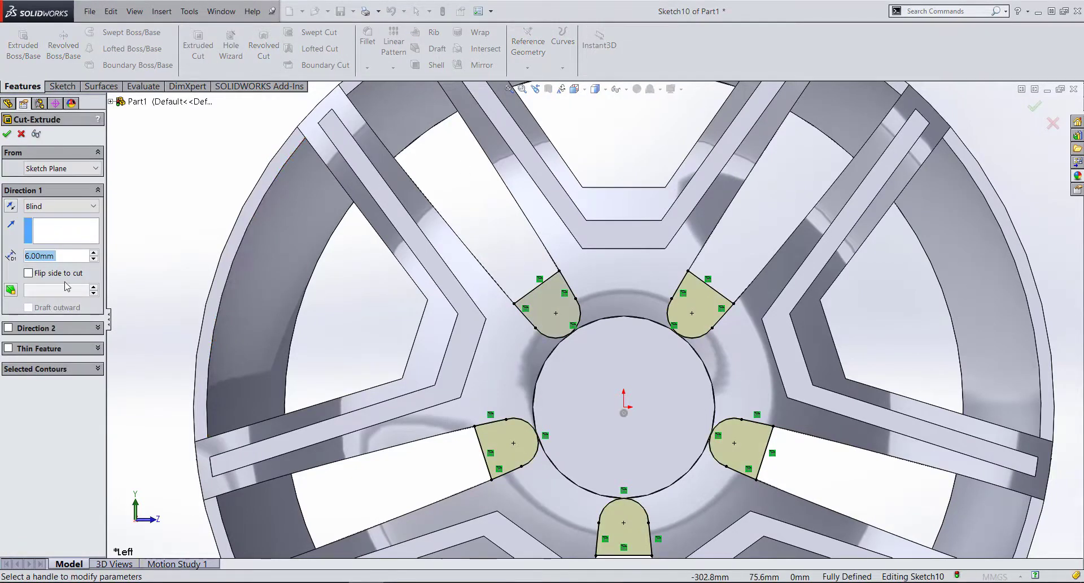
pyautogui.write('1')
pyautogui.click(38, 282)
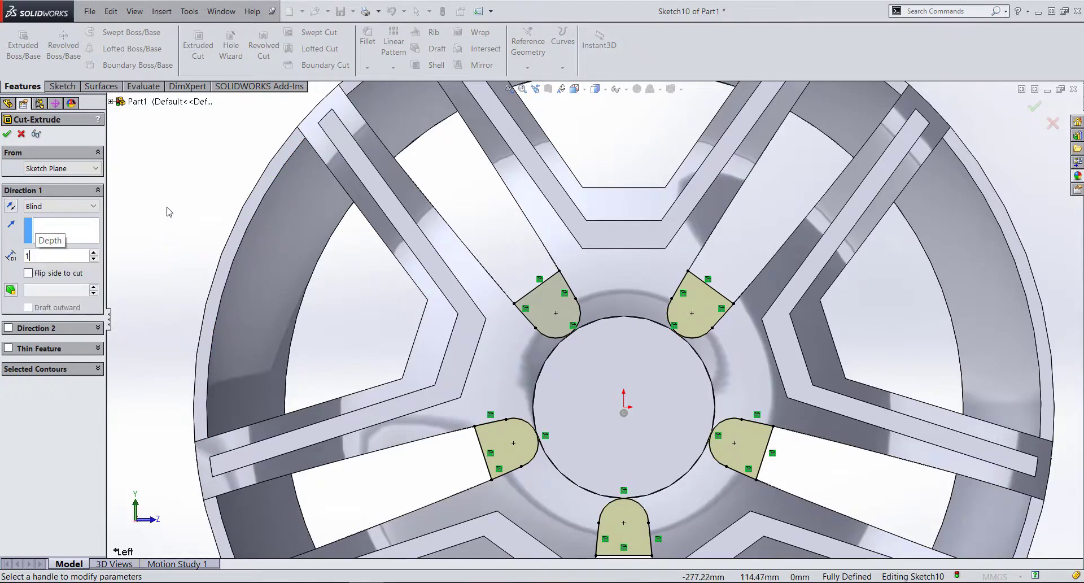
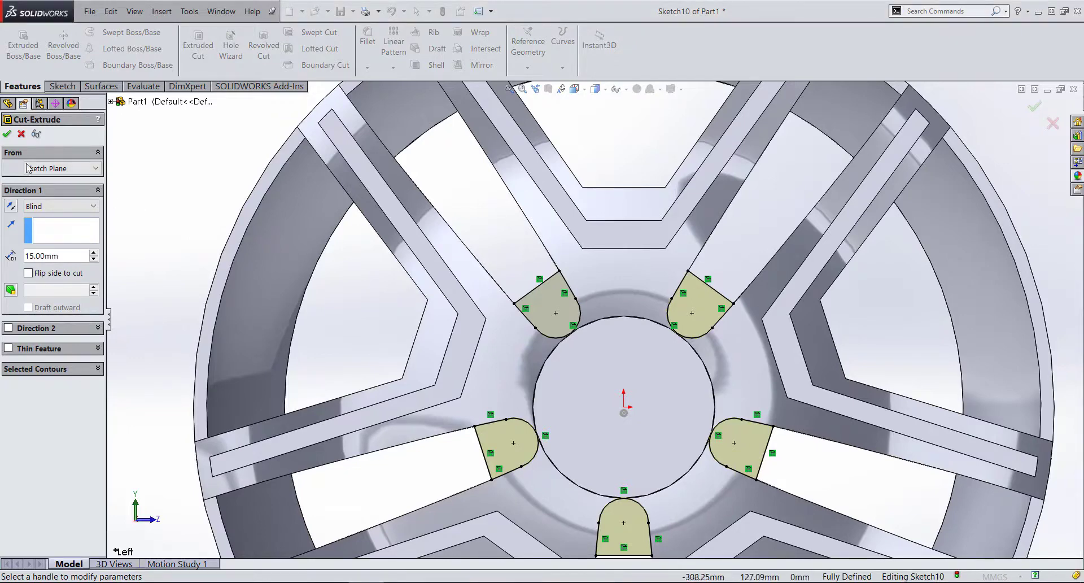
# - Accept the pocket cut, then turn on Shadows In Shaded Mode and Ambient Occlusion
pyautogui.click(6, 134)
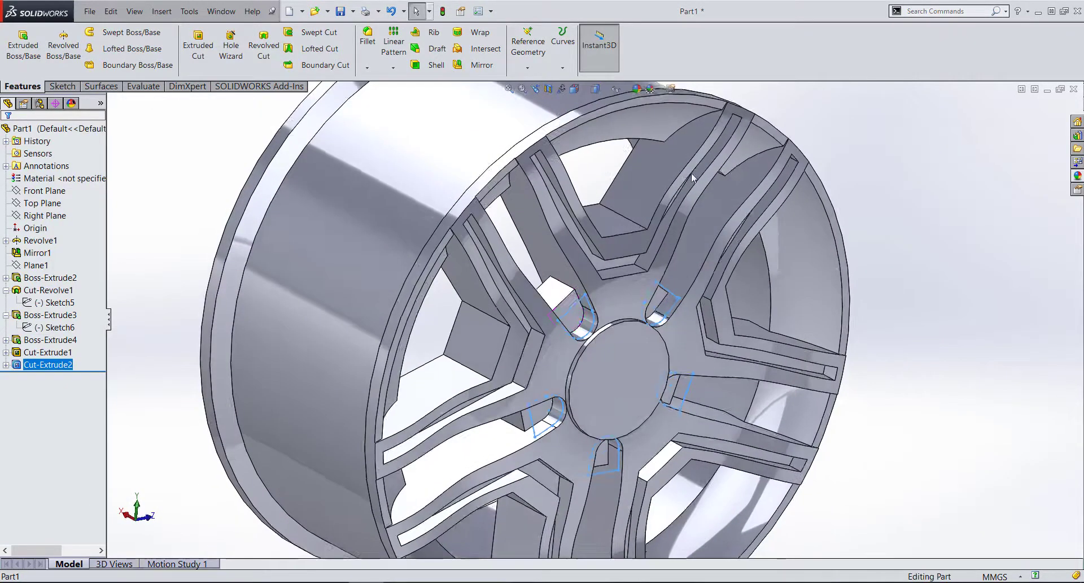
pyautogui.click(854, 148)
pyautogui.click(671, 89)
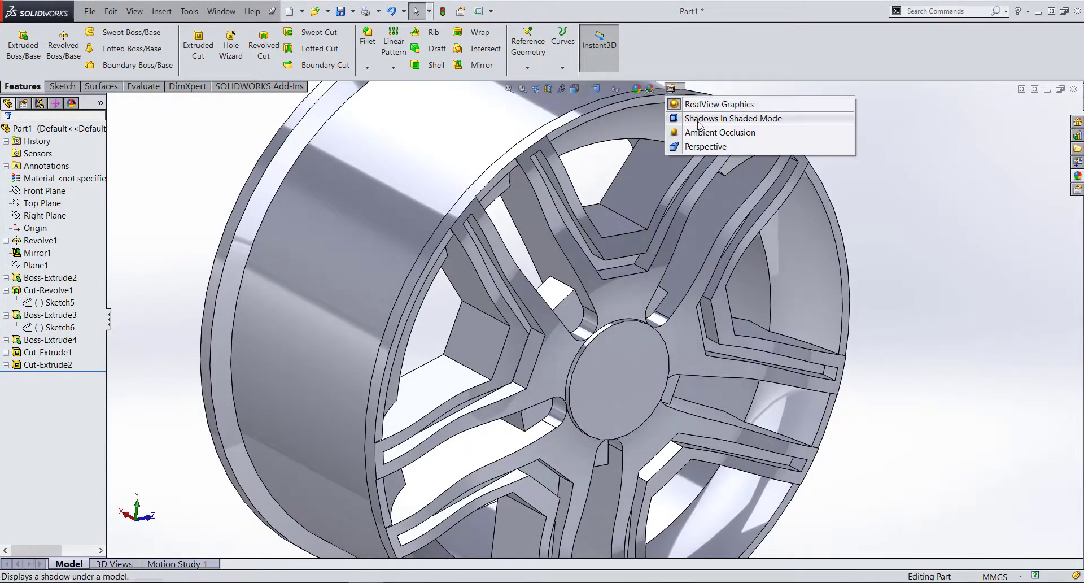
pyautogui.click(703, 115)
pyautogui.click(678, 88)
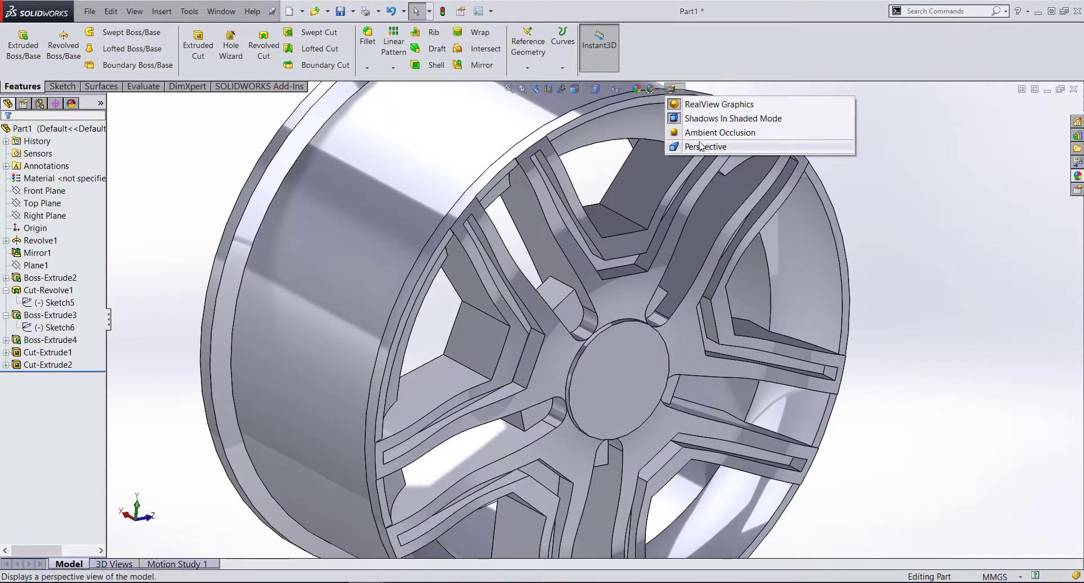
pyautogui.click(701, 131)
# - Zoom in on the wheel and right-click the end face of a spoke pocket
pyautogui.scroll(-3, 595, 337)
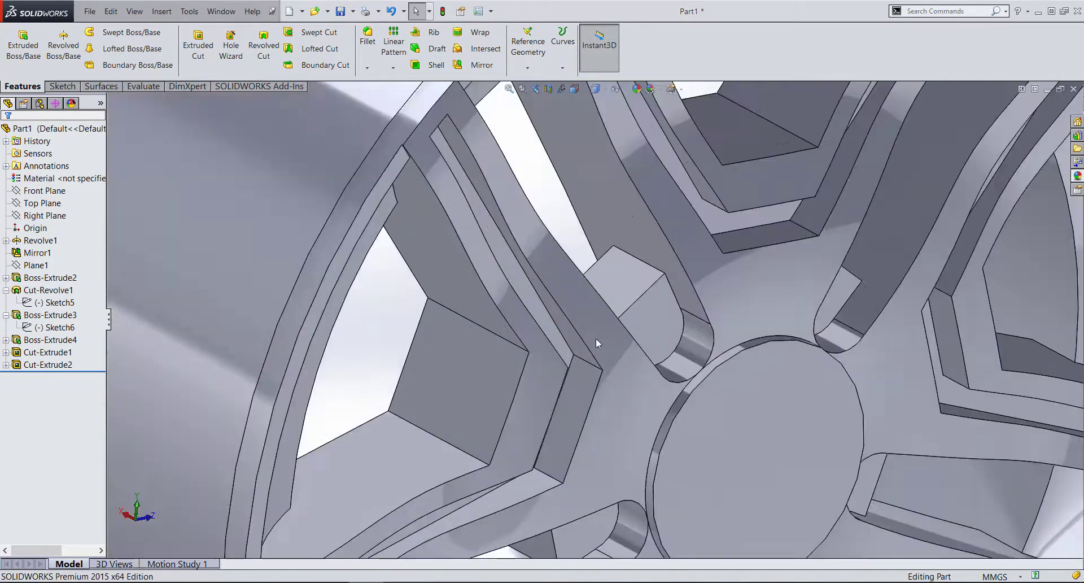
pyautogui.moveTo(595, 338)
pyautogui.mouseDown(button='middle')
pyautogui.moveTo(596, 306)
pyautogui.moveTo(615, 322)
pyautogui.mouseUp(button='middle')
pyautogui.scroll(3, 623, 338)
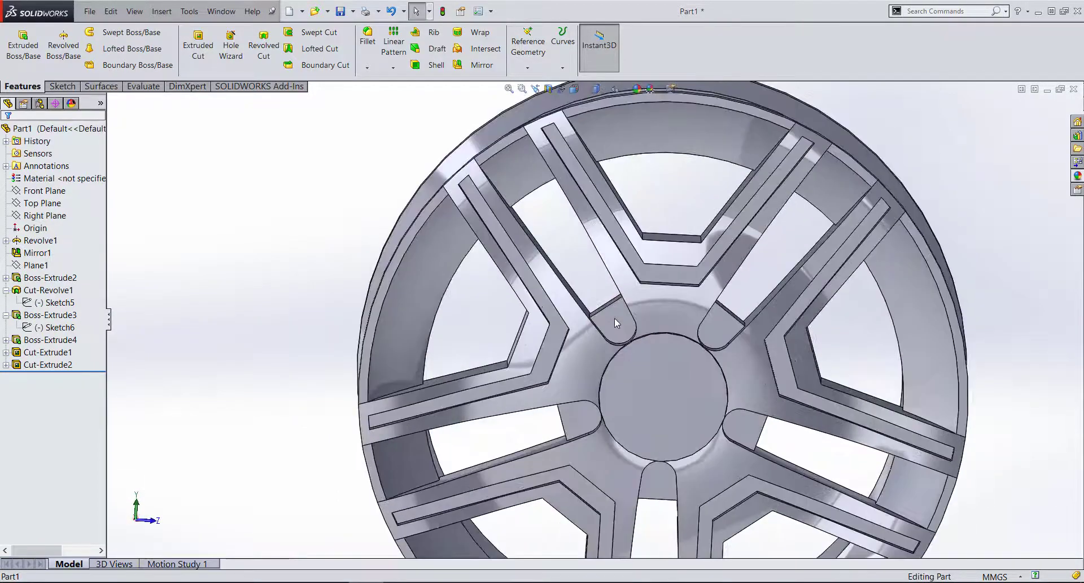
pyautogui.scroll(-2, 614, 323)
pyautogui.scroll(-2, 594, 333)
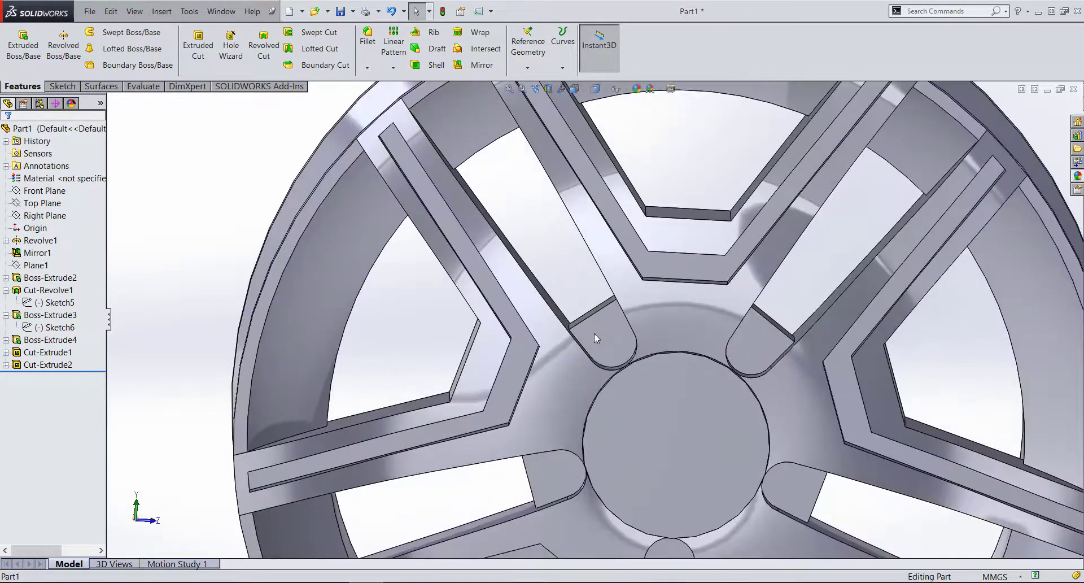
pyautogui.click(602, 337)
pyautogui.rightClick(602, 337)
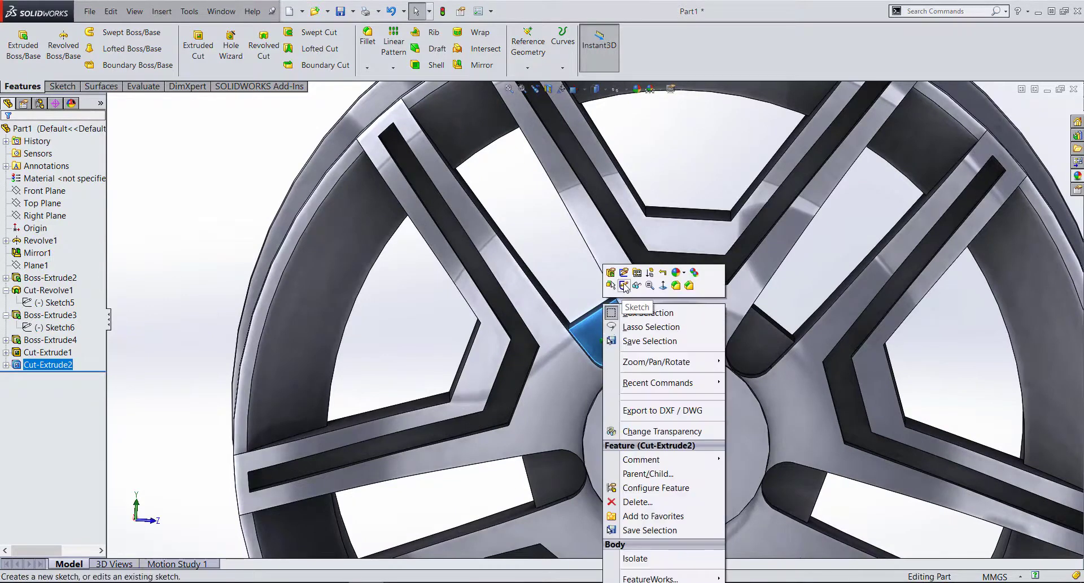
# - Start a sketch on the pocket face and draw a circle at the pocket's arc centre
pyautogui.click(624, 285)
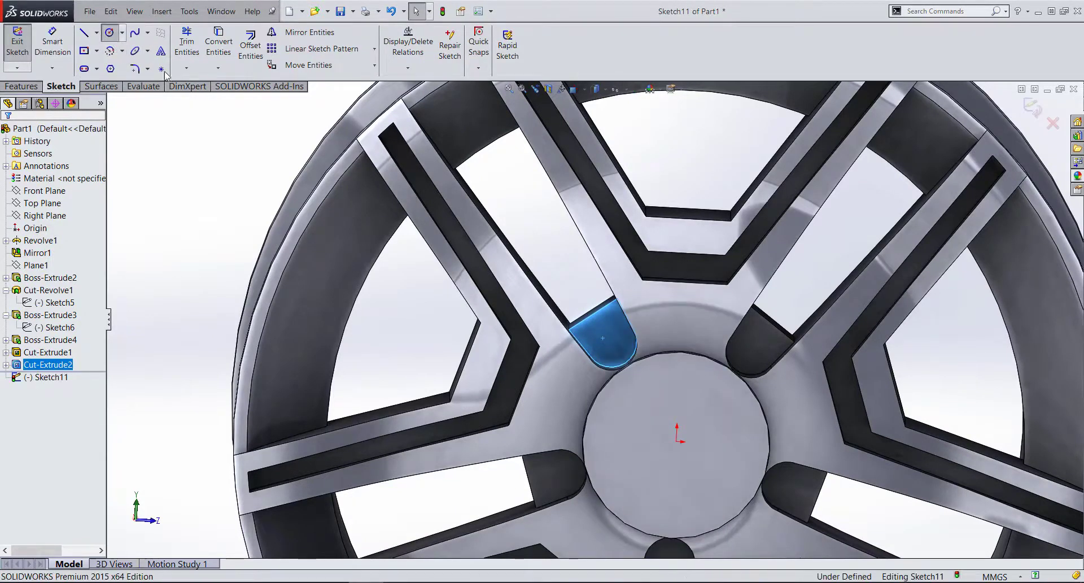
pyautogui.click(109, 32)
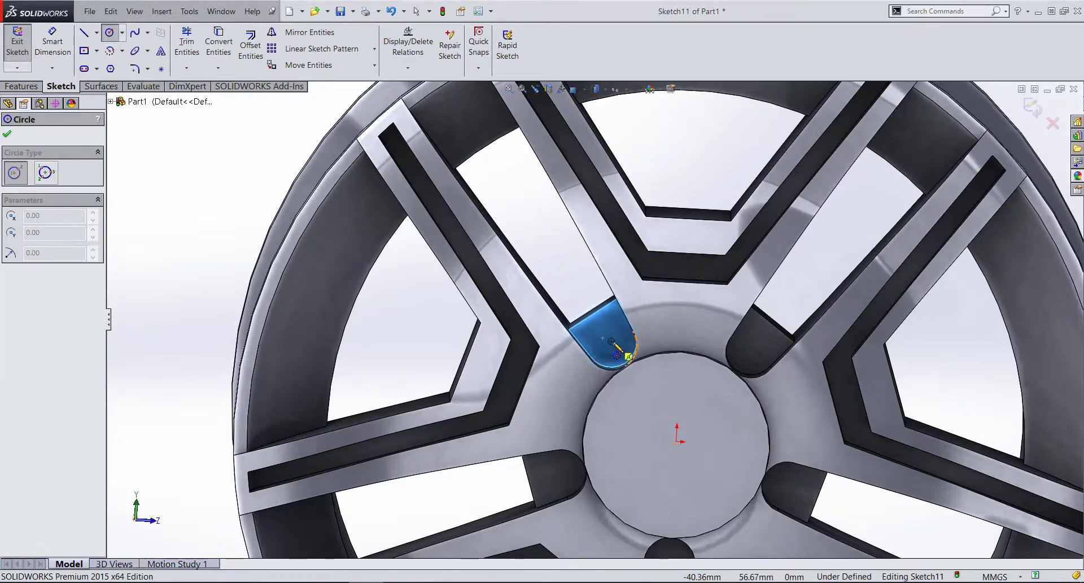
pyautogui.click(611, 341)
pyautogui.click(623, 341)
pyautogui.press('Escape')
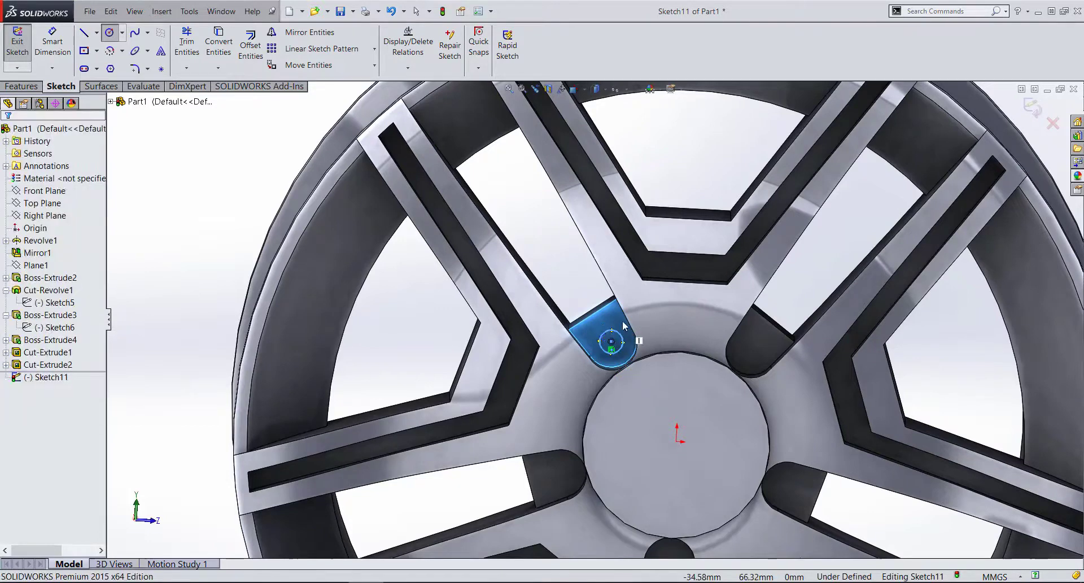
# - Dimension the circle's diameter to 19 mm
pyautogui.press('d')
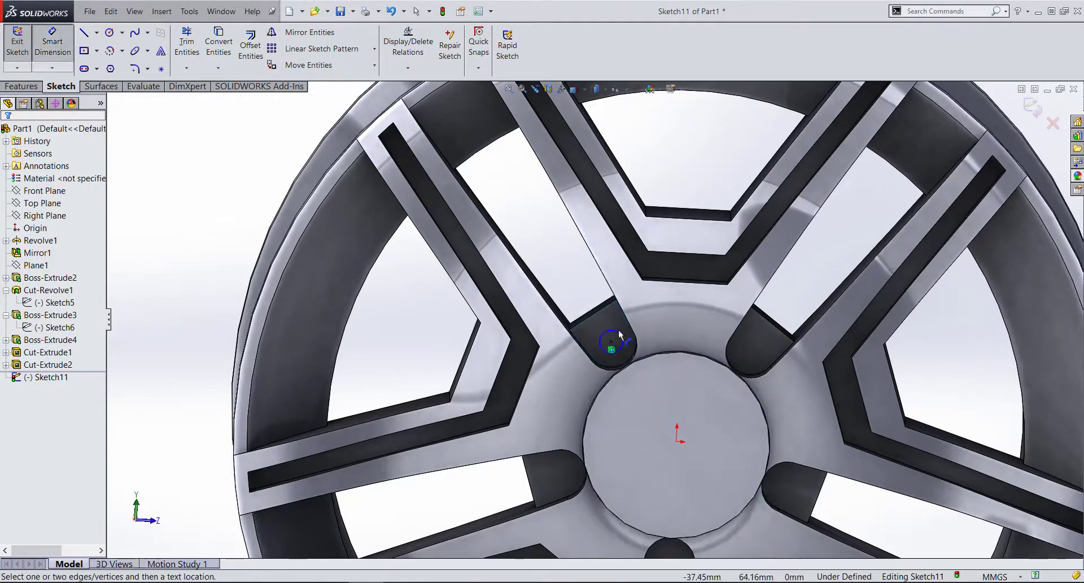
pyautogui.click(618, 332)
pyautogui.click(556, 264)
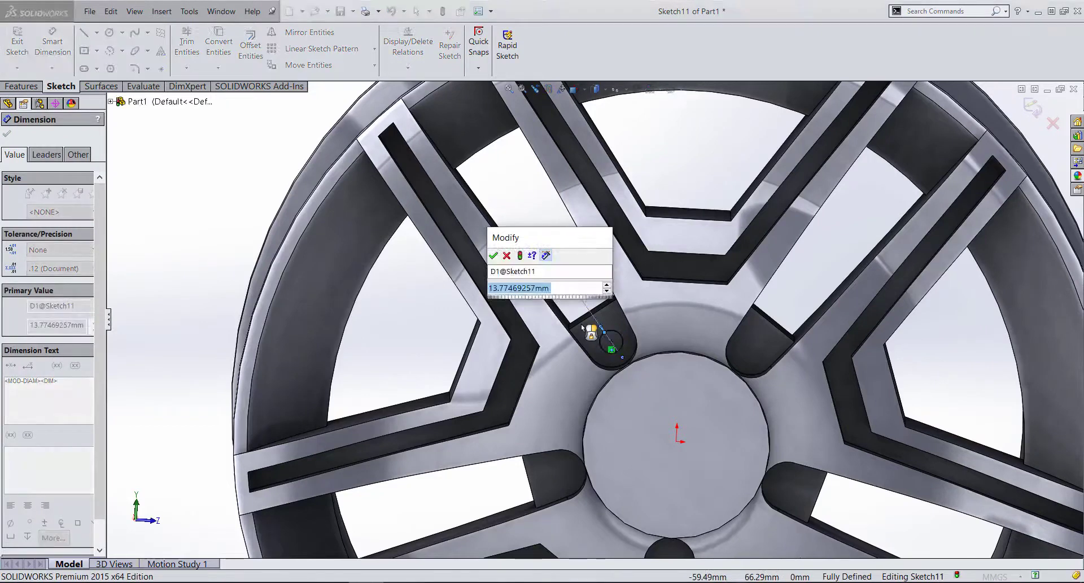
pyautogui.write('19')
pyautogui.click(493, 256)
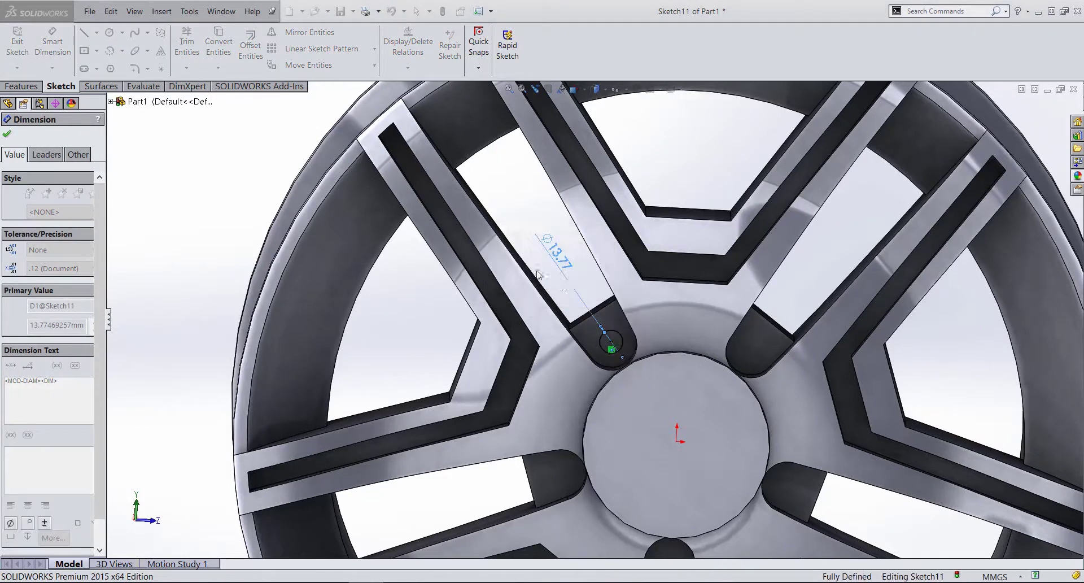
pyautogui.press('Escape')
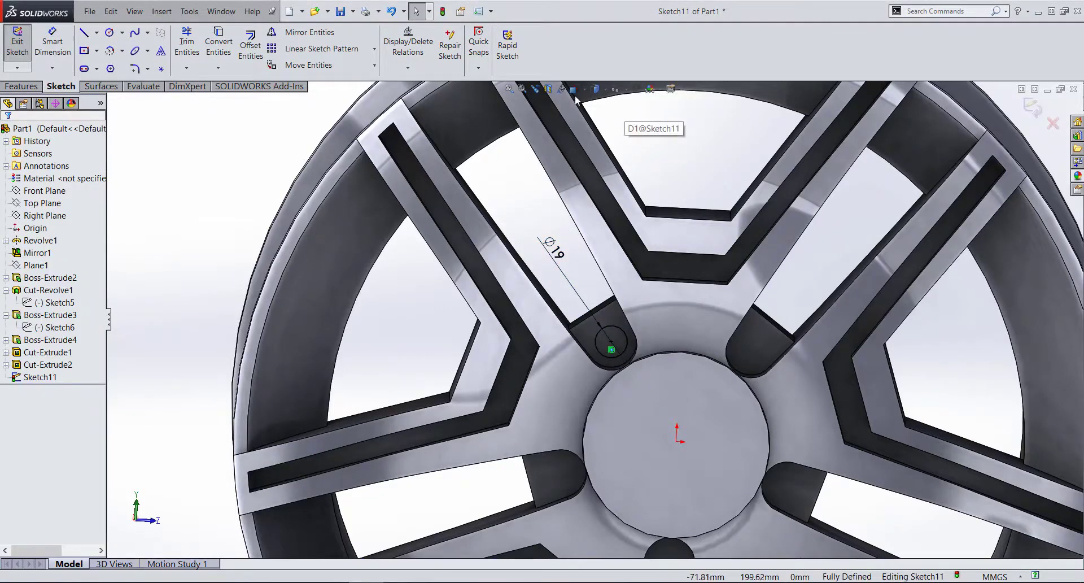
# - In the Left view, make the circle concentric with the pocket's rounded edge
pyautogui.click(576, 89)
pyautogui.click(578, 140)
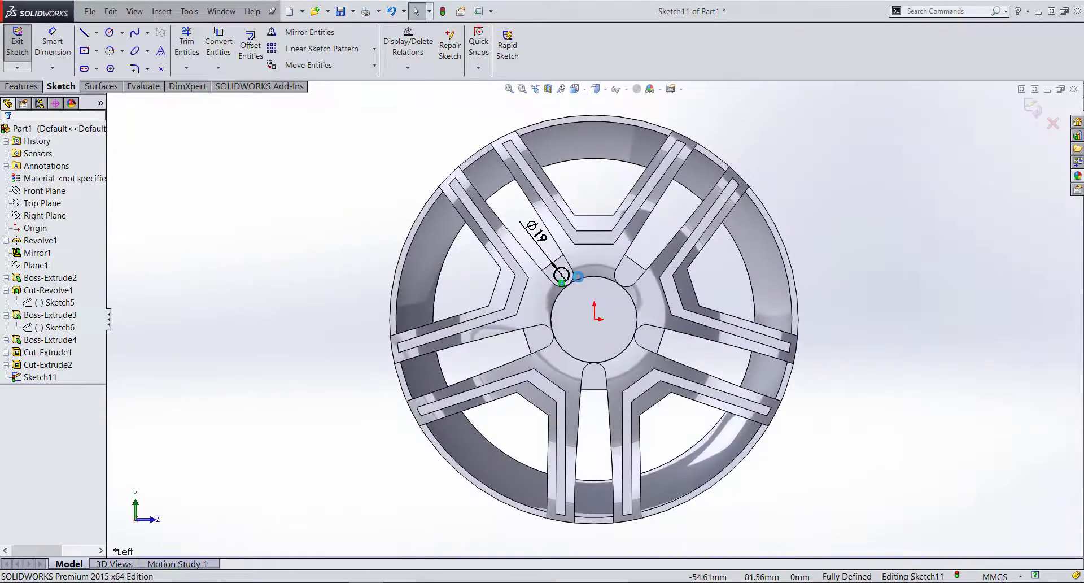
pyautogui.scroll(-5, 577, 280)
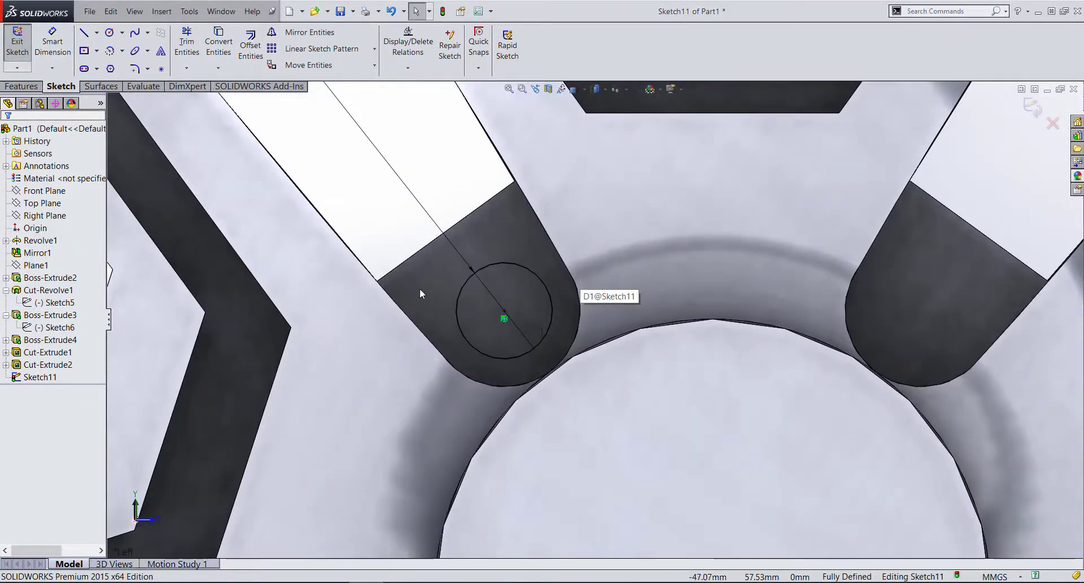
pyautogui.click(552, 320)
pyautogui.keyDown('ctrl'); pyautogui.click(580, 318); pyautogui.keyUp('ctrl')
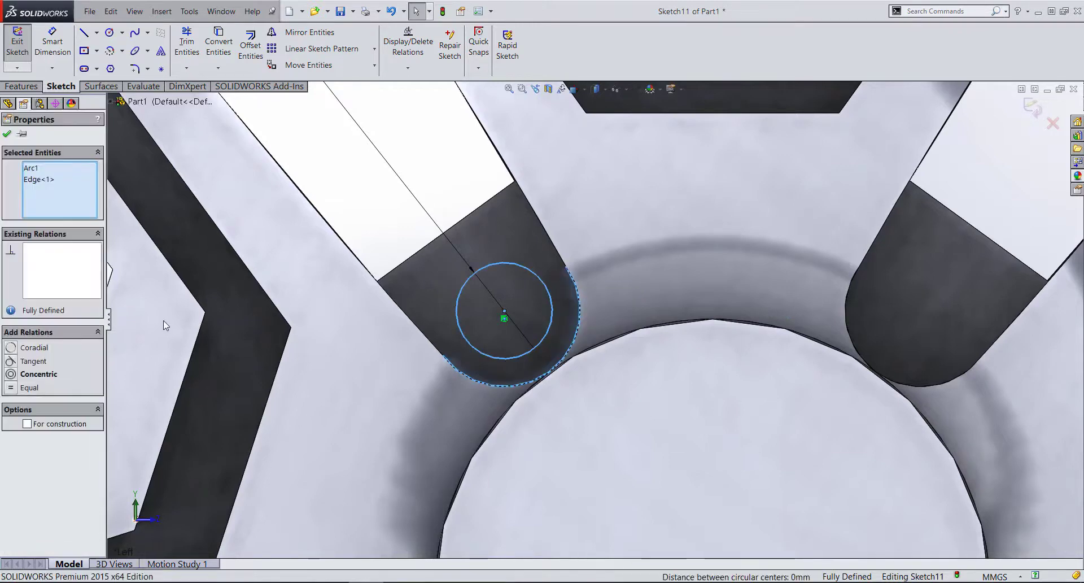
pyautogui.click(32, 375)
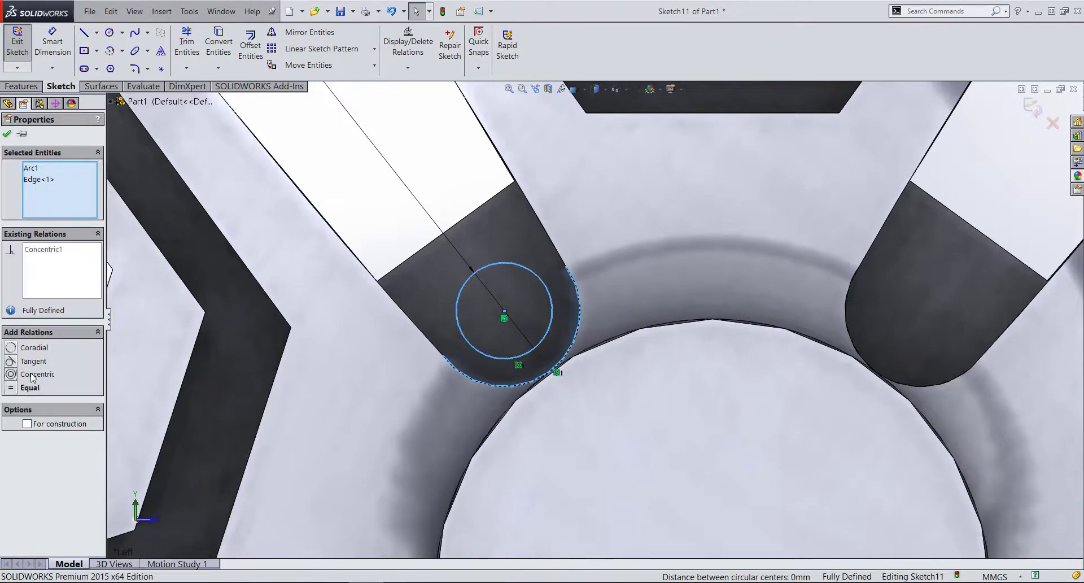
pyautogui.click(8, 134)
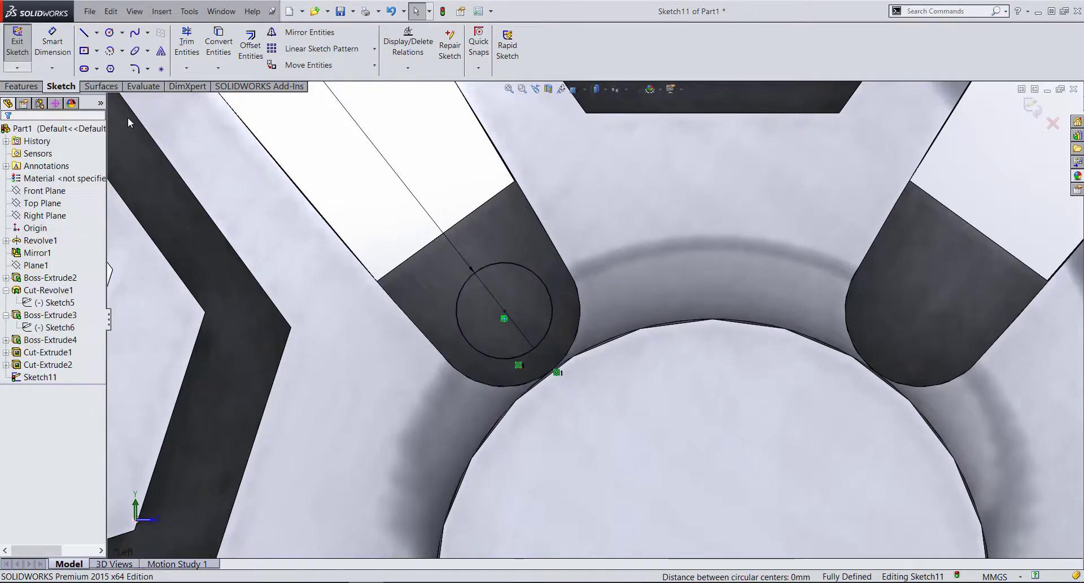
pyautogui.click(23, 86)
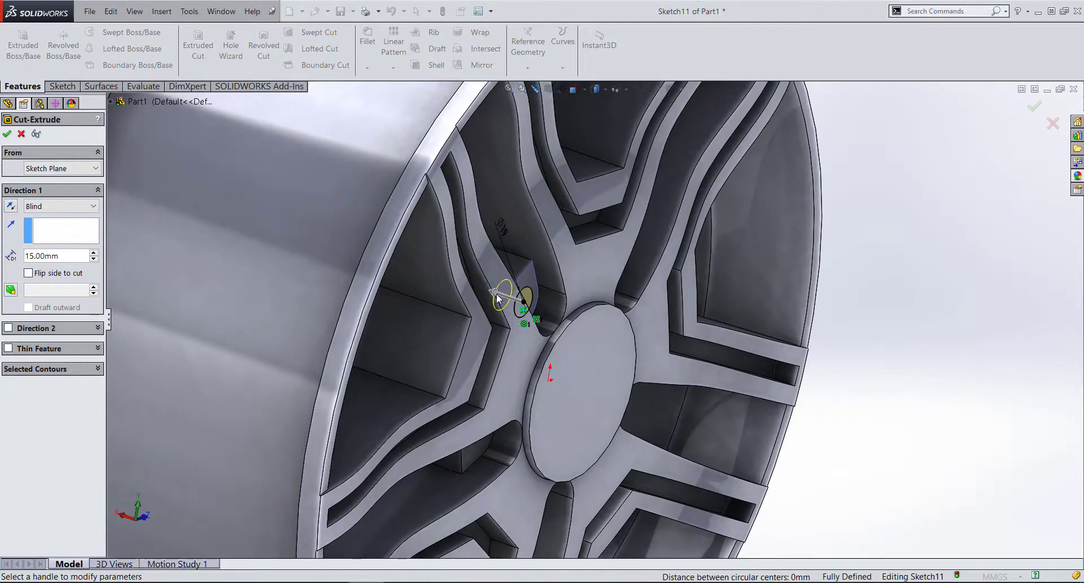
# - Try Through All for the Ø19 circle cut, then set it to a blind 86 mm depth
pyautogui.click(56, 209)
pyautogui.click(56, 225)
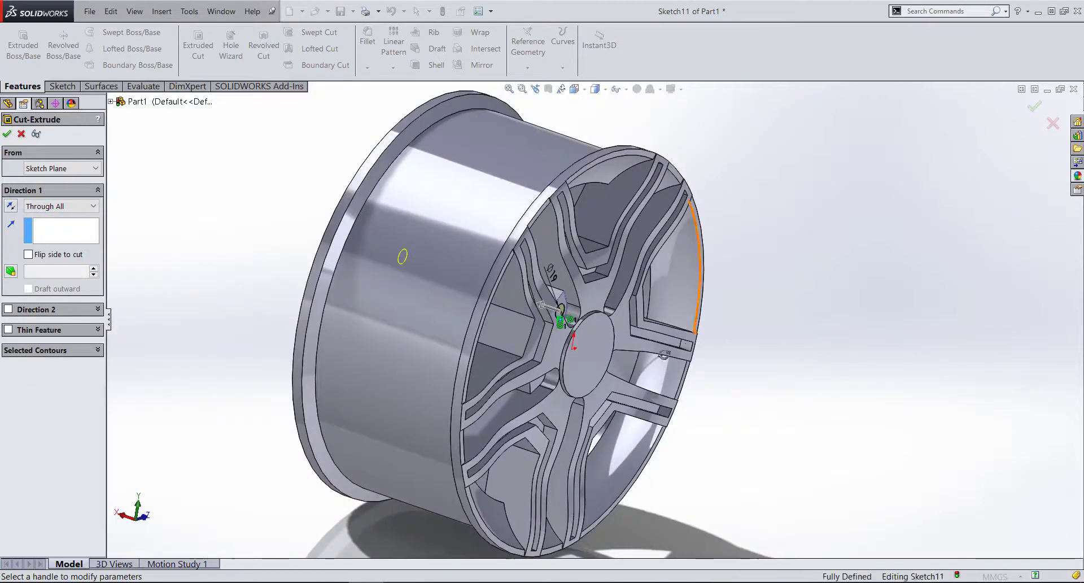
pyautogui.moveTo(665, 354)
pyautogui.mouseDown(button='middle')
pyautogui.moveTo(564, 345)
pyautogui.moveTo(612, 479)
pyautogui.moveTo(396, 395)
pyautogui.mouseUp(button='middle')
pyautogui.scroll(-3, 553, 339)
pyautogui.scroll(1, 542, 336)
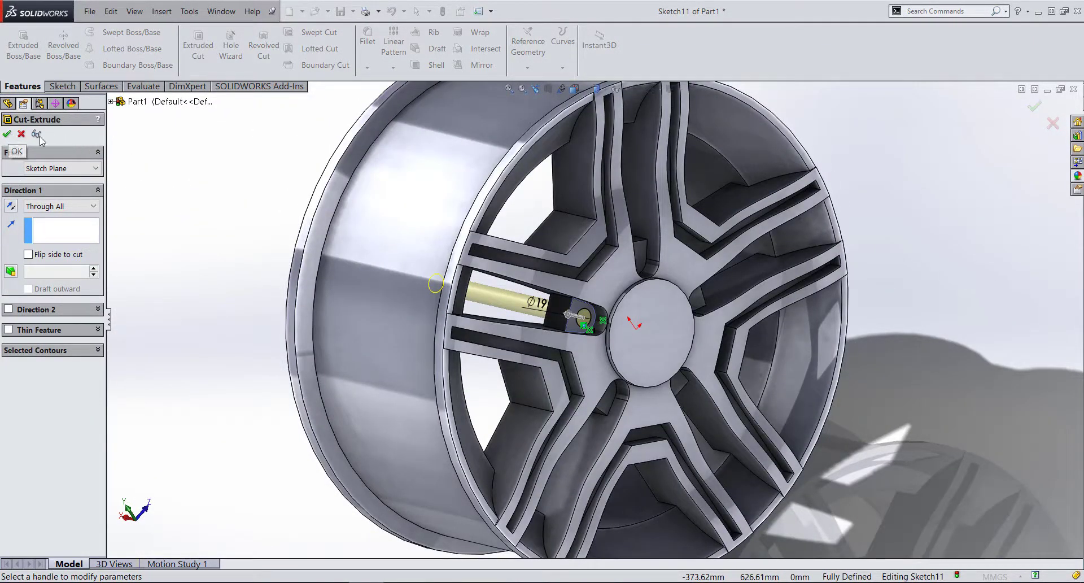
pyautogui.click(59, 206)
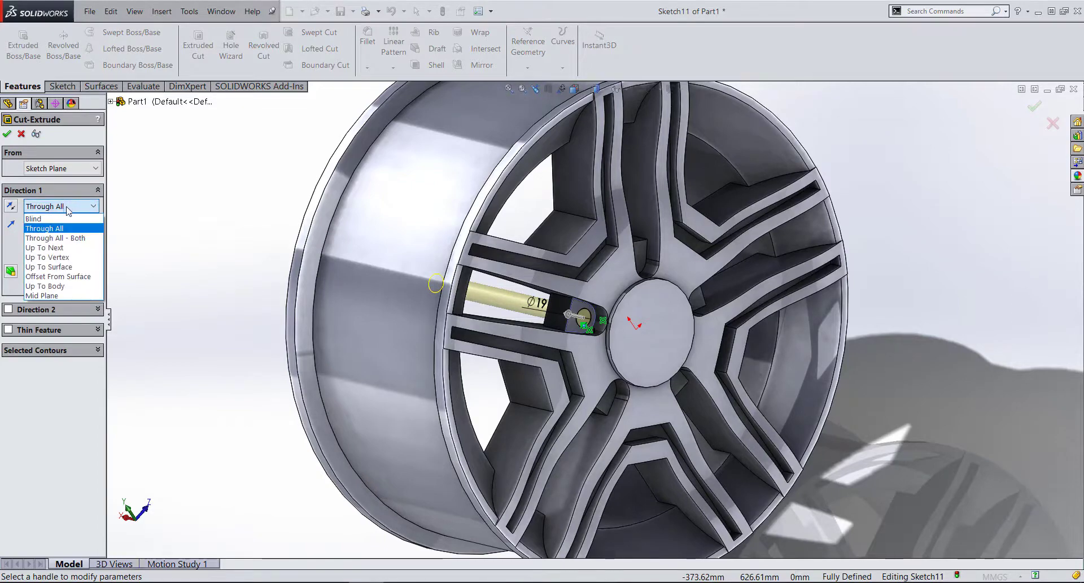
pyautogui.click(39, 216)
pyautogui.scroll(-3, 529, 294)
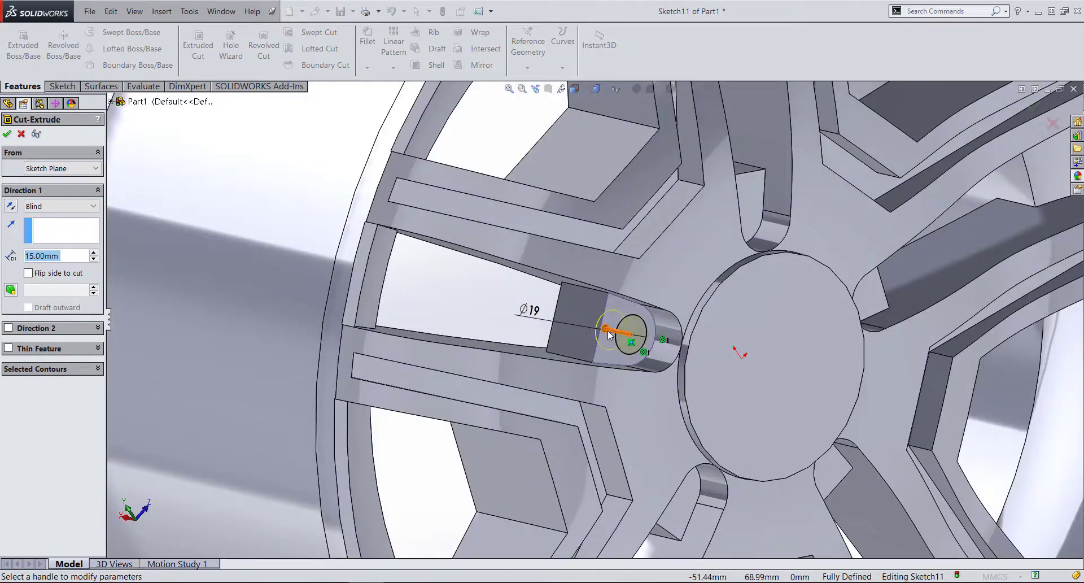
pyautogui.moveTo(607, 333); pyautogui.dragTo(484, 314)
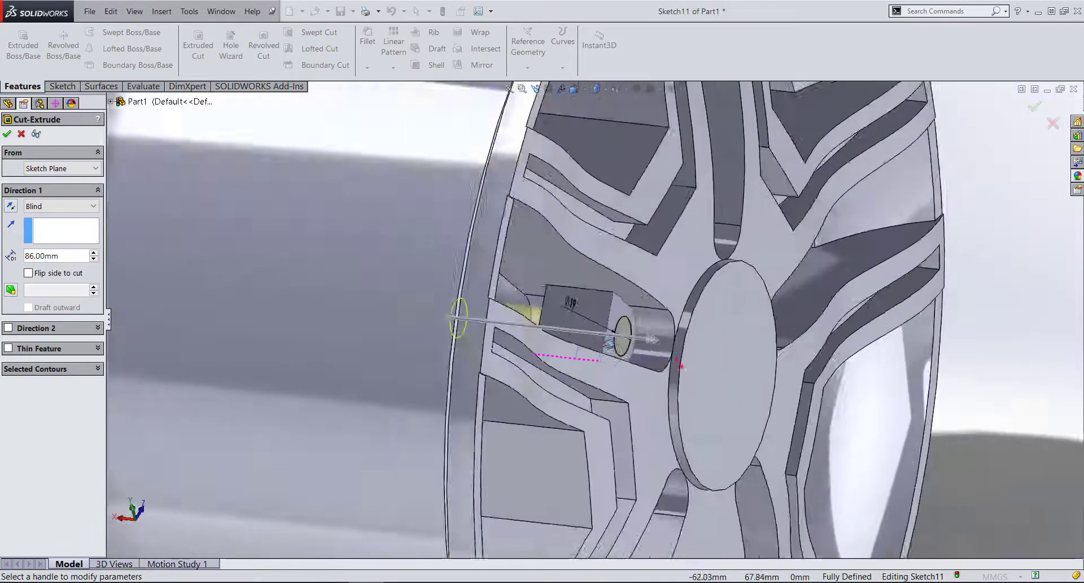
pyautogui.hotkey('ctrl', '1')
pyautogui.scroll(-3, 548, 355)
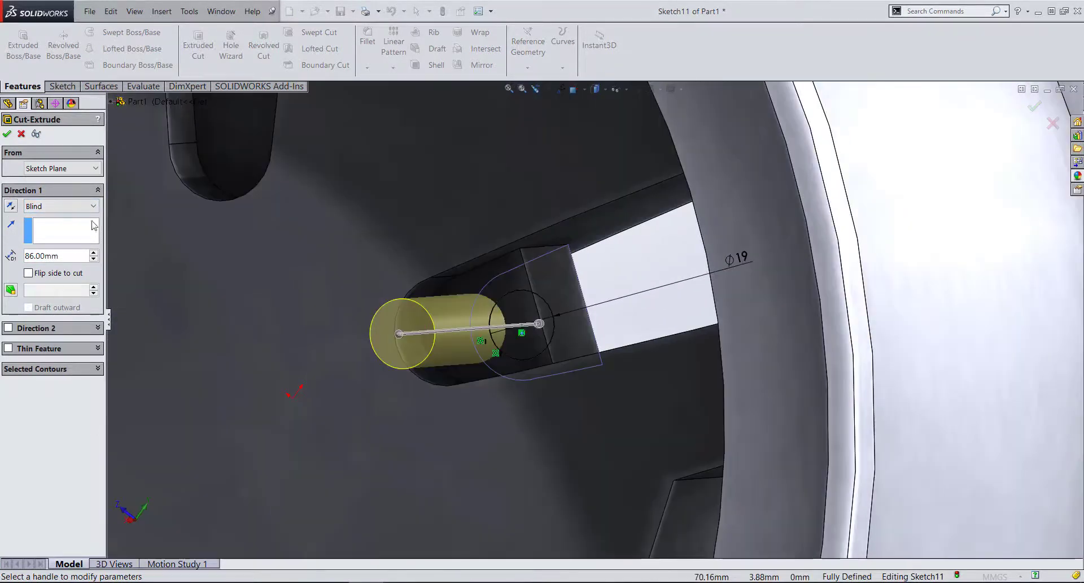
# - Set the cut to end Up To Surface on the chosen face and confirm Cut-Extrude3
pyautogui.click(61, 205)
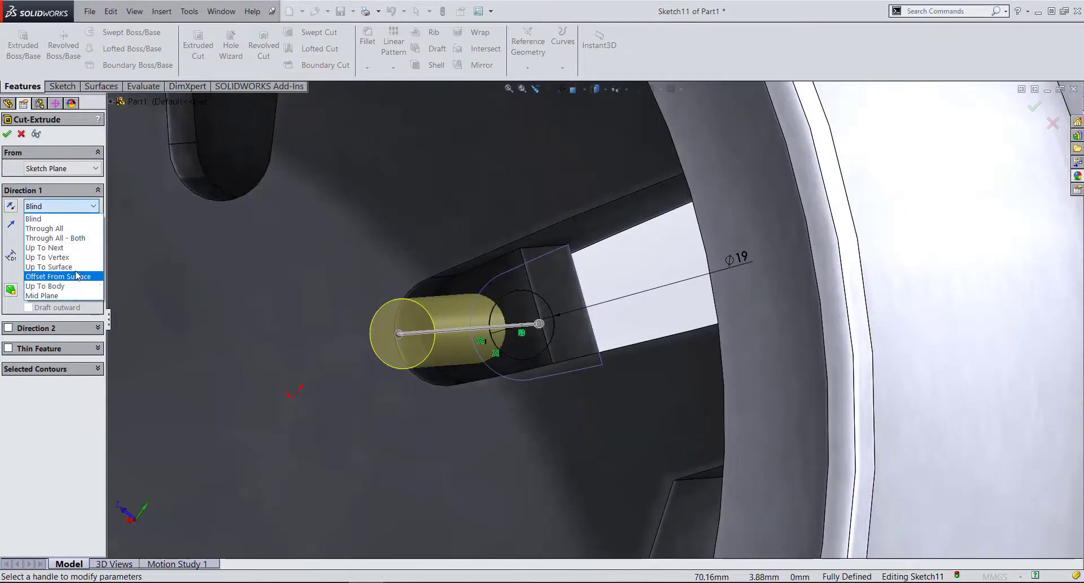
pyautogui.click(57, 266)
pyautogui.click(310, 300)
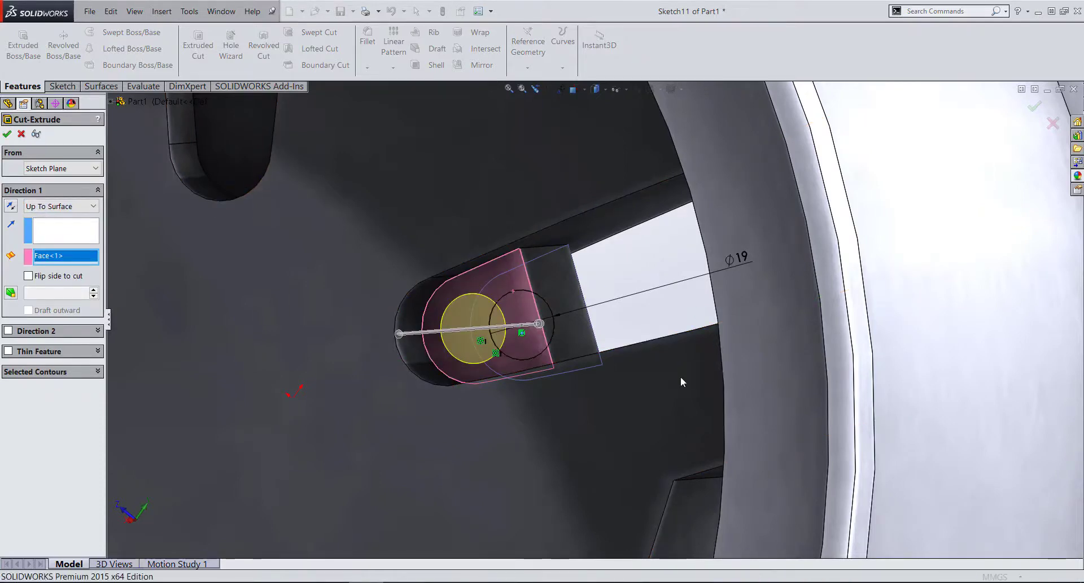
pyautogui.press('Return')
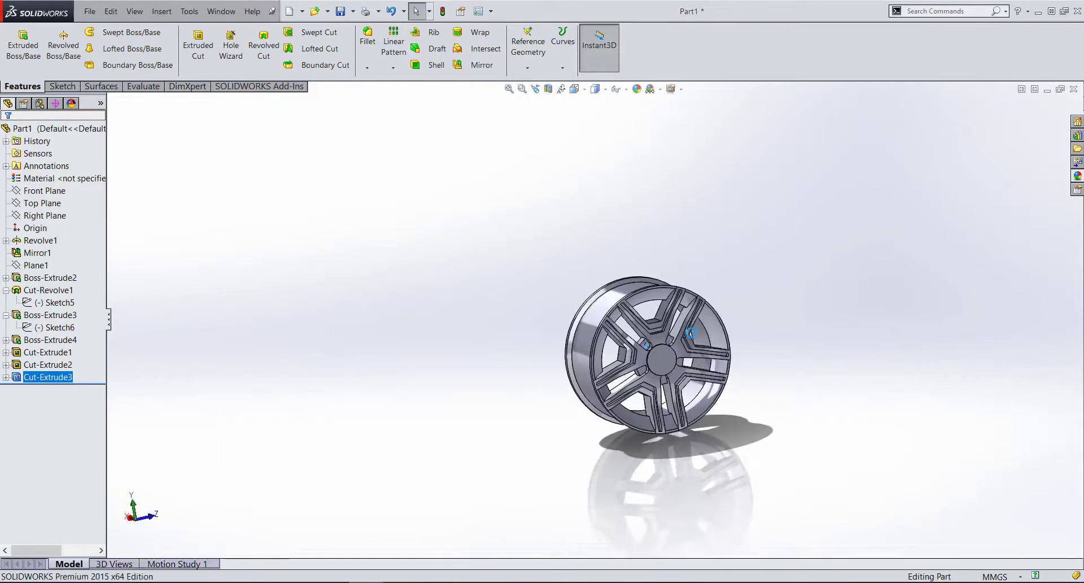
pyautogui.scroll(-3, 676, 377)
pyautogui.scroll(-3, 635, 367)
pyautogui.moveTo(589, 347); pyautogui.dragTo(579, 314, button='middle')
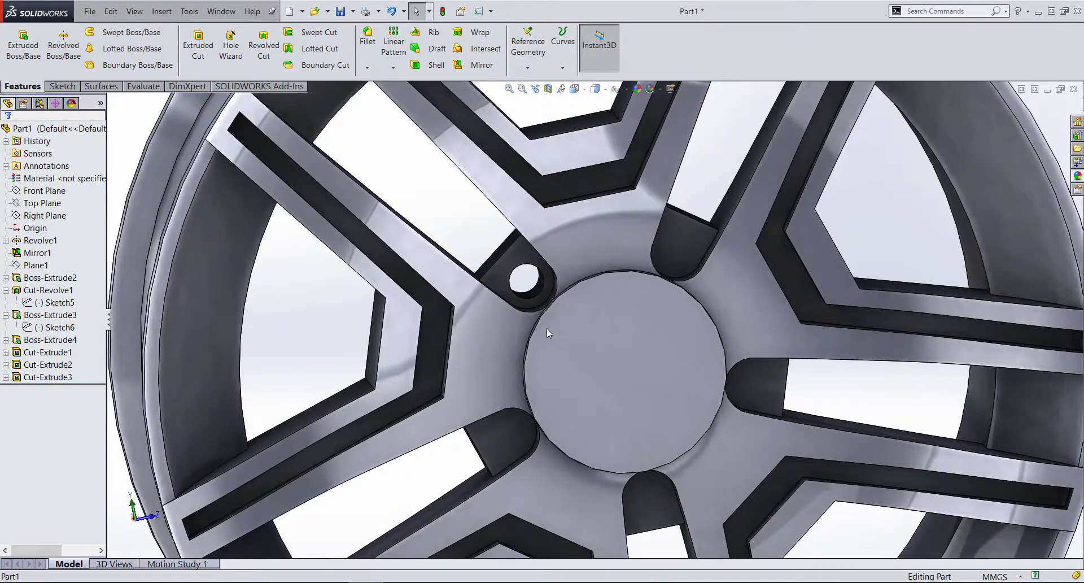
# - Undo the single-hole cut to return to Sketch11
pyautogui.hotkey('ctrl', 'z')
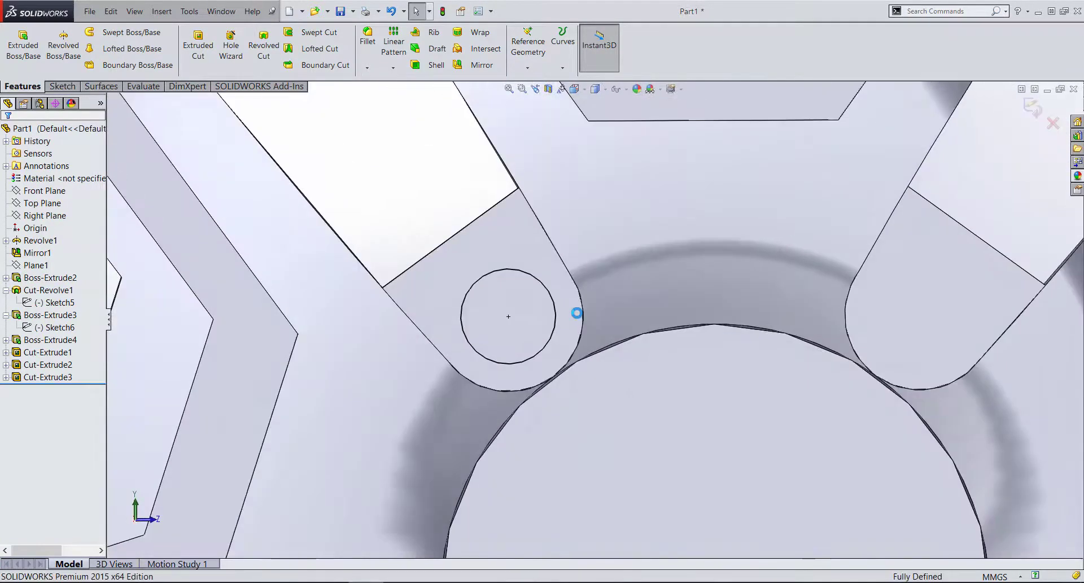
pyautogui.scroll(2, 650, 323)
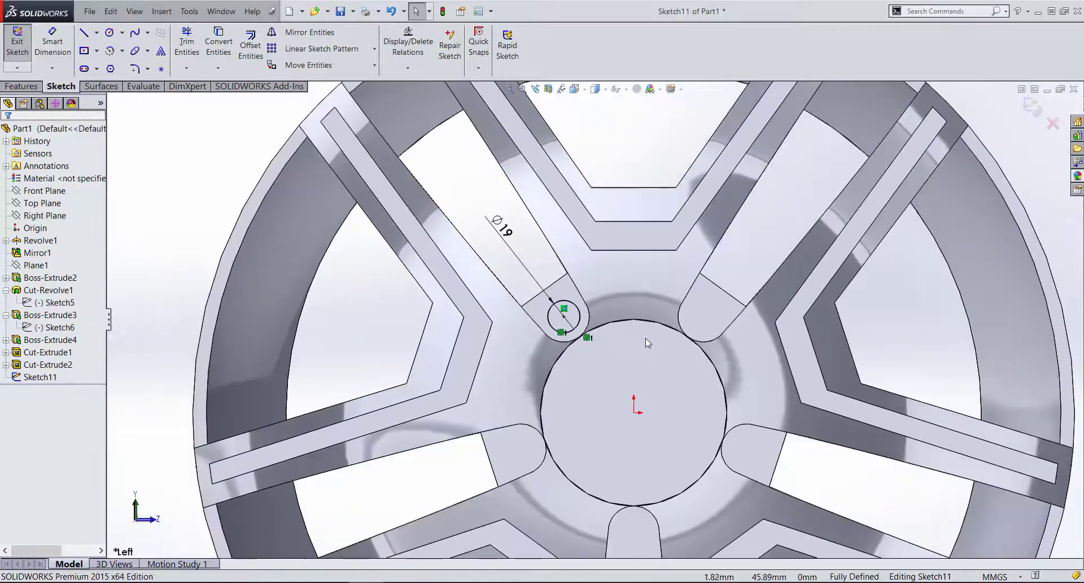
pyautogui.scroll(2, 646, 339)
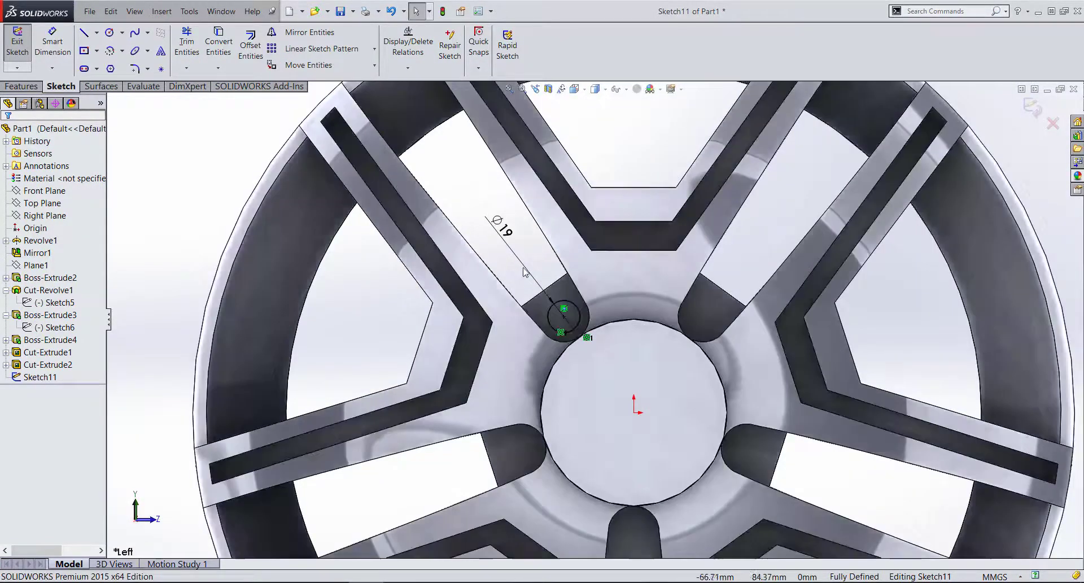
# - Circular-pattern the Ø19 circle into 5 instances around the hub, then start an Extruded Cut
pyautogui.click(374, 49)
pyautogui.click(347, 81)
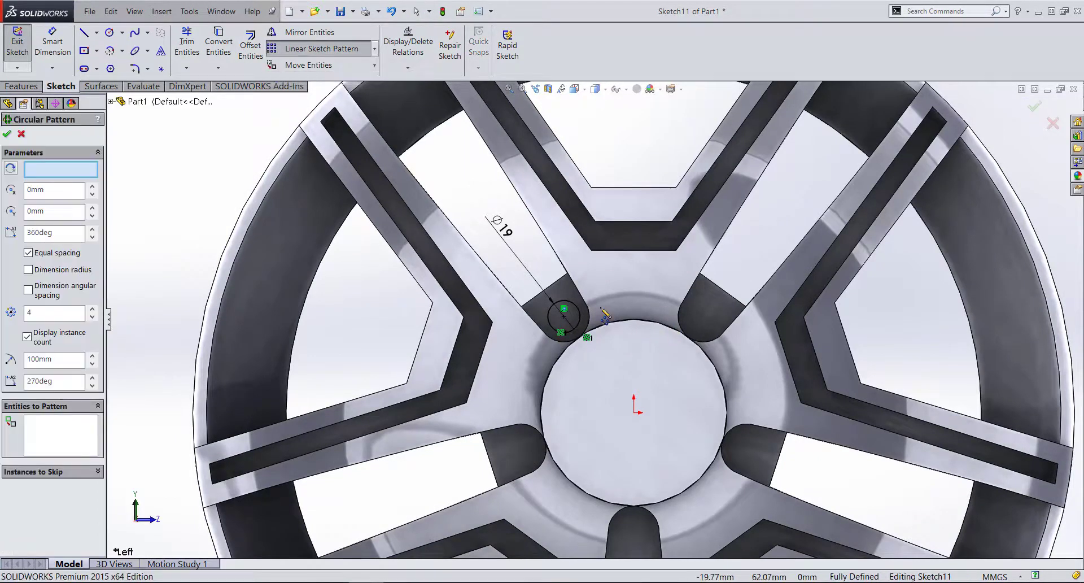
pyautogui.click(581, 319)
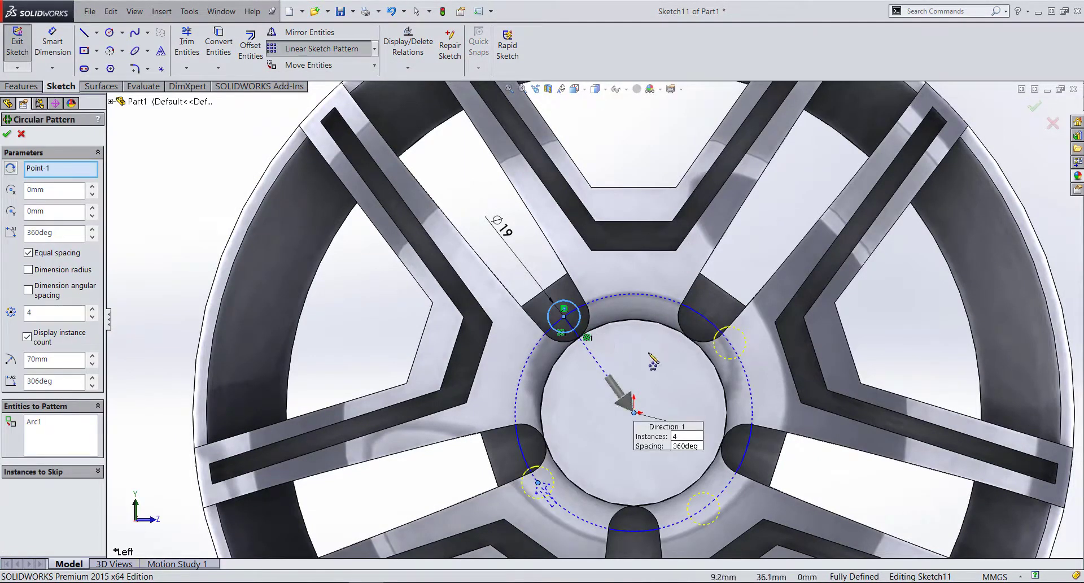
pyautogui.click(92, 309)
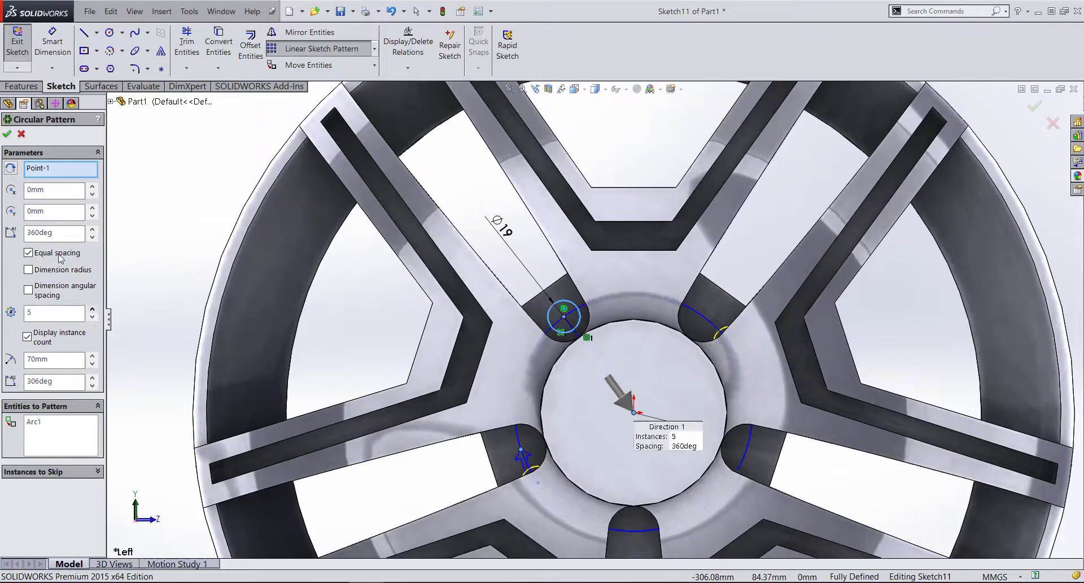
pyautogui.click(8, 135)
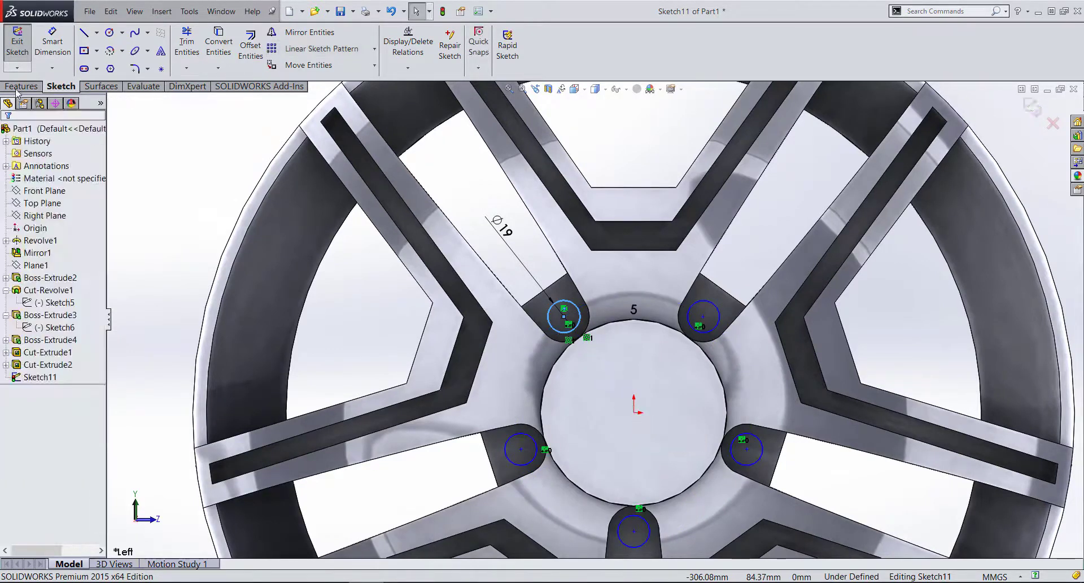
pyautogui.click(21, 86)
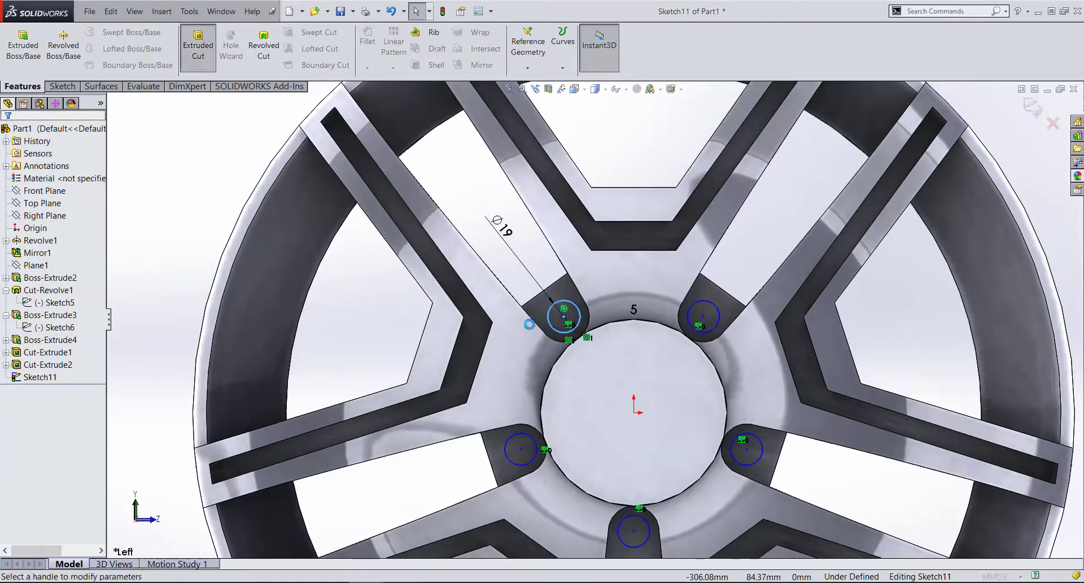
pyautogui.click(198, 48)
# - Cut the five circles Up To Surface at the hub face, creating Cut-Extrude4
pyautogui.moveTo(455, 333)
pyautogui.mouseDown(button='middle')
pyautogui.moveTo(584, 384)
pyautogui.moveTo(619, 411)
pyautogui.mouseUp(button='middle')
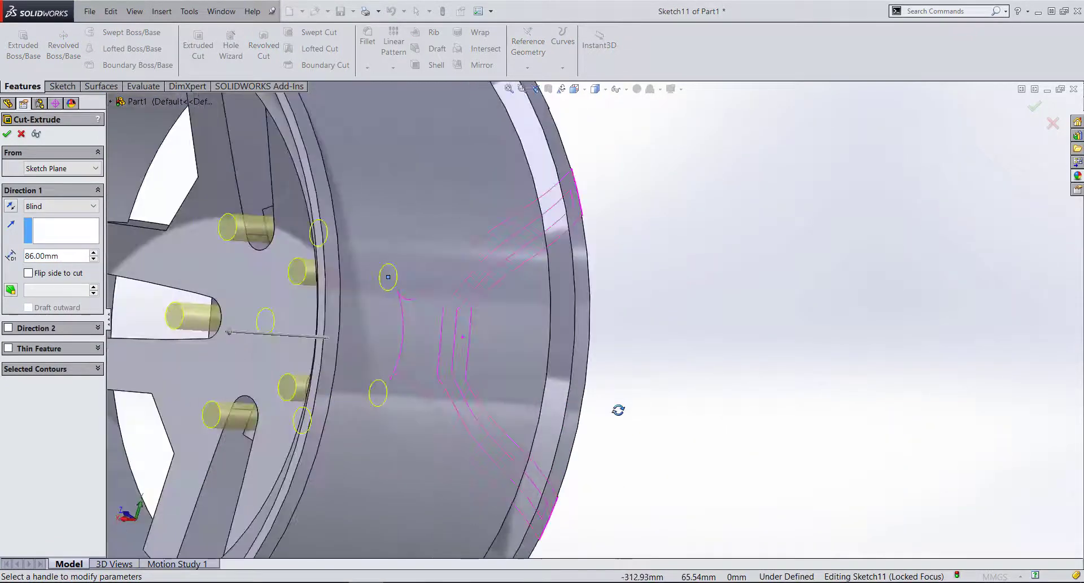
pyautogui.click(78, 208)
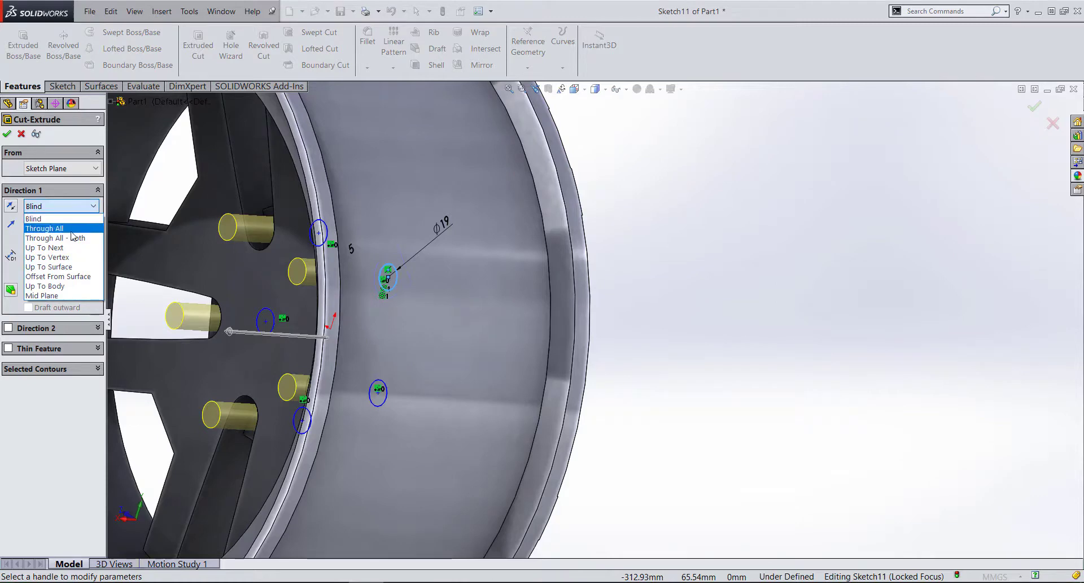
pyautogui.click(76, 266)
pyautogui.moveTo(260, 263); pyautogui.dragTo(305, 282, button='middle')
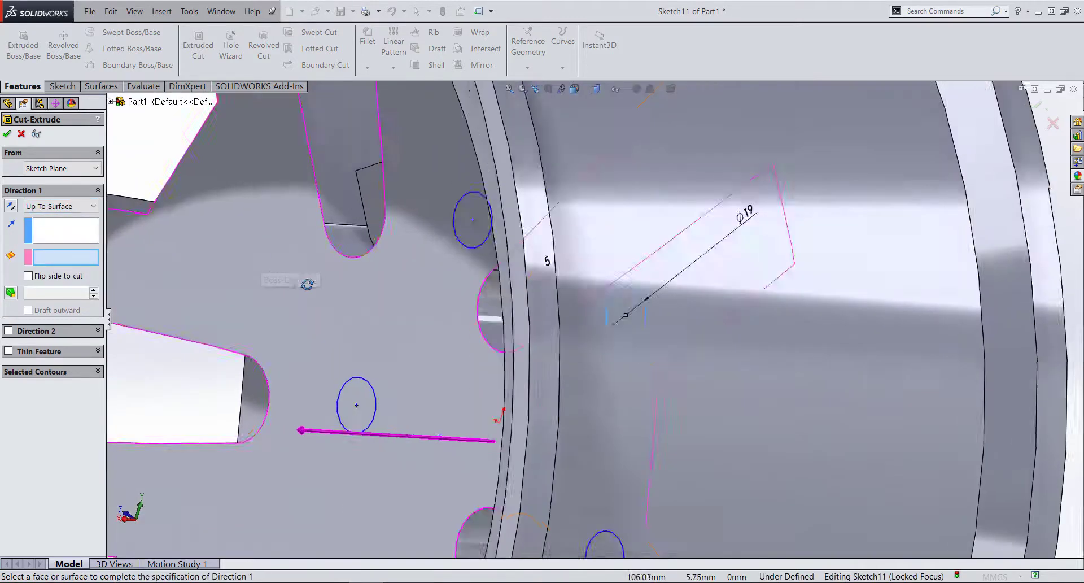
pyautogui.click(181, 195)
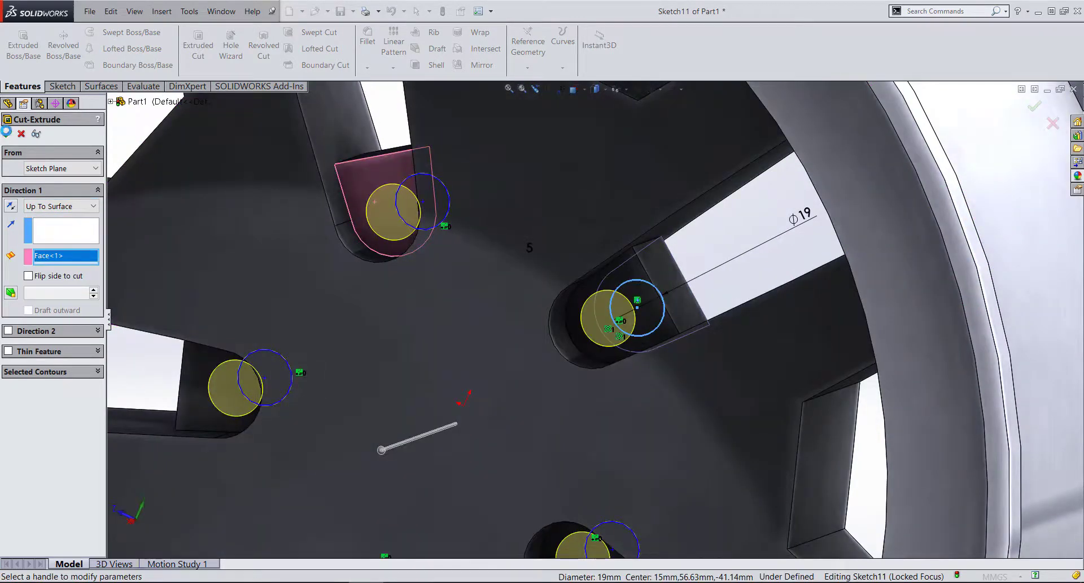
pyautogui.press('Return')
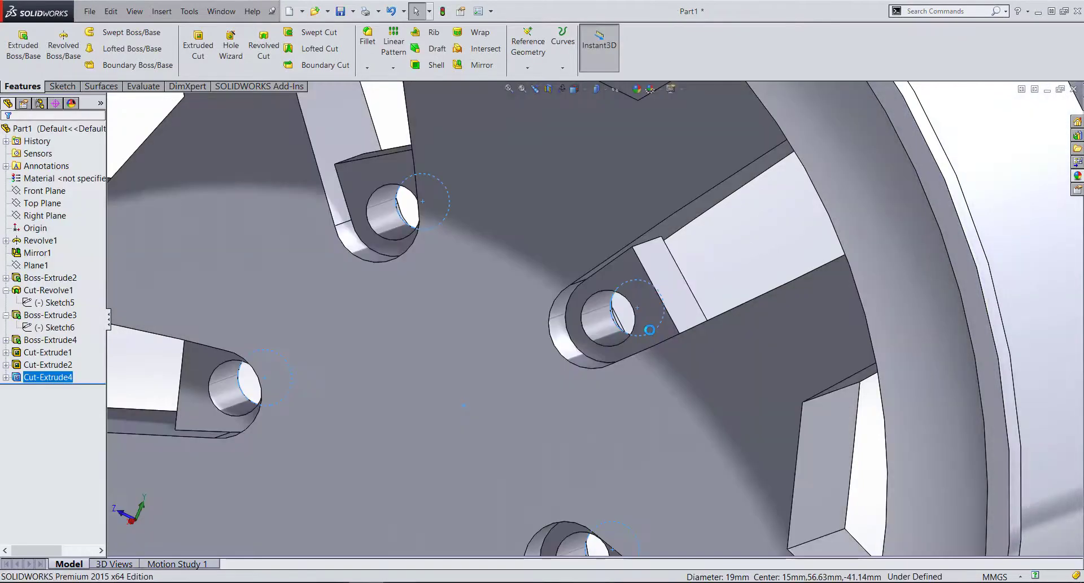
# - Fit and orbit the wheel, then switch to Hidden Lines Visible display style
pyautogui.press('f')
pyautogui.moveTo(648, 329); pyautogui.dragTo(902, 229, button='middle')
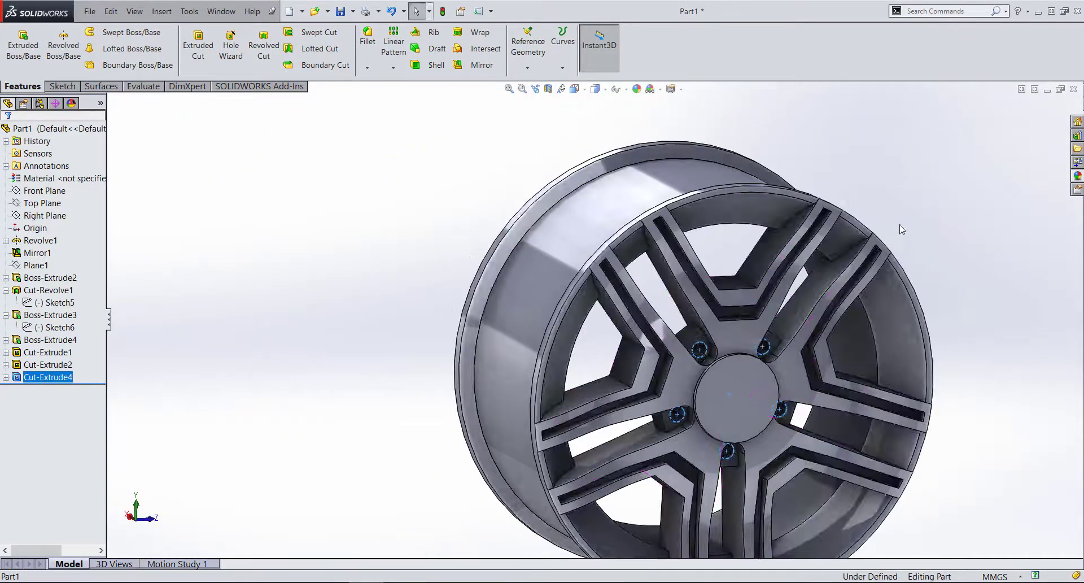
pyautogui.click(901, 220)
pyautogui.scroll(5, 695, 354)
pyautogui.moveTo(694, 354); pyautogui.dragTo(649, 381, button='middle')
pyautogui.scroll(-5, 649, 381)
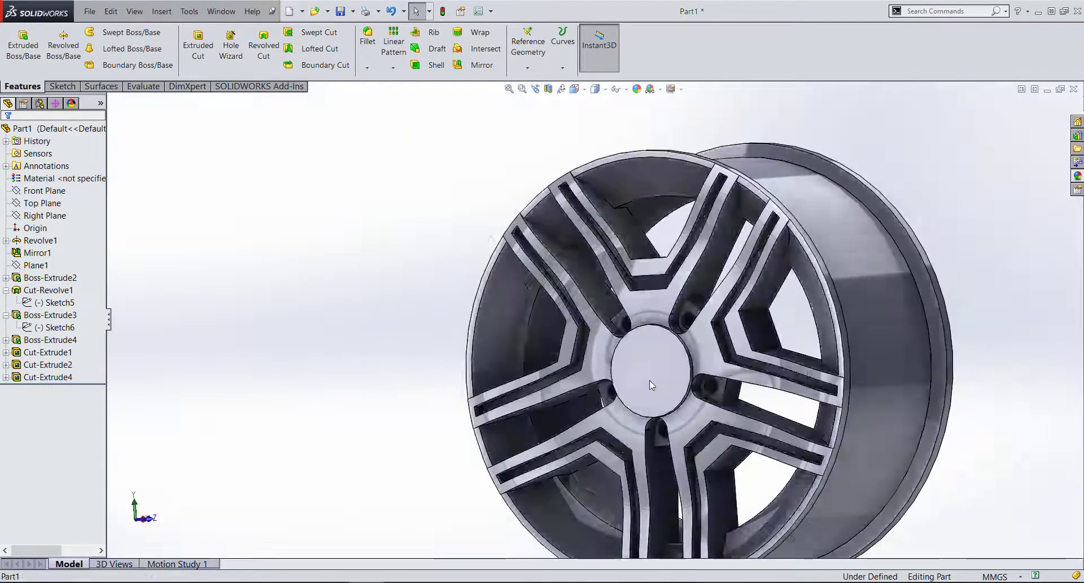
pyautogui.scroll(-2, 649, 381)
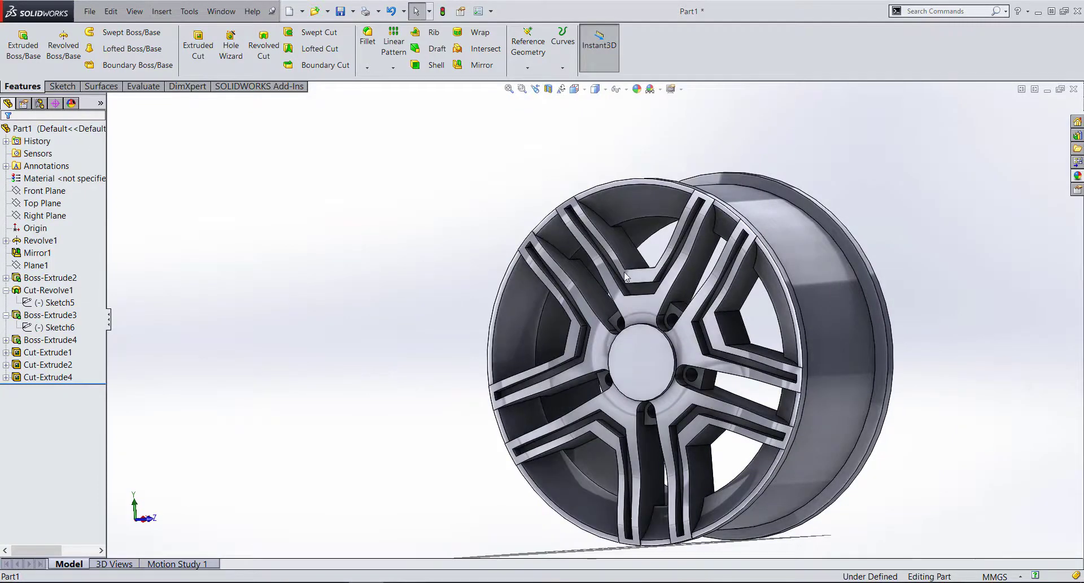
pyautogui.click(595, 89)
pyautogui.click(601, 160)
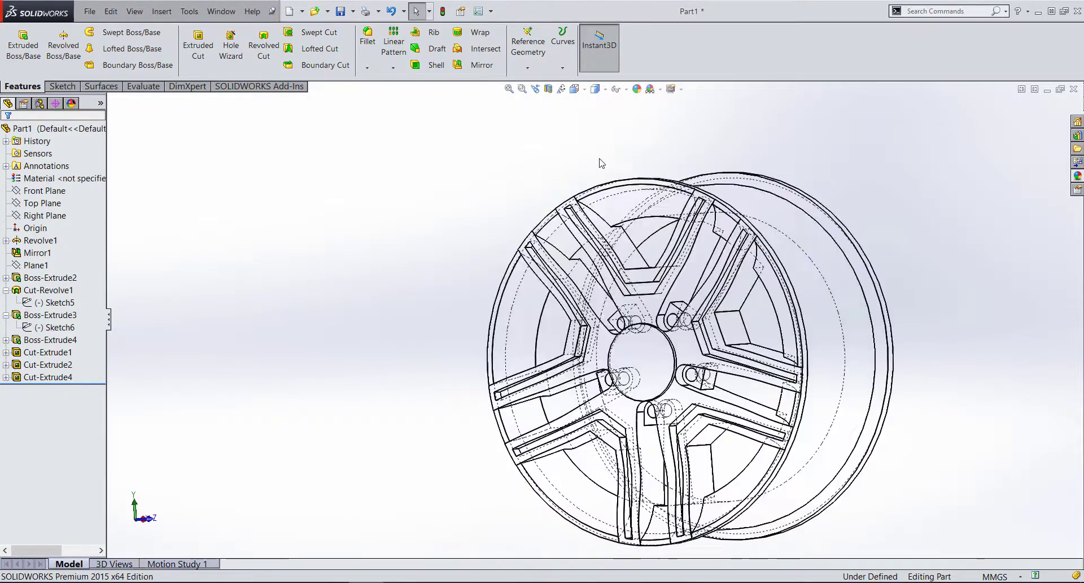
# - Switch to the Front view and start a new sketch on the Front Plane
pyautogui.click(575, 89)
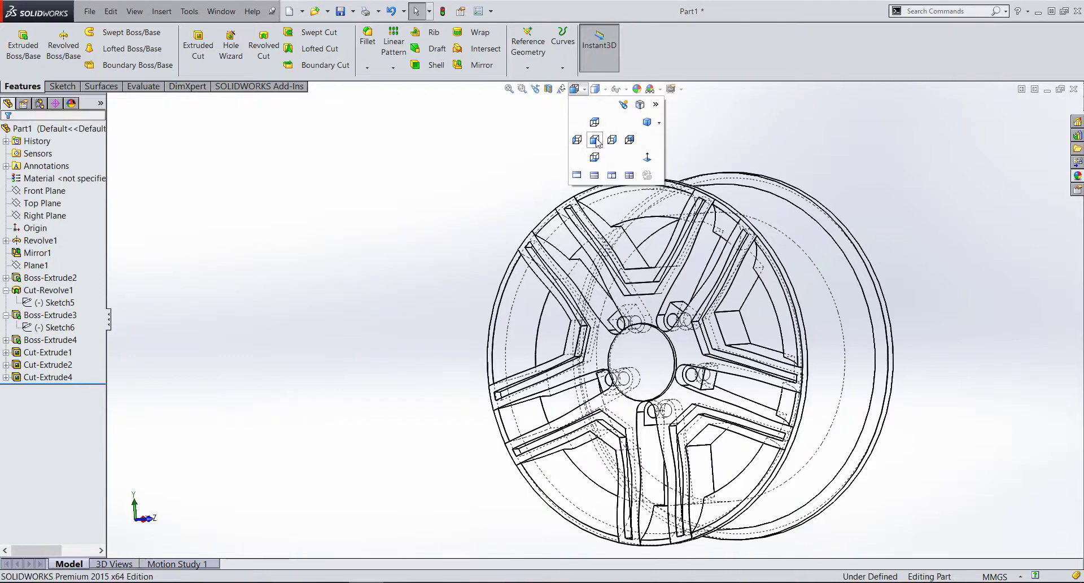
pyautogui.click(592, 139)
pyautogui.scroll(2, 606, 164)
pyautogui.scroll(3, 600, 163)
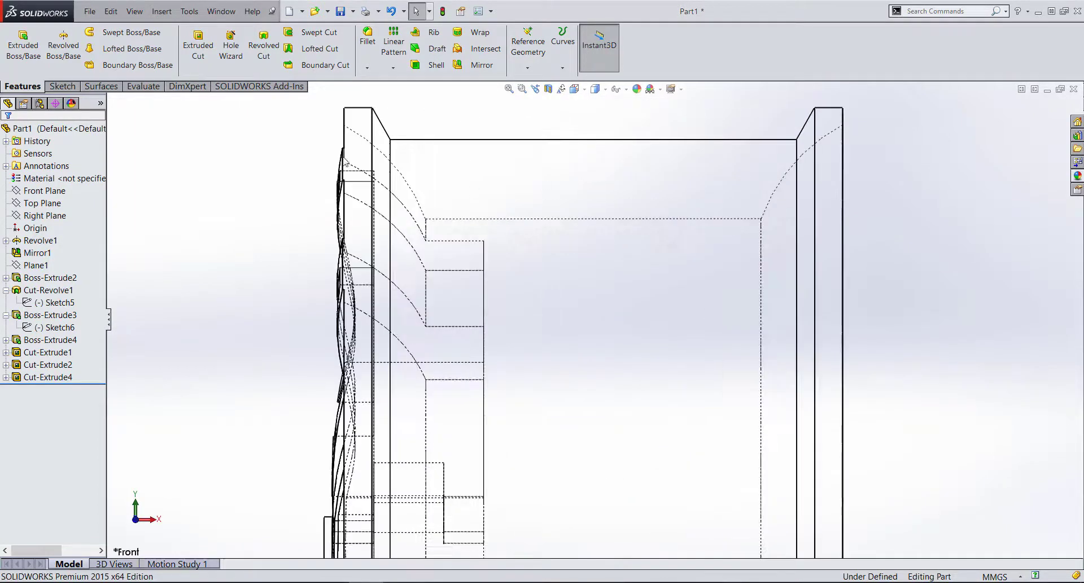
pyautogui.scroll(-3, 594, 320)
pyautogui.click(44, 191)
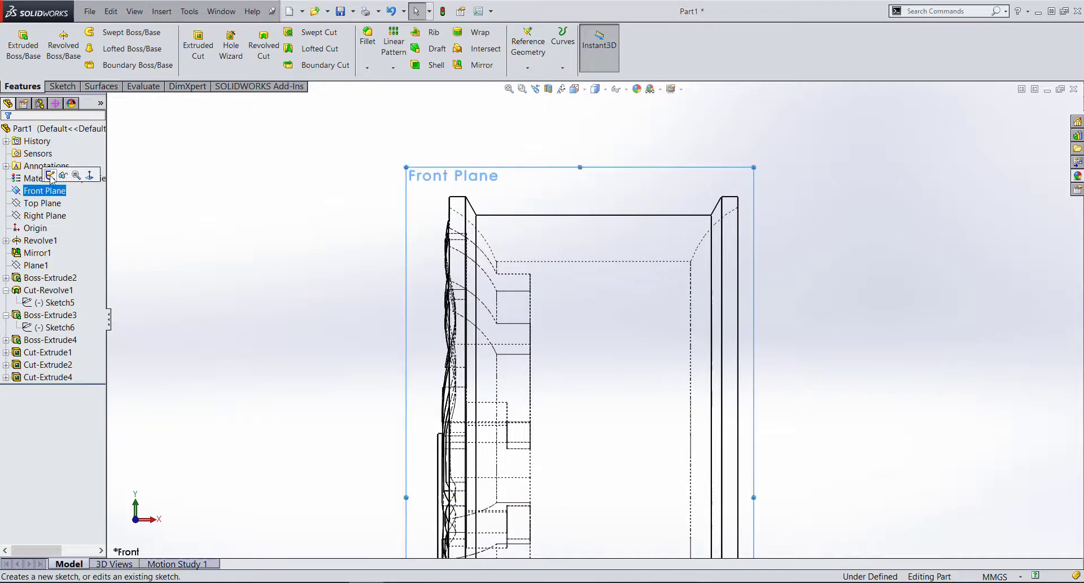
pyautogui.click(46, 178)
# - Draw a spline from the profile's corner down beside the rim to the lower hub area
pyautogui.click(134, 33)
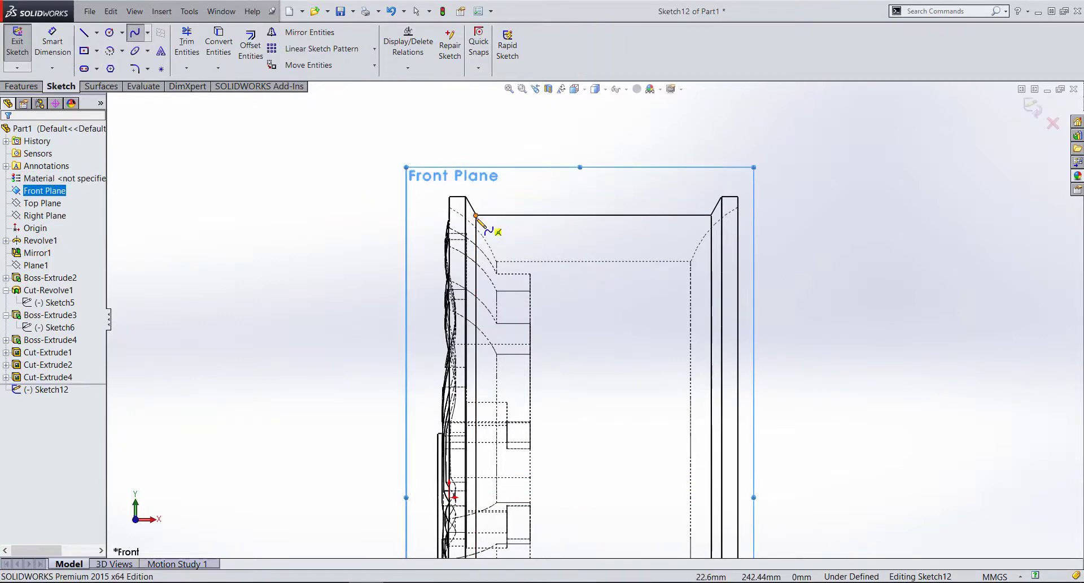
pyautogui.scroll(1, 510, 237)
pyautogui.scroll(-3, 508, 242)
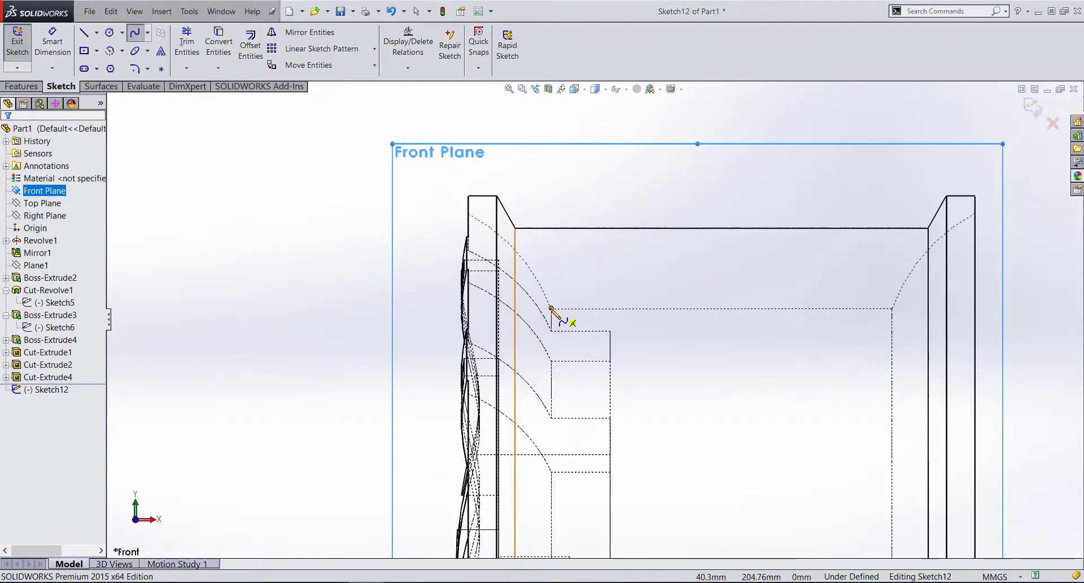
pyautogui.click(552, 308)
pyautogui.scroll(5, 587, 373)
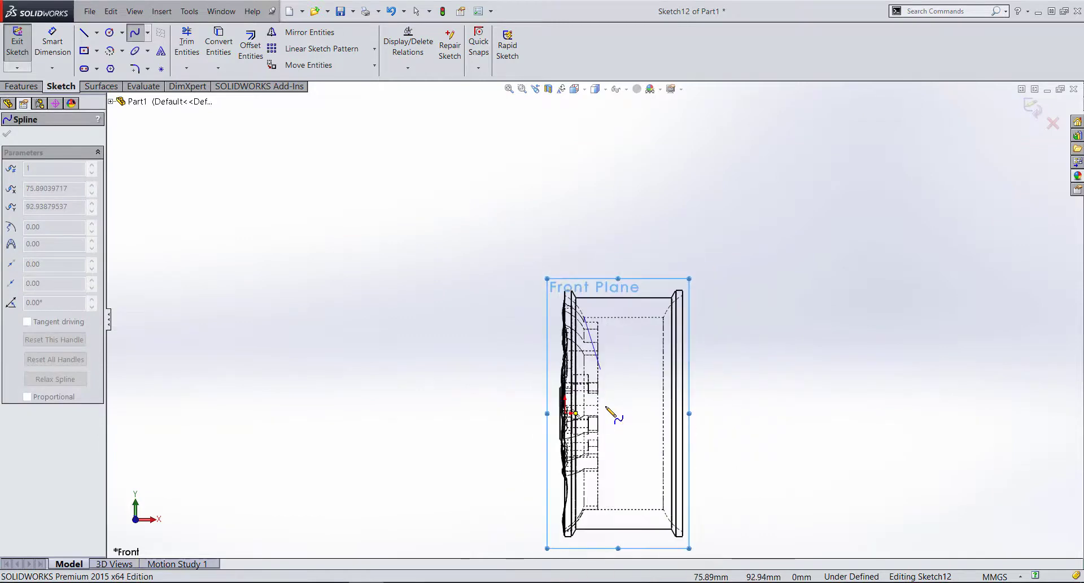
pyautogui.scroll(-3, 606, 407)
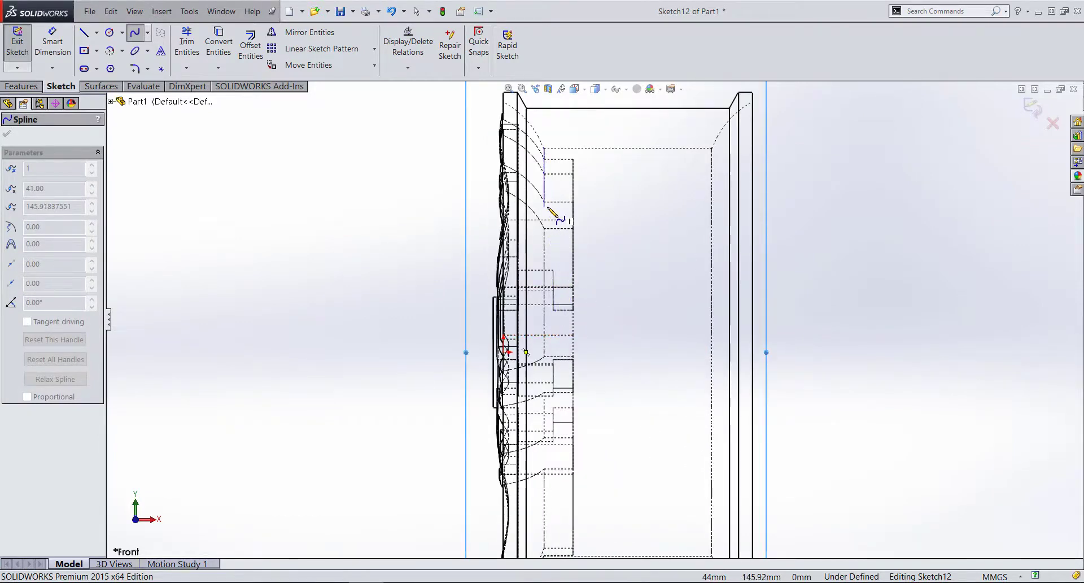
pyautogui.scroll(-2, 548, 210)
pyautogui.scroll(-1, 558, 189)
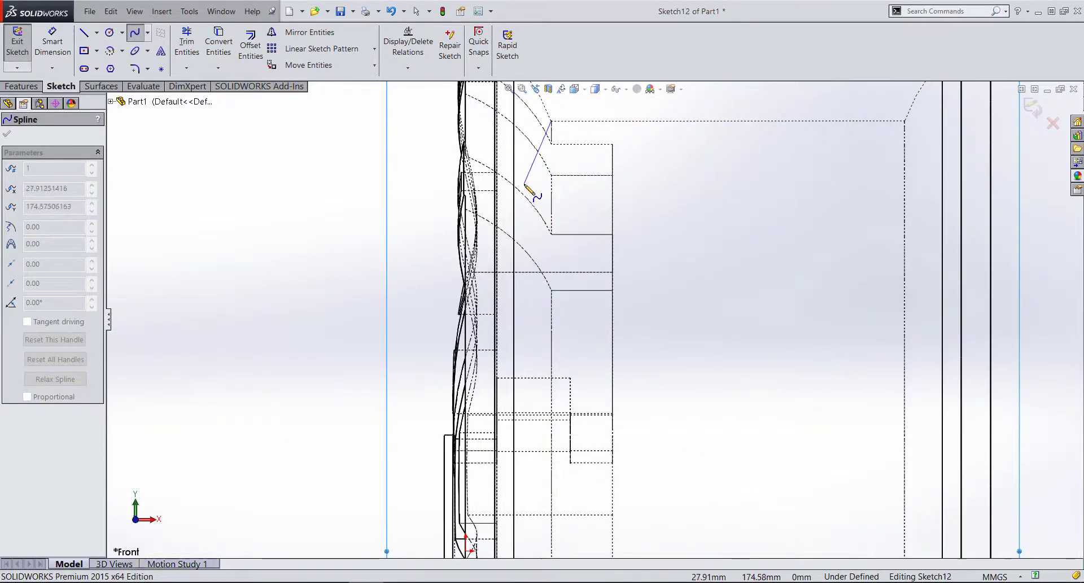
pyautogui.click(525, 185)
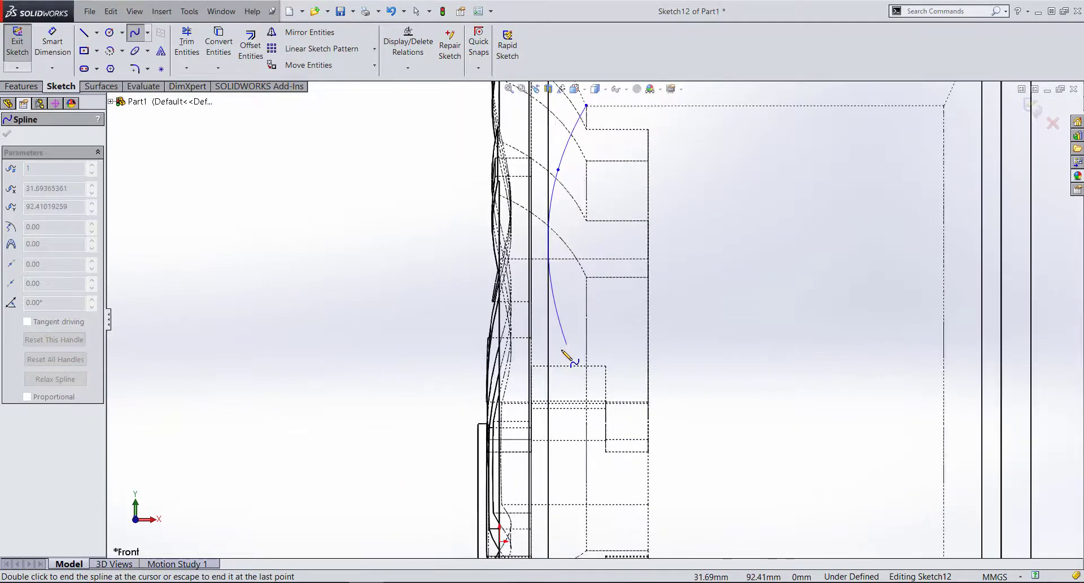
pyautogui.scroll(-1, 567, 339)
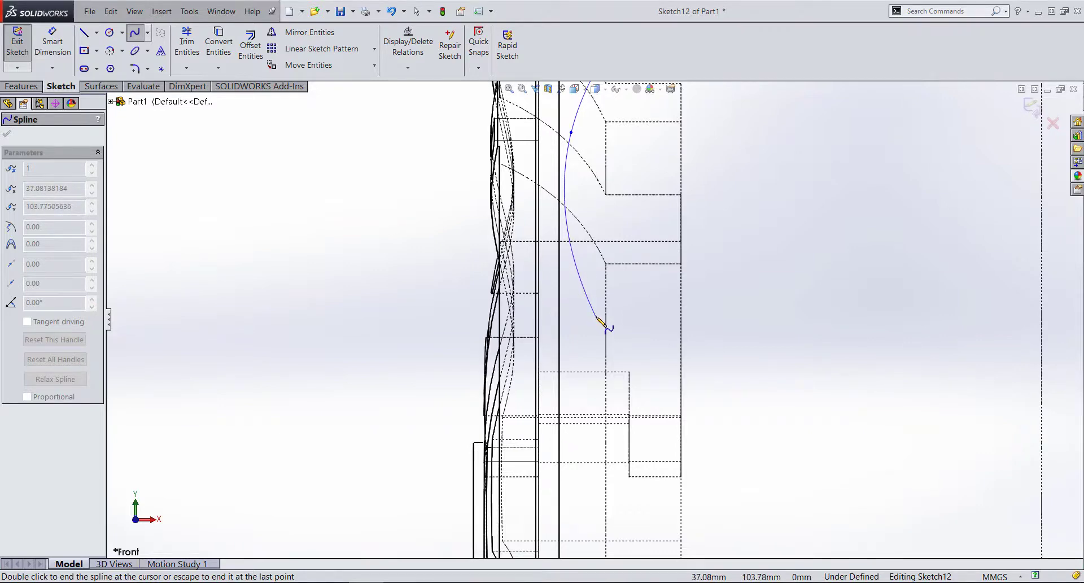
pyautogui.scroll(3, 599, 323)
pyautogui.scroll(-1, 592, 324)
pyautogui.scroll(-1, 587, 323)
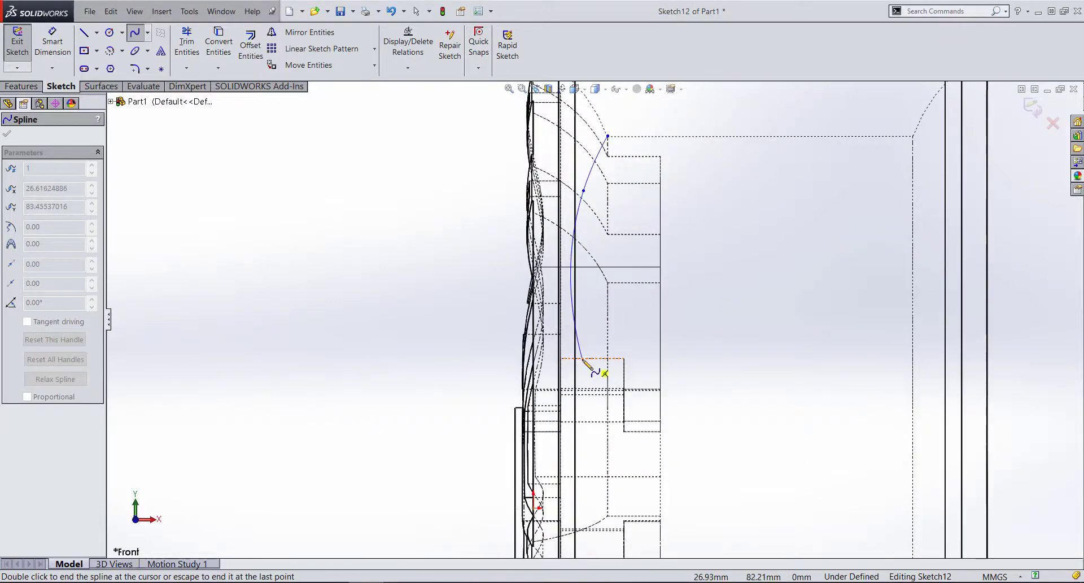
pyautogui.scroll(1, 599, 408)
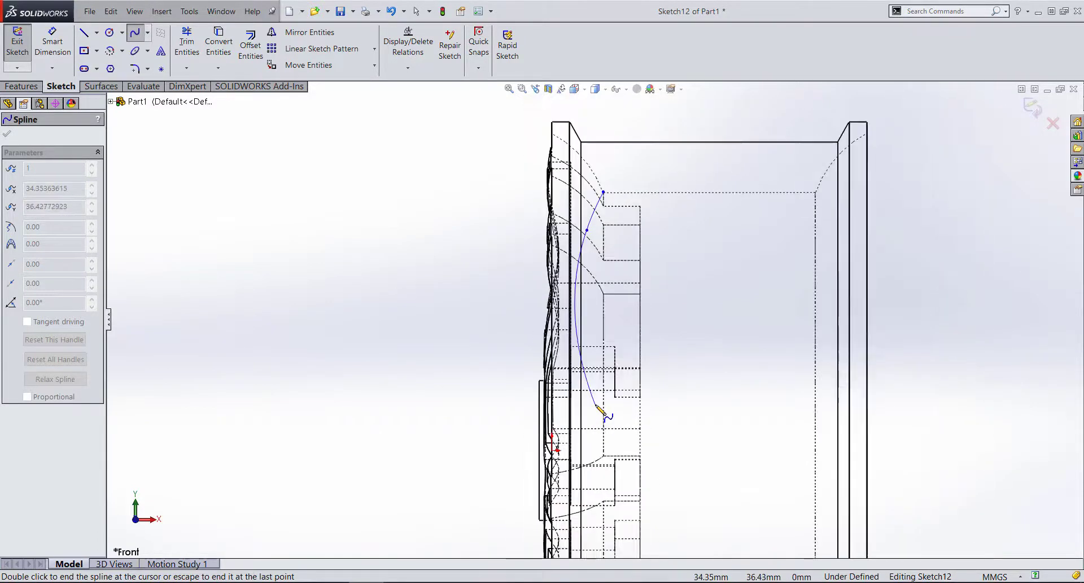
pyautogui.doubleClick(590, 452)
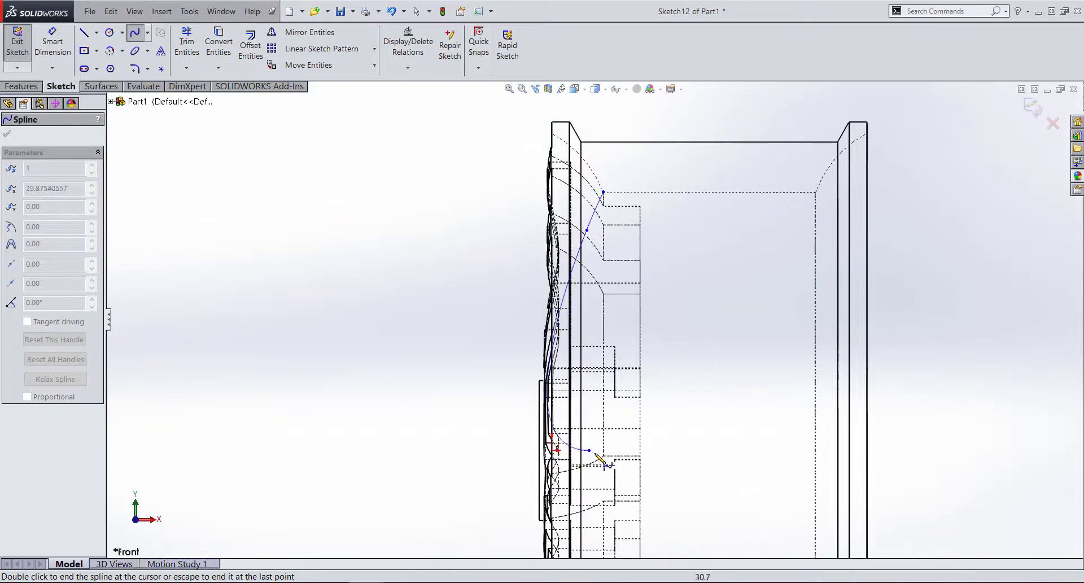
pyautogui.press('Escape')
pyautogui.scroll(-2, 585, 447)
pyautogui.scroll(-1, 583, 446)
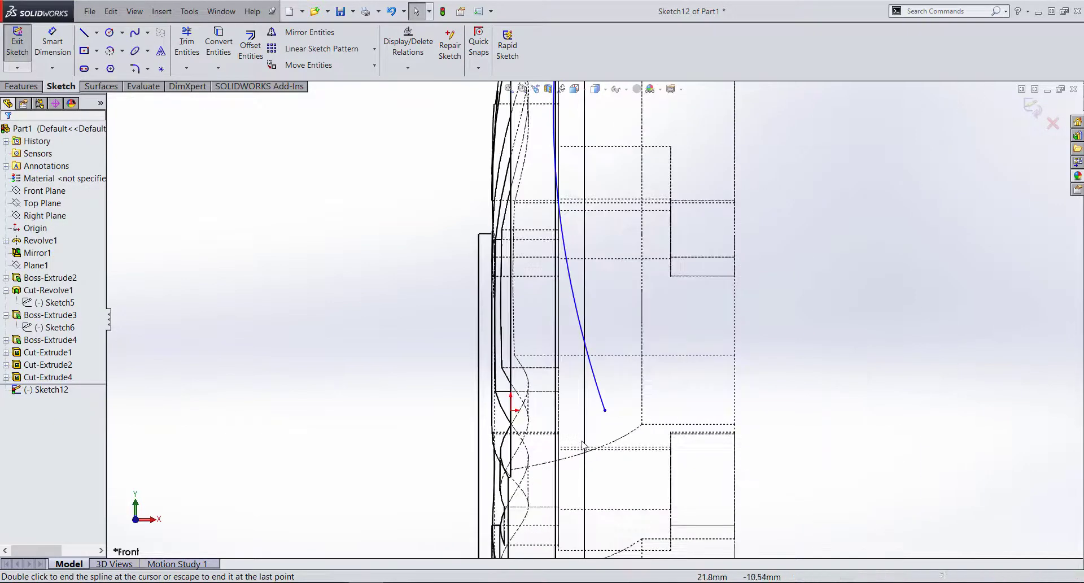
# - Make the spline's lower endpoint horizontal with the origin
pyautogui.click(604, 410)
pyautogui.keyDown('ctrl'); pyautogui.click(512, 411); pyautogui.keyUp('ctrl')
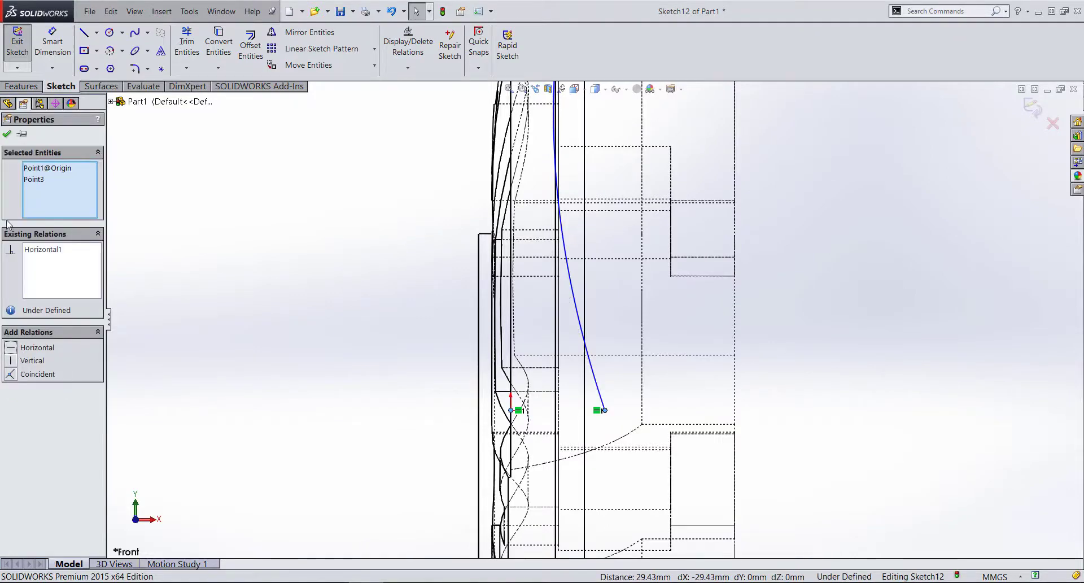
pyautogui.click(7, 135)
pyautogui.scroll(2, 500, 215)
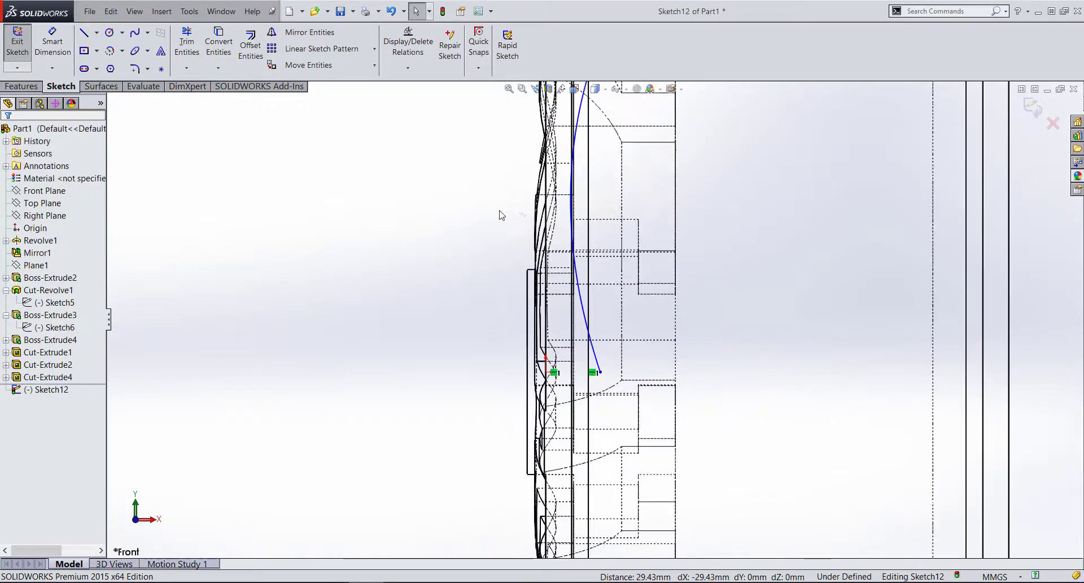
pyautogui.scroll(-2, 587, 203)
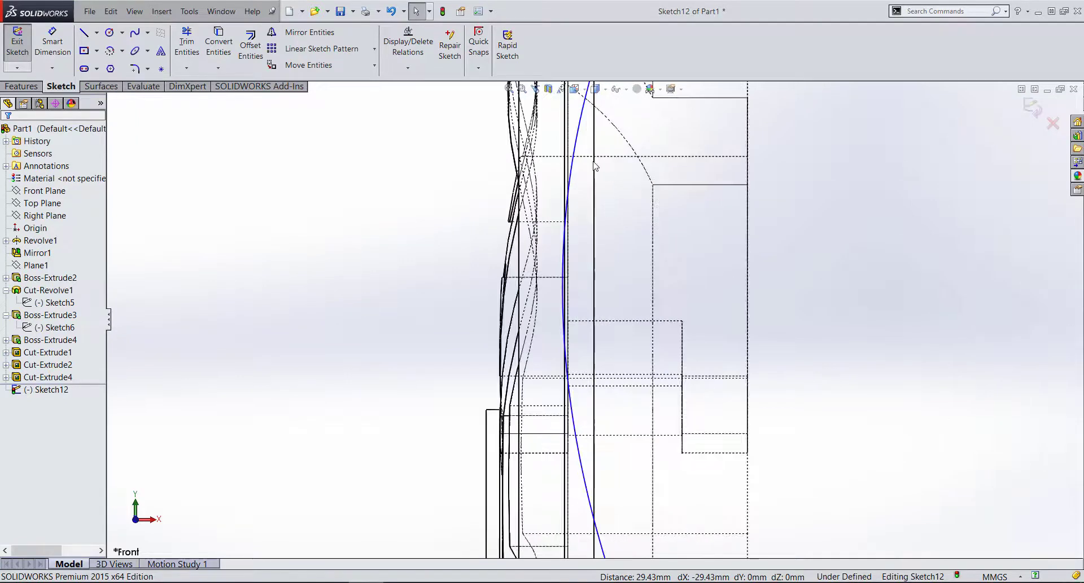
# - Adjust the second spline point's tangent handle to reshape the upper curve
pyautogui.click(565, 275)
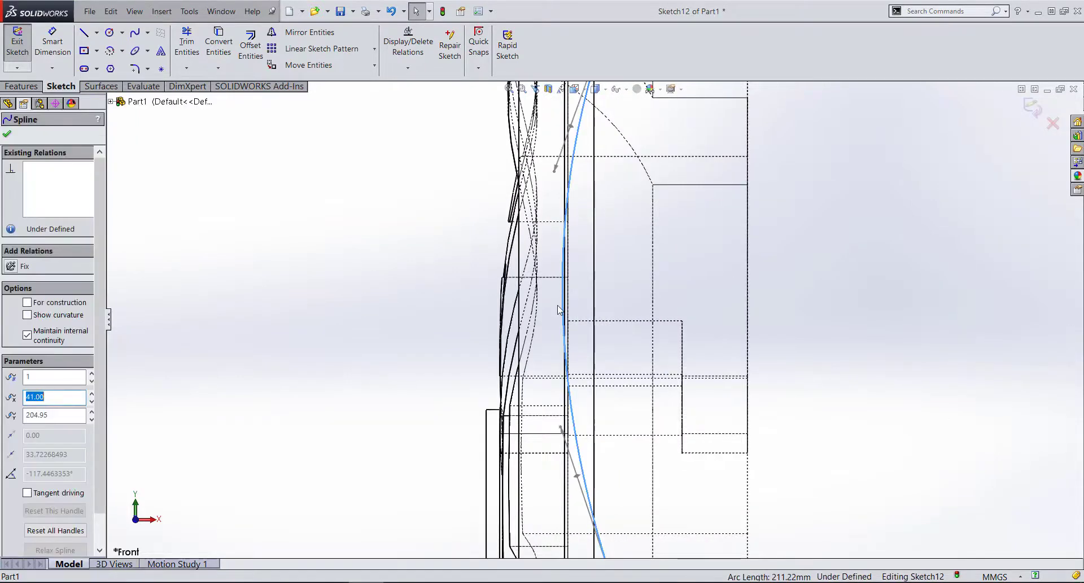
pyautogui.click(556, 169)
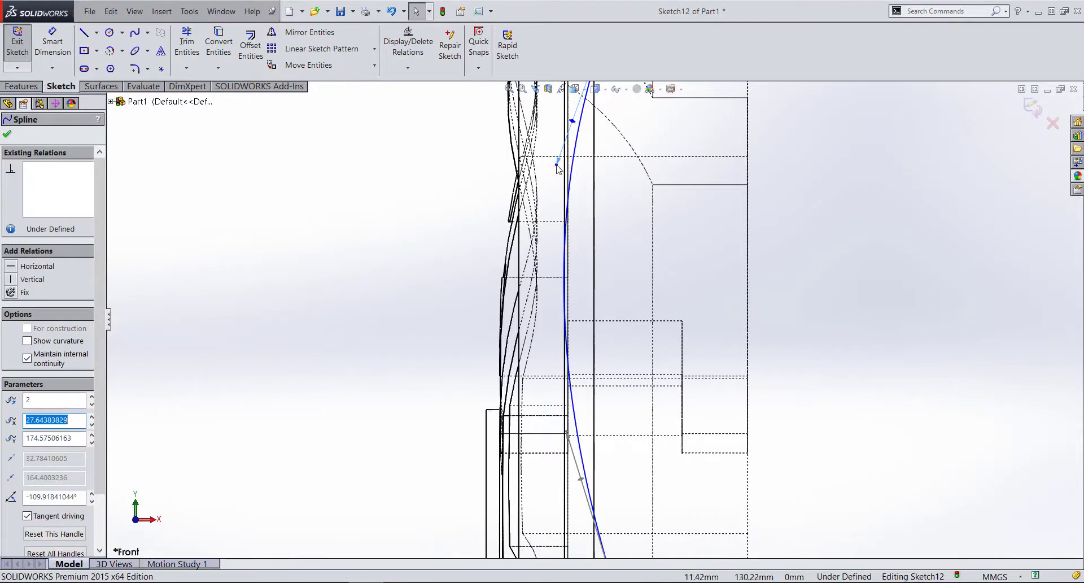
pyautogui.moveTo(557, 168); pyautogui.dragTo(567, 167)
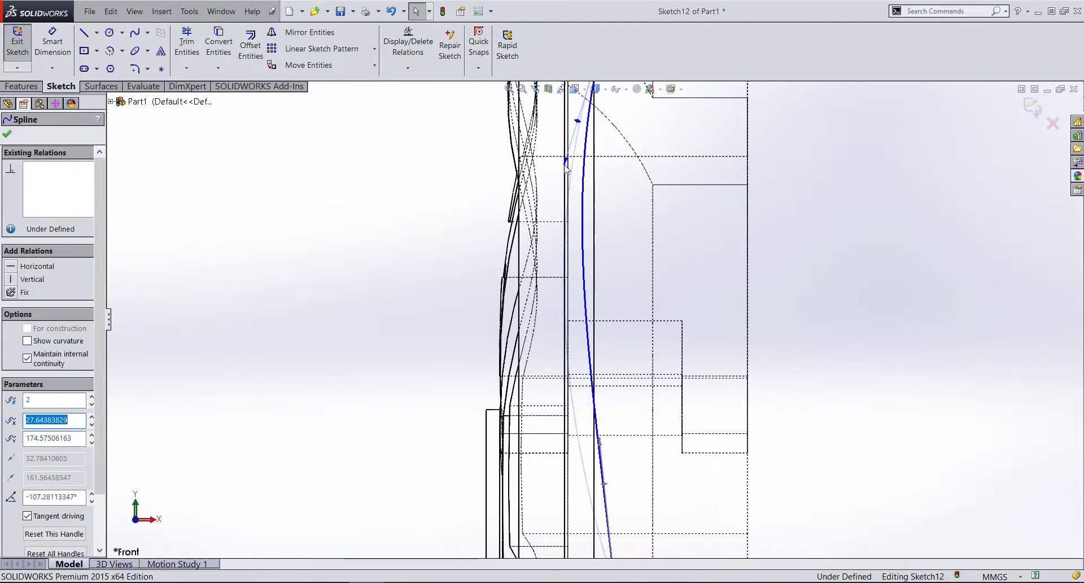
# - Insert a new point midway along the spline
pyautogui.click(584, 278)
pyautogui.rightClick(585, 277)
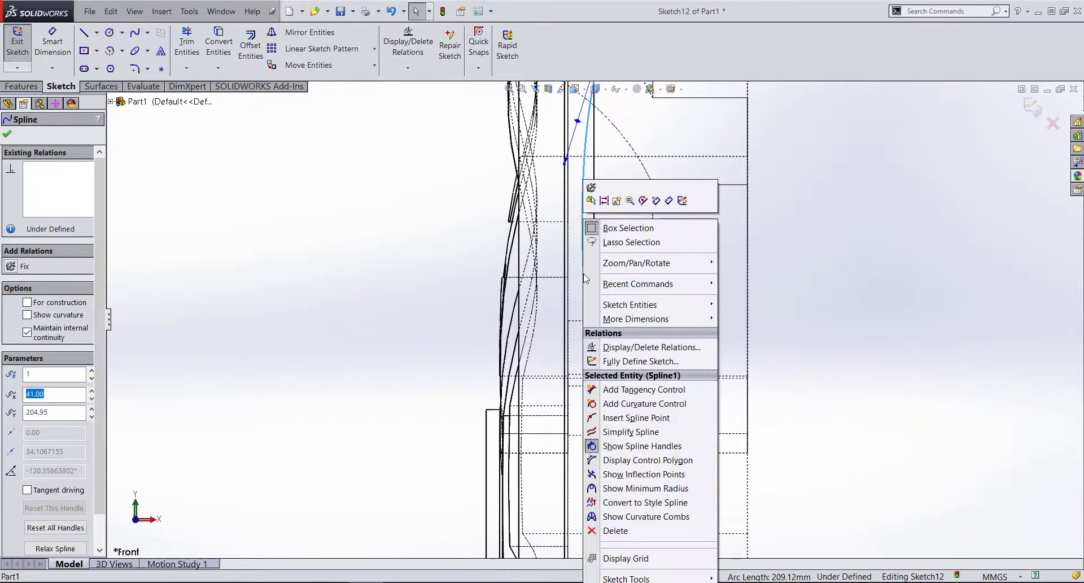
pyautogui.click(630, 418)
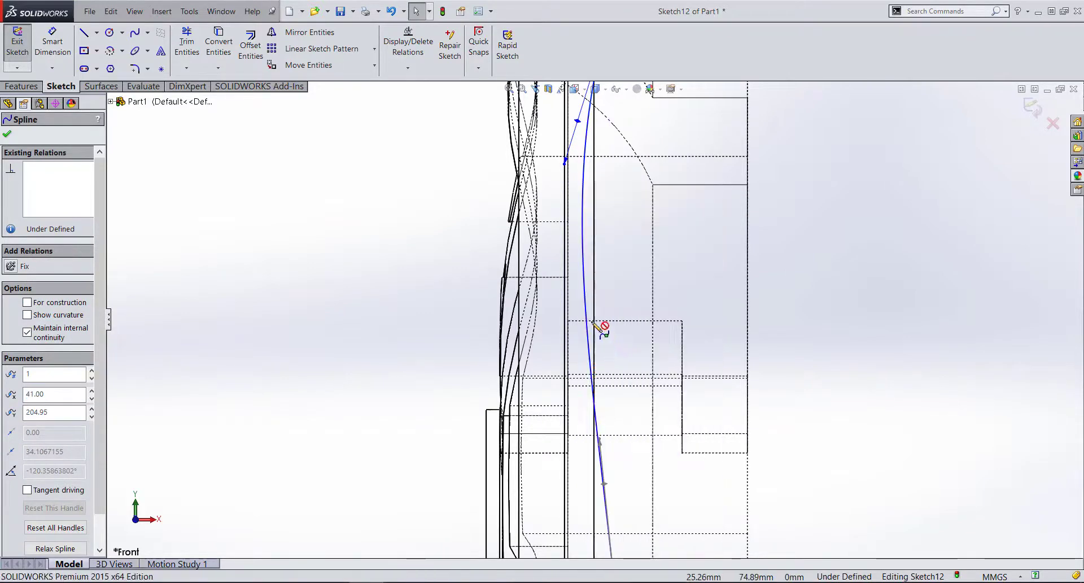
pyautogui.click(587, 291)
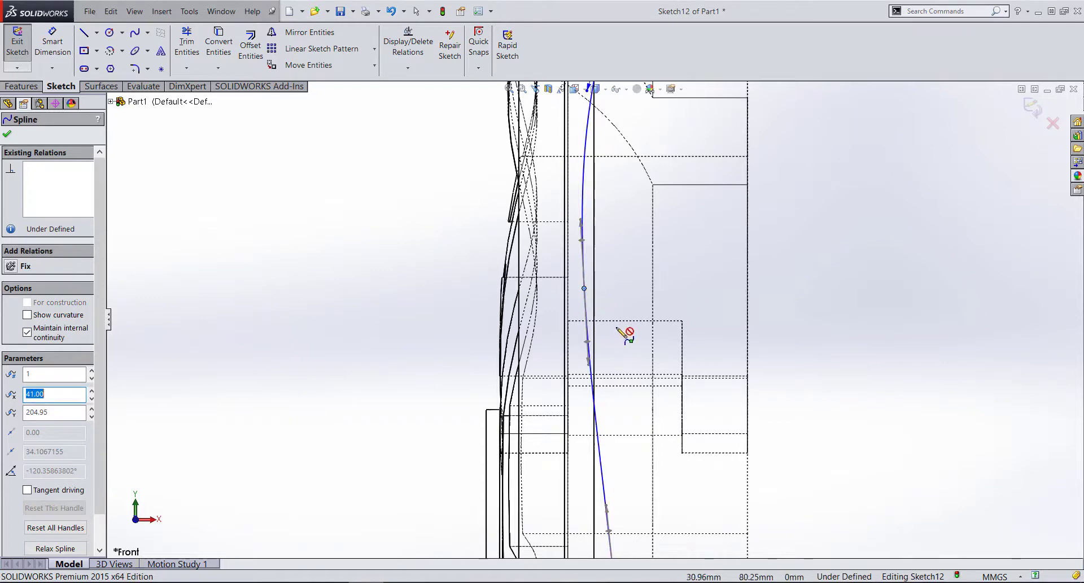
pyautogui.press('Escape')
# - Drag the new point and upper spline points to bow and smooth the curve
pyautogui.scroll(3, 646, 272)
pyautogui.scroll(-2, 647, 272)
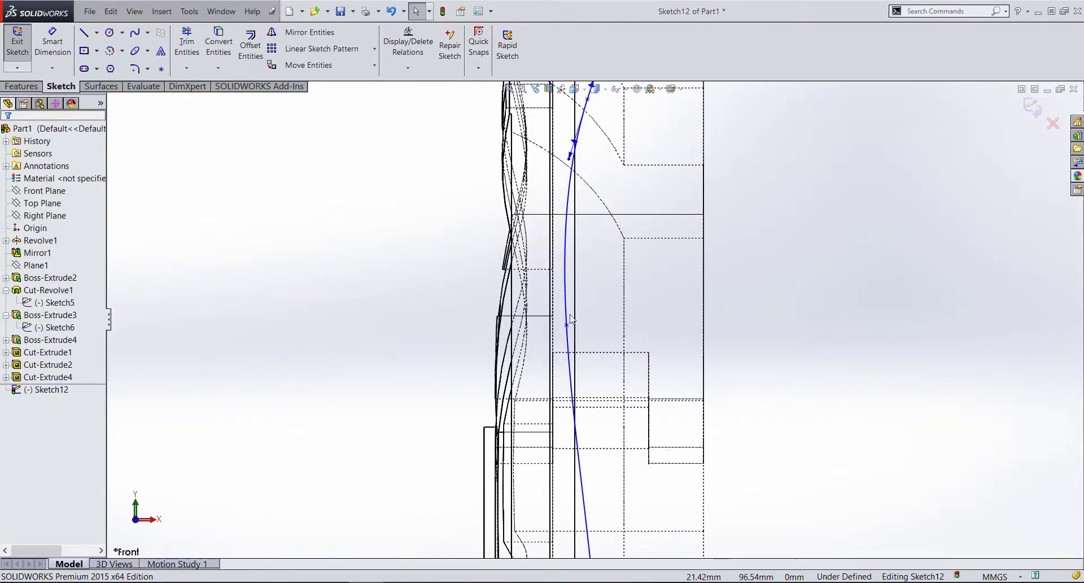
pyautogui.scroll(2, 594, 319)
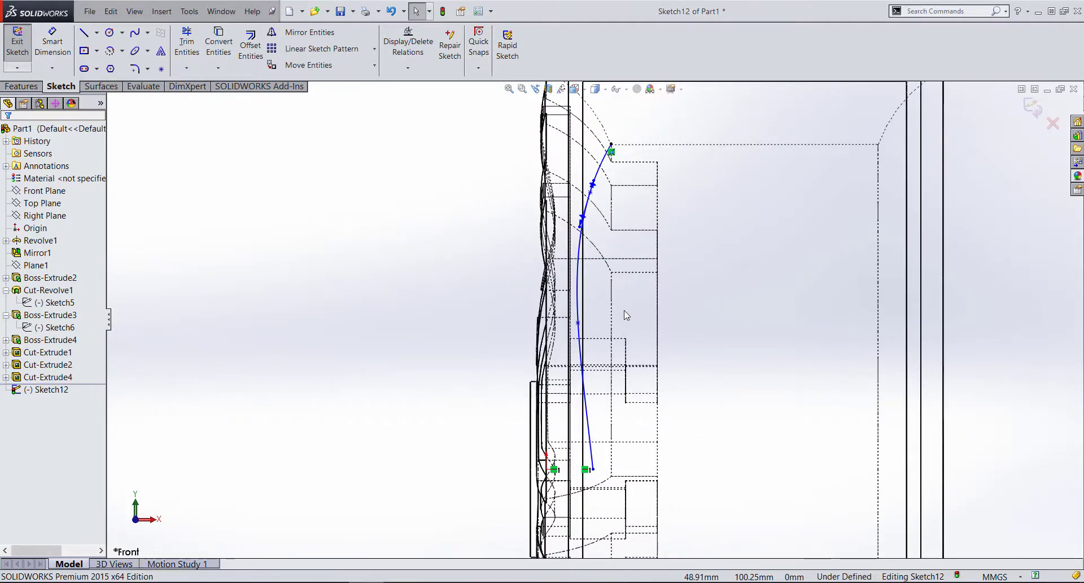
pyautogui.scroll(-1, 598, 307)
pyautogui.scroll(-1, 573, 337)
pyautogui.moveTo(565, 341); pyautogui.dragTo(599, 336)
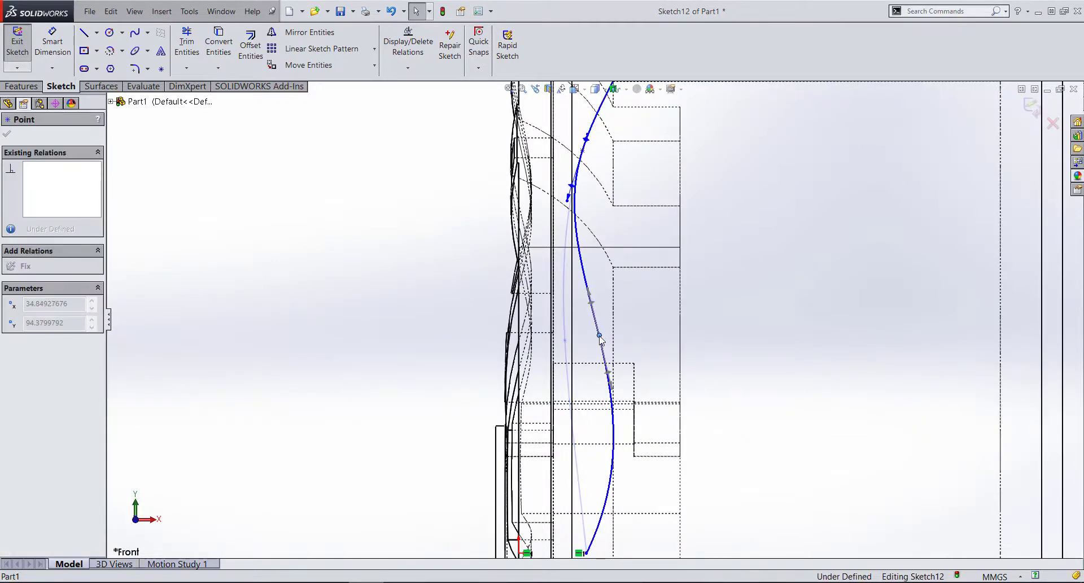
pyautogui.scroll(1, 591, 318)
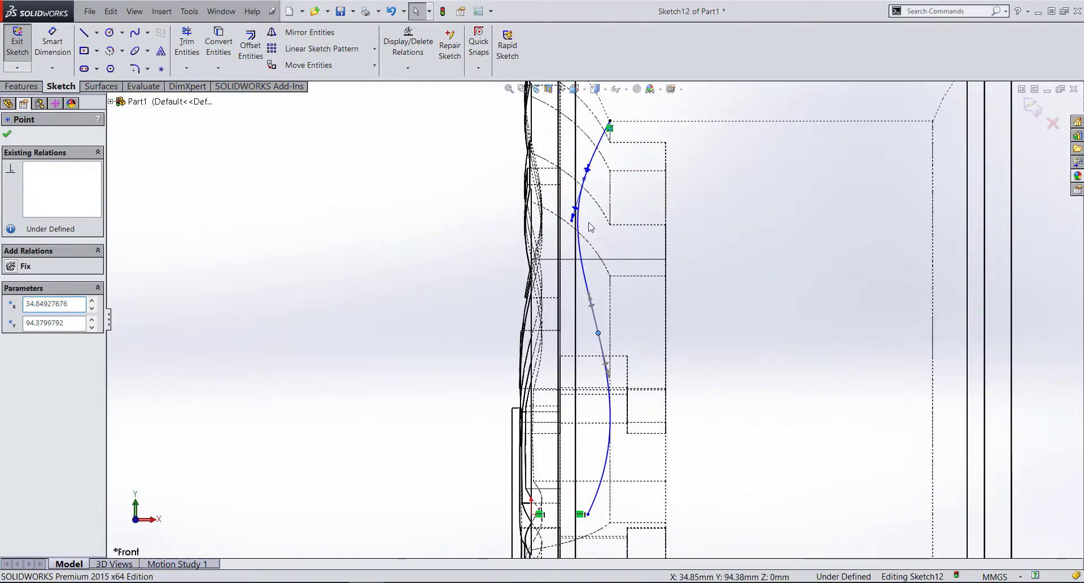
pyautogui.moveTo(574, 224); pyautogui.dragTo(588, 177)
pyautogui.scroll(-2, 588, 180)
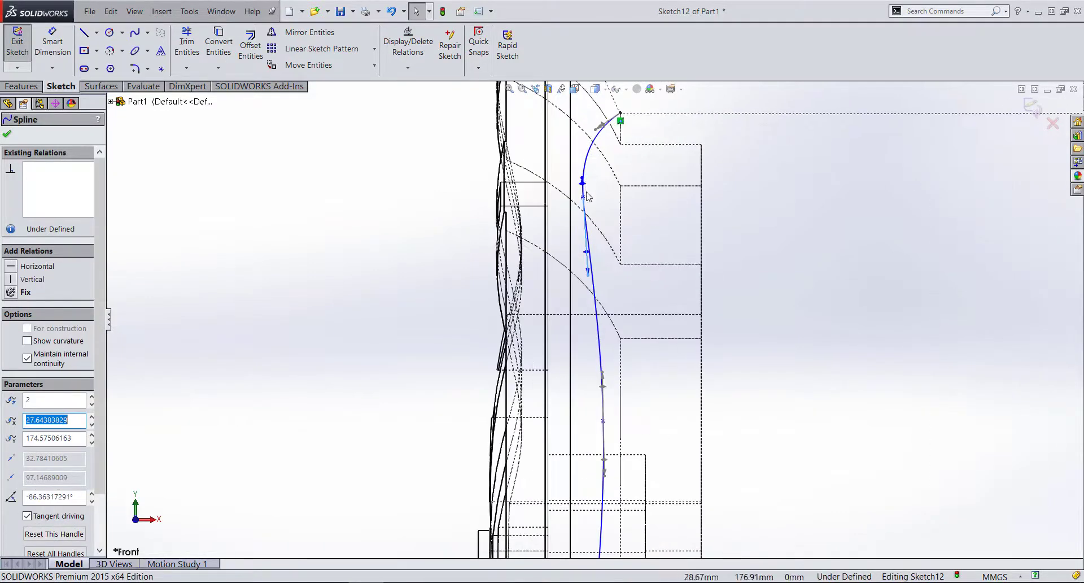
pyautogui.click(584, 197)
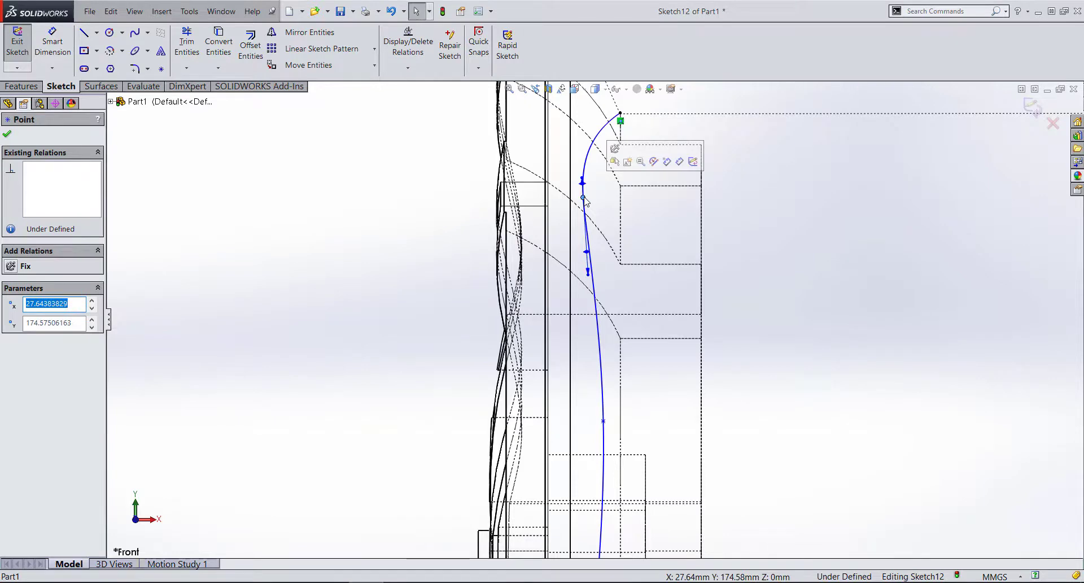
pyautogui.moveTo(583, 198)
pyautogui.mouseDown()
pyautogui.moveTo(595, 267)
pyautogui.moveTo(593, 239)
pyautogui.mouseUp()
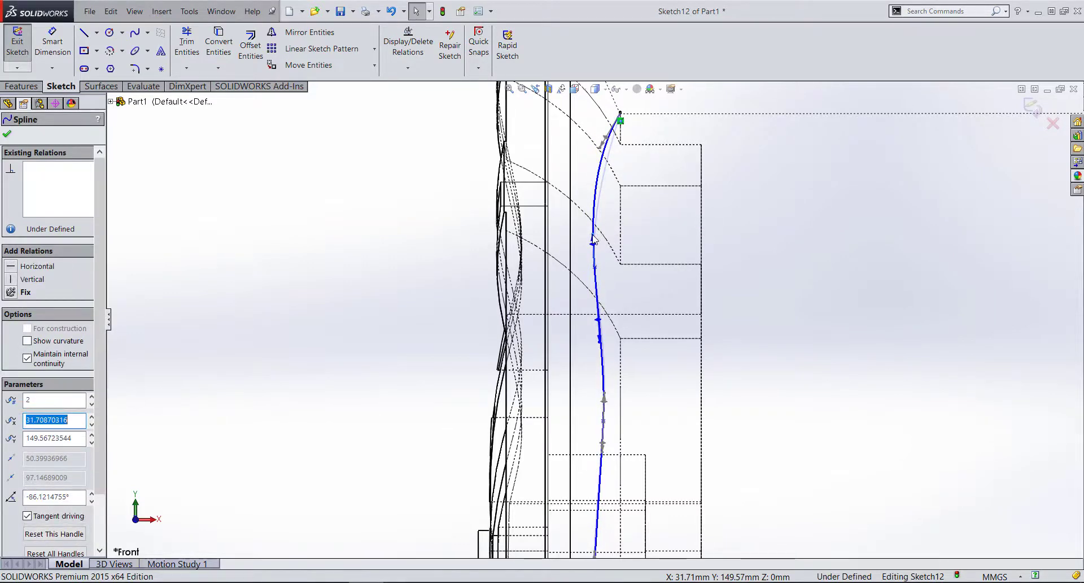
pyautogui.moveTo(593, 240); pyautogui.dragTo(594, 240)
# - Drag the spline's middle point lower in two passes to reshape Sketch12's curve
pyautogui.click(453, 335)
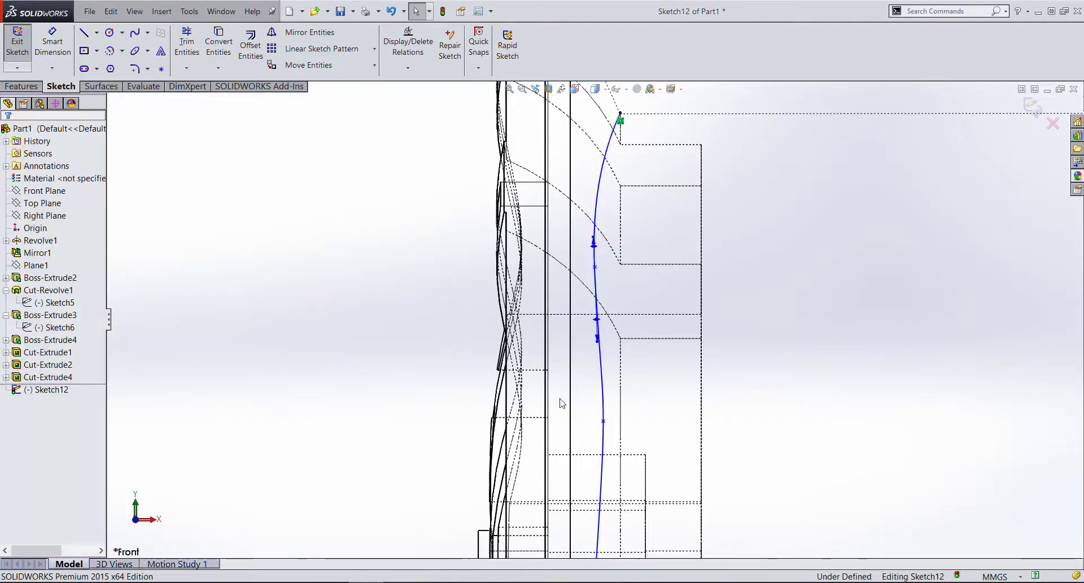
pyautogui.scroll(2, 597, 435)
pyautogui.scroll(-1, 597, 434)
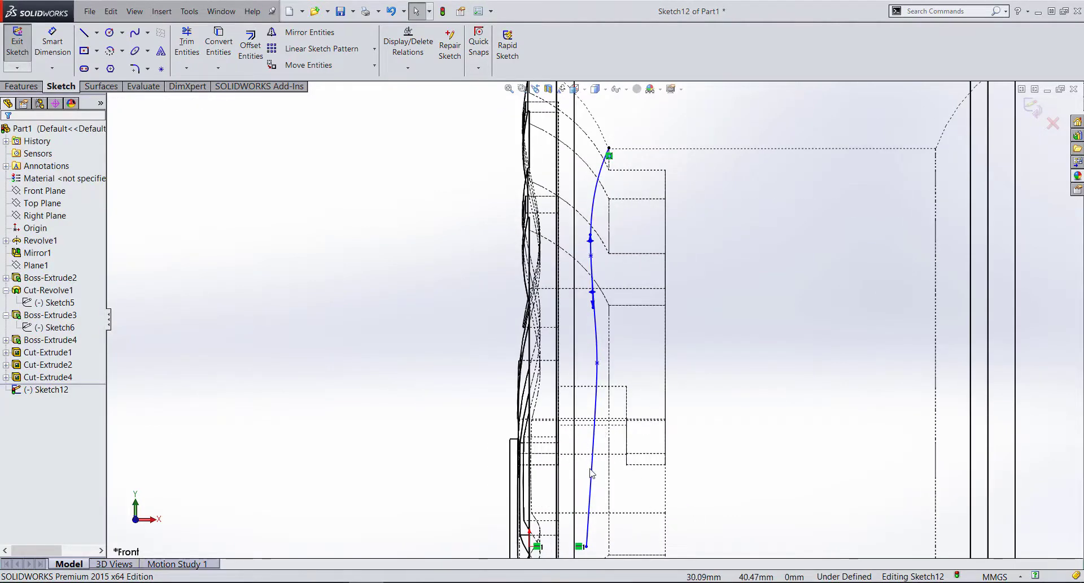
pyautogui.click(593, 441)
pyautogui.scroll(-2, 597, 394)
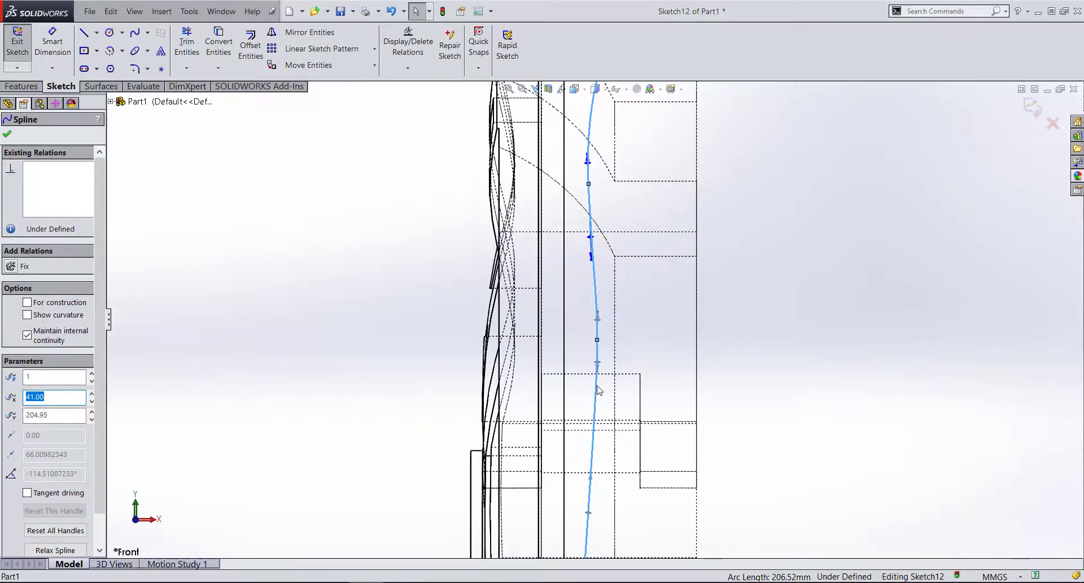
pyautogui.click(597, 341)
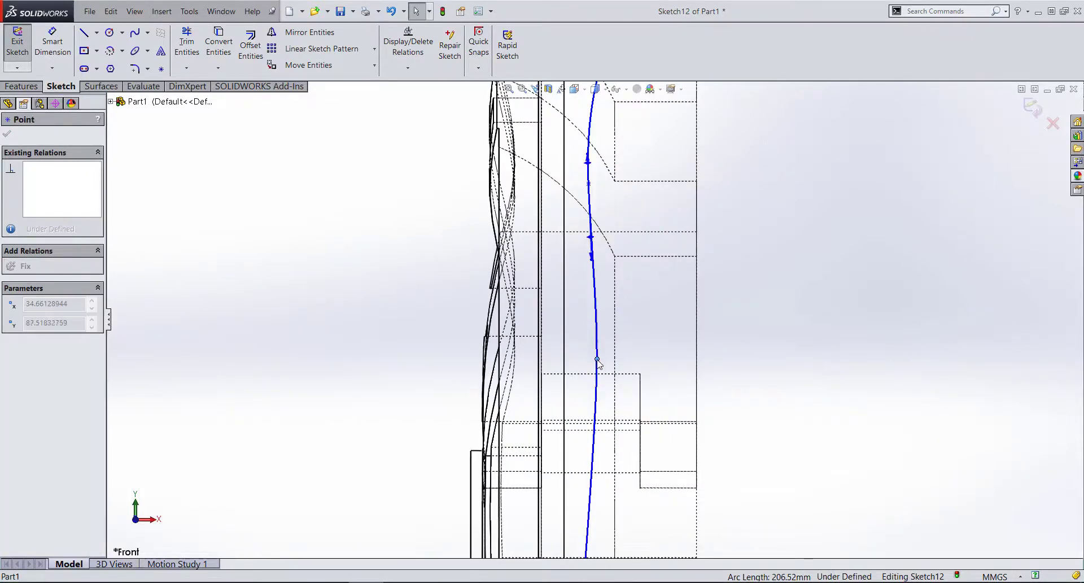
pyautogui.moveTo(598, 359); pyautogui.dragTo(598, 410)
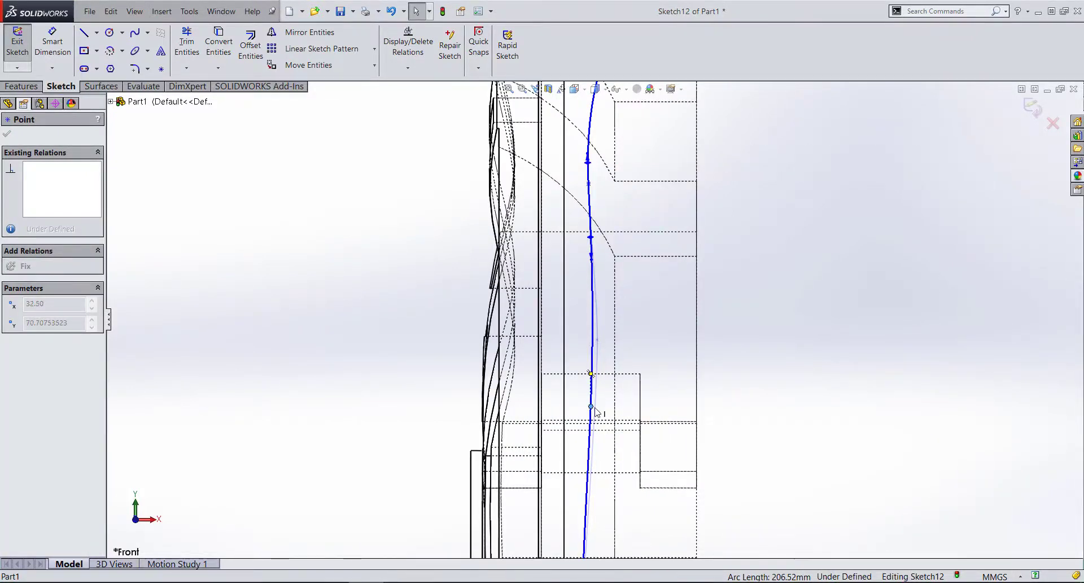
pyautogui.scroll(4, 596, 401)
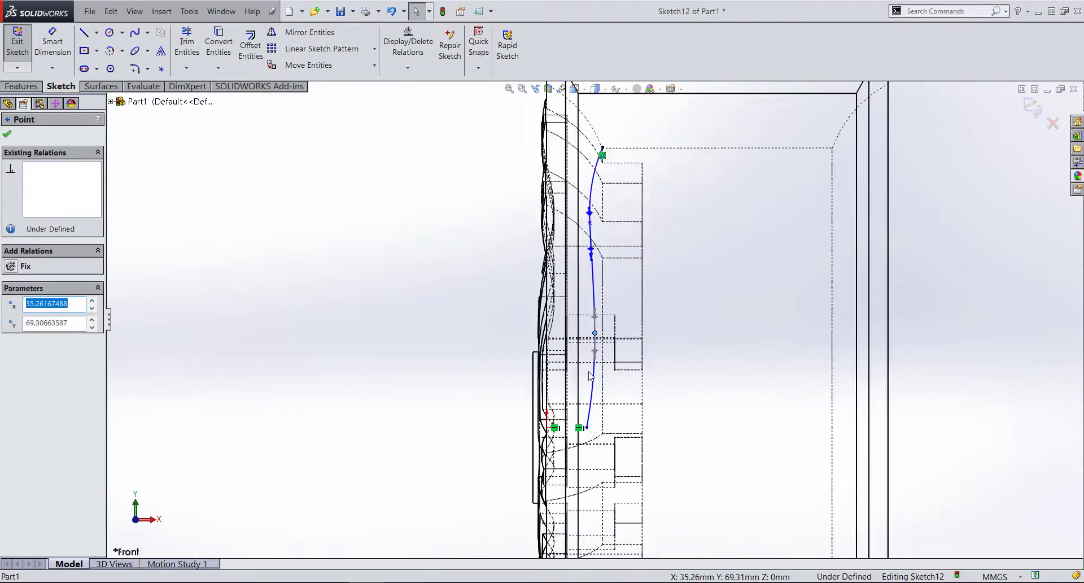
pyautogui.click(432, 345)
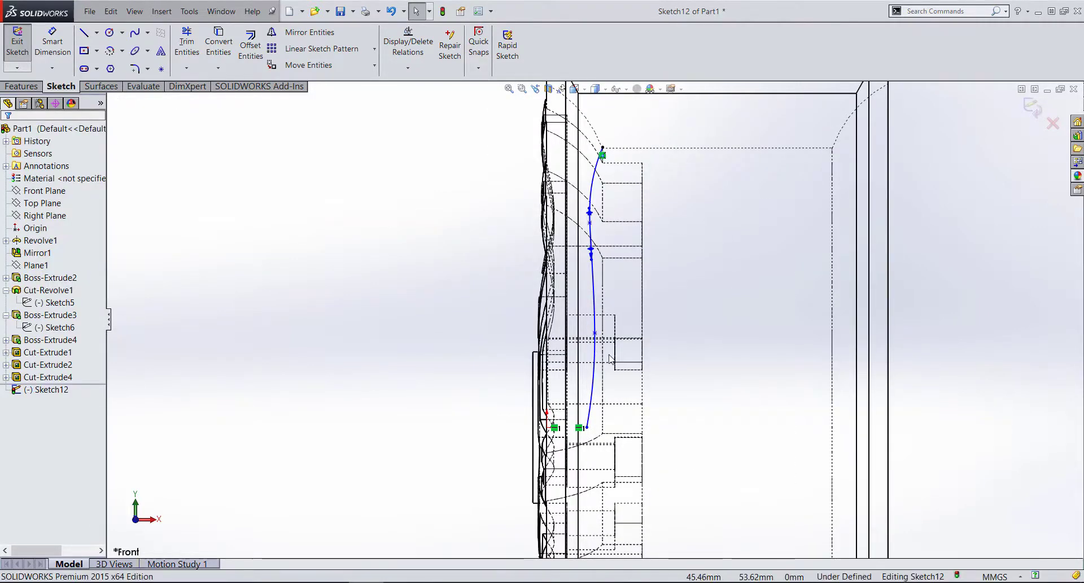
pyautogui.scroll(-2, 594, 307)
pyautogui.moveTo(588, 320); pyautogui.dragTo(587, 353)
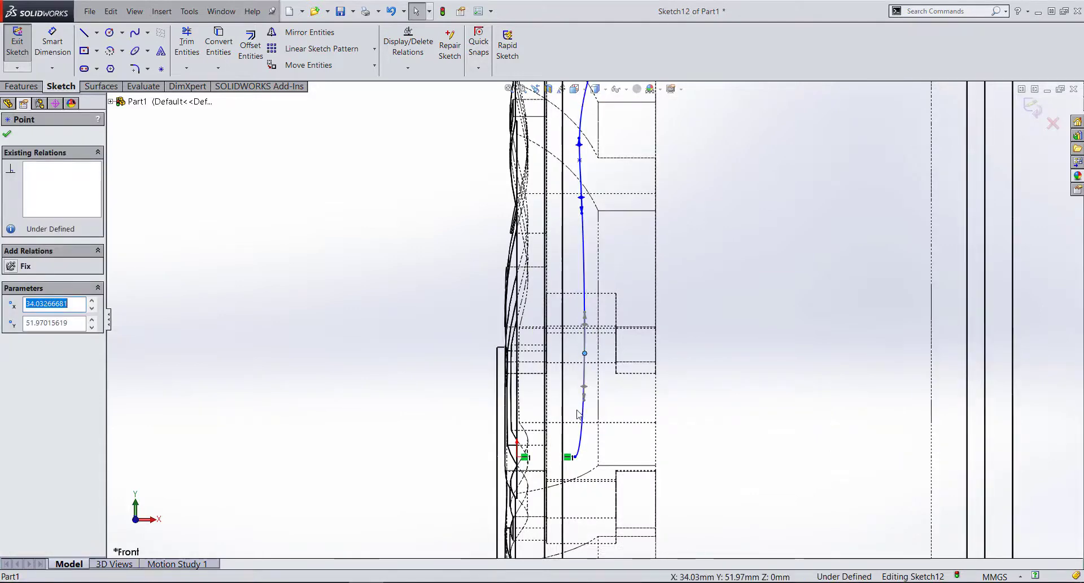
pyautogui.scroll(-2, 583, 455)
# - Tilt the spline's lower-end tangent upward so the curve climbs nearly straight up
pyautogui.click(589, 467)
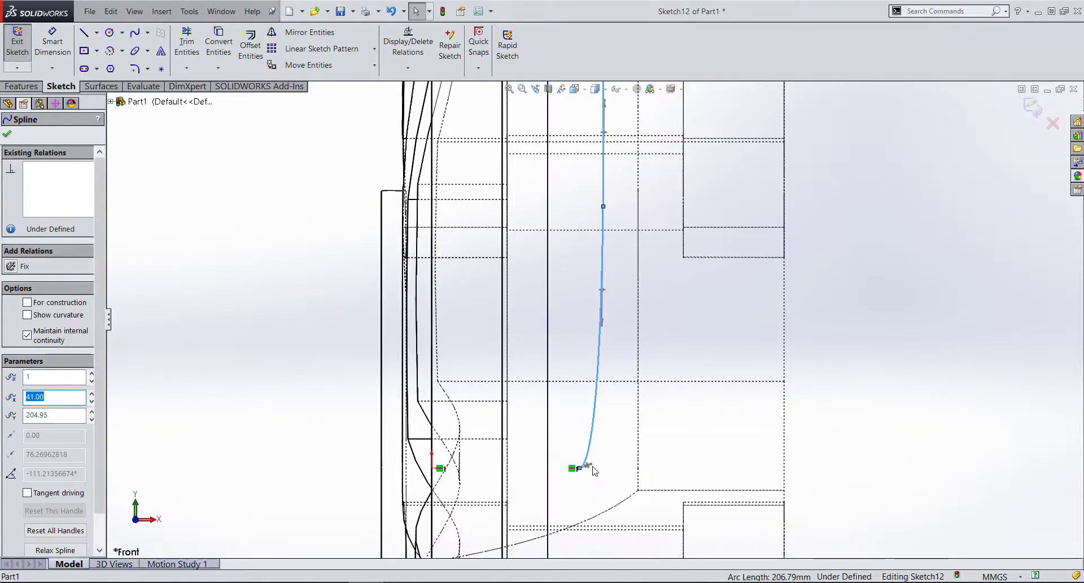
pyautogui.moveTo(592, 467); pyautogui.dragTo(586, 440)
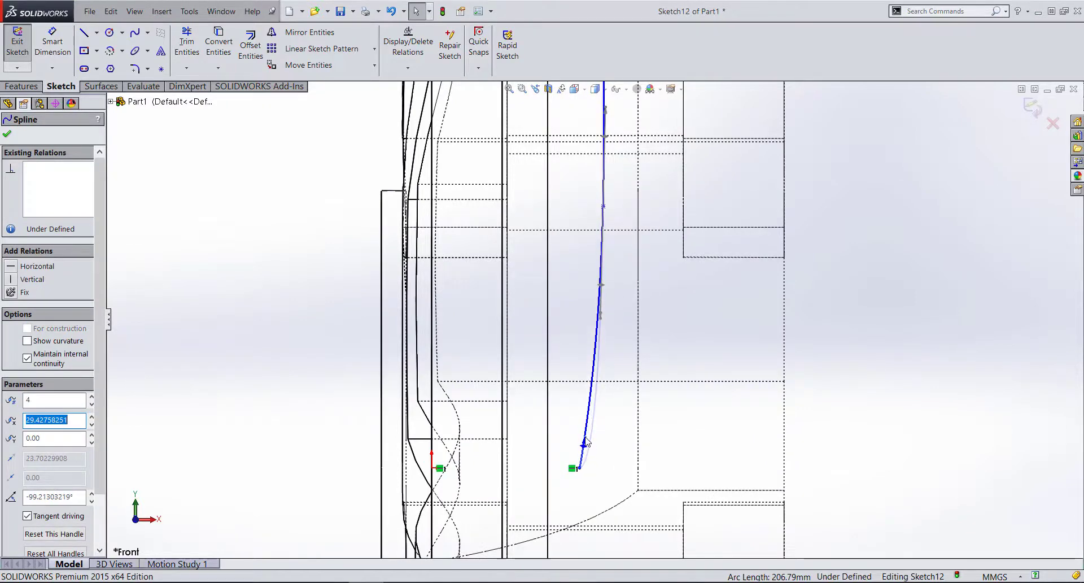
pyautogui.scroll(2, 587, 438)
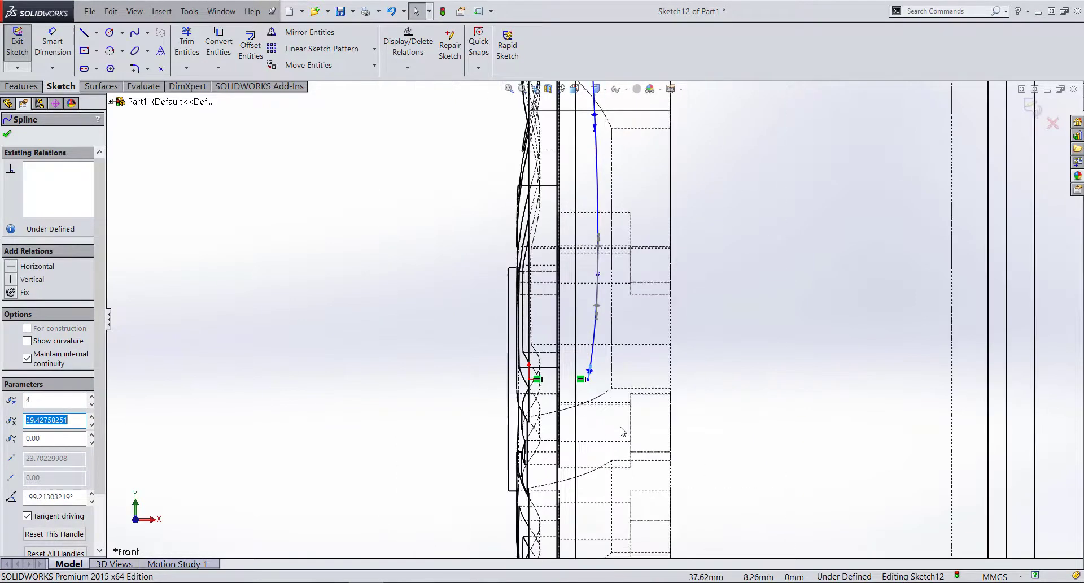
pyautogui.scroll(2, 587, 437)
pyautogui.click(455, 282)
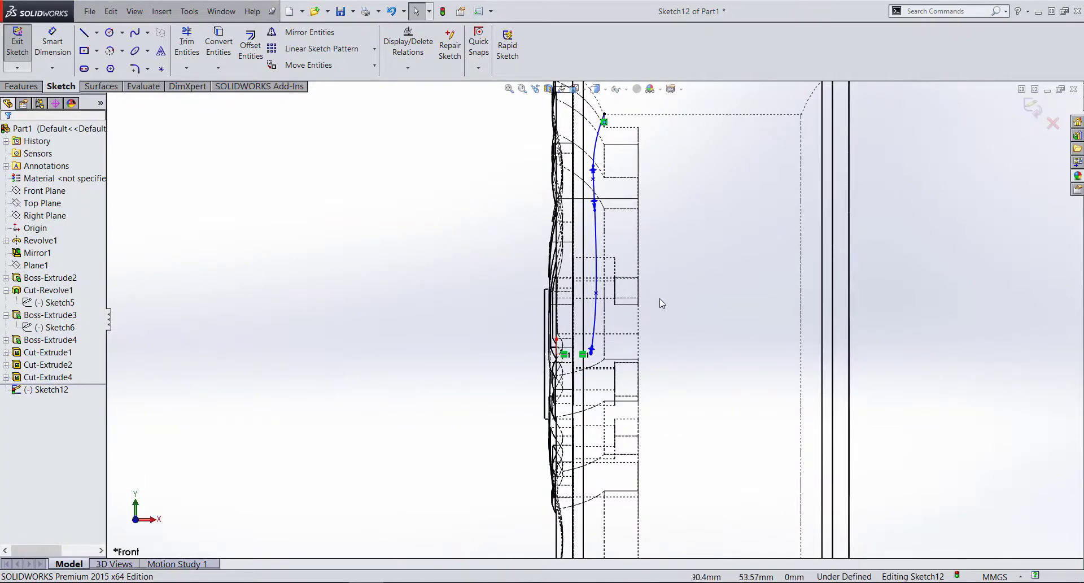
pyautogui.scroll(-2, 559, 381)
pyautogui.scroll(-2, 542, 392)
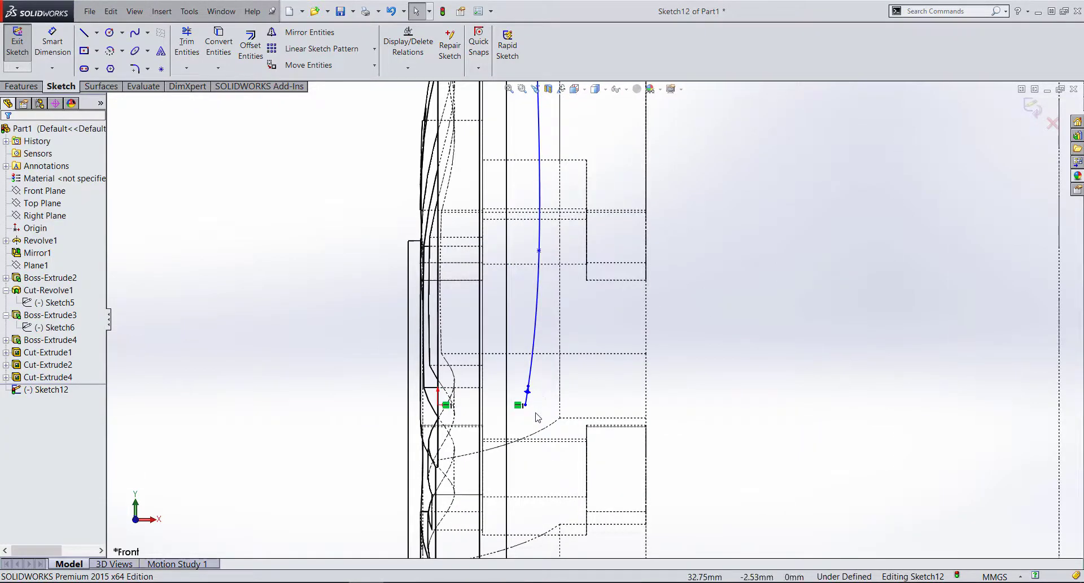
# - Close Sketch12 with bottom, 204.95 mm vertical and top lines joining the spline's two ends
pyautogui.click(85, 34)
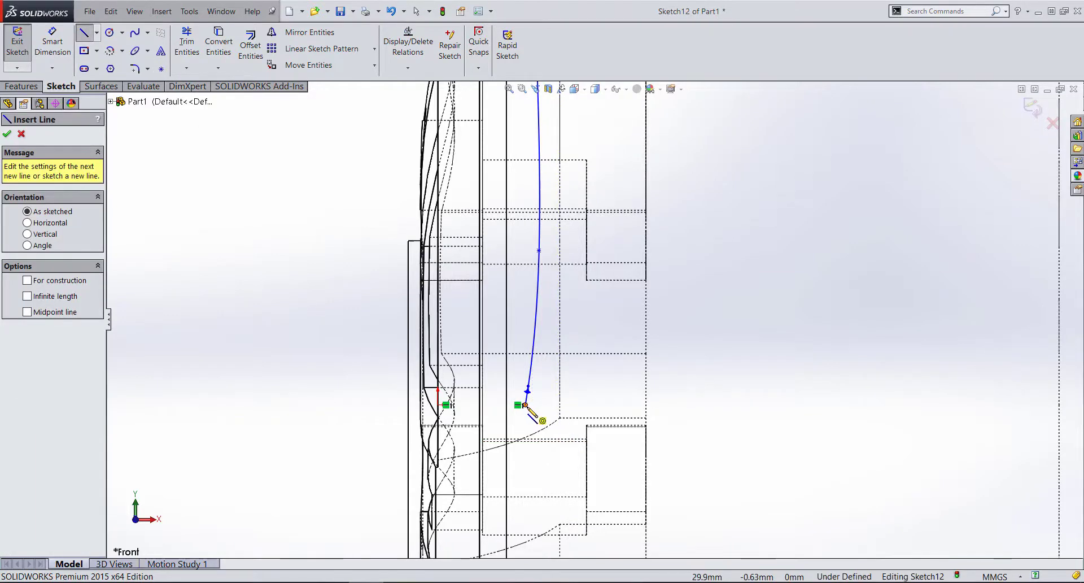
pyautogui.click(525, 405)
pyautogui.scroll(1, 621, 406)
pyautogui.scroll(1, 689, 425)
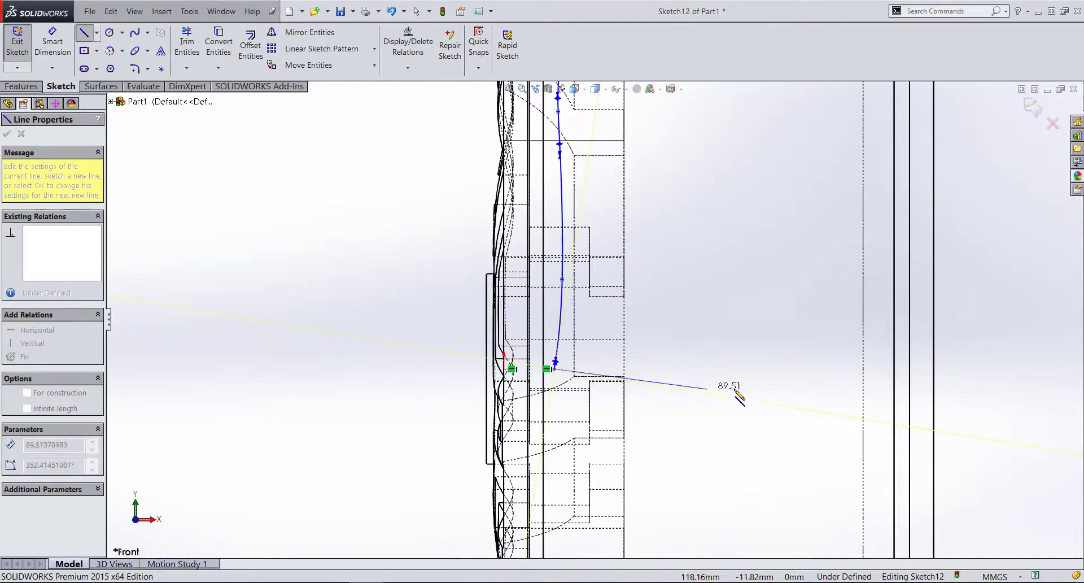
pyautogui.click(863, 370)
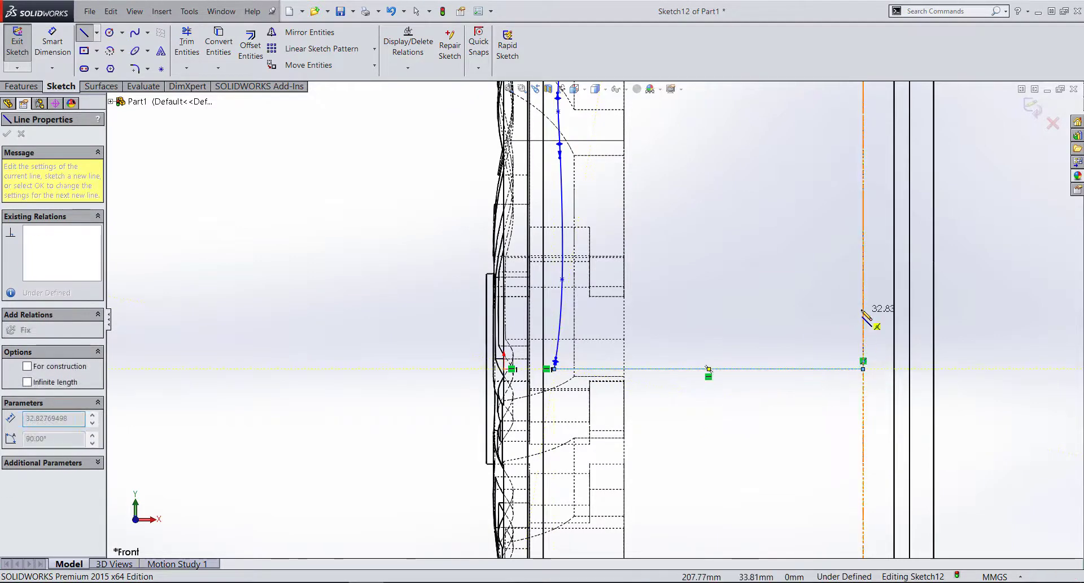
pyautogui.scroll(2, 869, 311)
pyautogui.scroll(-3, 725, 209)
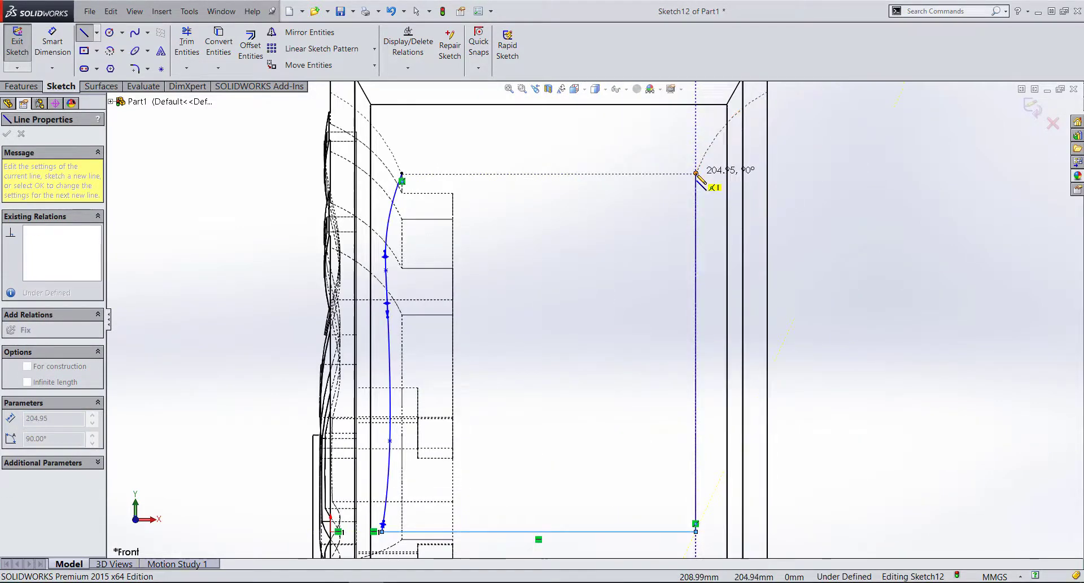
pyautogui.click(696, 173)
pyautogui.click(402, 174)
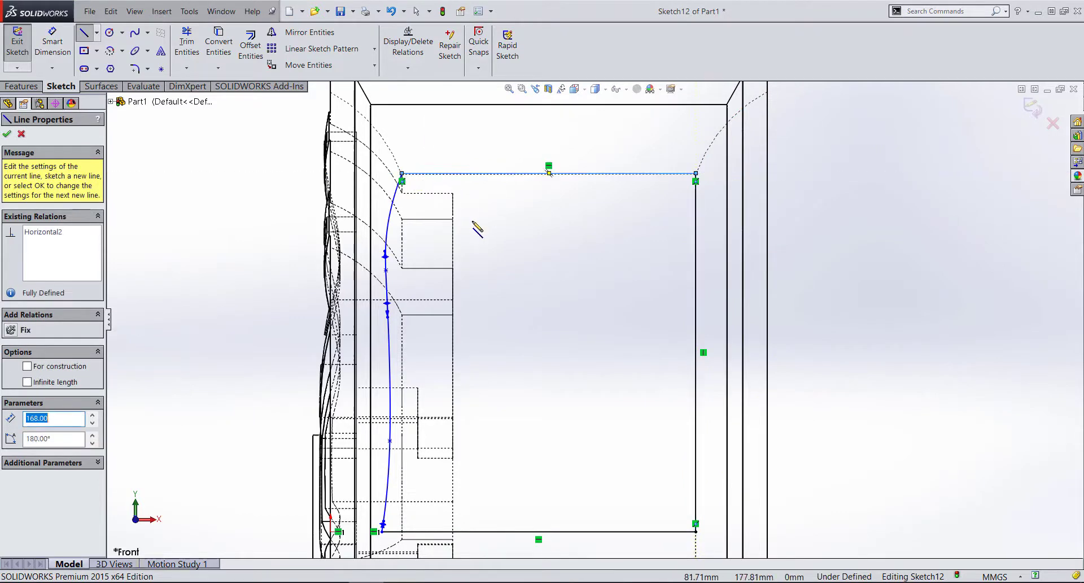
pyautogui.press('Escape')
pyautogui.click(23, 86)
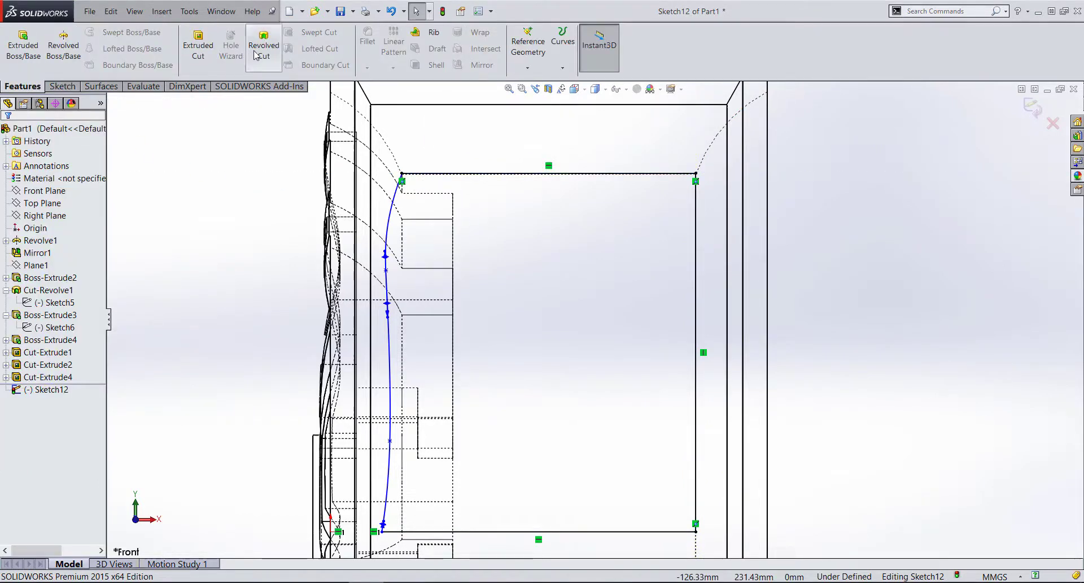
# - Revolve-cut Sketch12 a full 360° about its bottom line to create Cut-Revolve2
pyautogui.click(264, 48)
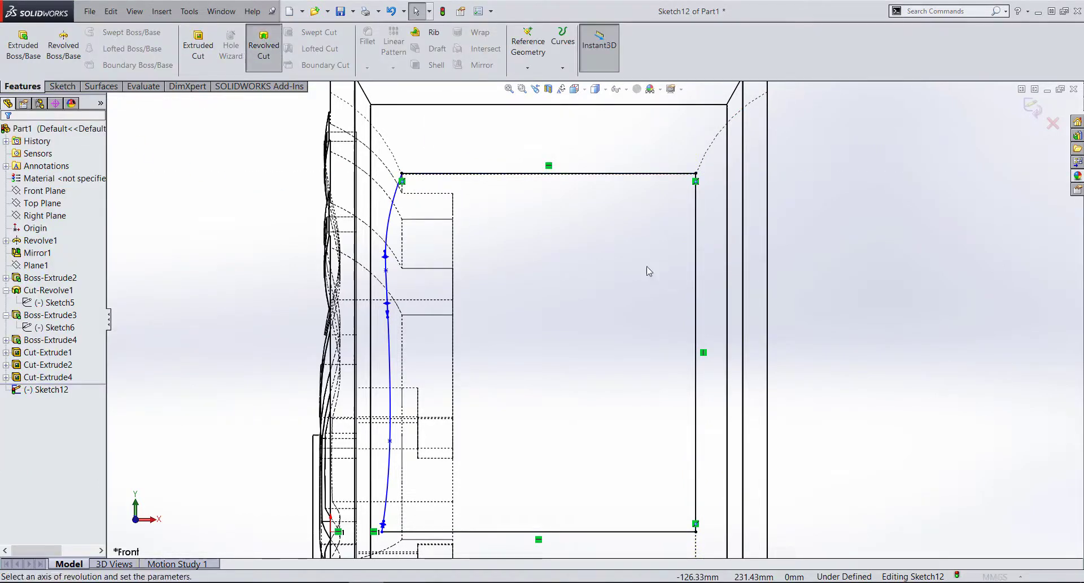
pyautogui.click(620, 531)
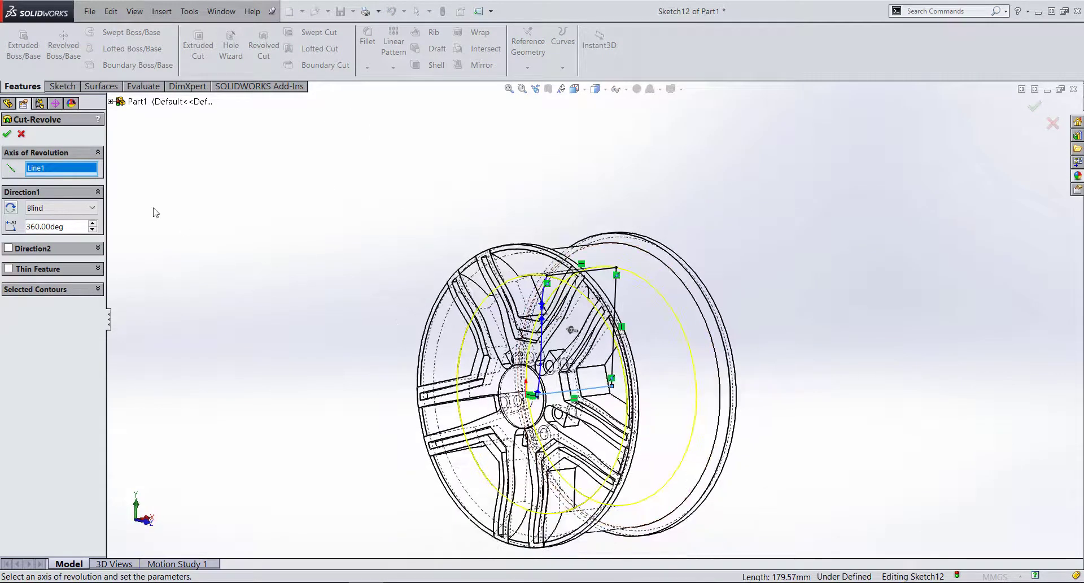
pyautogui.click(8, 134)
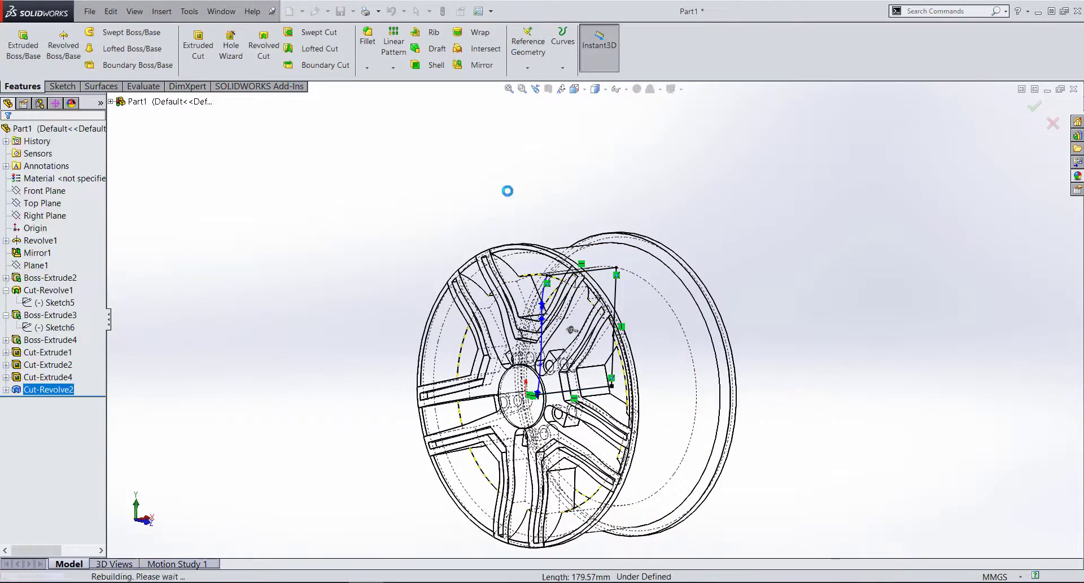
pyautogui.scroll(-3, 508, 293)
pyautogui.scroll(-3, 508, 295)
pyautogui.scroll(-3, 442, 306)
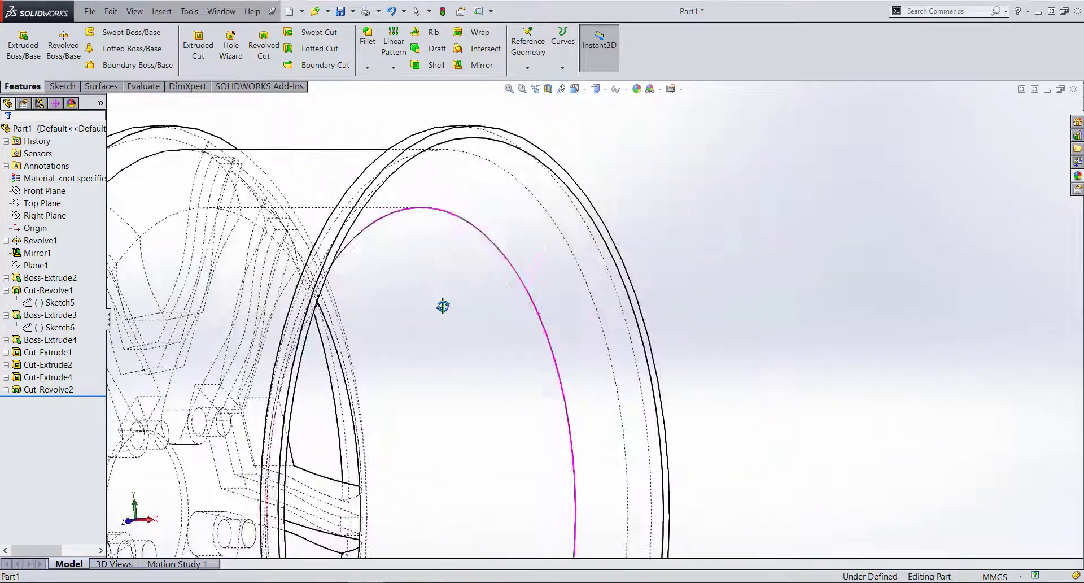
# - Show the wheel Shaded With Edges and orbit to inspect the spokes front-on and the rim side
pyautogui.click(595, 89)
pyautogui.click(598, 107)
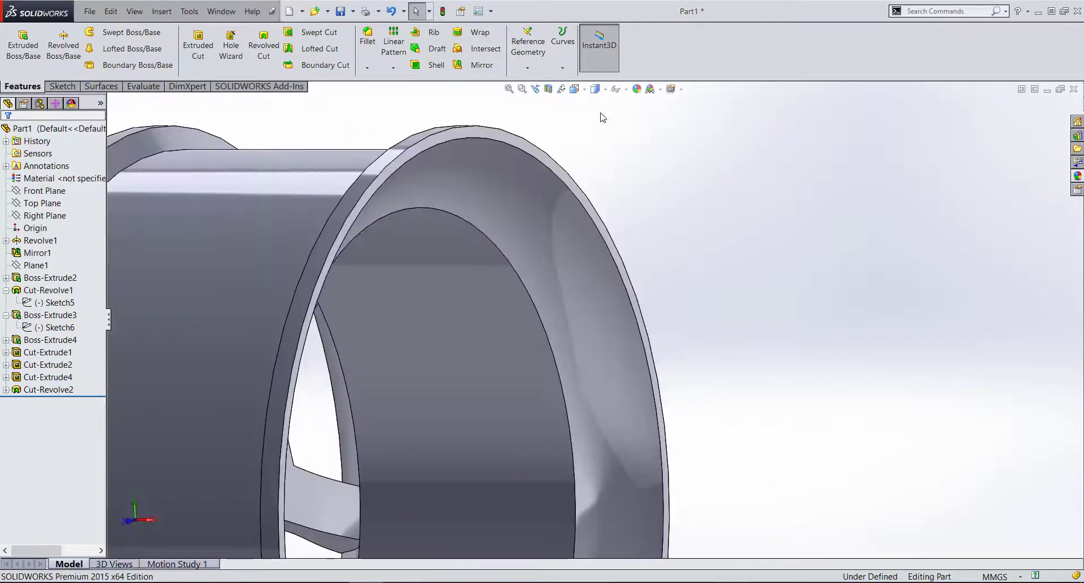
pyautogui.scroll(5, 499, 381)
pyautogui.moveTo(457, 380); pyautogui.dragTo(458, 338, button='middle')
pyautogui.scroll(-4, 457, 339)
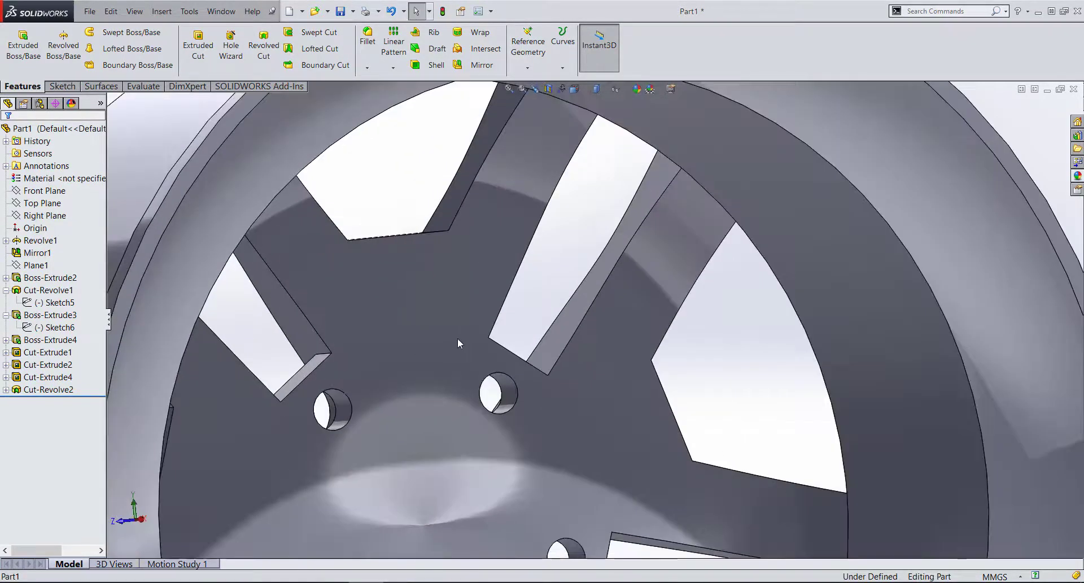
pyautogui.scroll(-2, 506, 295)
pyautogui.scroll(5, 506, 295)
pyautogui.moveTo(521, 385)
pyautogui.mouseDown(button='middle')
pyautogui.moveTo(552, 433)
pyautogui.moveTo(576, 399)
pyautogui.moveTo(682, 447)
pyautogui.moveTo(669, 479)
pyautogui.moveTo(641, 483)
pyautogui.moveTo(708, 469)
pyautogui.moveTo(812, 416)
pyautogui.moveTo(773, 423)
pyautogui.moveTo(608, 388)
pyautogui.moveTo(570, 346)
pyautogui.moveTo(728, 377)
pyautogui.moveTo(769, 443)
pyautogui.moveTo(548, 439)
pyautogui.moveTo(539, 484)
pyautogui.mouseUp(button='middle')
pyautogui.scroll(4, 708, 469)
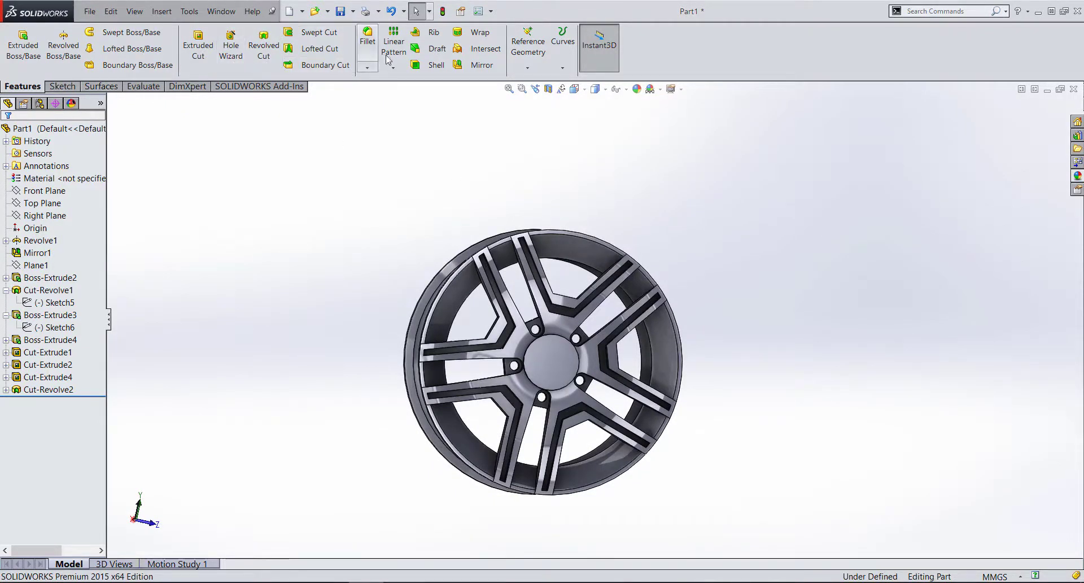
# - Pick a spoke pocket's inner edge and its connected edge loop for the 10 mm fillet
pyautogui.scroll(-5, 627, 358)
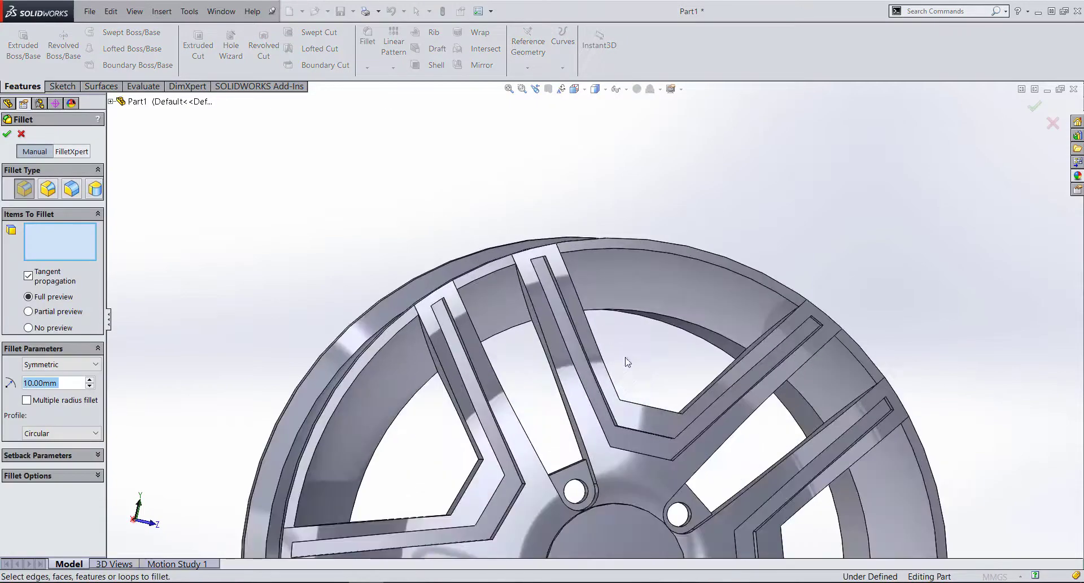
pyautogui.moveTo(626, 358); pyautogui.dragTo(614, 409, button='middle')
pyautogui.scroll(-1, 613, 404)
pyautogui.scroll(-3, 610, 396)
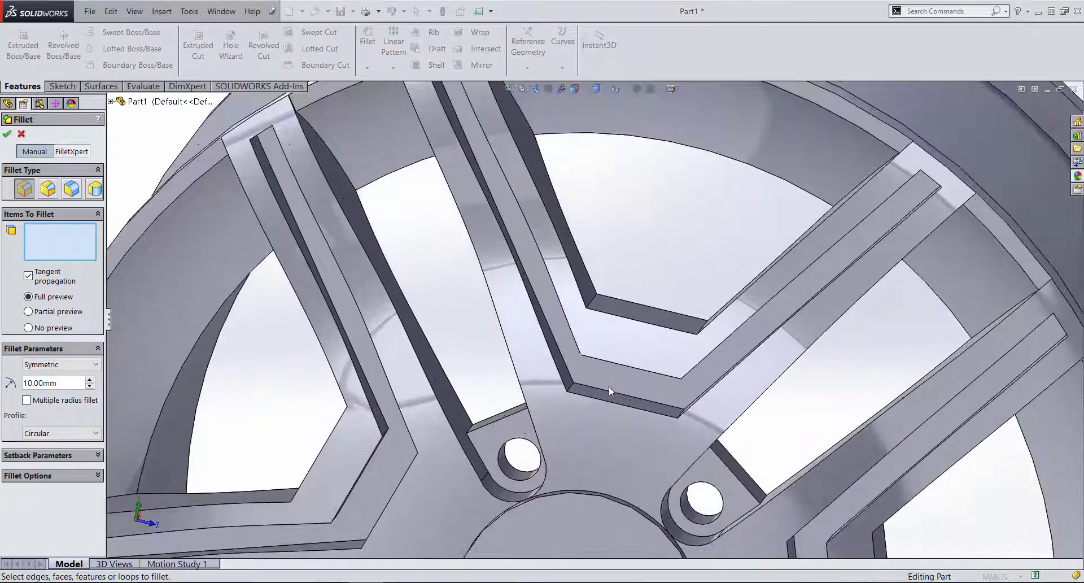
pyautogui.scroll(-2, 608, 386)
pyautogui.scroll(-1, 562, 398)
pyautogui.scroll(-2, 562, 398)
pyautogui.scroll(-2, 556, 394)
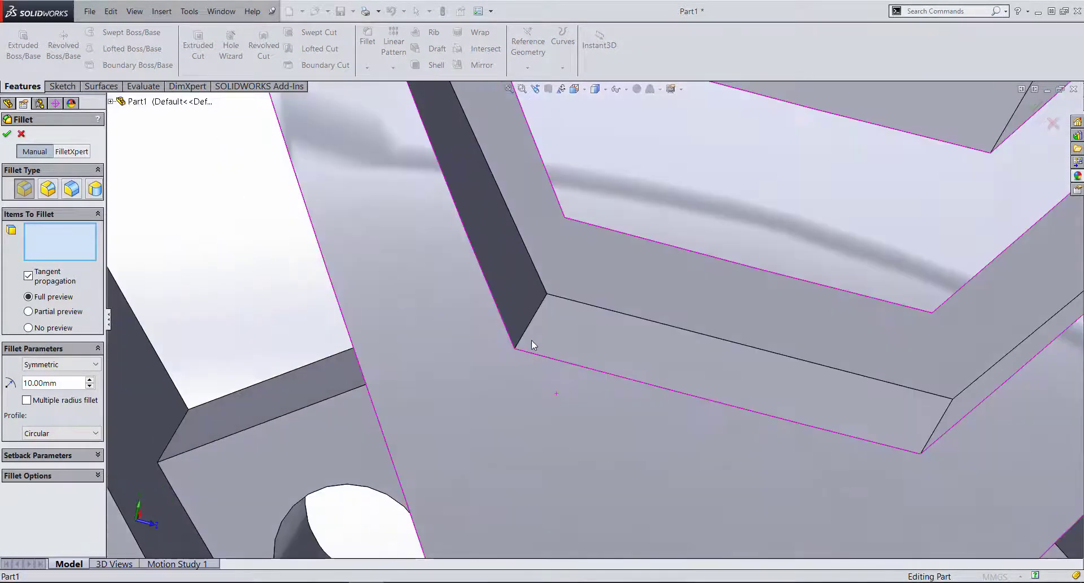
pyautogui.scroll(-1, 531, 340)
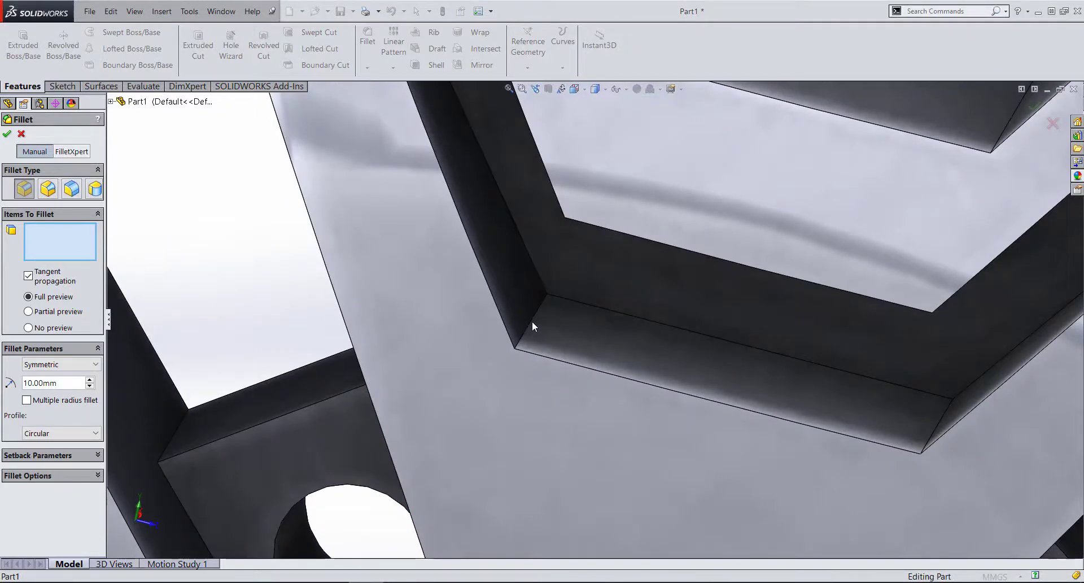
pyautogui.click(532, 320)
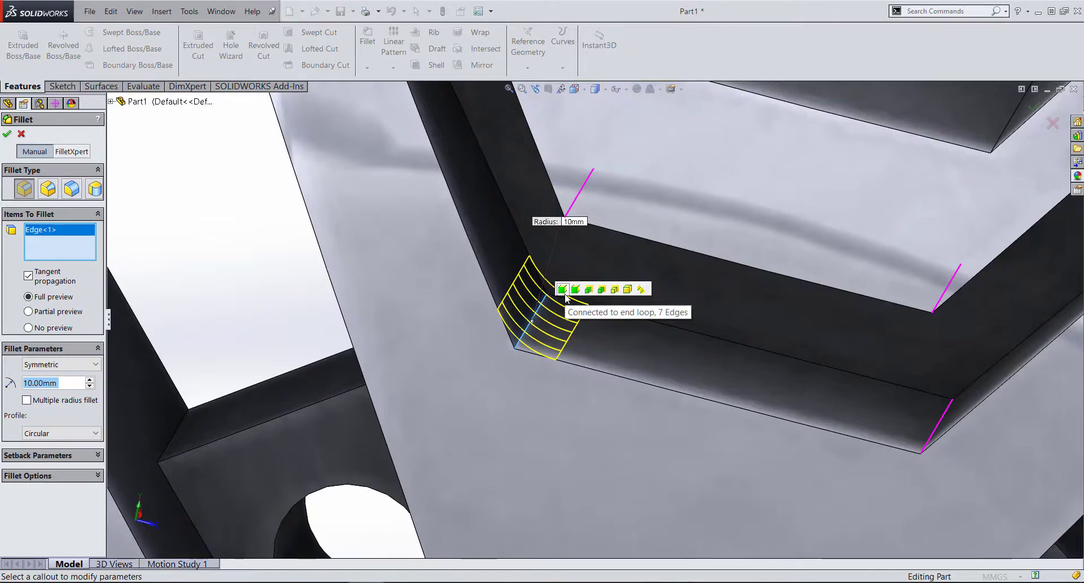
pyautogui.click(563, 291)
# - Add another spoke pocket's edges, removing a wrongly picked item and the pocket wall face
pyautogui.scroll(3, 725, 399)
pyautogui.scroll(5, 721, 398)
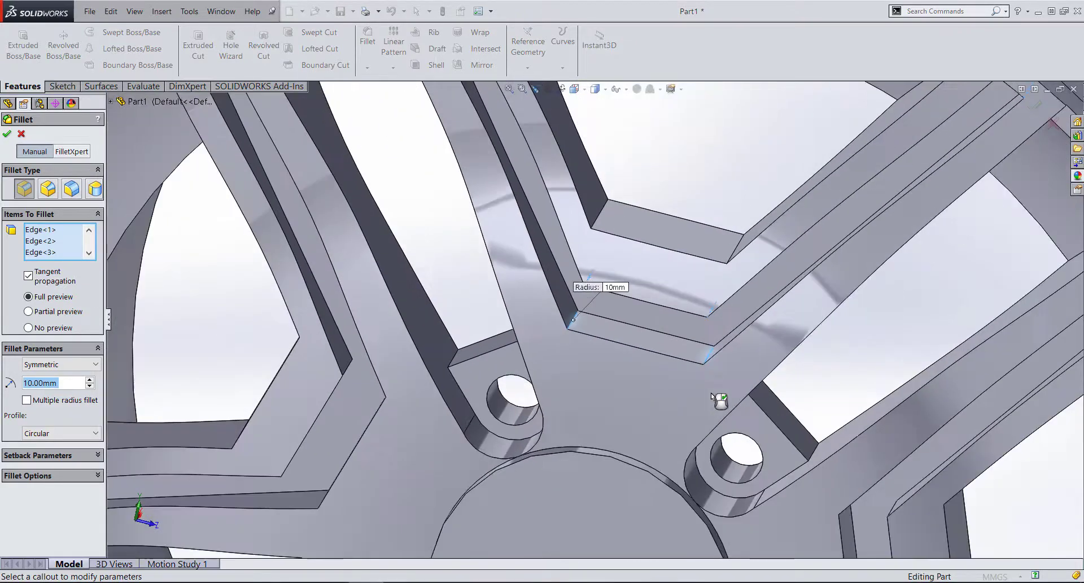
pyautogui.scroll(2, 688, 376)
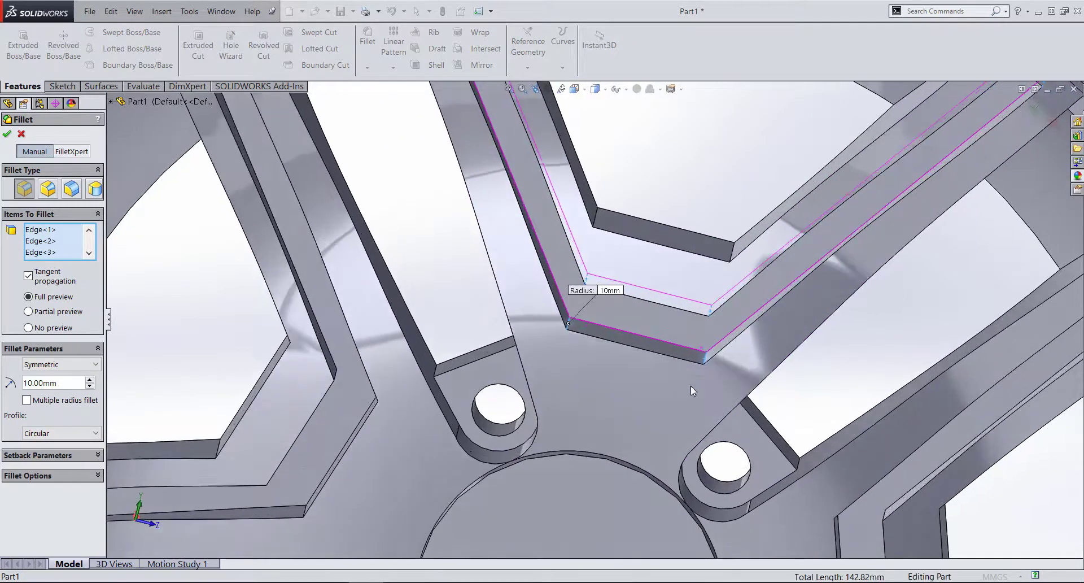
pyautogui.scroll(5, 690, 385)
pyautogui.scroll(3, 649, 316)
pyautogui.scroll(-2, 621, 287)
pyautogui.scroll(-1, 598, 322)
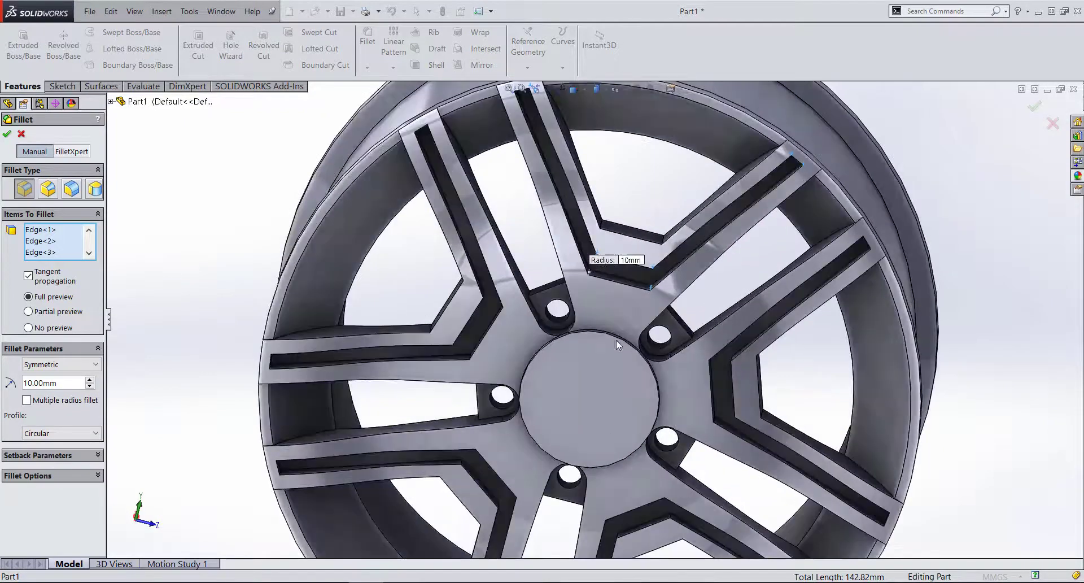
pyautogui.scroll(-2, 688, 339)
pyautogui.scroll(-2, 748, 443)
pyautogui.scroll(-2, 748, 442)
pyautogui.scroll(-2, 565, 379)
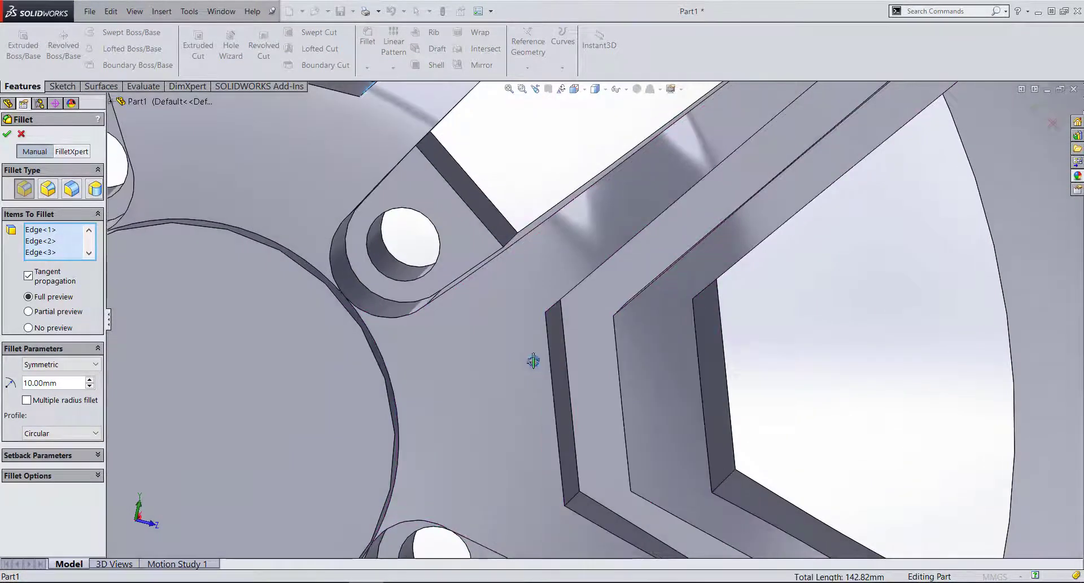
pyautogui.scroll(-2, 547, 320)
pyautogui.scroll(-2, 563, 310)
pyautogui.click(563, 300)
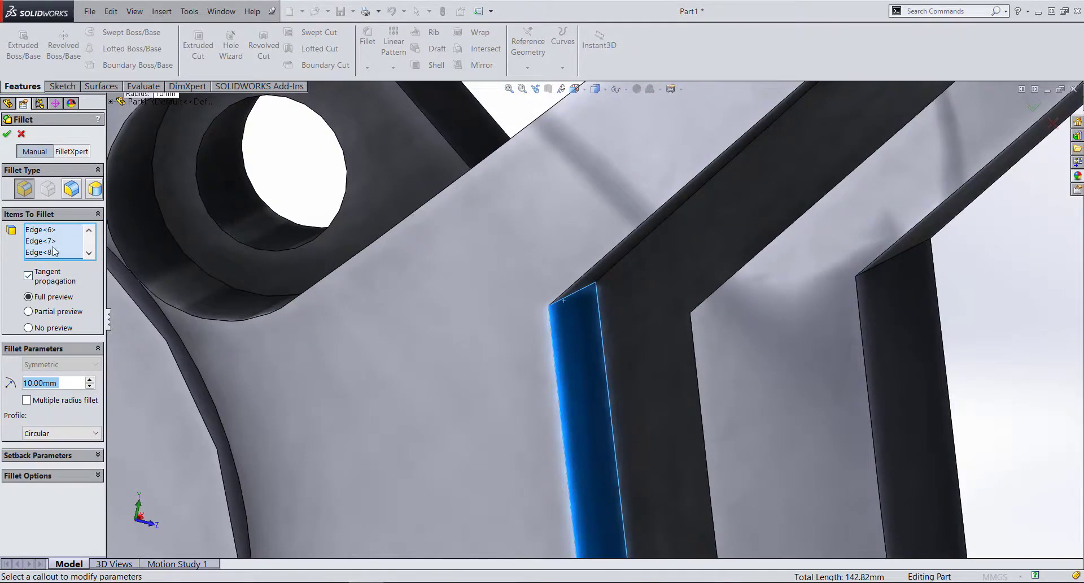
pyautogui.rightClick(55, 252)
pyautogui.click(73, 273)
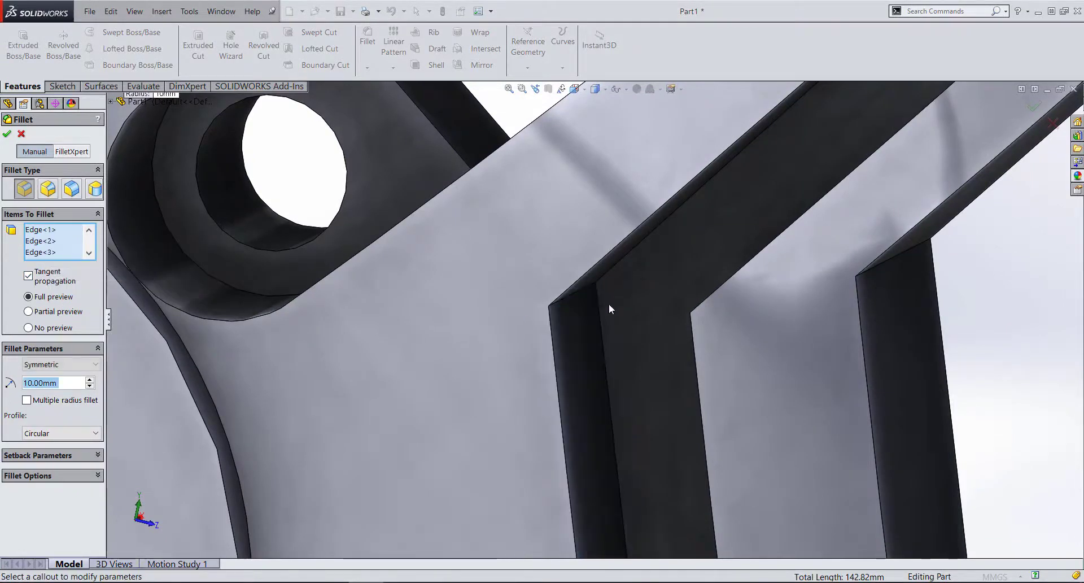
pyautogui.click(575, 297)
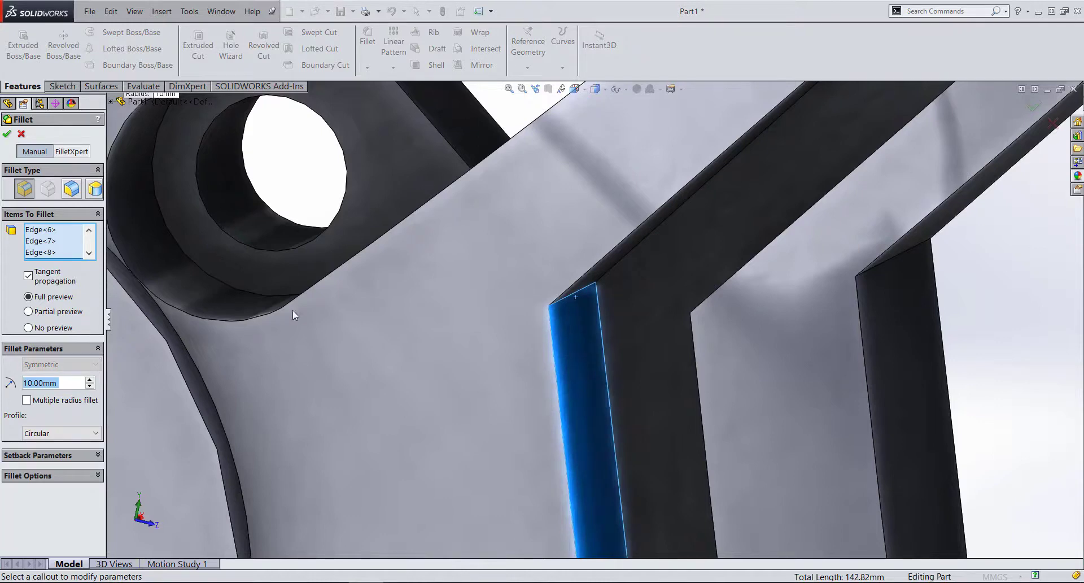
pyautogui.rightClick(46, 253)
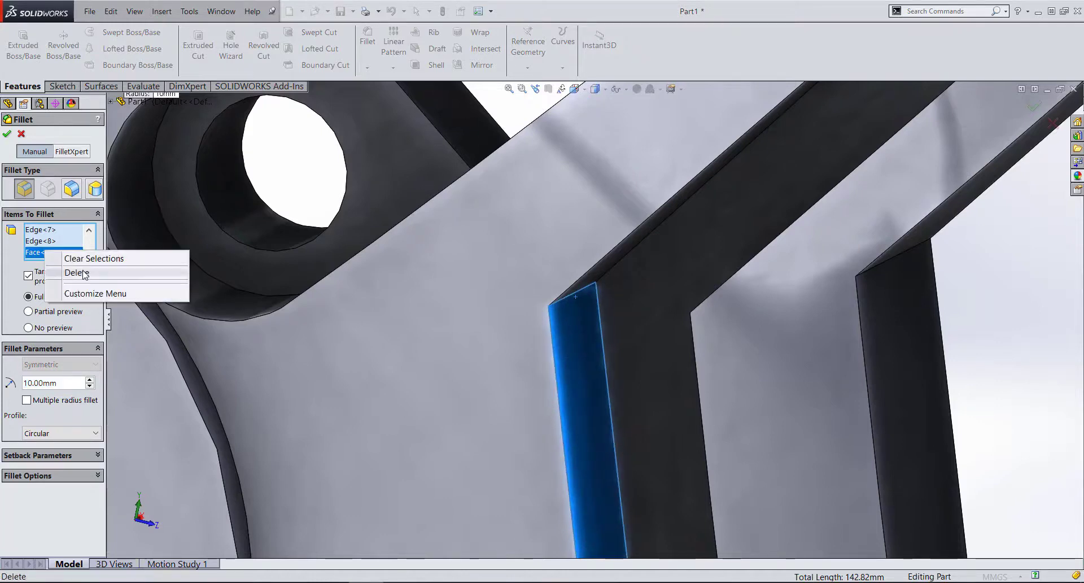
pyautogui.click(79, 273)
# - Add the pocket's end edge instead of its top edge and dismiss the edge-loop suggestions
pyautogui.moveTo(553, 374)
pyautogui.mouseDown(button='middle')
pyautogui.moveTo(672, 315)
pyautogui.moveTo(631, 320)
pyautogui.mouseUp(button='middle')
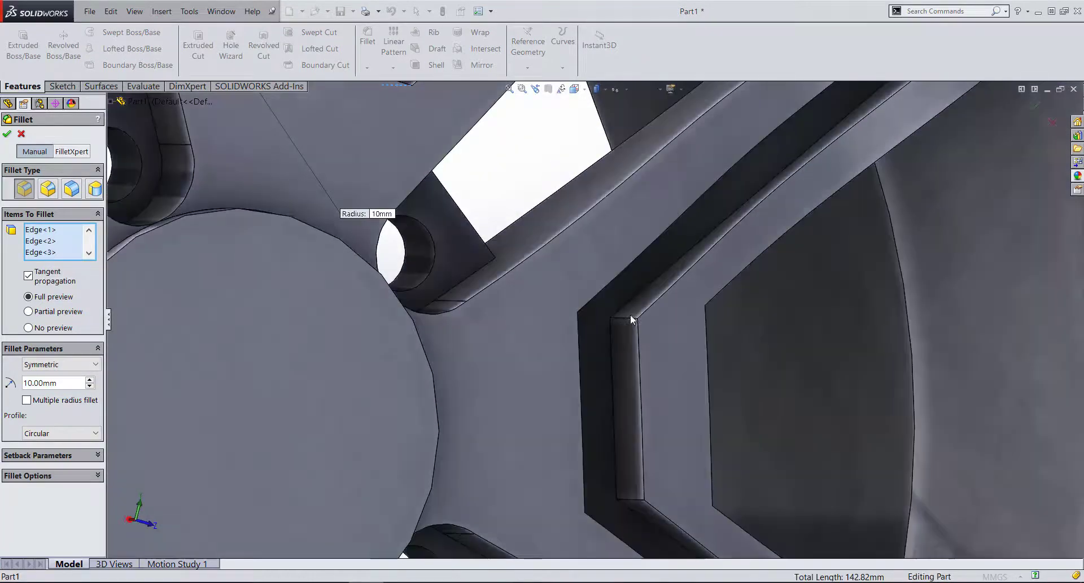
pyautogui.click(630, 317)
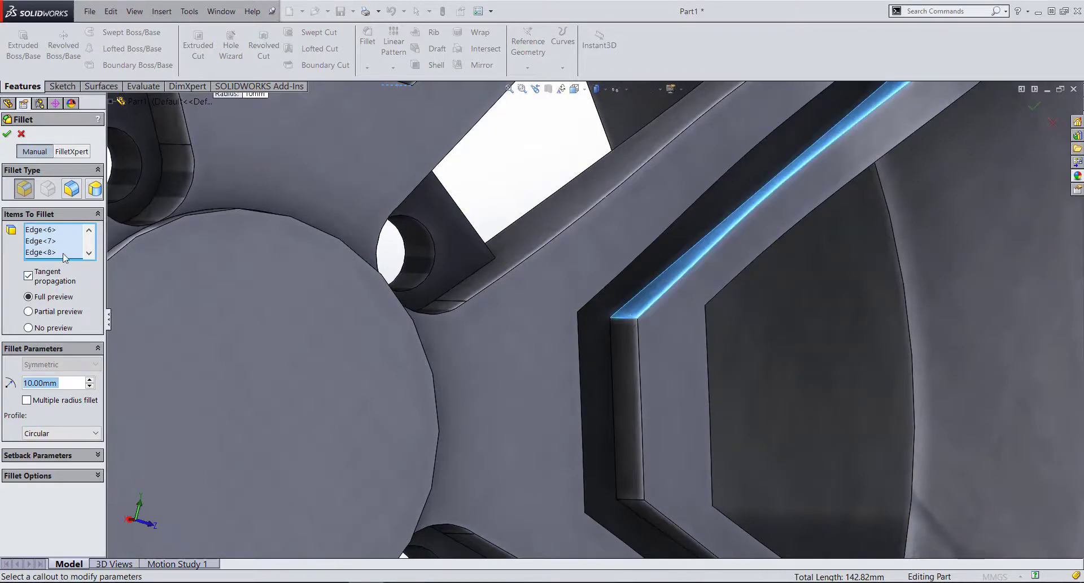
pyautogui.rightClick(46, 252)
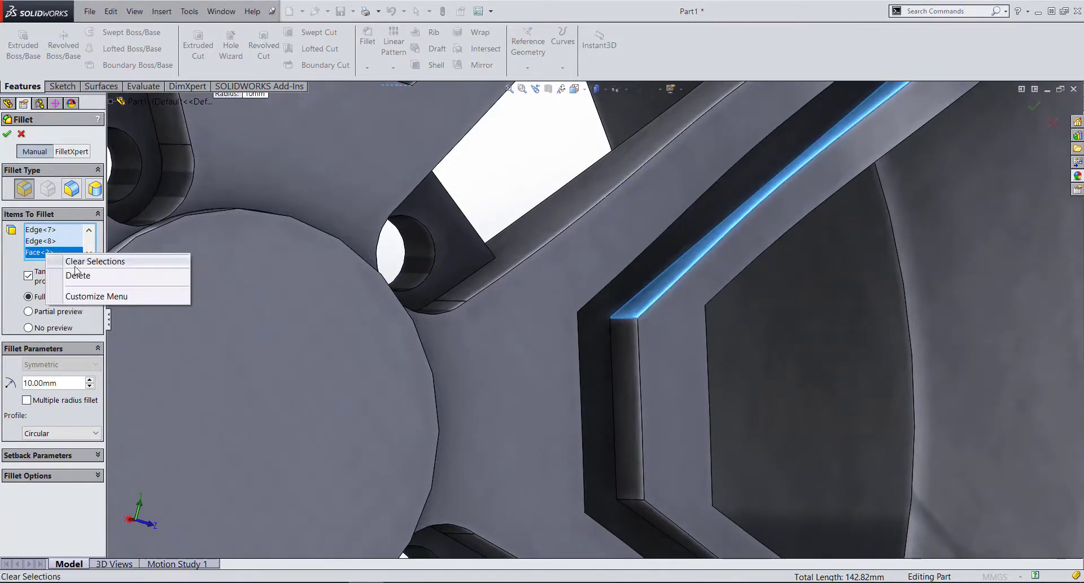
pyautogui.click(77, 275)
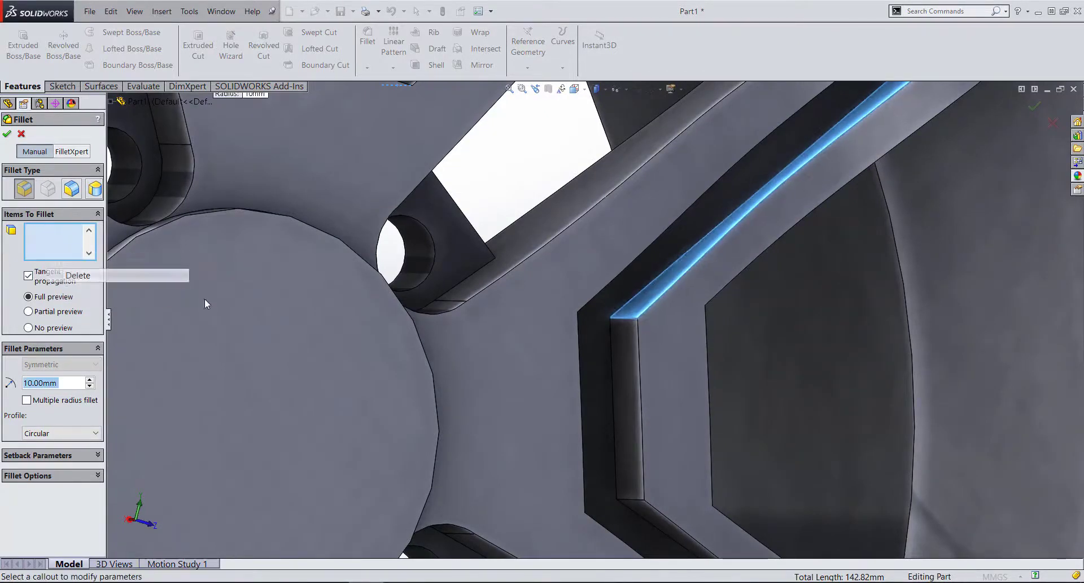
pyautogui.click(625, 317)
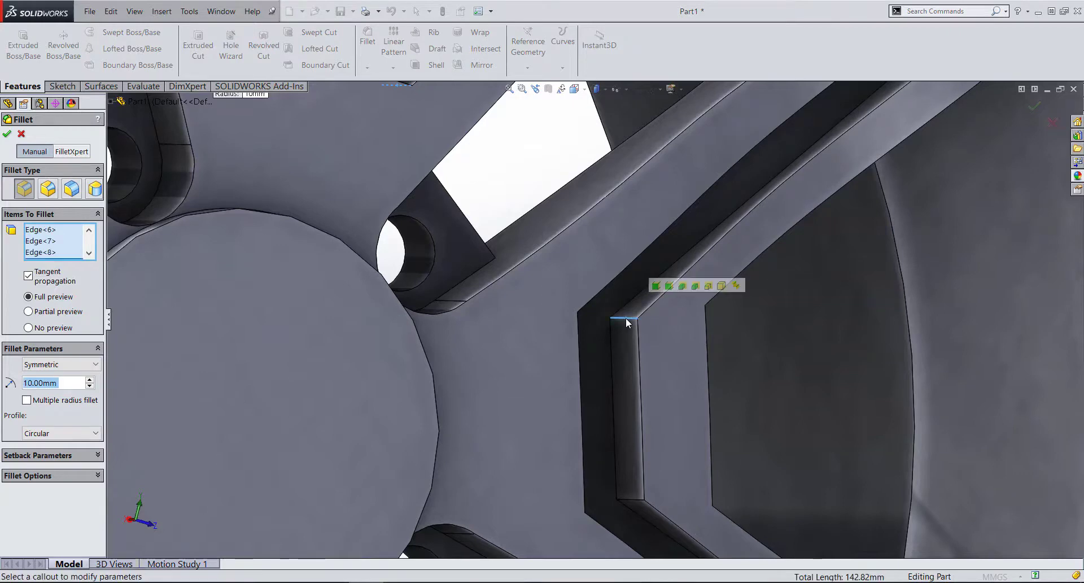
pyautogui.click(656, 286)
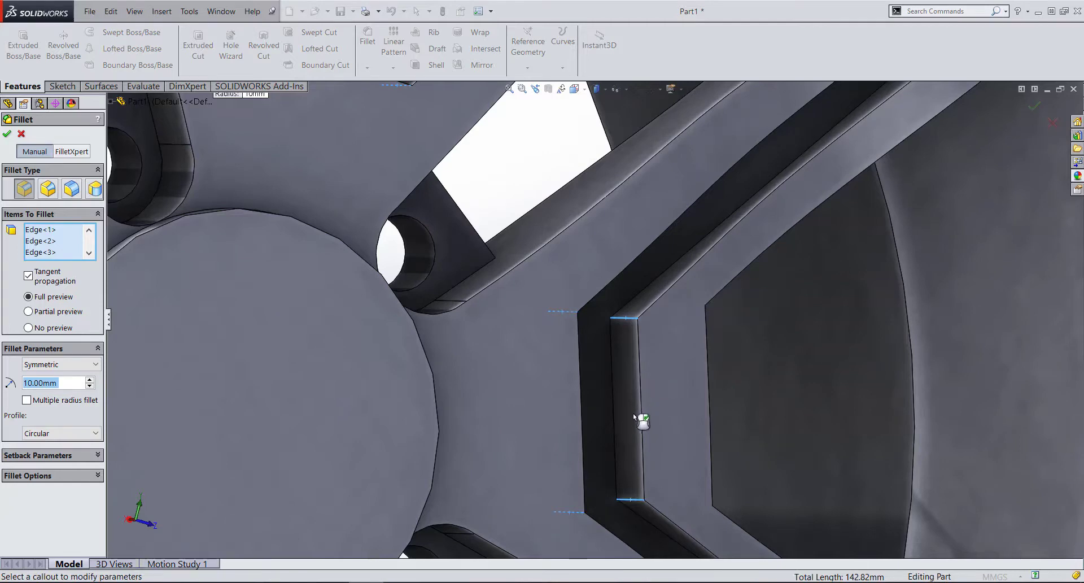
pyautogui.scroll(-5, 638, 421)
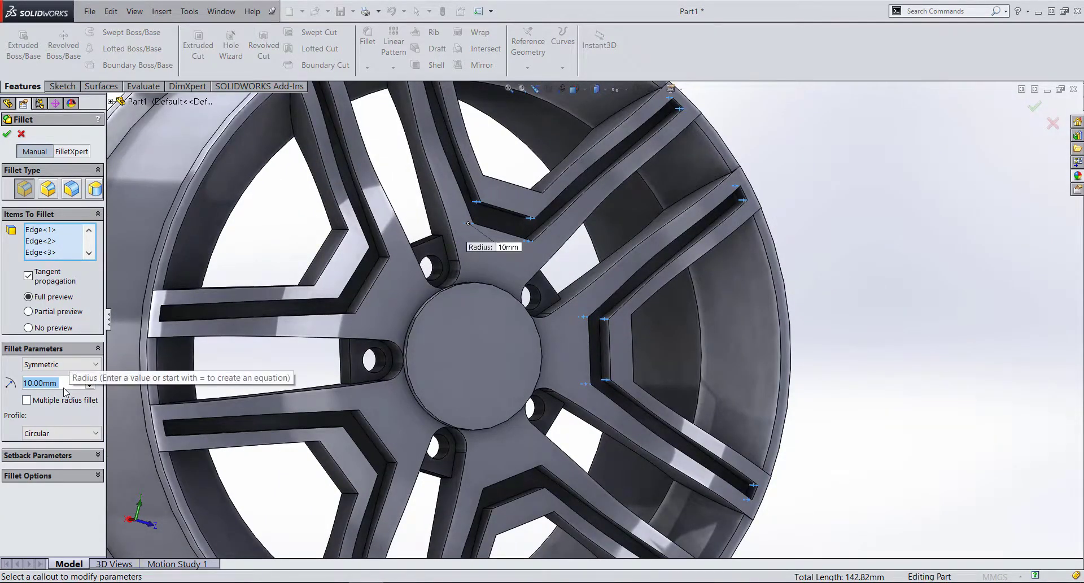
# - Set the fillet radius to 5 mm and add the first spoke-pocket corner edges
pyautogui.write('5')
pyautogui.press('Return')
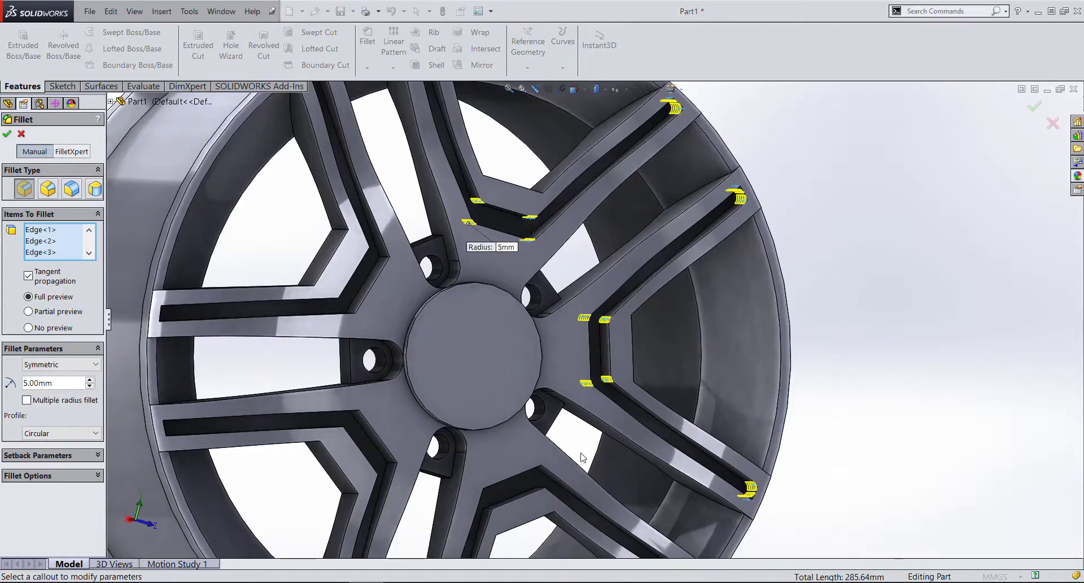
pyautogui.press('f')
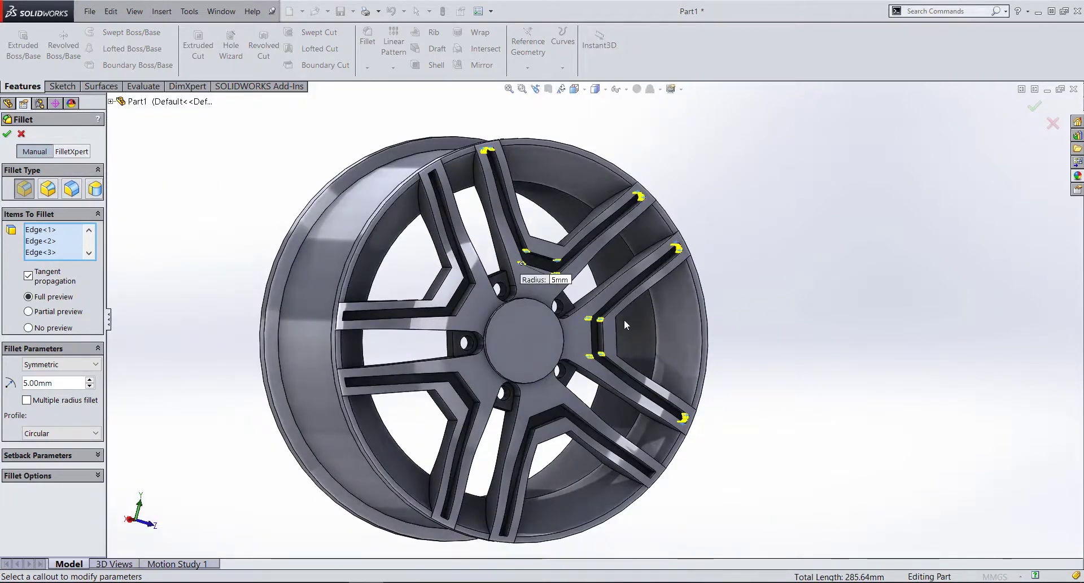
pyautogui.scroll(-5, 489, 208)
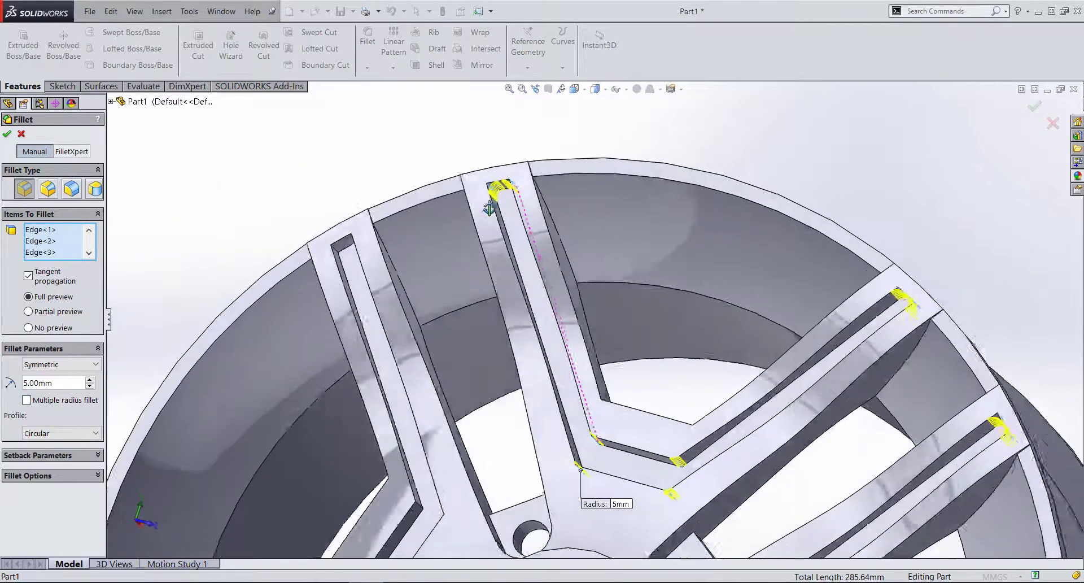
pyautogui.scroll(-6, 489, 207)
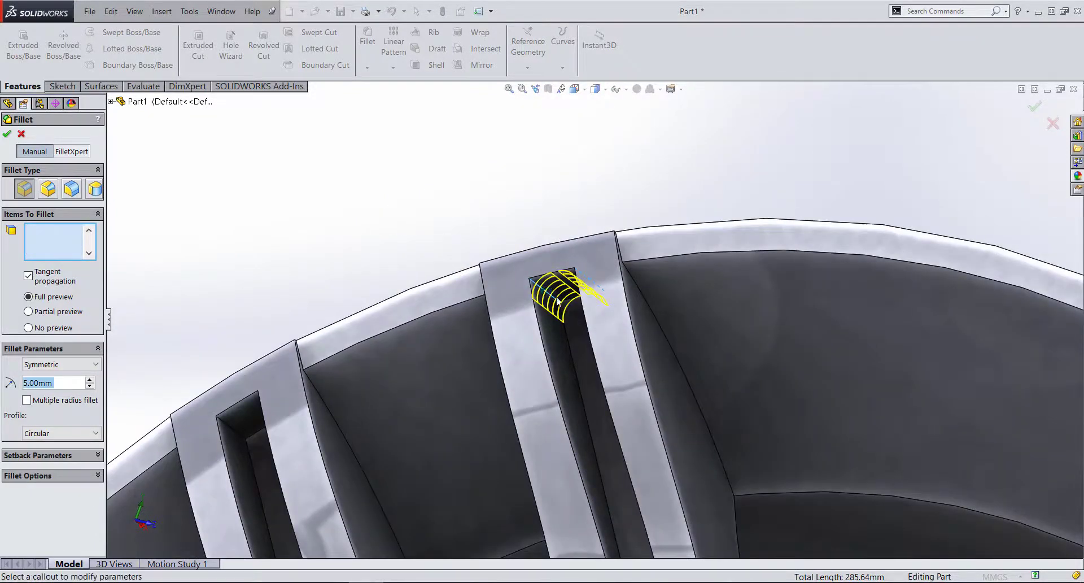
pyautogui.click(557, 301)
pyautogui.moveTo(581, 285); pyautogui.dragTo(612, 288, button='middle')
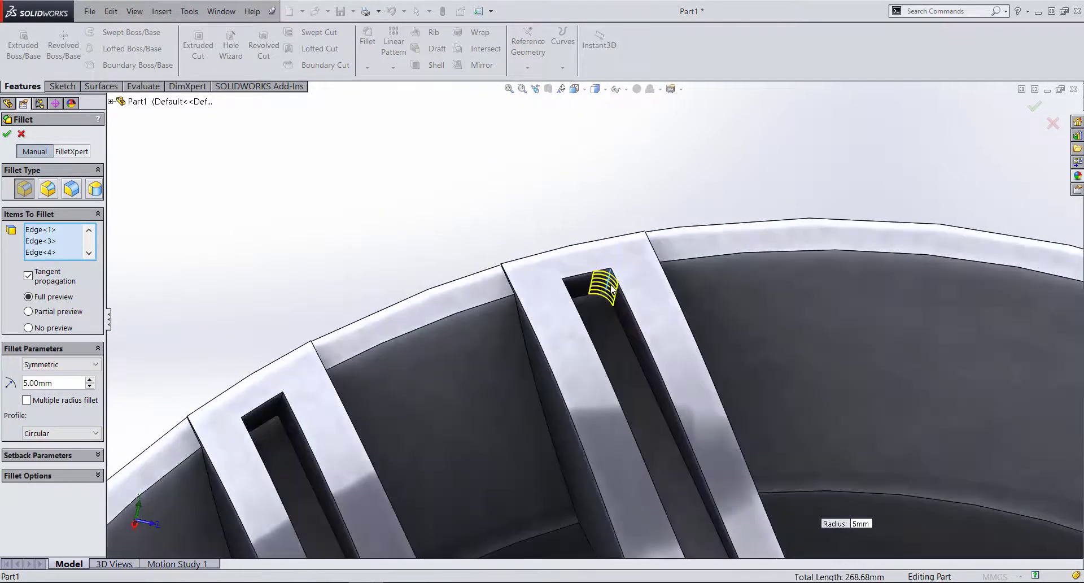
pyautogui.click(611, 288)
pyautogui.scroll(10, 816, 388)
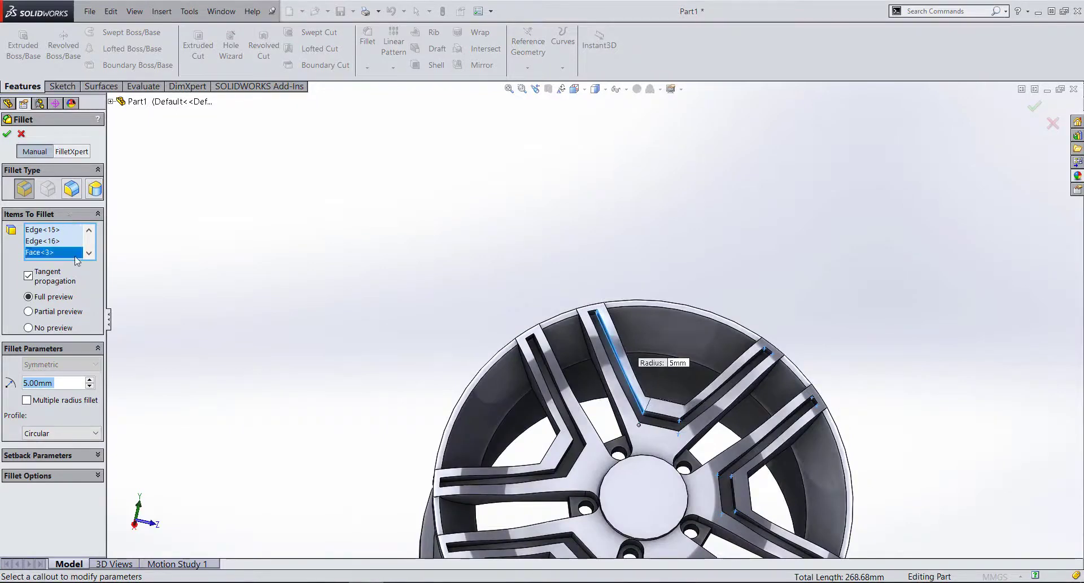
# - Delete stray Face<3> from the fillet list and deselect two unwanted pocket edges
pyautogui.rightClick(62, 256)
pyautogui.click(148, 259)
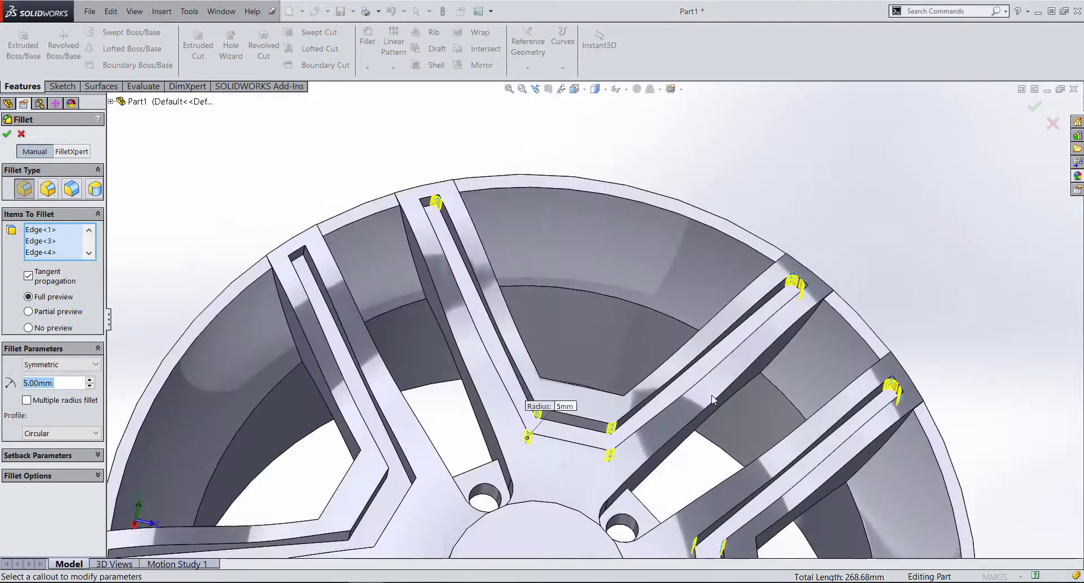
pyautogui.scroll(-5, 485, 226)
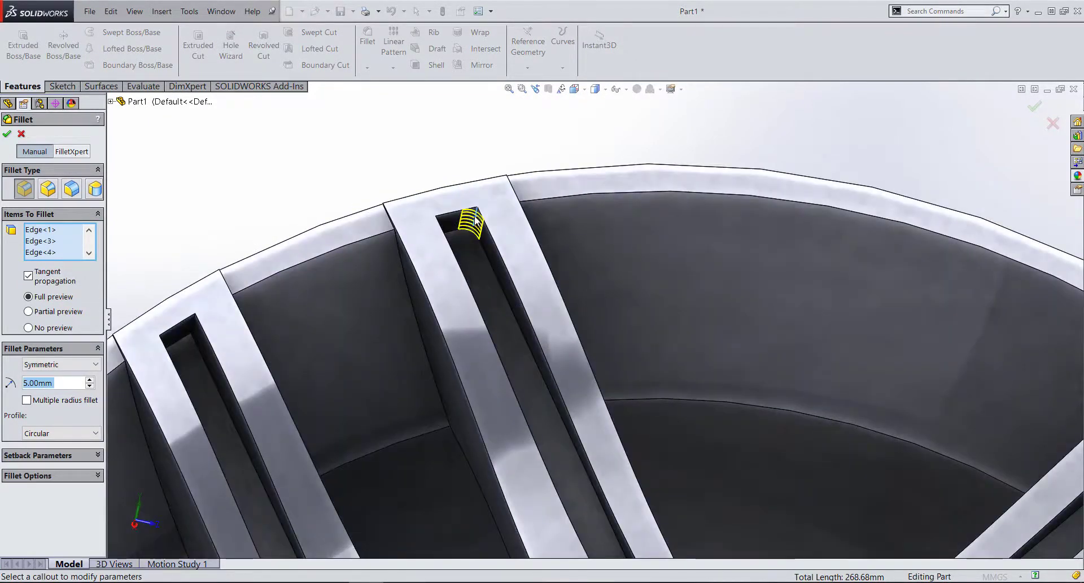
pyautogui.click(474, 219)
pyautogui.scroll(5, 754, 357)
pyautogui.scroll(-6, 728, 291)
pyautogui.scroll(-3, 629, 240)
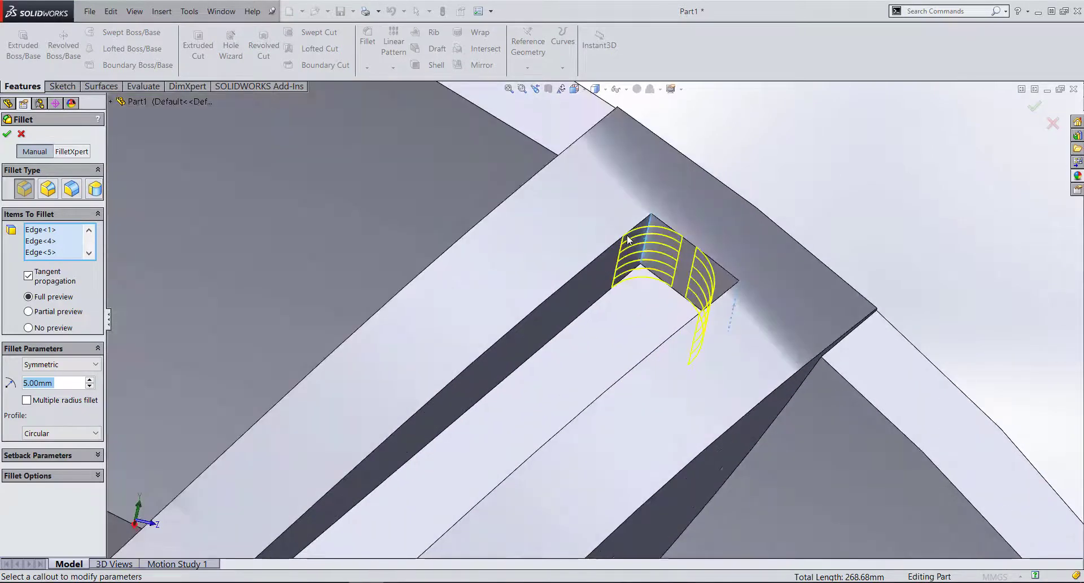
pyautogui.click(647, 242)
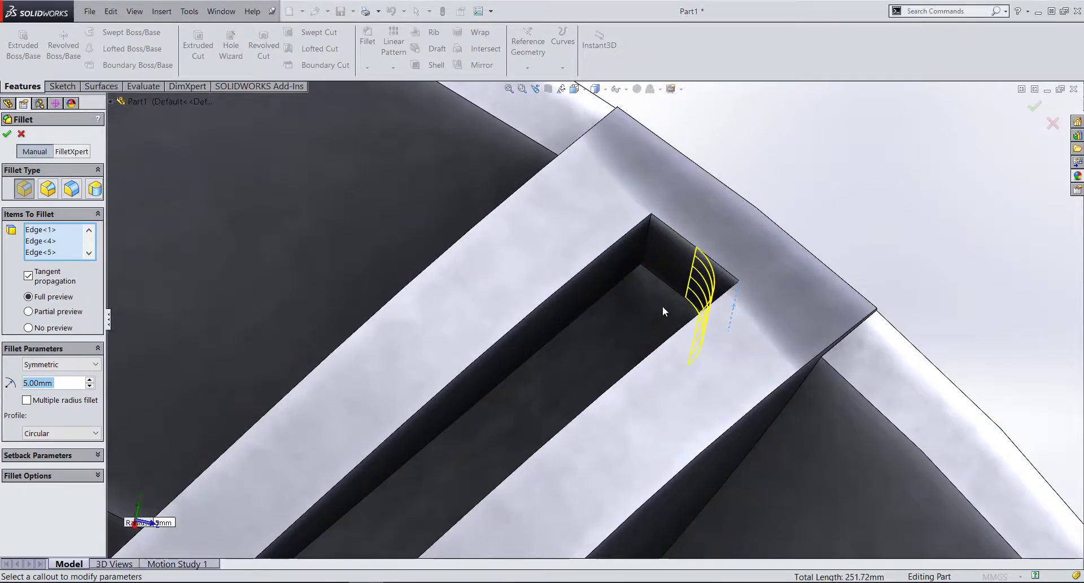
pyautogui.scroll(-3, 662, 306)
pyautogui.scroll(-2, 734, 299)
pyautogui.scroll(-2, 773, 298)
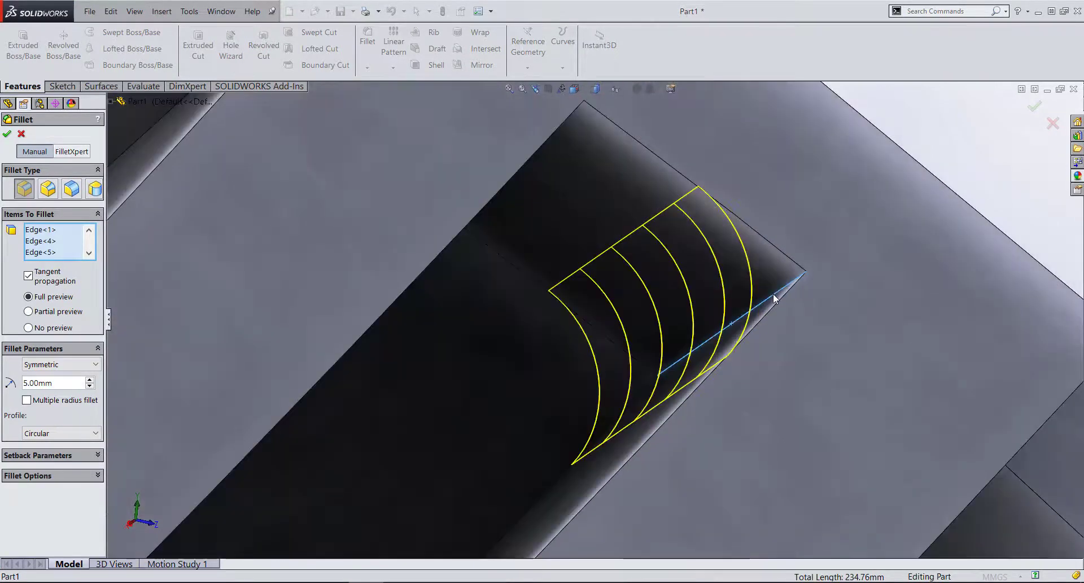
pyautogui.scroll(1, 773, 293)
pyautogui.scroll(3, 788, 370)
pyautogui.scroll(2, 752, 406)
pyautogui.scroll(-1, 638, 432)
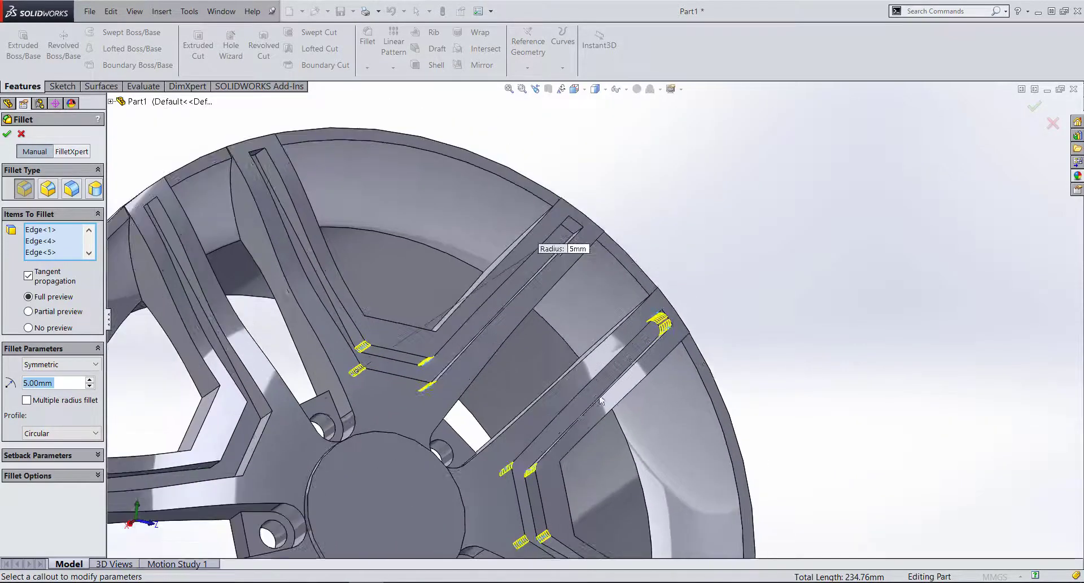
pyautogui.scroll(3, 601, 401)
pyautogui.moveTo(602, 401); pyautogui.dragTo(536, 316, button='middle')
pyautogui.scroll(-3, 541, 301)
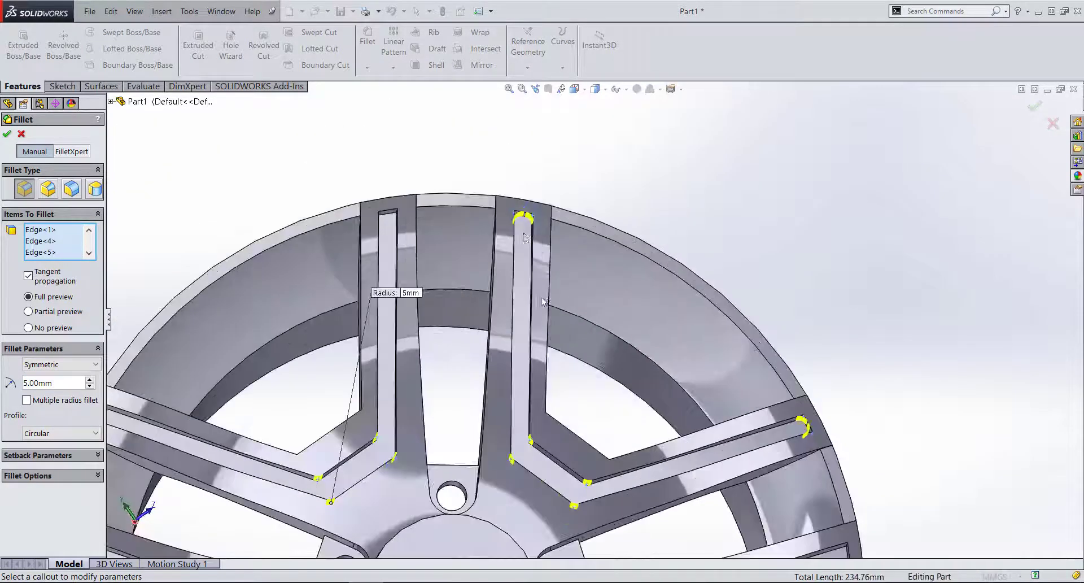
pyautogui.scroll(-3, 530, 229)
pyautogui.scroll(-3, 527, 243)
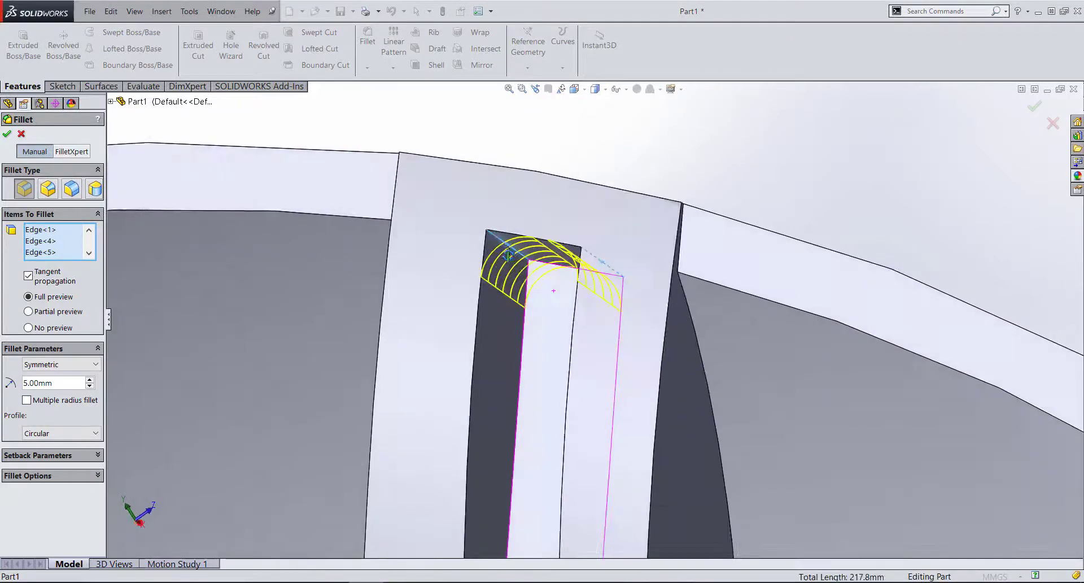
pyautogui.scroll(2, 578, 291)
pyautogui.scroll(1, 593, 295)
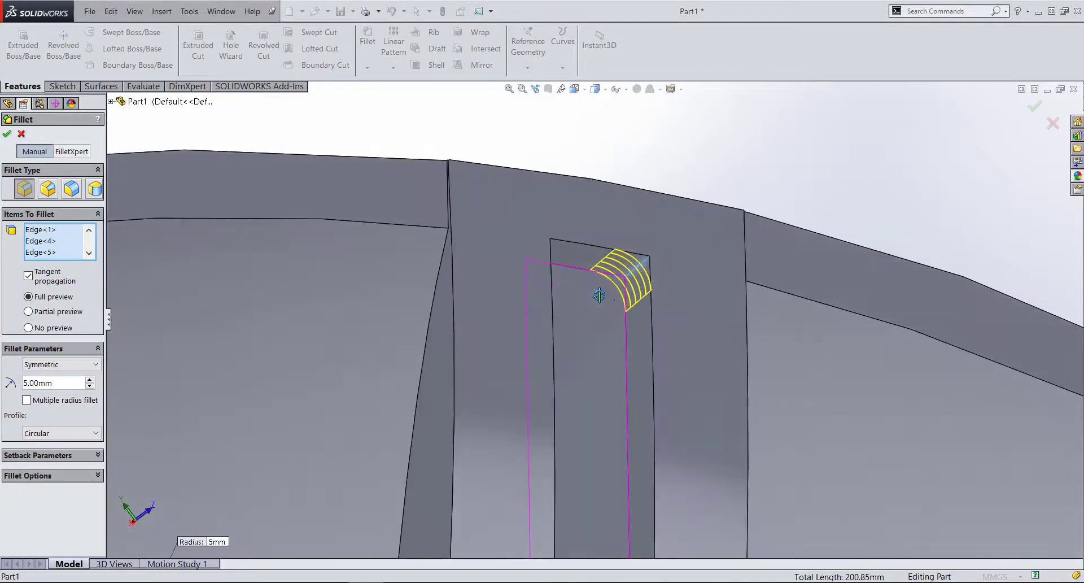
pyautogui.scroll(2, 700, 393)
pyautogui.scroll(3, 780, 483)
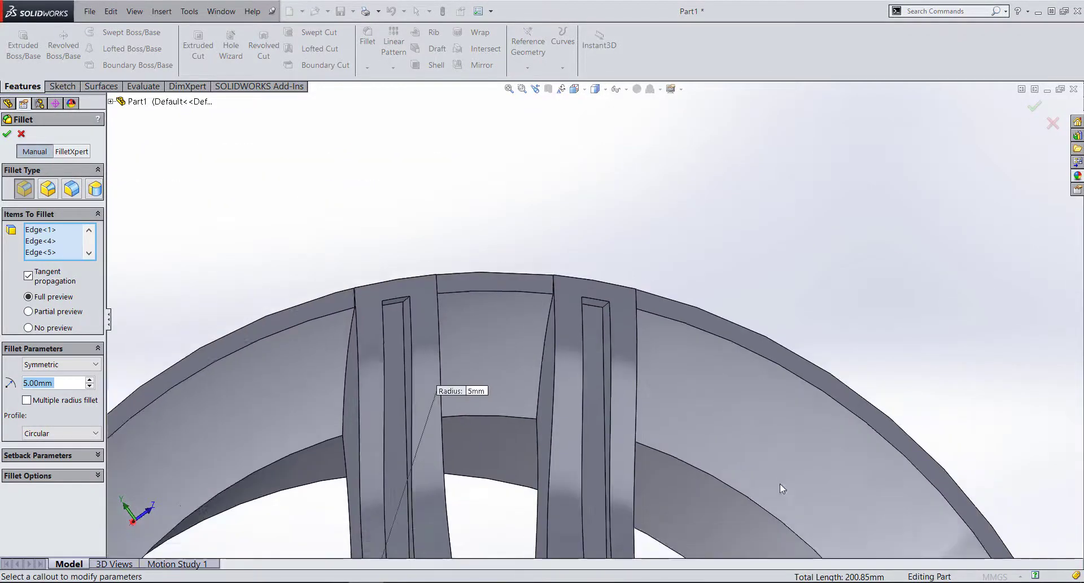
pyautogui.scroll(3, 646, 442)
# - Add the long pocket edges and delete a mistakenly added face from the fillet
pyautogui.moveTo(646, 443)
pyautogui.mouseDown(button='middle')
pyautogui.moveTo(585, 389)
pyautogui.moveTo(649, 373)
pyautogui.mouseUp(button='middle')
pyautogui.scroll(-3, 711, 361)
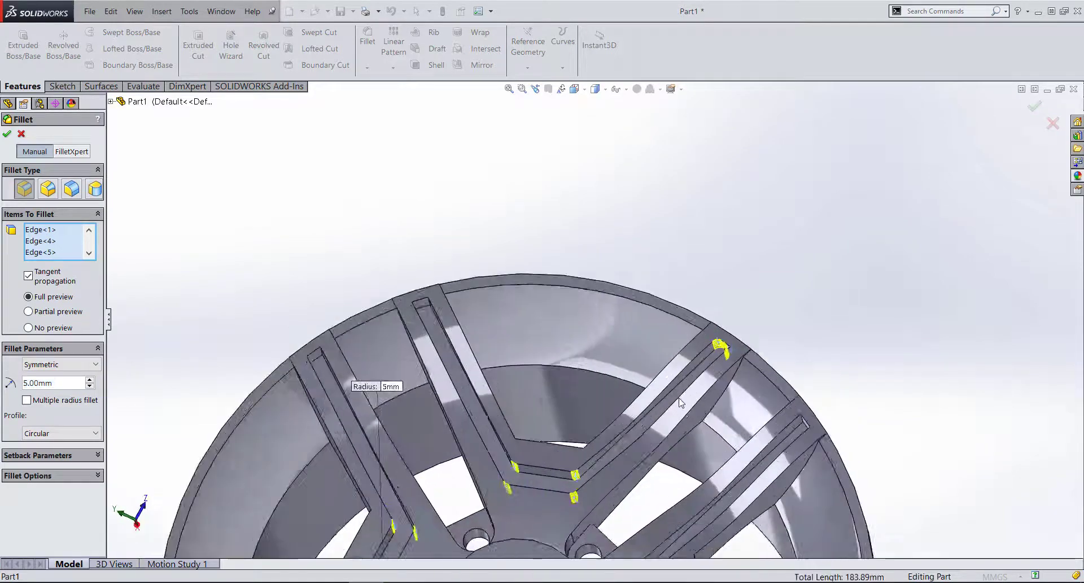
pyautogui.scroll(-3, 729, 316)
pyautogui.scroll(-3, 715, 221)
pyautogui.click(750, 290)
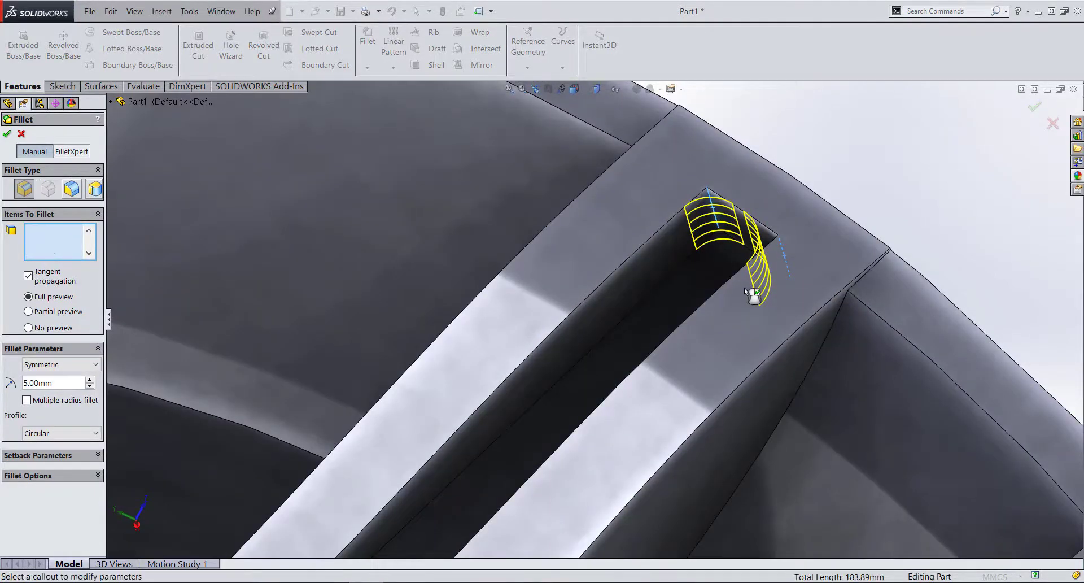
pyautogui.scroll(5, 717, 335)
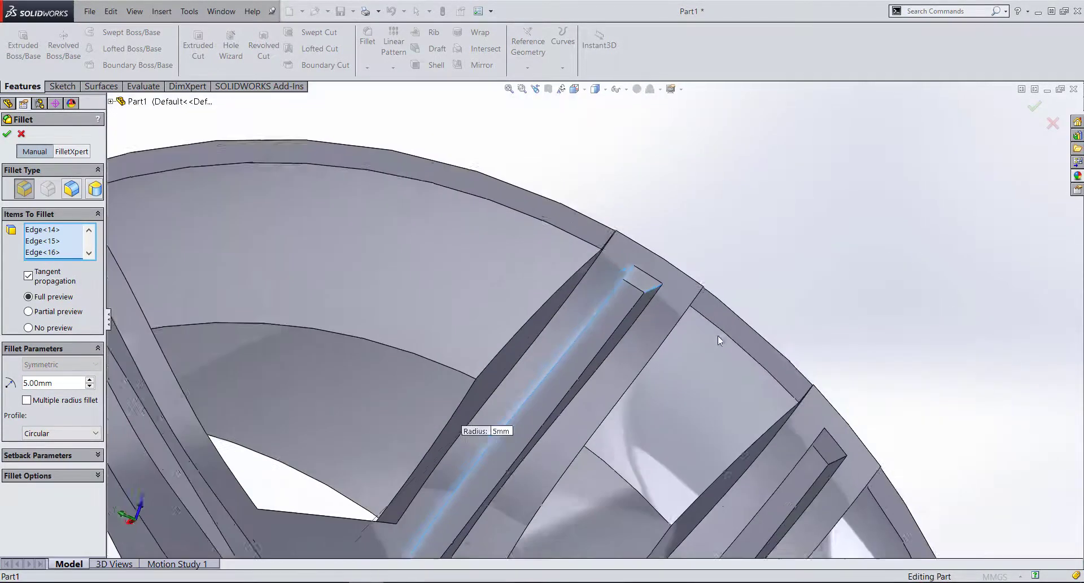
pyautogui.moveTo(717, 335); pyautogui.dragTo(614, 365, button='middle')
pyautogui.scroll(-2, 560, 342)
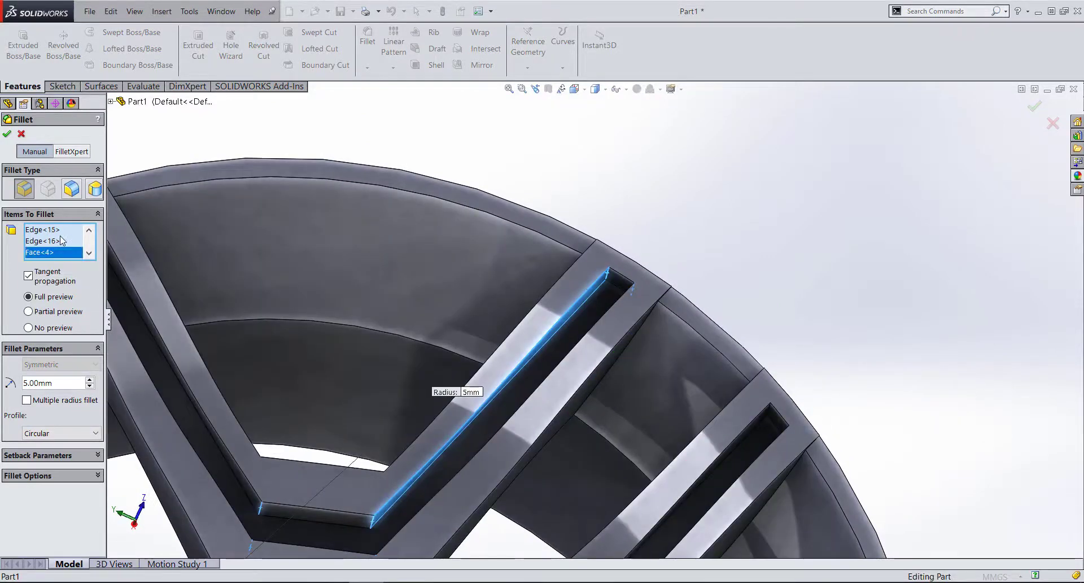
pyautogui.rightClick(62, 248)
pyautogui.click(76, 274)
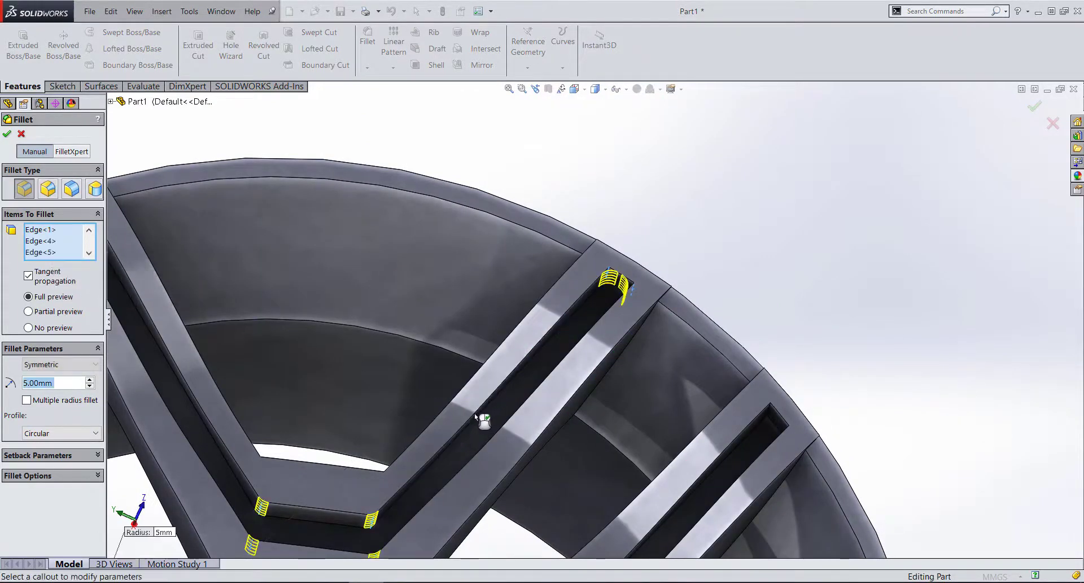
pyautogui.scroll(5, 478, 417)
pyautogui.scroll(-4, 619, 293)
pyautogui.scroll(-2, 620, 277)
pyautogui.scroll(-2, 623, 262)
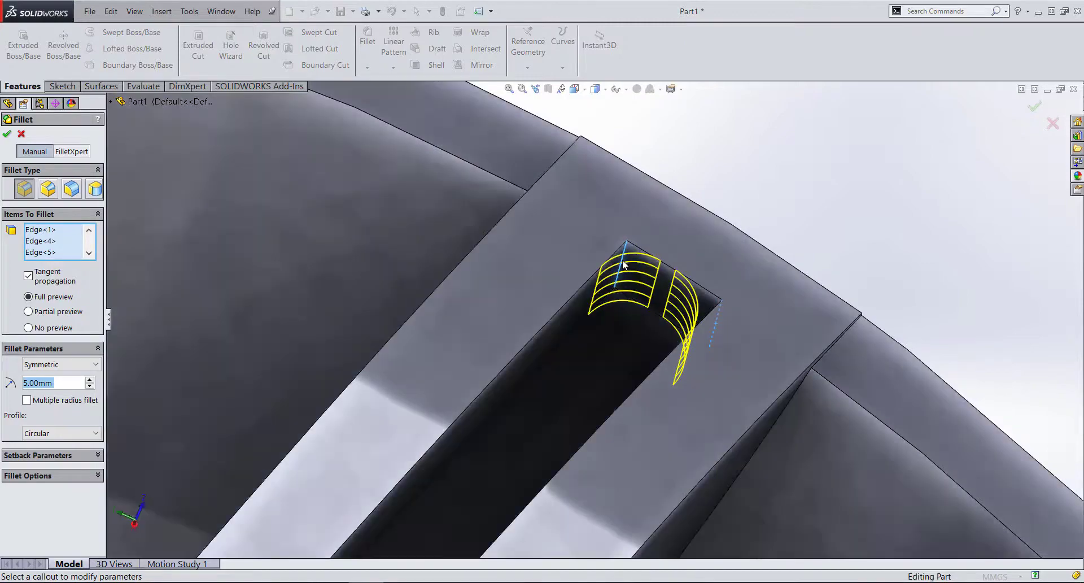
# - Pick another pocket corner edge, then remove the stray pocket face from the fillet
pyautogui.moveTo(624, 264); pyautogui.dragTo(672, 508, button='middle')
pyautogui.scroll(-2, 692, 440)
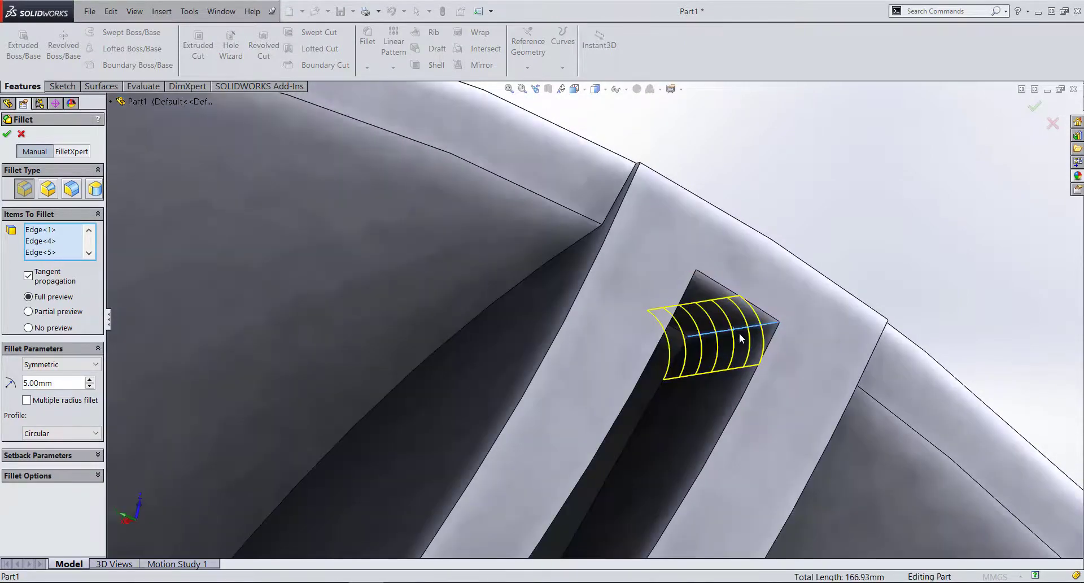
pyautogui.click(741, 328)
pyautogui.scroll(3, 728, 372)
pyautogui.scroll(2, 572, 451)
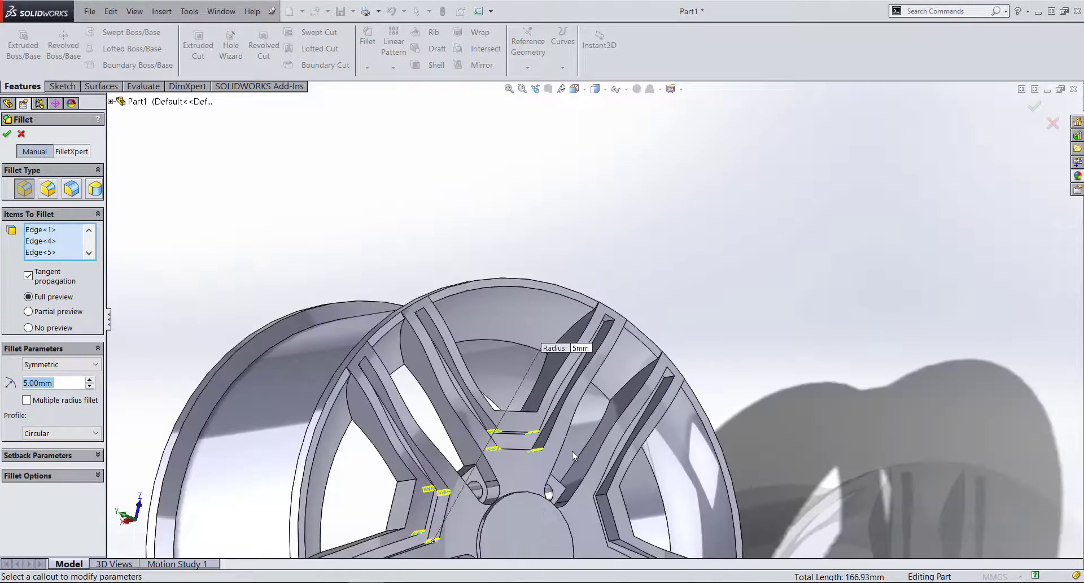
pyautogui.scroll(-3, 606, 374)
pyautogui.scroll(-1, 489, 258)
pyautogui.scroll(-2, 488, 270)
pyautogui.scroll(-3, 594, 333)
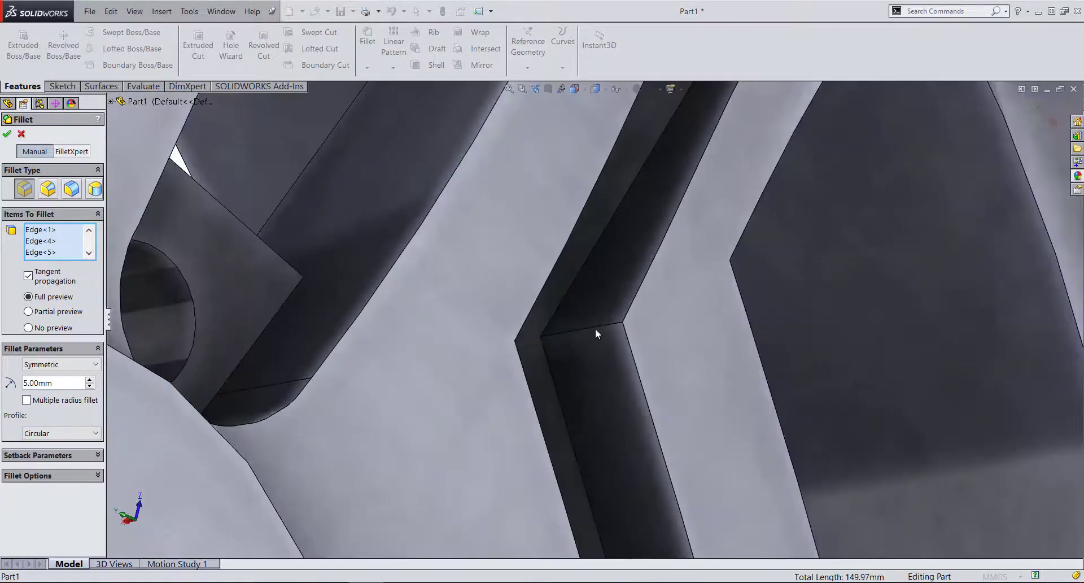
pyautogui.click(610, 423)
pyautogui.scroll(5, 593, 421)
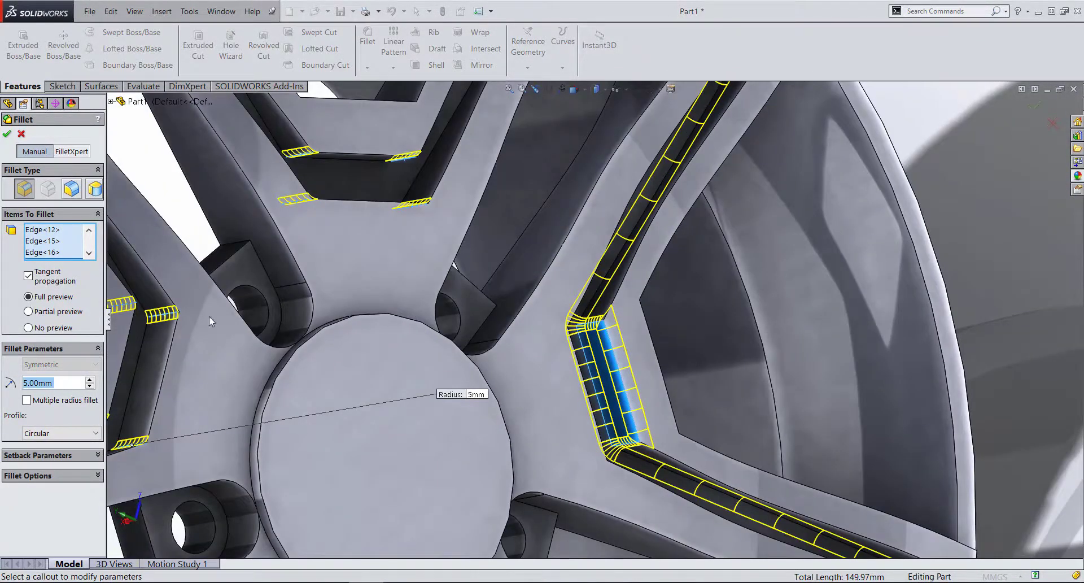
pyautogui.rightClick(62, 258)
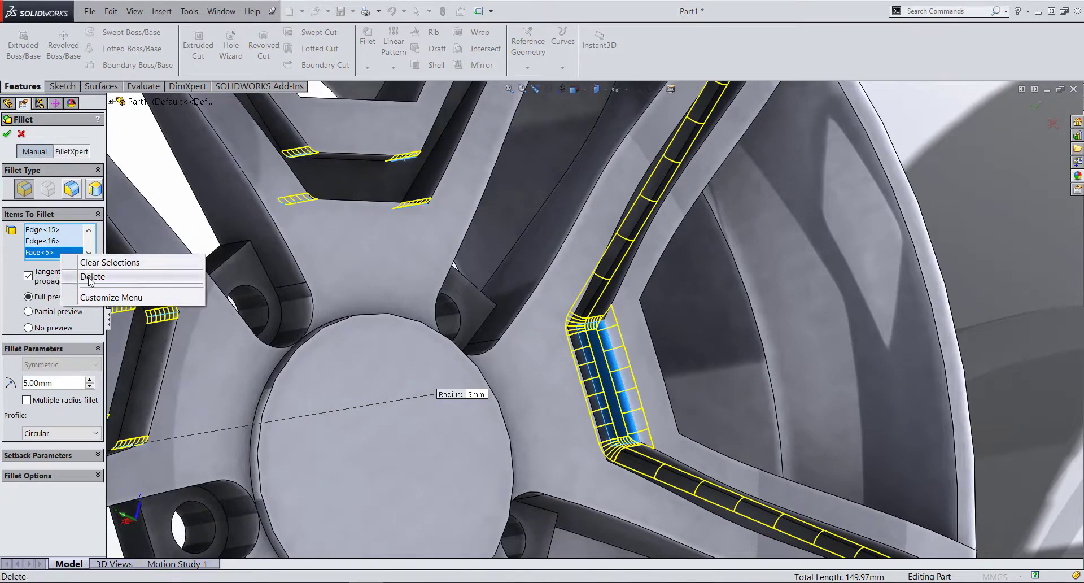
pyautogui.click(192, 261)
pyautogui.scroll(-3, 555, 315)
pyautogui.scroll(-2, 553, 318)
# - Add five more spoke-pocket corner edges near the hub to the 5 mm fillet
pyautogui.click(554, 320)
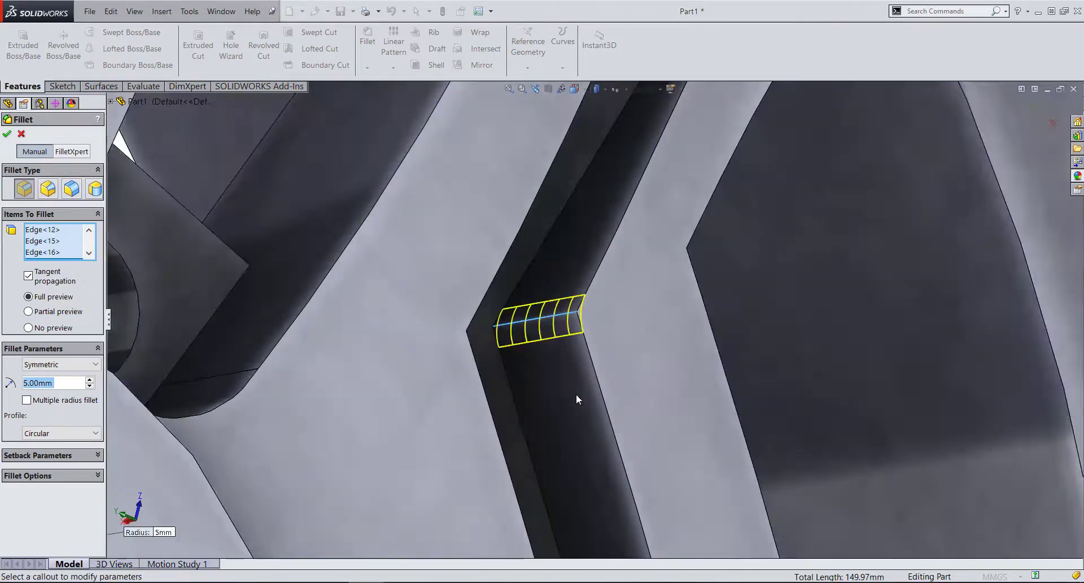
pyautogui.scroll(3, 587, 407)
pyautogui.click(619, 469)
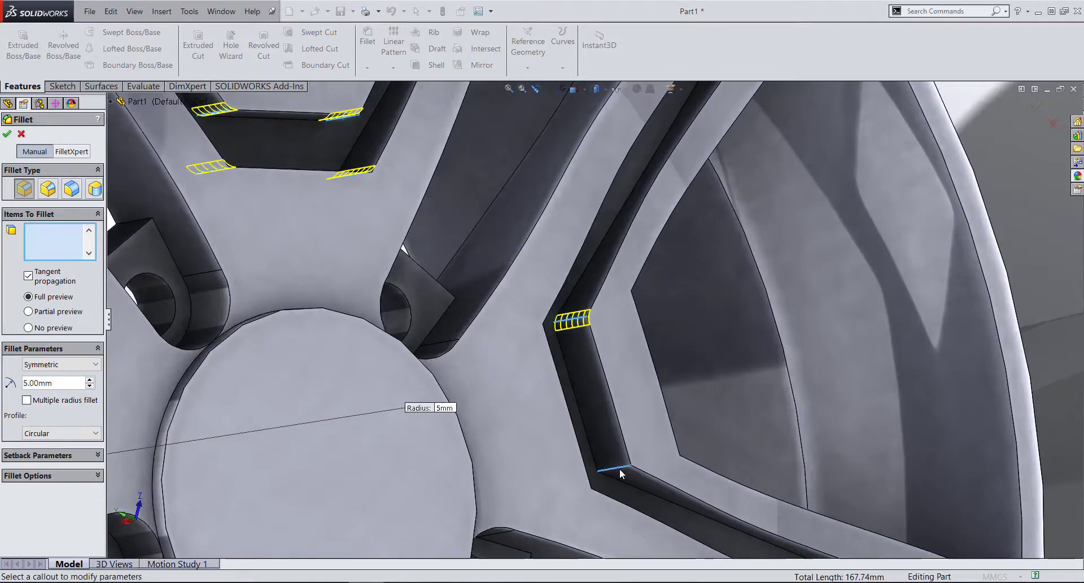
pyautogui.scroll(-3, 618, 468)
pyautogui.scroll(-2, 567, 327)
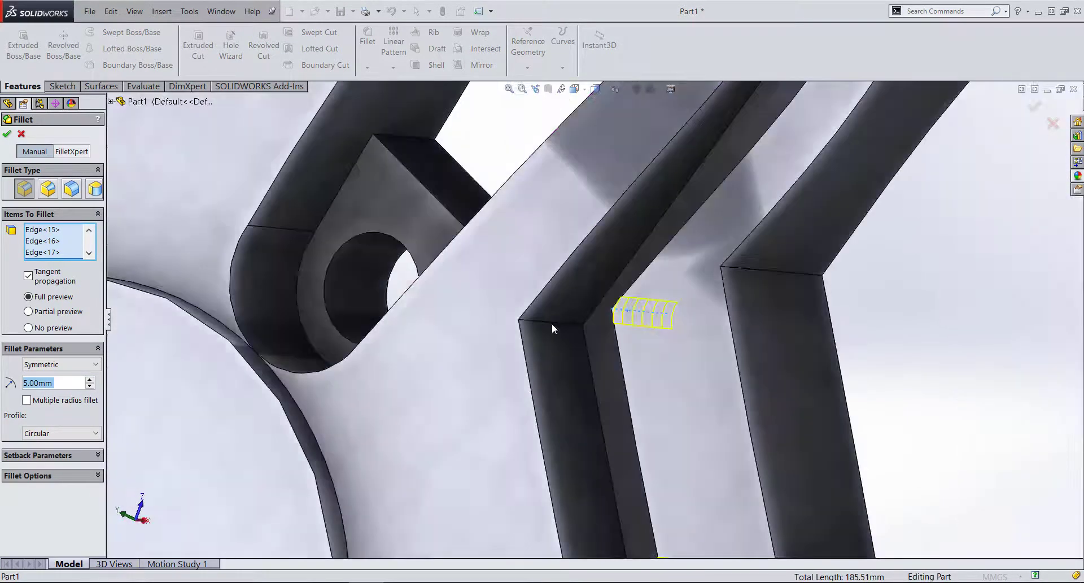
pyautogui.click(551, 323)
pyautogui.scroll(3, 576, 364)
pyautogui.scroll(-5, 607, 474)
pyautogui.moveTo(607, 474); pyautogui.dragTo(607, 407, button='middle')
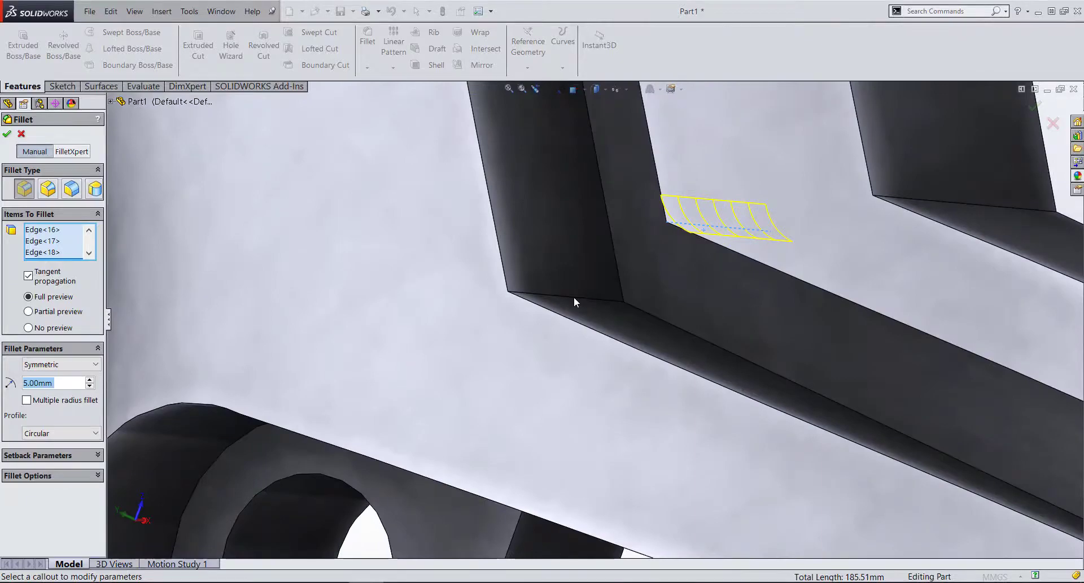
pyautogui.click(574, 299)
pyautogui.scroll(3, 537, 377)
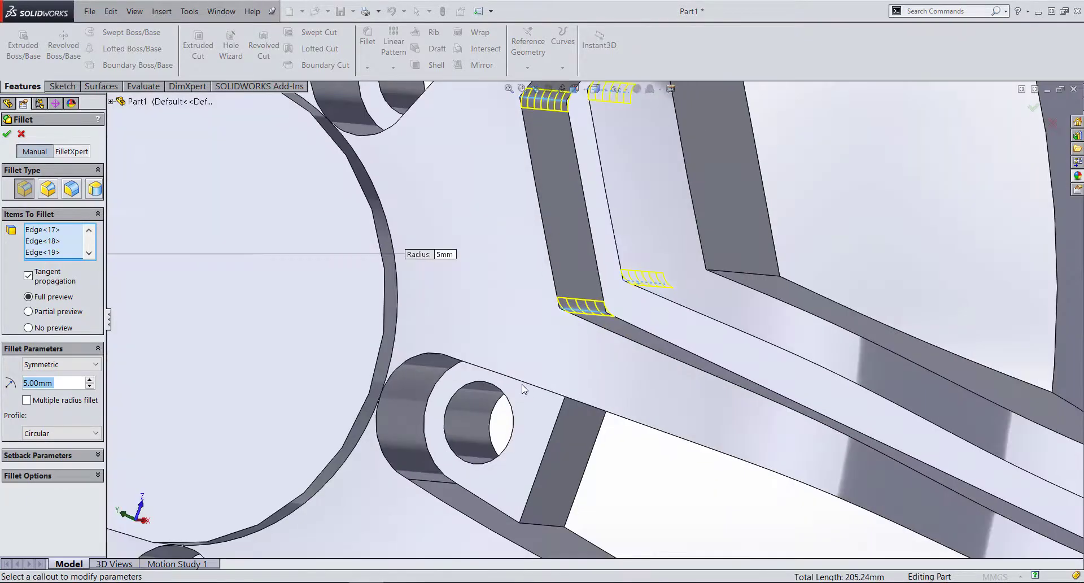
pyautogui.scroll(-2, 587, 340)
pyautogui.scroll(3, 587, 340)
pyautogui.scroll(-2, 571, 416)
pyautogui.scroll(-2, 564, 448)
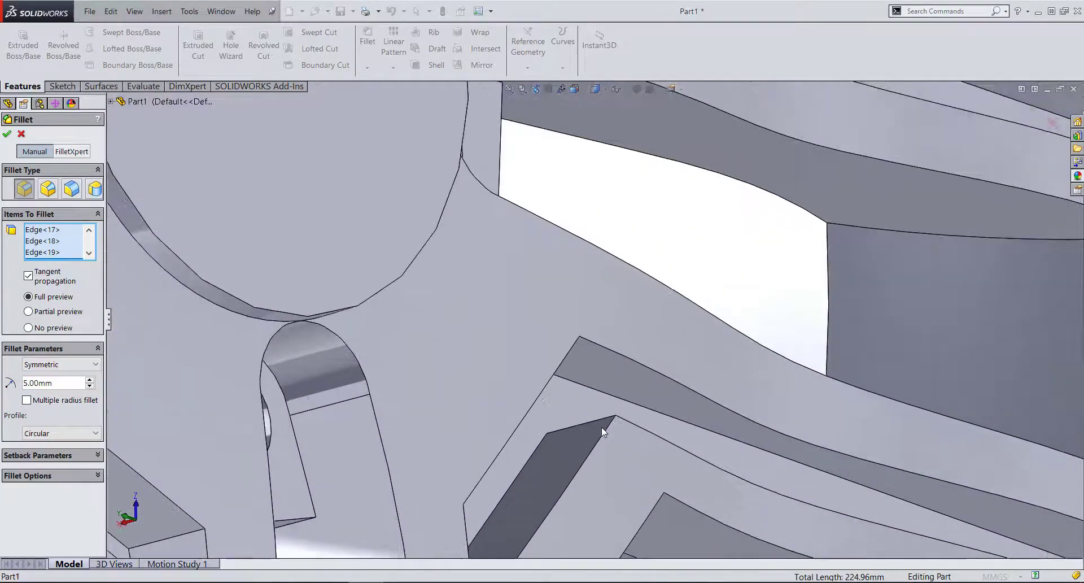
pyautogui.scroll(-2, 601, 426)
pyautogui.click(601, 418)
pyautogui.moveTo(601, 417)
pyautogui.mouseDown(button='middle')
pyautogui.moveTo(509, 356)
pyautogui.moveTo(474, 315)
pyautogui.mouseUp(button='middle')
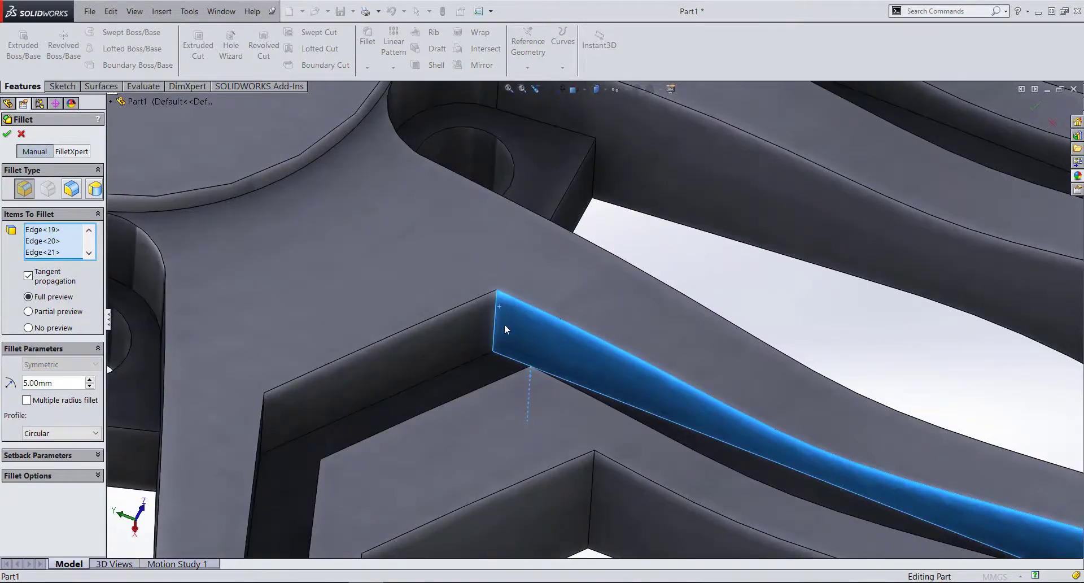
pyautogui.scroll(-3, 497, 327)
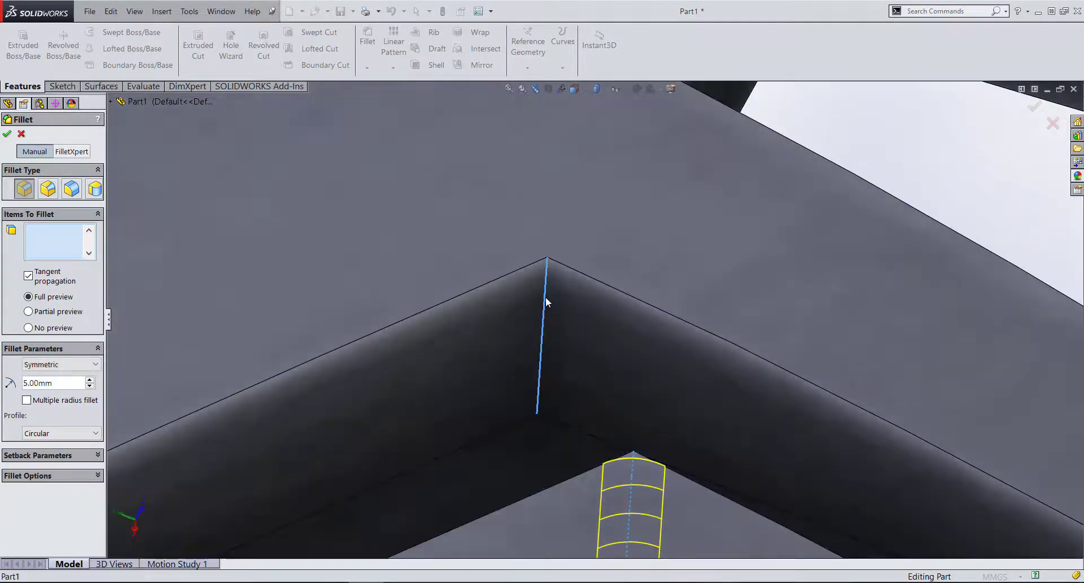
pyautogui.scroll(5, 492, 379)
pyautogui.scroll(3, 450, 382)
pyautogui.moveTo(450, 382)
pyautogui.mouseDown(button='middle')
pyautogui.moveTo(406, 423)
pyautogui.moveTo(448, 460)
pyautogui.mouseUp(button='middle')
# - Add three more spoke-pocket corner edges to the 5 mm fillet preview
pyautogui.click(368, 401)
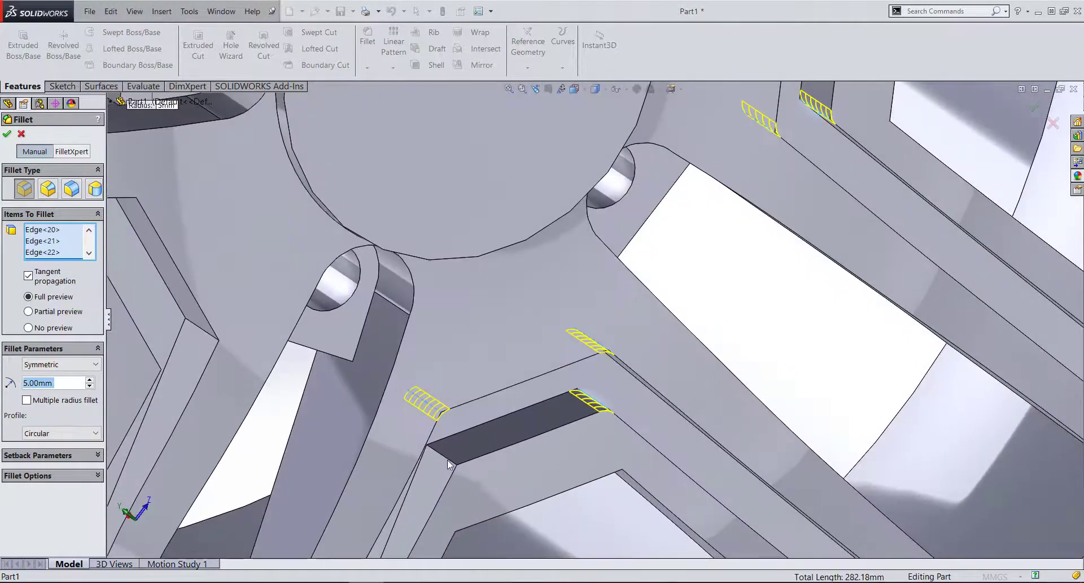
pyautogui.scroll(5, 446, 457)
pyautogui.scroll(-1, 490, 339)
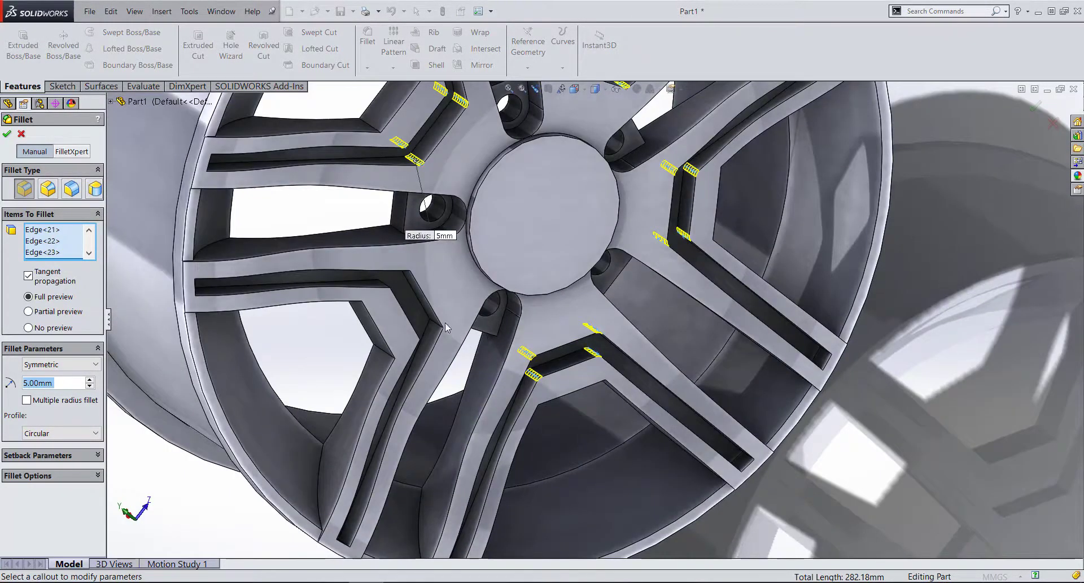
pyautogui.scroll(-3, 502, 329)
pyautogui.scroll(-2, 548, 320)
pyautogui.scroll(-2, 548, 319)
pyautogui.click(549, 320)
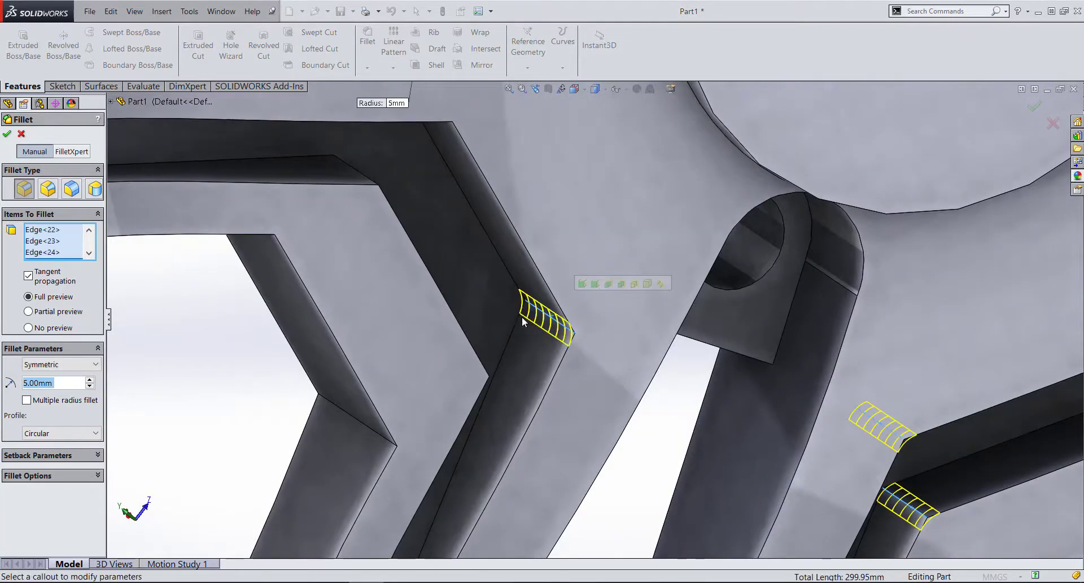
pyautogui.scroll(2, 521, 316)
pyautogui.scroll(3, 508, 235)
pyautogui.scroll(-3, 605, 310)
pyautogui.scroll(-1, 621, 300)
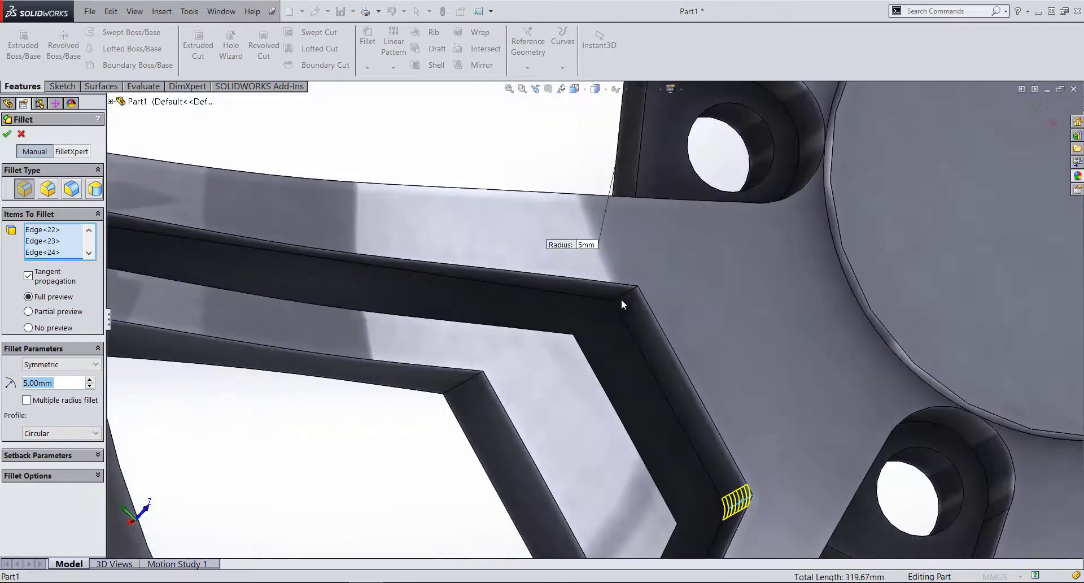
pyautogui.click(621, 299)
pyautogui.moveTo(607, 336)
pyautogui.mouseDown(button='middle')
pyautogui.moveTo(523, 345)
pyautogui.moveTo(343, 315)
pyautogui.moveTo(569, 276)
pyautogui.moveTo(564, 305)
pyautogui.moveTo(615, 322)
pyautogui.moveTo(532, 351)
pyautogui.mouseUp(button='middle')
# - Select the last pocket corner edges, dropping a stray long edge chain
pyautogui.click(564, 304)
pyautogui.scroll(1, 545, 356)
pyautogui.click(545, 356)
pyautogui.scroll(-2, 525, 332)
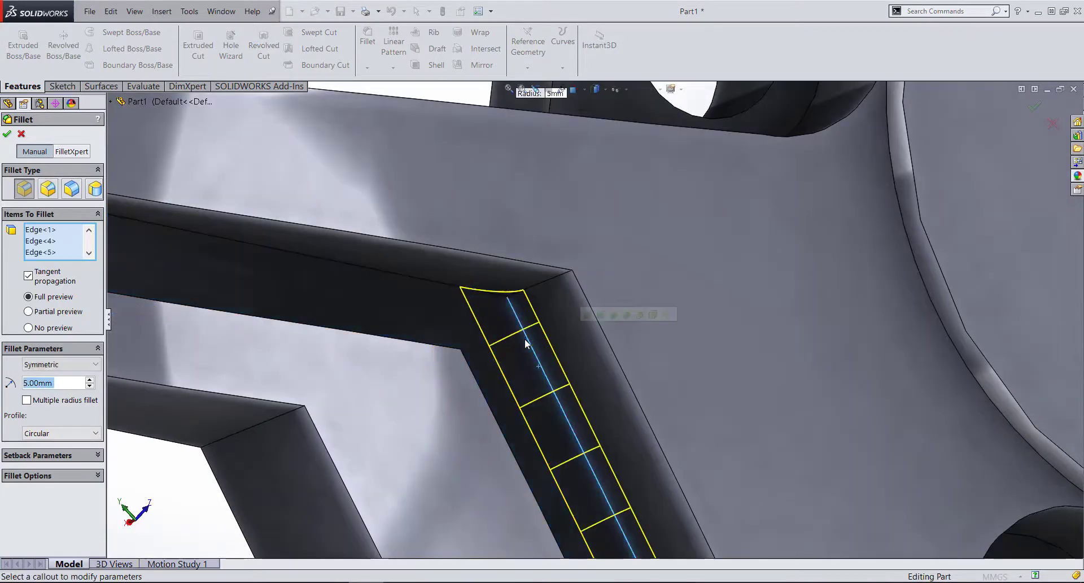
pyautogui.click(552, 280)
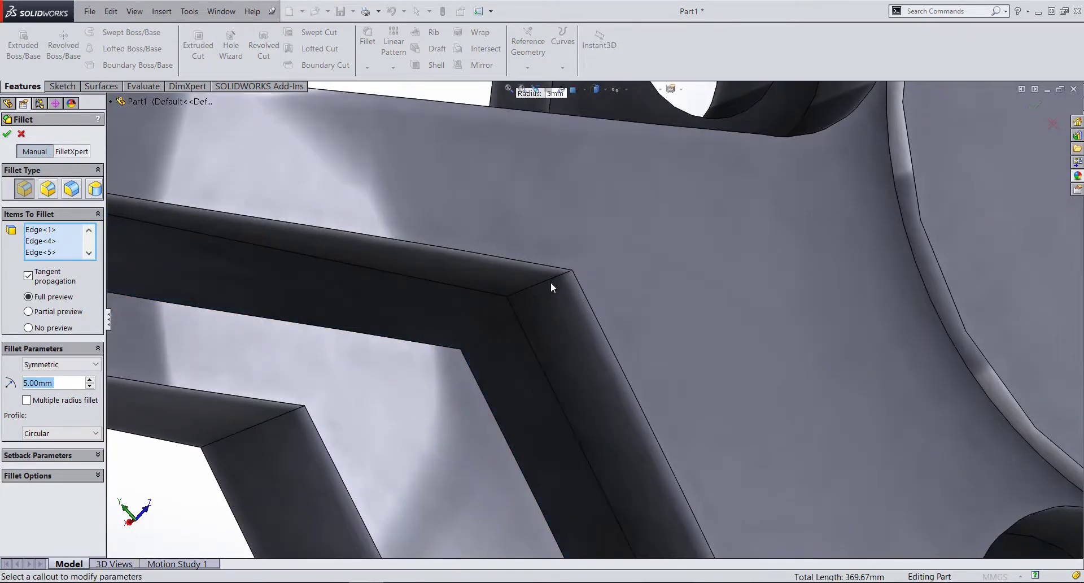
pyautogui.moveTo(558, 348); pyautogui.dragTo(531, 308, button='middle')
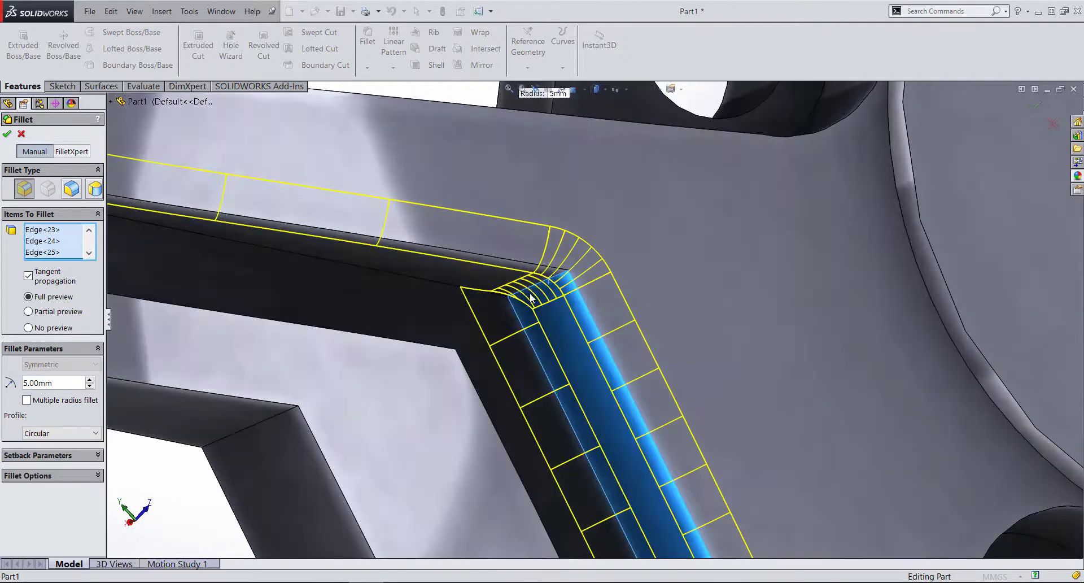
pyautogui.click(534, 288)
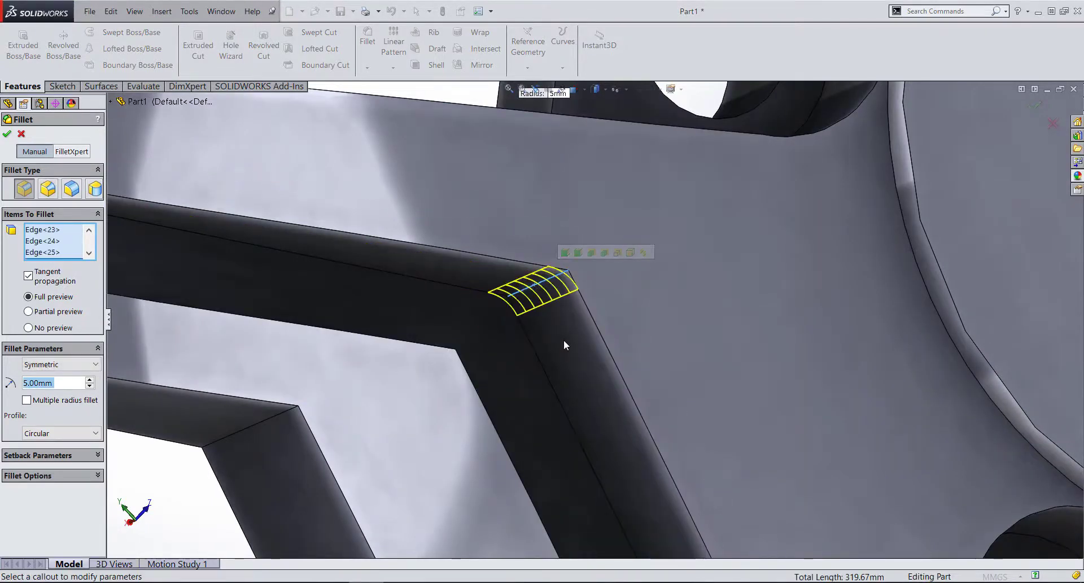
pyautogui.moveTo(563, 344); pyautogui.dragTo(509, 322, button='middle')
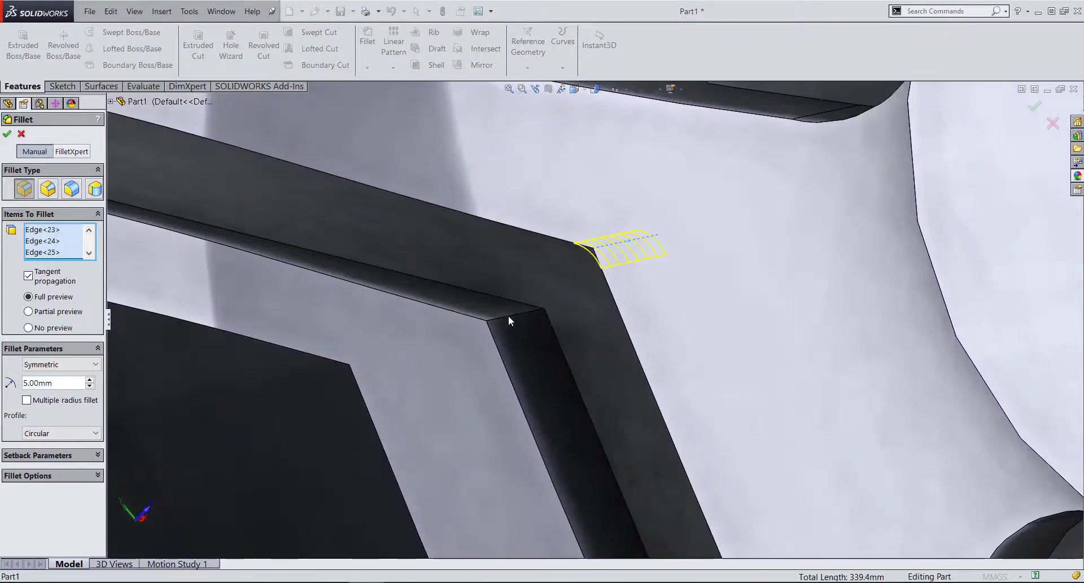
pyautogui.click(581, 464)
pyautogui.moveTo(591, 469); pyautogui.dragTo(606, 395, button='middle')
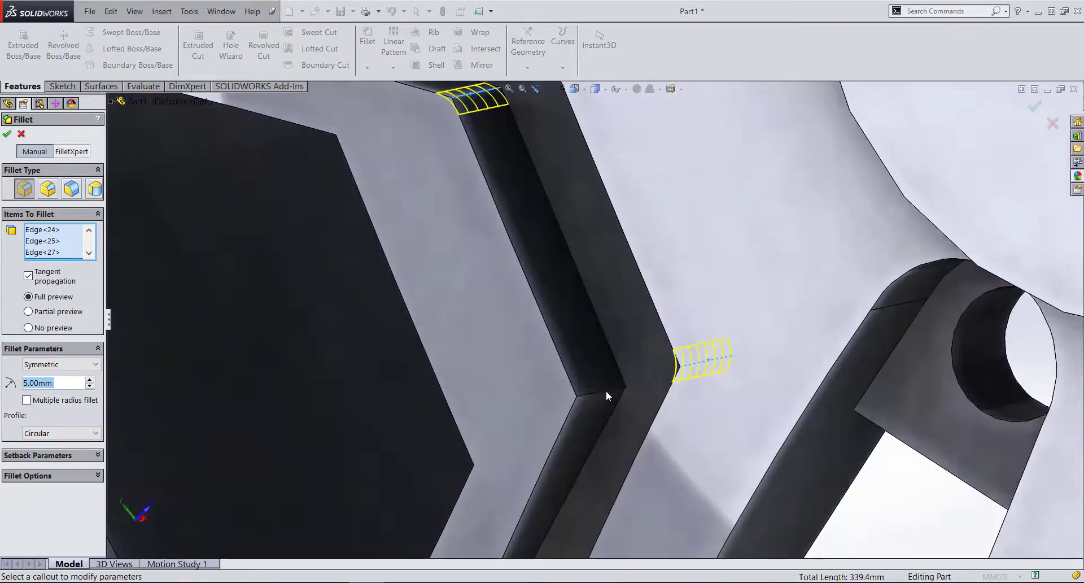
pyautogui.click(605, 390)
pyautogui.scroll(10, 606, 390)
pyautogui.moveTo(641, 302)
pyautogui.mouseDown(button='middle')
pyautogui.moveTo(781, 293)
pyautogui.moveTo(935, 373)
pyautogui.mouseUp(button='middle')
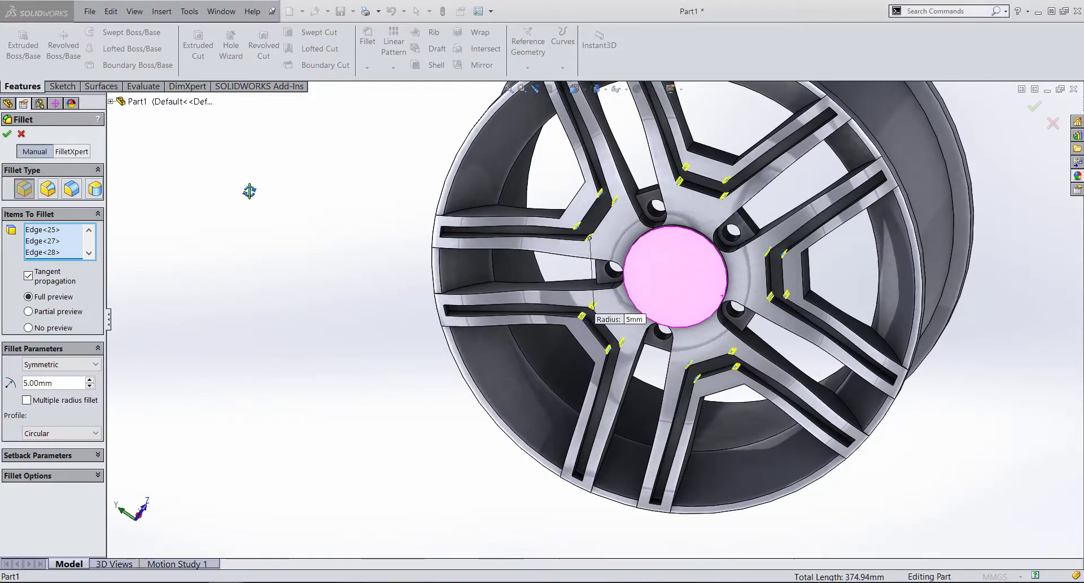
# - Apply the 5 mm fillet as Fillet1 and inspect the rounded spoke-pocket corners
pyautogui.click(8, 135)
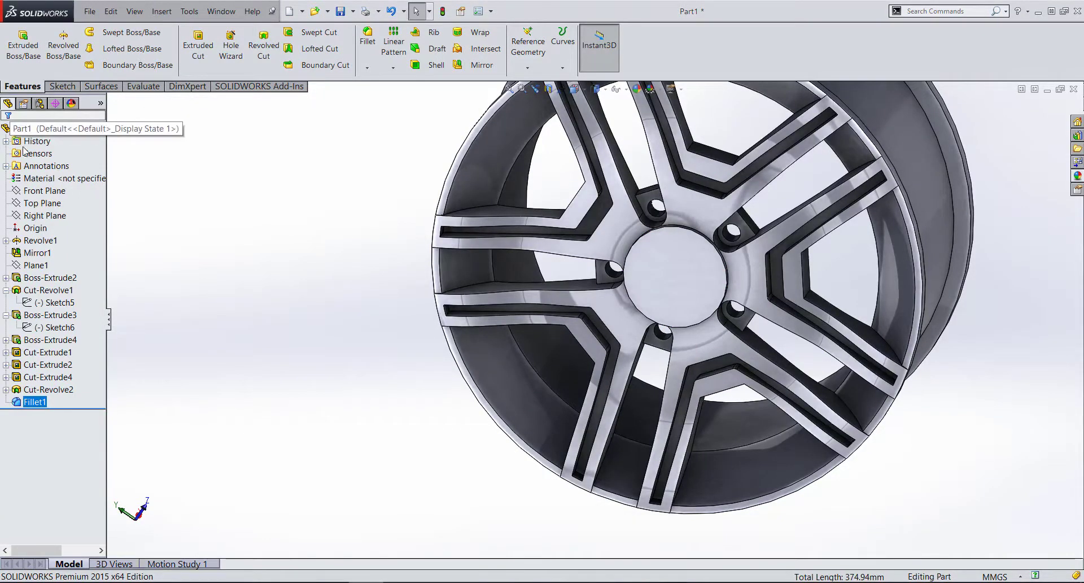
pyautogui.scroll(-3, 741, 268)
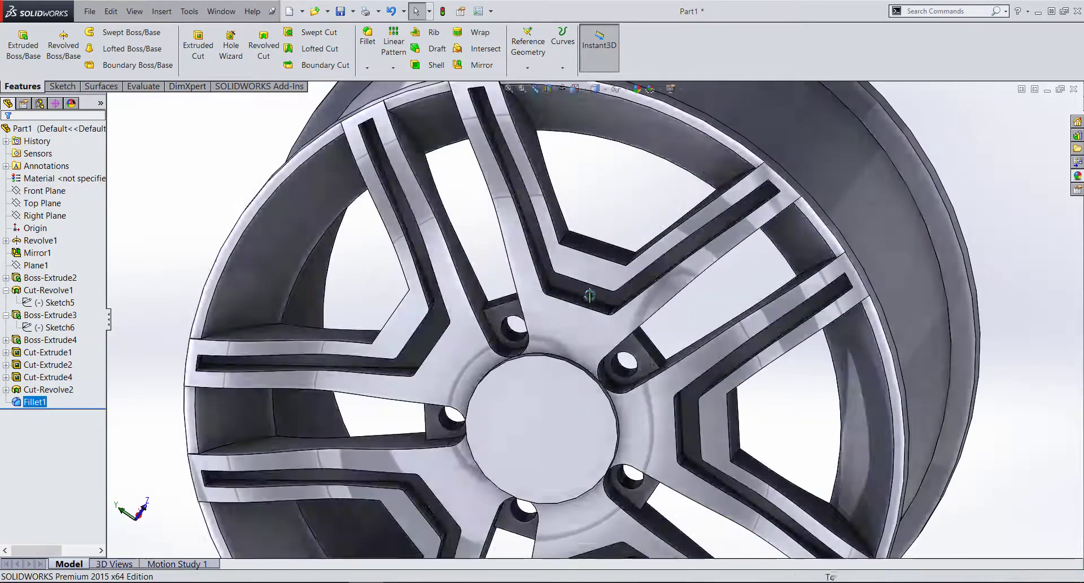
pyautogui.scroll(-5, 613, 324)
pyautogui.scroll(3, 546, 331)
pyautogui.scroll(3, 549, 327)
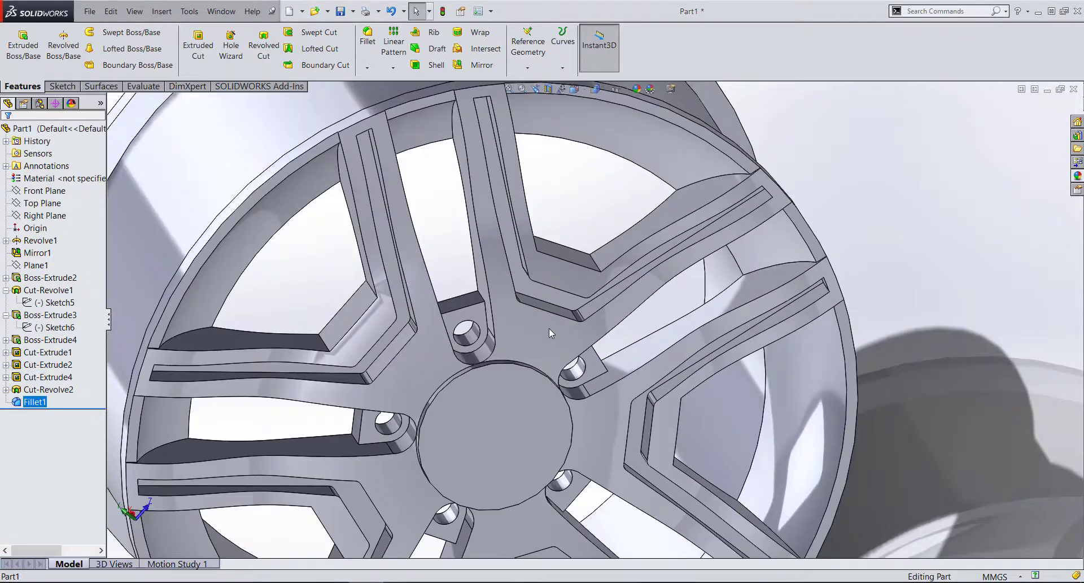
pyautogui.moveTo(549, 327); pyautogui.dragTo(481, 324, button='middle')
pyautogui.scroll(2, 481, 324)
pyautogui.scroll(3, 516, 315)
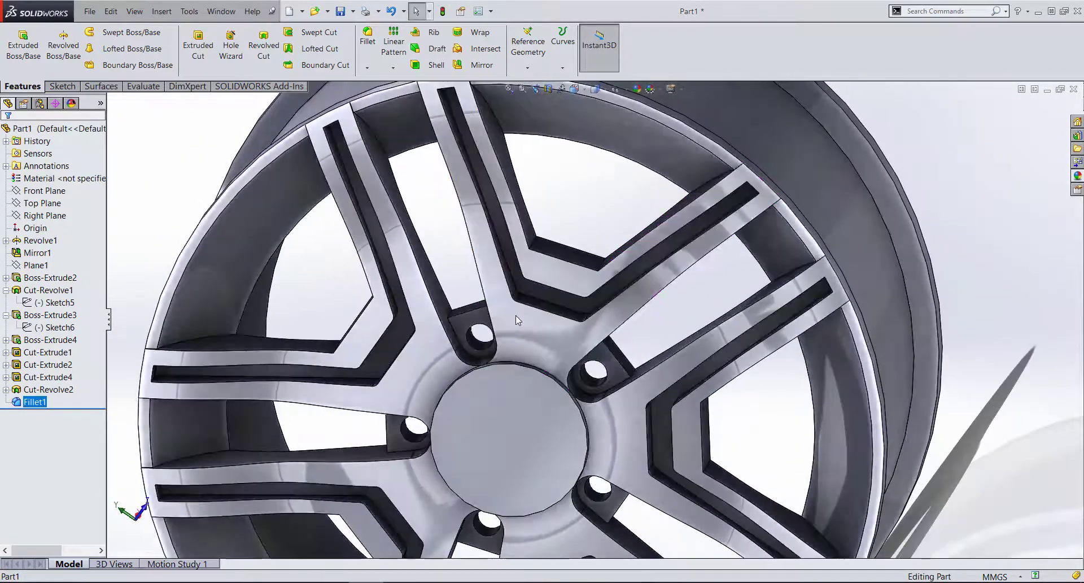
pyautogui.scroll(3, 516, 315)
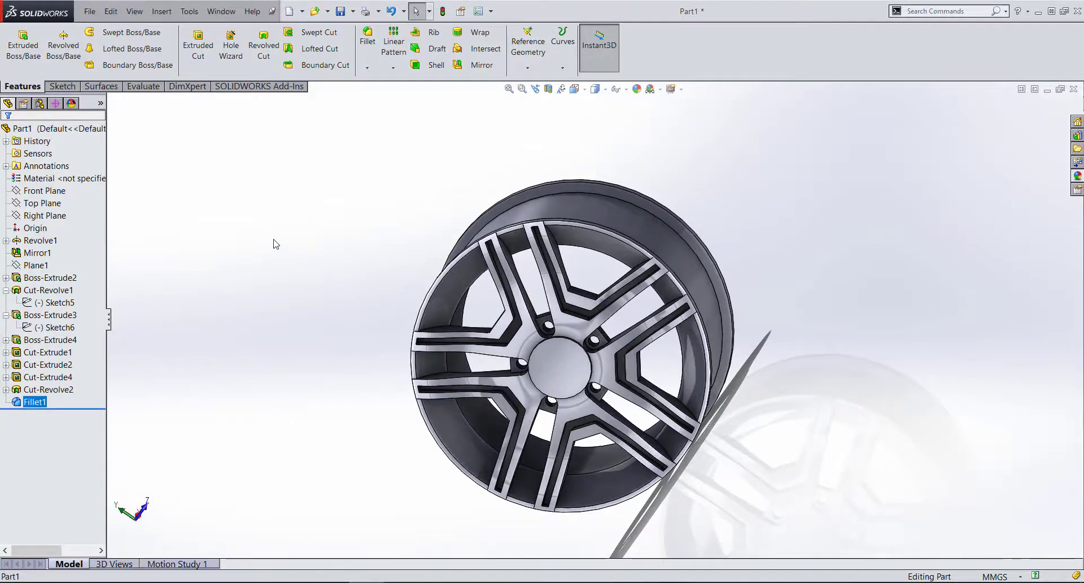
pyautogui.click(288, 141)
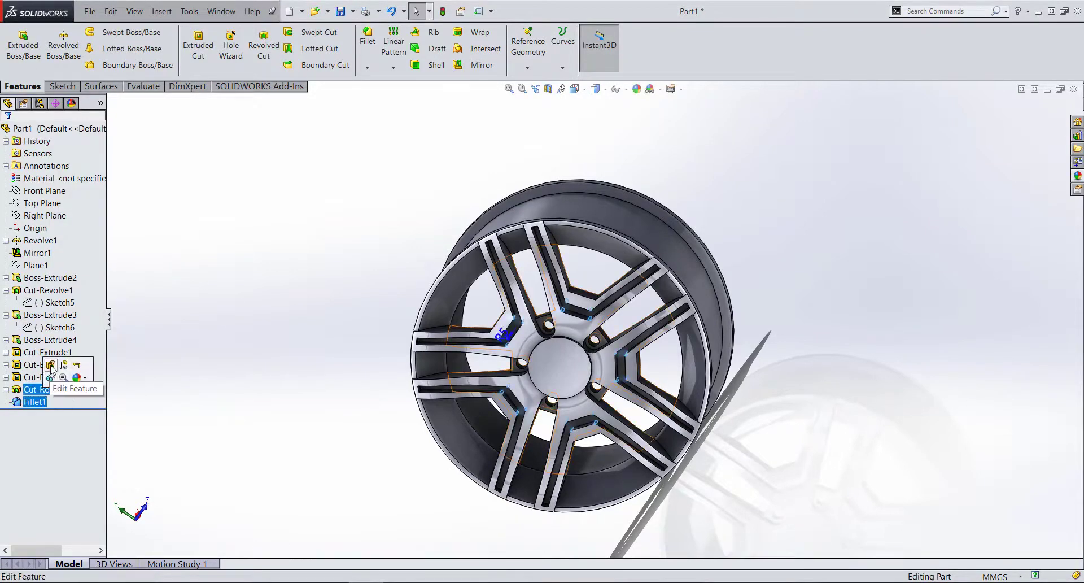
# - Edit Fillet1 and change its radius to 31 mm
pyautogui.click(50, 365)
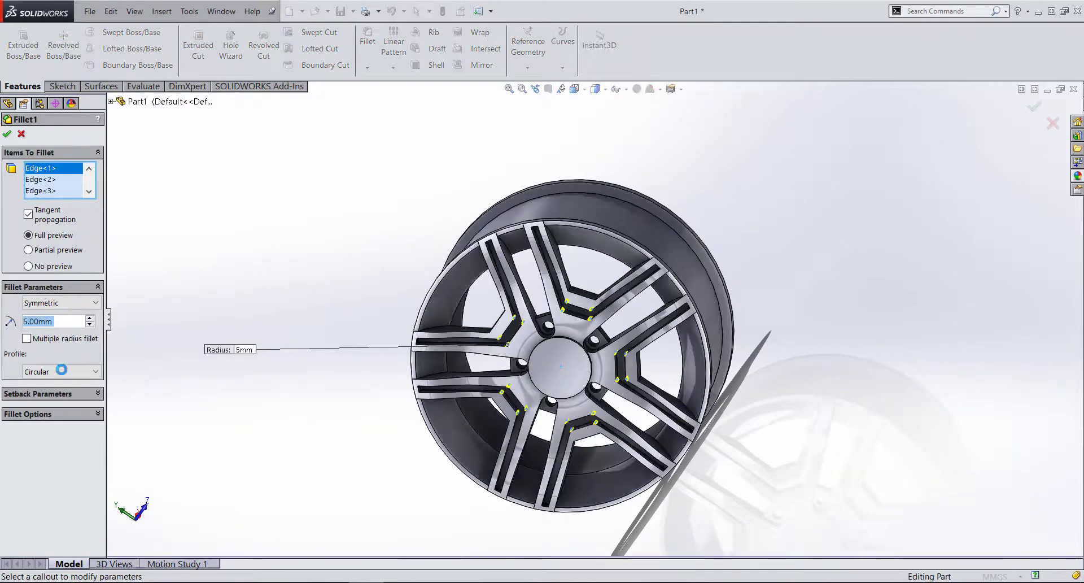
pyautogui.write('31')
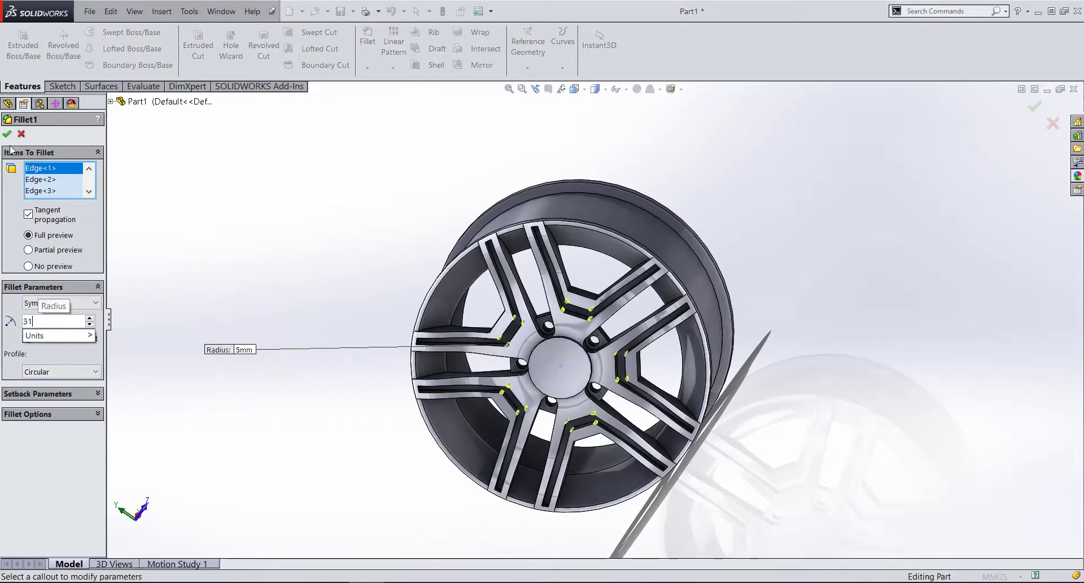
pyautogui.click(7, 133)
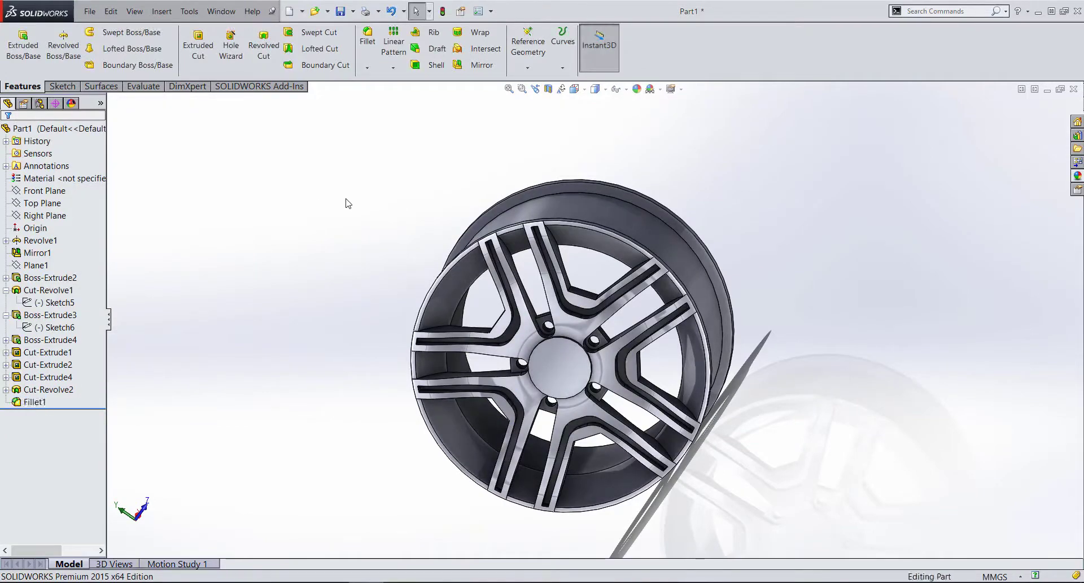
# - Zoom in and select the 31.25 mm inner corner edge of a spoke pocket
pyautogui.scroll(-3, 587, 292)
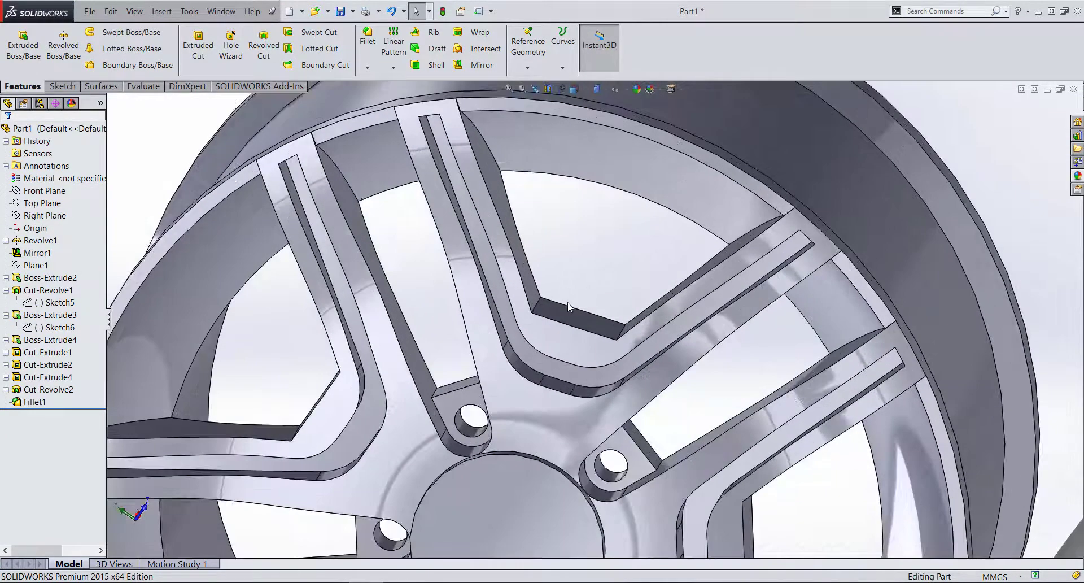
pyautogui.scroll(-2, 564, 293)
pyautogui.scroll(-2, 548, 293)
pyautogui.scroll(-2, 539, 295)
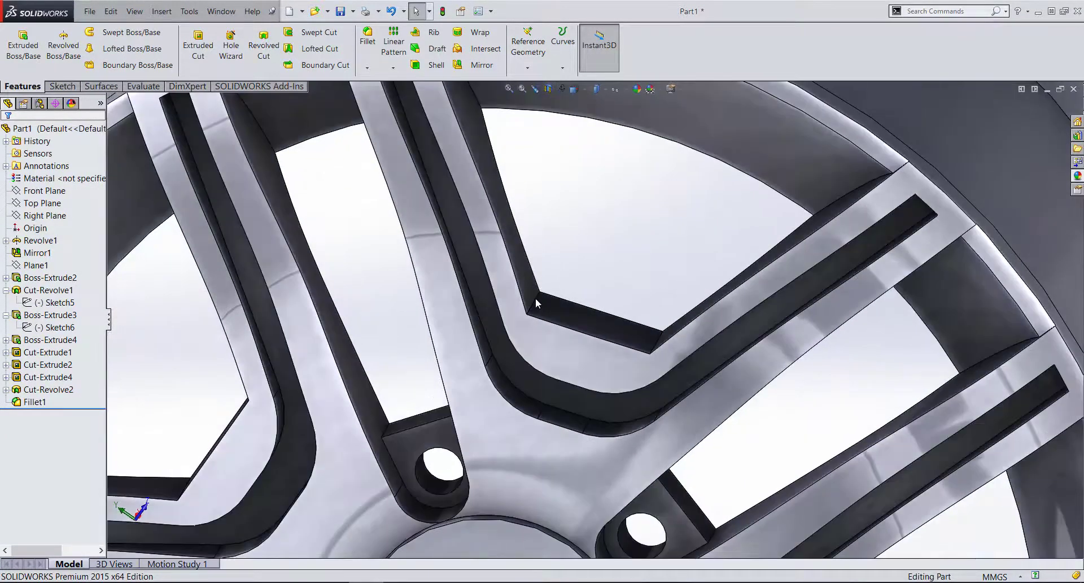
pyautogui.click(535, 297)
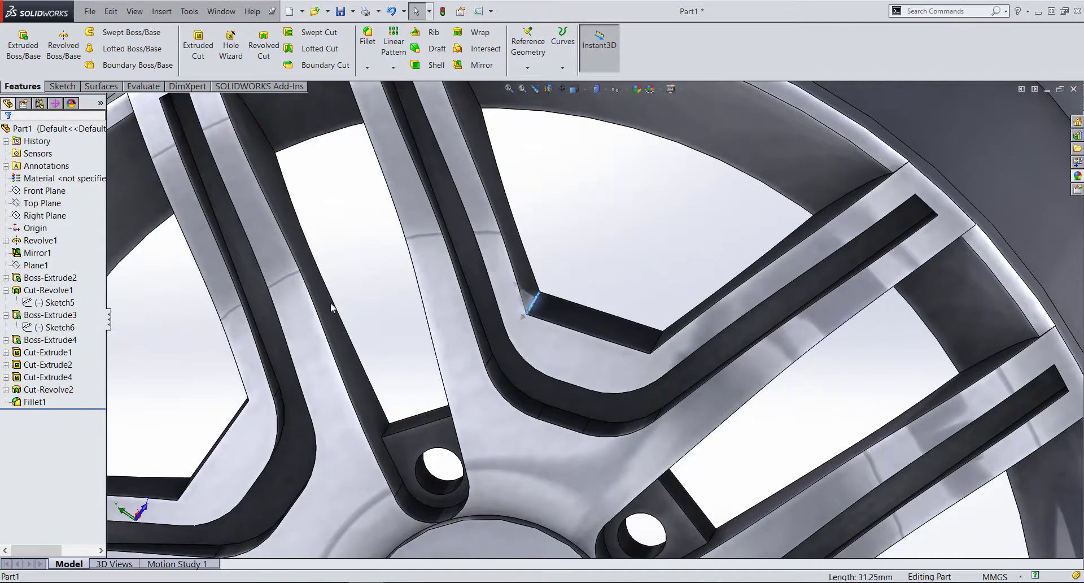
# - Start a 20 mm fillet on the first spoke pocket's two corner edges
pyautogui.click(368, 37)
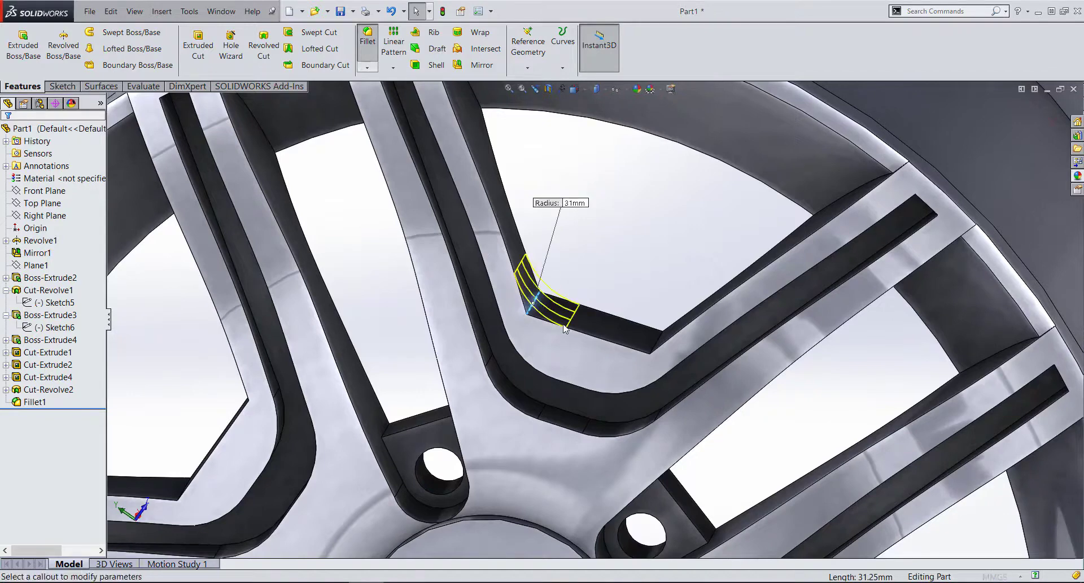
pyautogui.click(657, 346)
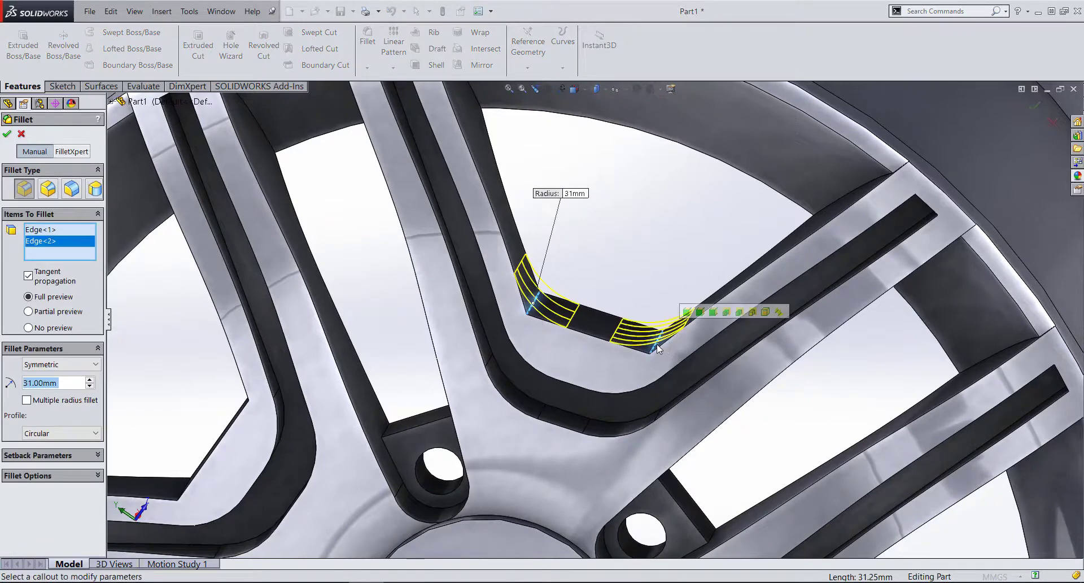
pyautogui.write('20')
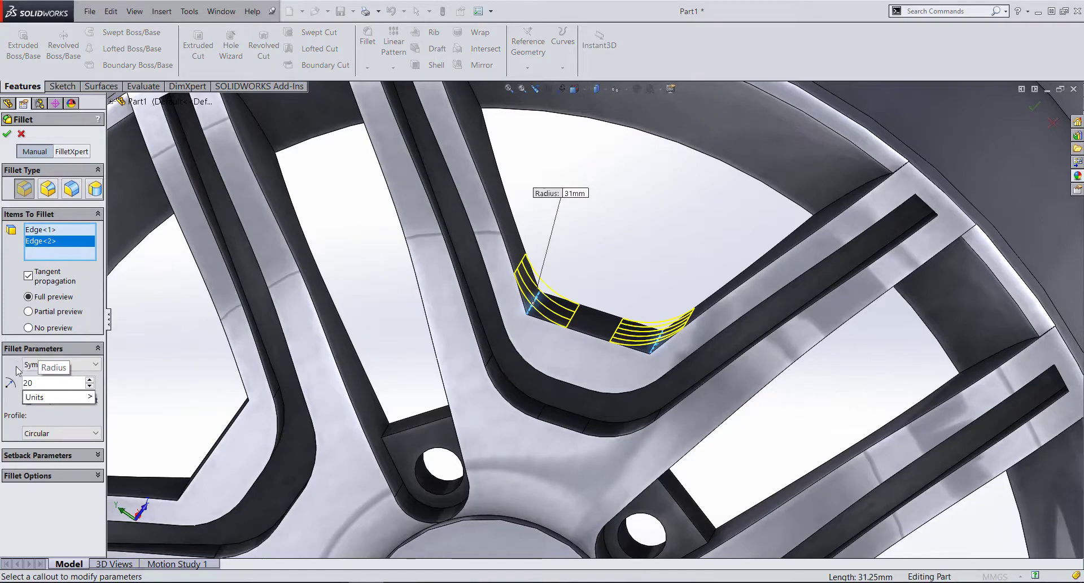
pyautogui.click(27, 380)
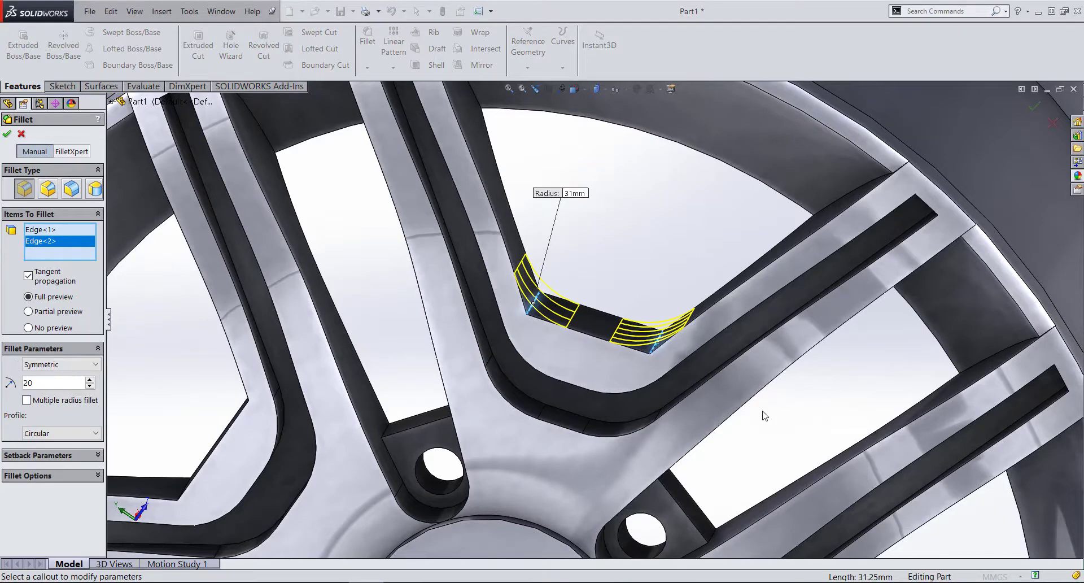
# - Add the next spoke pocket's upper and lower corner edges to the fillet
pyautogui.scroll(3, 584, 343)
pyautogui.scroll(2, 576, 327)
pyautogui.moveTo(577, 327); pyautogui.dragTo(640, 314, button='middle')
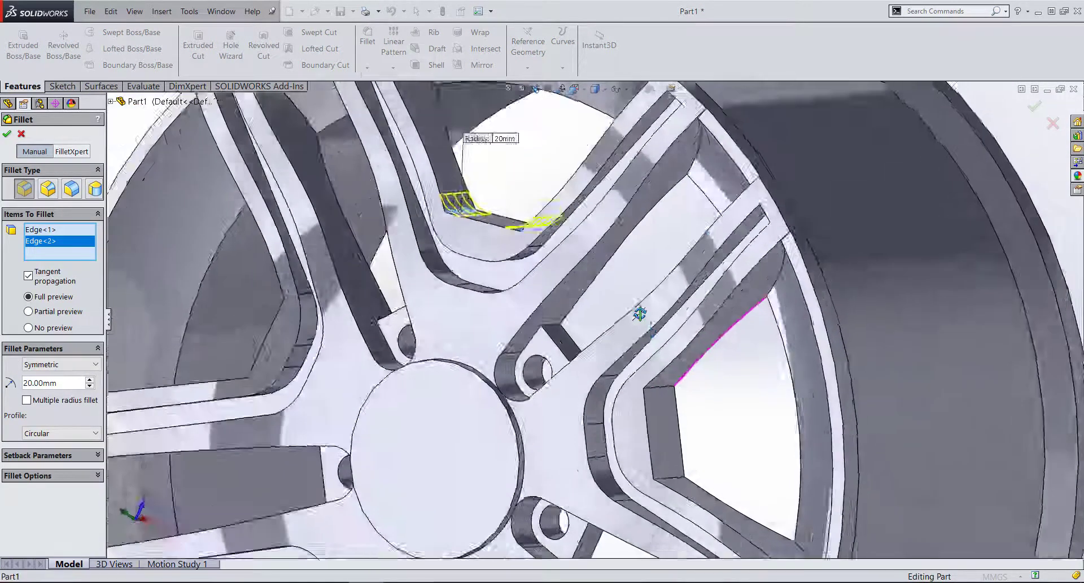
pyautogui.scroll(3, 639, 314)
pyautogui.scroll(-3, 648, 367)
pyautogui.click(648, 367)
pyautogui.scroll(3, 669, 421)
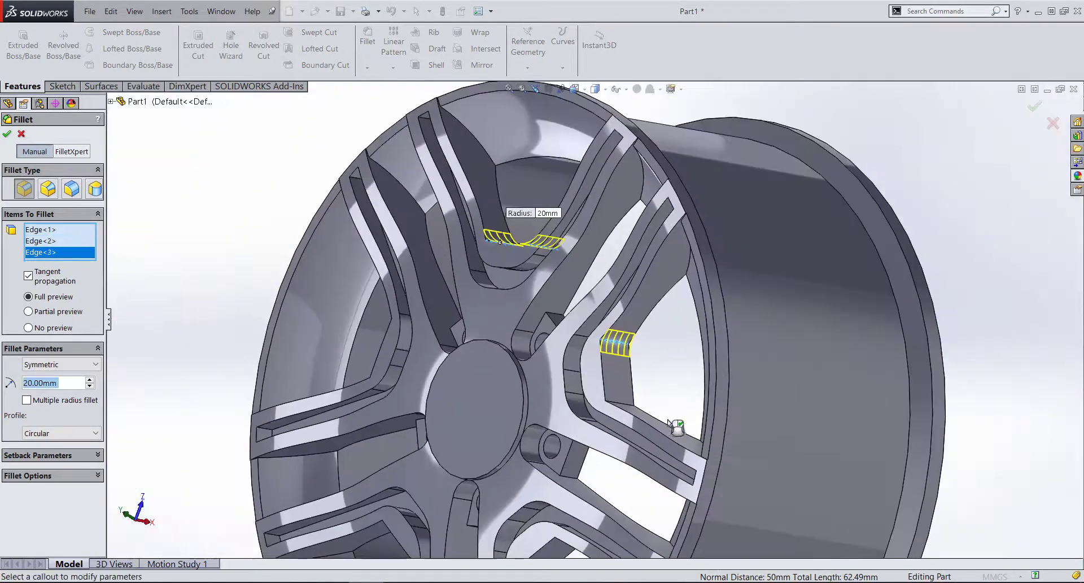
pyautogui.scroll(-3, 669, 422)
pyautogui.scroll(-3, 634, 387)
pyautogui.click(619, 362)
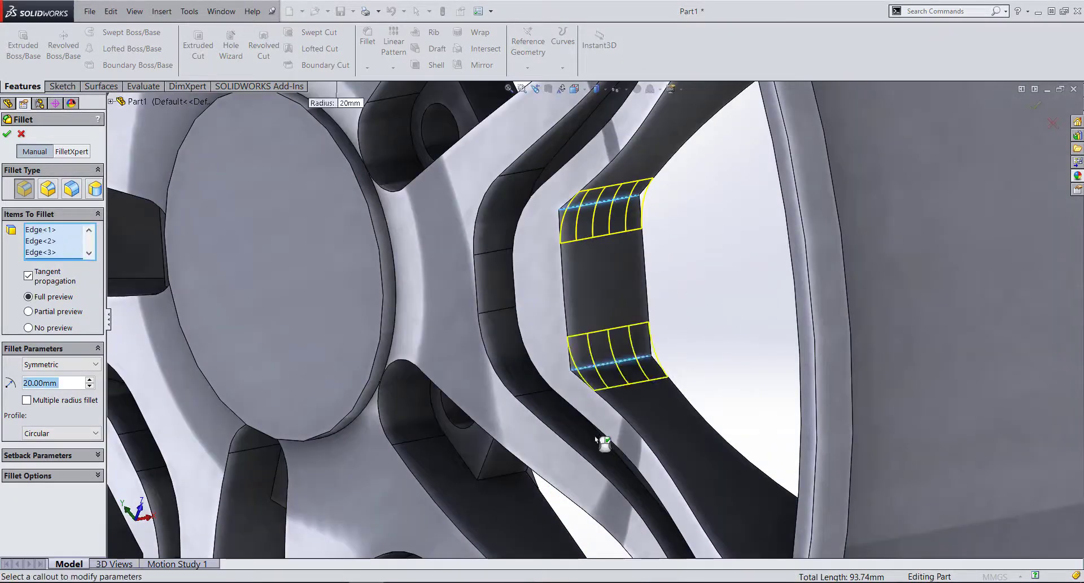
# - Add the corner edges of further spoke pockets around the wheel
pyautogui.scroll(5, 597, 437)
pyautogui.moveTo(540, 425)
pyautogui.mouseDown(button='middle')
pyautogui.moveTo(519, 440)
pyautogui.moveTo(617, 372)
pyautogui.mouseUp(button='middle')
pyautogui.scroll(-5, 618, 372)
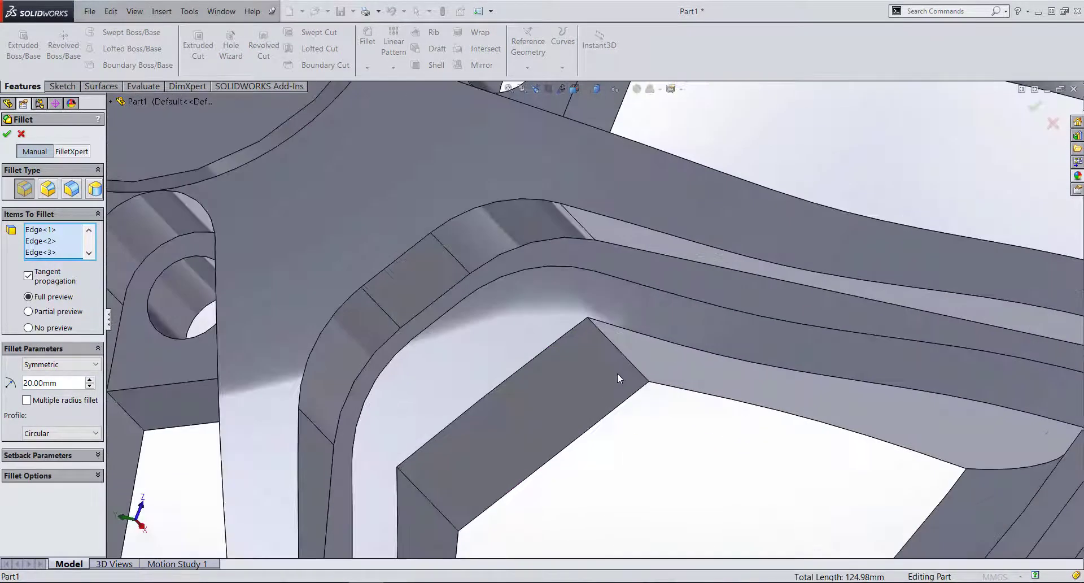
pyautogui.click(611, 343)
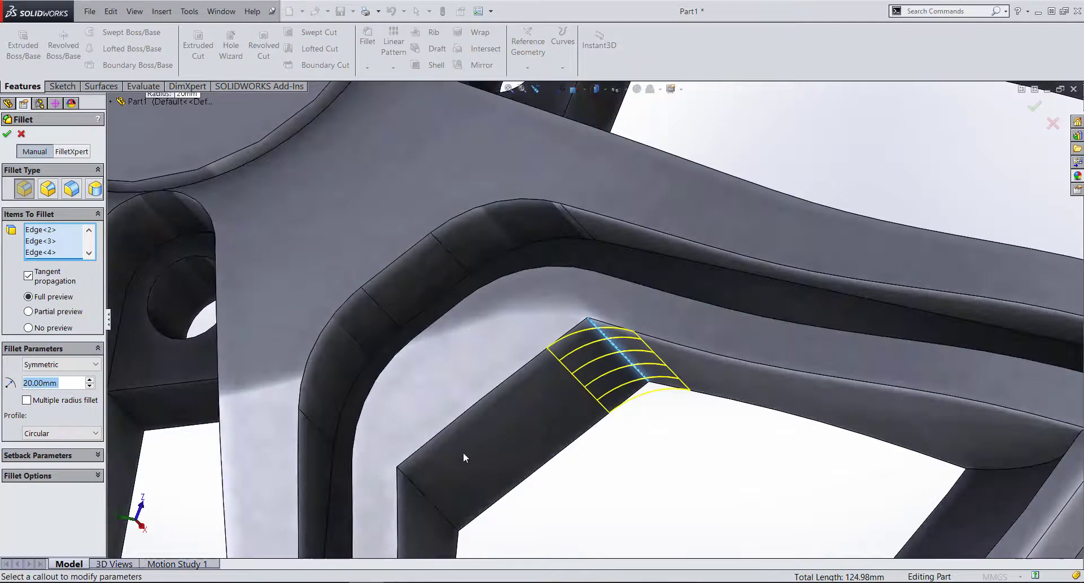
pyautogui.click(411, 482)
pyautogui.scroll(5, 395, 441)
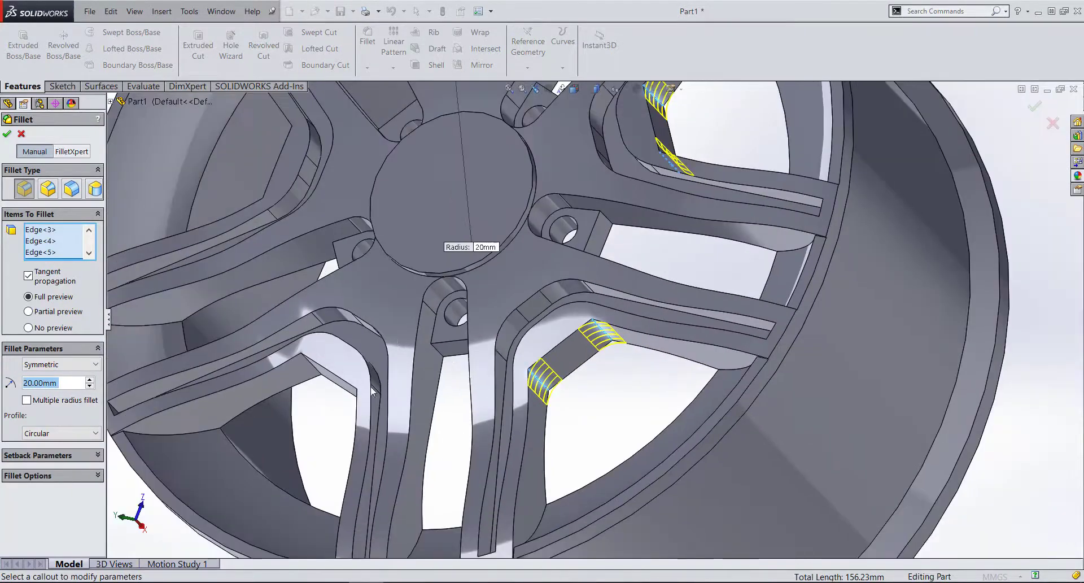
pyautogui.scroll(-5, 371, 386)
pyautogui.scroll(-5, 391, 394)
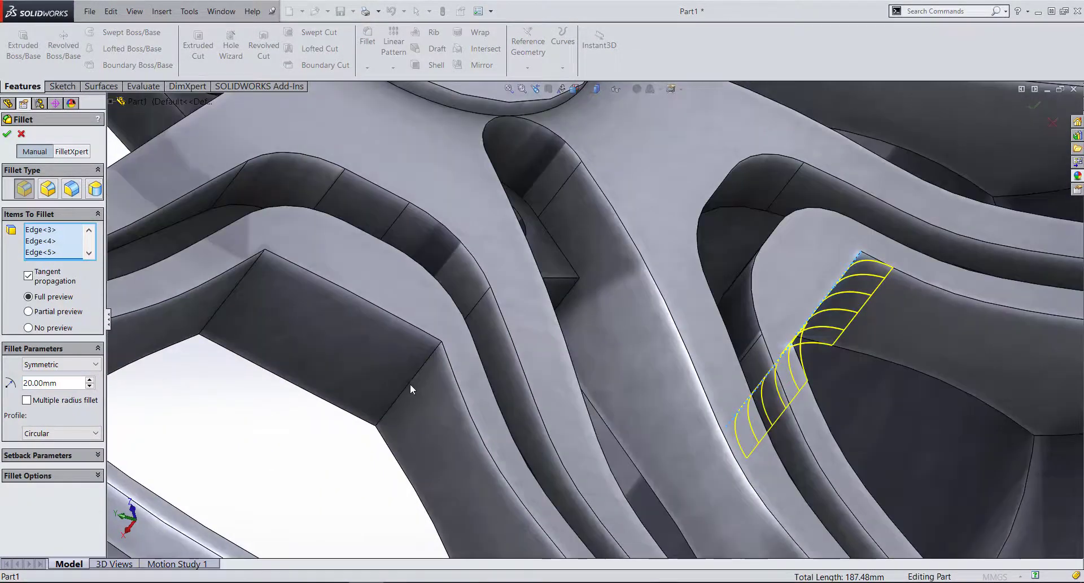
pyautogui.click(411, 385)
pyautogui.click(236, 287)
# - Pick the last pockets' corner edges and apply the 20 mm fillet as Fillet2
pyautogui.scroll(5, 243, 282)
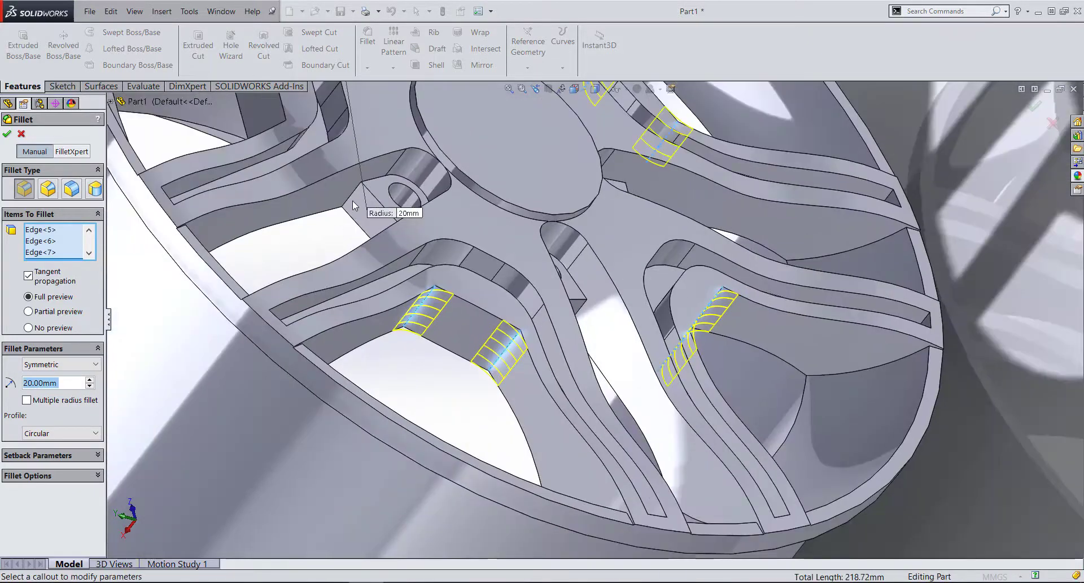
pyautogui.scroll(-3, 353, 200)
pyautogui.scroll(-2, 343, 184)
pyautogui.scroll(-2, 357, 154)
pyautogui.scroll(-2, 658, 350)
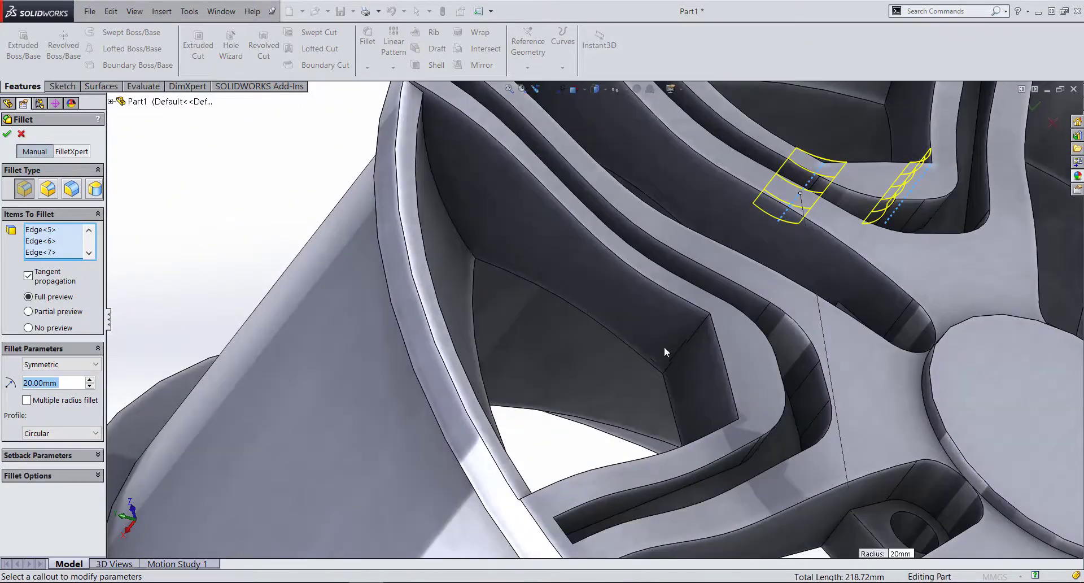
pyautogui.scroll(-2, 665, 348)
pyautogui.scroll(-2, 693, 330)
pyautogui.scroll(5, 677, 339)
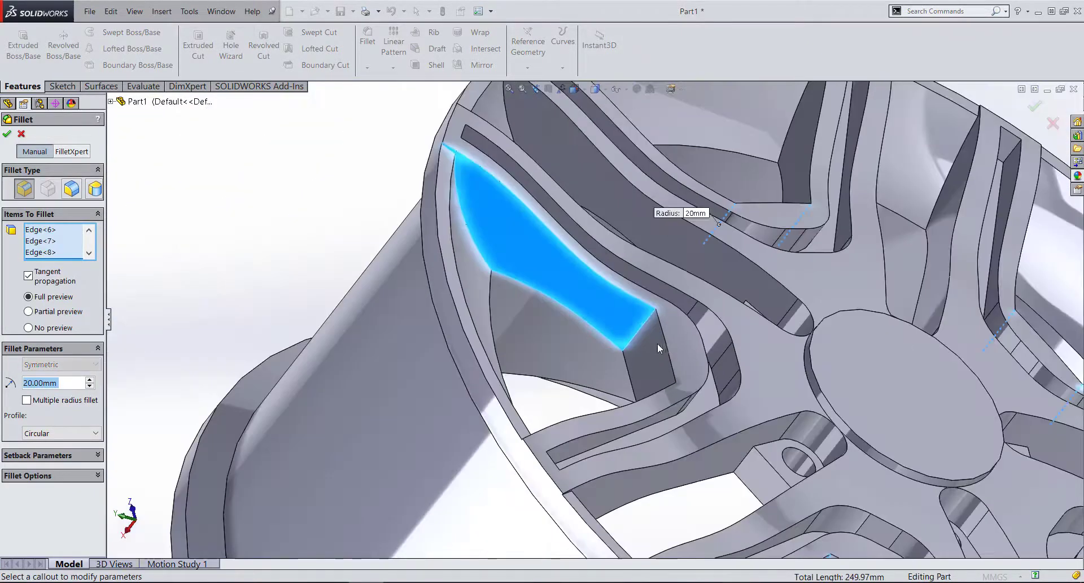
pyautogui.moveTo(648, 331); pyautogui.dragTo(652, 361, button='middle')
pyautogui.scroll(-2, 652, 362)
pyautogui.scroll(-2, 642, 351)
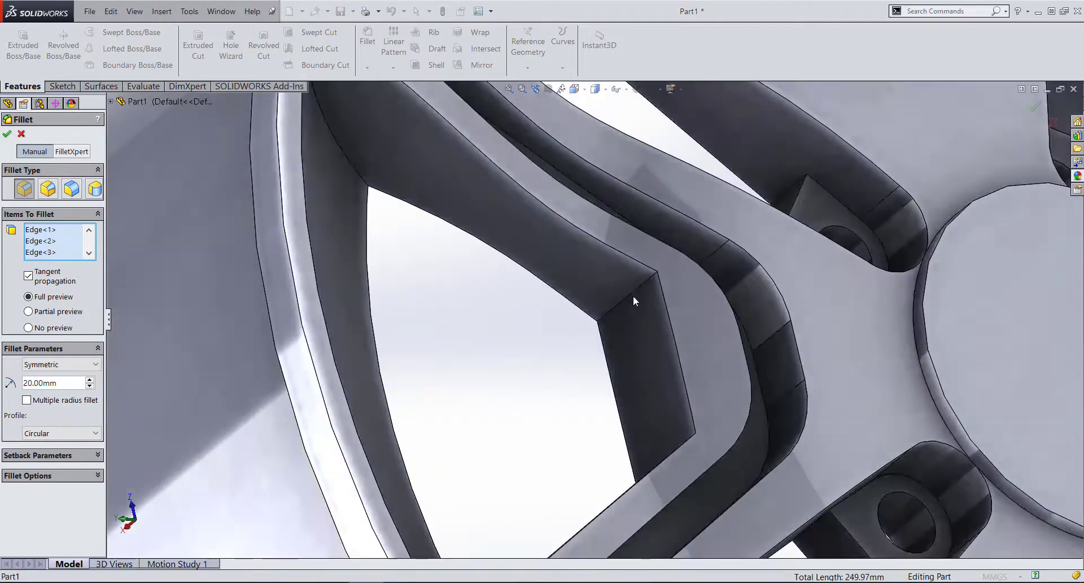
pyautogui.click(631, 290)
pyautogui.scroll(2, 624, 484)
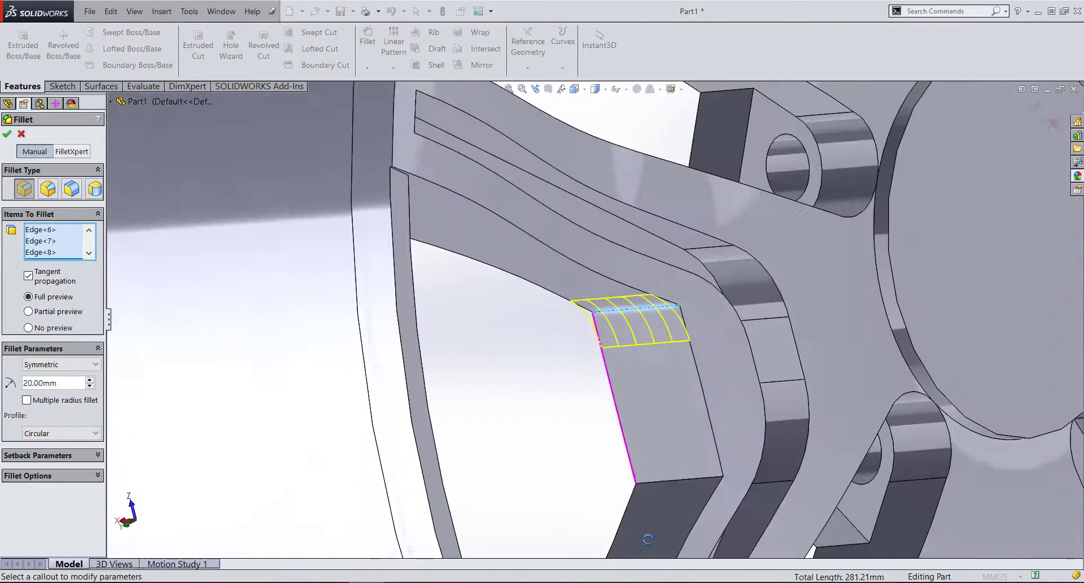
pyautogui.moveTo(624, 484); pyautogui.dragTo(682, 479, button='middle')
pyautogui.click(682, 480)
pyautogui.scroll(3, 700, 333)
pyautogui.scroll(2, 702, 331)
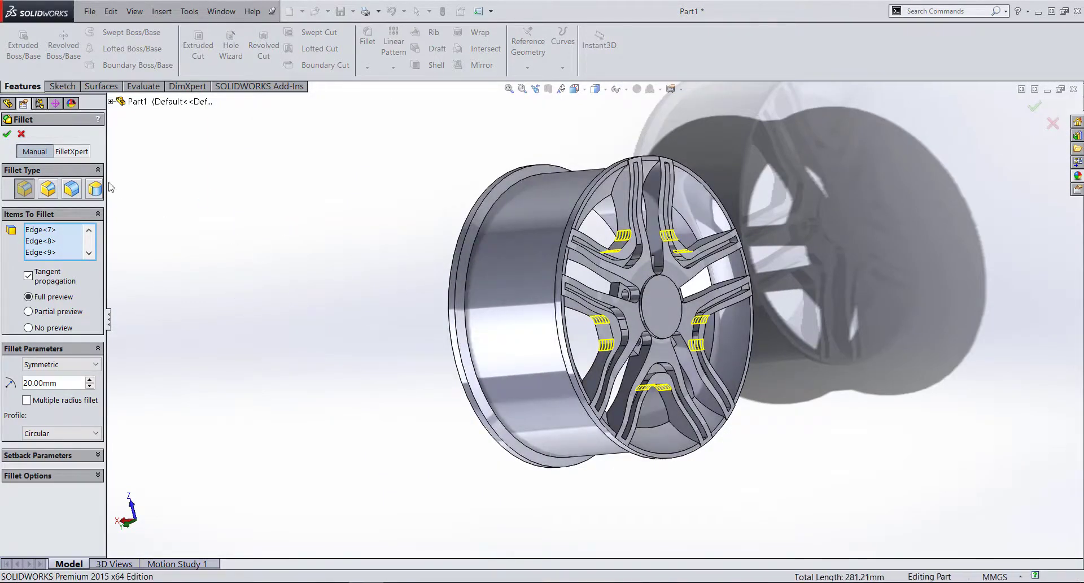
pyautogui.press('Return')
pyautogui.moveTo(286, 232); pyautogui.dragTo(510, 257, button='middle')
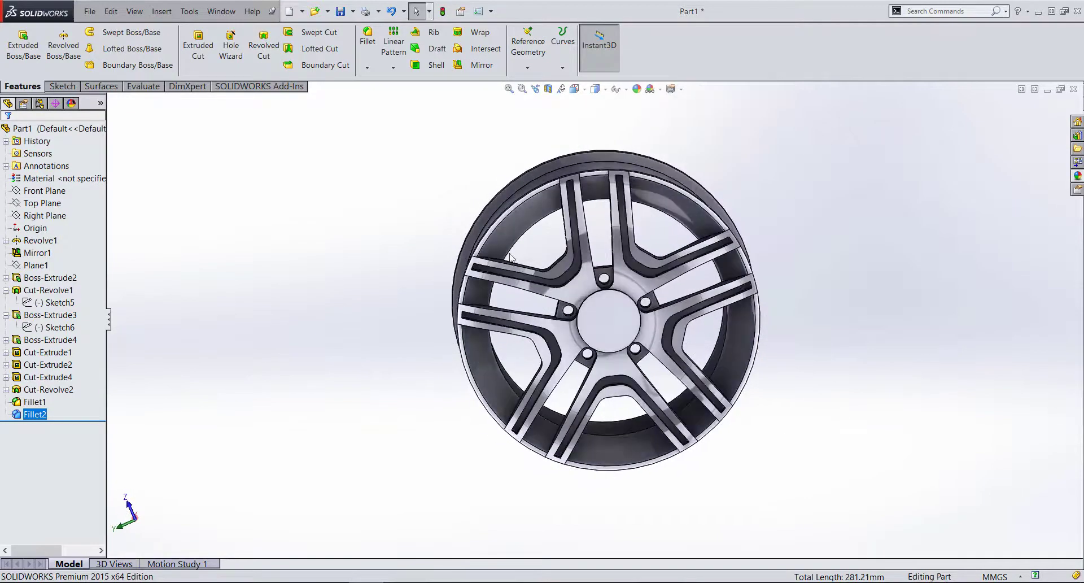
# - Target the whole wheel body for a new appearance via a rim face
pyautogui.scroll(-3, 617, 277)
pyautogui.moveTo(616, 277); pyautogui.dragTo(551, 284, button='middle')
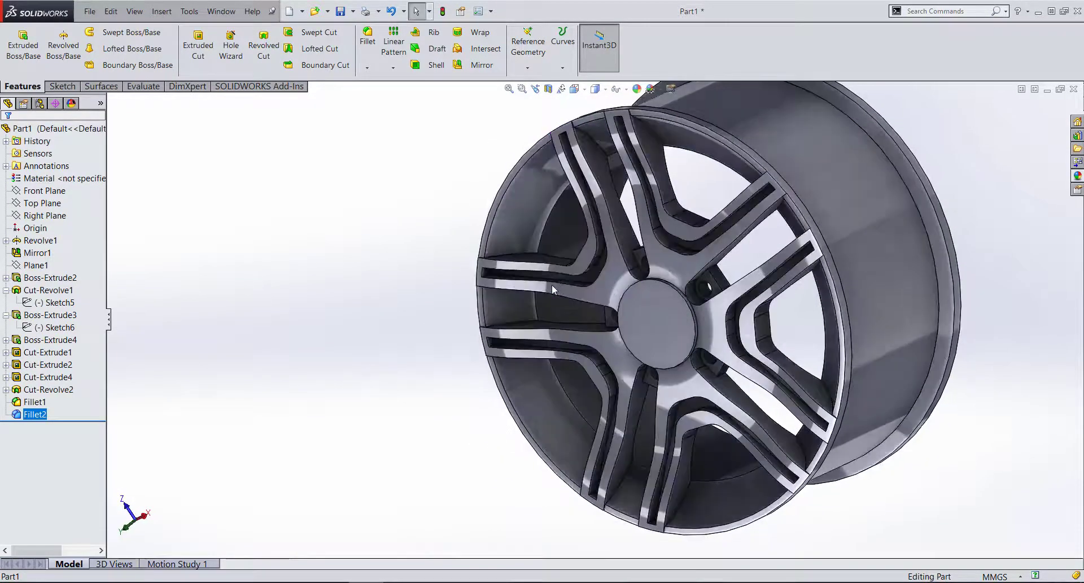
pyautogui.click(818, 163)
pyautogui.rightClick(817, 162)
pyautogui.click(891, 131)
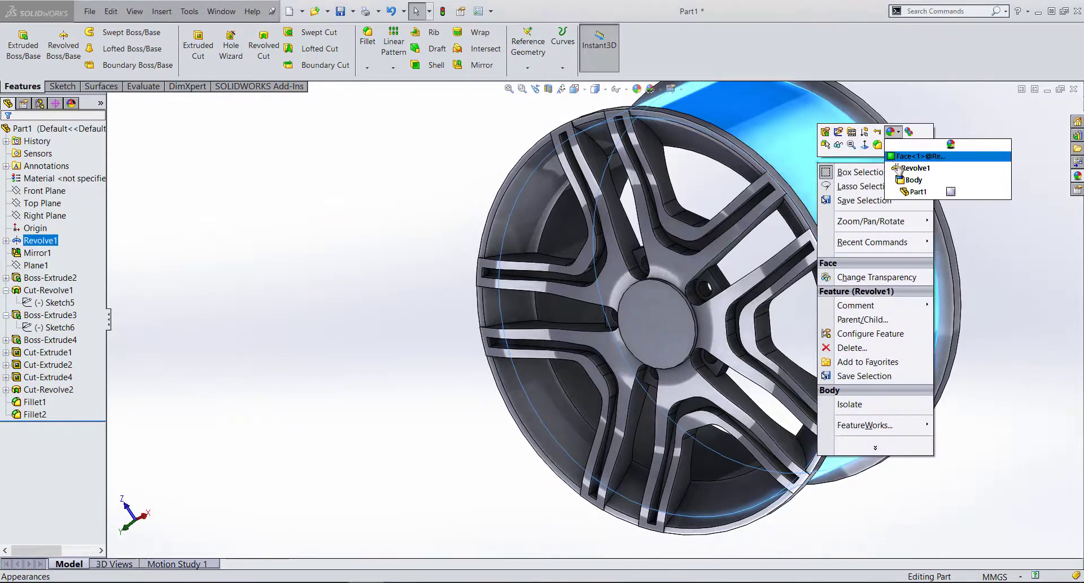
pyautogui.click(914, 180)
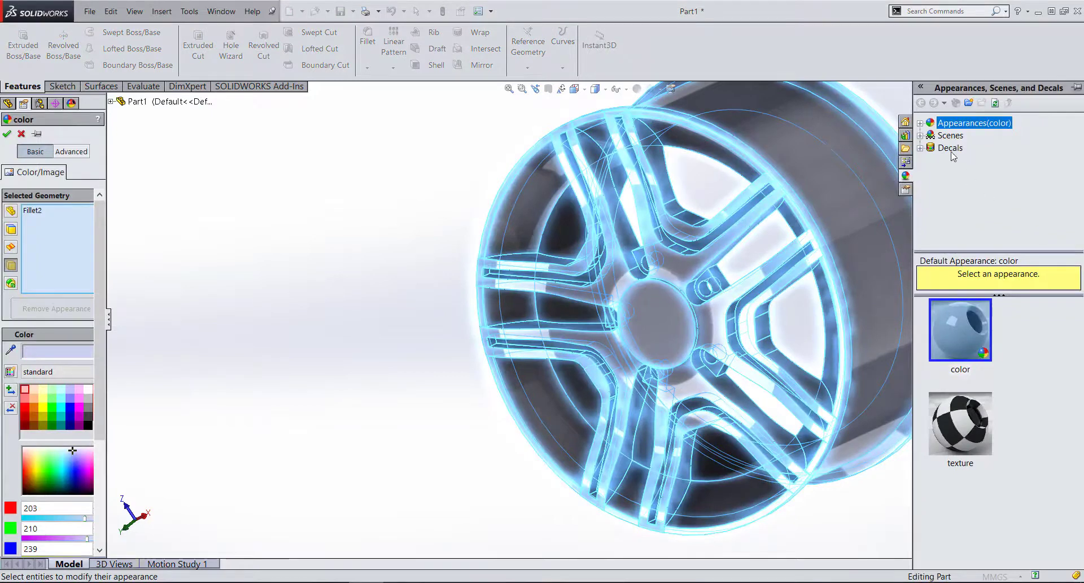
# - Browse the appearance library to the Metal > Aluminum finishes
pyautogui.click(920, 123)
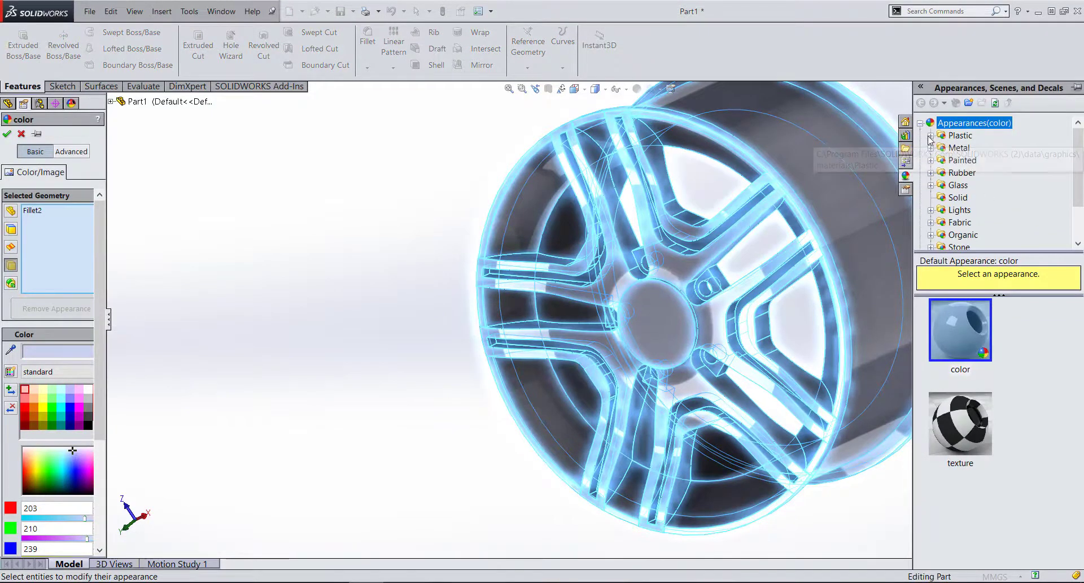
pyautogui.click(930, 135)
pyautogui.click(931, 123)
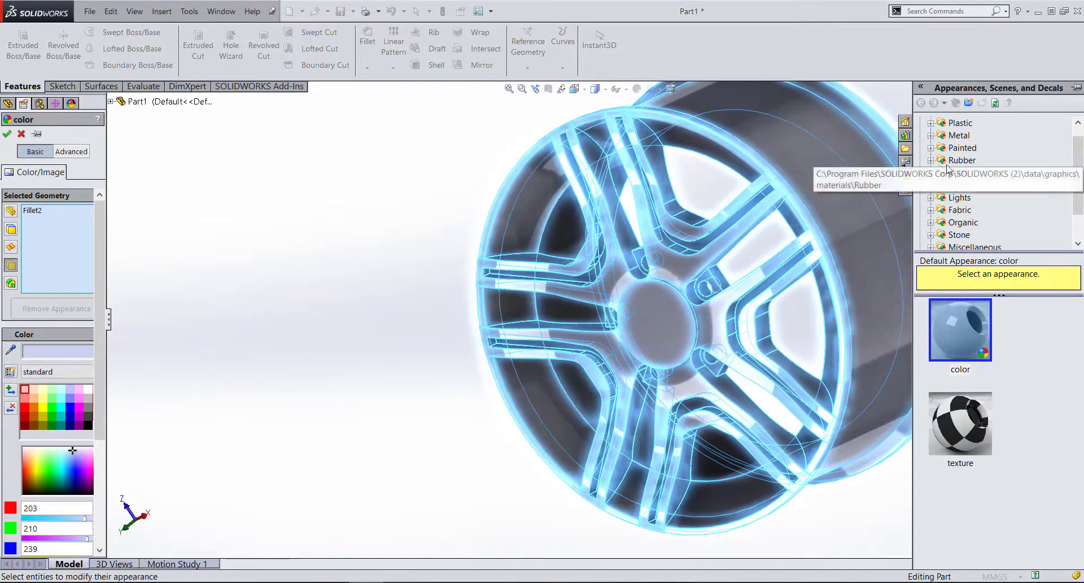
pyautogui.click(930, 135)
pyautogui.click(975, 161)
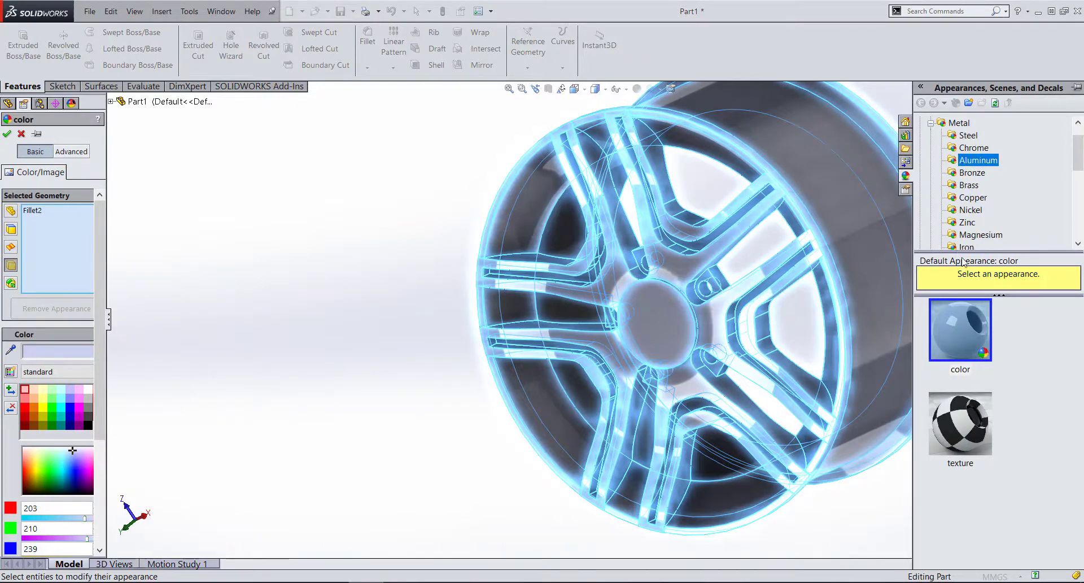
pyautogui.scroll(-3, 992, 339)
pyautogui.scroll(-3, 1003, 389)
pyautogui.scroll(-1, 1002, 405)
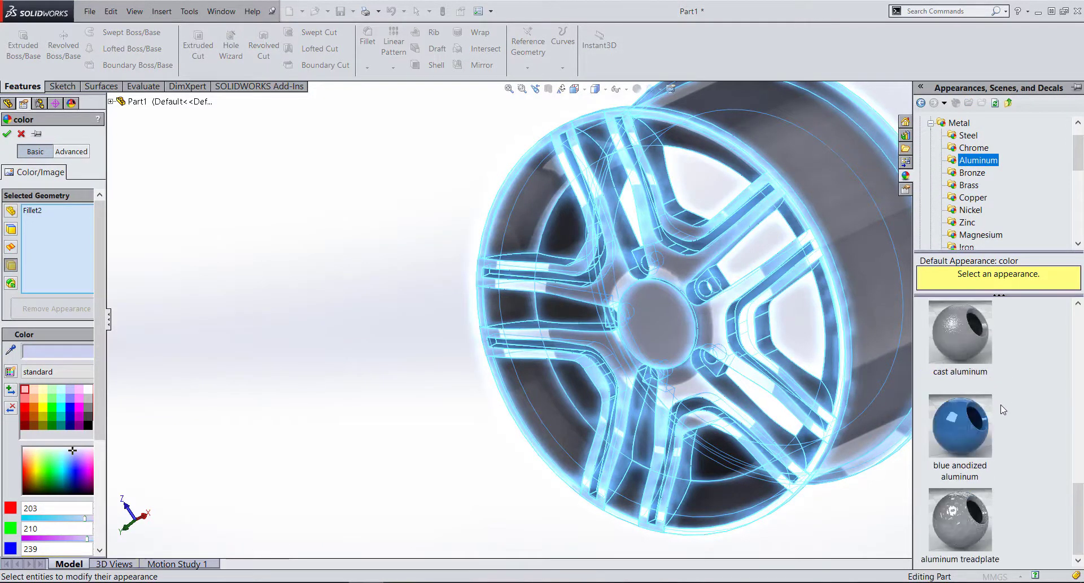
# - Preview cast aluminum, then apply burnished aluminum to the wheel
pyautogui.click(964, 330)
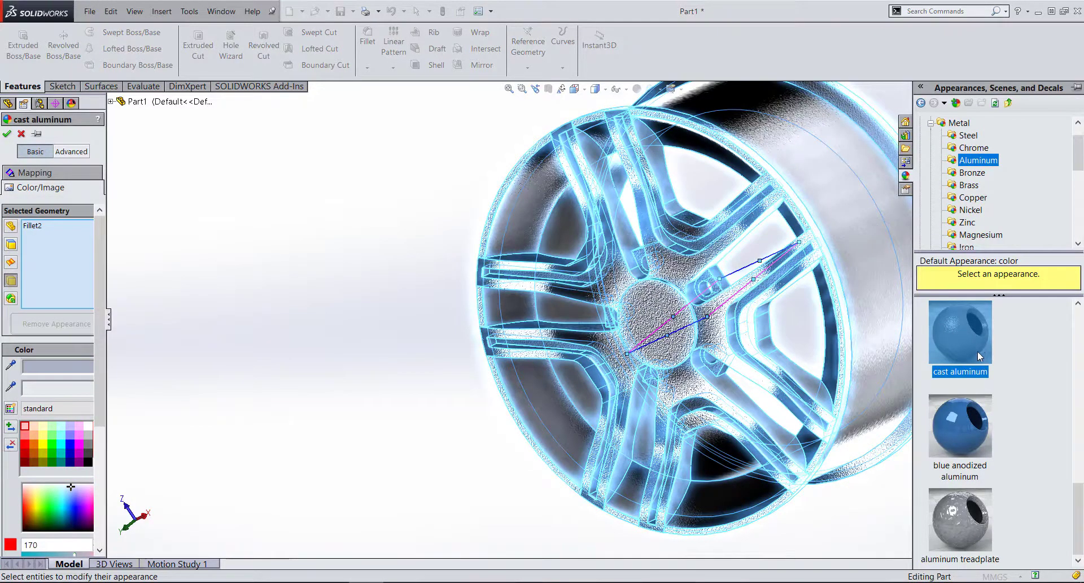
pyautogui.scroll(2, 977, 351)
pyautogui.click(971, 377)
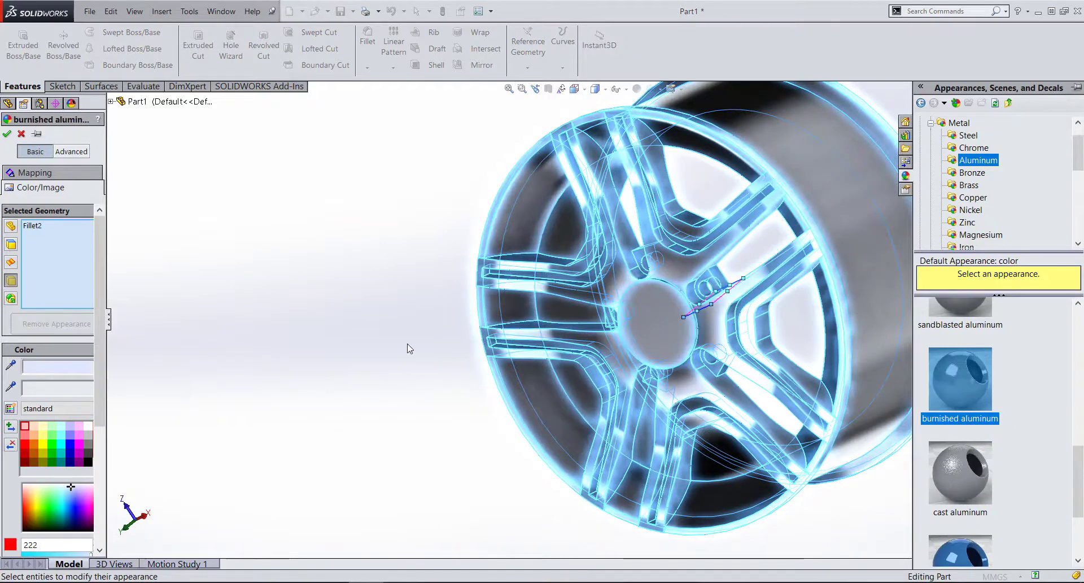
pyautogui.moveTo(406, 346); pyautogui.dragTo(836, 255, button='middle')
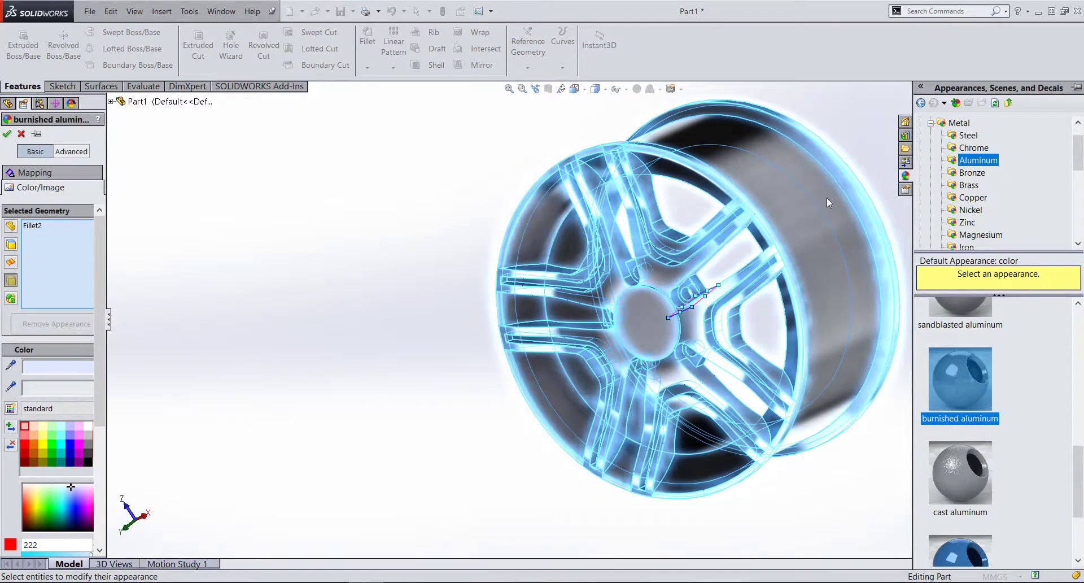
pyautogui.click(7, 134)
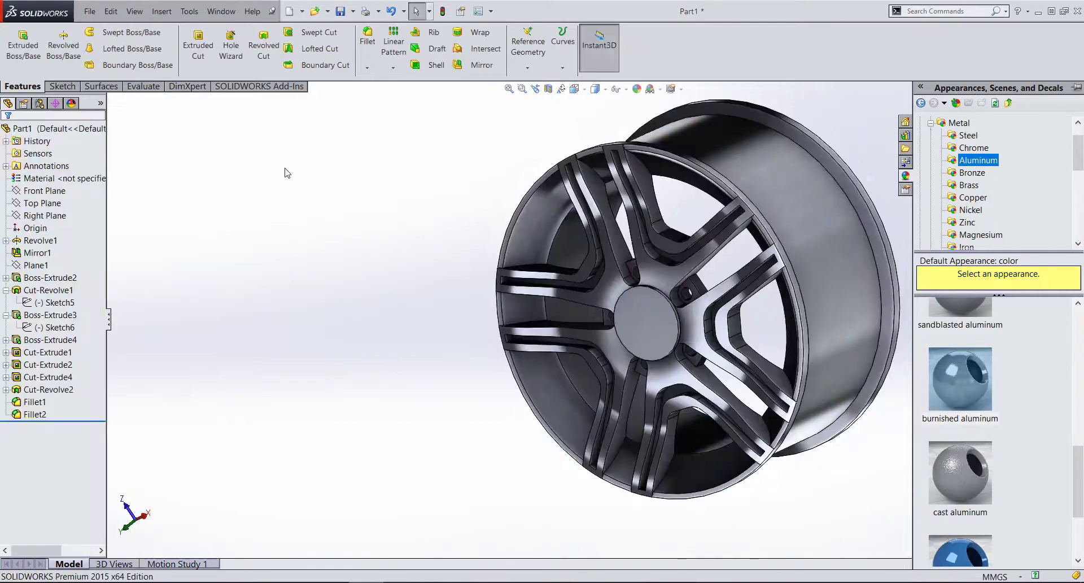
pyautogui.moveTo(676, 320)
pyautogui.mouseDown(button='middle')
pyautogui.moveTo(704, 316)
pyautogui.moveTo(575, 310)
pyautogui.mouseUp(button='middle')
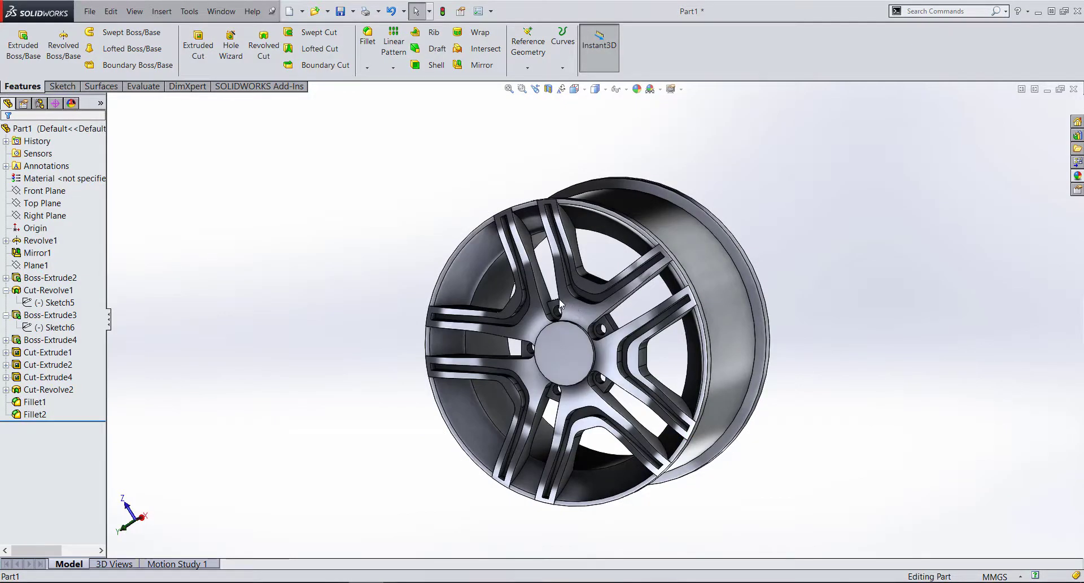
pyautogui.scroll(-5, 571, 307)
pyautogui.moveTo(573, 399)
pyautogui.mouseDown(button='middle')
pyautogui.moveTo(665, 387)
pyautogui.moveTo(612, 406)
pyautogui.mouseUp(button='middle')
pyautogui.scroll(2, 612, 407)
pyautogui.scroll(3, 606, 404)
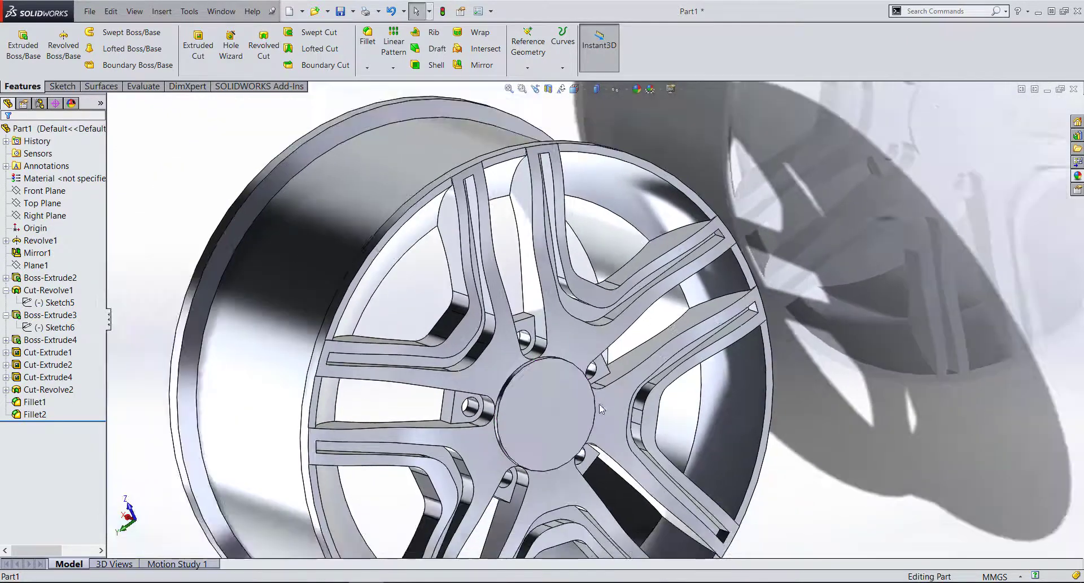
pyautogui.scroll(-3, 582, 380)
pyautogui.scroll(-2, 566, 357)
pyautogui.scroll(-2, 530, 381)
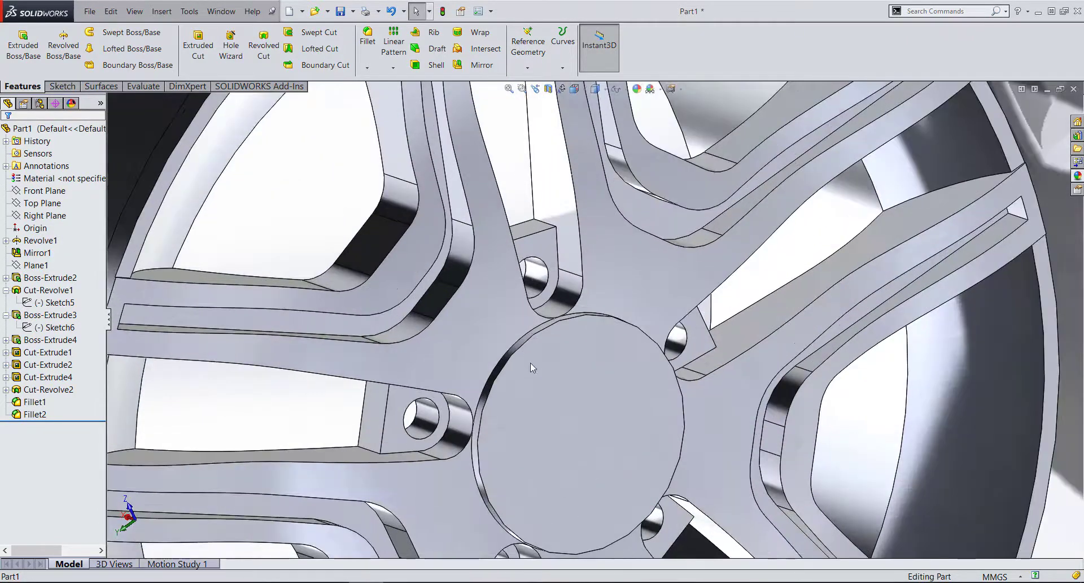
pyautogui.scroll(-1, 530, 362)
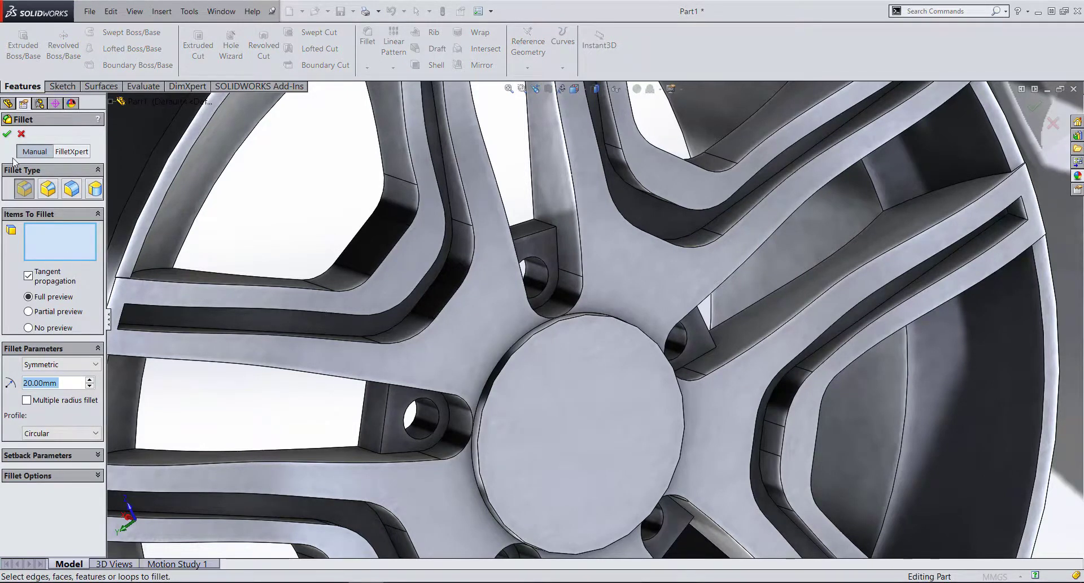
pyautogui.click(21, 135)
pyautogui.click(587, 422)
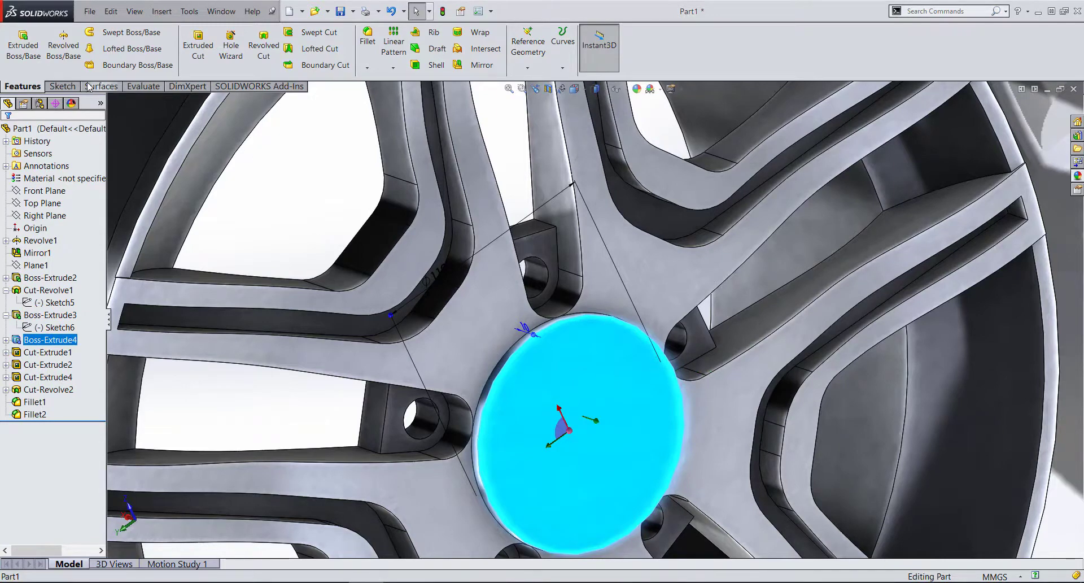
# - Start a sketch on the hub cap face and turn the view to face it
pyautogui.click(63, 85)
pyautogui.click(17, 45)
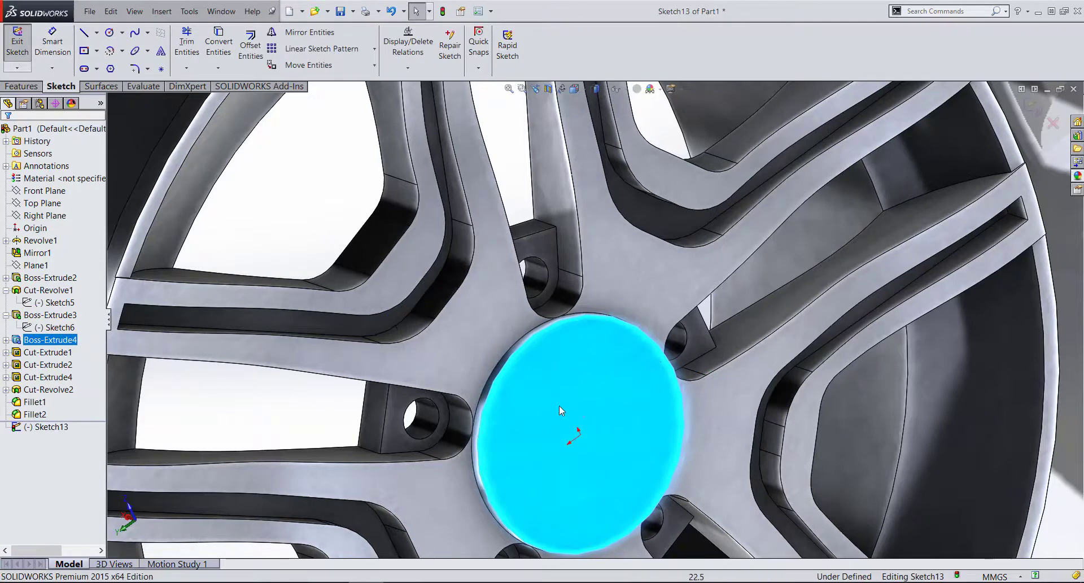
pyautogui.click(574, 89)
pyautogui.click(594, 139)
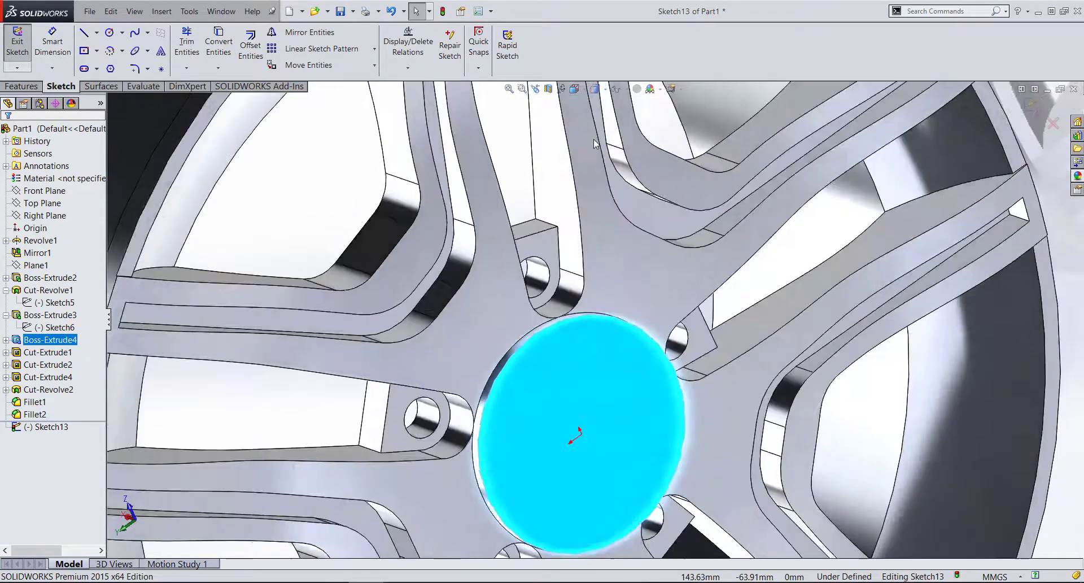
pyautogui.click(577, 89)
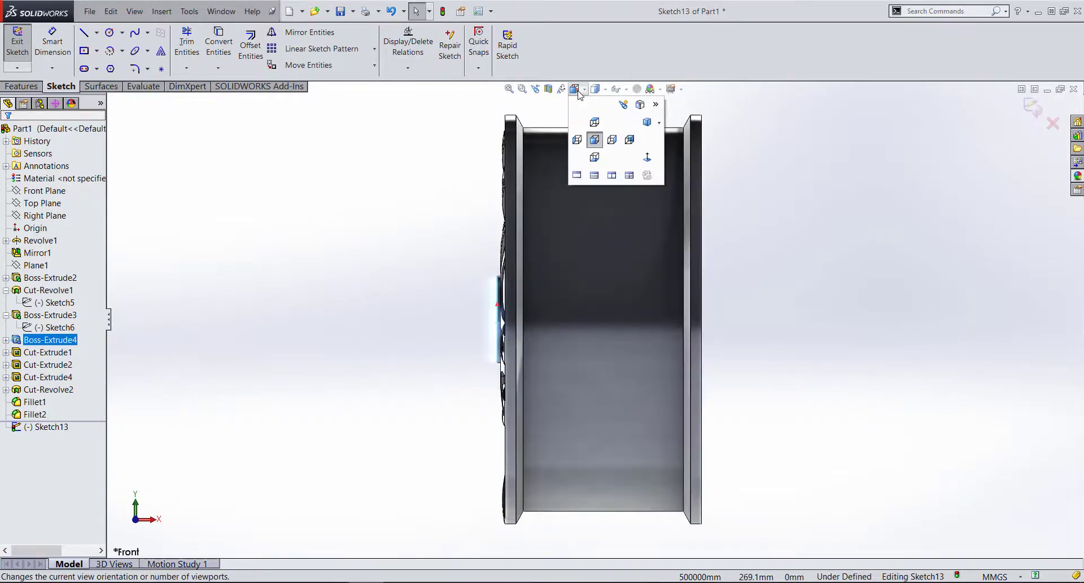
pyautogui.click(576, 140)
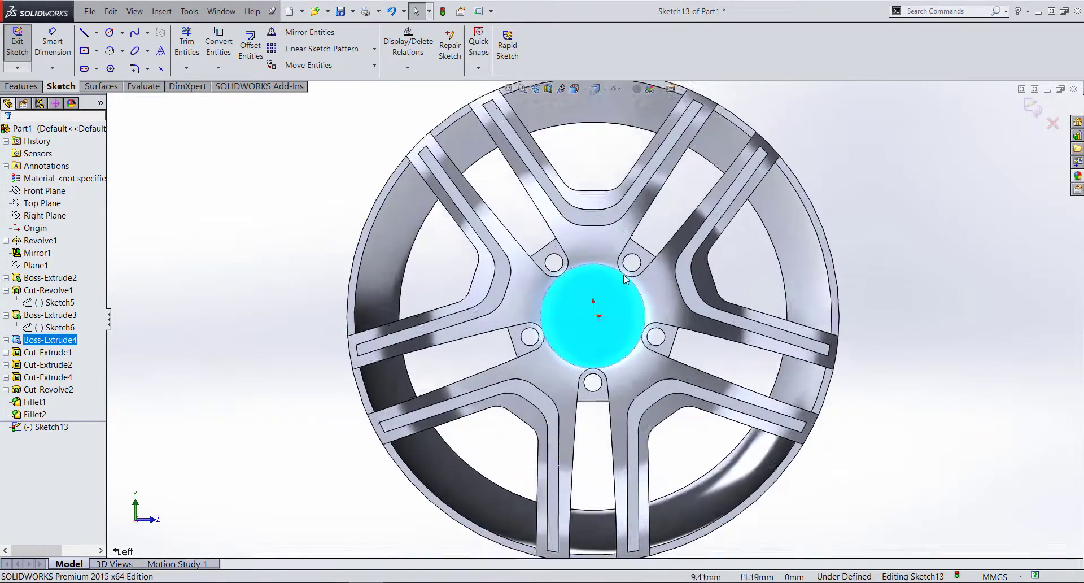
pyautogui.scroll(-3, 623, 275)
# - Draw a circle centred on the hub origin and dimension it to 96 mm diameter
pyautogui.press('c')
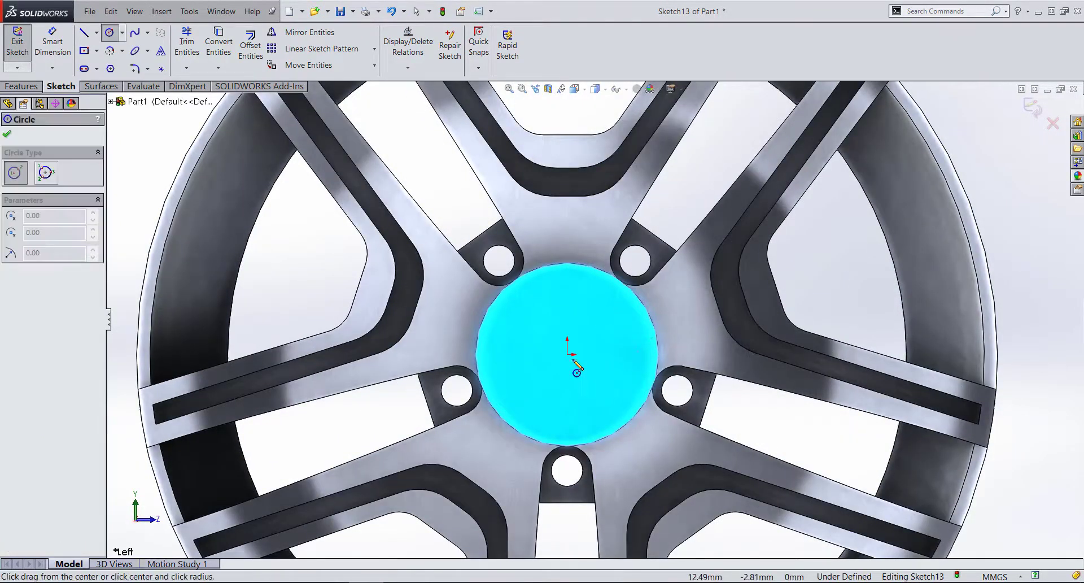
pyautogui.click(568, 354)
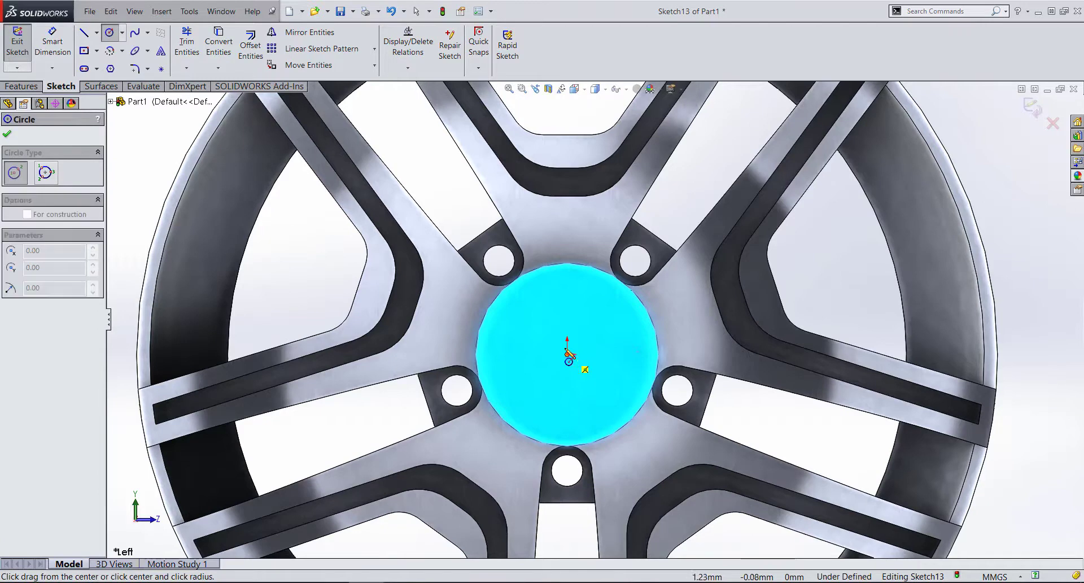
pyautogui.click(542, 281)
pyautogui.press('d')
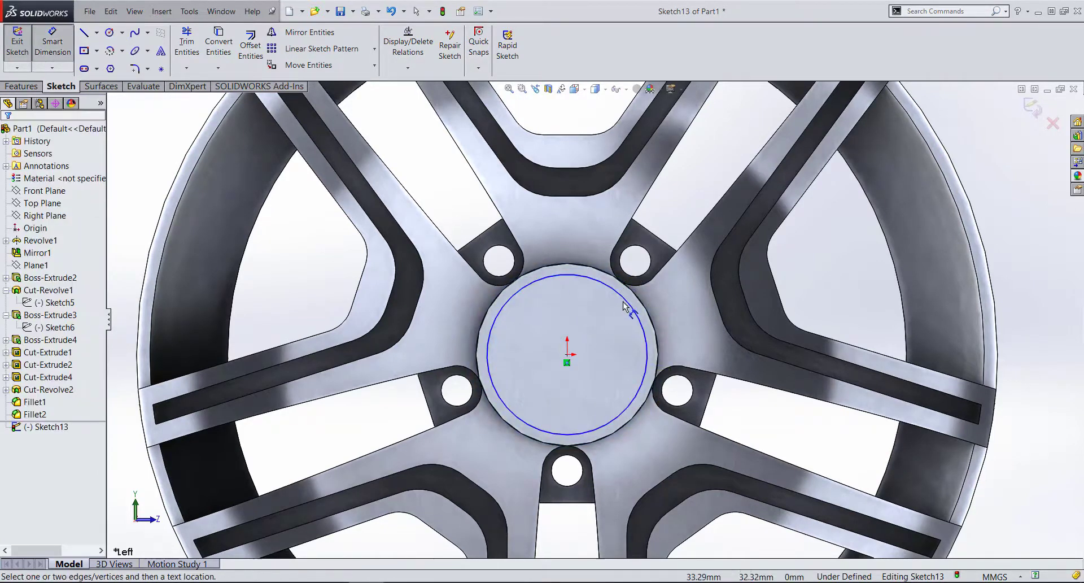
pyautogui.click(635, 314)
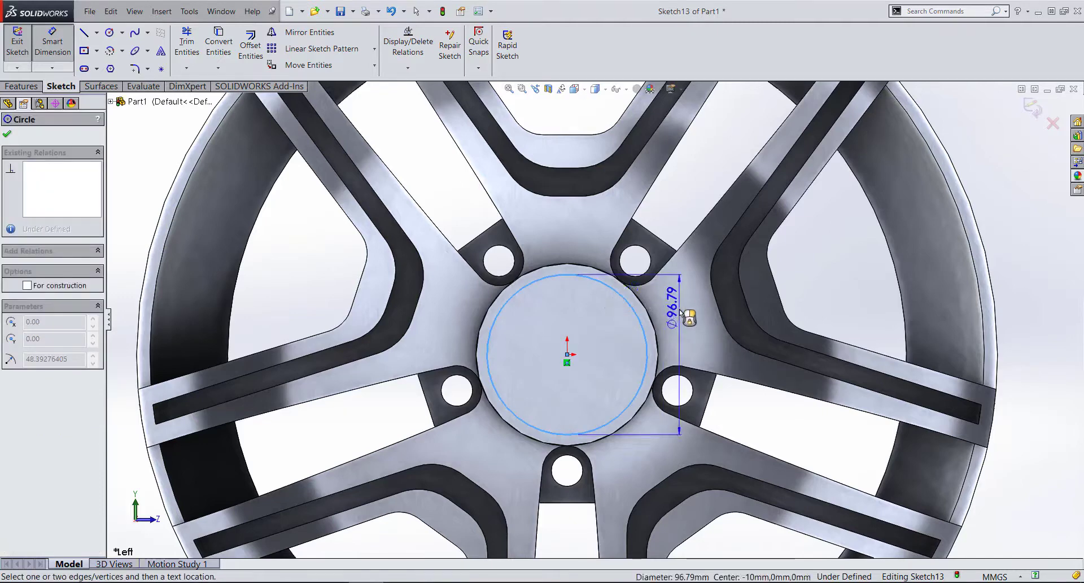
pyautogui.click(689, 337)
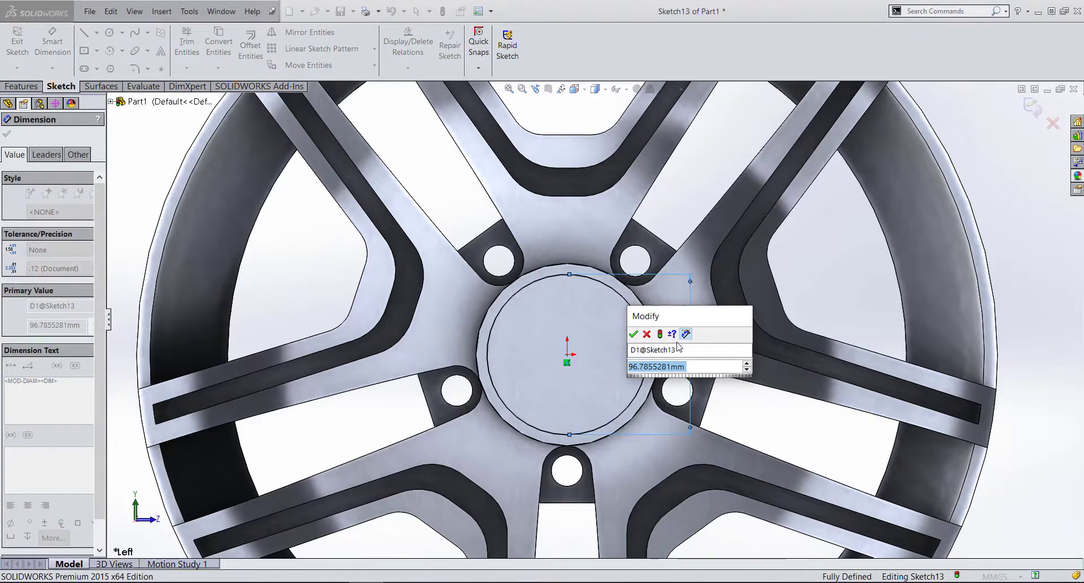
pyautogui.write('96')
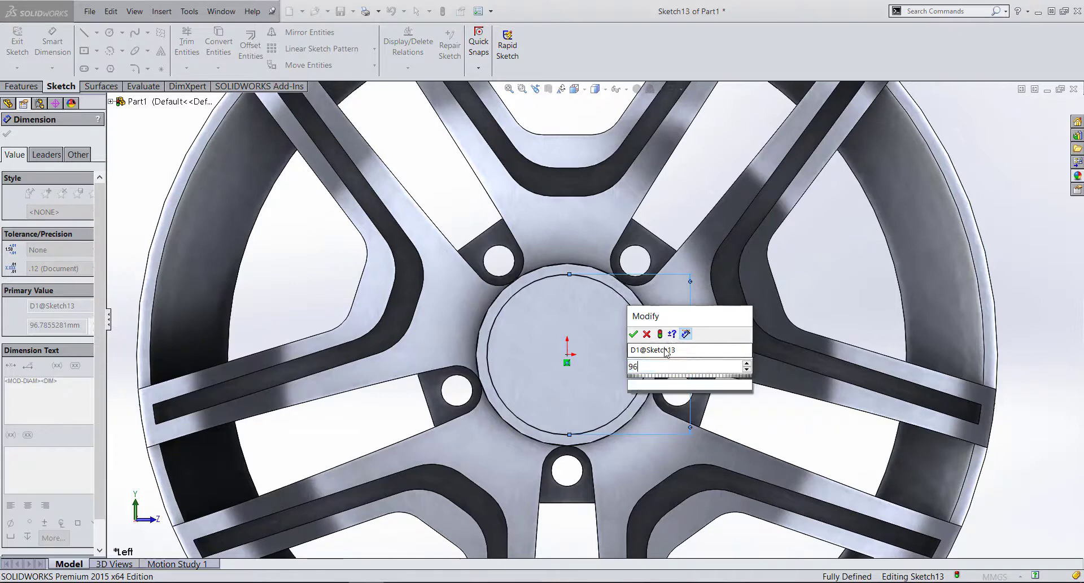
pyautogui.click(637, 338)
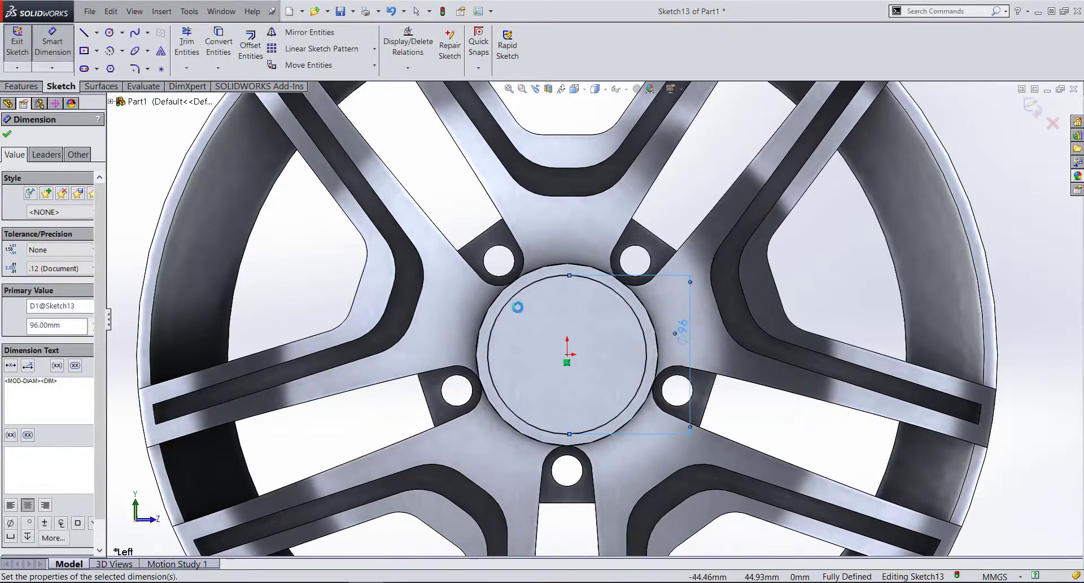
pyautogui.scroll(-2, 525, 302)
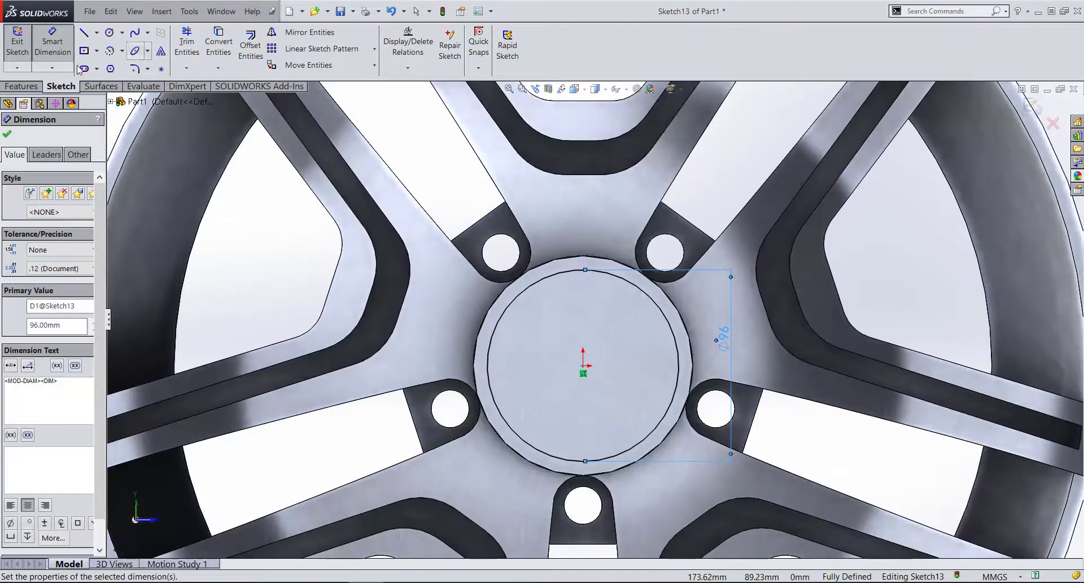
pyautogui.click(14, 86)
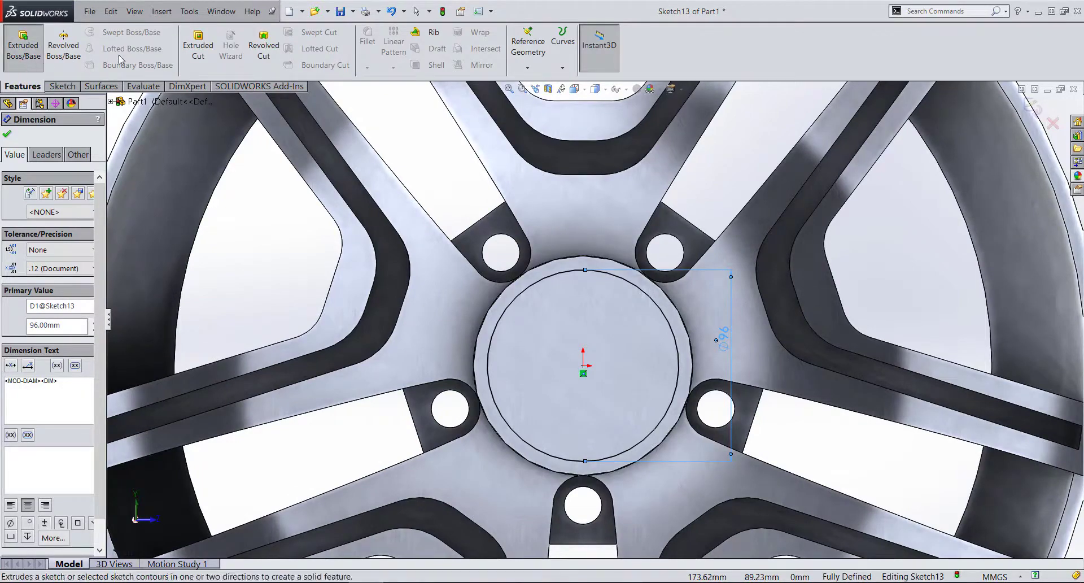
# - Start an extruded cut from the circle, first trying a 5 mm blind depth
pyautogui.click(198, 48)
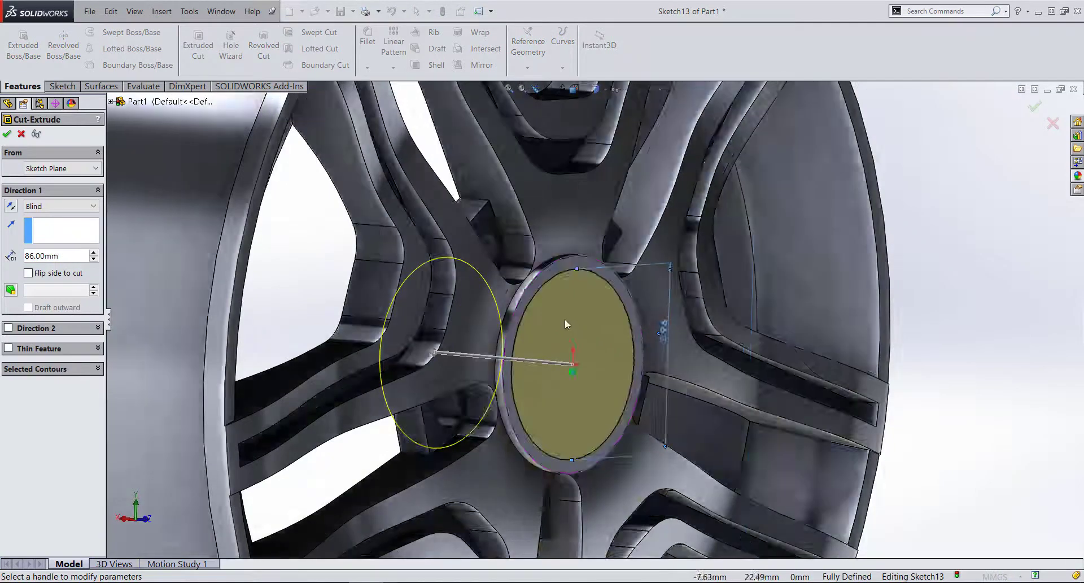
pyautogui.scroll(-5, 564, 319)
pyautogui.doubleClick(68, 256)
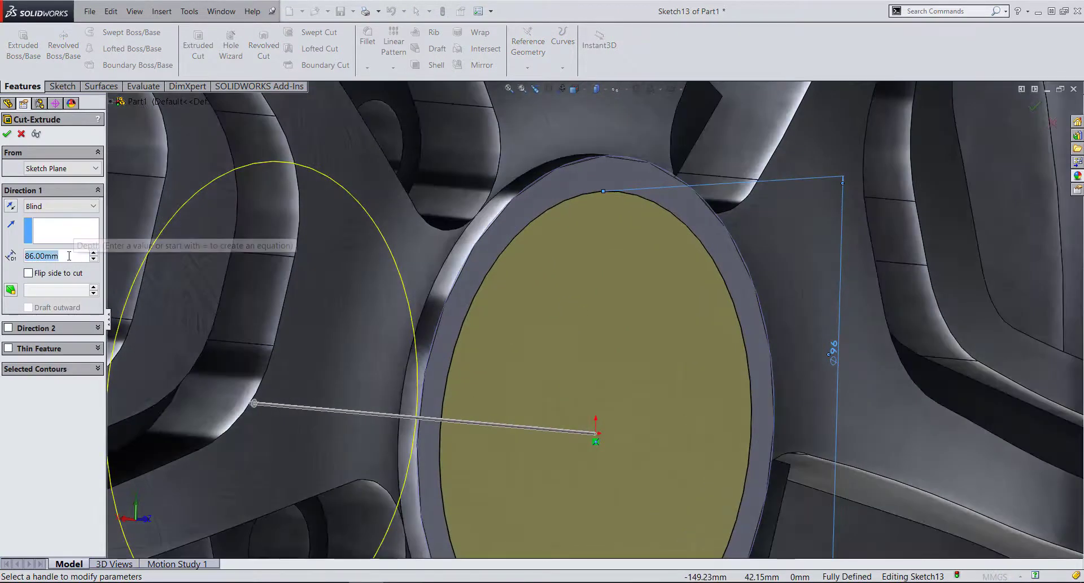
pyautogui.write('5')
pyautogui.click(54, 444)
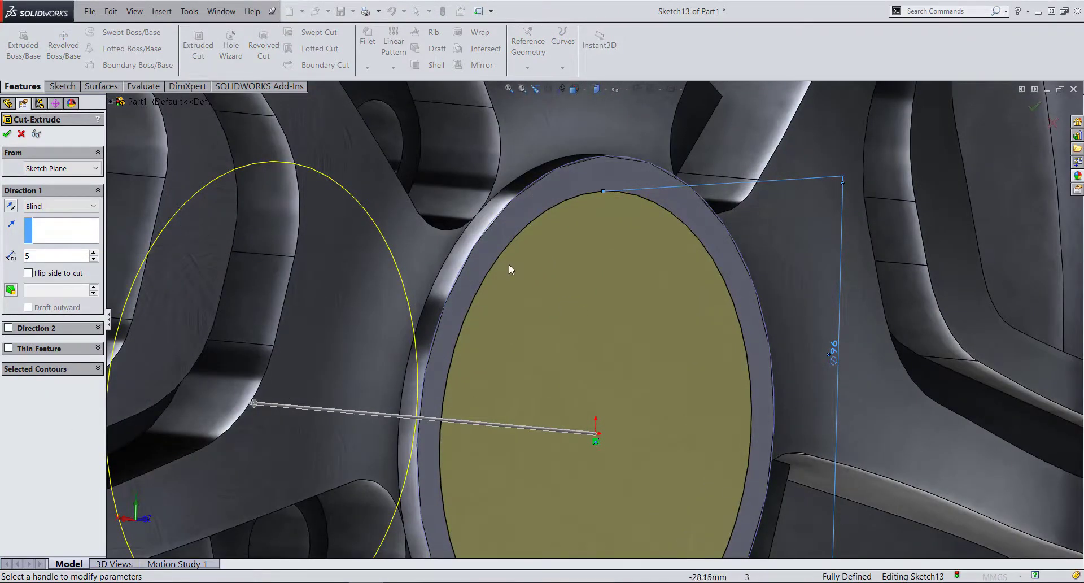
pyautogui.scroll(3, 509, 269)
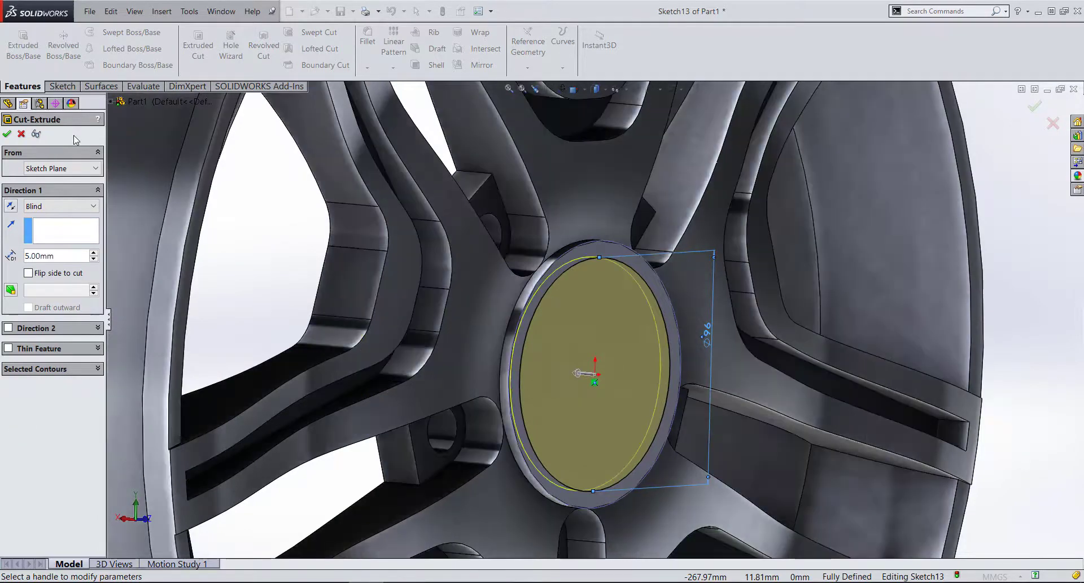
pyautogui.moveTo(484, 299)
pyautogui.mouseDown(button='middle')
pyautogui.moveTo(558, 287)
pyautogui.moveTo(510, 279)
pyautogui.moveTo(520, 291)
pyautogui.moveTo(553, 286)
pyautogui.mouseUp(button='middle')
# - Change the cut depth to 3 mm, apply it, and inspect the recess
pyautogui.scroll(-3, 567, 292)
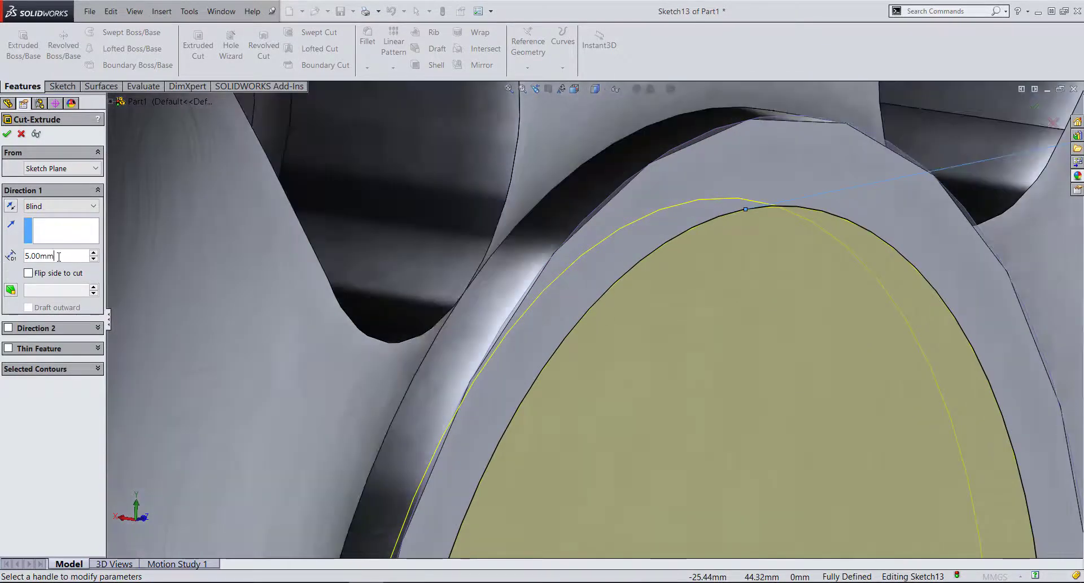
pyautogui.doubleClick(59, 257)
pyautogui.write('3')
pyautogui.press('Return')
pyautogui.scroll(2, 608, 351)
pyautogui.scroll(2, 608, 350)
pyautogui.moveTo(608, 351)
pyautogui.mouseDown(button='middle')
pyautogui.moveTo(666, 337)
pyautogui.moveTo(472, 192)
pyautogui.mouseUp(button='middle')
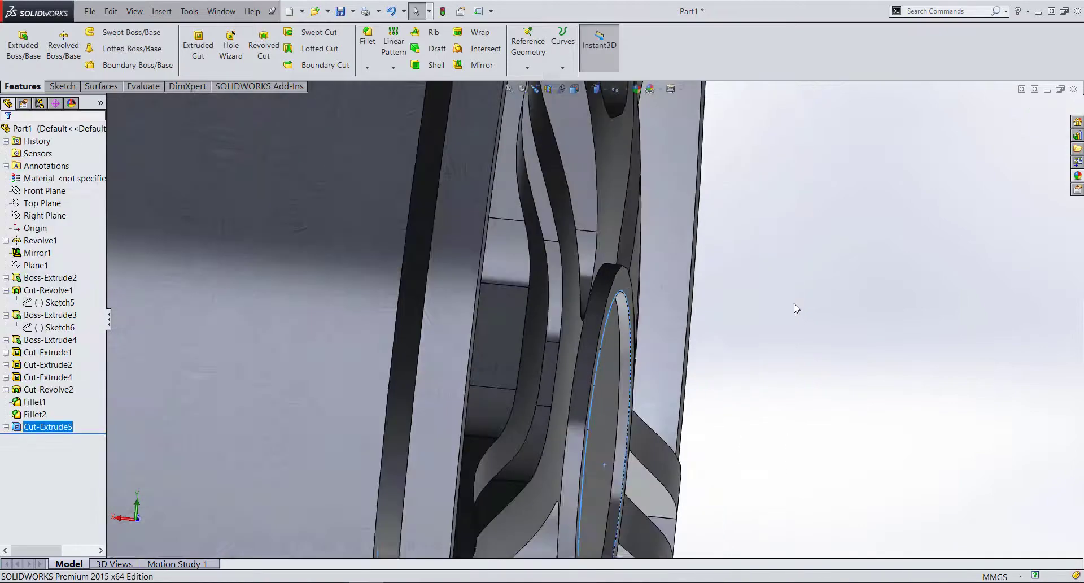
pyautogui.moveTo(622, 320); pyautogui.dragTo(483, 324, button='middle')
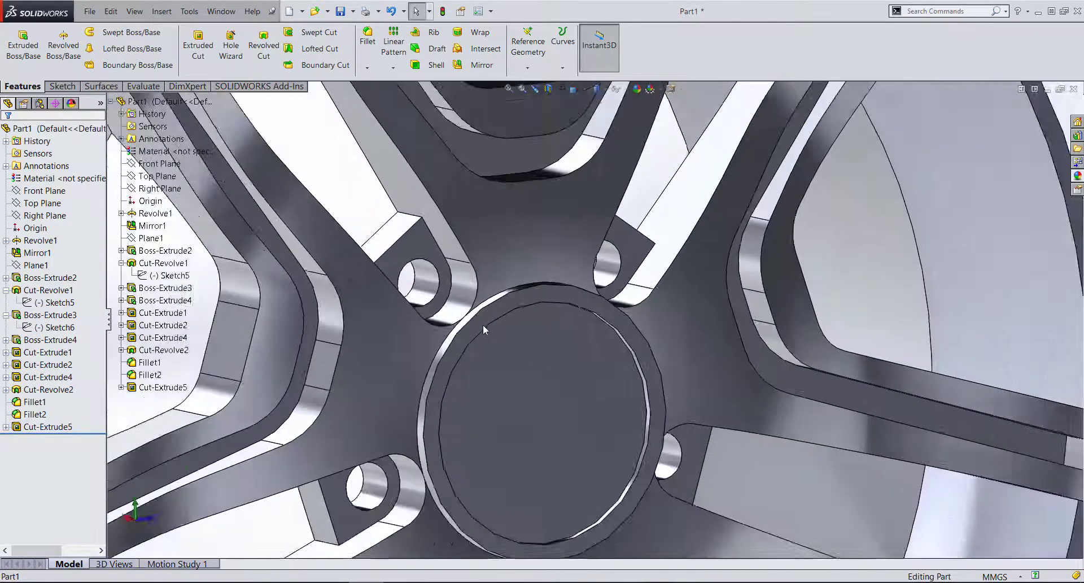
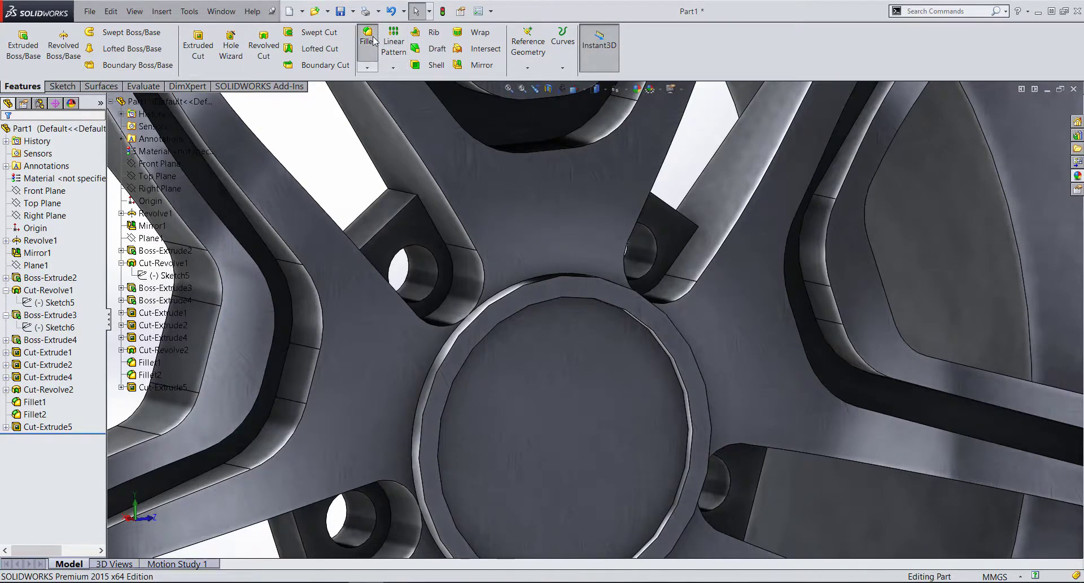
# - Fillet the outer and inner hub-ring edges with a 3 mm radius (Fillet3)
pyautogui.scroll(-2, 509, 307)
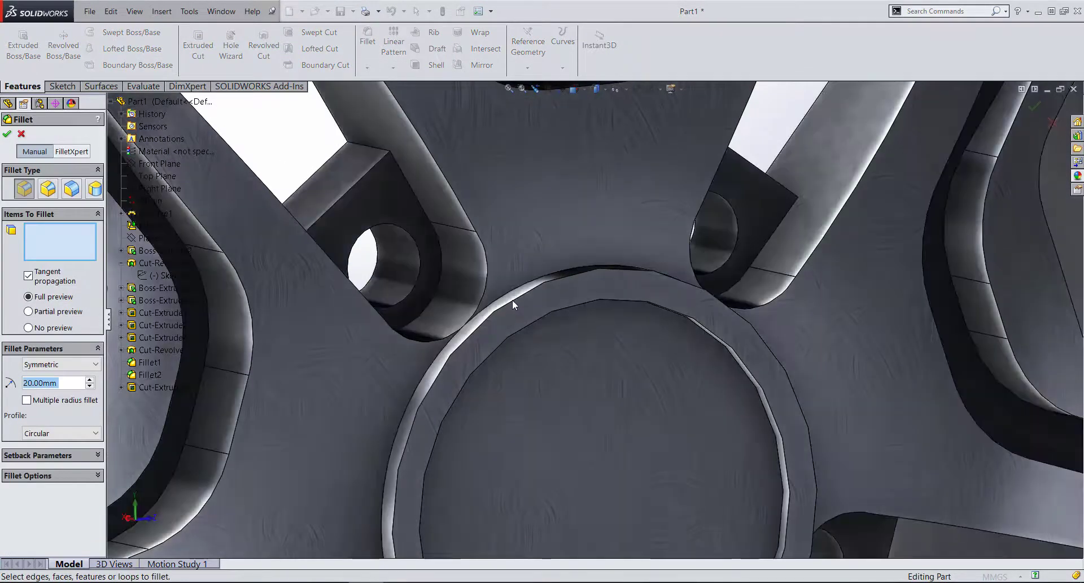
pyautogui.click(513, 299)
pyautogui.scroll(-2, 521, 338)
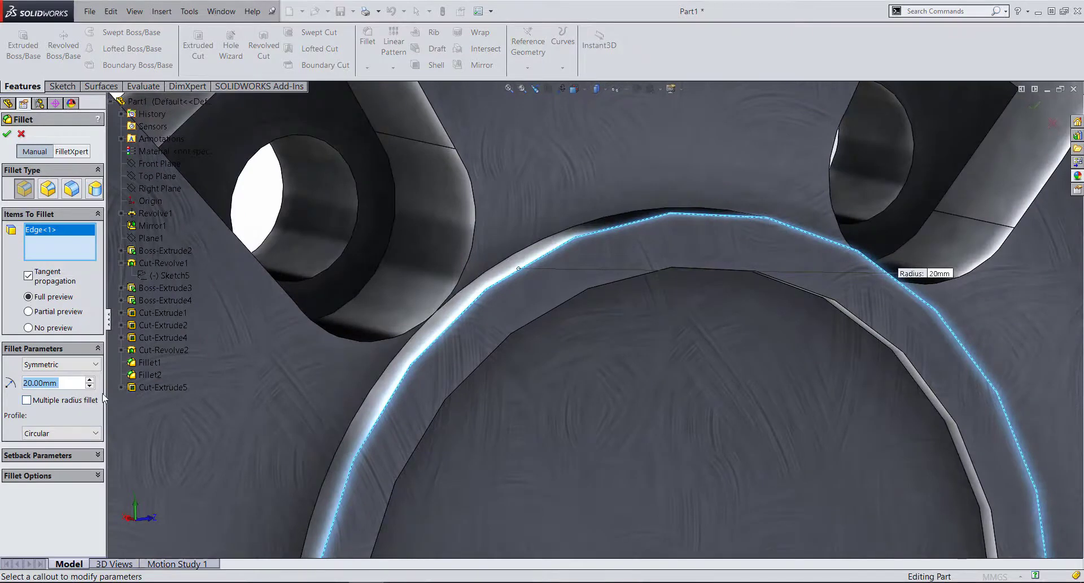
pyautogui.write('2')
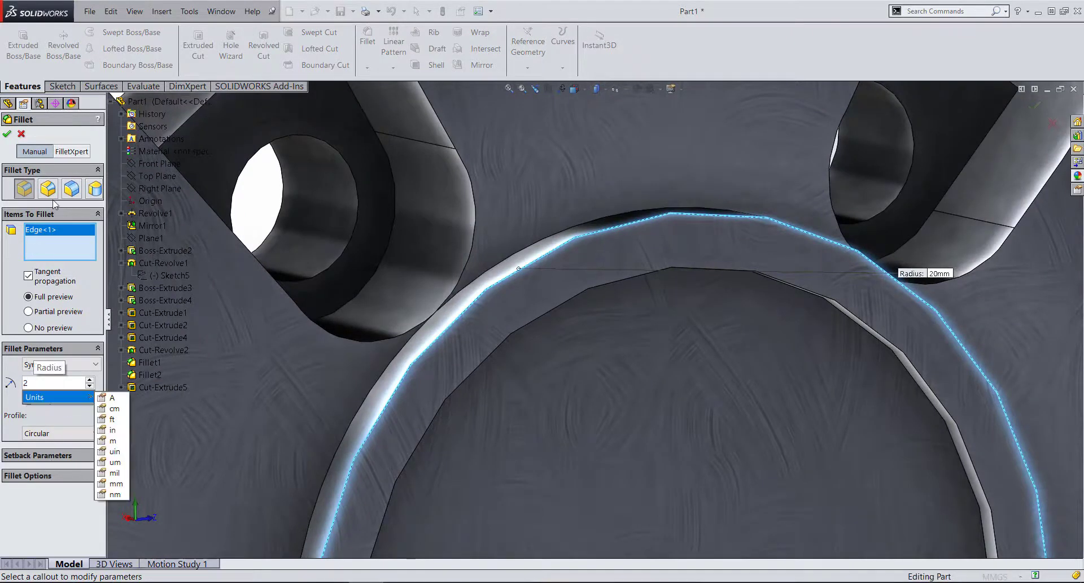
pyautogui.press('Return')
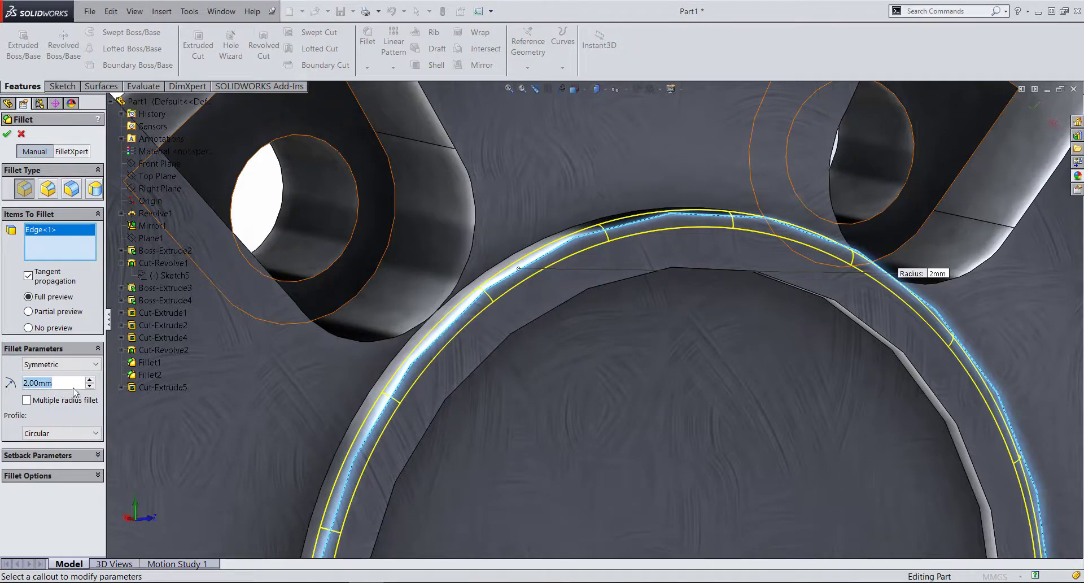
pyautogui.write('3')
pyautogui.press('Return')
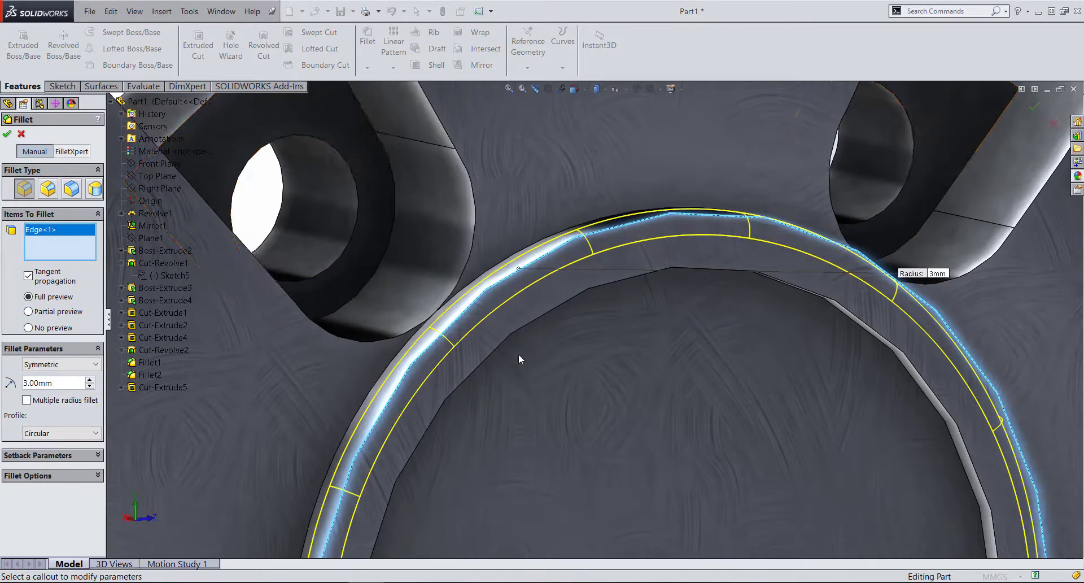
pyautogui.click(507, 340)
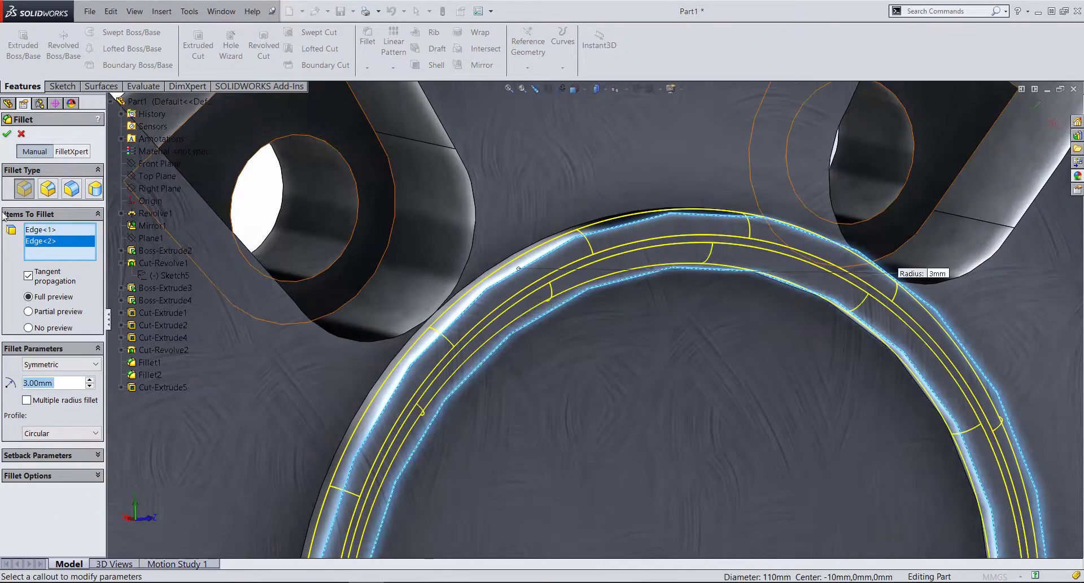
pyautogui.click(6, 134)
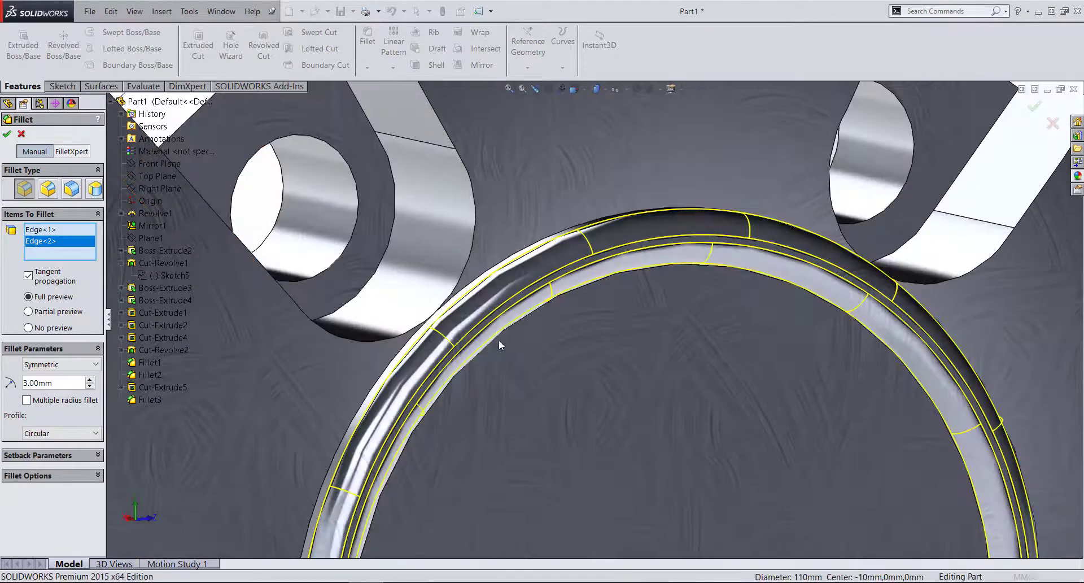
pyautogui.scroll(2, 624, 392)
pyautogui.scroll(2, 602, 388)
pyautogui.scroll(2, 596, 382)
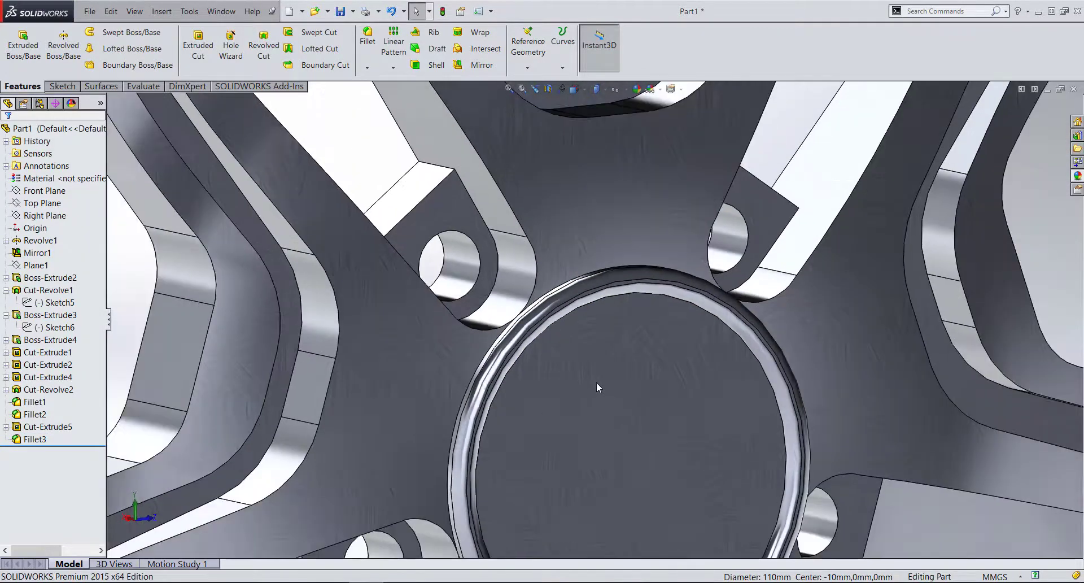
pyautogui.scroll(2, 567, 387)
pyautogui.scroll(2, 567, 387)
pyautogui.scroll(2, 600, 397)
pyautogui.scroll(2, 604, 355)
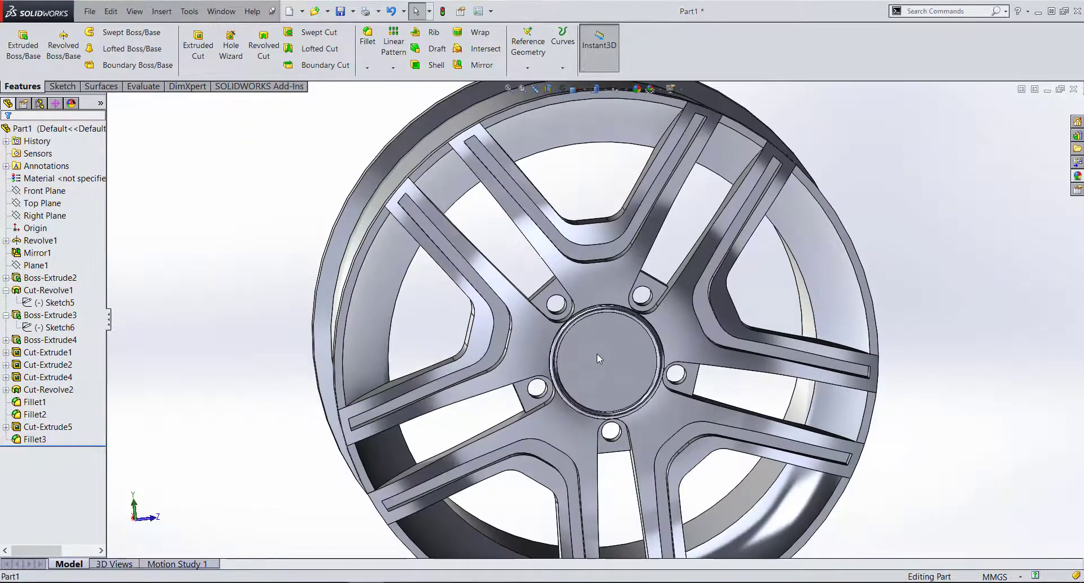
pyautogui.scroll(2, 598, 353)
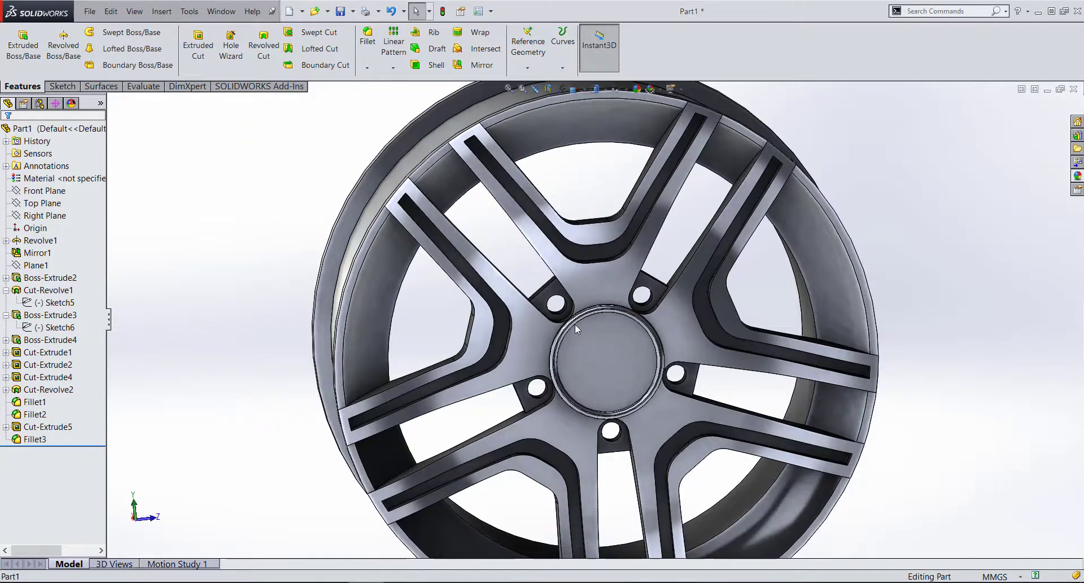
pyautogui.moveTo(575, 323); pyautogui.dragTo(579, 385, button='middle')
pyautogui.scroll(-5, 571, 337)
pyautogui.scroll(-2, 581, 327)
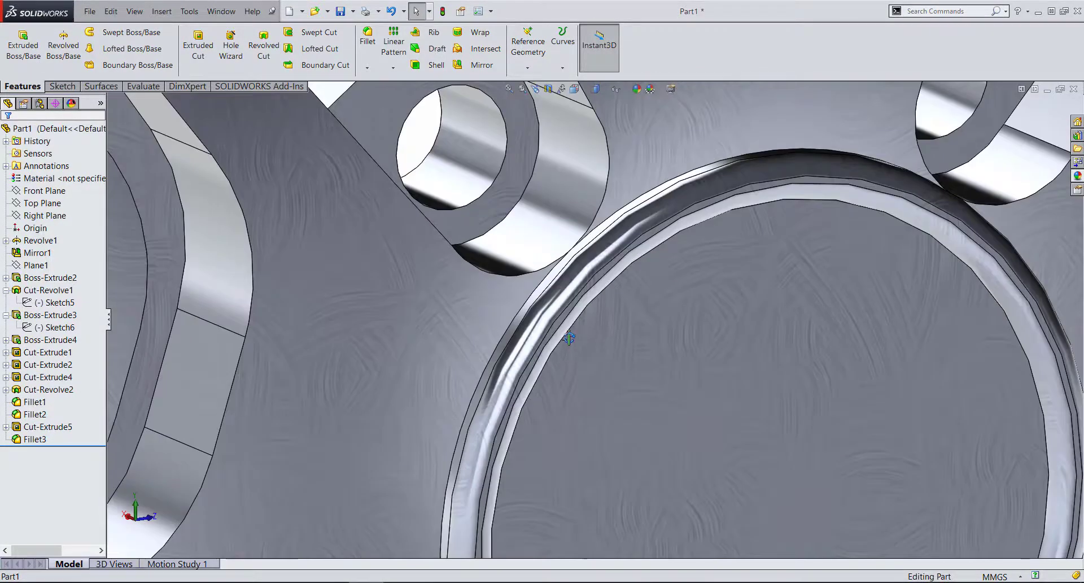
pyautogui.scroll(5, 579, 385)
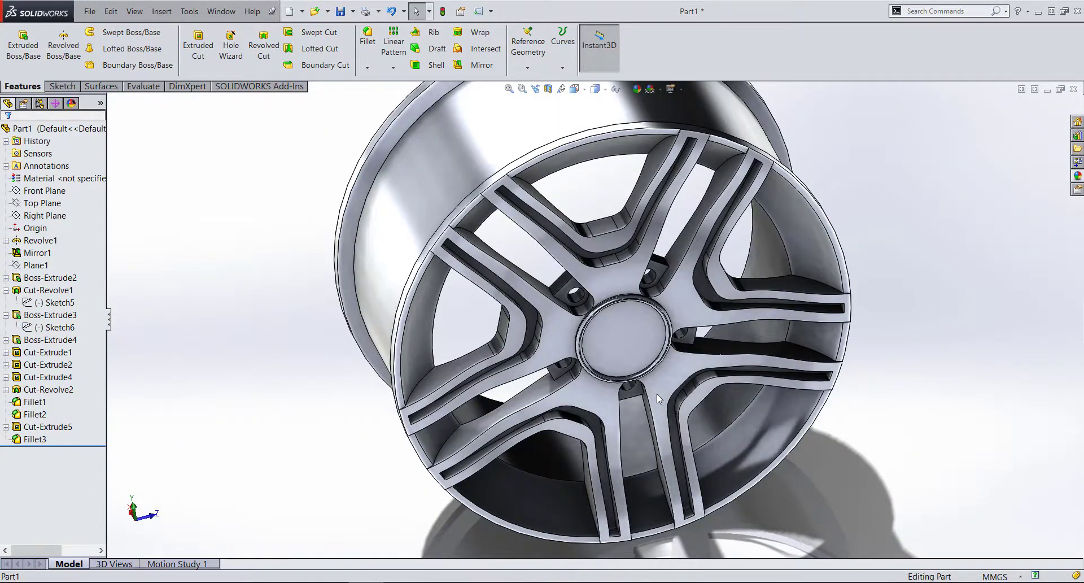
pyautogui.scroll(-5, 608, 333)
pyautogui.moveTo(608, 333); pyautogui.dragTo(611, 232, button='middle')
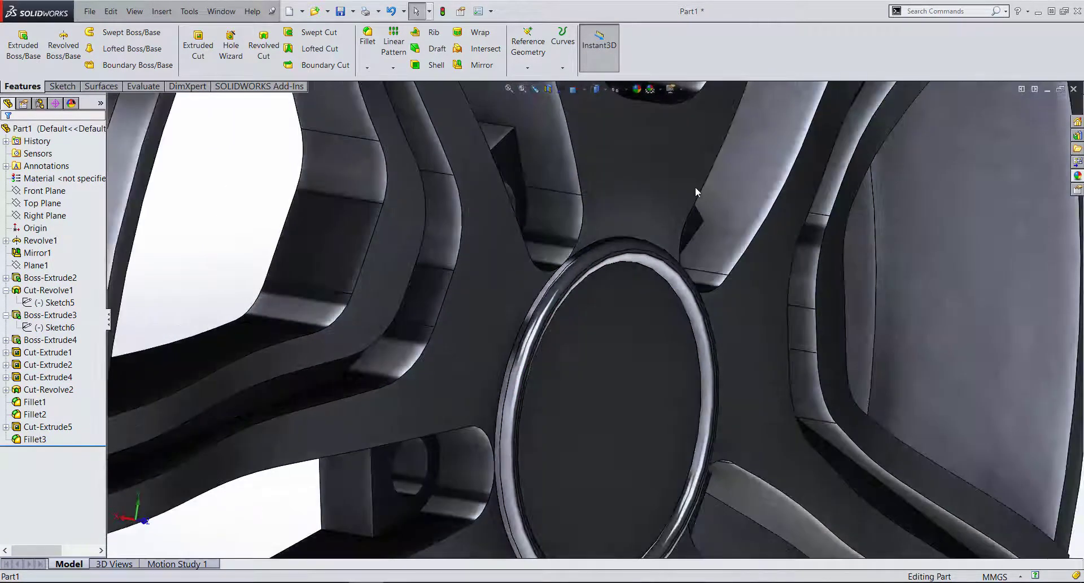
# - Reopen Fillet3 for editing and delete its second edge from the list
pyautogui.click(35, 440)
pyautogui.click(611, 277)
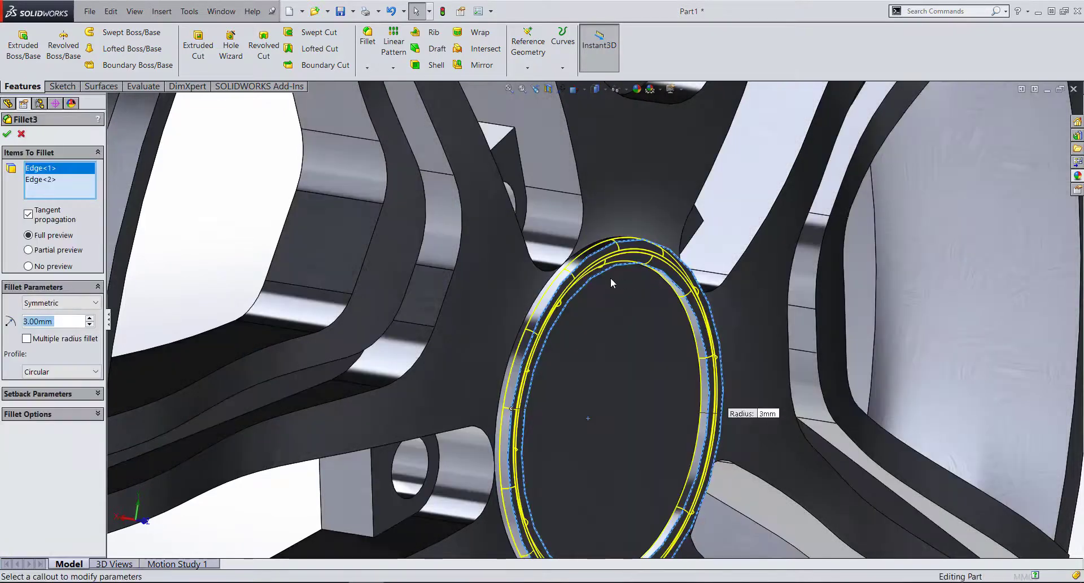
pyautogui.click(42, 180)
pyautogui.rightClick(41, 180)
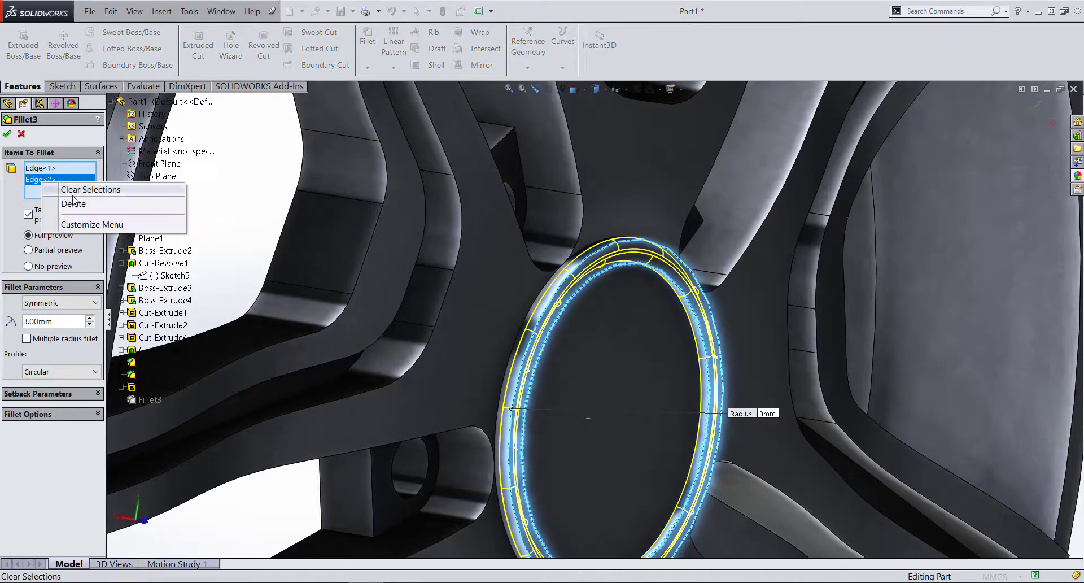
pyautogui.click(62, 205)
# - Change the fillet radius to 5 mm and apply the edit
pyautogui.scroll(-3, 591, 267)
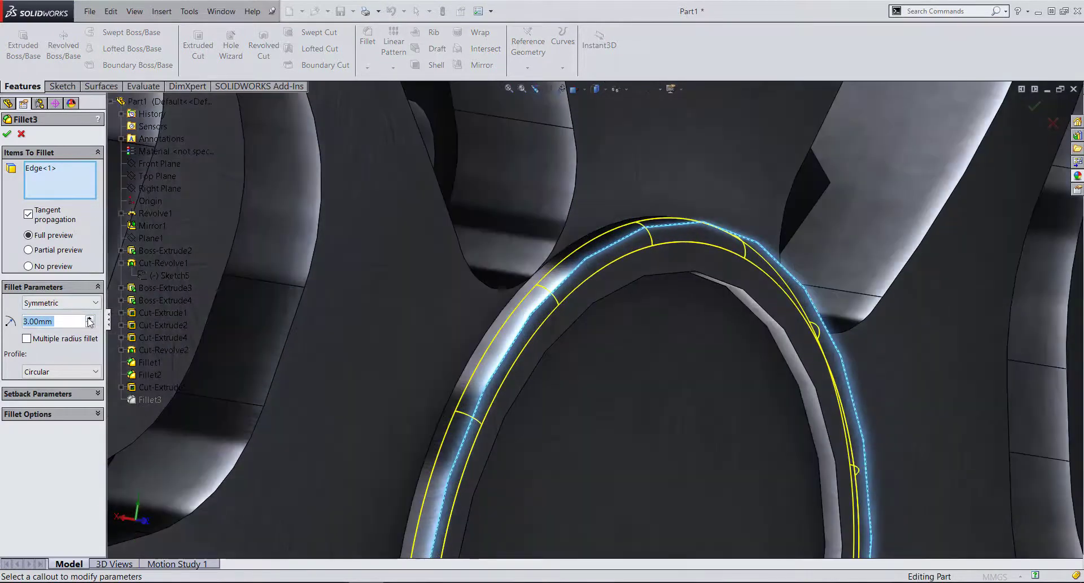
pyautogui.write('5')
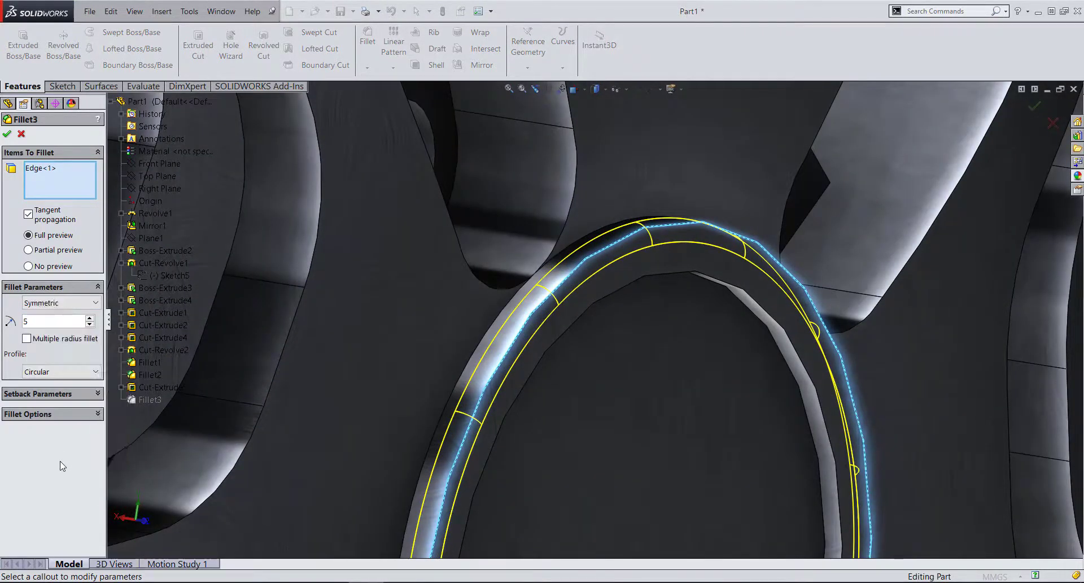
pyautogui.press('Return')
pyautogui.scroll(3, 641, 353)
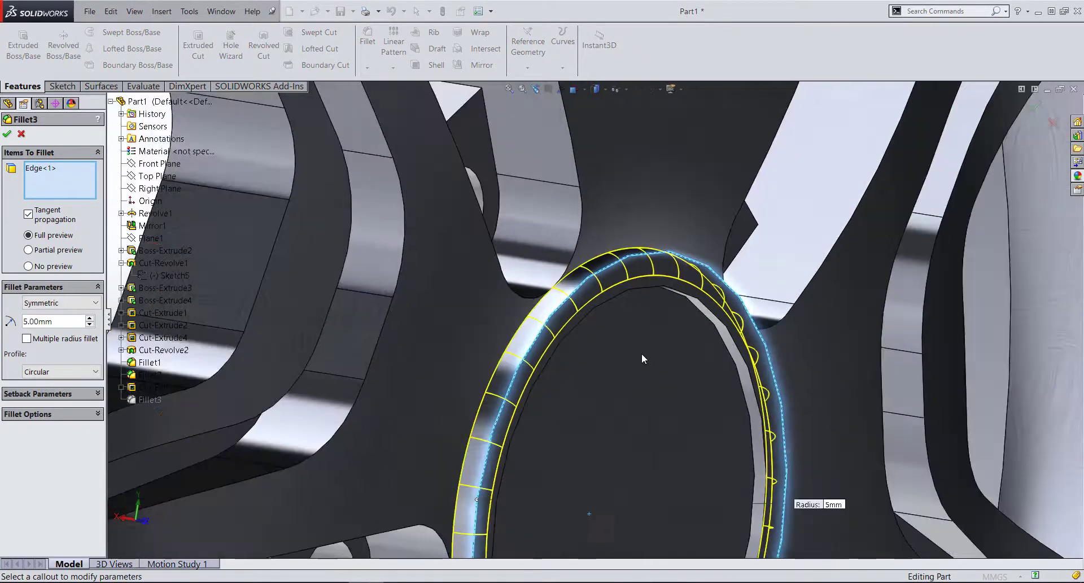
pyautogui.moveTo(644, 309); pyautogui.dragTo(606, 279, button='middle')
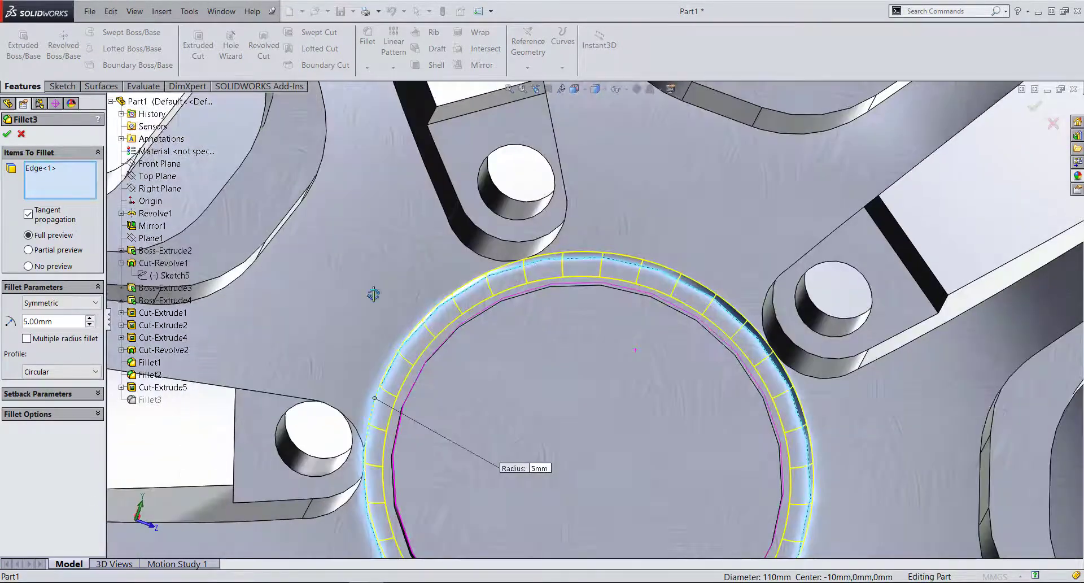
pyautogui.moveTo(606, 279); pyautogui.dragTo(582, 400, button='middle')
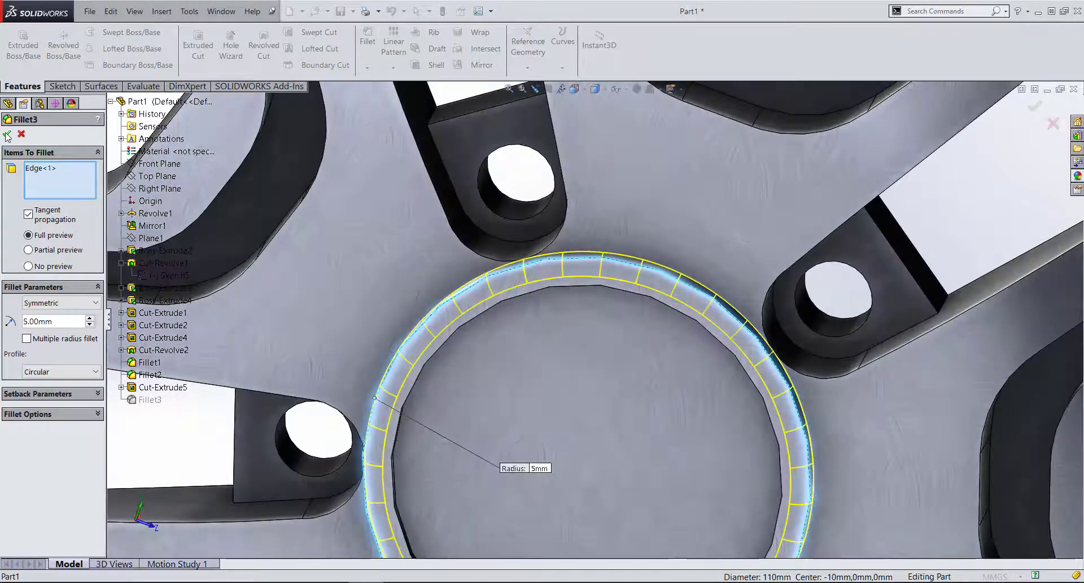
pyautogui.press('Return')
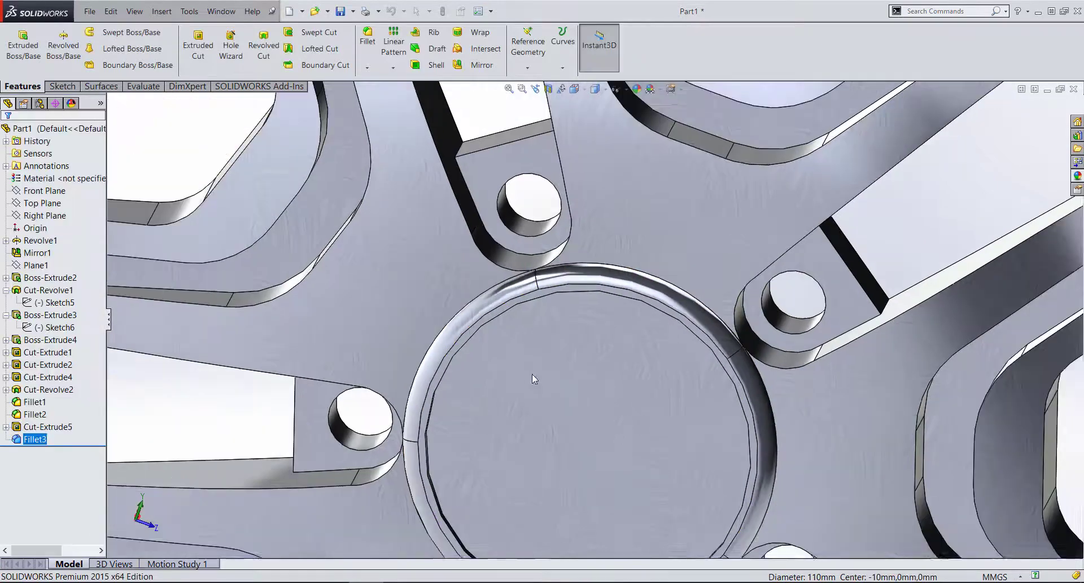
# - Select the hub's inner rim edge for a new fillet with a 1 mm radius
pyautogui.scroll(3, 508, 344)
pyautogui.scroll(3, 581, 346)
pyautogui.moveTo(584, 344); pyautogui.dragTo(576, 322, button='middle')
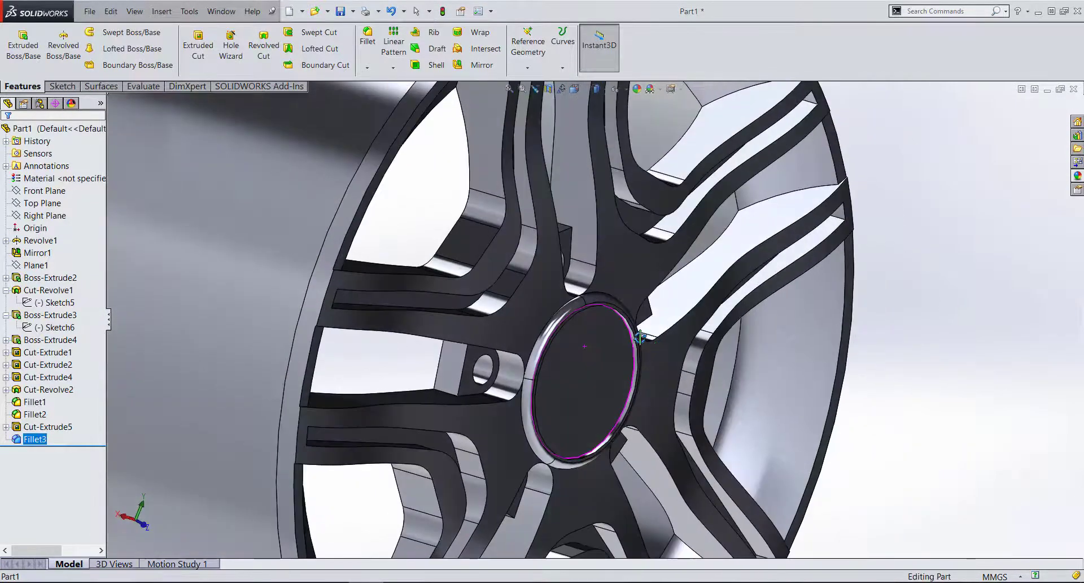
pyautogui.scroll(-5, 576, 315)
pyautogui.scroll(-3, 576, 315)
pyautogui.scroll(-3, 577, 343)
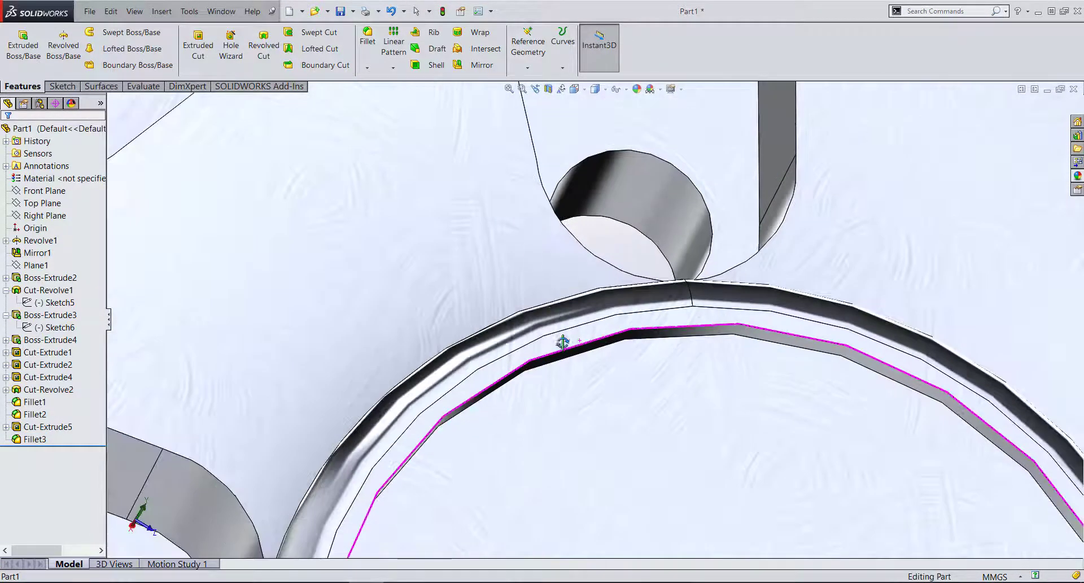
pyautogui.scroll(4, 562, 341)
pyautogui.scroll(5, 588, 390)
pyautogui.moveTo(558, 364)
pyautogui.mouseDown(button='middle')
pyautogui.moveTo(590, 349)
pyautogui.moveTo(484, 322)
pyautogui.mouseUp(button='middle')
pyautogui.scroll(-4, 593, 348)
pyautogui.scroll(3, 615, 363)
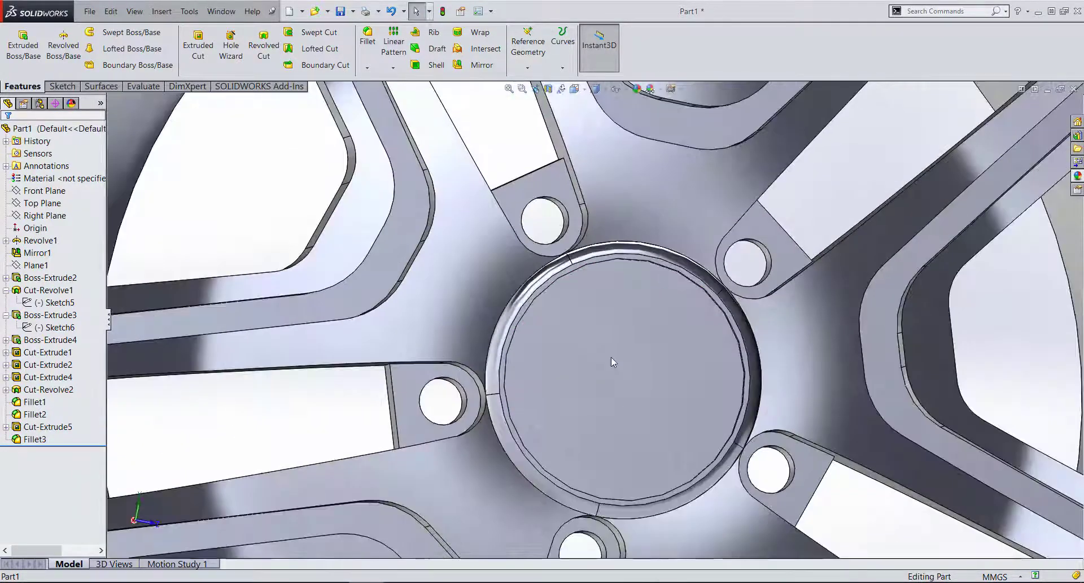
pyautogui.scroll(-2, 615, 363)
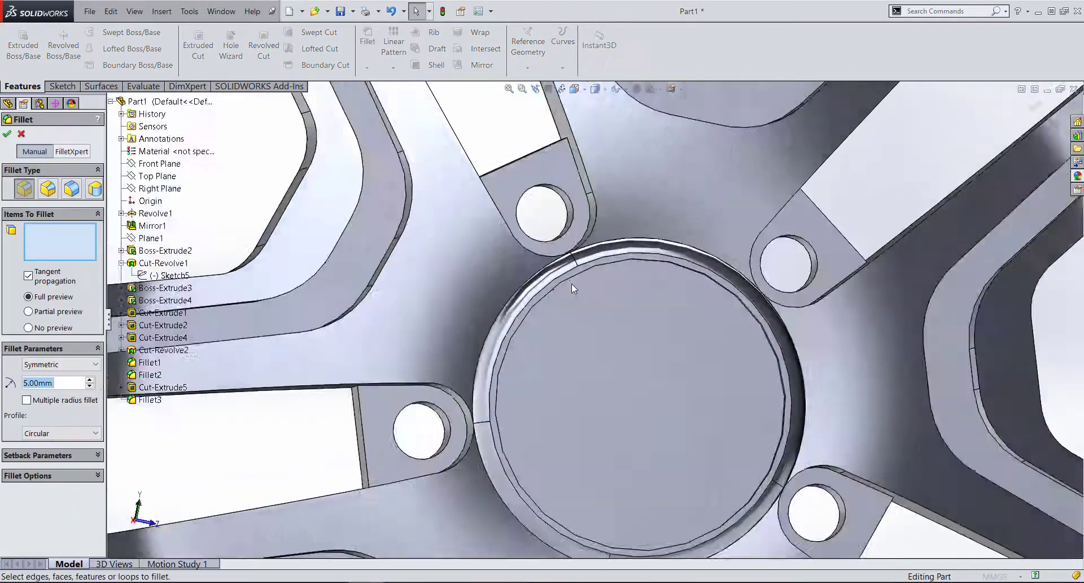
pyautogui.scroll(-3, 572, 284)
pyautogui.scroll(-1, 568, 285)
pyautogui.click(566, 285)
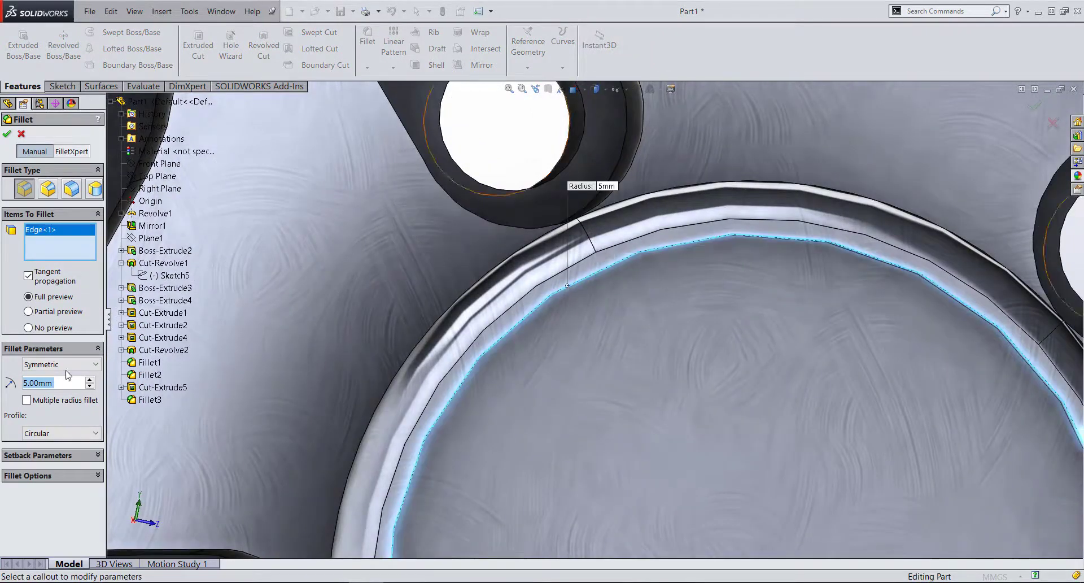
pyautogui.write('1')
pyautogui.press('Return')
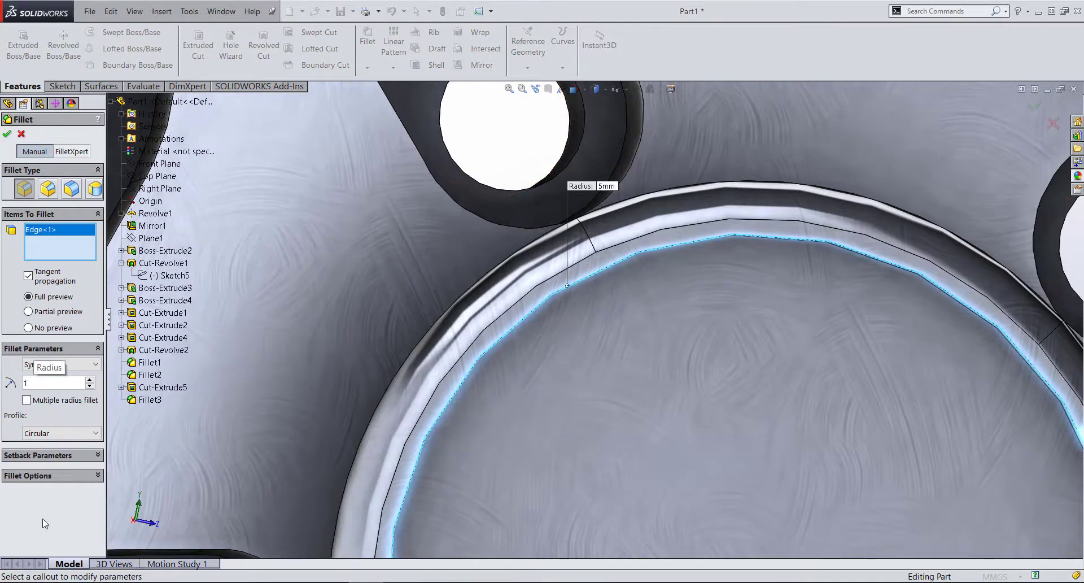
# - Apply the 1 mm fillet and turn the wheel toward a face-on view
pyautogui.scroll(5, 553, 335)
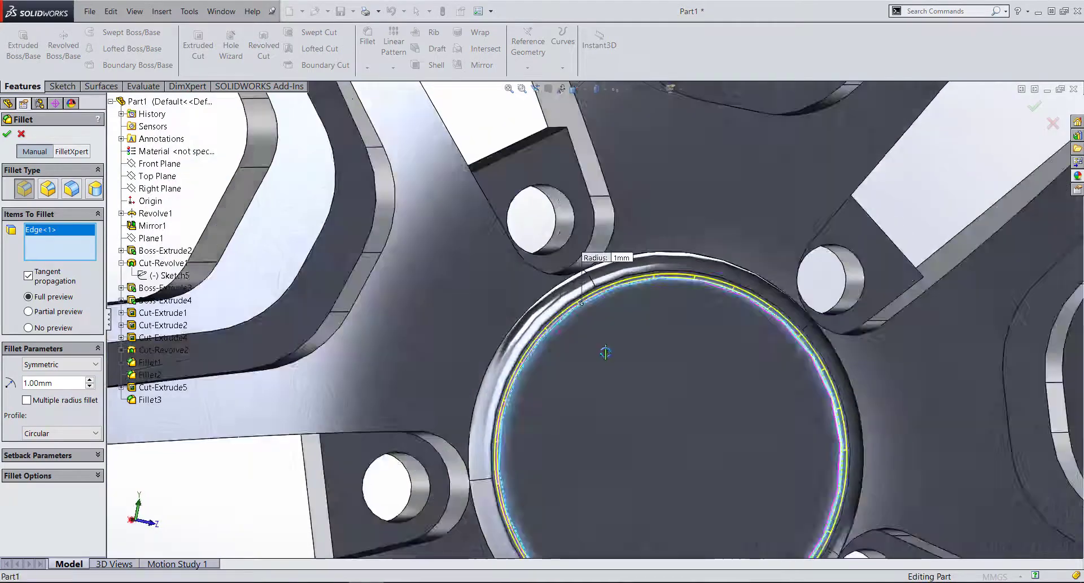
pyautogui.moveTo(557, 332); pyautogui.dragTo(341, 287, button='middle')
pyautogui.click(7, 134)
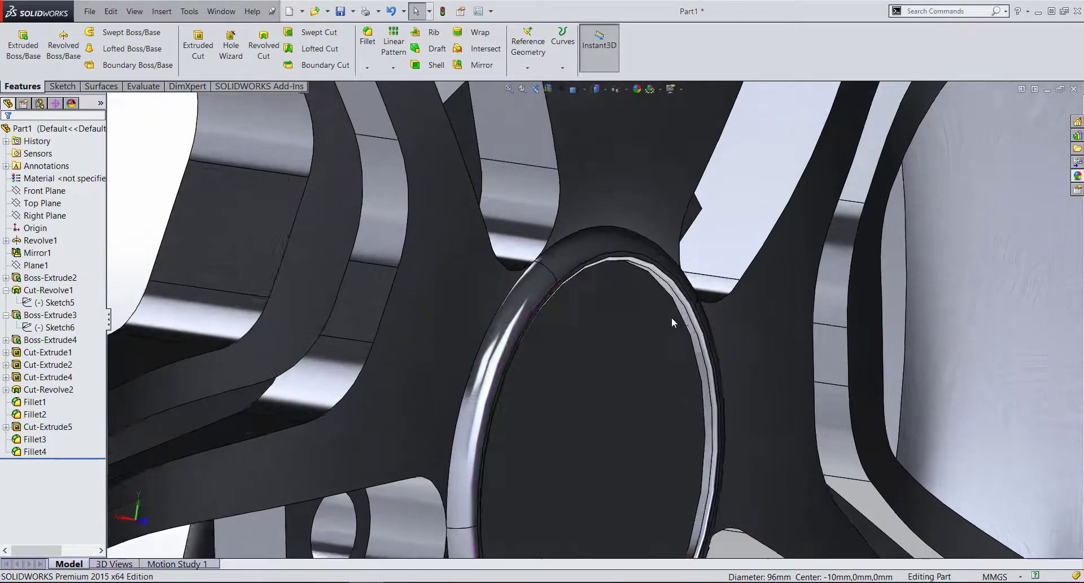
pyautogui.moveTo(641, 314); pyautogui.dragTo(672, 316, button='middle')
pyautogui.scroll(3, 564, 322)
pyautogui.scroll(2, 570, 334)
pyautogui.scroll(2, 593, 347)
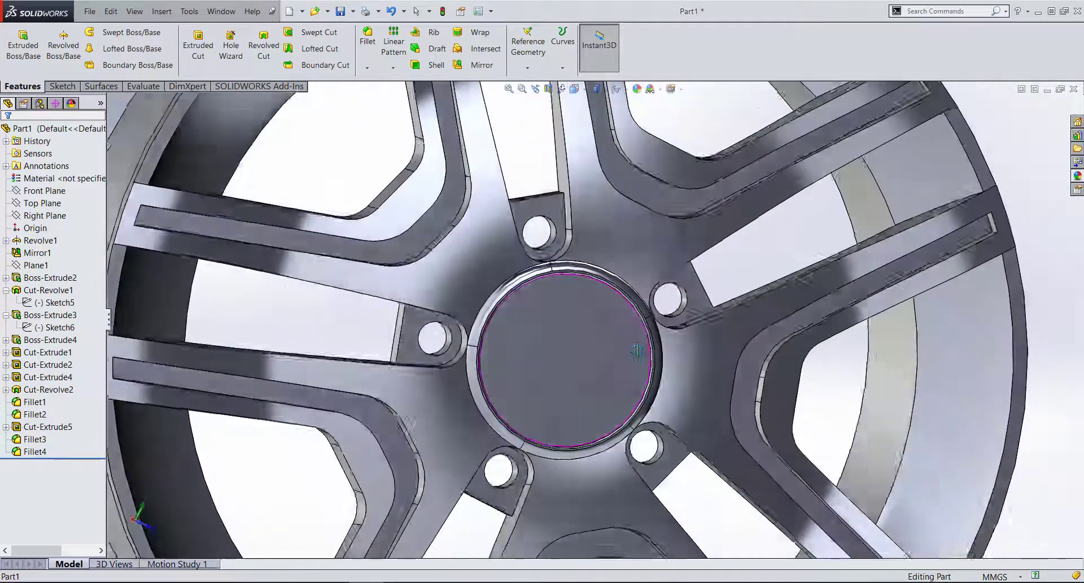
pyautogui.scroll(2, 629, 348)
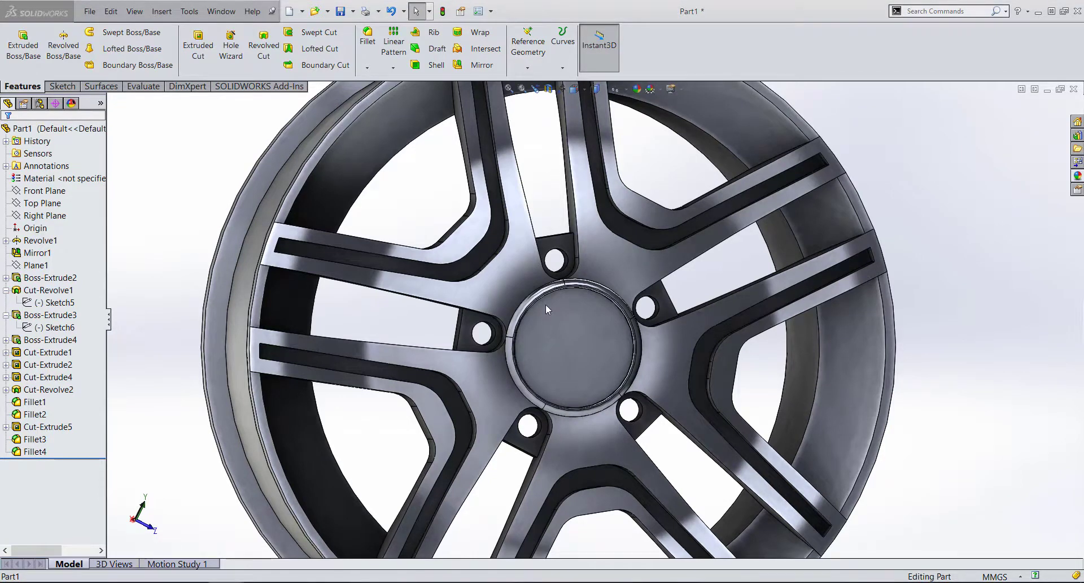
pyautogui.scroll(2, 545, 304)
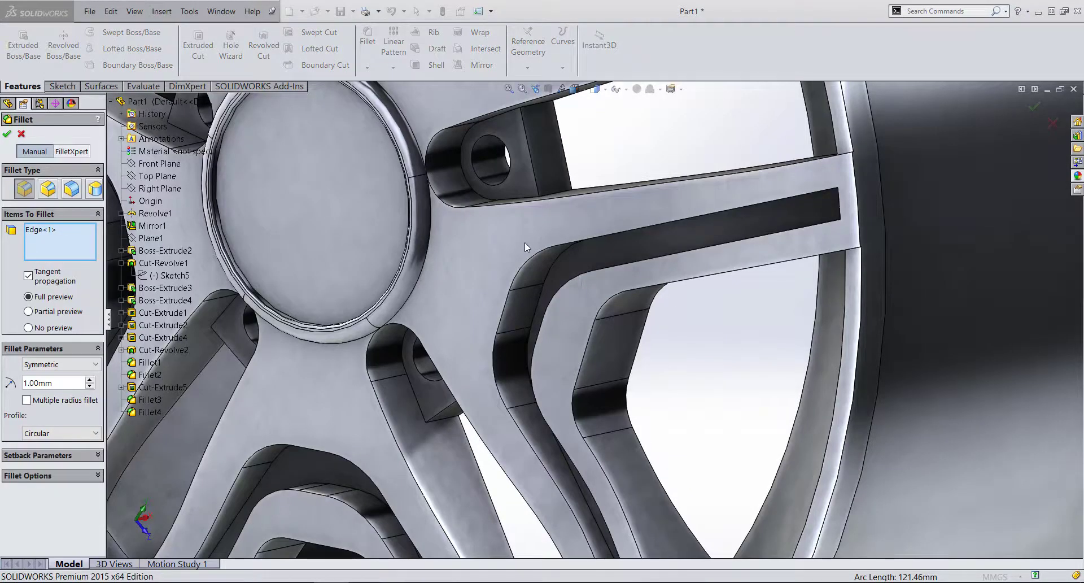
# - Select the remaining spoke cut-out edges to fillet
pyautogui.scroll(5, 525, 247)
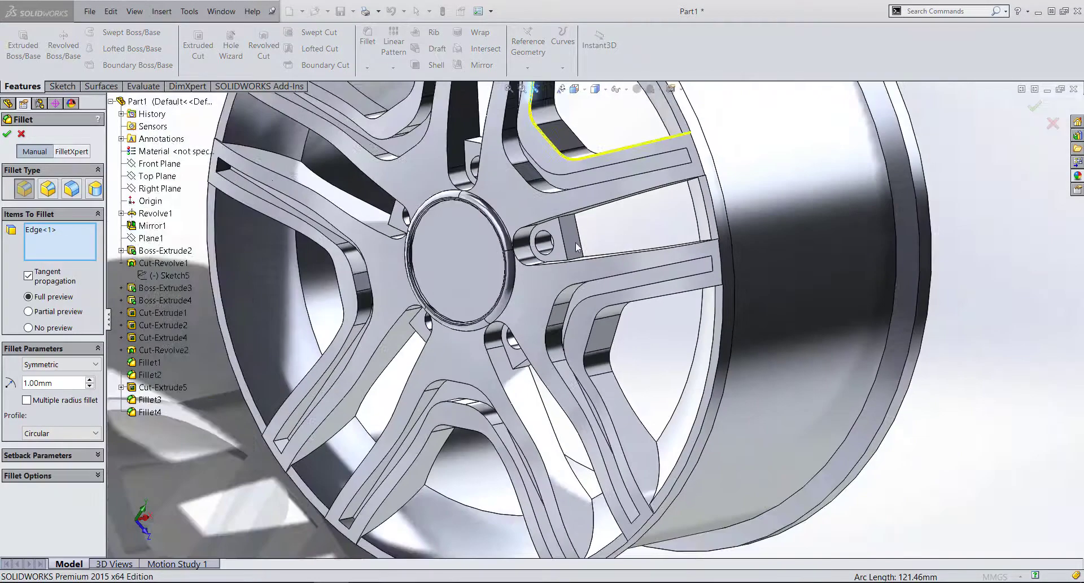
pyautogui.moveTo(576, 244); pyautogui.dragTo(627, 218, button='middle')
pyautogui.scroll(-3, 615, 283)
pyautogui.scroll(-2, 568, 390)
pyautogui.scroll(-2, 567, 389)
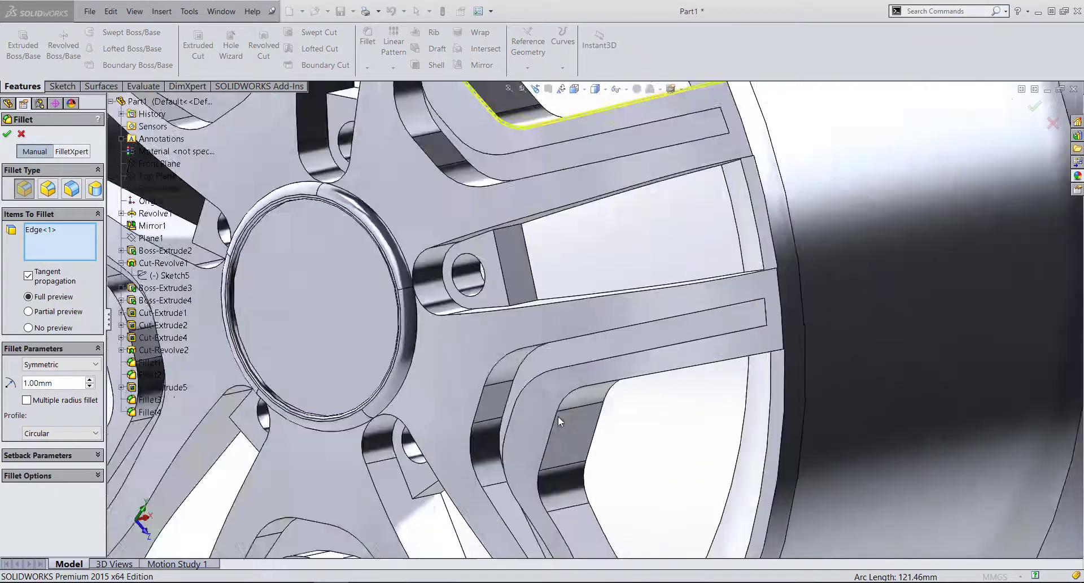
pyautogui.scroll(-1, 558, 415)
pyautogui.scroll(-1, 561, 408)
pyautogui.click(550, 447)
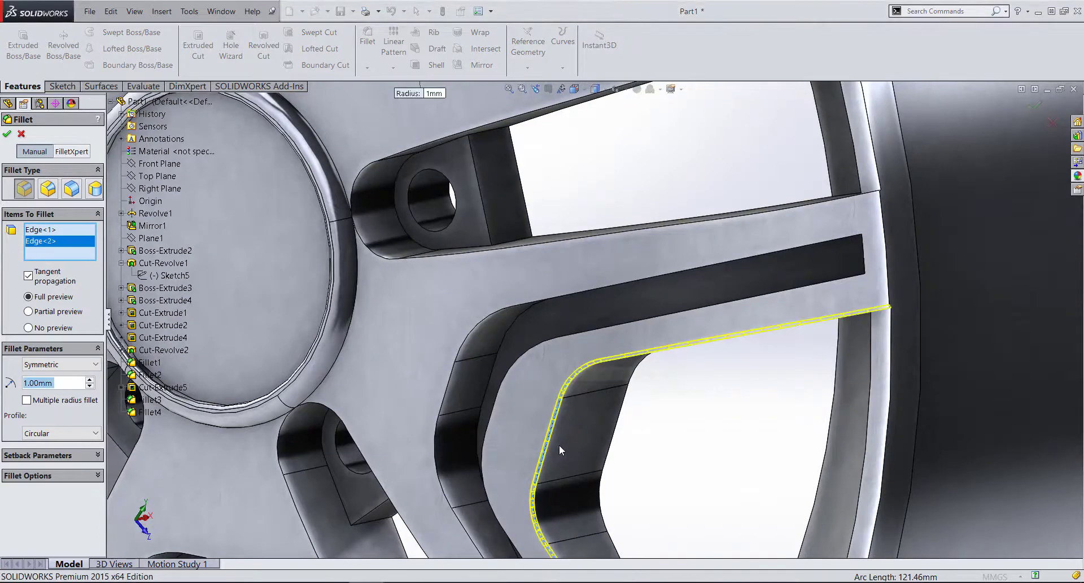
pyautogui.scroll(5, 553, 446)
pyautogui.scroll(-3, 493, 406)
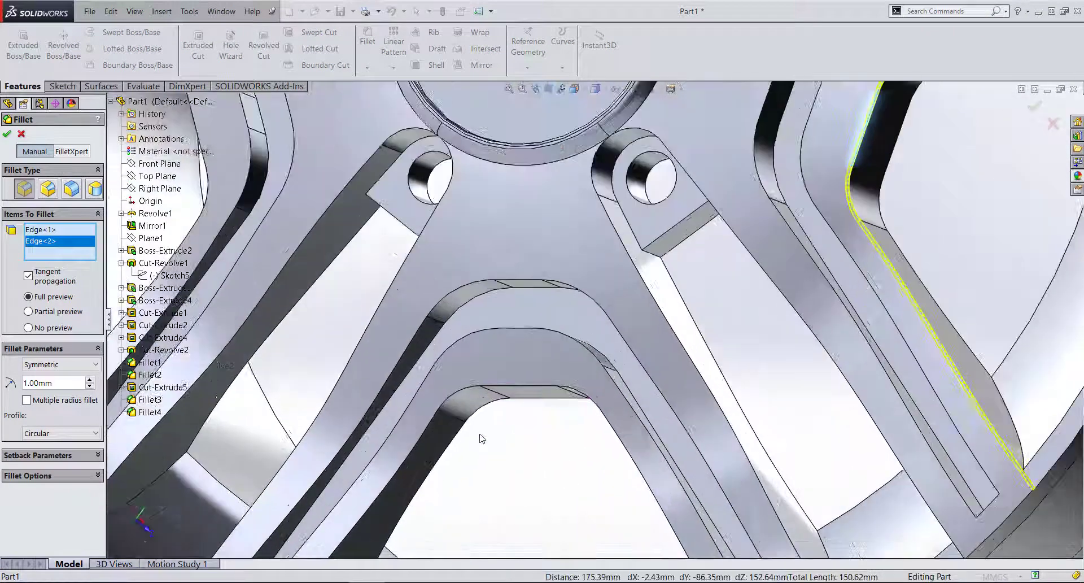
pyautogui.scroll(-2, 496, 373)
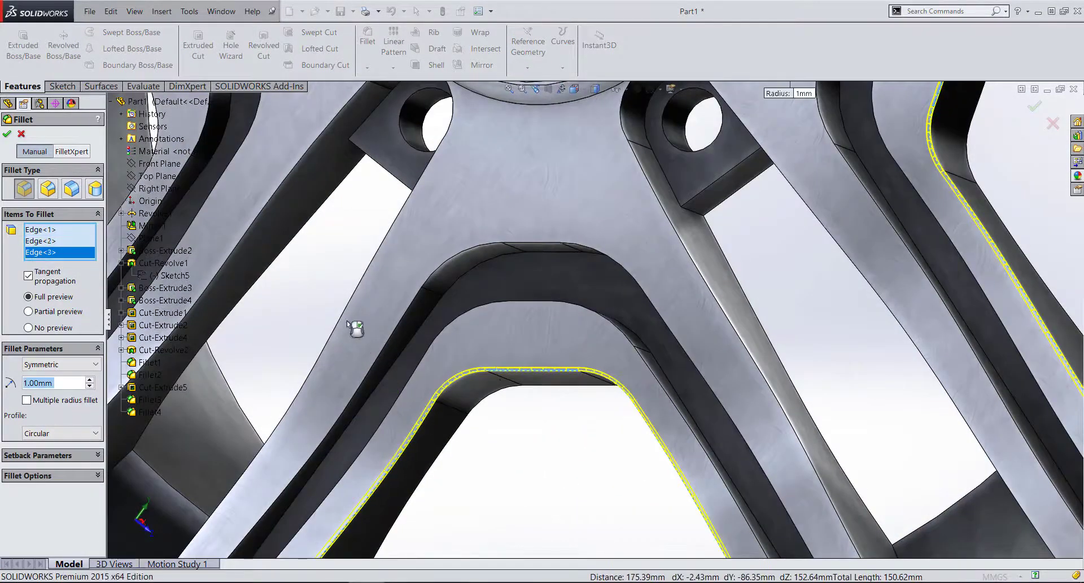
pyautogui.scroll(5, 428, 252)
pyautogui.scroll(-3, 424, 214)
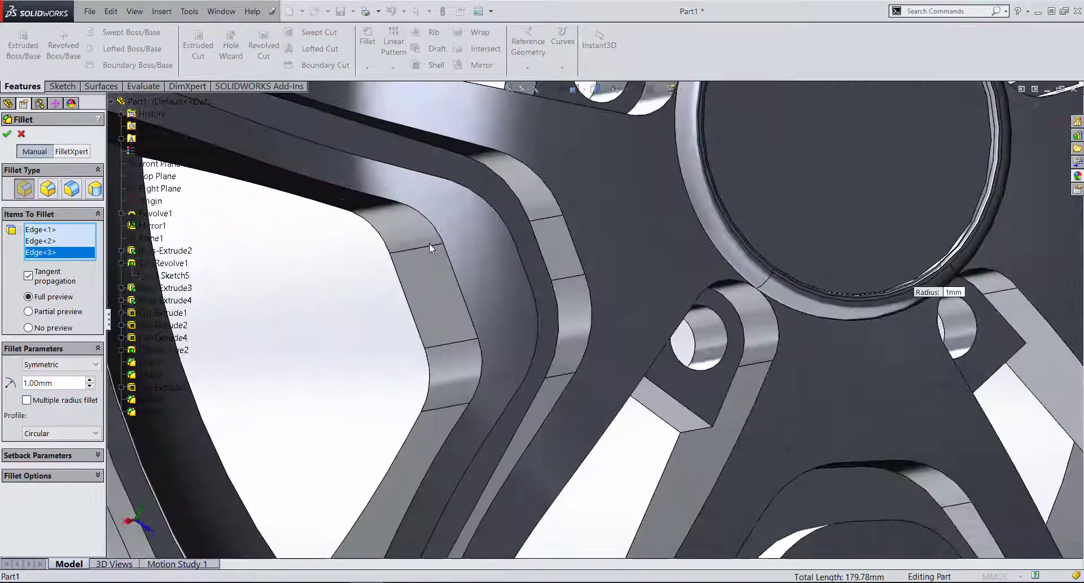
pyautogui.scroll(-2, 435, 246)
pyautogui.click(448, 256)
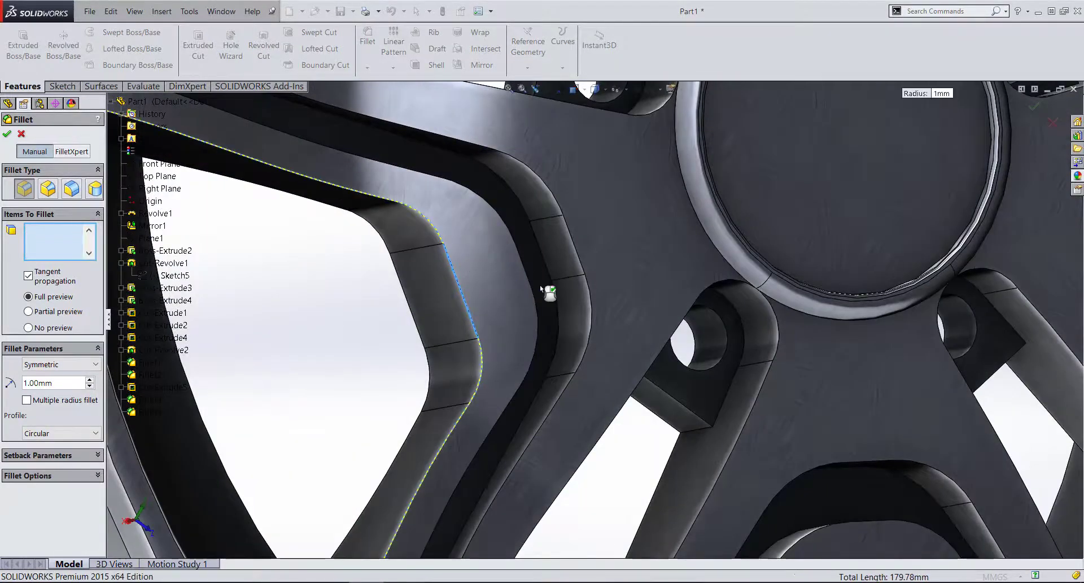
pyautogui.scroll(5, 448, 256)
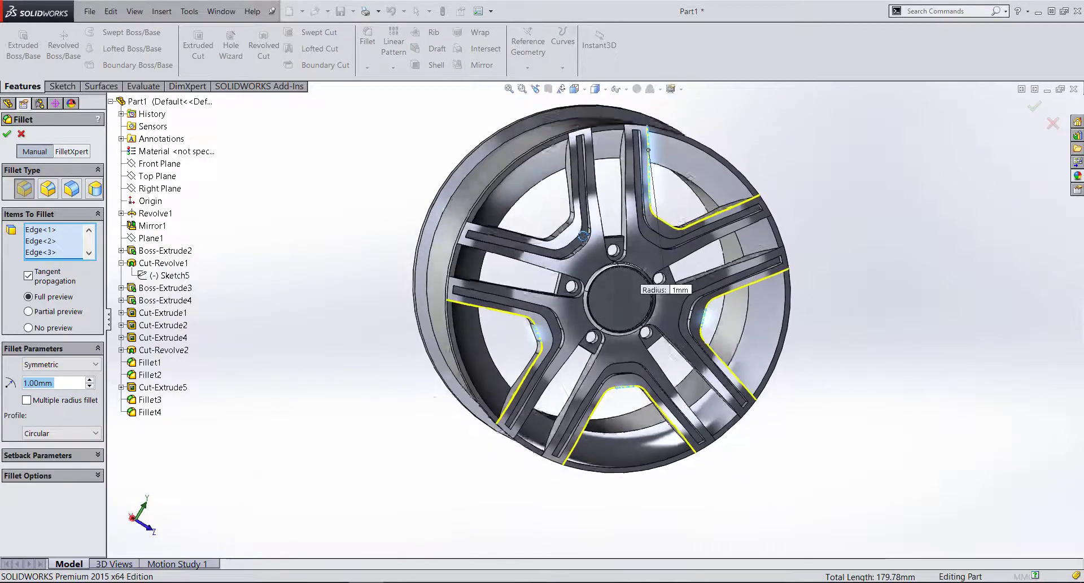
pyautogui.moveTo(606, 197); pyautogui.dragTo(586, 268, button='middle')
pyautogui.scroll(-5, 586, 269)
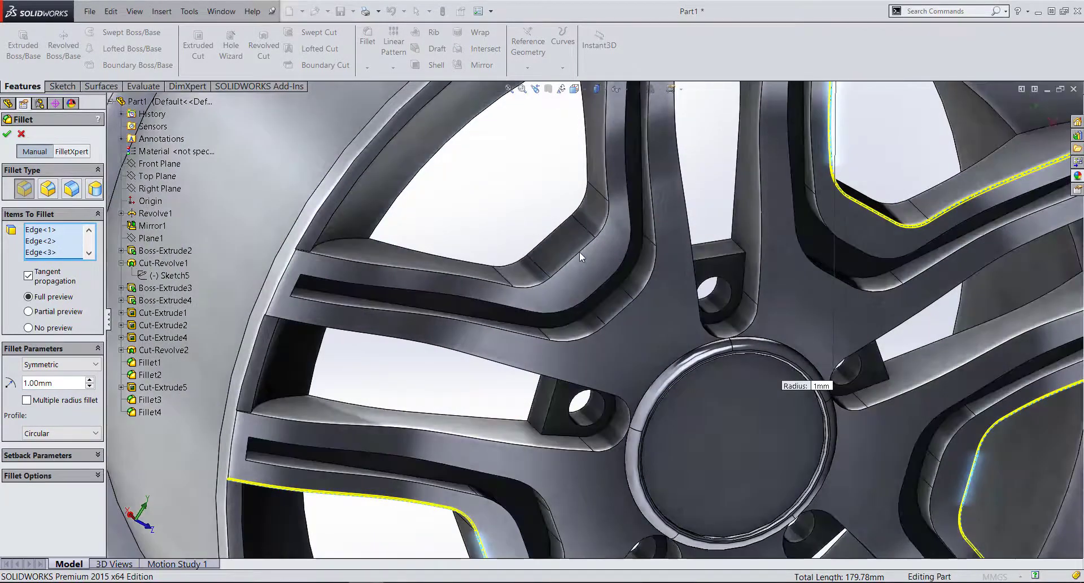
pyautogui.click(601, 311)
pyautogui.scroll(5, 611, 345)
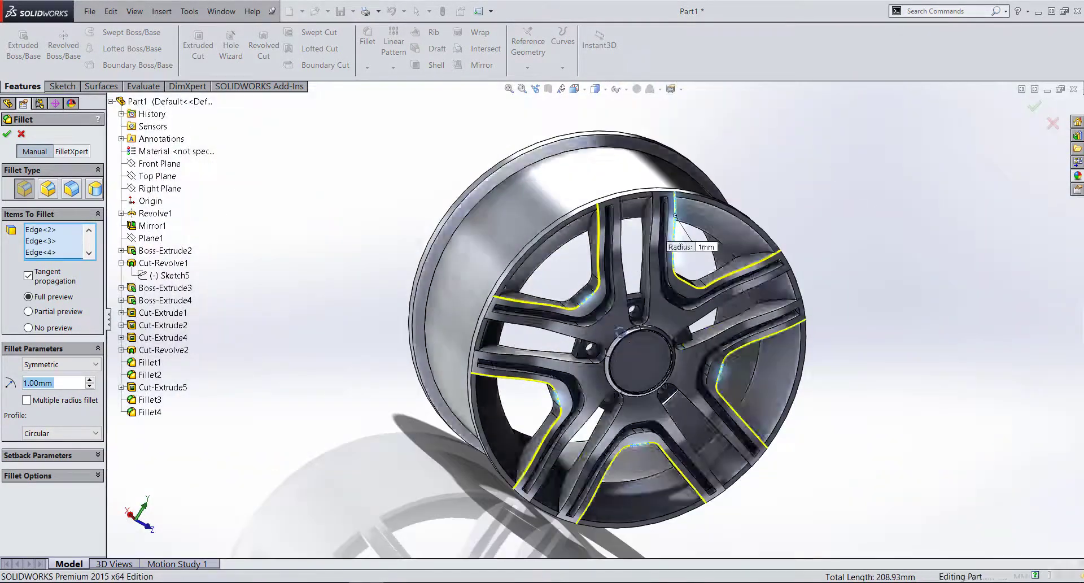
pyautogui.moveTo(614, 351); pyautogui.dragTo(87, 323, button='middle')
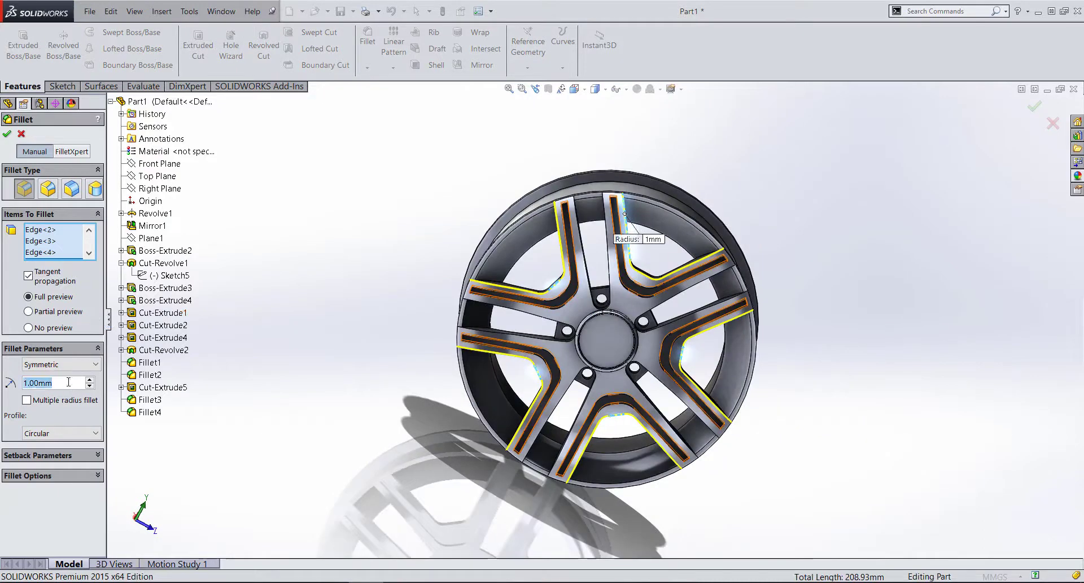
# - Set the fillet radius to 2 mm and add one more spoke edge
pyautogui.write('2')
pyautogui.press('Return')
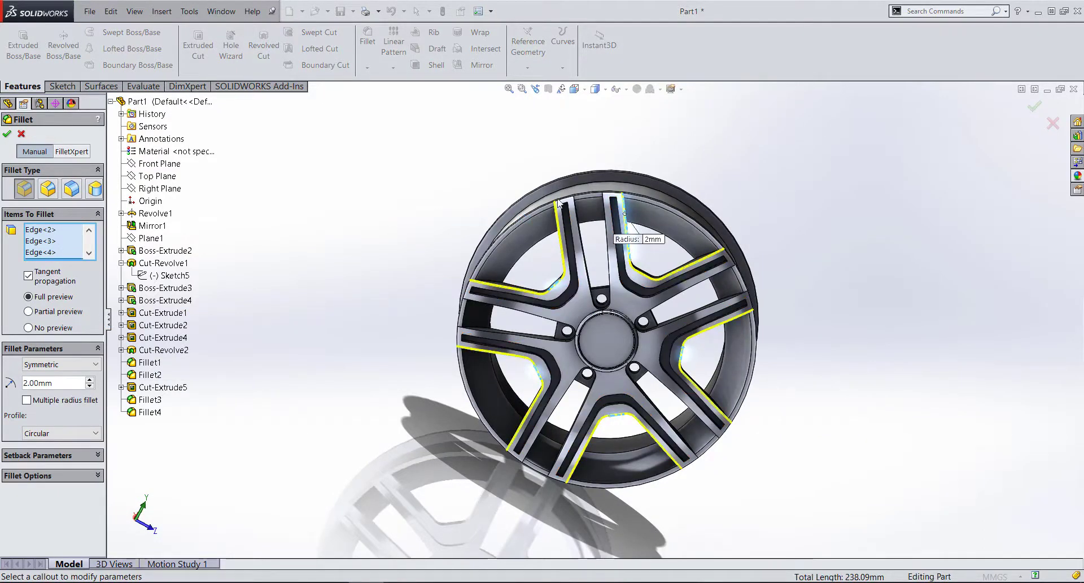
pyautogui.scroll(-5, 559, 203)
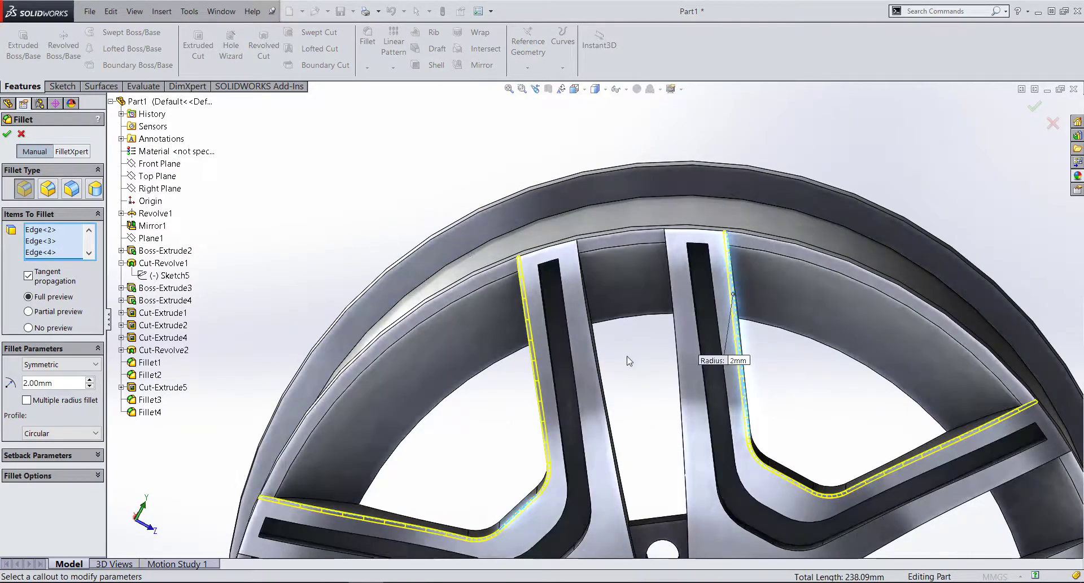
pyautogui.scroll(5, 629, 360)
pyautogui.moveTo(615, 363); pyautogui.dragTo(615, 431, button='middle')
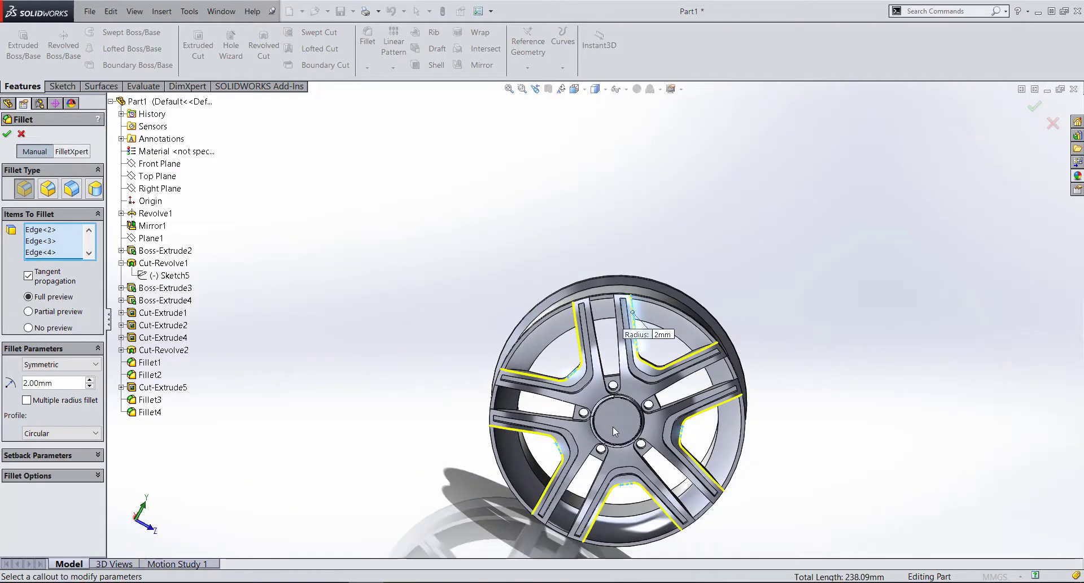
pyautogui.scroll(-3, 614, 427)
pyautogui.scroll(-3, 561, 353)
pyautogui.moveTo(498, 335)
pyautogui.mouseDown(button='middle')
pyautogui.moveTo(519, 286)
pyautogui.moveTo(454, 325)
pyautogui.mouseUp(button='middle')
pyautogui.click(454, 324)
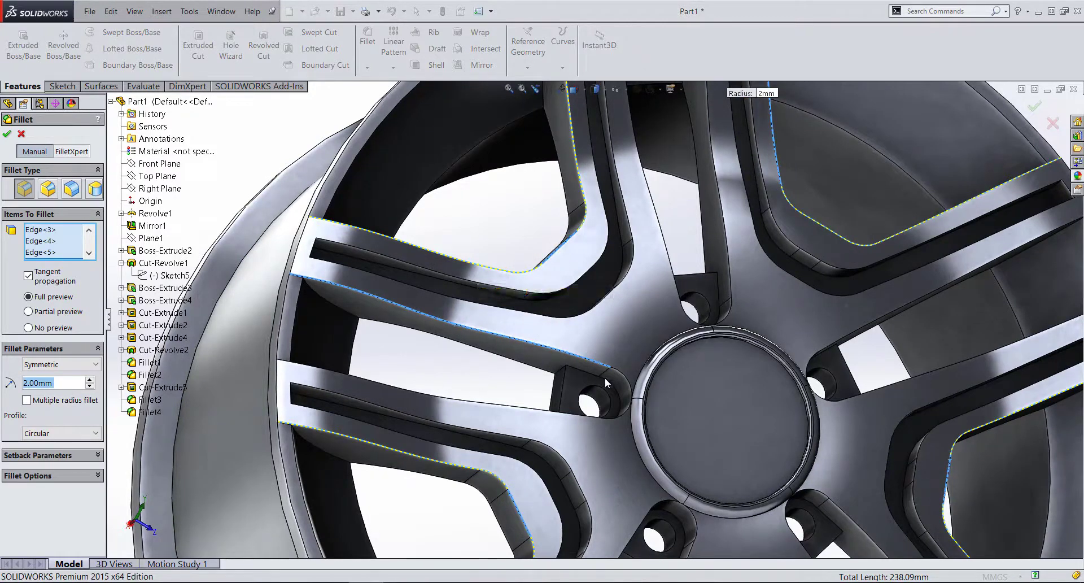
# - Remove the unwanted edge from Items To Fillet and apply the 2 mm fillet (Fillet6)
pyautogui.rightClick(54, 252)
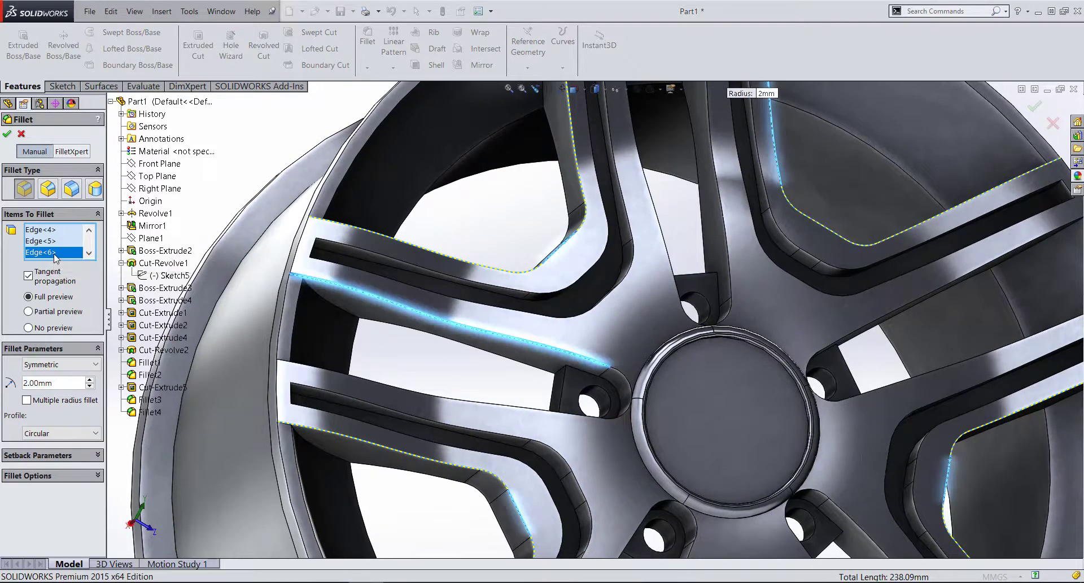
pyautogui.click(77, 276)
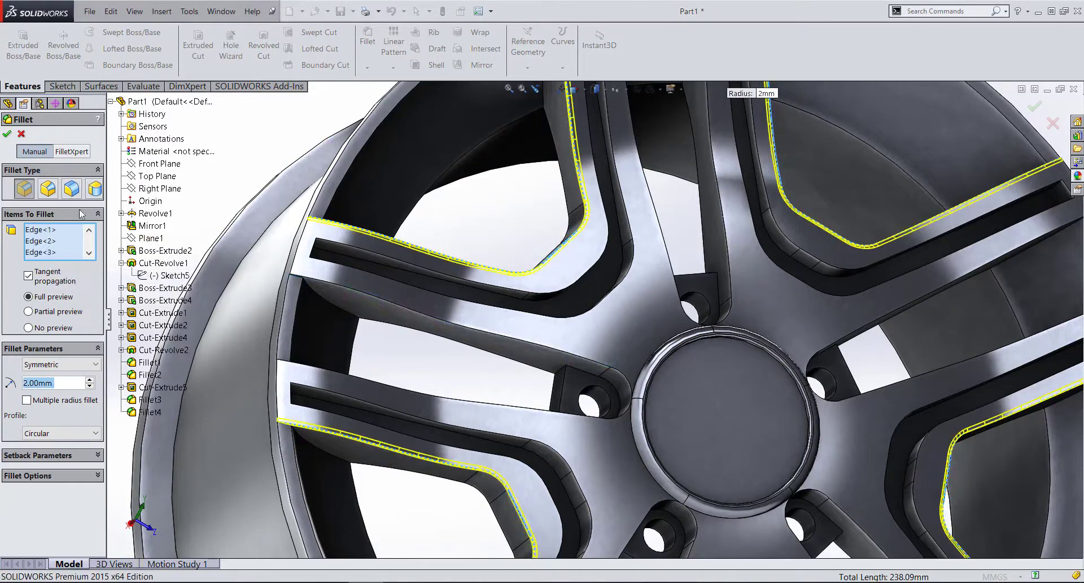
pyautogui.click(7, 135)
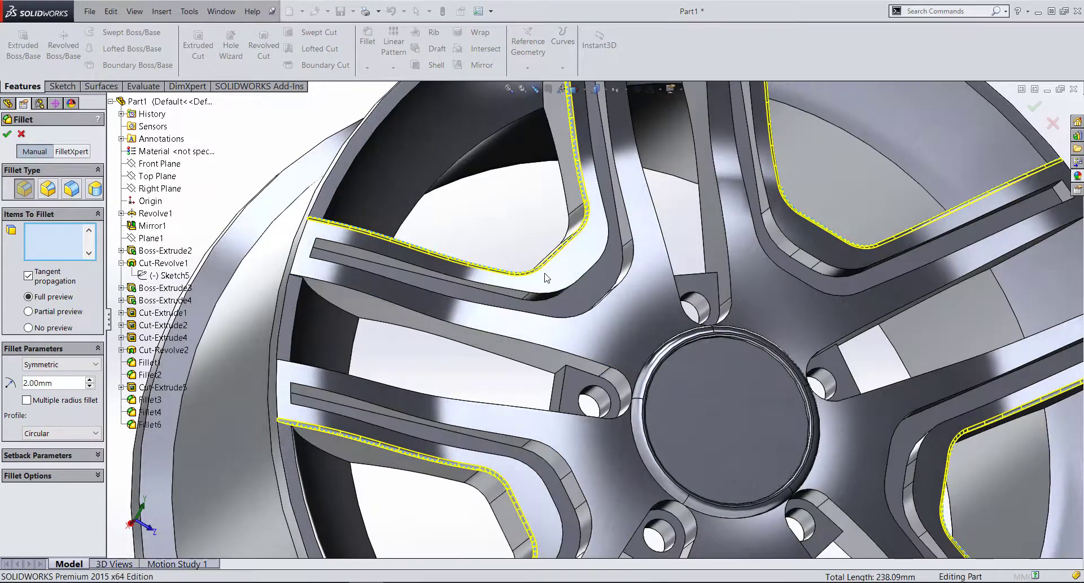
pyautogui.scroll(5, 678, 331)
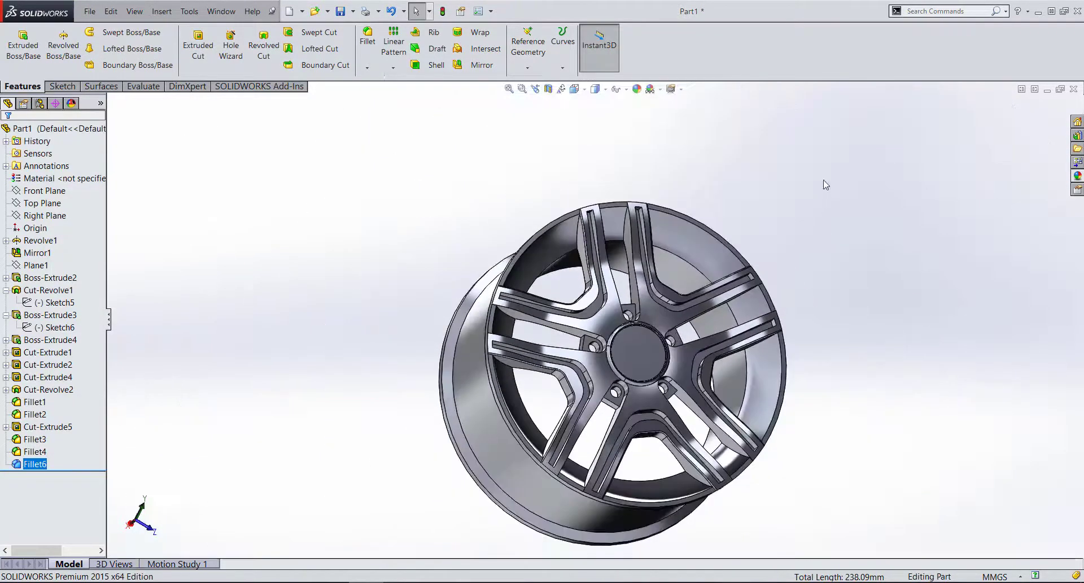
# - Try applying a 2 mm fillet to an inner spoke edge
pyautogui.scroll(-6, 587, 257)
pyautogui.moveTo(587, 256); pyautogui.dragTo(540, 345, button='middle')
pyautogui.scroll(3, 576, 367)
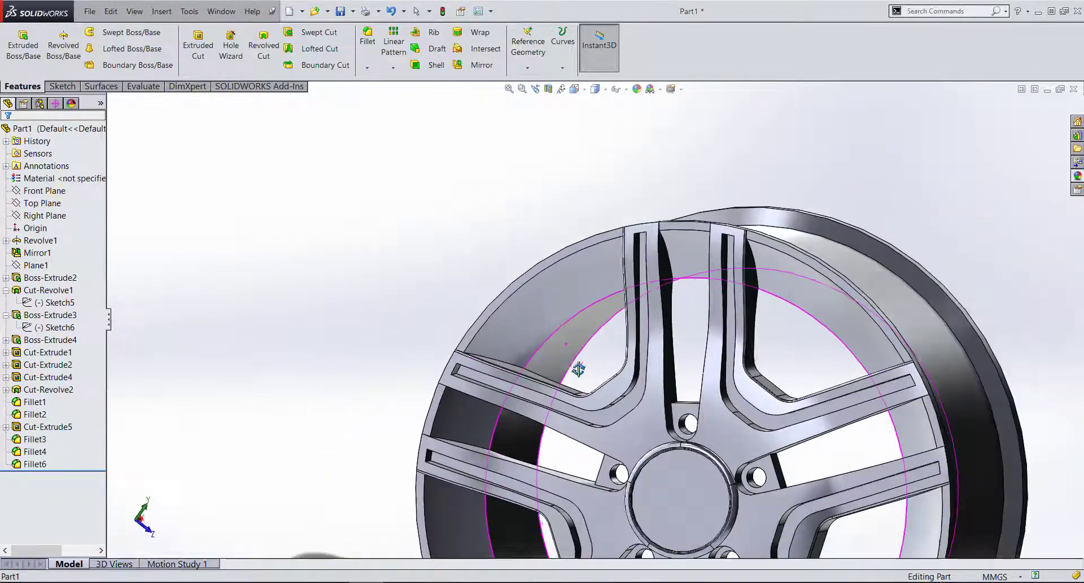
pyautogui.scroll(2, 519, 218)
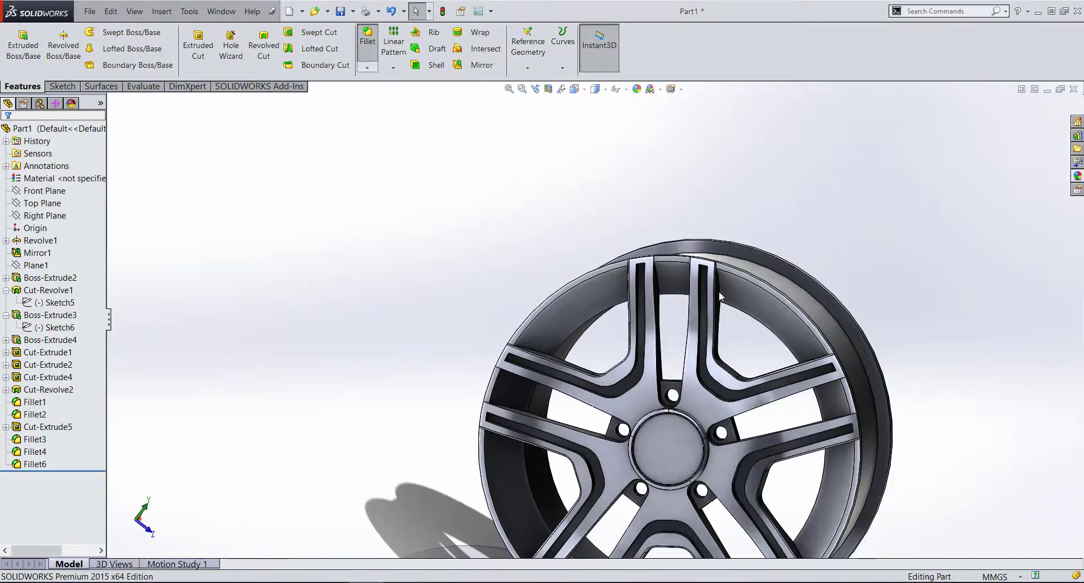
pyautogui.scroll(-2, 719, 290)
pyautogui.scroll(-4, 601, 263)
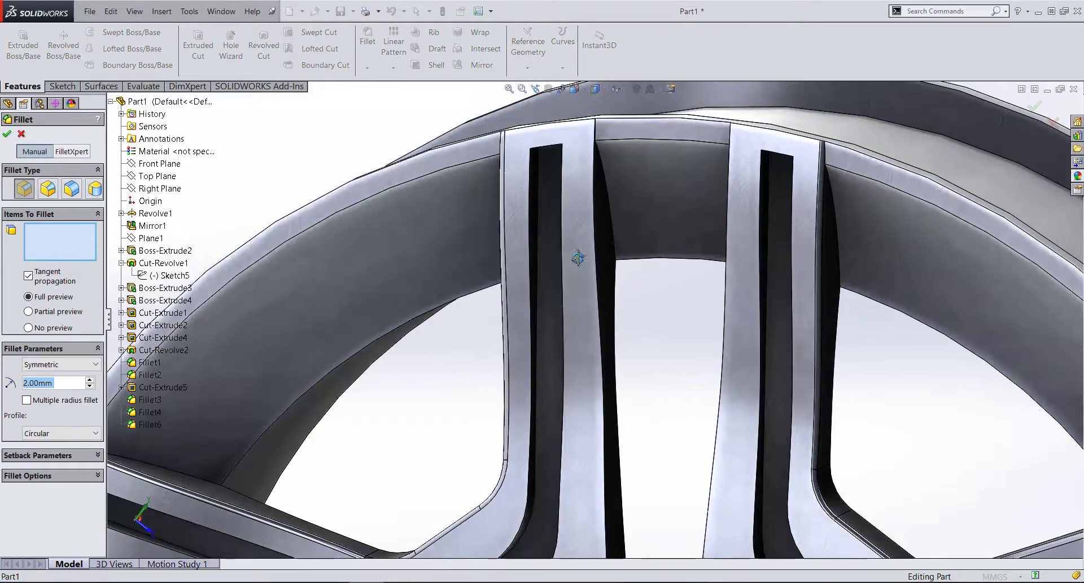
pyautogui.moveTo(578, 257)
pyautogui.mouseDown(button='middle')
pyautogui.moveTo(625, 288)
pyautogui.moveTo(559, 271)
pyautogui.moveTo(574, 257)
pyautogui.mouseUp(button='middle')
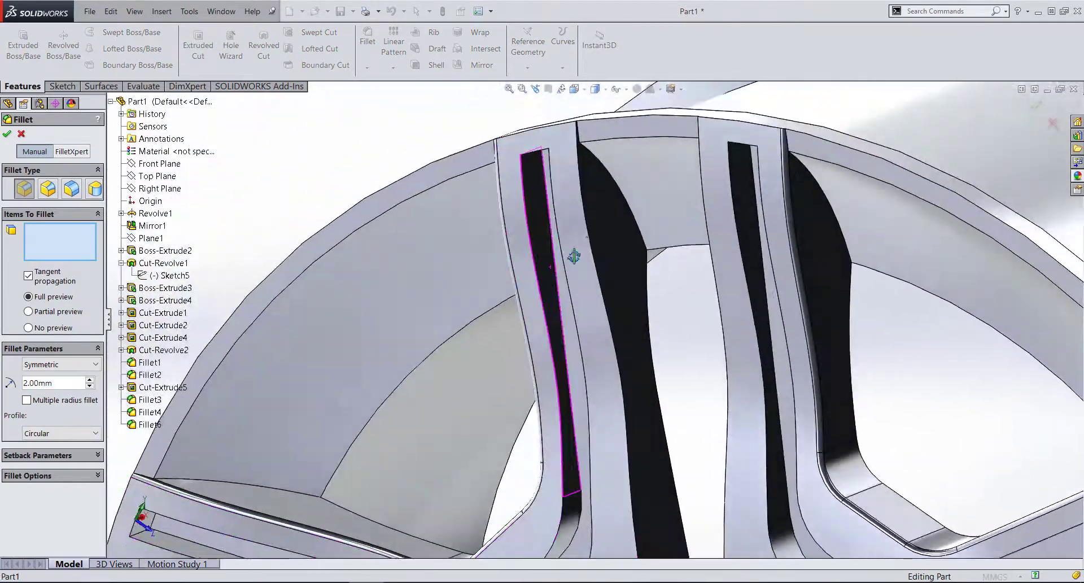
pyautogui.click(585, 224)
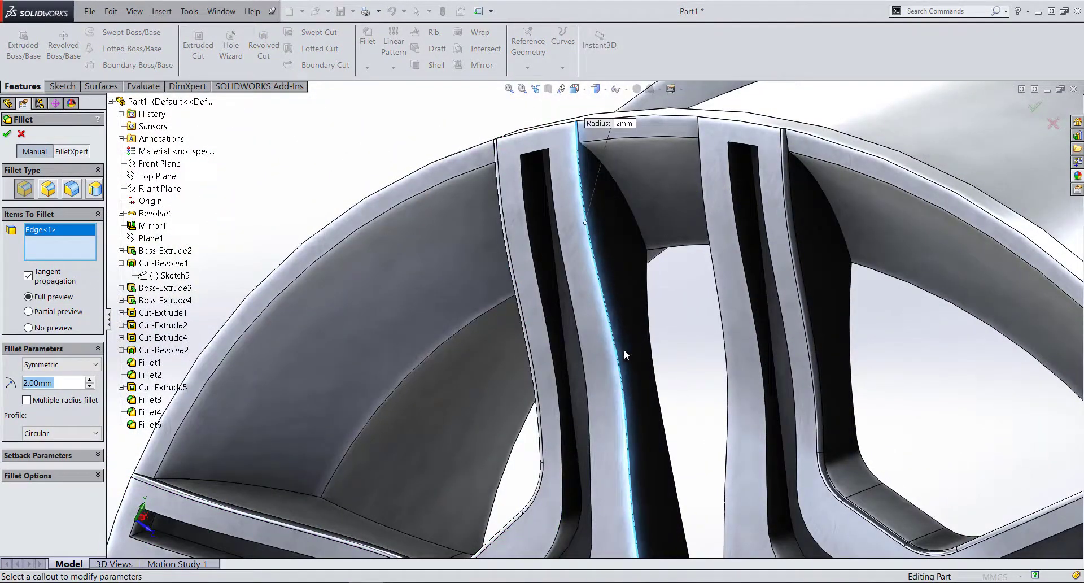
pyautogui.click(6, 135)
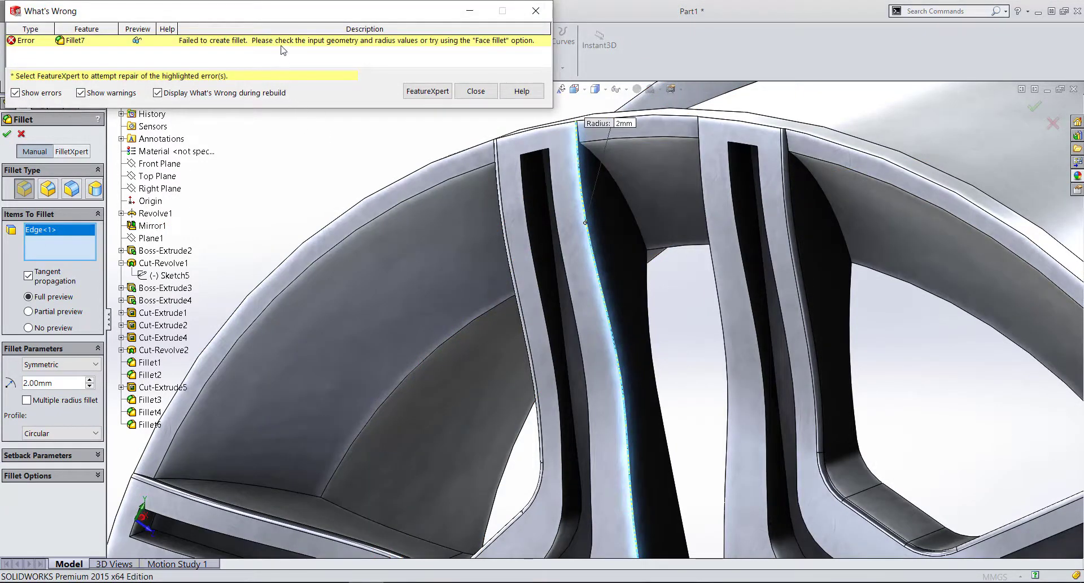
# - Dismiss the fillet error and cancel the failed fillet
pyautogui.click(536, 9)
pyautogui.scroll(5, 602, 323)
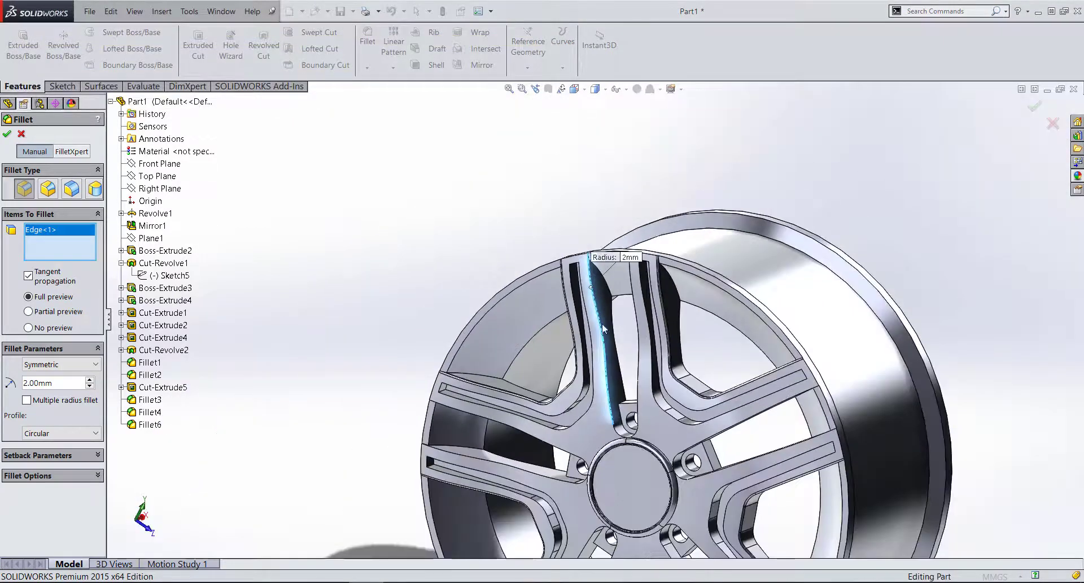
pyautogui.press('Escape')
# - Zoom around the wheel, then switch to the Front view orientation
pyautogui.scroll(3, 672, 390)
pyautogui.scroll(-2, 619, 402)
pyautogui.scroll(-2, 619, 402)
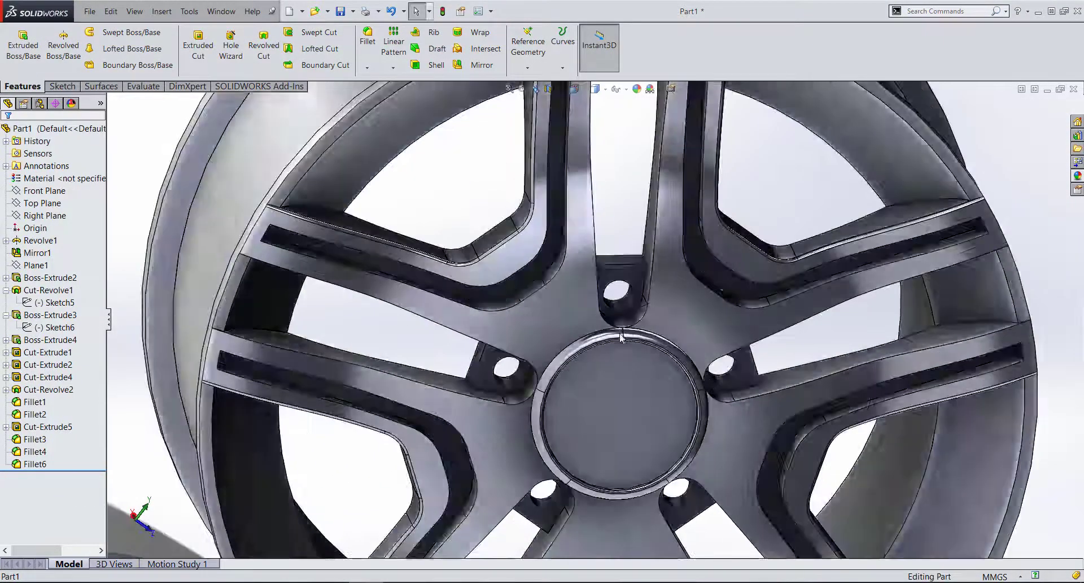
pyautogui.scroll(-2, 619, 371)
pyautogui.scroll(-2, 619, 371)
pyautogui.scroll(2, 618, 371)
pyautogui.scroll(3, 619, 371)
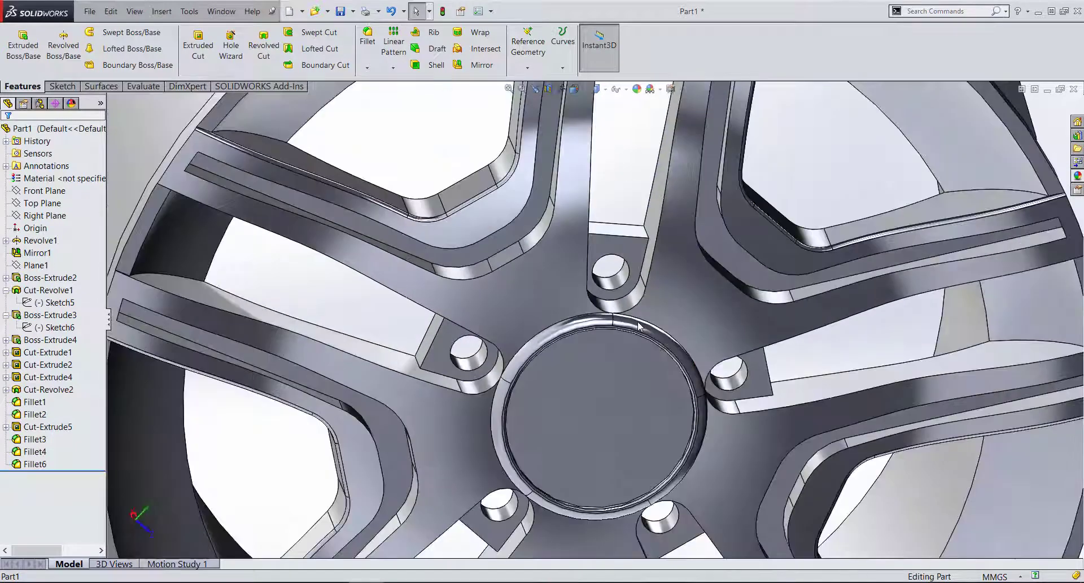
pyautogui.scroll(3, 615, 291)
pyautogui.scroll(2, 615, 292)
pyautogui.scroll(-3, 609, 282)
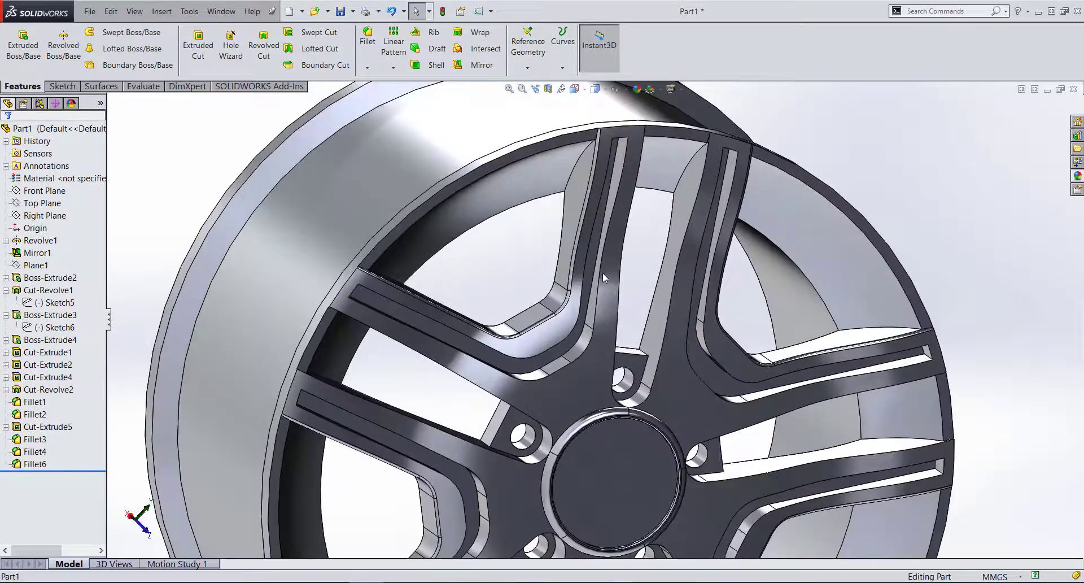
pyautogui.scroll(-1, 602, 272)
pyautogui.scroll(-2, 600, 273)
pyautogui.scroll(1, 599, 273)
pyautogui.scroll(-2, 581, 259)
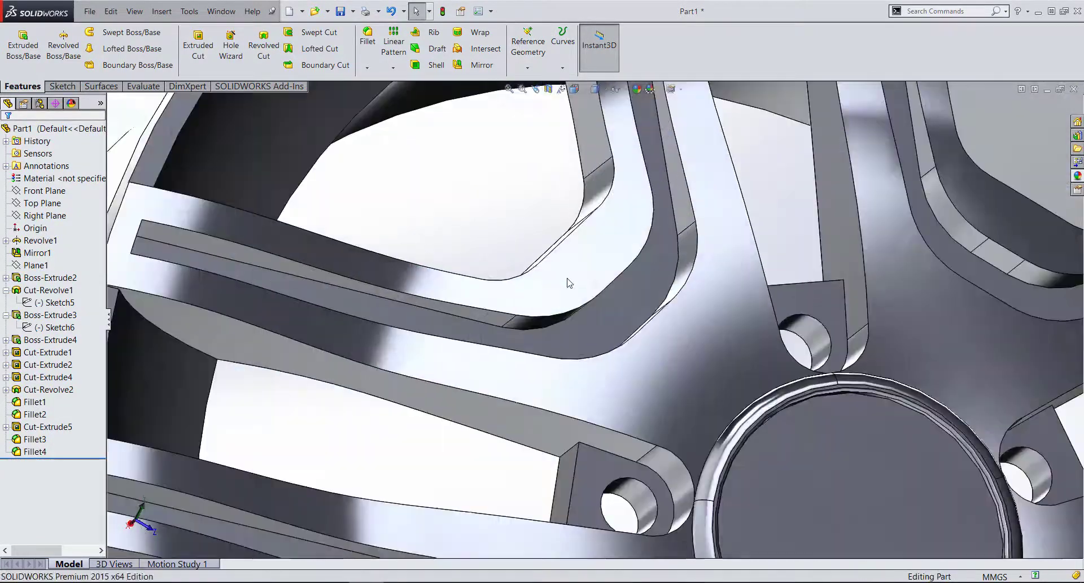
pyautogui.scroll(-2, 570, 285)
pyautogui.scroll(-1, 554, 312)
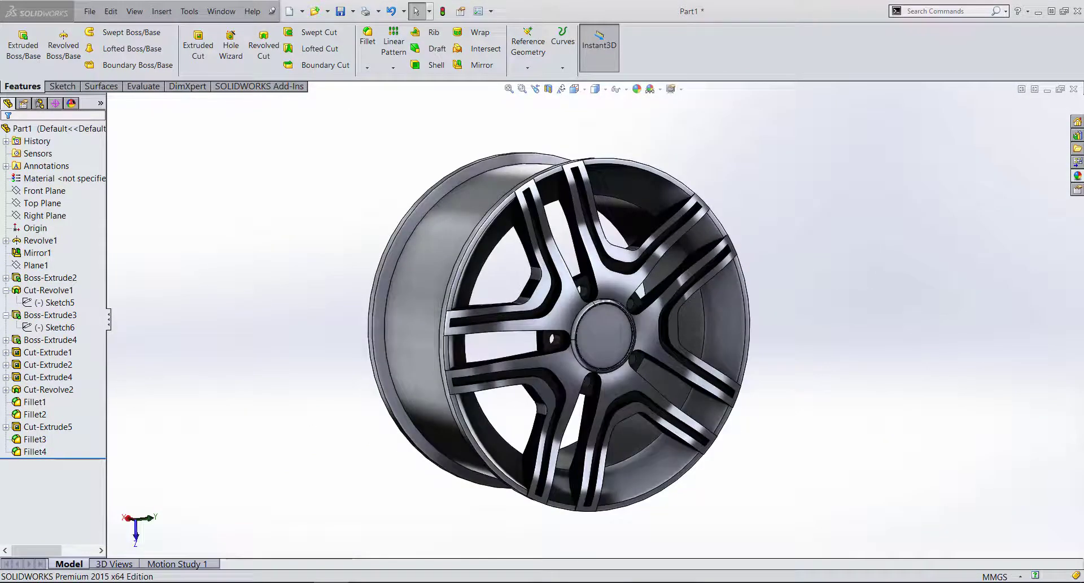
pyautogui.scroll(-2, 960, 288)
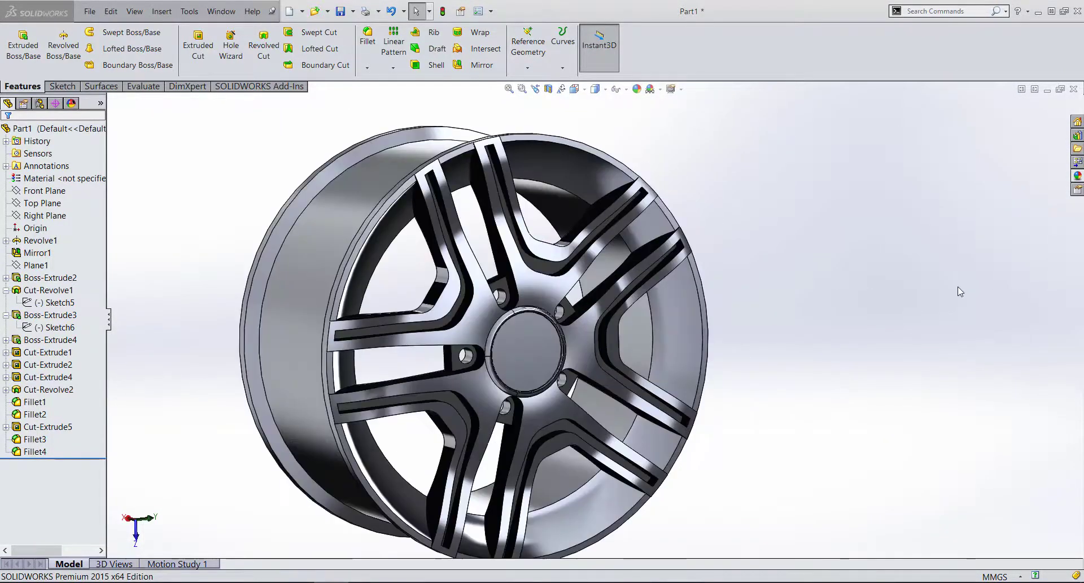
pyautogui.click(575, 90)
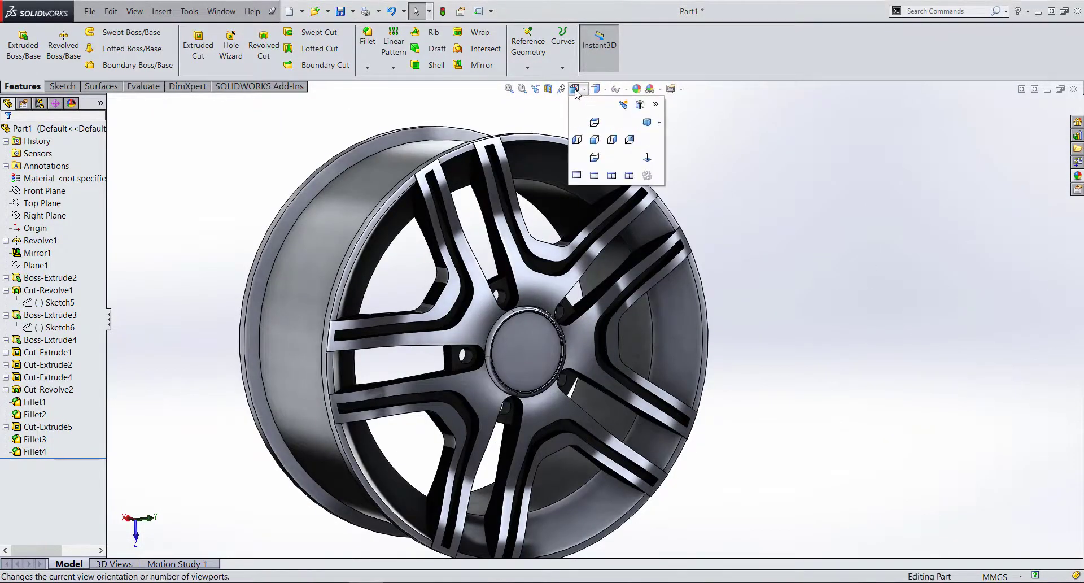
pyautogui.click(594, 139)
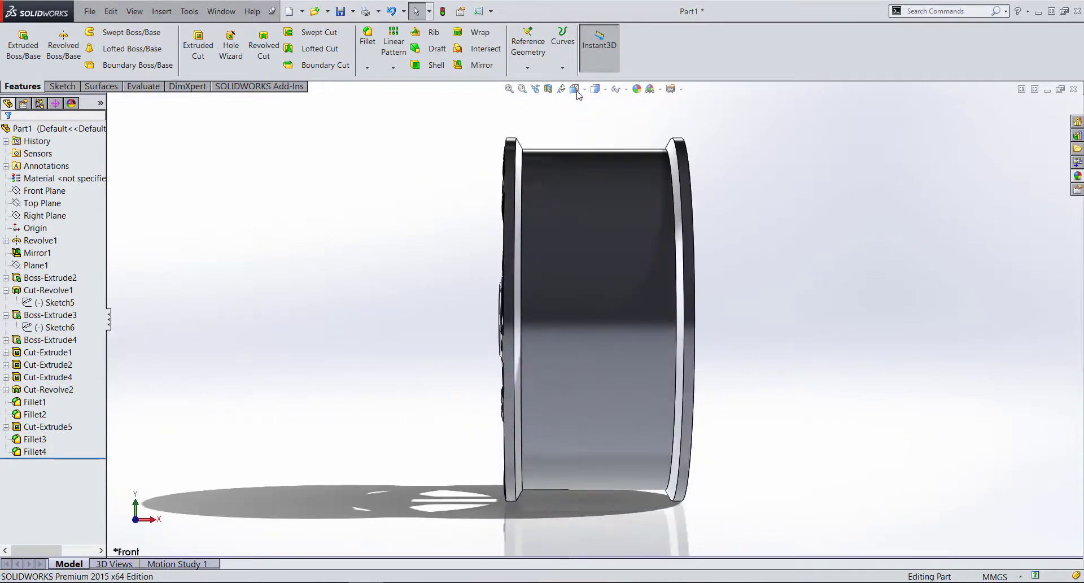
# - Switch to the Left view and zoom in on the hub
pyautogui.click(576, 91)
pyautogui.click(577, 139)
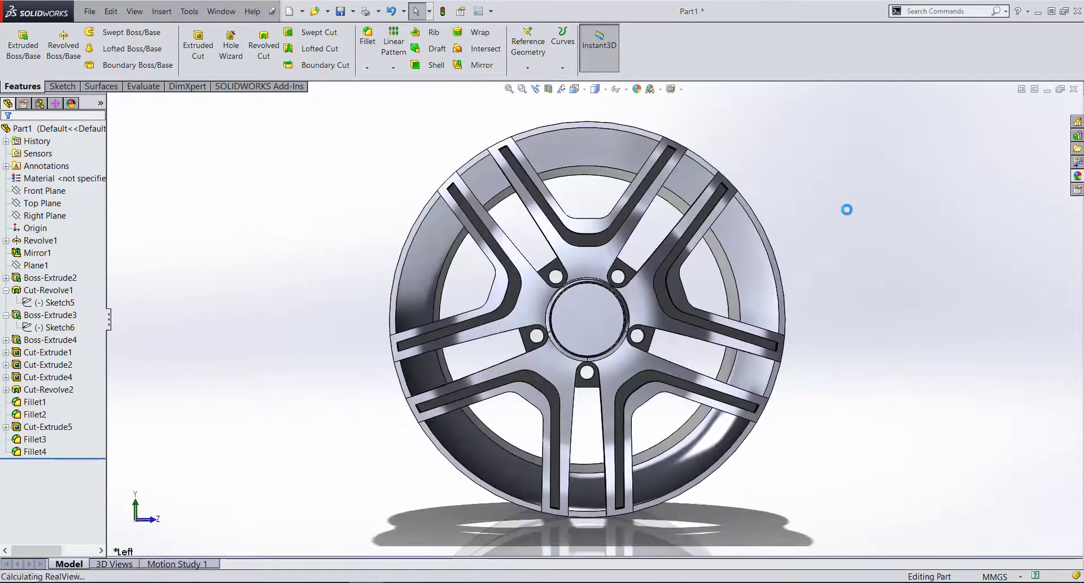
pyautogui.scroll(-5, 590, 362)
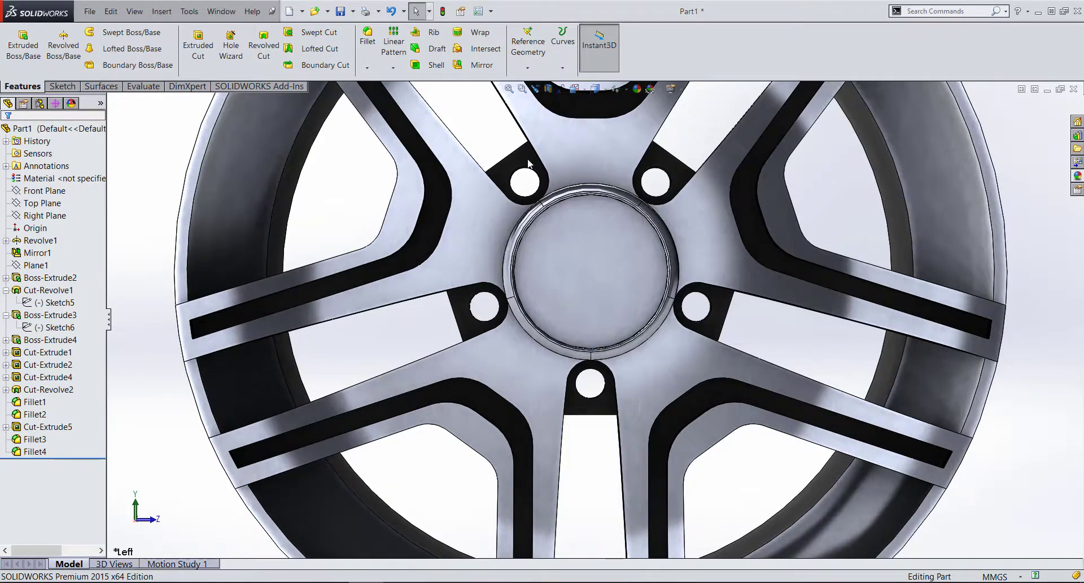
# - Give only the hub's centre face a black sprayed paint appearance
pyautogui.rightClick(581, 233)
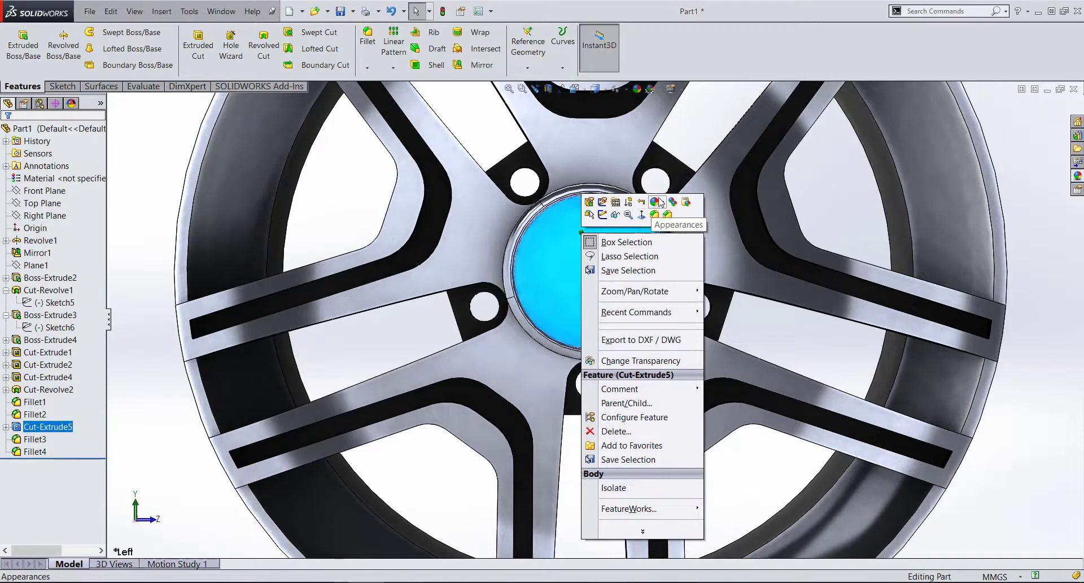
pyautogui.click(655, 202)
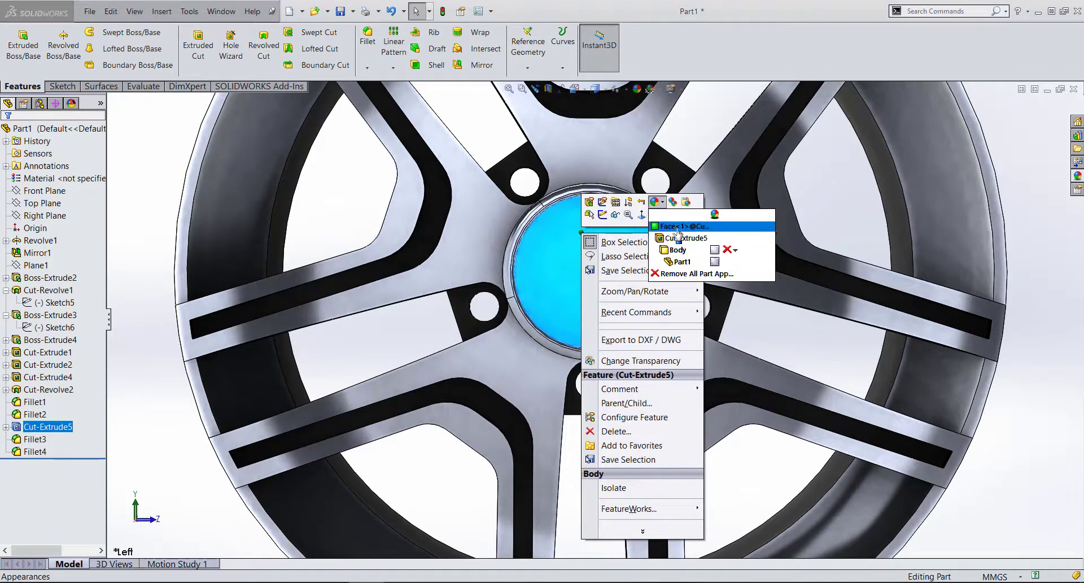
pyautogui.click(677, 238)
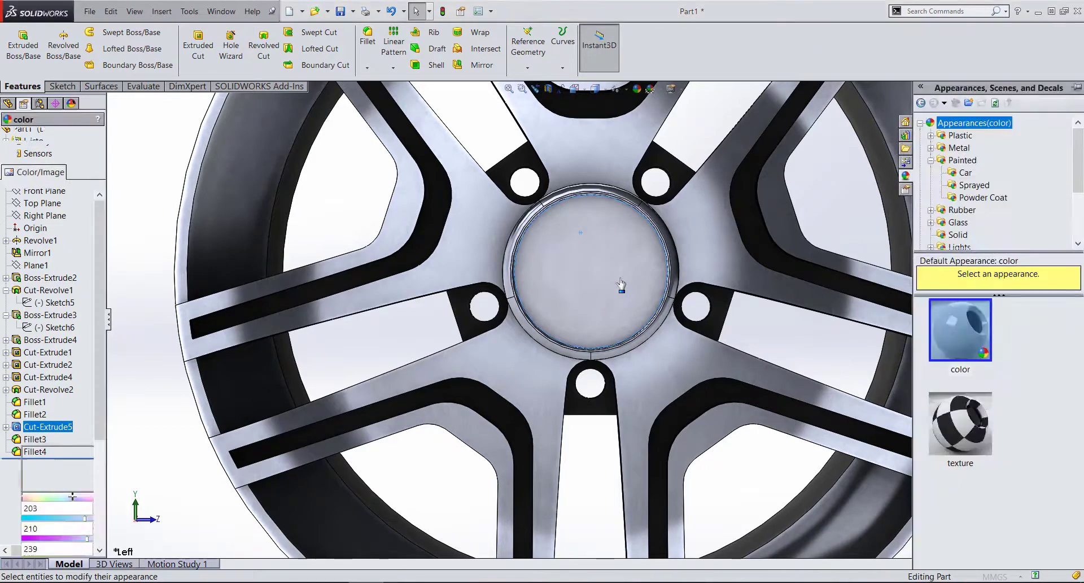
pyautogui.click(89, 424)
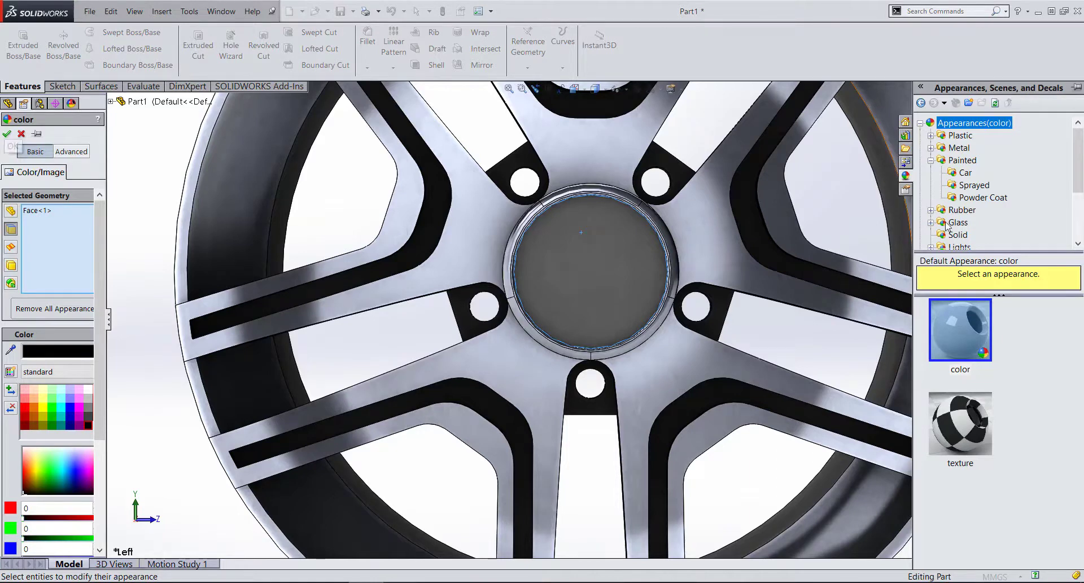
pyautogui.click(974, 185)
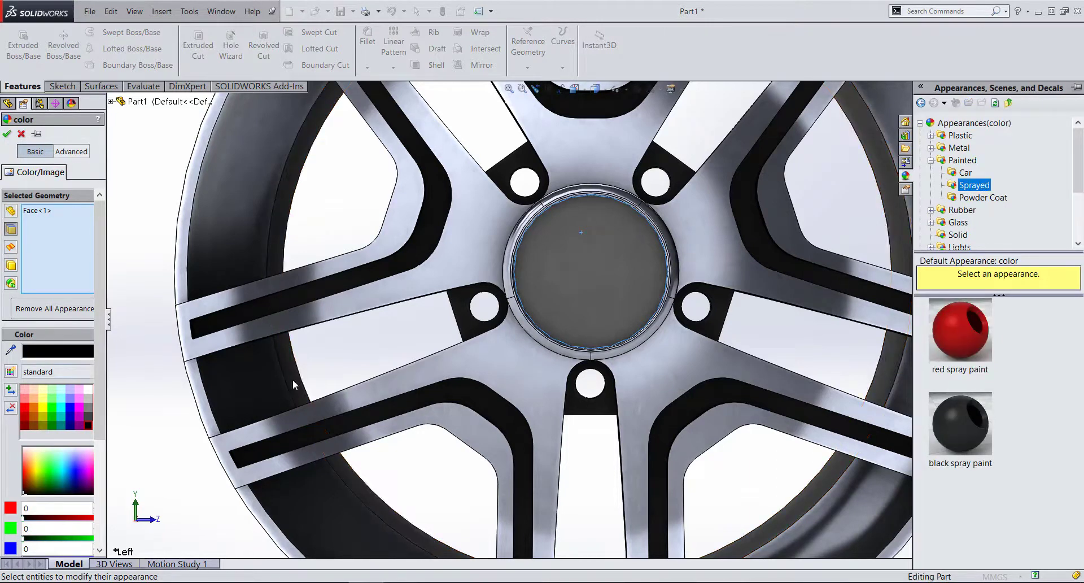
pyautogui.click(966, 417)
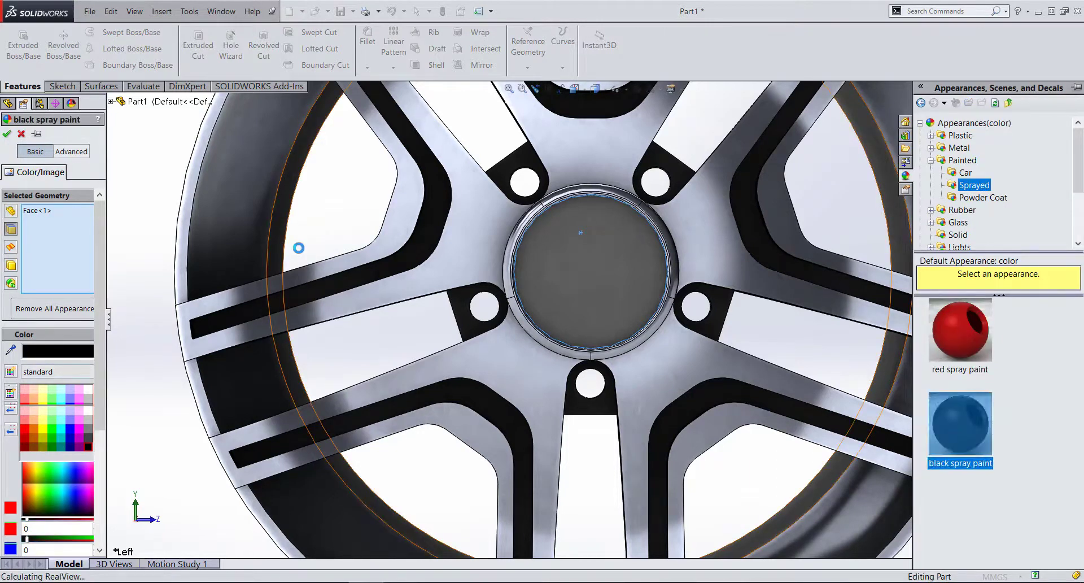
pyautogui.click(7, 136)
pyautogui.press('f')
pyautogui.moveTo(580, 290)
pyautogui.mouseDown(button='middle')
pyautogui.moveTo(725, 310)
pyautogui.moveTo(448, 299)
pyautogui.mouseUp(button='middle')
pyautogui.scroll(2, 471, 323)
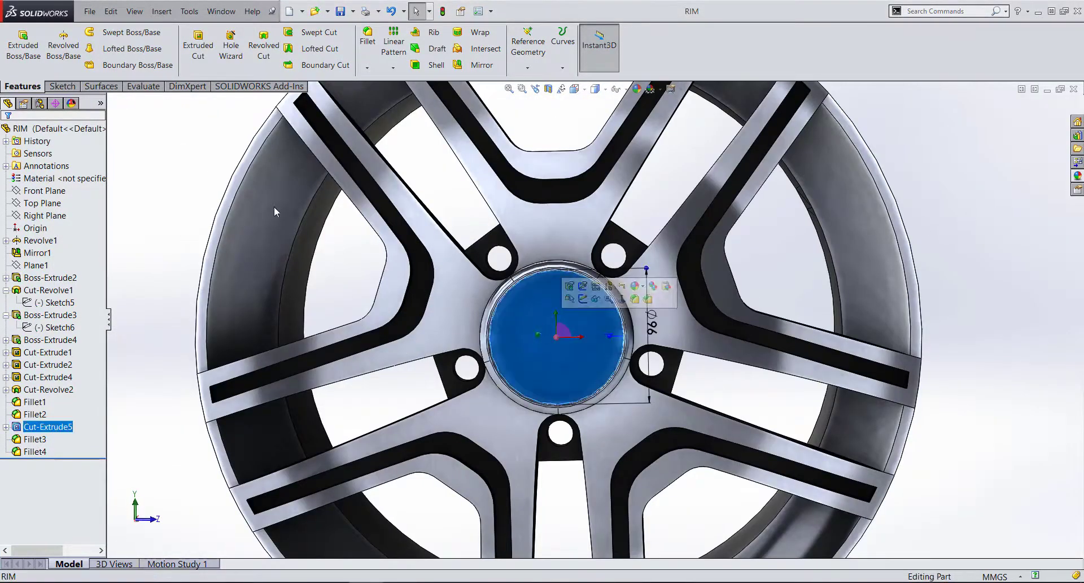
# - Start a new sketch (Sketch14) on the hub's centre face
pyautogui.click(162, 11)
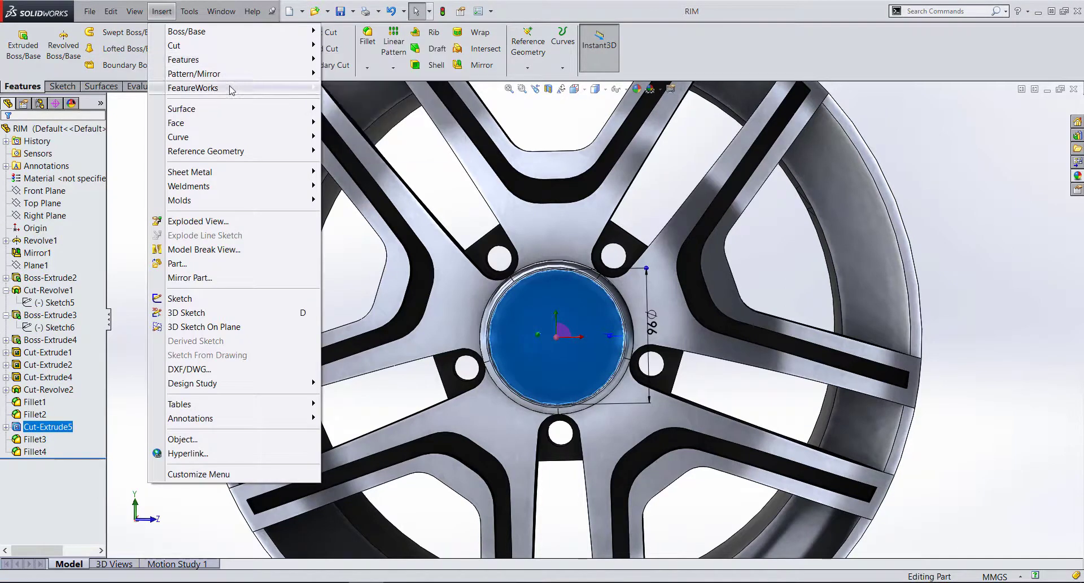
pyautogui.click(189, 11)
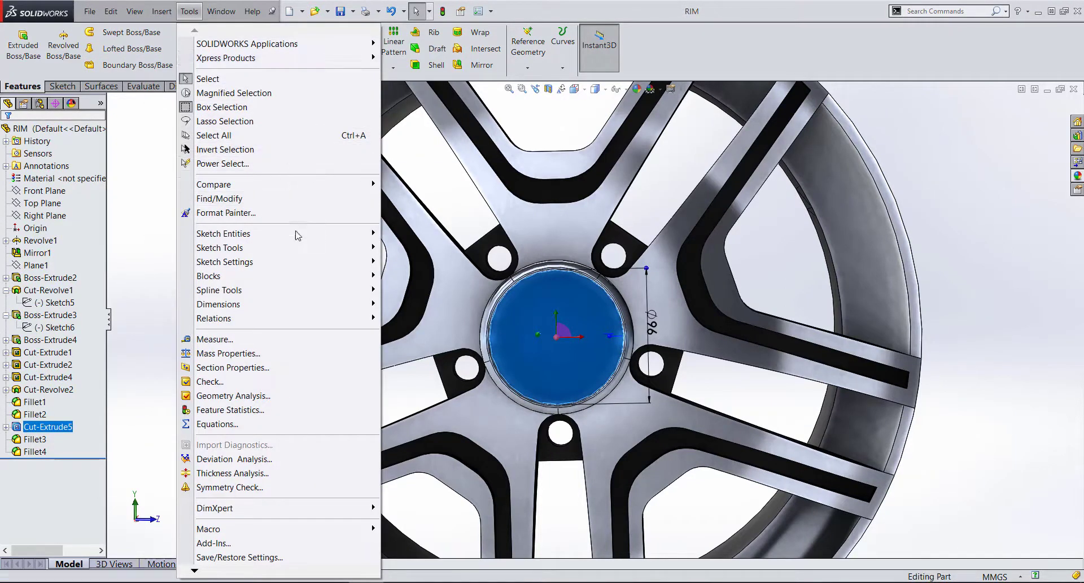
pyautogui.moveTo(219, 248)
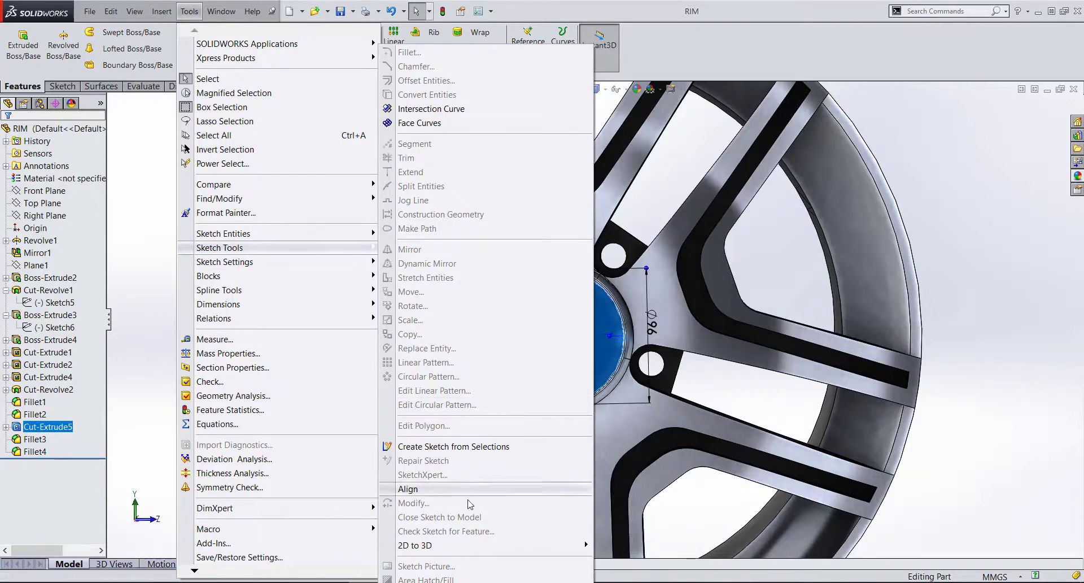
pyautogui.click(1019, 223)
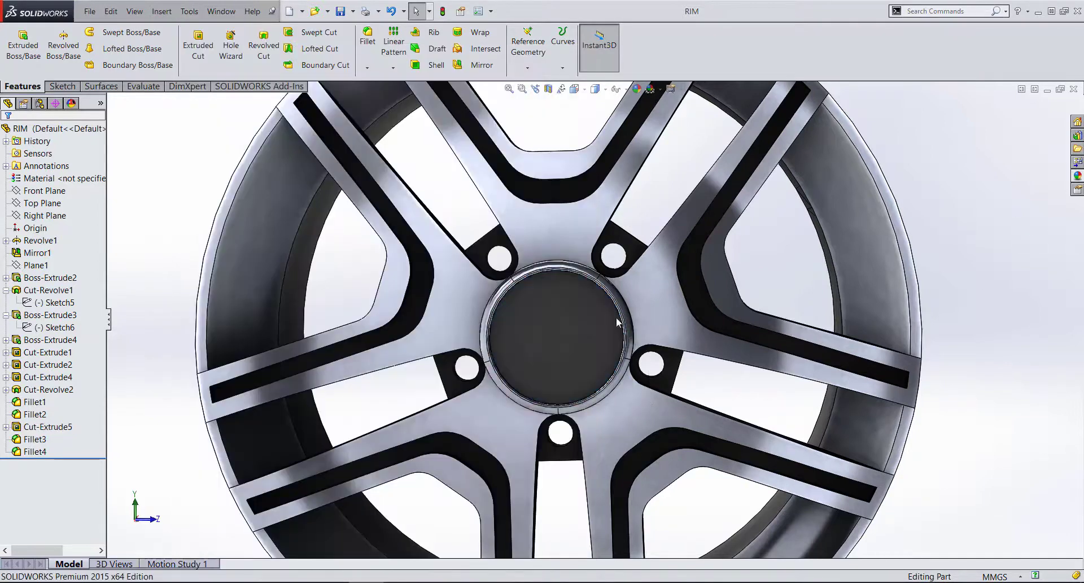
pyautogui.click(570, 299)
pyautogui.rightClick(571, 300)
pyautogui.click(590, 285)
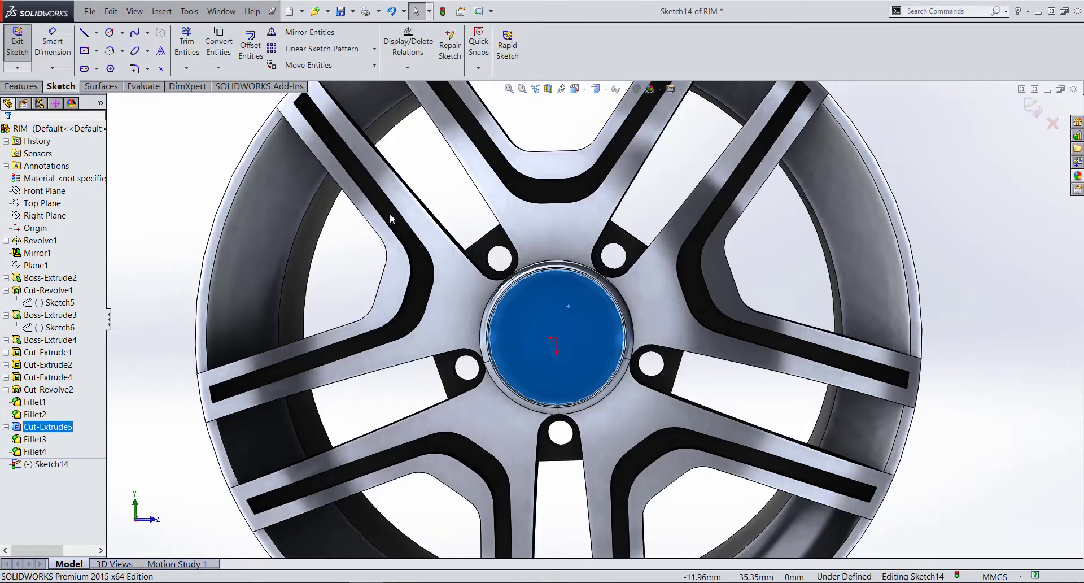
# - Insert a Sketch Picture, browsing for the image on drive F:
pyautogui.click(168, 15)
pyautogui.moveTo(189, 11)
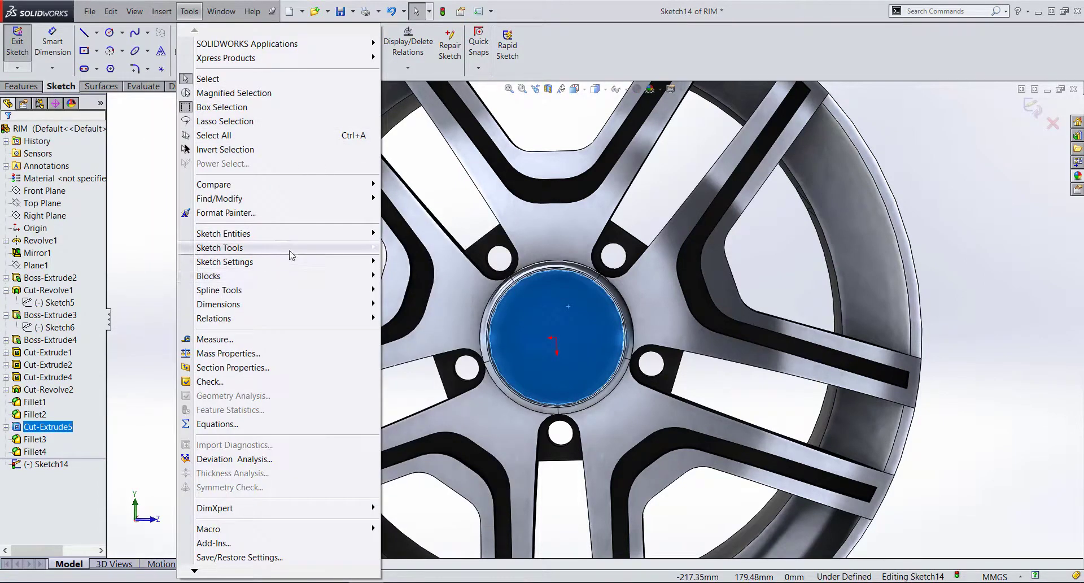
pyautogui.moveTo(219, 248)
pyautogui.click(474, 565)
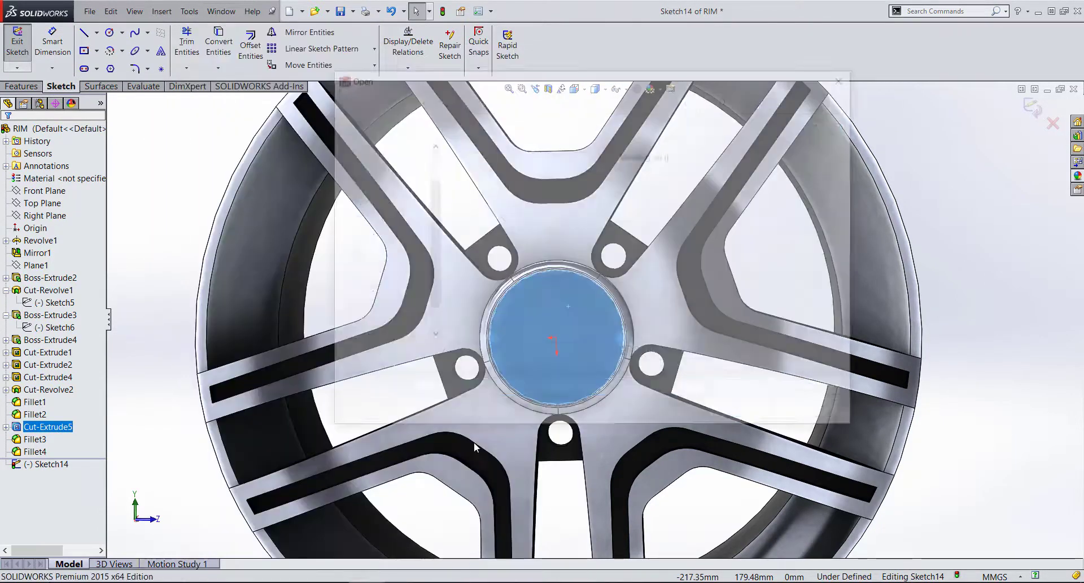
pyautogui.scroll(-1, 391, 306)
# - Insert the Vinfast logo picture from New Volume (F:) into the sketch
pyautogui.click(390, 316)
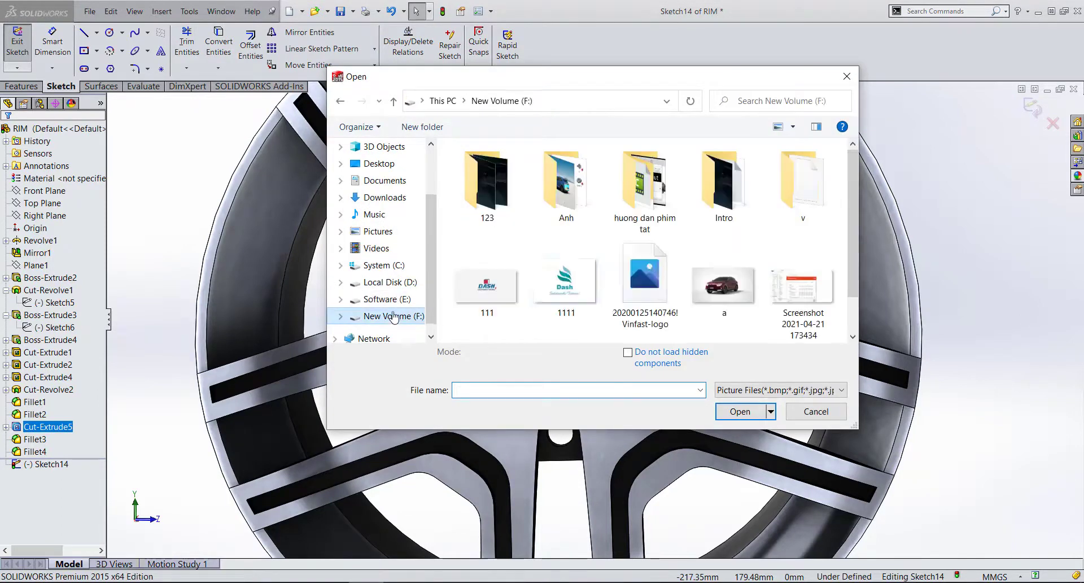
pyautogui.doubleClick(643, 242)
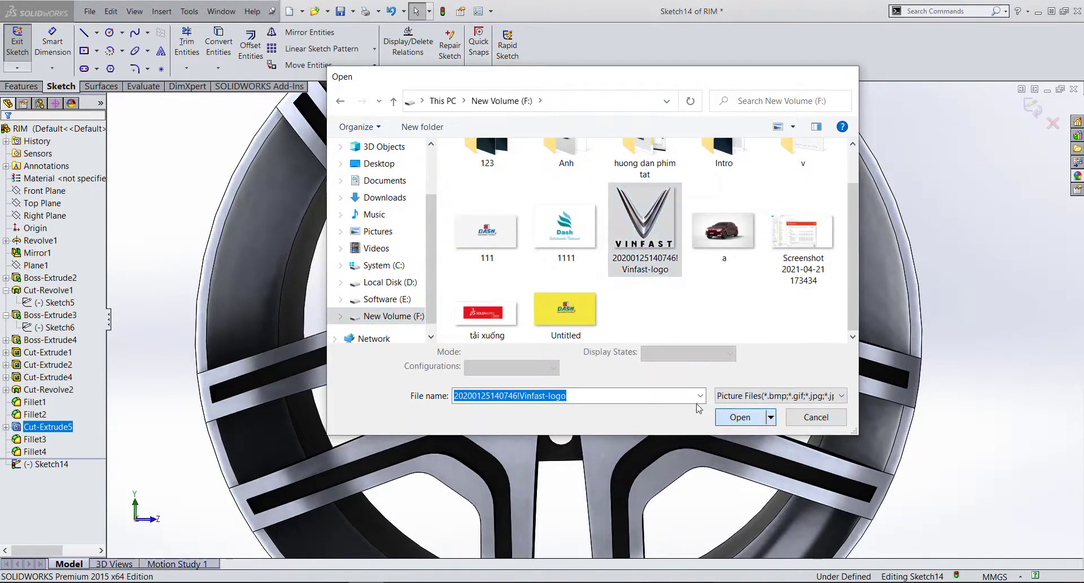
pyautogui.scroll(1, 576, 344)
pyautogui.scroll(4, 576, 344)
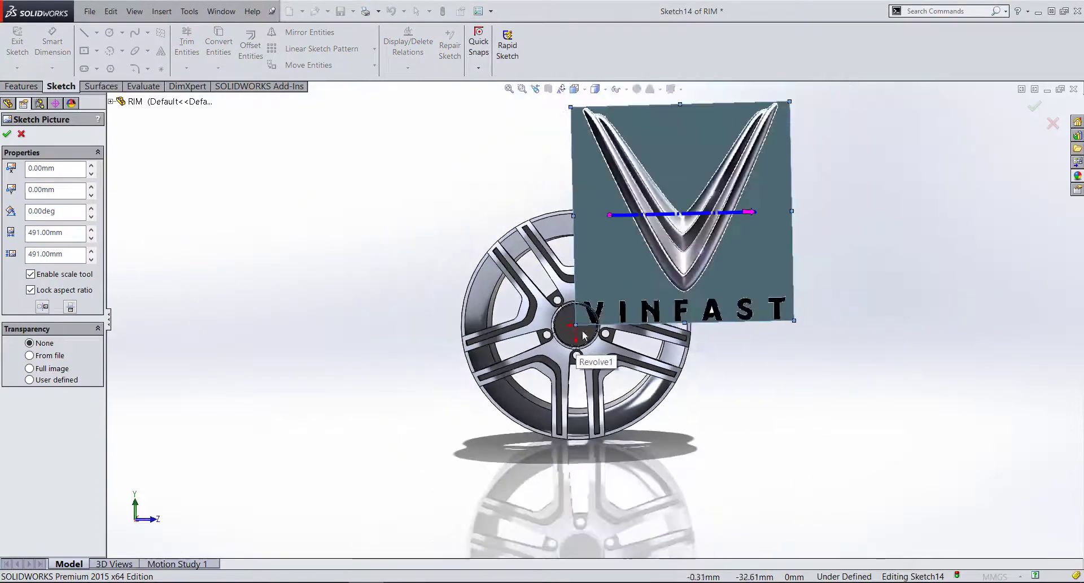
# - Resize the logo picture to 64.86 mm square, centre it on the hub, and confirm
pyautogui.moveTo(791, 104); pyautogui.dragTo(593, 314)
pyautogui.scroll(-2, 593, 314)
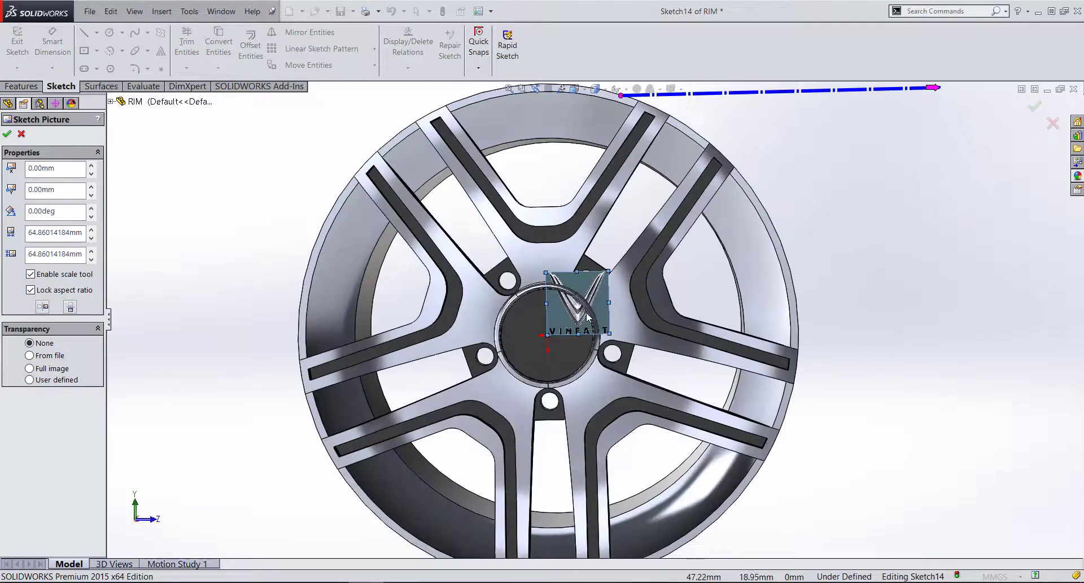
pyautogui.scroll(-2, 592, 314)
pyautogui.scroll(-2, 593, 313)
pyautogui.moveTo(536, 332); pyautogui.dragTo(496, 400)
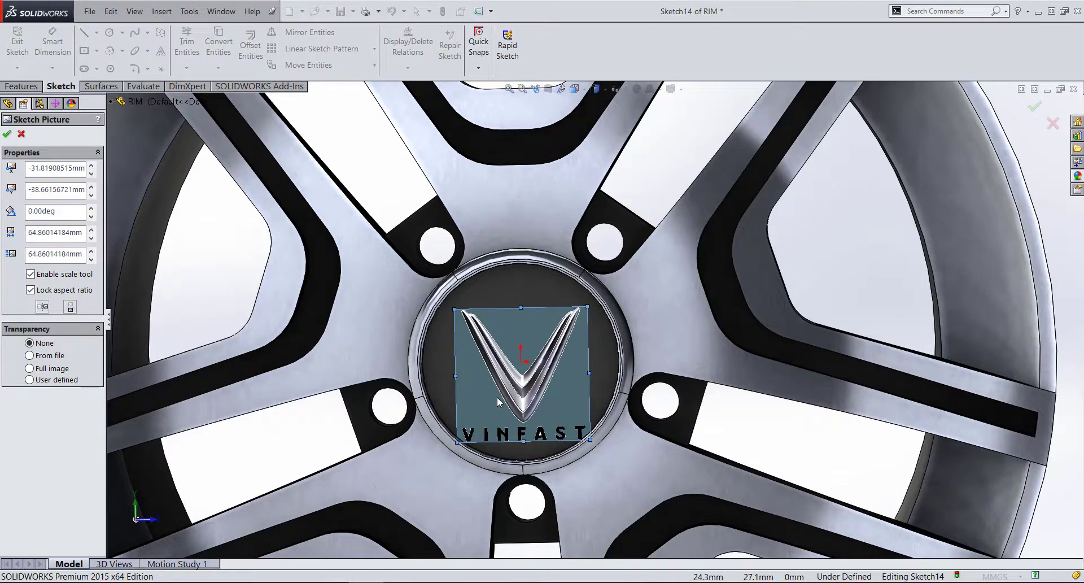
pyautogui.scroll(-1, 520, 328)
pyautogui.scroll(-1, 542, 361)
pyautogui.scroll(-2, 571, 395)
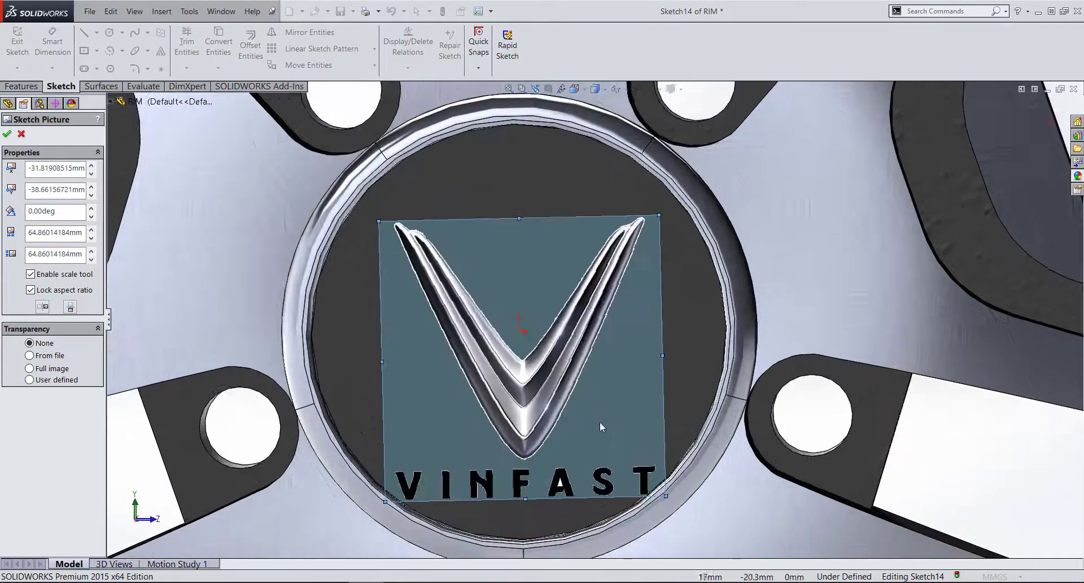
pyautogui.scroll(-1, 599, 421)
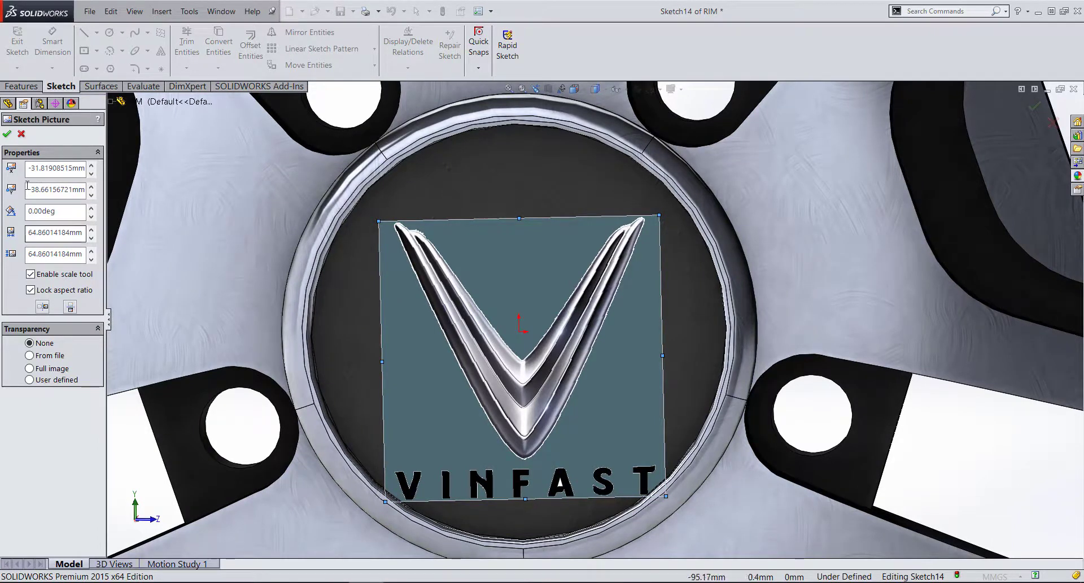
pyautogui.click(7, 134)
pyautogui.scroll(2, 505, 317)
pyautogui.scroll(2, 565, 239)
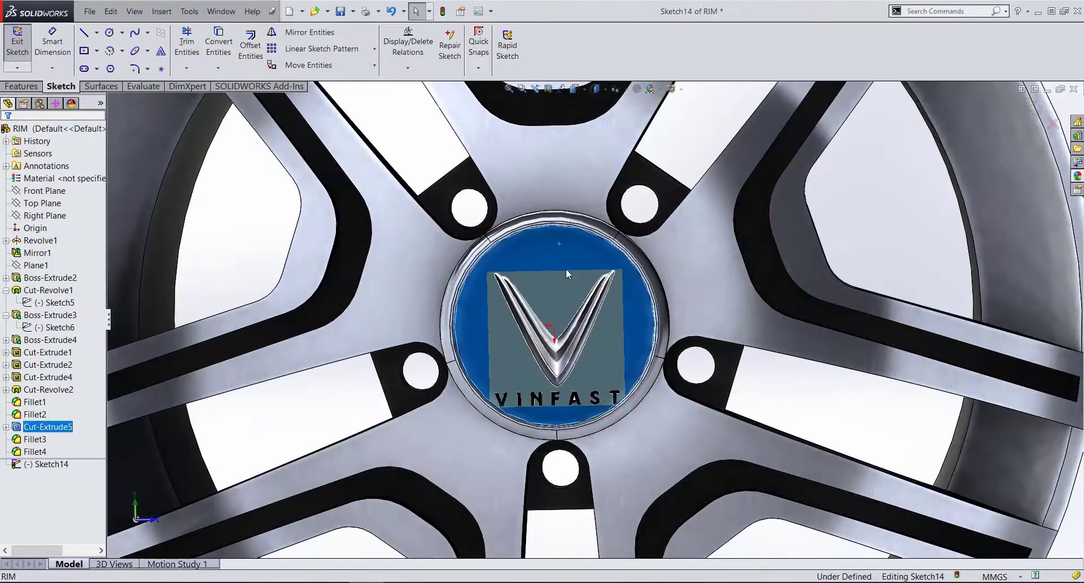
pyautogui.scroll(2, 566, 269)
pyautogui.scroll(-4, 573, 314)
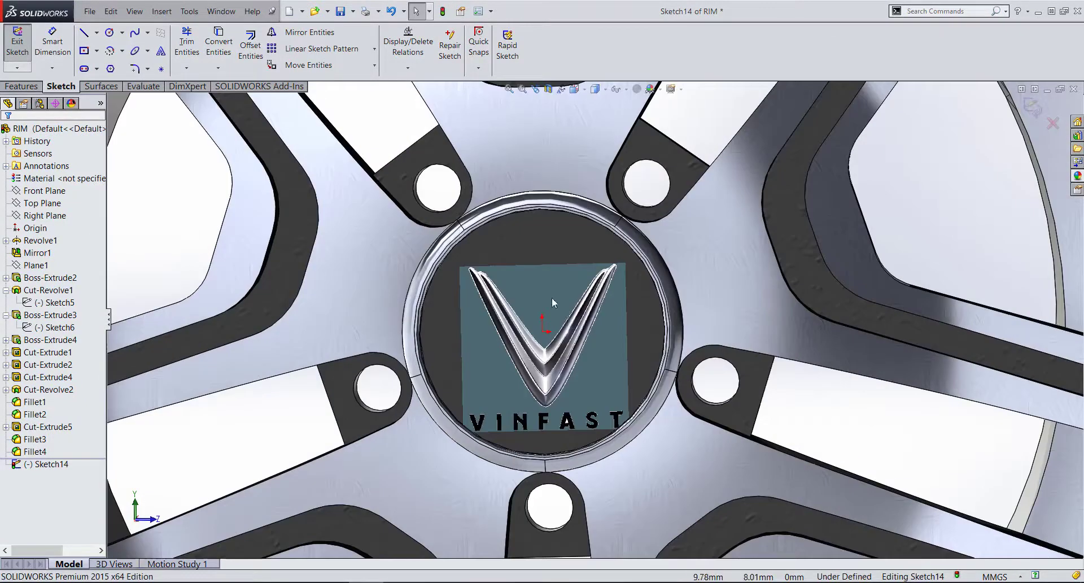
pyautogui.click(551, 294)
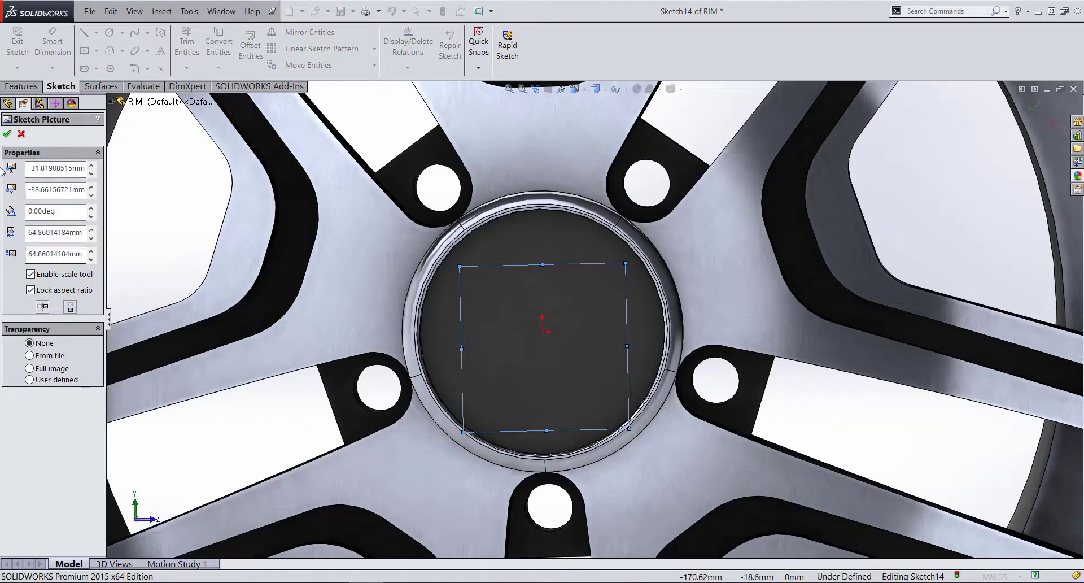
pyautogui.click(7, 134)
# - Begin a spline along the V's left edge, cancel it, and exit the picture sketch
pyautogui.scroll(3, 611, 343)
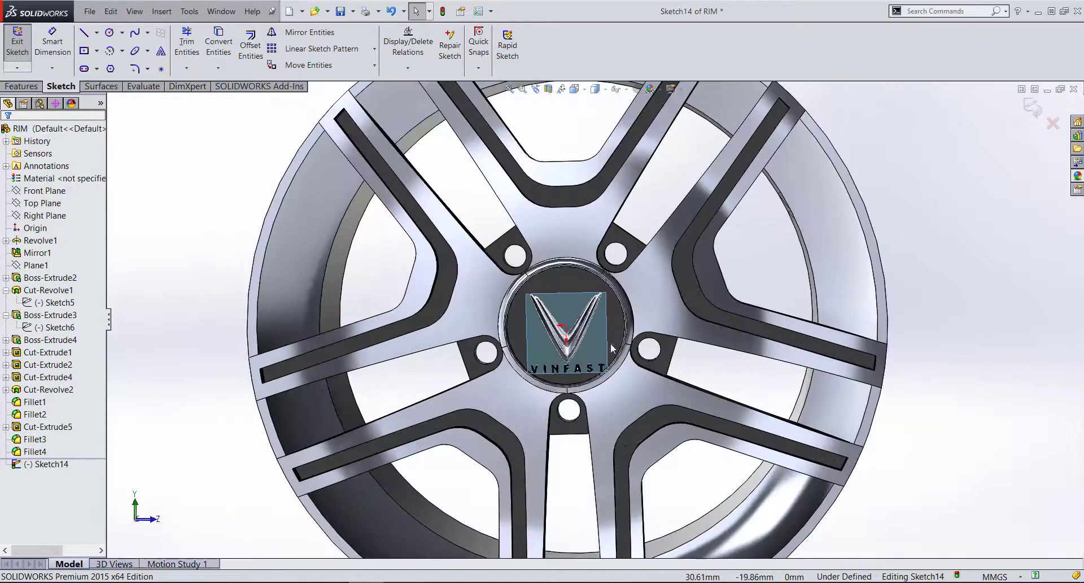
pyautogui.scroll(-2, 595, 319)
pyautogui.scroll(-2, 559, 249)
pyautogui.scroll(-2, 524, 179)
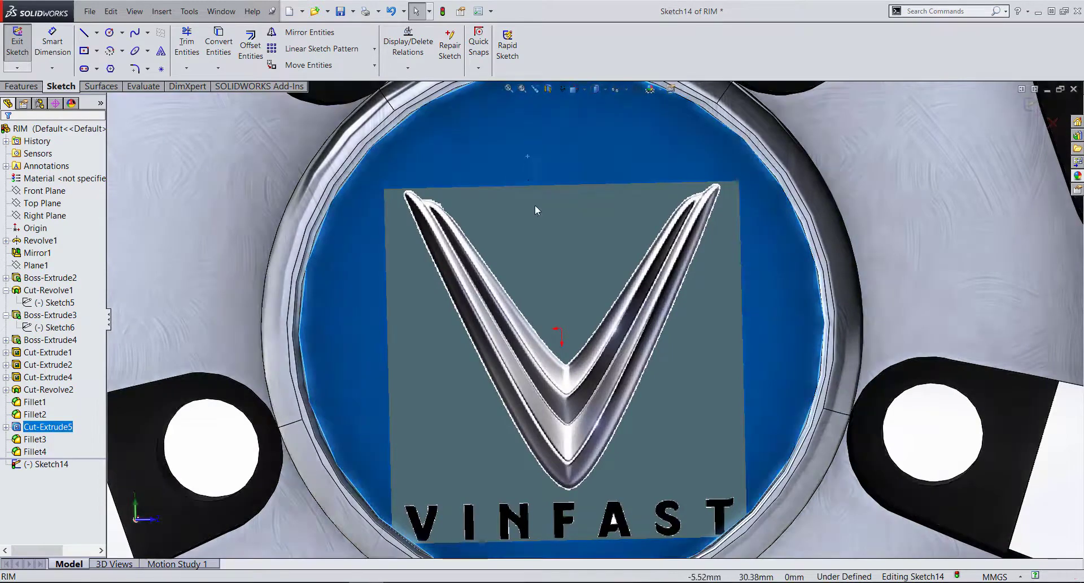
pyautogui.scroll(-2, 631, 332)
pyautogui.scroll(1, 608, 342)
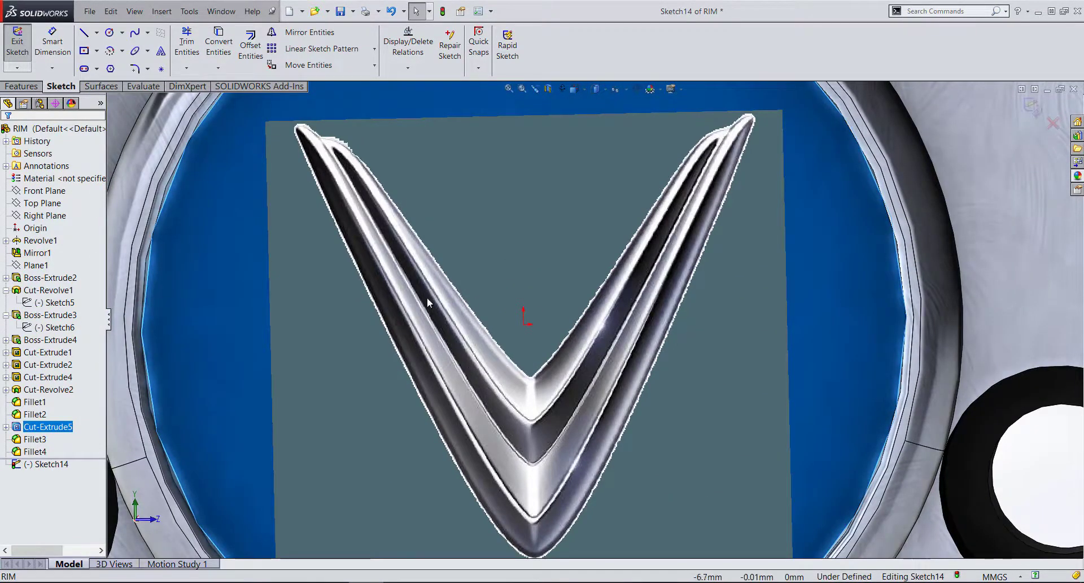
pyautogui.click(135, 32)
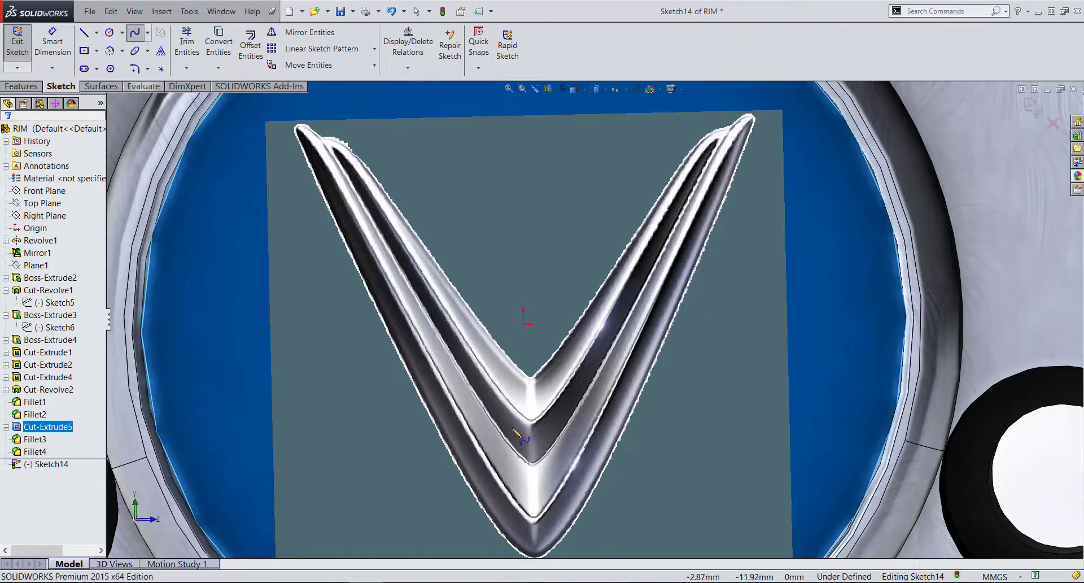
pyautogui.scroll(3, 590, 318)
pyautogui.scroll(-2, 555, 462)
pyautogui.scroll(-1, 424, 191)
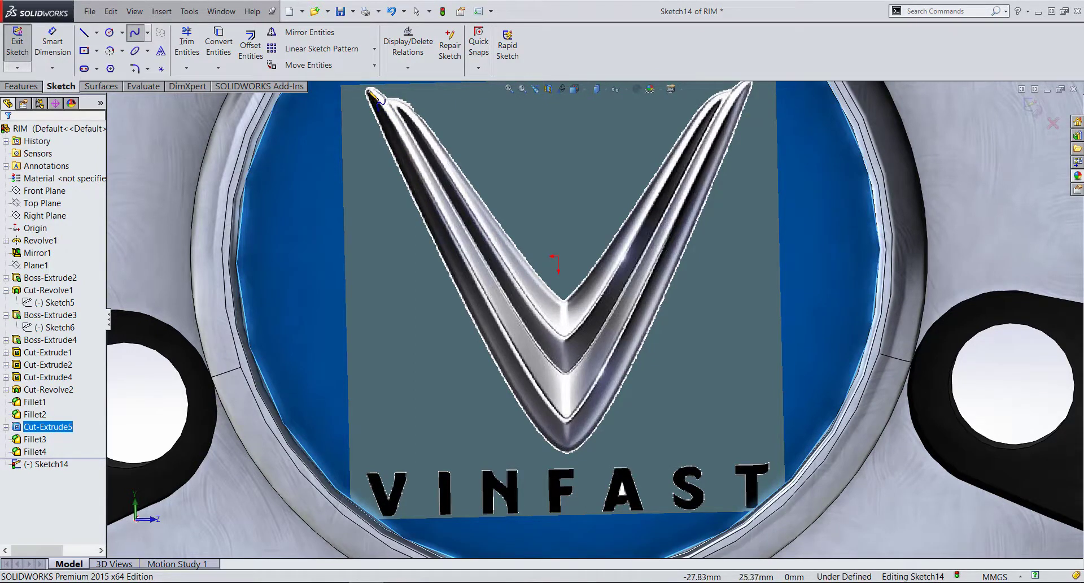
pyautogui.click(539, 403)
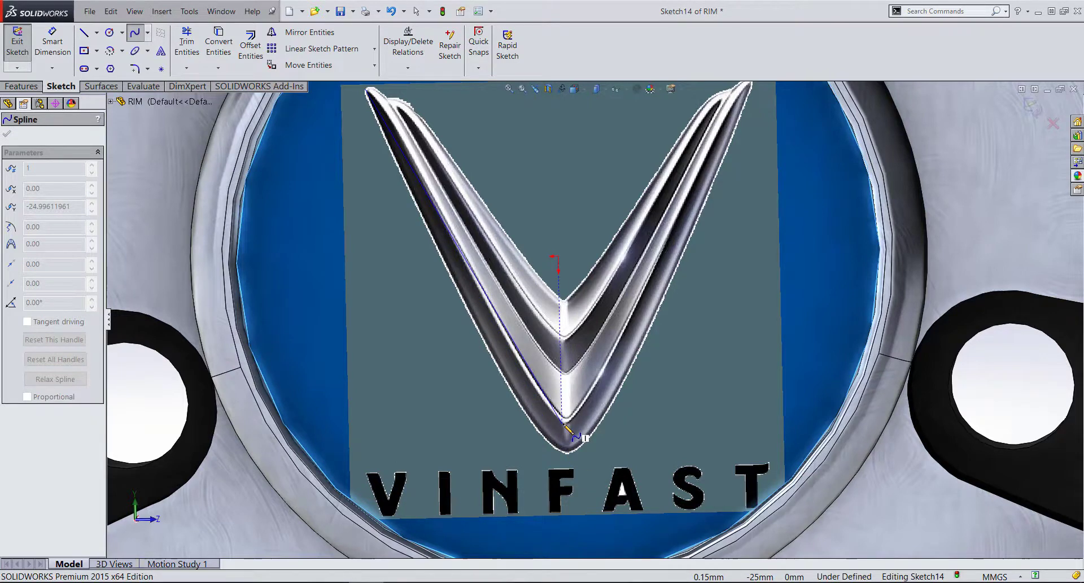
pyautogui.press('Escape')
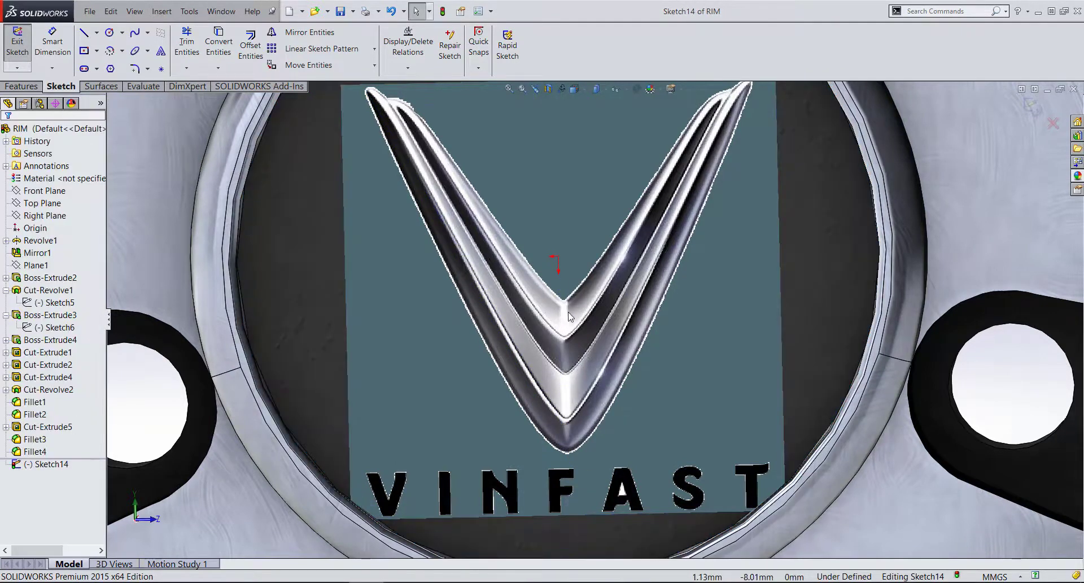
pyautogui.hotkey('ctrl', 'b')
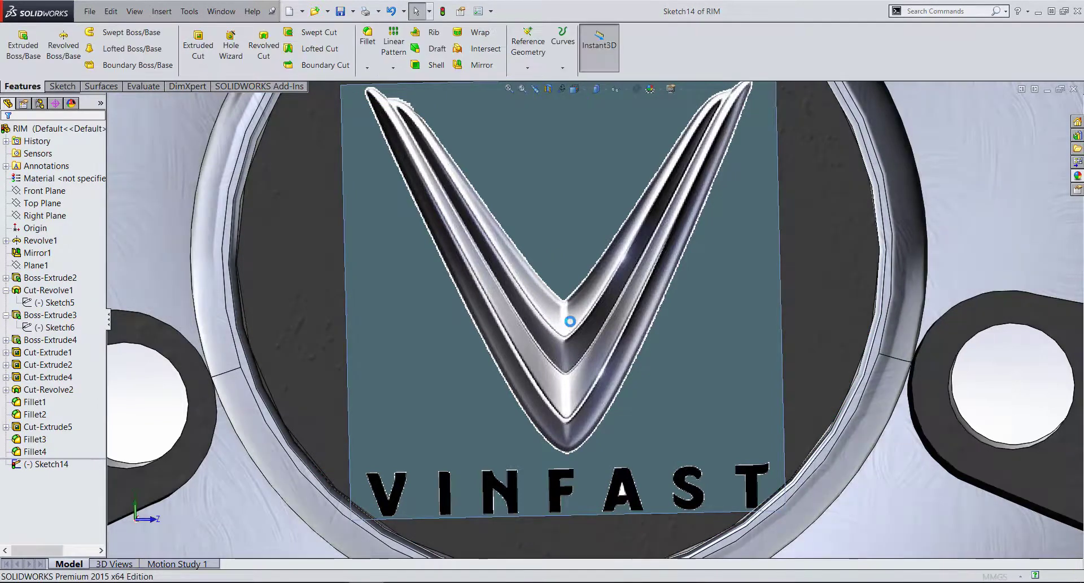
# - Nudge the logo picture slightly left on the hub and confirm its new position
pyautogui.click(570, 320)
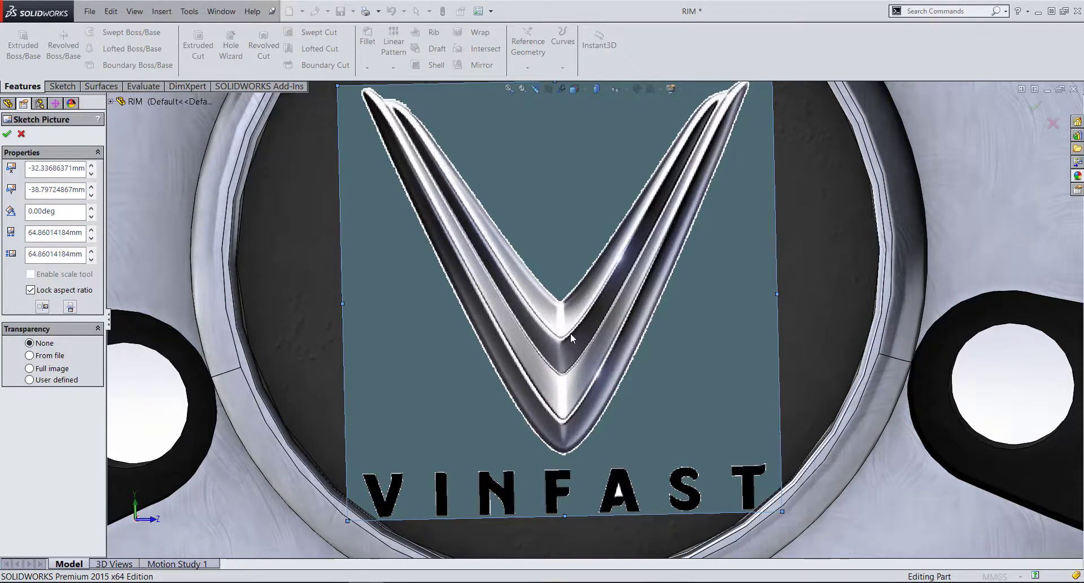
pyautogui.moveTo(570, 333); pyautogui.dragTo(571, 334)
pyautogui.scroll(5, 604, 327)
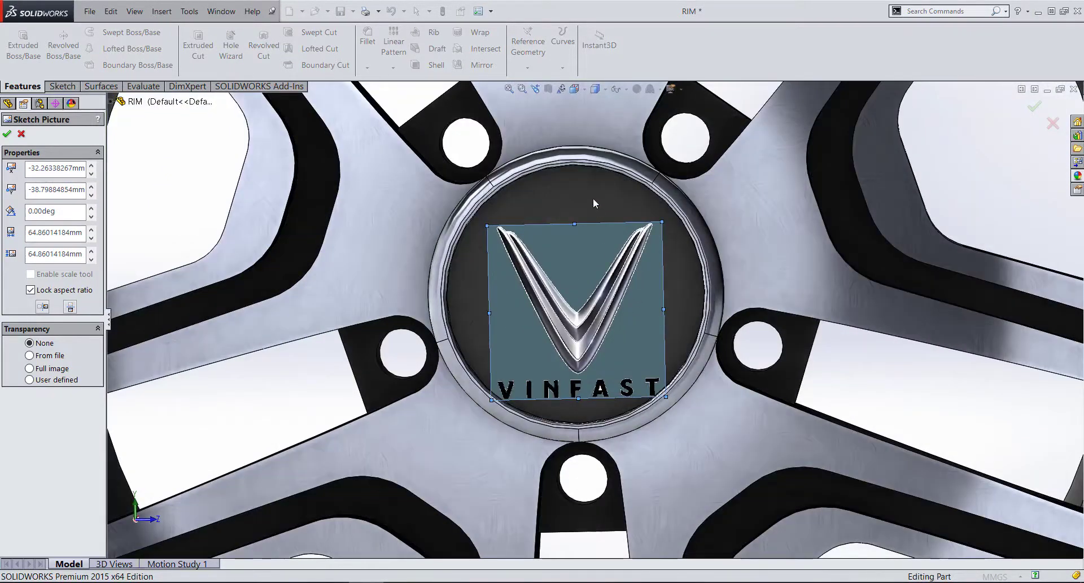
pyautogui.click(7, 133)
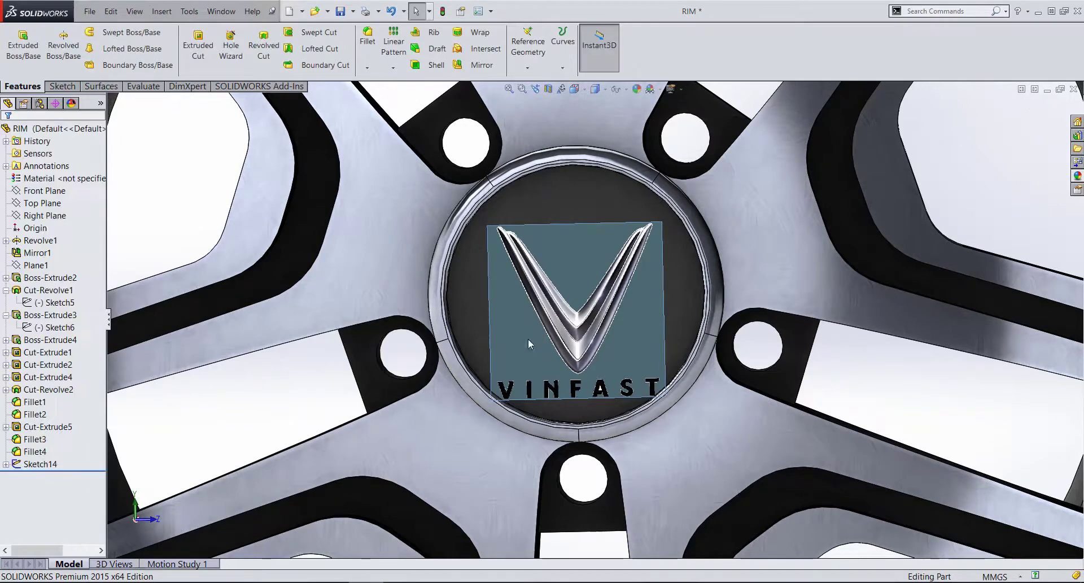
# - Select the recessed hub face and bring up its shortcut options
pyautogui.scroll(-2, 593, 313)
pyautogui.scroll(-3, 592, 314)
pyautogui.scroll(-2, 593, 313)
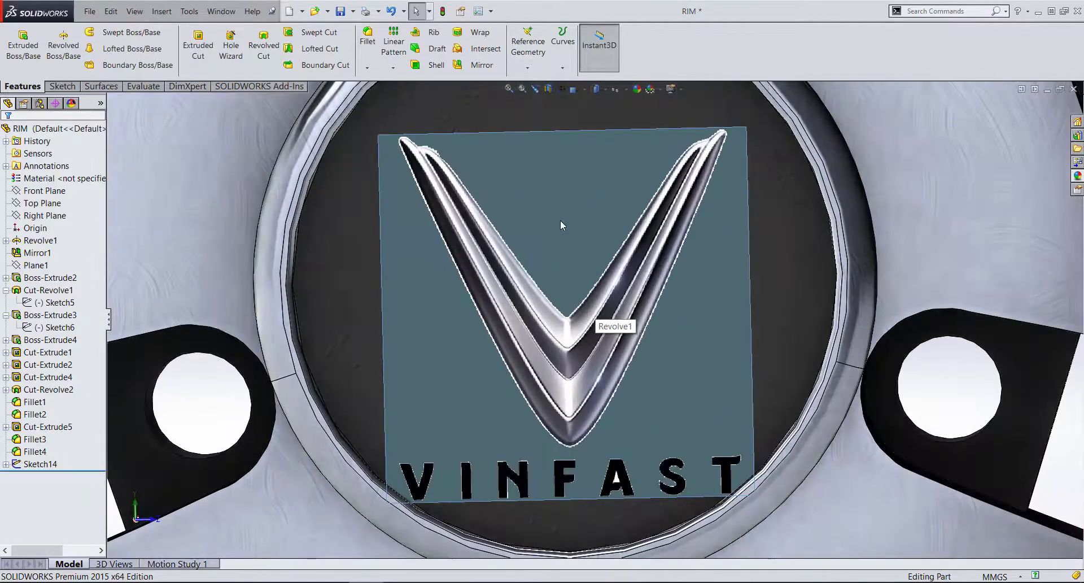
pyautogui.click(530, 108)
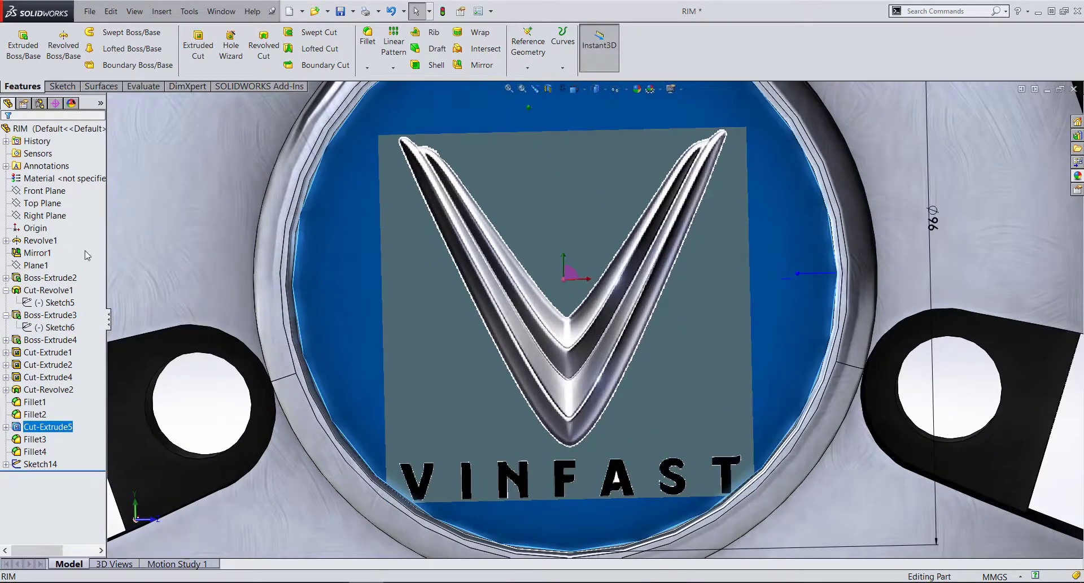
pyautogui.rightClick(776, 221)
# - Start Sketch15 on the hub face and zoom in on the V logo picture
pyautogui.click(797, 204)
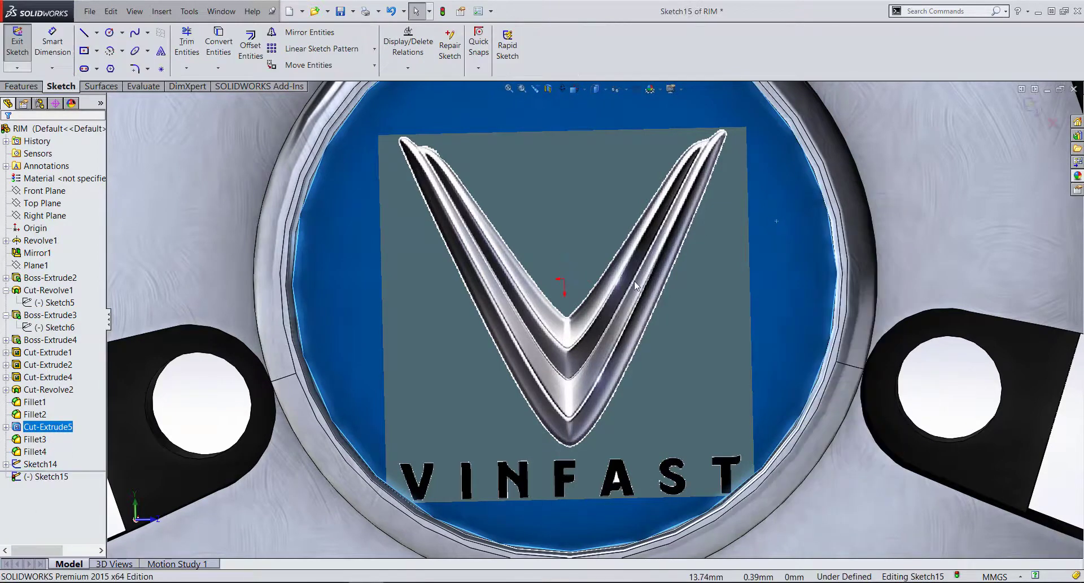
pyautogui.scroll(3, 588, 319)
pyautogui.scroll(2, 584, 357)
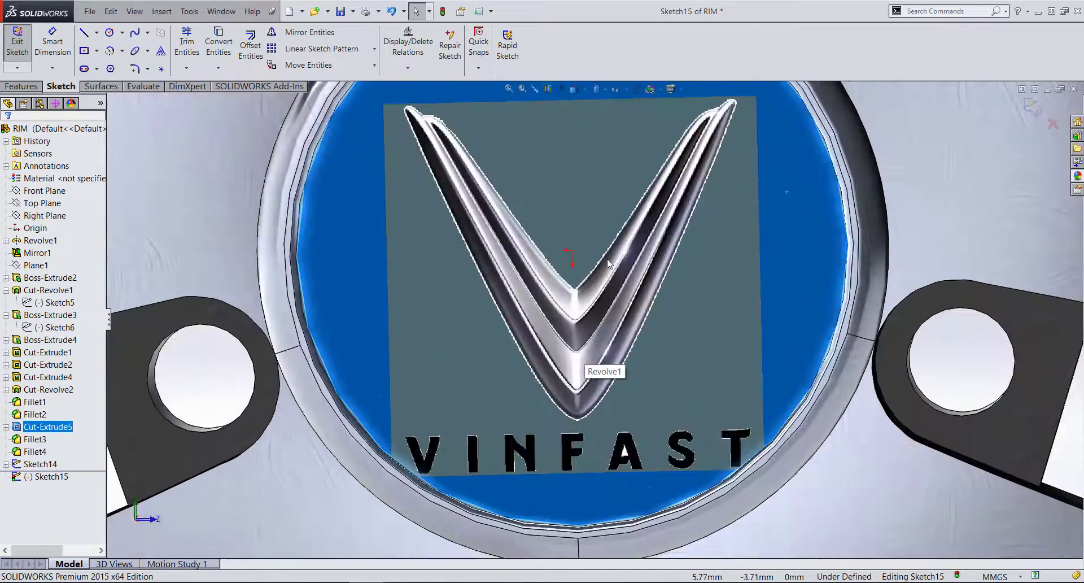
pyautogui.scroll(2, 585, 356)
pyautogui.scroll(2, 660, 226)
pyautogui.scroll(2, 665, 220)
pyautogui.scroll(-1, 608, 229)
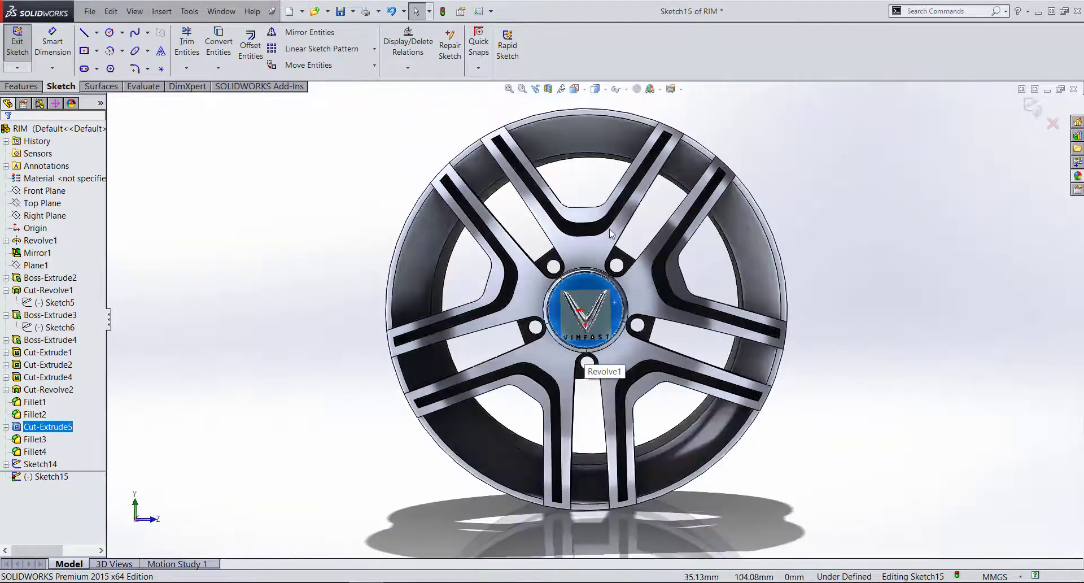
pyautogui.scroll(-2, 607, 244)
pyautogui.scroll(-2, 587, 316)
pyautogui.scroll(-2, 568, 387)
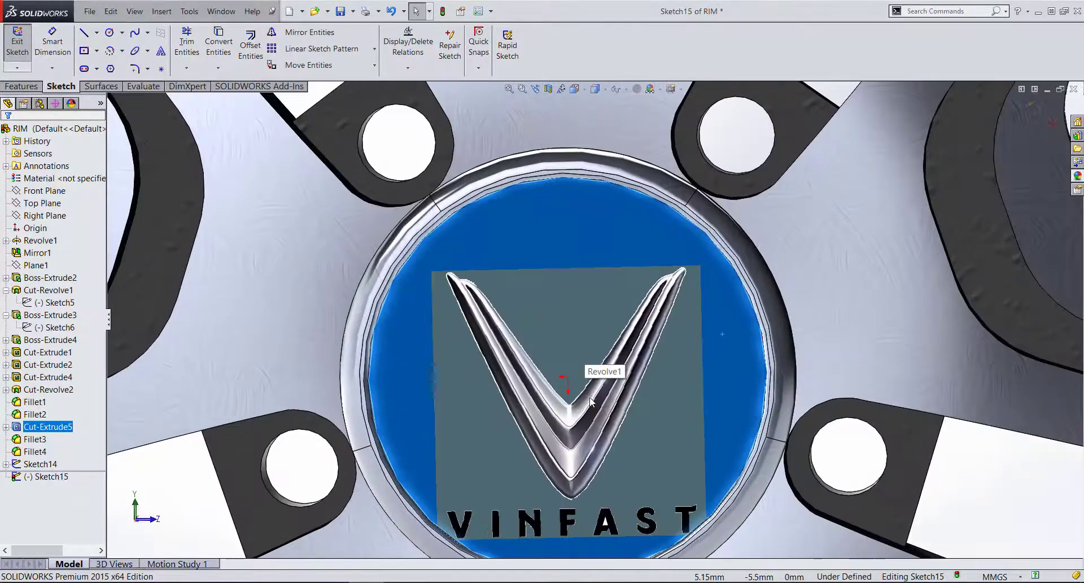
pyautogui.scroll(-1, 578, 393)
pyautogui.scroll(-1, 587, 400)
pyautogui.scroll(-1, 594, 406)
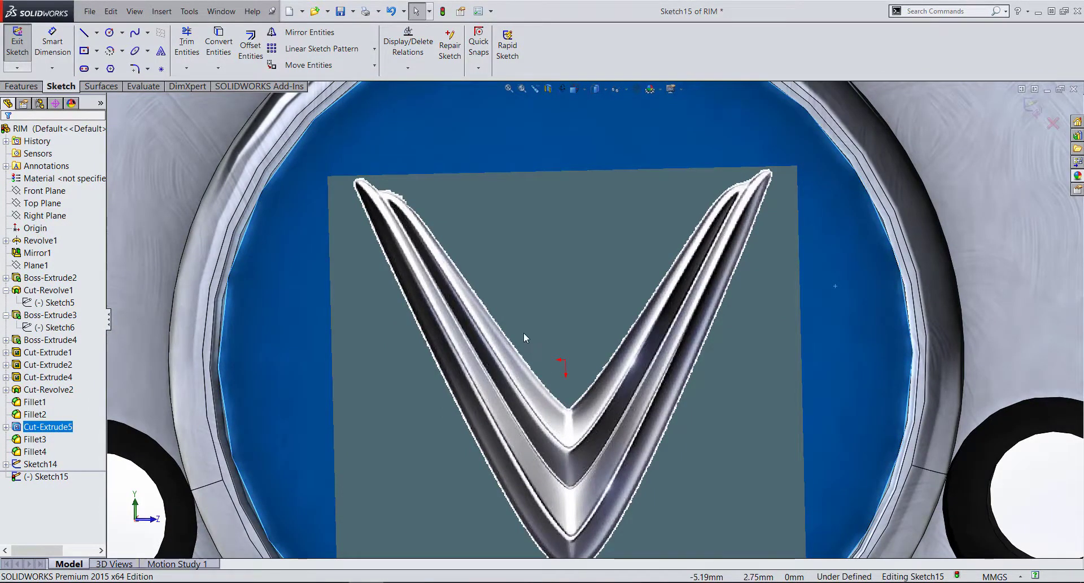
pyautogui.scroll(3, 523, 332)
pyautogui.scroll(3, 554, 340)
pyautogui.scroll(3, 554, 340)
pyautogui.scroll(-3, 565, 367)
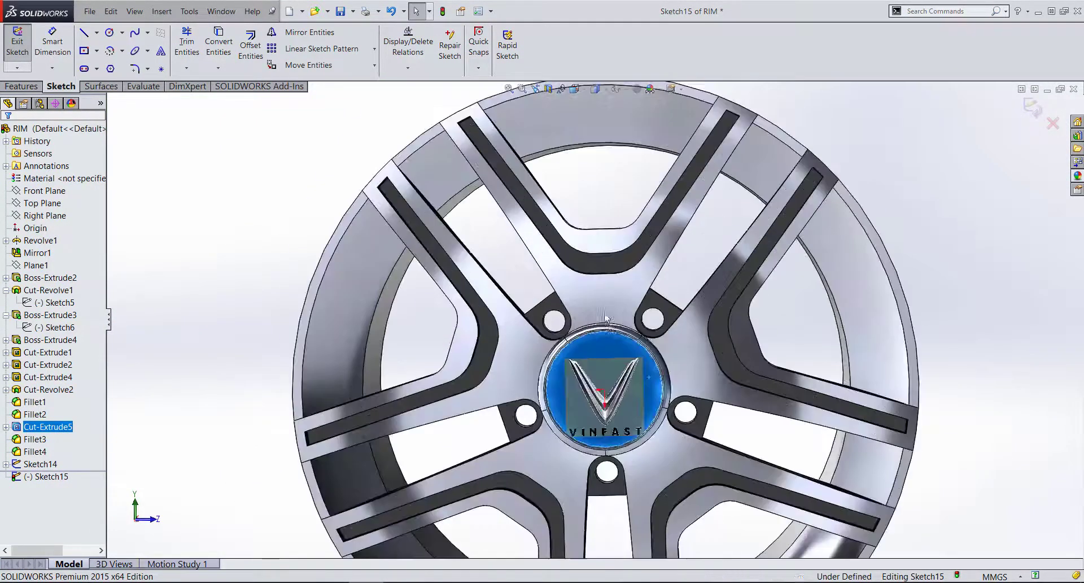
pyautogui.scroll(-2, 621, 418)
pyautogui.scroll(-2, 639, 436)
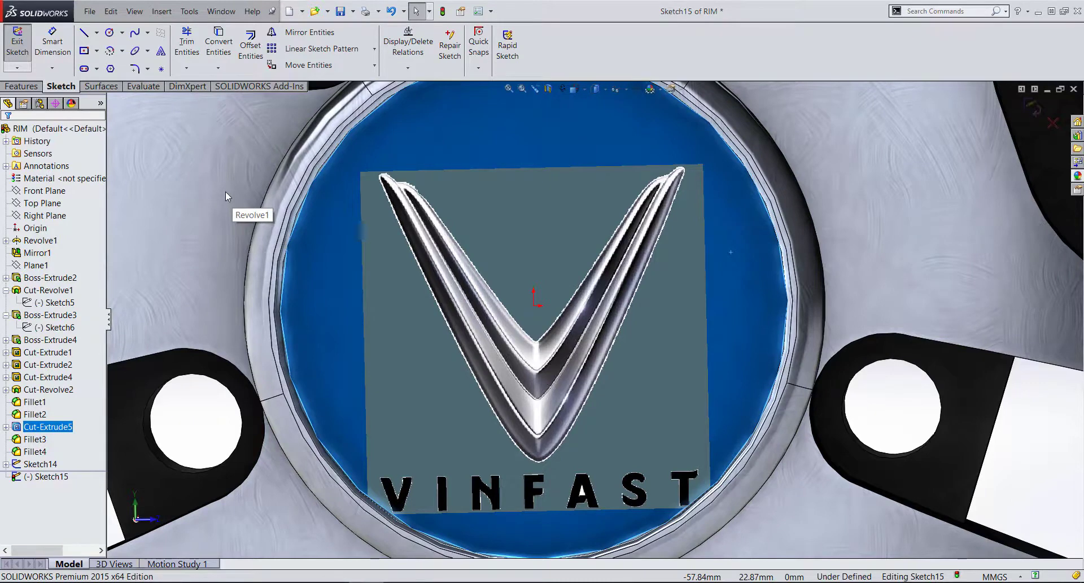
# - Draw a spline from the V's top-left tip down to its lower tip
pyautogui.click(134, 32)
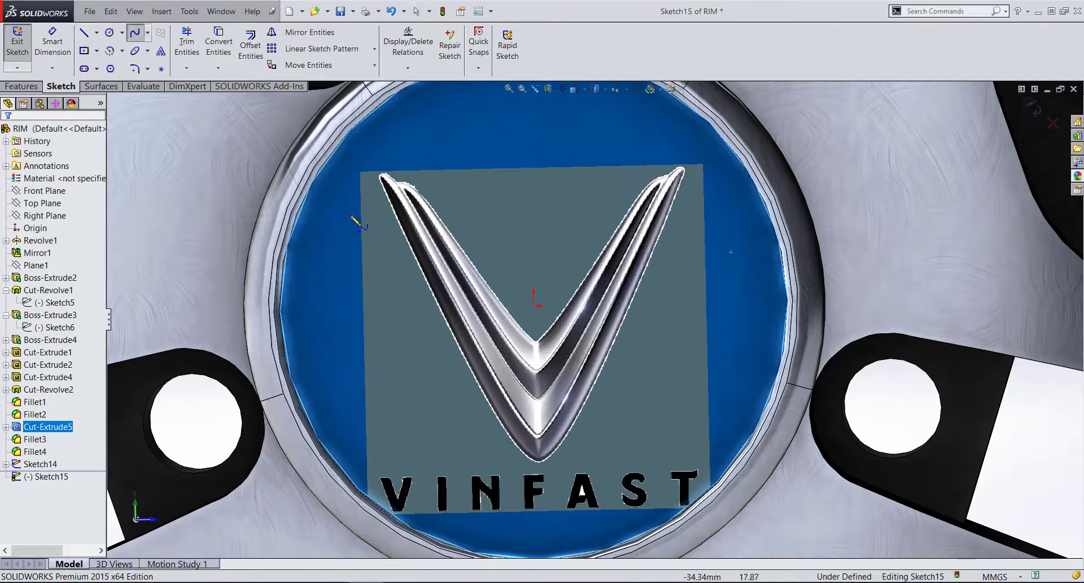
pyautogui.scroll(-2, 401, 201)
pyautogui.scroll(-2, 396, 191)
pyautogui.scroll(-1, 395, 192)
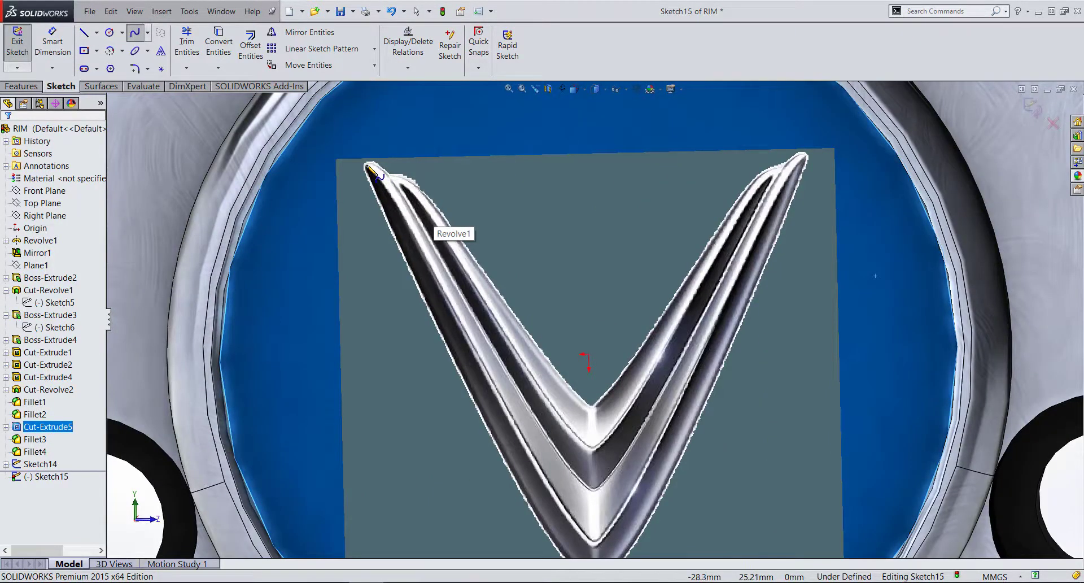
pyautogui.scroll(3, 609, 290)
pyautogui.click(495, 230)
pyautogui.scroll(-3, 604, 396)
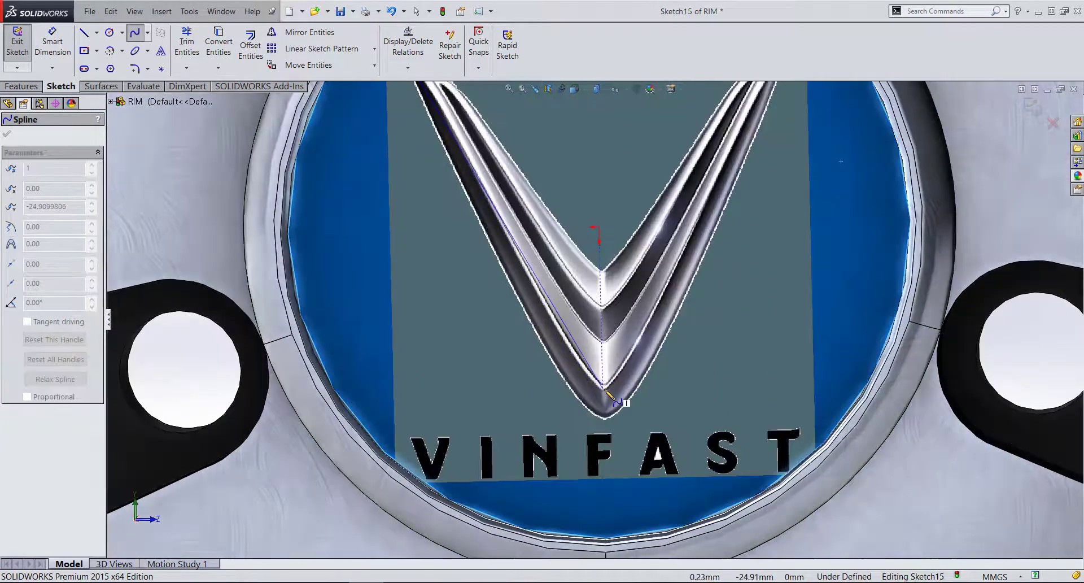
pyautogui.doubleClick(603, 389)
pyautogui.press('Escape')
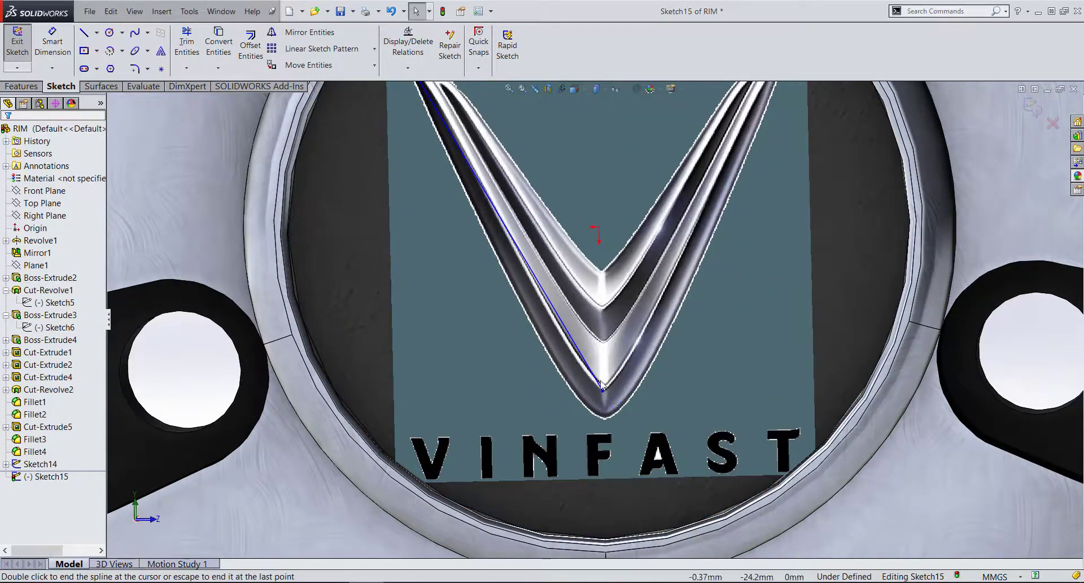
# - Drag the spline's tangent handles until it follows the V's left edge into the tip
pyautogui.click(536, 284)
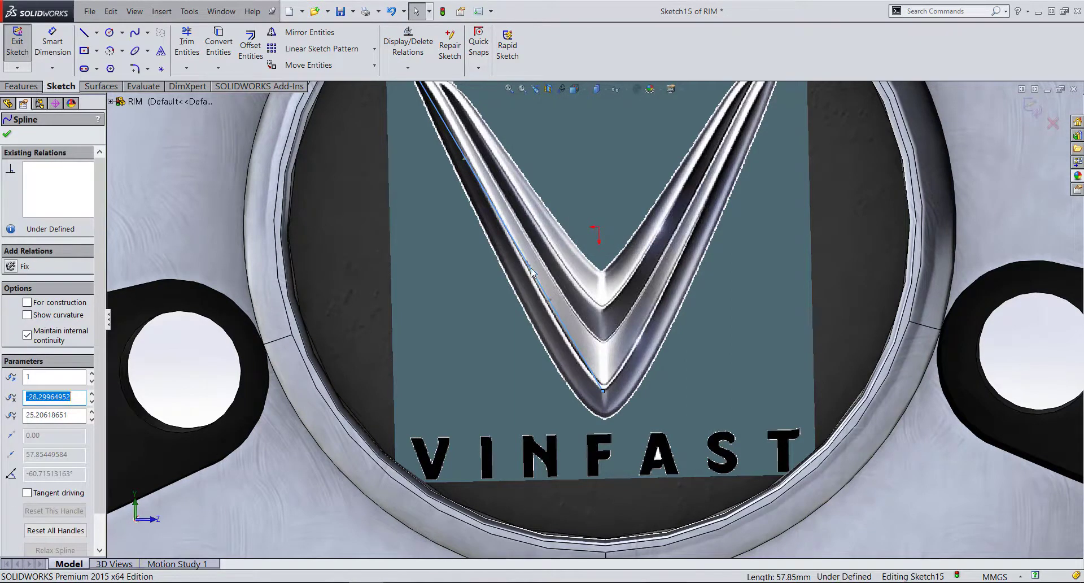
pyautogui.click(601, 389)
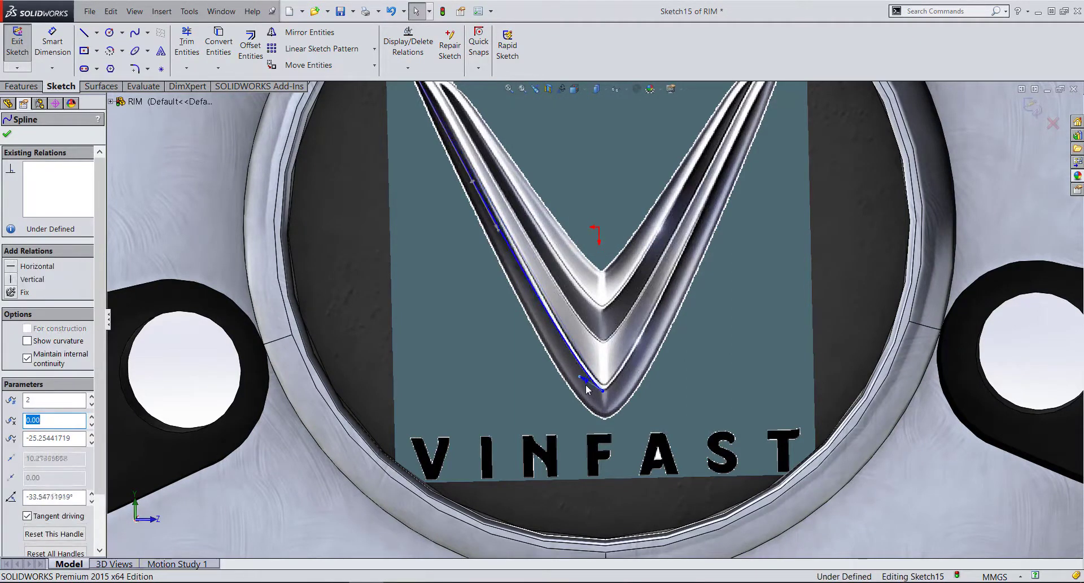
pyautogui.moveTo(587, 388); pyautogui.dragTo(586, 386)
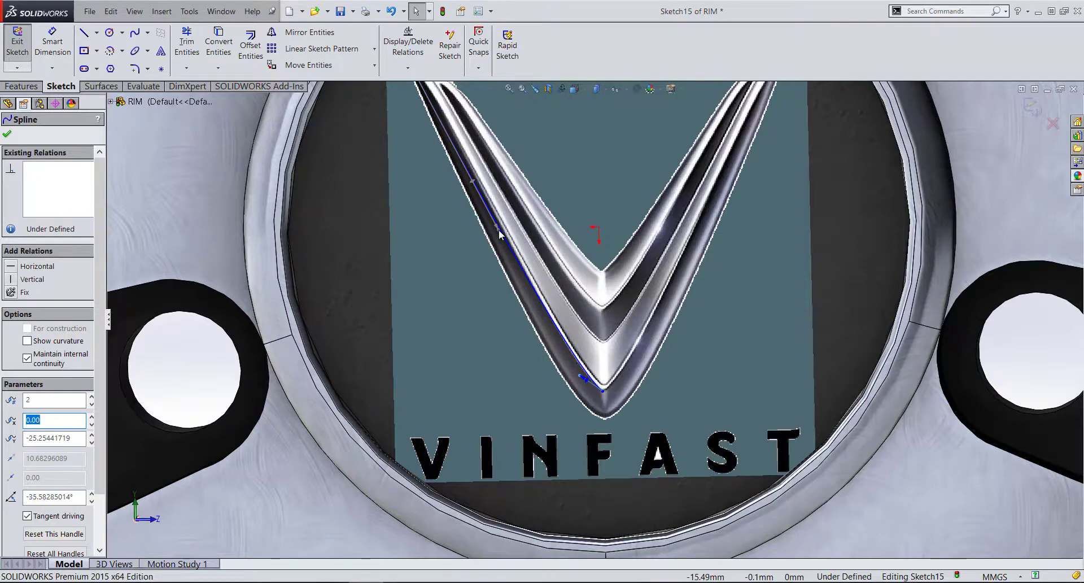
pyautogui.moveTo(505, 226); pyautogui.dragTo(455, 105)
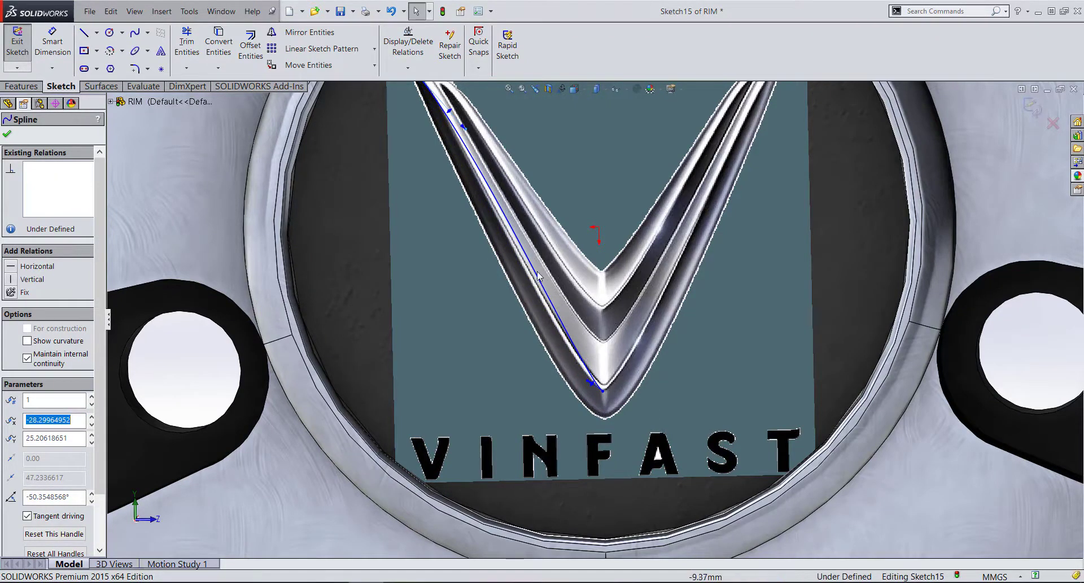
pyautogui.moveTo(588, 382); pyautogui.dragTo(568, 350)
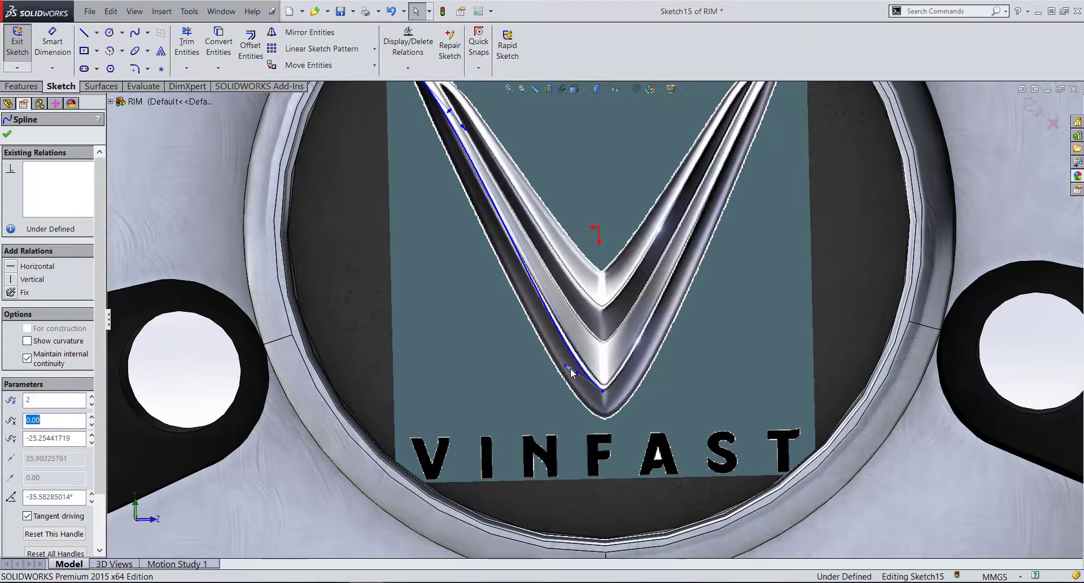
pyautogui.scroll(-3, 569, 352)
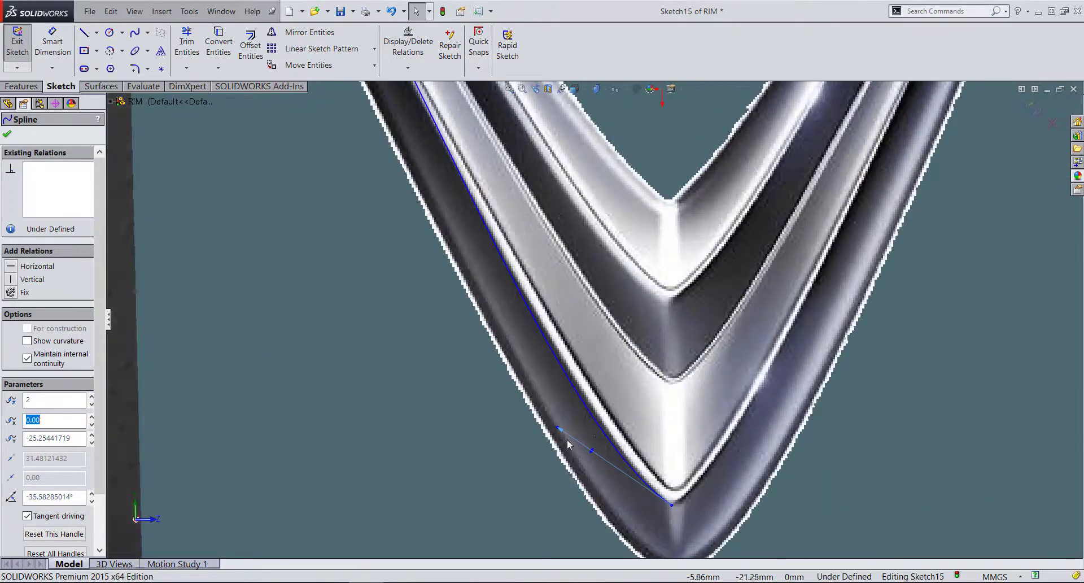
pyautogui.moveTo(557, 428); pyautogui.dragTo(562, 429)
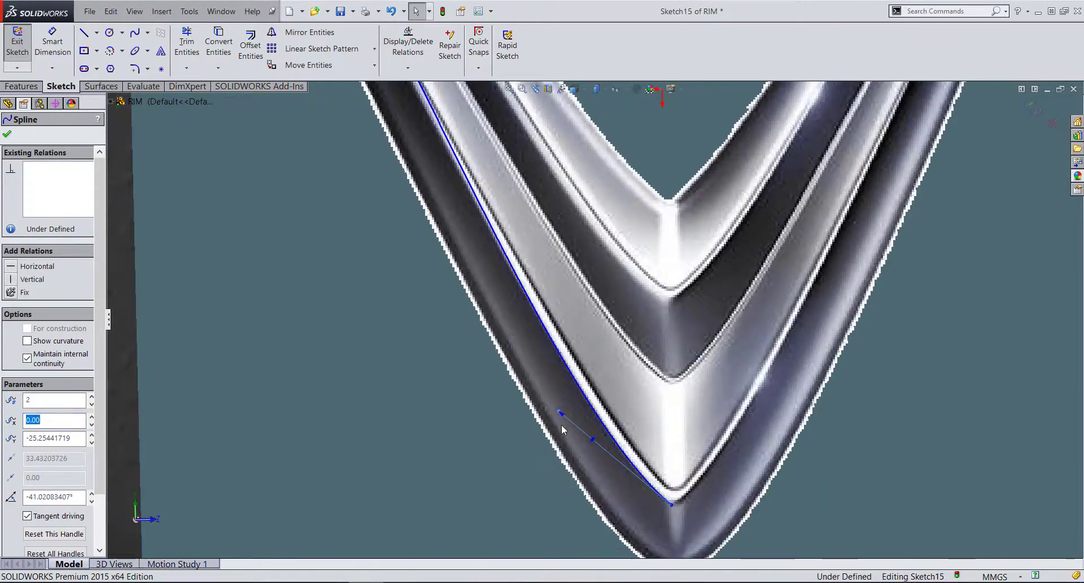
pyautogui.click(561, 424)
pyautogui.scroll(1, 587, 320)
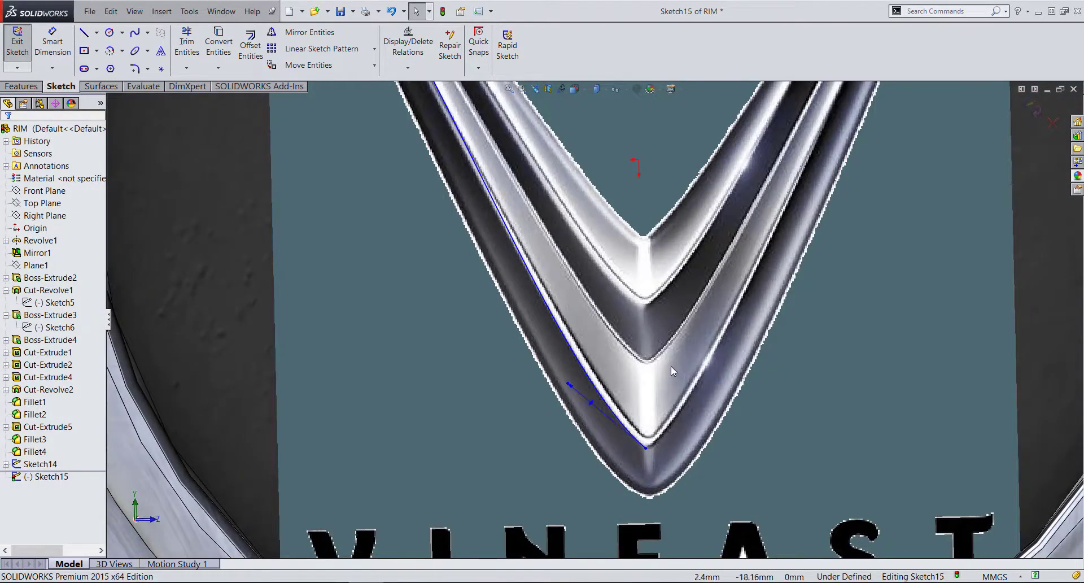
# - Draw a vertical centerline from the sketch origin down past the V's bottom tip
pyautogui.click(96, 32)
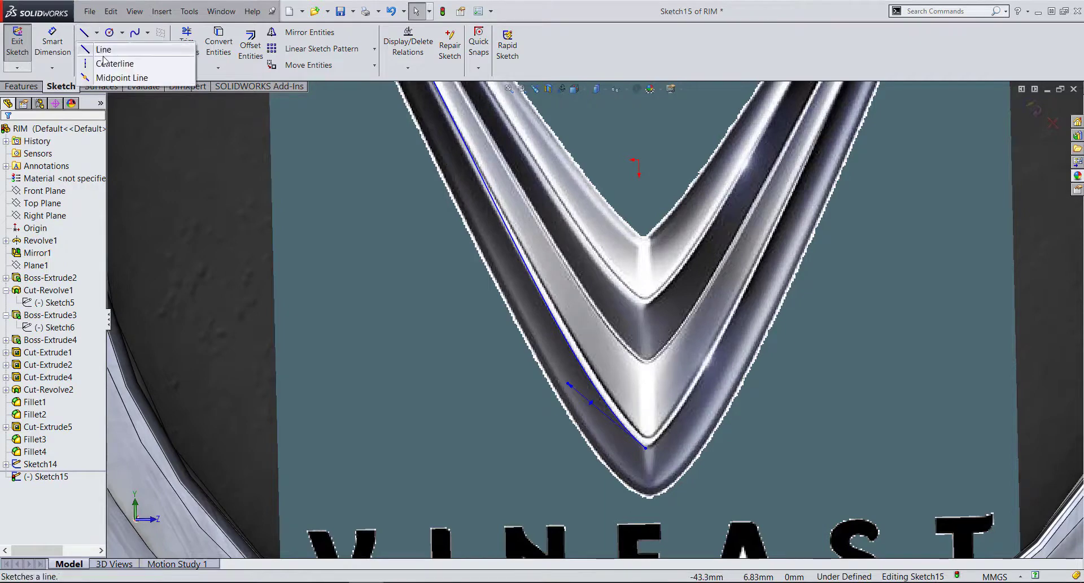
pyautogui.click(108, 64)
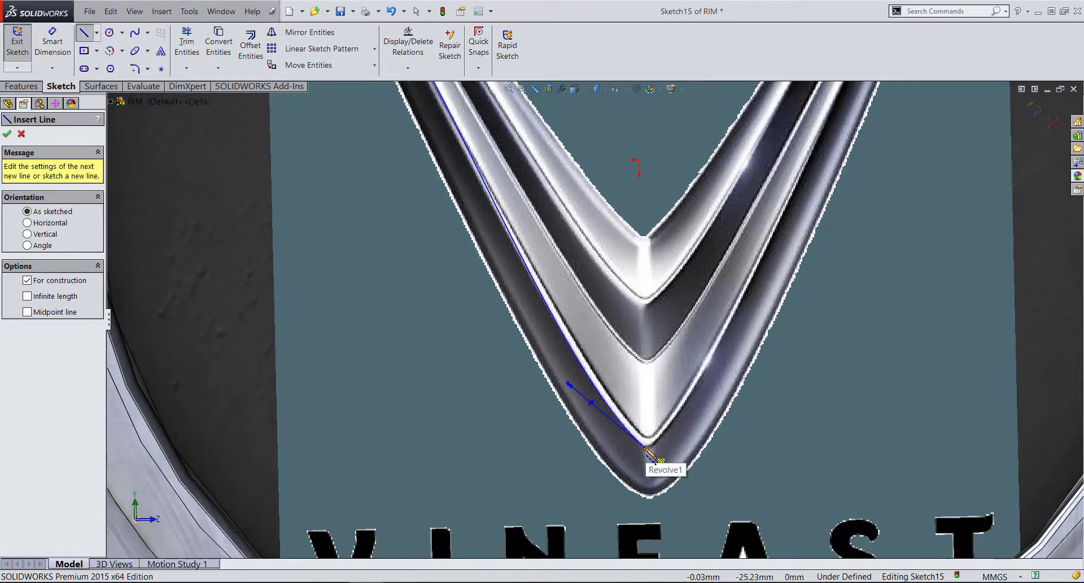
pyautogui.click(638, 160)
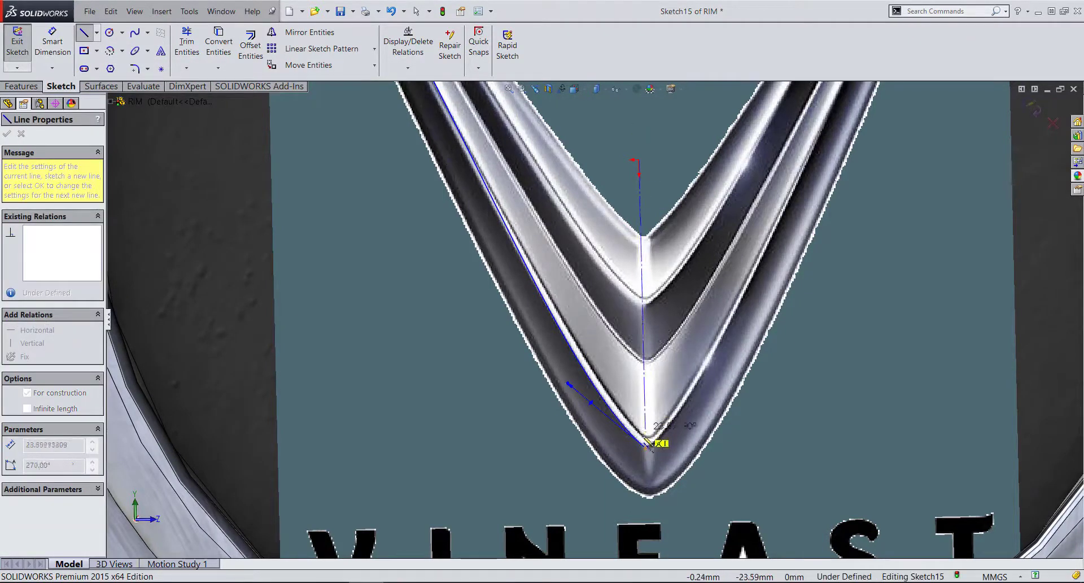
pyautogui.click(647, 515)
pyautogui.press('Escape')
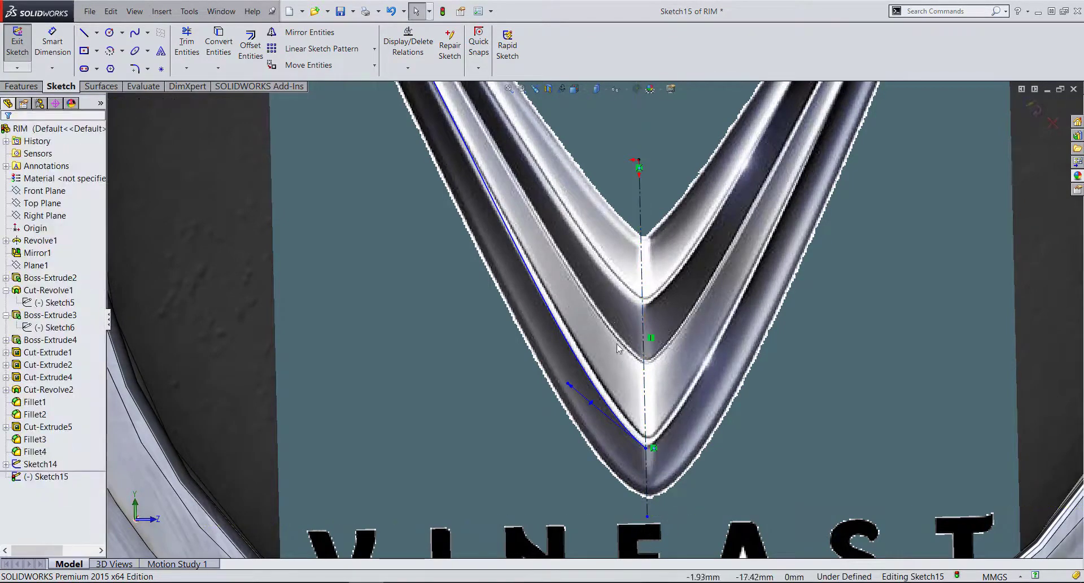
pyautogui.scroll(5, 556, 325)
# - Insert an extra point on the spline's upper arm and tweak the top tangent
pyautogui.scroll(-4, 502, 165)
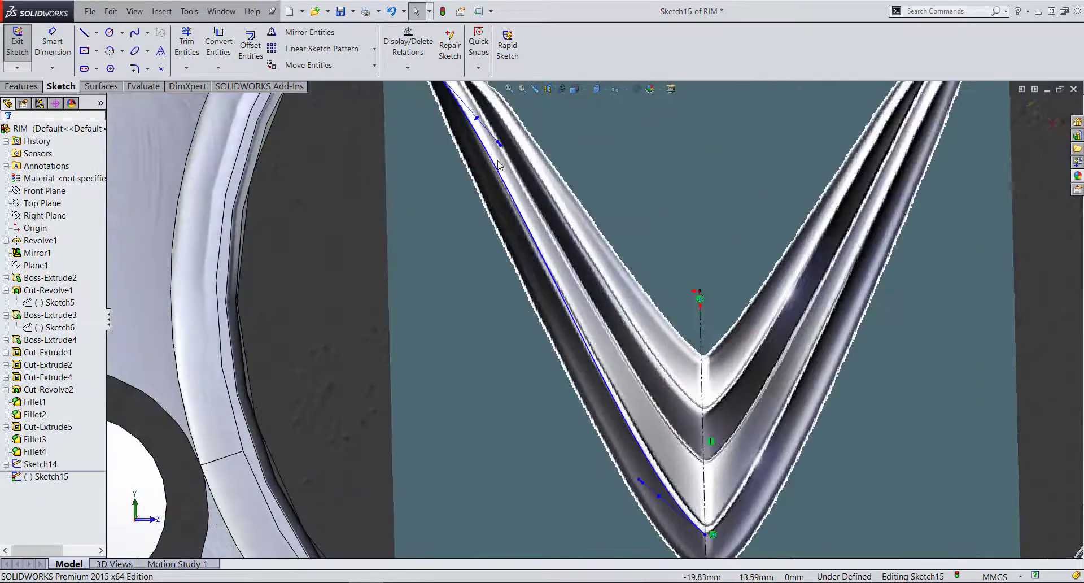
pyautogui.click(507, 188)
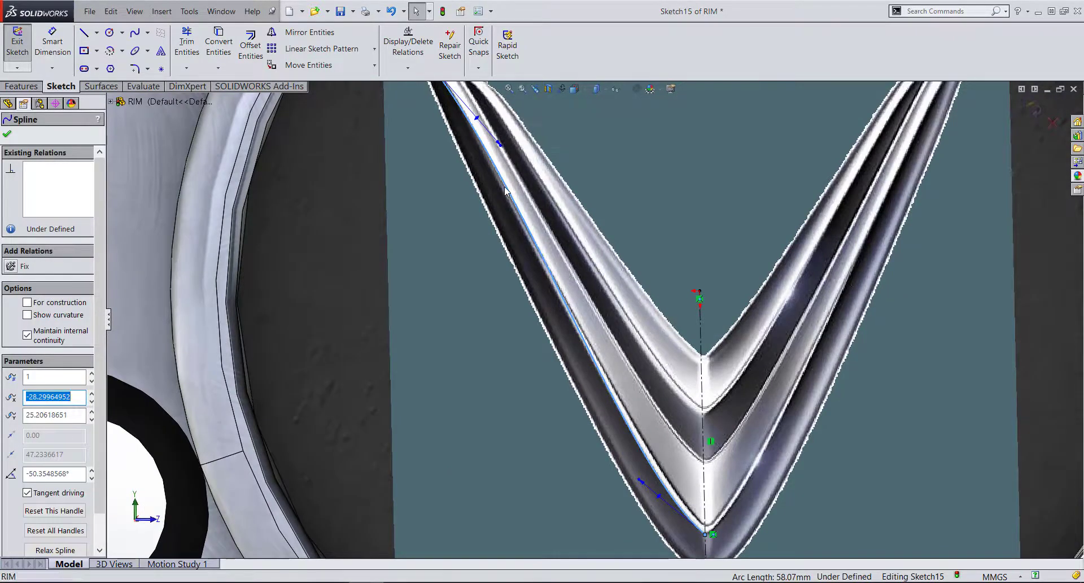
pyautogui.rightClick(507, 188)
pyautogui.click(557, 385)
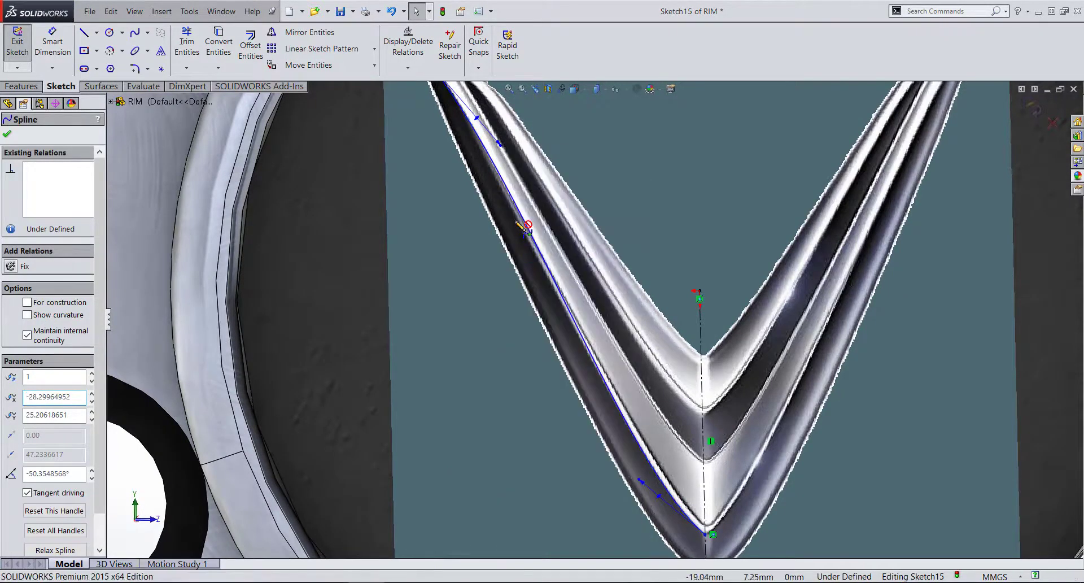
pyautogui.click(519, 205)
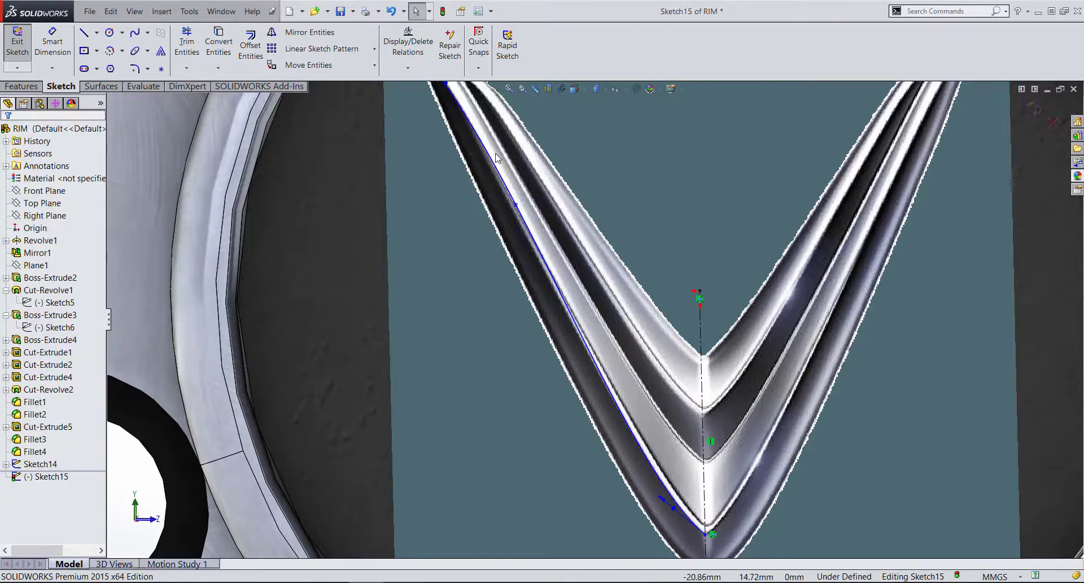
pyautogui.scroll(3, 536, 257)
pyautogui.scroll(-3, 536, 257)
pyautogui.click(540, 263)
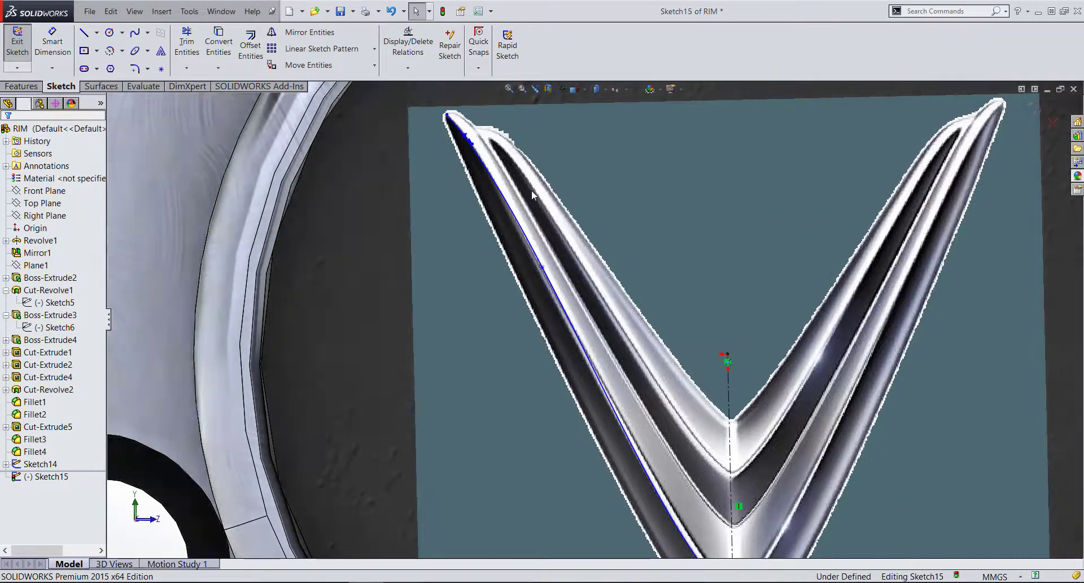
pyautogui.scroll(-3, 517, 182)
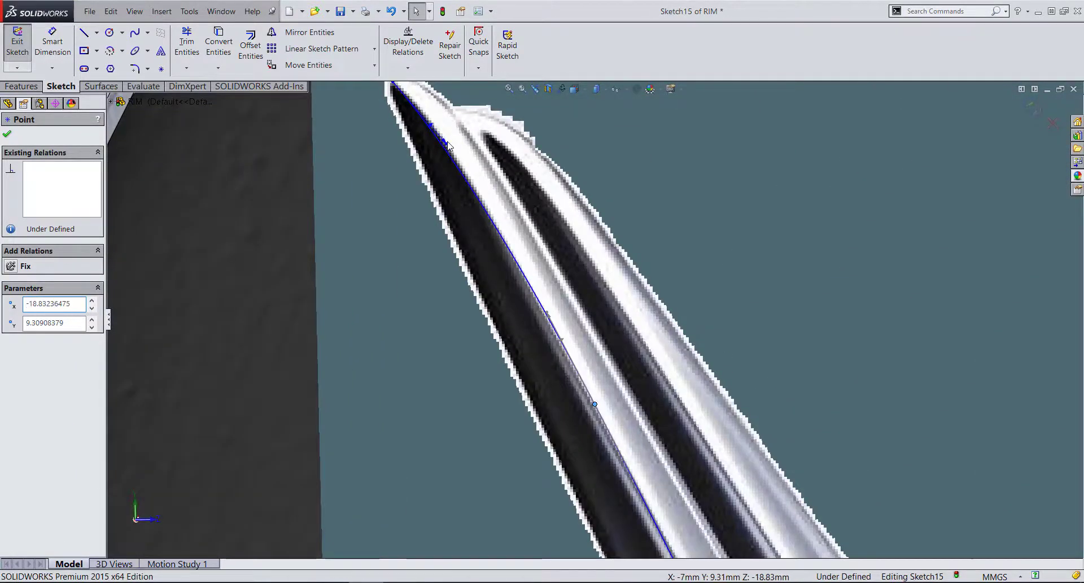
pyautogui.click(448, 145)
pyautogui.moveTo(457, 145); pyautogui.dragTo(457, 144)
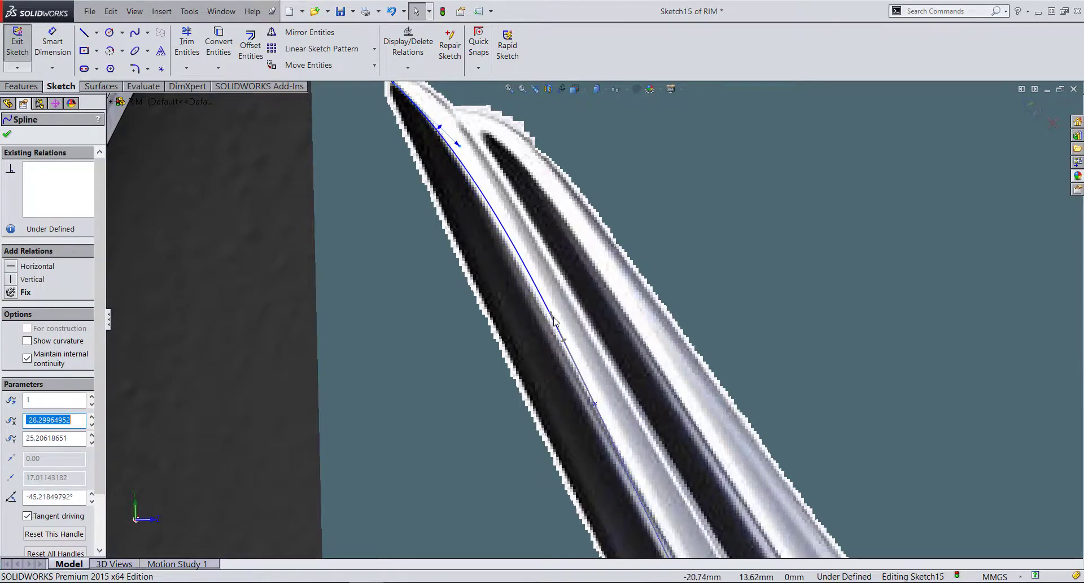
# - Tilt the second point's tangent along the V's left edge and move the inserted point onto it
pyautogui.click(564, 339)
pyautogui.scroll(1, 623, 448)
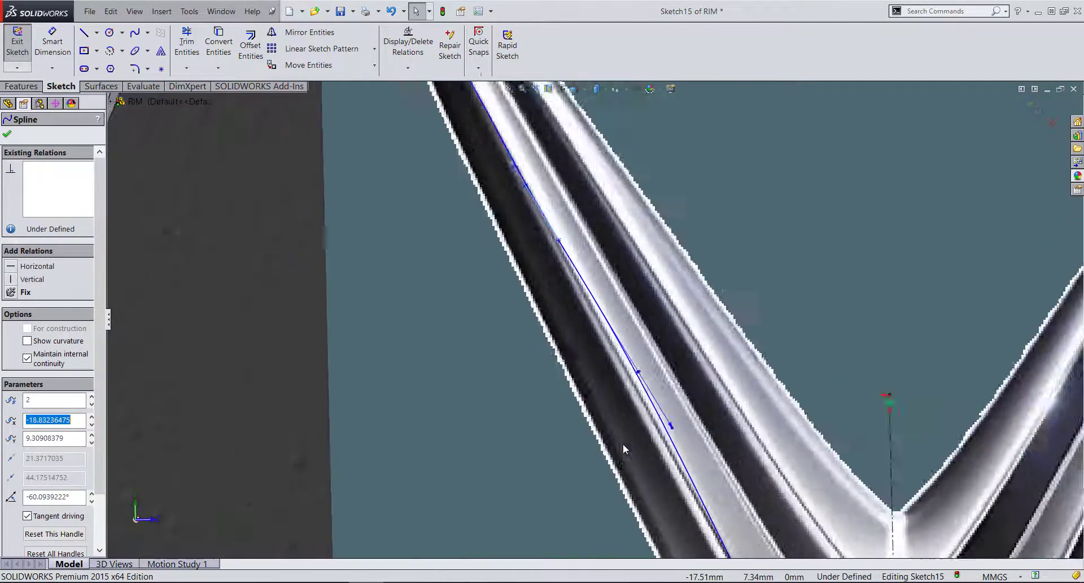
pyautogui.scroll(-1, 623, 448)
pyautogui.moveTo(682, 423); pyautogui.dragTo(682, 418)
pyautogui.scroll(1, 665, 485)
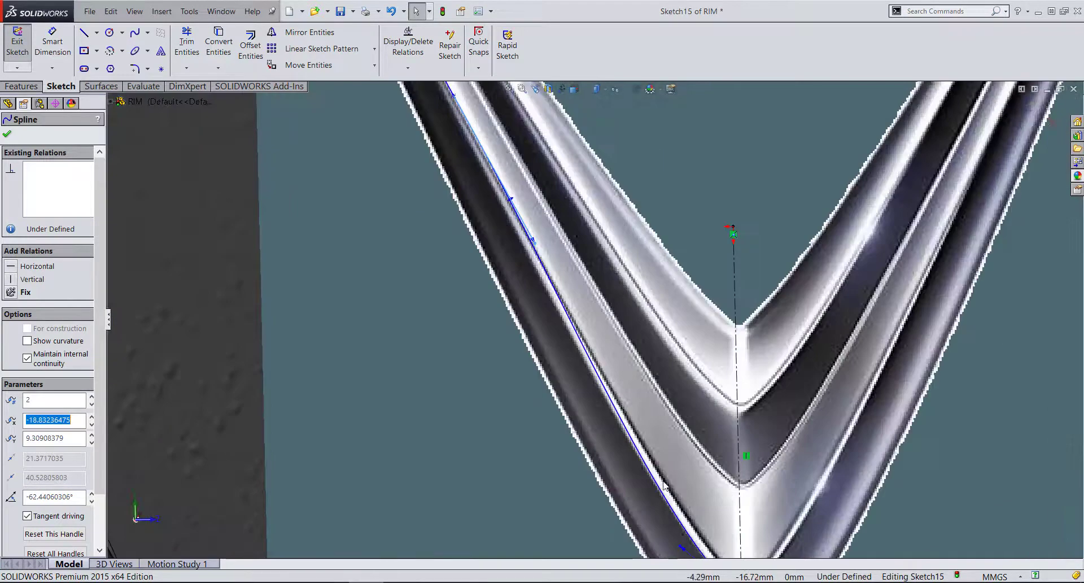
pyautogui.scroll(1, 664, 485)
pyautogui.scroll(1, 624, 447)
pyautogui.scroll(1, 624, 447)
pyautogui.scroll(1, 616, 418)
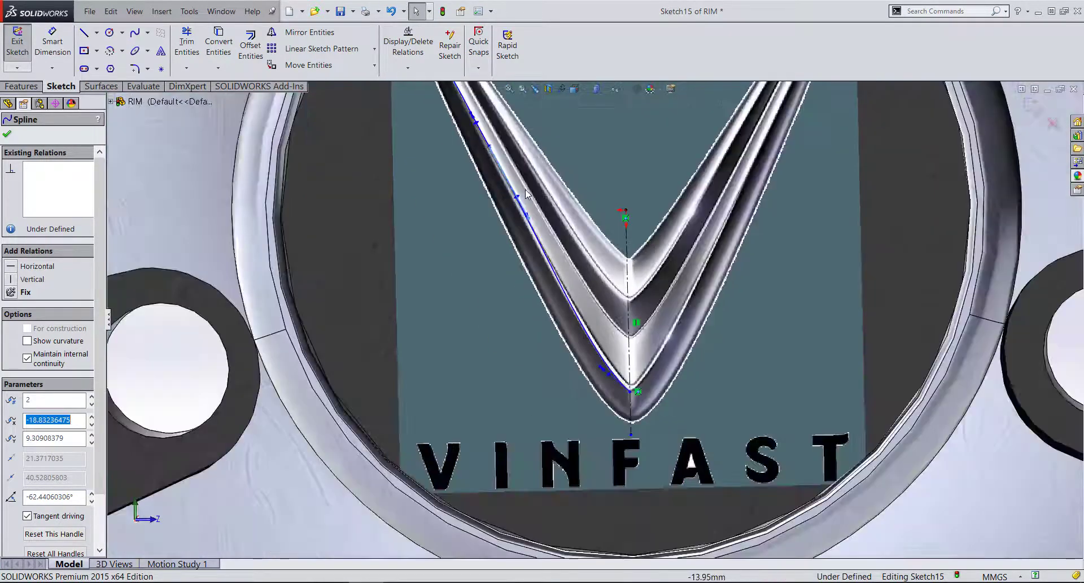
pyautogui.scroll(-1, 525, 193)
pyautogui.moveTo(514, 206); pyautogui.dragTo(528, 238)
pyautogui.scroll(-1, 564, 256)
pyautogui.scroll(-1, 567, 261)
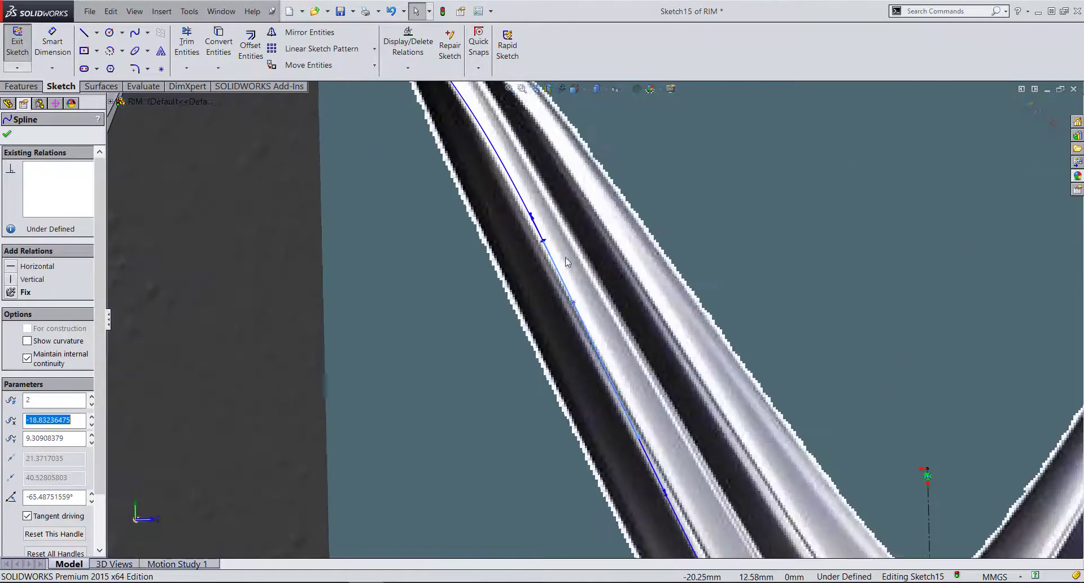
pyautogui.moveTo(573, 303); pyautogui.dragTo(565, 312)
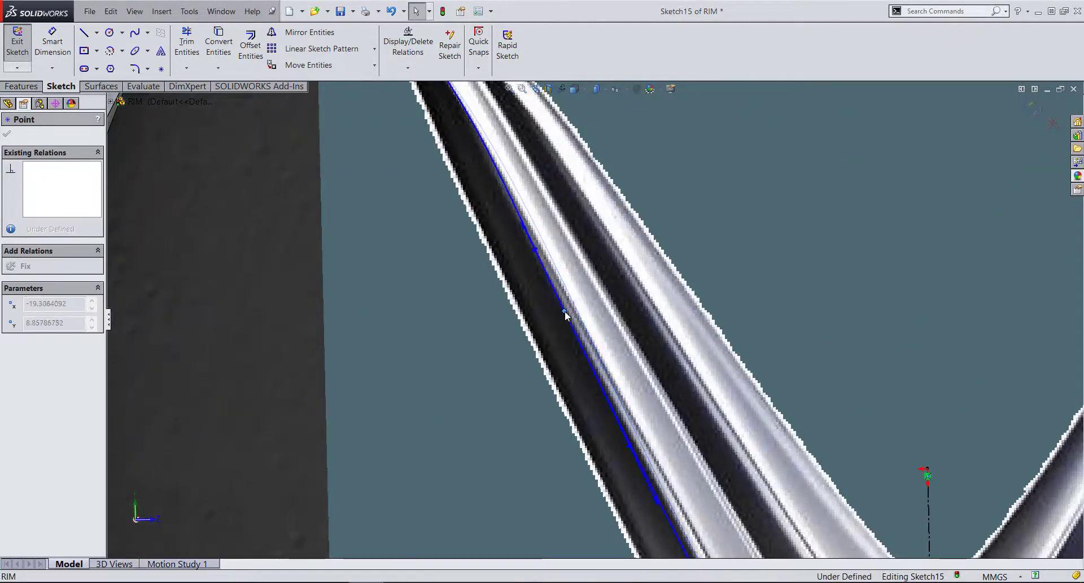
# - Reshape the spline's lower end so it curves into the V's bottom tip
pyautogui.scroll(2, 565, 312)
pyautogui.scroll(-1, 665, 438)
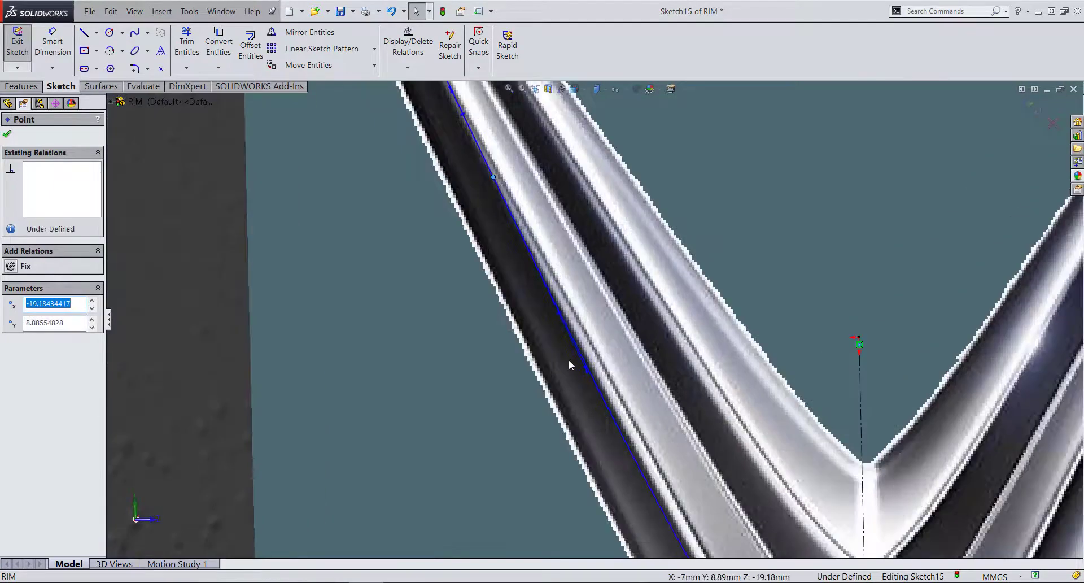
pyautogui.scroll(2, 569, 365)
pyautogui.click(587, 374)
pyautogui.scroll(-2, 600, 371)
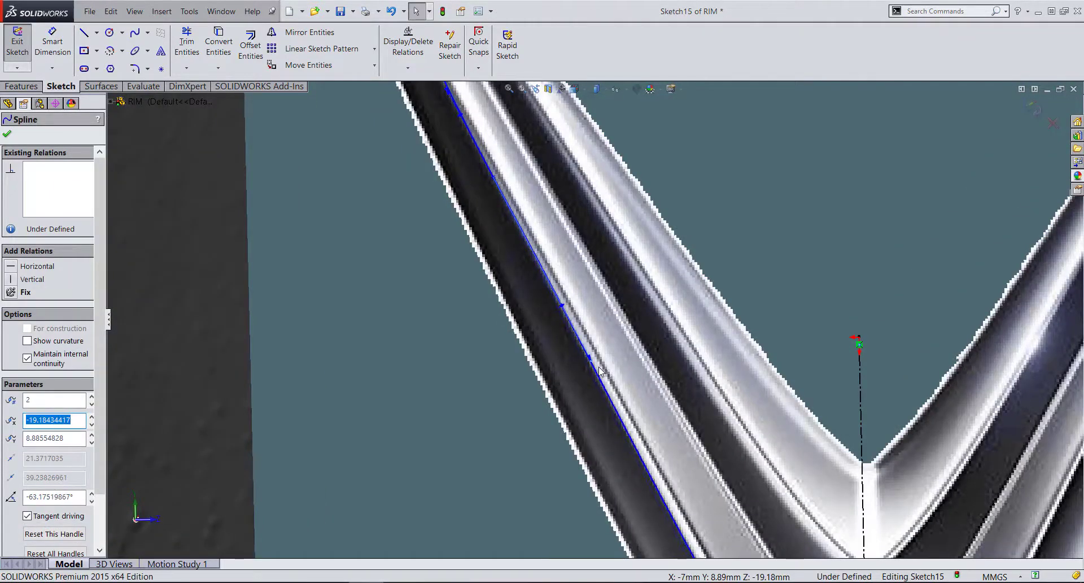
pyautogui.scroll(1, 599, 371)
pyautogui.scroll(1, 600, 371)
pyautogui.scroll(-1, 643, 440)
pyautogui.scroll(-1, 655, 474)
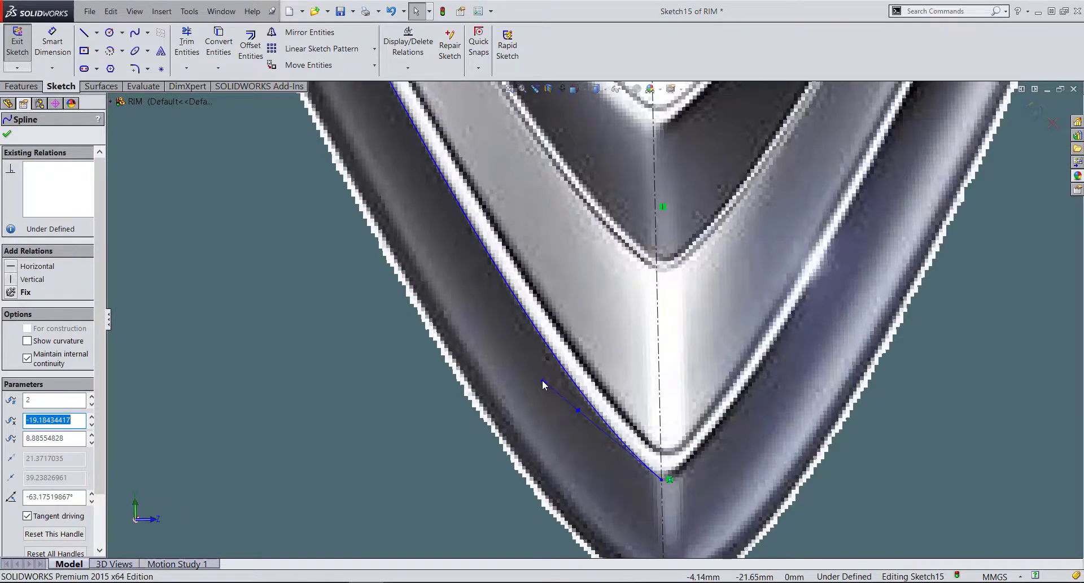
pyautogui.moveTo(542, 379); pyautogui.dragTo(617, 491)
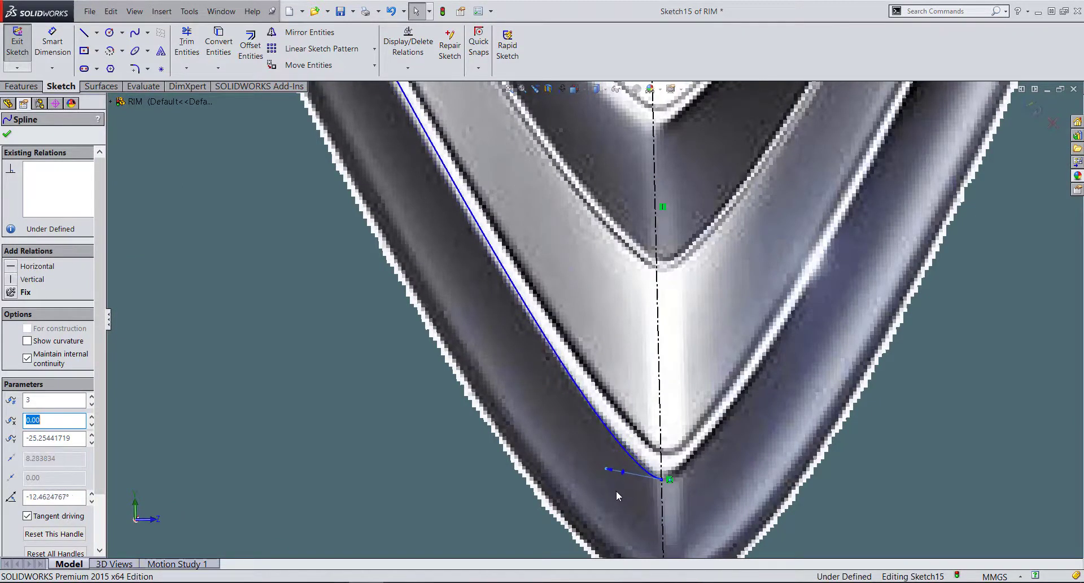
pyautogui.scroll(1, 616, 495)
pyautogui.scroll(-3, 504, 214)
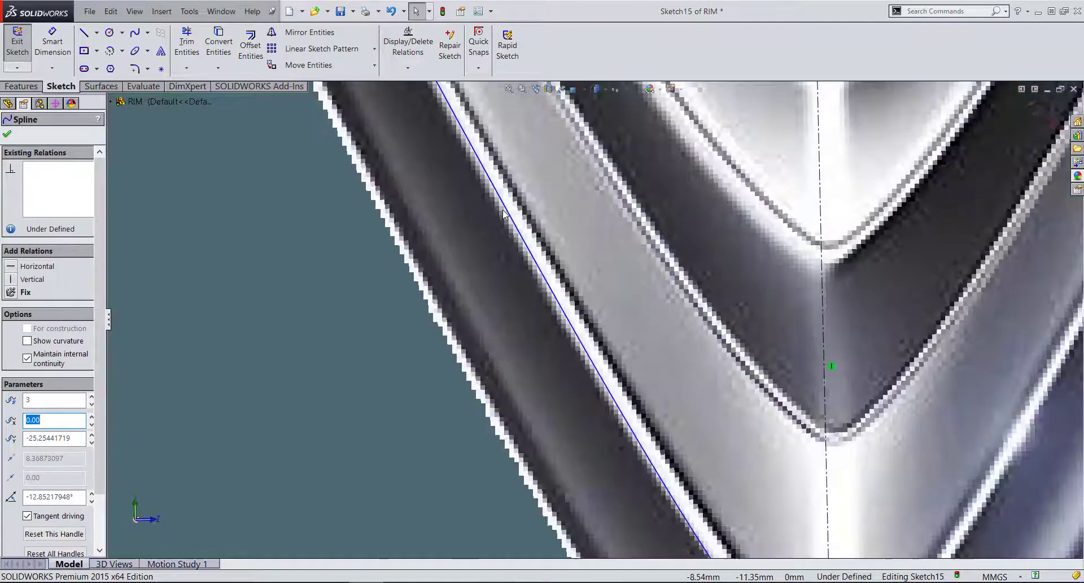
# - Adjust the second point's tangent handle so the spline fits the arm's edge
pyautogui.click(515, 225)
pyautogui.scroll(3, 517, 223)
pyautogui.scroll(-3, 528, 211)
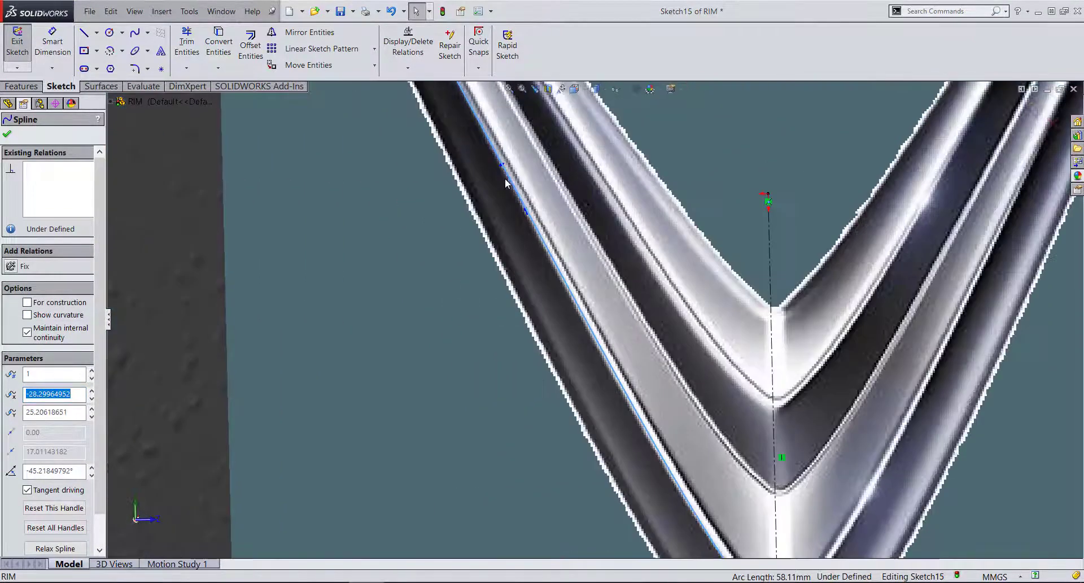
pyautogui.click(528, 218)
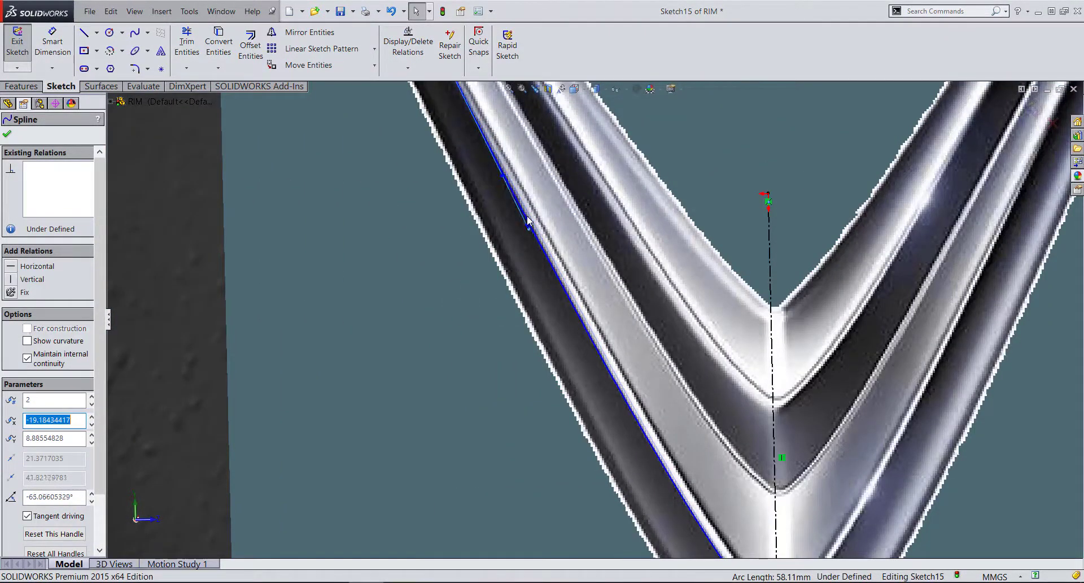
pyautogui.moveTo(503, 175); pyautogui.dragTo(519, 168)
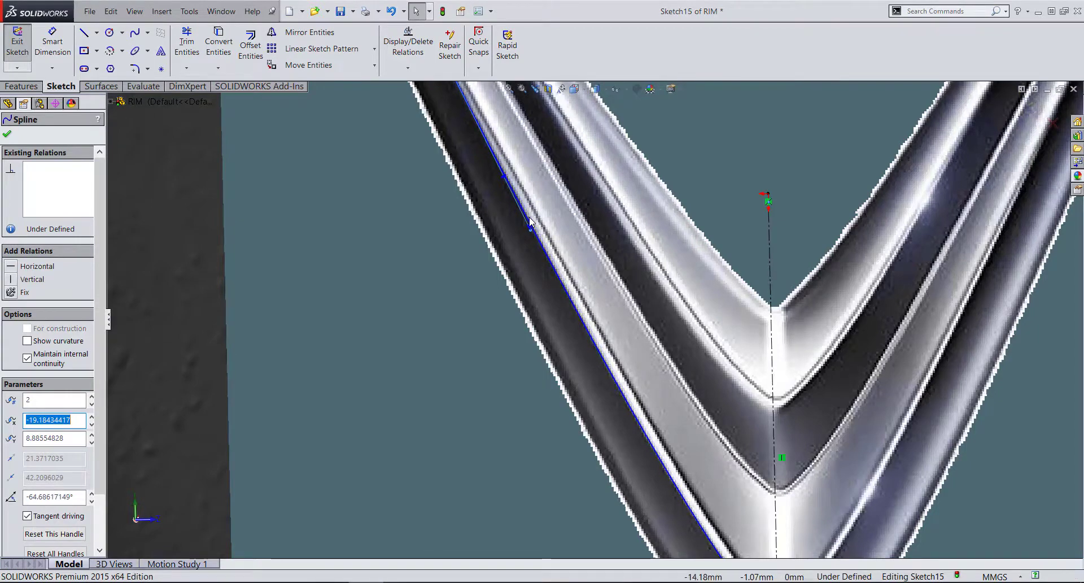
pyautogui.scroll(3, 519, 168)
pyautogui.scroll(-5, 518, 168)
pyautogui.scroll(2, 564, 282)
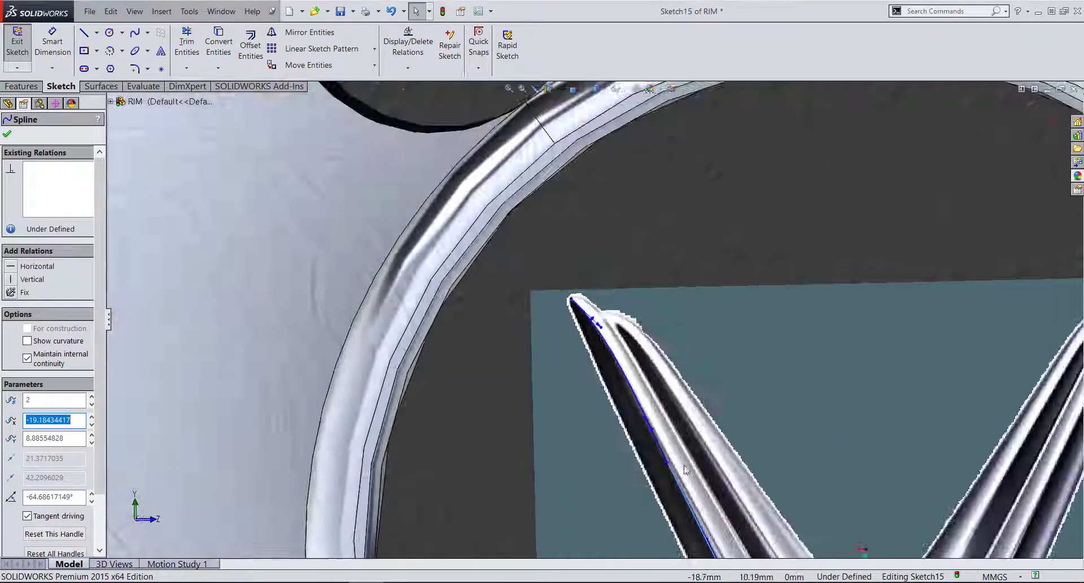
pyautogui.scroll(-5, 654, 473)
# - Trace a second spline along the V's inner left edge from its tip to the centreline
pyautogui.press('Escape')
pyautogui.scroll(3, 590, 257)
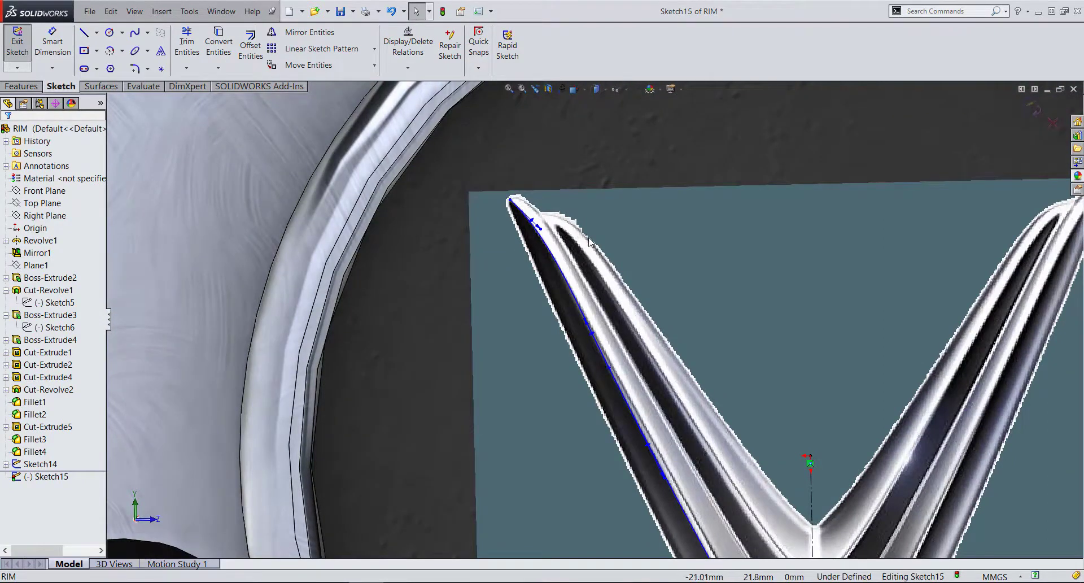
pyautogui.scroll(3, 590, 242)
pyautogui.scroll(-2, 608, 254)
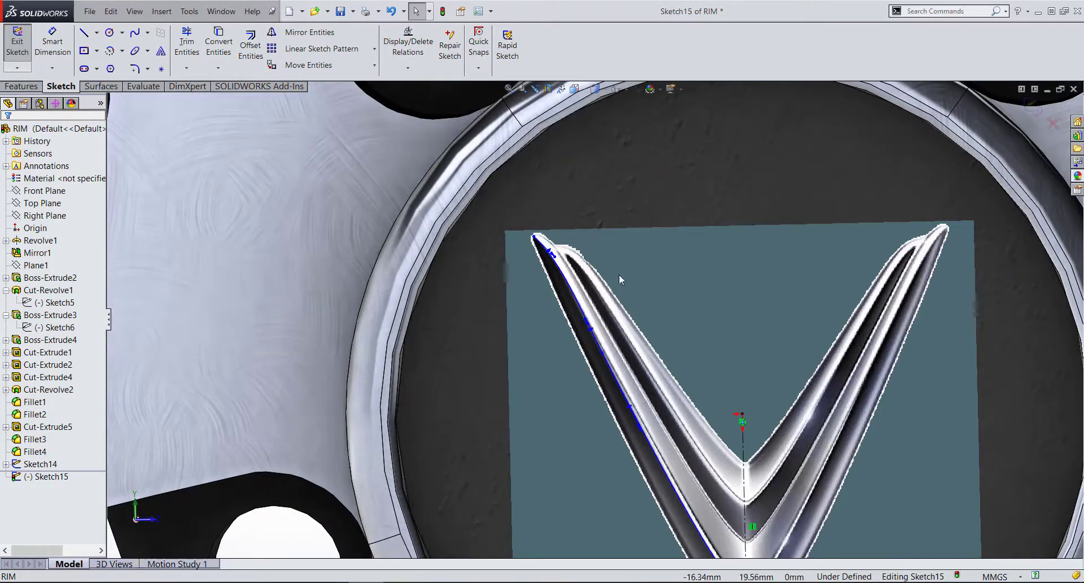
pyautogui.click(135, 32)
pyautogui.scroll(-3, 544, 249)
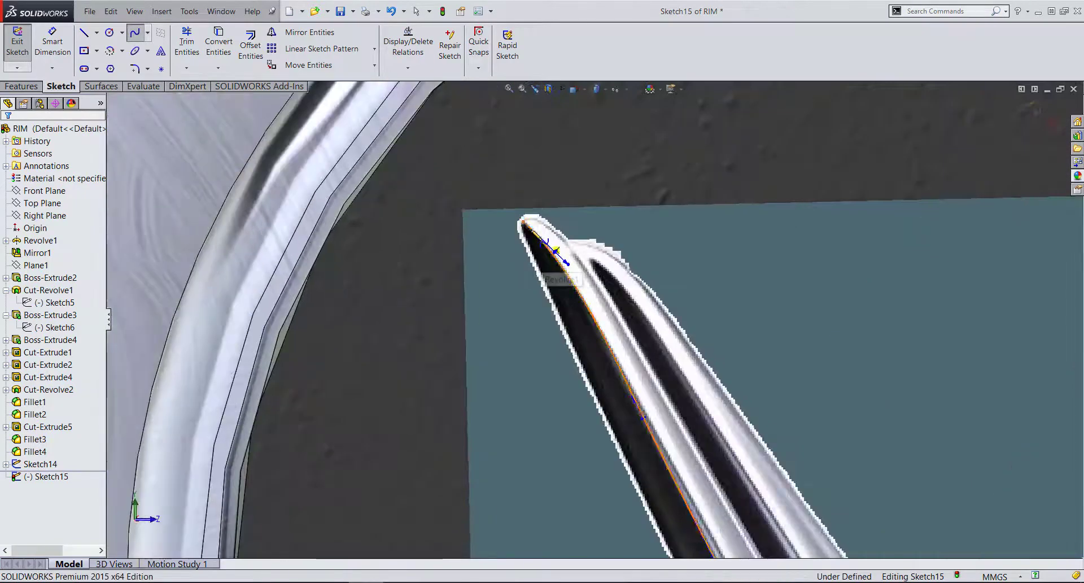
pyautogui.click(570, 254)
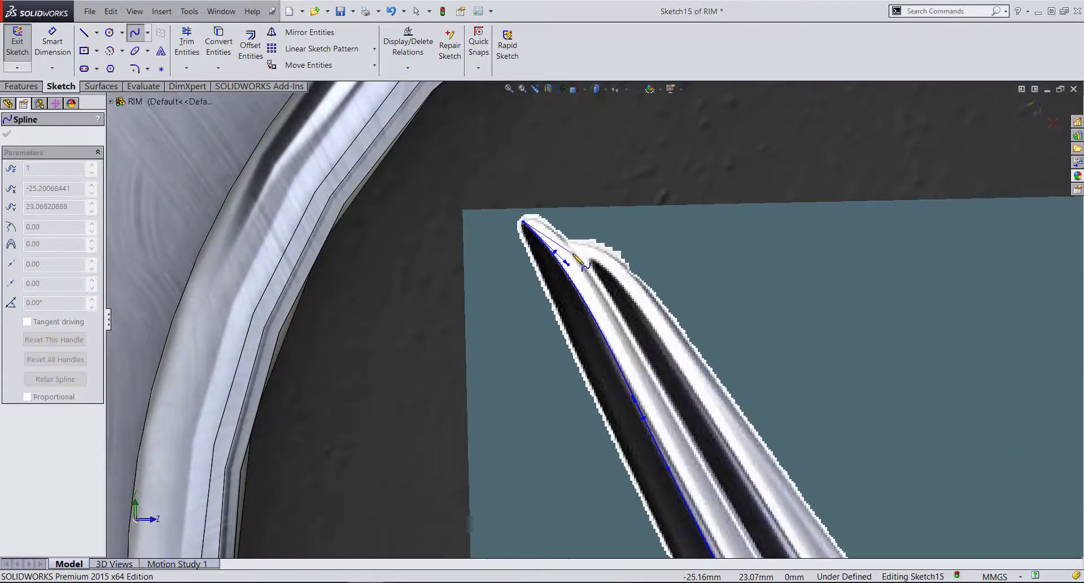
pyautogui.scroll(3, 578, 262)
pyautogui.scroll(2, 585, 282)
pyautogui.scroll(-5, 590, 293)
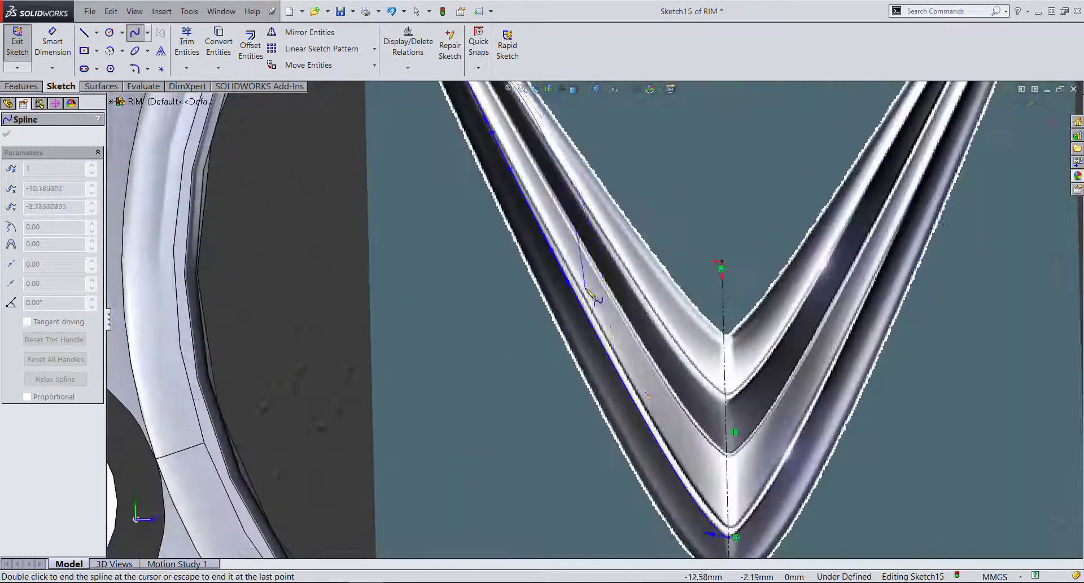
pyautogui.click(643, 345)
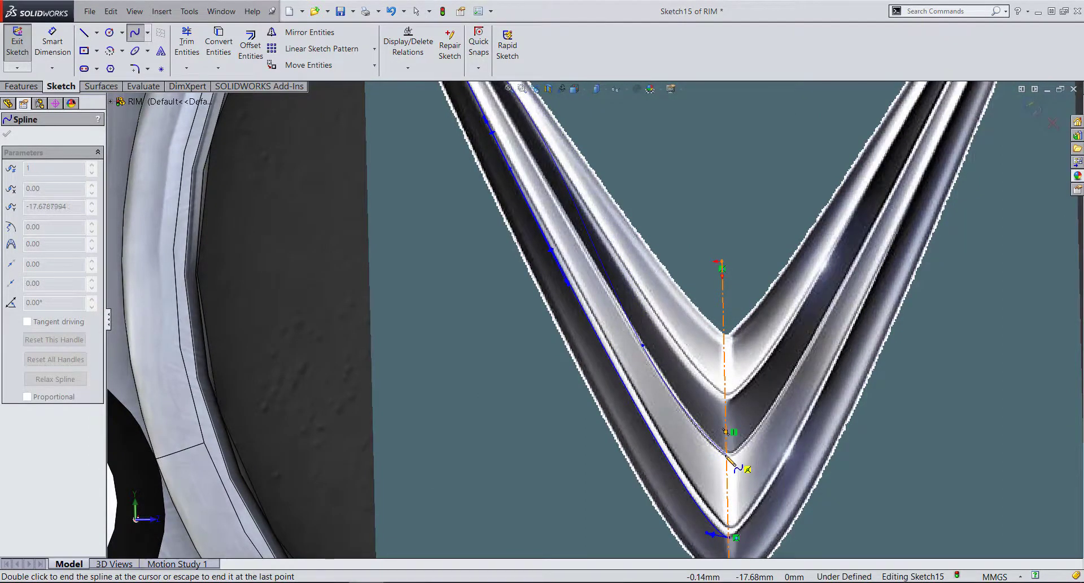
pyautogui.doubleClick(727, 457)
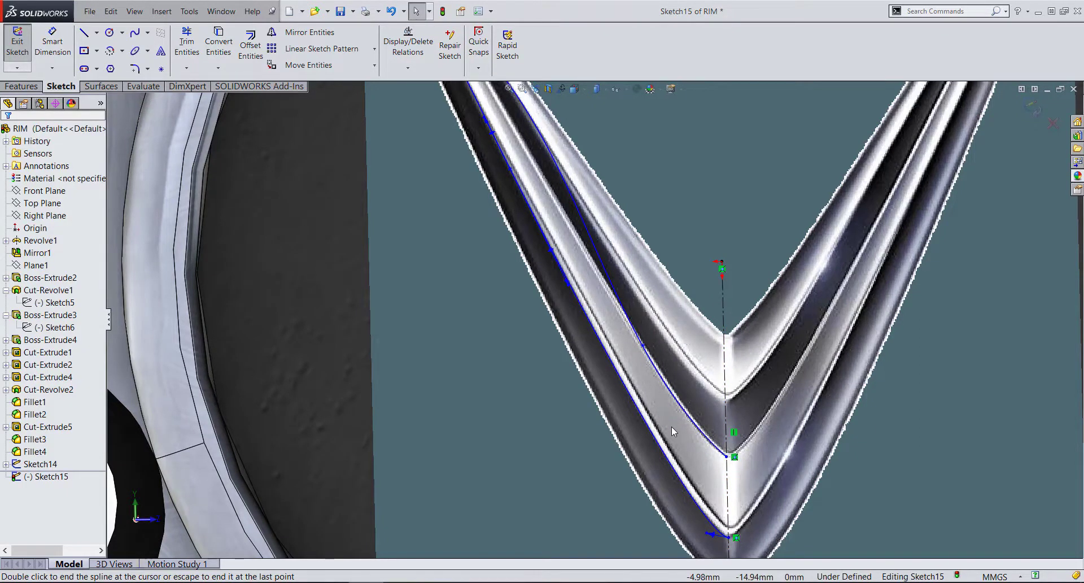
# - Nudge the new inner spline so it sits on the V's inner edge
pyautogui.scroll(-2, 723, 432)
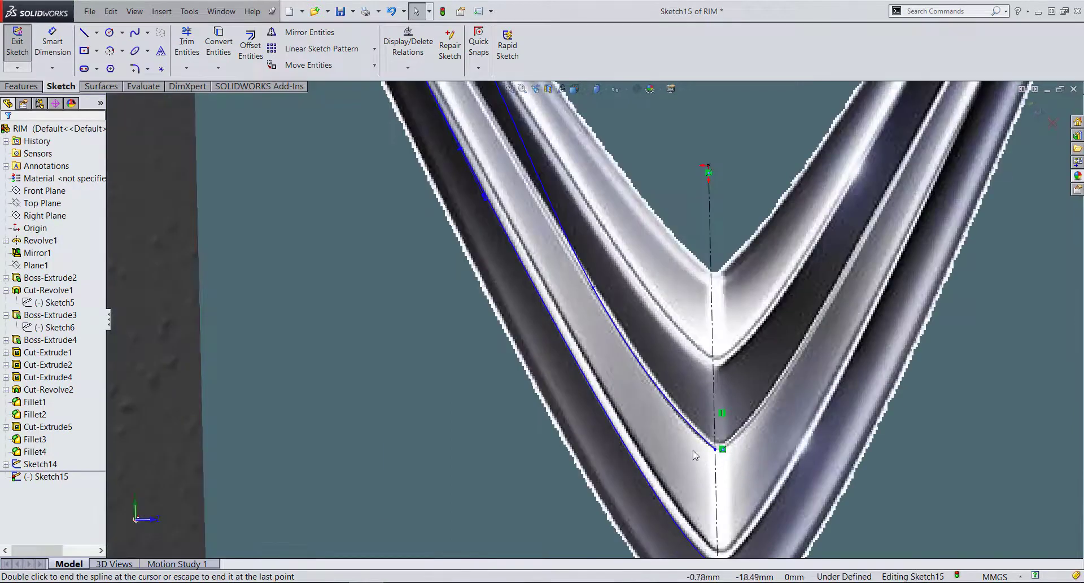
pyautogui.click(713, 446)
pyautogui.scroll(-2, 710, 449)
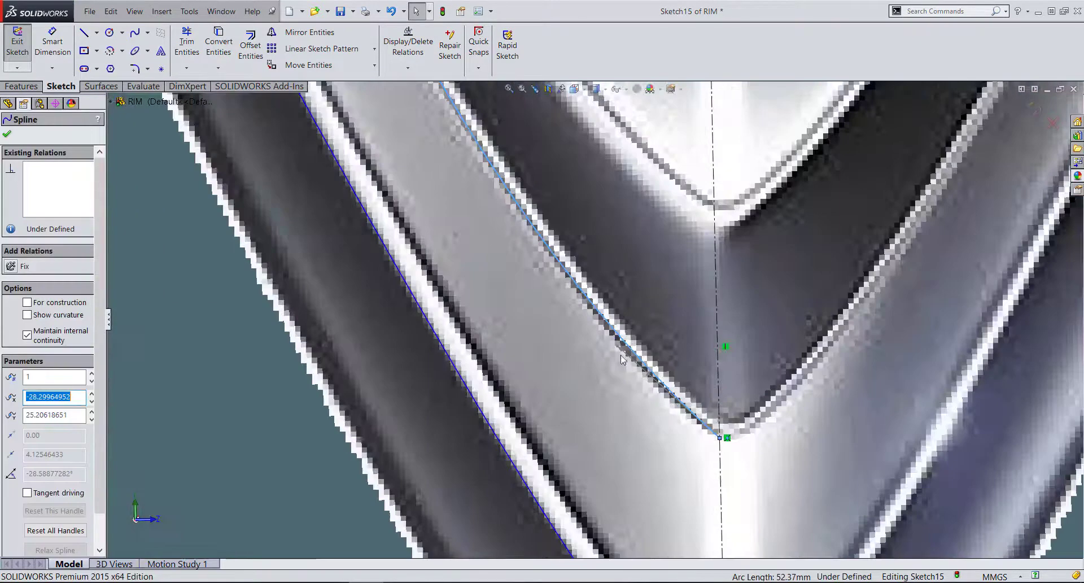
pyautogui.moveTo(625, 346); pyautogui.dragTo(649, 370)
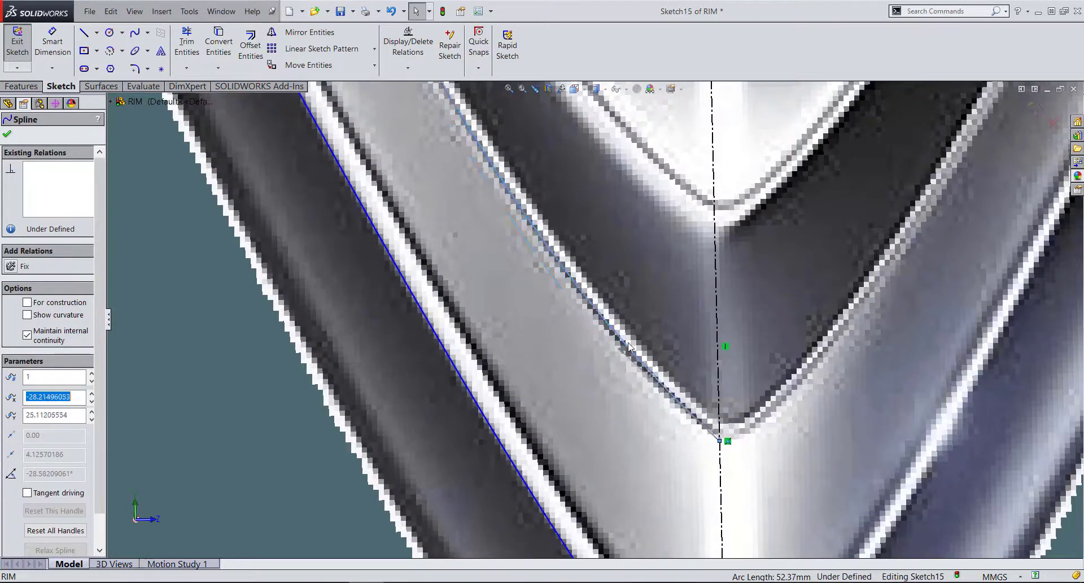
pyautogui.press('Escape')
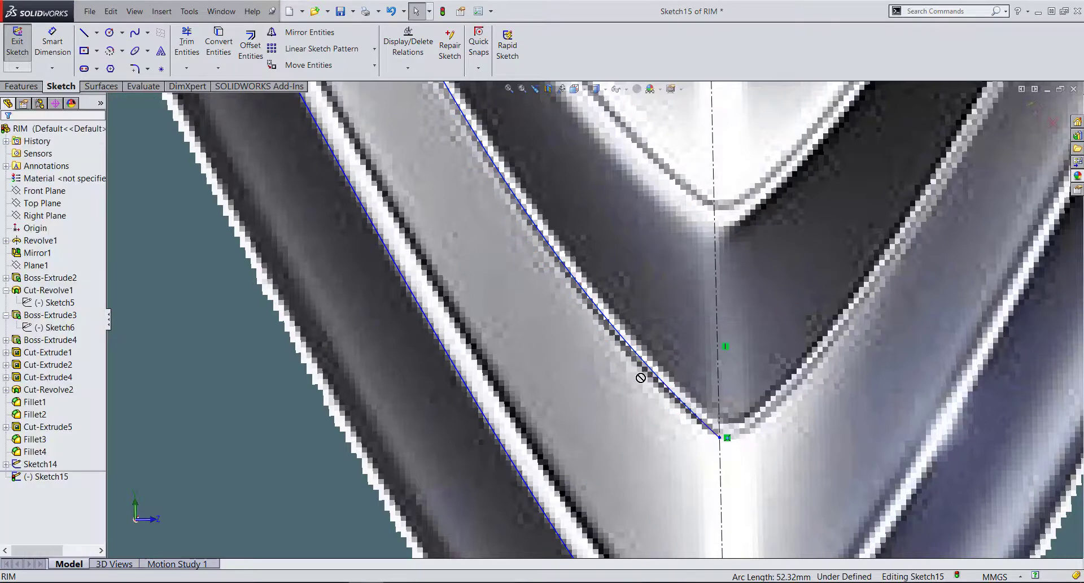
# - Bend the inner spline's centreline end into the V's bottom, tangent angled at -3.16°
pyautogui.click(666, 387)
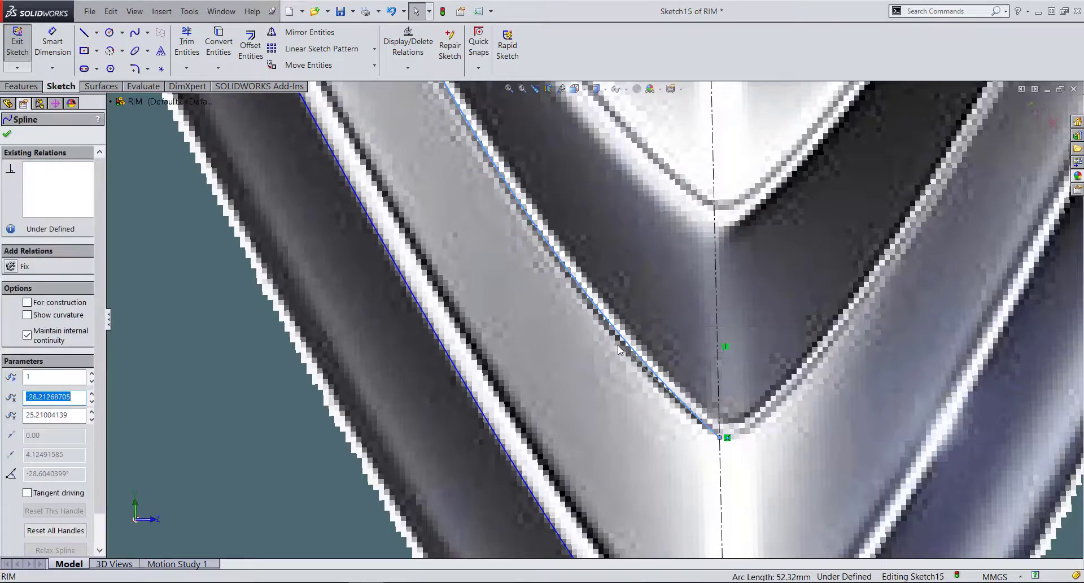
pyautogui.moveTo(626, 384); pyautogui.dragTo(715, 458)
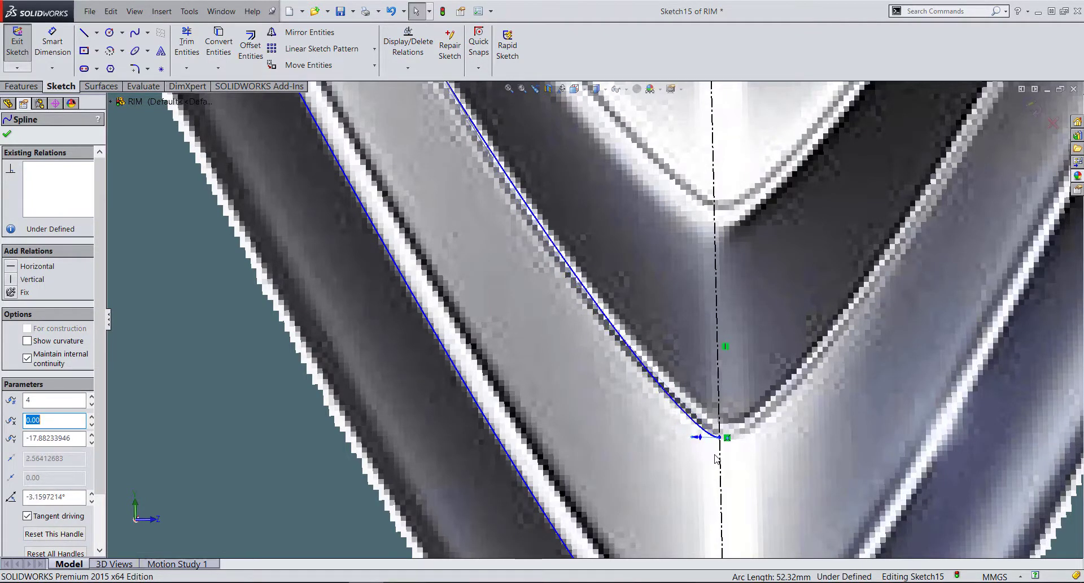
pyautogui.scroll(5, 671, 443)
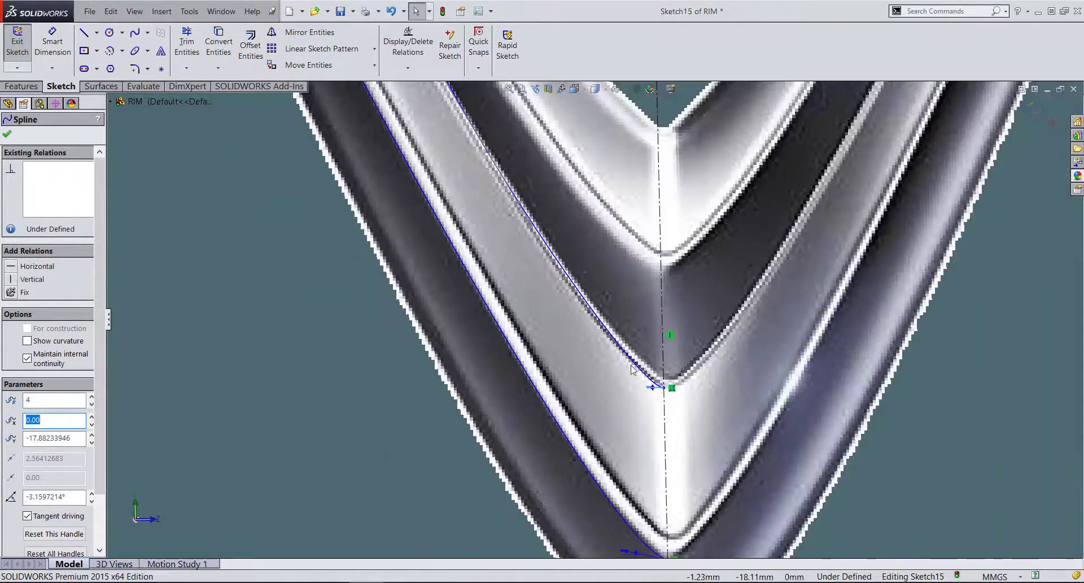
pyautogui.scroll(-2, 559, 218)
pyautogui.scroll(-2, 519, 234)
pyautogui.scroll(3, 519, 234)
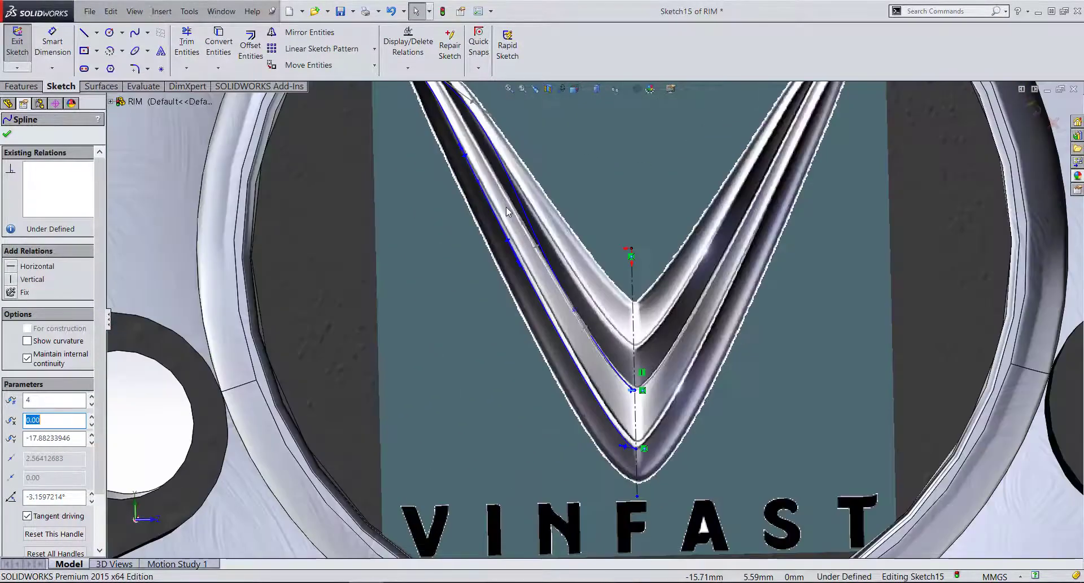
pyautogui.scroll(-3, 532, 228)
pyautogui.scroll(-2, 595, 313)
# - Bow the upper spline outward at the V tip and pull its second point onto the stripe edge
pyautogui.press('Escape')
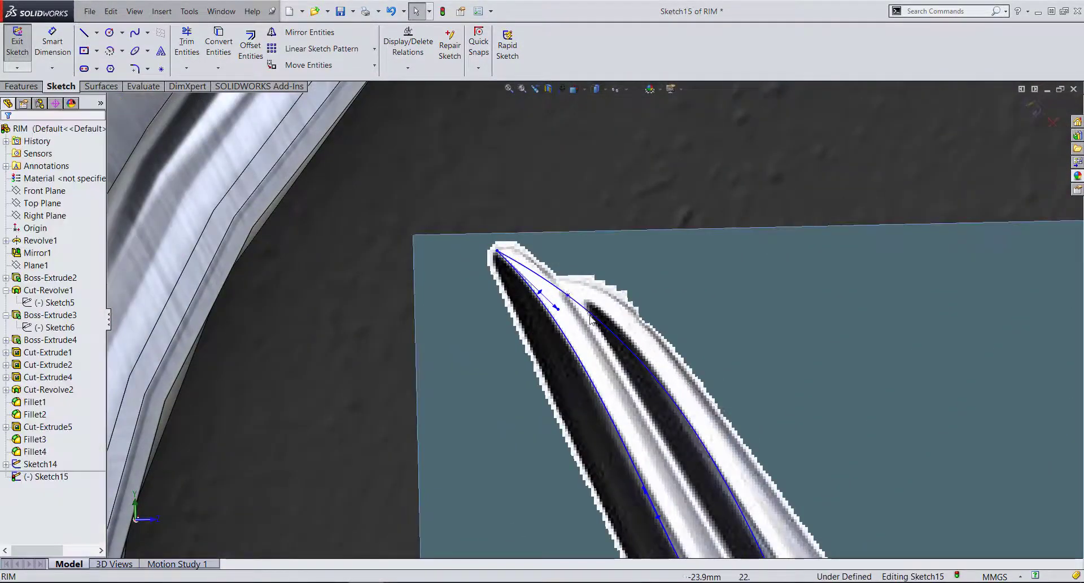
pyautogui.scroll(-2, 585, 308)
pyautogui.click(529, 260)
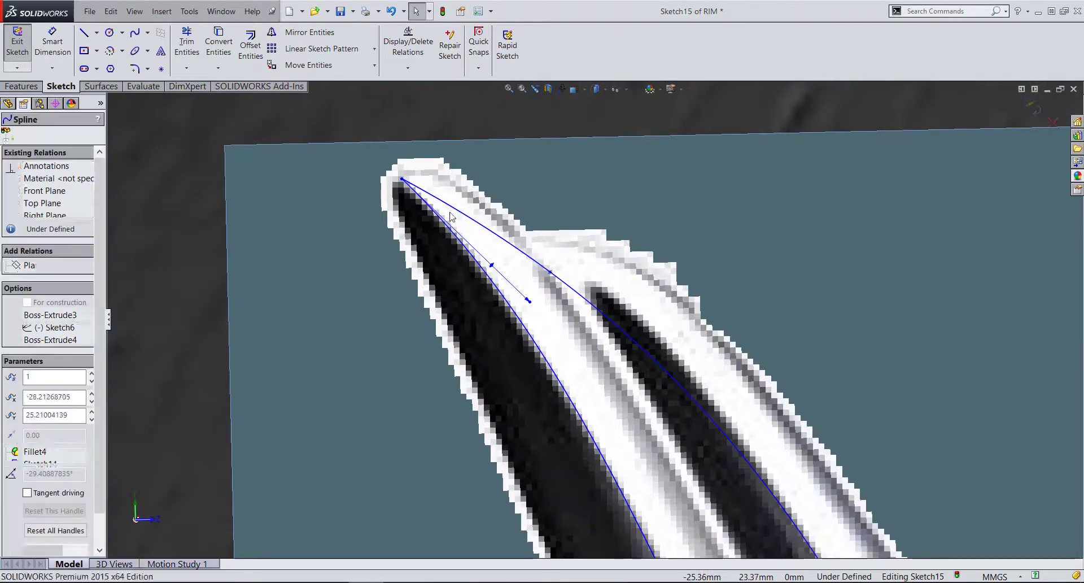
pyautogui.moveTo(446, 205); pyautogui.dragTo(441, 159)
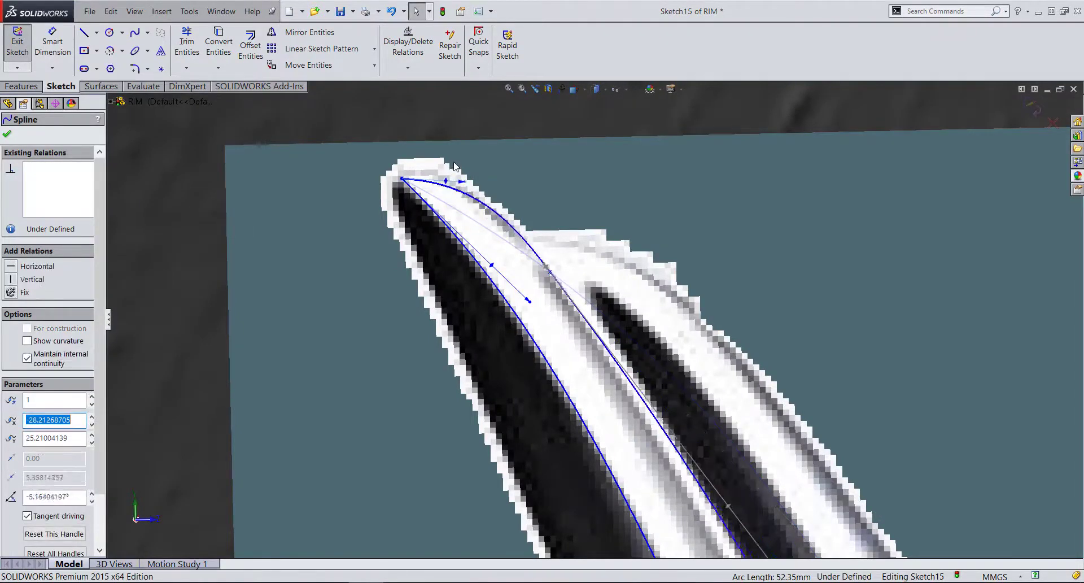
pyautogui.scroll(2, 568, 283)
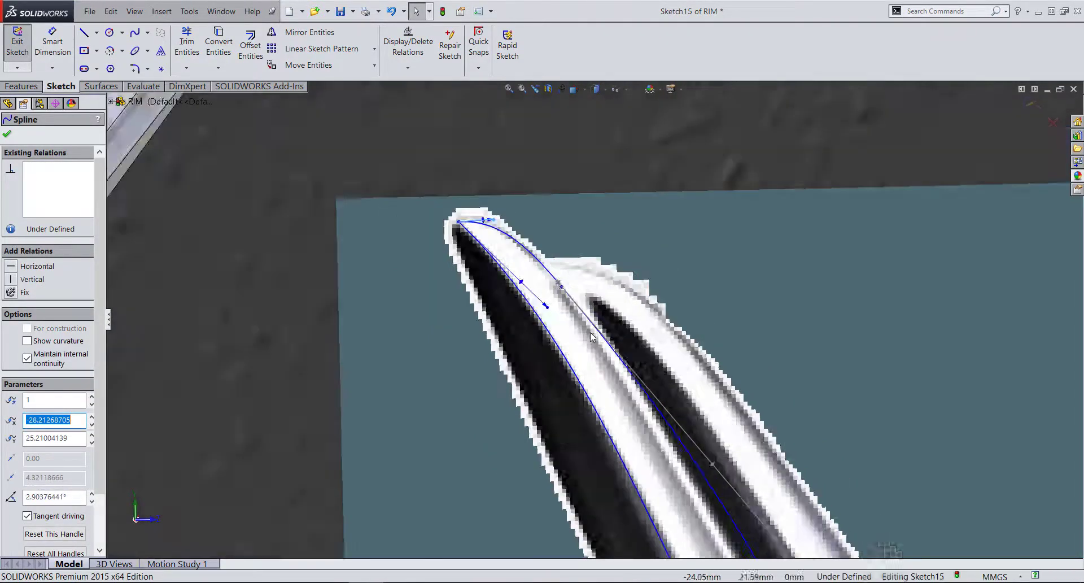
pyautogui.scroll(-2, 568, 283)
pyautogui.scroll(2, 728, 478)
pyautogui.scroll(-3, 728, 478)
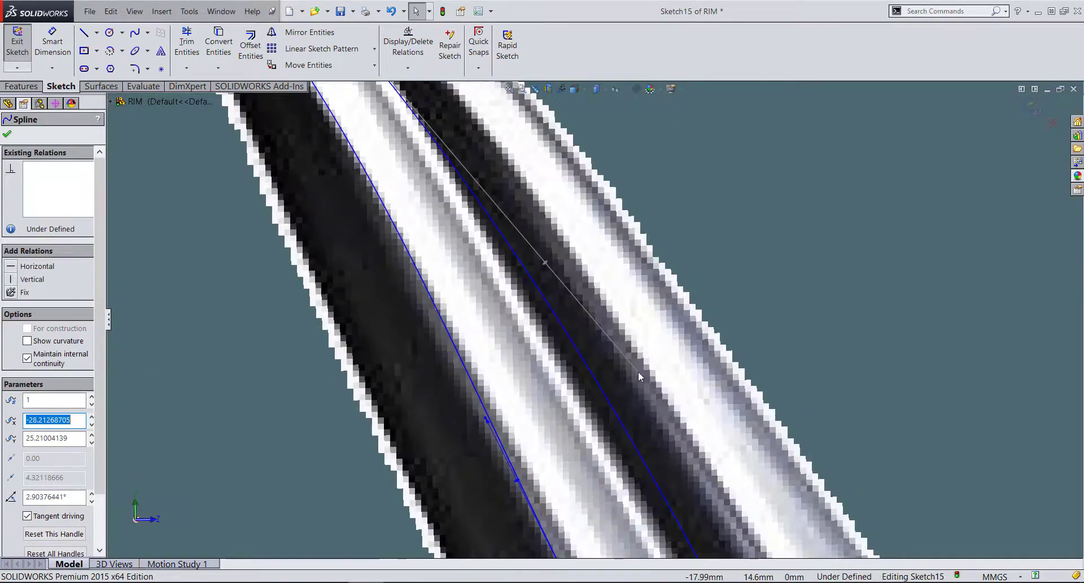
pyautogui.moveTo(639, 375); pyautogui.dragTo(630, 374)
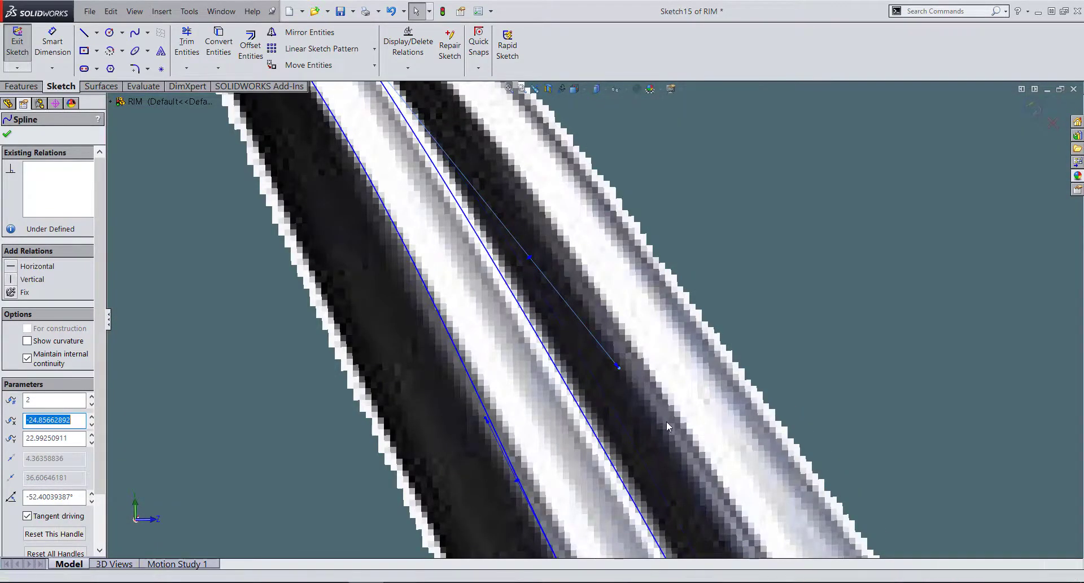
pyautogui.scroll(3, 666, 421)
pyautogui.press('Escape')
# - Move the inner spline's points and shorten its point-3 tangent to hug the V's inner edge
pyautogui.scroll(-2, 665, 470)
pyautogui.scroll(1, 664, 480)
pyautogui.scroll(-2, 662, 487)
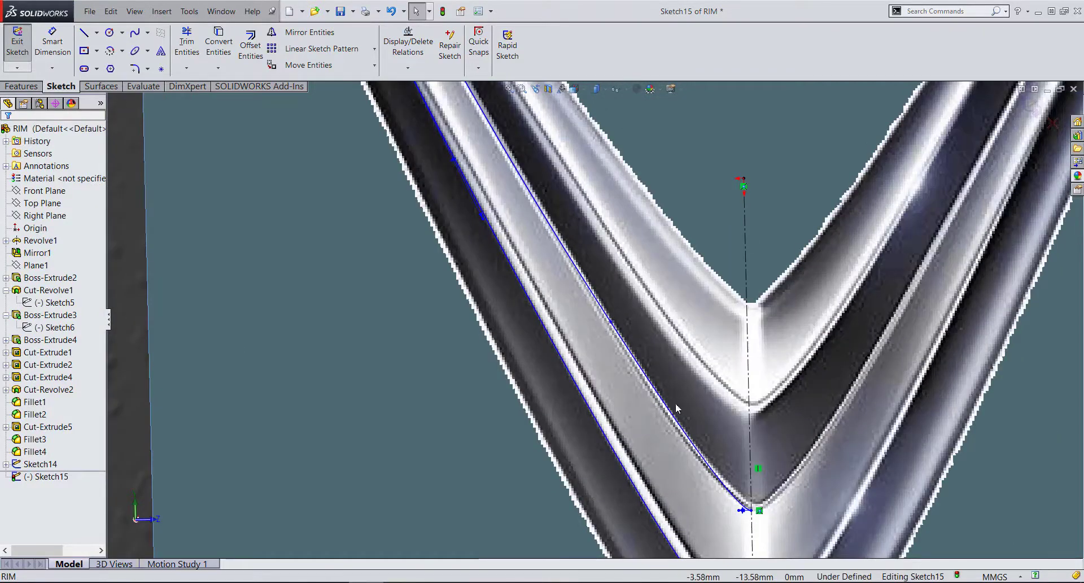
pyautogui.scroll(-2, 708, 473)
pyautogui.click(633, 353)
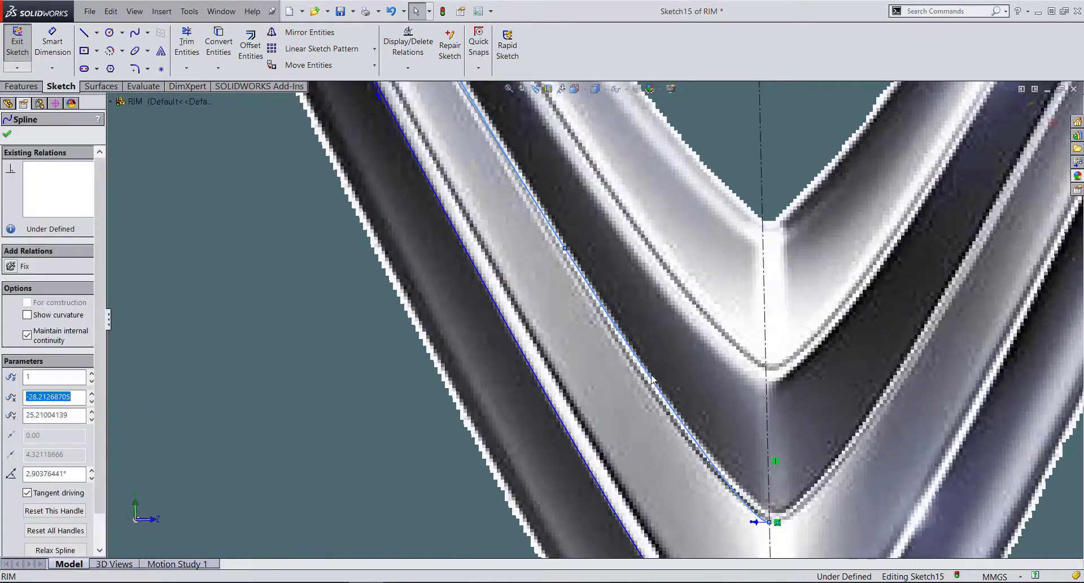
pyautogui.scroll(-2, 676, 402)
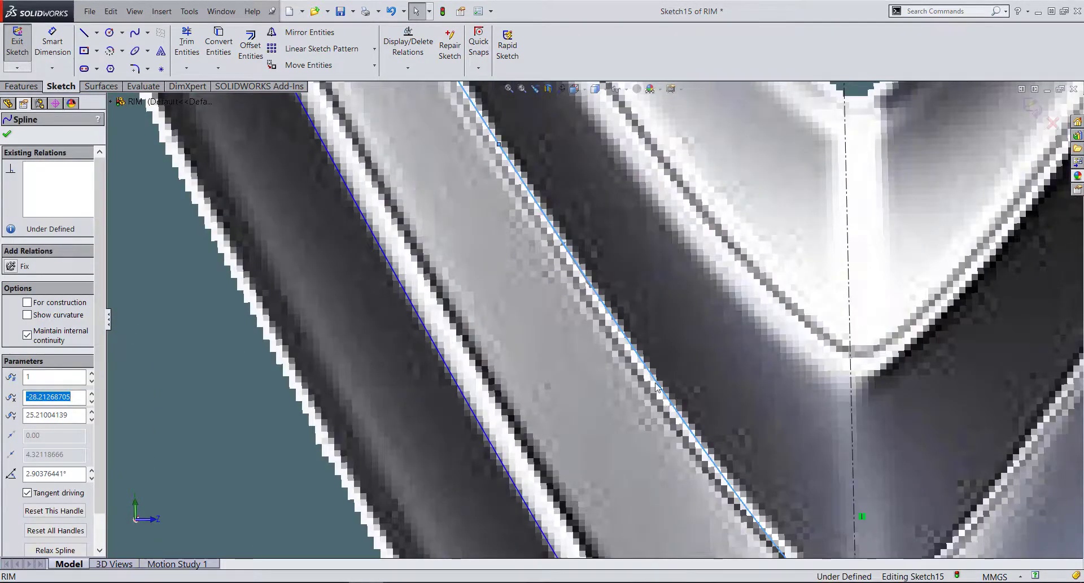
pyautogui.click(562, 247)
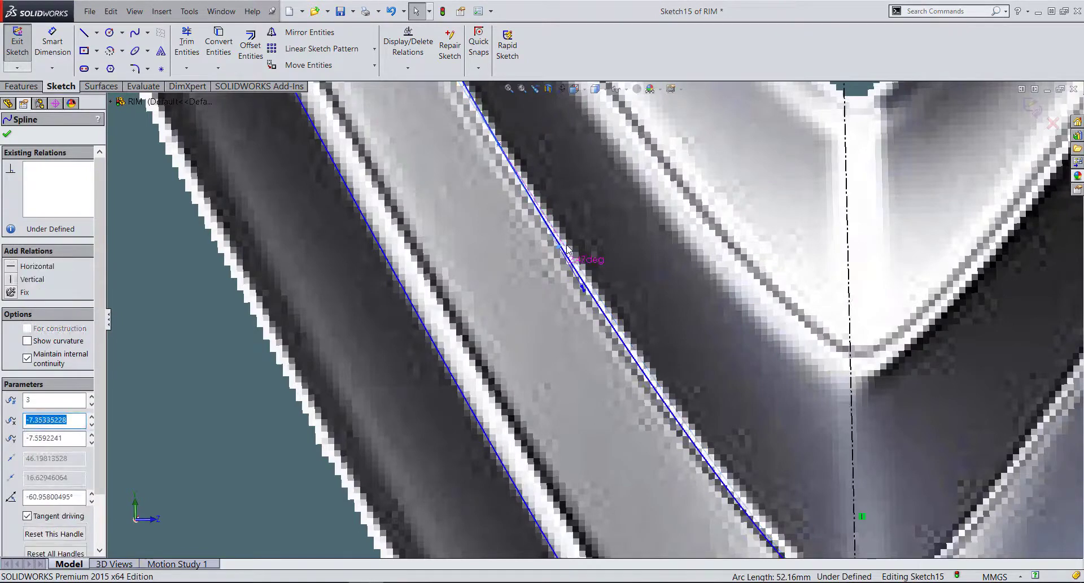
pyautogui.scroll(5, 567, 249)
pyautogui.scroll(-5, 547, 188)
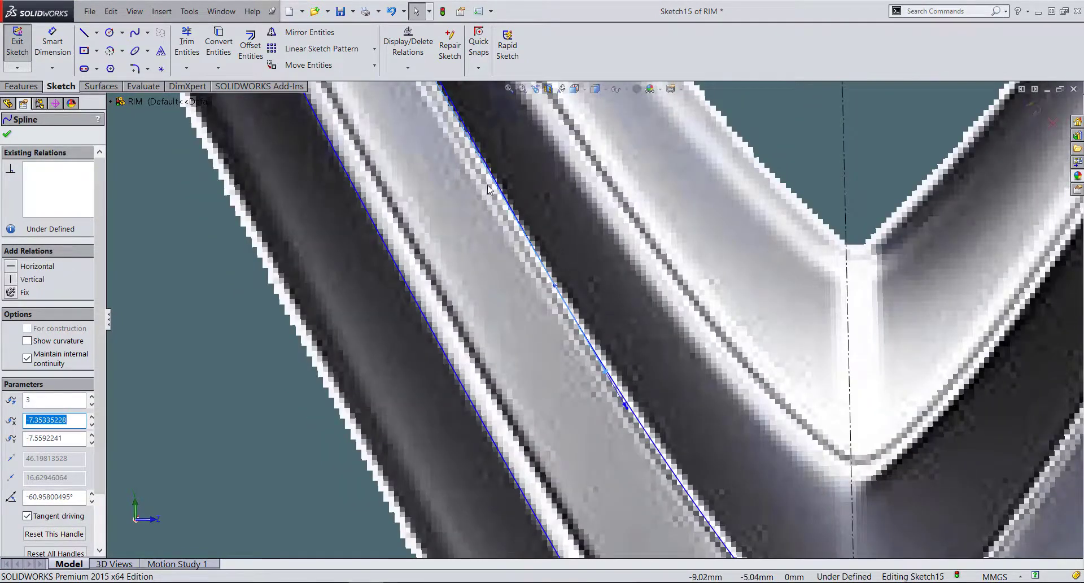
pyautogui.scroll(3, 489, 190)
pyautogui.click(526, 194)
pyautogui.scroll(-3, 527, 194)
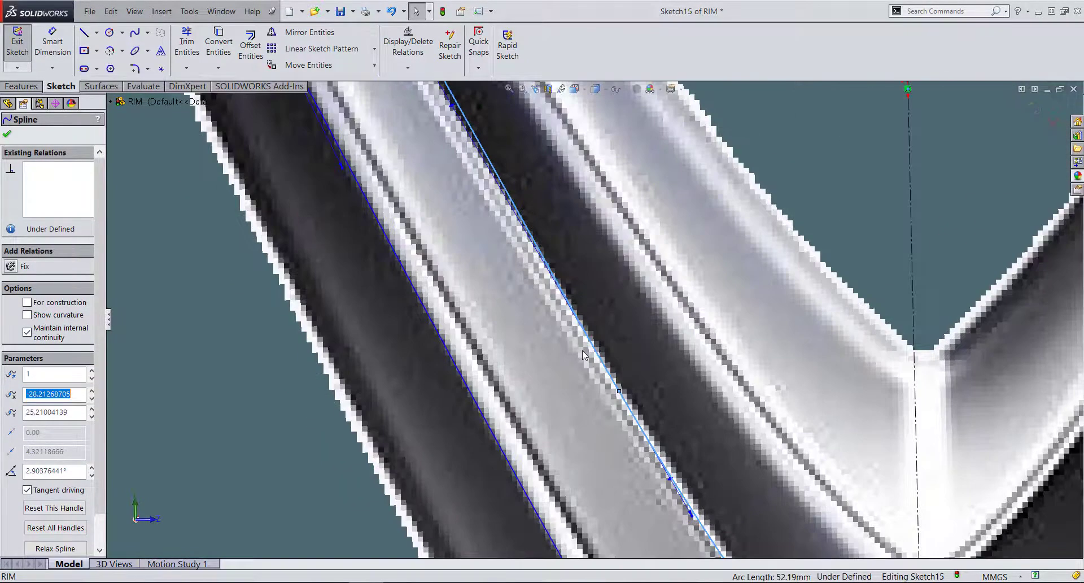
pyautogui.scroll(3, 584, 339)
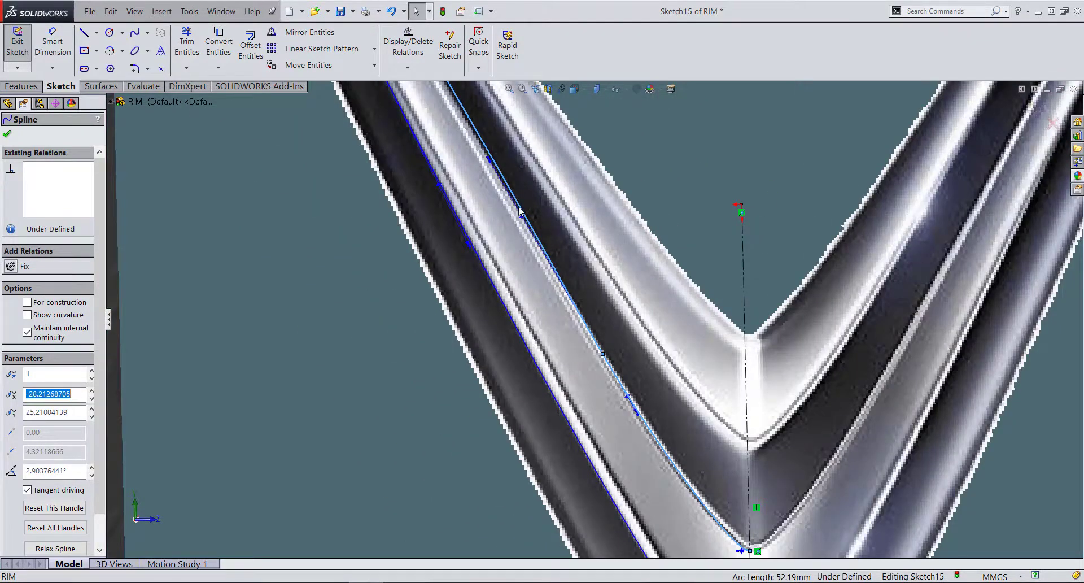
pyautogui.moveTo(517, 221); pyautogui.dragTo(521, 223)
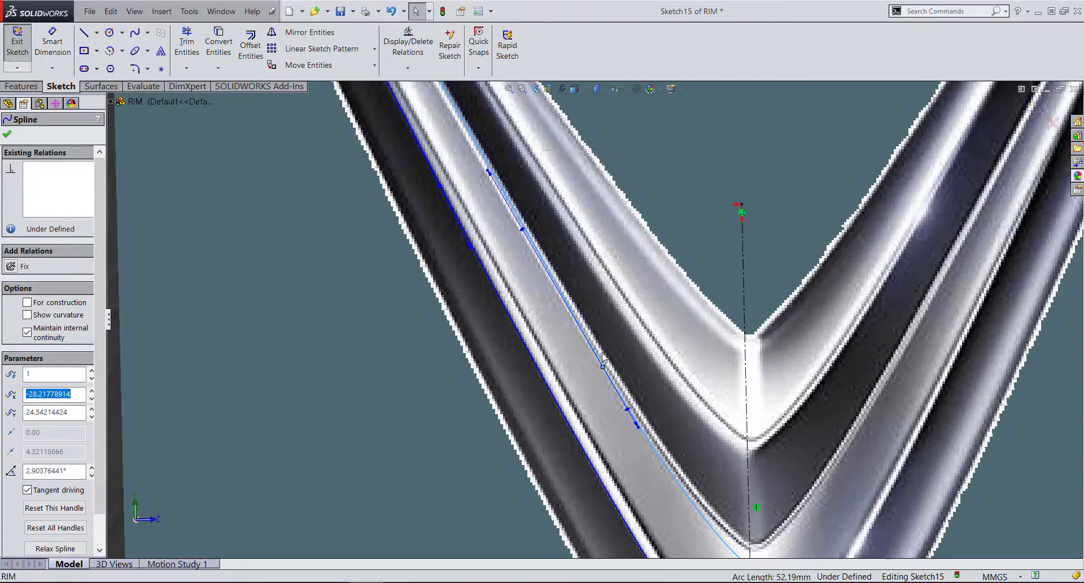
pyautogui.scroll(-3, 616, 406)
pyautogui.click(662, 450)
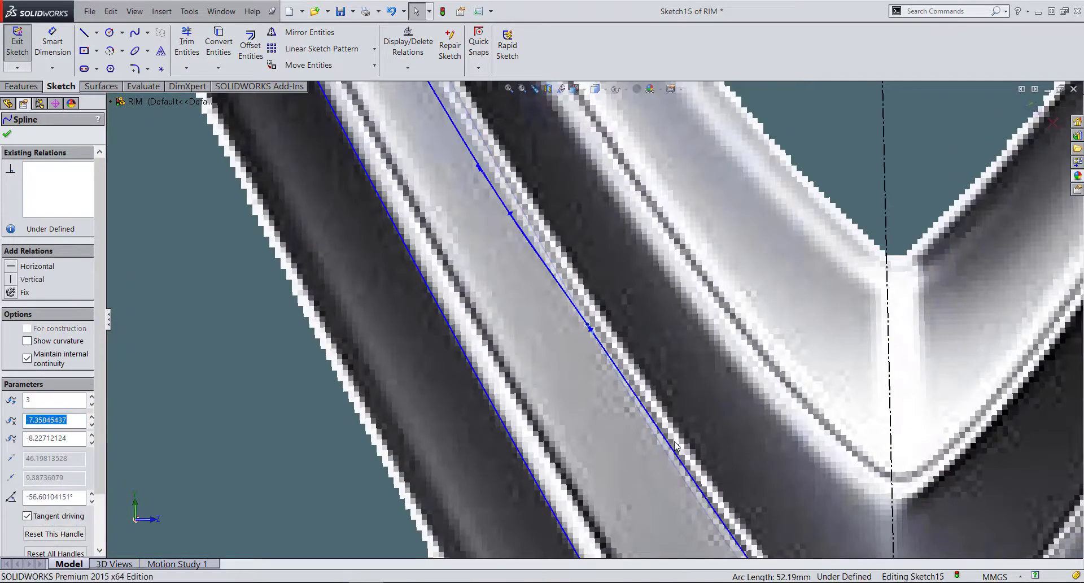
pyautogui.moveTo(662, 448); pyautogui.dragTo(662, 445)
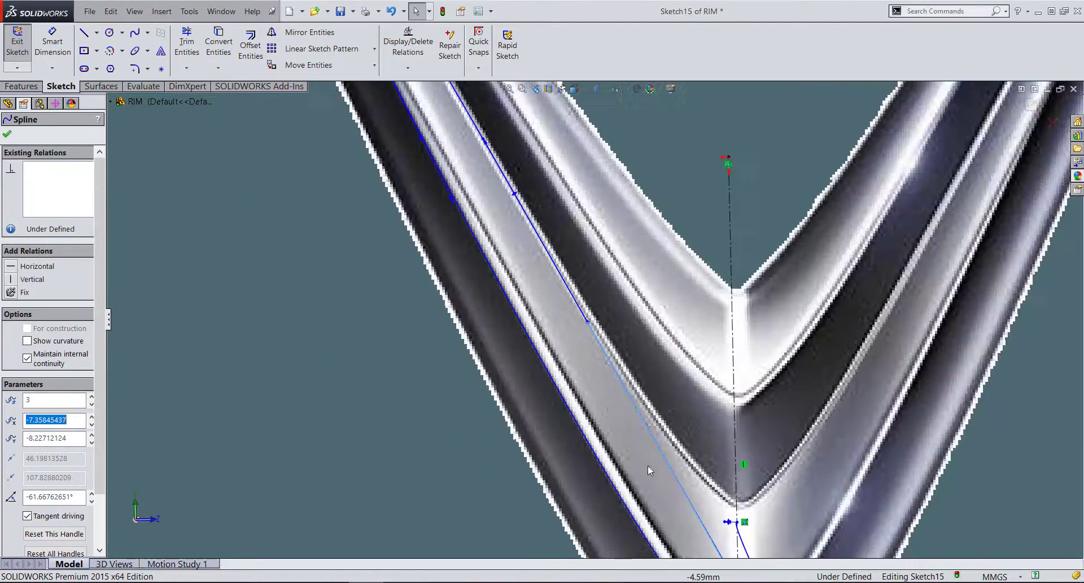
pyautogui.scroll(5, 649, 464)
pyautogui.press('Escape')
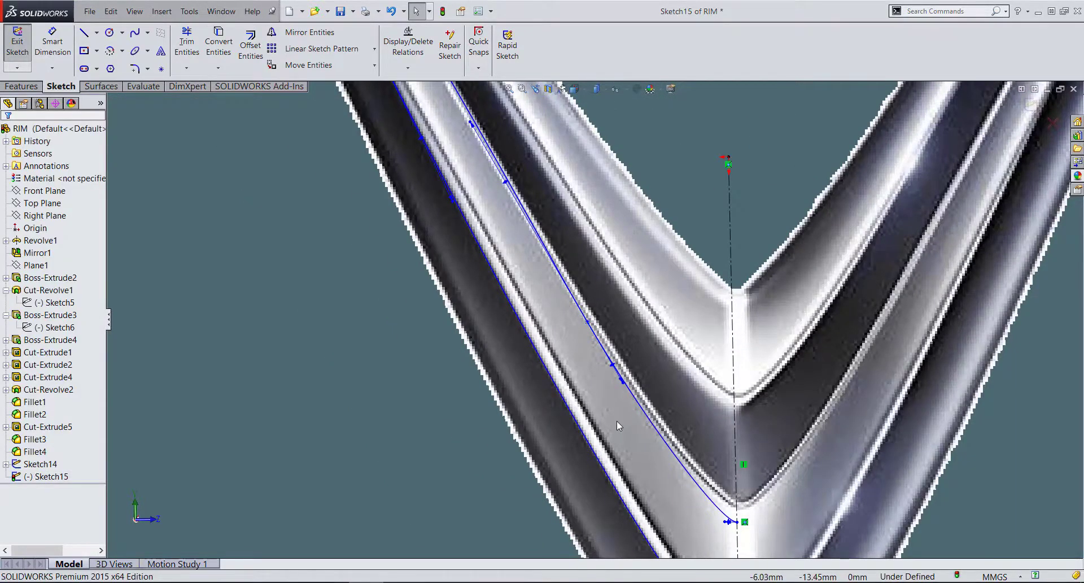
# - Shorten the spline's point-3 tangent again to flatten the curve
pyautogui.scroll(-2, 583, 321)
pyautogui.scroll(-2, 583, 321)
pyautogui.click(587, 315)
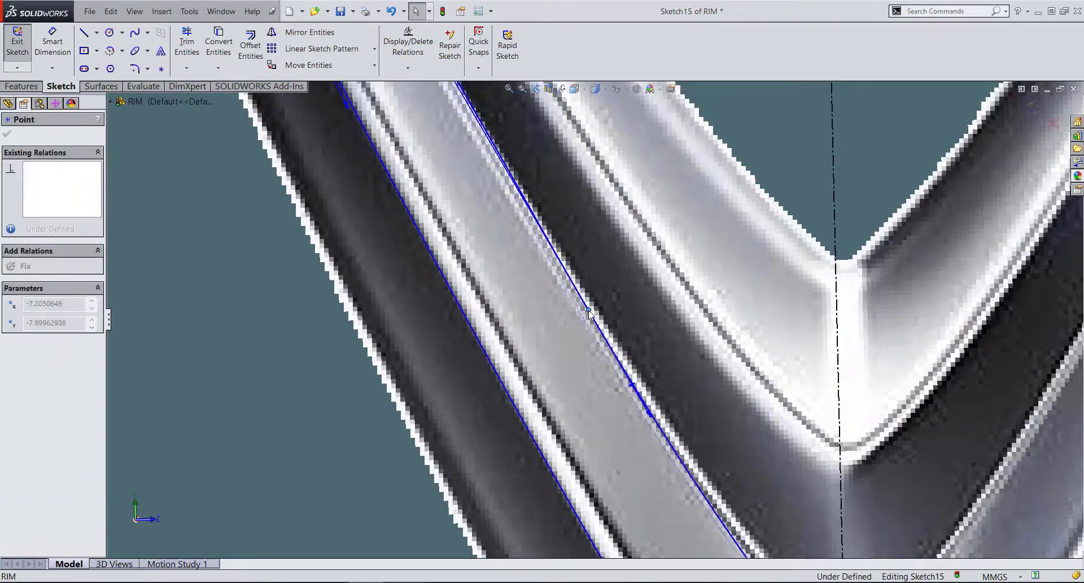
pyautogui.click(649, 419)
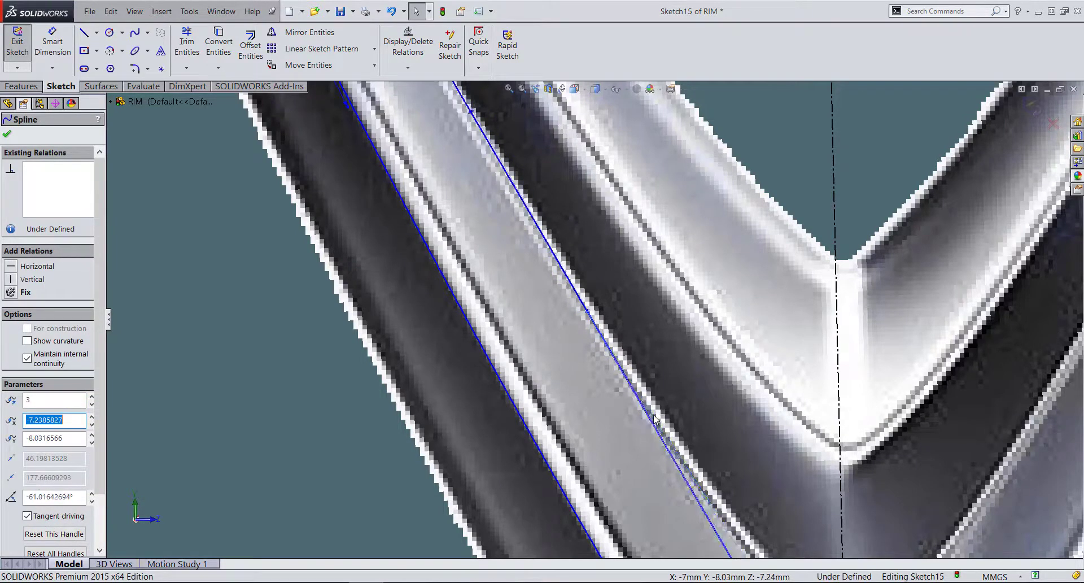
pyautogui.moveTo(654, 419); pyautogui.dragTo(641, 430)
pyautogui.scroll(-2, 697, 470)
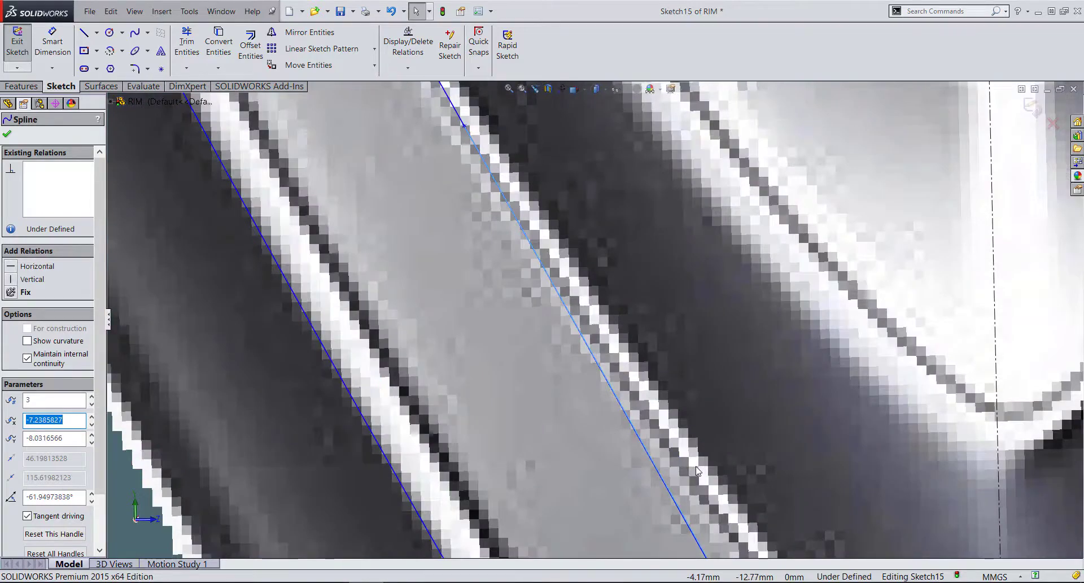
pyautogui.click(697, 470)
# - Move the spline's lower endpoint up onto the centerline at the V's point
pyautogui.scroll(2, 678, 448)
pyautogui.scroll(3, 621, 394)
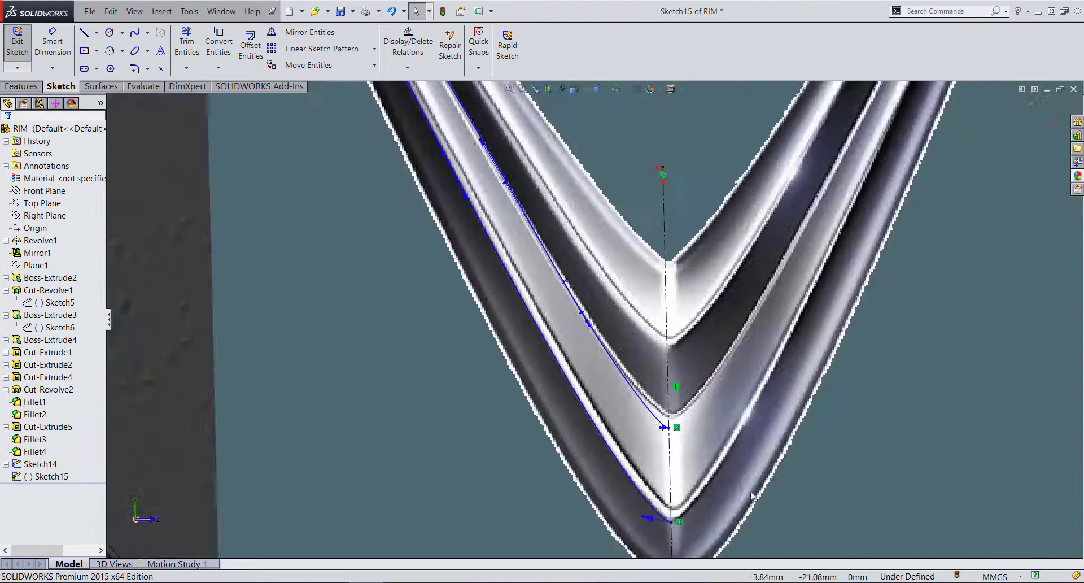
pyautogui.scroll(-3, 599, 346)
pyautogui.scroll(-2, 606, 345)
pyautogui.moveTo(607, 350); pyautogui.dragTo(611, 316)
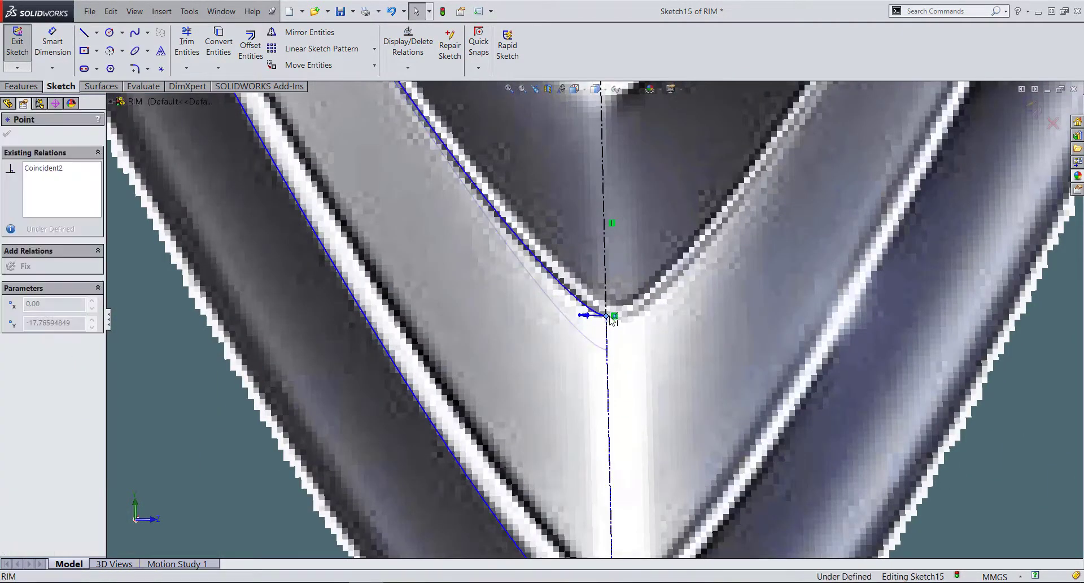
pyautogui.press('Escape')
pyautogui.scroll(3, 592, 395)
pyautogui.scroll(-2, 503, 167)
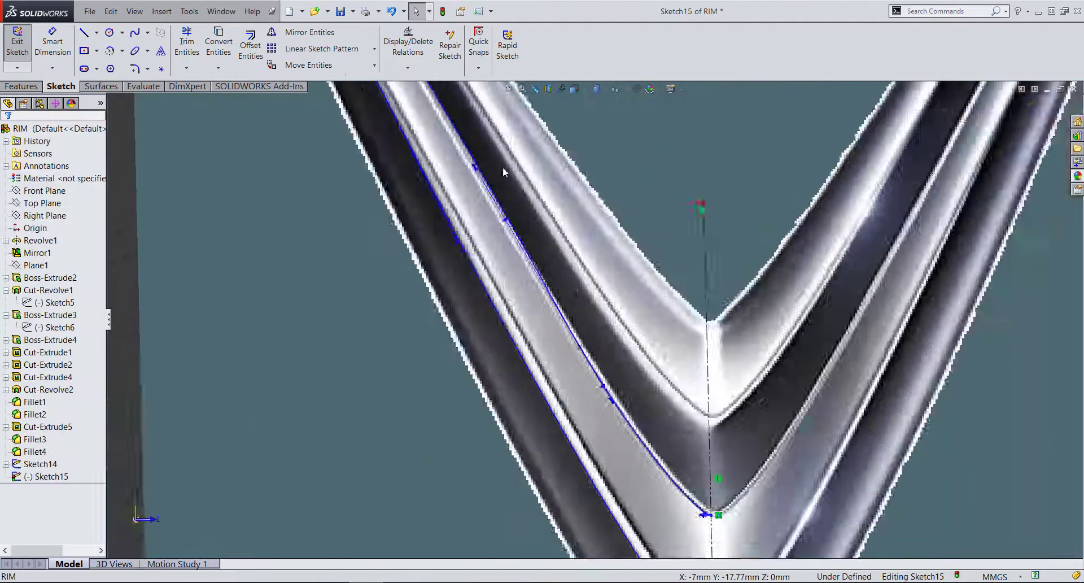
pyautogui.scroll(1, 504, 193)
pyautogui.scroll(2, 500, 155)
# - Bulge the inner spline's start tangent at the tip and angle its lower tangent along the logo edge
pyautogui.scroll(-3, 502, 169)
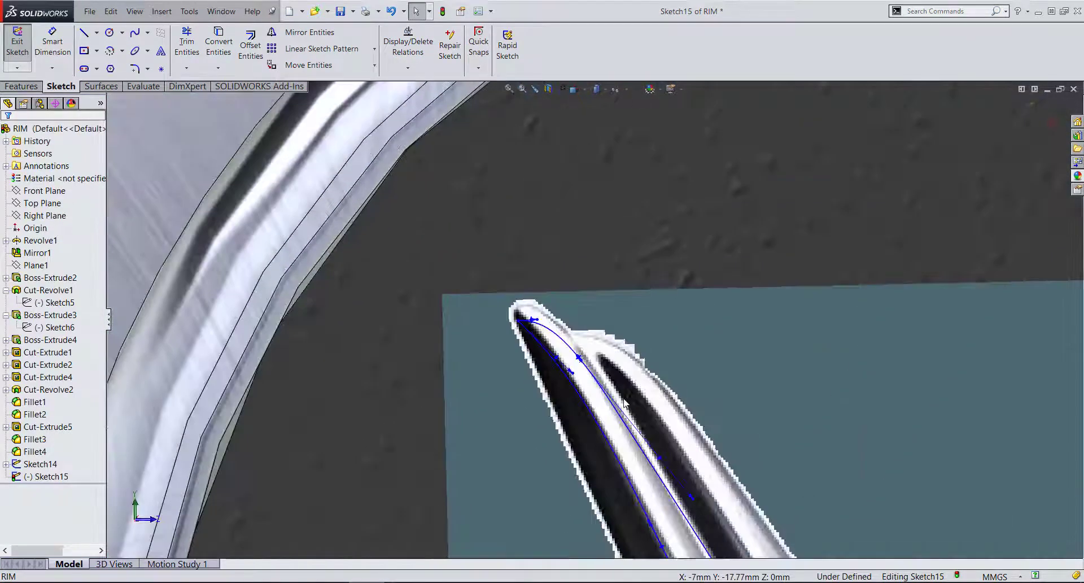
pyautogui.scroll(-2, 521, 282)
pyautogui.moveTo(474, 257)
pyautogui.mouseDown()
pyautogui.moveTo(485, 239)
pyautogui.moveTo(491, 258)
pyautogui.moveTo(441, 241)
pyautogui.mouseUp()
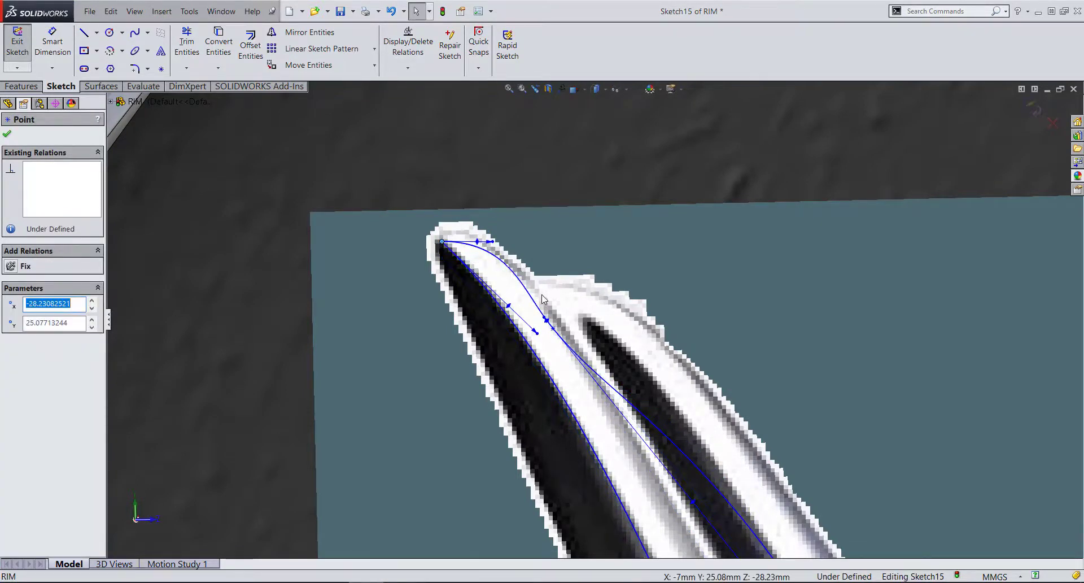
pyautogui.click(494, 243)
pyautogui.scroll(-5, 539, 324)
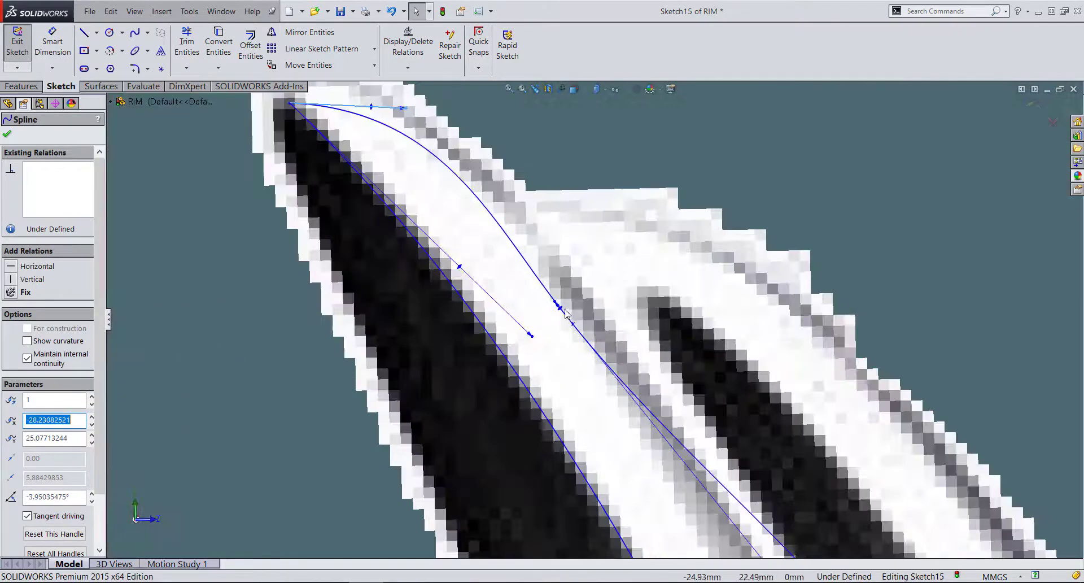
pyautogui.click(571, 325)
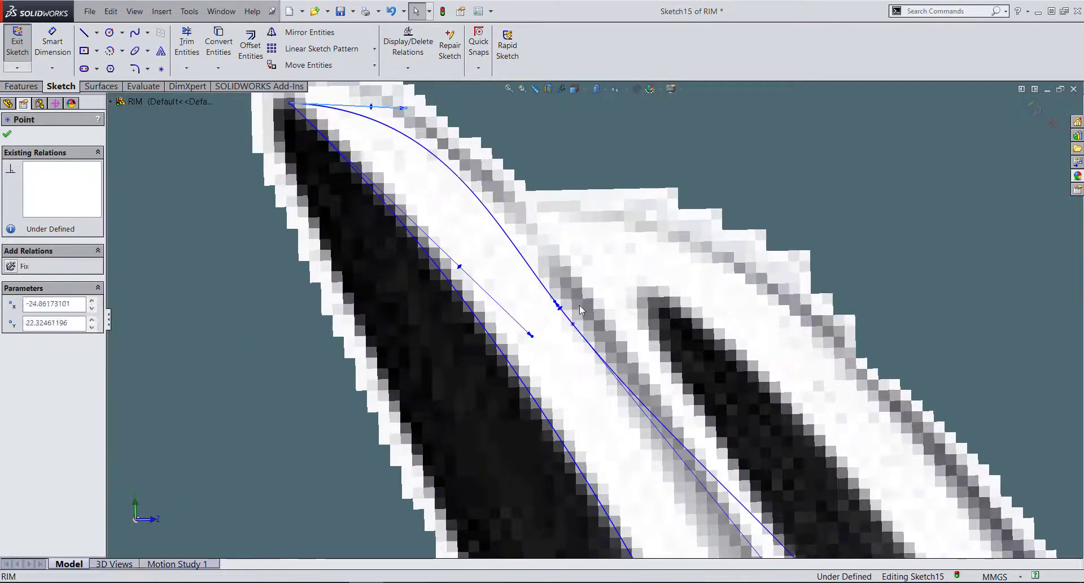
pyautogui.scroll(3, 614, 353)
pyautogui.click(482, 198)
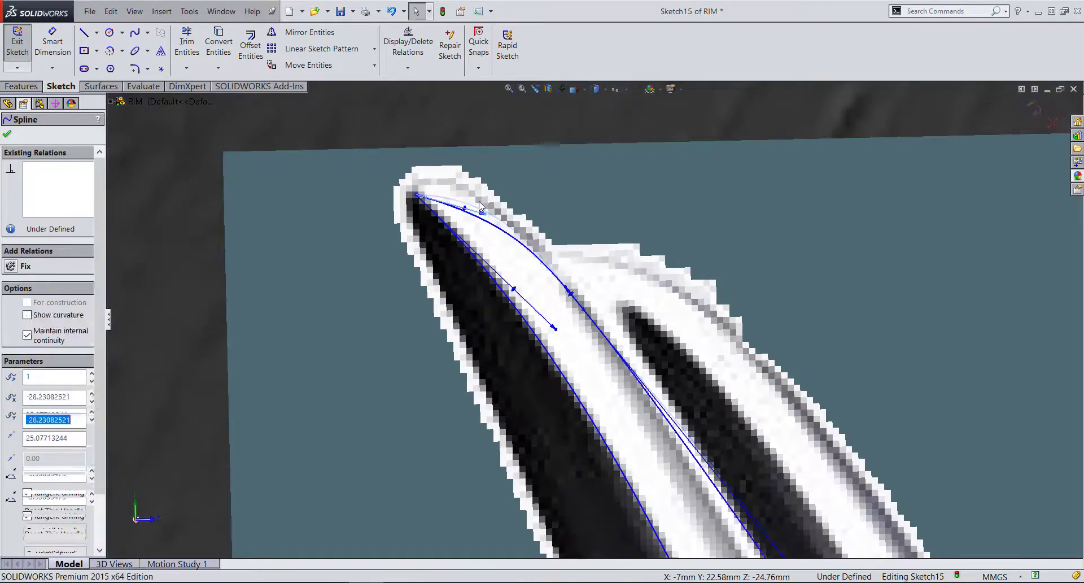
pyautogui.scroll(-1, 652, 443)
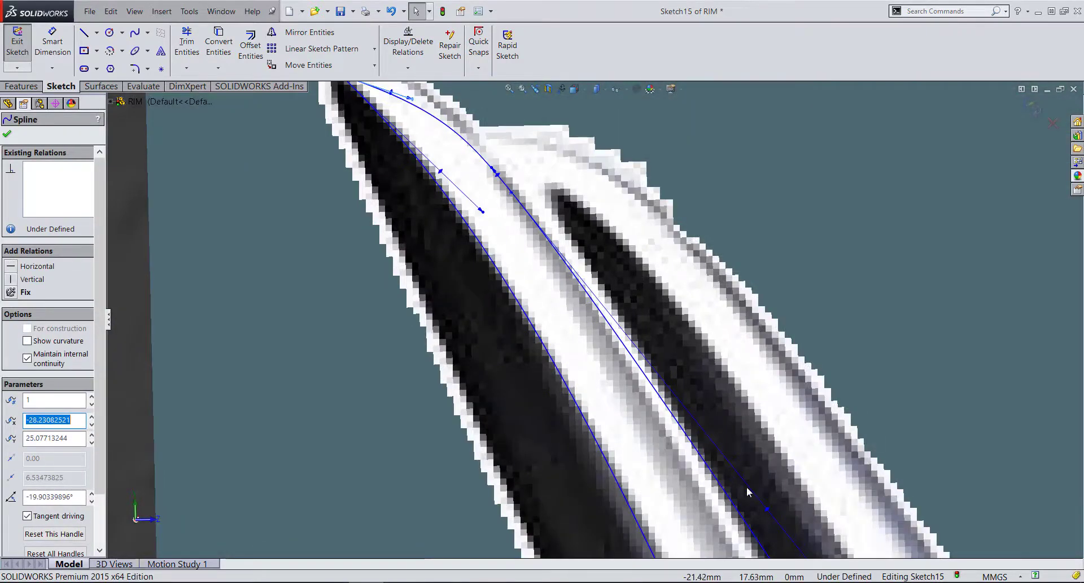
pyautogui.moveTo(767, 509); pyautogui.dragTo(774, 518)
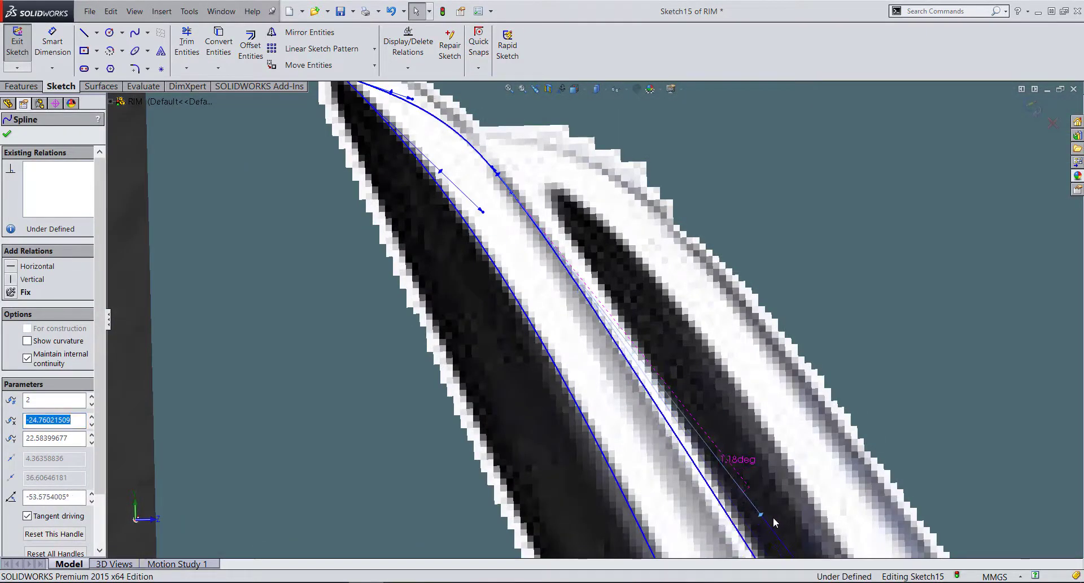
pyautogui.click(772, 517)
# - Straighten the upper spline along the logo edge and reshape its tangent near the tip
pyautogui.scroll(3, 774, 520)
pyautogui.scroll(-3, 713, 516)
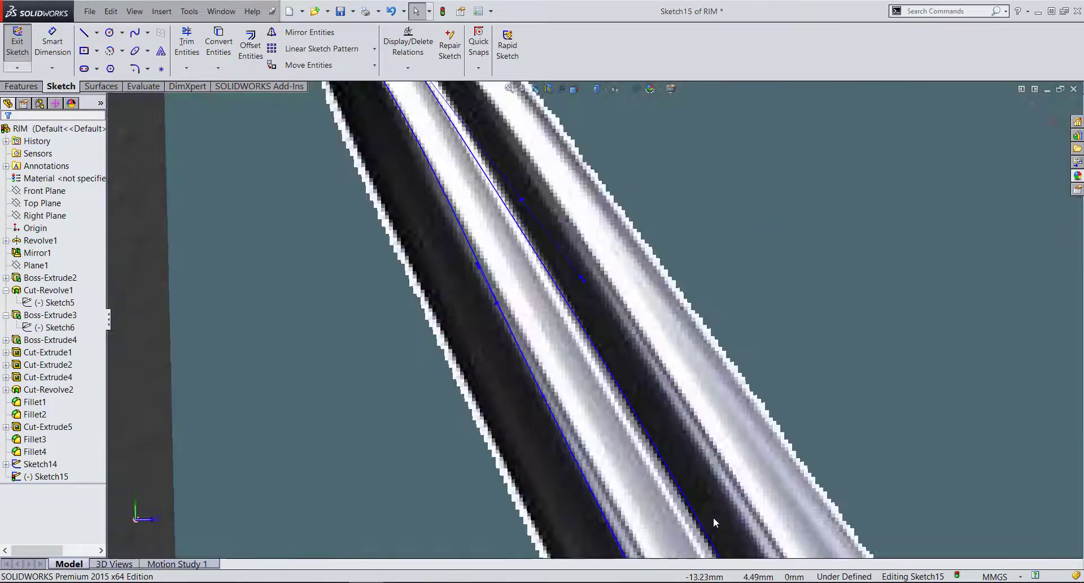
pyautogui.scroll(-1, 583, 339)
pyautogui.click(583, 337)
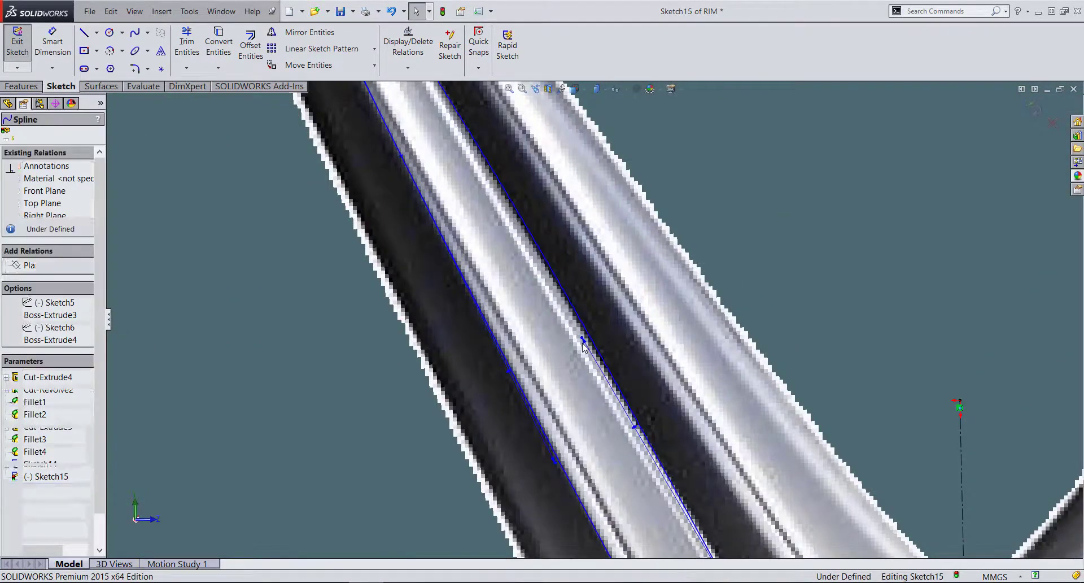
pyautogui.moveTo(635, 426); pyautogui.dragTo(627, 429)
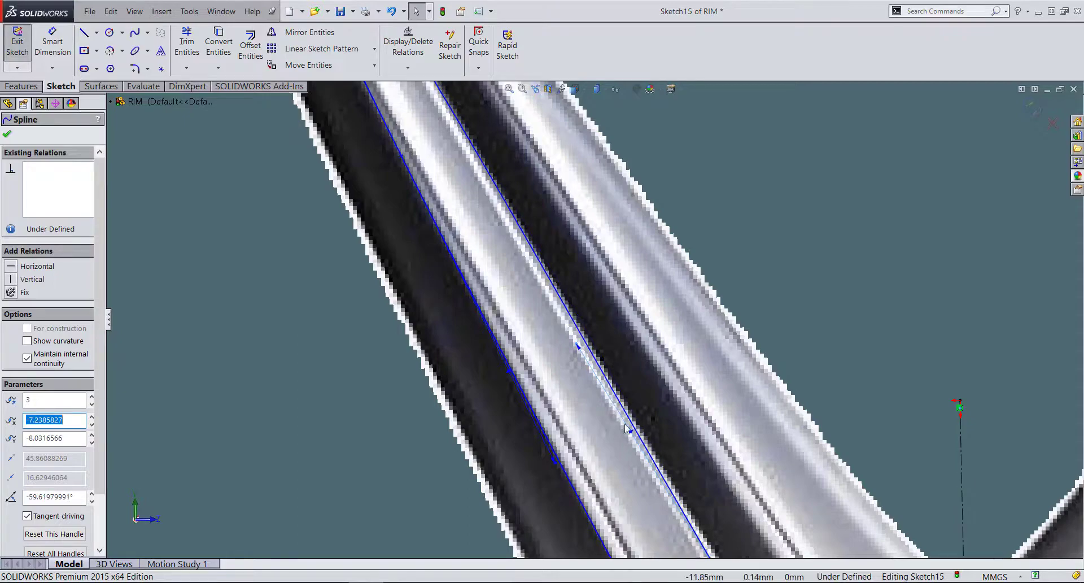
pyautogui.press('Escape')
pyautogui.scroll(3, 627, 428)
pyautogui.scroll(2, 713, 518)
pyautogui.scroll(-2, 713, 518)
pyautogui.scroll(1, 600, 381)
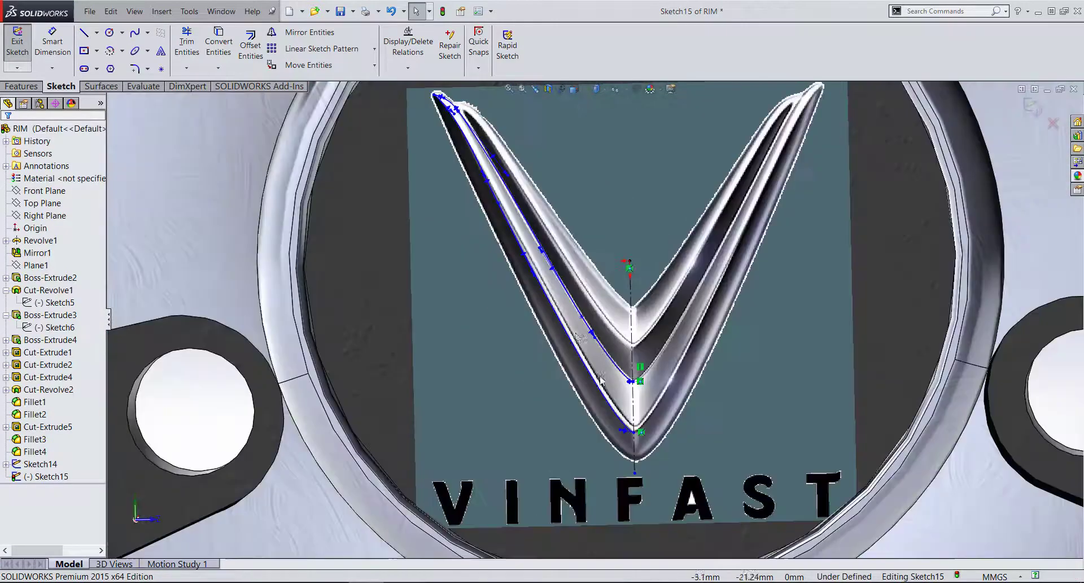
pyautogui.scroll(4, 600, 380)
pyautogui.scroll(-8, 516, 218)
pyautogui.scroll(1, 506, 213)
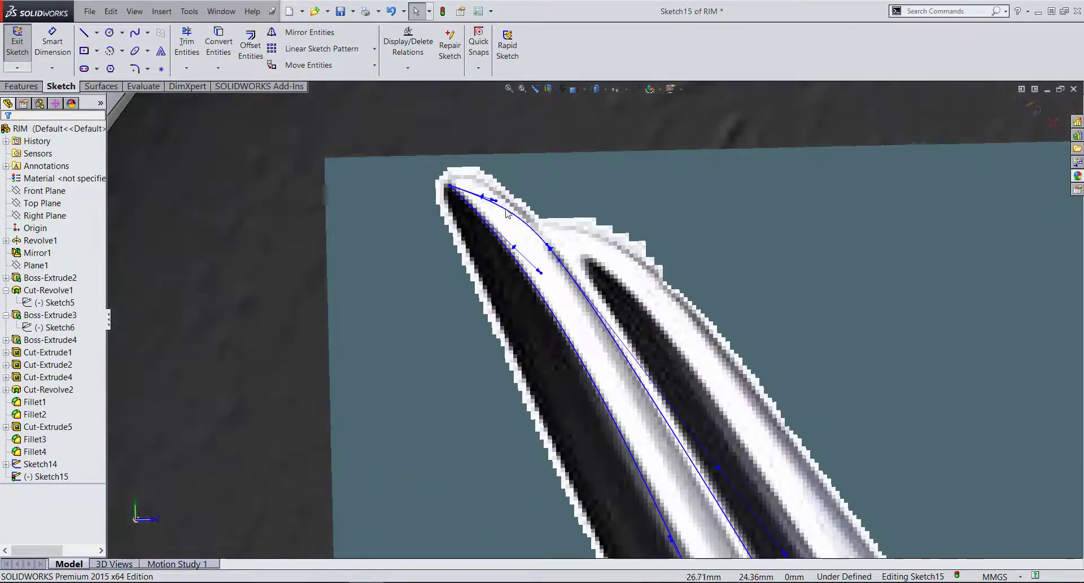
pyautogui.scroll(-2, 506, 213)
pyautogui.moveTo(485, 181)
pyautogui.mouseDown()
pyautogui.moveTo(483, 158)
pyautogui.moveTo(473, 162)
pyautogui.mouseUp()
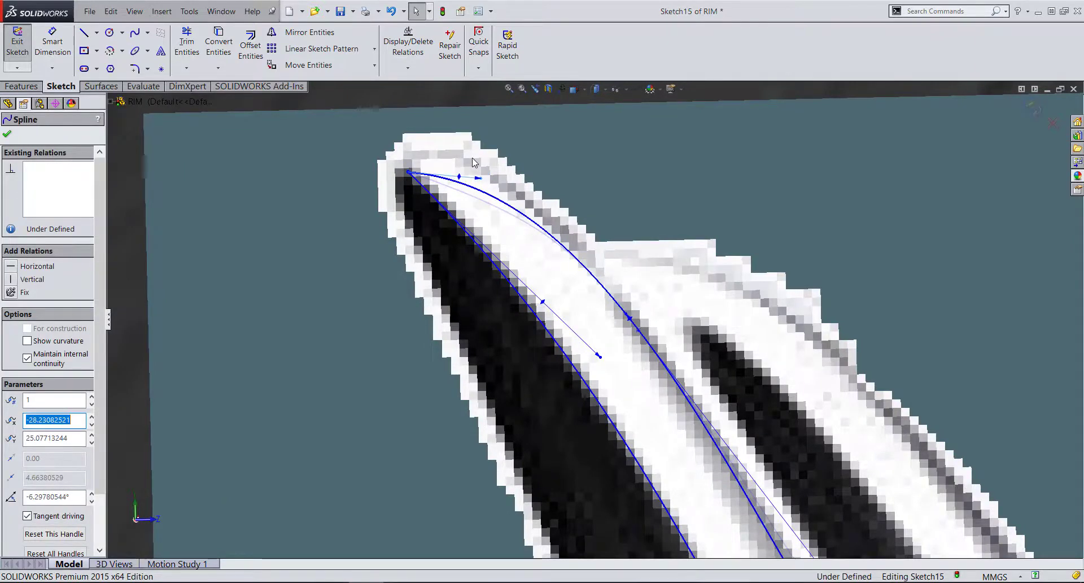
pyautogui.press('Escape')
# - Shorten the lower spline's tangent so the inner spline refits the V edge
pyautogui.scroll(2, 535, 263)
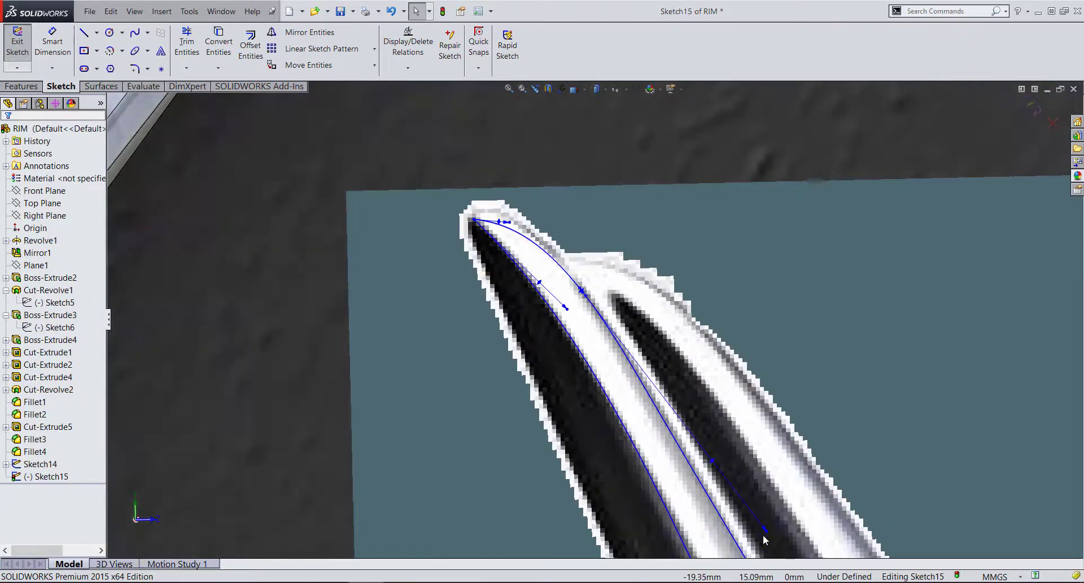
pyautogui.moveTo(770, 529); pyautogui.dragTo(766, 520)
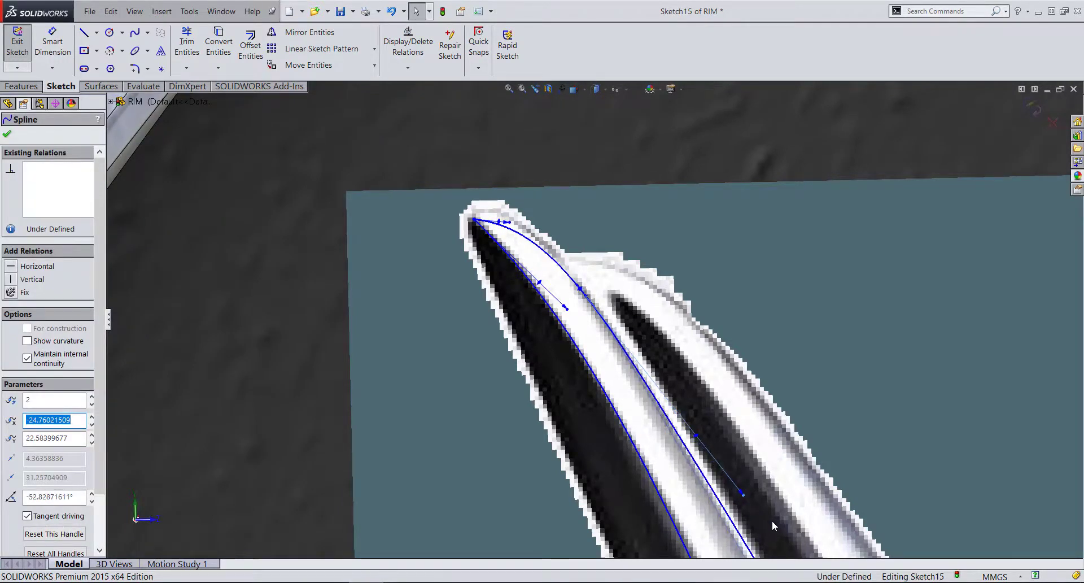
pyautogui.press('Escape')
pyautogui.scroll(3, 731, 515)
pyautogui.scroll(-4, 714, 517)
pyautogui.scroll(2, 710, 519)
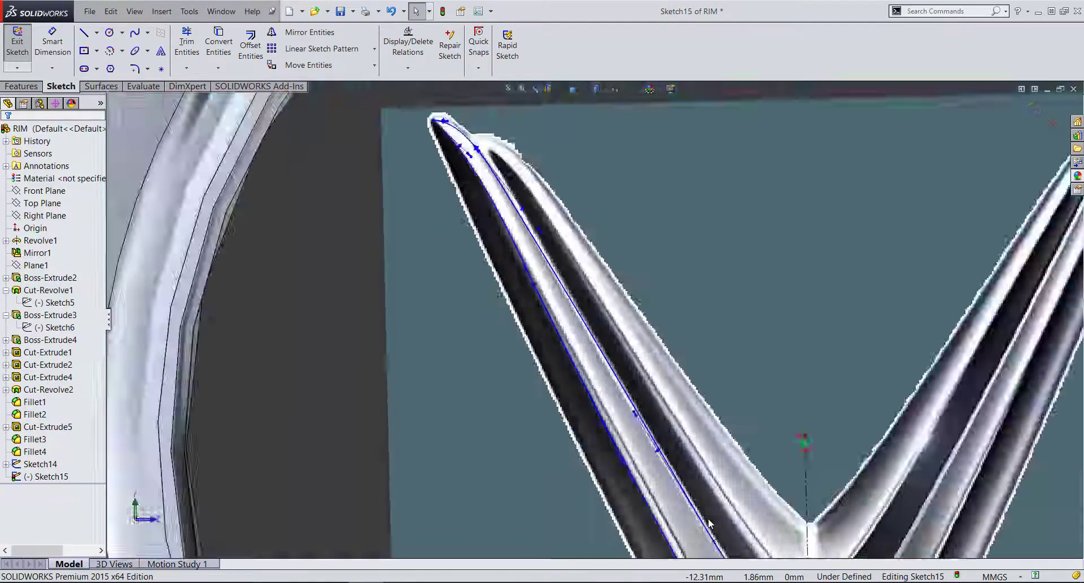
pyautogui.scroll(-2, 709, 520)
pyautogui.scroll(2, 709, 519)
pyautogui.scroll(2, 720, 517)
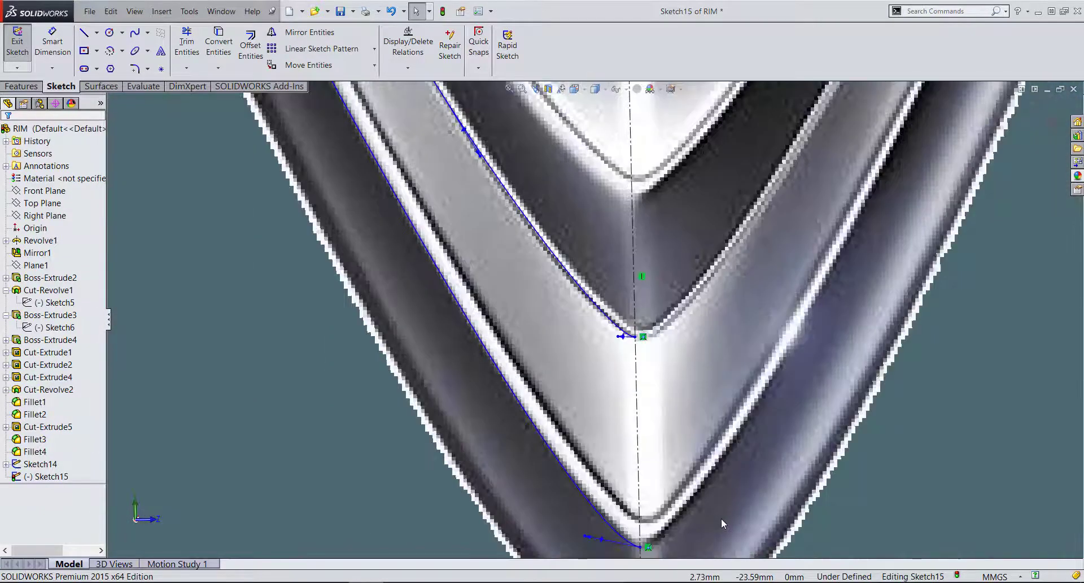
pyautogui.scroll(3, 582, 300)
pyautogui.scroll(2, 597, 339)
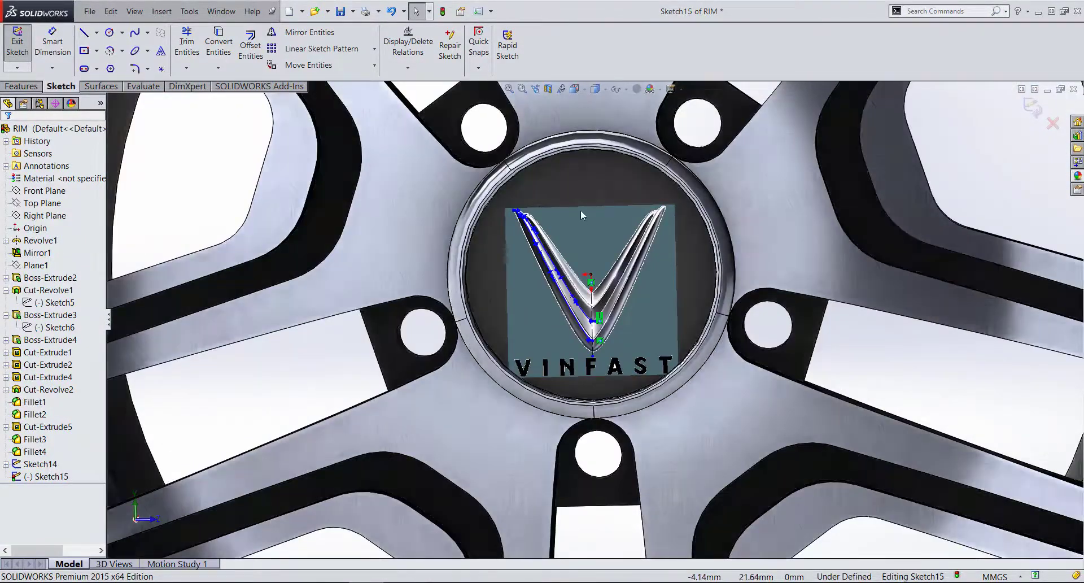
pyautogui.scroll(-3, 598, 333)
pyautogui.scroll(-2, 565, 317)
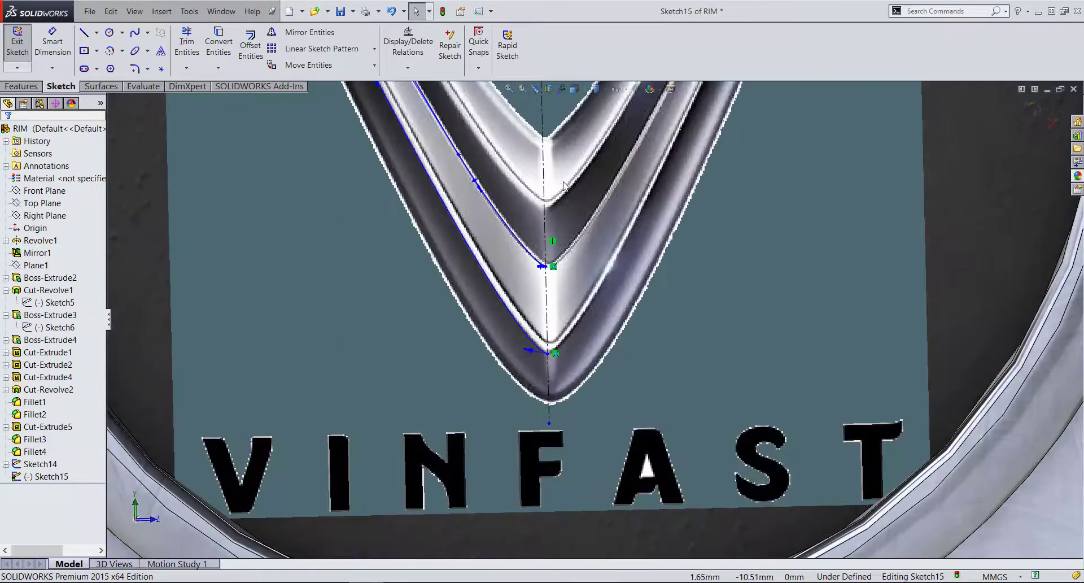
# - Draw a vertical line joining the upper and lower spline endpoints
pyautogui.press('l')
pyautogui.scroll(-2, 544, 225)
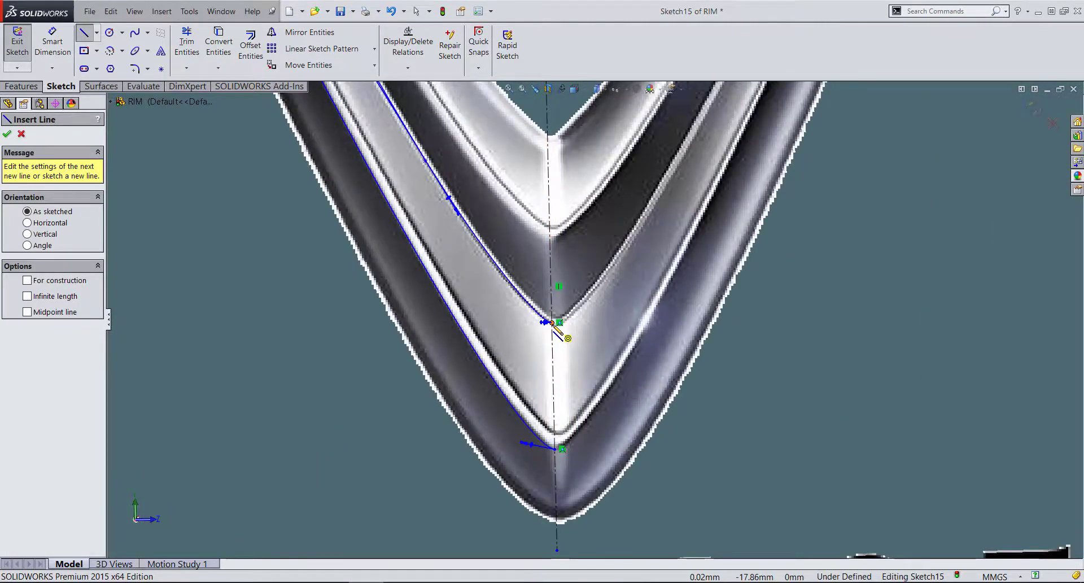
pyautogui.click(552, 322)
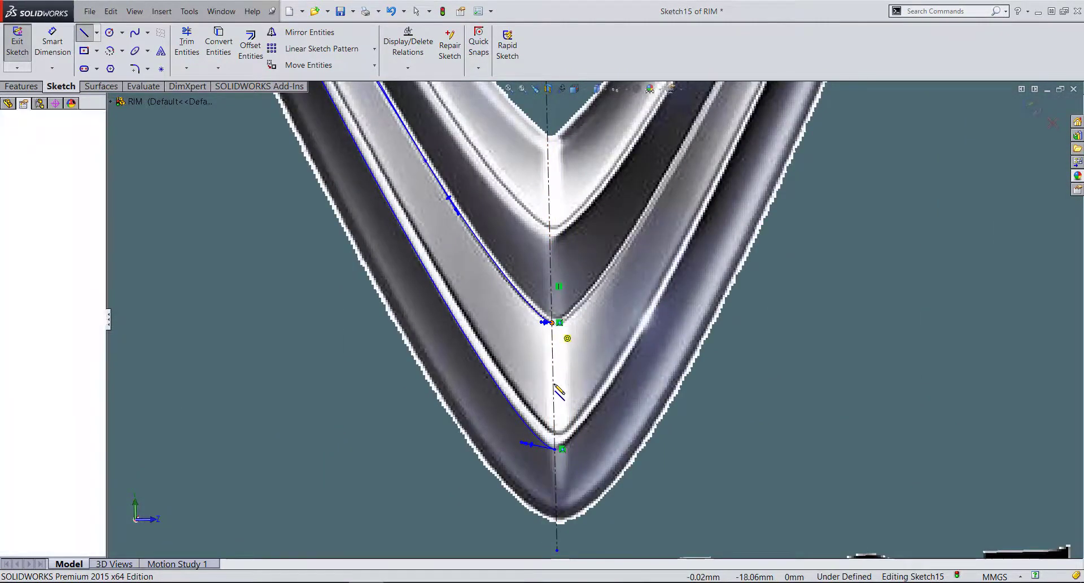
pyautogui.click(557, 451)
pyautogui.press('Escape')
pyautogui.scroll(2, 530, 358)
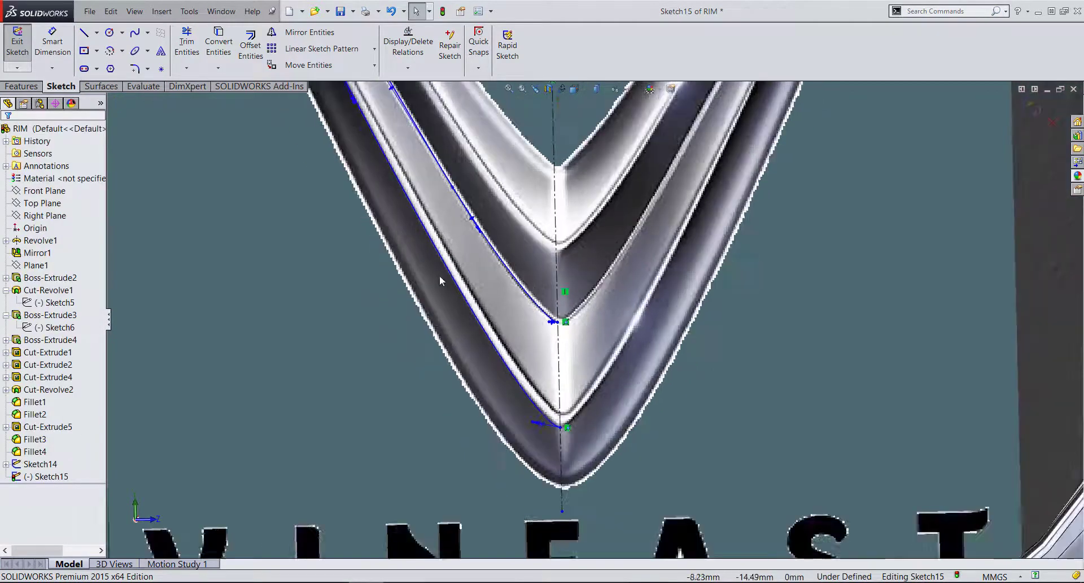
pyautogui.scroll(2, 439, 275)
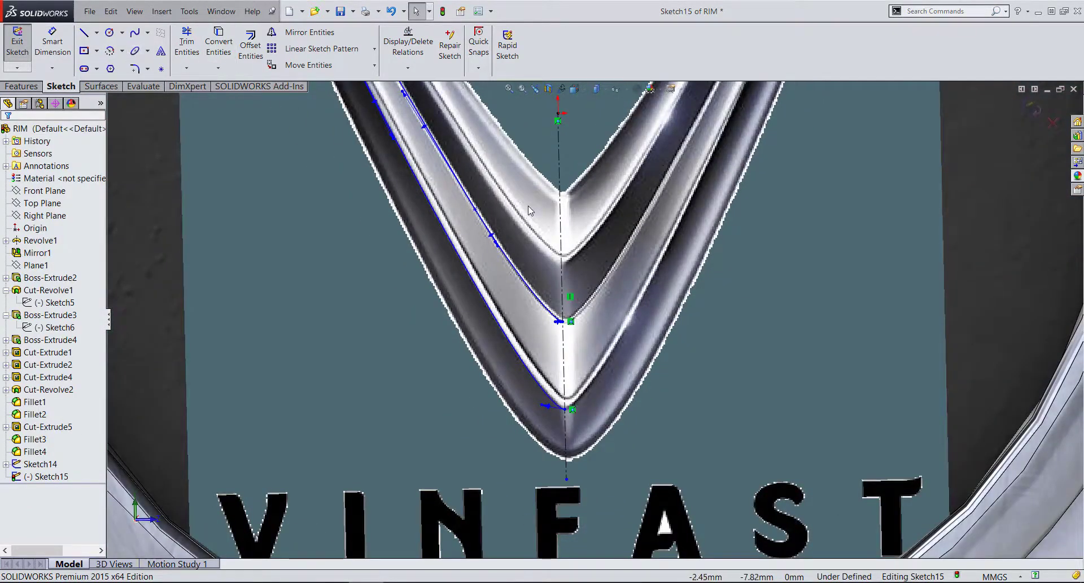
pyautogui.scroll(2, 527, 205)
pyautogui.scroll(2, 527, 207)
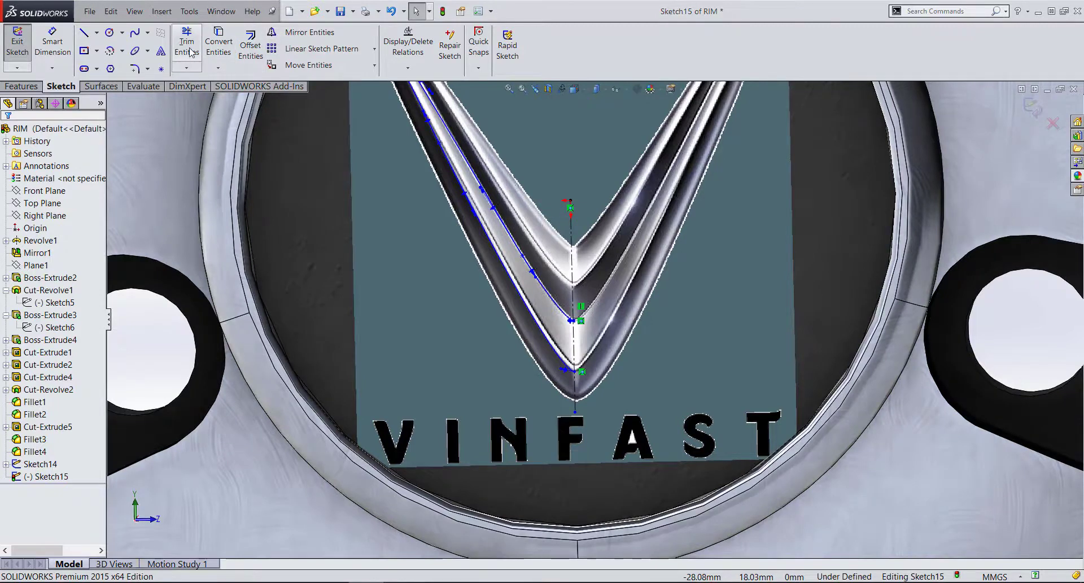
# - Mirror Spline1 and Spline2 about Line1 to complete the V's right arm
pyautogui.click(329, 39)
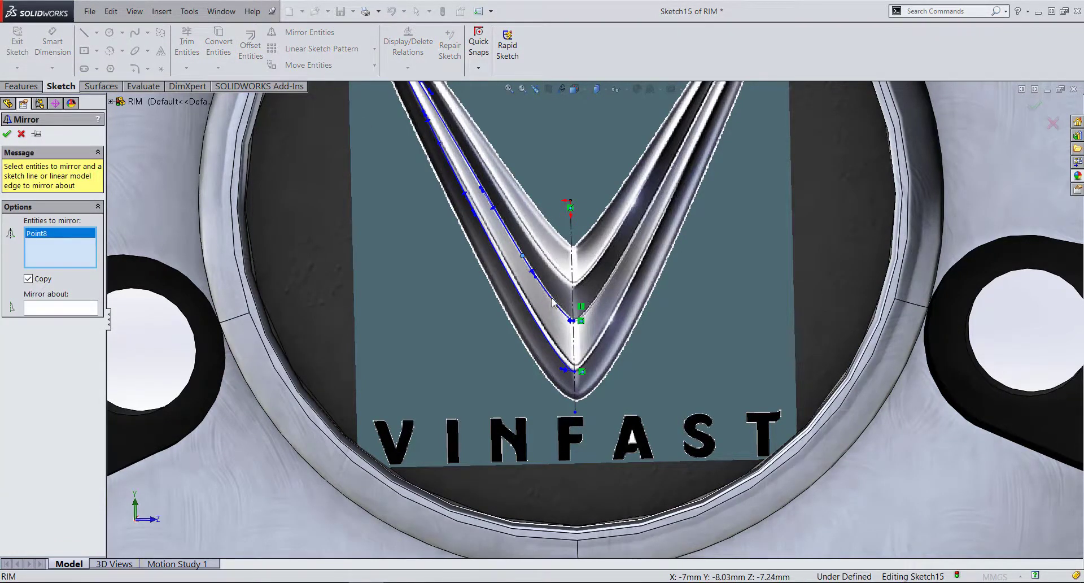
pyautogui.click(552, 301)
pyautogui.rightClick(44, 243)
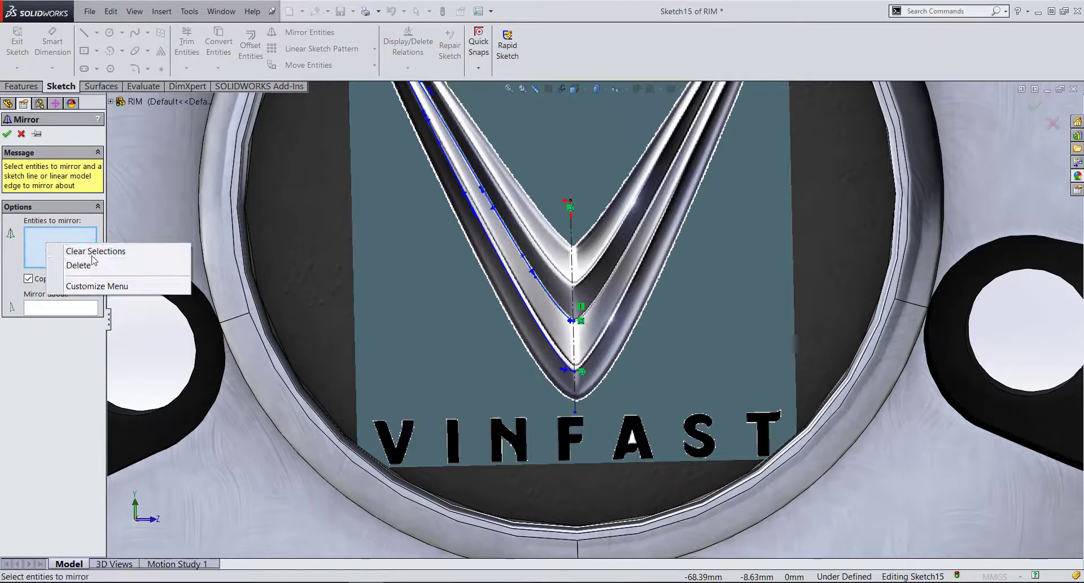
pyautogui.click(85, 250)
pyautogui.click(555, 308)
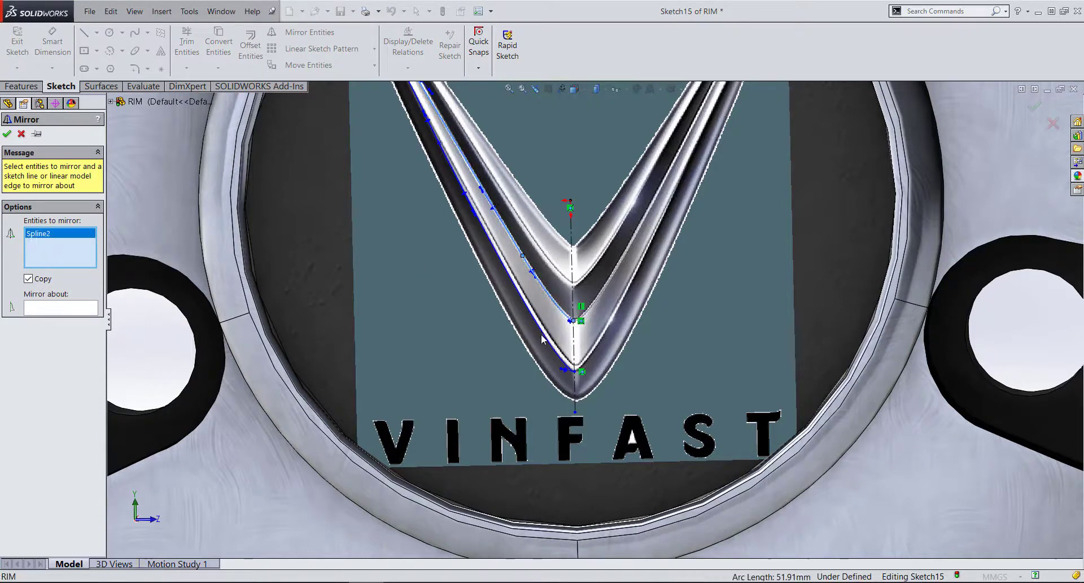
pyautogui.click(550, 348)
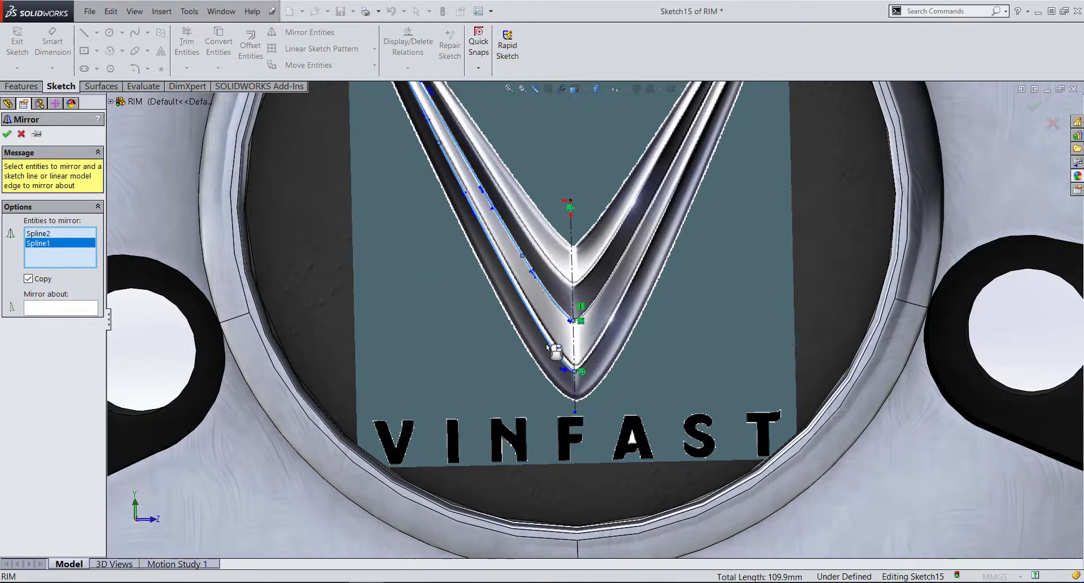
pyautogui.click(45, 310)
pyautogui.click(574, 294)
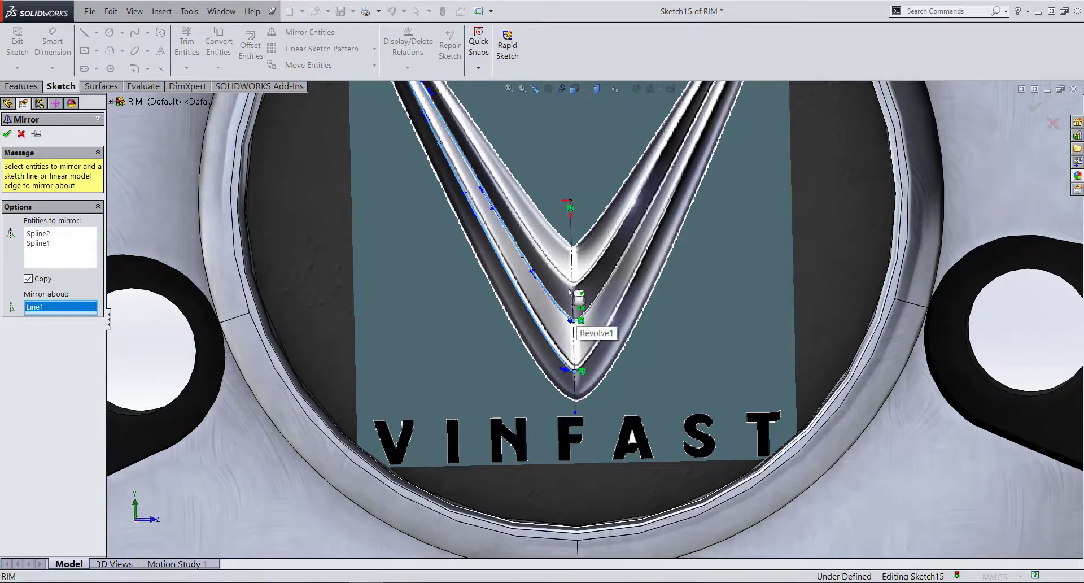
pyautogui.click(7, 135)
pyautogui.moveTo(529, 241); pyautogui.dragTo(621, 249, button='middle')
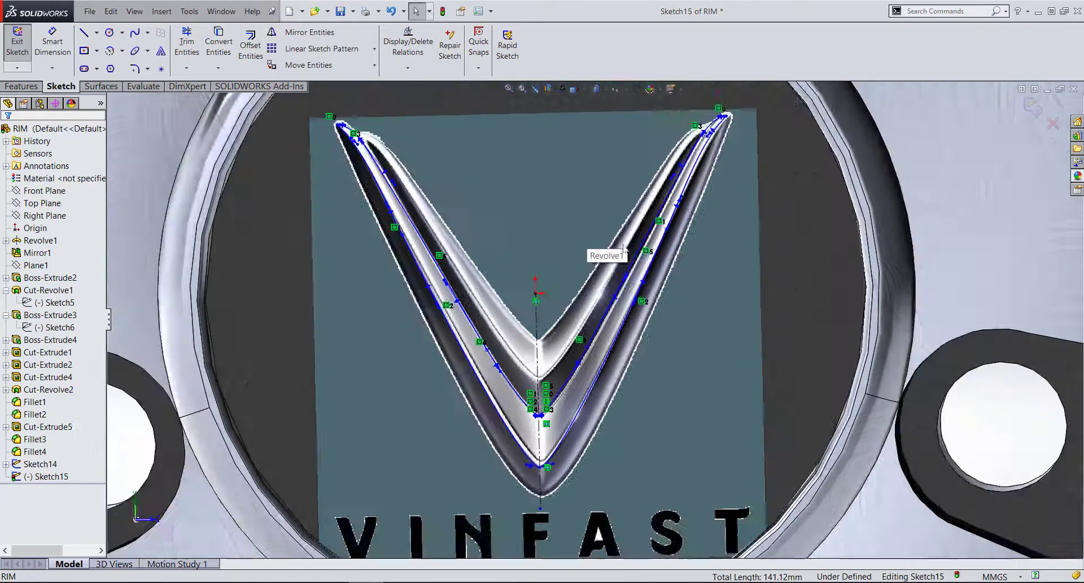
pyautogui.scroll(-2, 415, 206)
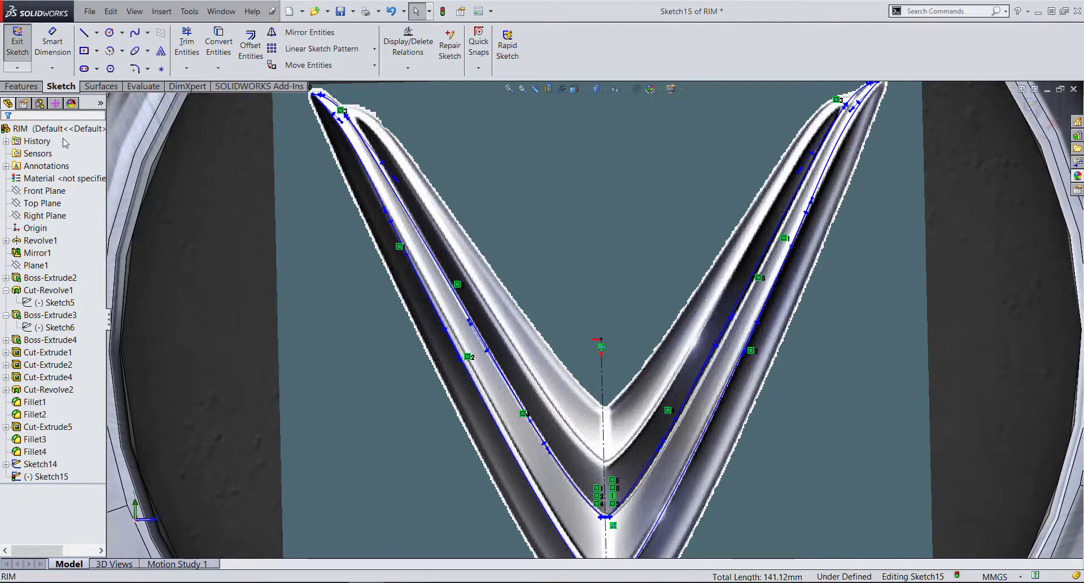
# - Extrude the V outline Blind 3.00 mm as Boss-Extrude5
pyautogui.click(21, 86)
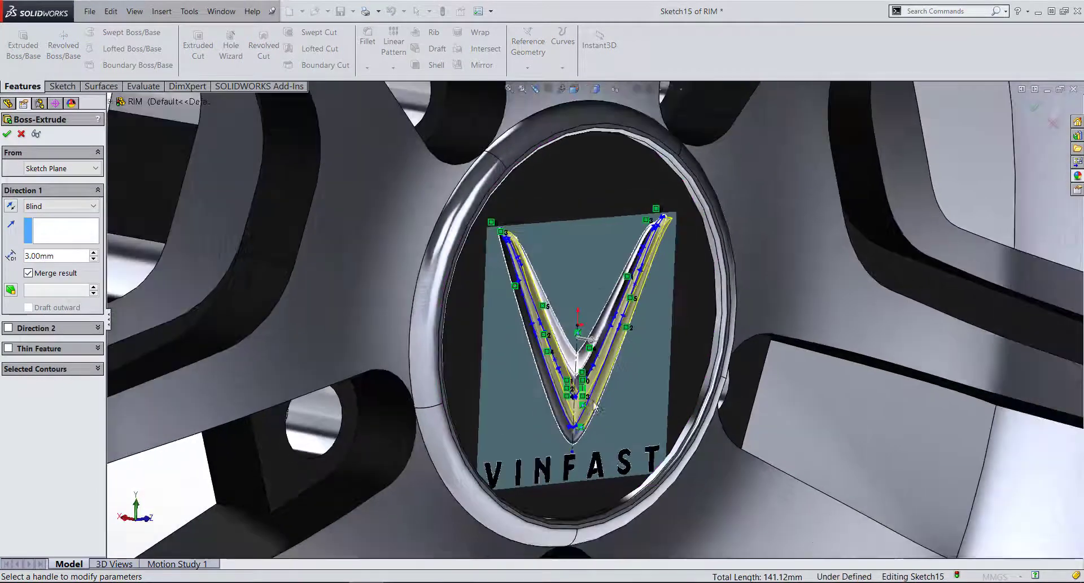
pyautogui.moveTo(595, 405)
pyautogui.mouseDown(button='middle')
pyautogui.moveTo(637, 305)
pyautogui.moveTo(508, 274)
pyautogui.mouseUp(button='middle')
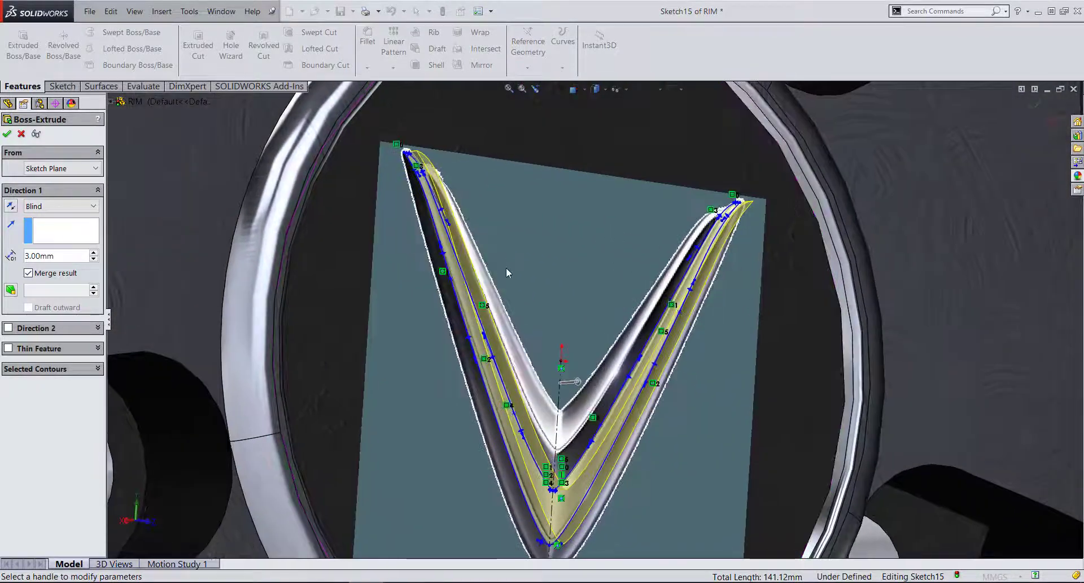
pyautogui.click(7, 134)
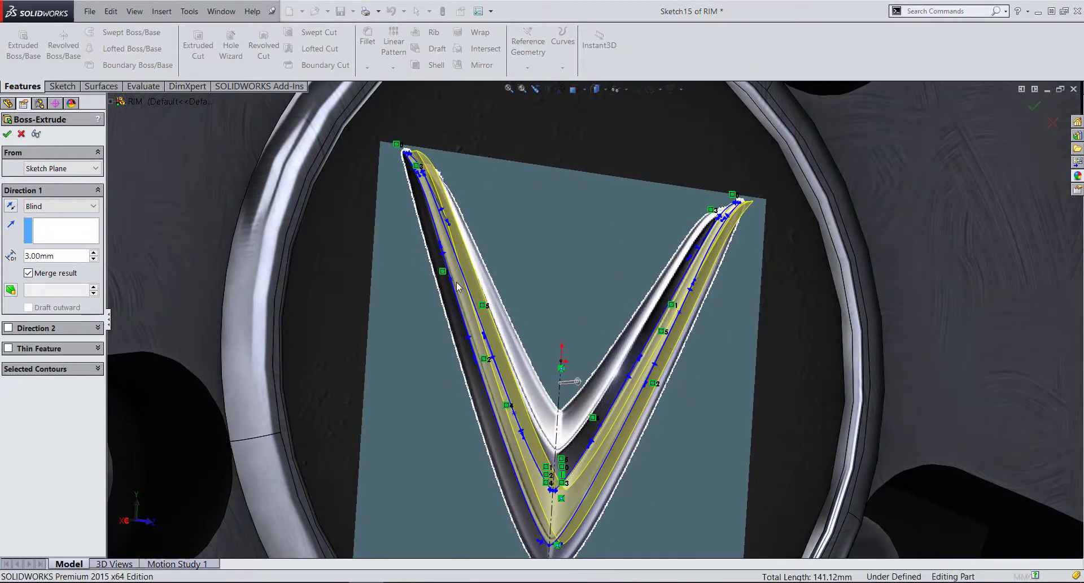
# - Orbit and zoom to inspect the raised V logo, then return to a front view
pyautogui.press('f')
pyautogui.scroll(5, 564, 316)
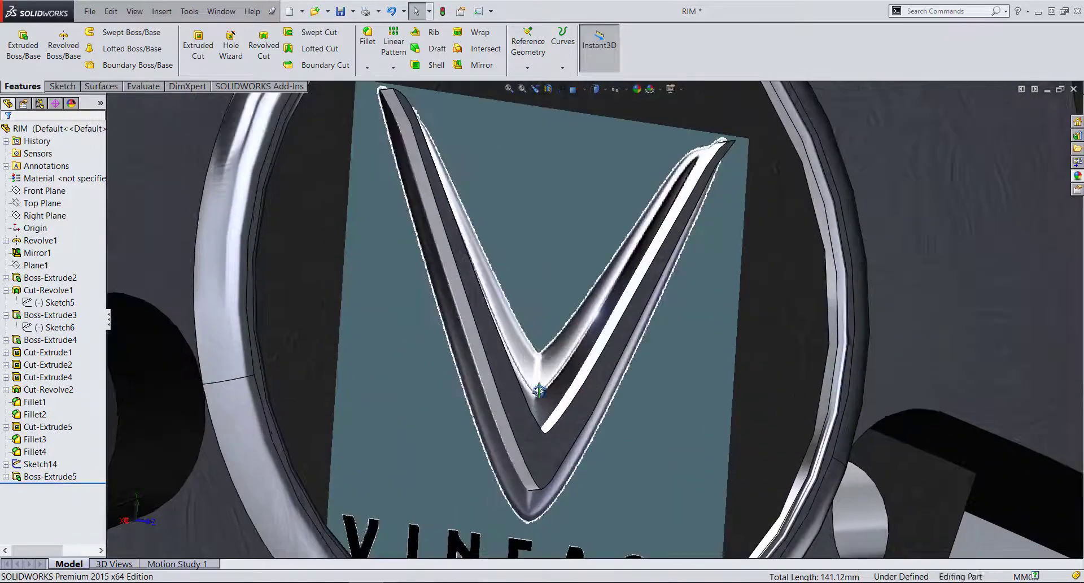
pyautogui.moveTo(508, 339); pyautogui.dragTo(394, 391, button='middle')
pyautogui.hotkey('ctrl', '1')
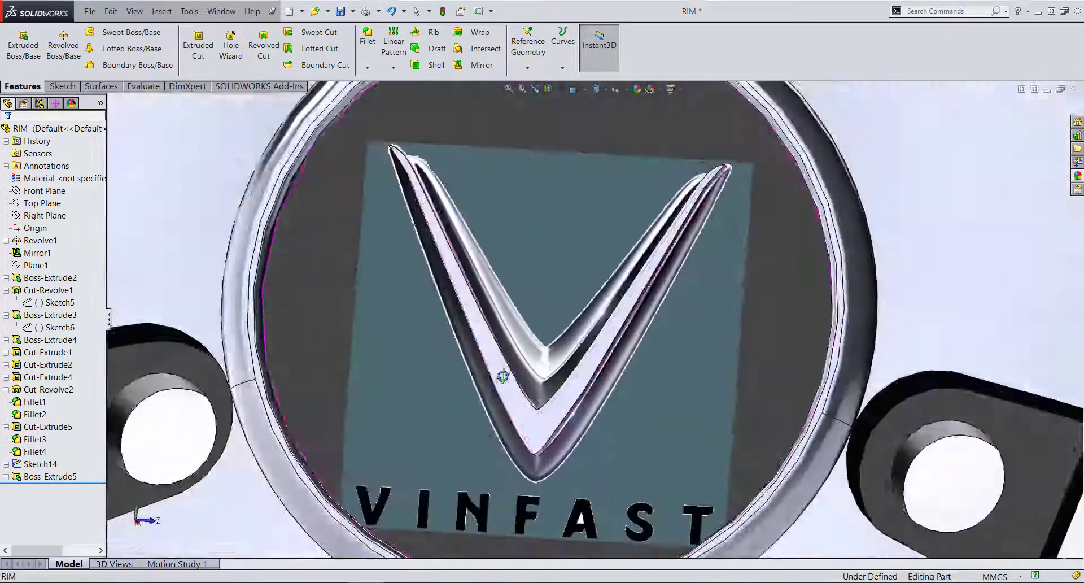
pyautogui.scroll(-2, 561, 354)
pyautogui.scroll(-5, 560, 354)
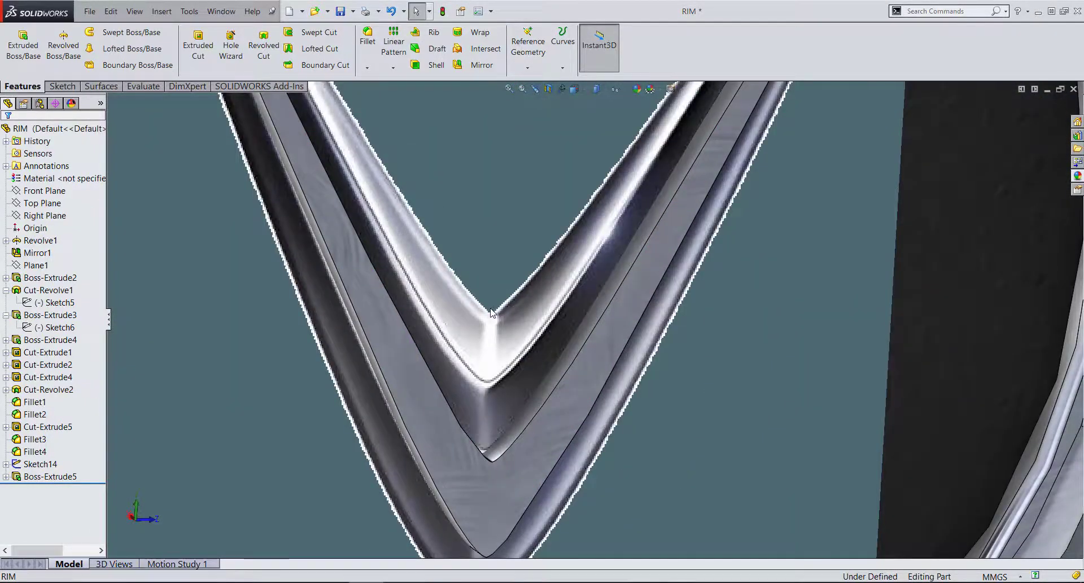
pyautogui.scroll(5, 574, 232)
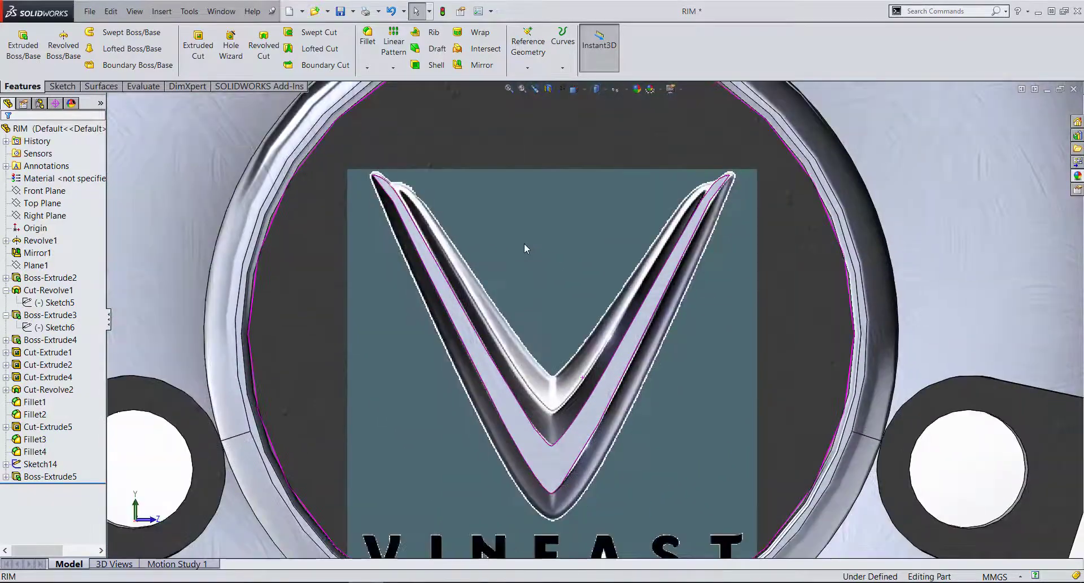
pyautogui.scroll(-3, 524, 244)
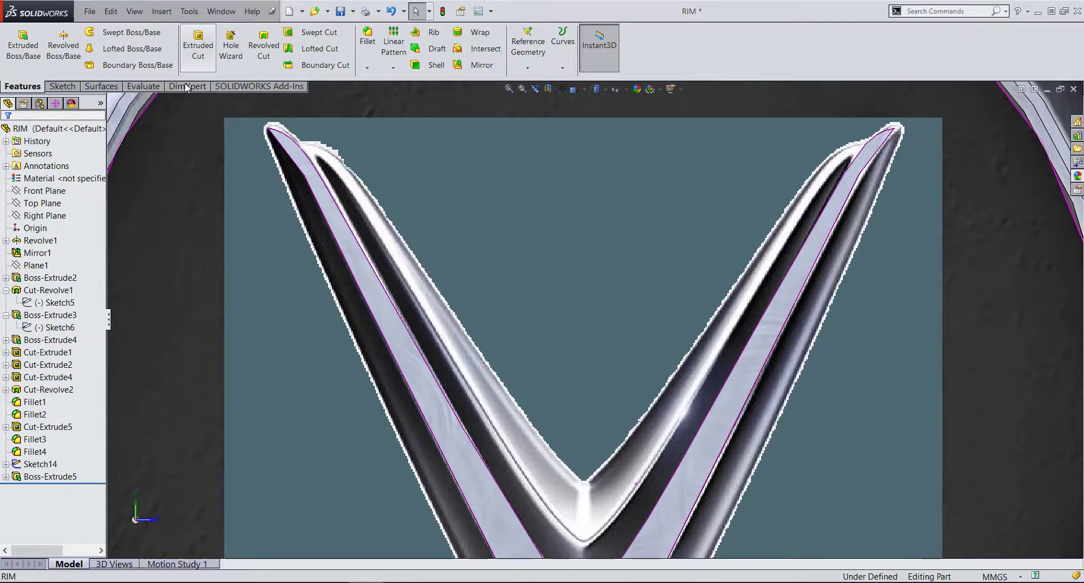
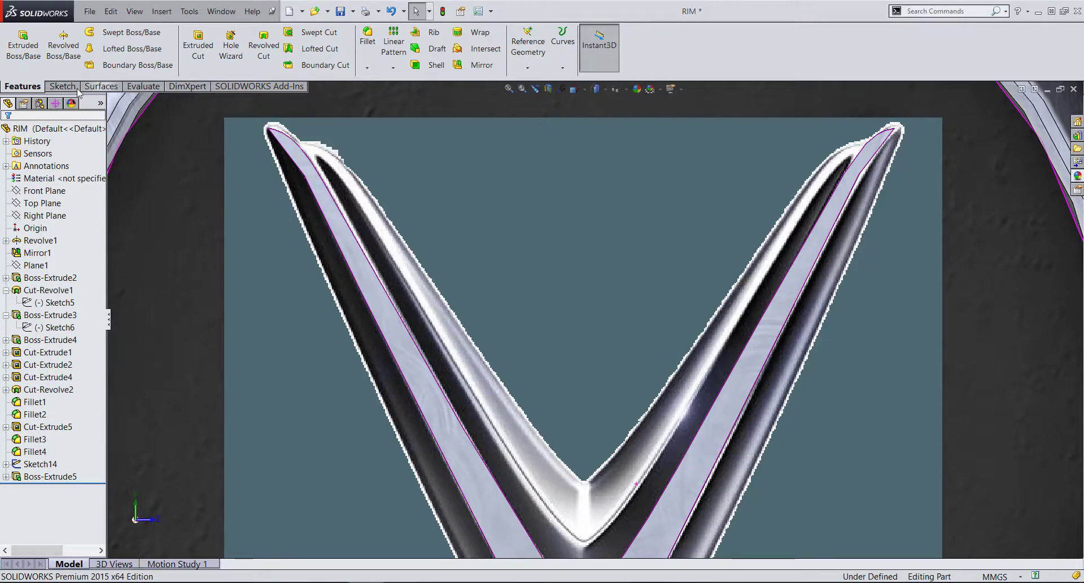
# - Start a new sketch on the rim's centre-cap face
pyautogui.scroll(3, 515, 164)
pyautogui.click(551, 133)
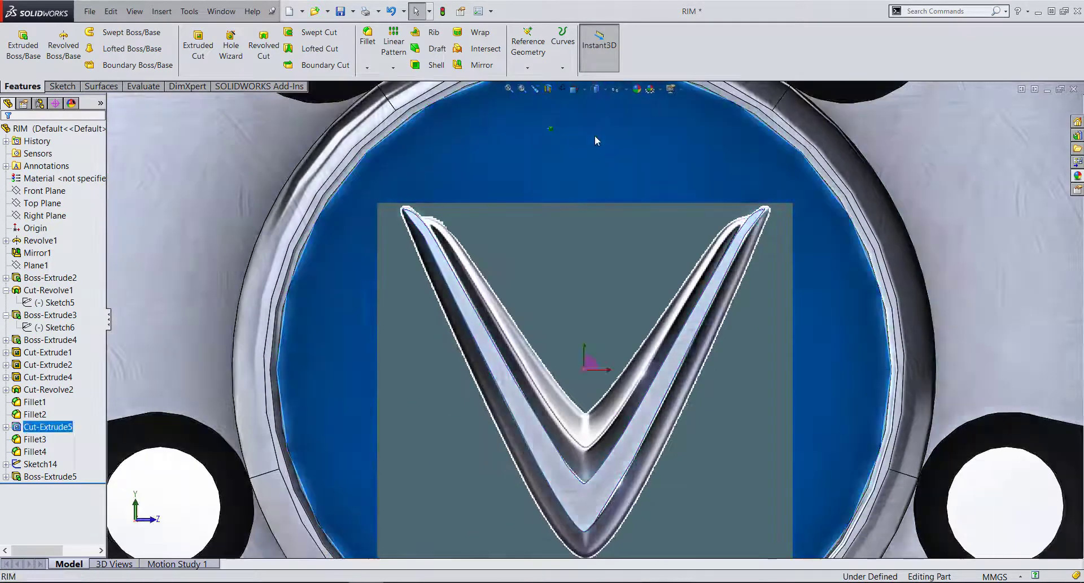
pyautogui.rightClick(596, 135)
pyautogui.click(569, 115)
# - Draw a straight spline from the V logo's upper-left tip down to its inner vertex
pyautogui.scroll(-1, 568, 225)
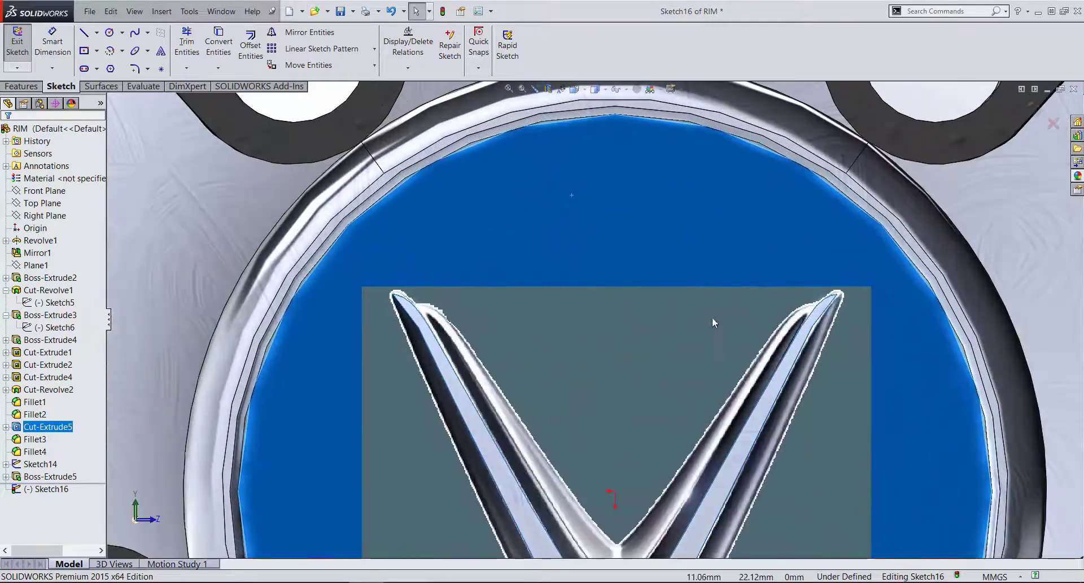
pyautogui.scroll(3, 537, 317)
pyautogui.scroll(-3, 322, 192)
pyautogui.scroll(-1, 321, 192)
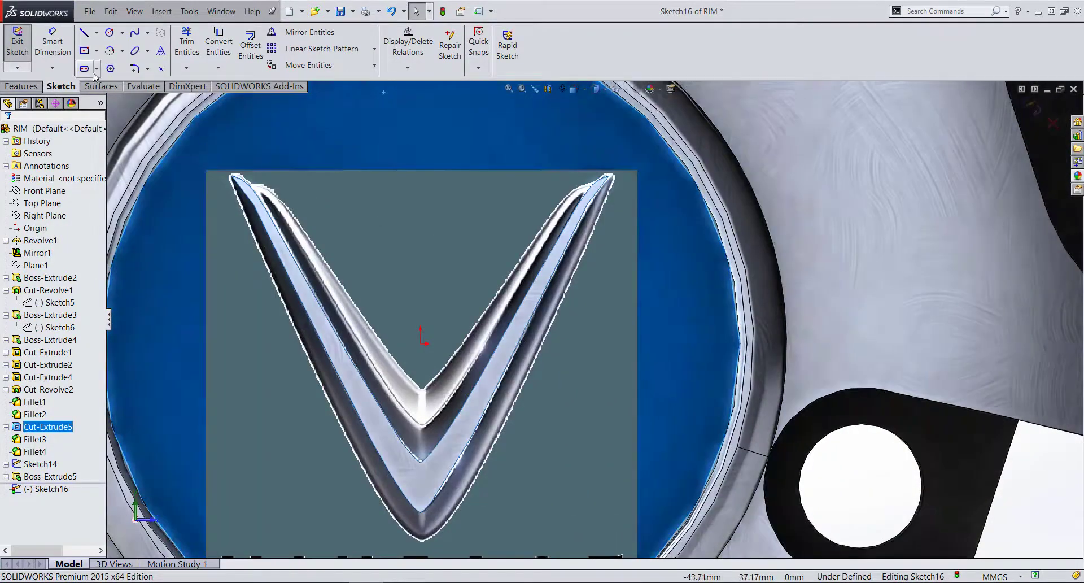
pyautogui.click(134, 36)
pyautogui.scroll(-3, 294, 209)
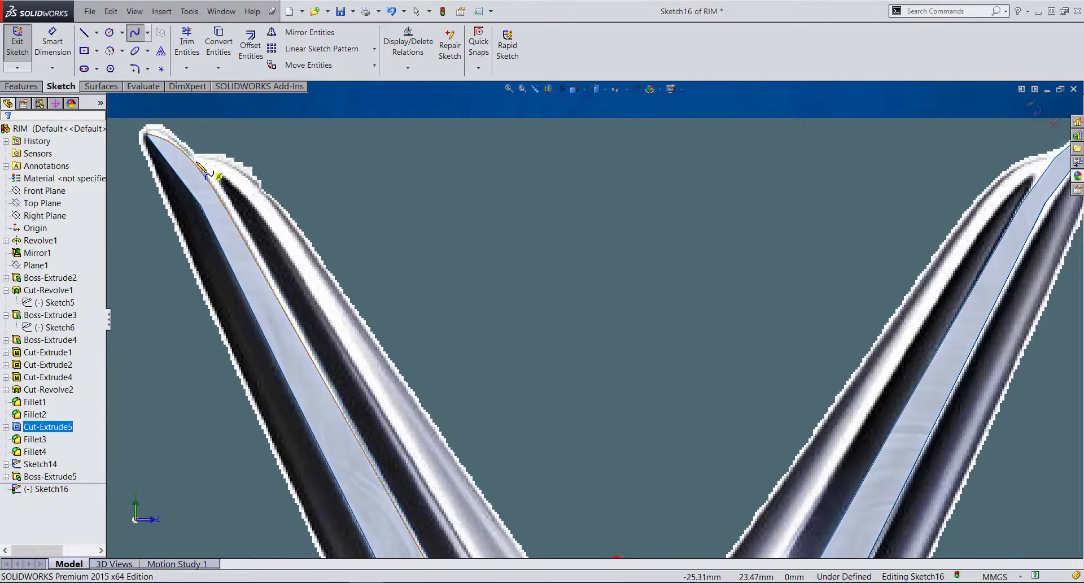
pyautogui.click(681, 89)
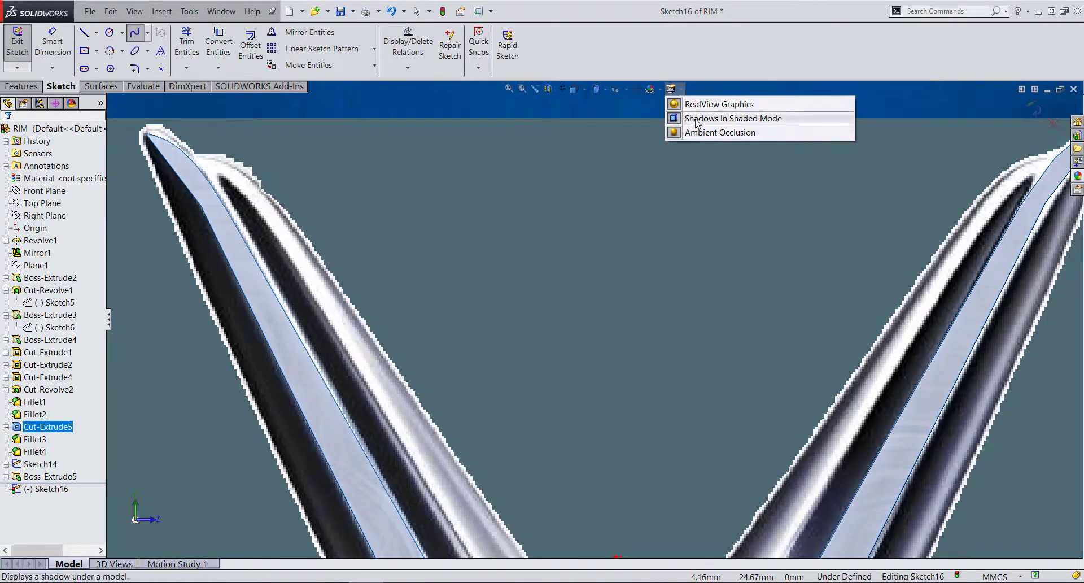
pyautogui.click(315, 151)
pyautogui.click(231, 164)
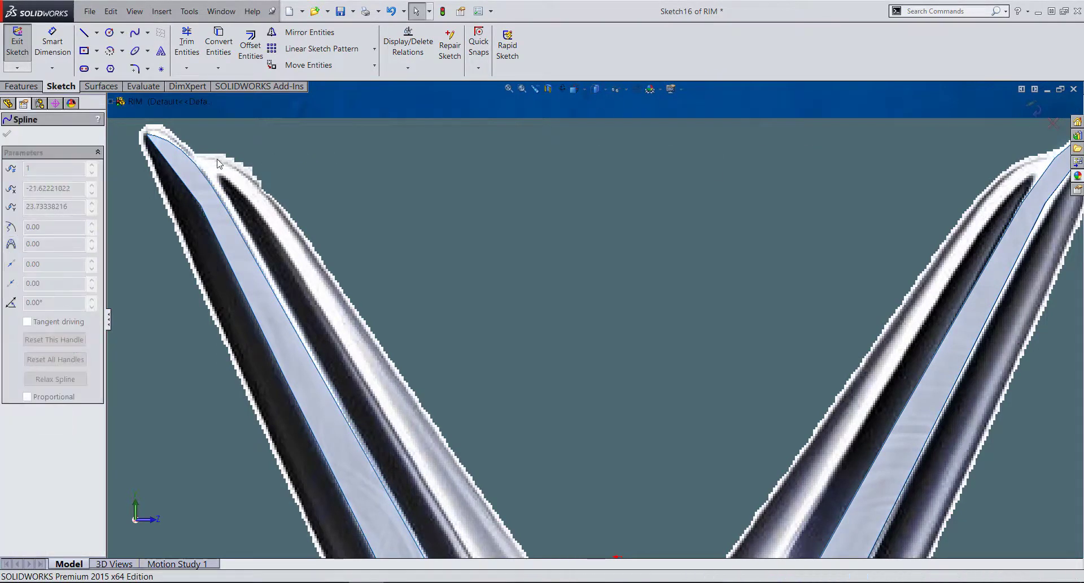
pyautogui.scroll(-2, 247, 175)
pyautogui.press('Return')
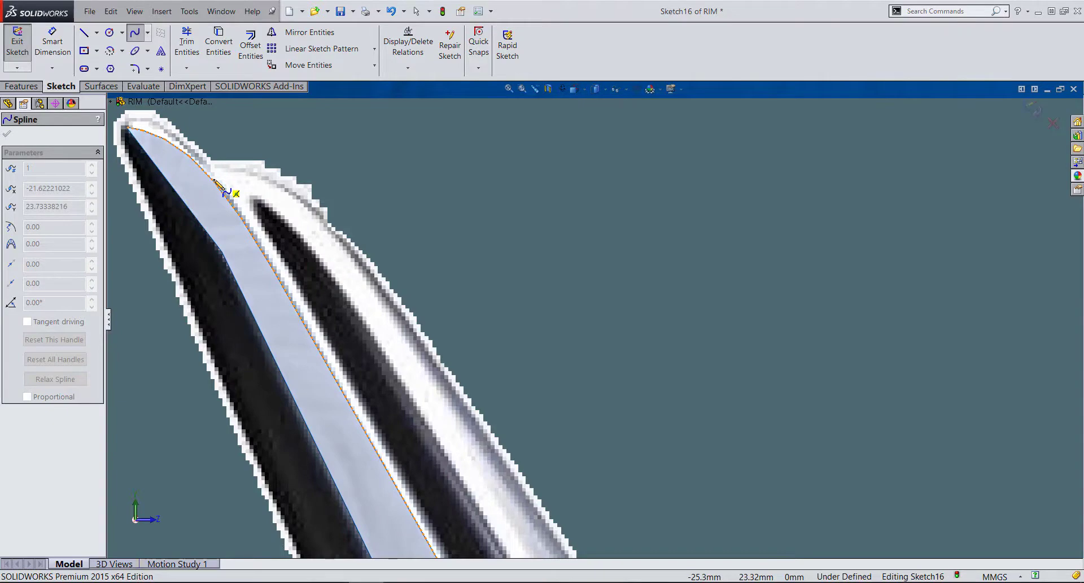
pyautogui.scroll(2, 219, 185)
pyautogui.scroll(3, 395, 283)
pyautogui.scroll(-3, 564, 395)
pyautogui.scroll(-2, 587, 415)
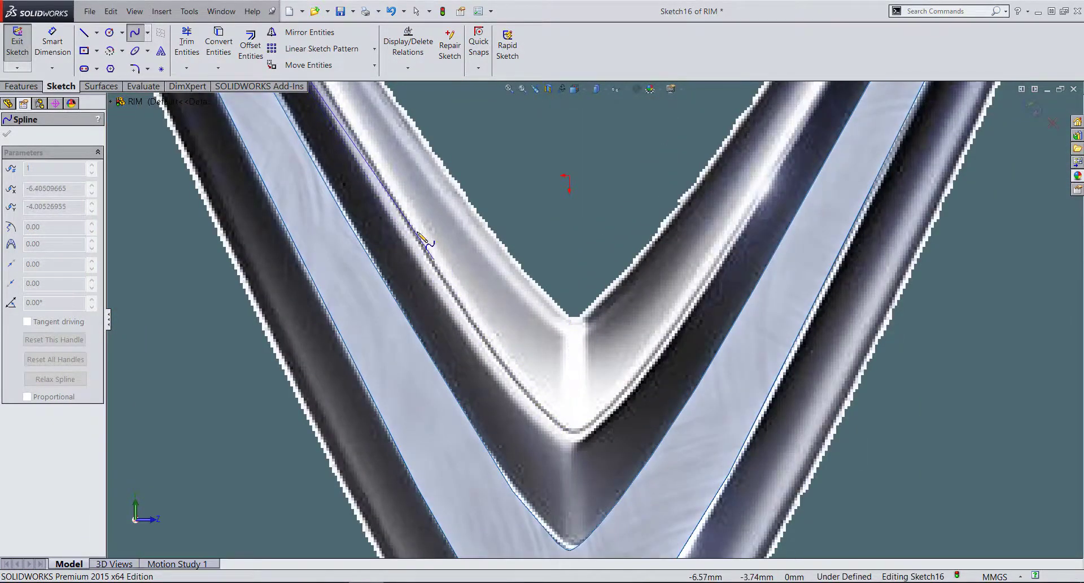
pyautogui.scroll(1, 396, 181)
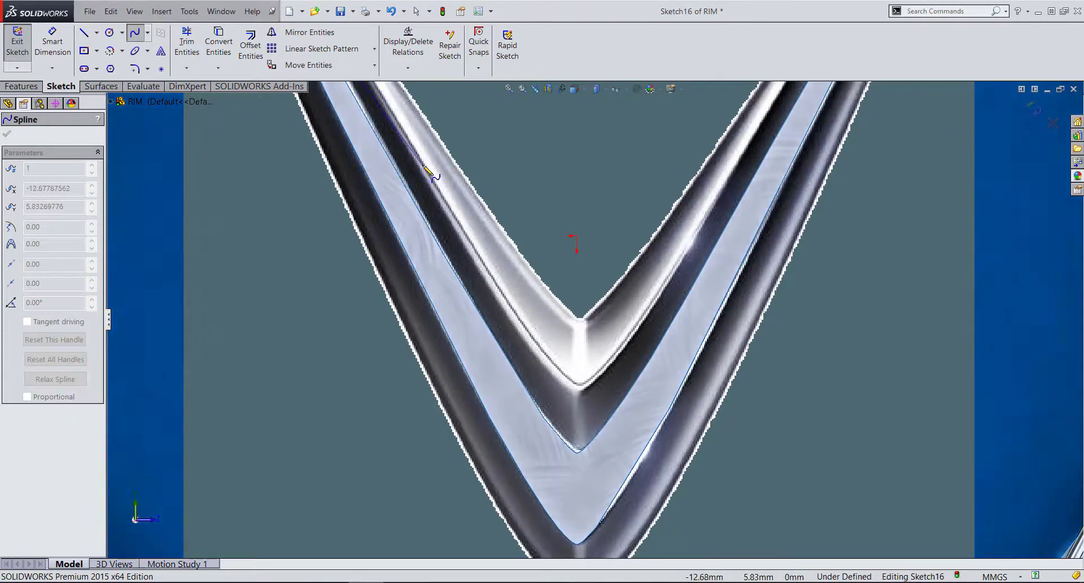
pyautogui.scroll(-2, 587, 373)
pyautogui.scroll(-2, 604, 361)
pyautogui.scroll(-1, 627, 353)
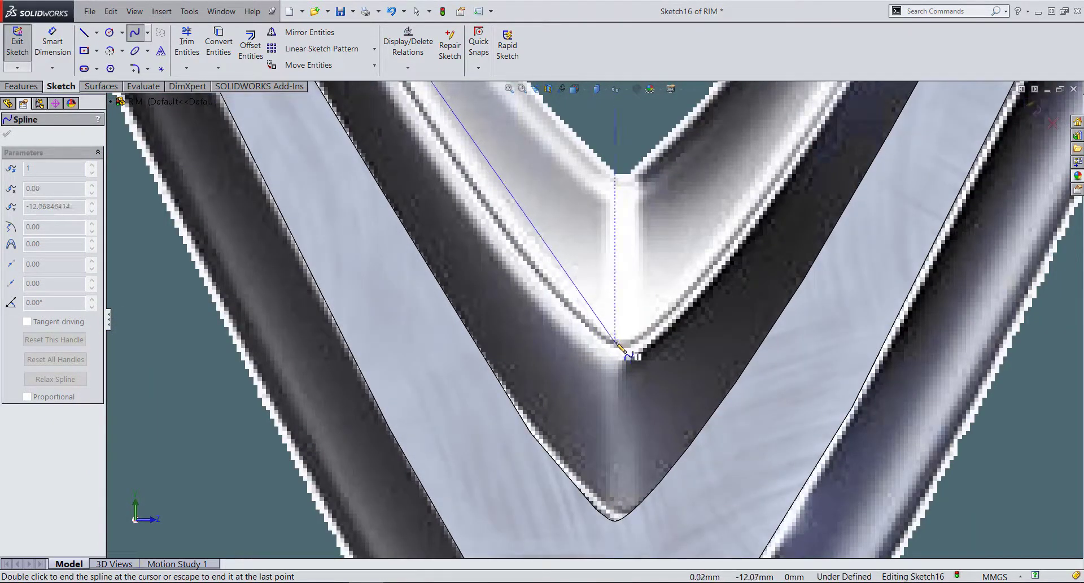
pyautogui.doubleClick(616, 342)
pyautogui.press('Escape')
# - Bend the spline toward the left arm's inner edge and reshape its start tangent
pyautogui.click(594, 315)
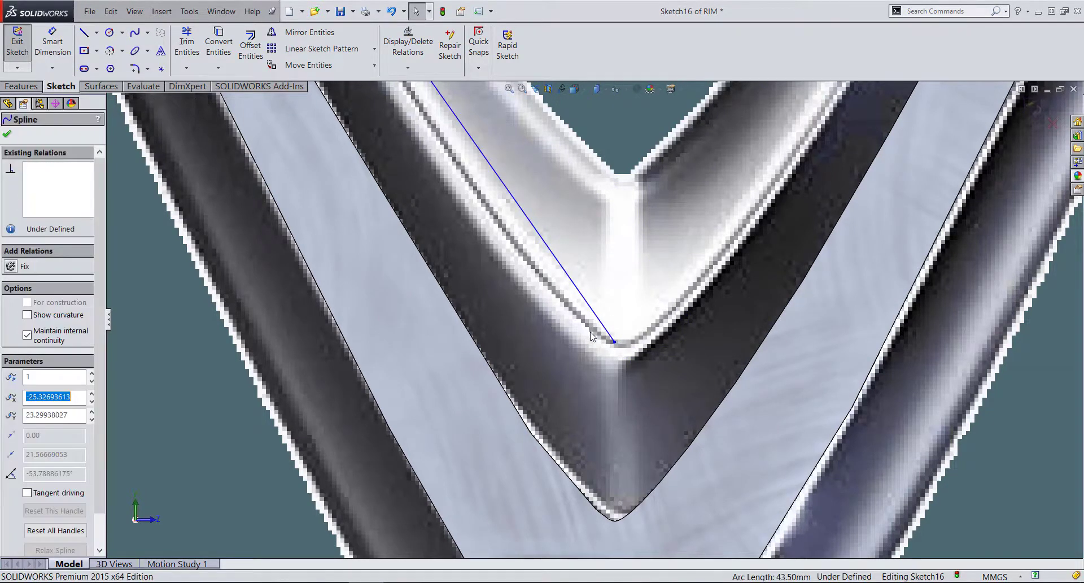
pyautogui.moveTo(599, 323); pyautogui.dragTo(585, 353)
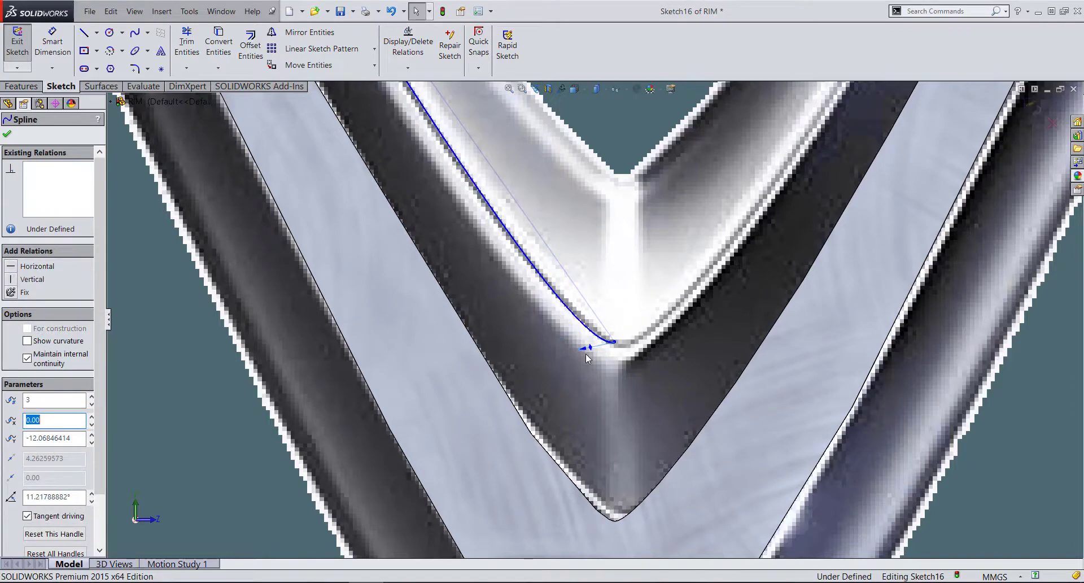
pyautogui.scroll(5, 534, 292)
pyautogui.scroll(-4, 419, 150)
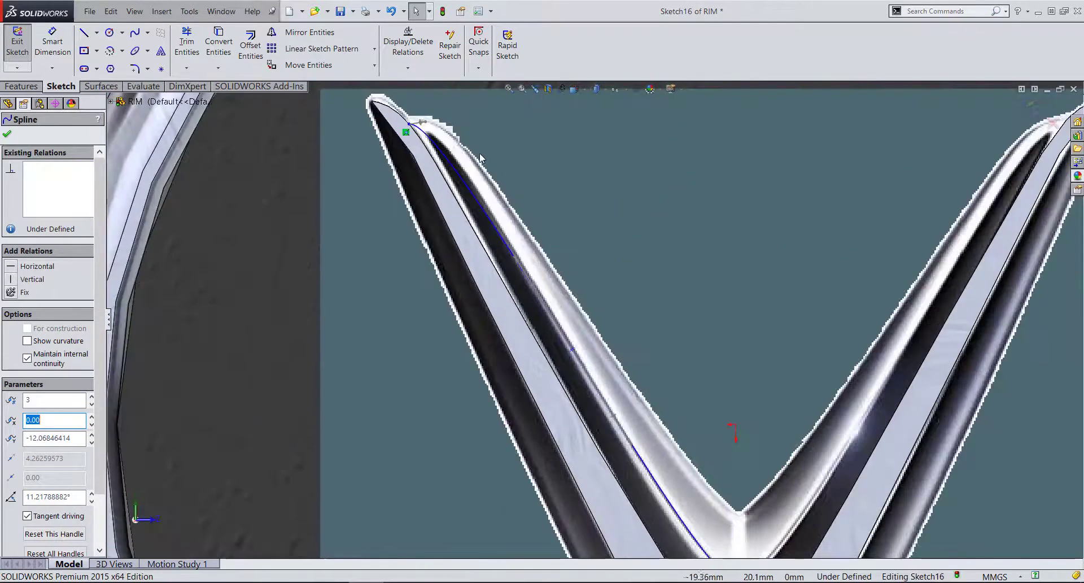
pyautogui.scroll(-3, 418, 149)
pyautogui.scroll(-1, 419, 150)
pyautogui.moveTo(378, 99)
pyautogui.mouseDown()
pyautogui.moveTo(404, 105)
pyautogui.moveTo(427, 212)
pyautogui.mouseUp()
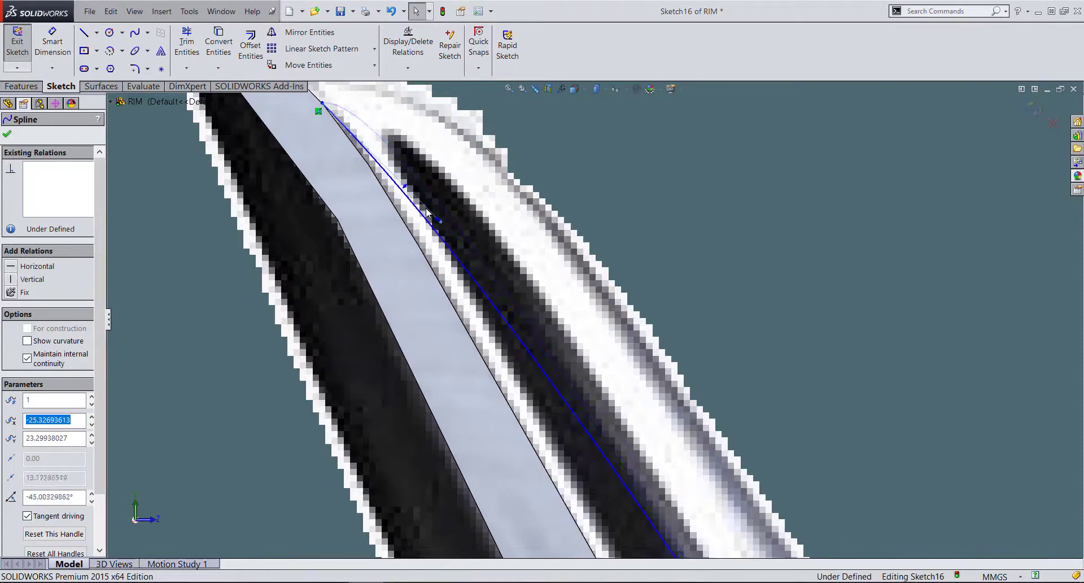
pyautogui.keyDown('ctrl'); pyautogui.moveTo(538, 366); pyautogui.dragTo(641, 447, button='middle'); pyautogui.keyUp('ctrl')
pyautogui.scroll(-2, 530, 237)
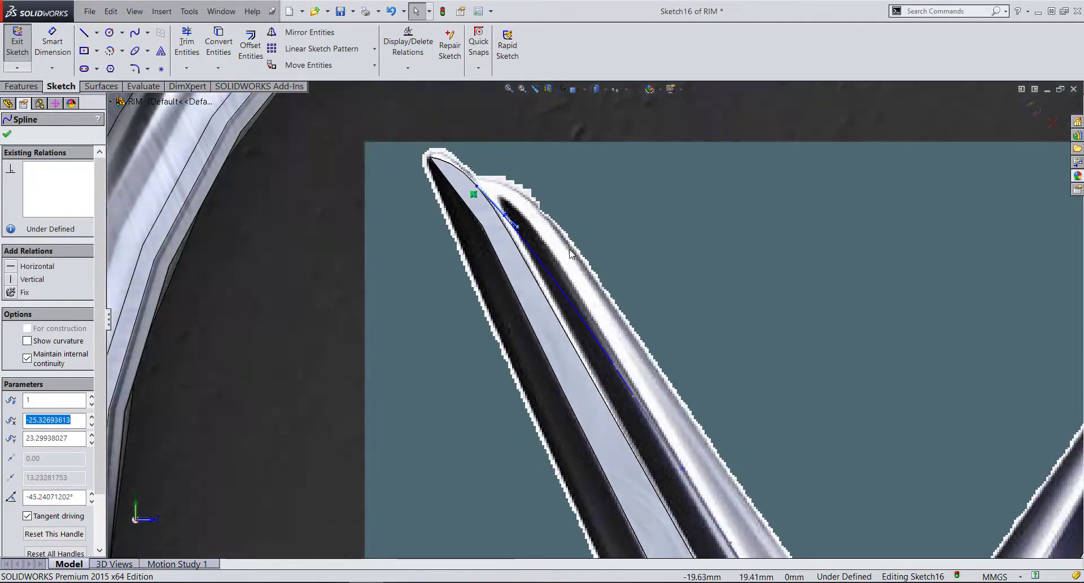
pyautogui.scroll(-2, 530, 237)
pyautogui.moveTo(524, 211); pyautogui.dragTo(532, 182)
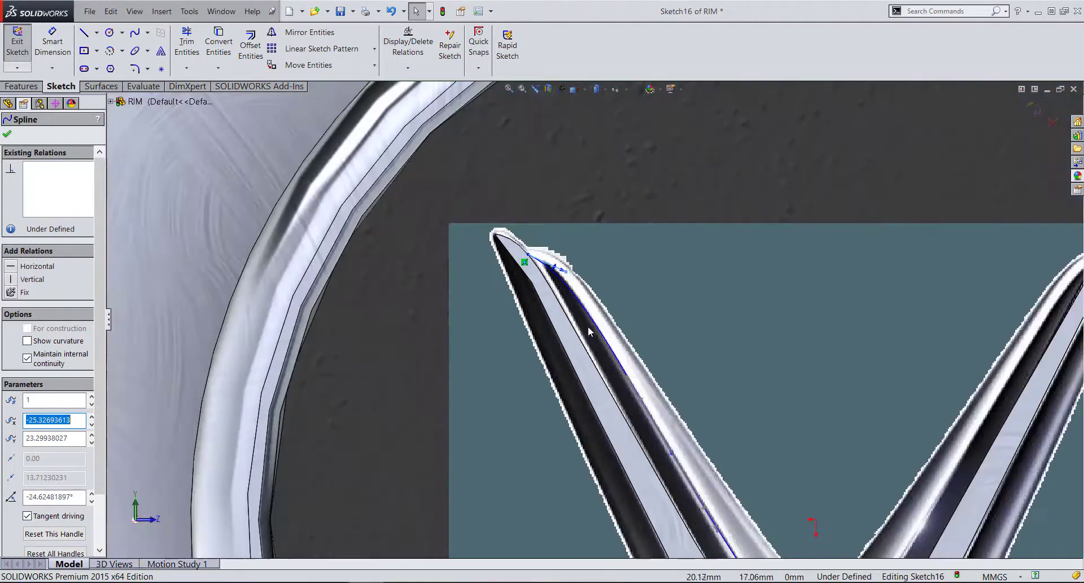
pyautogui.scroll(5, 698, 432)
pyautogui.scroll(-5, 697, 432)
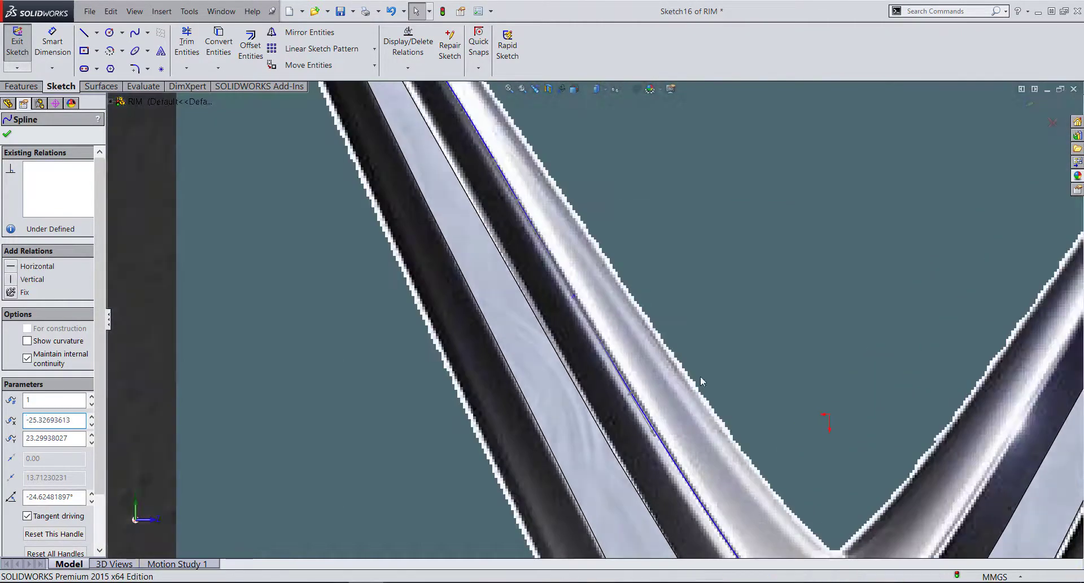
pyautogui.press('Escape')
# - Tilt the spline's upper-end tangent to about -21.23° so its top follows the curved edge
pyautogui.scroll(2, 759, 524)
pyautogui.scroll(3, 685, 459)
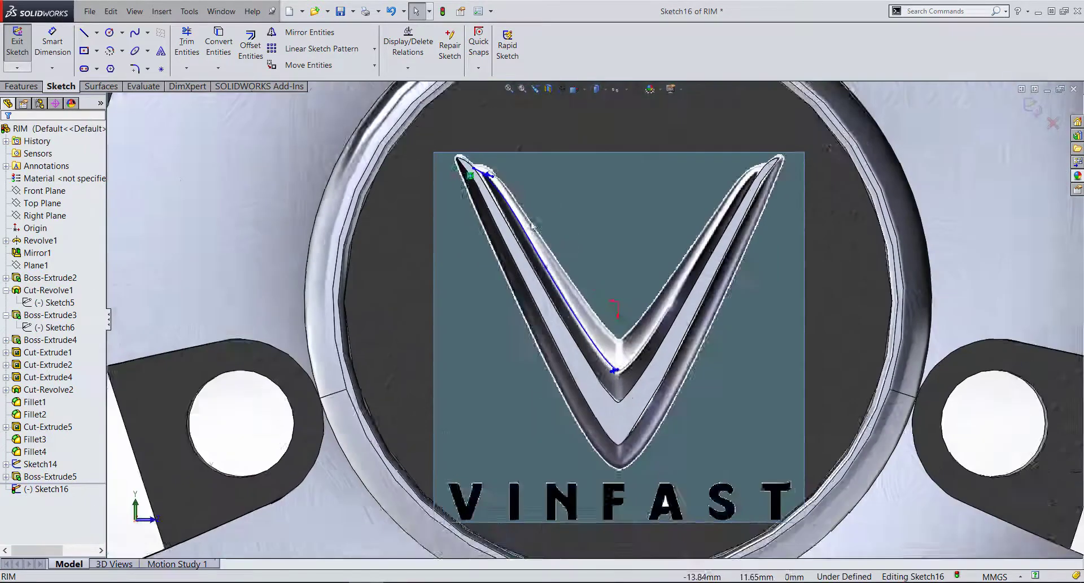
pyautogui.scroll(-3, 538, 266)
pyautogui.scroll(-2, 521, 217)
pyautogui.scroll(-1, 557, 194)
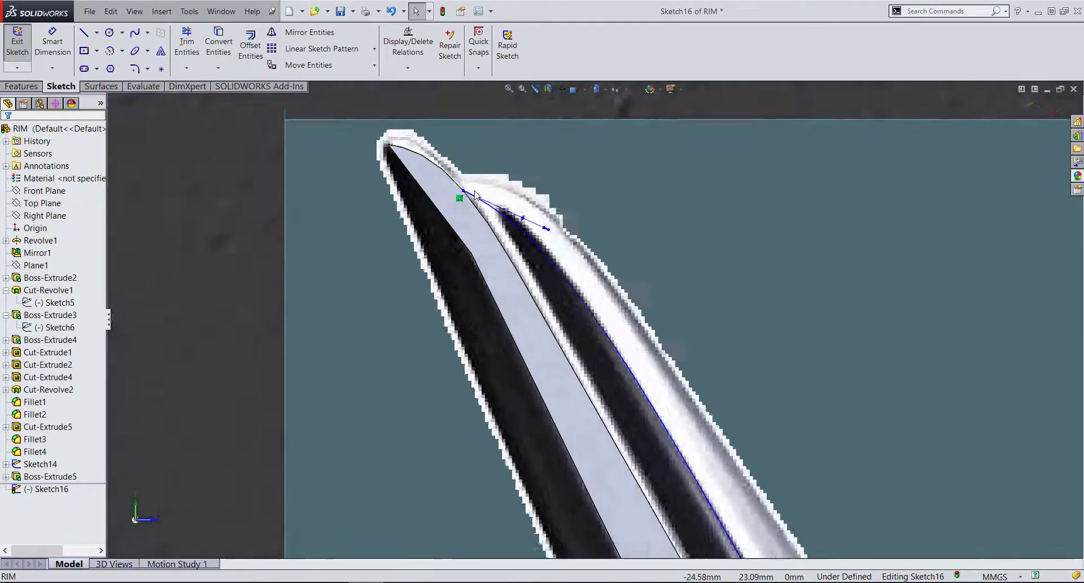
pyautogui.scroll(-1, 508, 198)
pyautogui.click(444, 172)
pyautogui.moveTo(447, 177)
pyautogui.mouseDown()
pyautogui.moveTo(463, 194)
pyautogui.moveTo(455, 185)
pyautogui.mouseUp()
pyautogui.press('Escape')
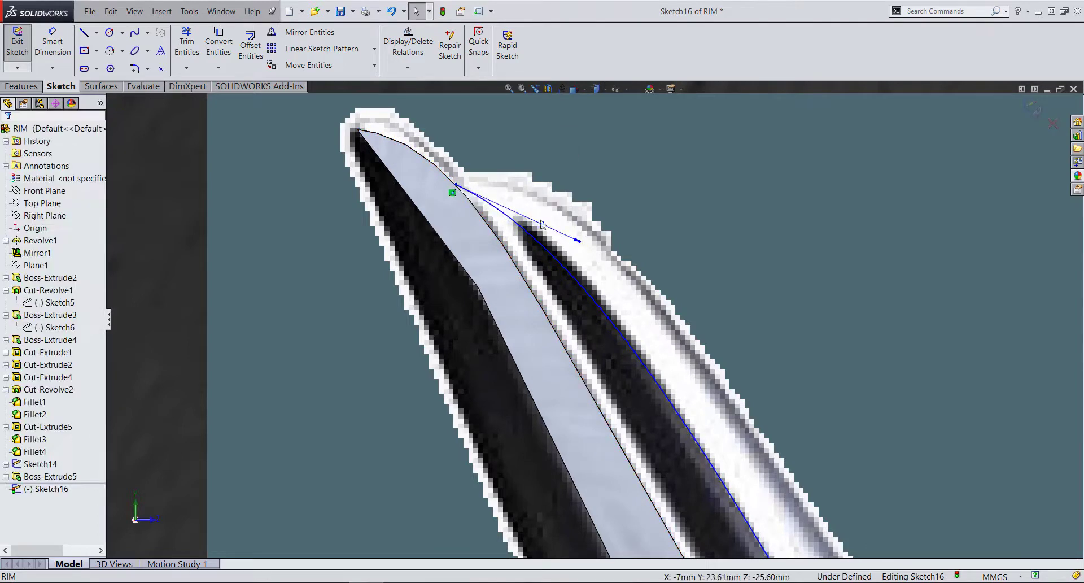
pyautogui.moveTo(577, 239); pyautogui.dragTo(584, 220)
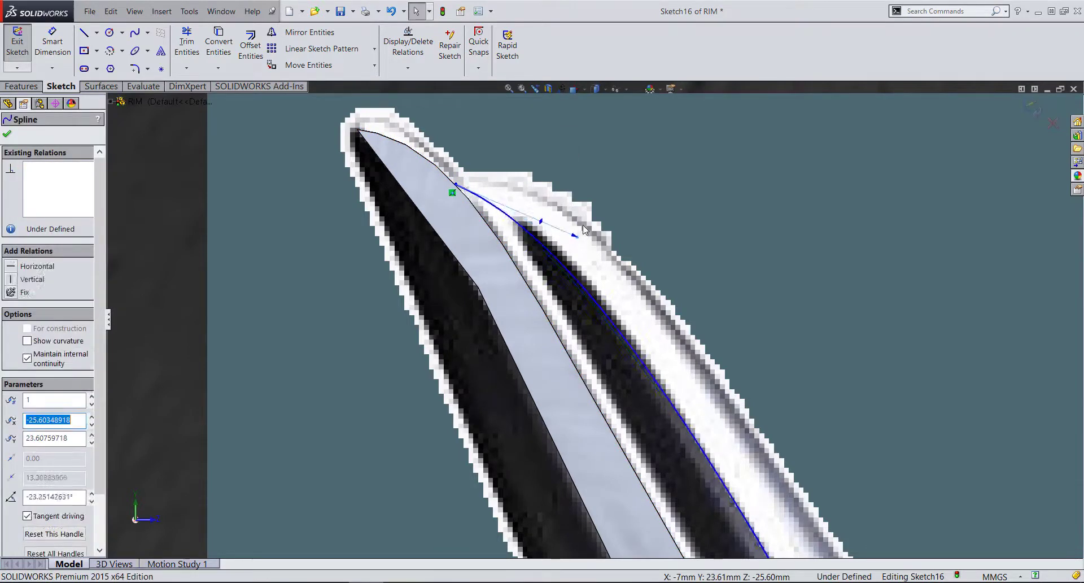
pyautogui.scroll(3, 623, 328)
pyautogui.scroll(3, 682, 469)
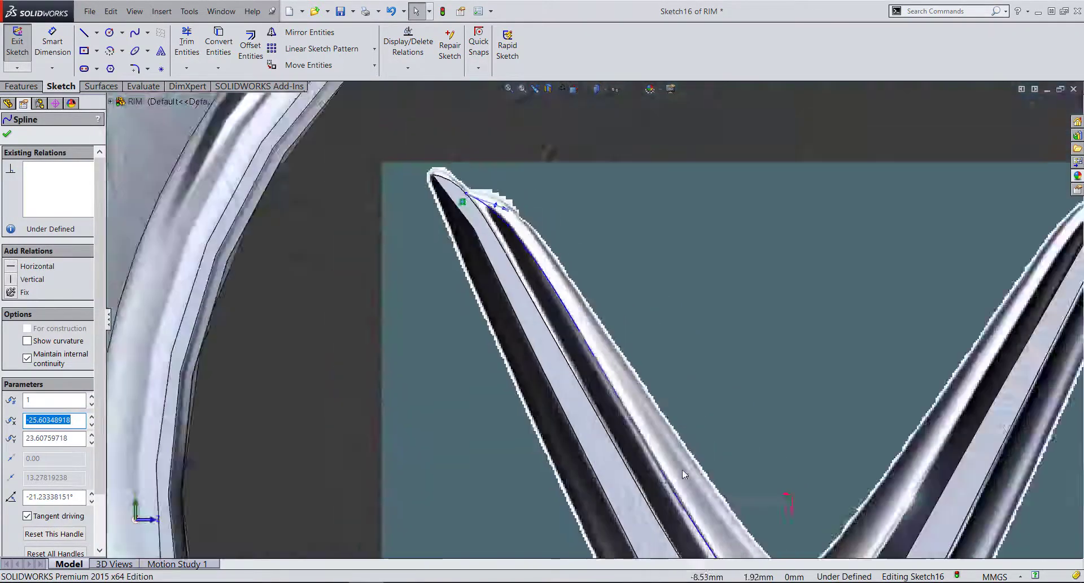
pyautogui.scroll(-3, 682, 469)
pyautogui.scroll(-2, 714, 491)
pyautogui.scroll(3, 714, 491)
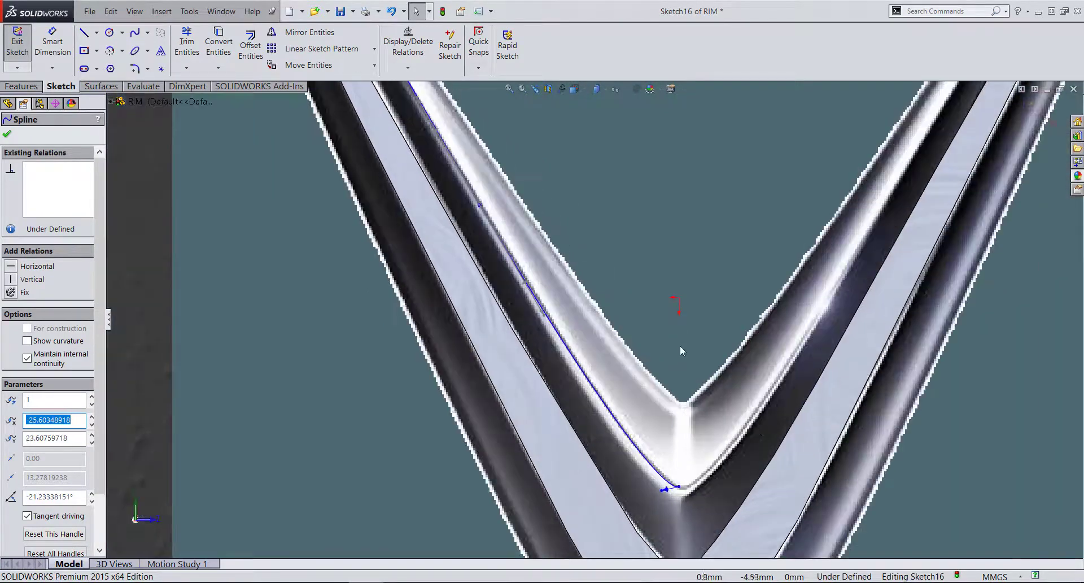
pyautogui.scroll(3, 680, 344)
pyautogui.scroll(-2, 506, 206)
pyautogui.scroll(-2, 507, 206)
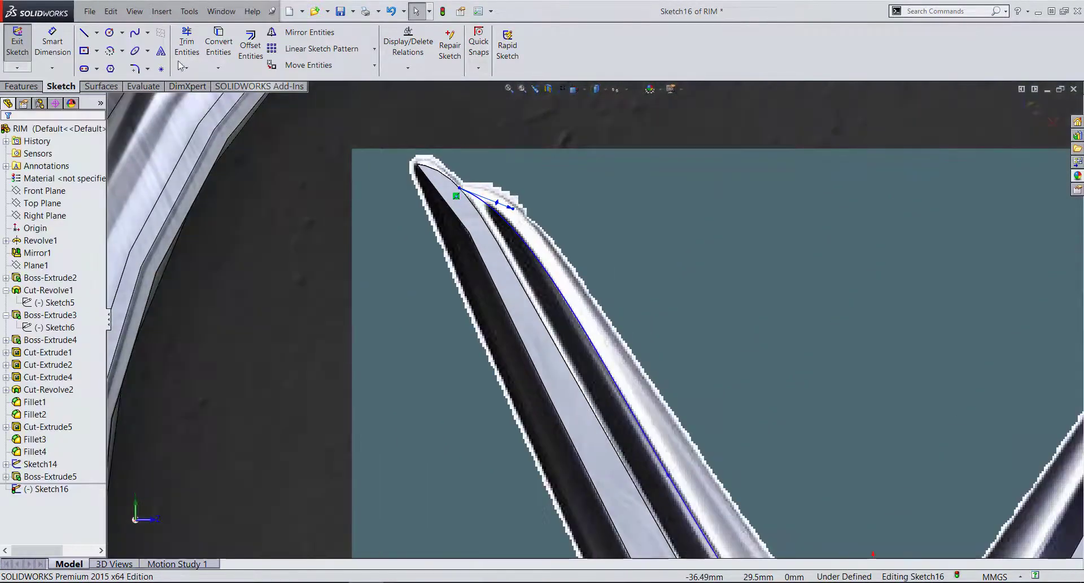
pyautogui.scroll(-2, 535, 244)
pyautogui.scroll(-2, 534, 244)
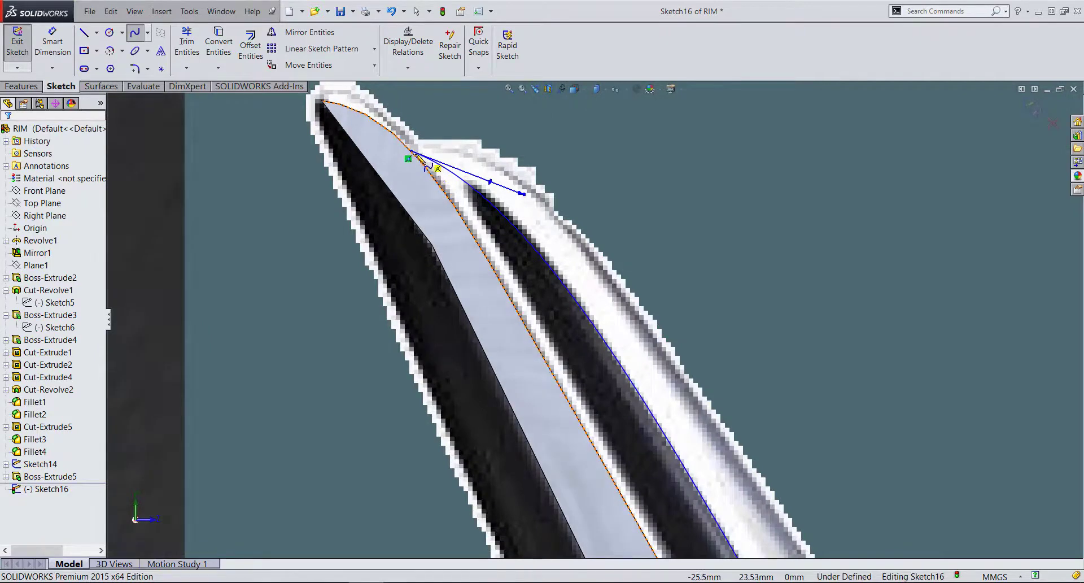
# - Draw a second spline from the existing endpoint down to the V's inner vertex
pyautogui.click(412, 152)
pyautogui.scroll(-1, 627, 350)
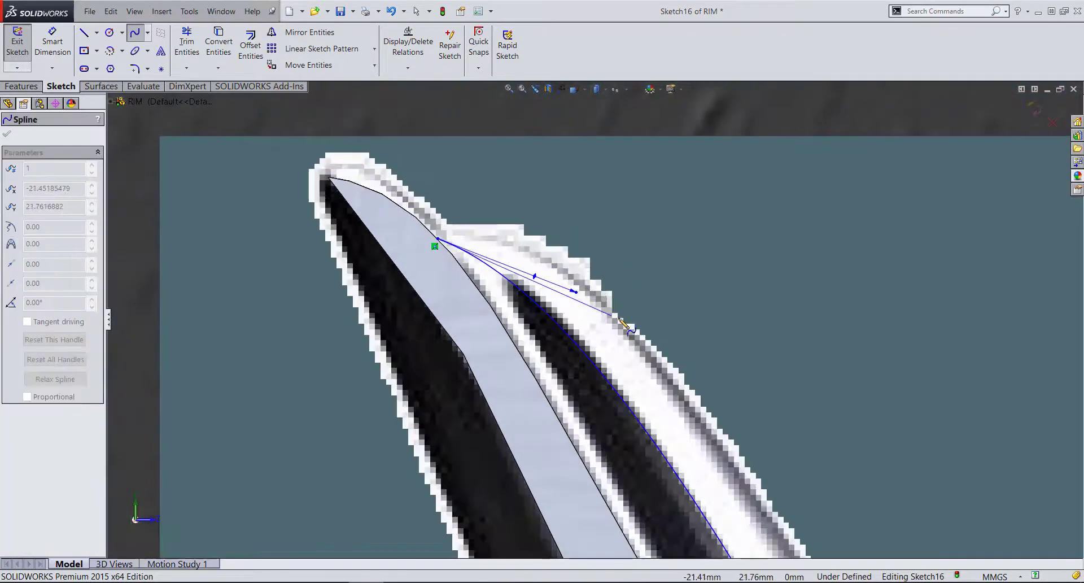
pyautogui.scroll(-1, 689, 418)
pyautogui.scroll(-2, 693, 480)
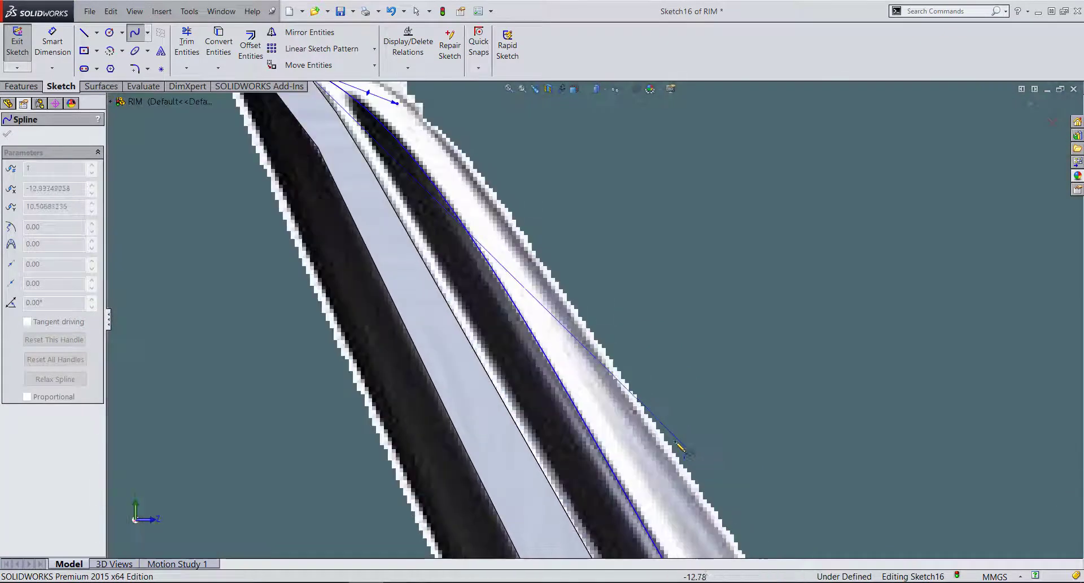
pyautogui.scroll(5, 697, 496)
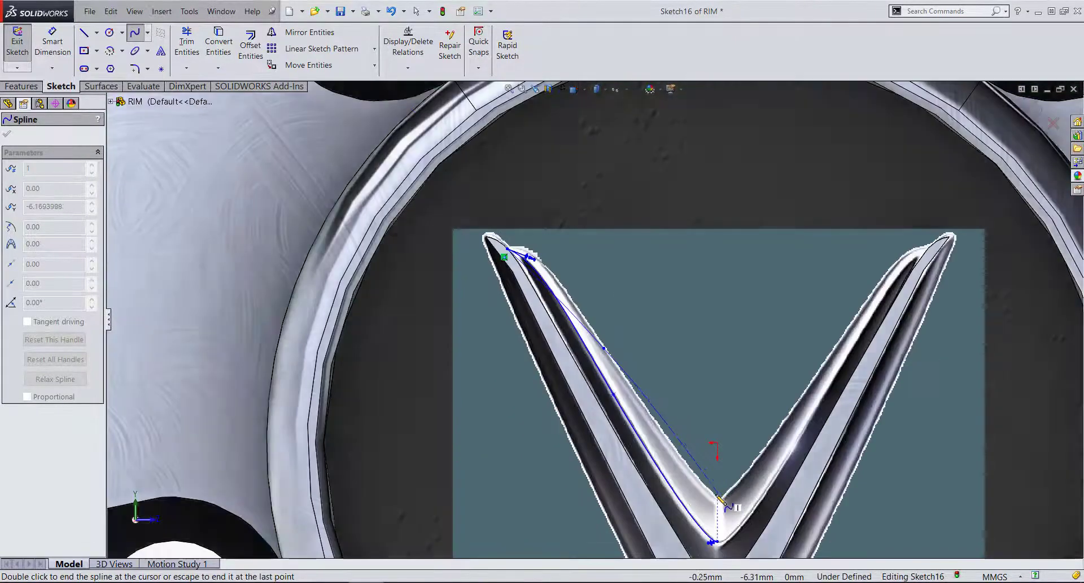
pyautogui.scroll(-3, 717, 491)
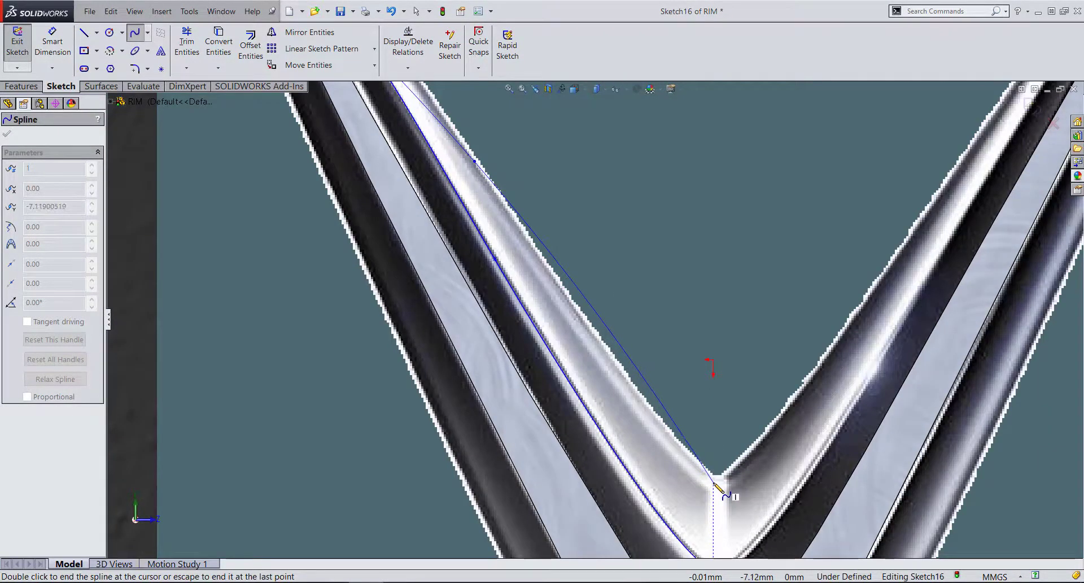
pyautogui.doubleClick(713, 482)
# - Bend the second spline to follow the logo edge along the left arm
pyautogui.click(698, 461)
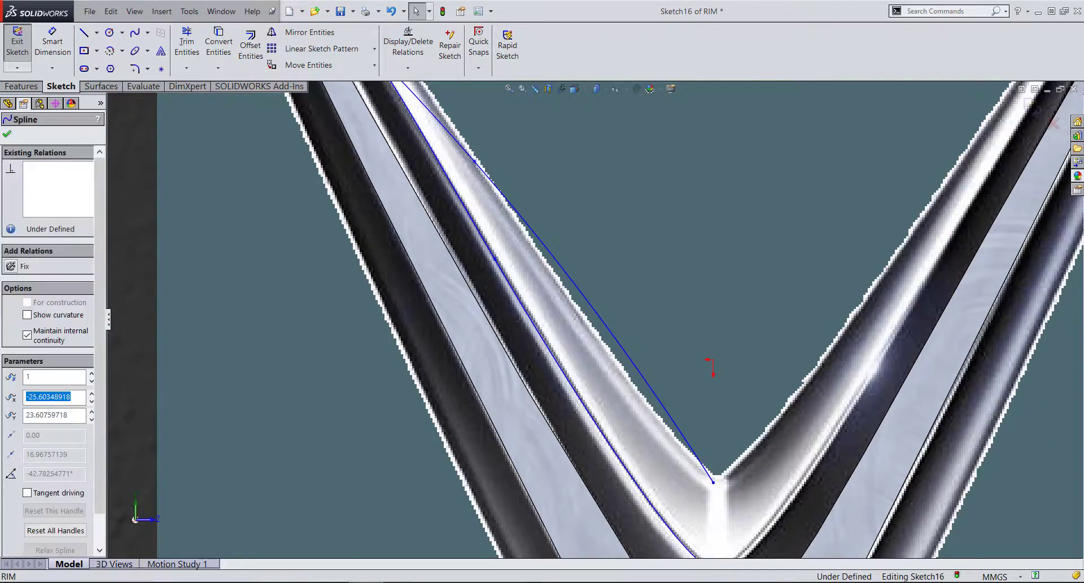
pyautogui.scroll(-2, 698, 469)
pyautogui.moveTo(627, 333); pyautogui.dragTo(689, 479)
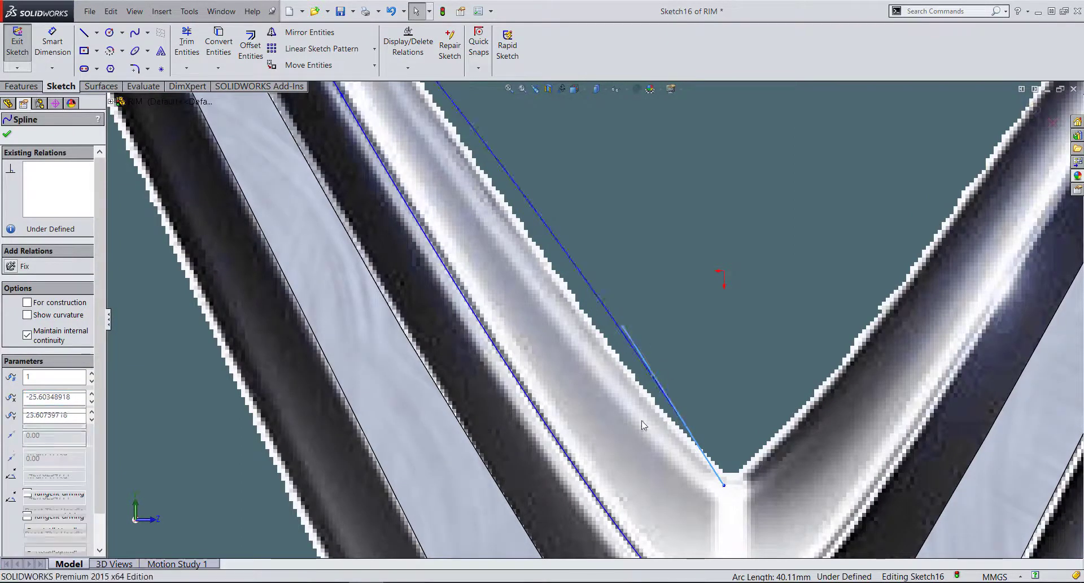
pyautogui.scroll(-2, 723, 490)
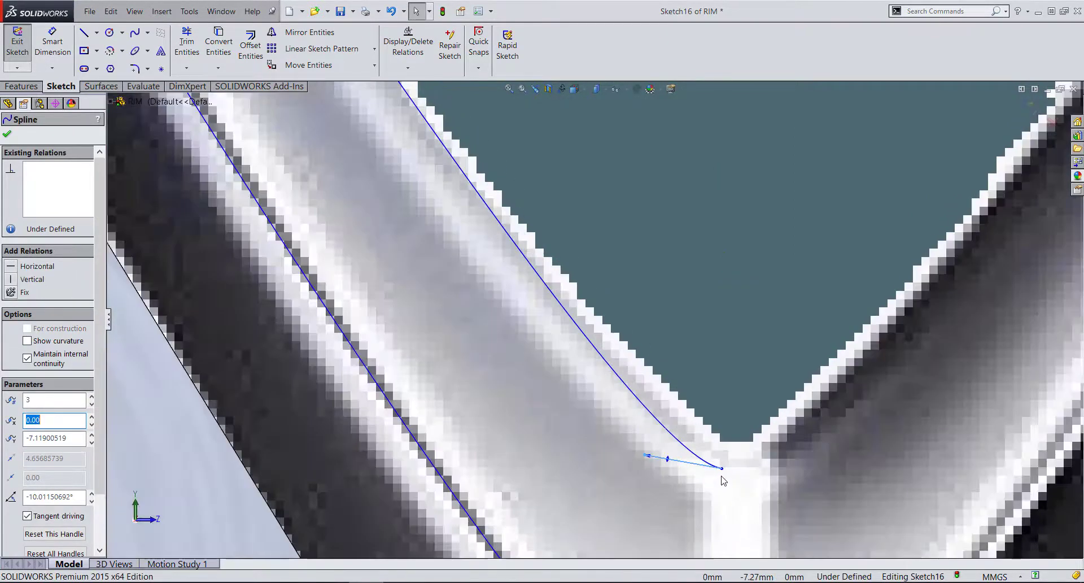
pyautogui.click(722, 499)
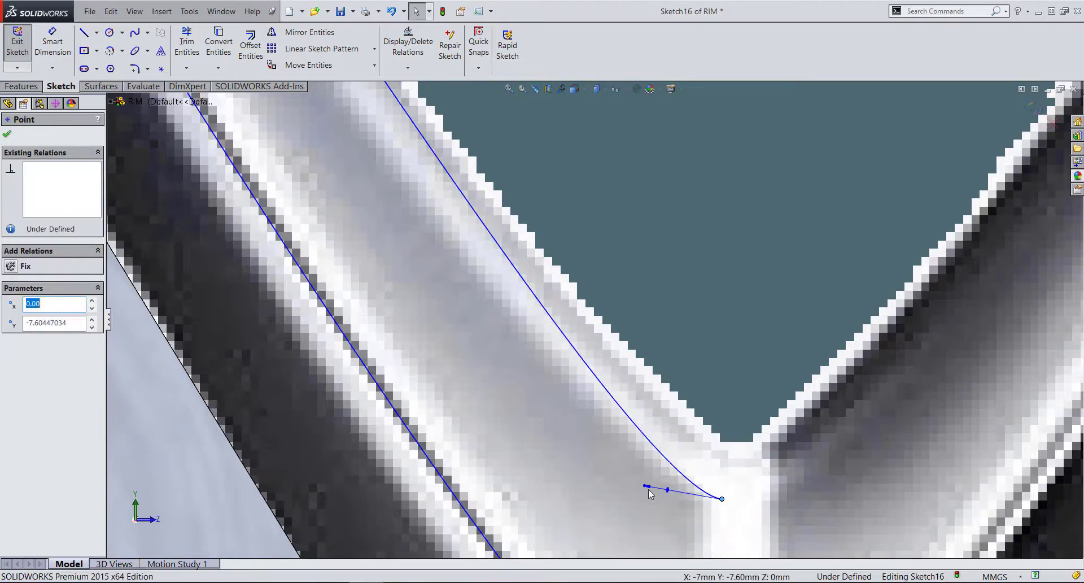
pyautogui.scroll(3, 556, 302)
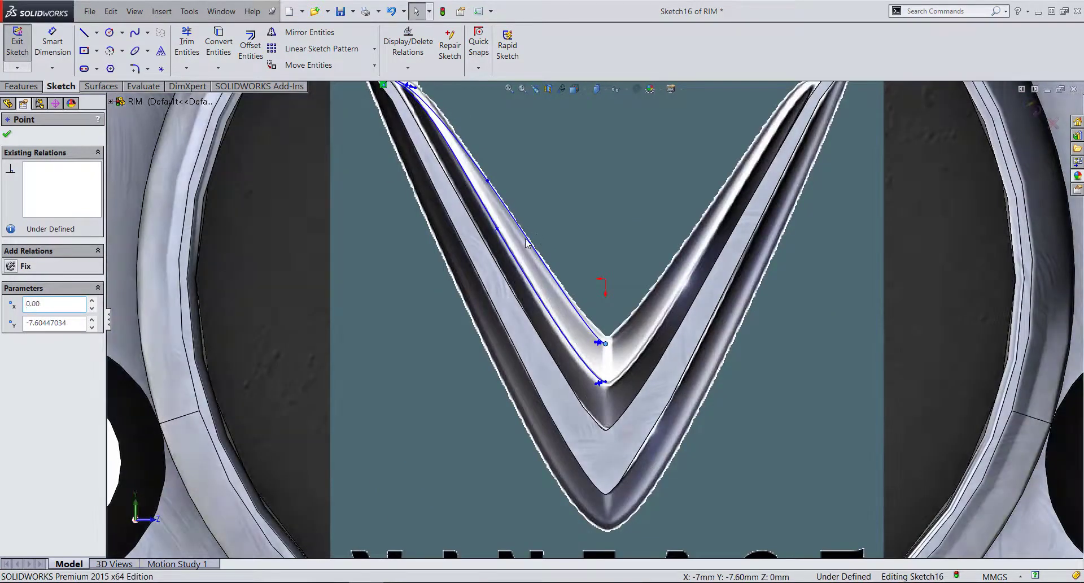
pyautogui.click(522, 242)
pyautogui.scroll(-2, 524, 244)
pyautogui.scroll(-2, 531, 256)
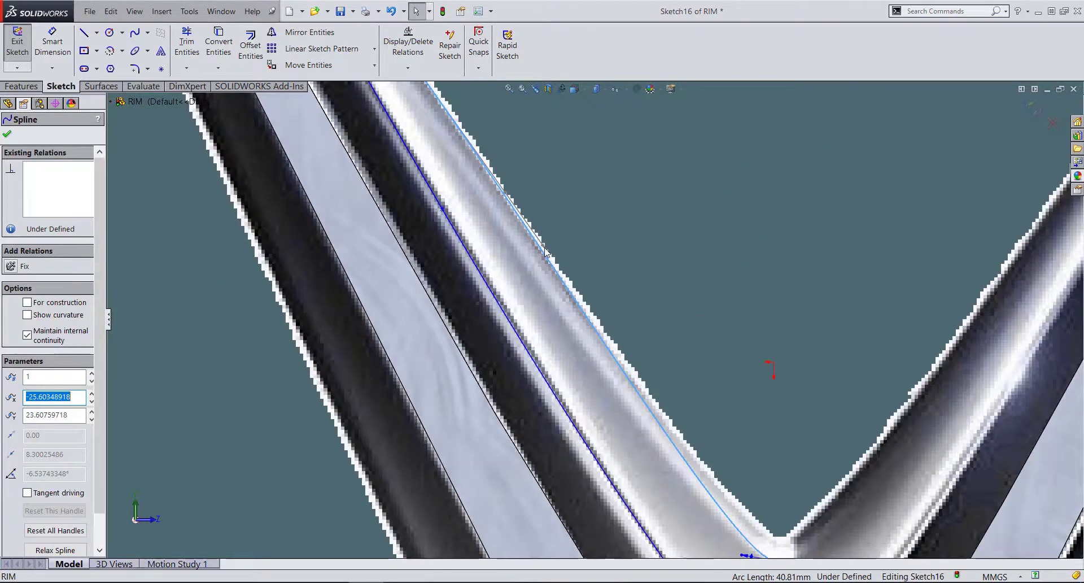
pyautogui.moveTo(530, 257); pyautogui.dragTo(525, 241)
pyautogui.scroll(2, 525, 241)
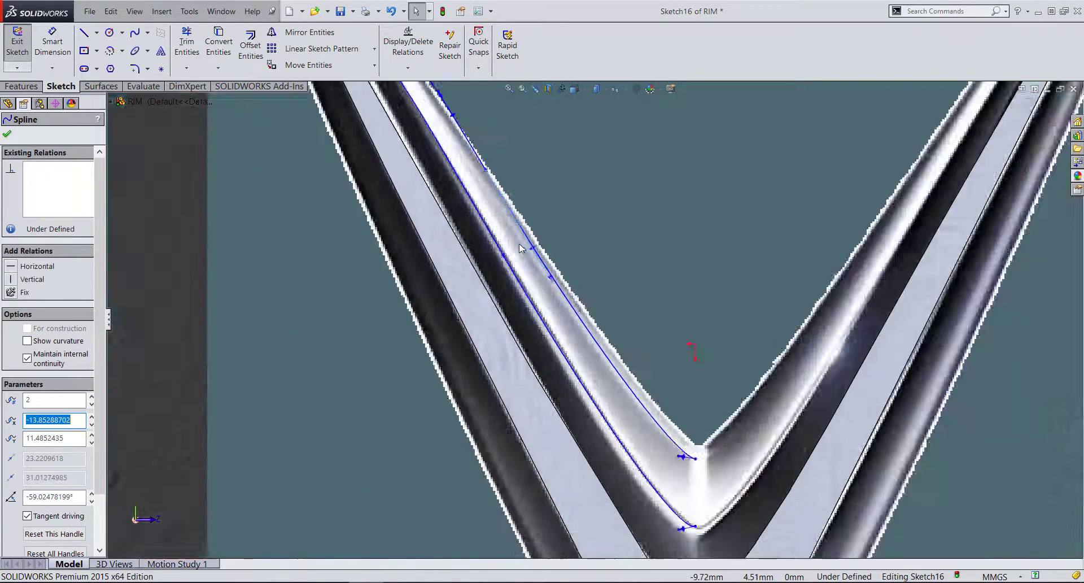
pyautogui.scroll(-3, 513, 208)
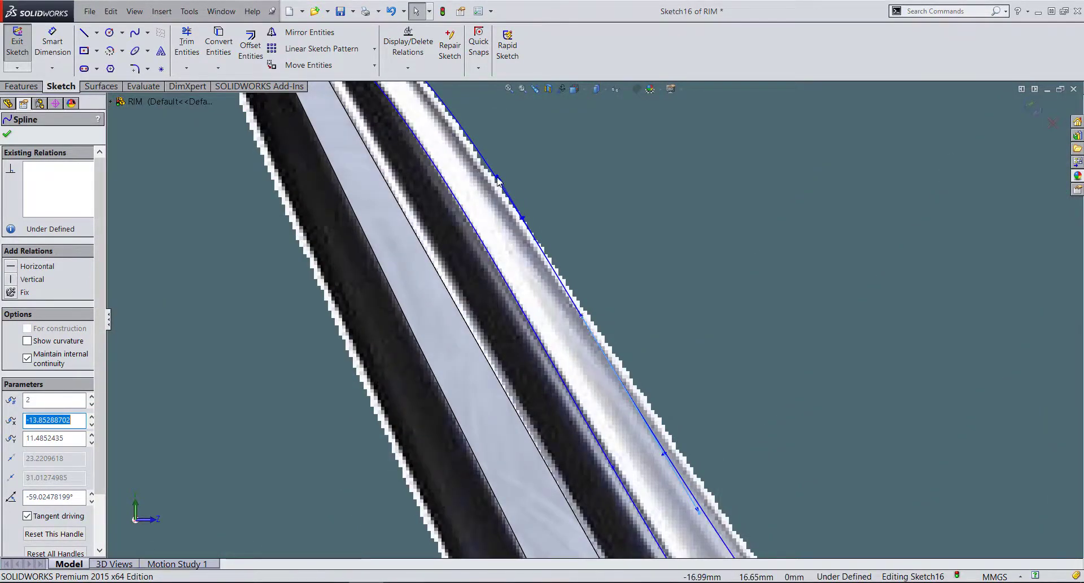
pyautogui.moveTo(497, 179); pyautogui.dragTo(606, 337)
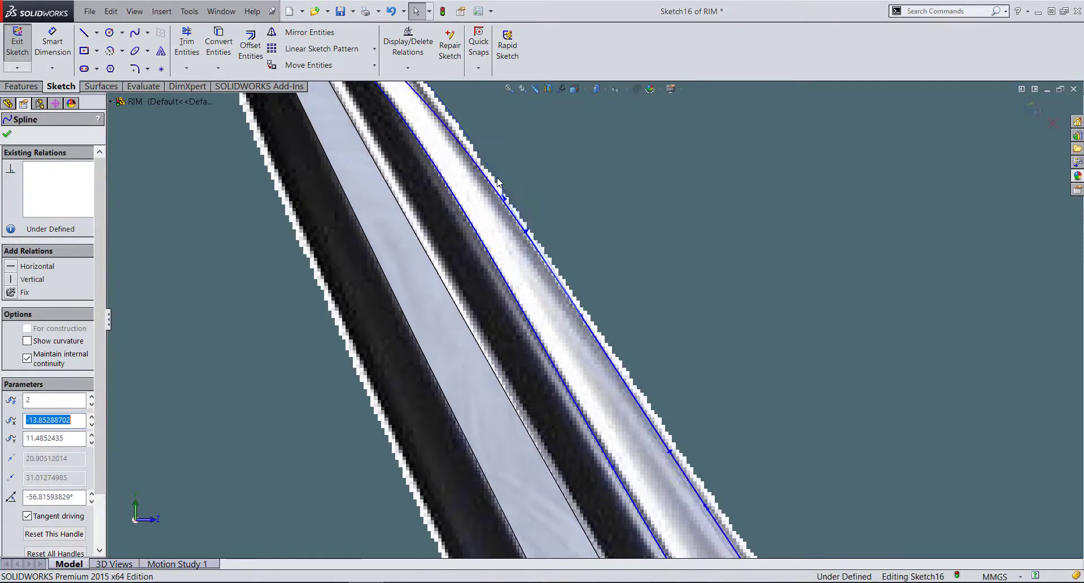
# - Move spline points near the arm's top onto the reference picture's edge
pyautogui.click(582, 316)
pyautogui.moveTo(581, 330); pyautogui.dragTo(585, 339)
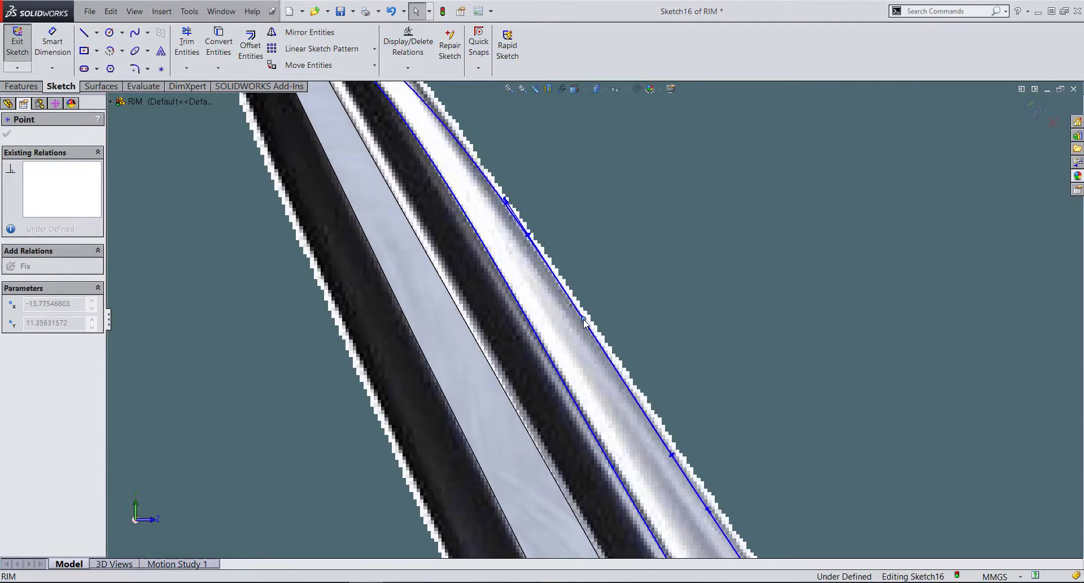
pyautogui.scroll(3, 554, 246)
pyautogui.scroll(-3, 482, 192)
pyautogui.scroll(3, 482, 192)
pyautogui.scroll(-1, 553, 249)
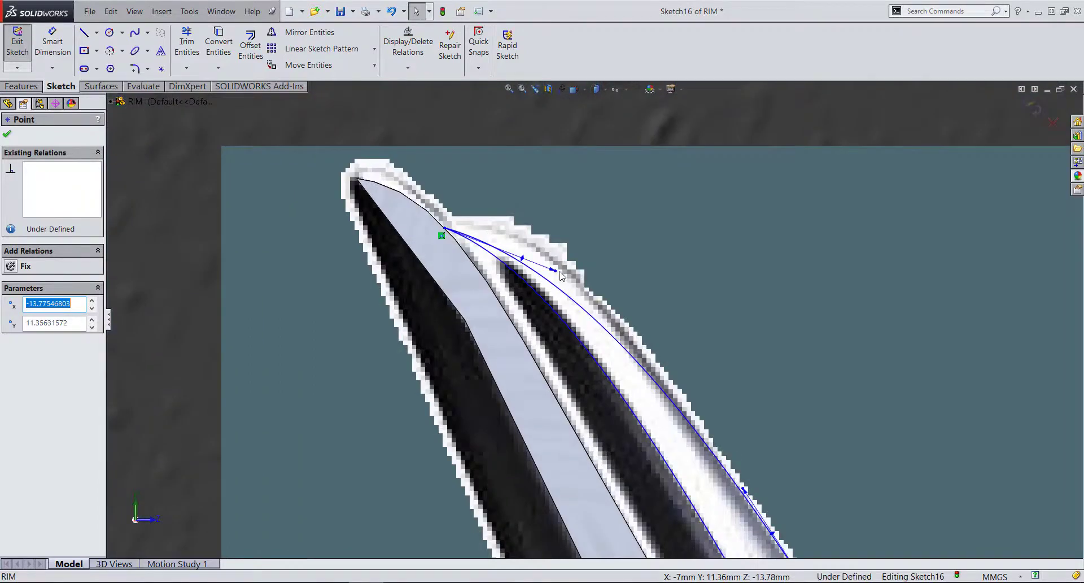
pyautogui.click(553, 248)
pyautogui.moveTo(548, 257)
pyautogui.mouseDown()
pyautogui.moveTo(566, 318)
pyautogui.moveTo(562, 266)
pyautogui.mouseUp()
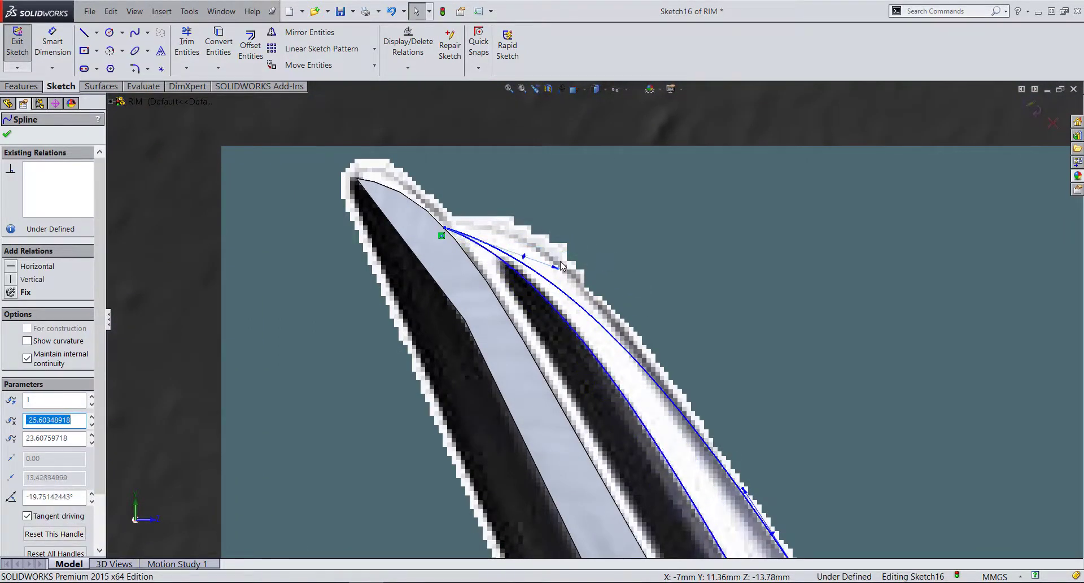
pyautogui.click(619, 346)
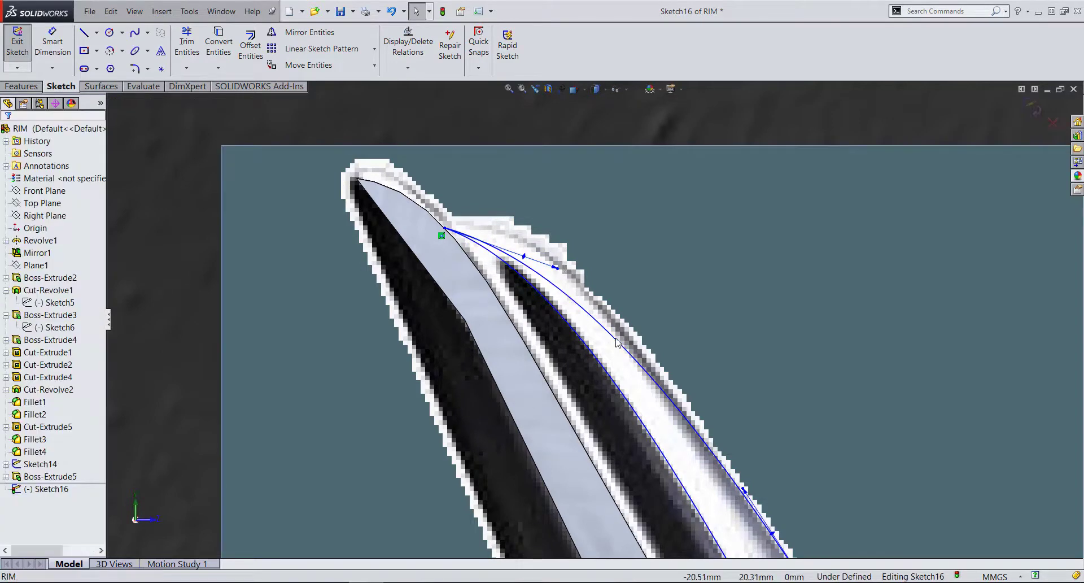
# - Level the tangent at the outer spline's upper end
pyautogui.click(617, 343)
pyautogui.moveTo(553, 261)
pyautogui.mouseDown()
pyautogui.moveTo(569, 218)
pyautogui.moveTo(539, 204)
pyautogui.mouseUp()
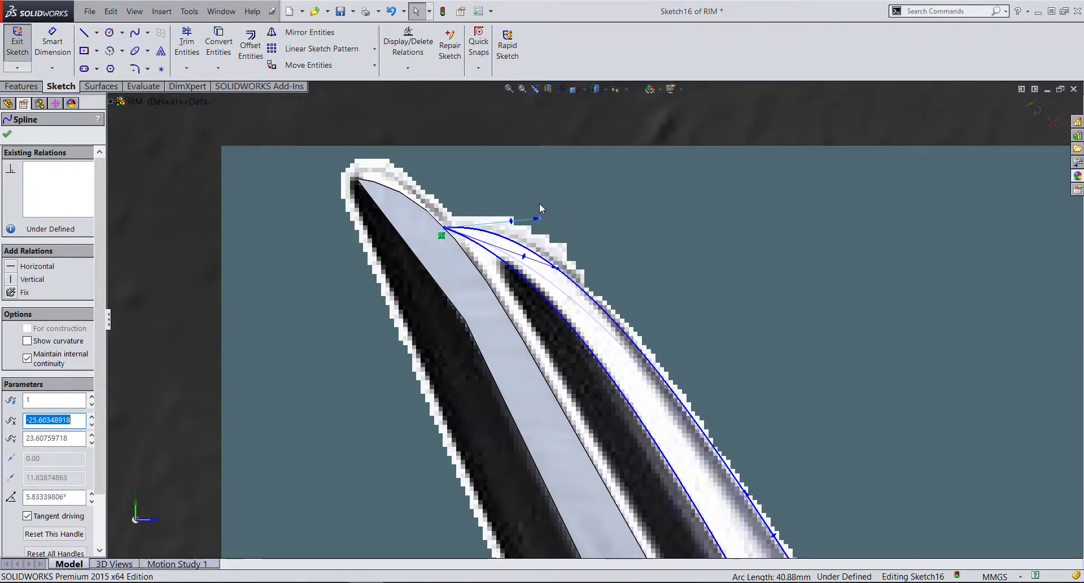
pyautogui.press('Escape')
pyautogui.scroll(2, 694, 468)
pyautogui.scroll(2, 693, 469)
pyautogui.scroll(3, 693, 468)
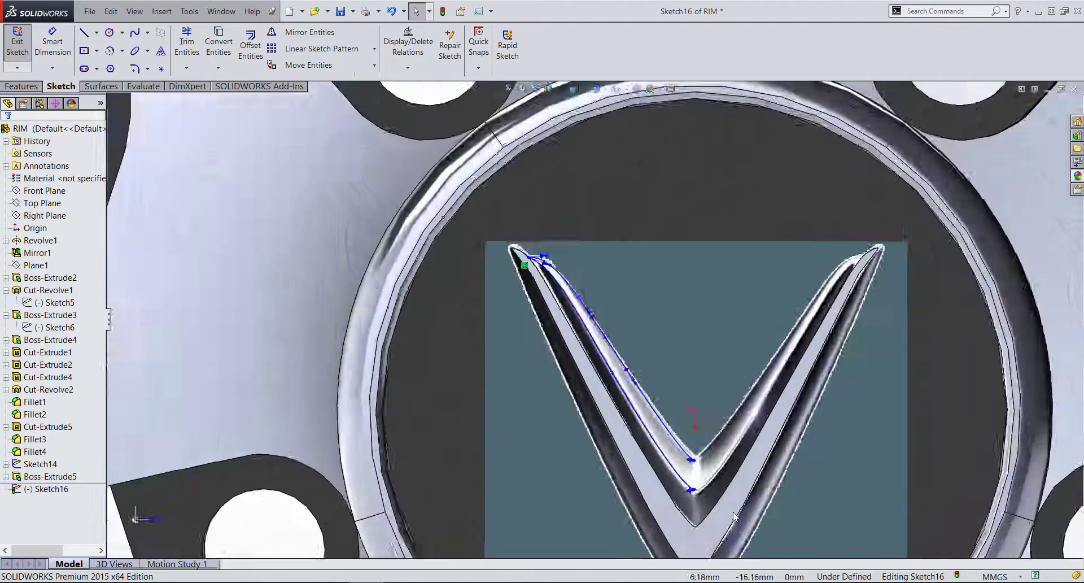
pyautogui.scroll(-5, 654, 367)
pyautogui.scroll(-3, 670, 460)
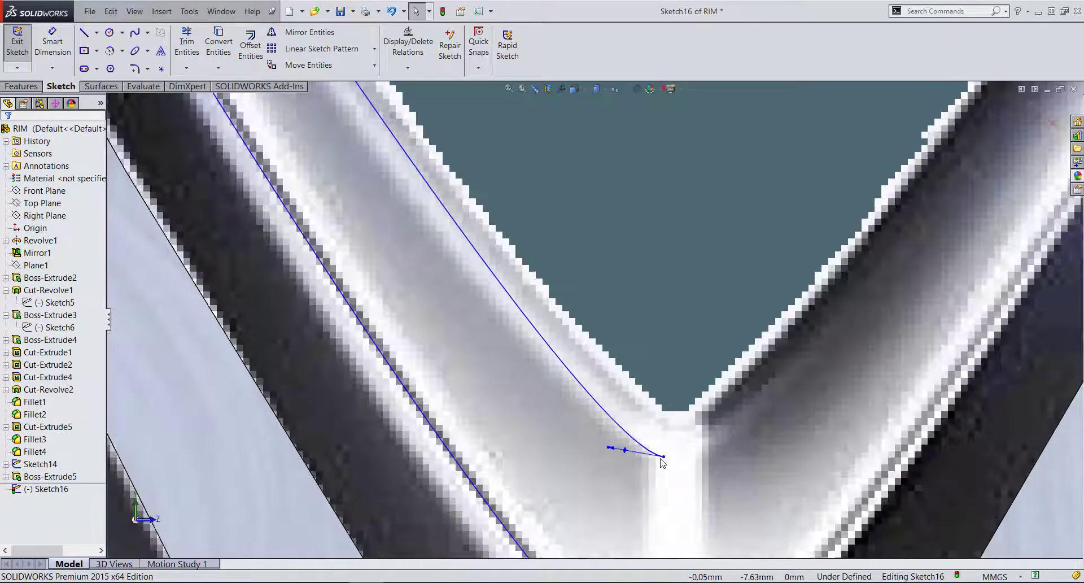
# - Flatten the lower end into the V's apex, moving its endpoint to about (0.10, -7.25)
pyautogui.moveTo(608, 449); pyautogui.dragTo(610, 472)
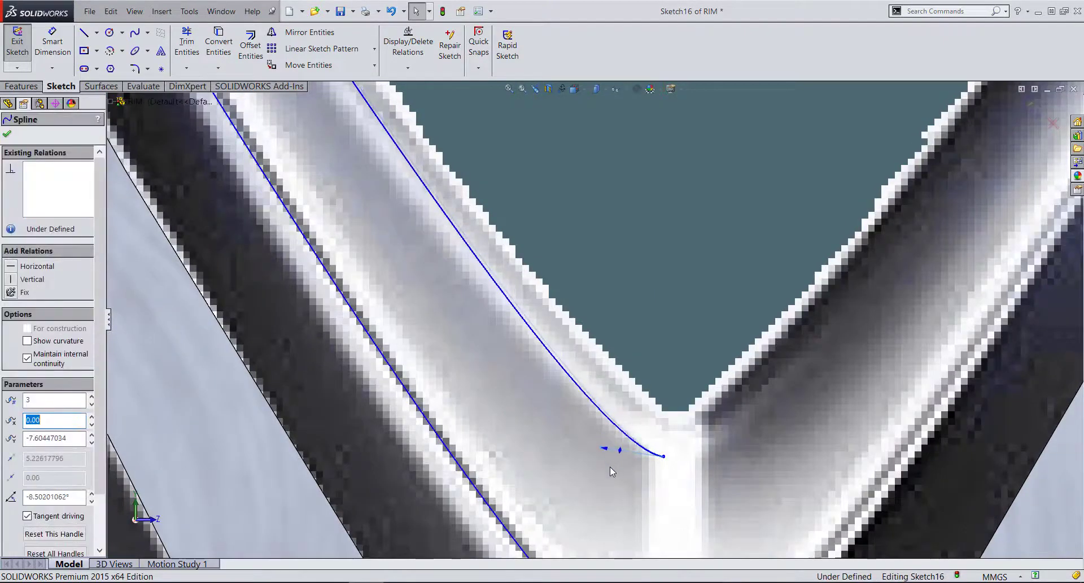
pyautogui.click(610, 472)
pyautogui.scroll(3, 632, 406)
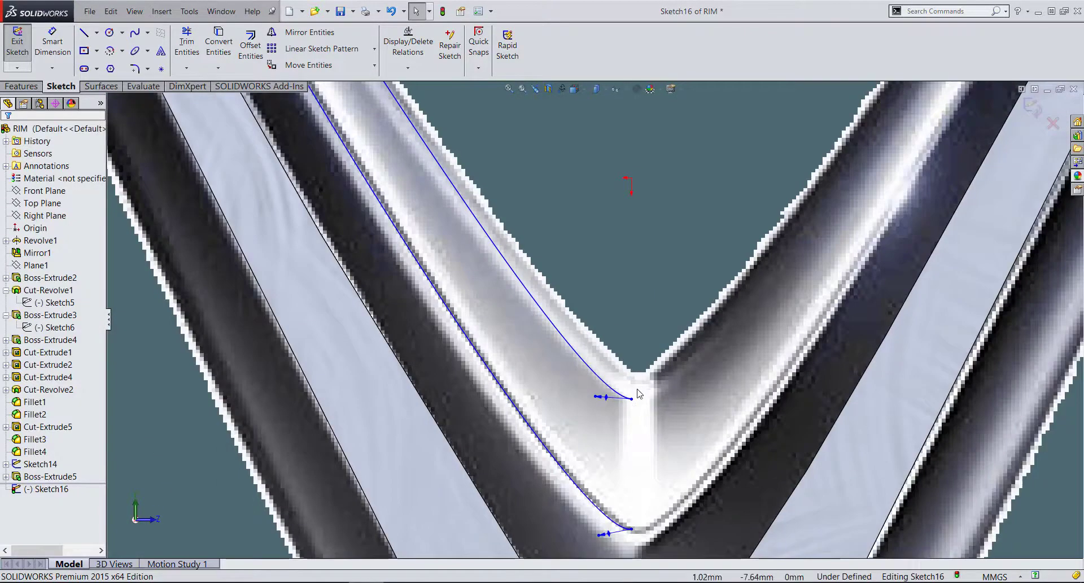
pyautogui.scroll(-3, 632, 404)
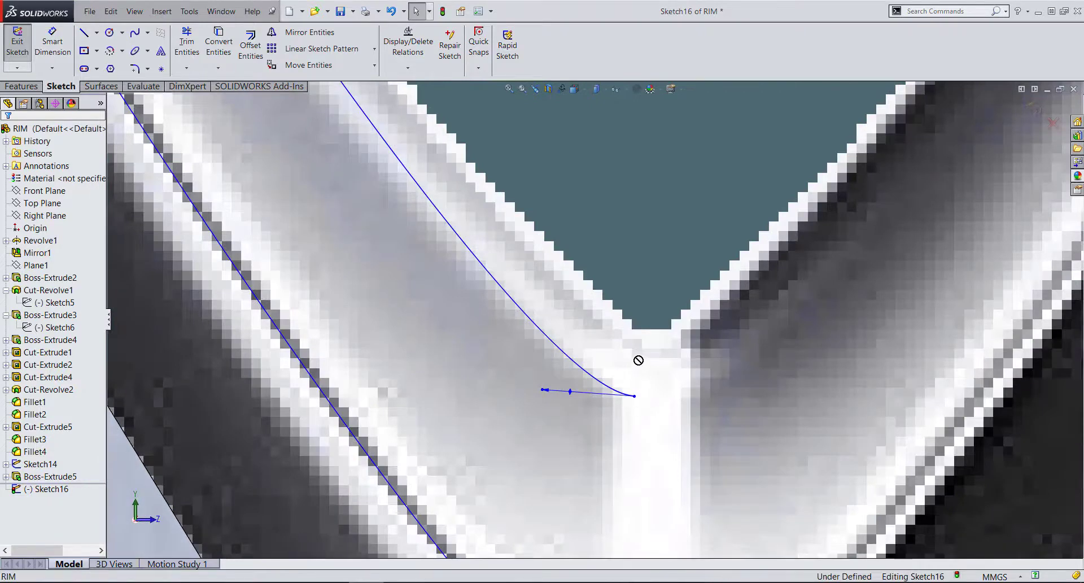
pyautogui.moveTo(635, 396); pyautogui.dragTo(641, 384)
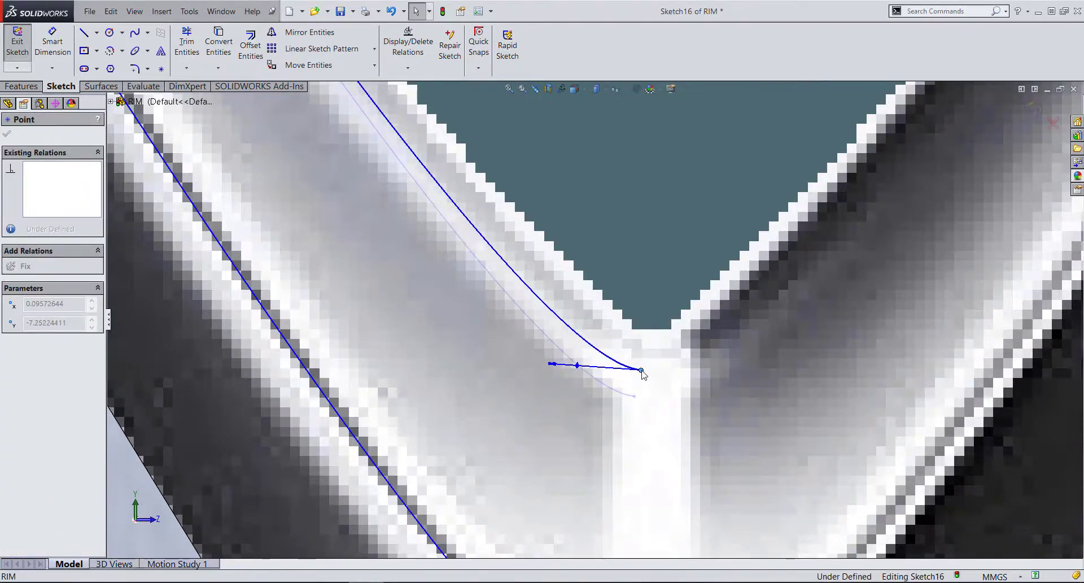
pyautogui.moveTo(639, 383); pyautogui.dragTo(641, 370)
pyautogui.scroll(2, 642, 389)
pyautogui.scroll(2, 621, 282)
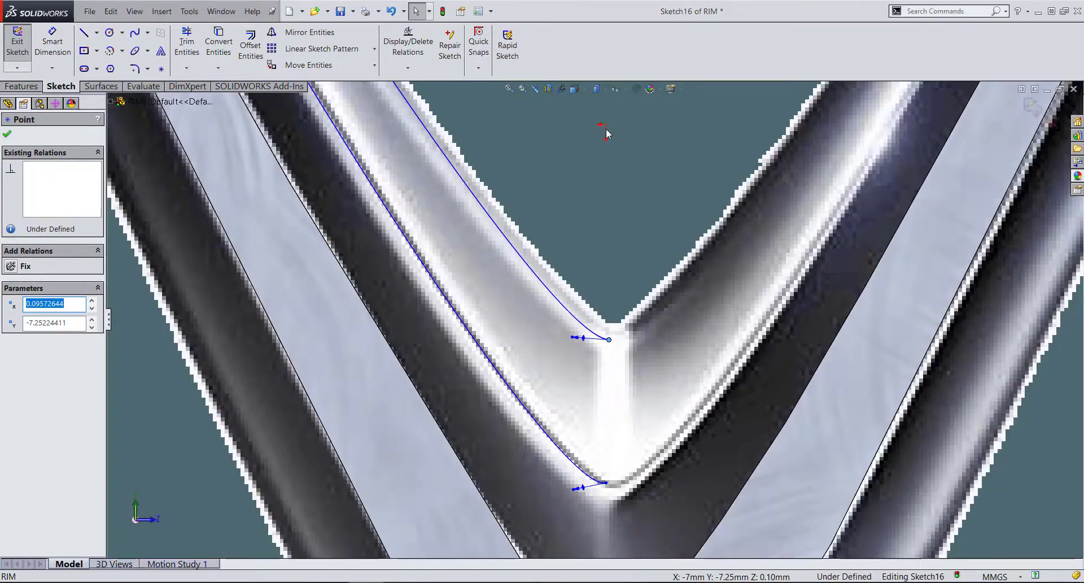
# - Make the spline endpoint at the apex vertical with the sketch origin
pyautogui.click(605, 127)
pyautogui.keyDown('ctrl'); pyautogui.click(606, 125); pyautogui.keyUp('ctrl')
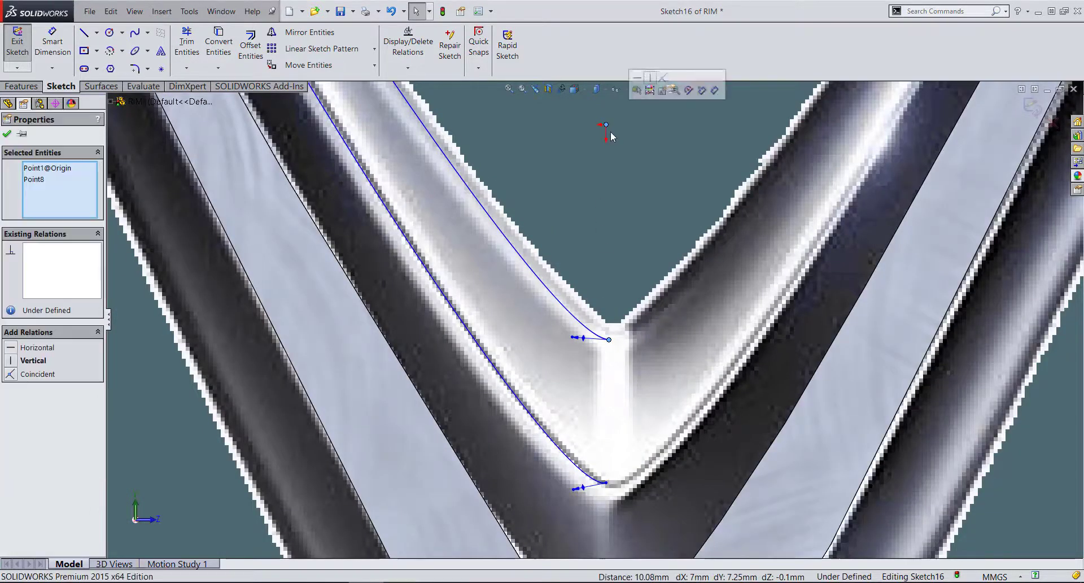
pyautogui.click(30, 362)
pyautogui.click(8, 131)
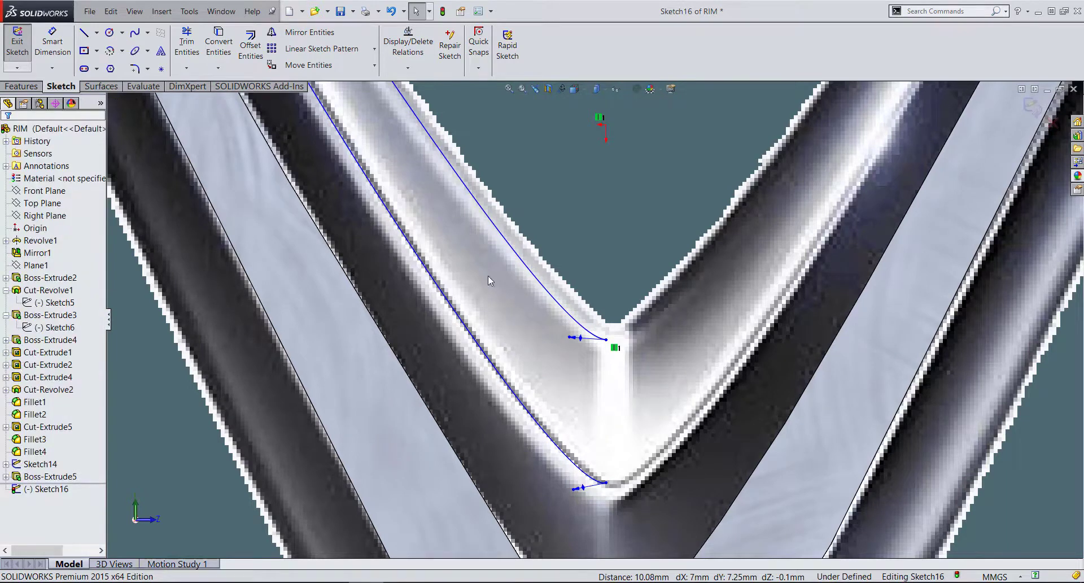
# - Attempt to mirror both splines, cancelling because no mirror line exists yet
pyautogui.scroll(3, 587, 319)
pyautogui.click(304, 33)
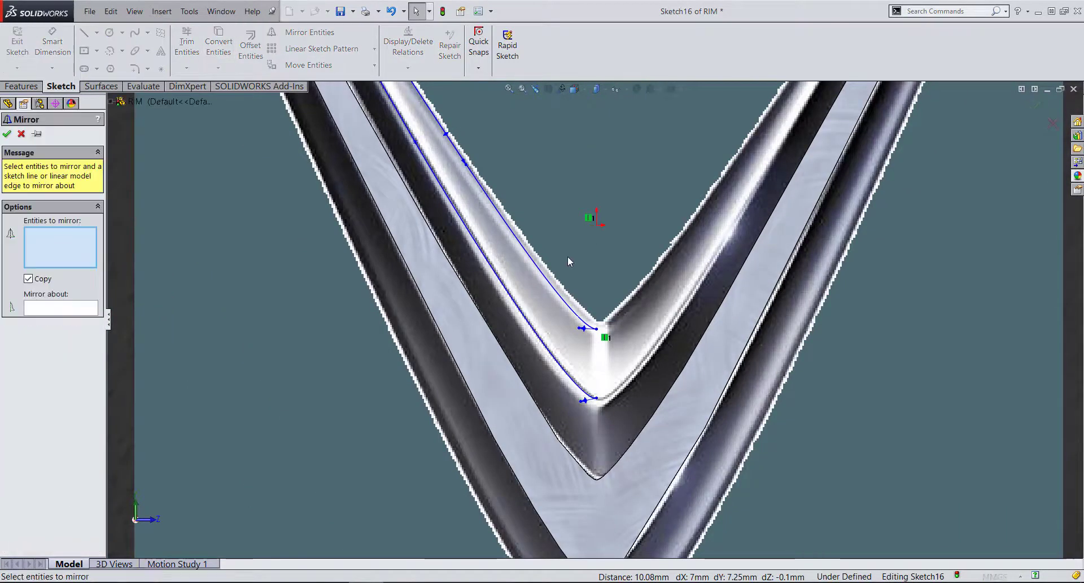
pyautogui.moveTo(531, 248); pyautogui.dragTo(500, 347)
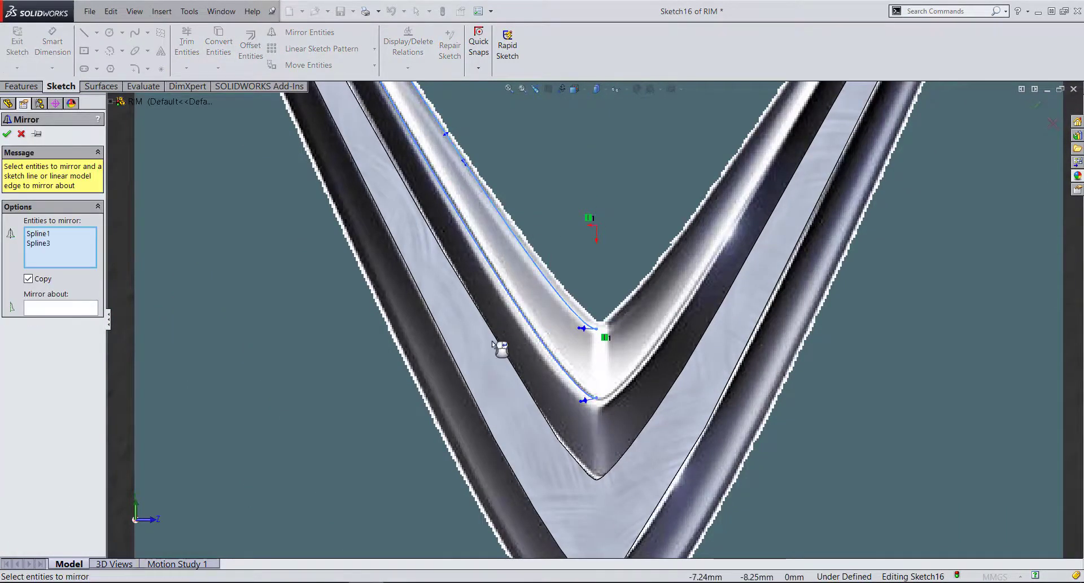
pyautogui.click(71, 309)
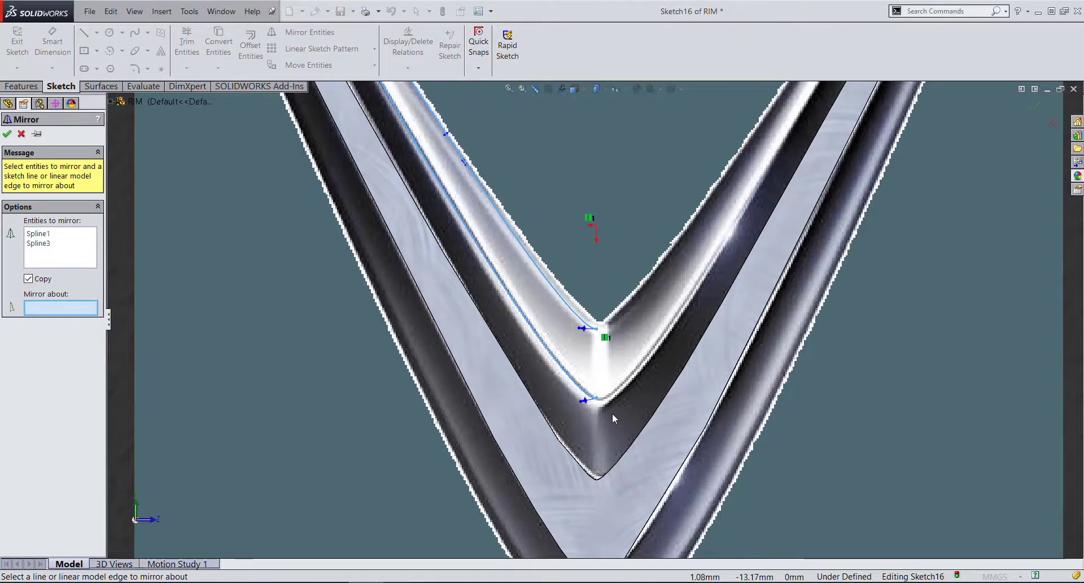
pyautogui.scroll(3, 612, 412)
pyautogui.press('Escape')
pyautogui.scroll(-4, 604, 336)
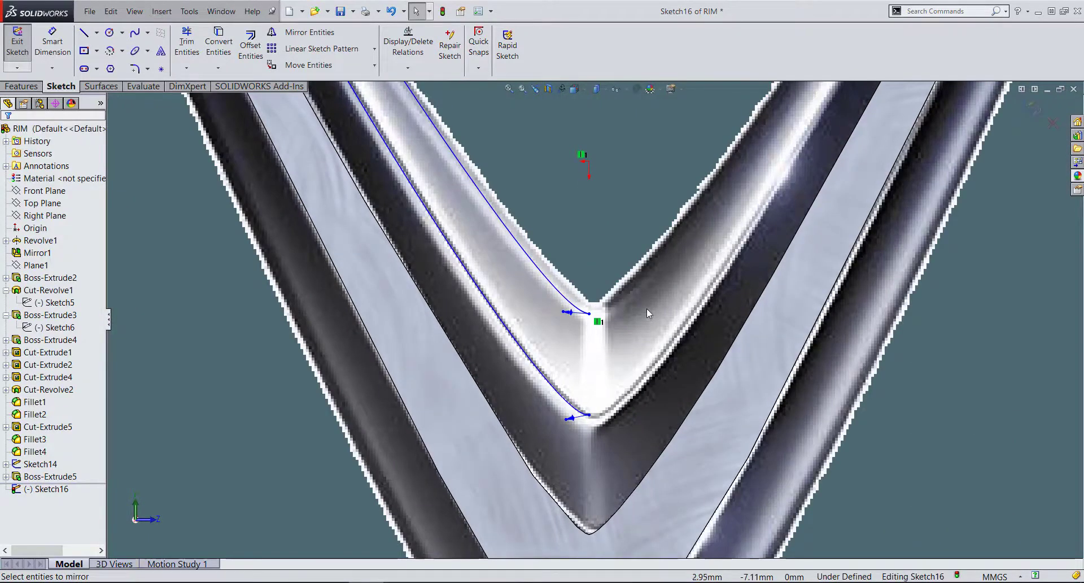
# - Draw a vertical construction centreline through the V's apex
pyautogui.click(96, 33)
pyautogui.click(113, 55)
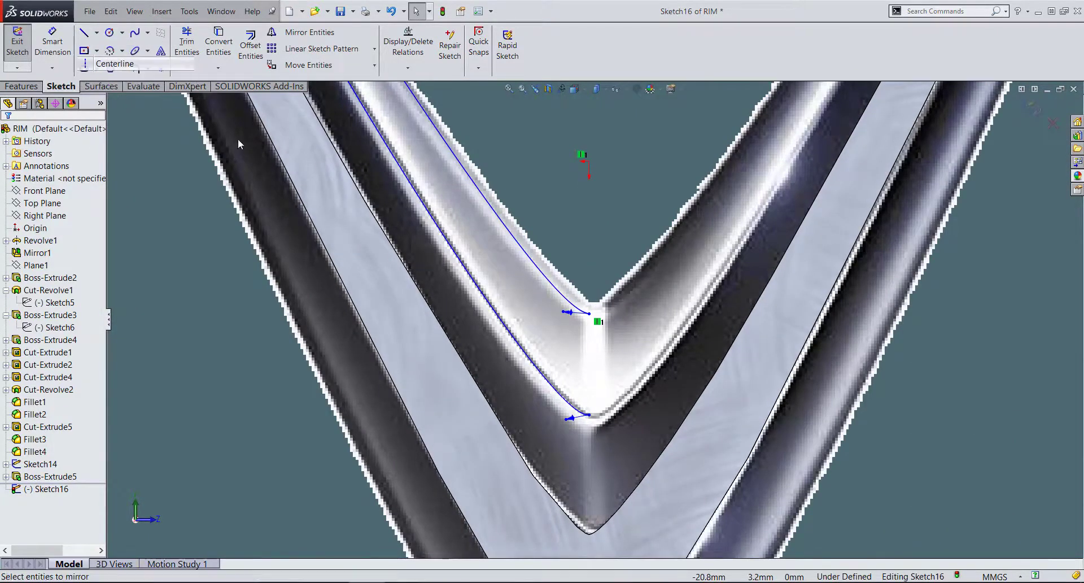
pyautogui.moveTo(588, 313); pyautogui.dragTo(589, 412)
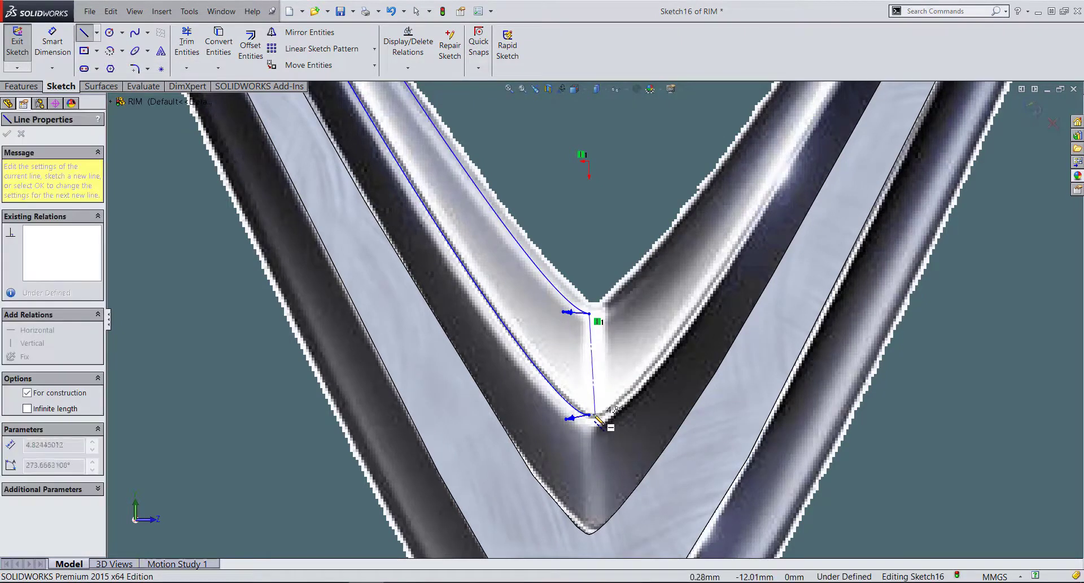
pyautogui.press('Escape')
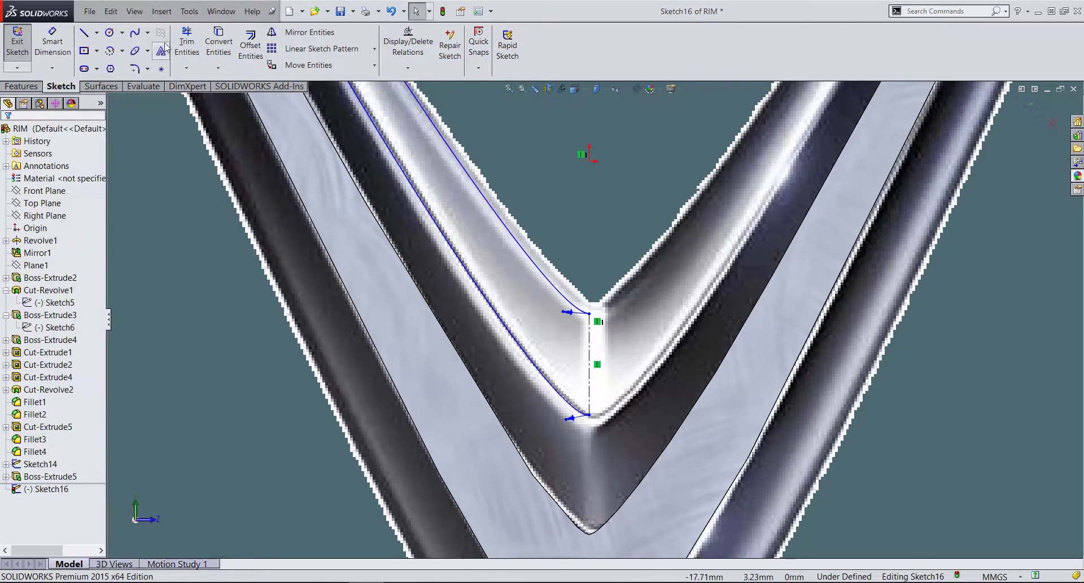
# - Mirror both splines across the centreline with Mirror Entities
pyautogui.click(307, 32)
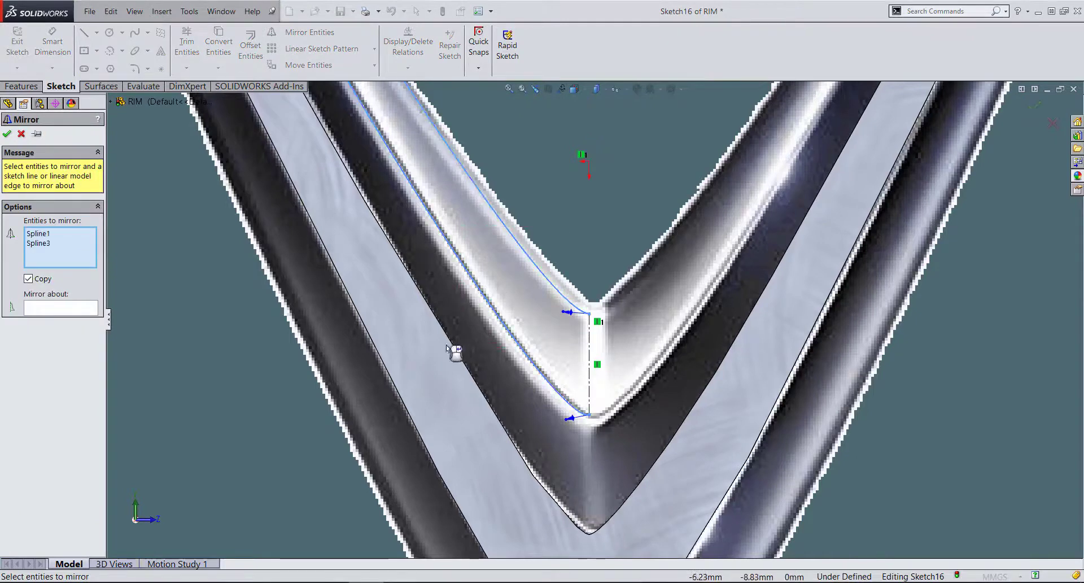
pyautogui.click(65, 310)
pyautogui.click(590, 347)
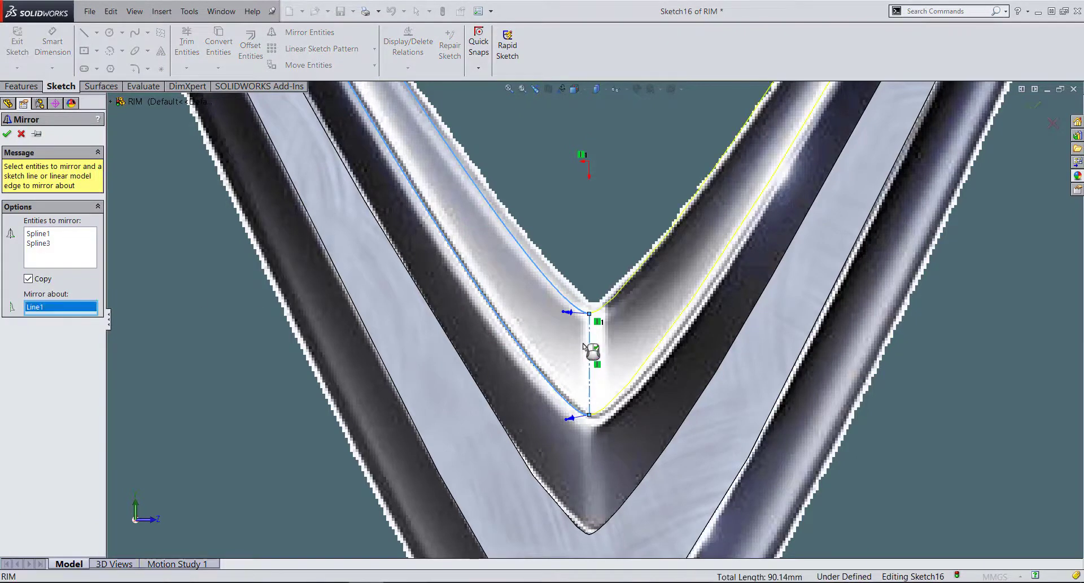
pyautogui.click(8, 133)
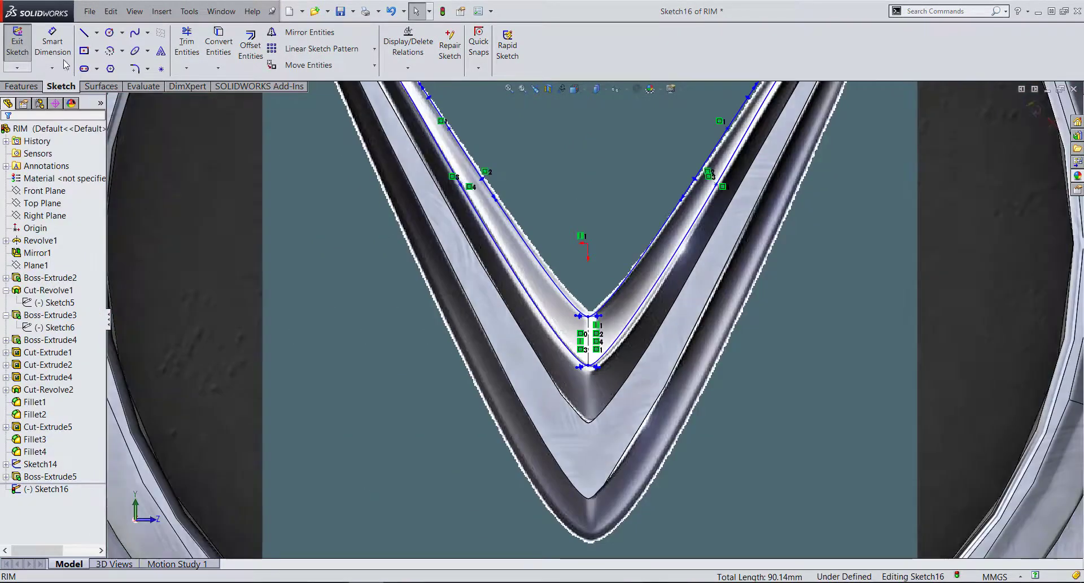
pyautogui.click(21, 87)
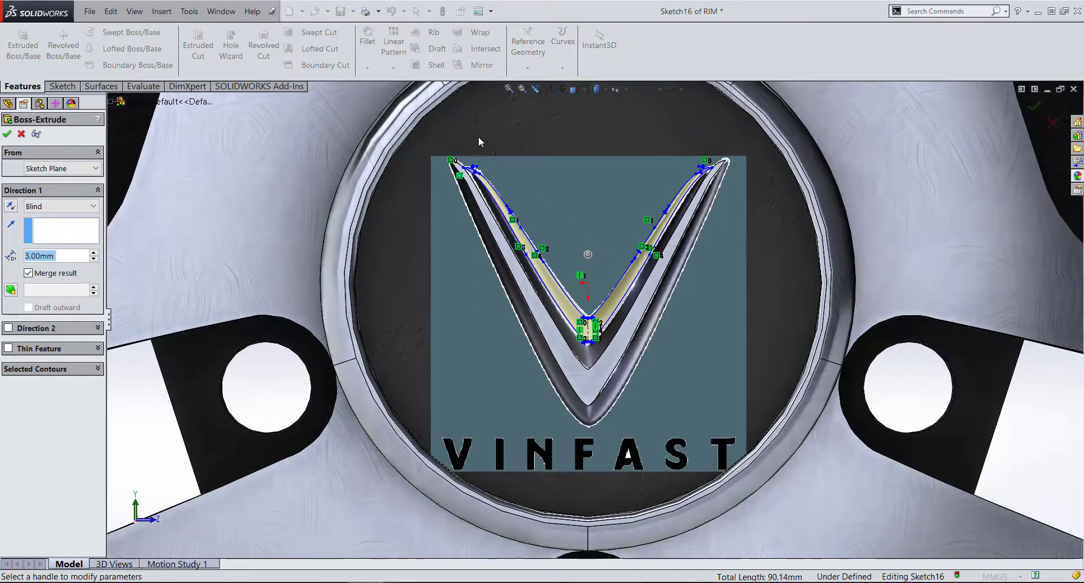
pyautogui.scroll(-5, 591, 322)
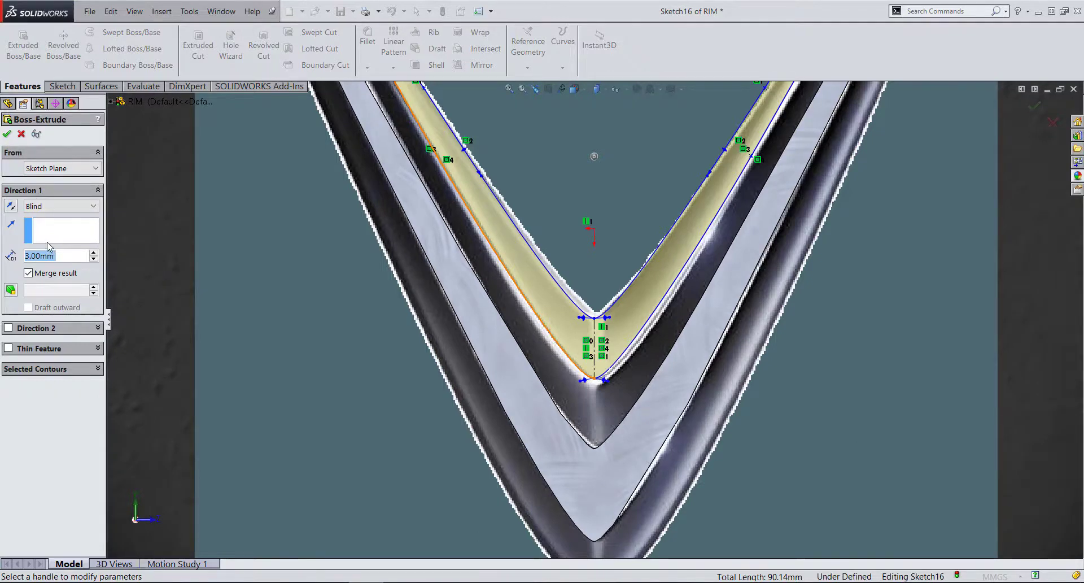
pyautogui.write('2')
pyautogui.press('Return')
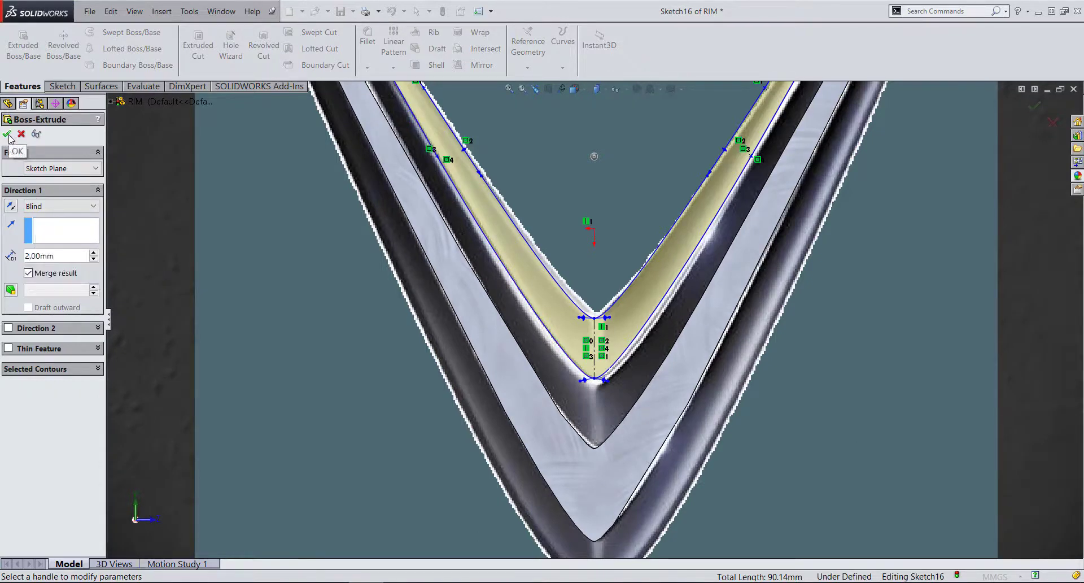
pyautogui.scroll(3, 587, 321)
pyautogui.scroll(1, 588, 321)
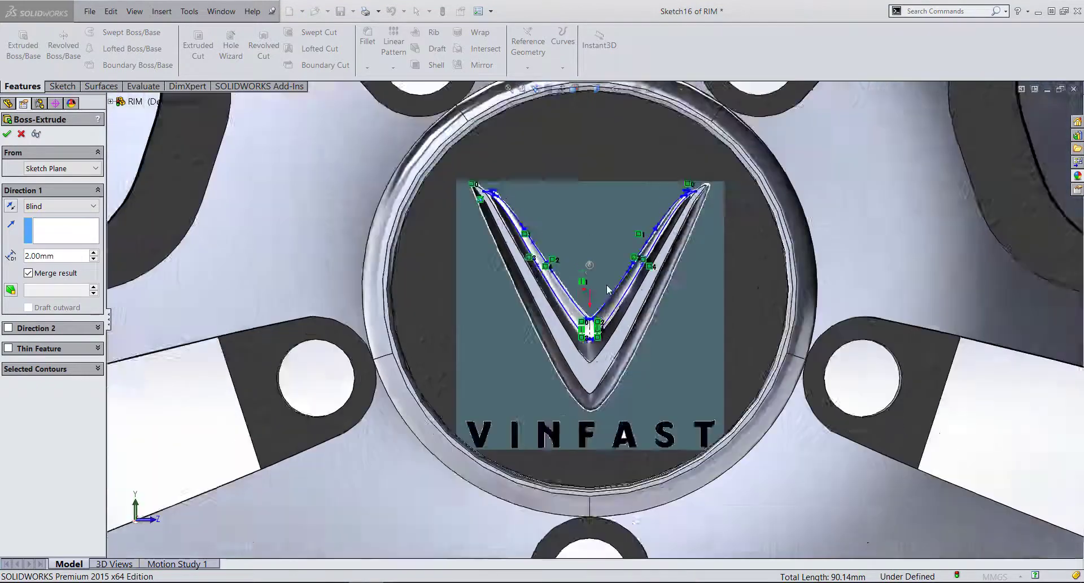
pyautogui.scroll(3, 607, 289)
pyautogui.scroll(1, 616, 294)
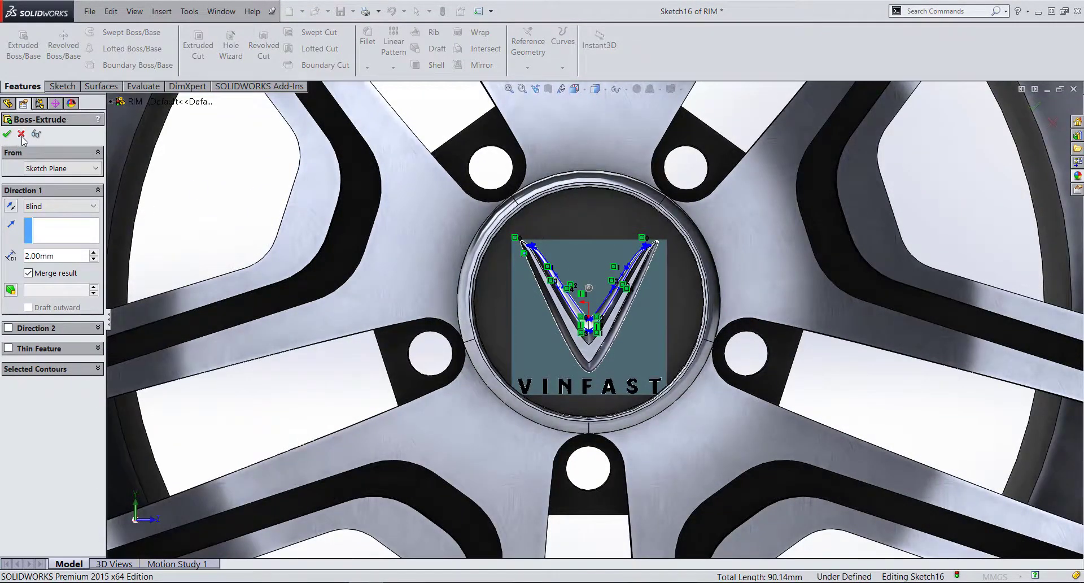
pyautogui.scroll(-2, 654, 337)
pyautogui.scroll(-1, 621, 344)
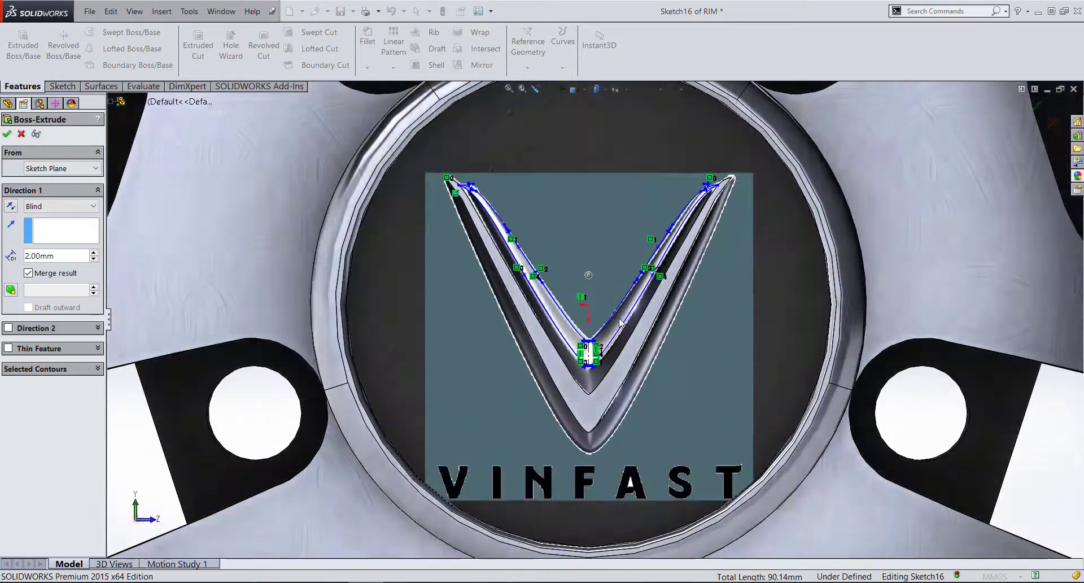
pyautogui.scroll(-3, 587, 350)
pyautogui.scroll(-3, 564, 358)
pyautogui.scroll(-2, 564, 357)
pyautogui.scroll(-2, 568, 373)
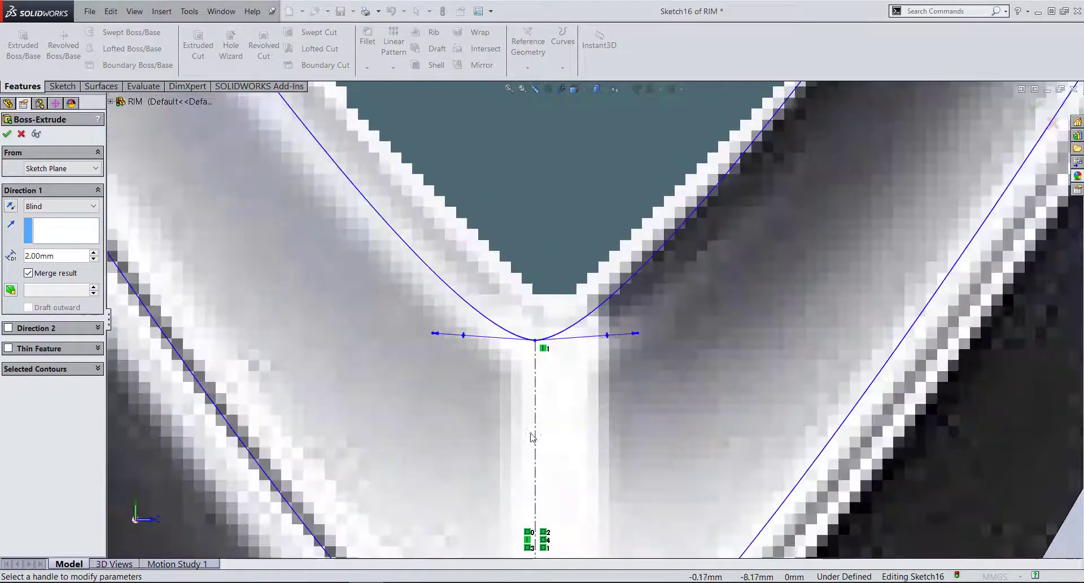
pyautogui.scroll(-3, 575, 440)
pyautogui.scroll(-2, 626, 423)
pyautogui.scroll(-2, 627, 425)
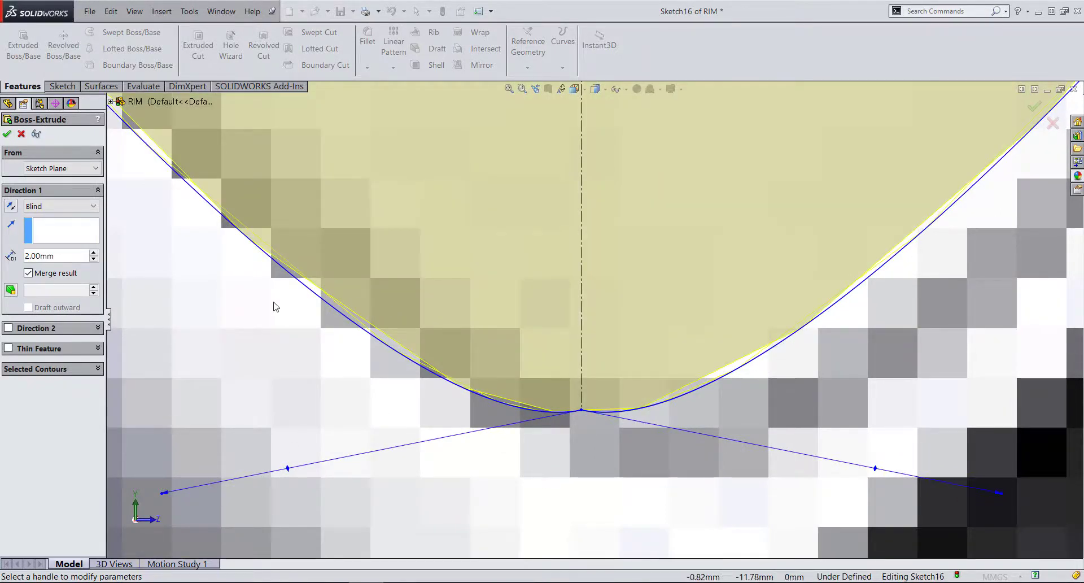
pyautogui.click(8, 134)
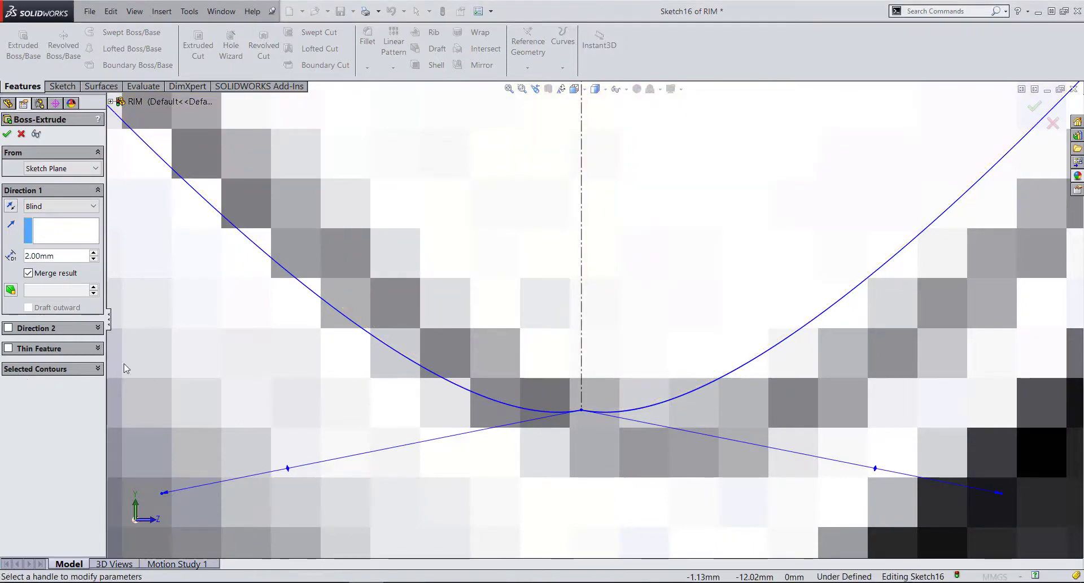
pyautogui.click(31, 369)
pyautogui.click(468, 322)
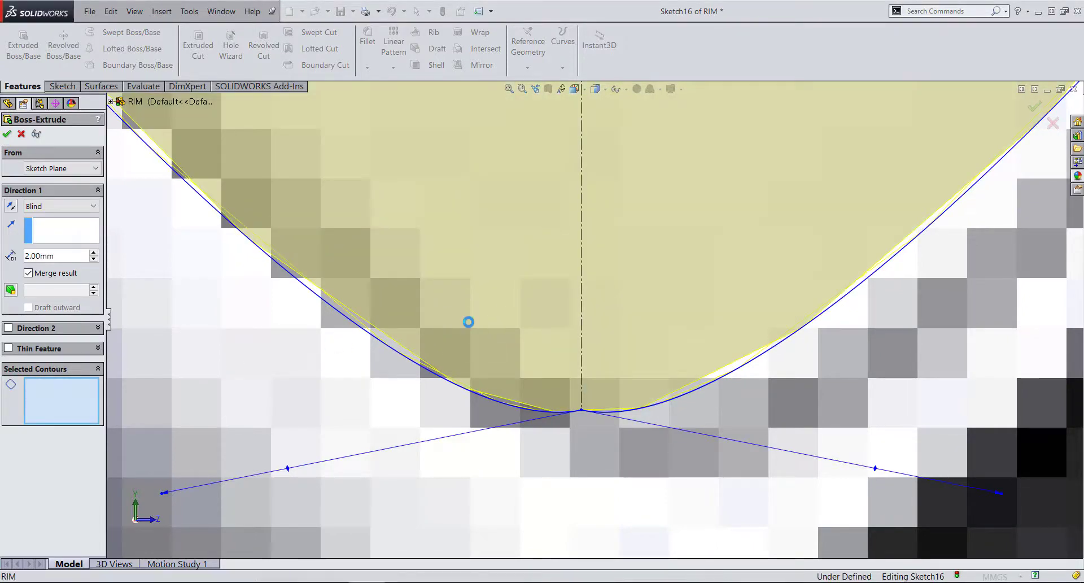
pyautogui.click(707, 292)
pyautogui.click(7, 134)
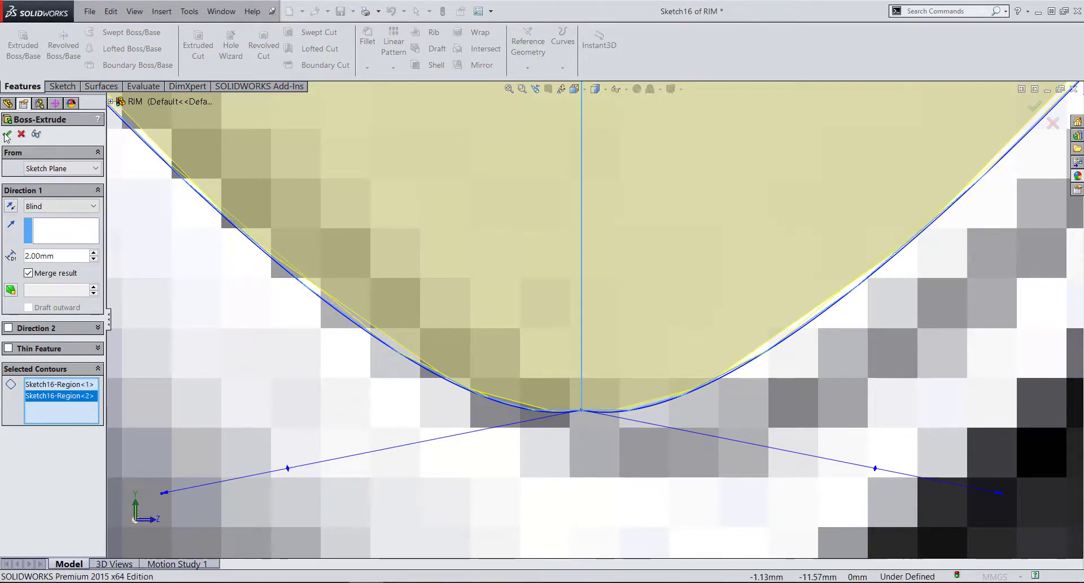
# - Close the extrusion and drag the spline tangent at the V's bottom tip toward horizontal
pyautogui.click(21, 134)
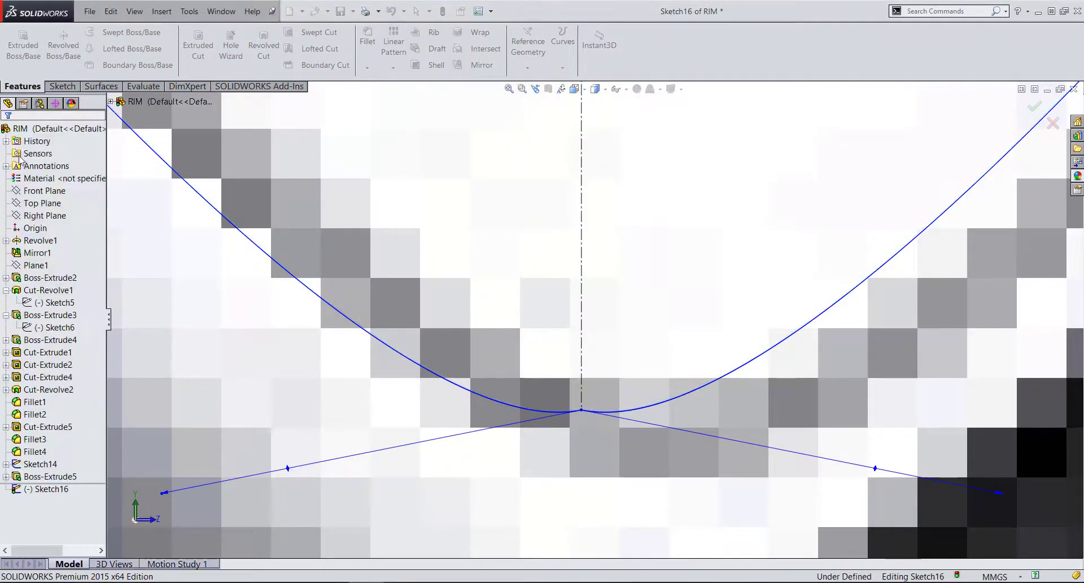
pyautogui.scroll(3, 326, 466)
pyautogui.scroll(2, 410, 393)
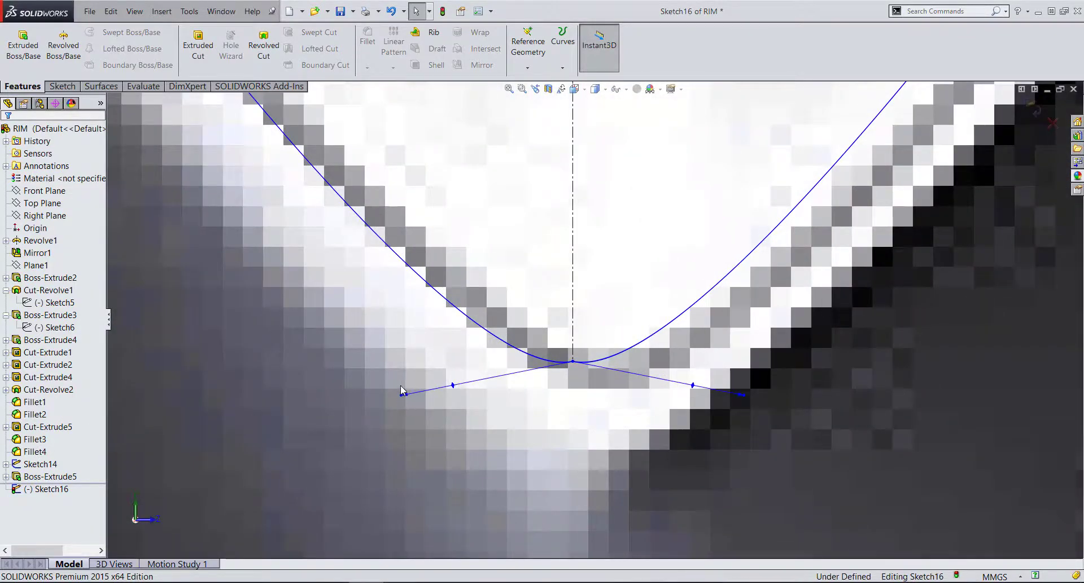
pyautogui.moveTo(401, 386); pyautogui.dragTo(363, 358)
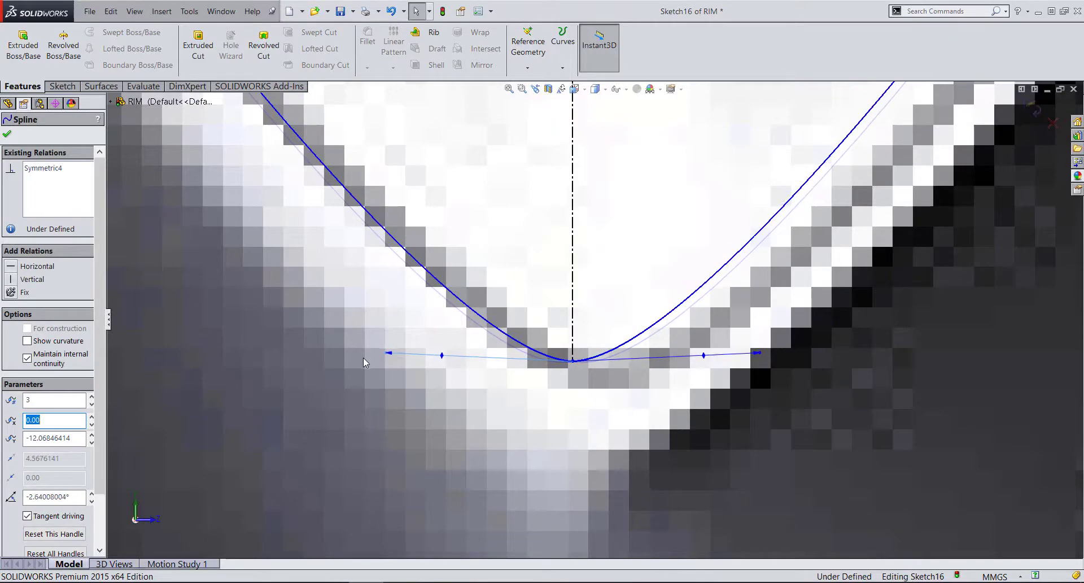
pyautogui.click(617, 322)
# - Check the V tip point's coordinates: x = 0.00, y ≈ -12.07 on the centreline
pyautogui.scroll(-3, 564, 375)
pyautogui.scroll(2, 568, 379)
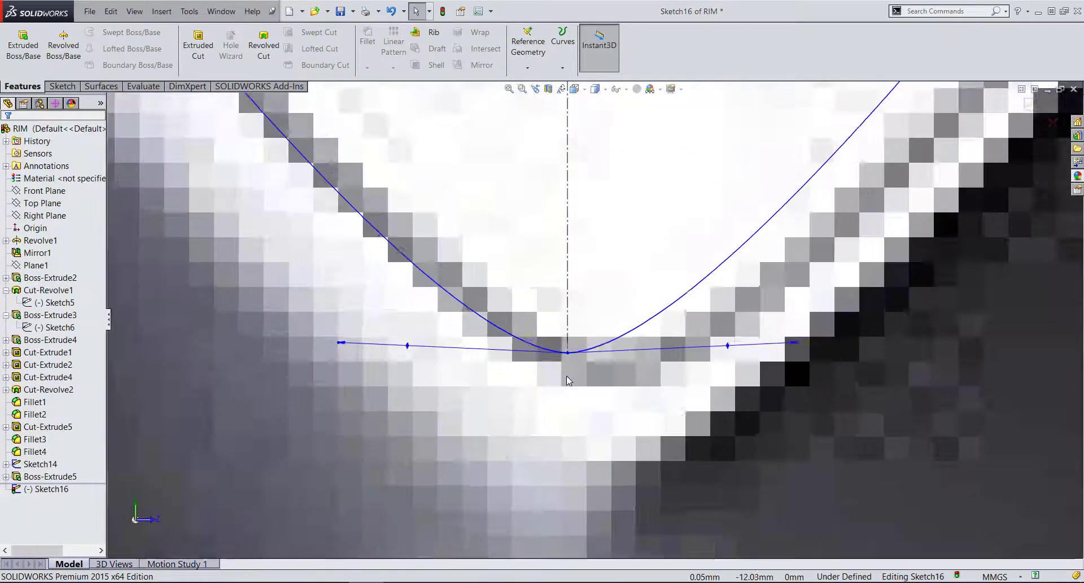
pyautogui.scroll(4, 567, 380)
pyautogui.scroll(-2, 593, 429)
pyautogui.scroll(-1, 609, 451)
pyautogui.scroll(-2, 624, 476)
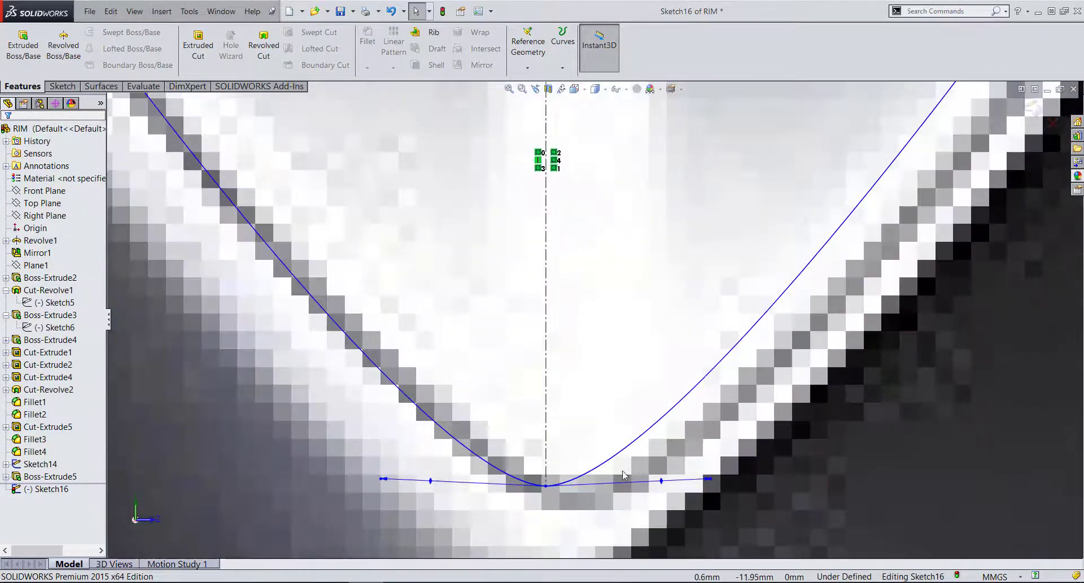
pyautogui.click(545, 485)
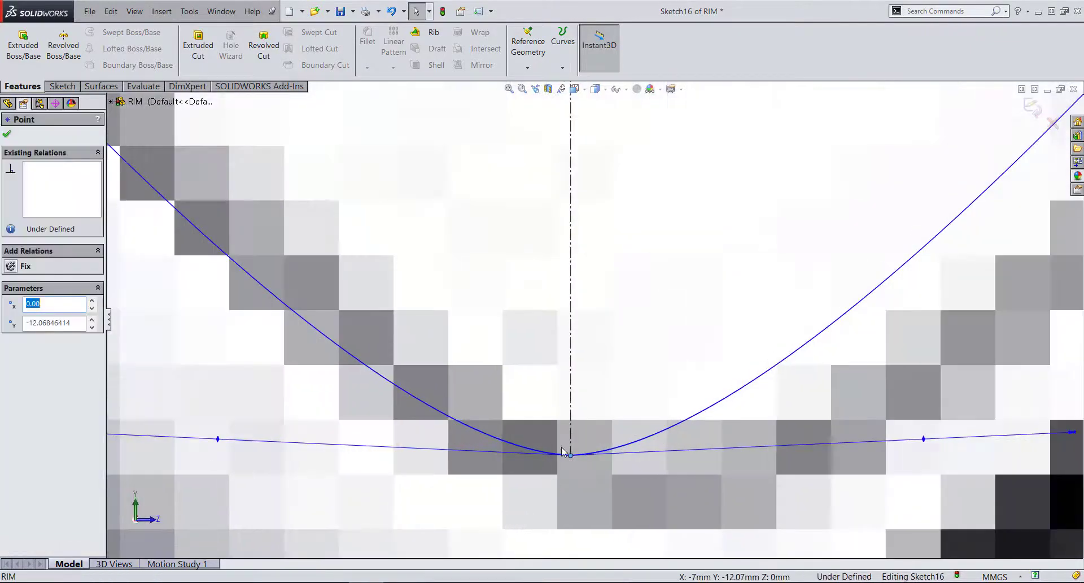
pyautogui.scroll(-2, 561, 446)
pyautogui.scroll(-2, 625, 455)
pyautogui.scroll(2, 584, 450)
pyautogui.scroll(2, 583, 449)
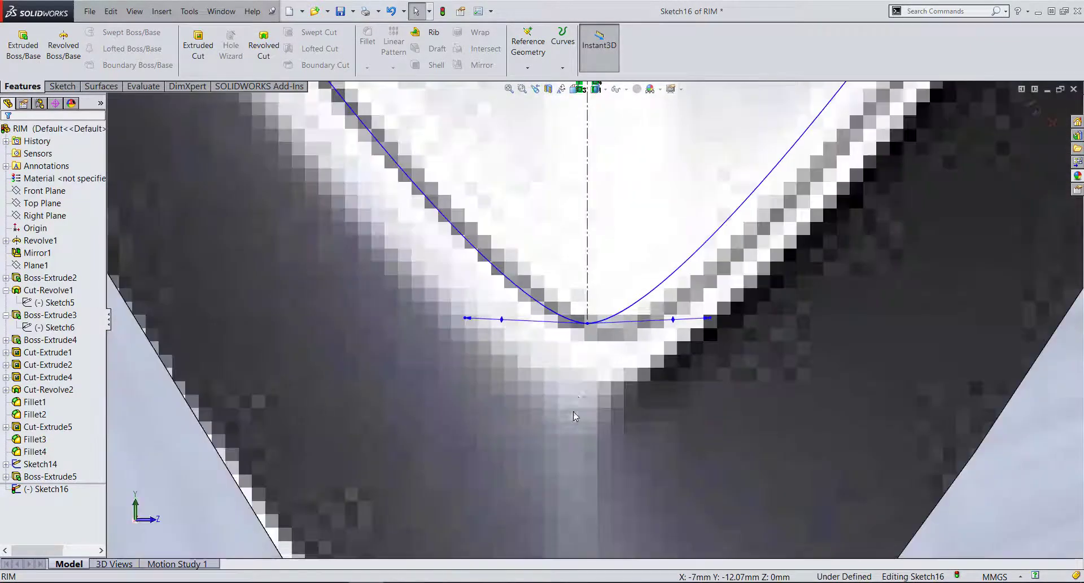
pyautogui.scroll(2, 584, 449)
pyautogui.scroll(-4, 593, 214)
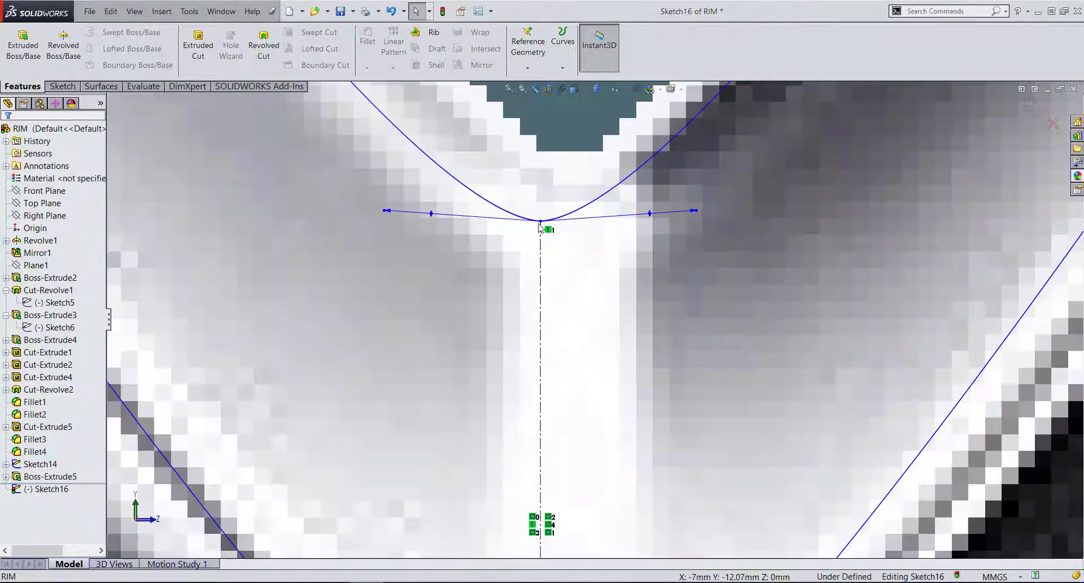
pyautogui.scroll(-3, 559, 240)
pyautogui.scroll(2, 513, 236)
pyautogui.scroll(2, 526, 236)
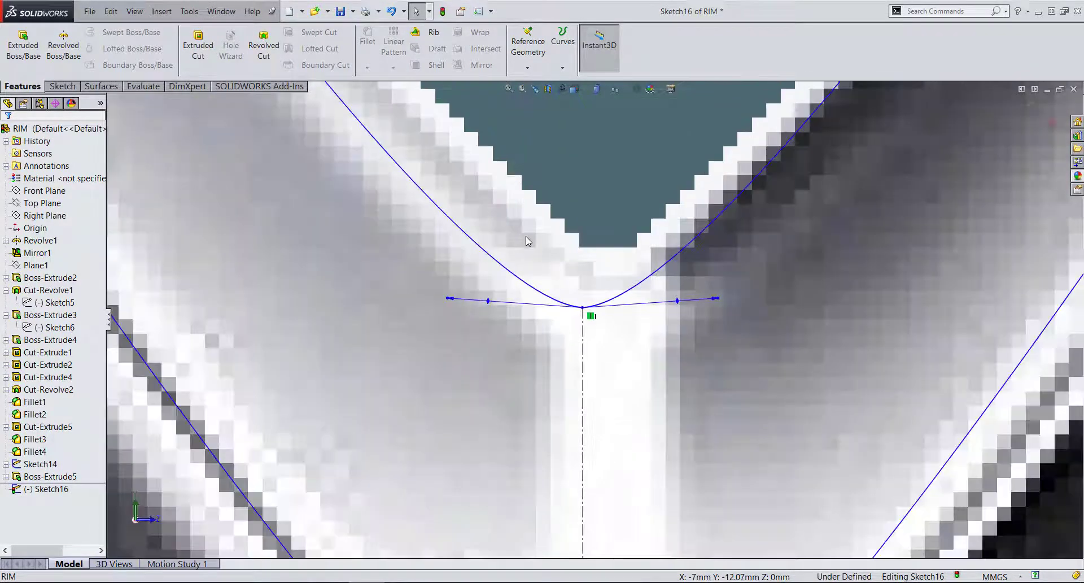
pyautogui.scroll(3, 526, 236)
pyautogui.click(42, 59)
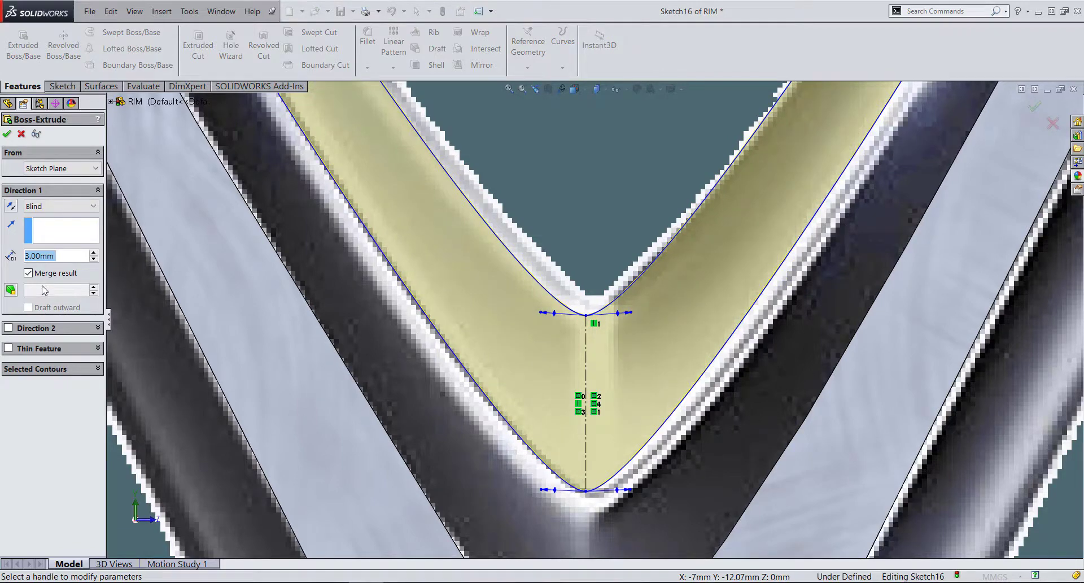
pyautogui.write('2')
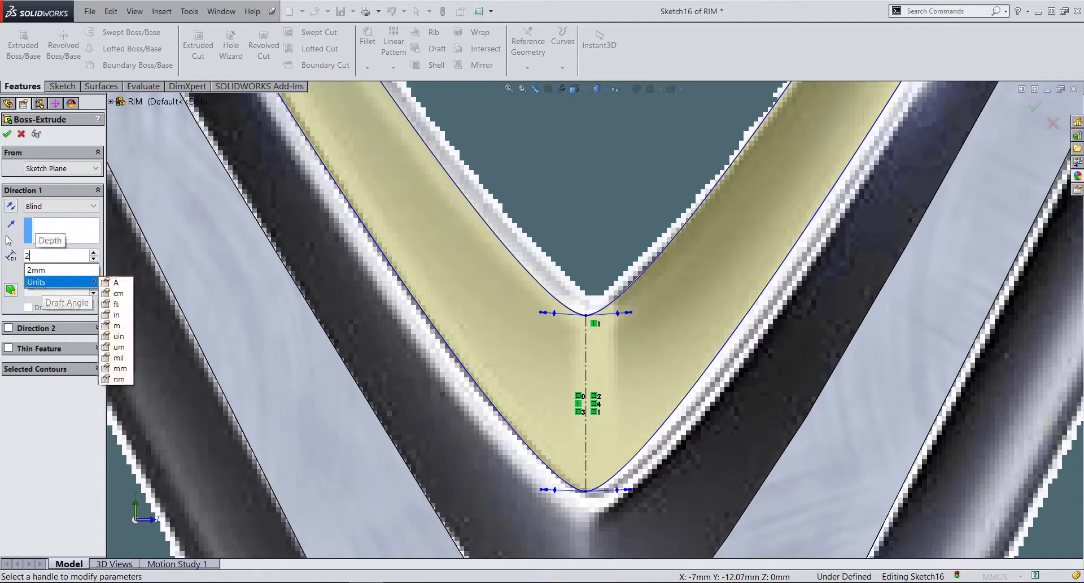
pyautogui.press('Return')
pyautogui.scroll(5, 603, 416)
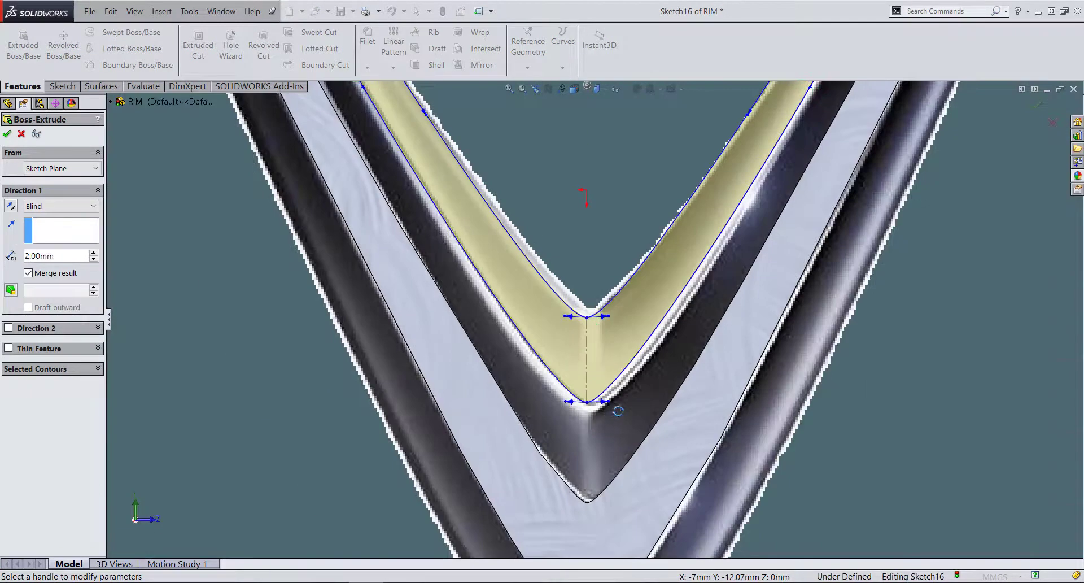
pyautogui.moveTo(603, 416); pyautogui.dragTo(711, 436, button='middle')
pyautogui.hotkey('ctrl', '8')
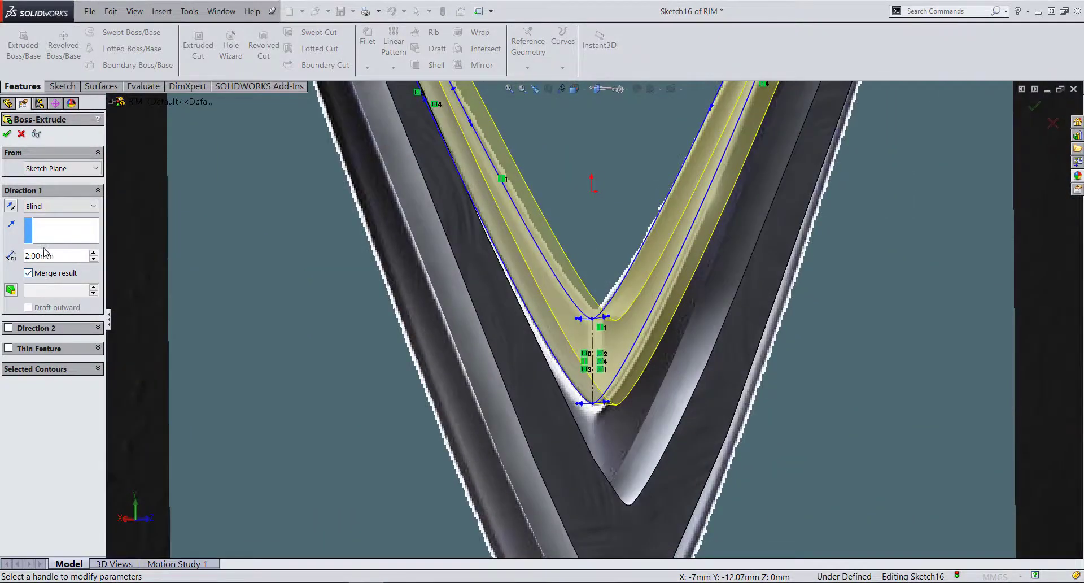
pyautogui.click(7, 134)
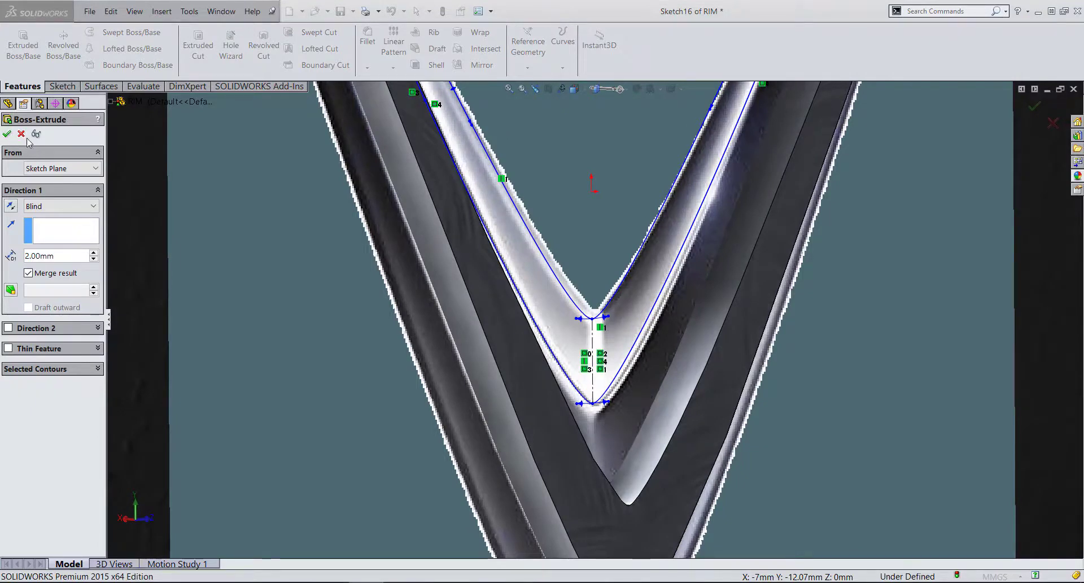
pyautogui.click(21, 134)
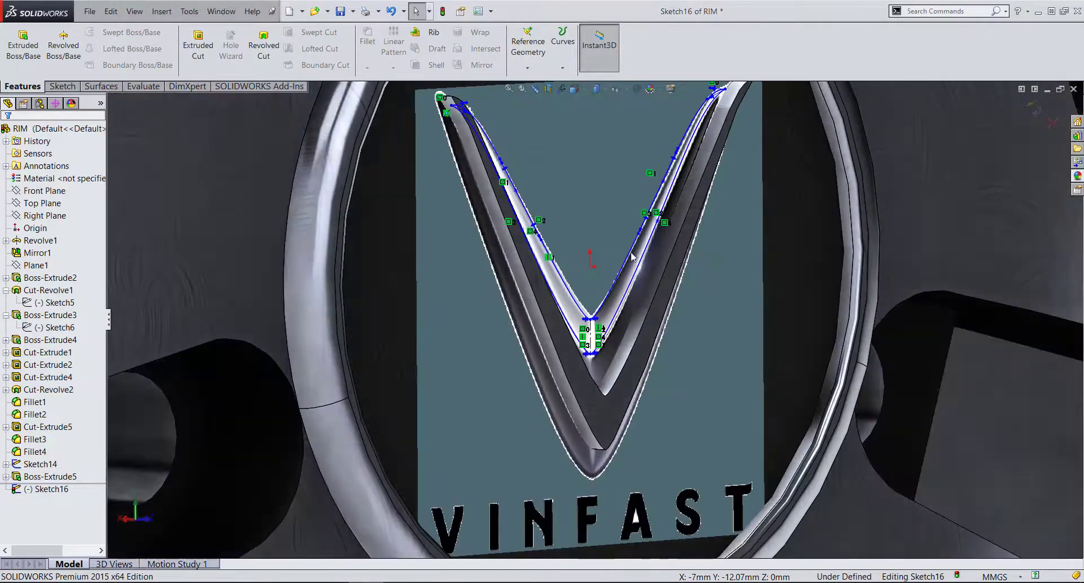
# - Undo the mirrored right half, switch to the left view, and select the centreline and lower curve endpoint
pyautogui.hotkey('ctrl', 'z')
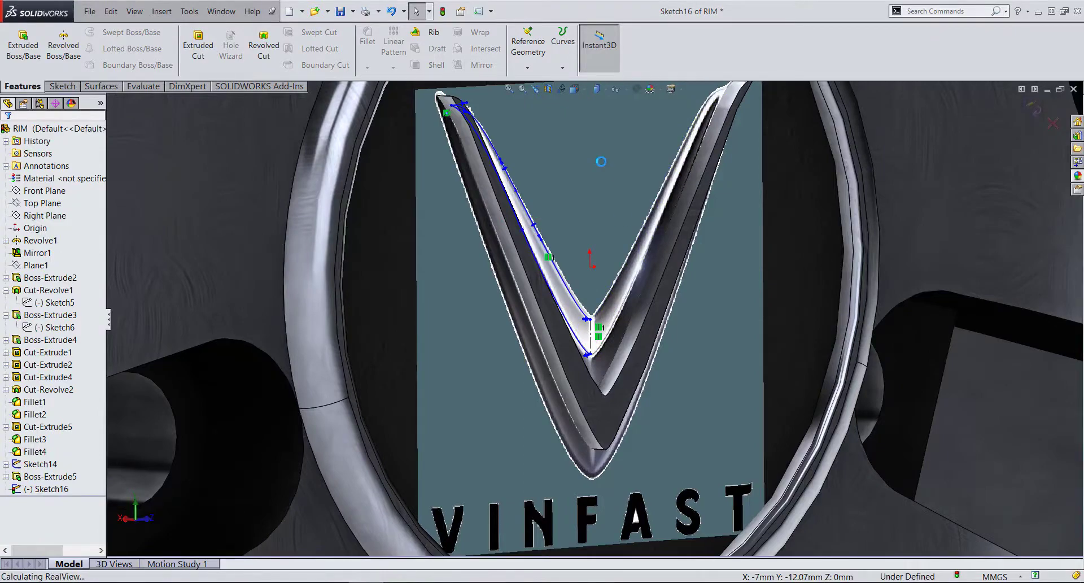
pyautogui.press('space')
pyautogui.click(586, 141)
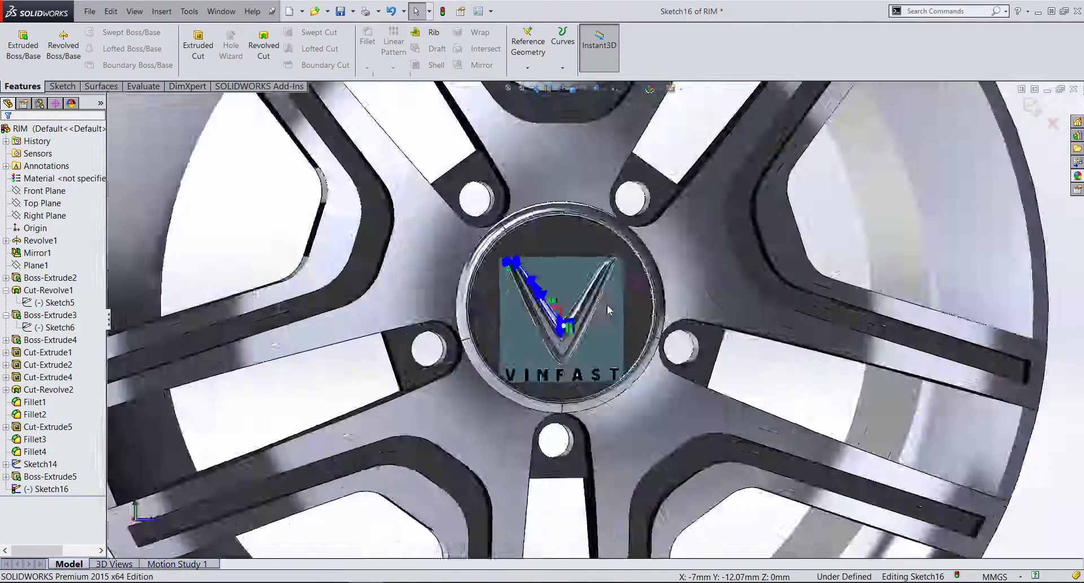
pyautogui.scroll(-4, 544, 342)
pyautogui.scroll(-4, 539, 395)
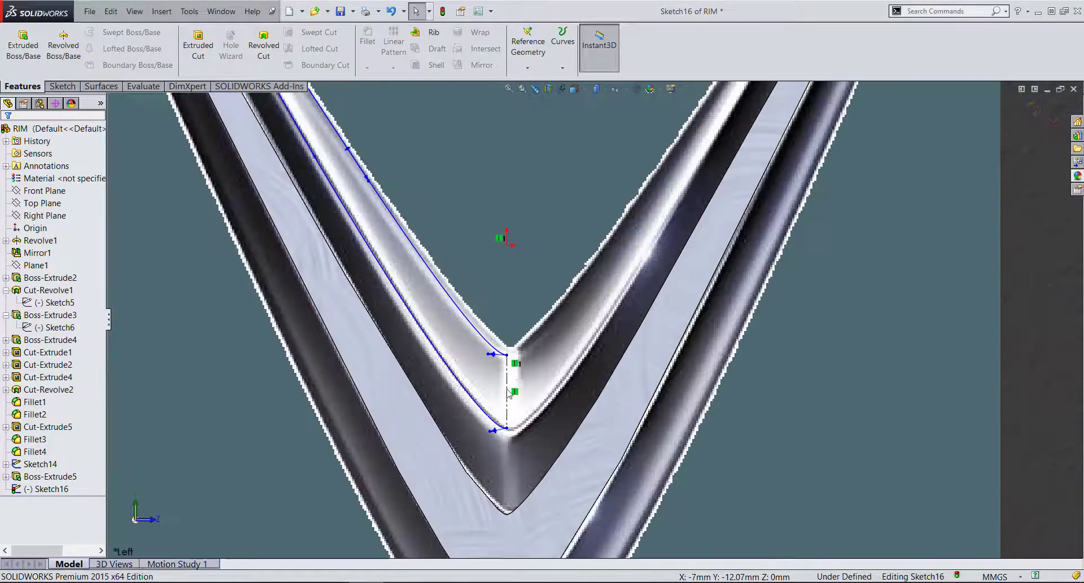
pyautogui.scroll(-3, 542, 452)
pyautogui.scroll(-2, 539, 451)
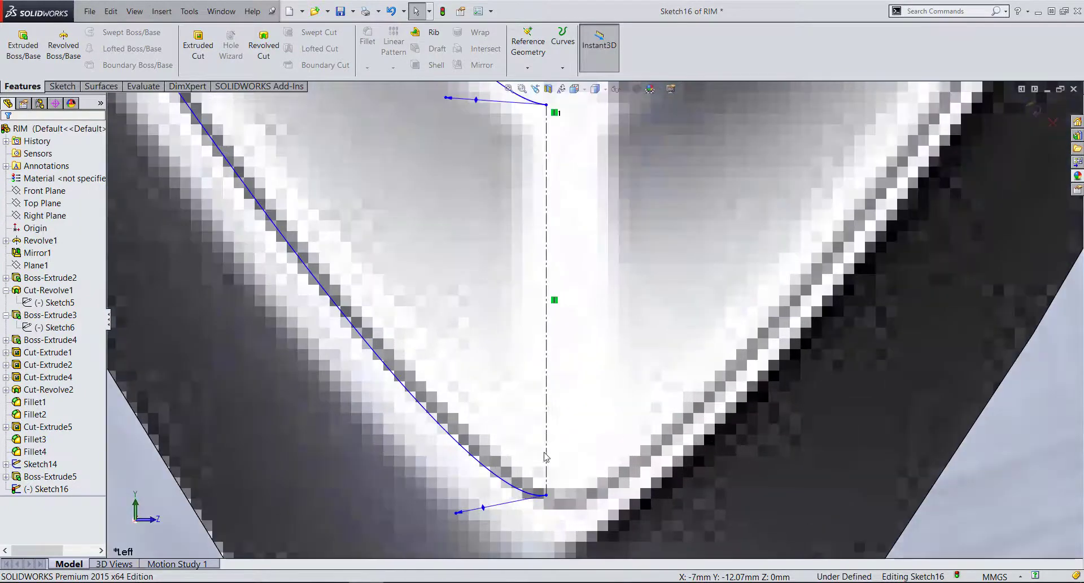
pyautogui.click(545, 460)
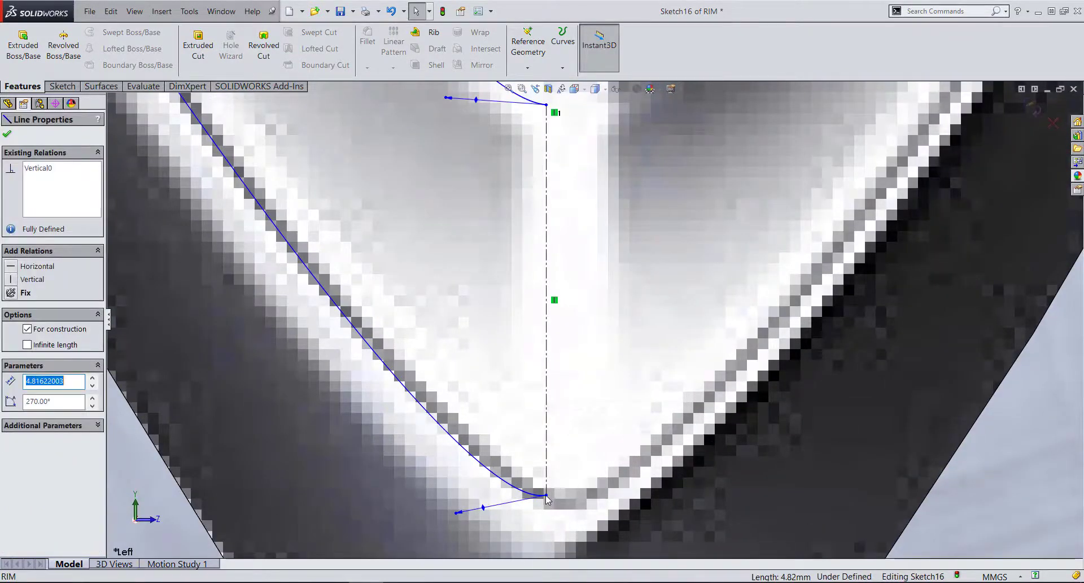
pyautogui.click(545, 495)
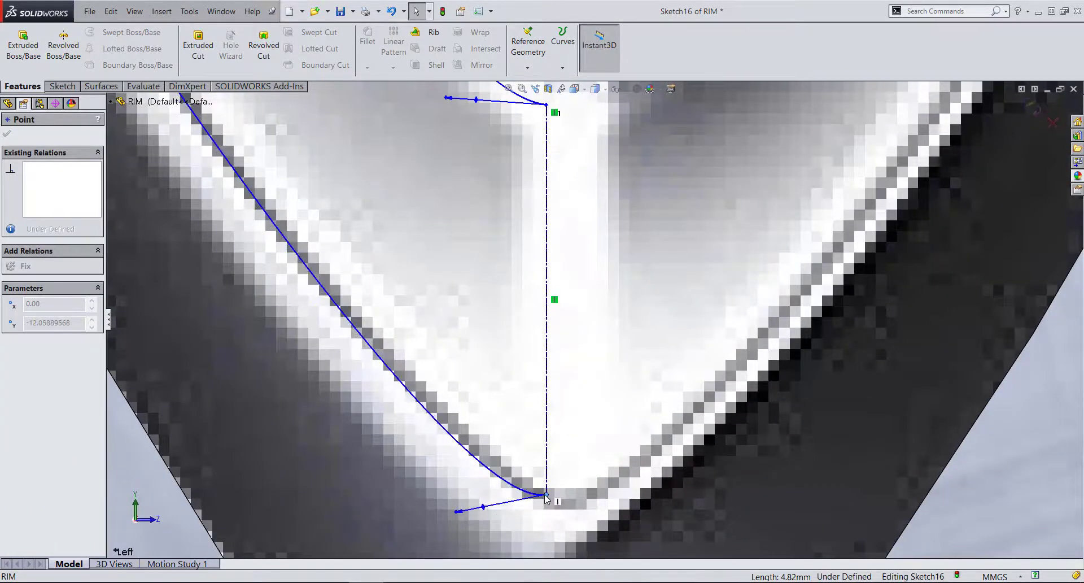
pyautogui.press('Escape')
# - Flatten the lower-end tangent and move the upper endpoint onto the centreline at y ≈ -7.40
pyautogui.scroll(2, 525, 392)
pyautogui.scroll(-3, 439, 448)
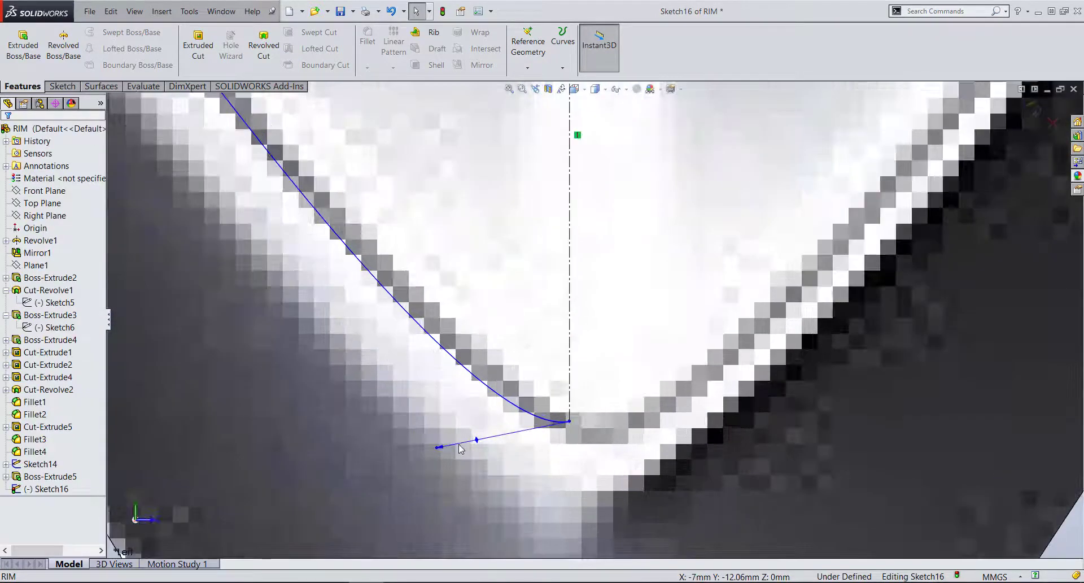
pyautogui.moveTo(439, 449); pyautogui.dragTo(422, 417)
pyautogui.scroll(3, 573, 326)
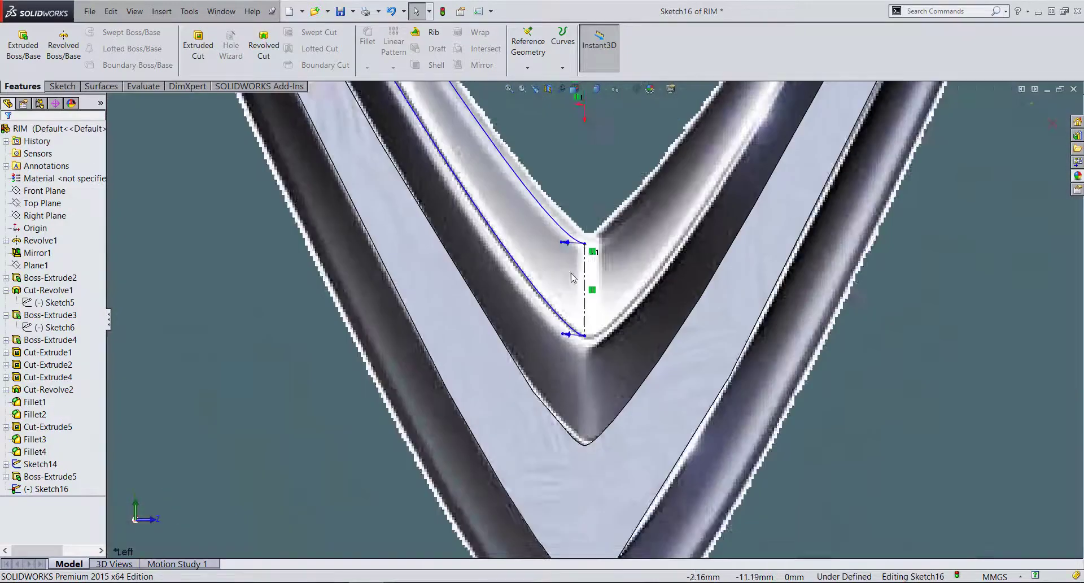
pyautogui.scroll(-3, 573, 326)
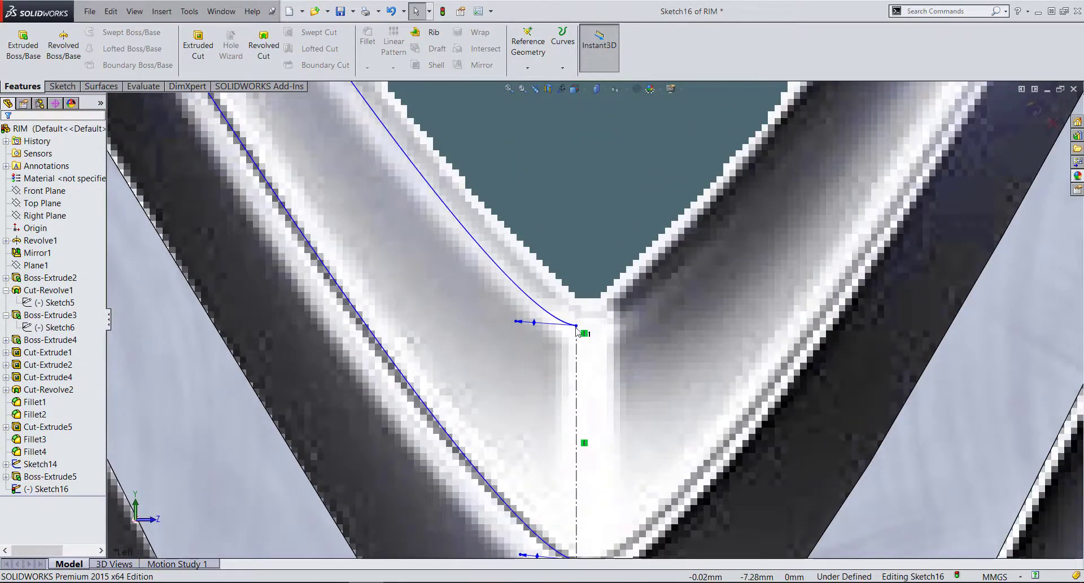
pyautogui.click(580, 330)
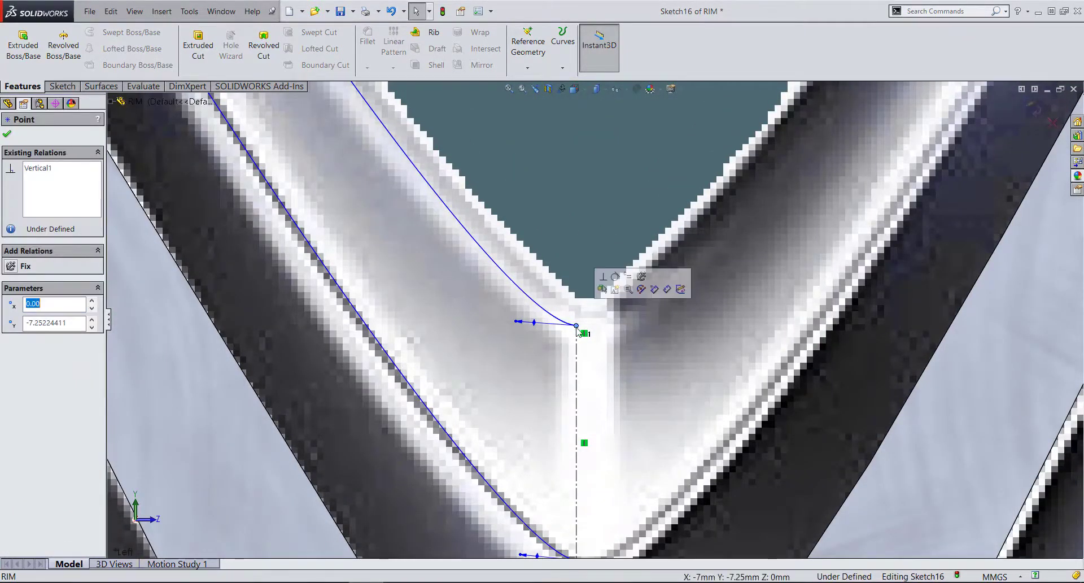
pyautogui.scroll(-3, 573, 326)
pyautogui.moveTo(587, 321); pyautogui.dragTo(593, 337)
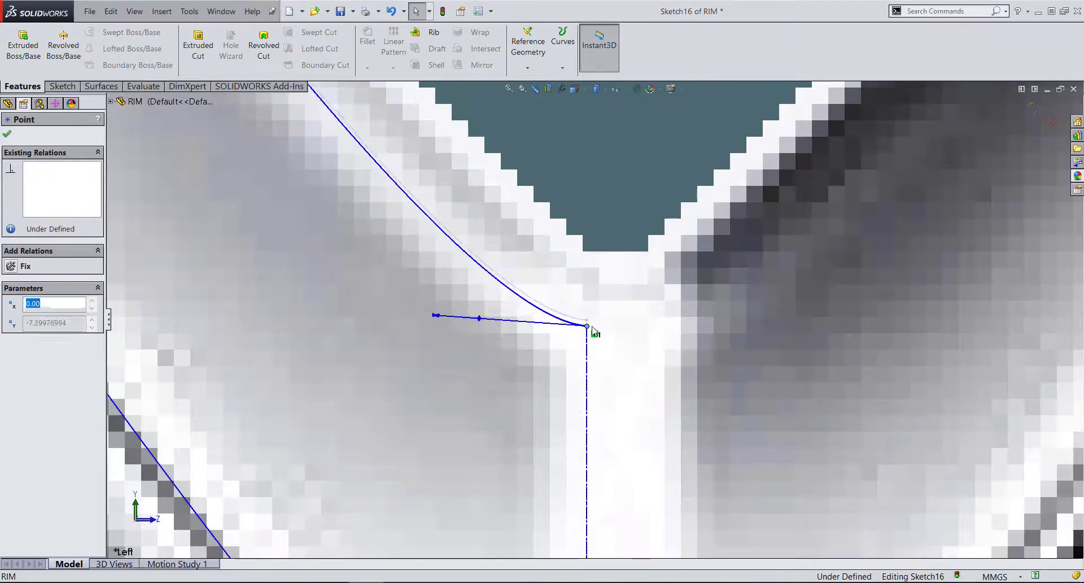
pyautogui.scroll(5, 590, 333)
pyautogui.press('Escape')
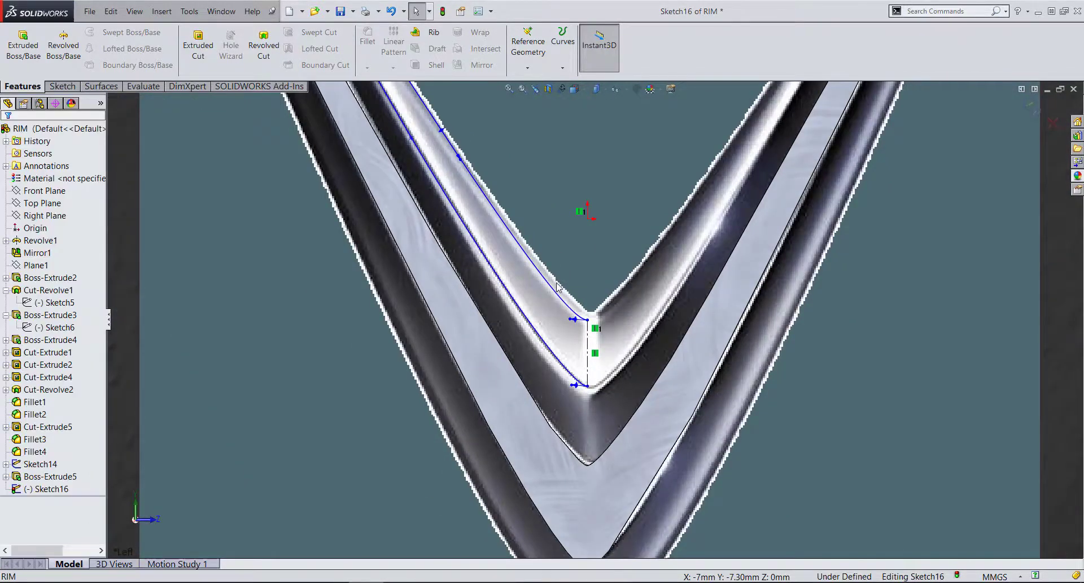
pyautogui.scroll(-1, 537, 269)
pyautogui.scroll(-1, 537, 269)
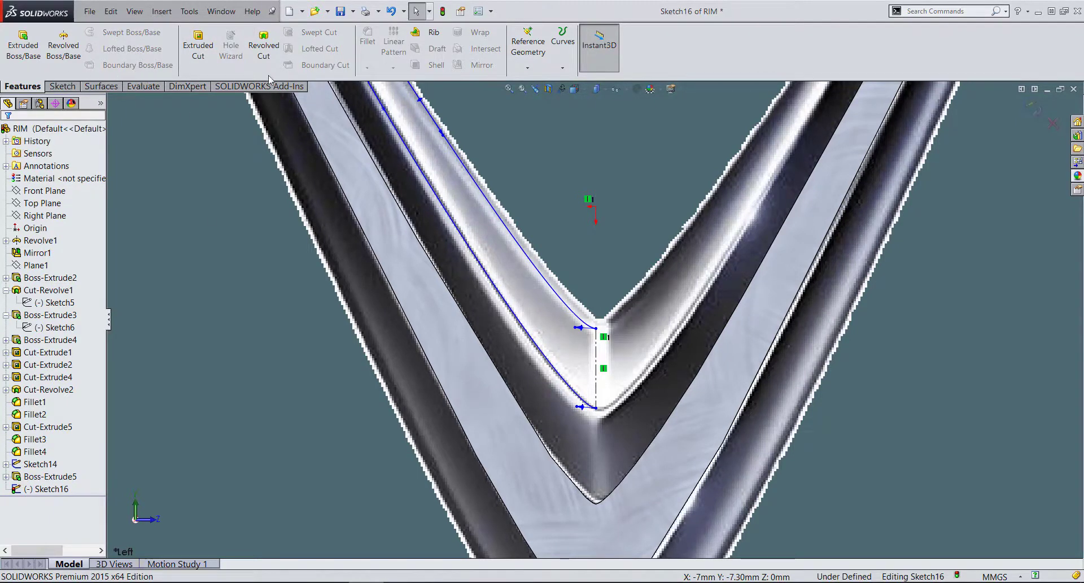
# - Cancel the linear pattern and mirror Spline1 and Spline3 across centreline Line1
pyautogui.click(62, 86)
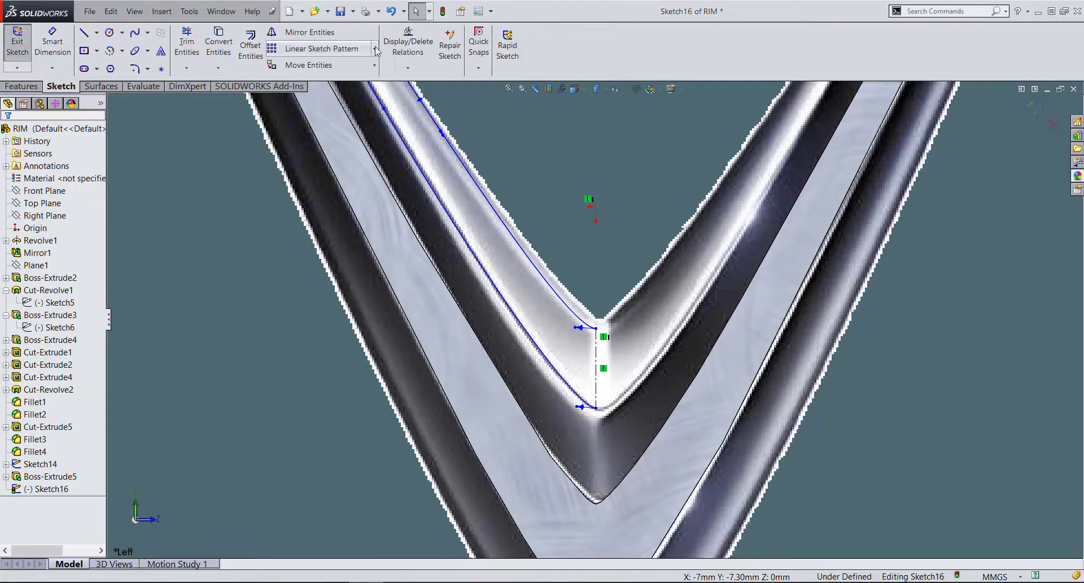
pyautogui.click(373, 50)
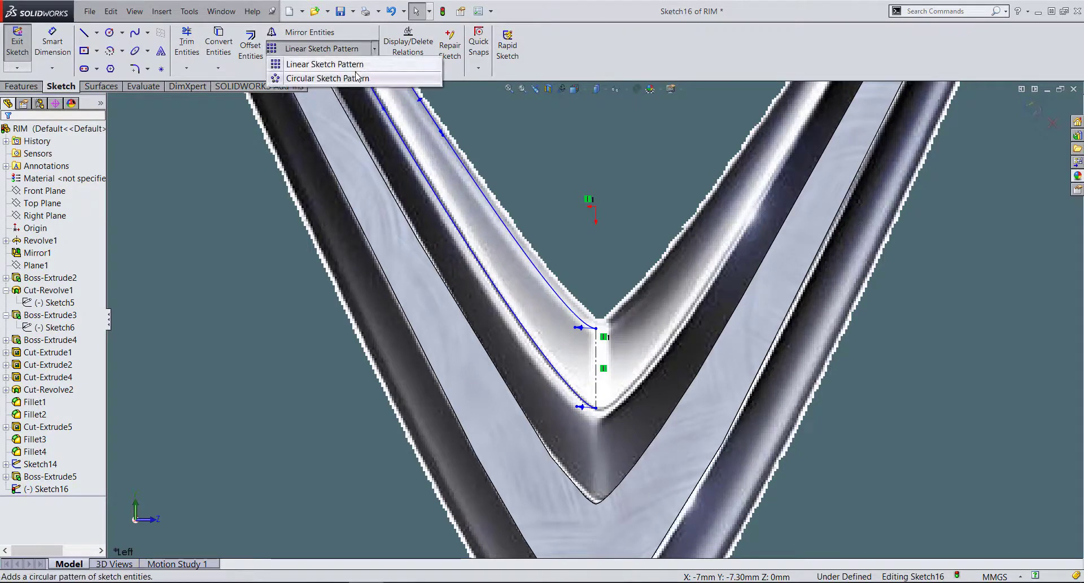
pyautogui.click(363, 64)
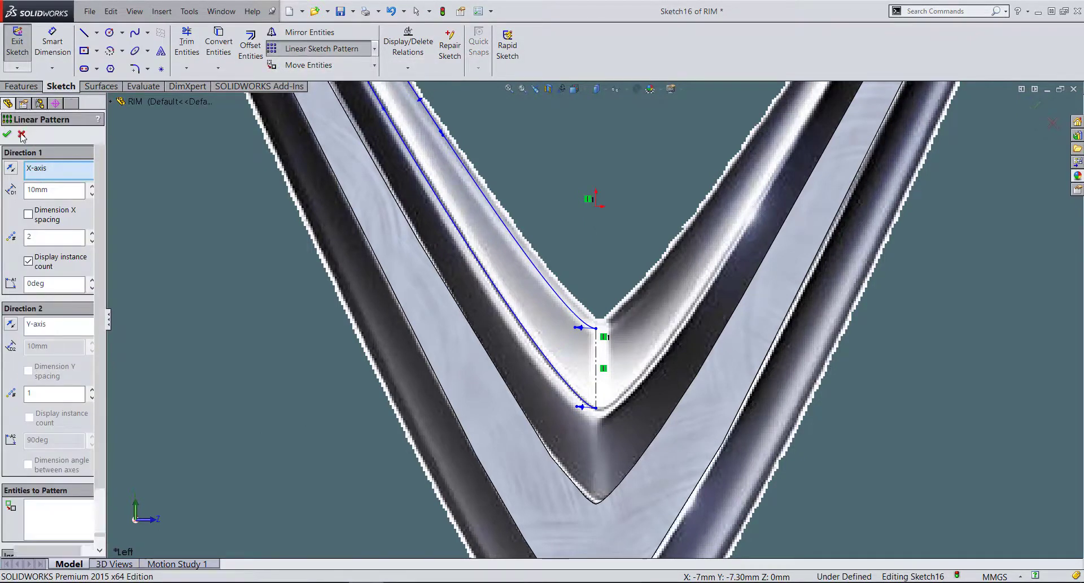
pyautogui.click(22, 134)
pyautogui.click(310, 32)
pyautogui.moveTo(574, 259); pyautogui.dragTo(490, 440)
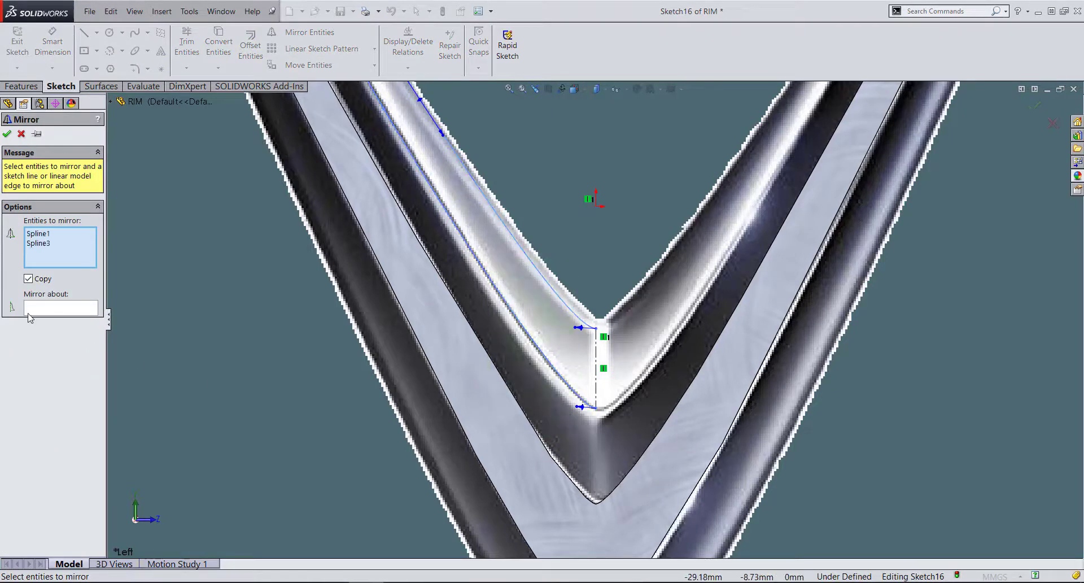
pyautogui.click(596, 361)
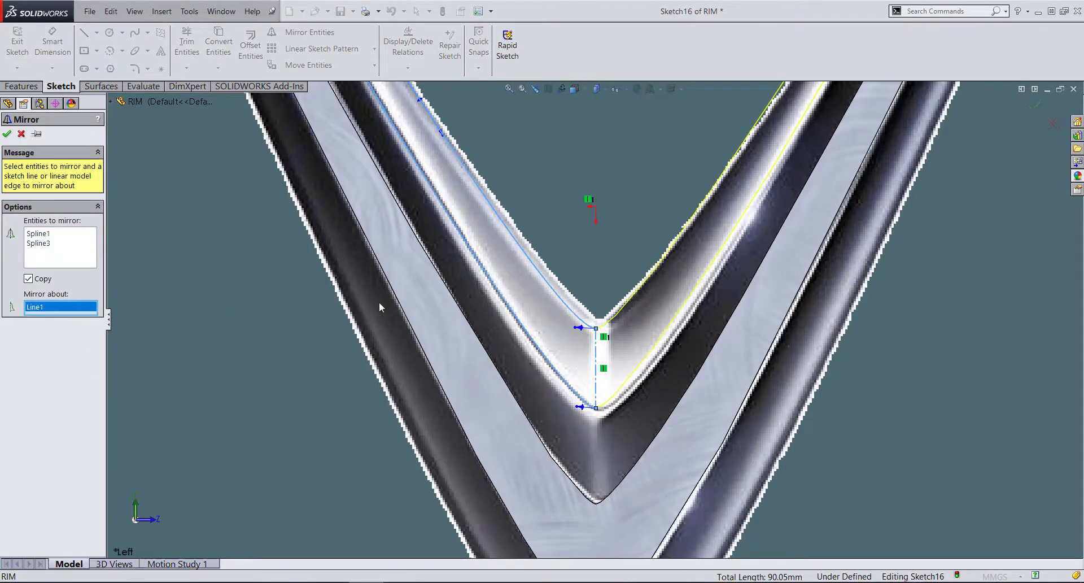
pyautogui.click(7, 133)
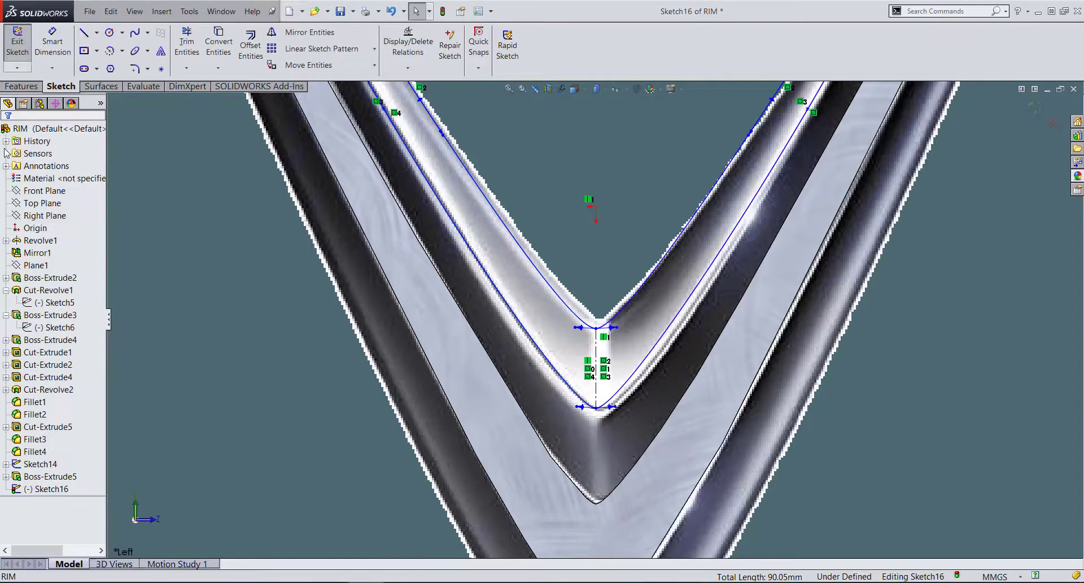
pyautogui.click(21, 86)
pyautogui.click(23, 48)
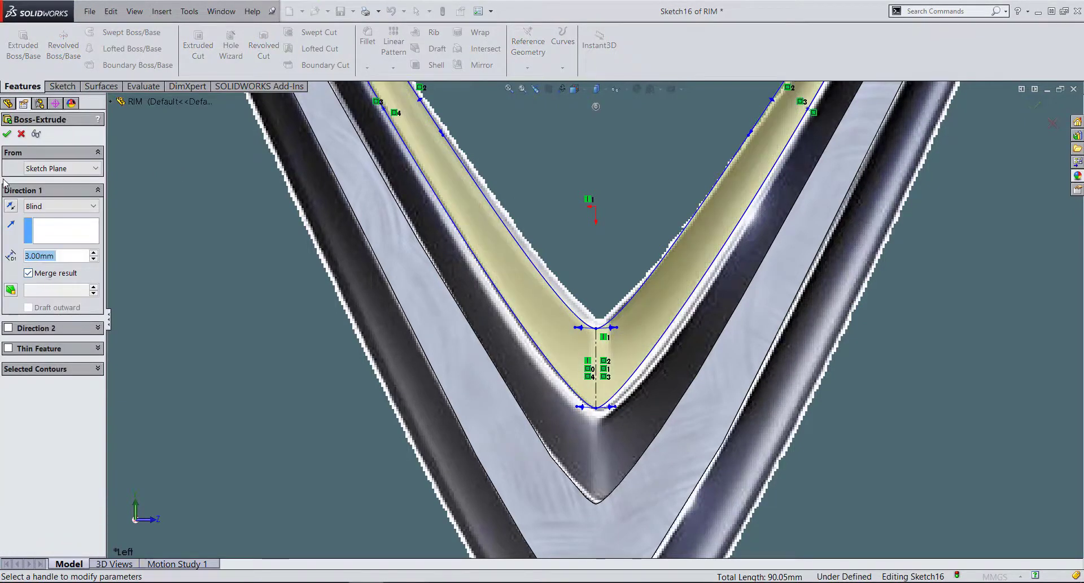
# - Extrude the V logo 2 mm with Merge result off, creating separate body Boss-Extrude12
pyautogui.click(28, 273)
pyautogui.write('2')
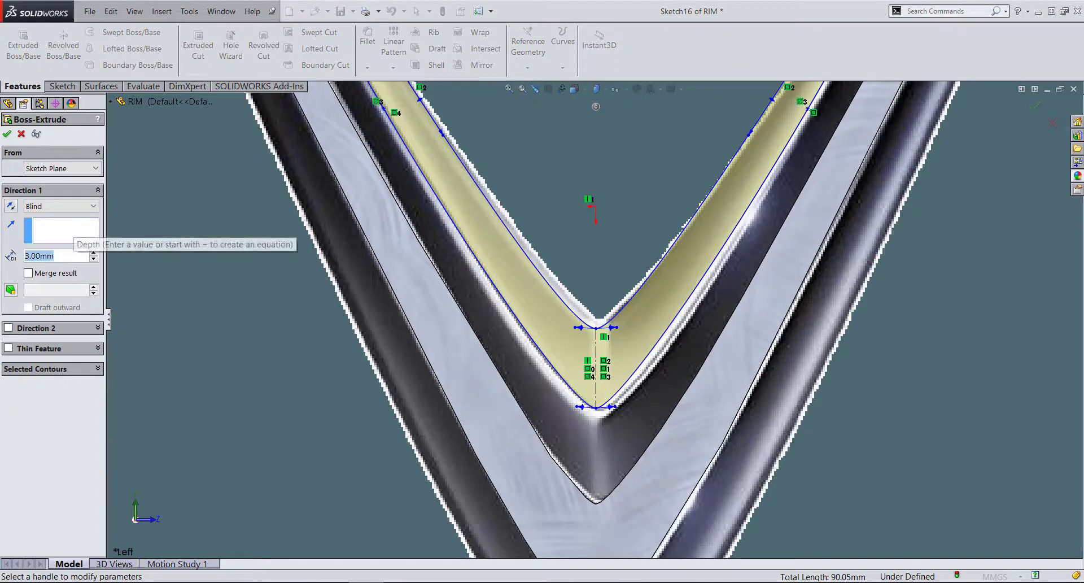
pyautogui.press('Return')
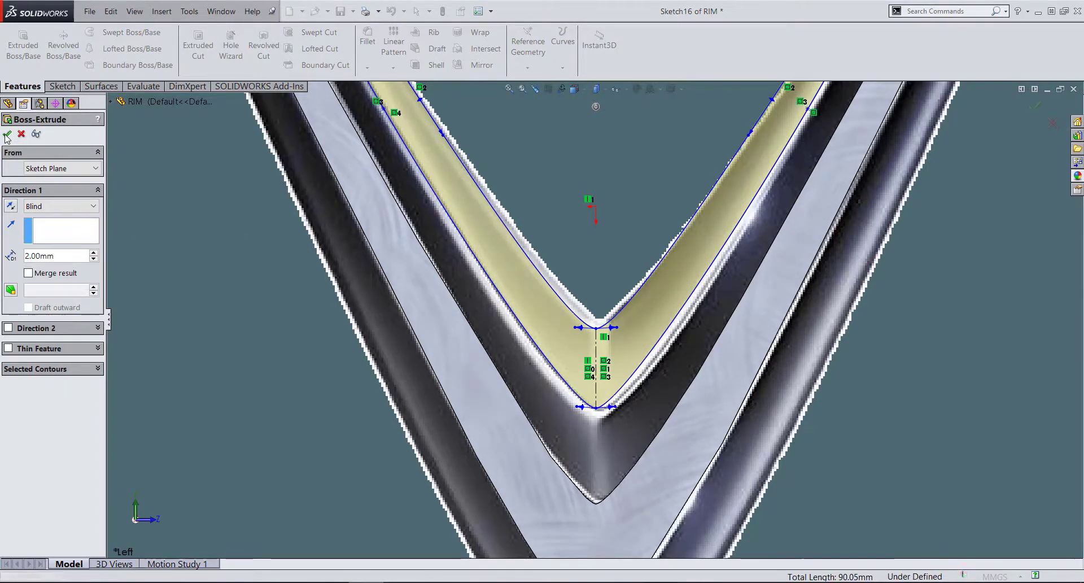
pyautogui.click(8, 135)
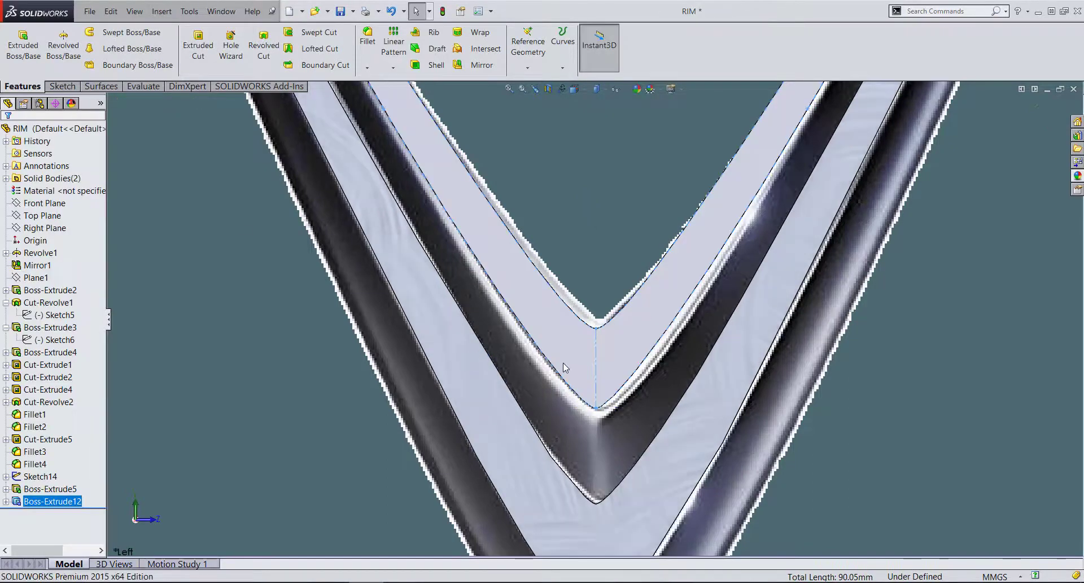
pyautogui.scroll(5, 480, 359)
pyautogui.moveTo(480, 359); pyautogui.dragTo(598, 365, button='middle')
pyautogui.scroll(-5, 598, 366)
pyautogui.scroll(2, 597, 366)
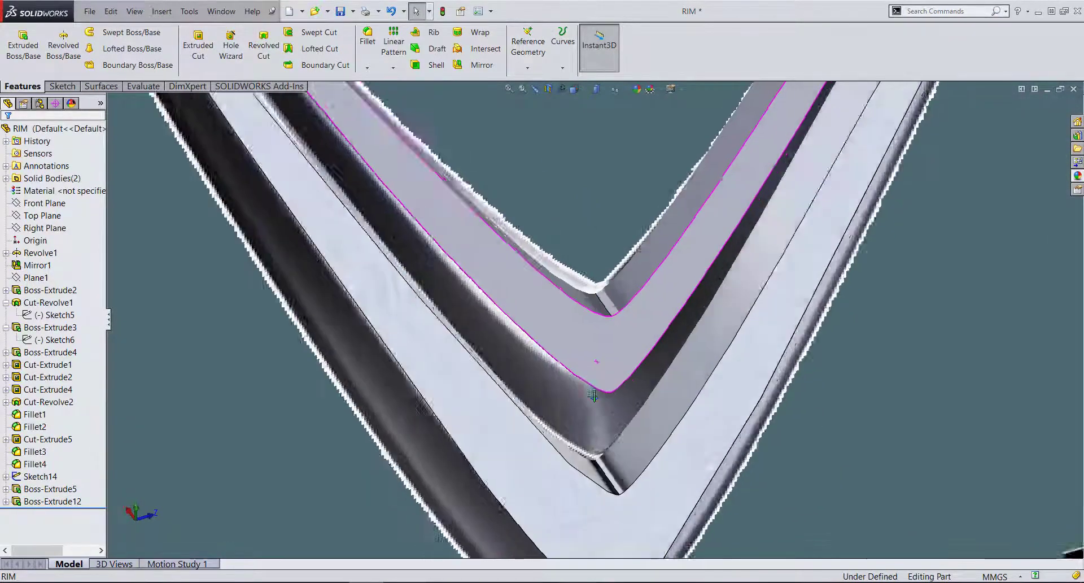
pyautogui.scroll(3, 597, 366)
pyautogui.scroll(3, 597, 366)
pyautogui.scroll(2, 598, 367)
pyautogui.scroll(-2, 599, 367)
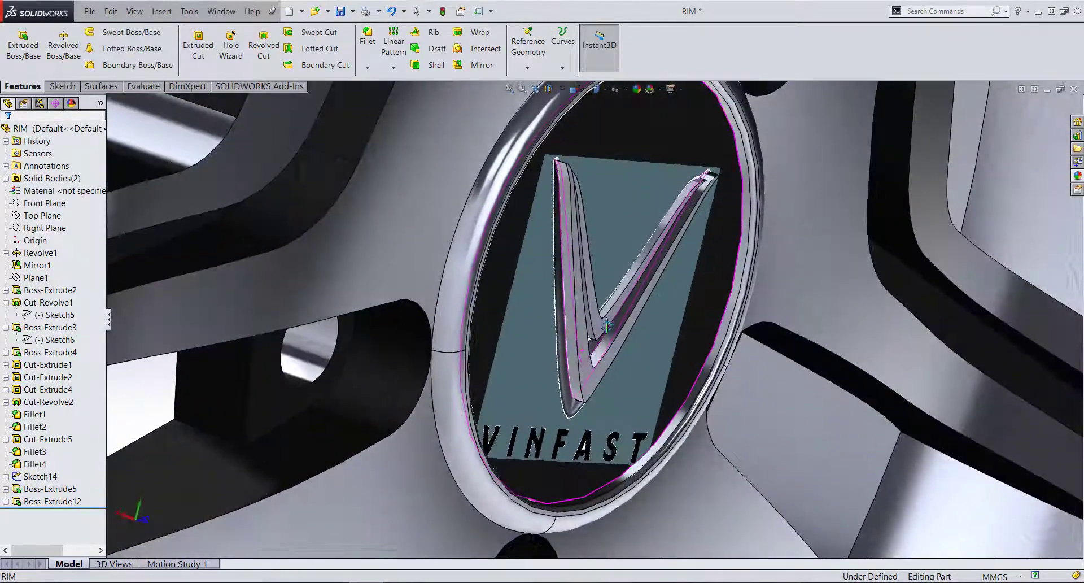
pyautogui.scroll(-5, 564, 334)
pyautogui.scroll(-1, 528, 387)
pyautogui.scroll(3, 575, 432)
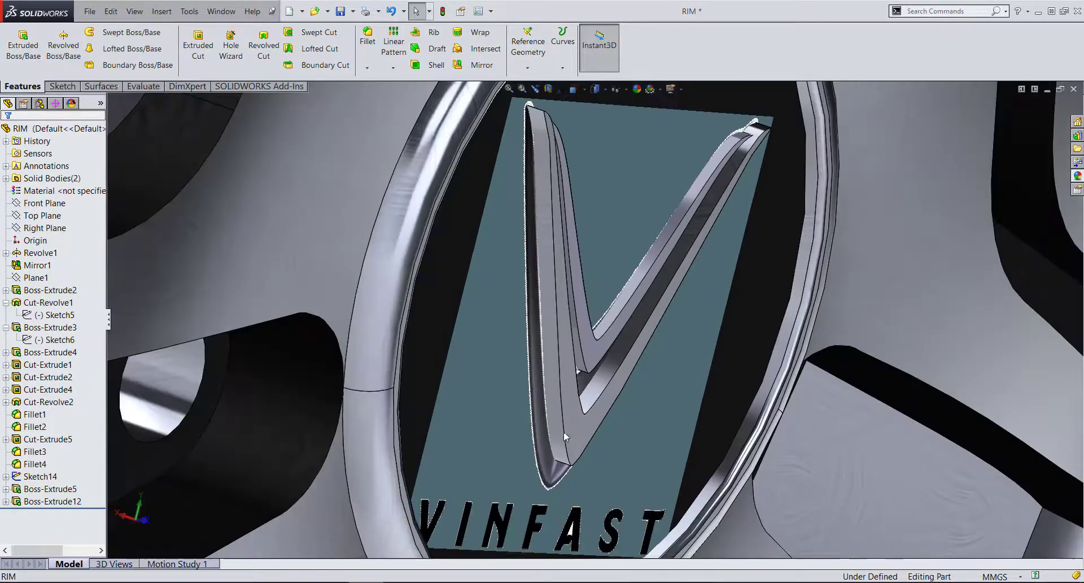
pyautogui.moveTo(563, 431); pyautogui.dragTo(578, 199, button='middle')
pyautogui.scroll(-2, 577, 198)
# - Make the reference Sketch Picture fully transparent using the Full image transparency setting
pyautogui.click(585, 188)
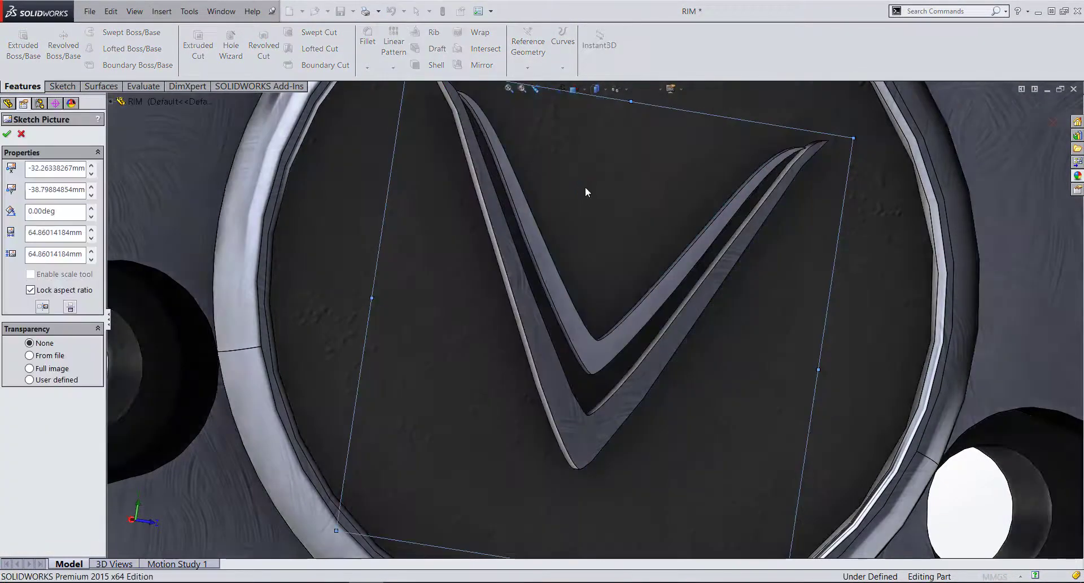
pyautogui.click(49, 382)
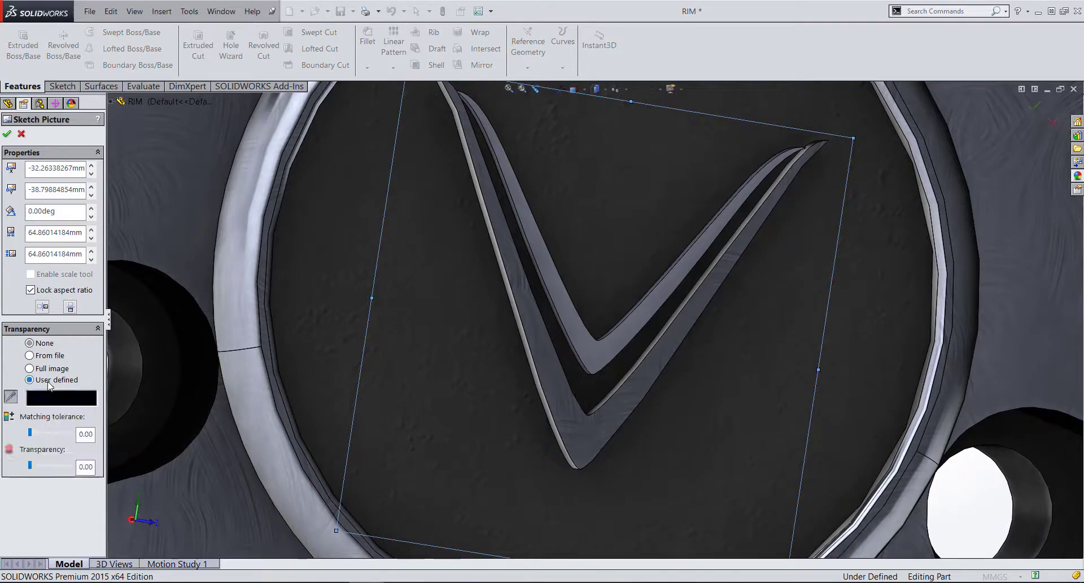
pyautogui.click(40, 369)
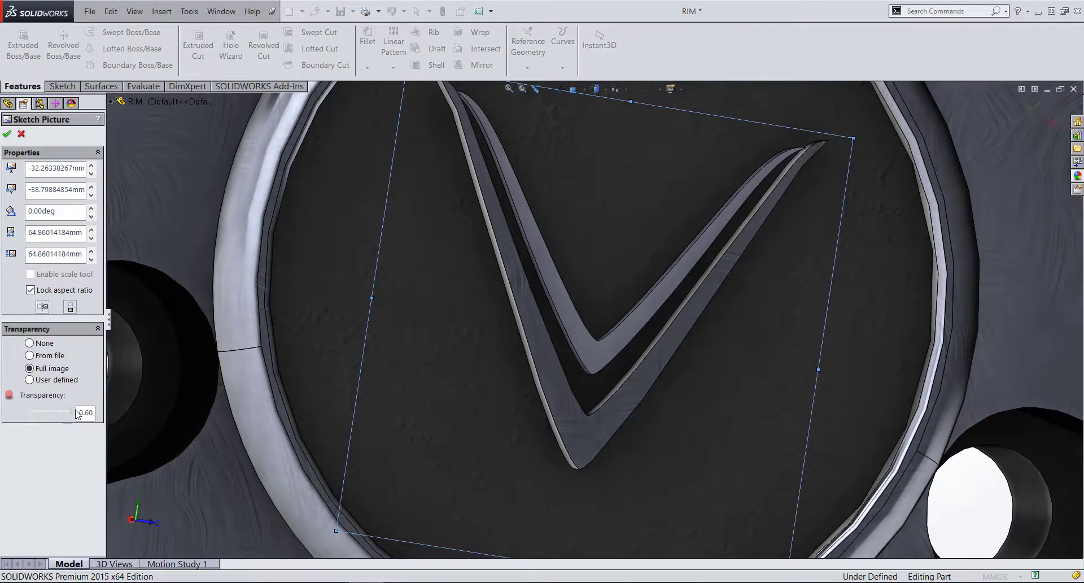
pyautogui.click(7, 133)
pyautogui.scroll(3, 566, 289)
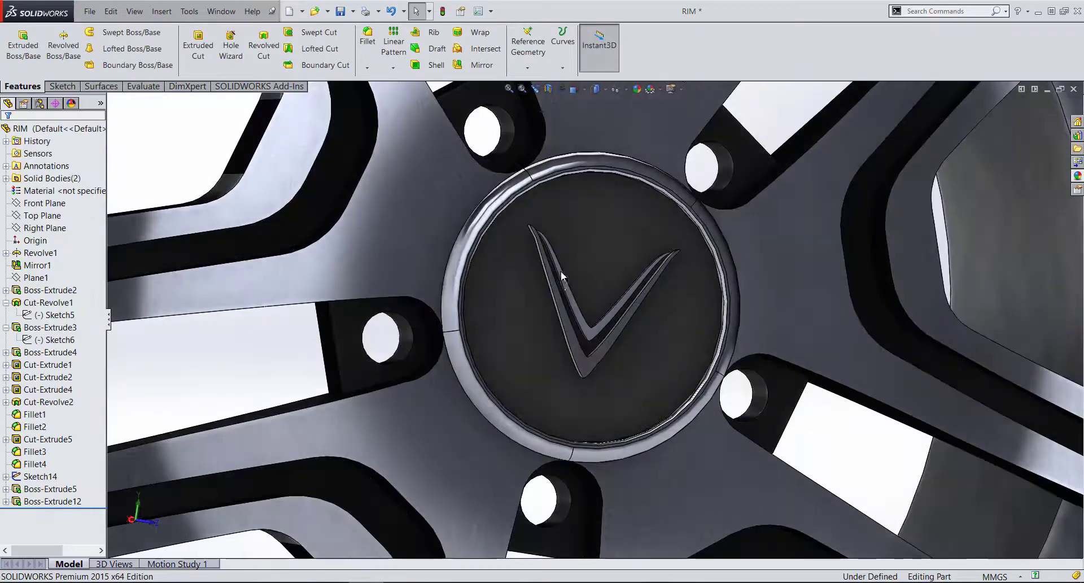
pyautogui.scroll(5, 561, 269)
pyautogui.scroll(-3, 629, 315)
pyautogui.scroll(-2, 537, 327)
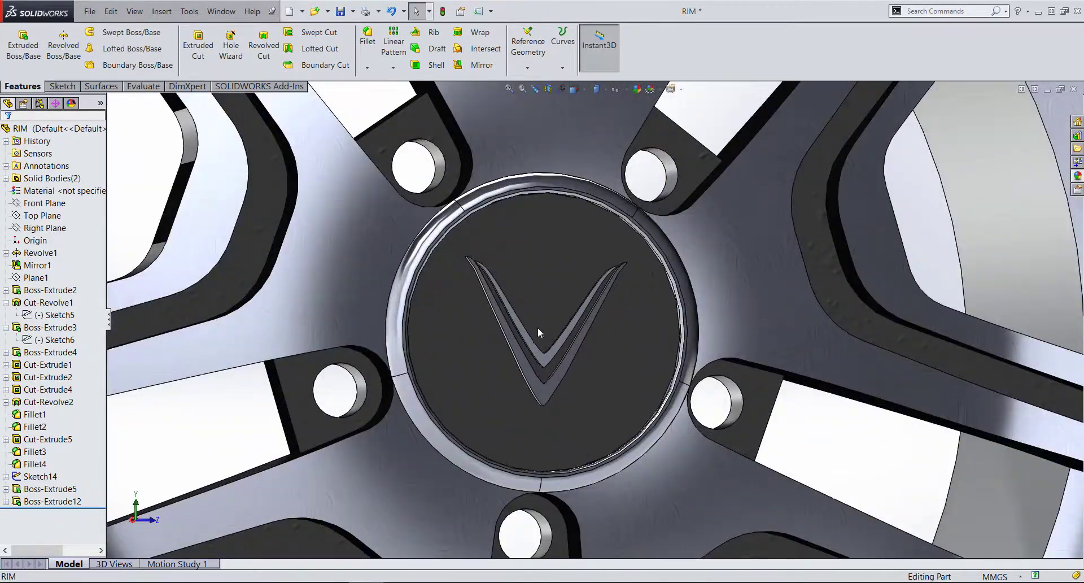
pyautogui.scroll(-3, 538, 332)
# - Orbit around the V logo and select Sketch15 under Boss-Extrude5
pyautogui.moveTo(527, 341)
pyautogui.mouseDown(button='middle')
pyautogui.moveTo(539, 327)
pyautogui.moveTo(508, 316)
pyautogui.mouseUp(button='middle')
pyautogui.scroll(2, 593, 366)
pyautogui.scroll(5, 593, 366)
pyautogui.scroll(-5, 501, 312)
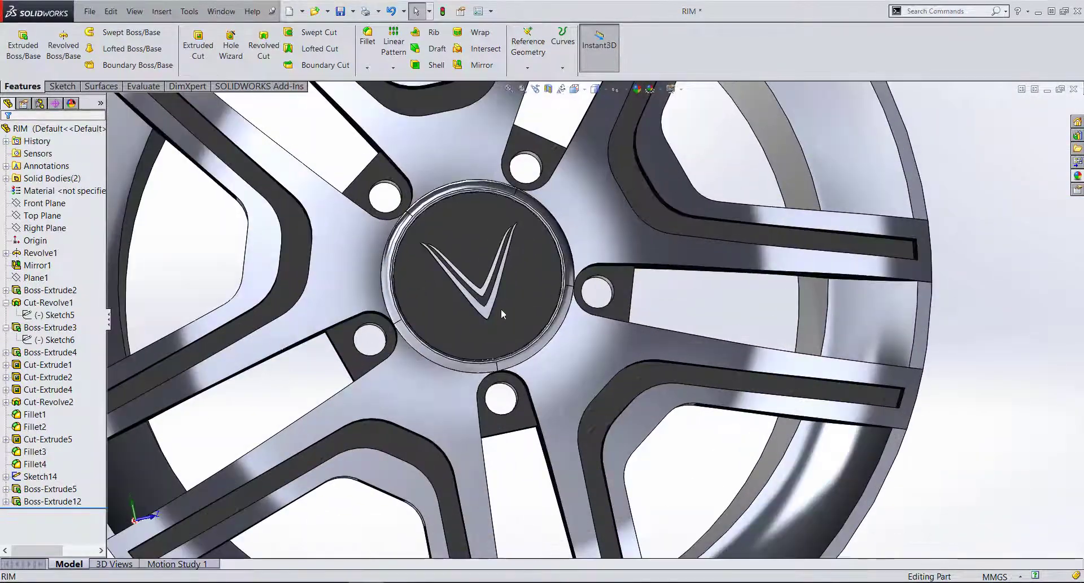
pyautogui.scroll(-4, 502, 312)
pyautogui.scroll(-1, 569, 362)
pyautogui.scroll(-2, 569, 379)
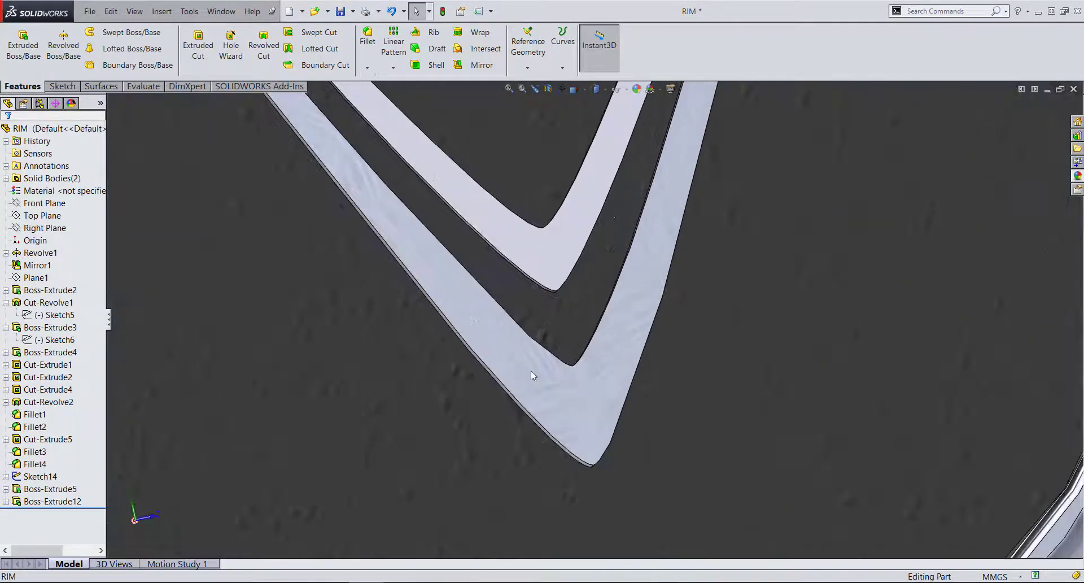
pyautogui.moveTo(502, 349)
pyautogui.mouseDown(button='middle')
pyautogui.moveTo(499, 431)
pyautogui.moveTo(544, 389)
pyautogui.moveTo(548, 371)
pyautogui.mouseUp(button='middle')
pyautogui.click(547, 370)
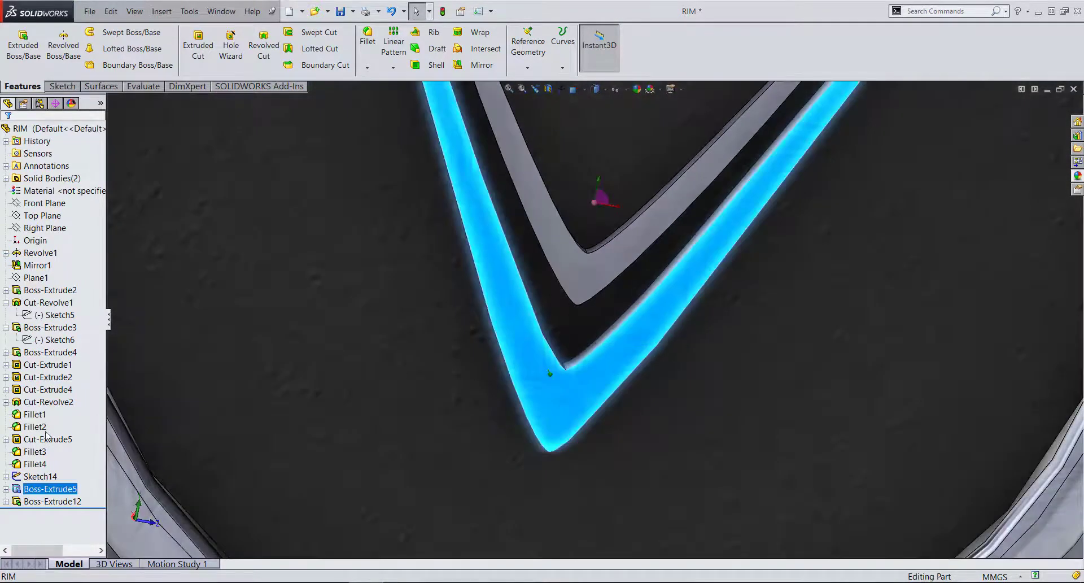
pyautogui.click(6, 488)
pyautogui.click(49, 498)
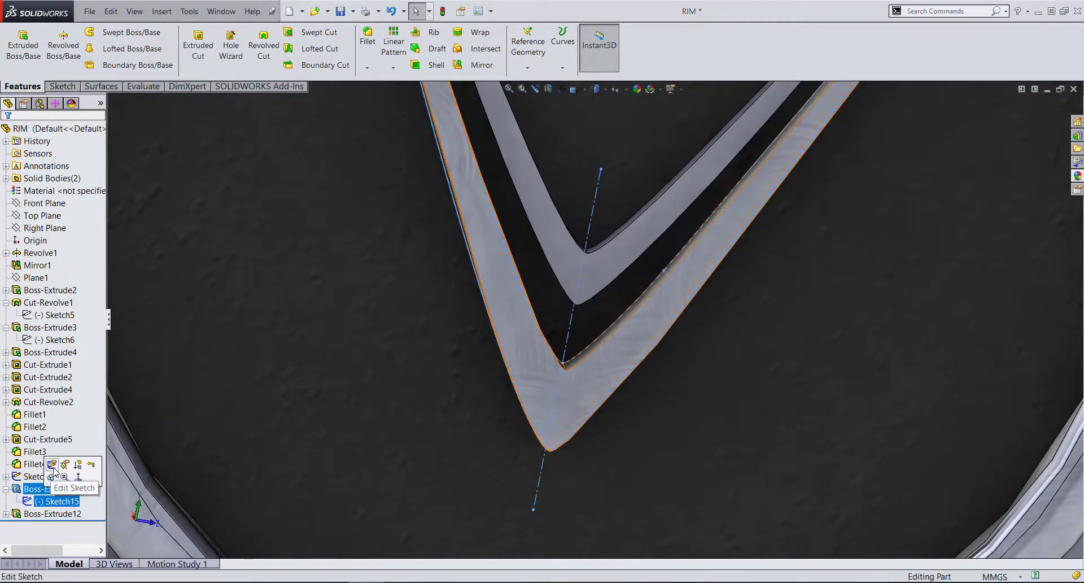
# - Restore Sketch Picture2's transparency under Sketch14 so the VINFAST picture shows, then select Sketch15
pyautogui.click(52, 464)
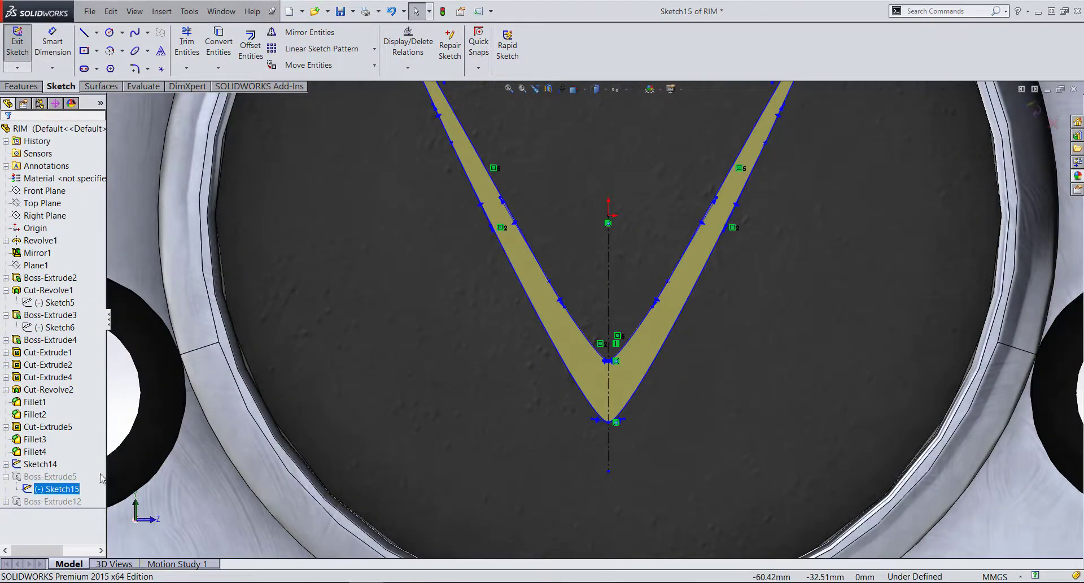
pyautogui.click(44, 464)
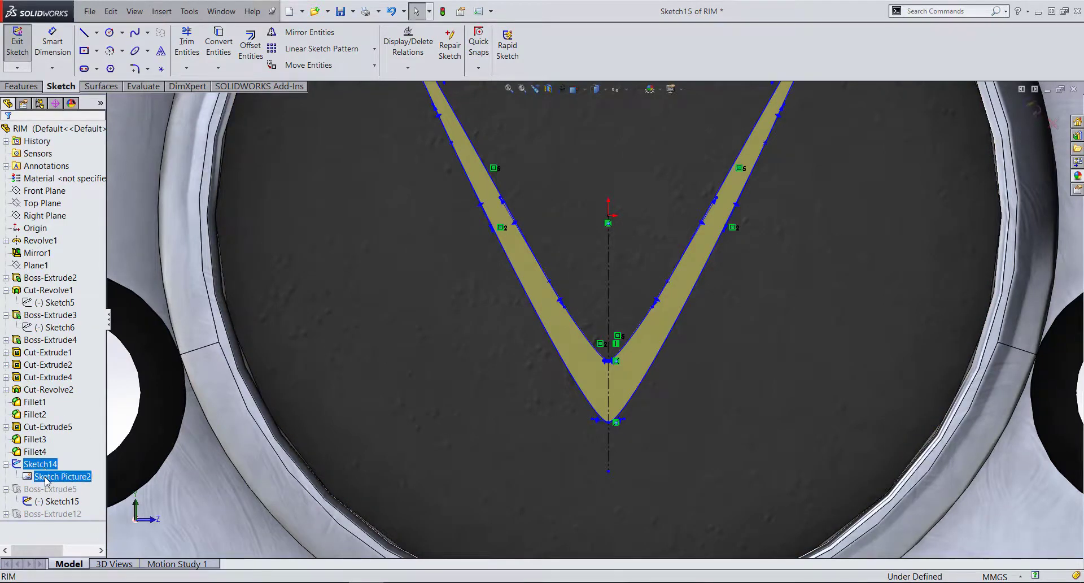
pyautogui.doubleClick(49, 478)
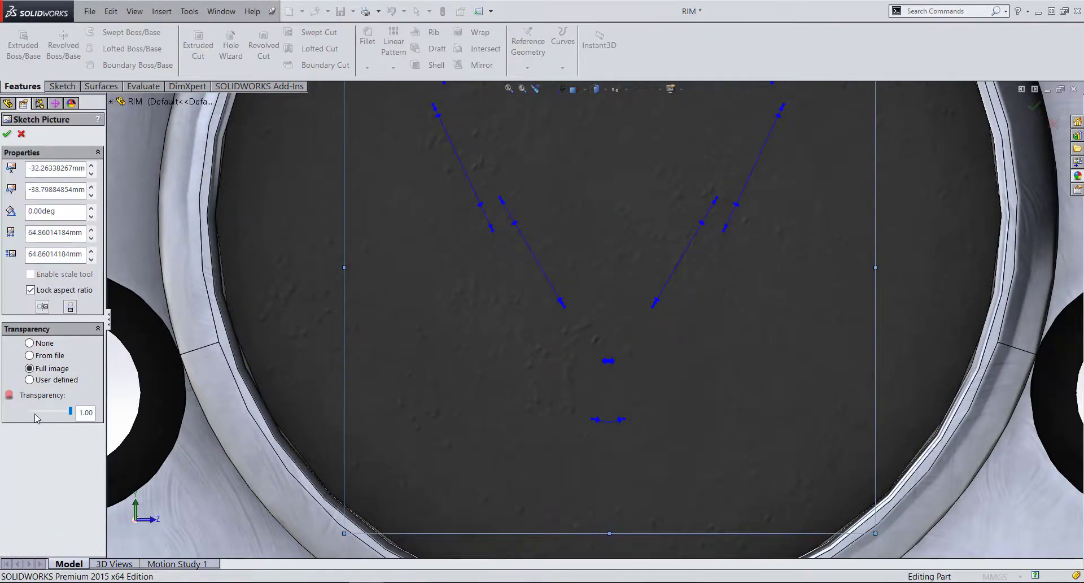
pyautogui.click(7, 133)
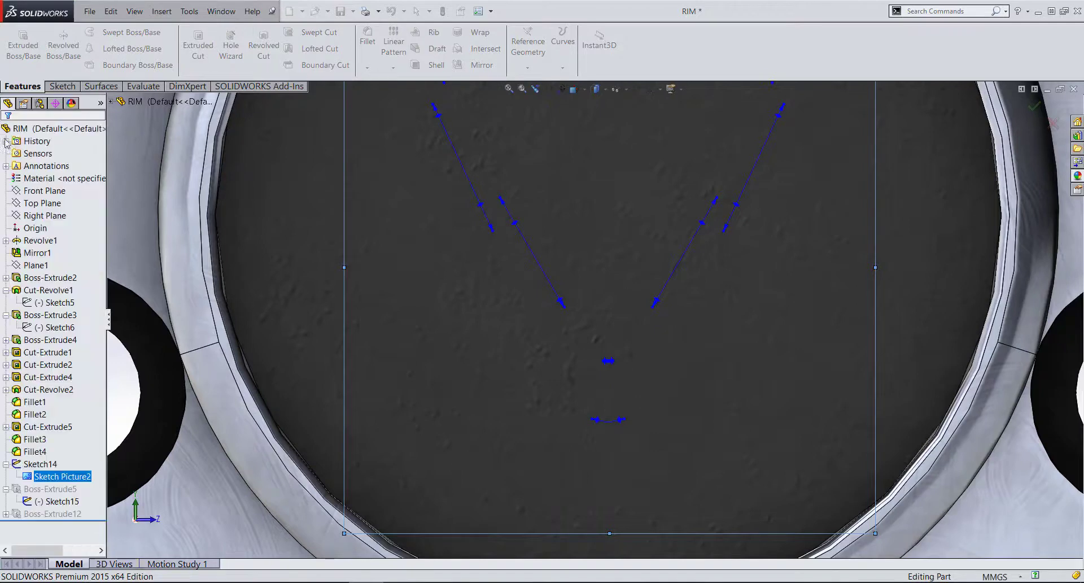
pyautogui.scroll(-5, 621, 381)
pyautogui.scroll(-4, 605, 451)
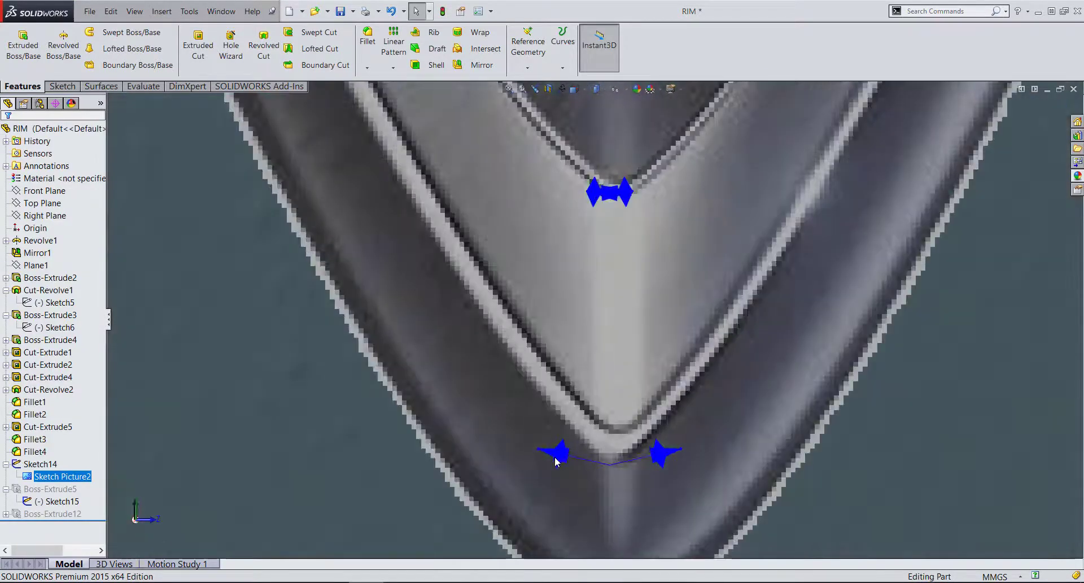
pyautogui.keyDown('ctrl'); pyautogui.click(50, 500); pyautogui.keyUp('ctrl')
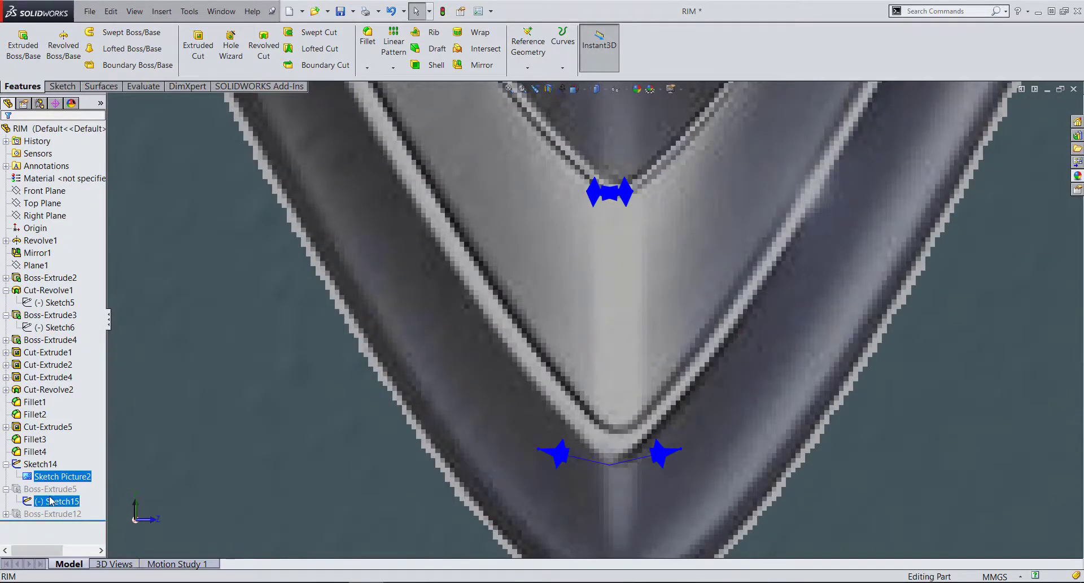
# - Edit Sketch15 and zoom to compare the V outline against the VINFAST reference picture
pyautogui.click(45, 477)
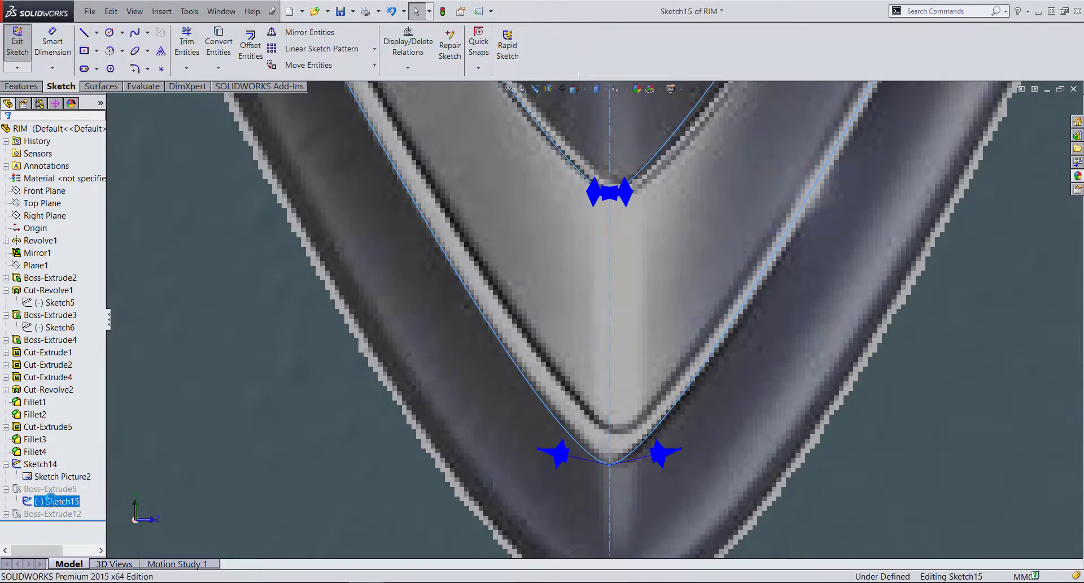
pyautogui.scroll(-3, 563, 431)
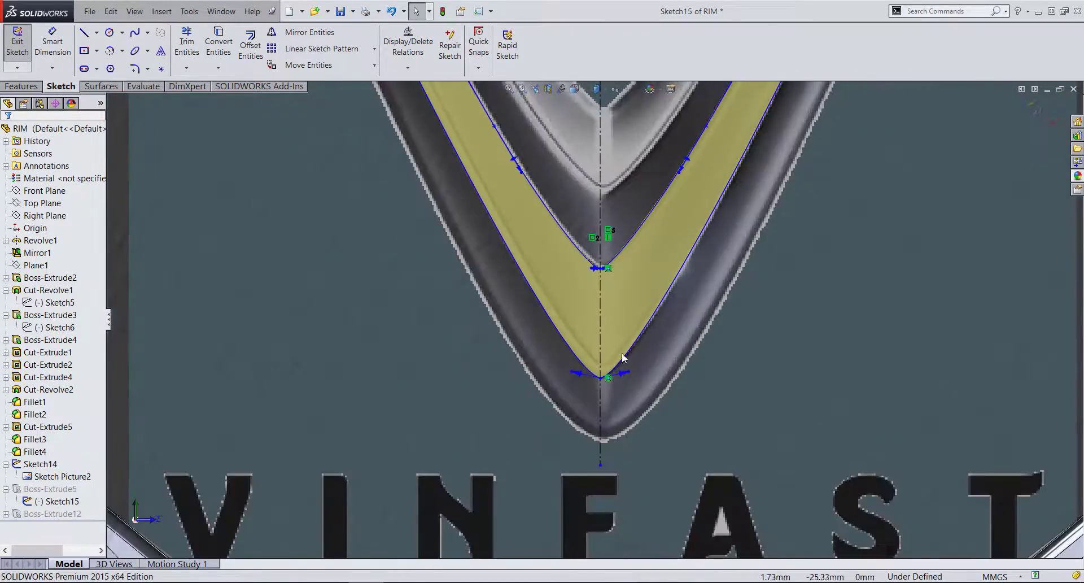
pyautogui.scroll(-3, 614, 344)
pyautogui.scroll(-2, 612, 340)
pyautogui.scroll(-2, 612, 339)
pyautogui.scroll(5, 669, 457)
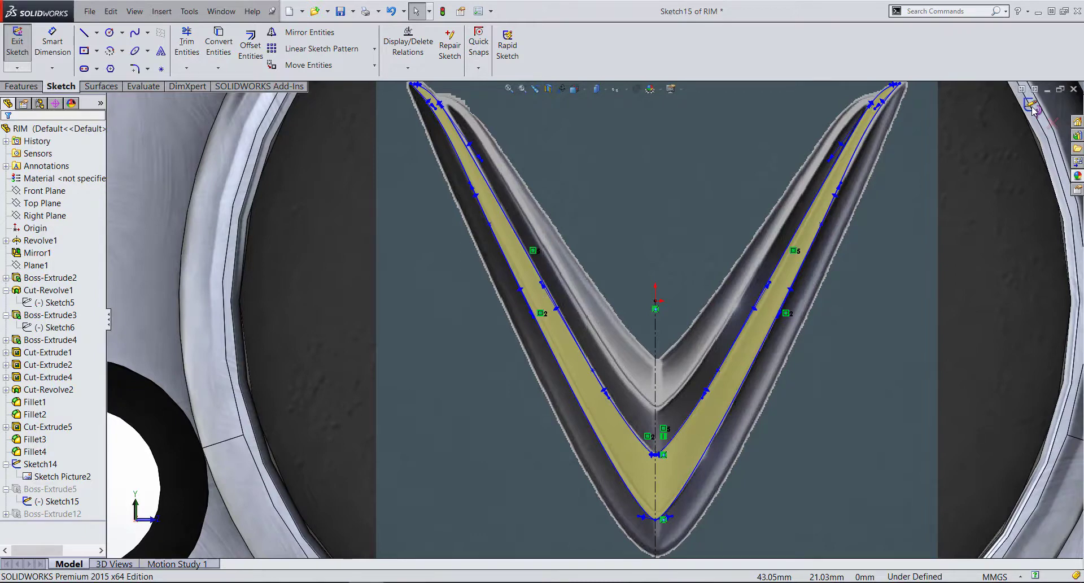
pyautogui.scroll(3, 707, 422)
pyautogui.scroll(-5, 631, 358)
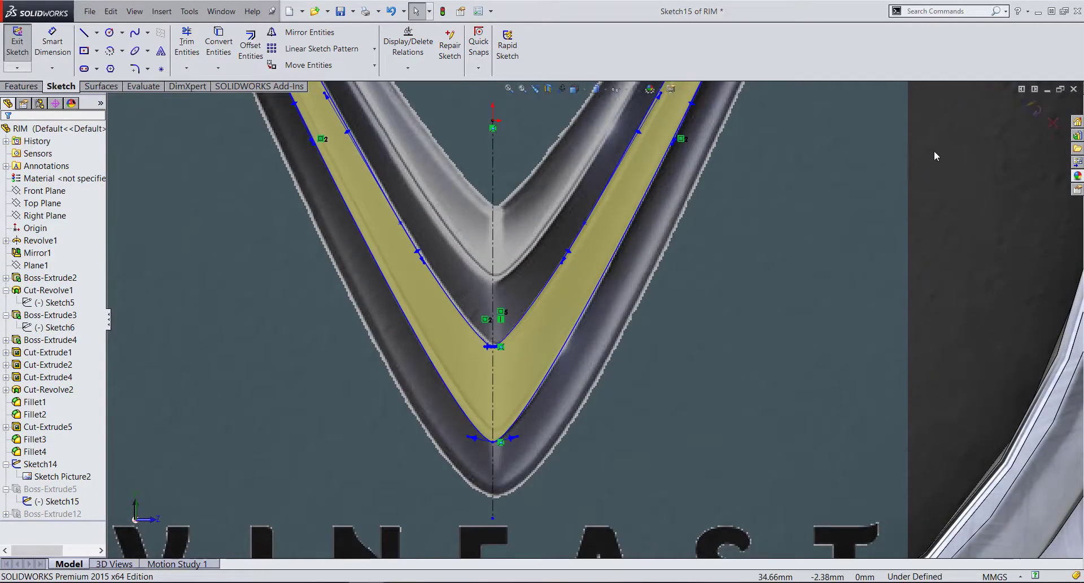
pyautogui.click(1034, 113)
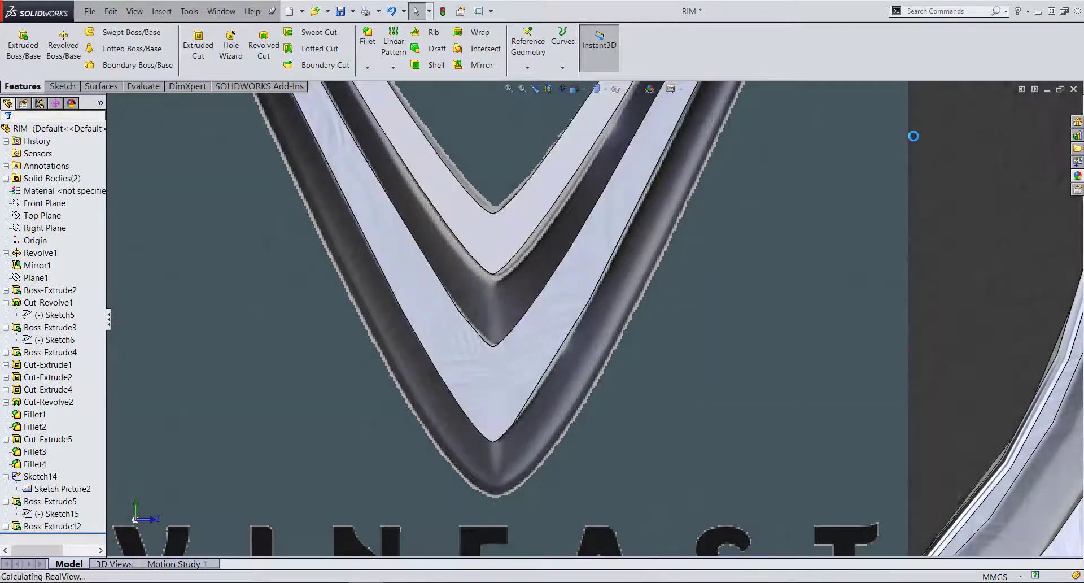
pyautogui.scroll(3, 522, 288)
pyautogui.scroll(-2, 539, 269)
pyautogui.scroll(-2, 540, 269)
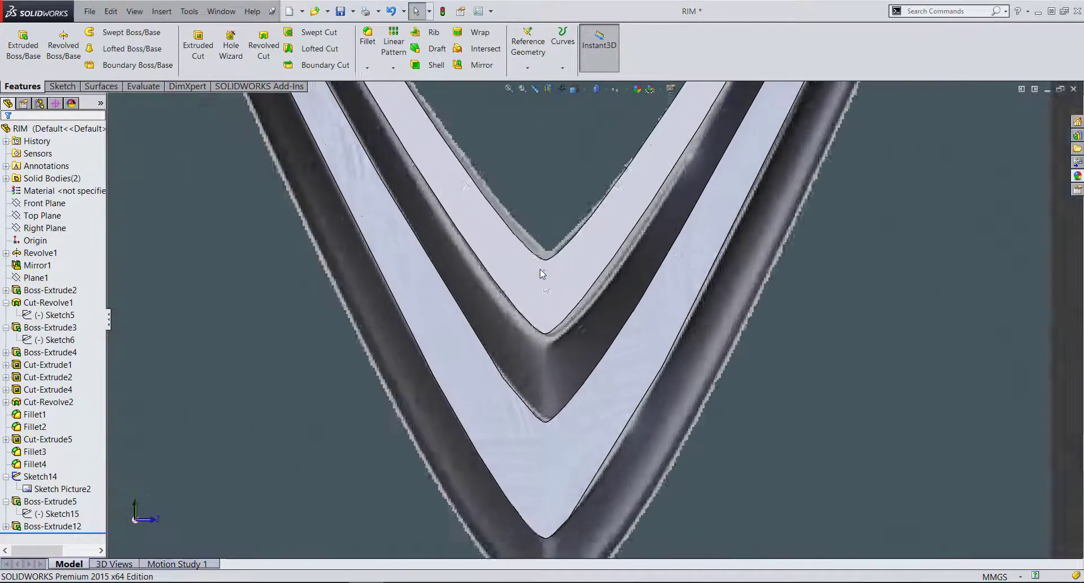
pyautogui.scroll(-1, 536, 305)
pyautogui.scroll(-1, 531, 340)
pyautogui.scroll(1, 530, 339)
pyautogui.scroll(2, 530, 339)
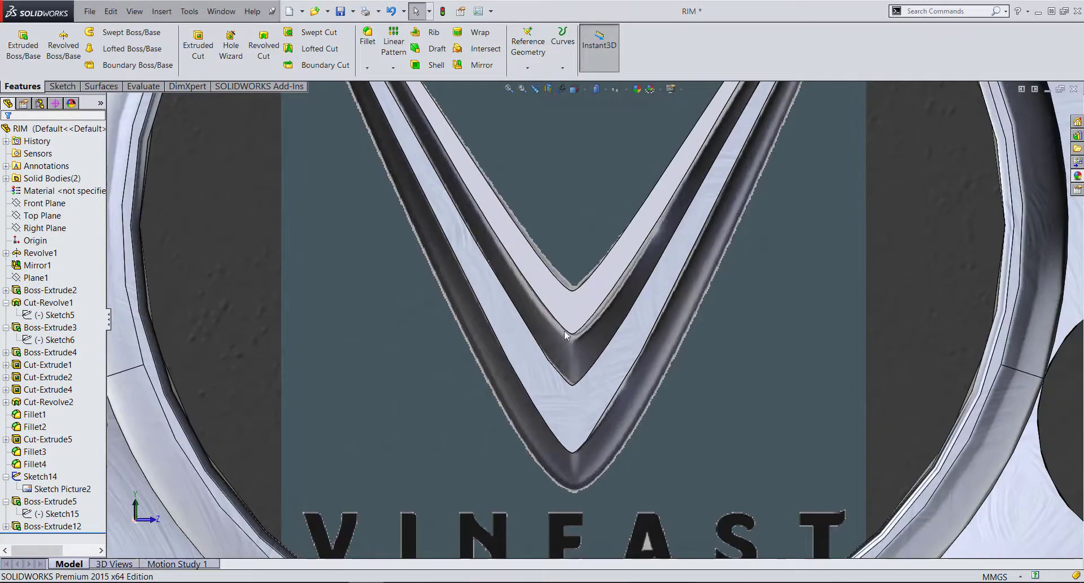
pyautogui.scroll(-1, 601, 364)
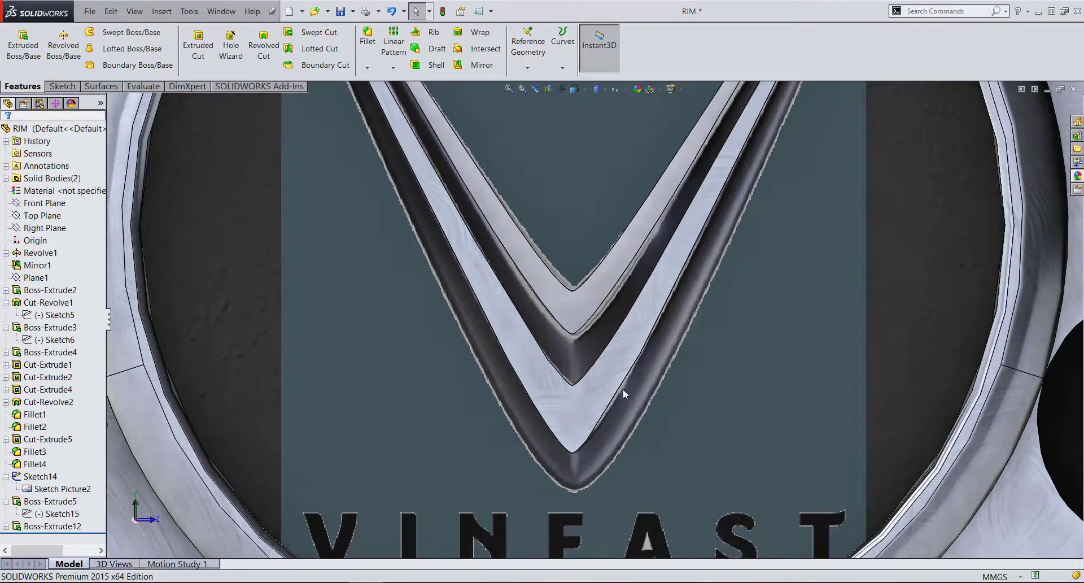
pyautogui.scroll(2, 621, 388)
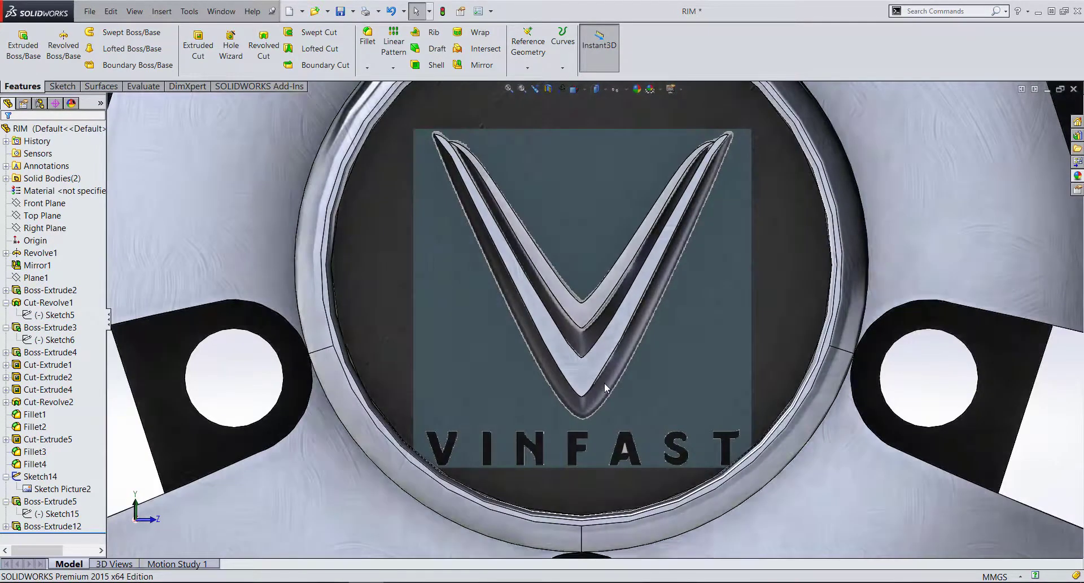
pyautogui.moveTo(585, 364)
pyautogui.mouseDown(button='middle')
pyautogui.moveTo(581, 322)
pyautogui.moveTo(514, 317)
pyautogui.moveTo(592, 356)
pyautogui.mouseUp(button='middle')
pyautogui.scroll(3, 592, 357)
pyautogui.scroll(-5, 610, 272)
pyautogui.moveTo(609, 275)
pyautogui.mouseDown(button='middle')
pyautogui.moveTo(582, 339)
pyautogui.moveTo(598, 438)
pyautogui.moveTo(569, 356)
pyautogui.moveTo(583, 383)
pyautogui.moveTo(553, 343)
pyautogui.moveTo(564, 314)
pyautogui.moveTo(598, 305)
pyautogui.mouseUp(button='middle')
pyautogui.scroll(2, 598, 305)
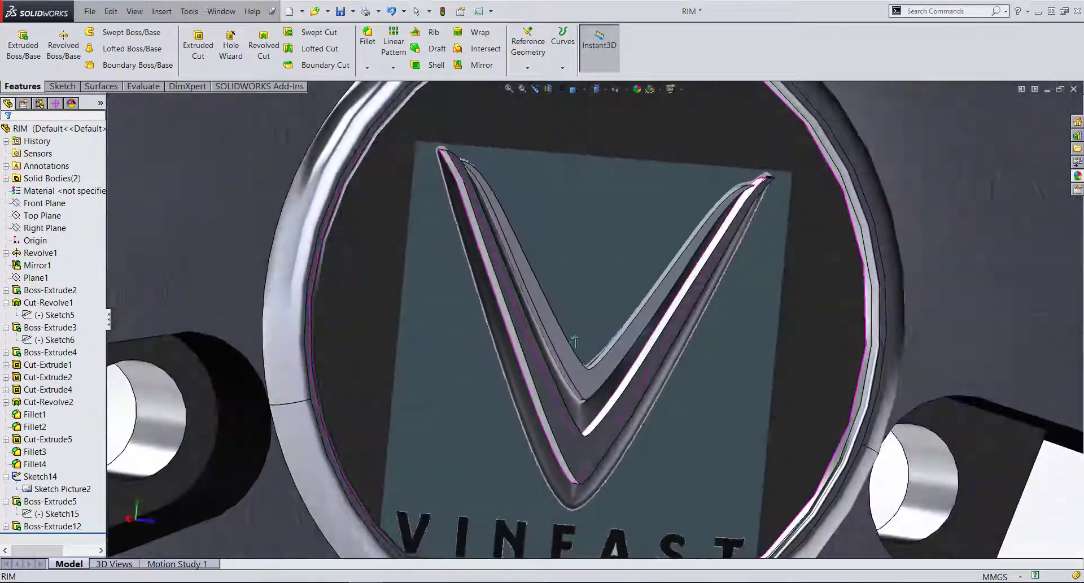
pyautogui.scroll(3, 589, 342)
pyautogui.scroll(5, 589, 342)
pyautogui.scroll(3, 588, 341)
pyautogui.scroll(-3, 621, 316)
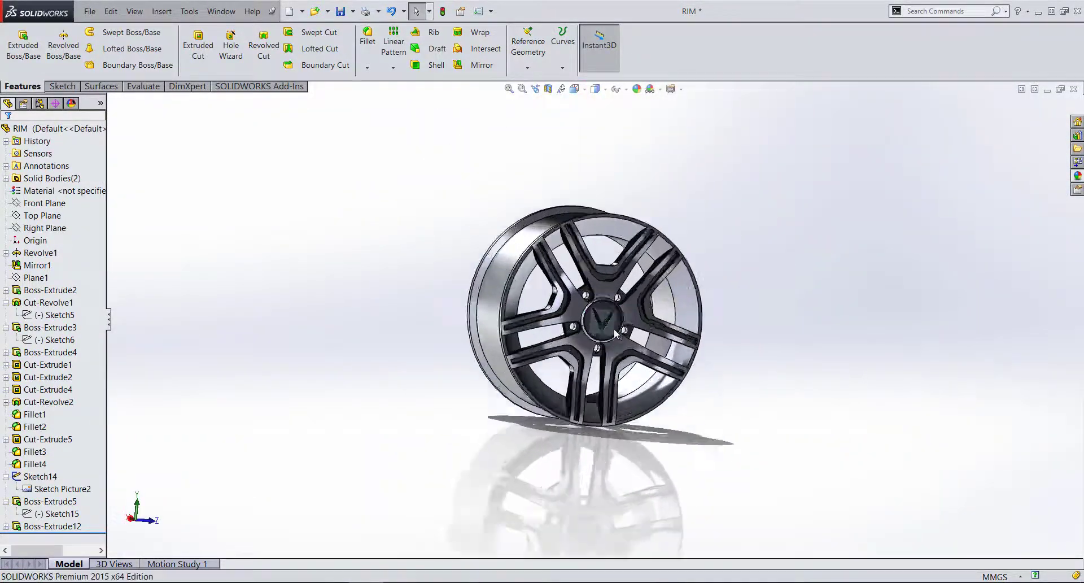
pyautogui.scroll(-6, 622, 317)
pyautogui.scroll(-4, 613, 303)
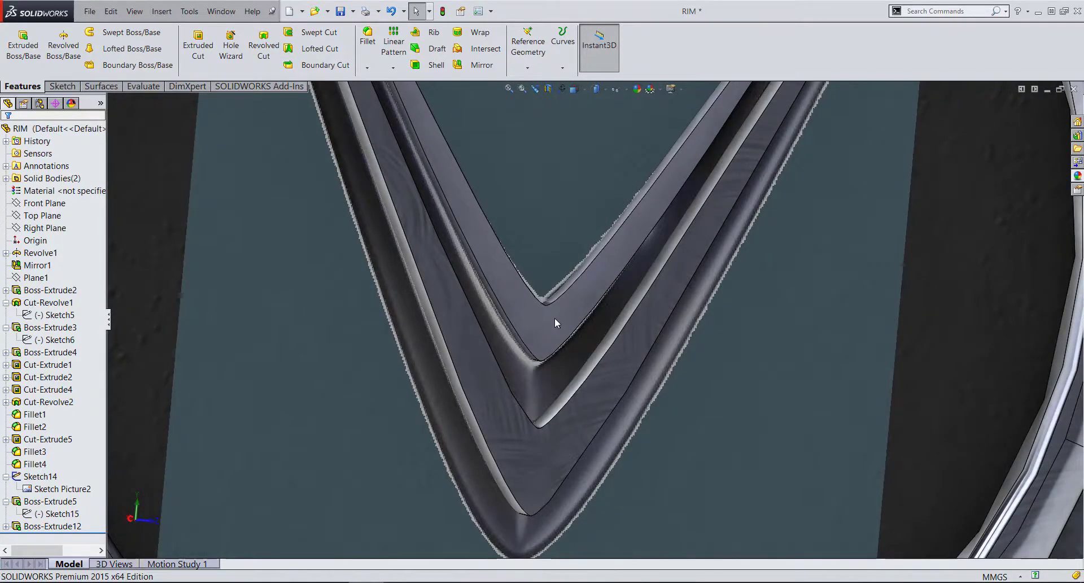
pyautogui.scroll(4, 600, 481)
pyautogui.moveTo(531, 480); pyautogui.dragTo(569, 504, button='middle')
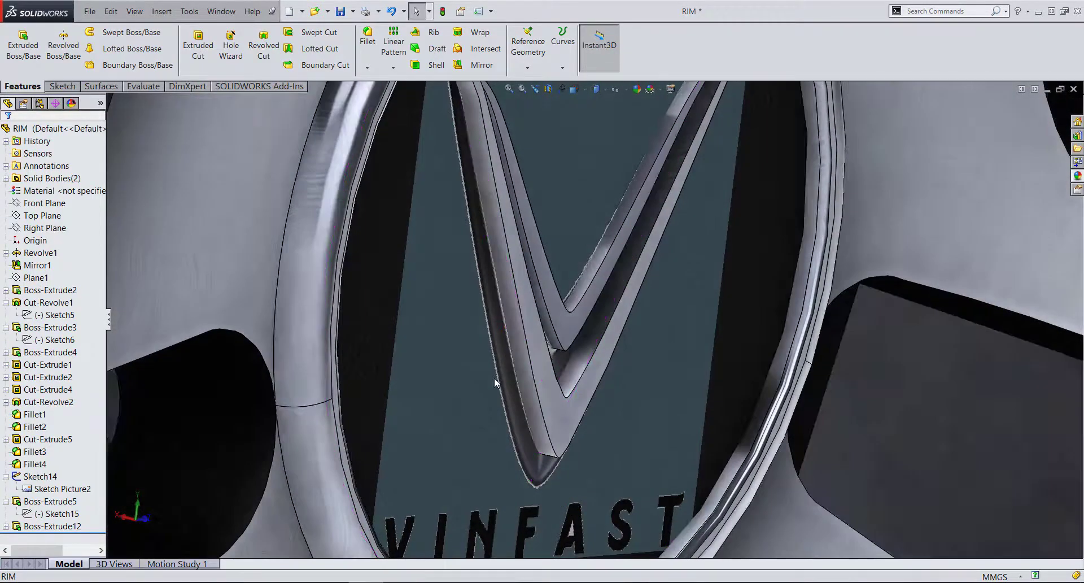
# - Start a Fillet on a V logo edge, expand Setback Parameters, then switch to FilletXpert at 10.00 mm
pyautogui.click(366, 67)
pyautogui.click(386, 80)
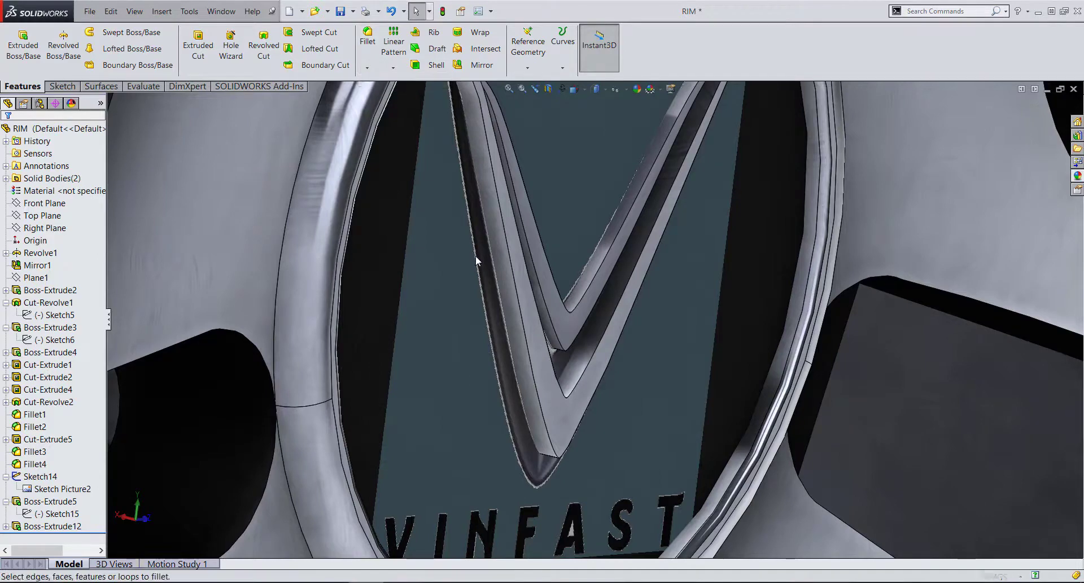
pyautogui.scroll(-3, 506, 356)
pyautogui.scroll(-1, 512, 351)
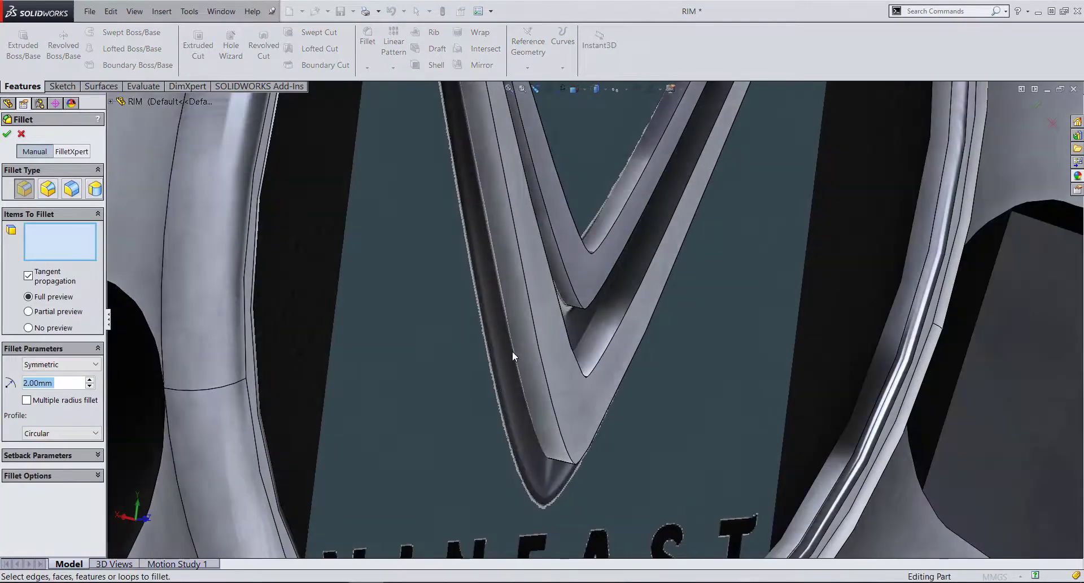
pyautogui.click(513, 350)
pyautogui.moveTo(552, 463); pyautogui.dragTo(434, 225, button='middle')
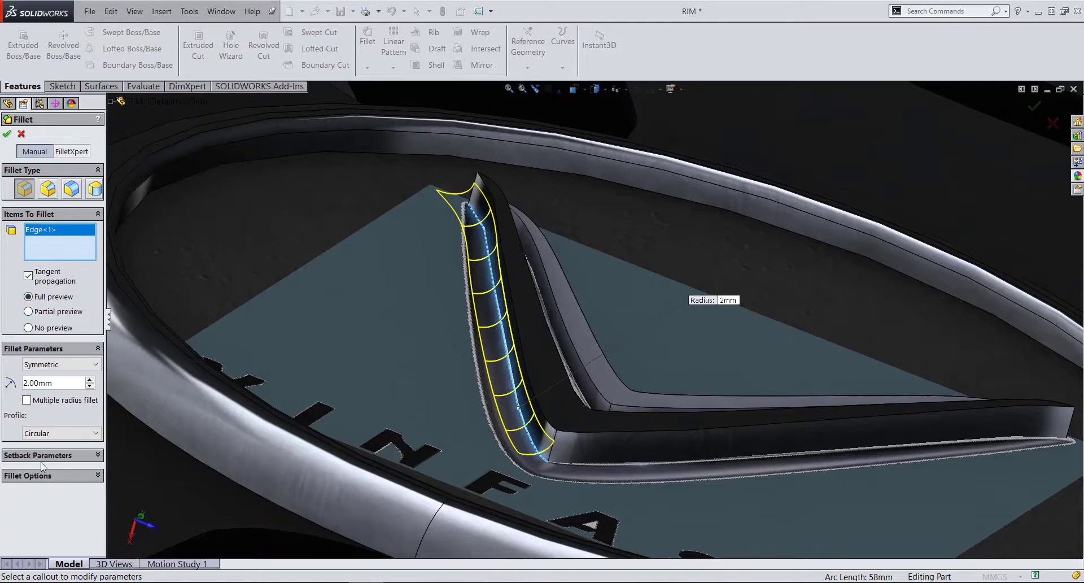
pyautogui.click(60, 455)
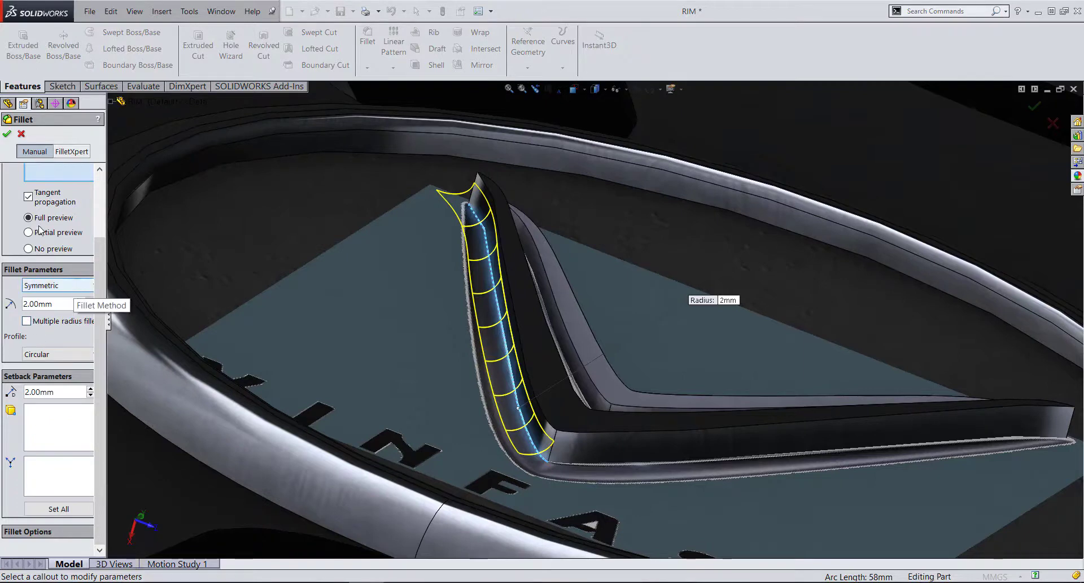
pyautogui.click(67, 152)
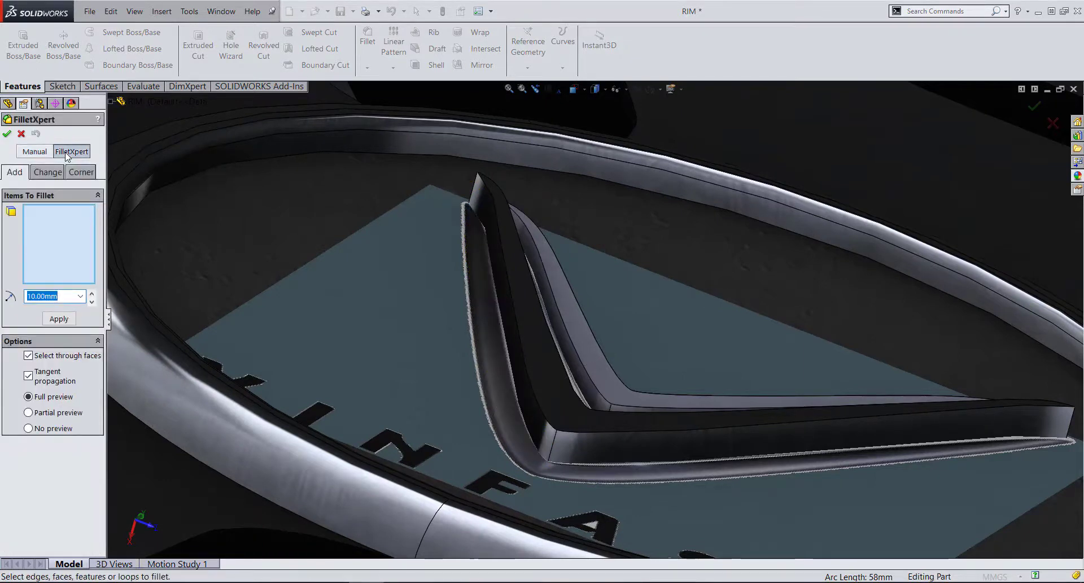
# - Pick the V logo's outer edge in FilletXpert and set the radius to 0.00 mm
pyautogui.click(520, 410)
pyautogui.moveTo(520, 410)
pyautogui.mouseDown(button='middle')
pyautogui.moveTo(611, 348)
pyautogui.moveTo(536, 393)
pyautogui.mouseUp(button='middle')
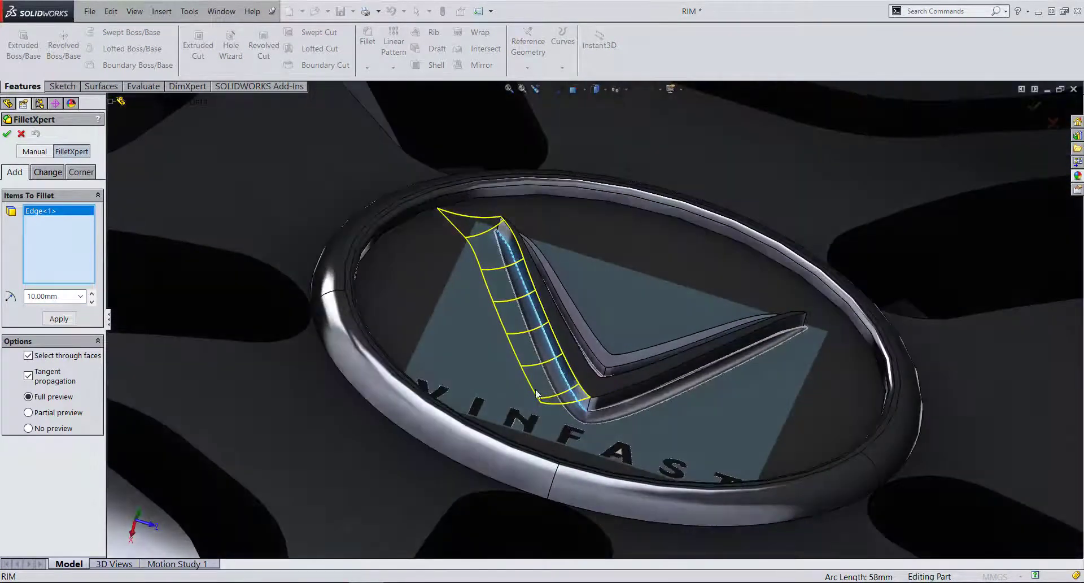
pyautogui.click(91, 301)
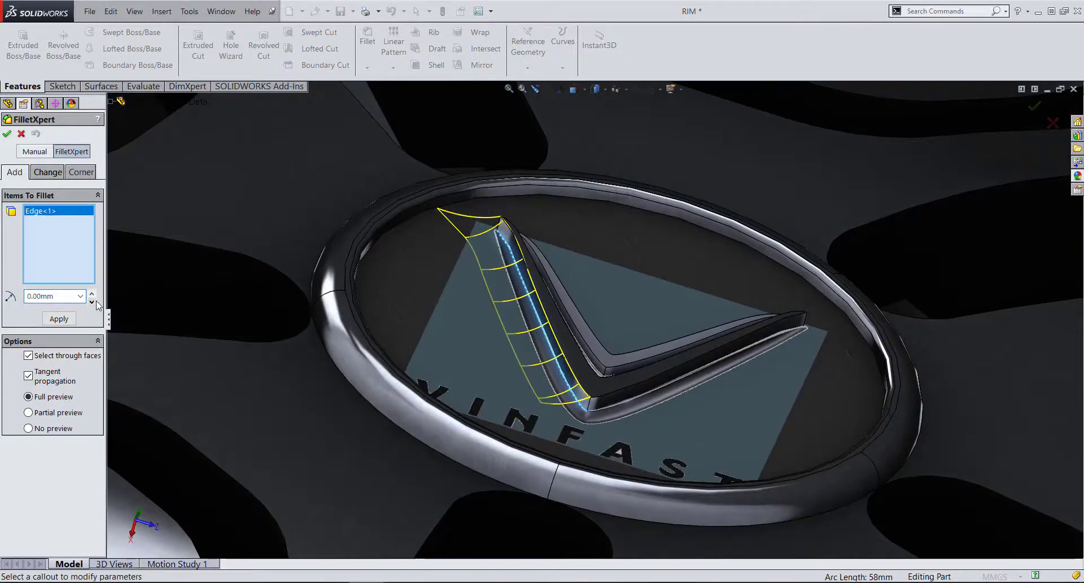
pyautogui.scroll(-5, 585, 380)
pyautogui.scroll(5, 584, 380)
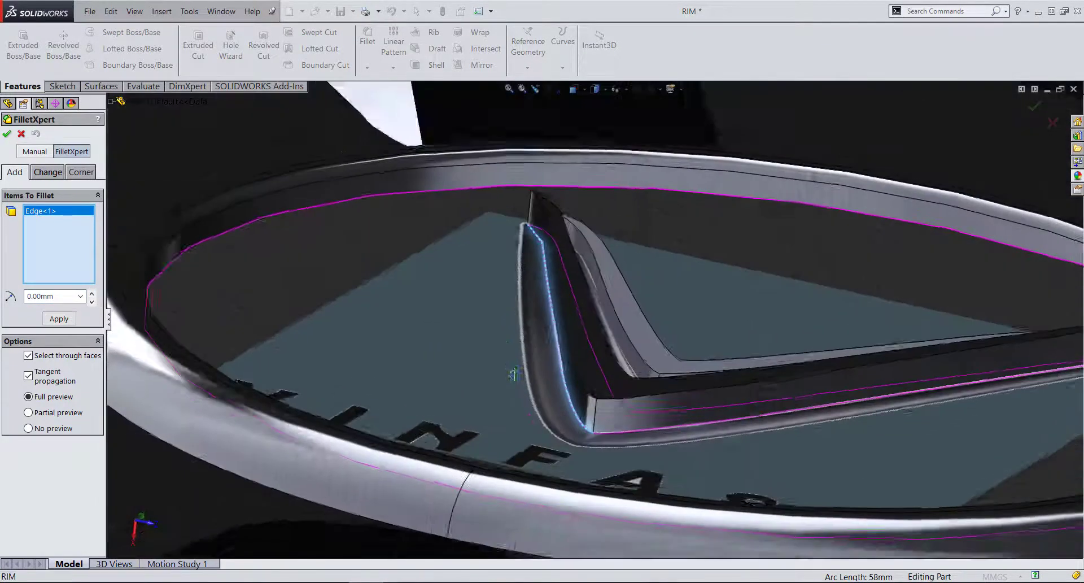
pyautogui.moveTo(584, 380); pyautogui.dragTo(186, 393, button='middle')
pyautogui.scroll(-5, 186, 393)
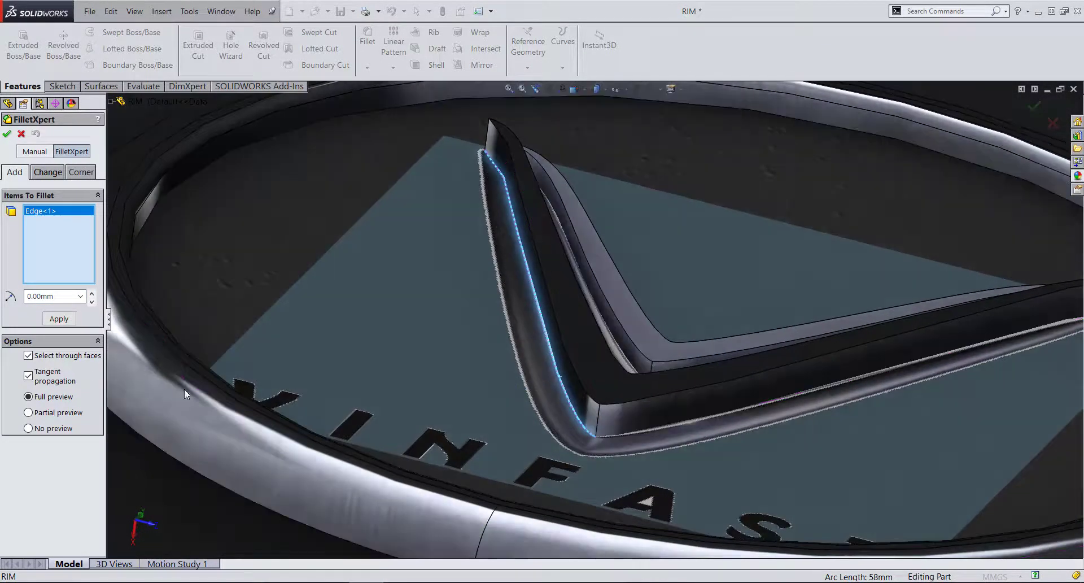
# - Cancel the fillet and view the whole emblem from an angle
pyautogui.click(22, 134)
pyautogui.scroll(-3, 627, 384)
pyautogui.scroll(-2, 590, 381)
pyautogui.scroll(-2, 561, 403)
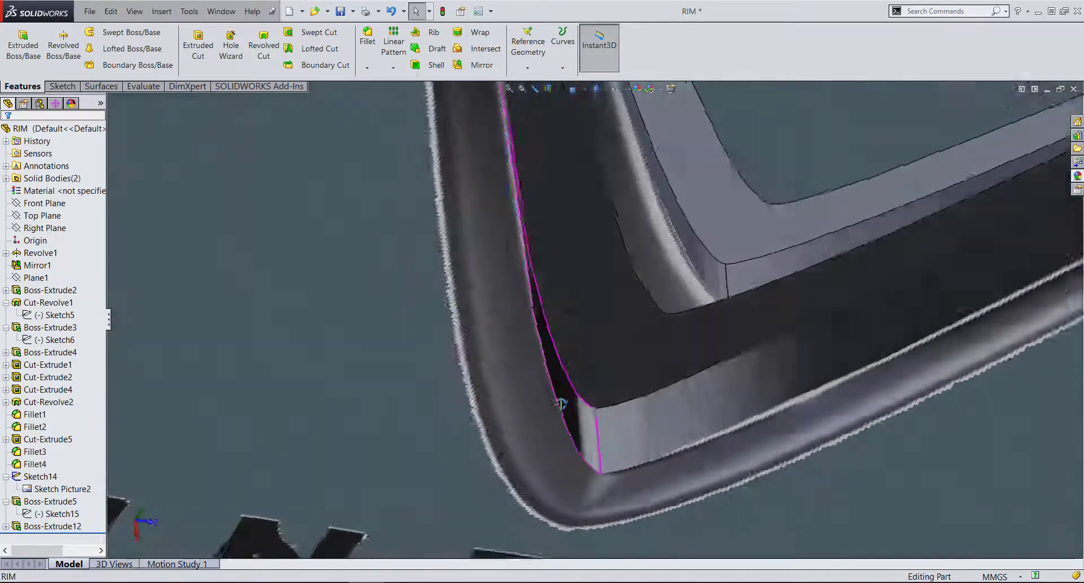
pyautogui.moveTo(560, 403)
pyautogui.mouseDown(button='middle')
pyautogui.moveTo(547, 329)
pyautogui.moveTo(561, 380)
pyautogui.mouseUp(button='middle')
pyautogui.scroll(3, 566, 416)
pyautogui.scroll(3, 662, 202)
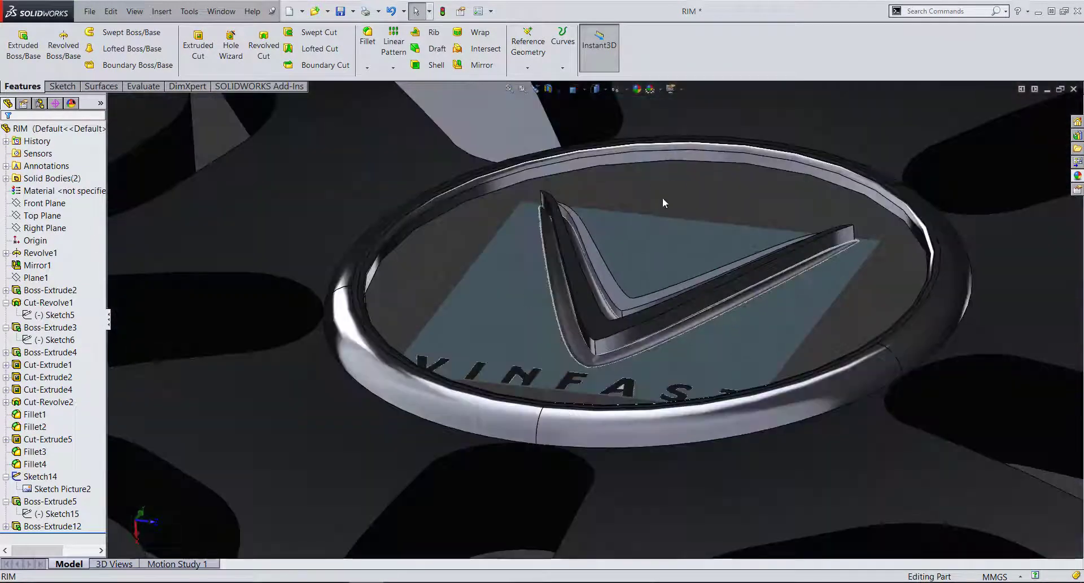
pyautogui.scroll(-3, 510, 308)
pyautogui.scroll(2, 469, 330)
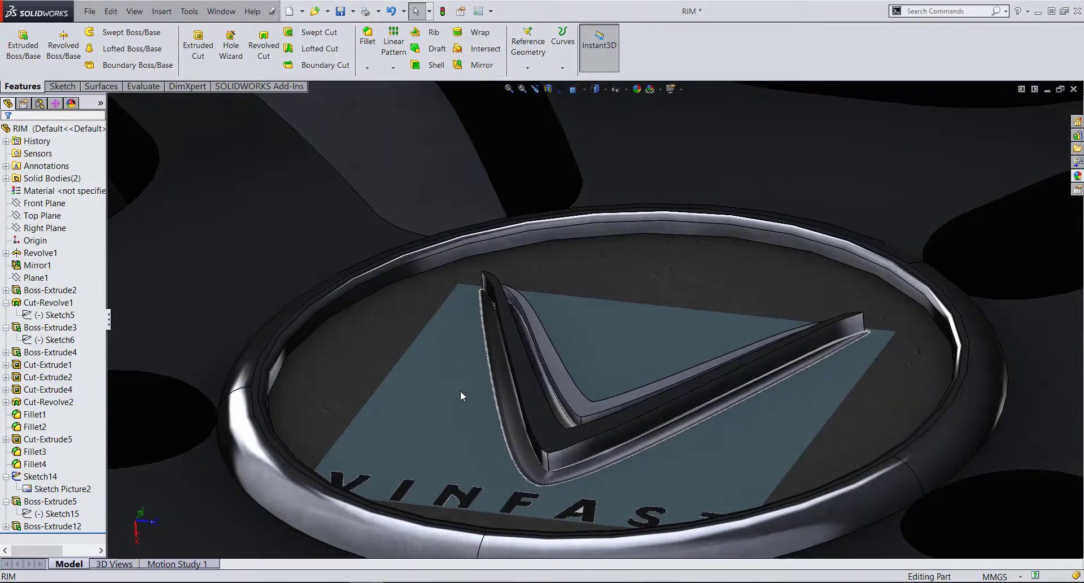
# - Start a fillet on the V logo's outer edge and try a 5 mm radius
pyautogui.click(367, 37)
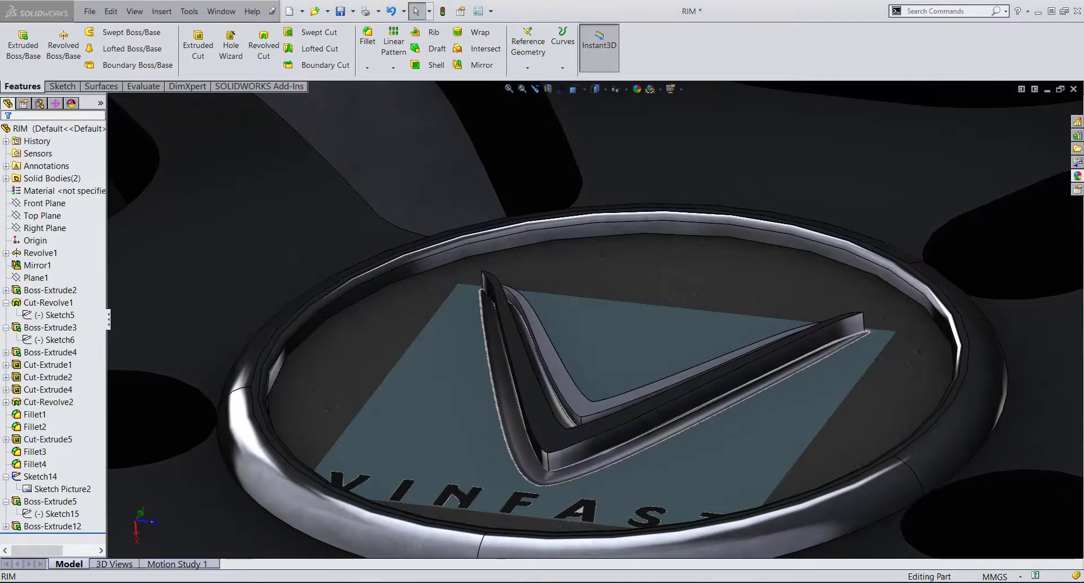
pyautogui.scroll(-5, 498, 463)
pyautogui.click(495, 288)
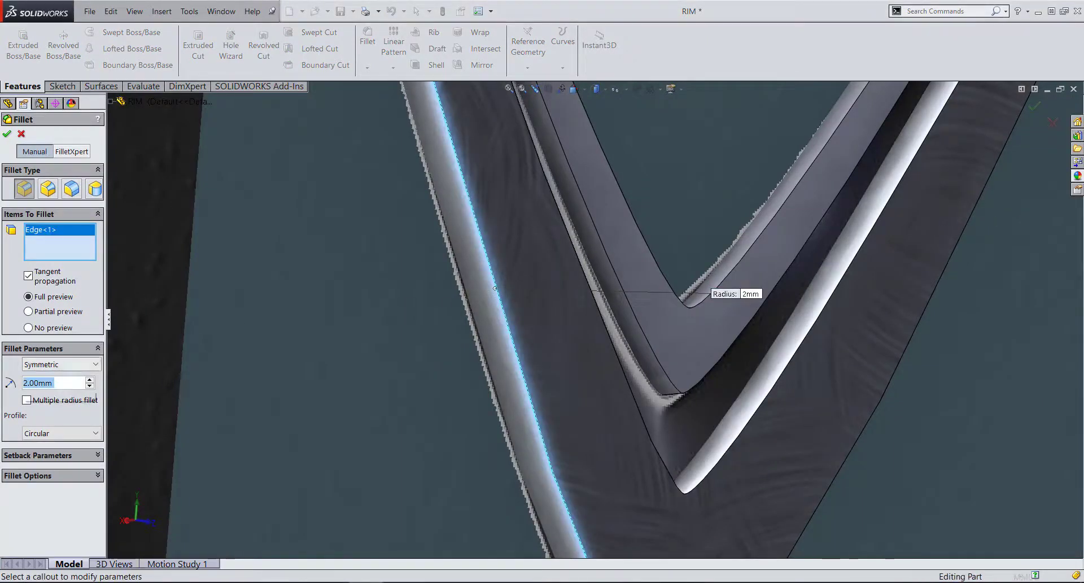
pyautogui.write('5')
pyautogui.press('Return')
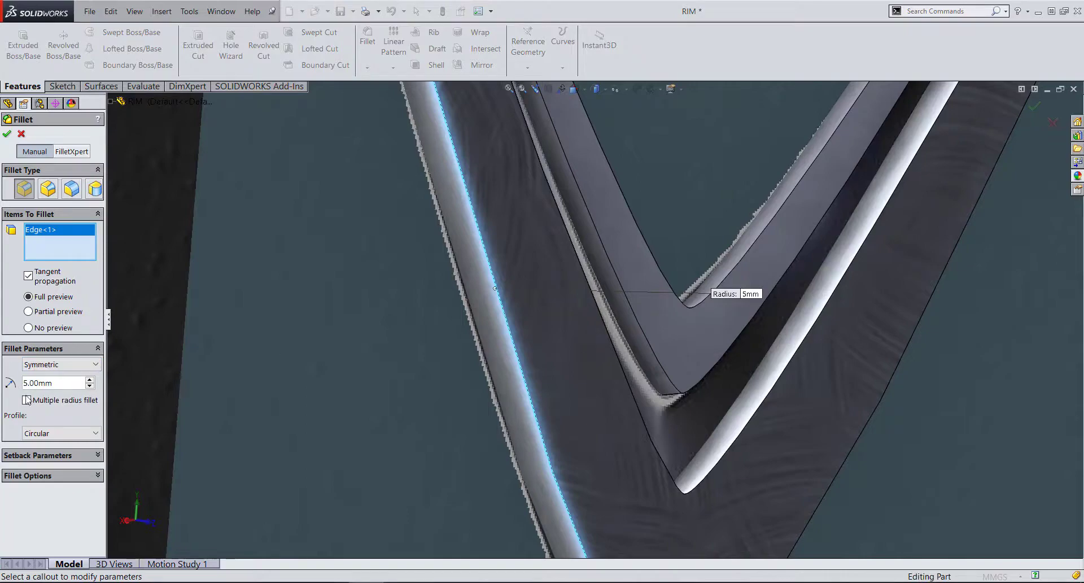
pyautogui.scroll(5, 631, 364)
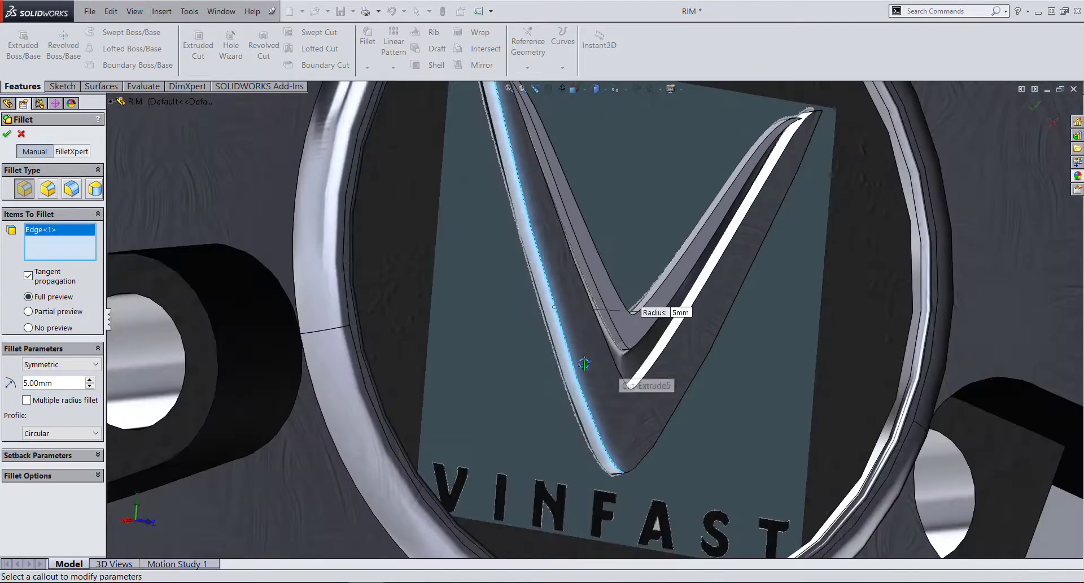
pyautogui.moveTo(631, 364); pyautogui.dragTo(572, 397, button='middle')
pyautogui.scroll(3, 572, 397)
pyautogui.scroll(-5, 532, 374)
pyautogui.scroll(-3, 585, 364)
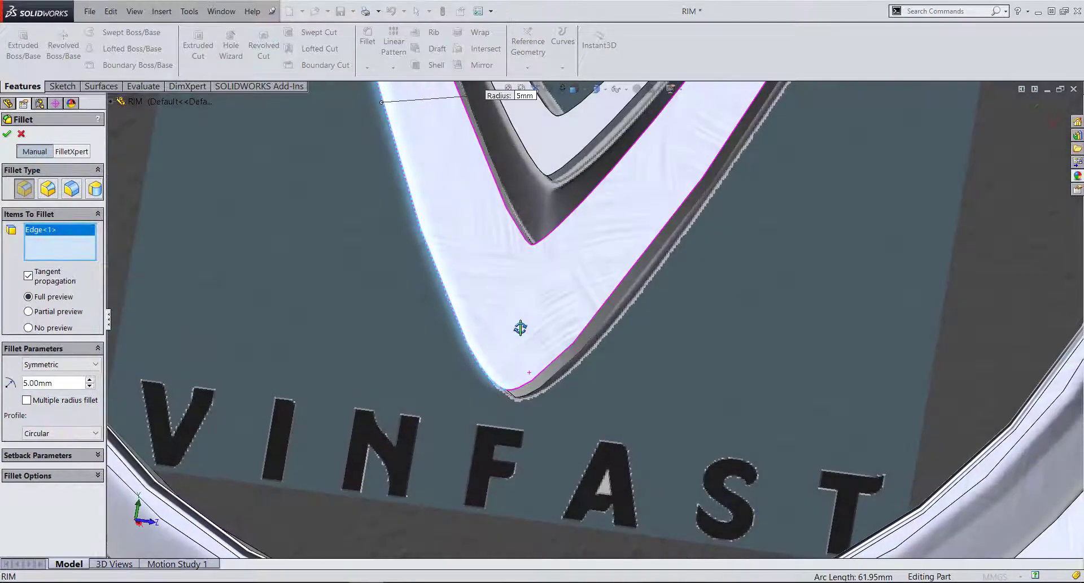
pyautogui.scroll(-3, 585, 364)
# - Add the V logo's top face to the fillet and try a 1 mm radius
pyautogui.click(584, 351)
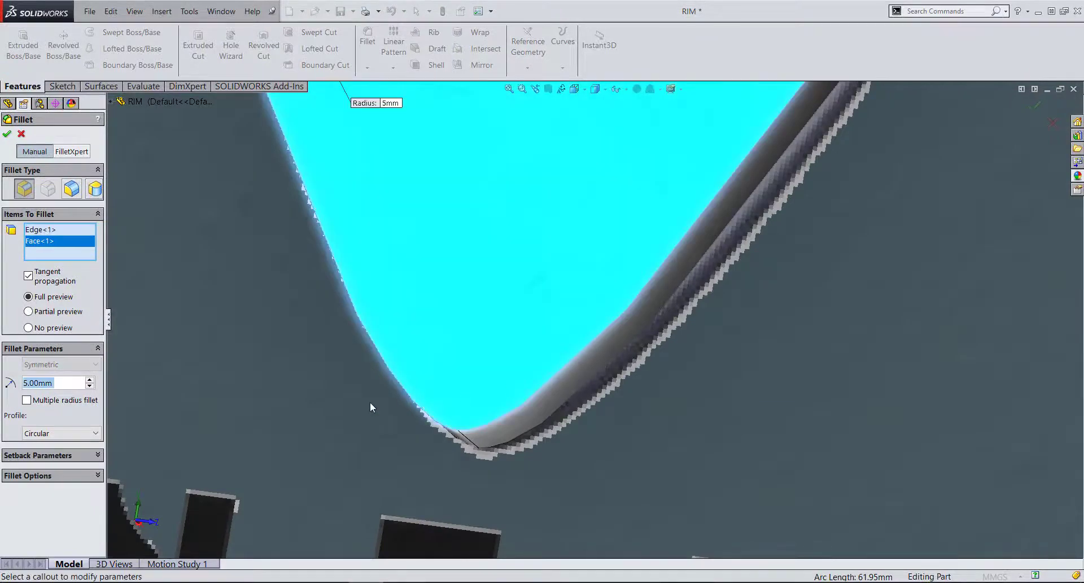
pyautogui.write('2')
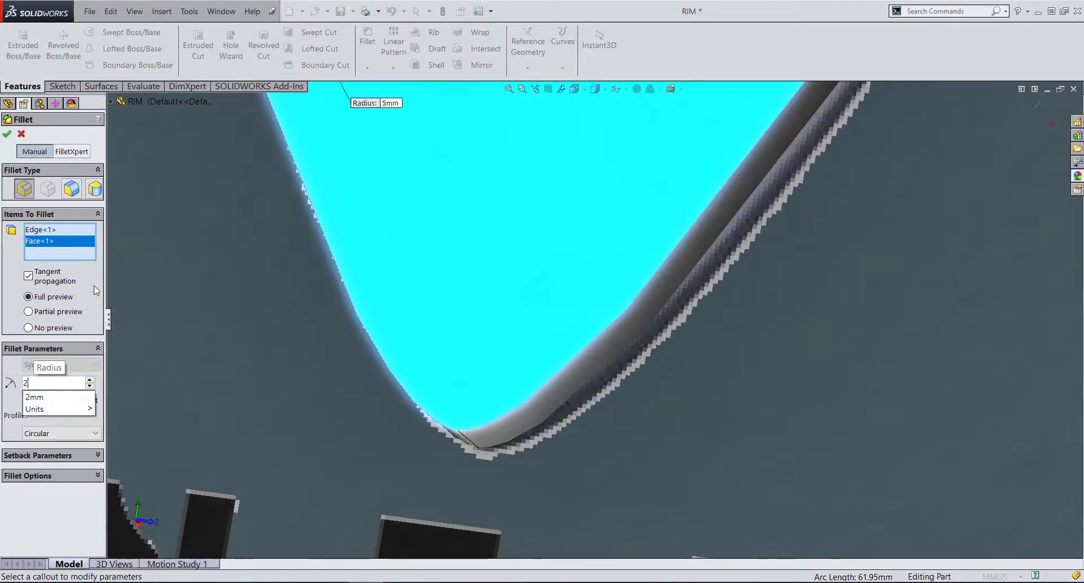
pyautogui.press('BackSpace')
pyautogui.write('1')
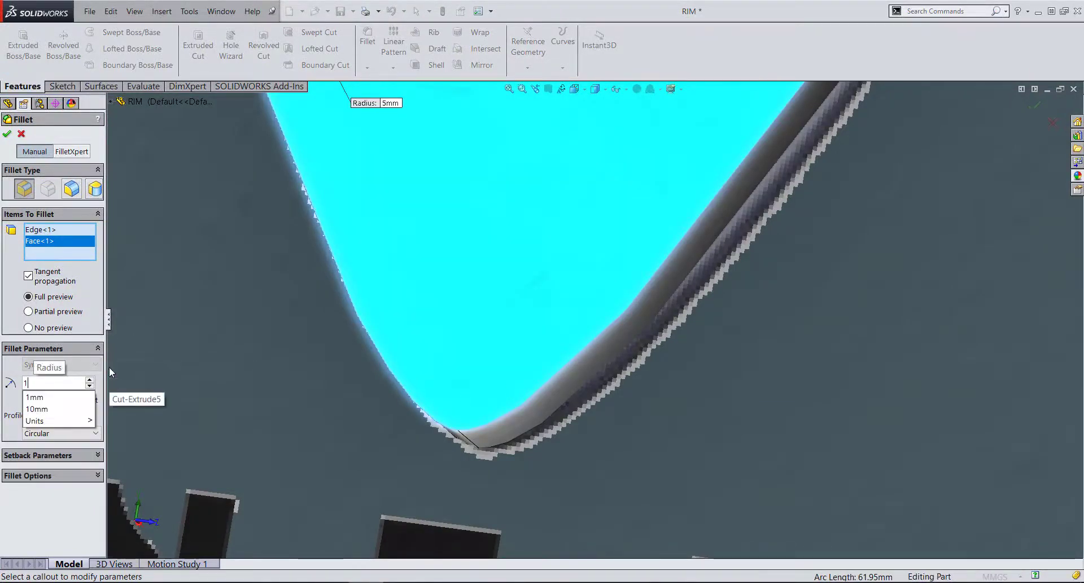
pyautogui.press('Return')
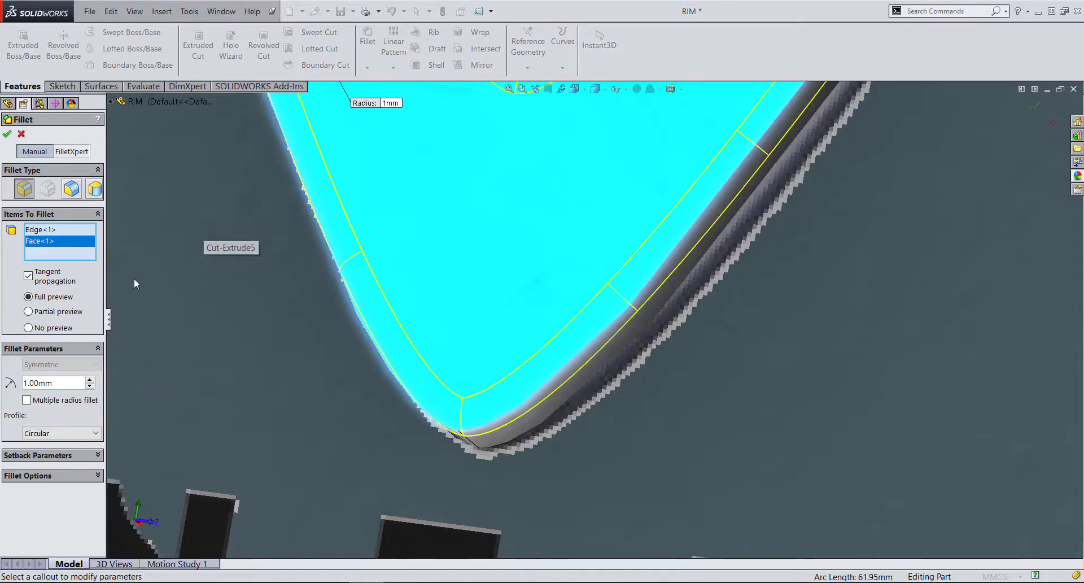
pyautogui.rightClick(489, 195)
pyautogui.press('Escape')
pyautogui.click(404, 175)
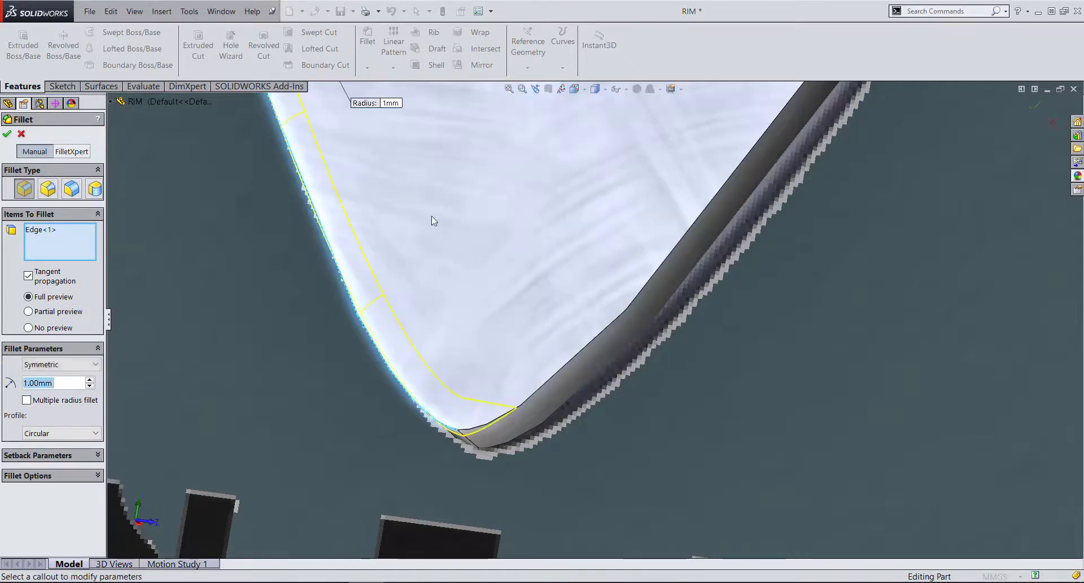
pyautogui.moveTo(433, 220); pyautogui.dragTo(547, 301, button='middle')
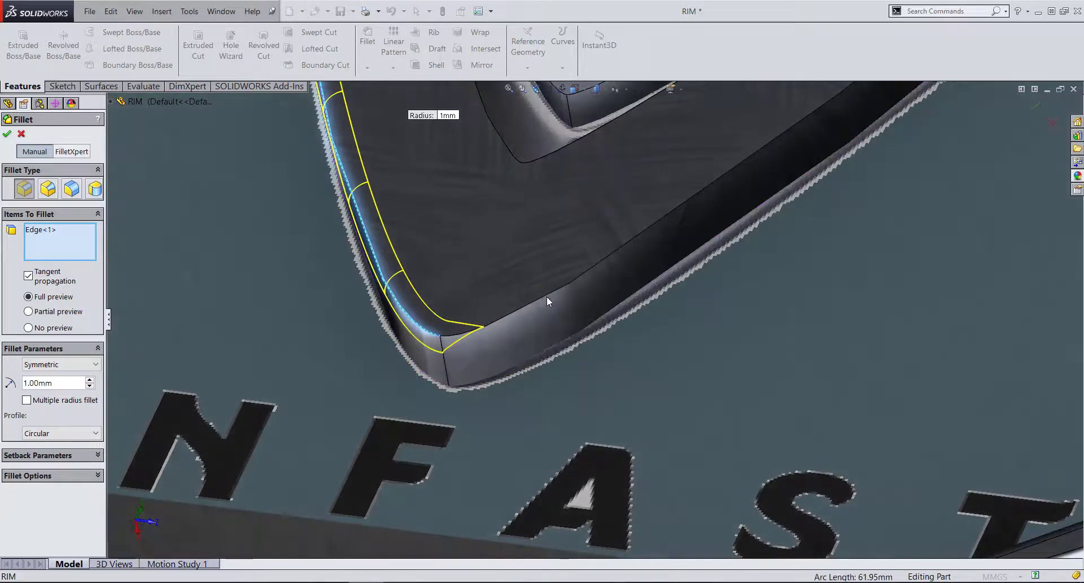
pyautogui.click(546, 292)
# - Try a 2 mm radius, then settle on 1.5 mm for the logo round
pyautogui.scroll(2, 509, 271)
pyautogui.scroll(2, 491, 260)
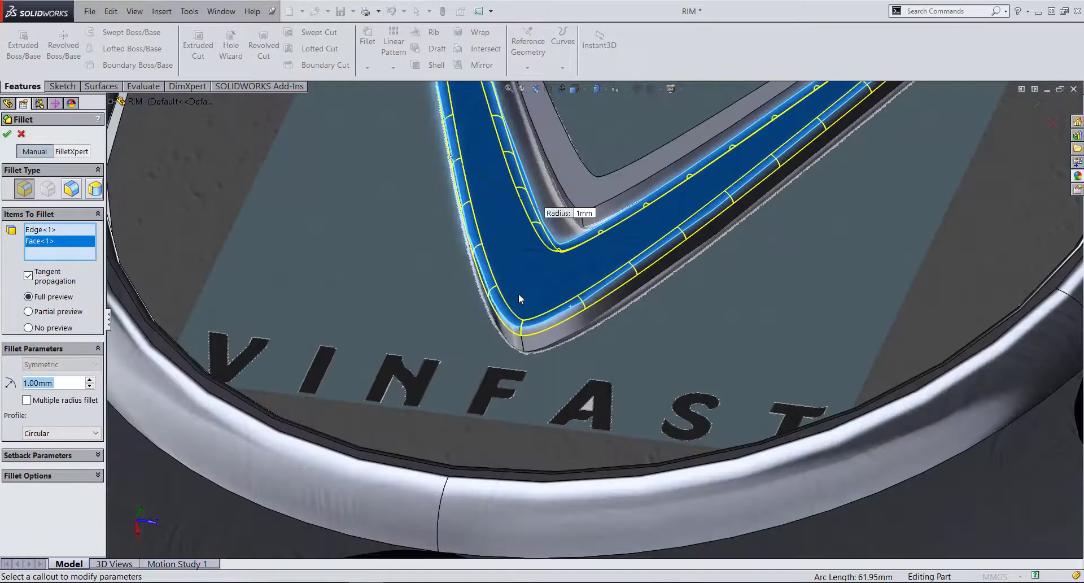
pyautogui.scroll(2, 479, 250)
pyautogui.moveTo(479, 250); pyautogui.dragTo(159, 343, button='middle')
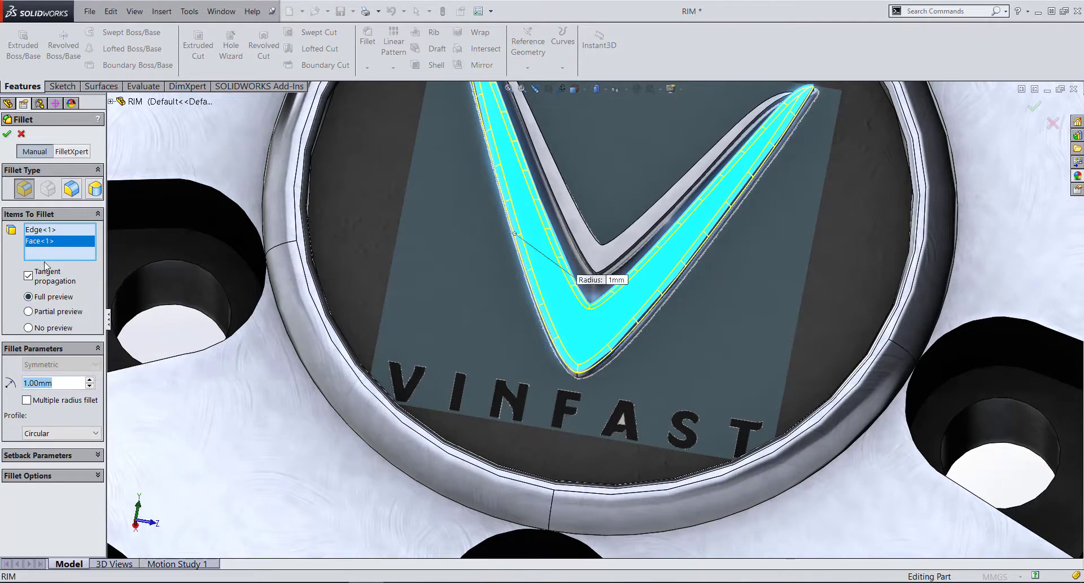
pyautogui.write('2')
pyautogui.press('Return')
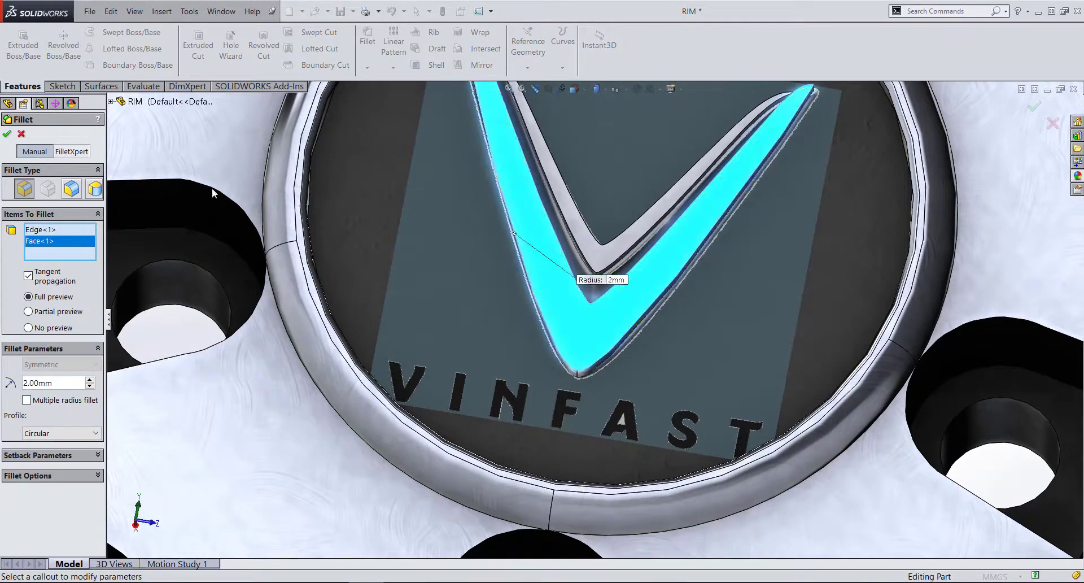
pyautogui.doubleClick(46, 382)
pyautogui.write('1.')
pyautogui.write('5')
pyautogui.press('Return')
pyautogui.scroll(-3, 560, 361)
pyautogui.scroll(-3, 573, 374)
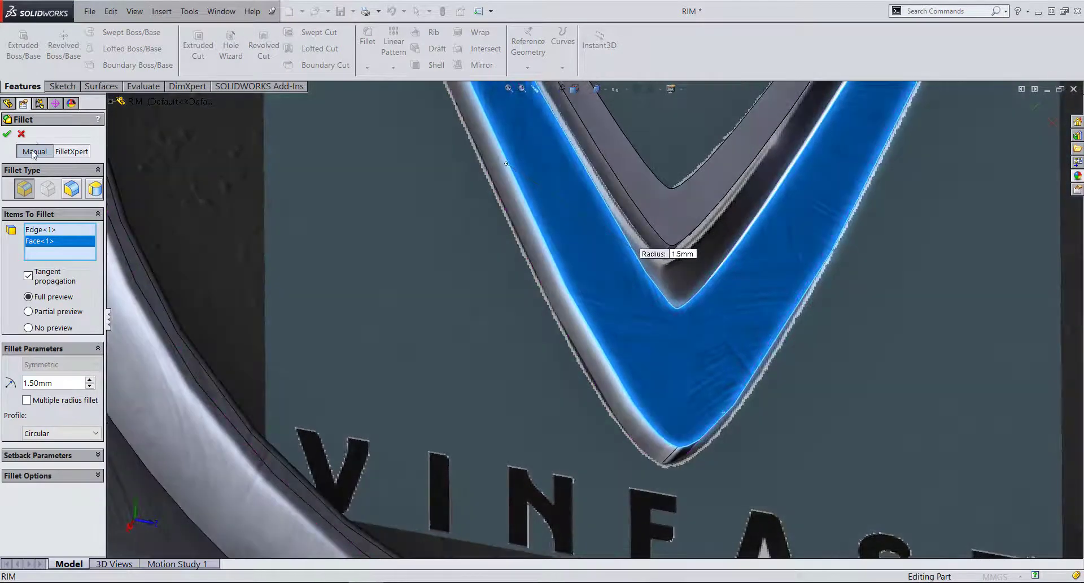
# - Cancel the fillet and preview a 1 mm chamfer on two V logo edges instead
pyautogui.click(22, 135)
pyautogui.moveTo(638, 337); pyautogui.dragTo(215, 212, button='middle')
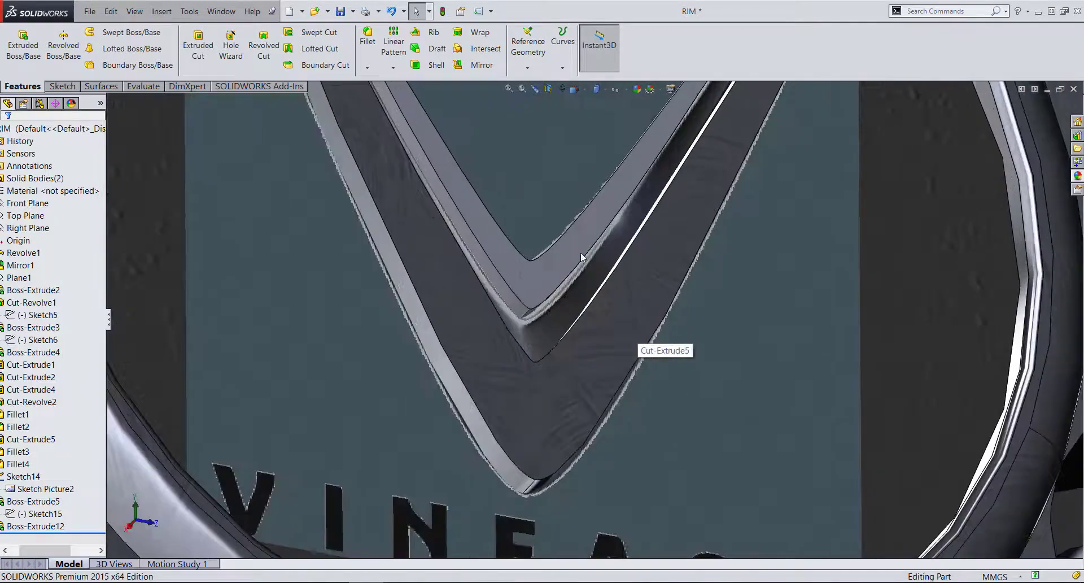
pyautogui.click(367, 67)
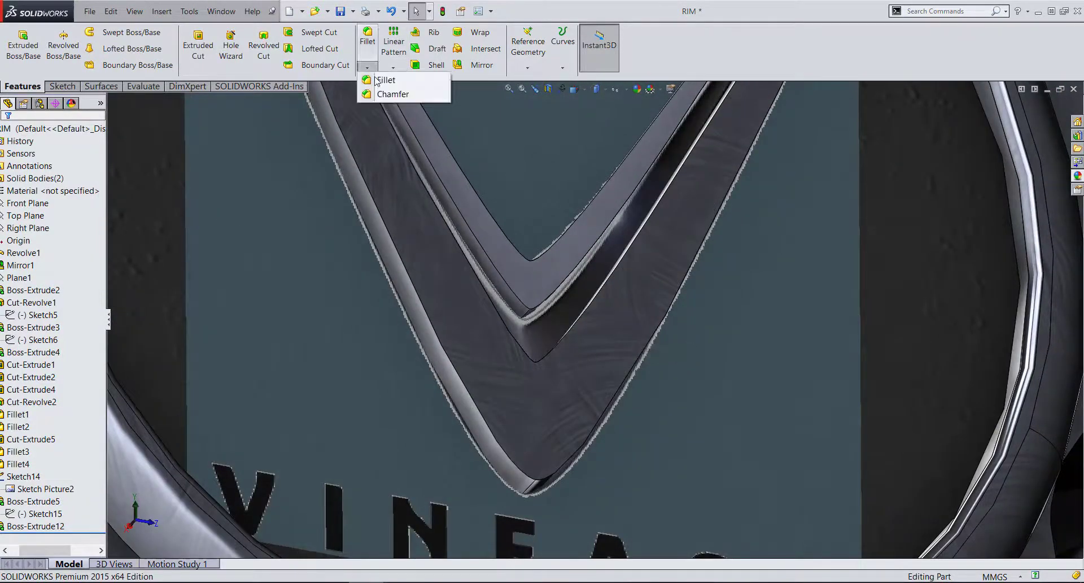
pyautogui.click(387, 91)
pyautogui.click(435, 298)
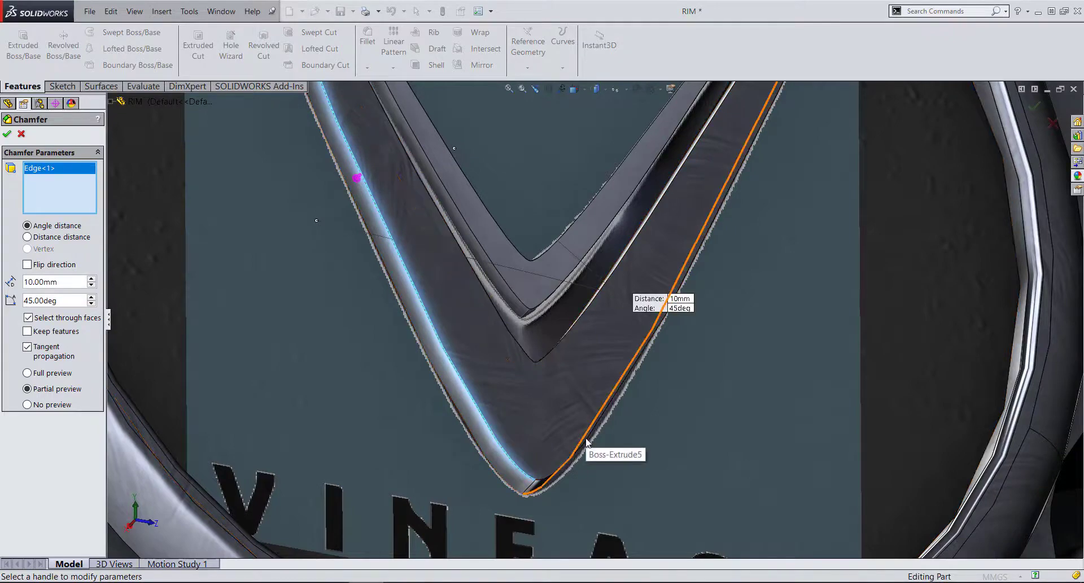
pyautogui.scroll(-5, 537, 447)
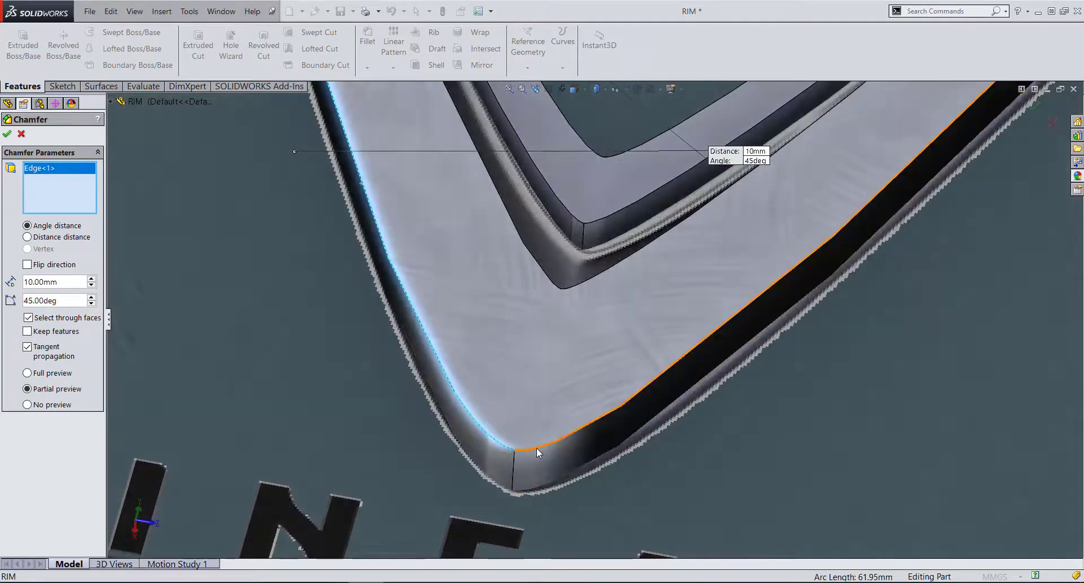
pyautogui.click(514, 446)
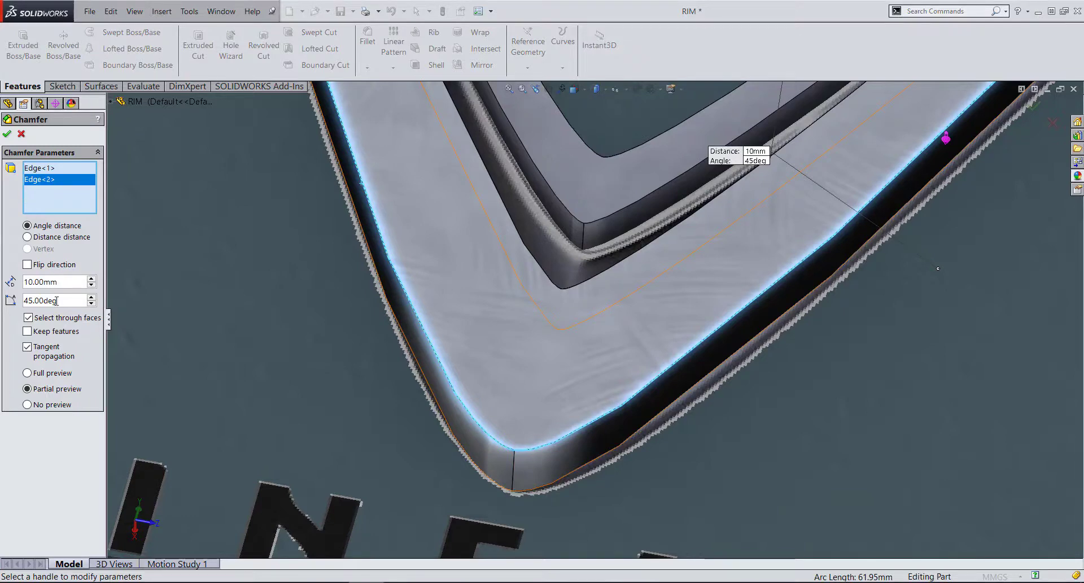
pyautogui.write('1')
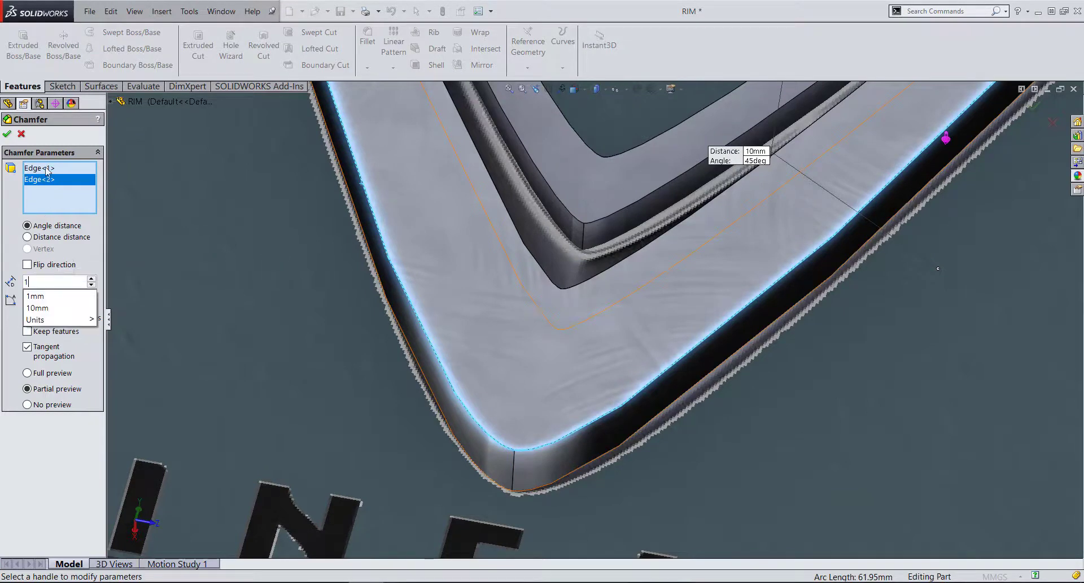
pyautogui.press('Return')
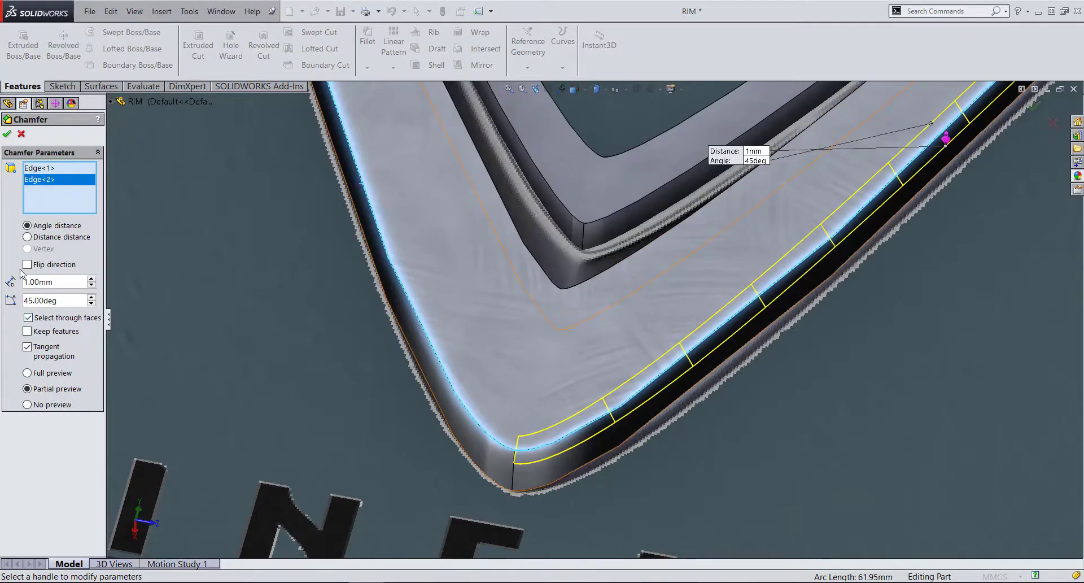
# - Increase the chamfer to 2 mm, inspect it from several angles, then cancel it
pyautogui.moveTo(456, 430); pyautogui.dragTo(603, 391, button='middle')
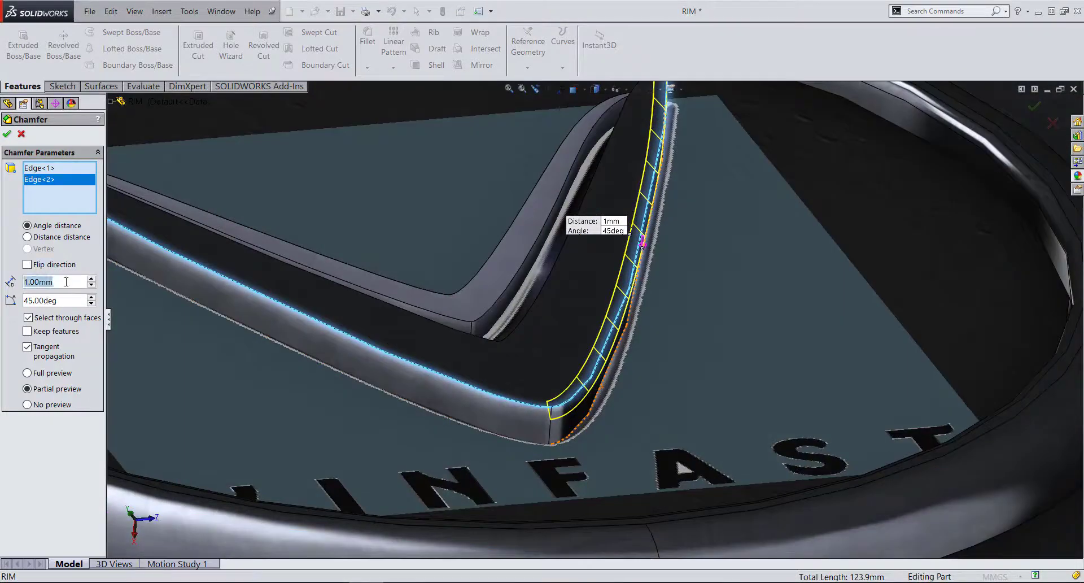
pyautogui.write('2')
pyautogui.press('Return')
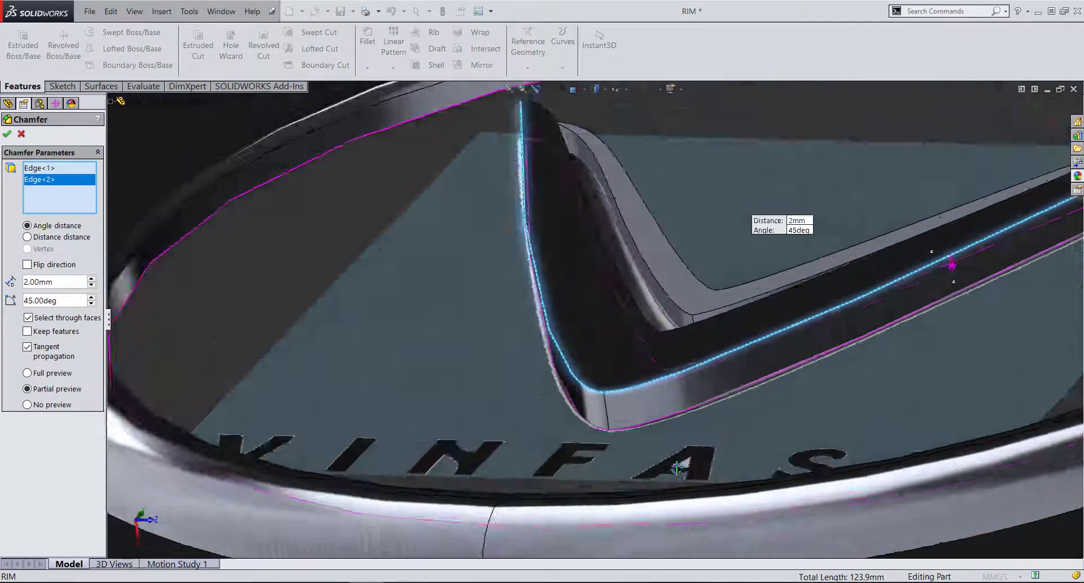
pyautogui.moveTo(773, 480); pyautogui.dragTo(627, 290, button='middle')
pyautogui.scroll(-5, 628, 290)
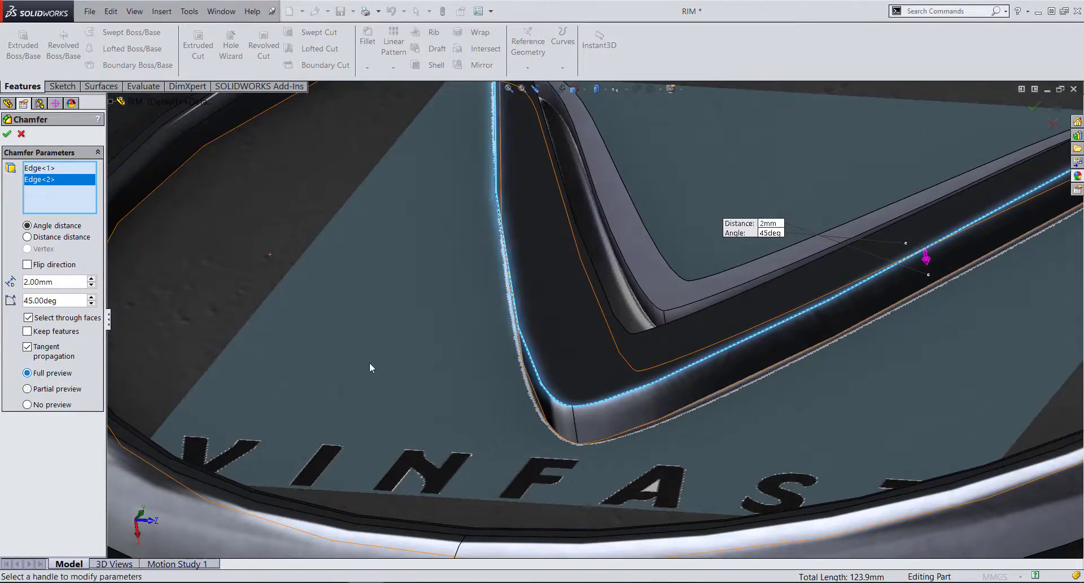
pyautogui.scroll(5, 370, 367)
pyautogui.moveTo(370, 368); pyautogui.dragTo(564, 333, button='middle')
pyautogui.scroll(-5, 564, 334)
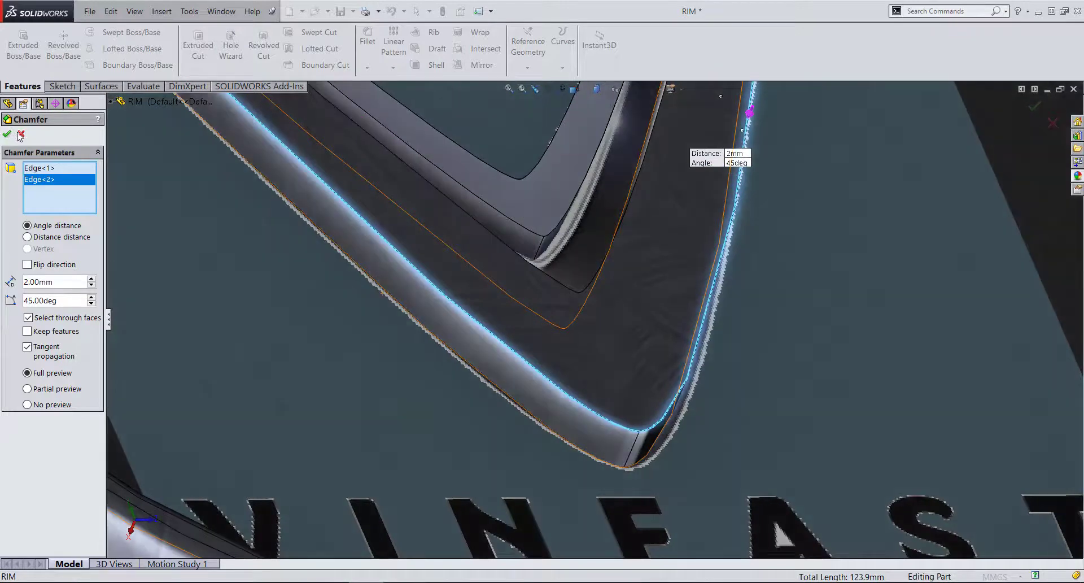
pyautogui.click(21, 135)
# - Set up a face fillet between the V's top face and side faces, removing Face<3>
pyautogui.click(367, 39)
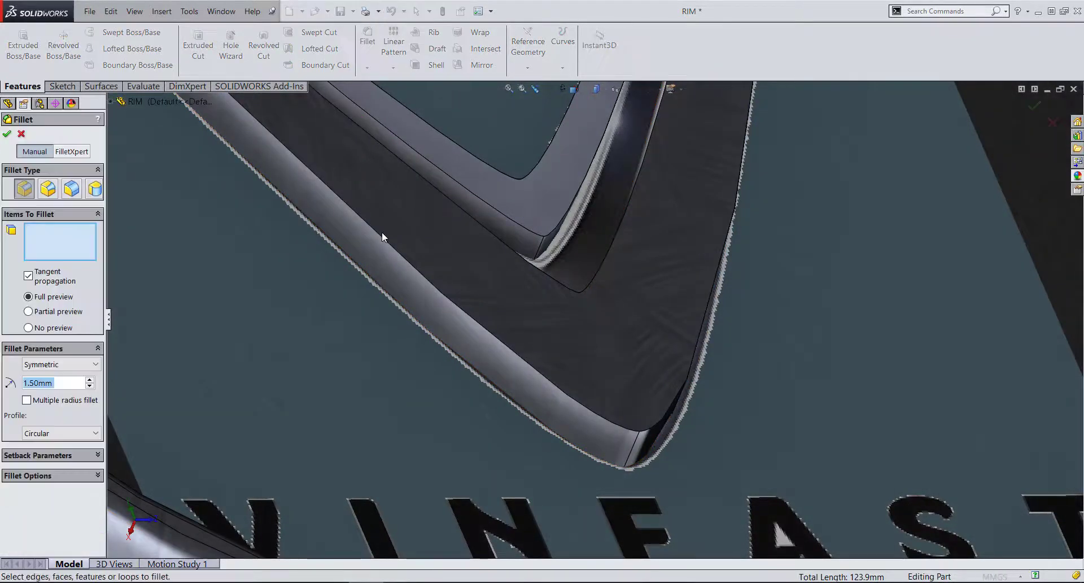
pyautogui.click(380, 239)
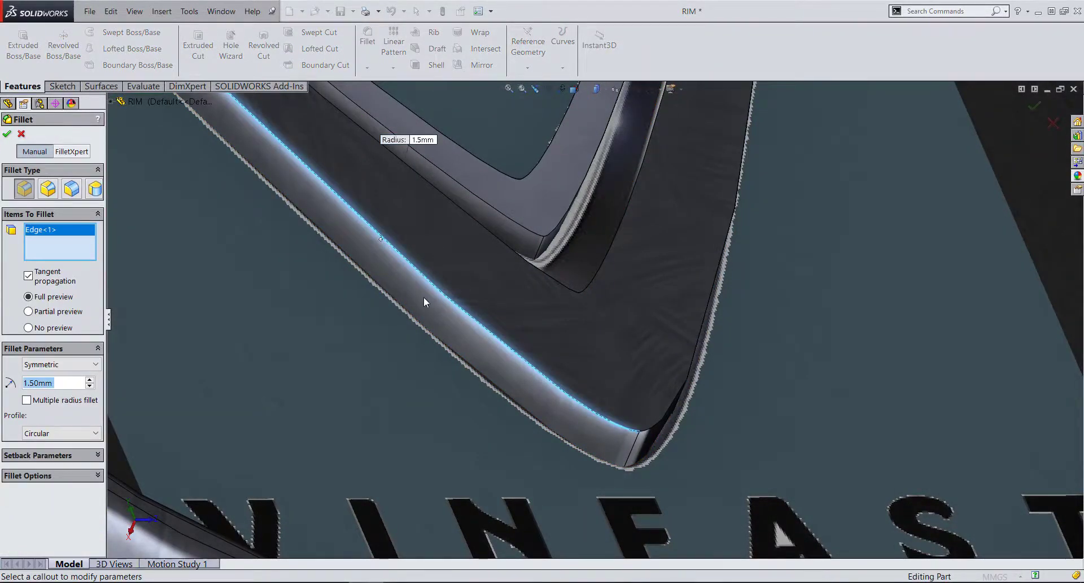
pyautogui.click(77, 190)
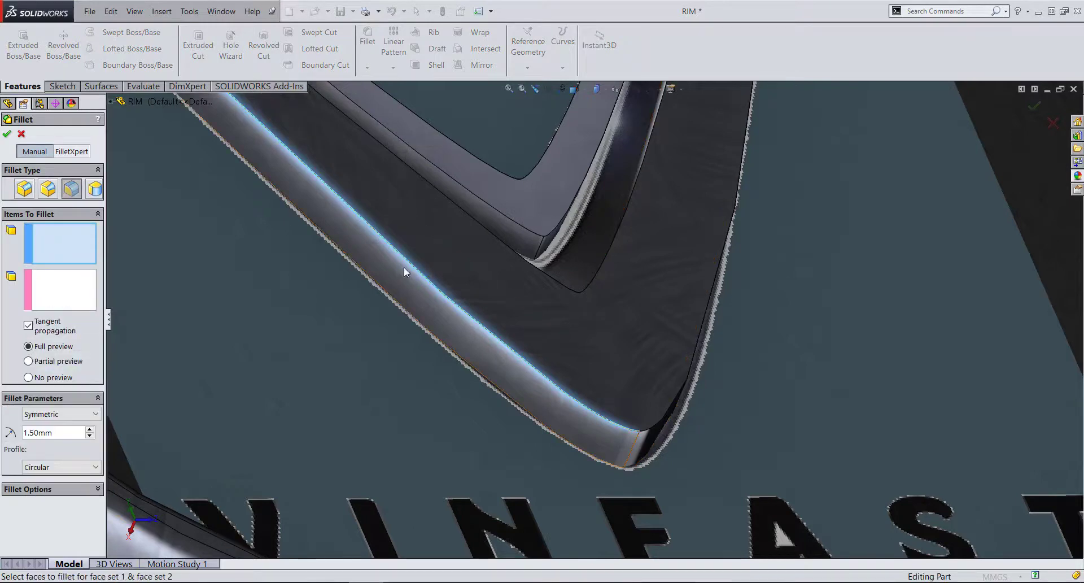
pyautogui.click(489, 243)
pyautogui.click(93, 301)
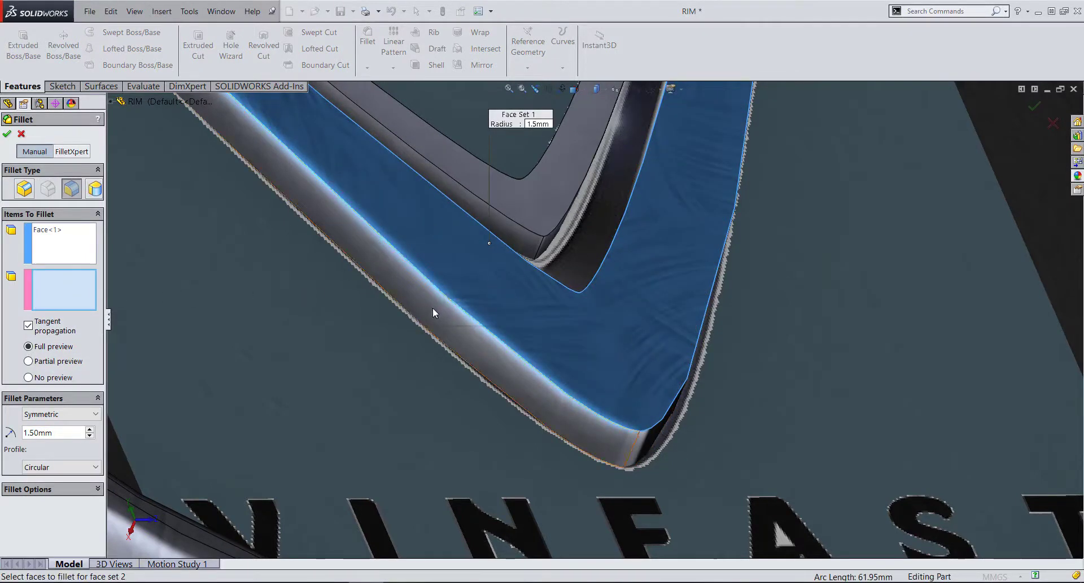
pyautogui.click(432, 309)
pyautogui.moveTo(577, 340)
pyautogui.mouseDown(button='middle')
pyautogui.moveTo(648, 407)
pyautogui.moveTo(538, 278)
pyautogui.mouseUp(button='middle')
pyautogui.click(649, 408)
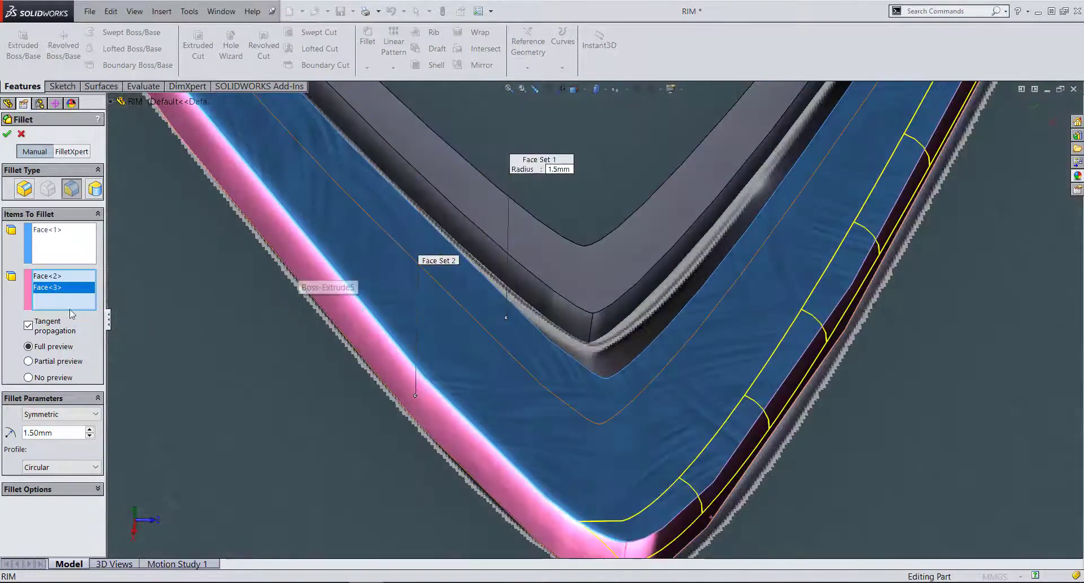
pyautogui.rightClick(57, 290)
pyautogui.click(73, 312)
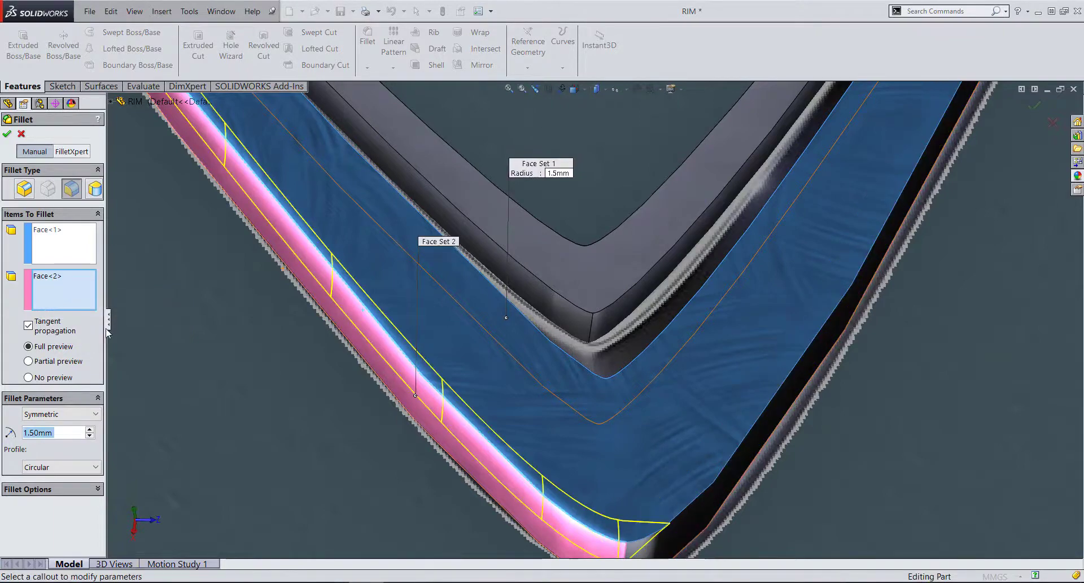
pyautogui.moveTo(522, 415)
pyautogui.mouseDown(button='middle')
pyautogui.moveTo(657, 441)
pyautogui.moveTo(401, 335)
pyautogui.mouseUp(button='middle')
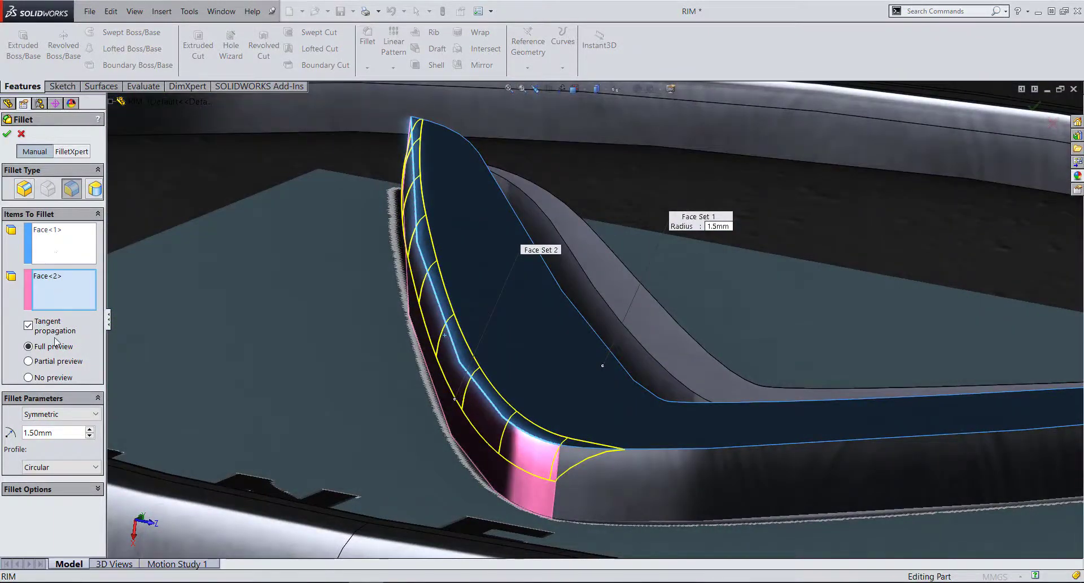
# - Switch to a constant-size fillet, trying 2 and 1.5 mm before settling on 1 mm
pyautogui.doubleClick(51, 433)
pyautogui.write('2m')
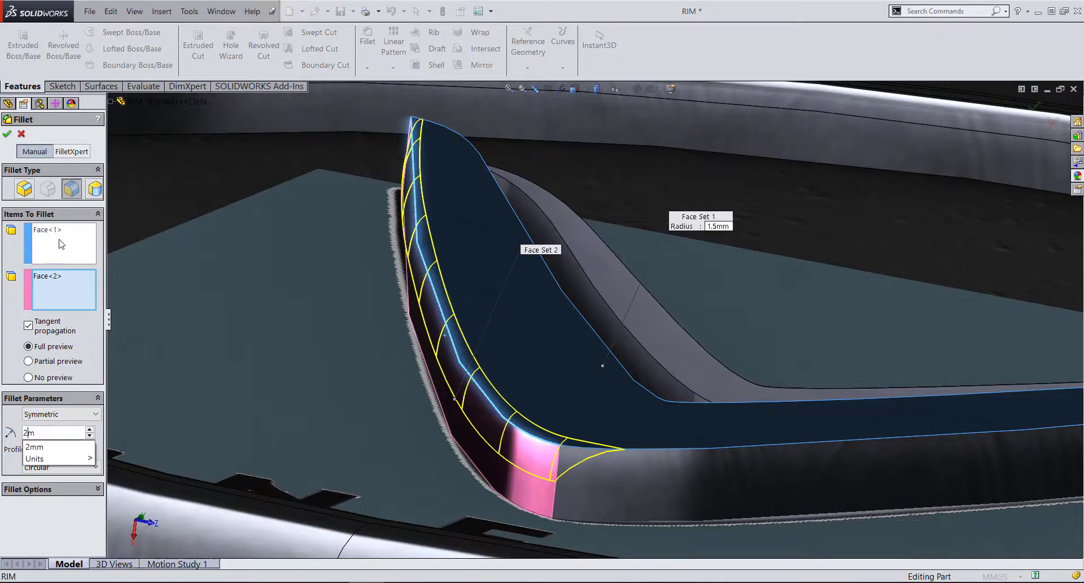
pyautogui.press('Return')
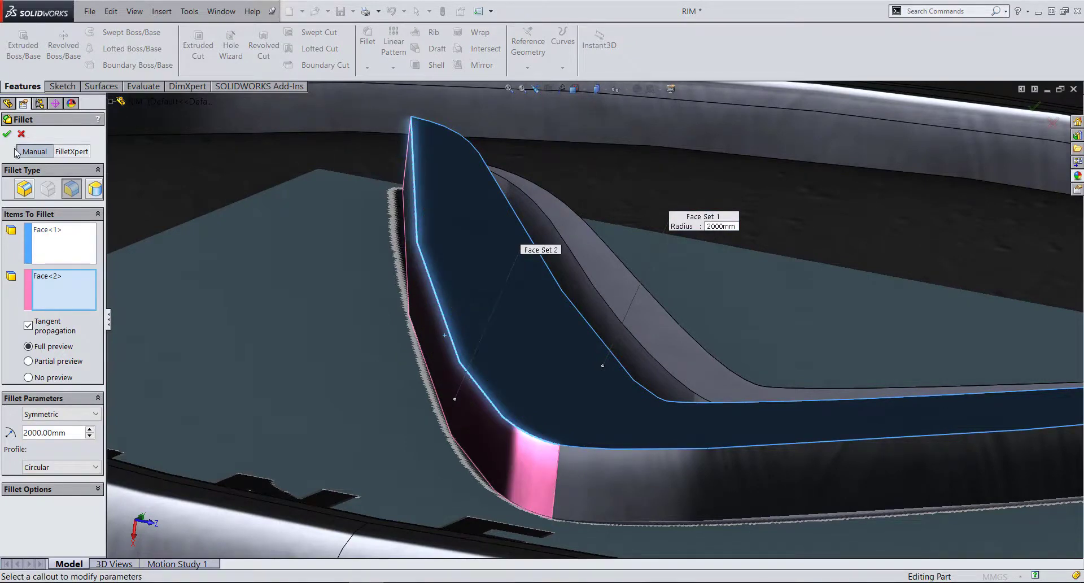
pyautogui.click(26, 190)
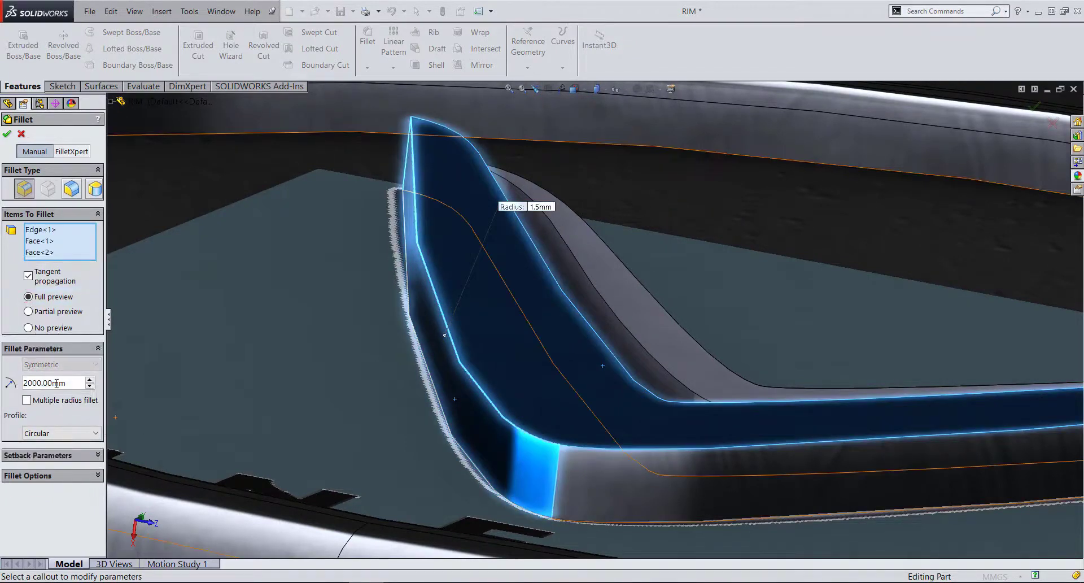
pyautogui.write('1')
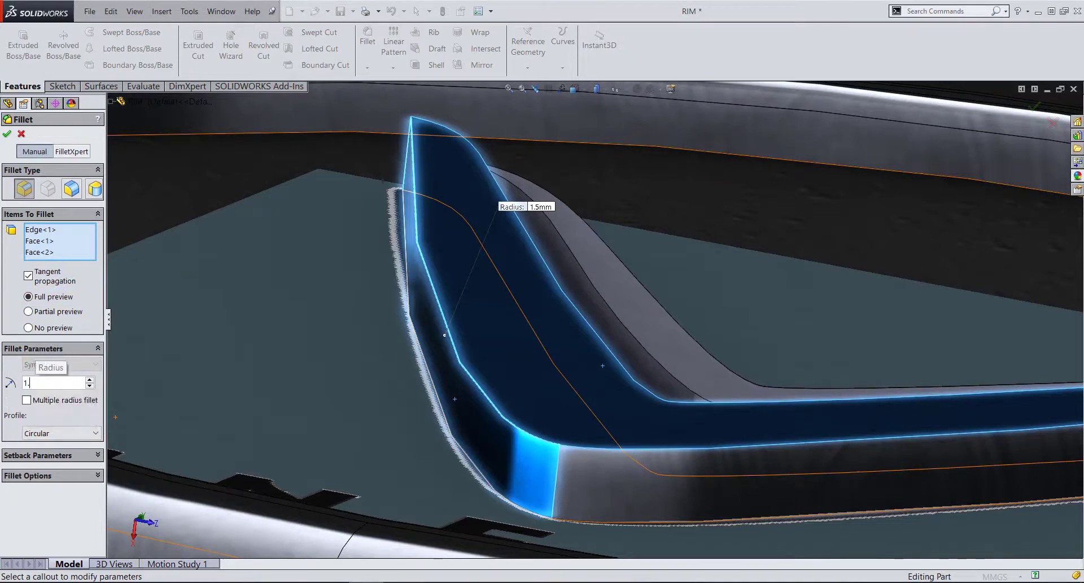
pyautogui.write('.5')
pyautogui.press('Return')
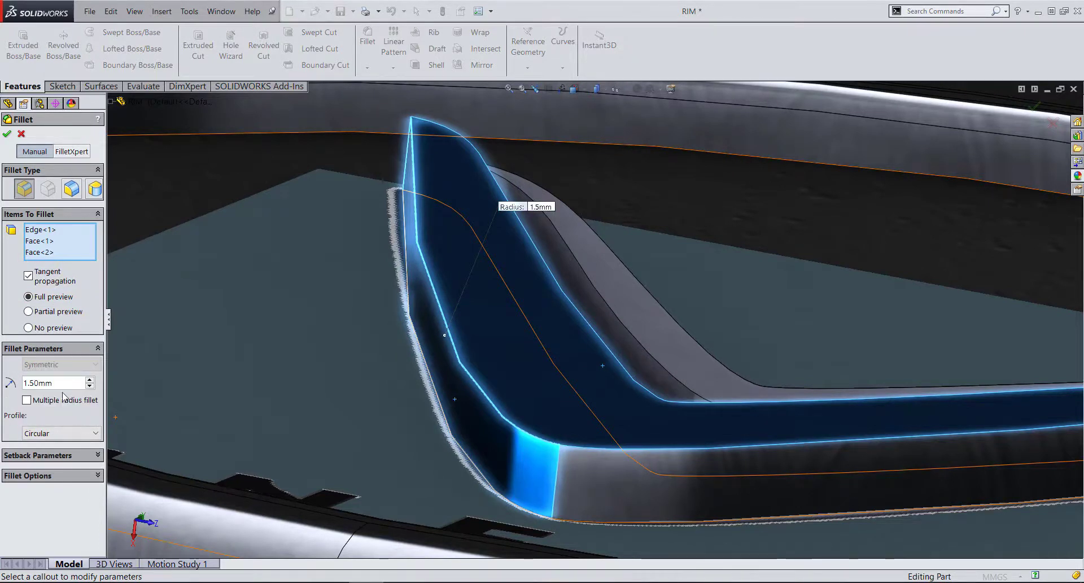
pyautogui.write('1')
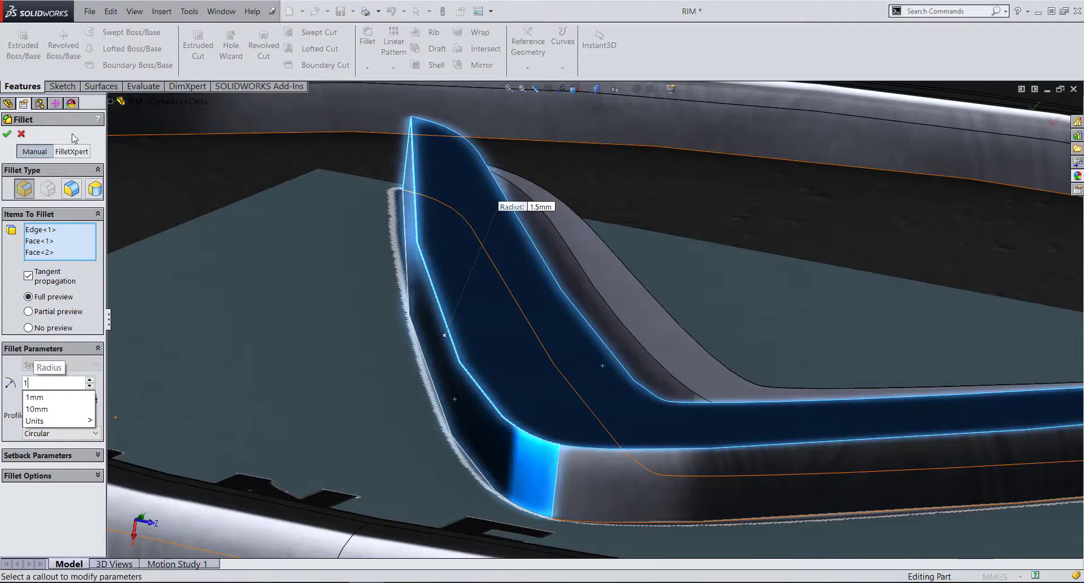
pyautogui.press('Return')
pyautogui.rightClick(66, 246)
# - Clear the fillet selections and pick two V logo edges at a 1 mm radius
pyautogui.click(74, 242)
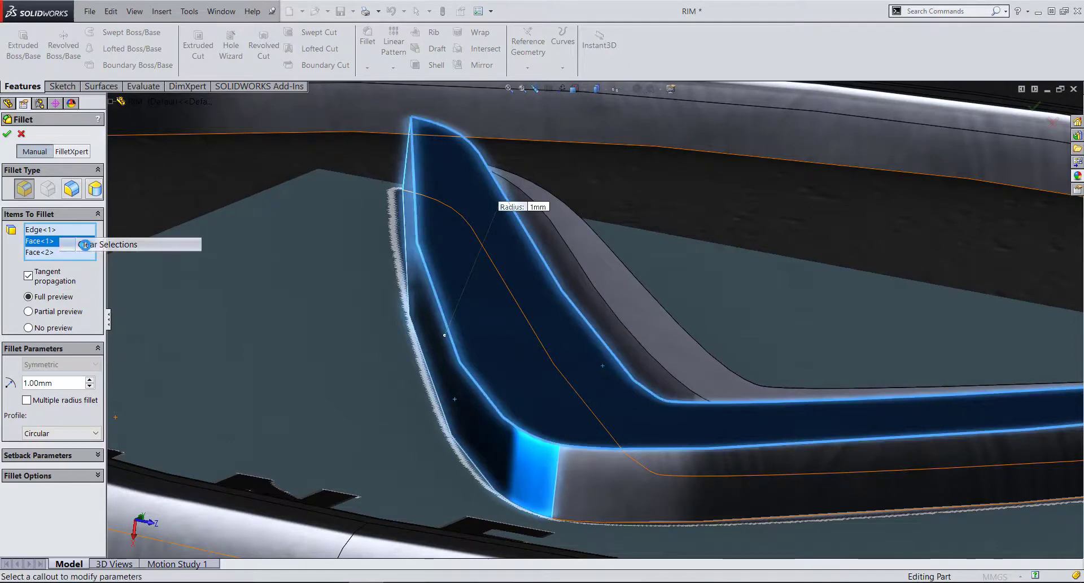
pyautogui.write('1')
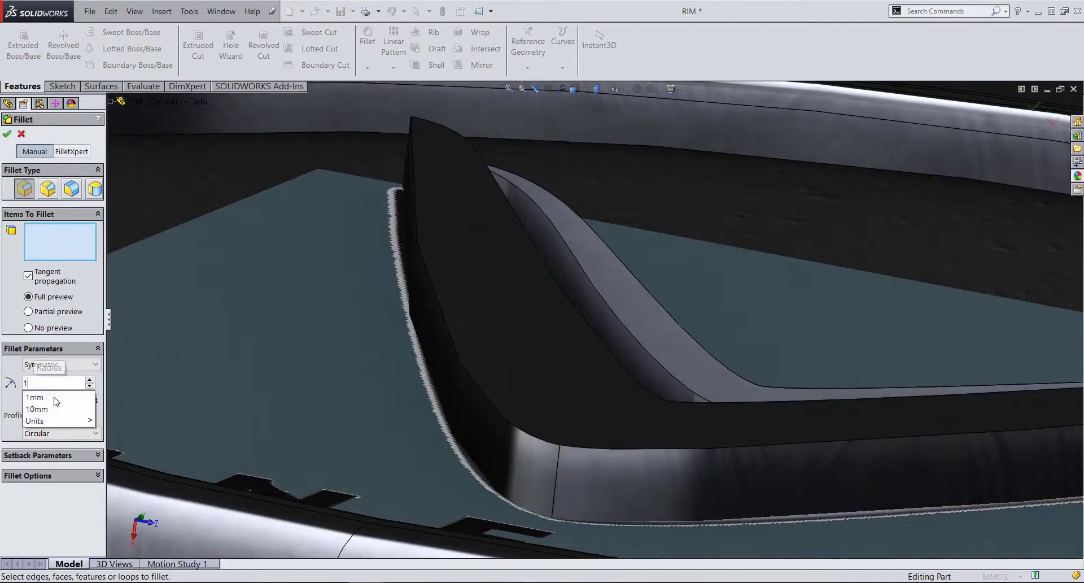
pyautogui.write('.5')
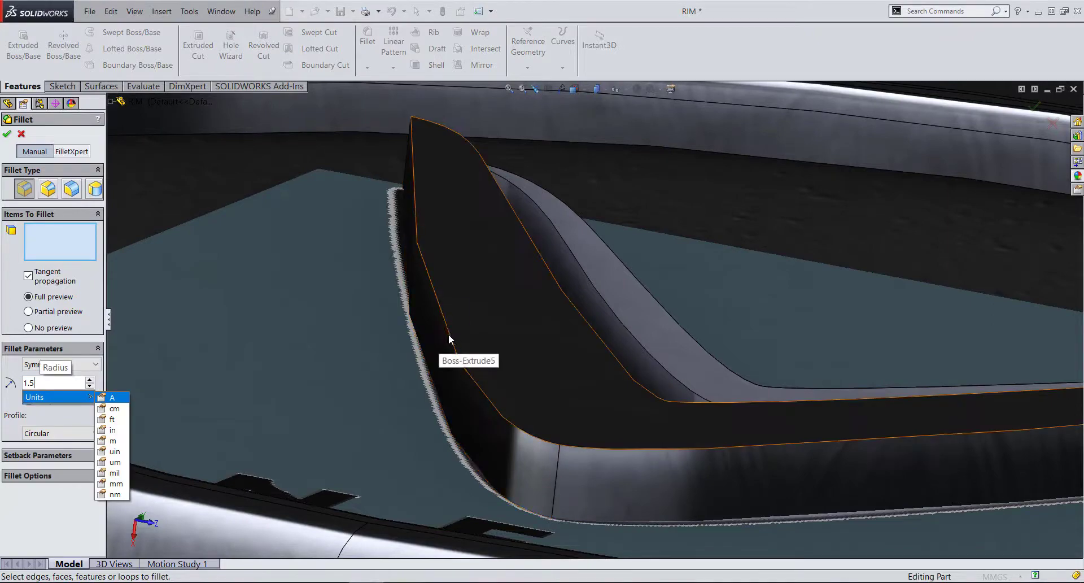
pyautogui.click(446, 332)
pyautogui.click(662, 449)
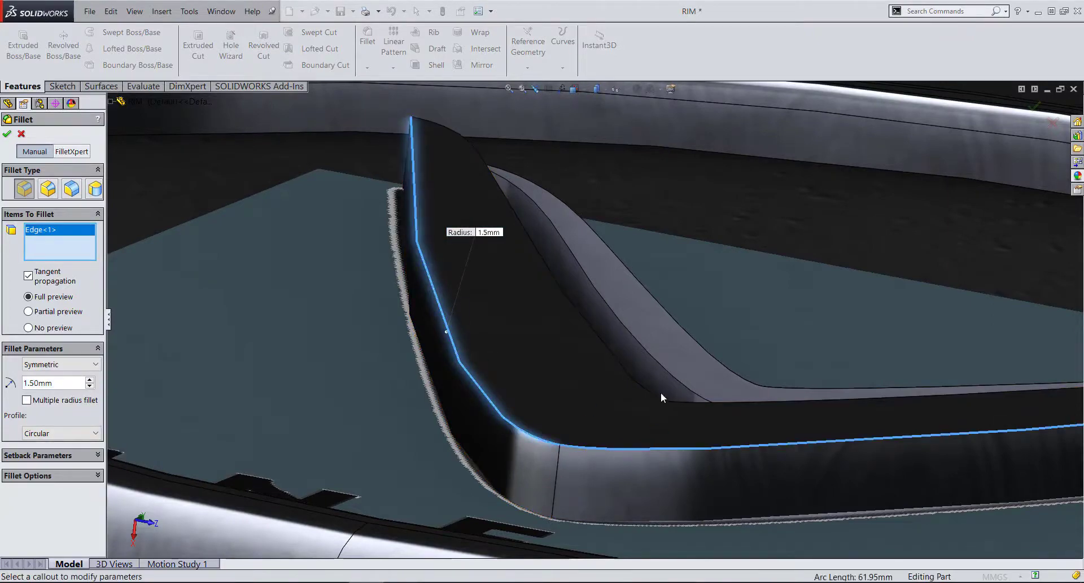
pyautogui.moveTo(616, 404)
pyautogui.mouseDown(button='middle')
pyautogui.moveTo(596, 508)
pyautogui.moveTo(629, 391)
pyautogui.moveTo(552, 372)
pyautogui.mouseUp(button='middle')
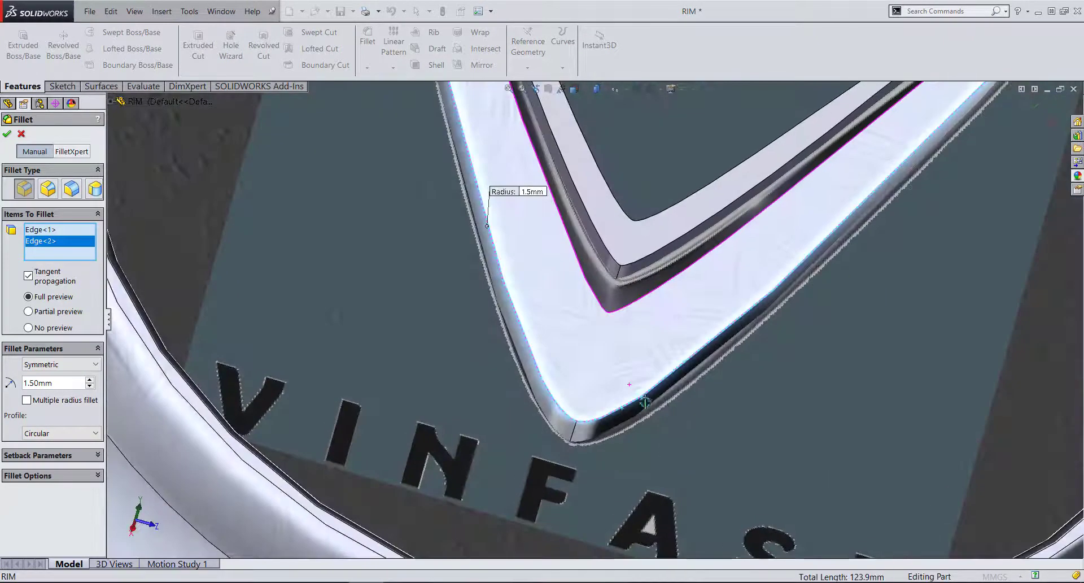
pyautogui.scroll(-3, 552, 372)
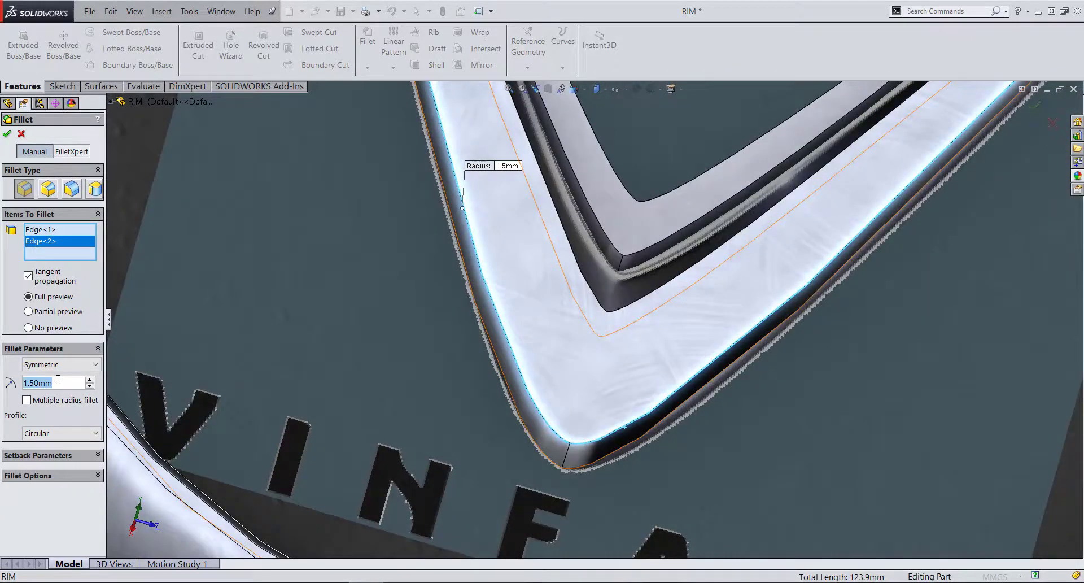
pyautogui.write('1')
pyautogui.press('Return')
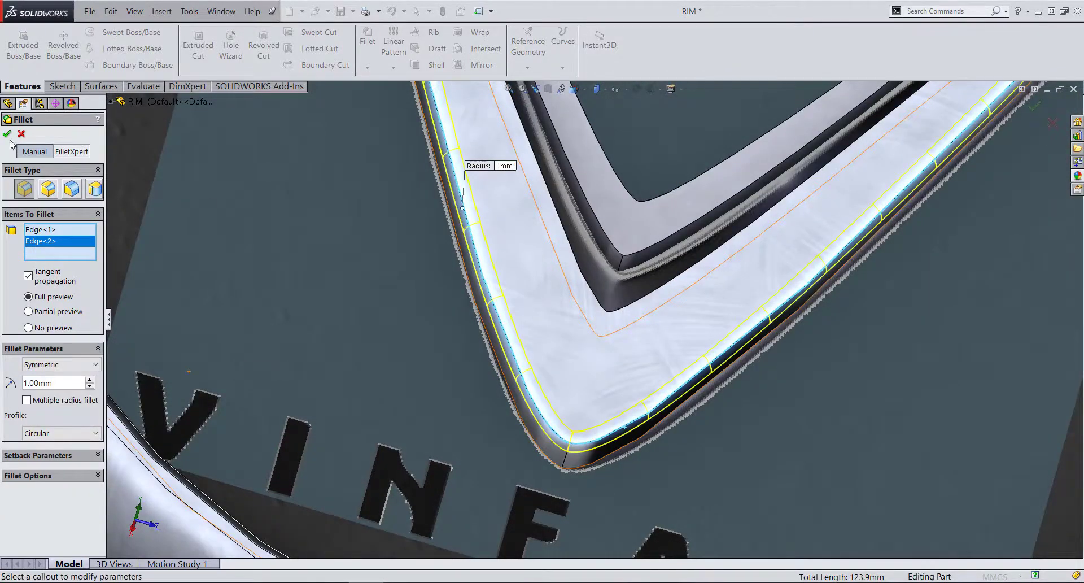
# - Add the V's inner corner edges and apply the 1 mm fillet
pyautogui.scroll(-2, 564, 316)
pyautogui.scroll(-2, 551, 338)
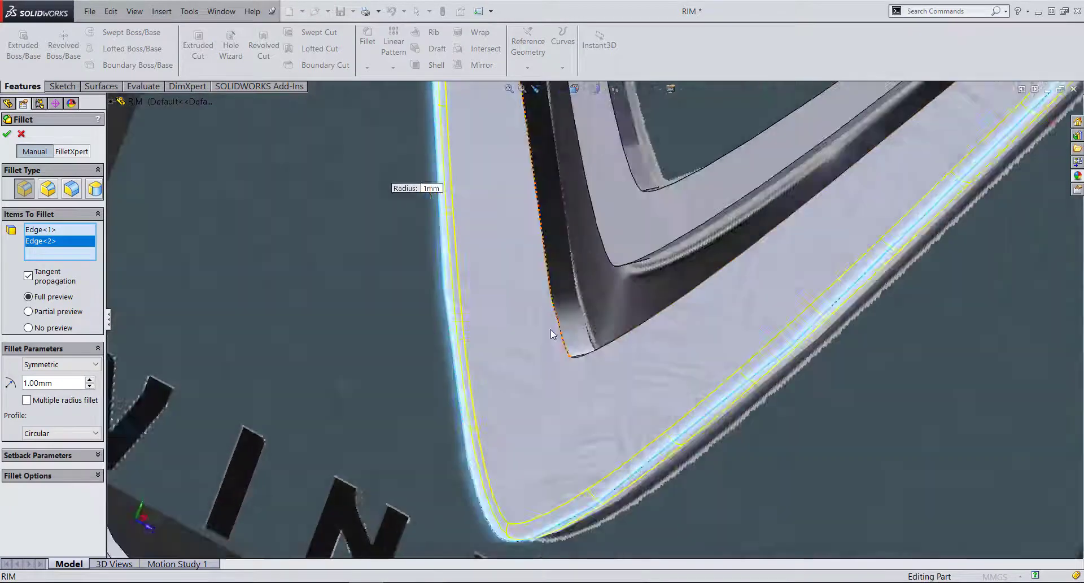
pyautogui.scroll(-2, 565, 319)
pyautogui.click(570, 315)
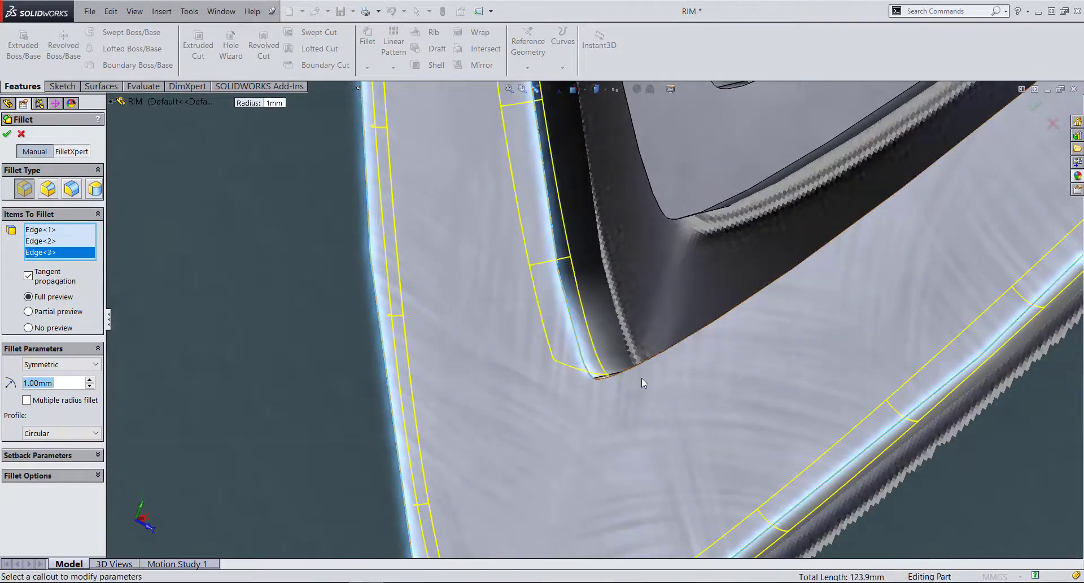
pyautogui.moveTo(641, 377); pyautogui.dragTo(652, 374, button='middle')
pyautogui.click(652, 363)
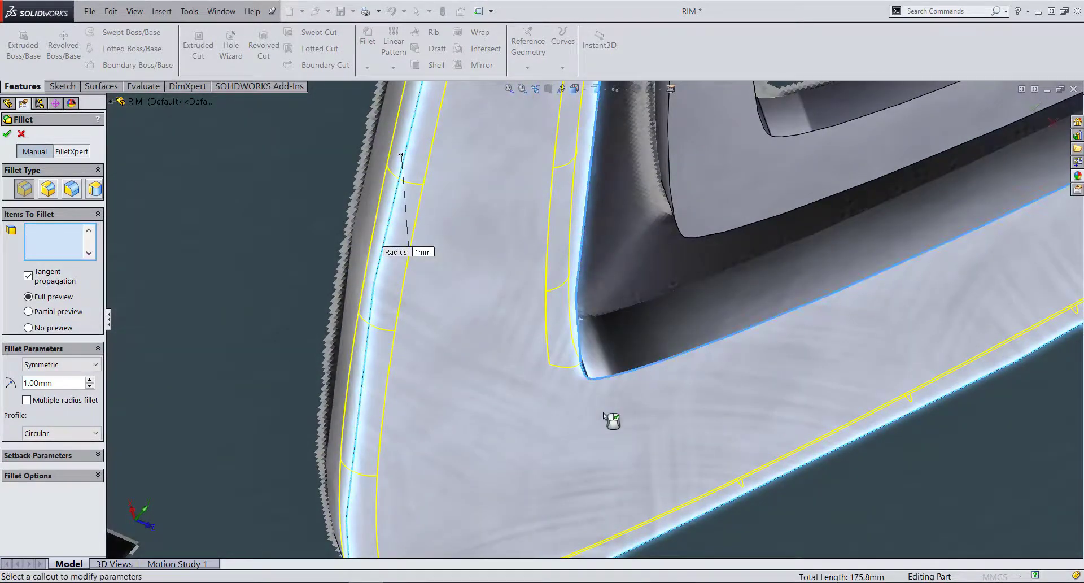
pyautogui.click(8, 135)
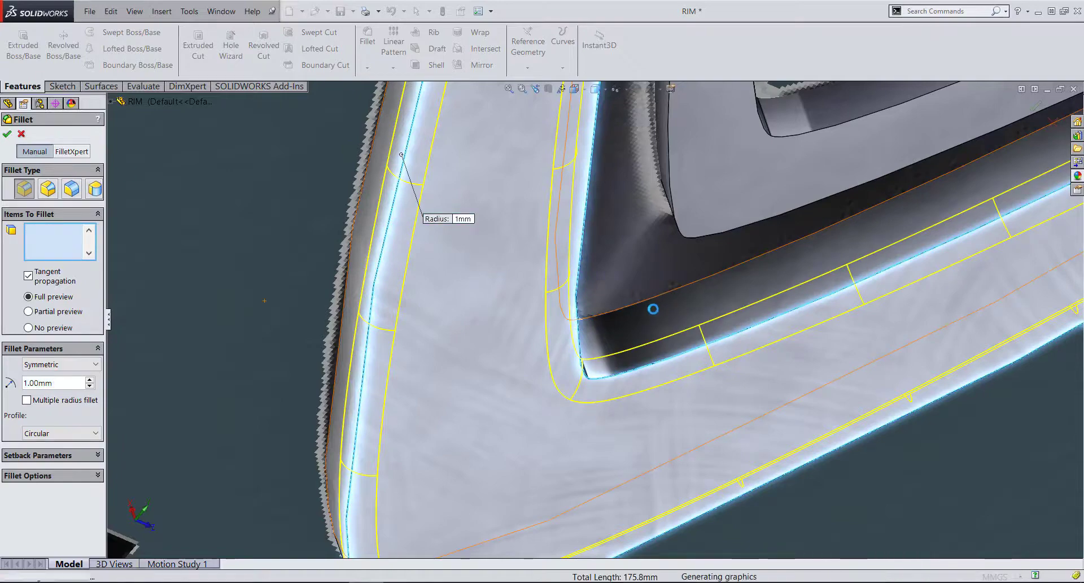
# - Start another fillet on three inner V edges with a 0.5 mm radius
pyautogui.scroll(5, 618, 333)
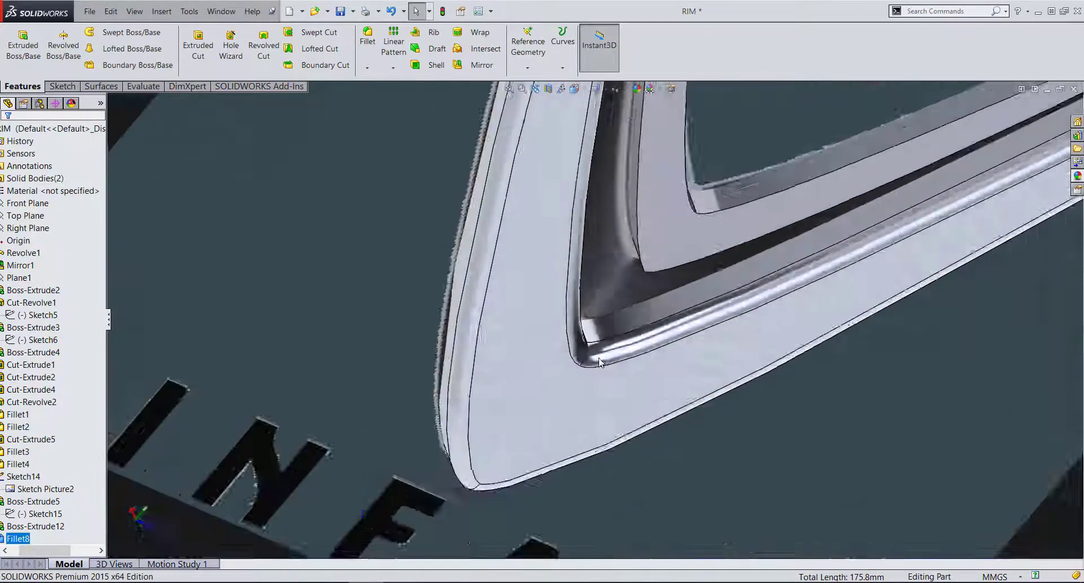
pyautogui.scroll(3, 593, 338)
pyautogui.scroll(3, 576, 293)
pyautogui.scroll(-2, 572, 277)
pyautogui.scroll(-3, 608, 317)
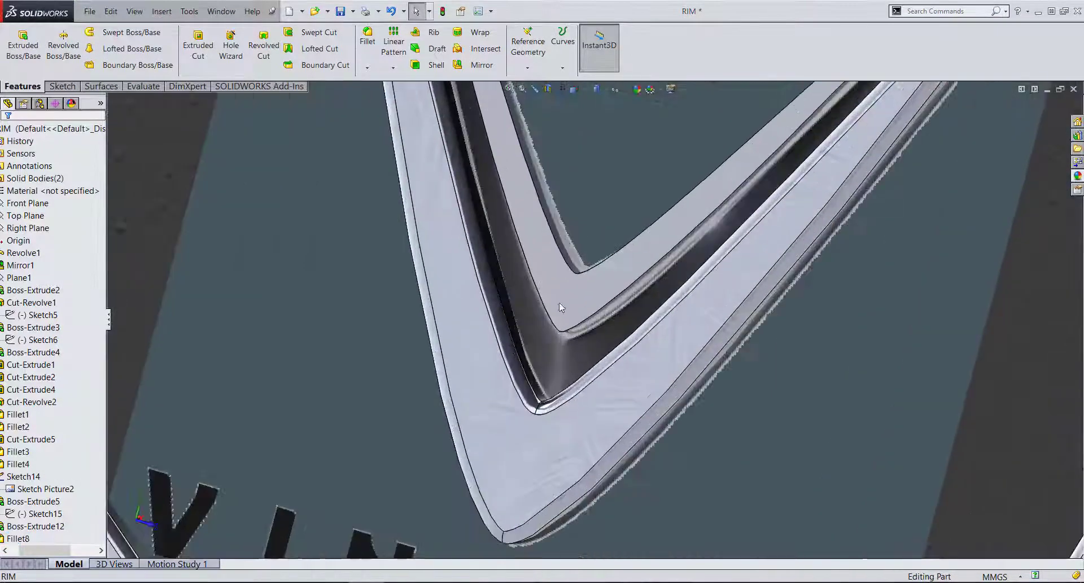
pyautogui.scroll(-2, 475, 239)
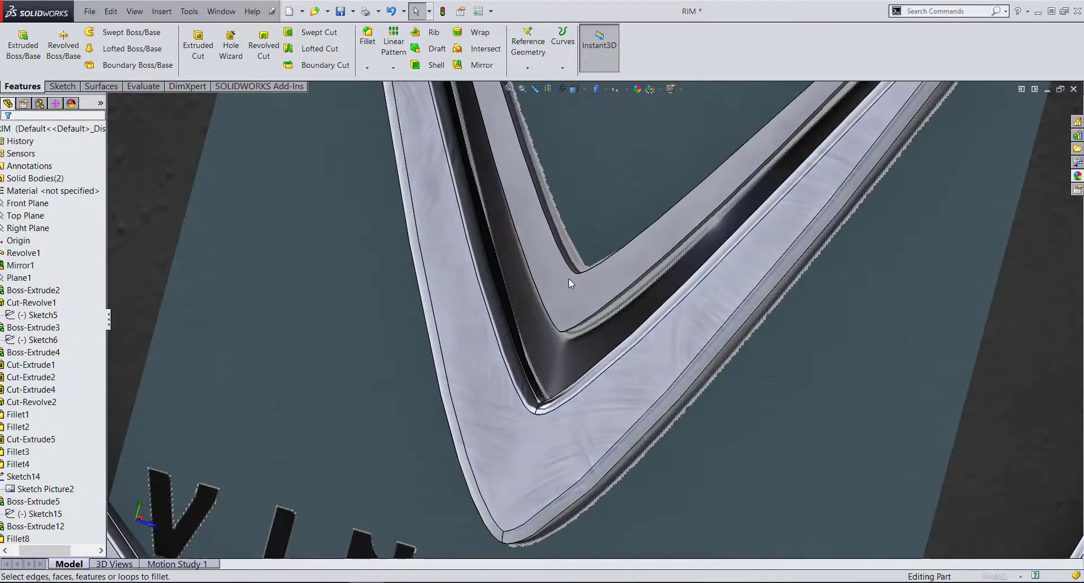
pyautogui.scroll(-2, 568, 279)
pyautogui.press('Return')
pyautogui.click(571, 252)
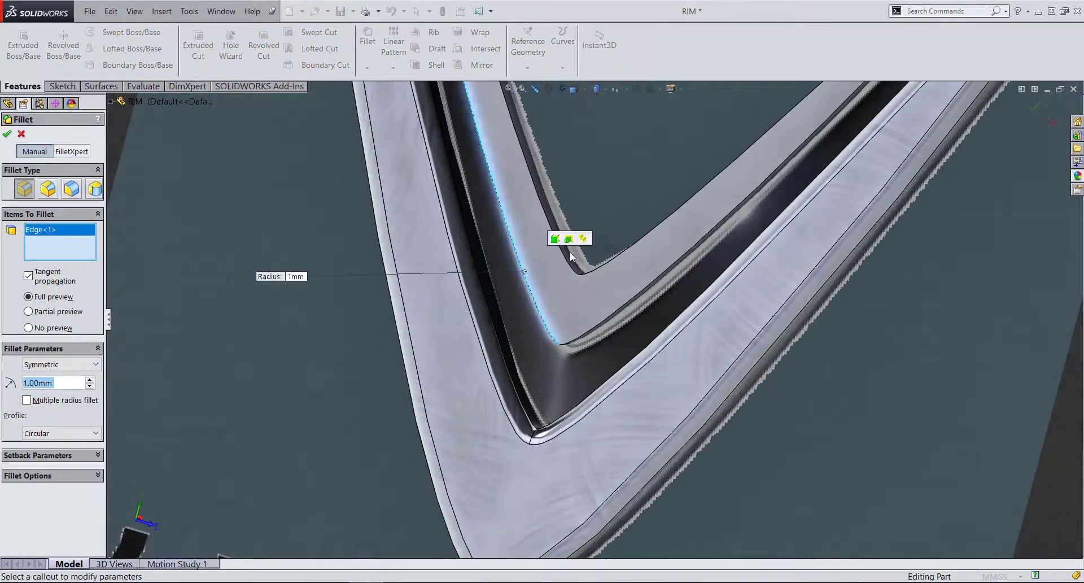
pyautogui.click(570, 265)
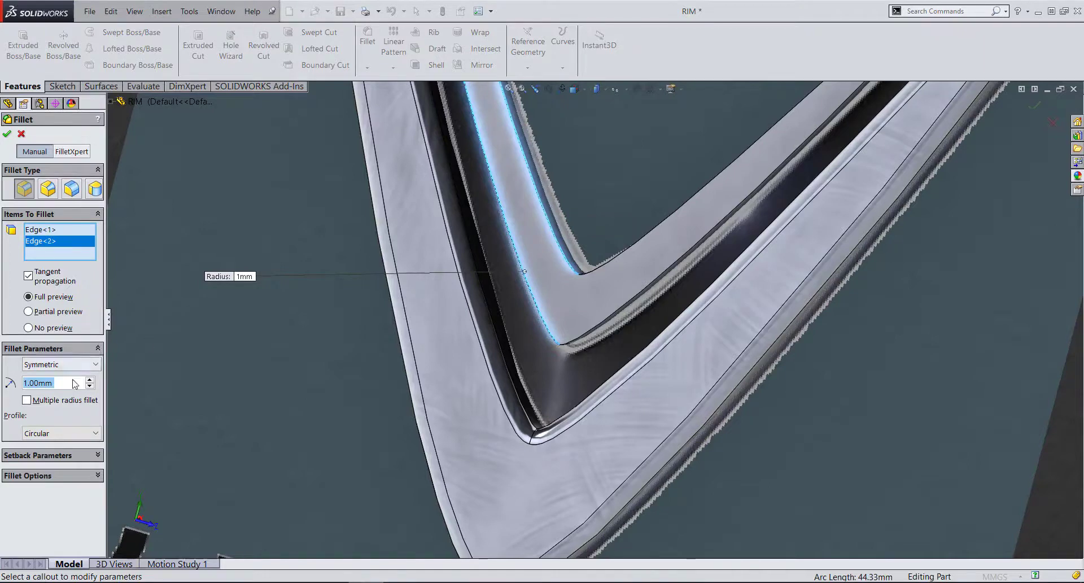
pyautogui.write('0.5')
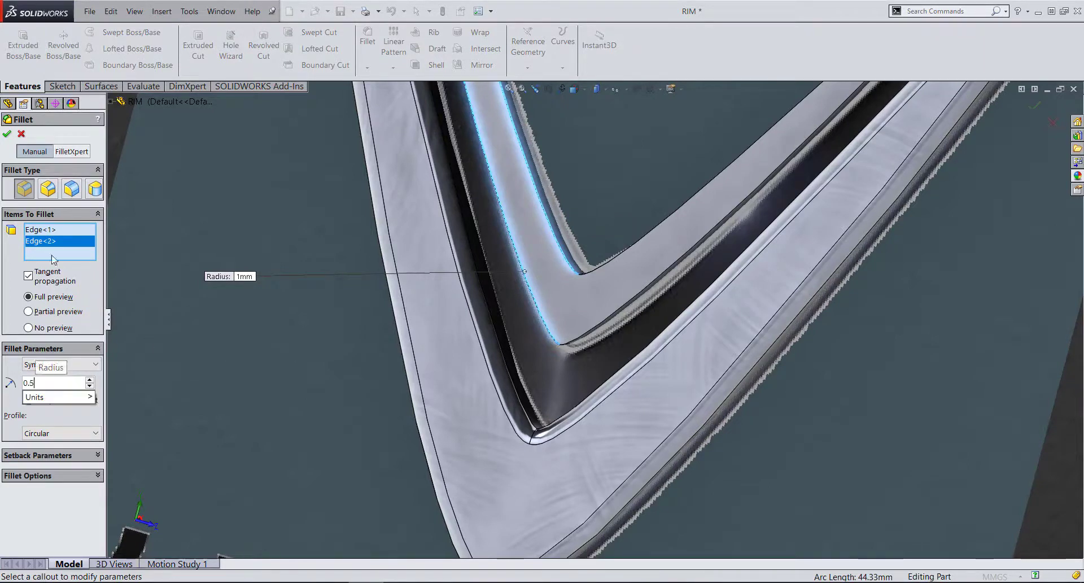
pyautogui.press('Return')
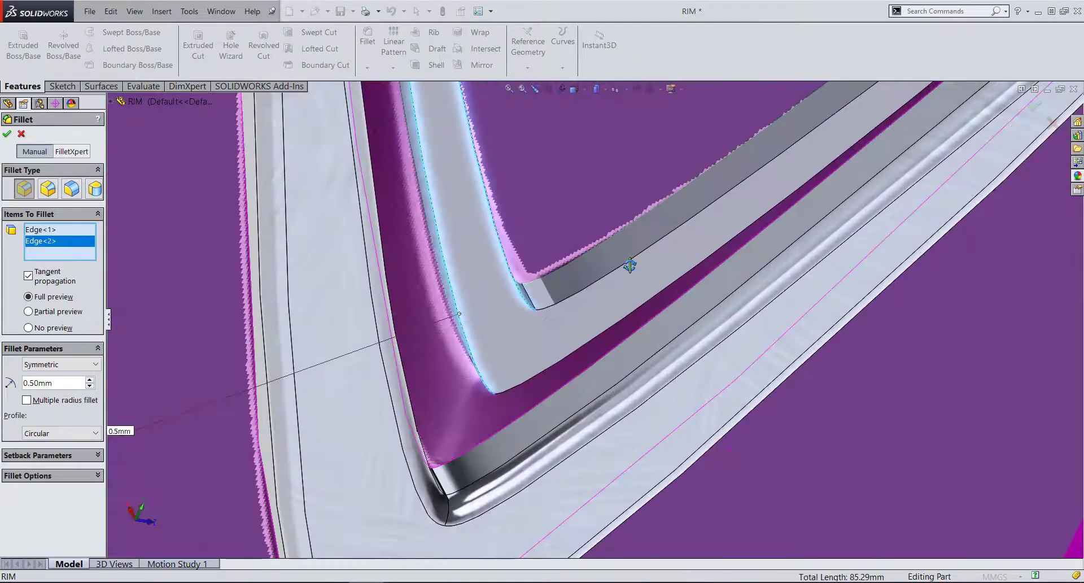
pyautogui.click(626, 259)
pyautogui.moveTo(554, 356)
pyautogui.mouseDown(button='middle')
pyautogui.moveTo(540, 233)
pyautogui.moveTo(534, 350)
pyautogui.mouseUp(button='middle')
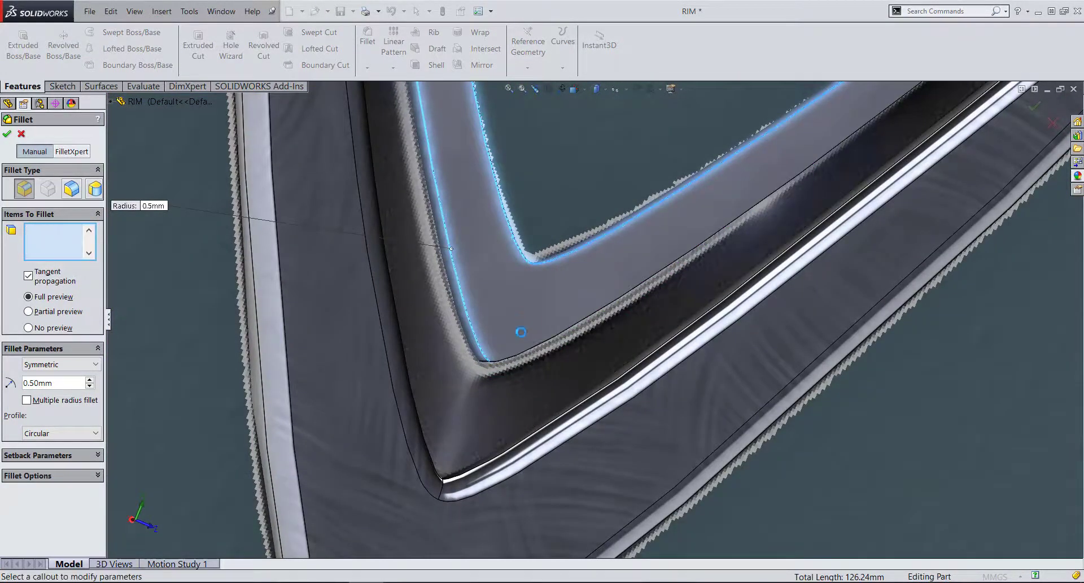
# - Try radii of 0.2 and 0.4 mm, then apply a 0.3 mm fillet to the logo edges
pyautogui.scroll(2, 521, 321)
pyautogui.scroll(3, 520, 321)
pyautogui.scroll(2, 521, 320)
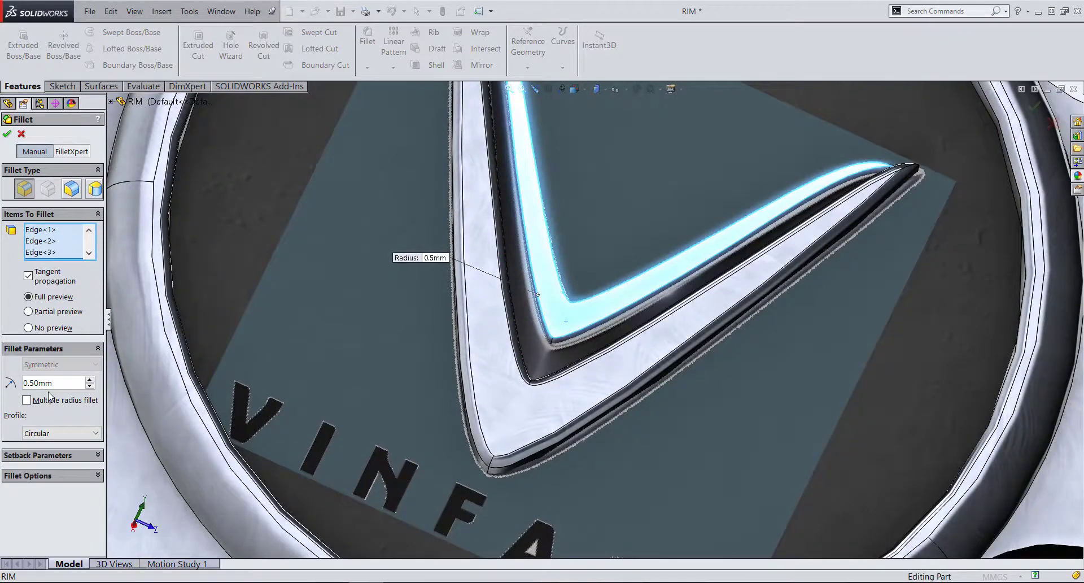
pyautogui.write('0.')
pyautogui.write('23')
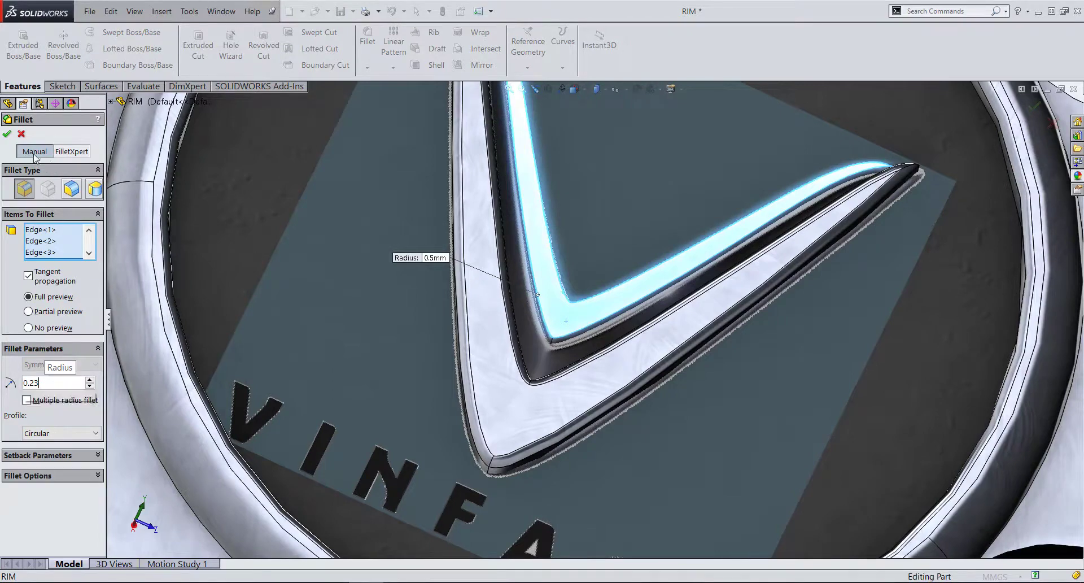
pyautogui.press('BackSpace')
pyautogui.press('Return')
pyautogui.scroll(-3, 561, 309)
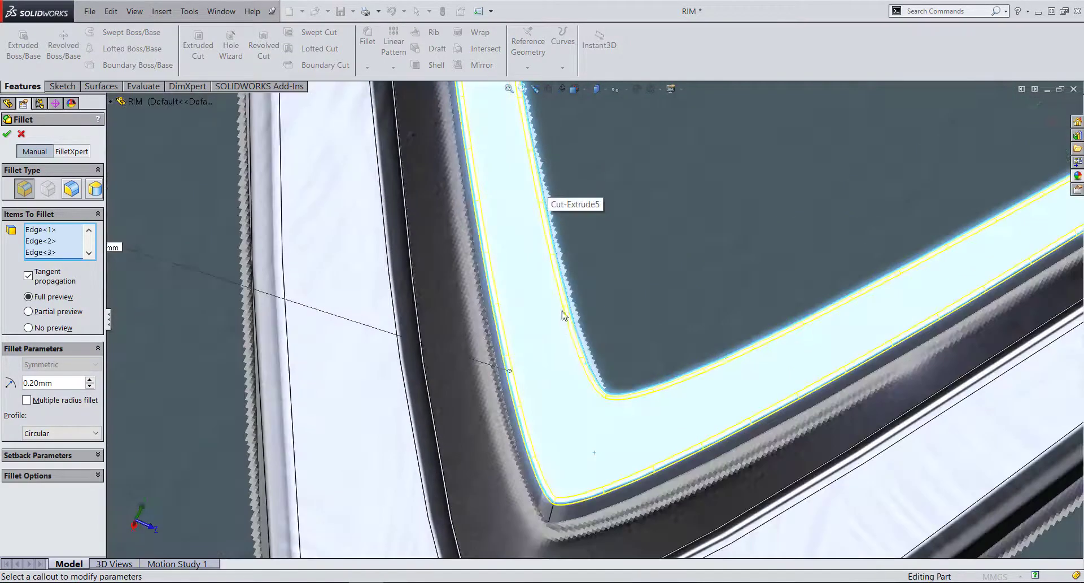
pyautogui.scroll(-3, 593, 392)
pyautogui.scroll(-2, 576, 414)
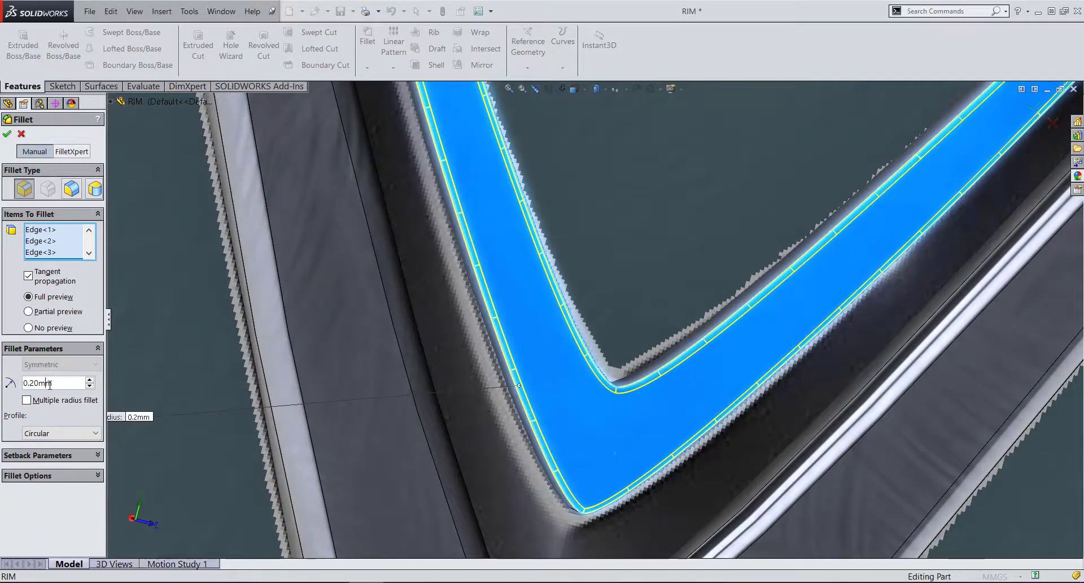
pyautogui.write('0.4')
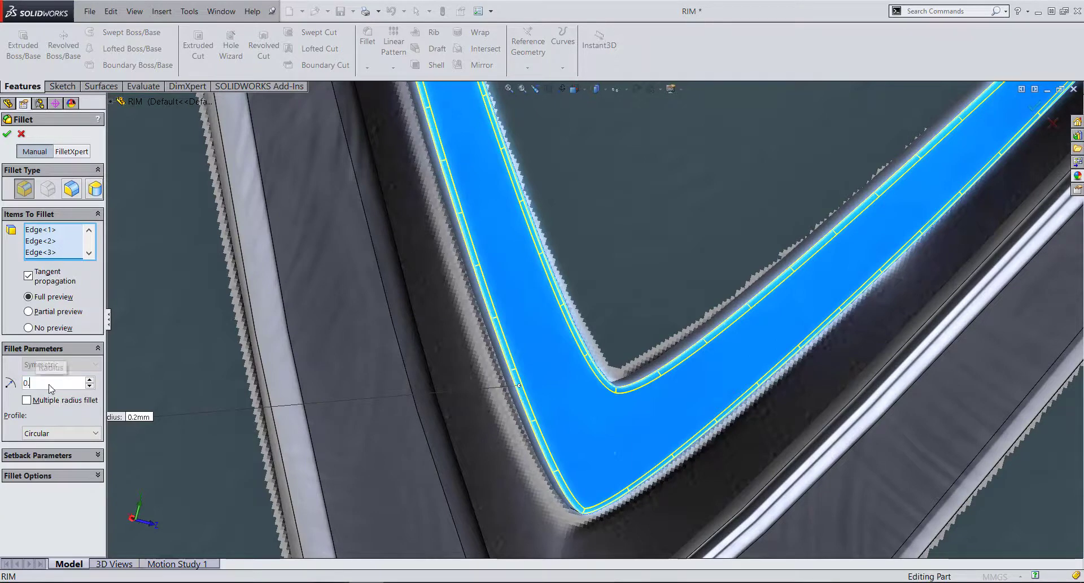
pyautogui.press('Return')
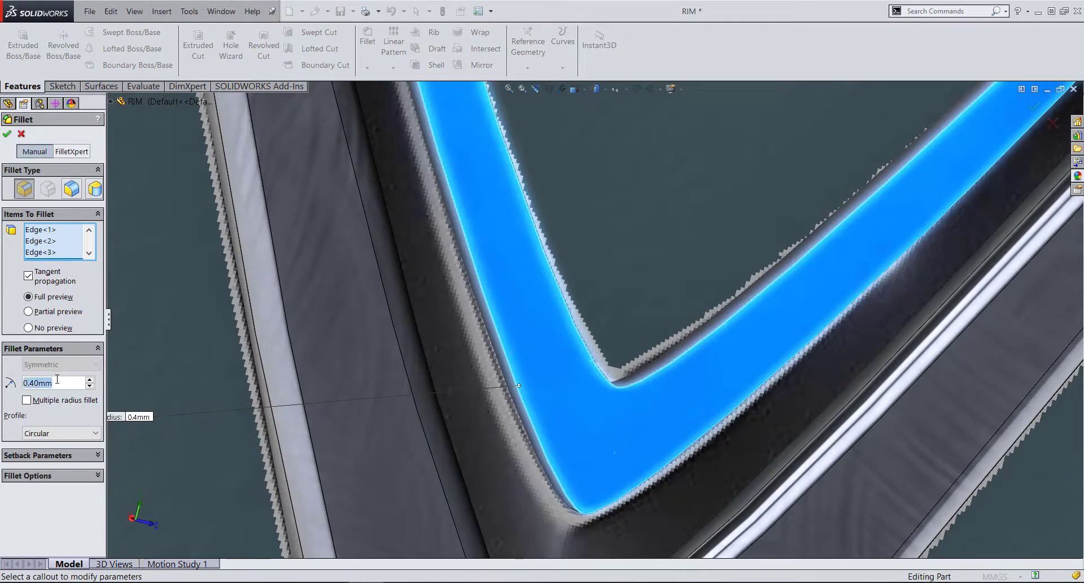
pyautogui.write('0.3')
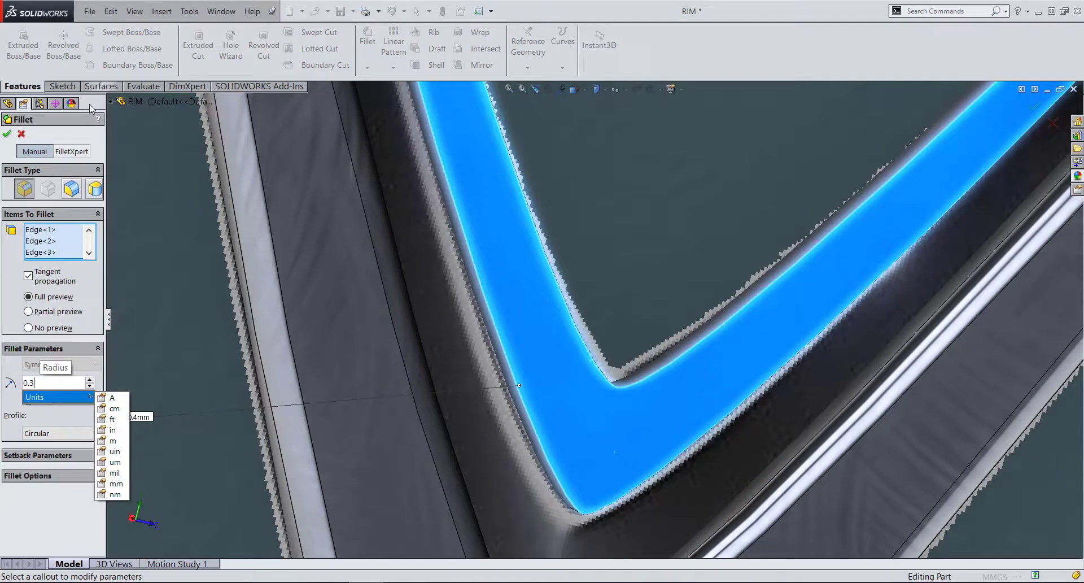
pyautogui.press('Return')
pyautogui.click(7, 133)
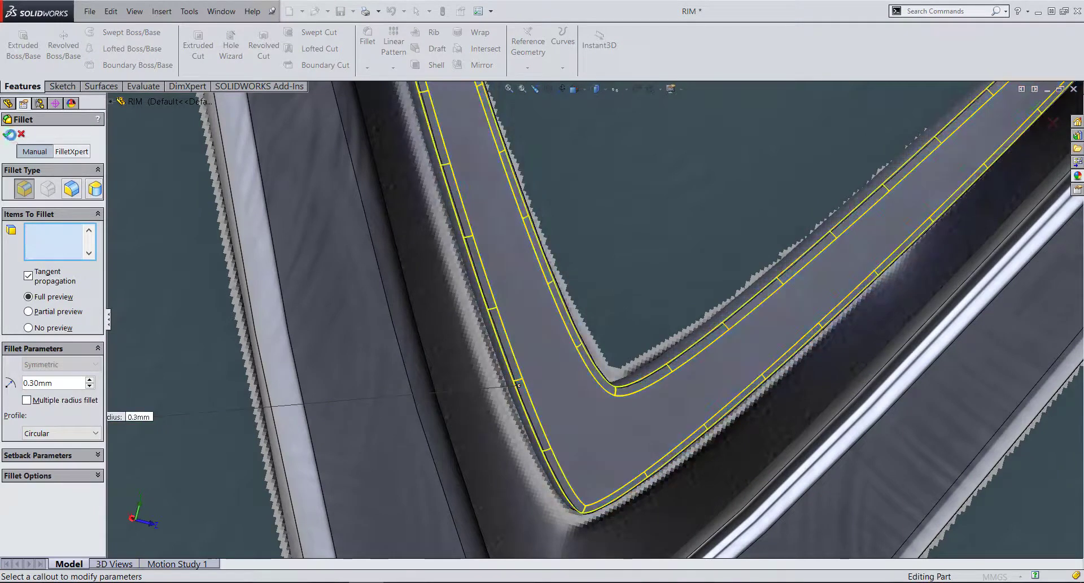
# - Set the VinFast reference picture's transparency to 1.00 so only the modelled V remains
pyautogui.press('Escape')
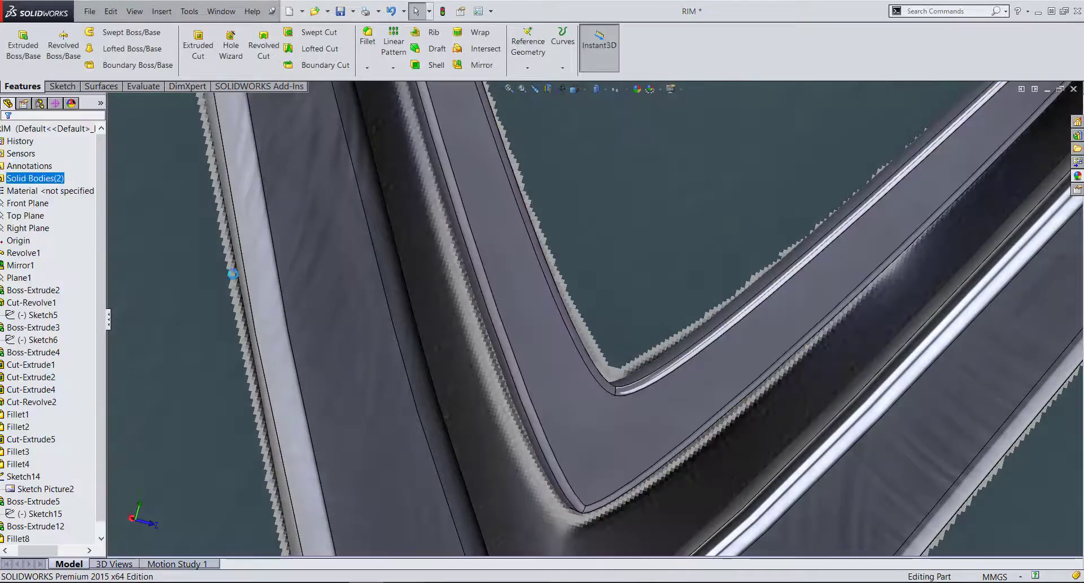
pyautogui.scroll(3, 611, 372)
pyautogui.moveTo(611, 363)
pyautogui.mouseDown(button='middle')
pyautogui.moveTo(571, 420)
pyautogui.moveTo(520, 412)
pyautogui.moveTo(583, 215)
pyautogui.mouseUp(button='middle')
pyautogui.scroll(3, 571, 420)
pyautogui.scroll(-3, 520, 413)
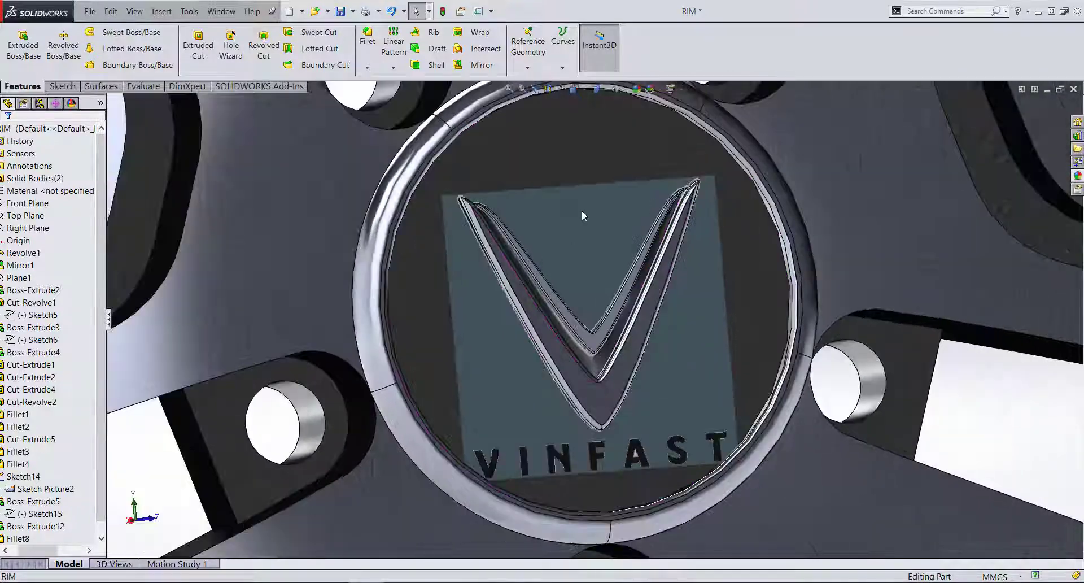
pyautogui.click(583, 215)
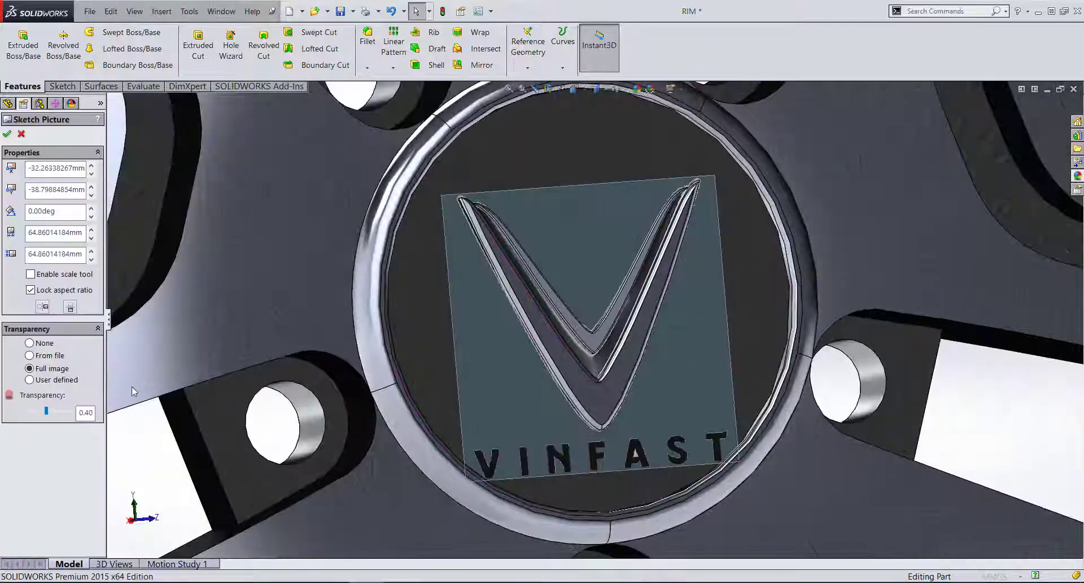
pyautogui.moveTo(49, 413); pyautogui.dragTo(73, 414)
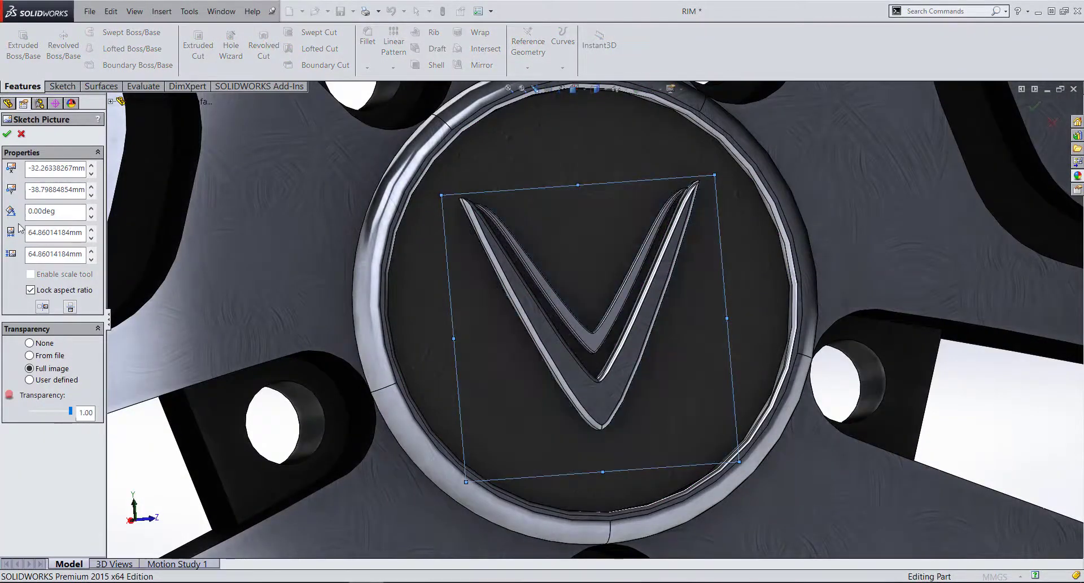
pyautogui.click(7, 134)
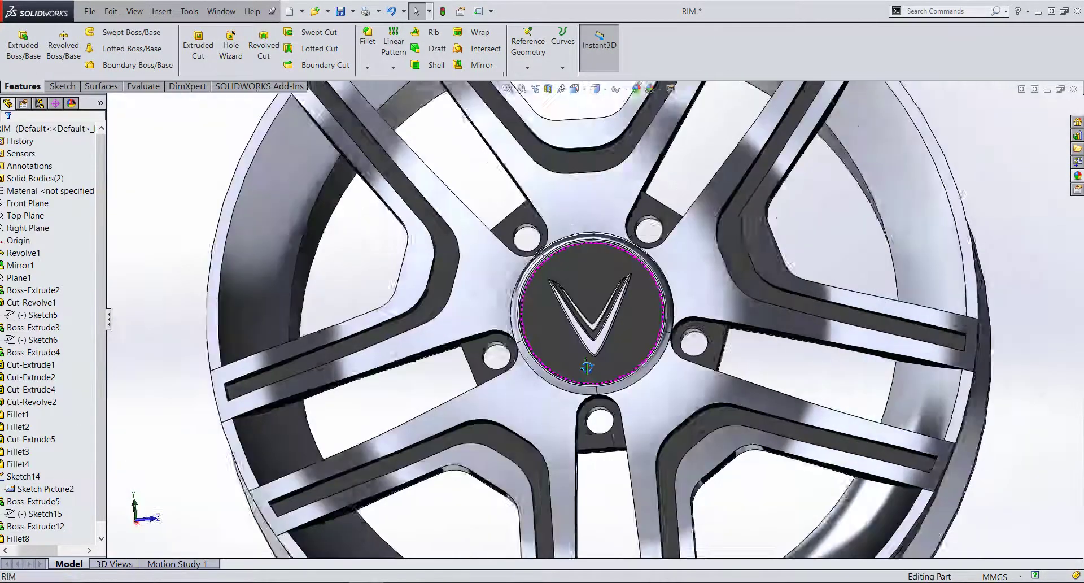
pyautogui.scroll(-5, 484, 378)
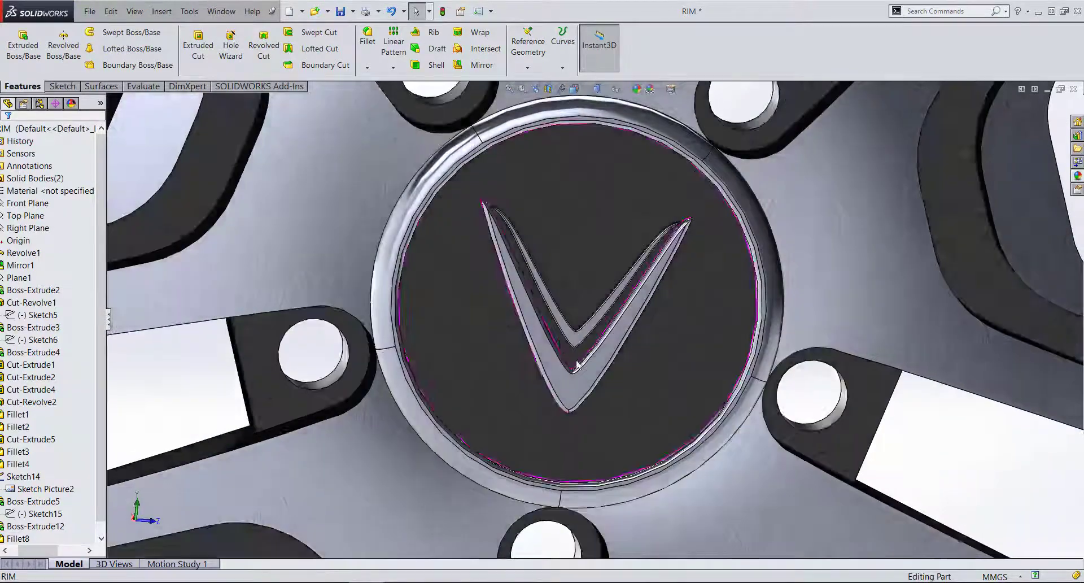
pyautogui.scroll(-5, 571, 476)
pyautogui.scroll(5, 571, 476)
pyautogui.moveTo(571, 476)
pyautogui.mouseDown(button='middle')
pyautogui.moveTo(565, 294)
pyautogui.moveTo(543, 186)
pyautogui.moveTo(520, 373)
pyautogui.mouseUp(button='middle')
pyautogui.scroll(5, 520, 372)
pyautogui.scroll(-5, 508, 327)
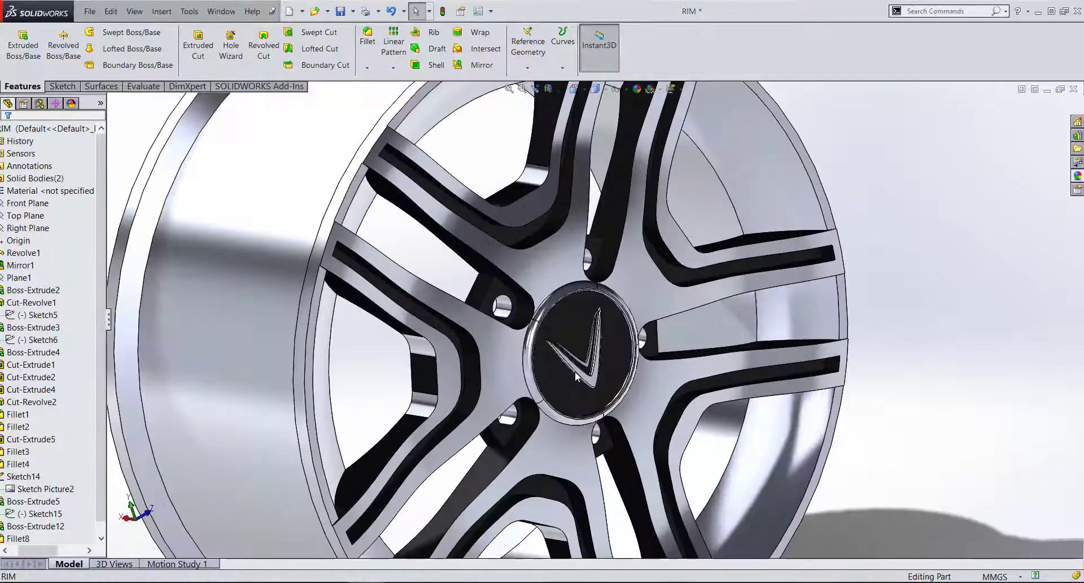
pyautogui.moveTo(508, 327)
pyautogui.mouseDown(button='middle')
pyautogui.moveTo(598, 337)
pyautogui.moveTo(515, 337)
pyautogui.moveTo(518, 361)
pyautogui.moveTo(569, 420)
pyautogui.moveTo(451, 387)
pyautogui.moveTo(614, 427)
pyautogui.moveTo(610, 339)
pyautogui.mouseUp(button='middle')
pyautogui.scroll(-3, 554, 407)
pyautogui.scroll(5, 569, 420)
pyautogui.scroll(5, 614, 428)
pyautogui.scroll(-5, 609, 339)
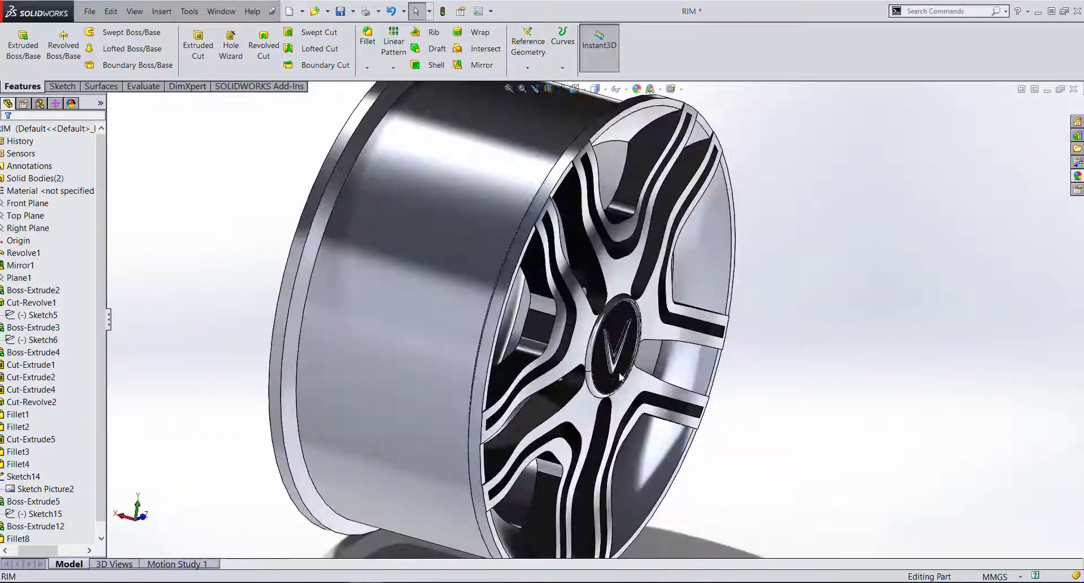
pyautogui.scroll(-3, 609, 310)
pyautogui.scroll(2, 608, 309)
pyautogui.scroll(3, 609, 309)
pyautogui.scroll(-3, 603, 441)
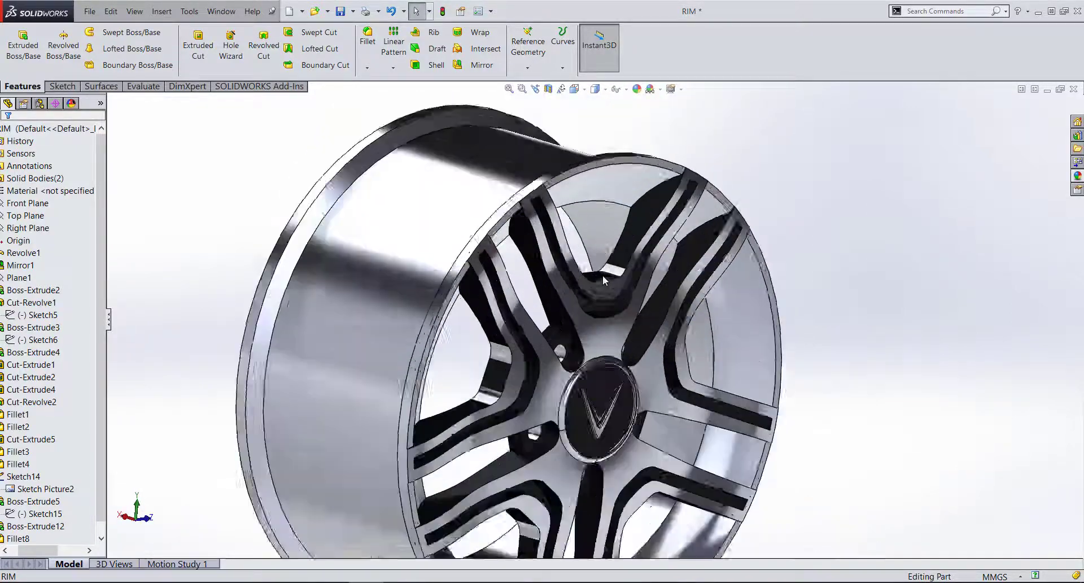
pyautogui.scroll(-2, 602, 441)
pyautogui.scroll(5, 603, 441)
pyautogui.scroll(-3, 573, 425)
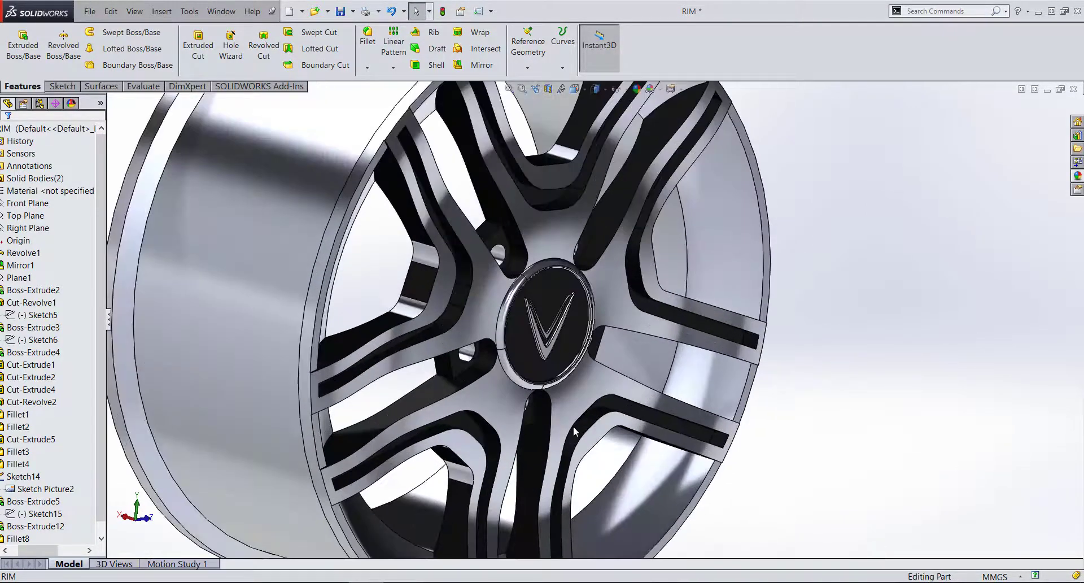
pyautogui.scroll(-2, 574, 425)
pyautogui.scroll(5, 561, 418)
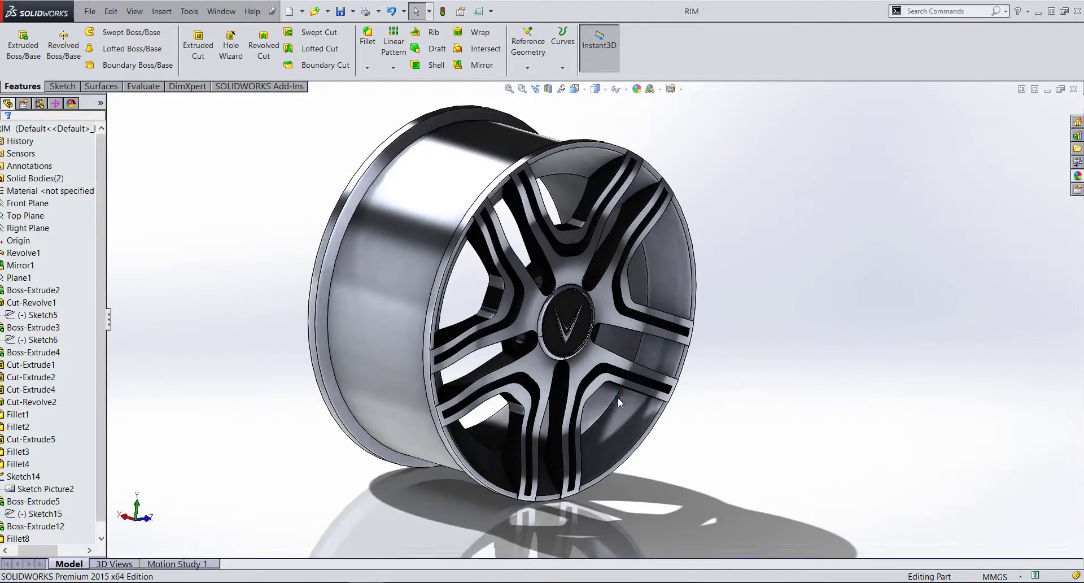
pyautogui.scroll(-3, 616, 397)
pyautogui.moveTo(616, 397)
pyautogui.mouseDown(button='middle')
pyautogui.moveTo(565, 395)
pyautogui.moveTo(567, 428)
pyautogui.moveTo(508, 367)
pyautogui.moveTo(559, 407)
pyautogui.mouseUp(button='middle')
pyautogui.scroll(-3, 565, 395)
pyautogui.scroll(5, 774, 374)
pyautogui.scroll(-5, 593, 394)
pyautogui.scroll(3, 508, 367)
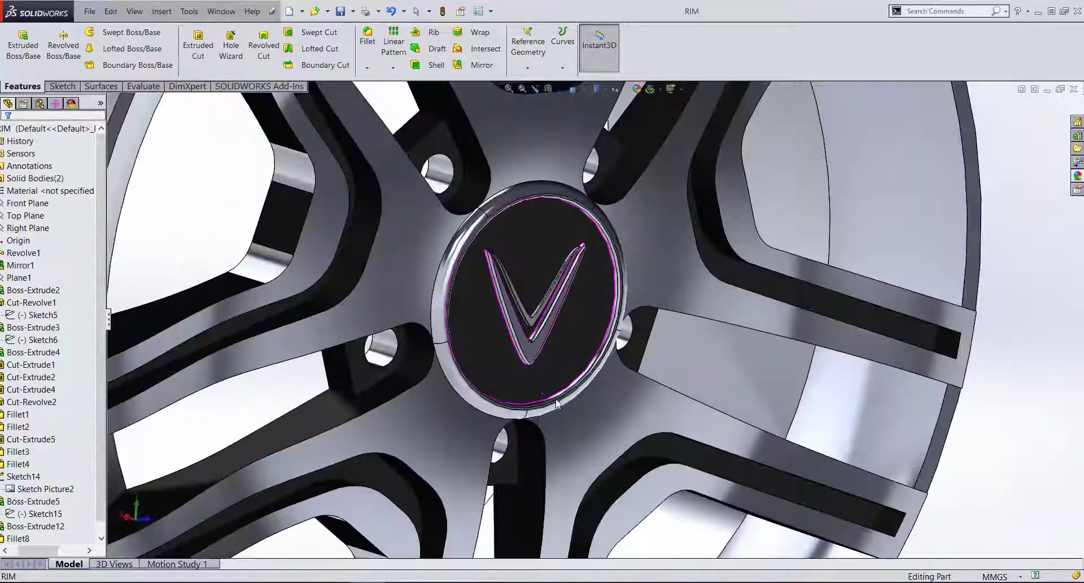
pyautogui.scroll(3, 556, 408)
pyautogui.scroll(-3, 557, 407)
pyautogui.moveTo(633, 438); pyautogui.dragTo(601, 433, button='middle')
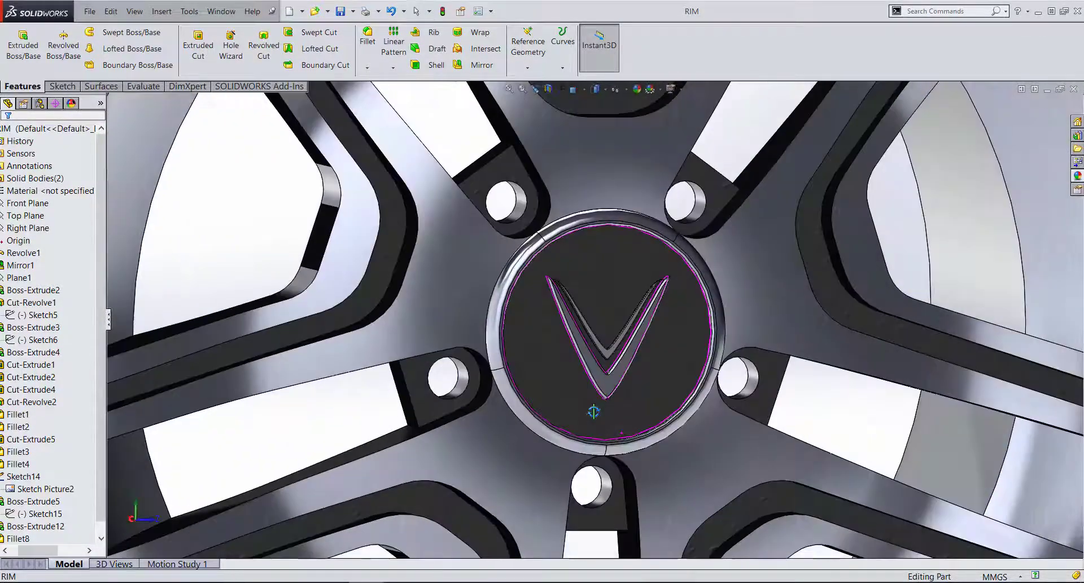
pyautogui.scroll(2, 601, 434)
pyautogui.press('f')
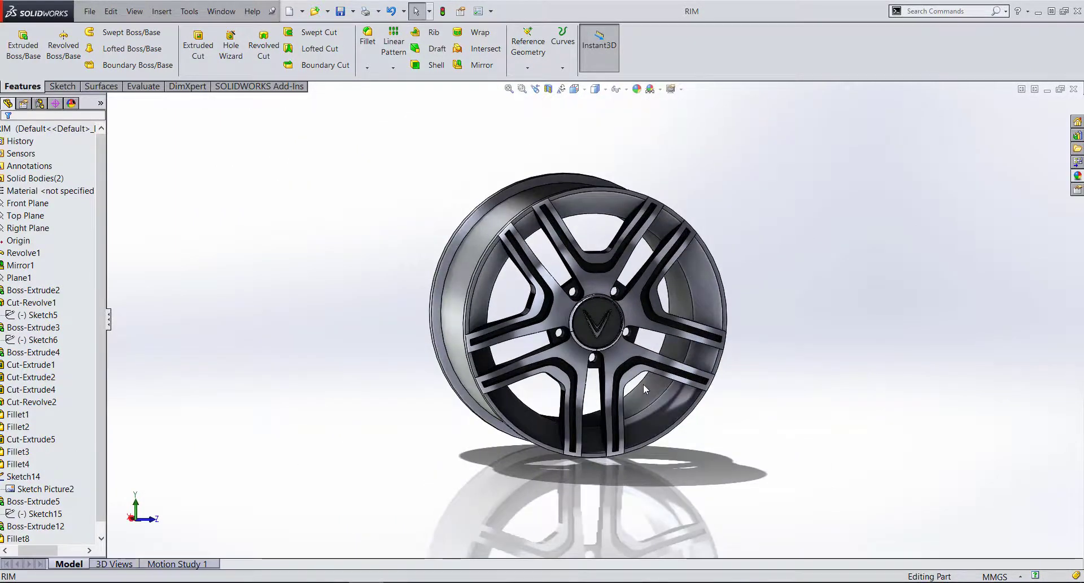
pyautogui.moveTo(553, 244); pyautogui.dragTo(828, 316, button='middle')
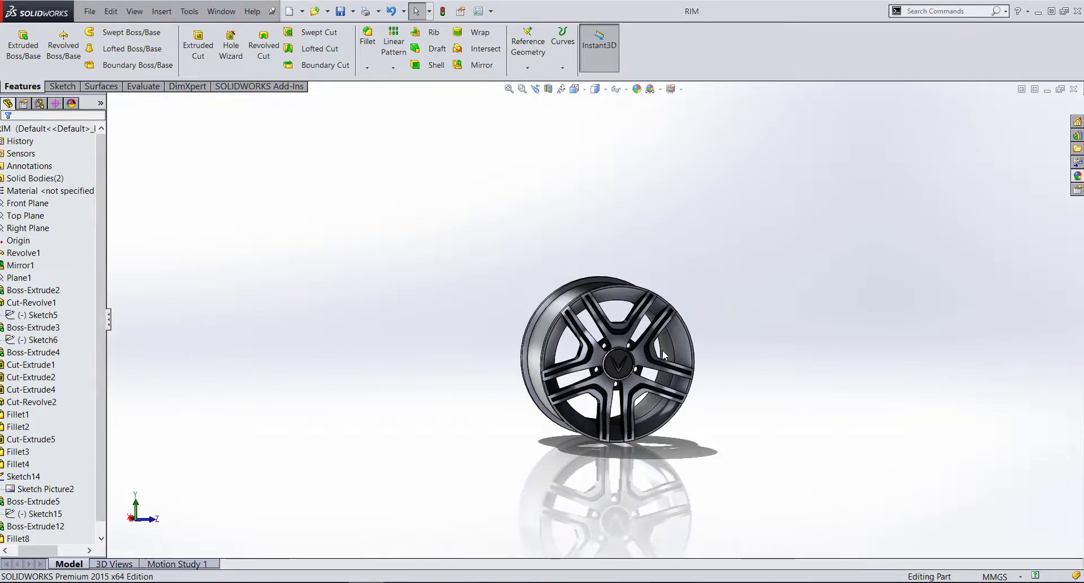
pyautogui.scroll(-5, 650, 377)
pyautogui.moveTo(651, 377)
pyautogui.mouseDown(button='middle')
pyautogui.moveTo(474, 360)
pyautogui.moveTo(557, 404)
pyautogui.mouseUp(button='middle')
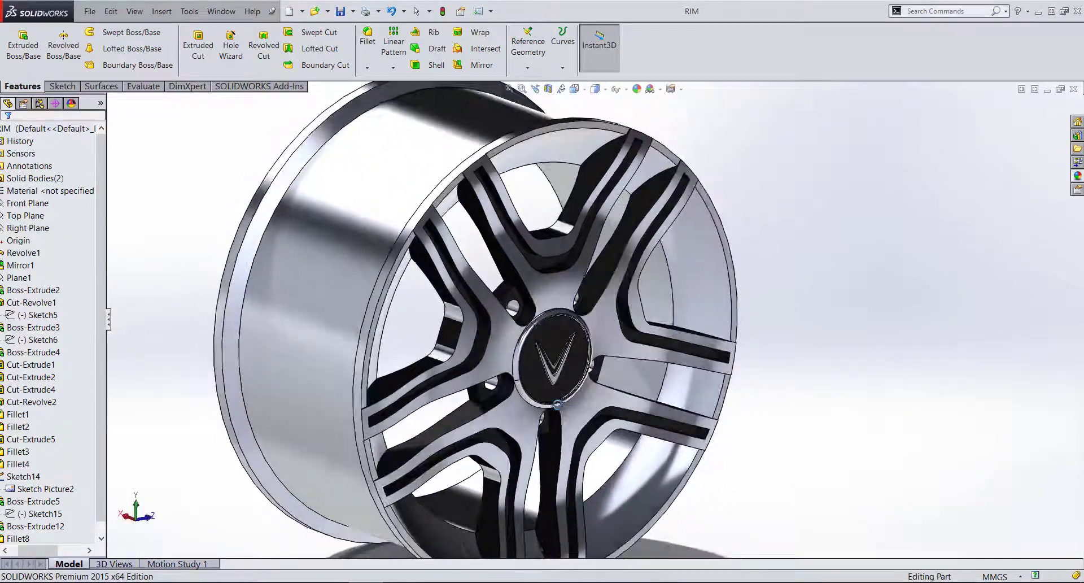
pyautogui.scroll(2, 557, 404)
pyautogui.scroll(3, 558, 402)
pyautogui.scroll(-4, 571, 375)
pyautogui.scroll(-3, 541, 353)
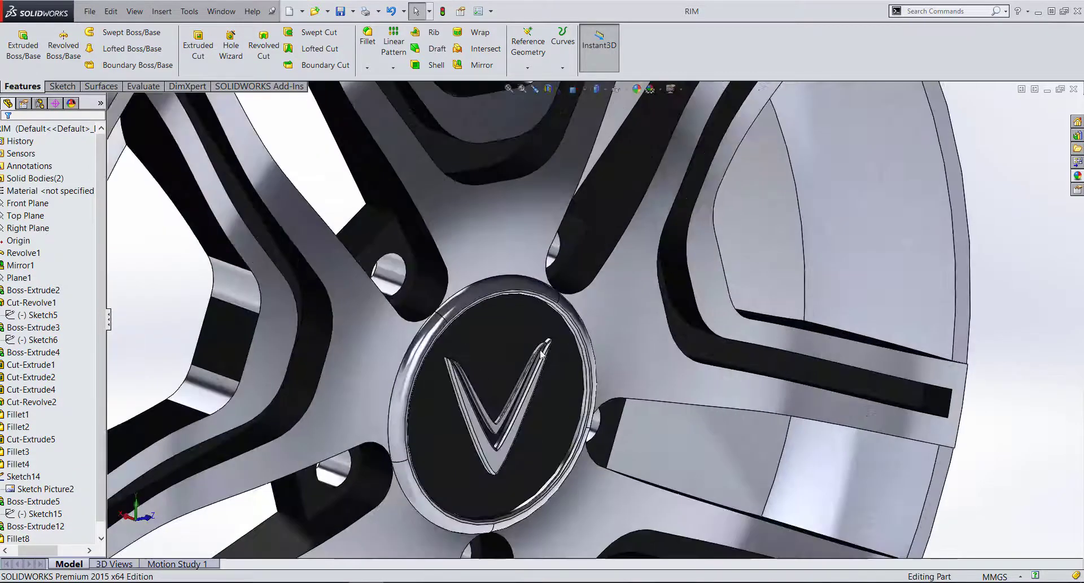
pyautogui.scroll(1, 540, 353)
pyautogui.click(434, 275)
pyautogui.rightClick(434, 276)
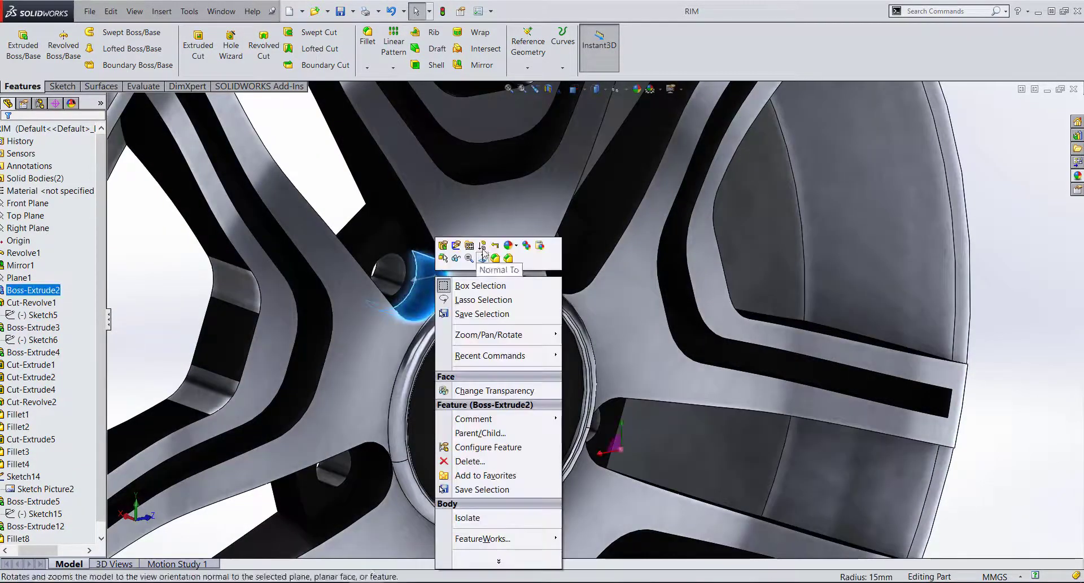
pyautogui.click(518, 249)
pyautogui.click(525, 287)
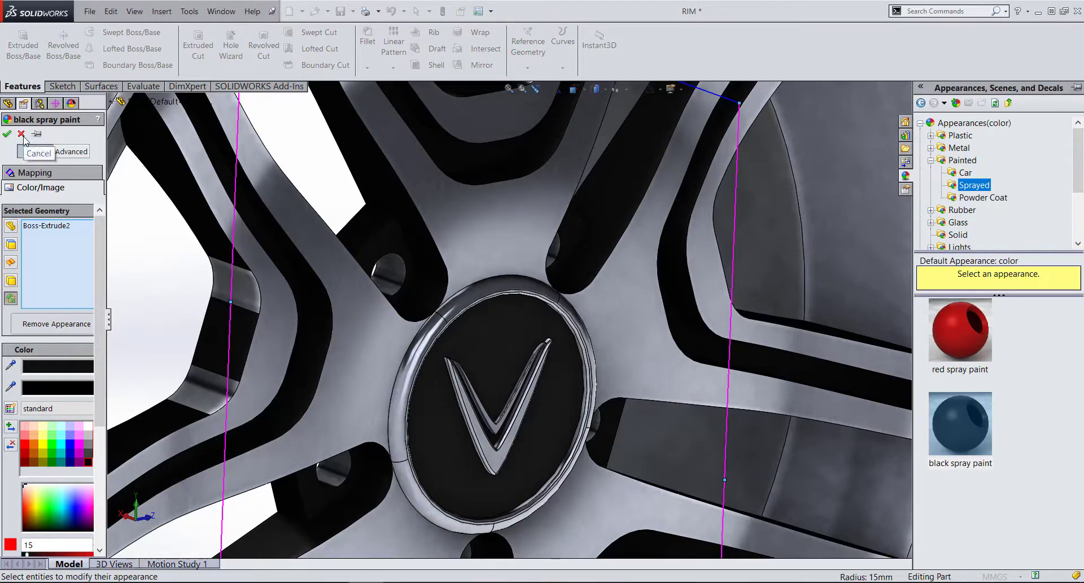
pyautogui.doubleClick(938, 162)
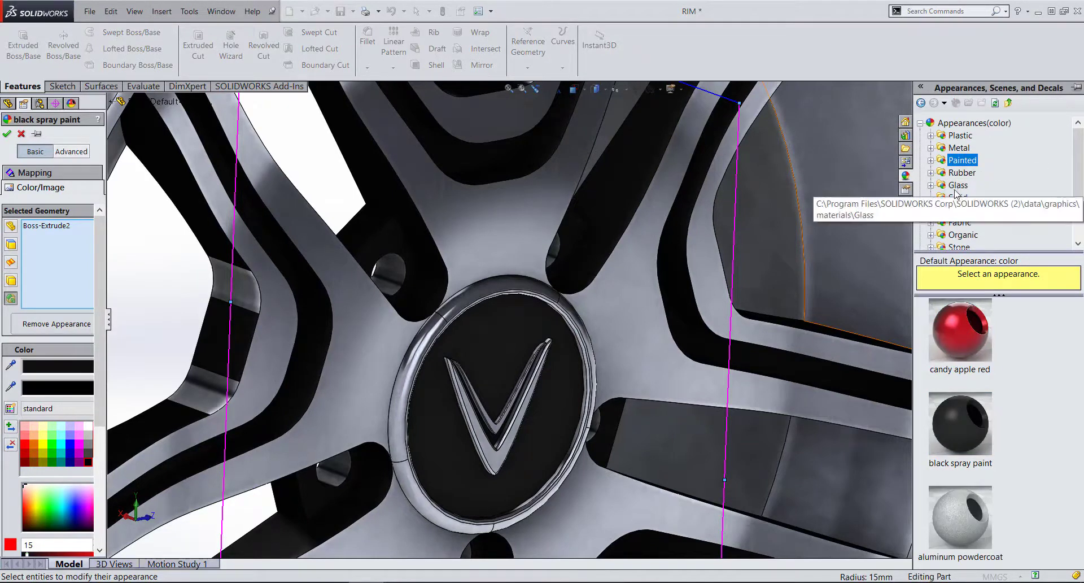
pyautogui.click(959, 136)
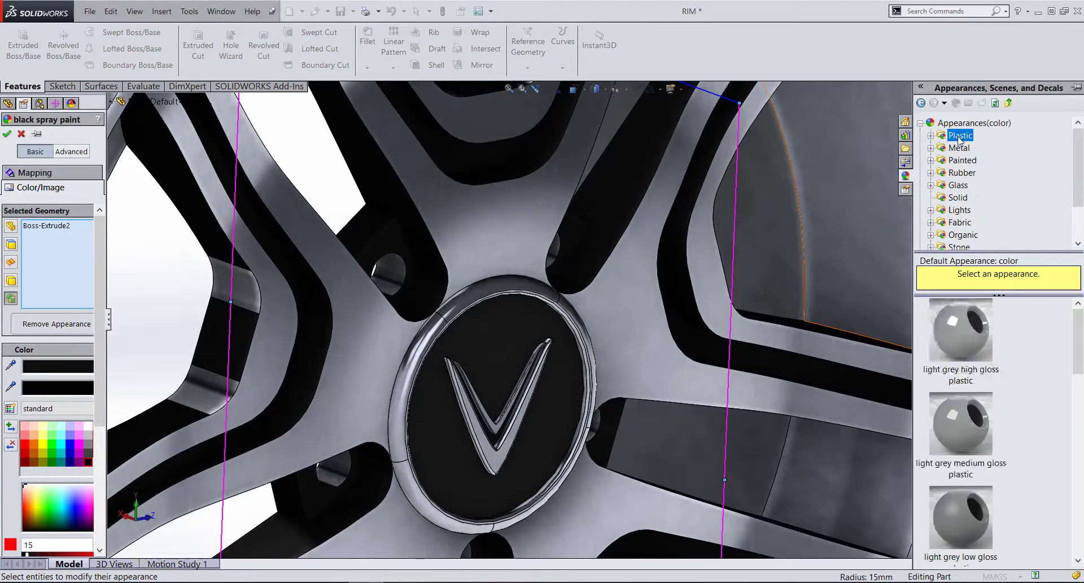
pyautogui.click(962, 161)
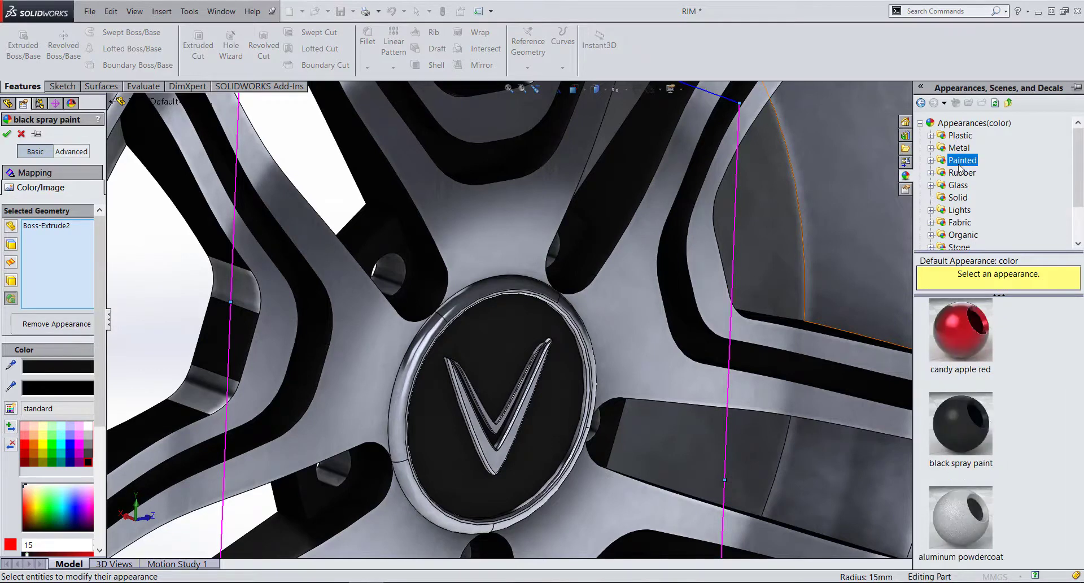
pyautogui.click(21, 134)
pyautogui.press('f')
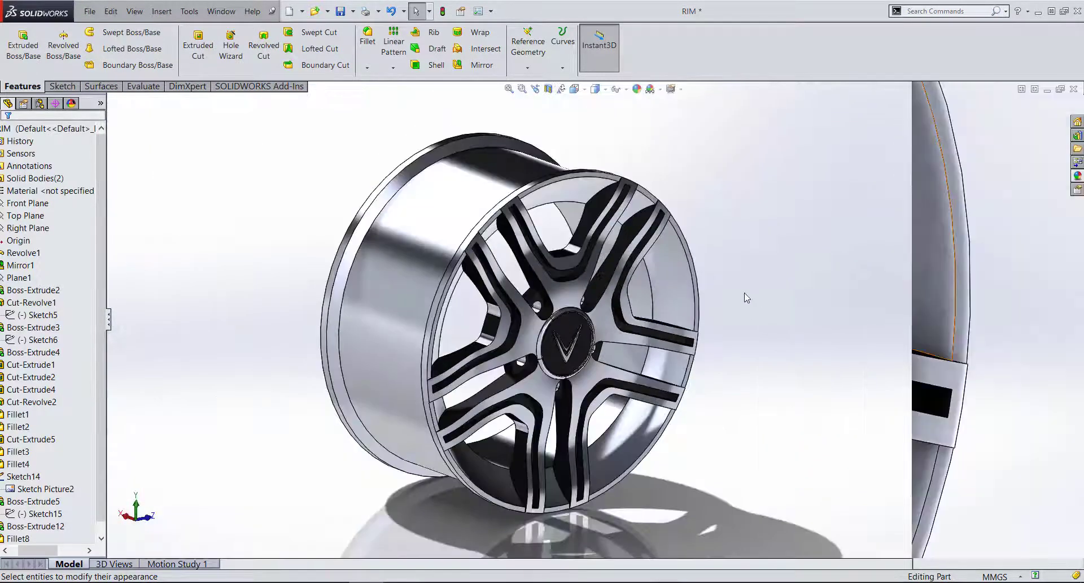